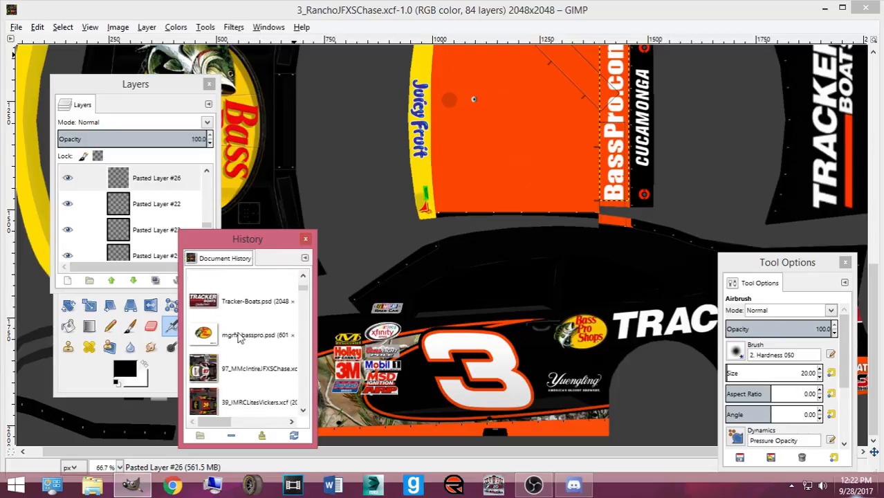
- Open 3rcr-numbers2014 and set layer visibility so only the 3 BPS number group shows
left_click(251, 325)
double_click(251, 325)
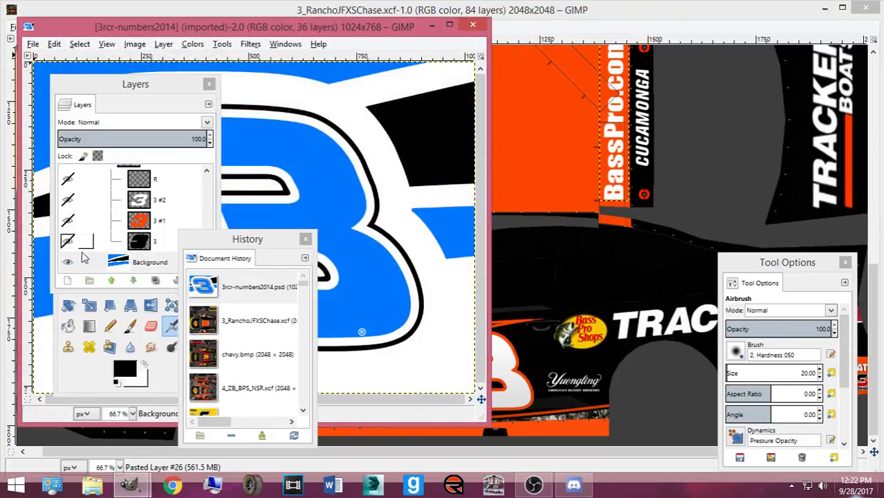
left_click(68, 262)
scroll(80, 214, "down", 5)
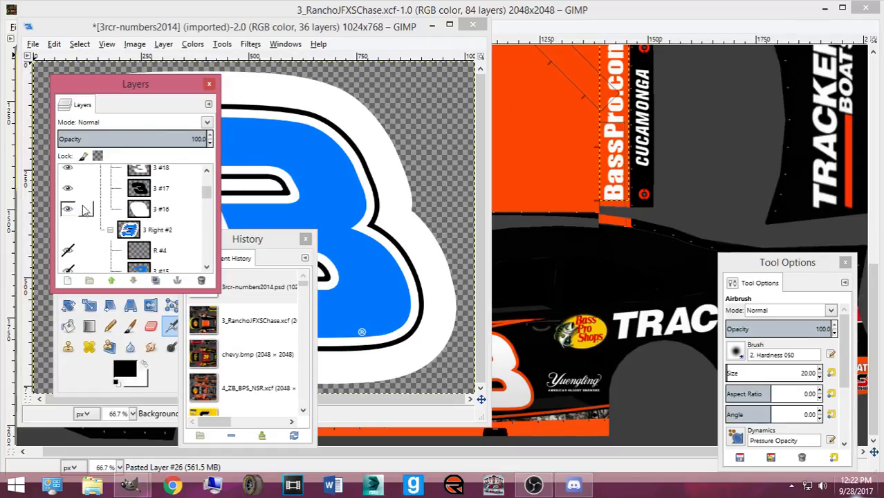
scroll(68, 195, "up", 4)
left_click(67, 176)
scroll(74, 199, "down", 11)
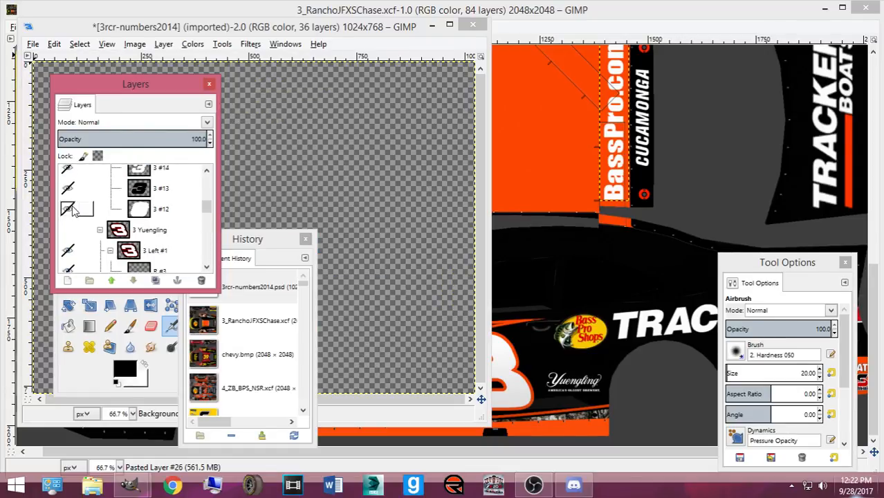
left_click(68, 192)
left_click(67, 192)
scroll(67, 200, "down", 8)
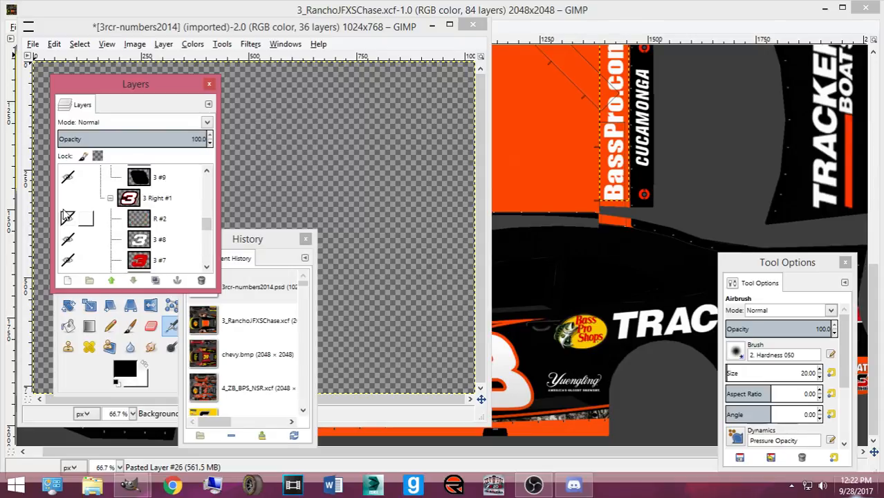
left_click(68, 204)
scroll(78, 221, "down", 2)
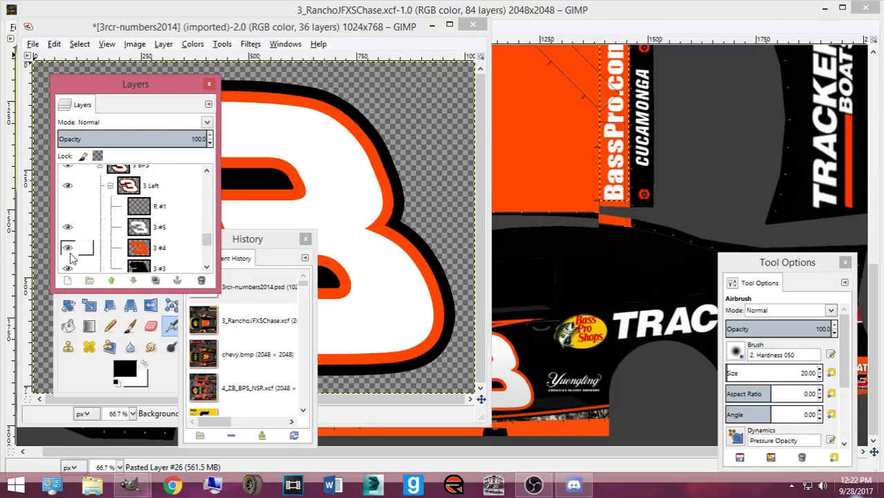
left_click(67, 266)
- Bucket-fill the 3's orange outline black on the 3 #4 layer and copy the 3 Left group
left_click(87, 248)
left_click(68, 326)
left_click(325, 230)
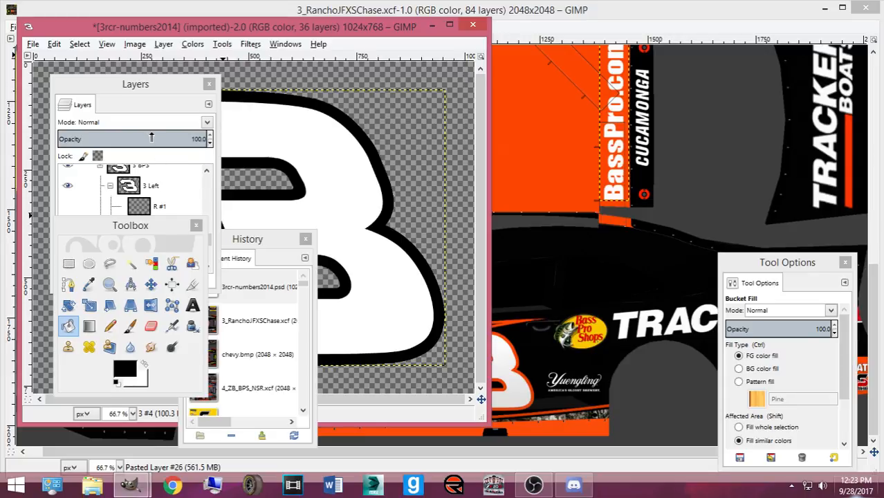
left_click(147, 193)
key("ctrl+c")
- Paste the number 3 into the Rancho Camaro paint and scale it down to about 446×328
left_click(553, 13)
scroll(460, 169, "up", 6)
scroll(460, 169, "down", 1, "ctrl")
key("ctrl+v")
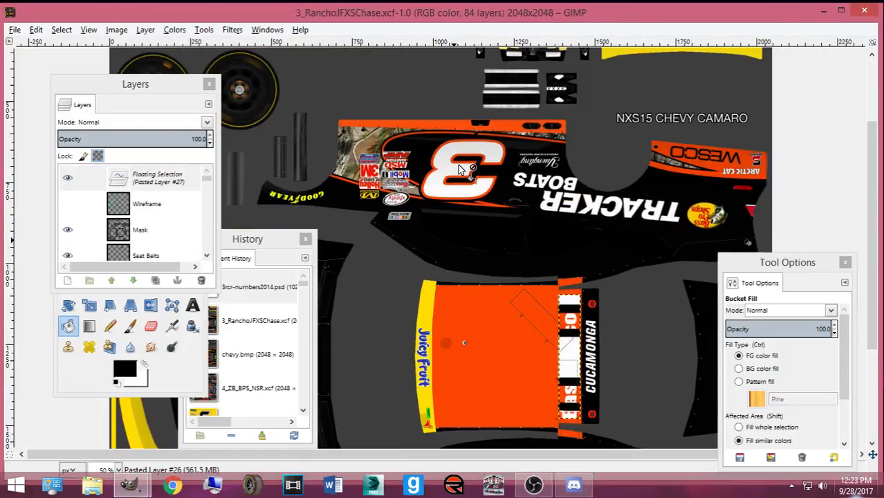
scroll(458, 178, "down", 2)
key("shift+t")
left_click(666, 317)
left_click_drag(666, 317, 585, 227)
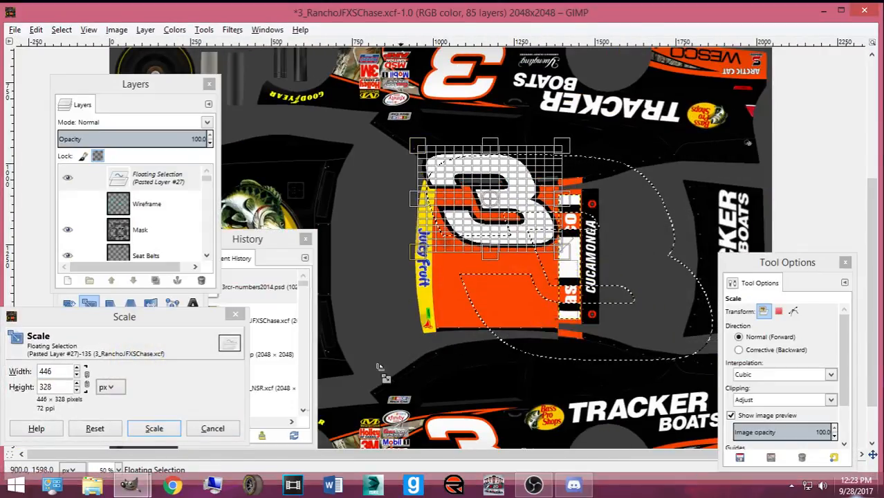
left_click(150, 429)
- Move the 3 onto the orange panel, rescale it to about 382×350 and shift it right
left_click(151, 305)
left_click(151, 284)
left_click_drag(517, 249, 503, 309)
key("shift+t")
left_click(485, 250)
left_click_drag(479, 244, 476, 240)
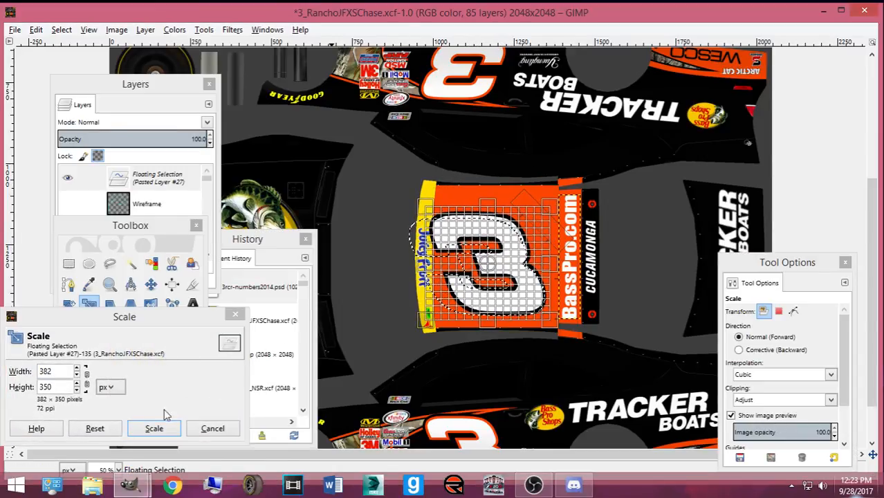
left_click(155, 427)
left_click(151, 284)
left_click_drag(516, 271, 527, 269)
- Anchor the 3 as Pasted Layer #27, nudge it up, restack it and fine-tune its position
key("ctrl+shift+n")
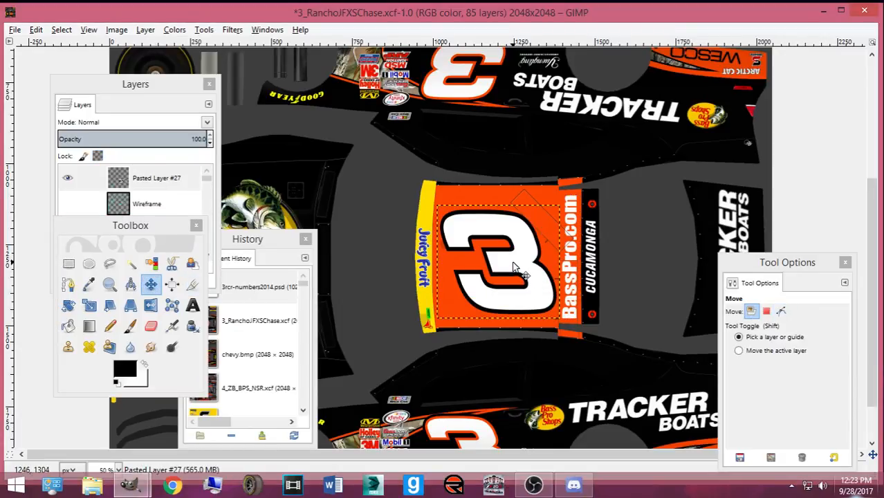
key("Up")
key("Up")
key("Up")
key("Up")
key("Up")
key("Up")
key("Up")
key("Up")
key("Up")
key("Up")
key("Up")
key("Up")
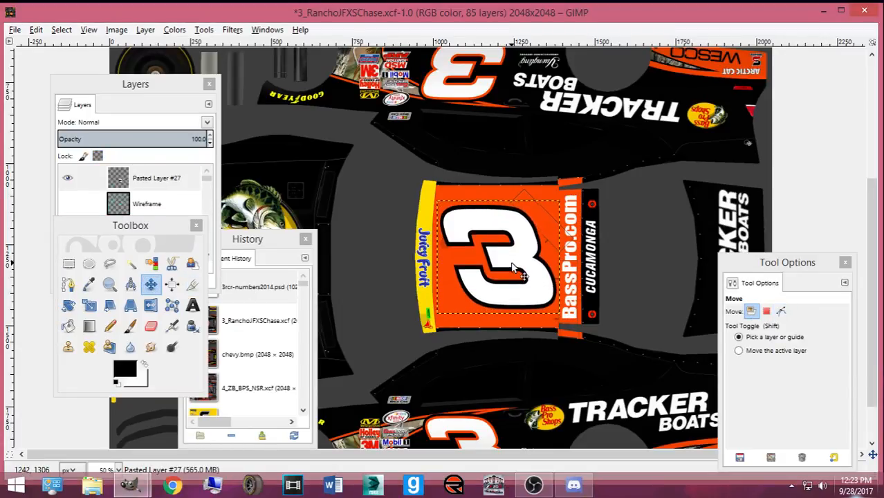
key("Up")
key("Up")
key("Up")
key("Up")
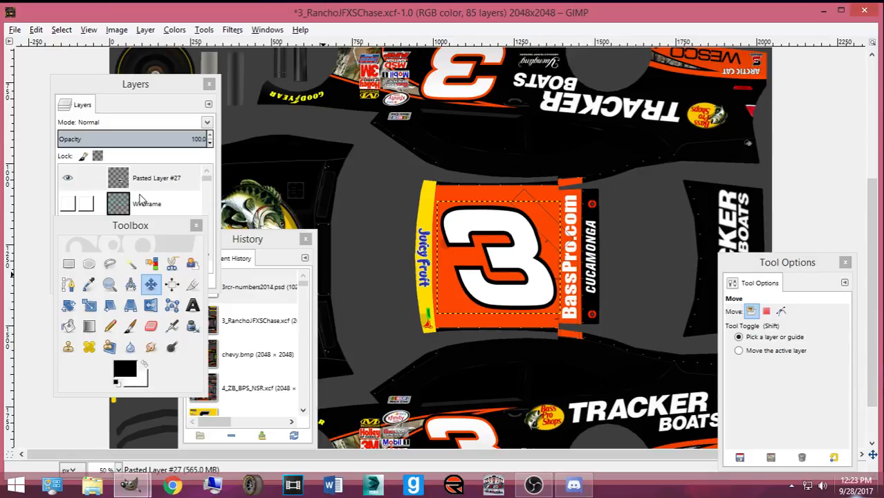
mouse_move(149, 178)
left_mouse_down()
mouse_move(141, 265)
mouse_move(125, 239)
mouse_move(178, 161)
mouse_move(183, 181)
mouse_move(181, 172)
mouse_move(191, 173)
mouse_move(180, 245)
mouse_move(173, 219)
left_mouse_up()
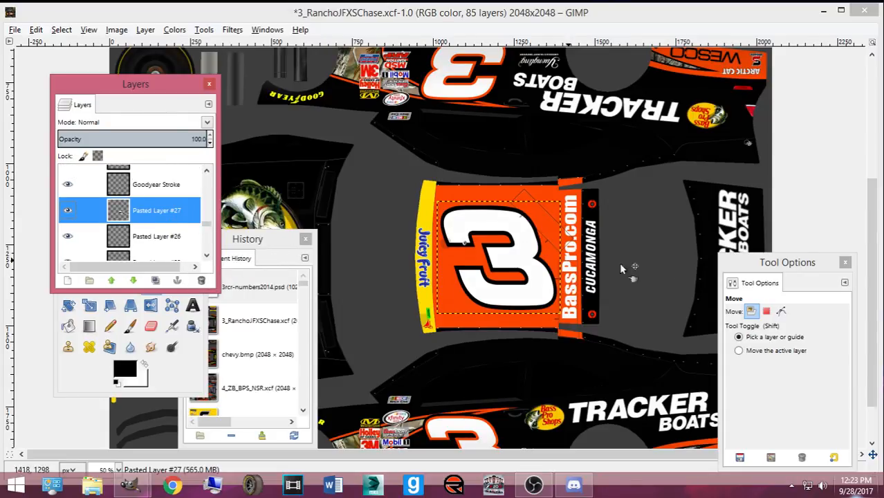
left_click_drag(522, 263, 524, 263)
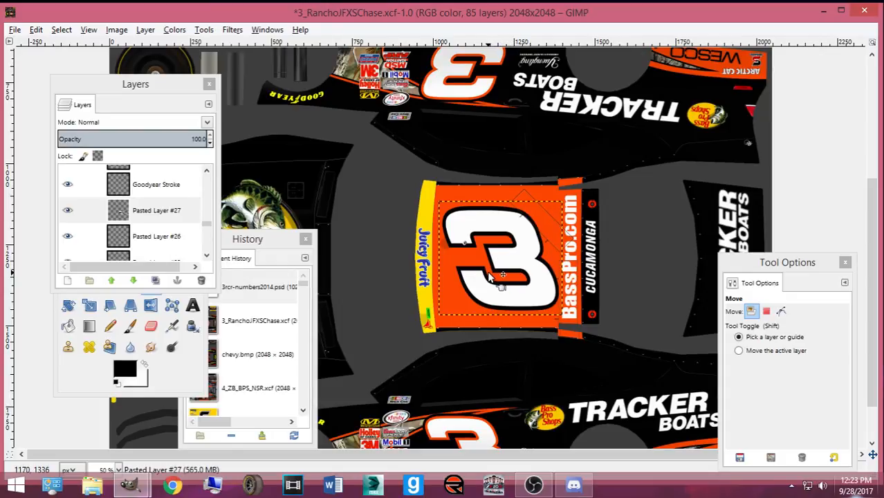
- Export the paint as chevy.bmp in the NXS15_Camaro folder, replacing the existing file
key("ctrl+shift+e")
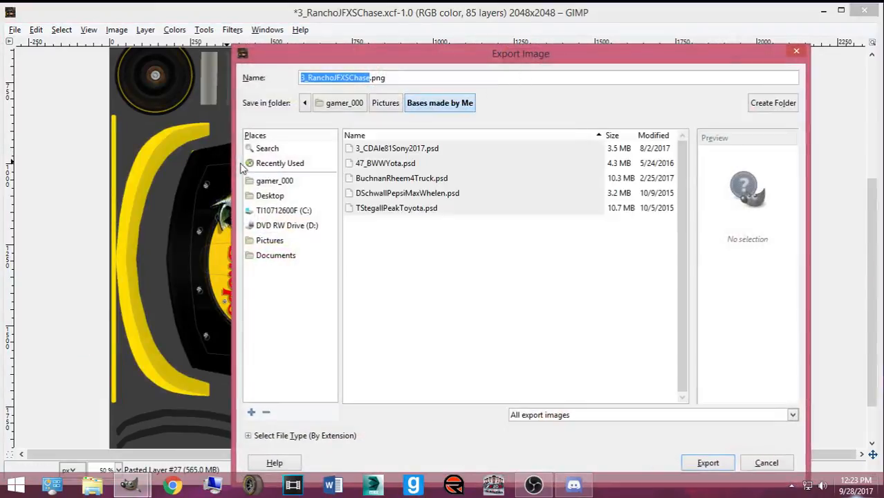
left_click(263, 164)
double_click(375, 342)
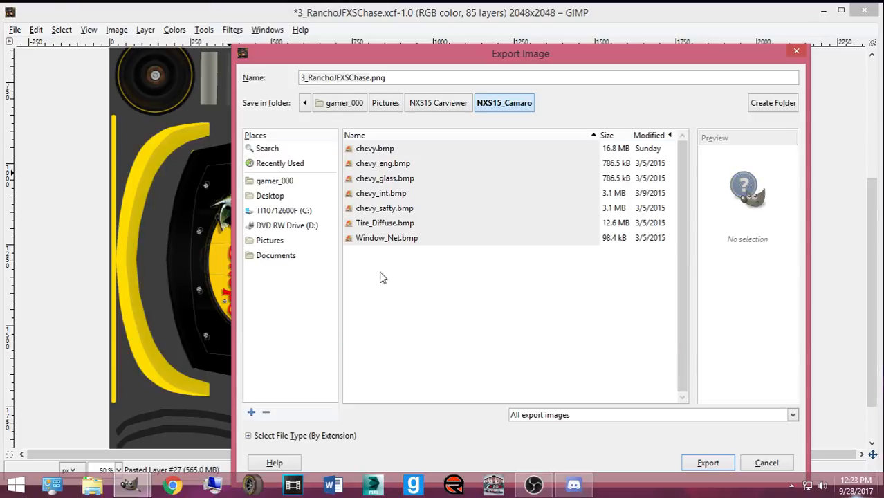
double_click(385, 150)
left_click(556, 333)
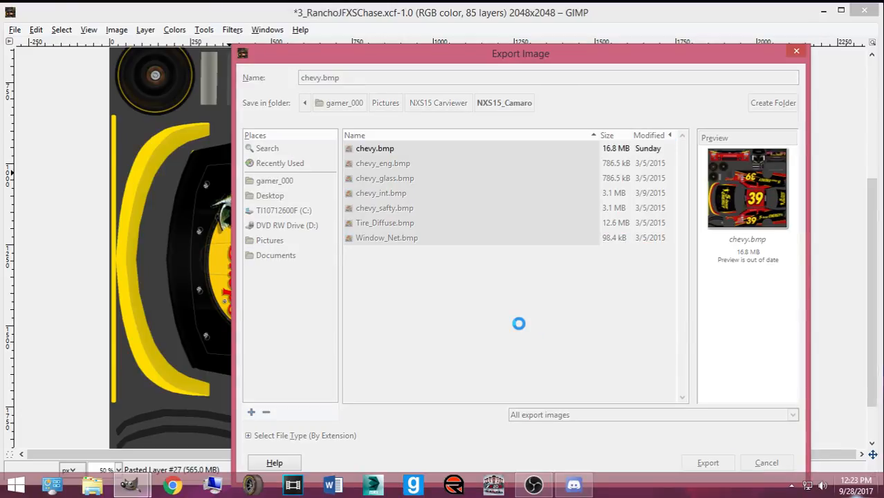
left_click(444, 302)
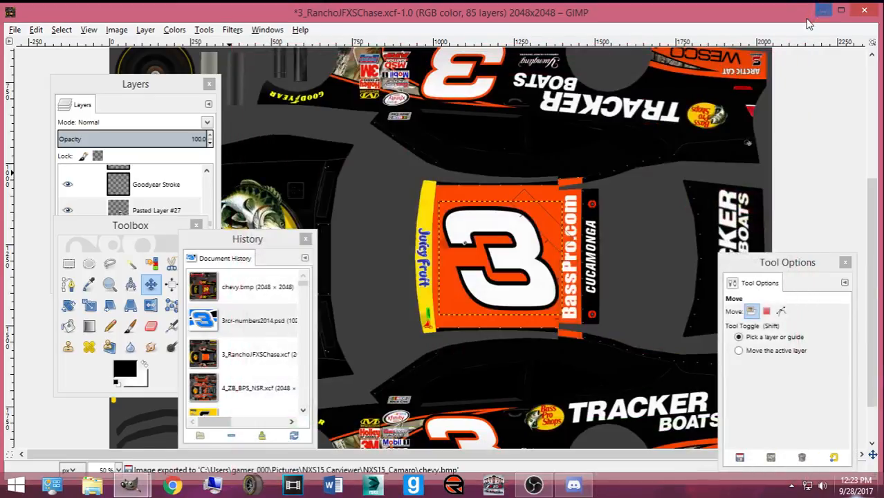
- Search Windows for 'CarView' and launch the CarView program
key("super+s")
type("carview")
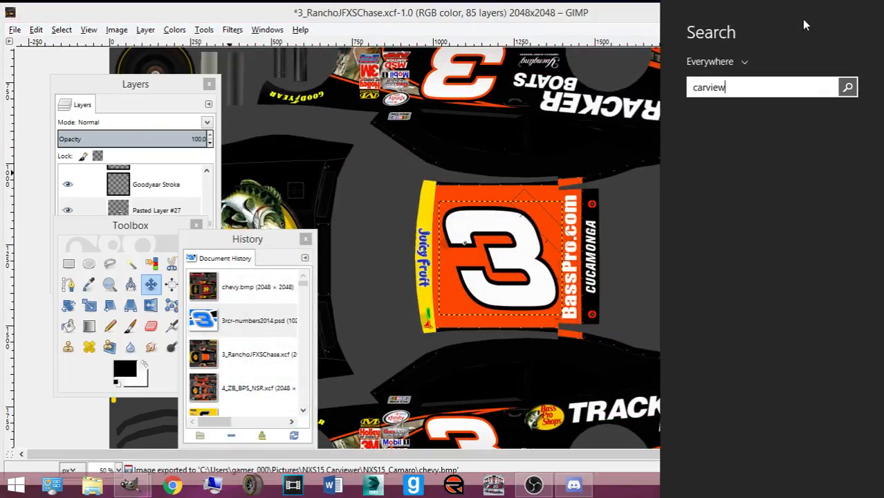
key("BackSpace")
key("BackSpace")
key("BackSpace")
key("BackSpace")
key("BackSpace")
key("BackSpace")
key("BackSpace")
type("car")
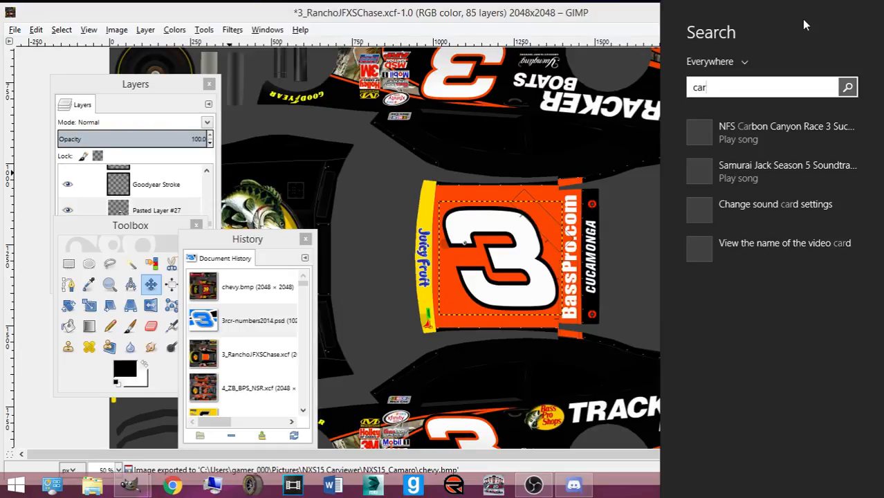
key("Down")
key("Down")
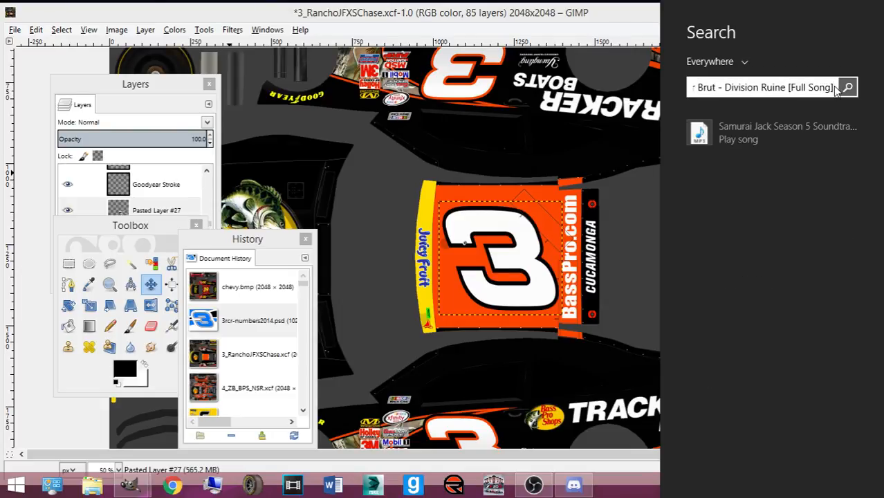
key("BackSpace")
key("BackSpace")
key("BackSpace")
key("BackSpace")
key("BackSpace")
key("BackSpace")
key("BackSpace")
key("BackSpace")
key("BackSpace")
key("BackSpace")
key("BackSpace")
key("BackSpace")
key("BackSpace")
key("BackSpace")
key("BackSpace")
key("BackSpace")
key("BackSpace")
key("BackSpace")
key("BackSpace")
key("BackSpace")
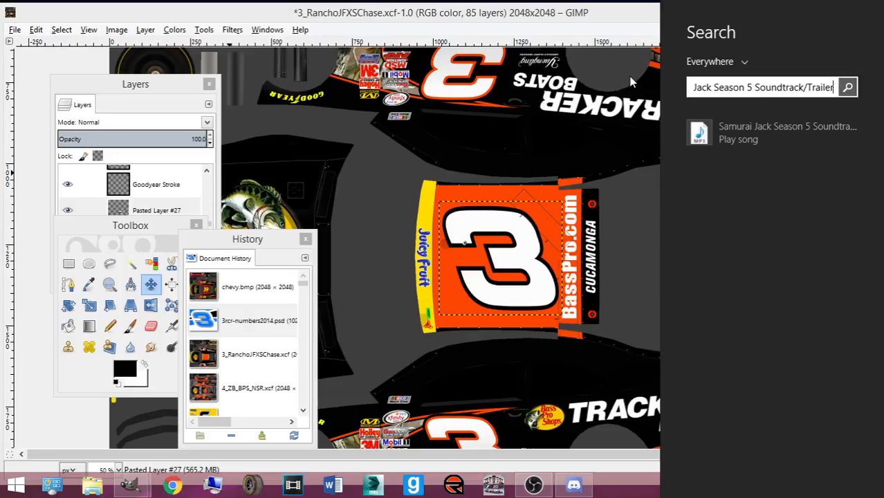
key("BackSpace")
type("CarVi")
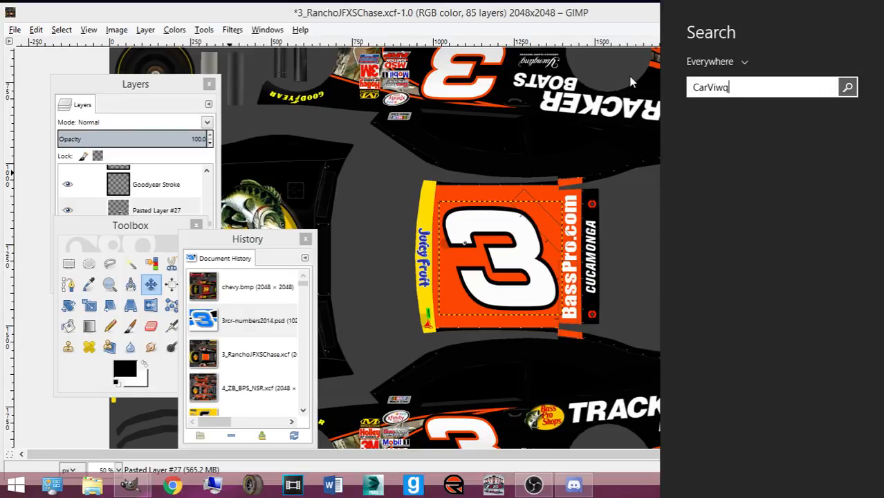
key("BackSpace")
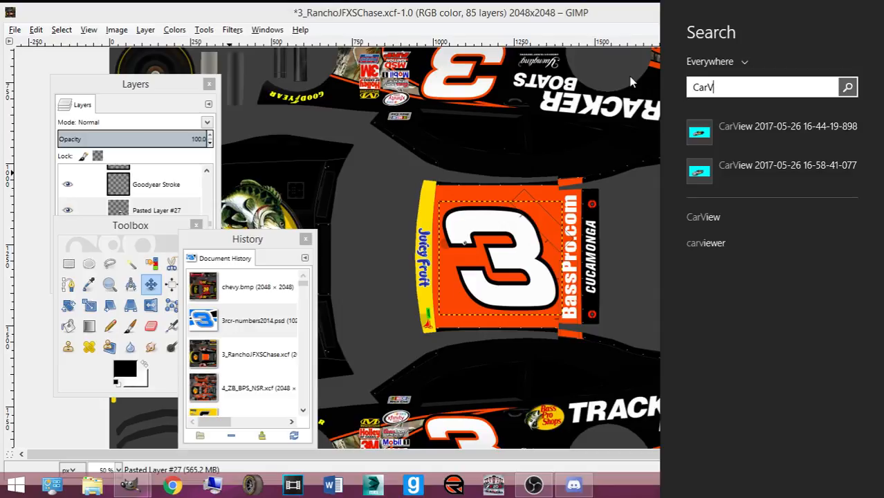
type("iew")
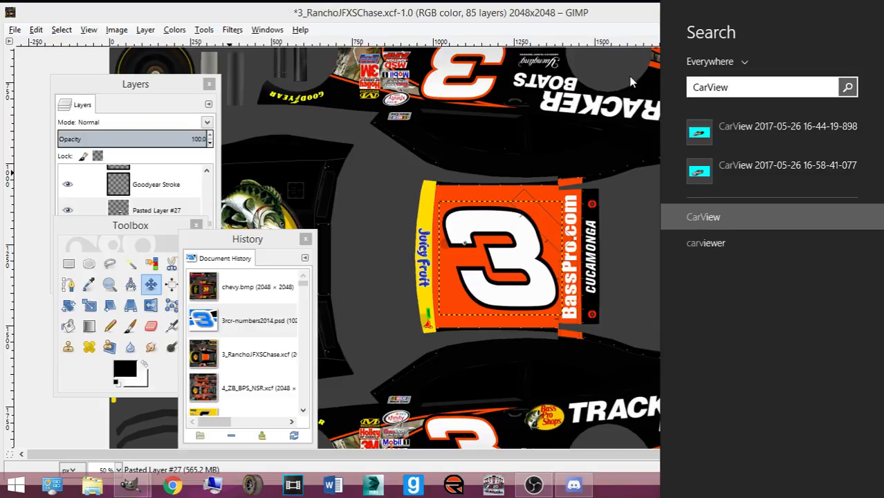
key("Return")
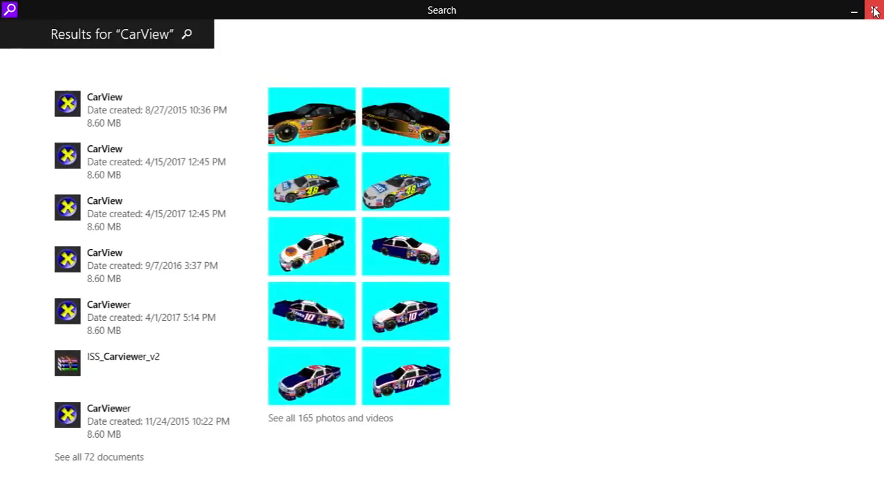
left_click(93, 121)
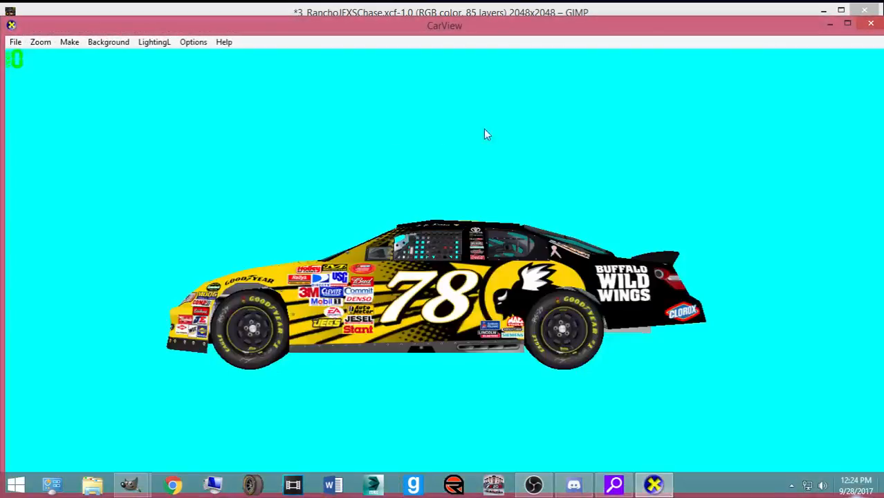
- Close Search, load the NXS15Camaro.X mesh in CarView, and rotate it to view the right side and roof
right_click(613, 484)
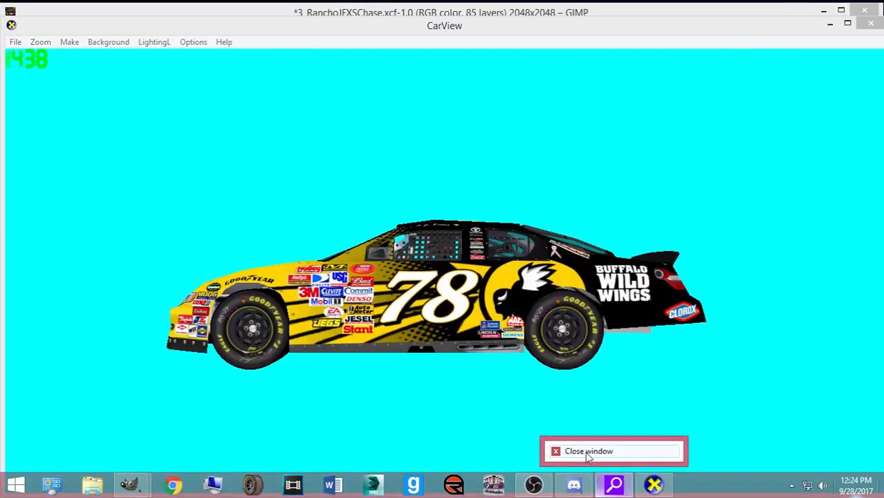
left_click(587, 452)
left_click(13, 42)
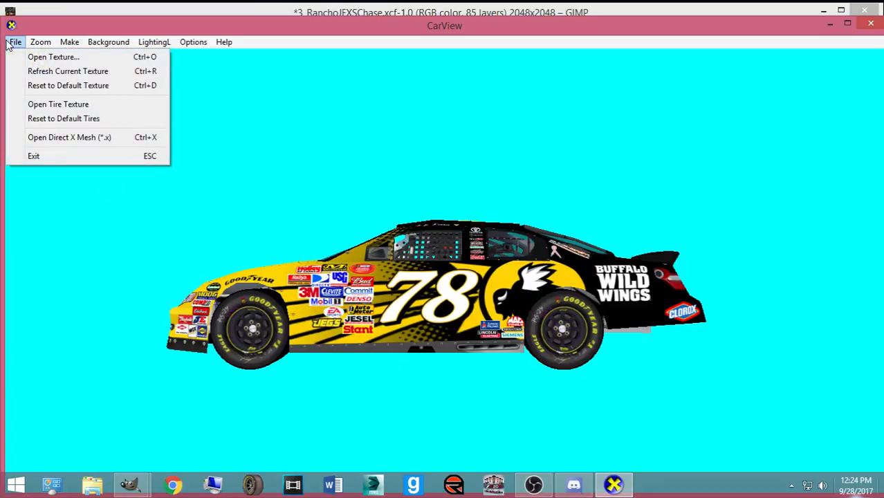
left_click(25, 70)
key("ctrl+x")
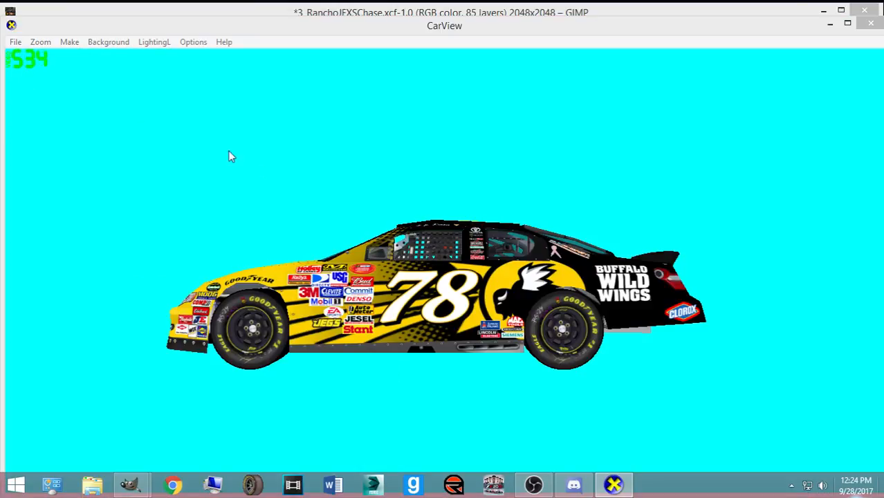
left_click(141, 113)
double_click(141, 112)
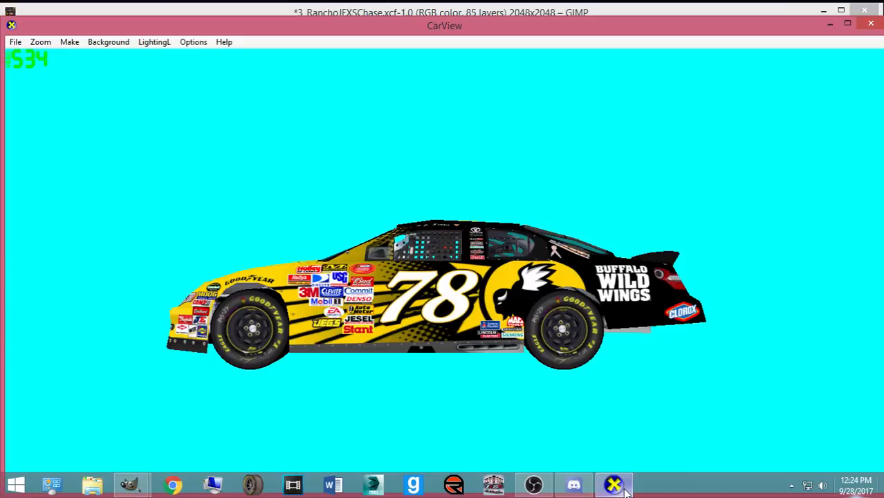
mouse_move(624, 489)
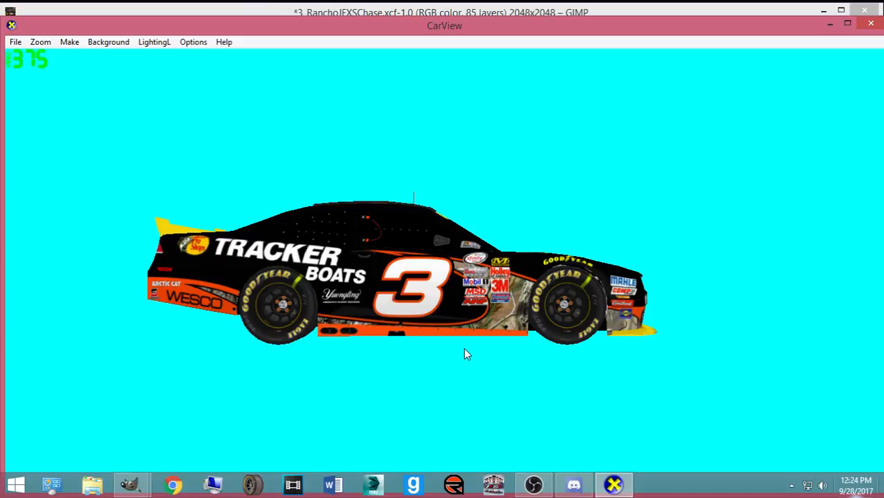
left_click_drag(553, 367, 438, 453)
left_click_drag(520, 392, 420, 292)
- Return to the GIMP paint file and begin scaling the roof number 3 layer
mouse_move(130, 484)
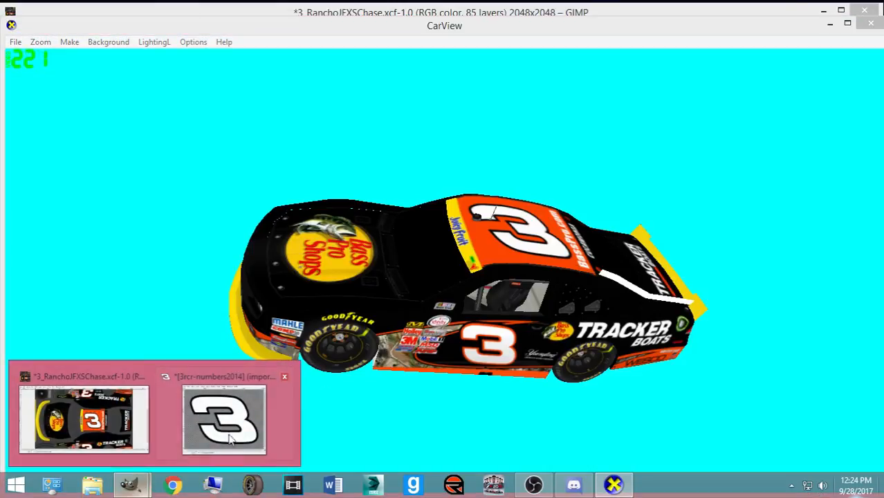
left_click(141, 417)
key("shift+t")
left_click(380, 329)
- Scale the roof 3 to 396×388, nudge it back into place, and switch to CarView
left_click_drag(436, 334, 424, 344)
left_click_drag(506, 201, 509, 197)
left_click(147, 424)
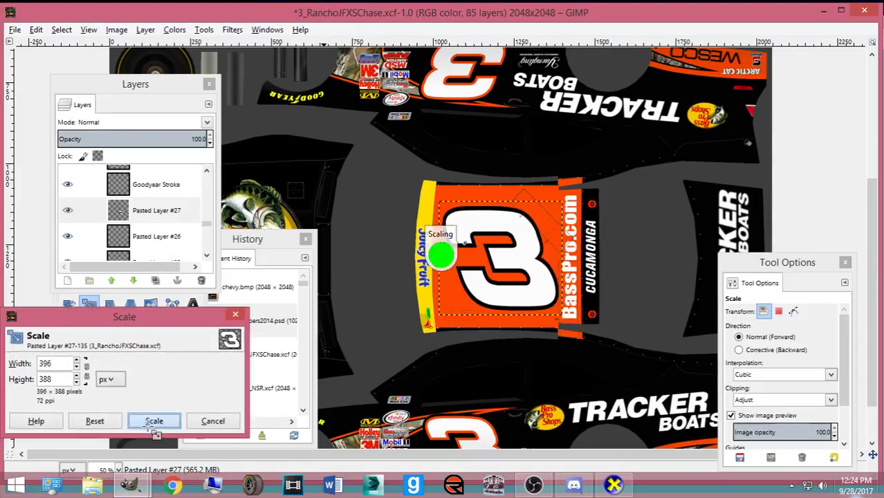
left_click(172, 305)
left_click(151, 284)
left_click_drag(514, 276, 512, 271)
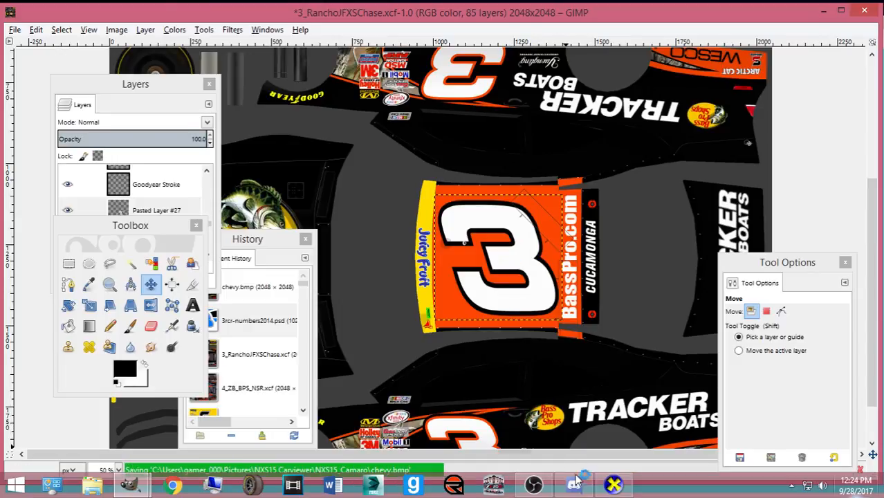
left_click(613, 486)
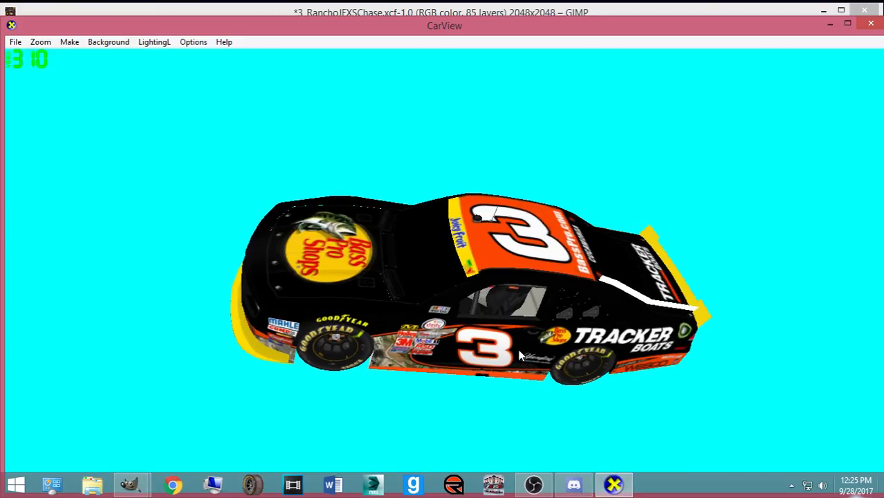
- Spin the car to a rear three-quarter view and then round to its left side
left_click_drag(518, 351, 197, 274)
left_click_drag(255, 312, 492, 359)
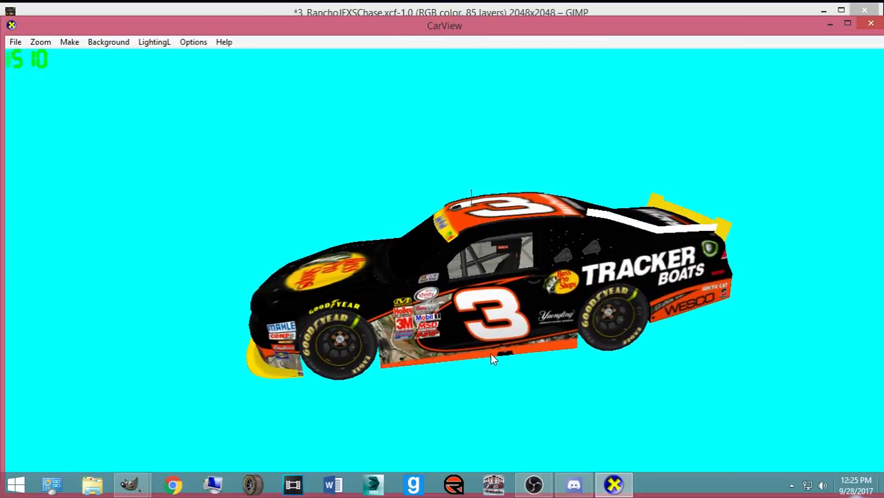
- Back in GIMP, close the Document History panel and select the Text tool
mouse_move(129, 484)
left_click(81, 422)
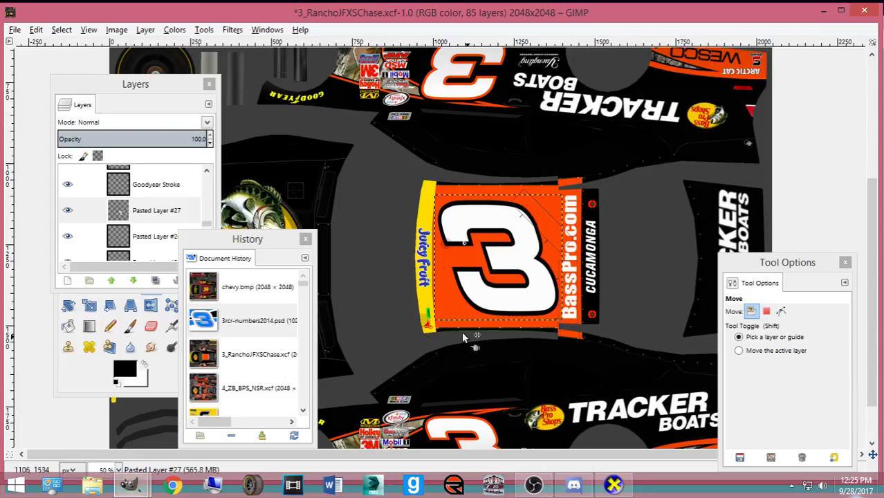
left_click(304, 239)
left_click(173, 371)
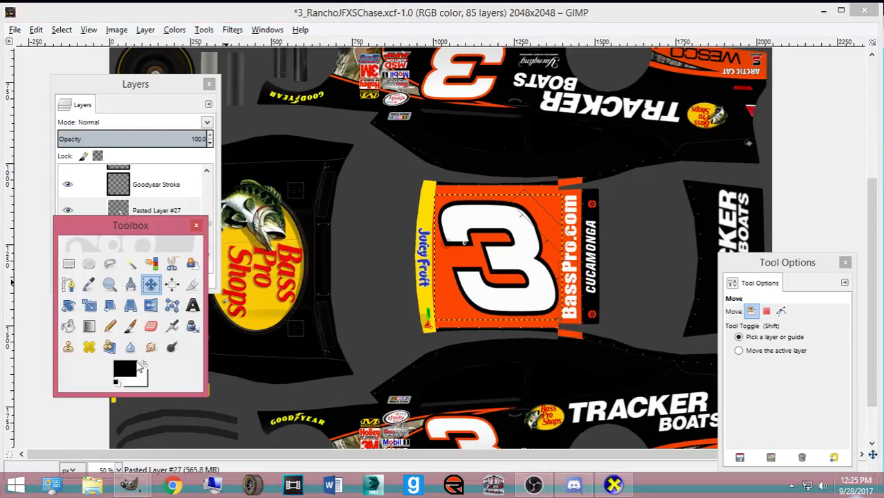
double_click(192, 305)
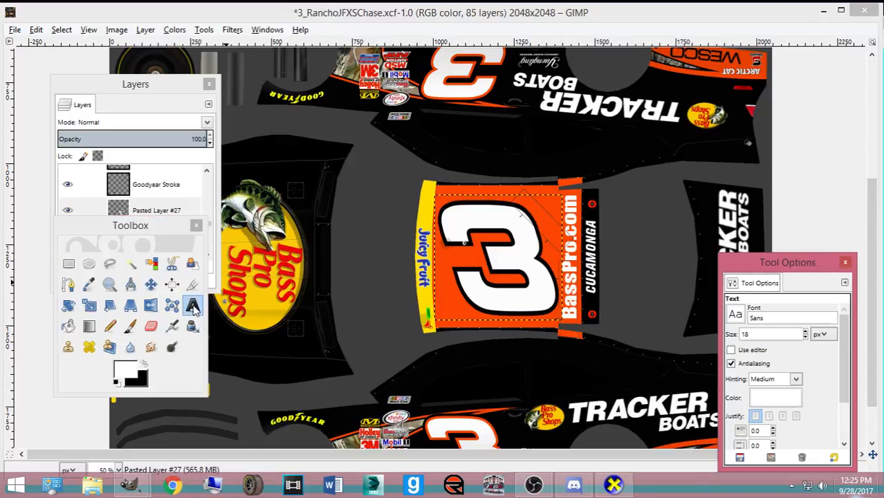
- Choose the Southern Aire script font and start a text box below the roof number
left_click(735, 316)
scroll(779, 225, "down", 10)
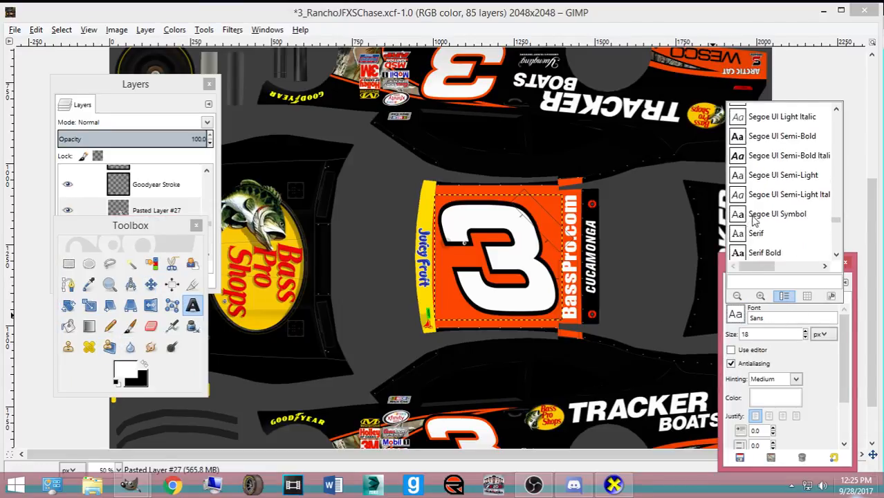
scroll(761, 215, "up", 1)
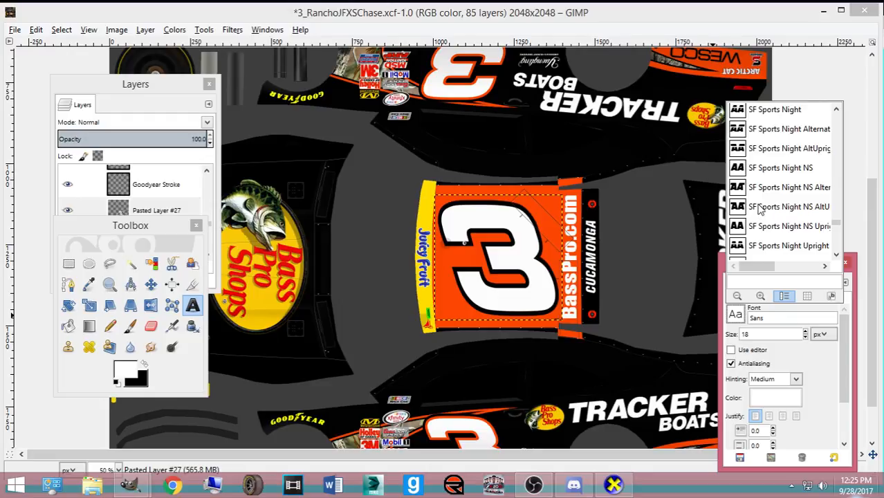
scroll(761, 211, "up", 5)
scroll(771, 218, "down", 10)
scroll(776, 223, "up", 1)
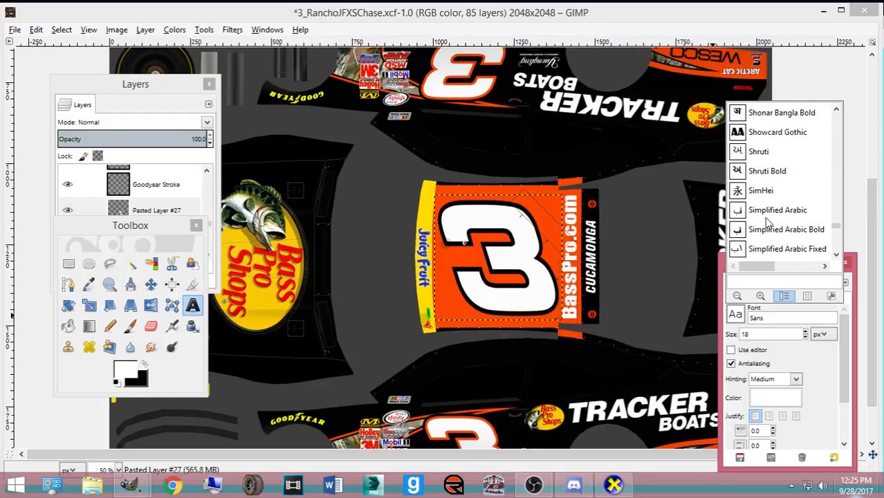
scroll(792, 229, "down", 6)
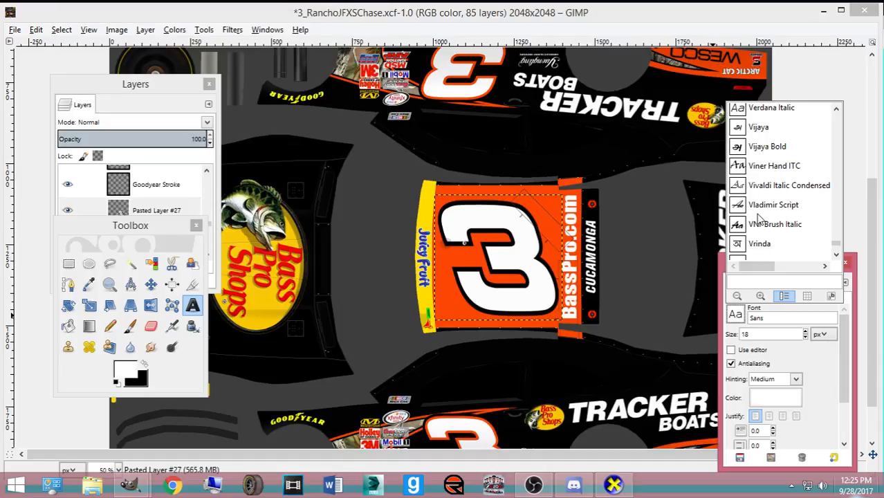
scroll(767, 221, "down", 7)
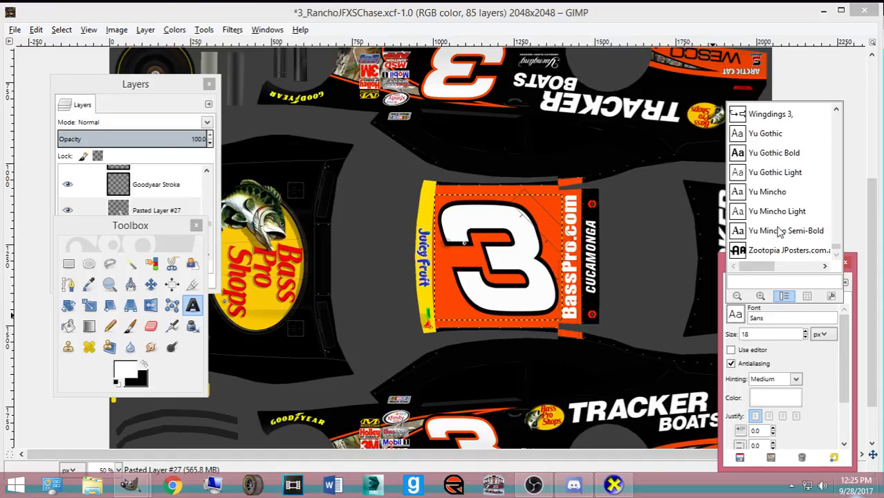
scroll(778, 231, "up", 8)
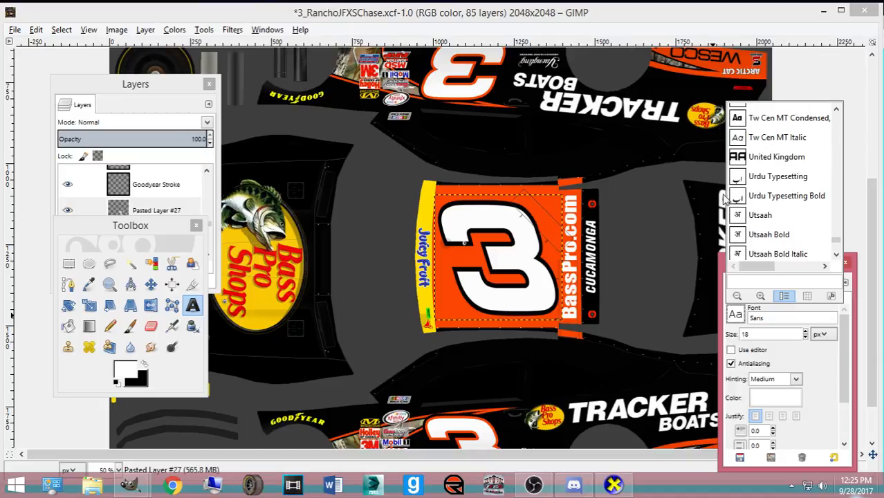
scroll(760, 221, "up", 10)
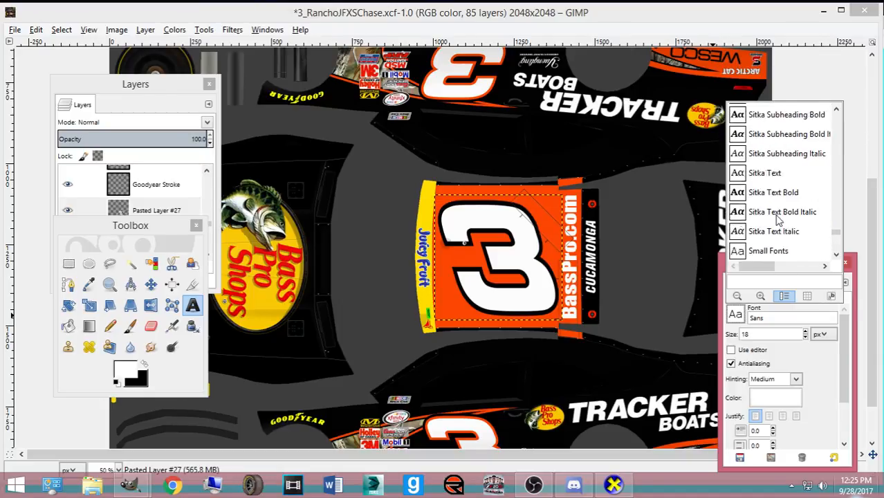
left_click(777, 216)
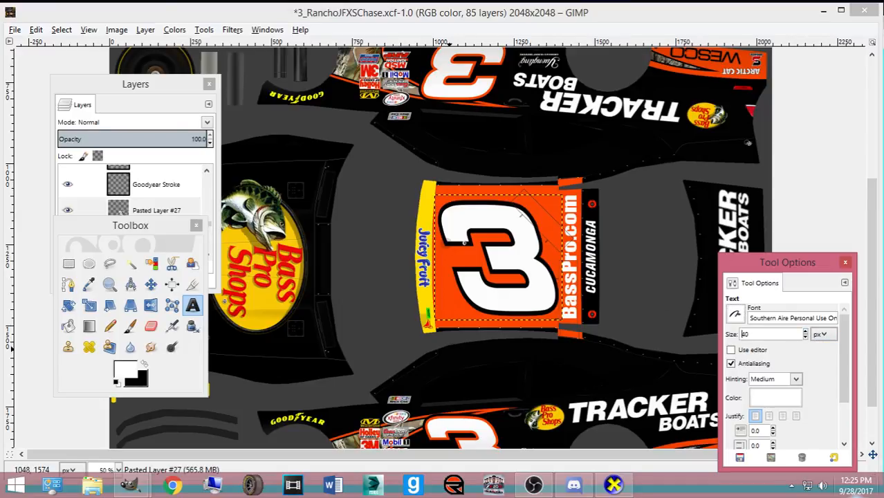
left_click(440, 347)
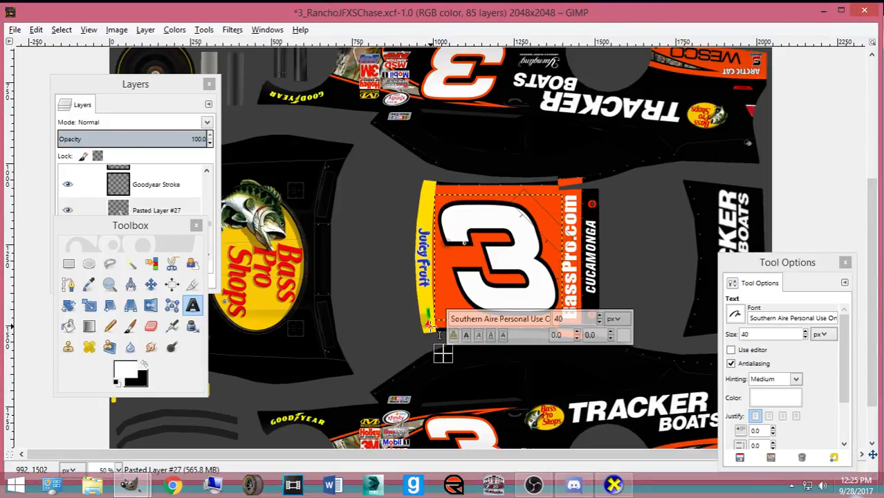
- Type 'Rancho Cucamonga' as the text and move the text layer
type("Rancho Cucamonga")
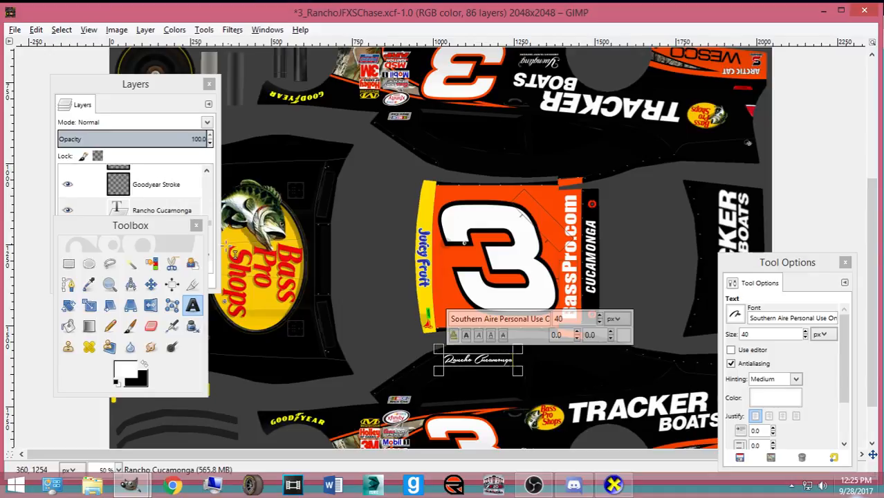
left_click(151, 285)
scroll(442, 349, "up", 3)
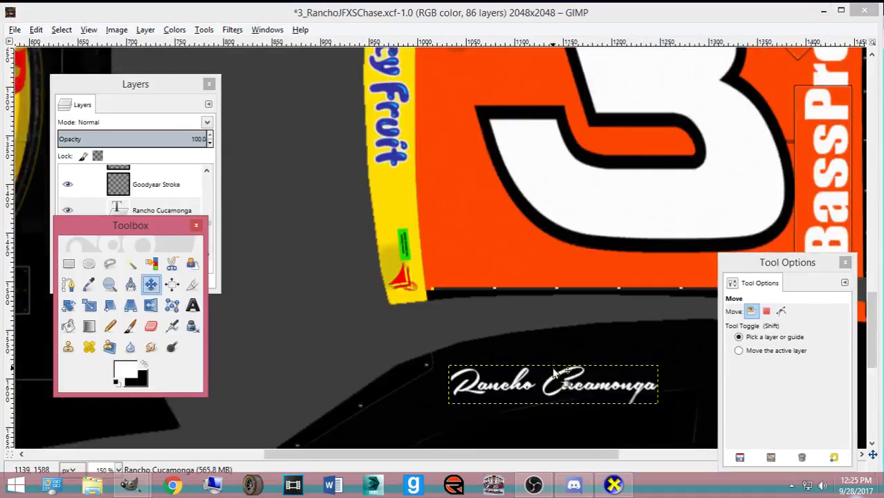
scroll(553, 371, "down", 3)
left_click_drag(477, 453, 504, 456)
- Shrink the Rancho Cucamonga text to about 172×32 and check it against the Base Paint layer
key("shift+t")
left_click(434, 351)
left_click_drag(434, 351, 453, 347)
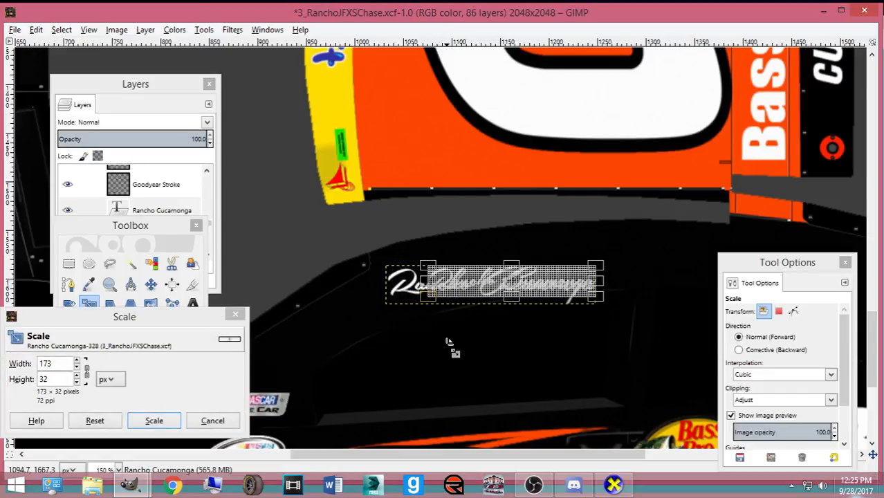
left_click(154, 420)
left_click(156, 286)
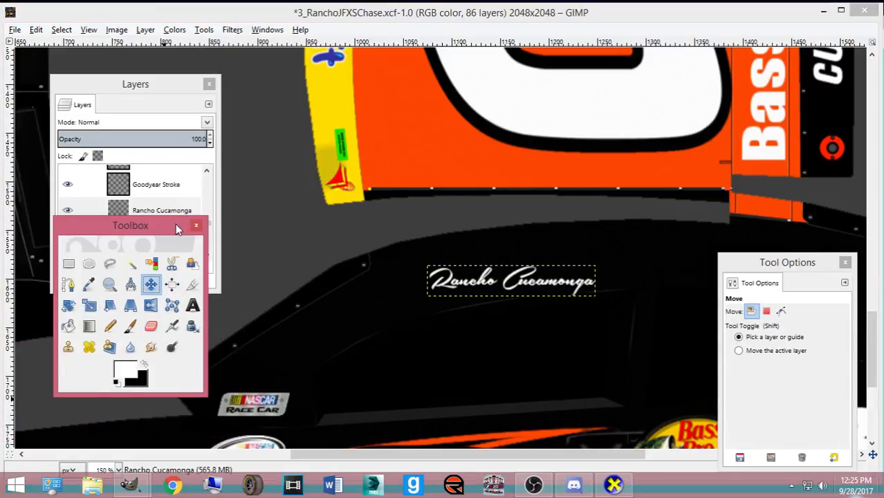
left_click_drag(177, 228, 561, 376)
scroll(138, 222, "down", 5)
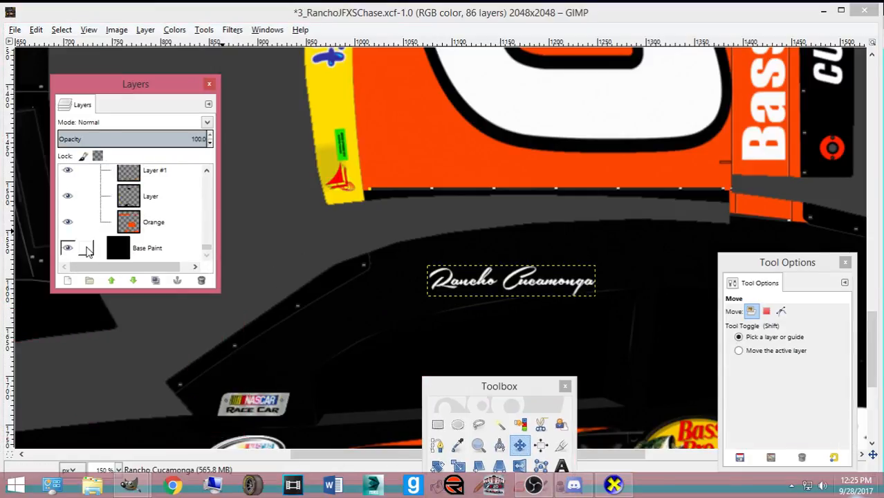
left_click(68, 248)
left_click(68, 247)
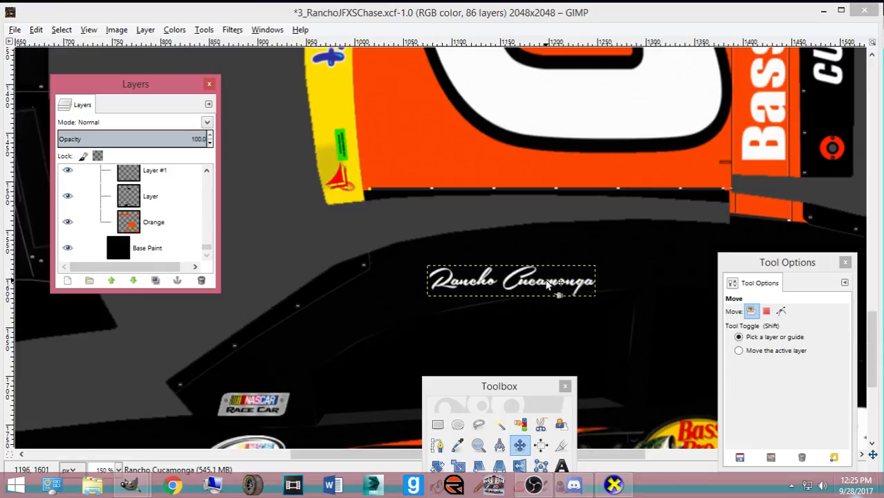
scroll(155, 216, "up", 10)
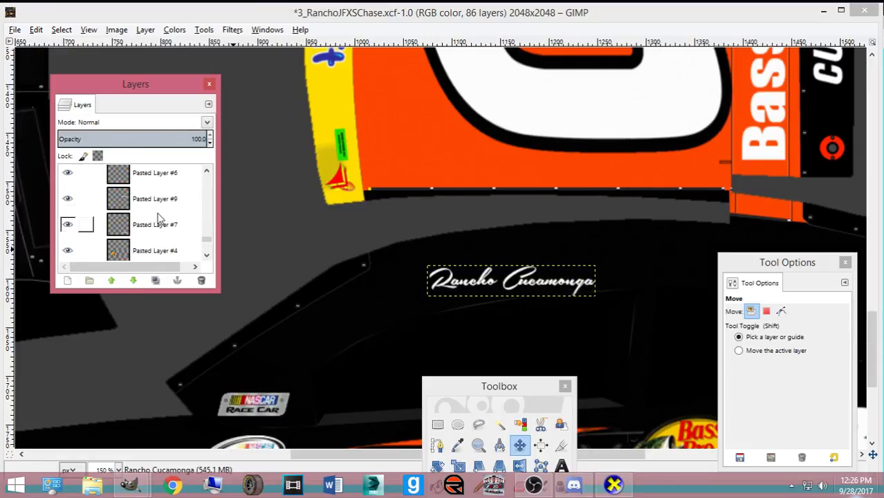
scroll(155, 217, "up", 4)
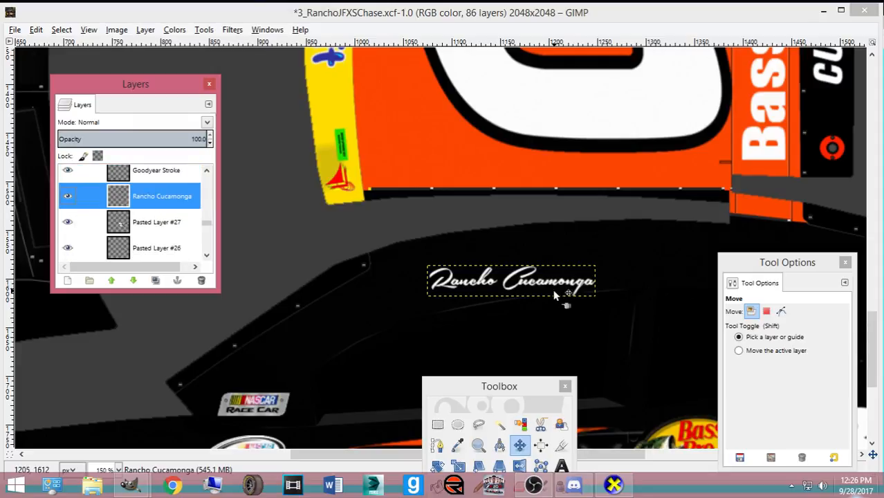
- Rotate the text about -8.76° to follow the pillar and shift it up about 9 pixels
key("shift+r")
left_click(565, 311)
left_click_drag(569, 308, 575, 306)
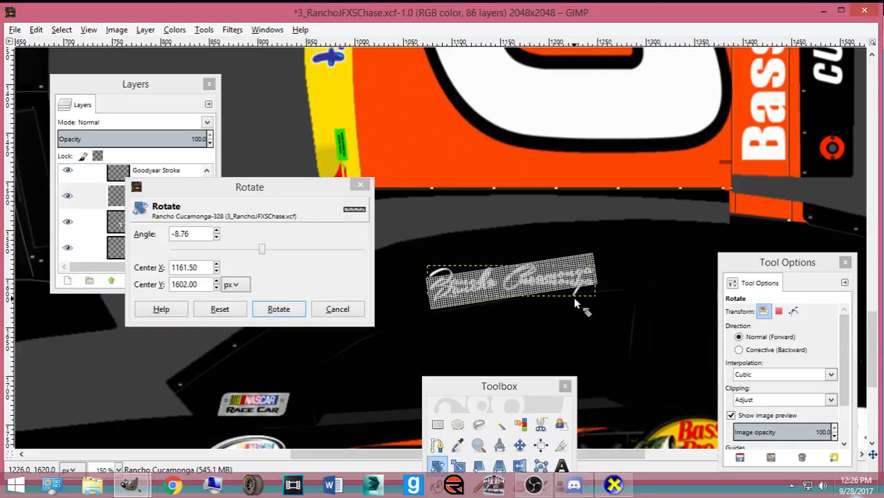
left_click(278, 311)
left_click(518, 445)
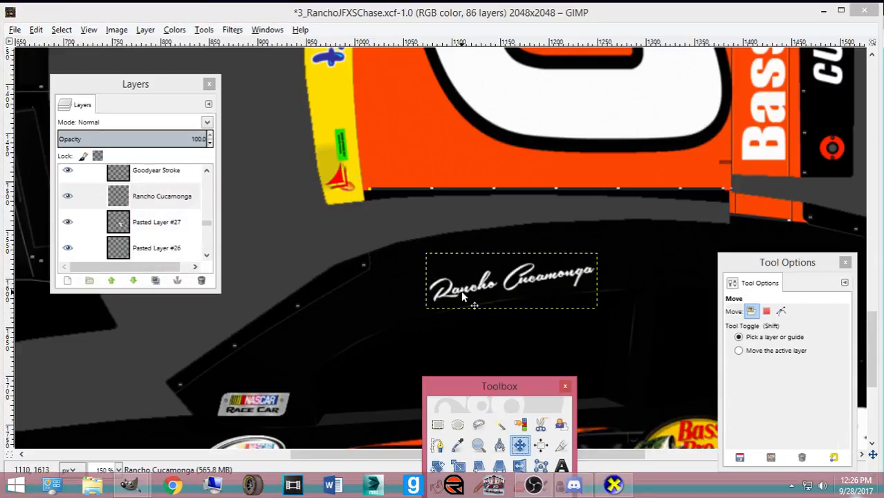
left_click_drag(454, 293, 452, 285)
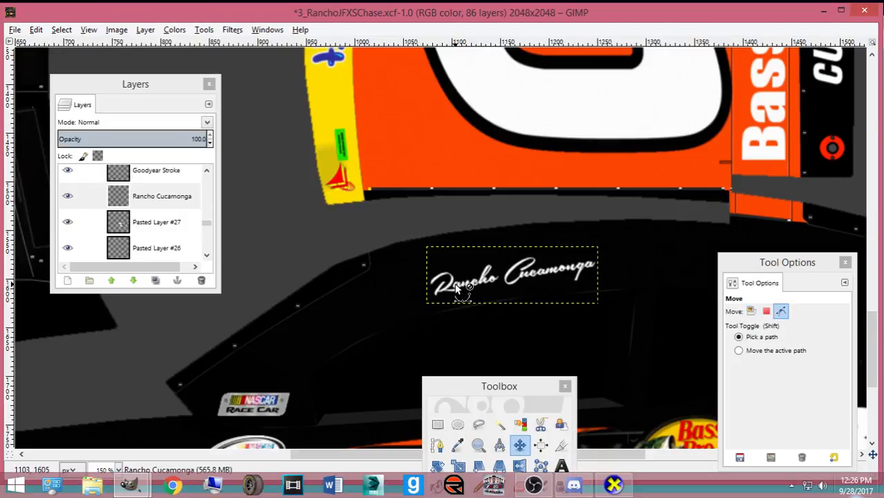
- In CarView, zoom and tilt the car to check the script on the pillar, then return to GIMP
left_click(613, 485)
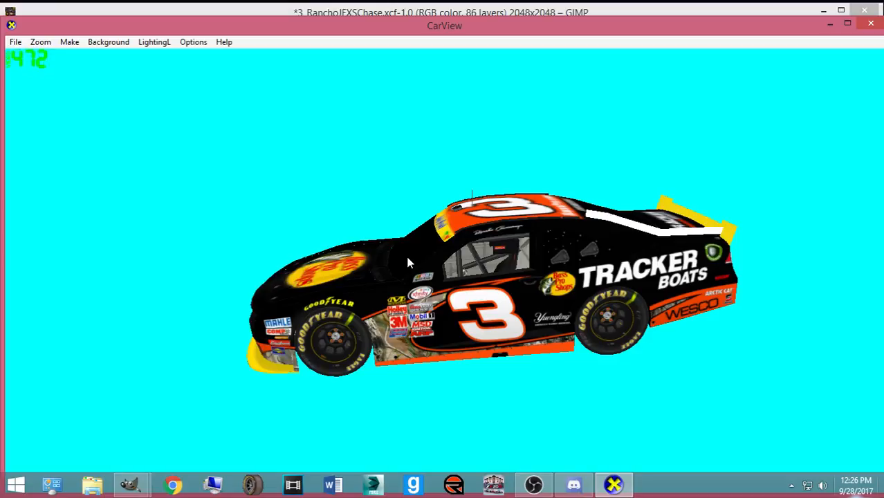
scroll(446, 282, "up", 3)
left_click_drag(456, 291, 501, 396)
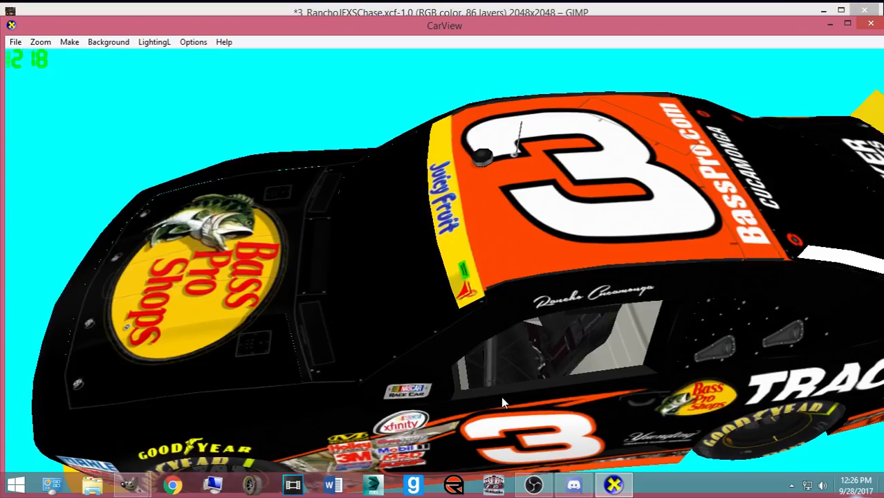
mouse_move(130, 484)
left_click(90, 418)
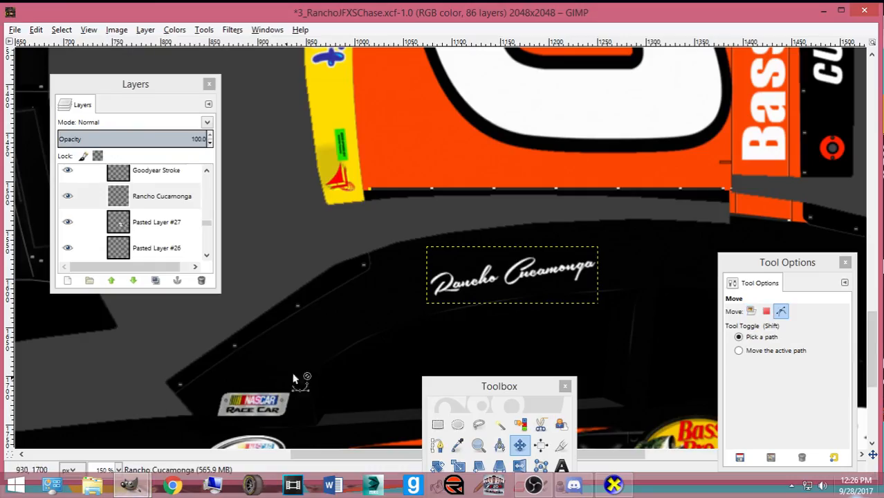
- Duplicate the Rancho Cucamonga script layer and tilt the copy by 8.78°
key("shift+ctrl+d")
key("shift+r")
left_click(348, 341)
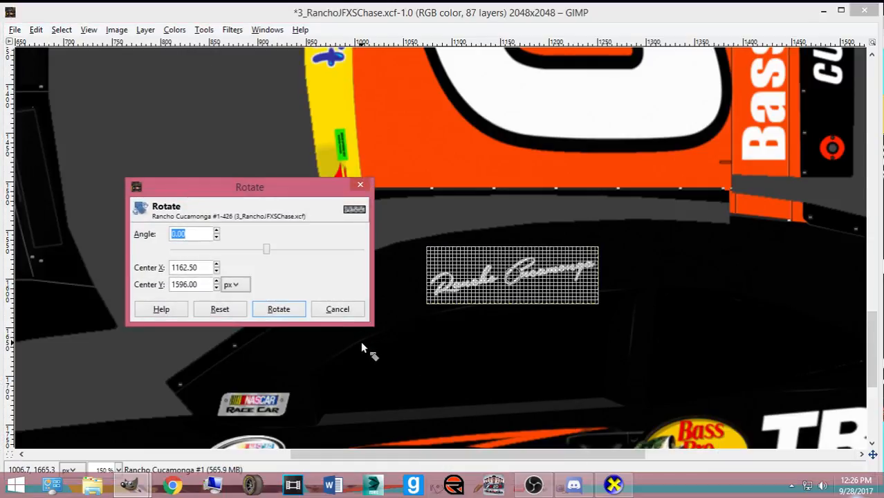
type("8.78")
key("Return")
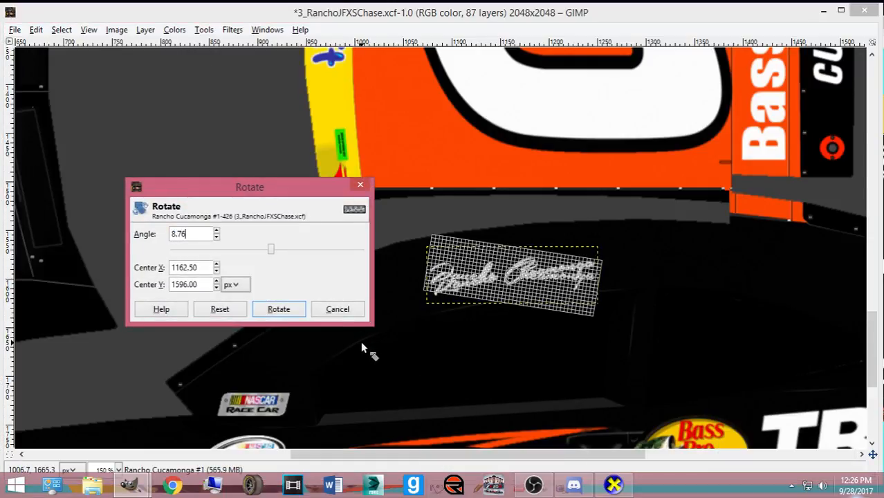
left_click(294, 311)
- Re-rotate the script copy to 180° so it sits upside down
left_click(287, 307)
type("8")
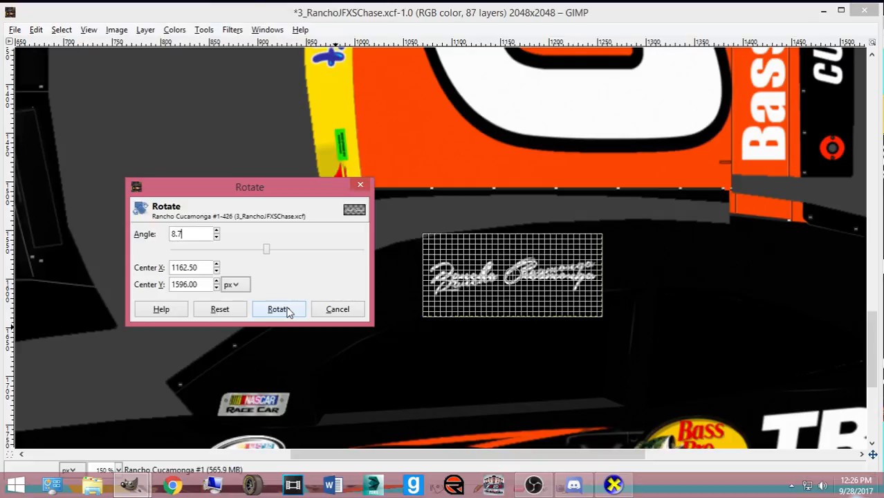
key("Return")
left_click(283, 309)
left_click(295, 306)
type("180")
key("Return")
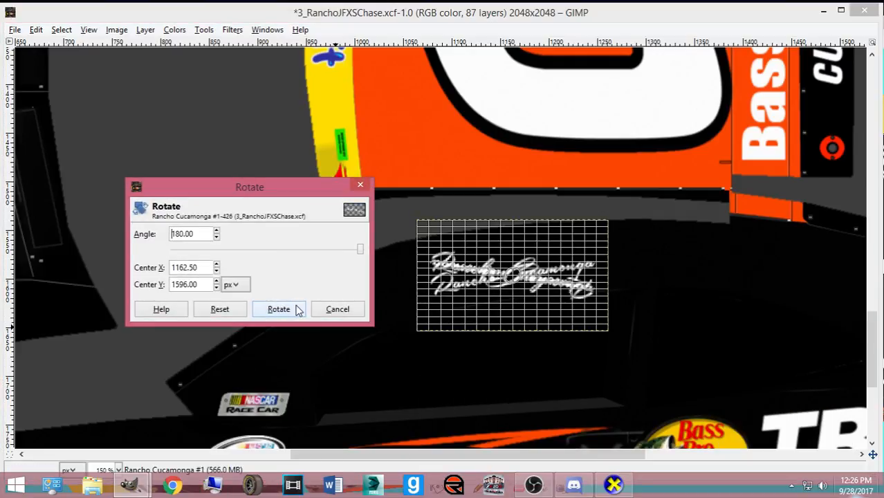
left_click(296, 309)
- Move the flipped copy onto the car's opposite side and re-export the paint
left_click(520, 445)
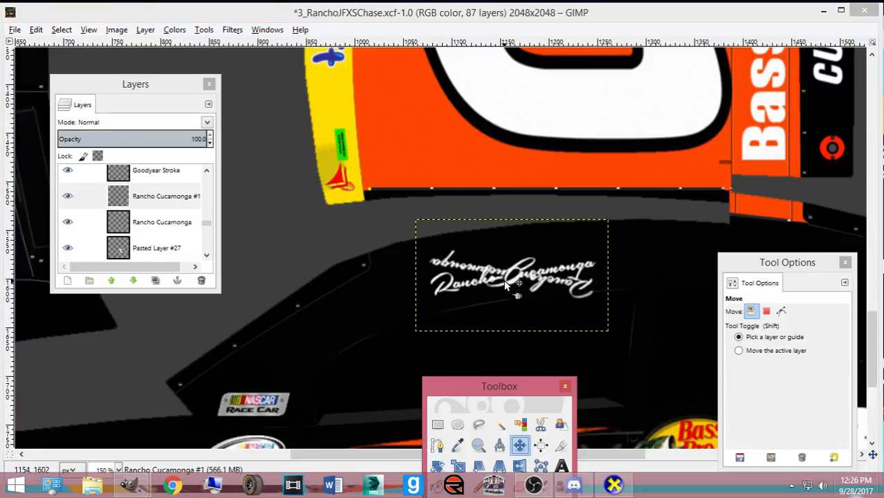
left_click_drag(522, 276, 518, 284)
scroll(522, 277, "up", 10)
key("shift+e")
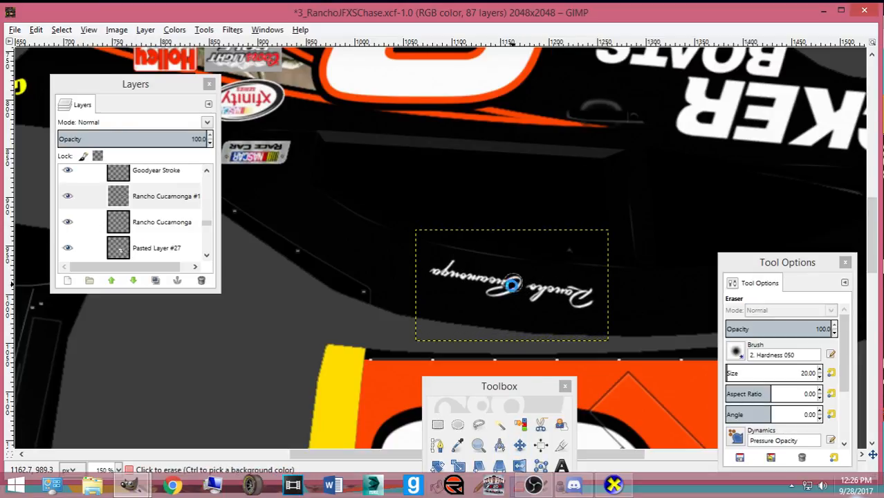
key("ctrl+e")
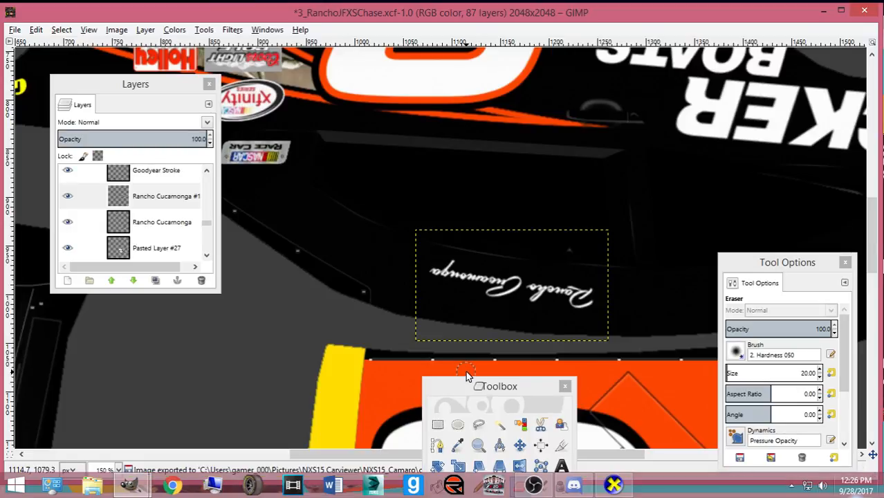
left_click(613, 484)
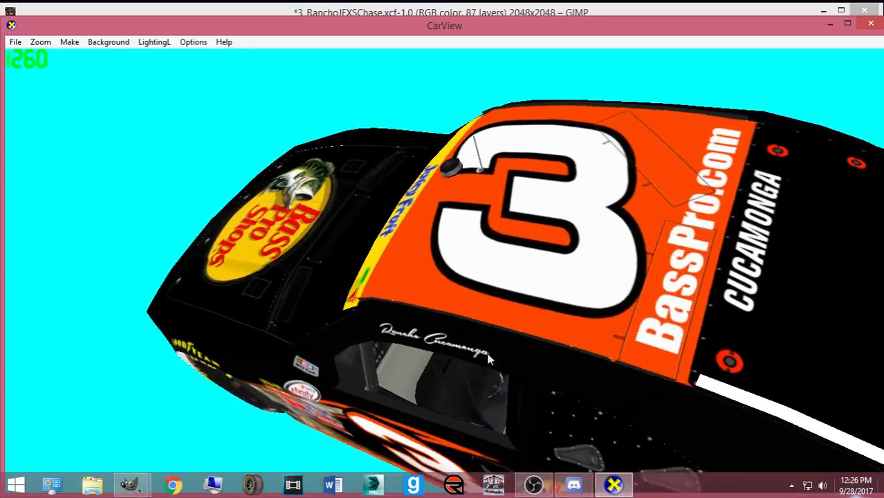
left_click_drag(557, 365, 303, 378)
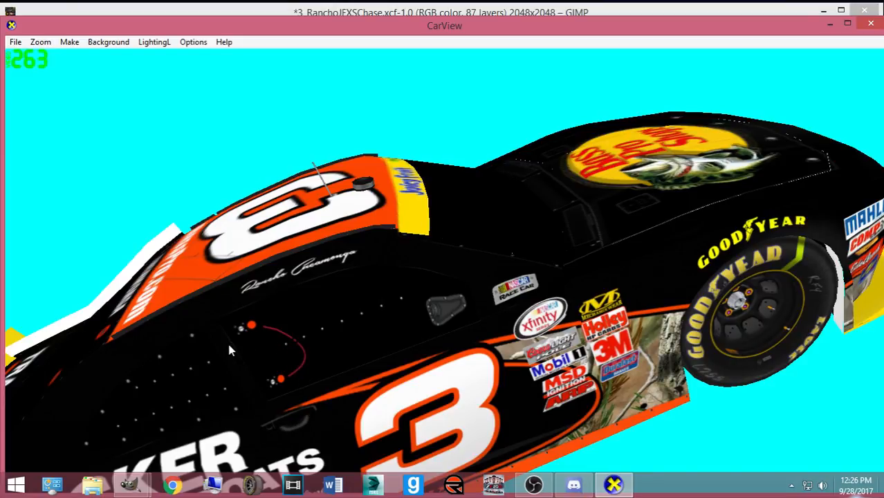
left_click_drag(239, 373, 273, 335)
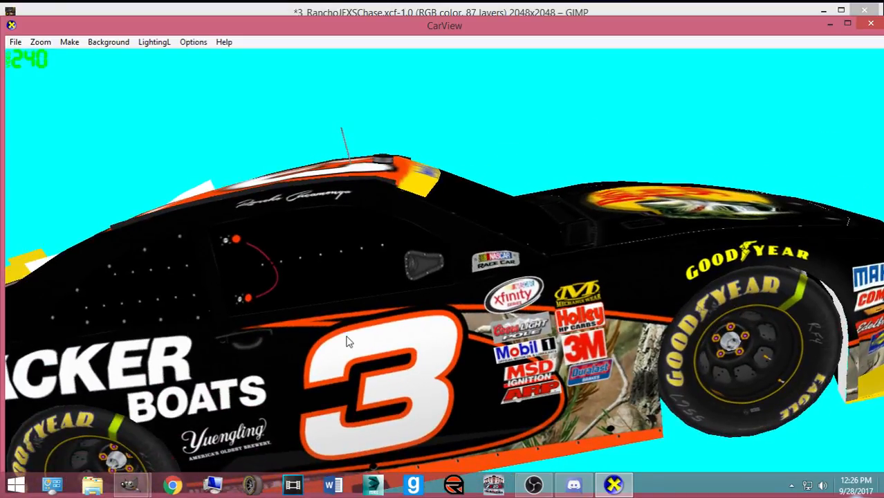
scroll(432, 336, "down", 3)
left_click_drag(432, 336, 498, 316)
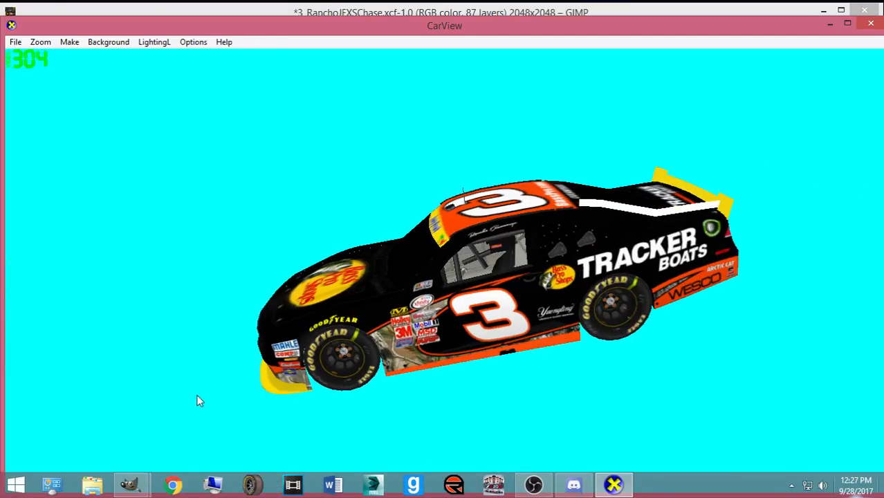
mouse_move(130, 484)
left_click(130, 443)
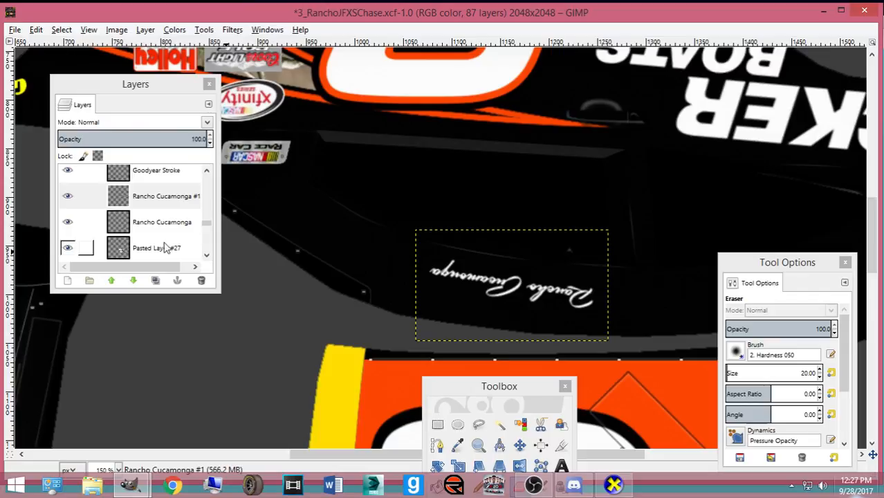
- Hide the black Base Paint layer and save the project
scroll(169, 242, "down", 5)
scroll(139, 228, "down", 3)
left_click(67, 247)
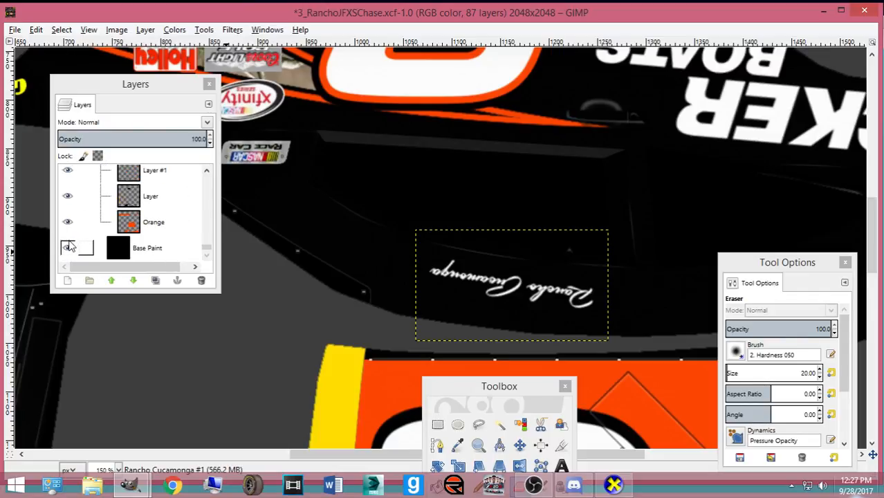
scroll(599, 265, "down", 5)
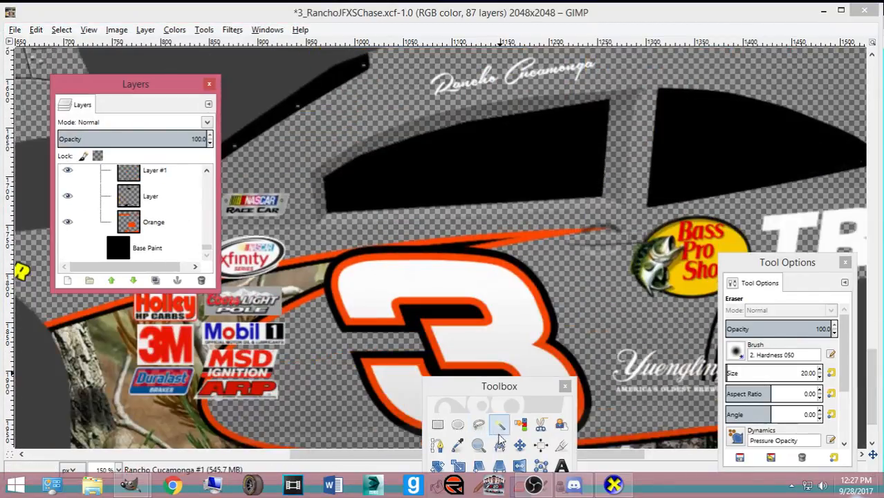
left_click(519, 445)
left_click_drag(495, 388, 44, 333)
key("ctrl+s")
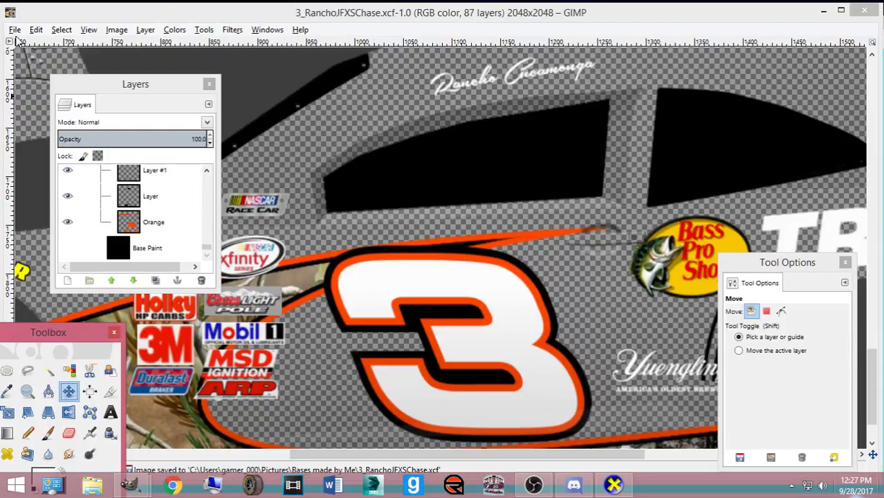
- Open 2015 B Pillar Set.psd from Pictures > Numbers, Logos, Templates
key("ctrl+o")
left_click(181, 208)
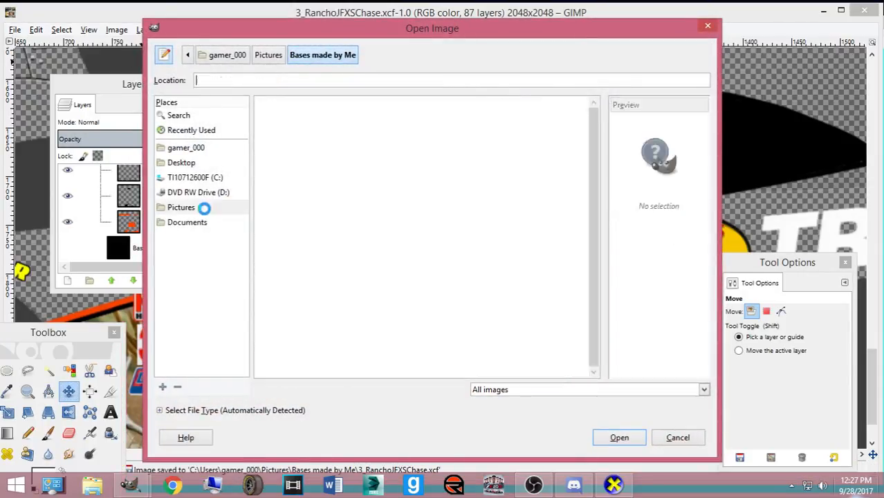
scroll(308, 207, "down", 10)
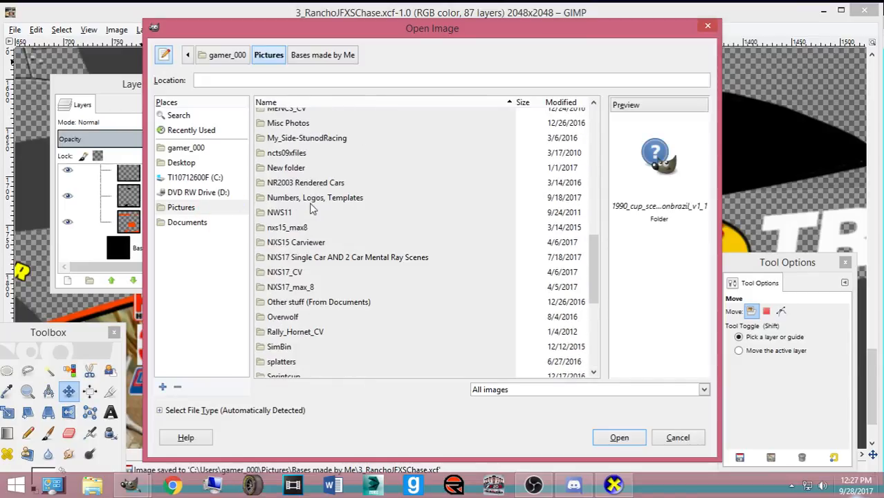
double_click(309, 198)
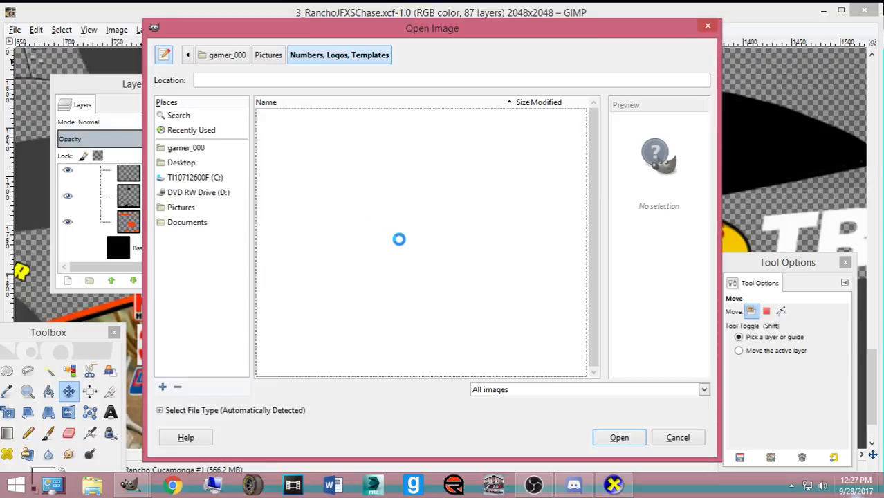
scroll(394, 258, "down", 10)
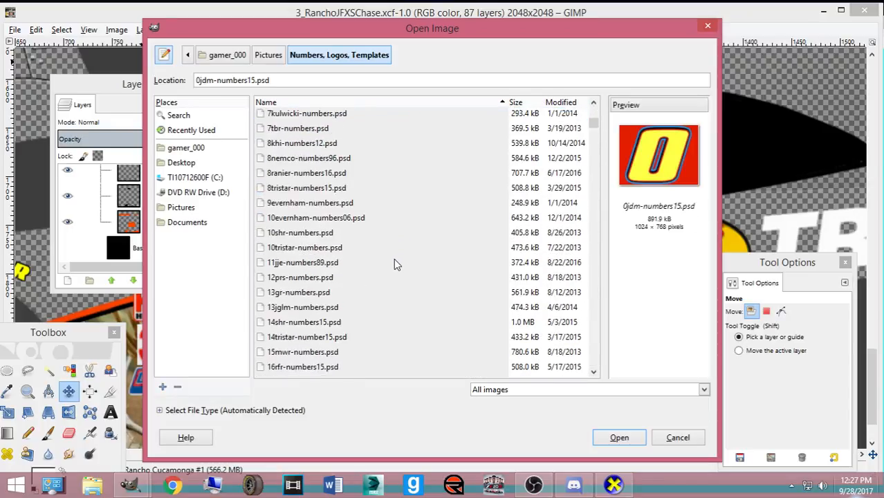
scroll(400, 249, "down", 8)
scroll(391, 231, "down", 5)
scroll(389, 249, "down", 15)
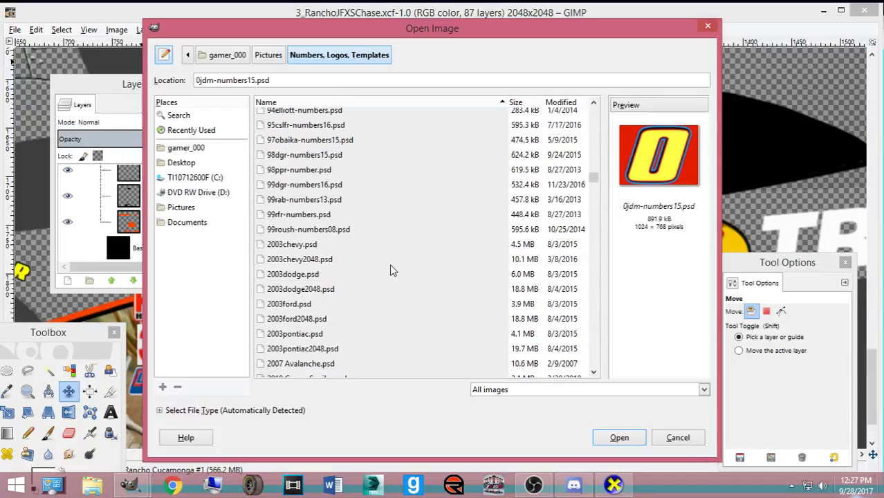
scroll(389, 274, "down", 8)
scroll(388, 235, "up", 3)
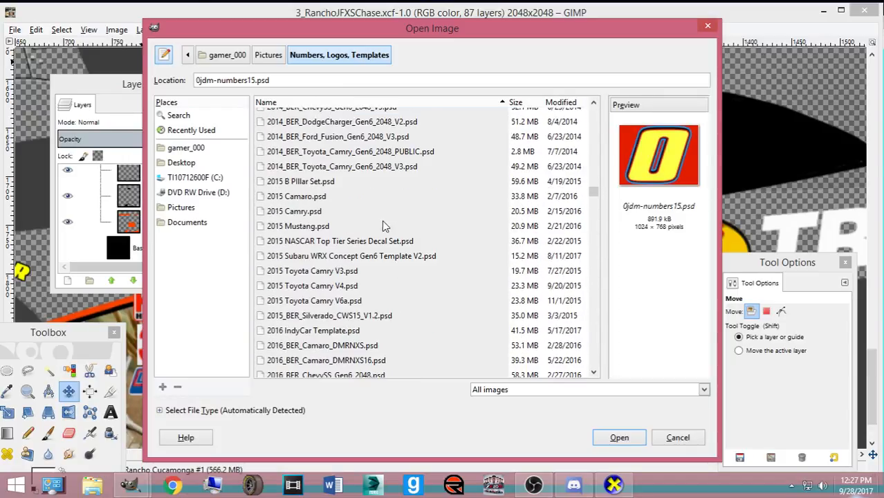
double_click(299, 181)
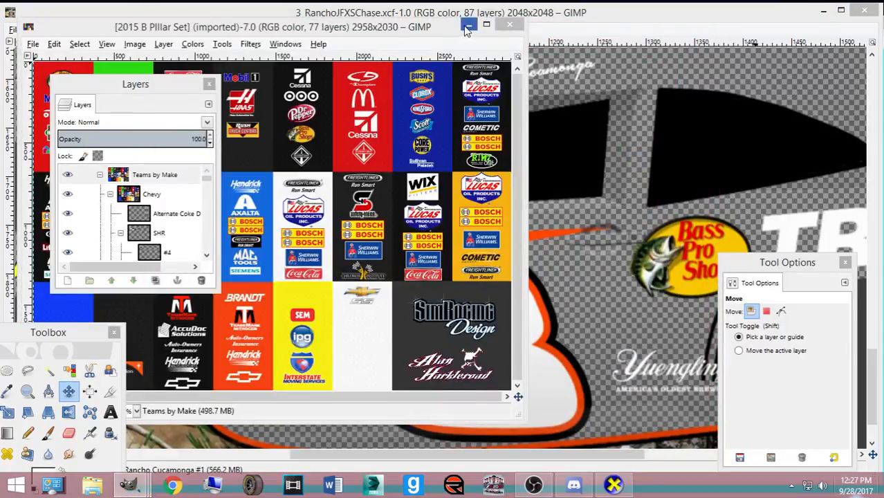
- Minimize the B-pillar image, RanchoJFXSChase project, CarView and number 3 windows
left_click(470, 25)
left_click(823, 11)
left_click(826, 25)
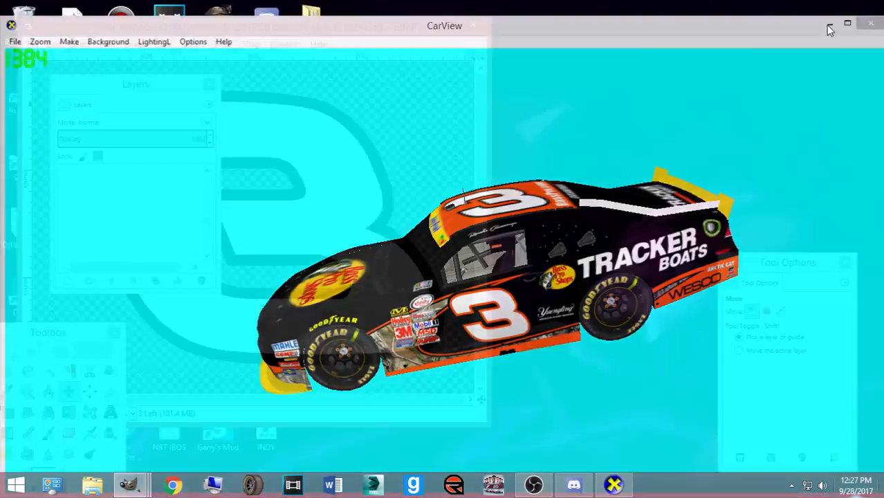
left_click(433, 26)
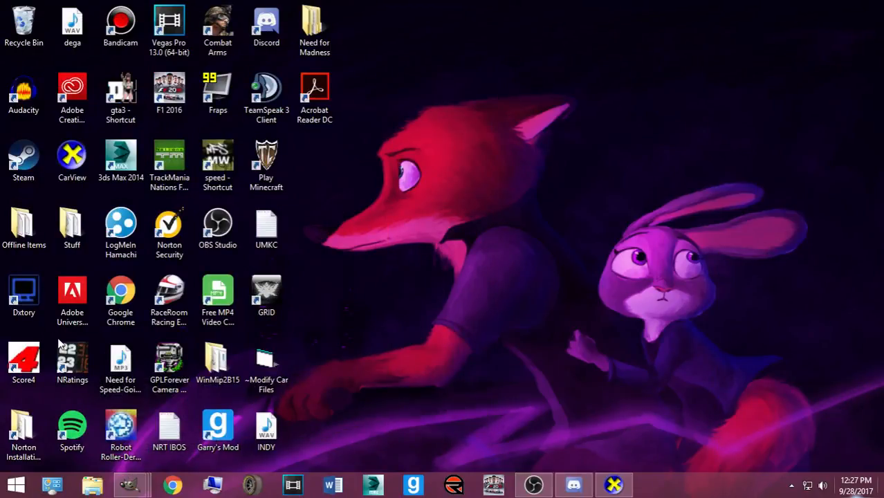
- Launch NRatings from the desktop and check the system-tray apps
double_click(62, 349)
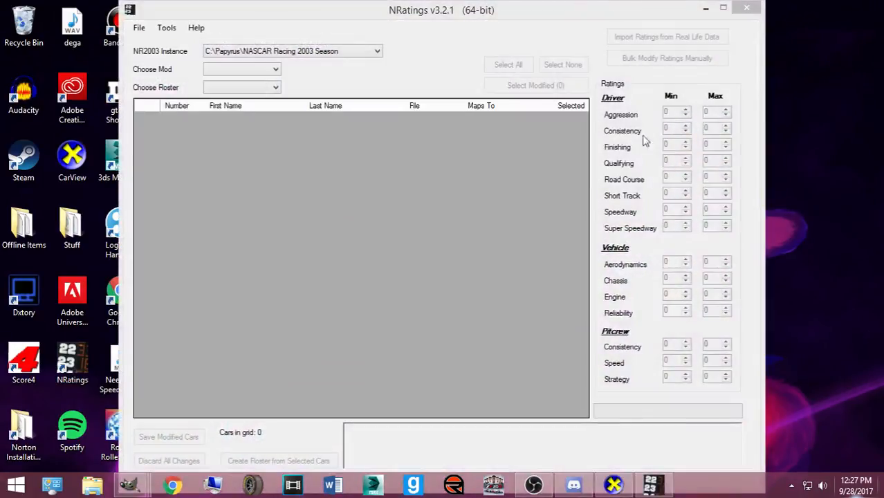
left_click(498, 133)
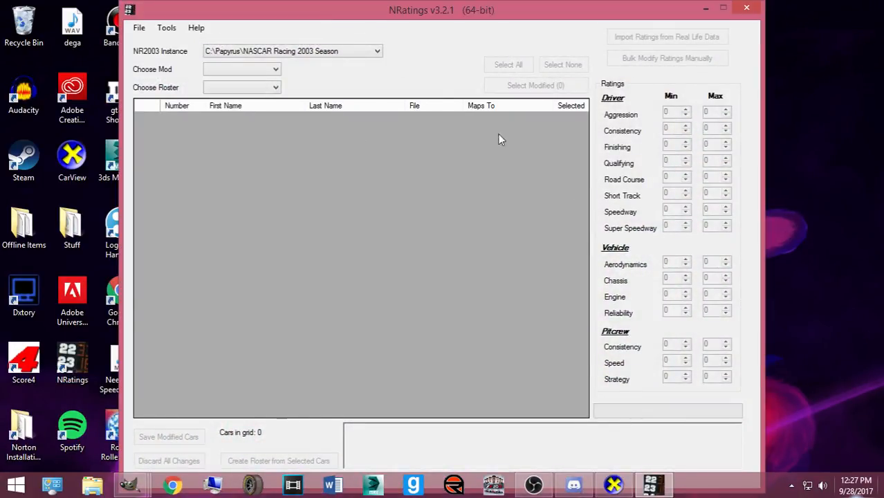
left_click(790, 484)
right_click(763, 399)
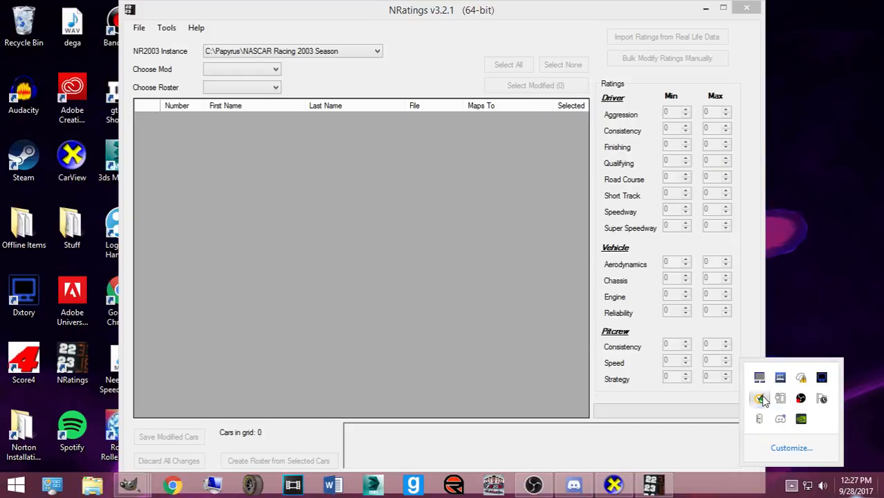
left_click(792, 485)
- Close NRatings from its taskbar button and restore the RanchoJFXSChase window in GIMP
left_click(705, 11)
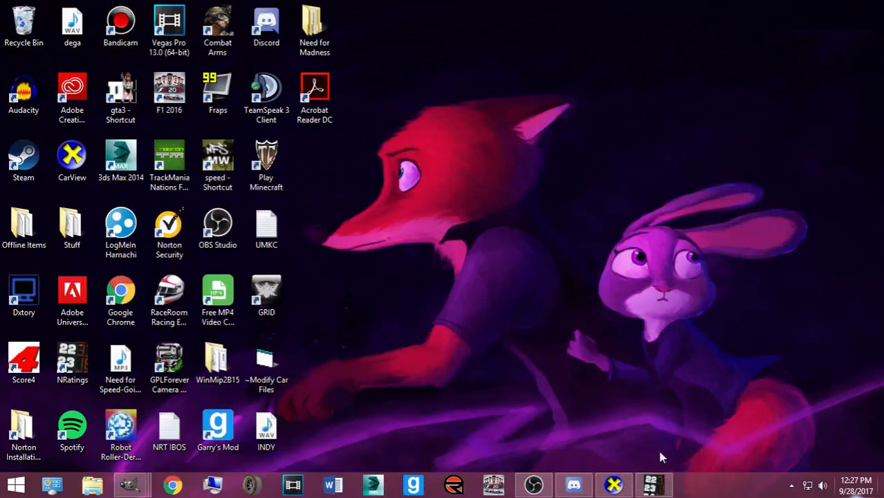
right_click(652, 484)
left_click(633, 452)
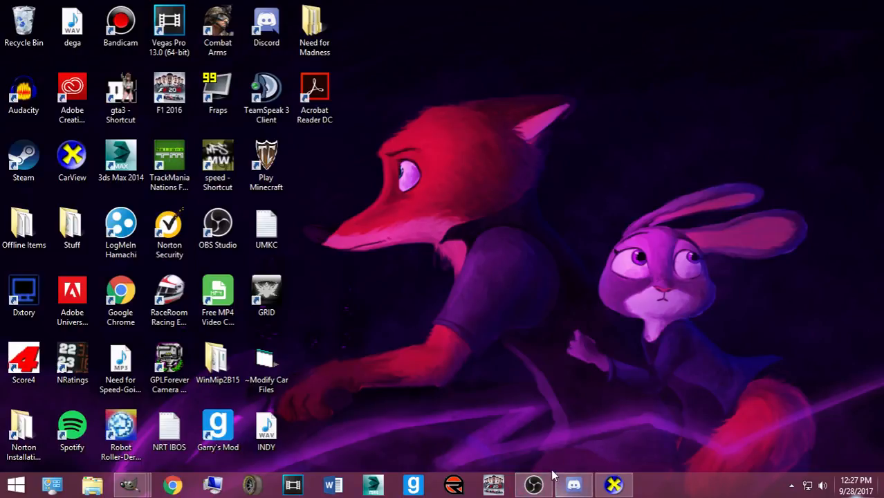
mouse_move(129, 484)
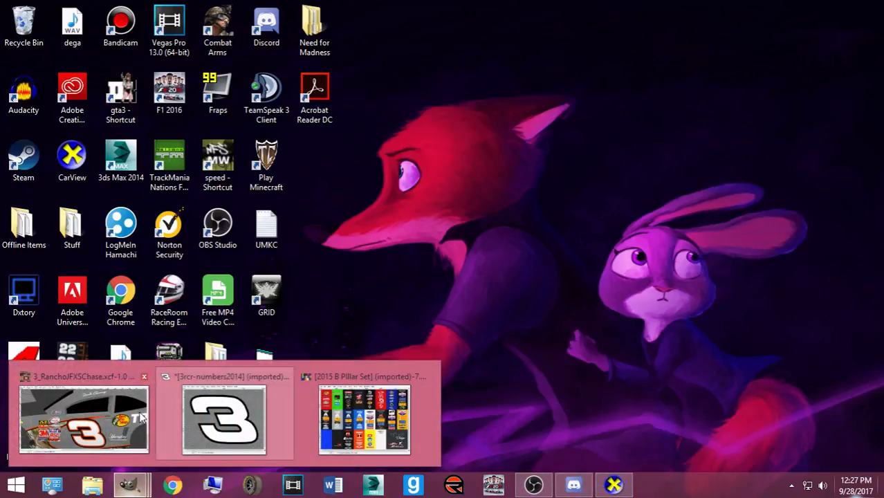
left_click(79, 418)
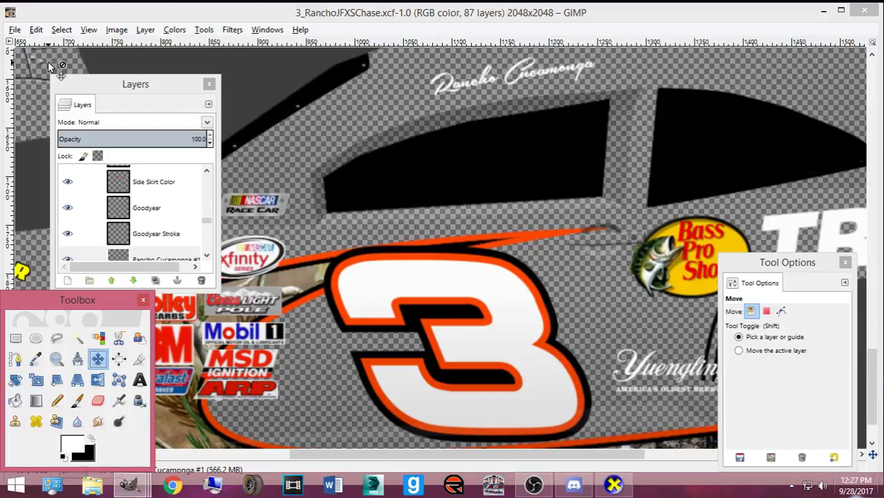
- Start an Open Image, dismiss the antivirus popup, and browse past 3_KCME.xcf and 3_RanchoJFXSChase.xcf
key("ctrl+o")
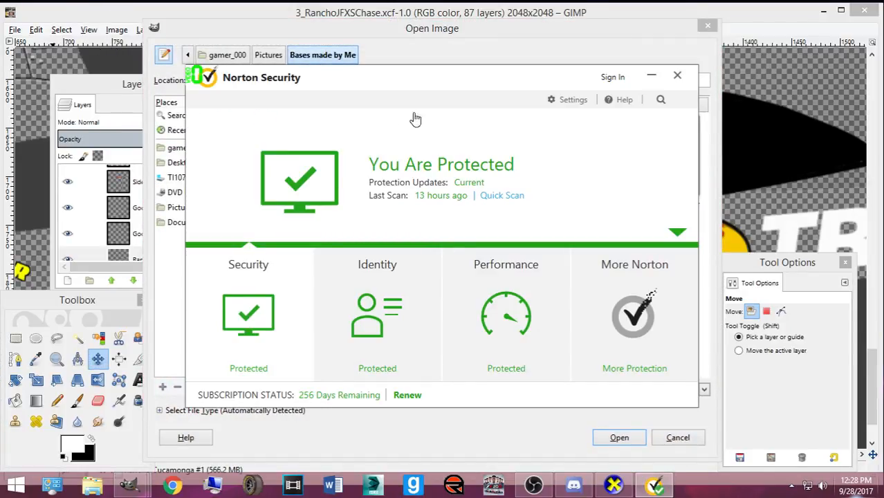
left_click(678, 77)
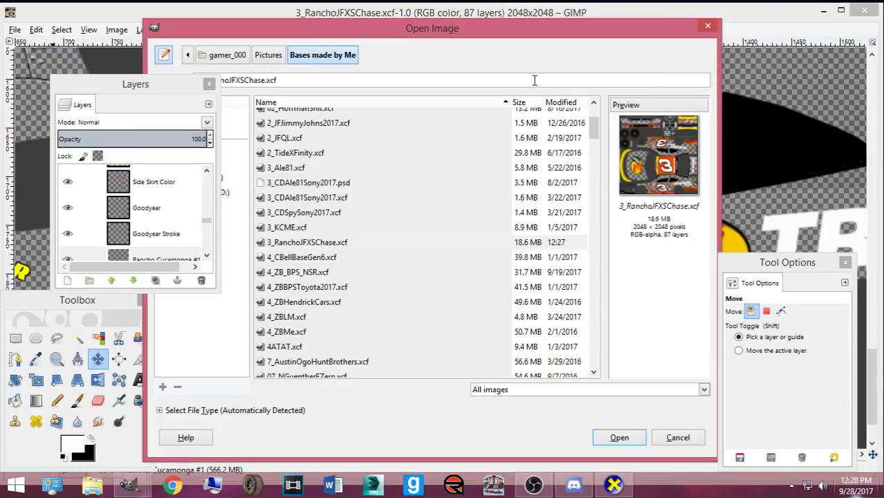
left_click_drag(283, 31, 366, 34)
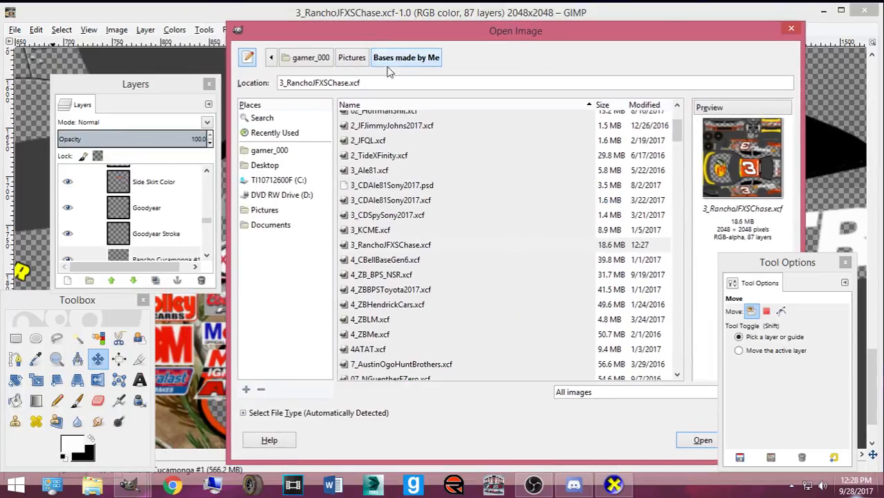
left_click(385, 229)
left_click(395, 247)
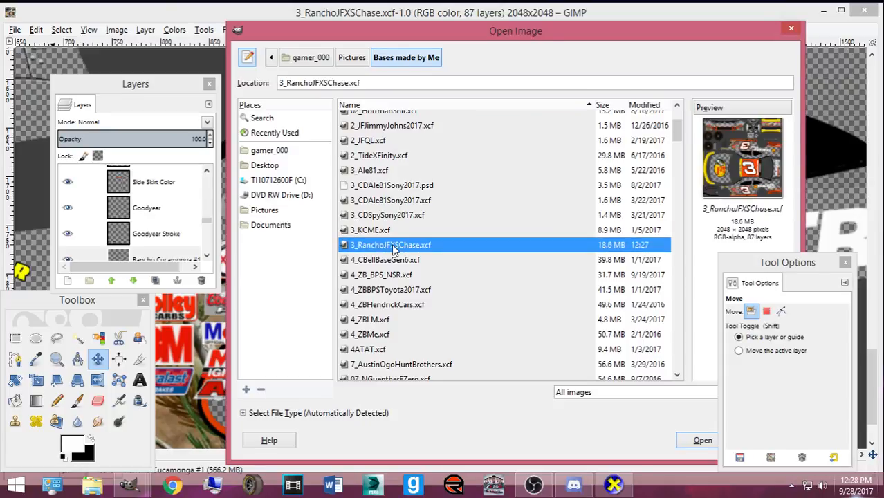
- Preview the #33 schemes and open 33_DKSPToolsFTFV2.xcf
scroll(389, 267, "down", 10)
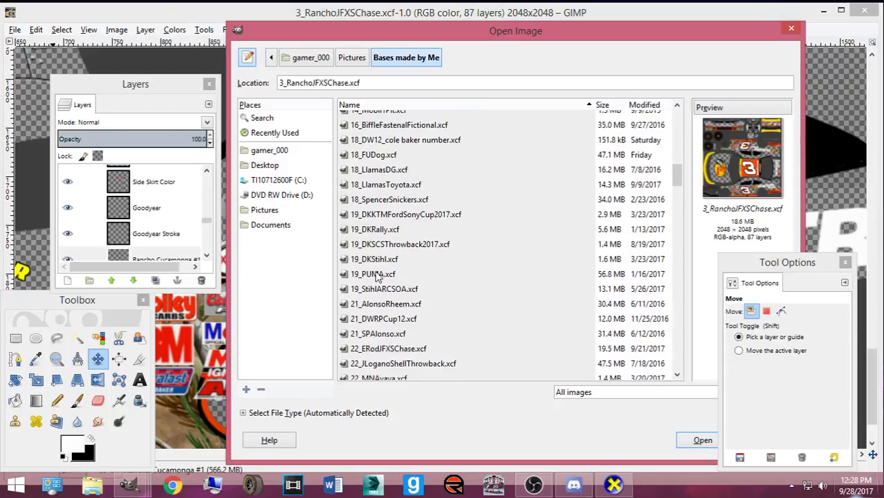
scroll(379, 271, "down", 4)
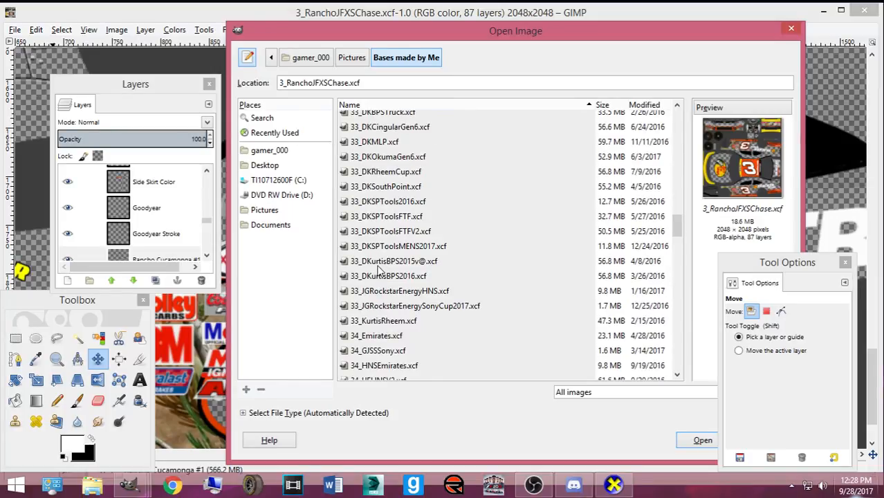
scroll(379, 270, "down", 4)
scroll(379, 256, "up", 1)
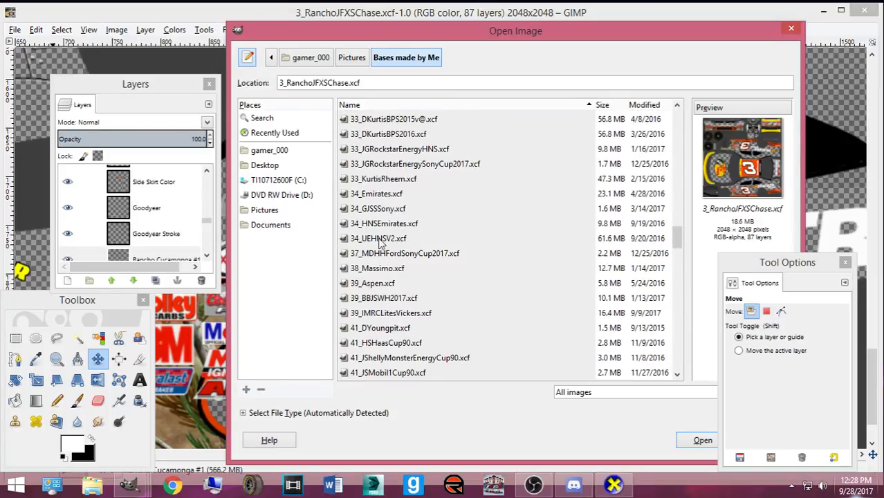
scroll(373, 176, "up", 1)
left_click(379, 176)
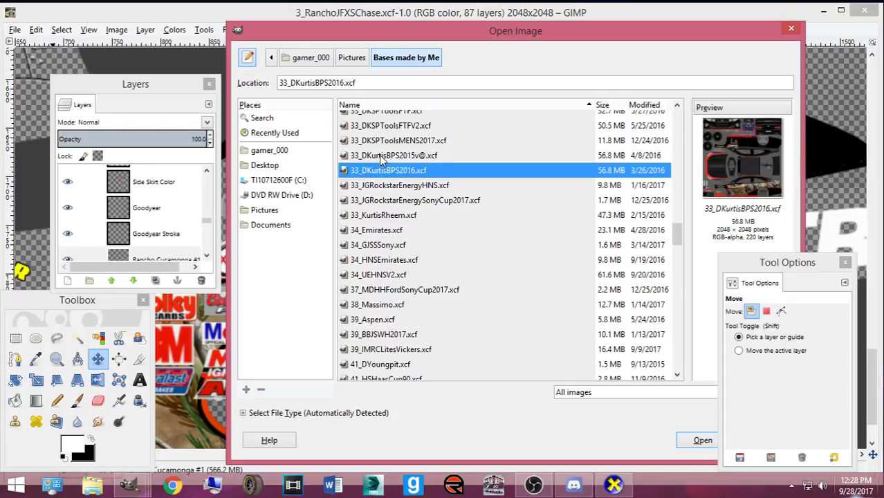
left_click(381, 156)
scroll(379, 166, "up", 1)
left_click(385, 177)
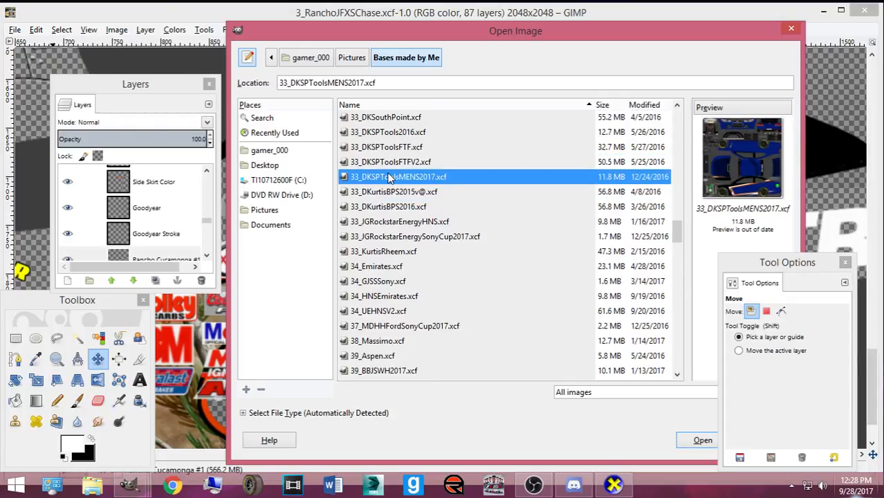
left_click(388, 164)
left_click(693, 440)
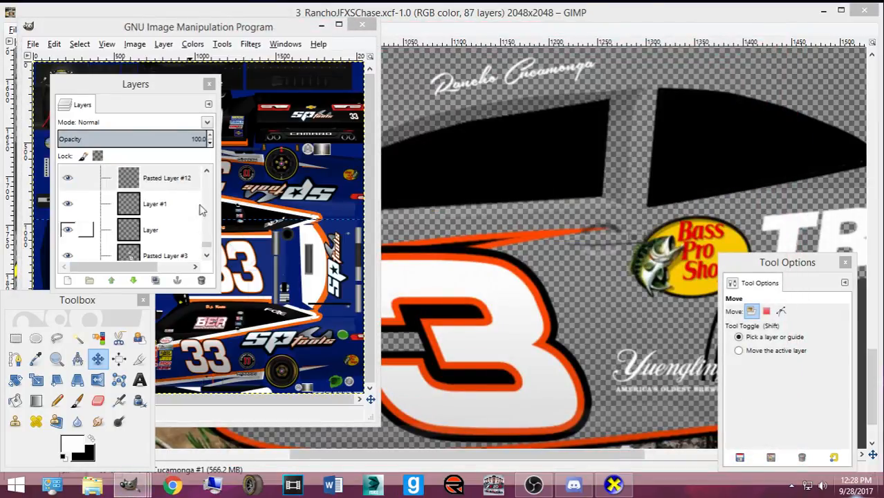
- Show the Pasted Layer stripes and rectangle-select the sponsor decal column beside BER
left_click_drag(245, 33, 414, 33)
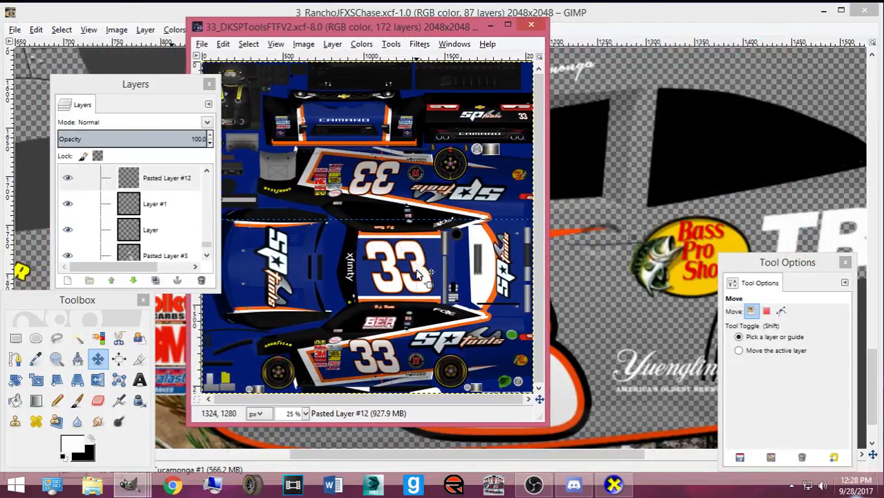
scroll(408, 329, "up", 3)
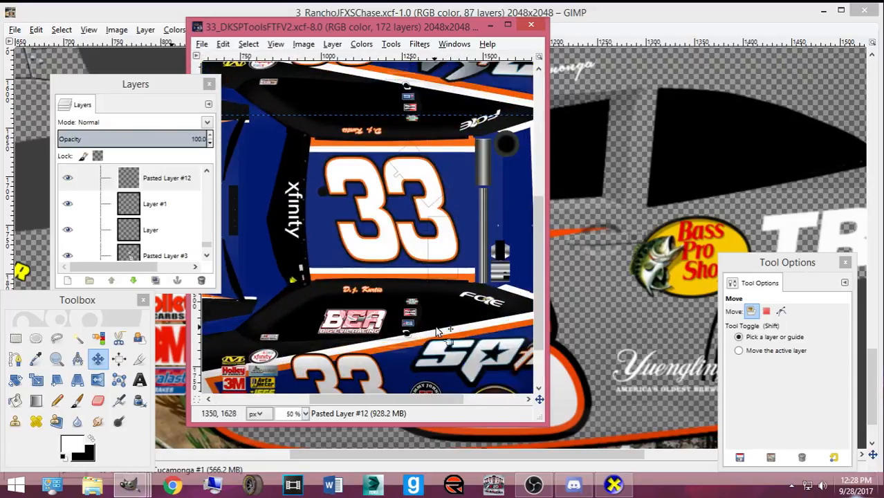
left_click(401, 211)
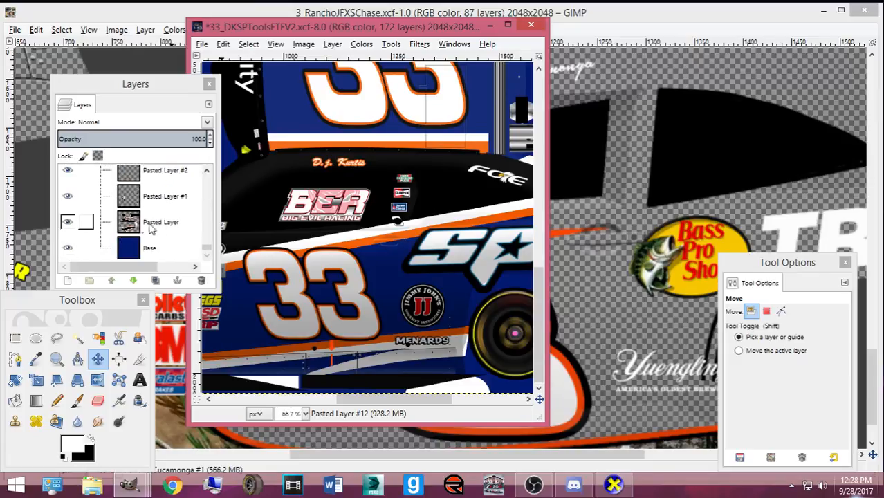
left_click(67, 223)
left_click(15, 338)
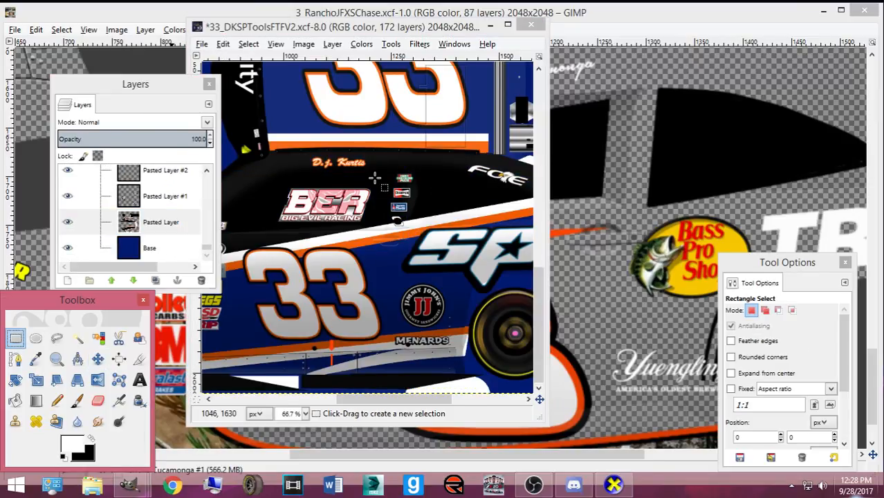
left_click_drag(380, 168, 415, 228)
- Activate Pasted Layer #1, check the stripes and 33 number layers, and copy the decals
left_click(123, 199)
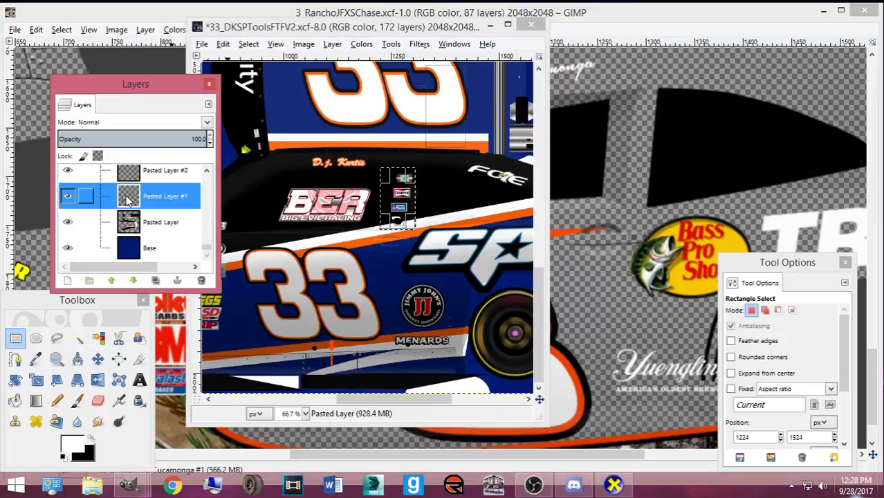
left_click(67, 196)
left_click(67, 223)
left_click(67, 222)
left_click(67, 223)
left_click(67, 223)
scroll(67, 214, "up", 1)
scroll(85, 212, "up", 2)
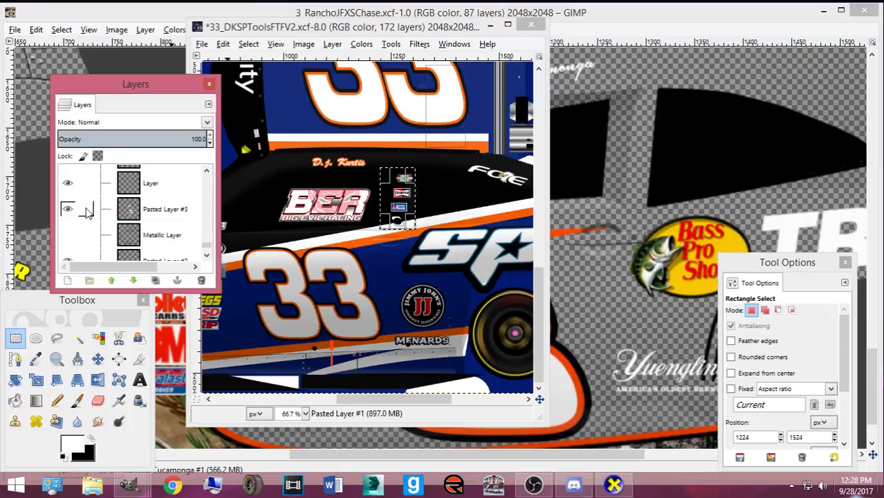
left_click(72, 211)
left_click(71, 210)
key("ctrl+c")
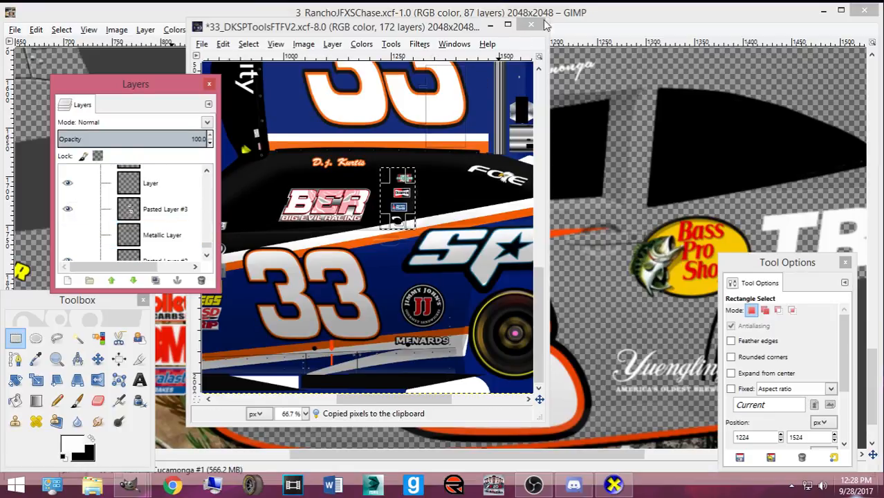
- Cancel closing the #33 image and bring the Rancho paint file forward
left_click(530, 25)
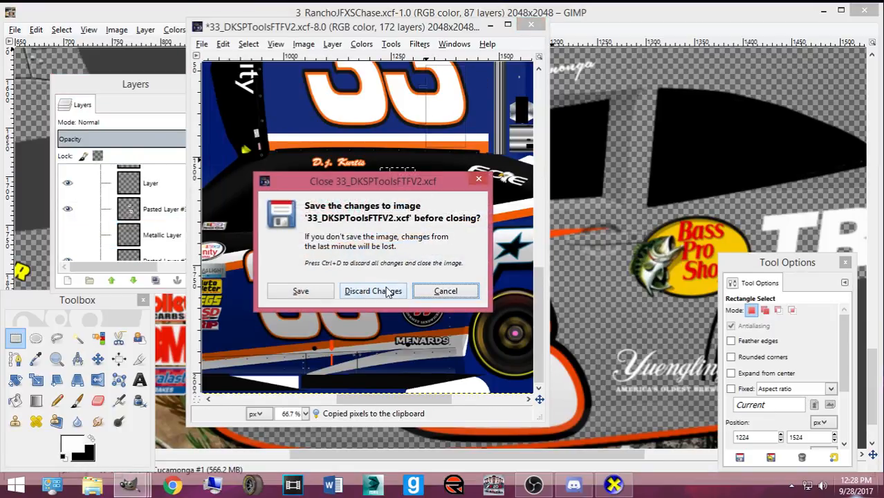
left_click(446, 290)
left_click(598, 7)
scroll(163, 245, "down", 2)
scroll(162, 245, "down", 8)
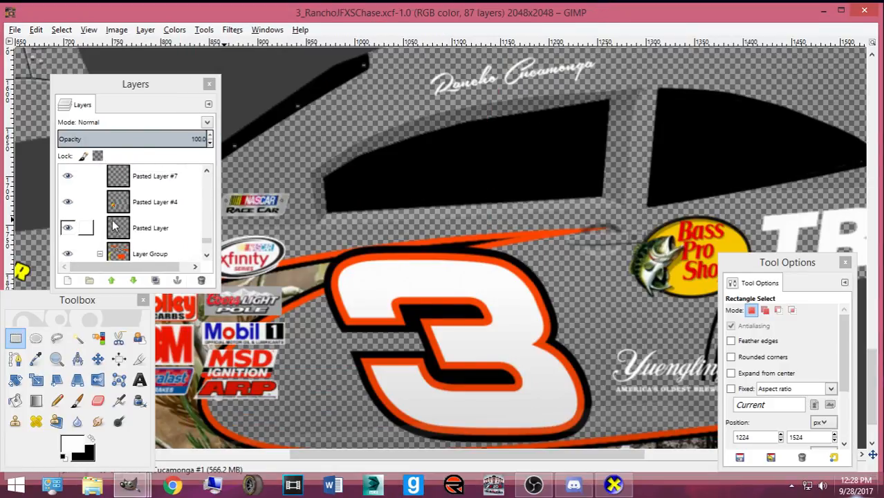
- Show the Base Paint layer and paste the copied decals into the Rancho file as a new layer
scroll(110, 220, "down", 3)
left_click(67, 248)
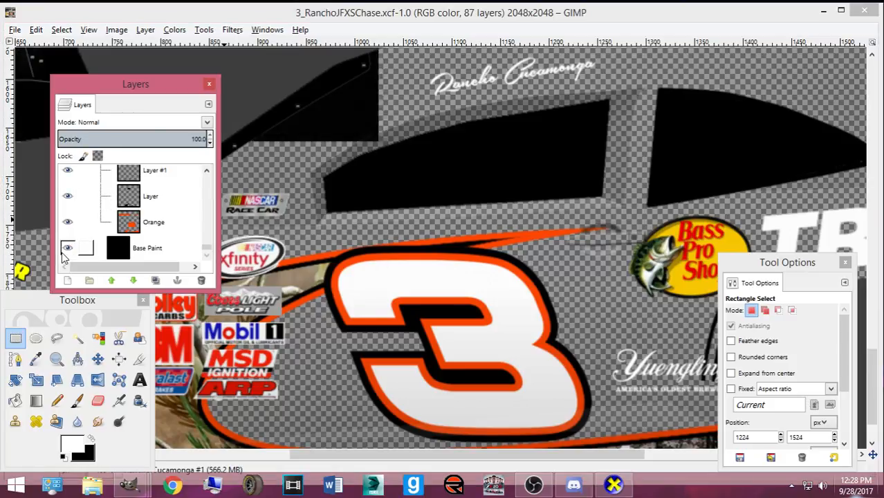
left_click(282, 16)
scroll(419, 231, "down", 4)
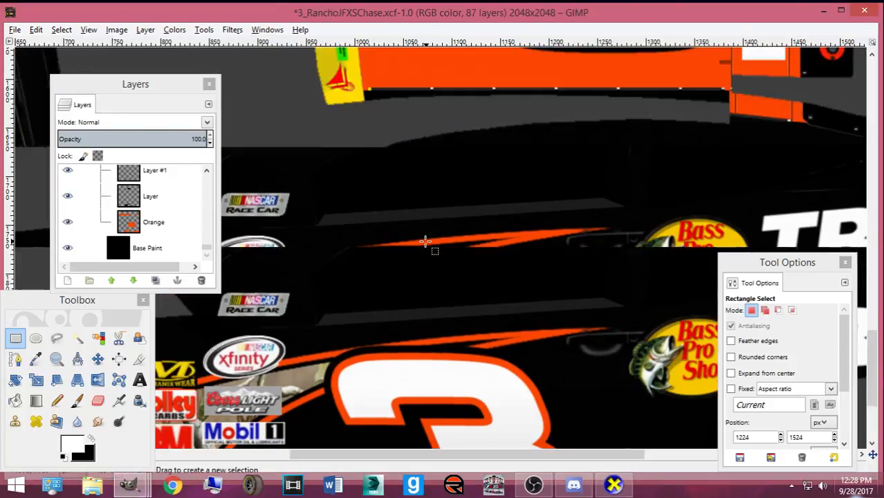
key("ctrl+v")
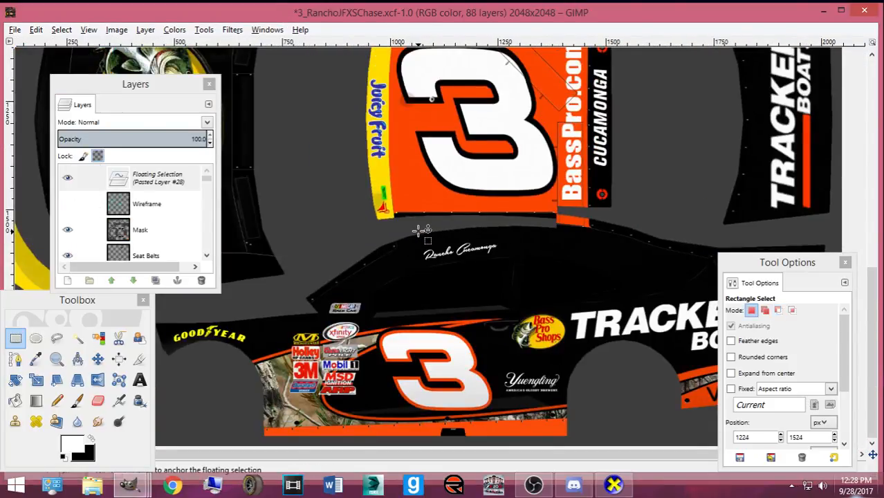
scroll(419, 231, "up", 8)
scroll(421, 230, "down", 4)
scroll(416, 229, "up", 4)
scroll(415, 229, "down", 8)
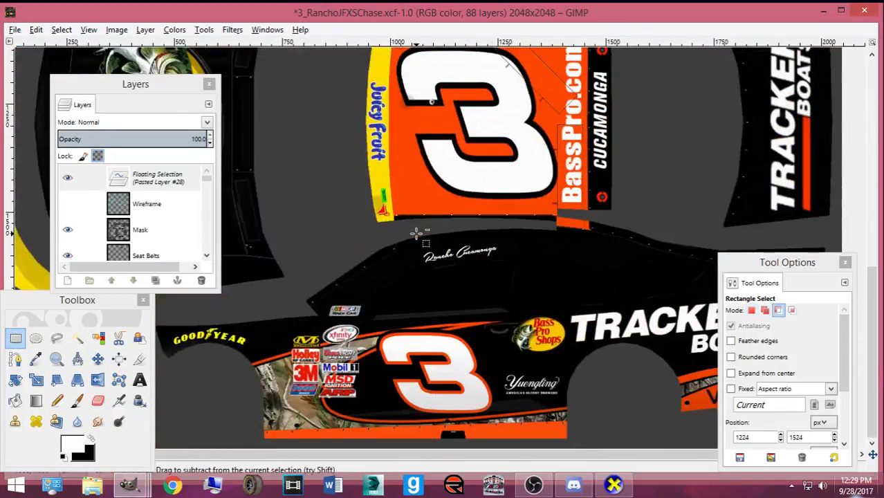
key("ctrl+shift+n")
scroll(415, 230, "up", 6)
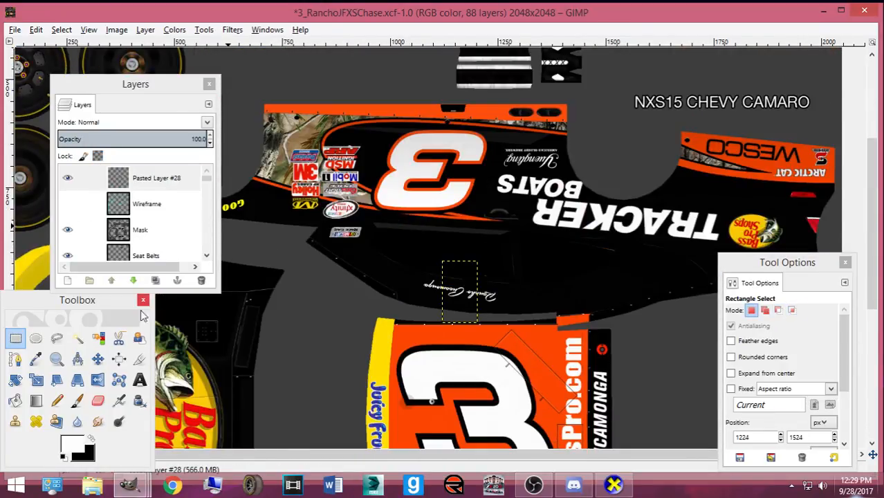
- Try scaling the pasted decal layer, then delete it
left_click(97, 358)
key("shift+s")
left_click(451, 300)
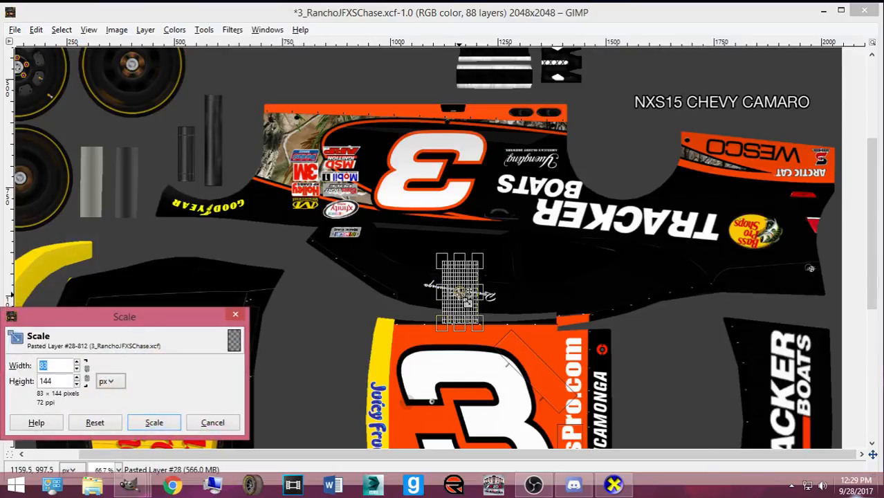
left_click(154, 422)
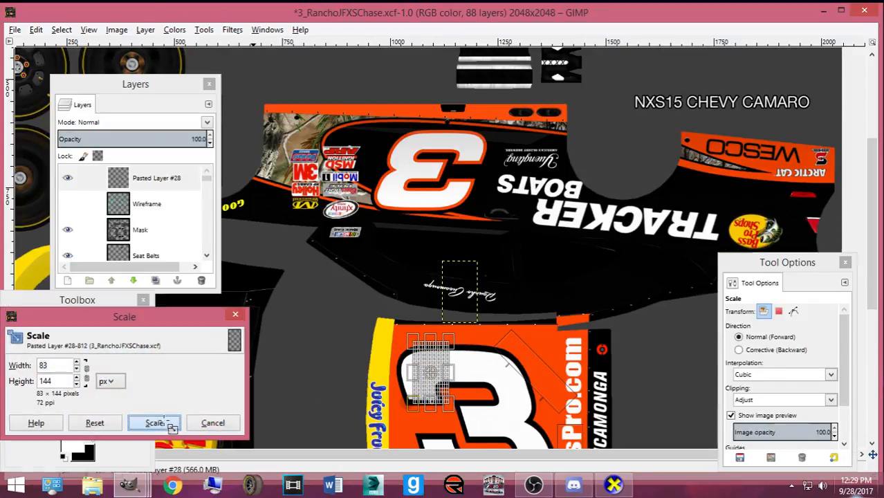
left_click(201, 280)
- Return to the #33 image and copy the decal selection again from Pasted Layer #3
mouse_move(129, 484)
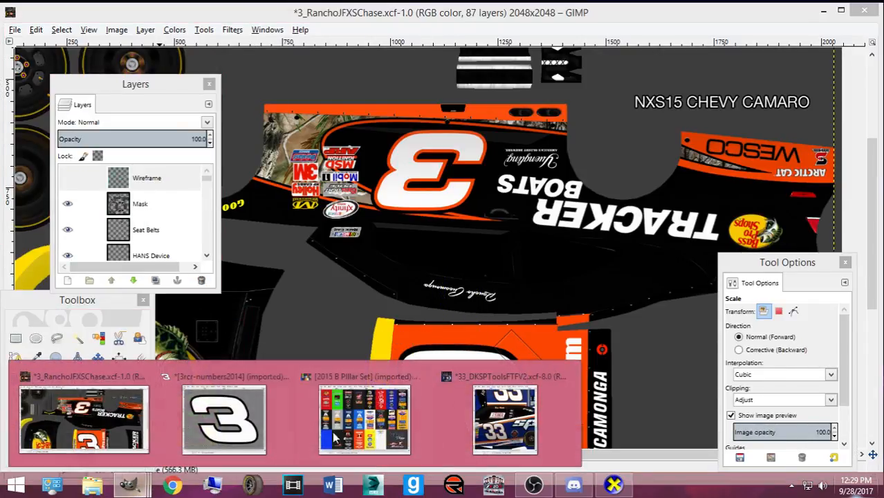
left_click(505, 411)
left_click(76, 206)
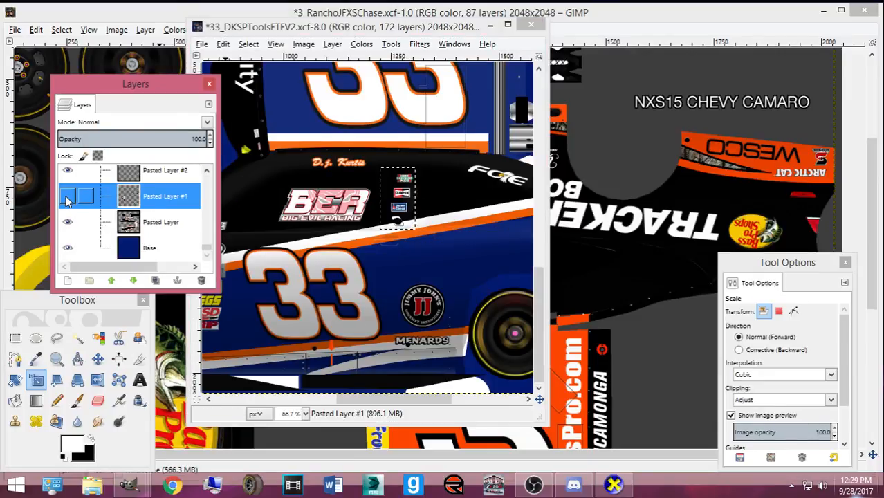
scroll(75, 207, "up", 2)
scroll(73, 208, "up", 3)
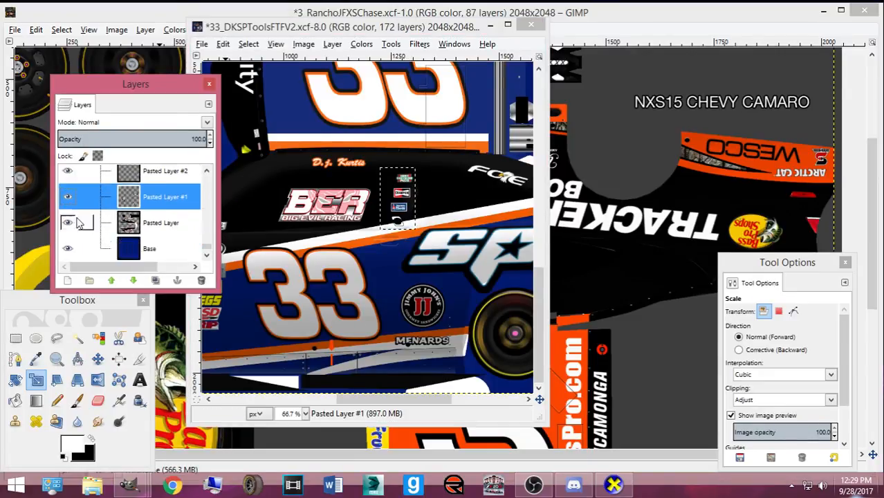
left_click(166, 233)
key("ctrl+c")
- Paste the decals into the Rancho file again as new layer Pasted Layer #28
left_click(600, 14)
scroll(503, 221, "down", 3)
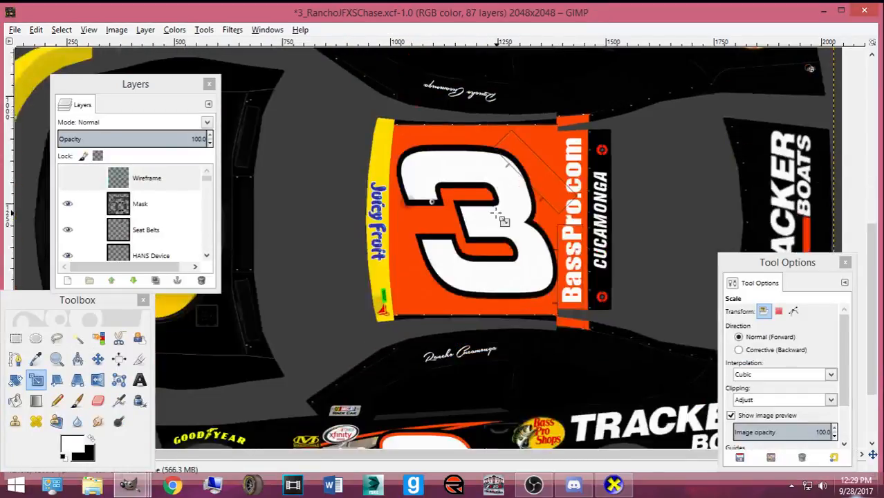
scroll(499, 218, "up", 3)
key("ctrl+v")
key("shift+ctrl+n")
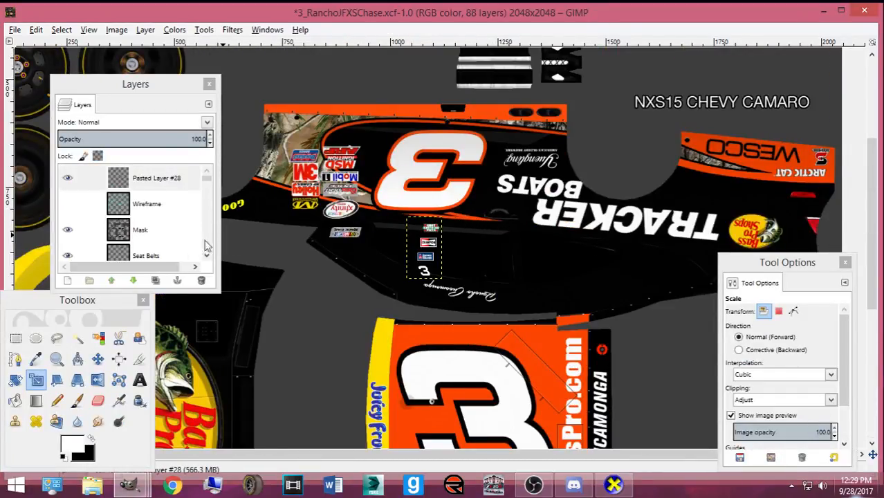
left_click(97, 359)
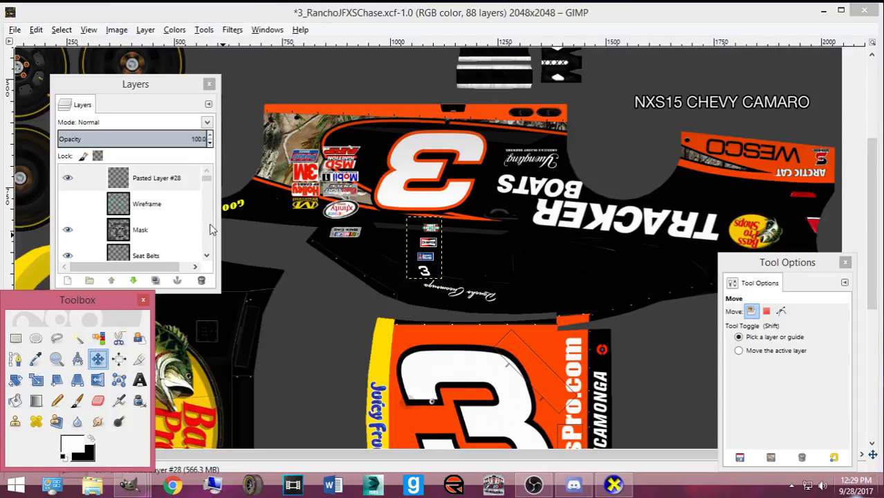
- Move Pasted Layer #28 lower in the stack, hide the base paint and zoom in on the B-pillar
scroll(432, 257, "down", 6)
left_click_drag(432, 257, 511, 299)
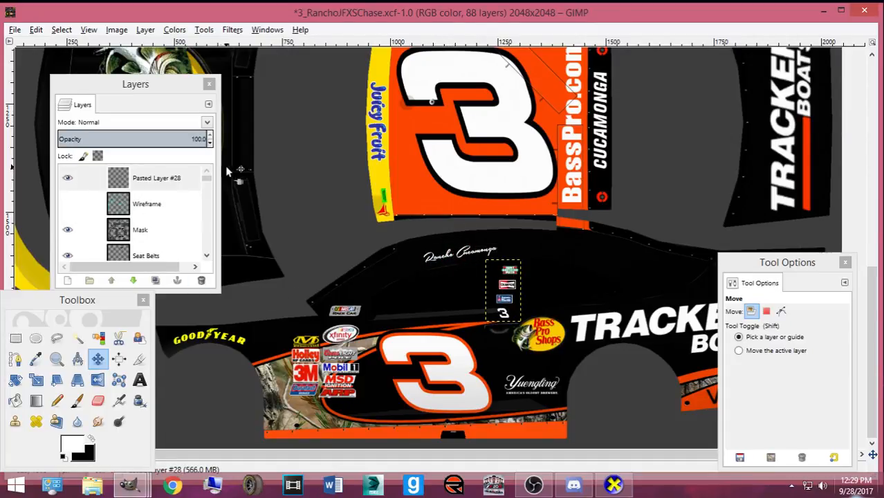
mouse_move(196, 183)
left_mouse_down()
mouse_move(188, 262)
mouse_move(178, 267)
mouse_move(181, 167)
mouse_move(184, 193)
left_mouse_up()
scroll(131, 221, "down", 4)
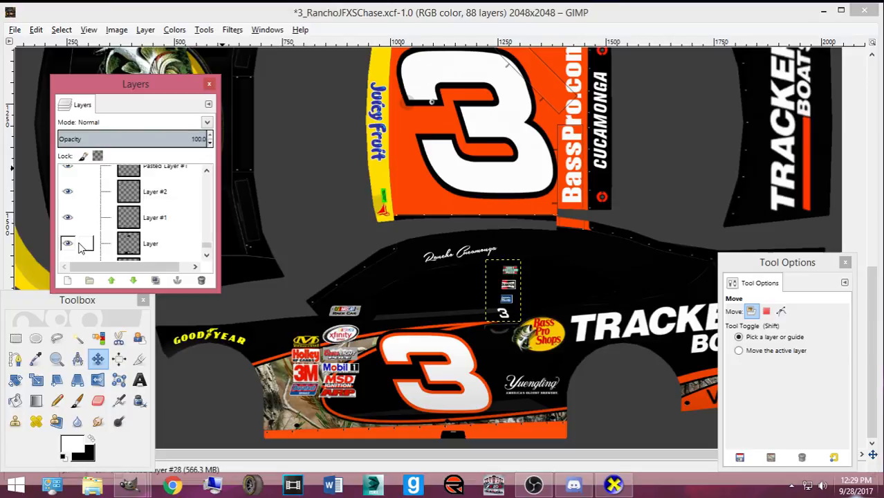
left_click(67, 249)
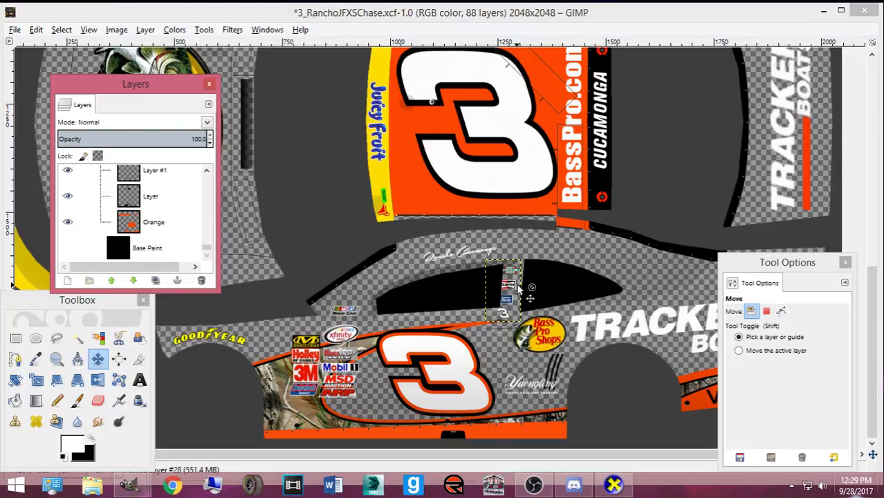
key("plus")
key("plus")
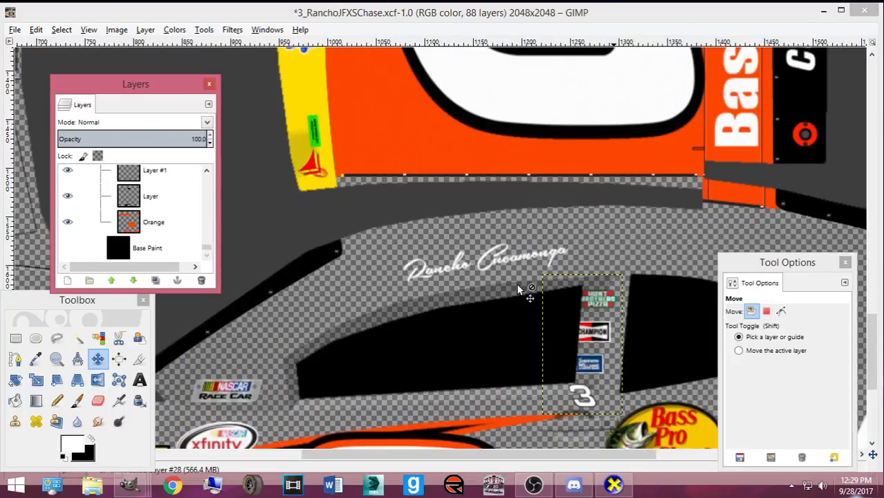
left_click_drag(583, 455, 641, 453)
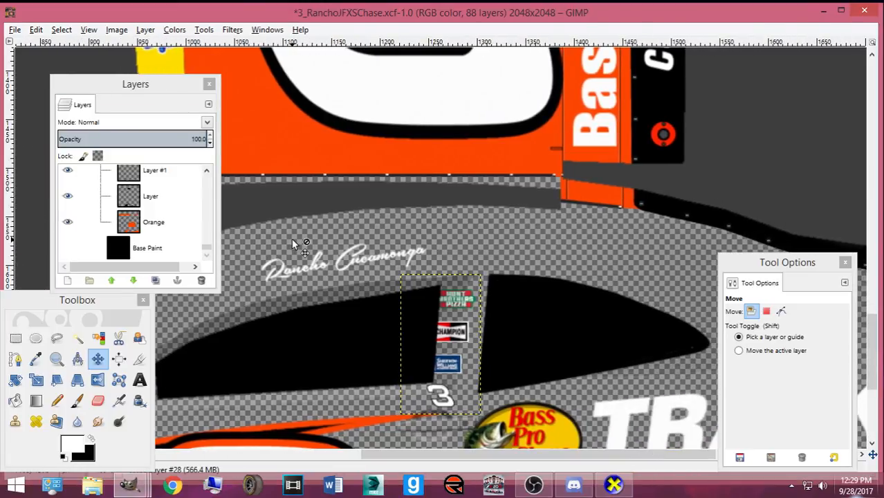
scroll(292, 244, "up", 1)
scroll(331, 205, "down", 2)
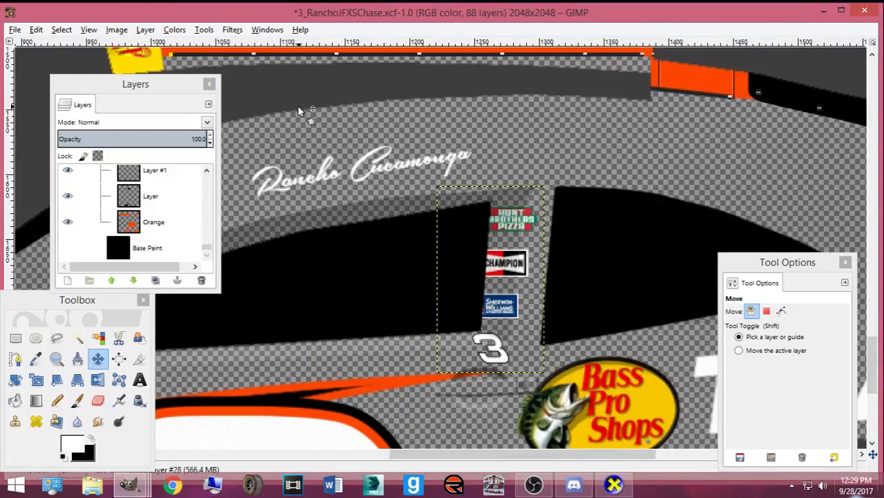
- Scale the decal strip to 61 × 105 px and toggle the base paint to check the fit
key("shift+t")
left_click(461, 313)
left_click_drag(480, 349, 515, 294)
left_click(175, 416)
key("m")
left_click(68, 248)
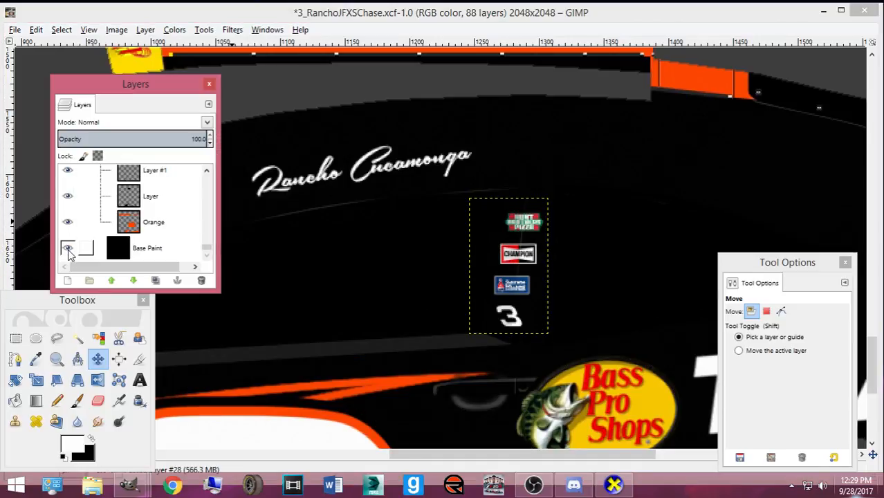
left_click(68, 248)
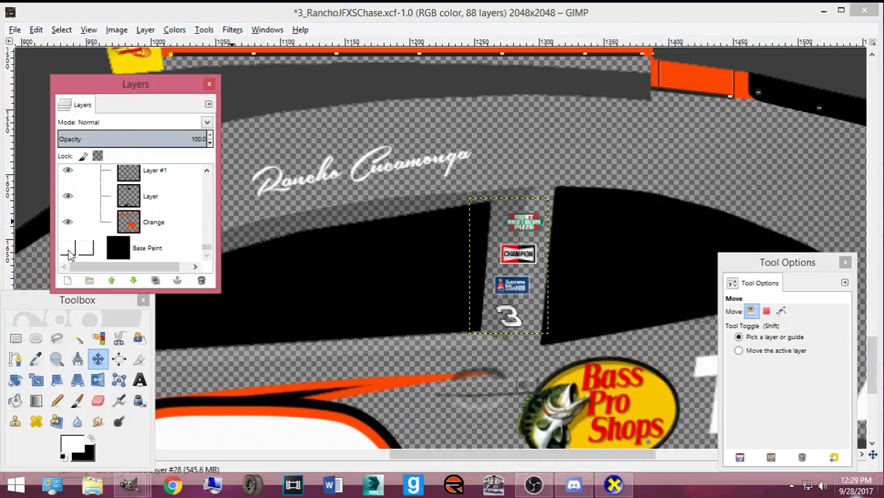
left_click(68, 248)
- Copy the B-pillar decals from the #33 paint with a rectangle selection
mouse_move(128, 485)
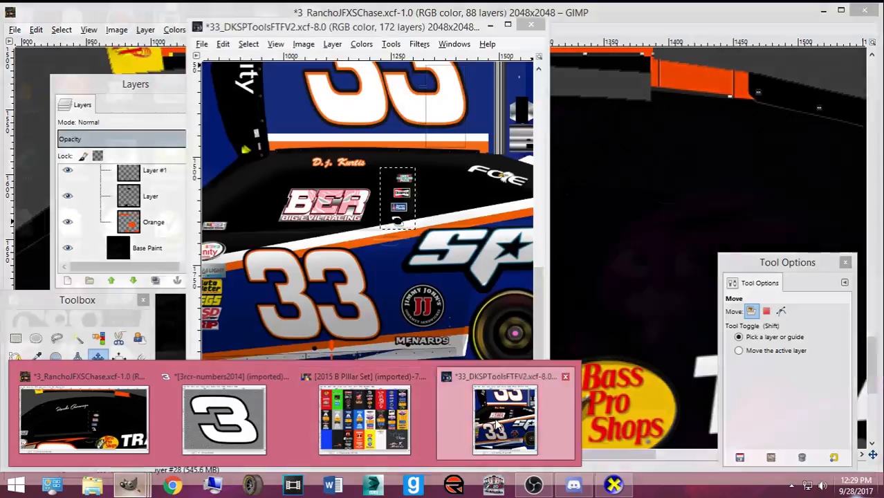
left_click(509, 422)
scroll(425, 259, "up", 10)
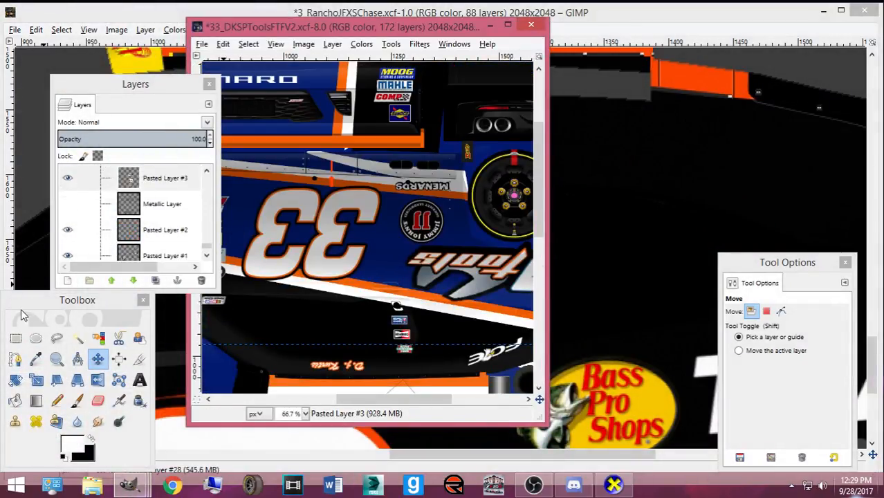
left_click(15, 338)
left_click_drag(382, 291, 419, 357)
key("ctrl+c")
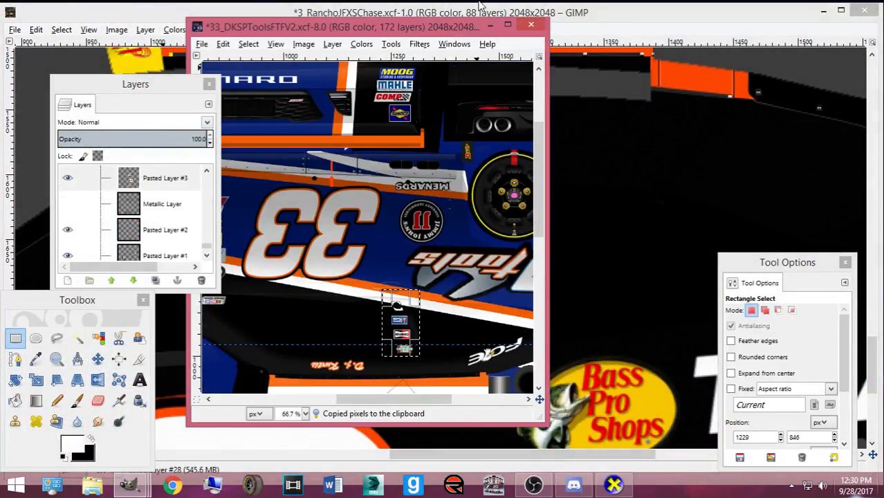
- Paste the decals into the Rancho paint as a new layer on the opposite B-pillar, hiding Base Paint
left_click(607, 6)
key("ctrl+v")
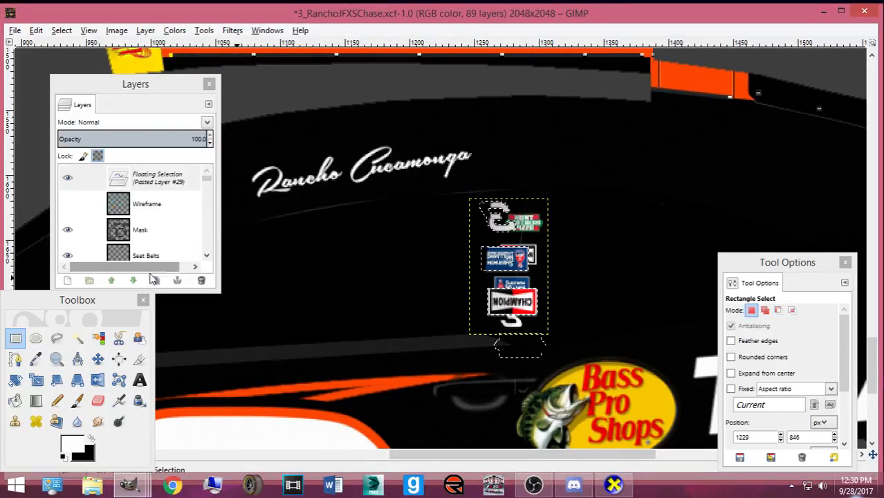
left_click(98, 358)
key("shift+ctrl+n")
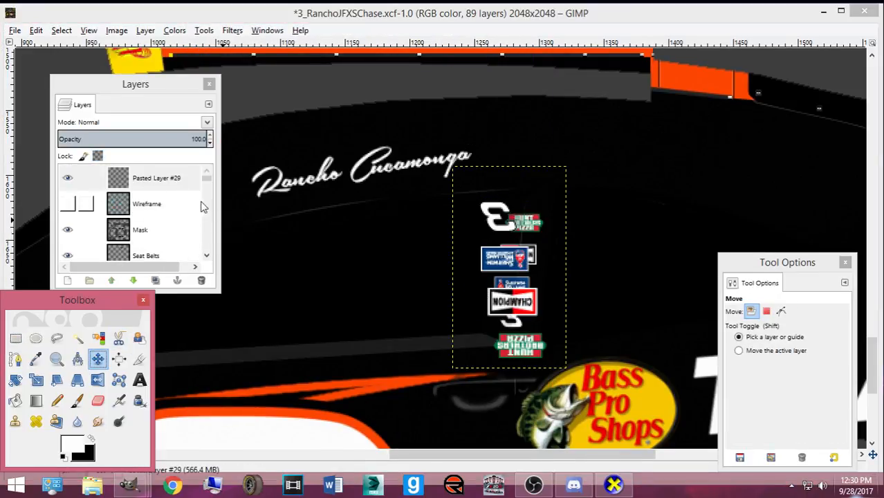
mouse_move(515, 319)
left_mouse_down()
mouse_move(508, 308)
mouse_move(513, 359)
mouse_move(510, 316)
left_mouse_up()
scroll(514, 359, "down", 1)
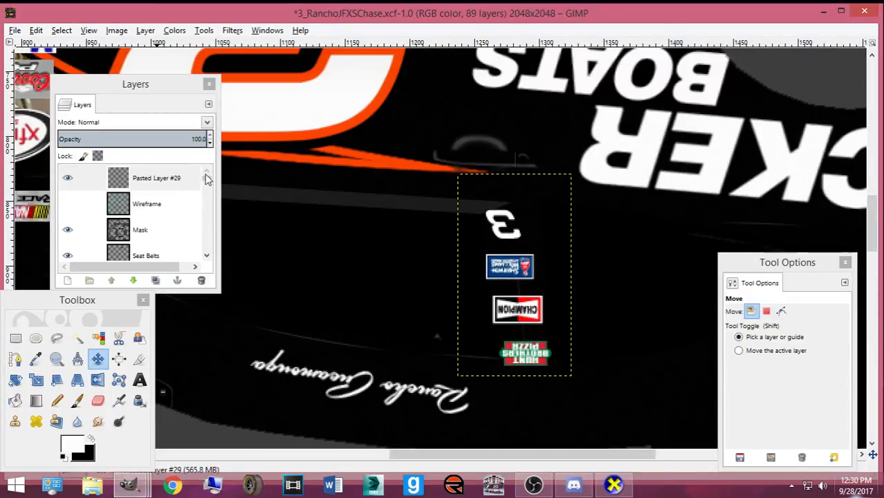
scroll(206, 207, "down", 10)
left_click(67, 247)
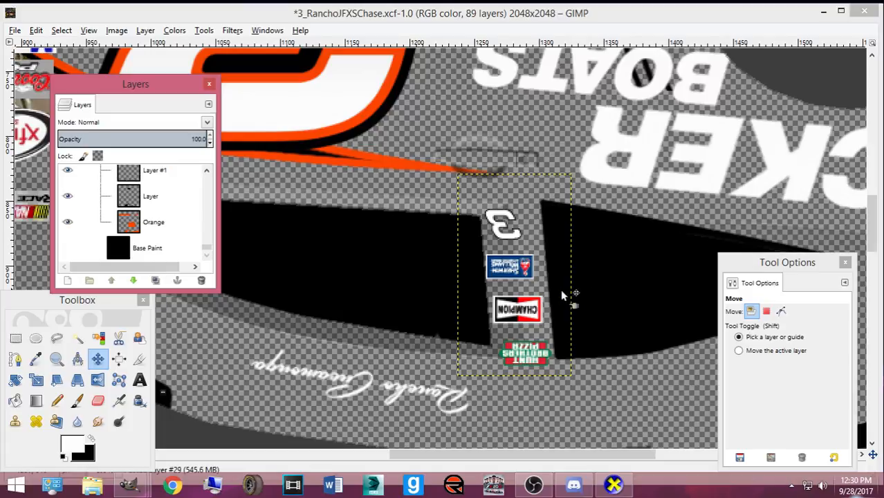
- Scale Pasted Layer #29 down, nudge it onto the B-pillar, and show Base Paint again
key("shift+s")
left_click(519, 275)
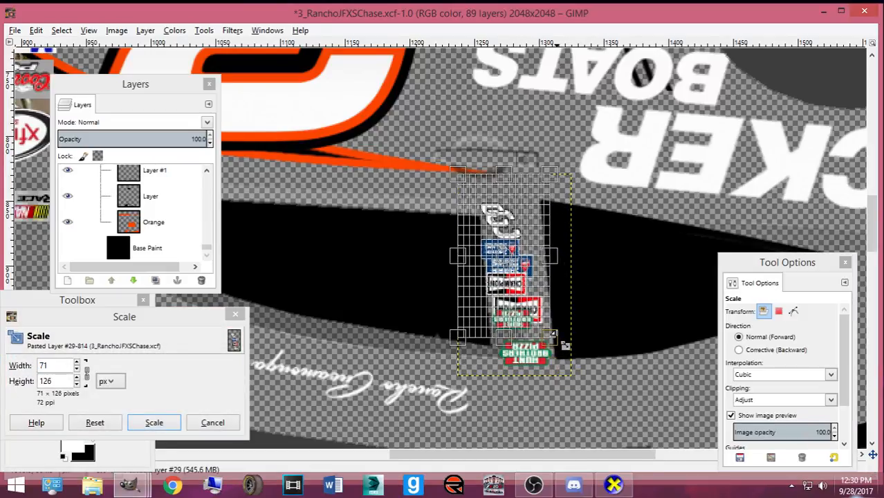
left_click(154, 422)
key("m")
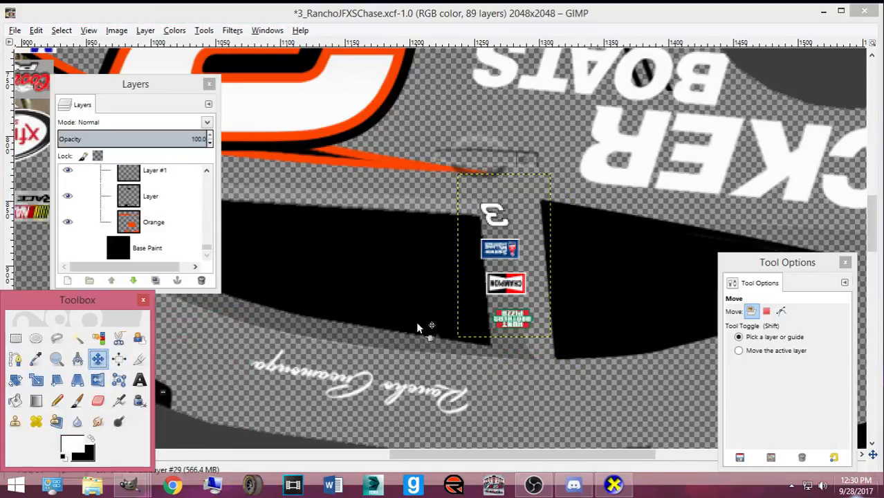
left_click_drag(513, 323, 528, 339)
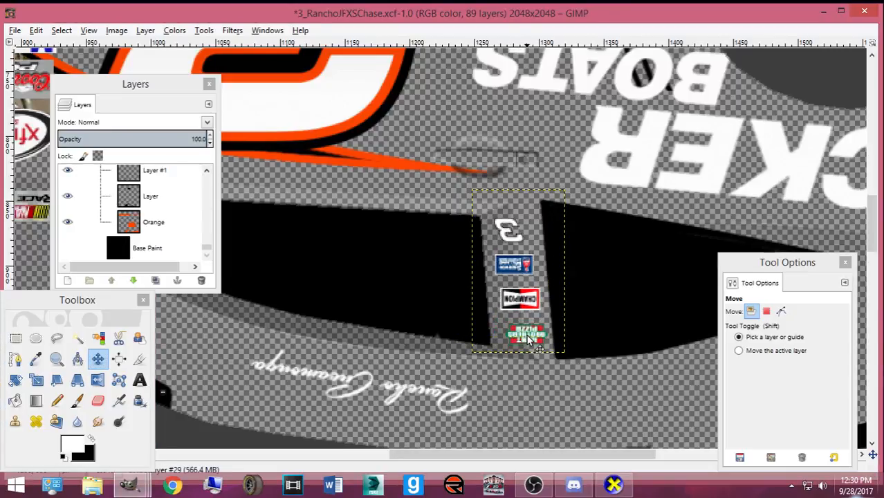
left_click(67, 248)
- Bring up the CarView 3D preview and orbit the car to a rear view
left_click_drag(208, 249, 181, 208)
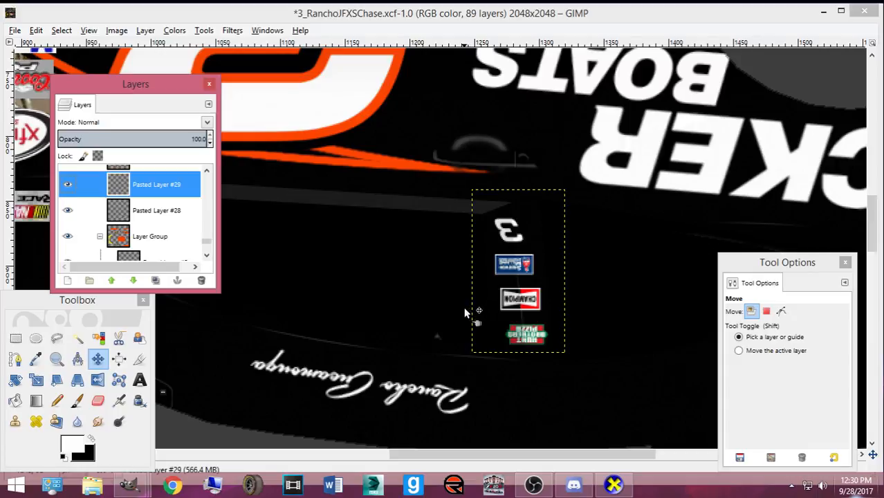
left_click(611, 480)
left_click_drag(445, 342, 353, 296)
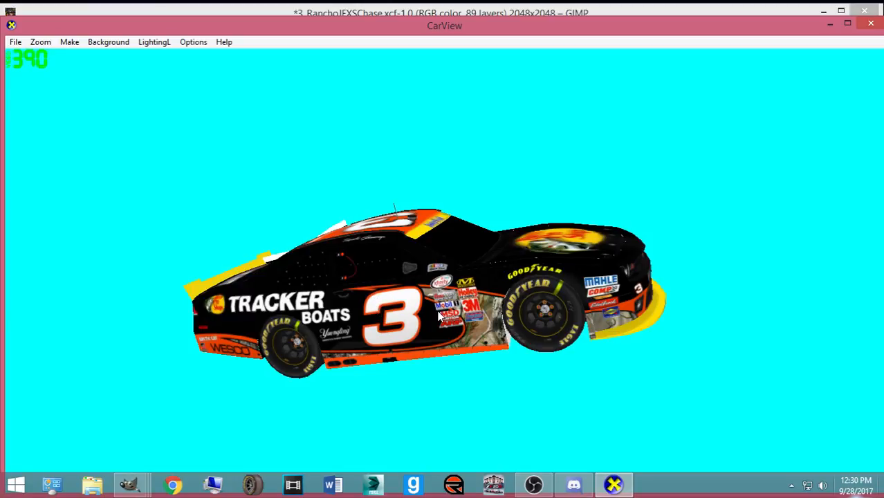
- Rotate the car through left, front three-quarter and right-side views, then return to the Rancho paint
left_click_drag(359, 295, 6, 300)
left_click_drag(608, 300, 479, 293)
scroll(479, 293, "up", 4)
left_click_drag(220, 302, 543, 324)
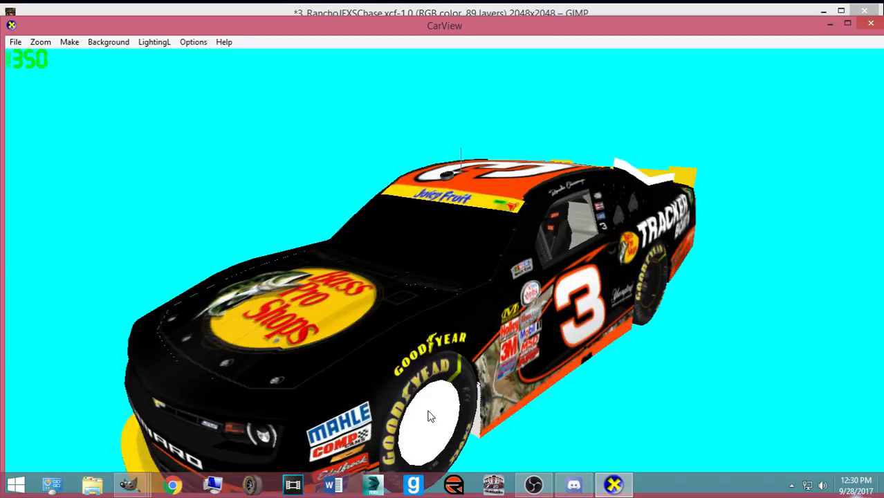
left_click_drag(59, 285, 322, 318)
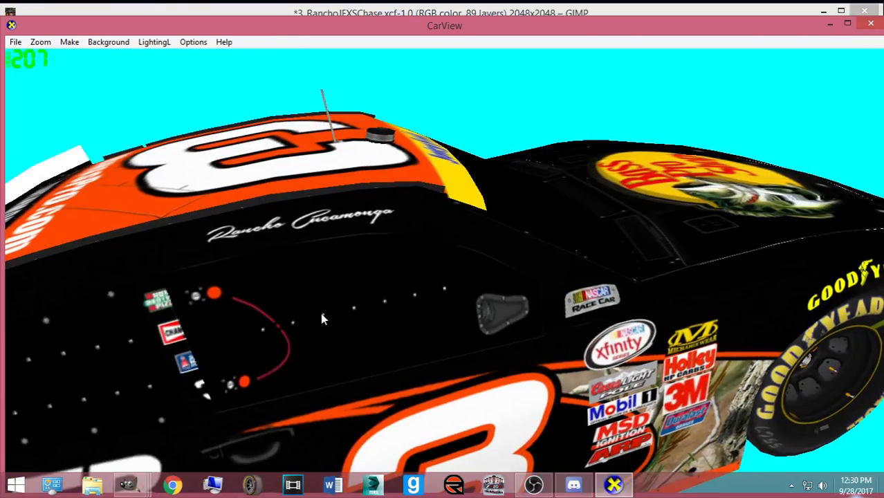
mouse_move(128, 484)
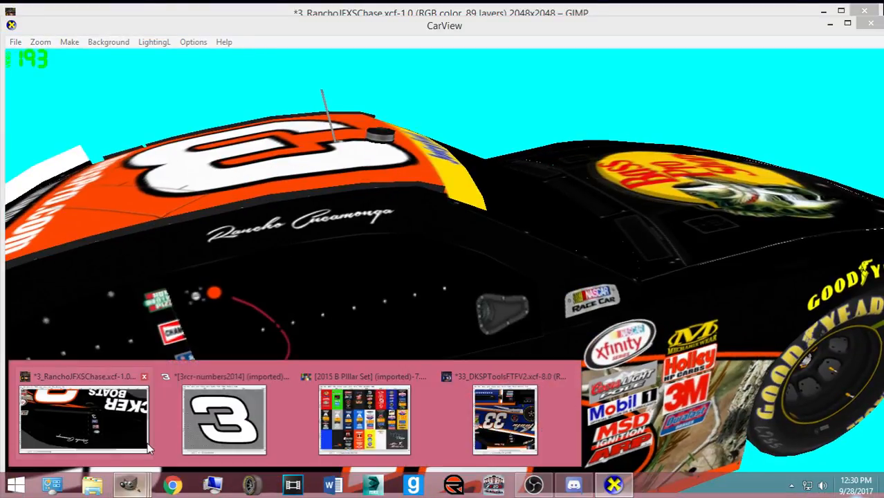
left_click(49, 406)
- Hide Base Paint and nudge the pillar decals a few pixels right and down
scroll(119, 253, "down", 5)
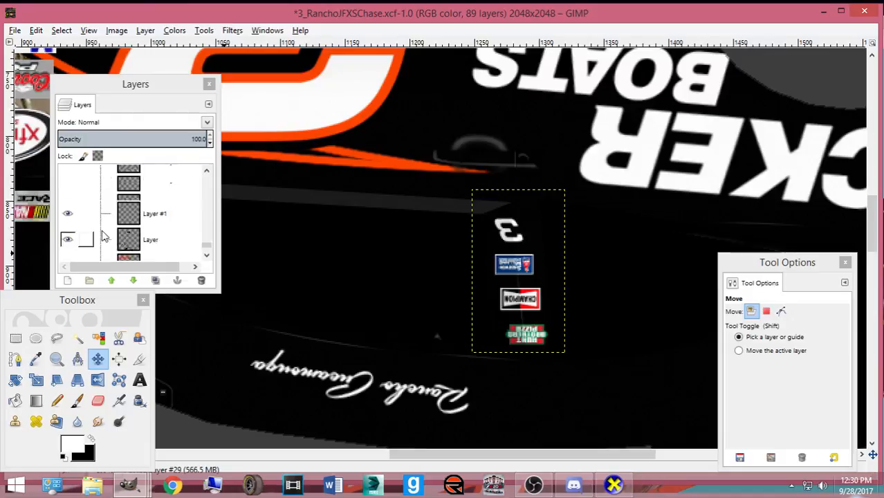
left_click(67, 248)
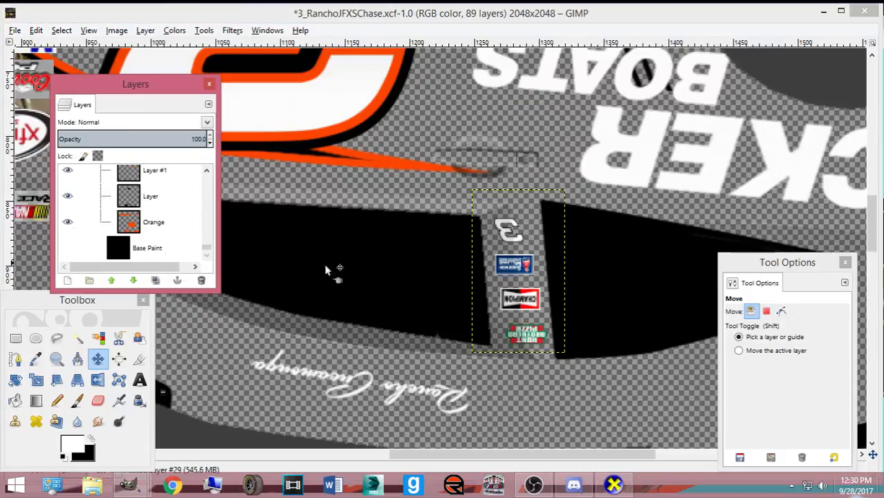
left_click(527, 299)
left_click(527, 300)
left_click_drag(528, 301, 530, 304)
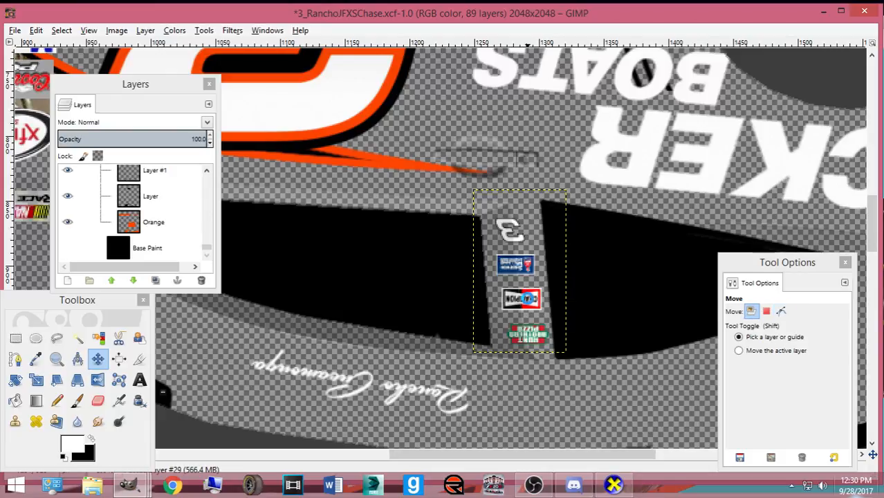
- Export the paint to chevy.bmp, show Base Paint again, and save 3_RanchoJFXSChase.xcf
key("ctrl+e")
left_click(67, 248)
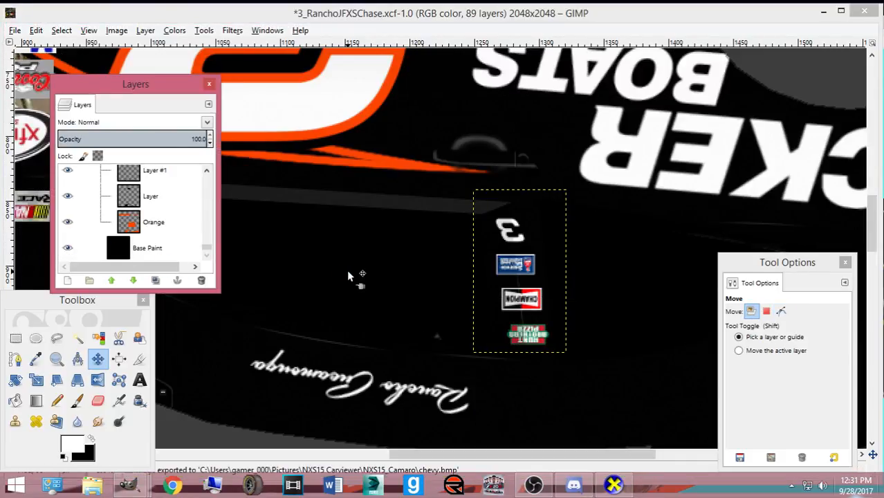
scroll(347, 269, "down", 5)
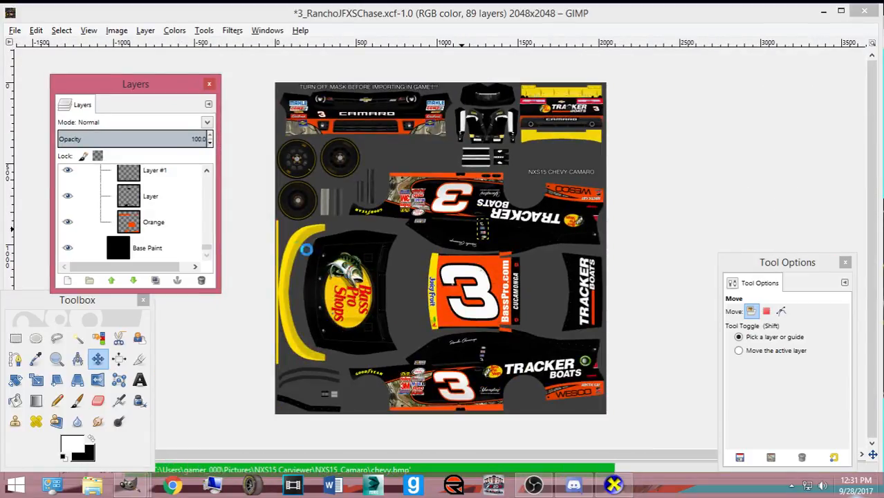
key("ctrl+s")
left_click_drag(207, 249, 206, 174)
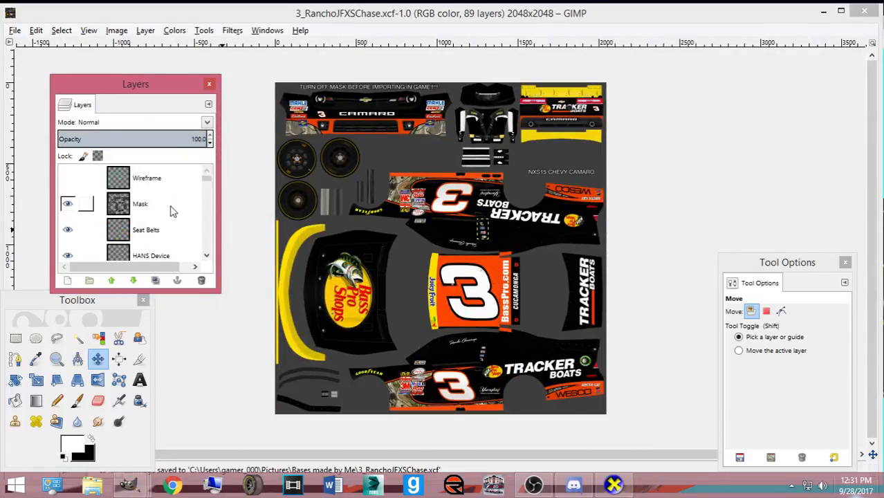
scroll(77, 228, "down", 5)
scroll(77, 228, "up", 5)
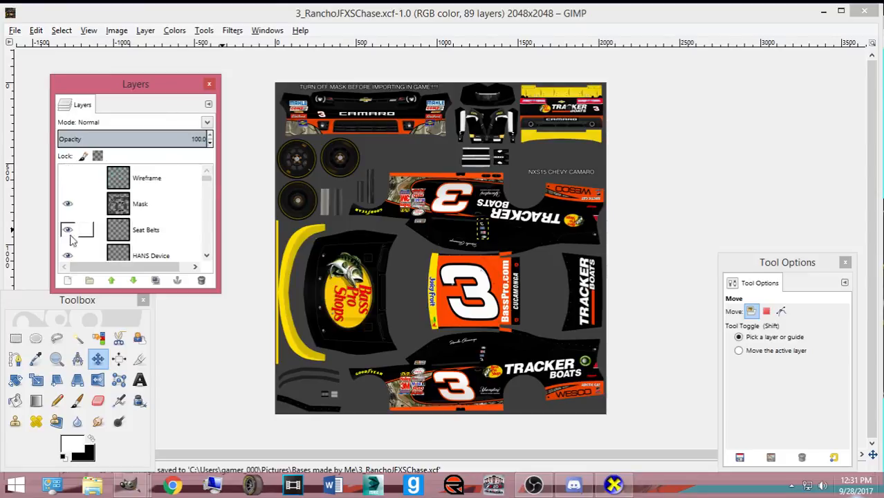
- Orbit the reloaded car side-on in CarView to check the B-pillar decals, then open Chrome
left_click(134, 486)
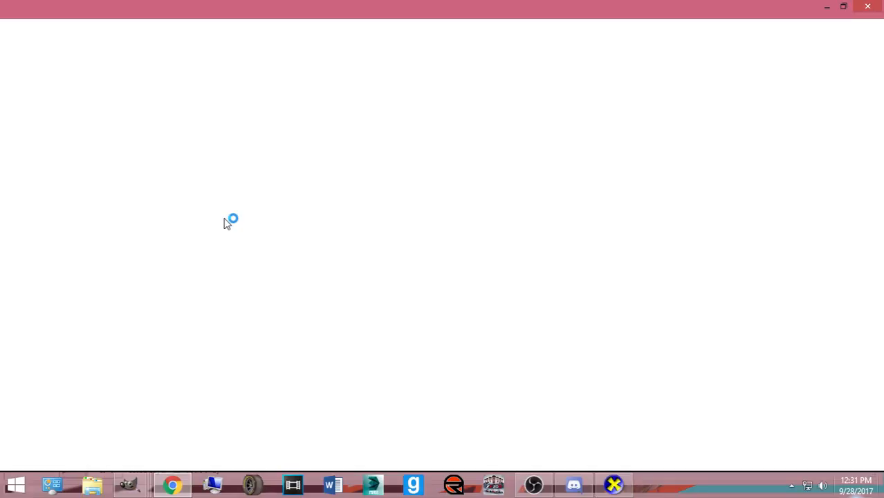
left_click(626, 494)
left_click_drag(243, 378, 349, 311)
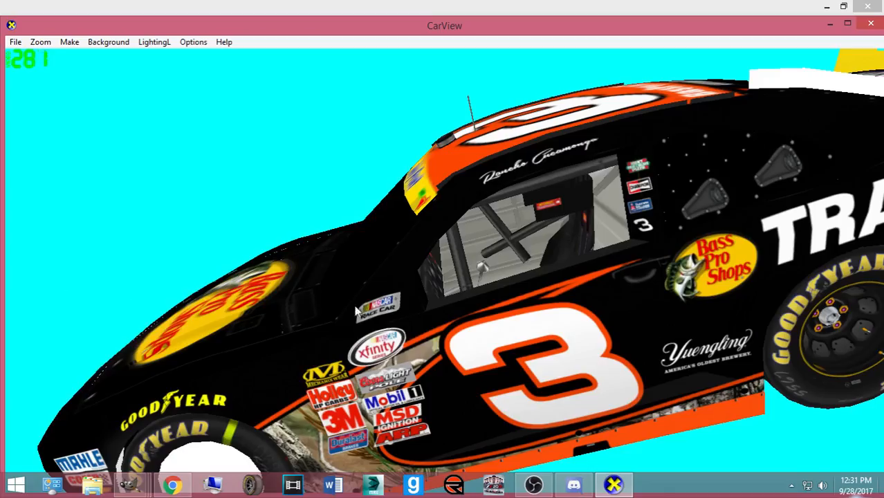
left_click(172, 484)
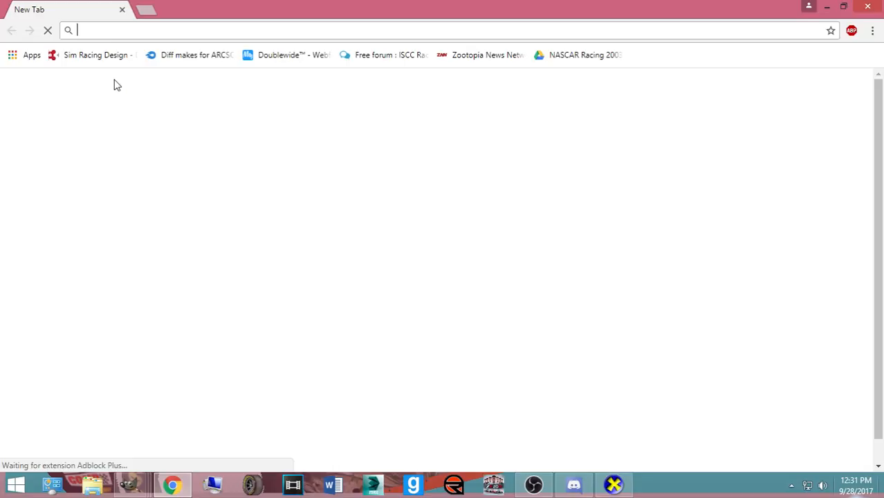
- Search Google Images for 'ty dillon 3' and enlarge the Sporting News #3 Camaro photo
type("google.com")
key("Return")
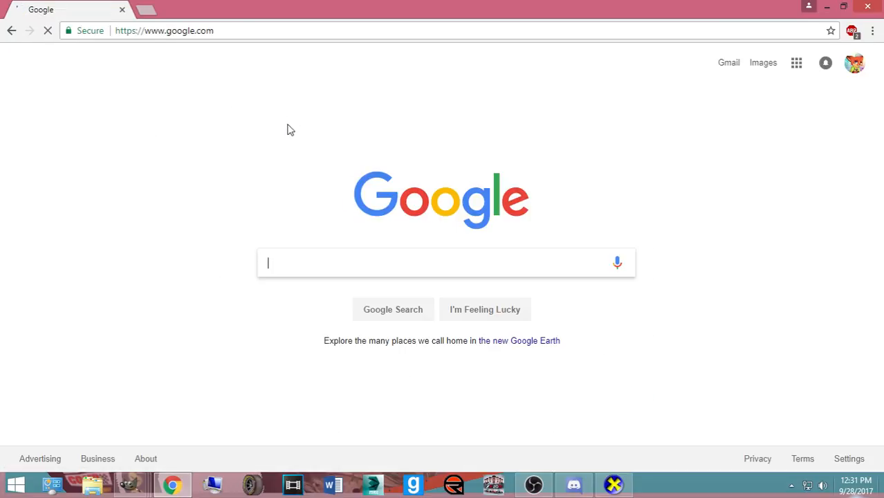
left_click(760, 64)
type("ty dillon 3")
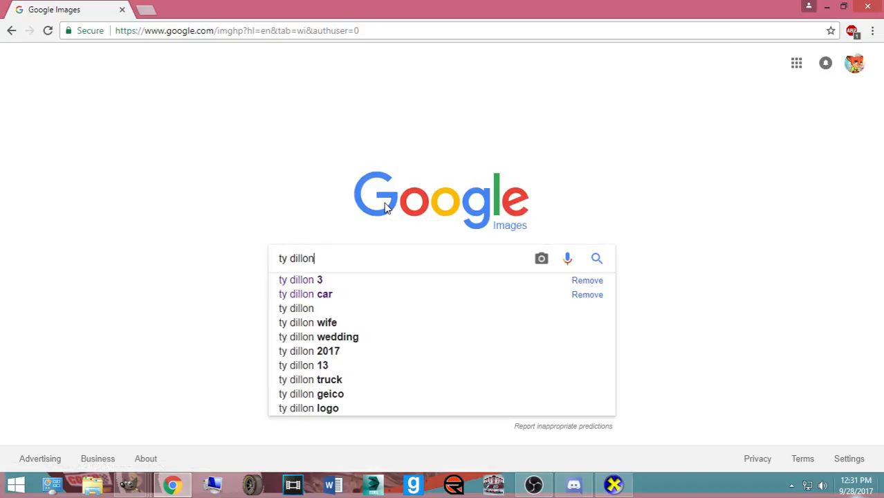
key("Return")
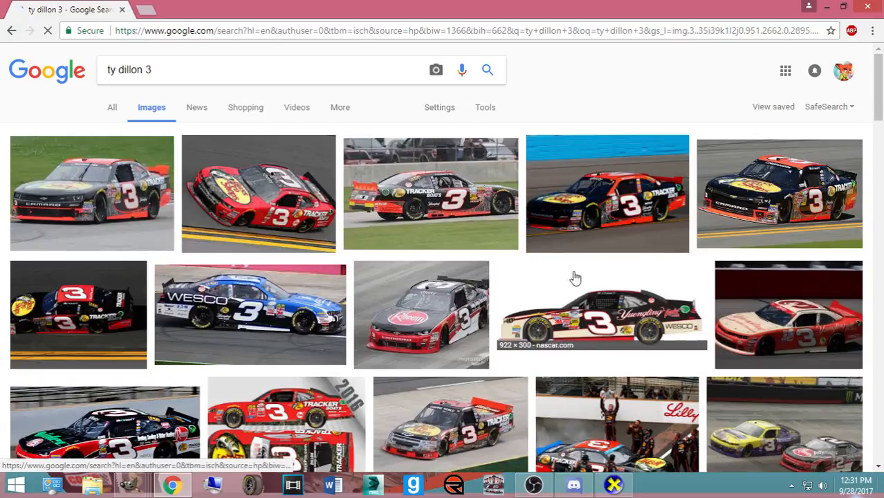
left_click(785, 216)
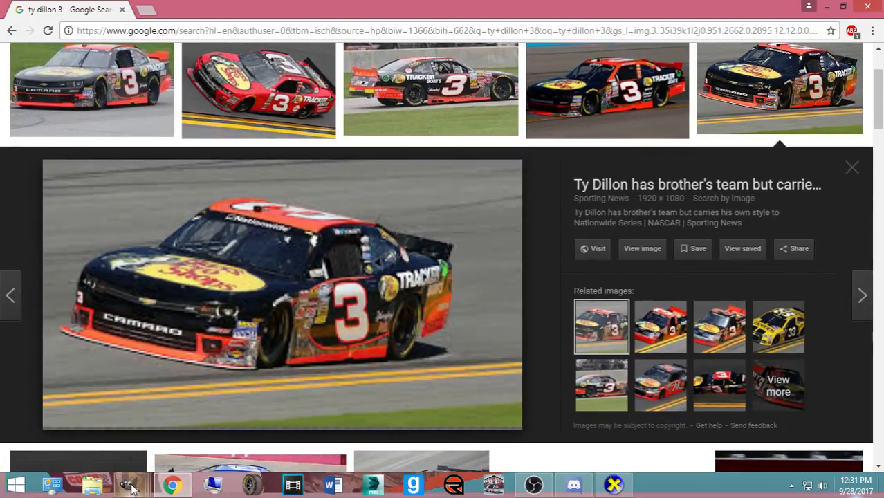
- Sample the number panel's orange from the Orange layer with the Color Picker
mouse_move(132, 488)
left_click(147, 411)
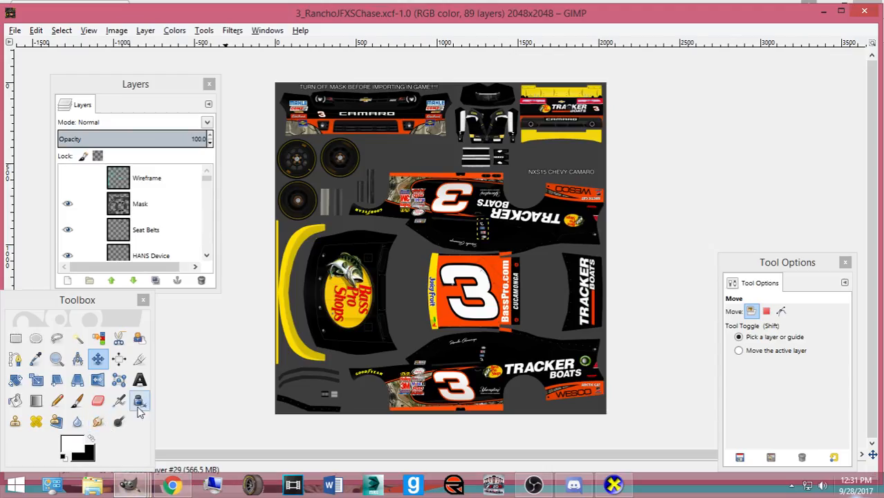
scroll(193, 206, "down", 3)
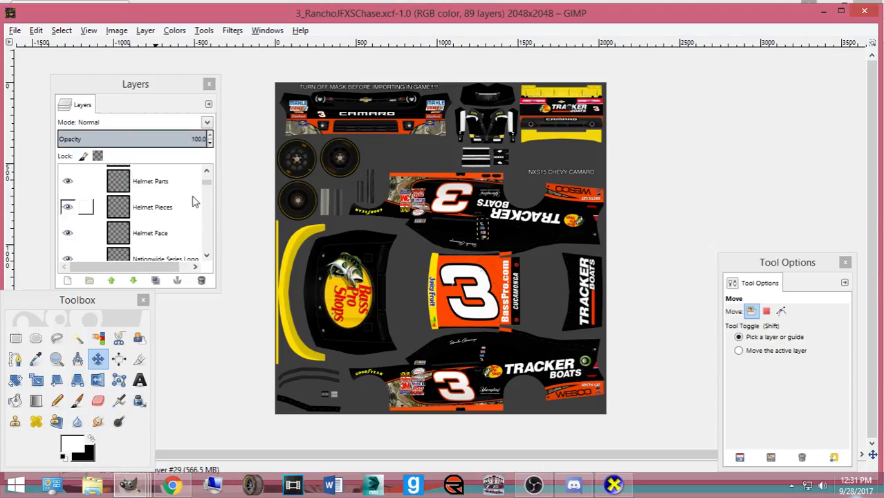
left_click_drag(205, 184, 191, 263)
left_click(62, 219)
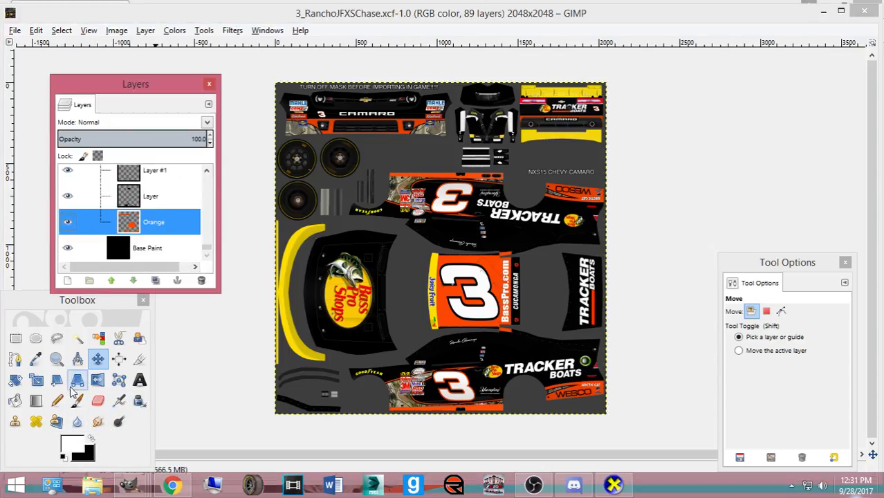
left_click(36, 359)
left_click(439, 300)
- Fill the Roof Rails layer's shape with the sampled orange using Alpha to Selection
left_click(15, 400)
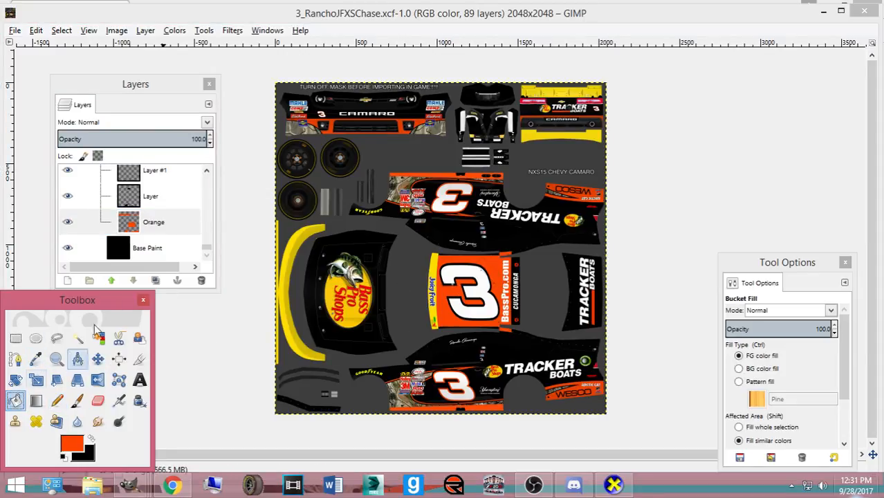
scroll(166, 230, "up", 3)
scroll(166, 230, "up", 10)
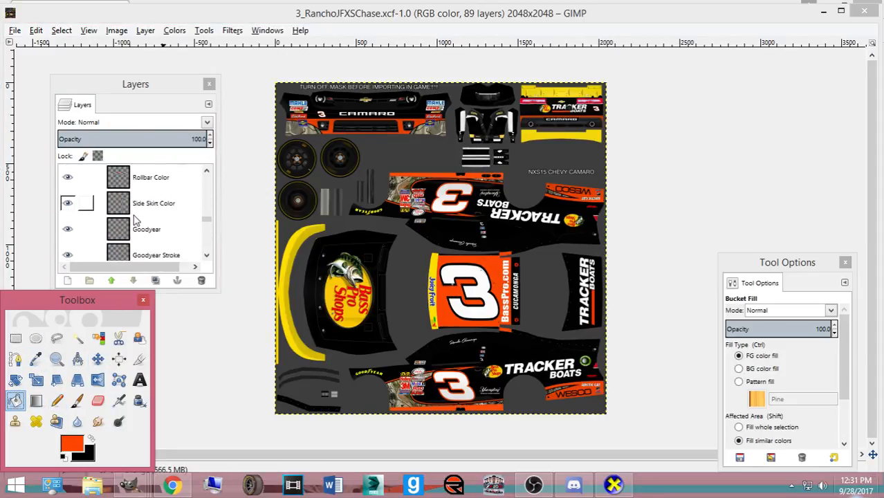
left_click(127, 201)
right_click(134, 199)
left_click(208, 314)
left_click(313, 379)
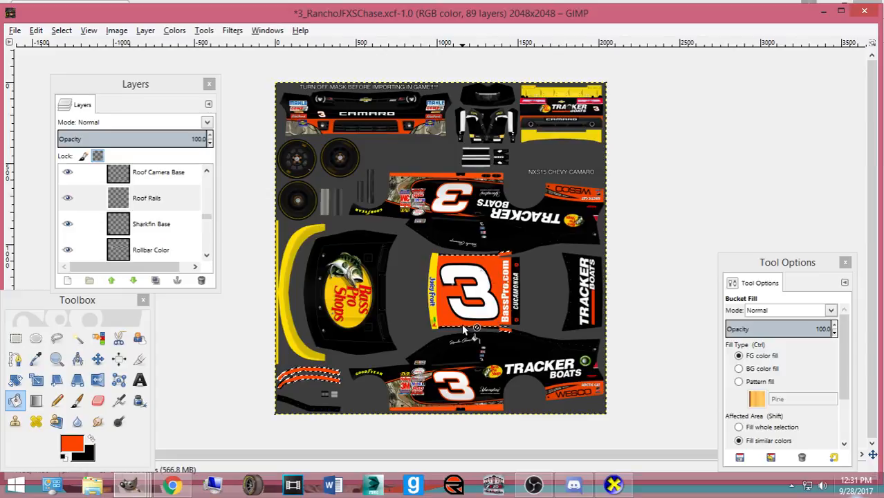
- Clear the selection, save the paint file, and hide the Mask layer
scroll(465, 335, "up", 3)
scroll(579, 311, "up", 1)
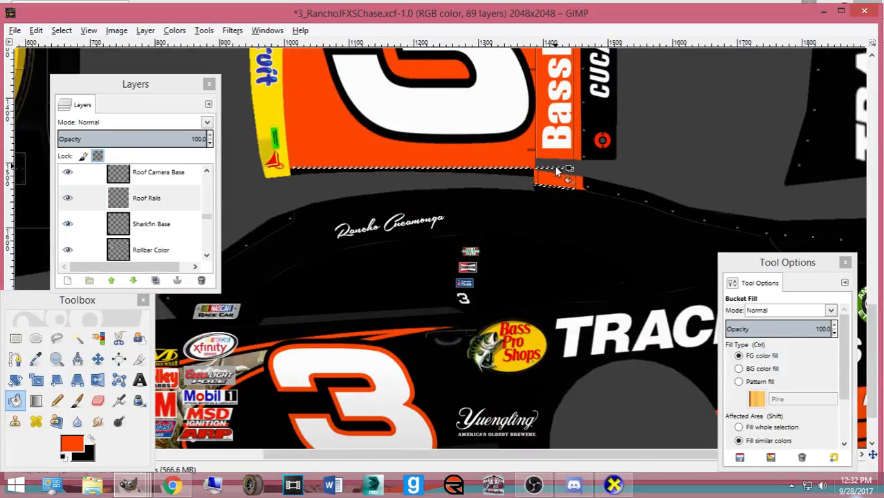
scroll(553, 190, "up", 6)
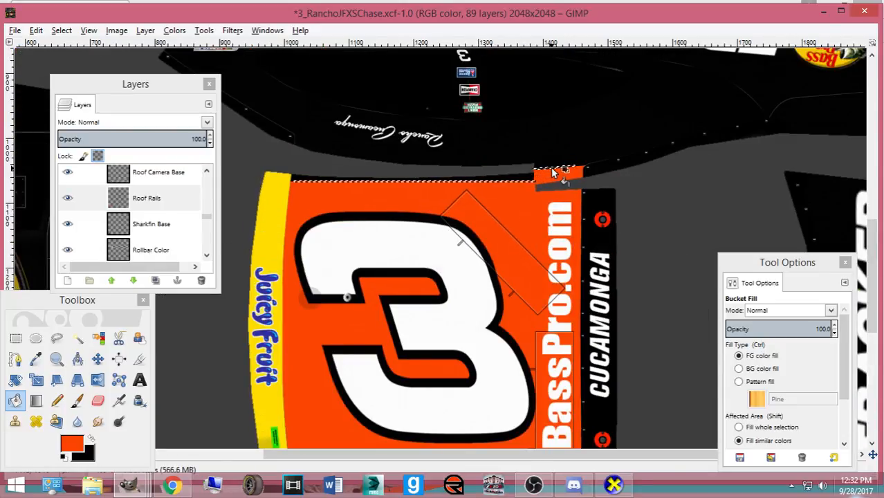
left_click(61, 31)
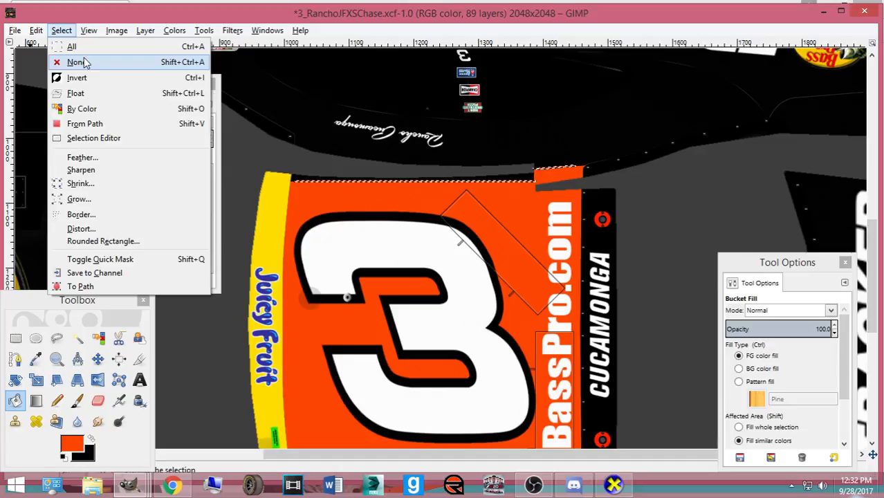
left_click(79, 61)
key("ctrl+s")
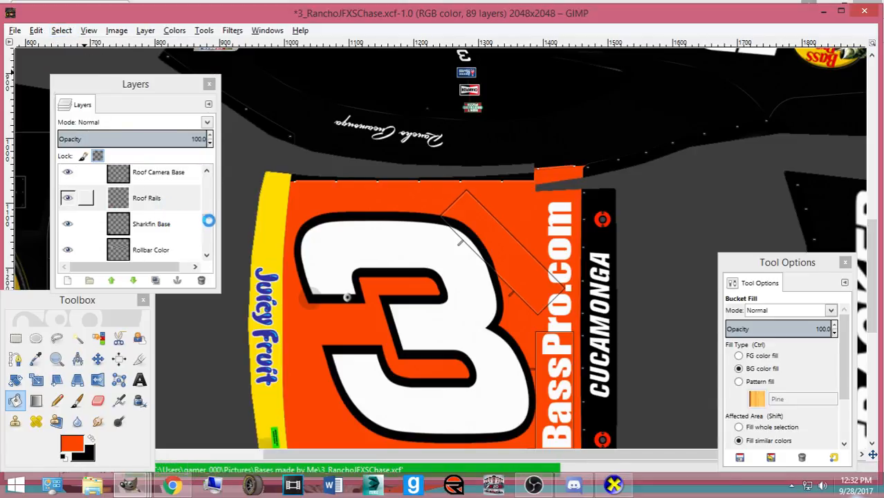
left_click(67, 204)
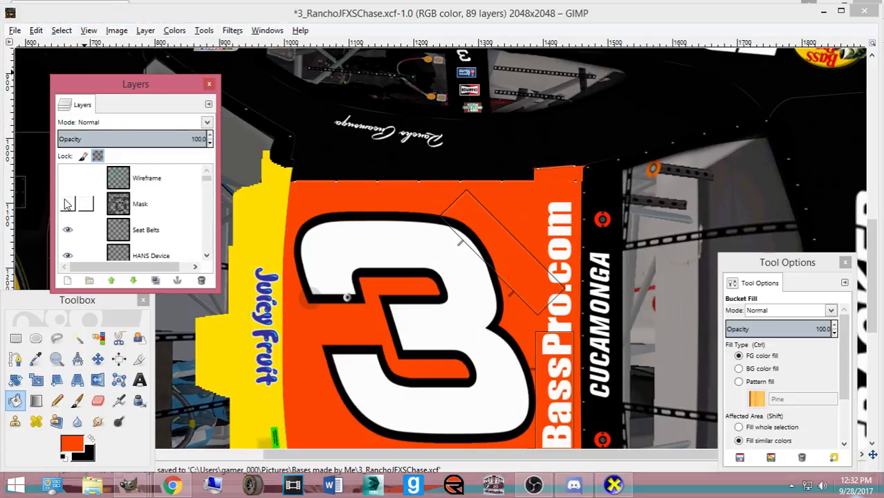
- Rotate and zoom the car from a front-side to a level side view, then return to the reference photo
left_click(614, 484)
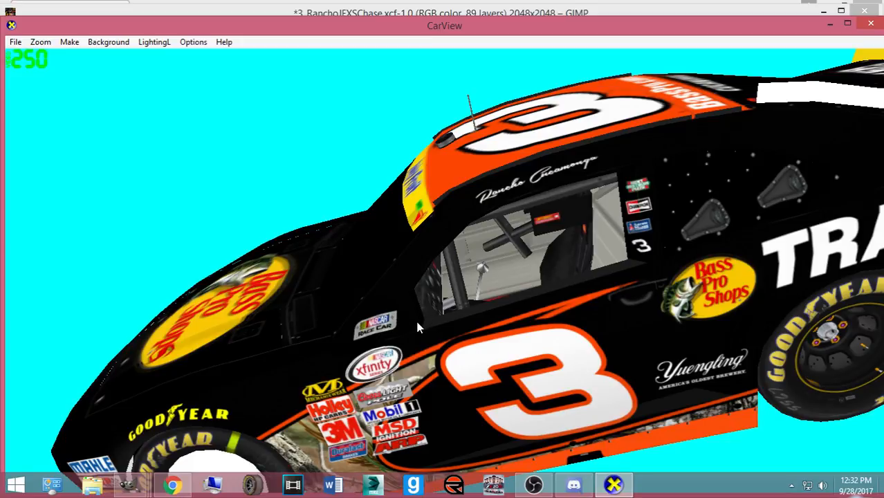
left_click_drag(344, 280, 462, 342)
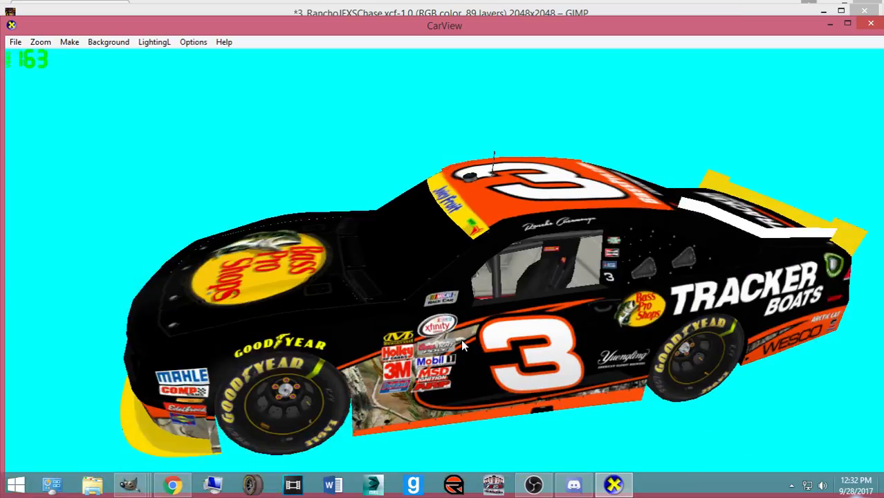
scroll(430, 320, "down", 3)
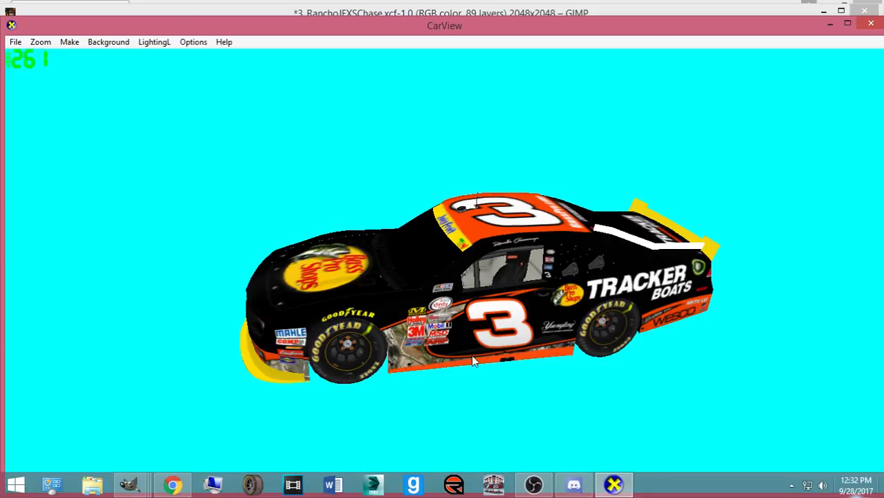
left_click_drag(526, 348, 508, 267)
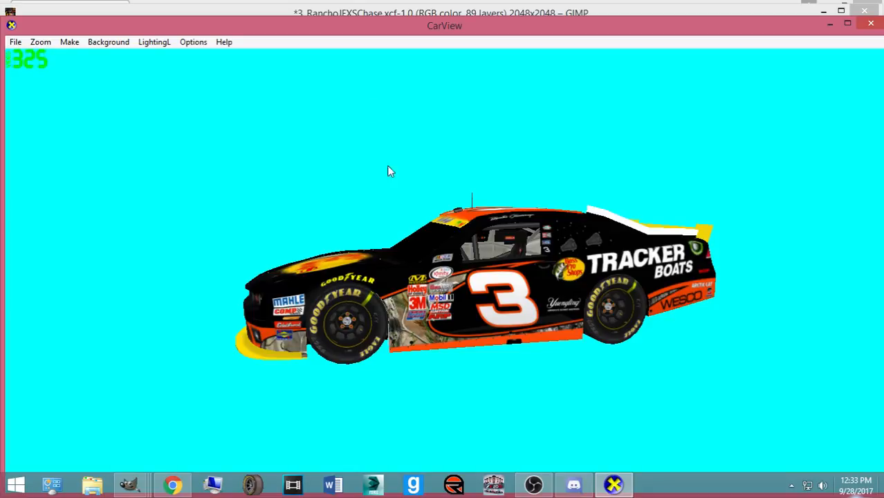
left_click(172, 484)
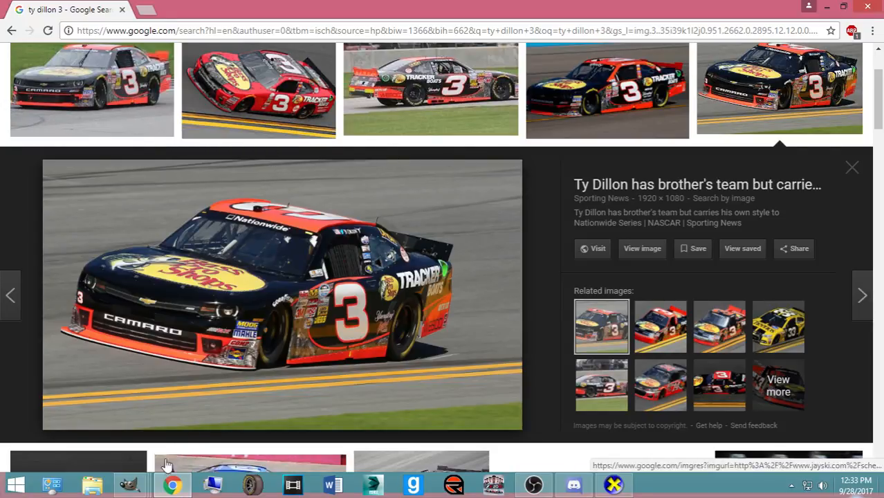
- Show the Mask layer again in the Rancho paint and save the file
mouse_move(130, 484)
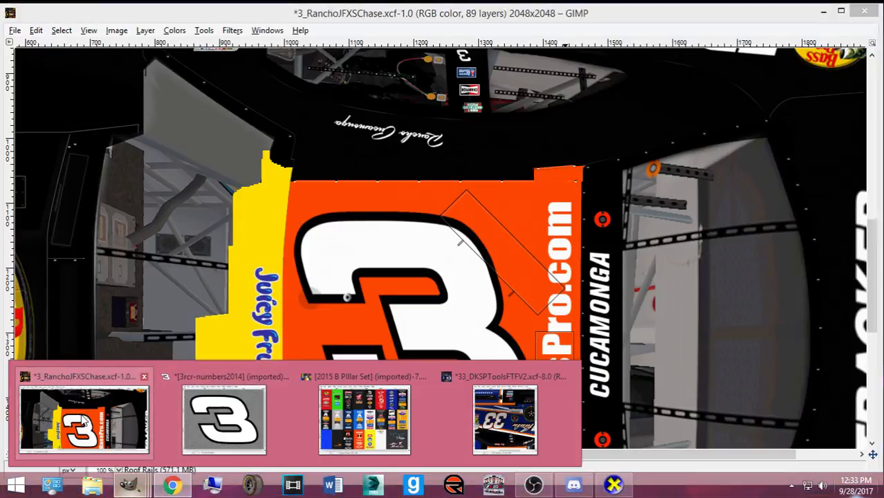
left_click(125, 422)
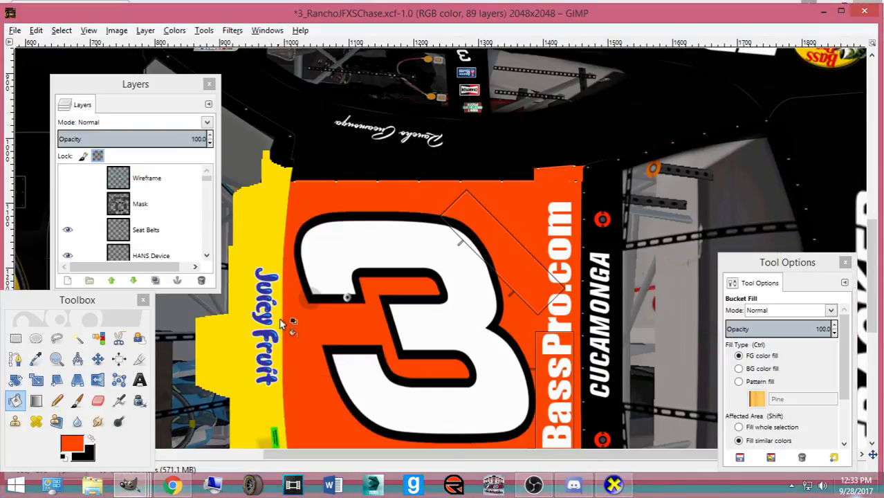
left_click(67, 204)
key("ctrl+s")
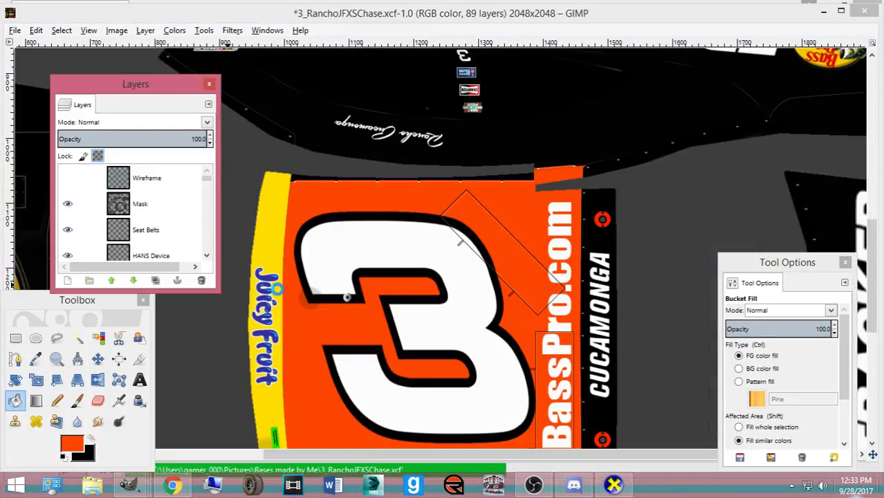
- Open unoh-logo.png from Pictures > Logos (PNG's, JPEG's) as a separate image
key("ctrl+o")
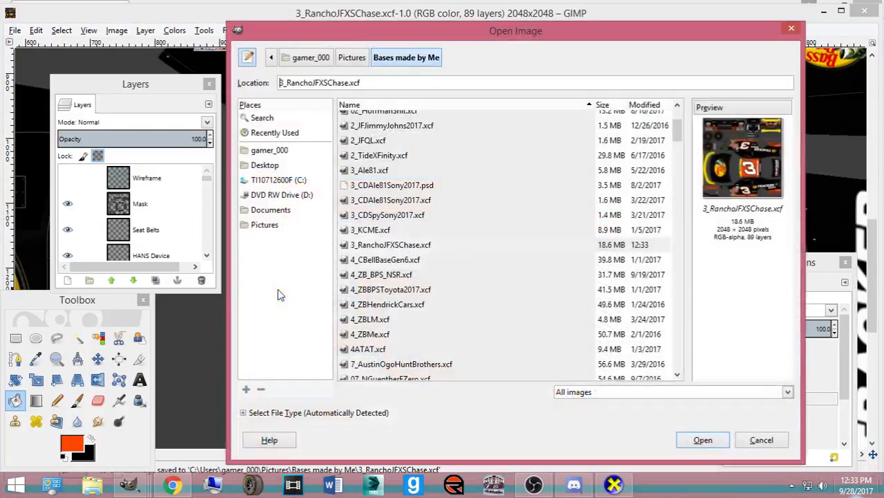
left_click(264, 225)
scroll(423, 272, "down", 8)
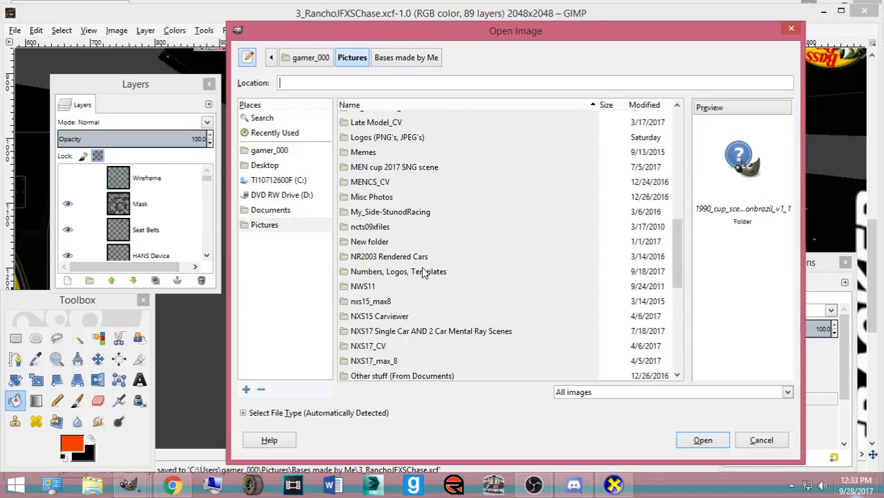
left_click(423, 272)
scroll(423, 272, "down", 5)
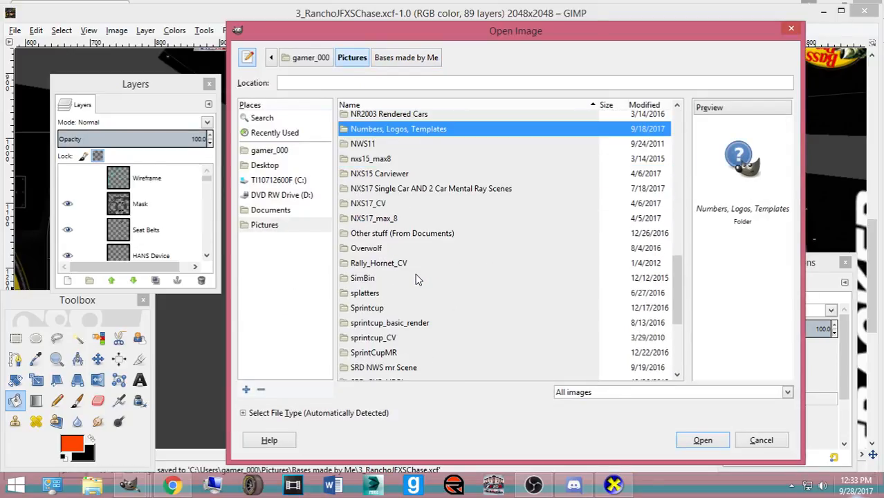
scroll(414, 273, "down", 2)
scroll(408, 266, "up", 9)
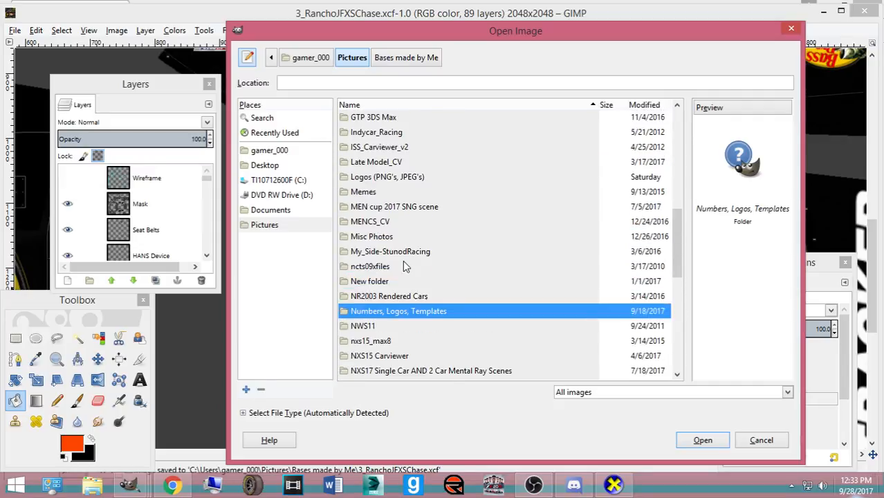
double_click(384, 214)
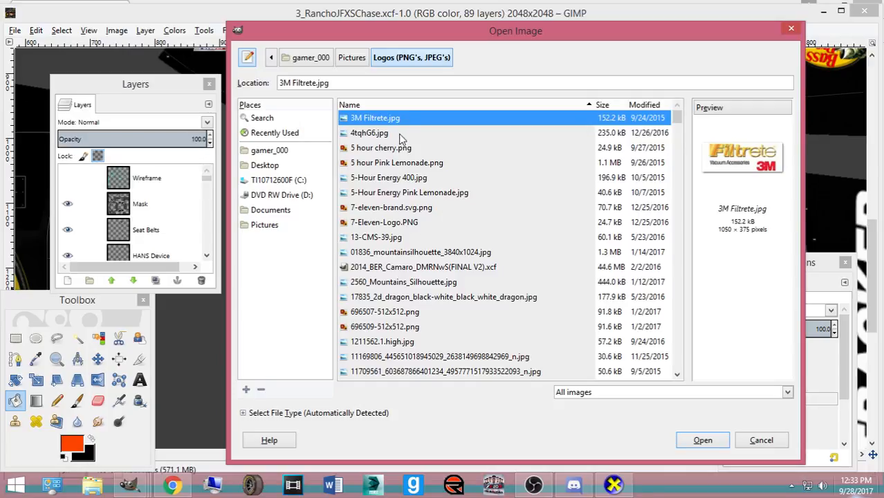
scroll(513, 162, "down", 1)
left_click_drag(678, 128, 678, 377)
scroll(394, 294, "up", 4)
scroll(396, 283, "up", 5)
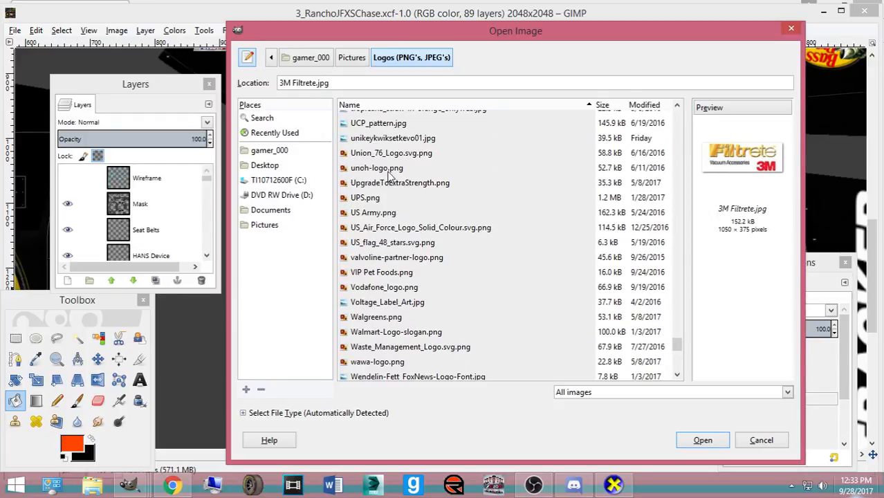
left_click(389, 169)
left_click(699, 444)
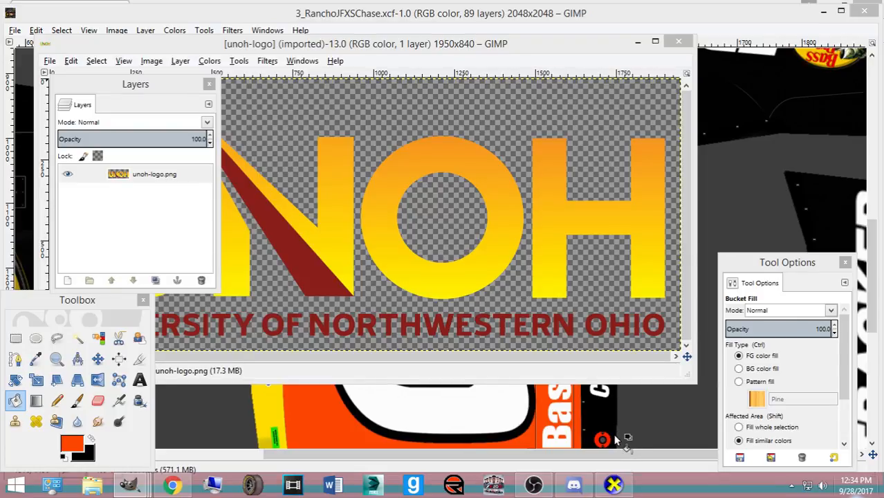
- Copy the UNOH logo layer and return to the Rancho paint file
left_click(97, 358)
left_click(121, 180)
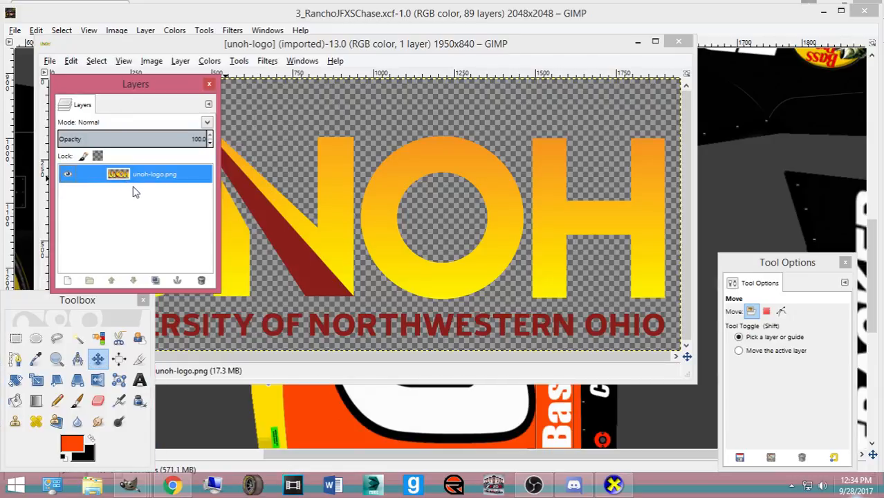
key("ctrl+c")
left_click(347, 12)
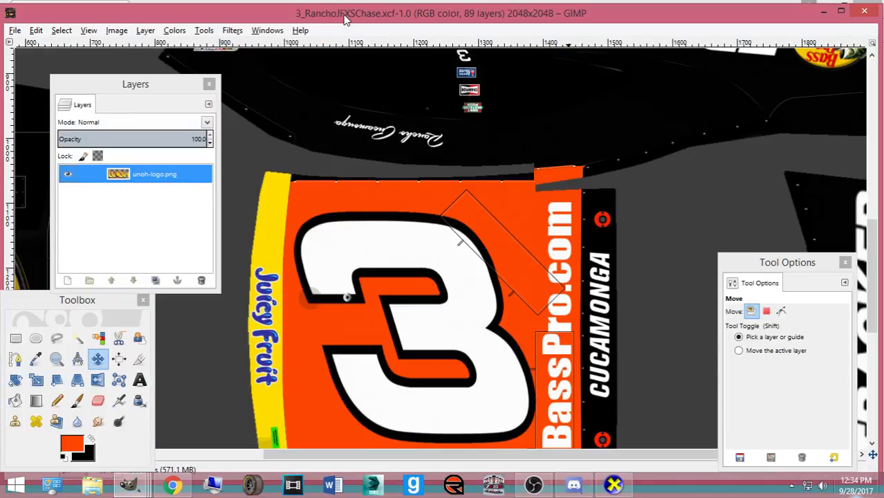
- Toggle the Mask layer off and on, hide Base Paint, and zoom out to the whole template
scroll(491, 221, "down", 5)
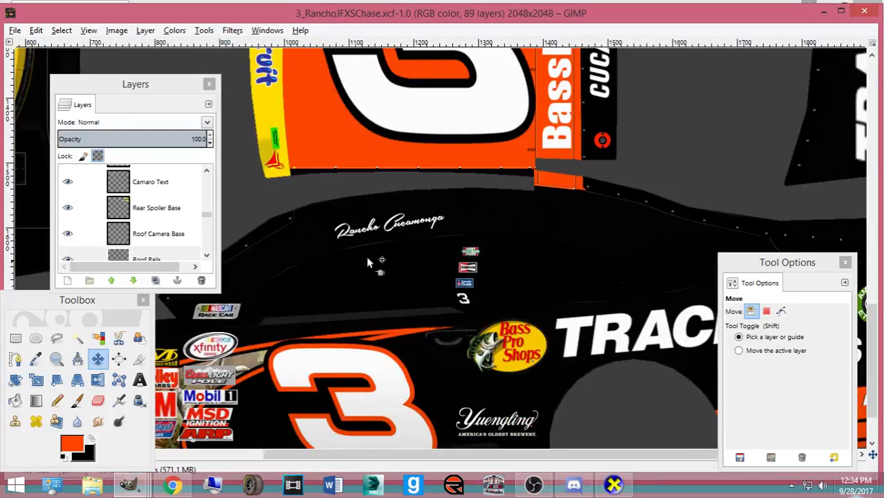
scroll(199, 230, "down", 3)
mouse_move(206, 217)
left_mouse_down()
mouse_move(191, 274)
mouse_move(212, 216)
mouse_move(207, 175)
left_mouse_up()
left_click(161, 249)
left_click(67, 204)
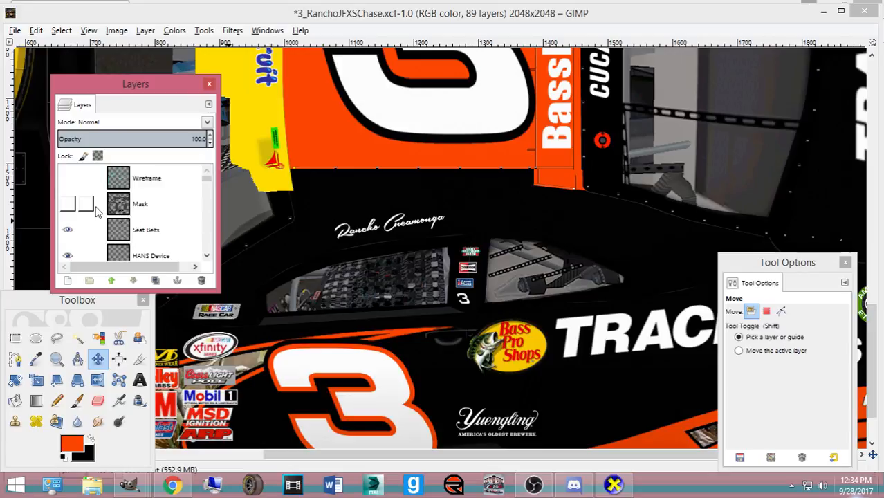
left_click(67, 204)
scroll(67, 228, "down", 10)
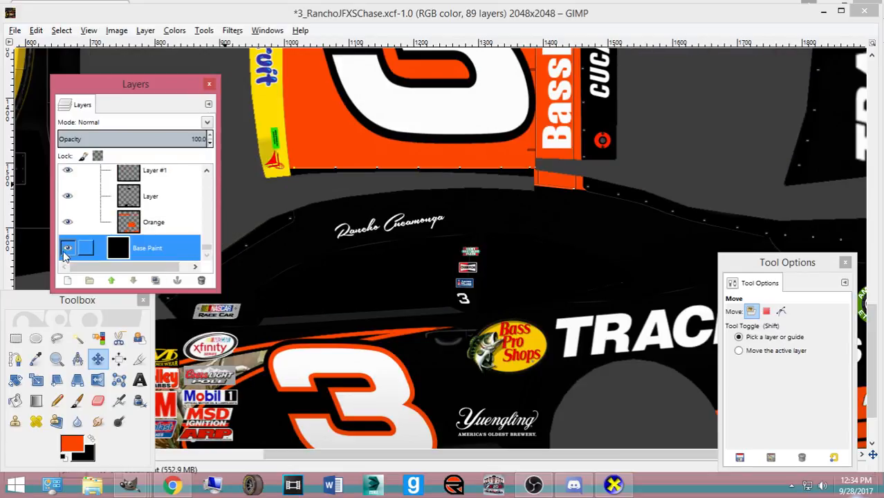
left_click(67, 248)
left_click(391, 27)
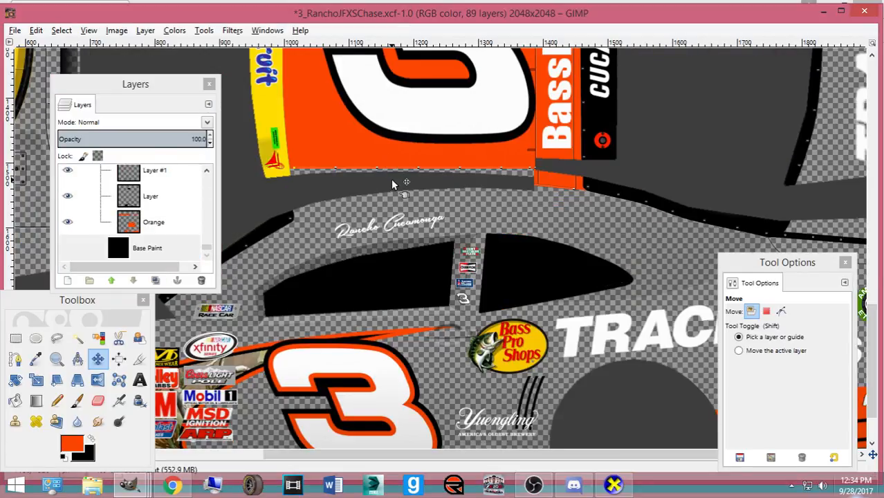
scroll(392, 184, "down", 3)
scroll(392, 184, "up", 5)
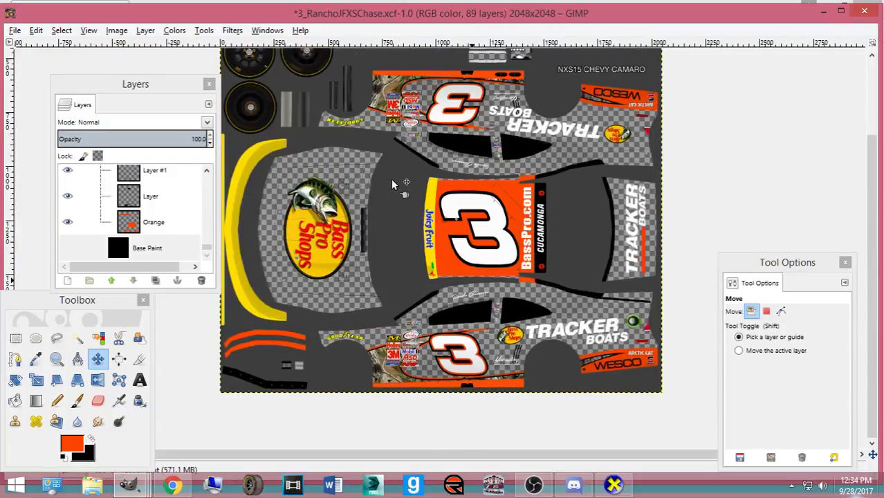
- Paste the UNOH logo, scale it to about 411×177 and make it a new layer
scroll(391, 207, "down", 1)
key("ctrl+v")
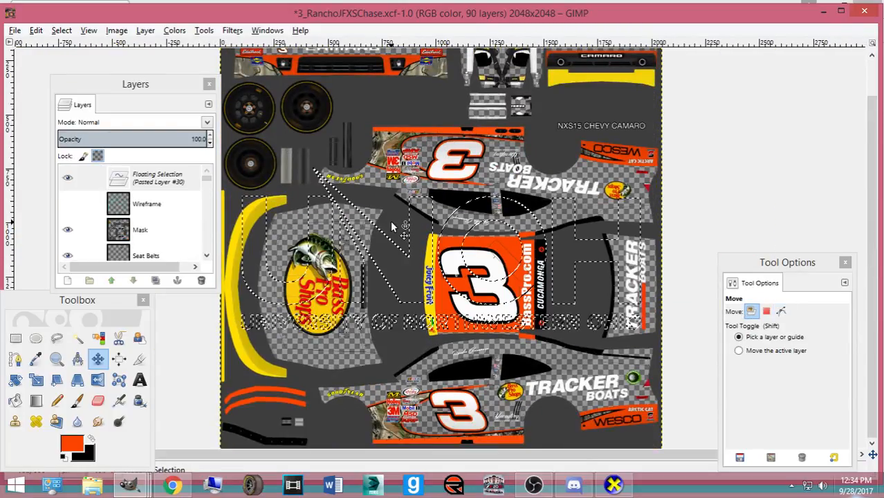
key("shift+s")
left_click(390, 221)
left_click_drag(602, 216, 468, 270)
left_click(153, 428)
key("ctrl+shift+n")
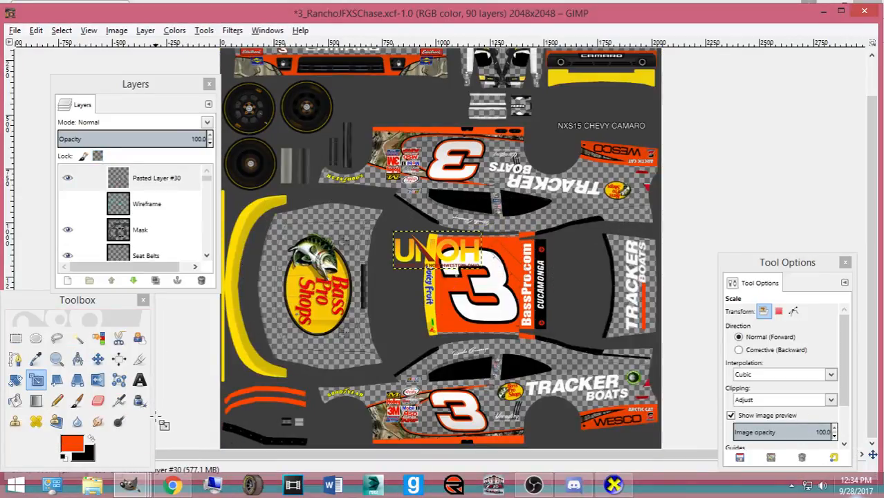
- Shrink the UNOH layer further to a 114×49 decal
scroll(531, 401, "up", 3)
scroll(353, 367, "up", 5)
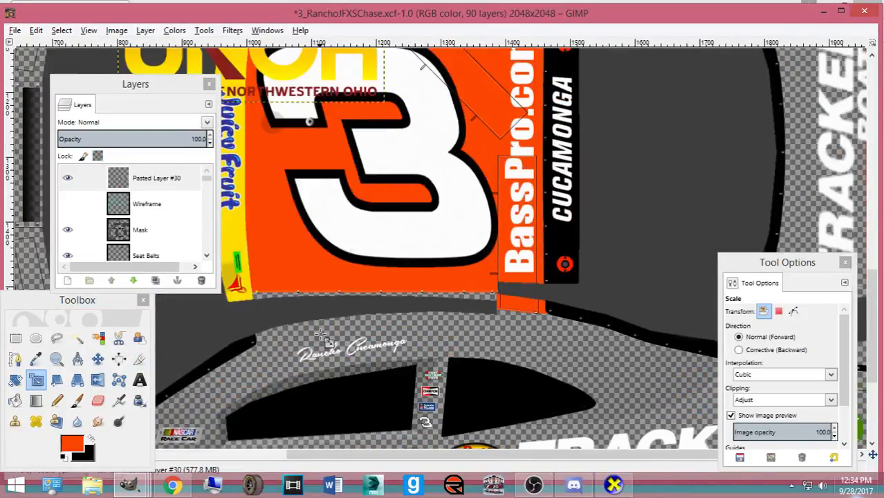
left_click(262, 155)
left_click_drag(256, 152, 588, 267)
scroll(415, 159, "down", 6)
left_click(155, 428)
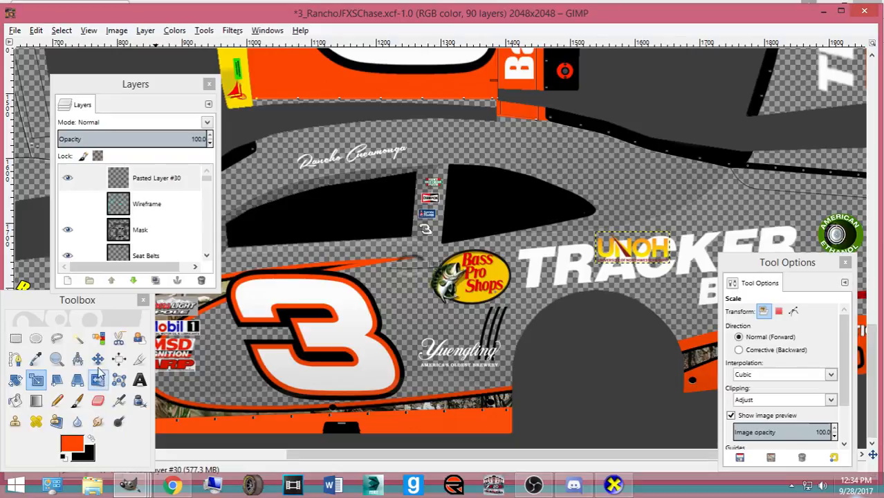
- Move the decal to the B-pillar, tilt it 17.48° and duplicate its layer
left_click(97, 358)
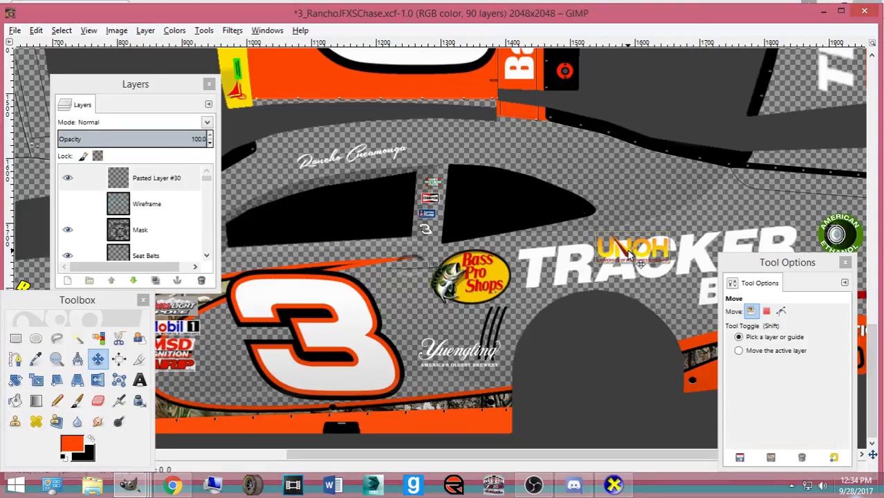
scroll(579, 298, "up", 5)
left_click_drag(629, 252, 558, 383)
key("shift+r")
left_click(571, 369)
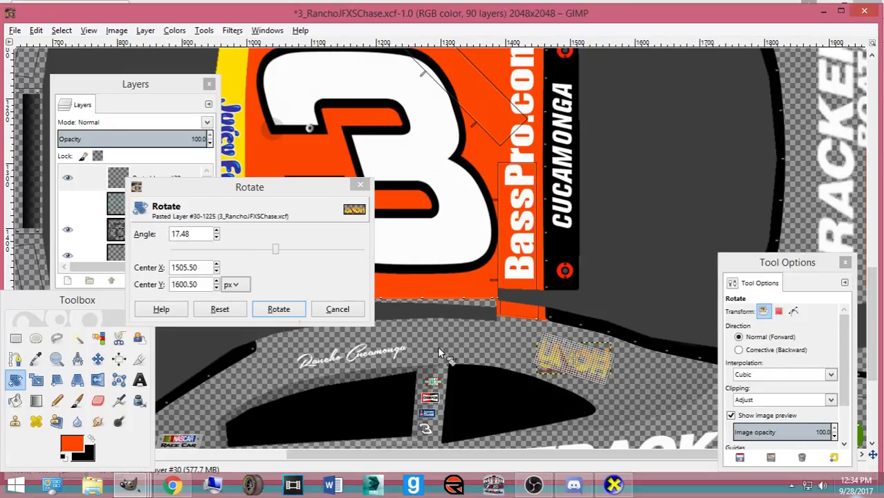
left_click(278, 309)
left_click(98, 358)
left_click_drag(558, 363, 545, 360)
mouse_move(136, 176)
left_mouse_down()
mouse_move(174, 269)
mouse_move(166, 264)
mouse_move(173, 162)
mouse_move(178, 249)
mouse_move(178, 170)
mouse_move(180, 184)
mouse_move(187, 171)
mouse_move(181, 237)
left_mouse_up()
- Rotate the UNOH copy by -17.48° and then 180° so it sits upside down
key("ctrl+shift+d")
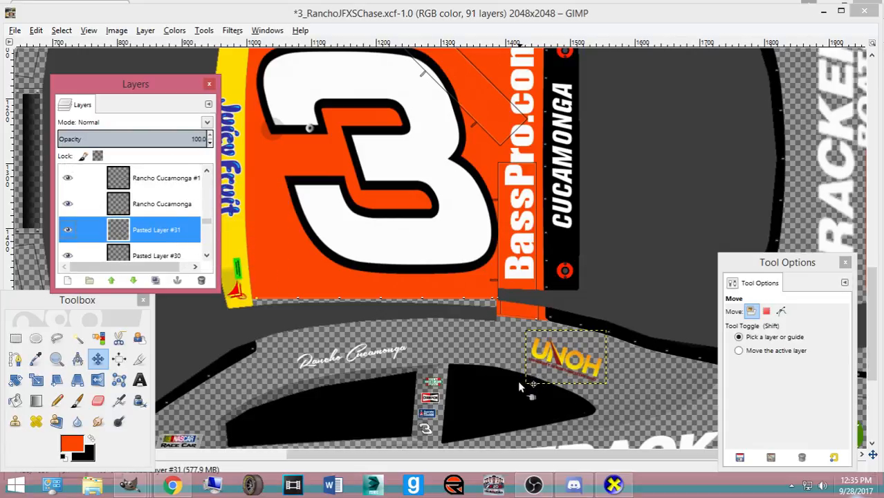
key("shift+r")
type("17.")
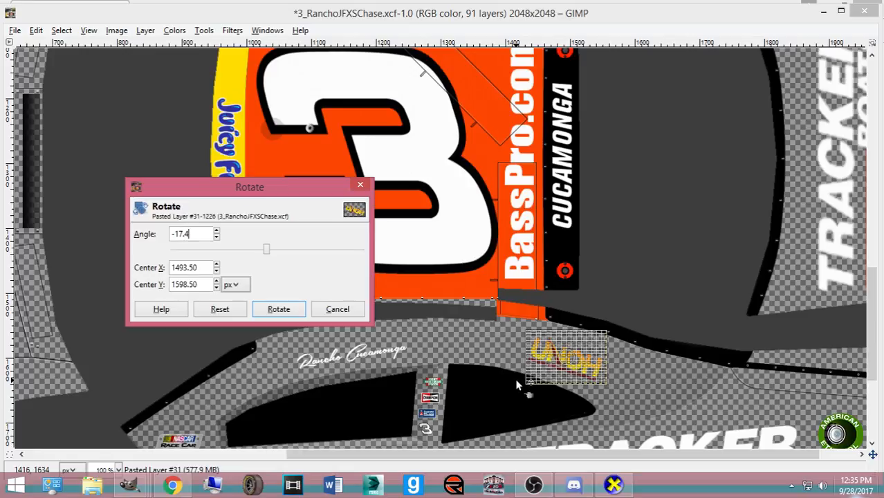
type("48")
left_click(275, 311)
left_click(269, 312)
type("-1")
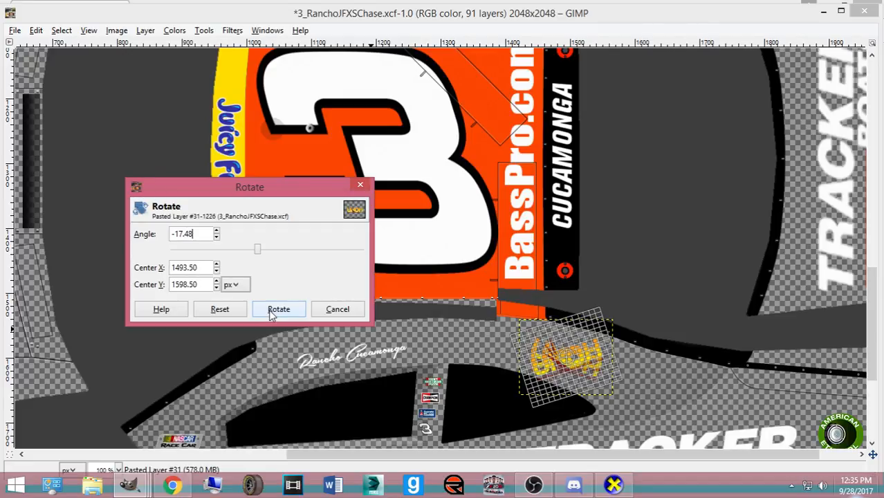
left_click(271, 313)
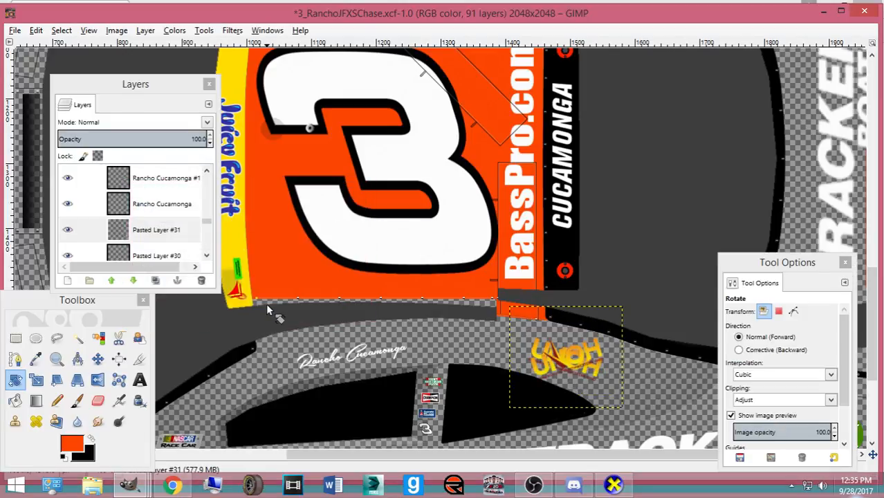
left_click(269, 311)
type("180")
left_click(271, 311)
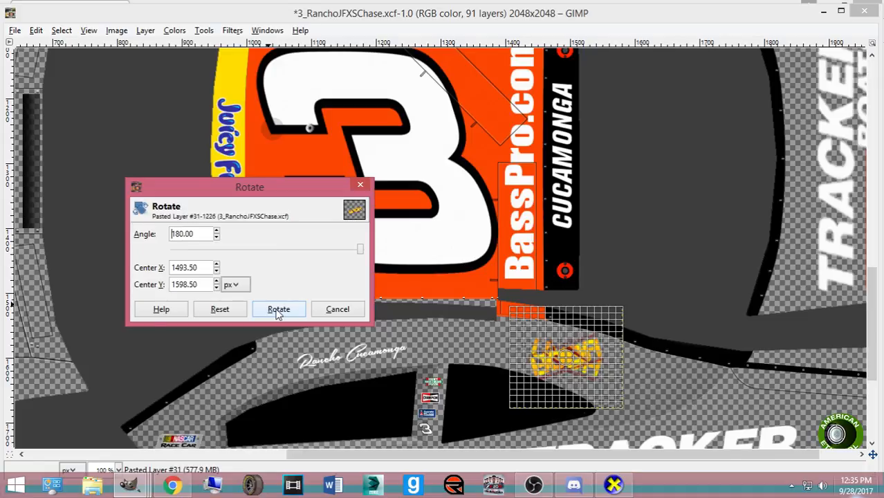
- Place the upside-down copy on the mirrored side, show Base Paint again and save
key("m")
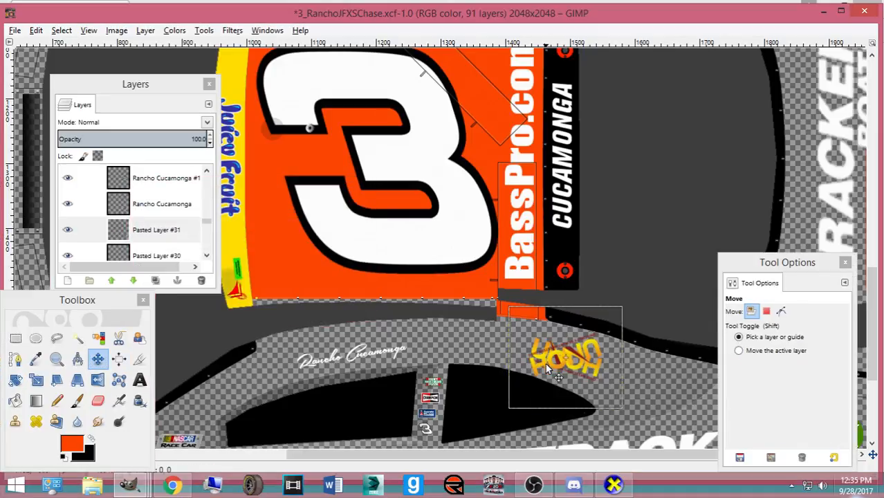
scroll(546, 370, "up", 5)
left_click_drag(546, 364, 544, 366)
scroll(83, 235, "down", 15)
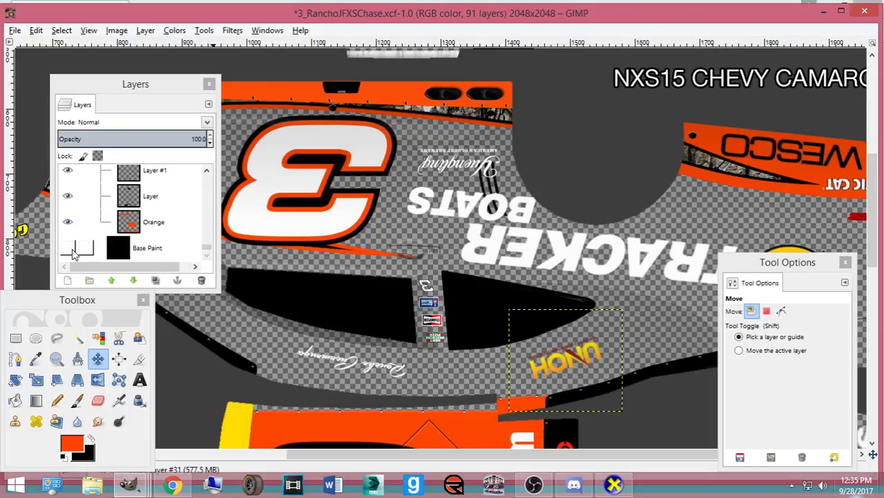
left_click(68, 247)
key("ctrl+s")
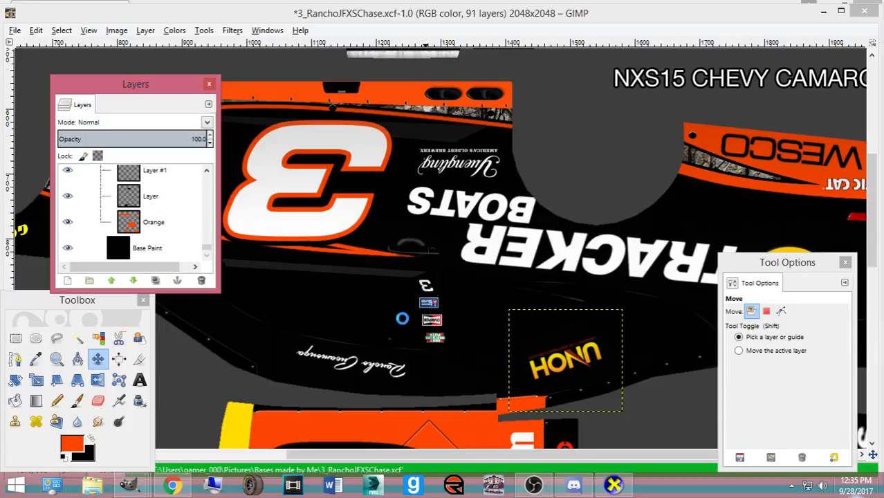
- Orbit the 3D car in CarView to inspect its roof, front and rear three-quarter view
left_click(603, 488)
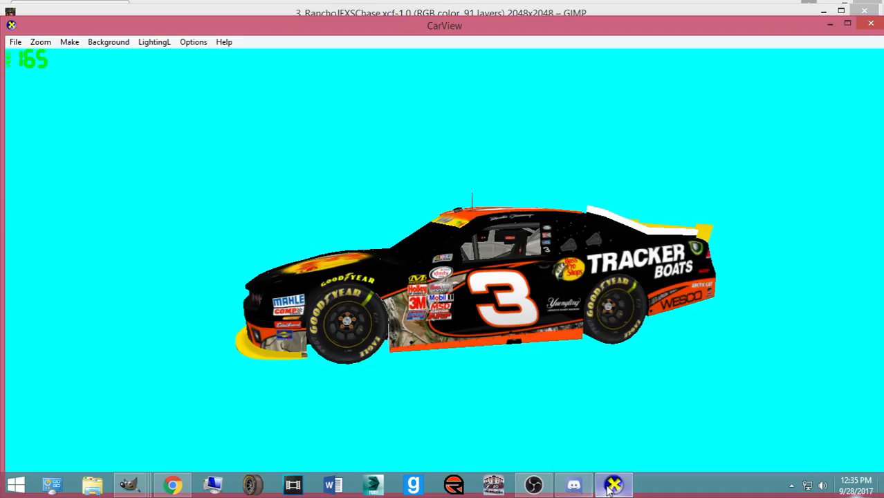
left_click_drag(484, 311, 430, 364)
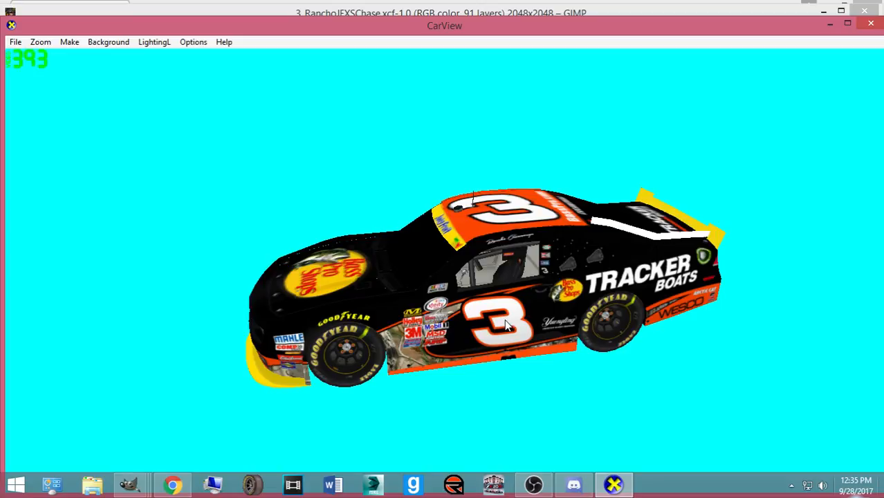
left_click_drag(466, 320, 325, 312)
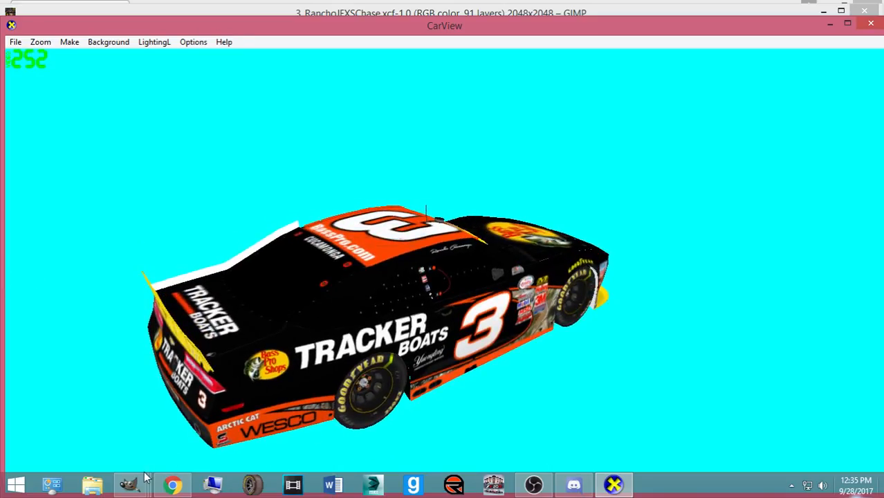
- Re-export the paint to chevy.bmp, save the project and recheck the livery in CarView
mouse_move(133, 483)
left_click(114, 427)
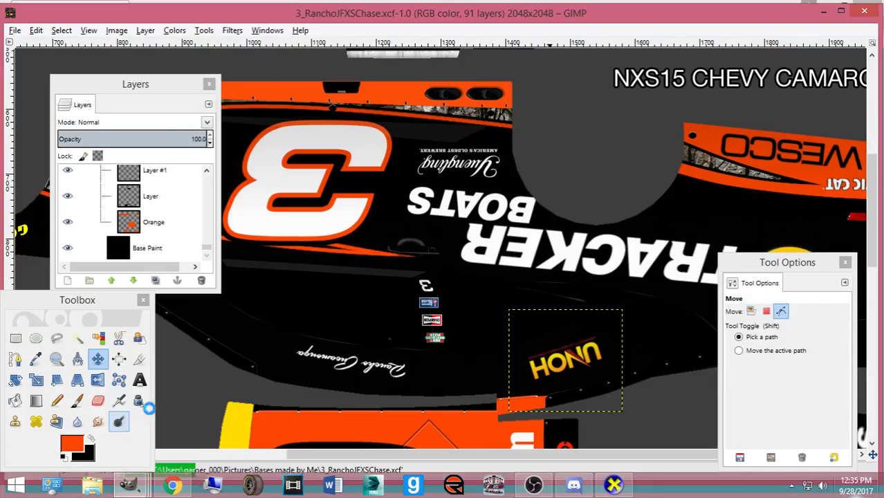
key("ctrl+e")
left_click(16, 32)
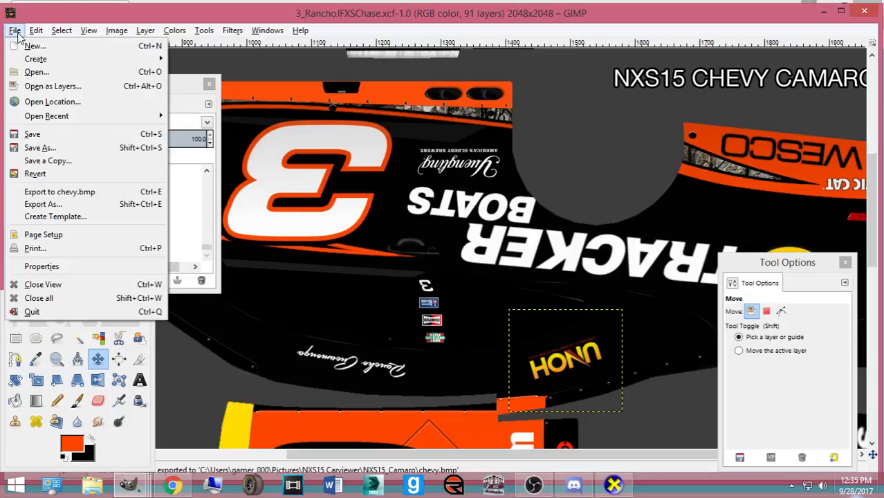
left_click(61, 191)
key("ctrl+s")
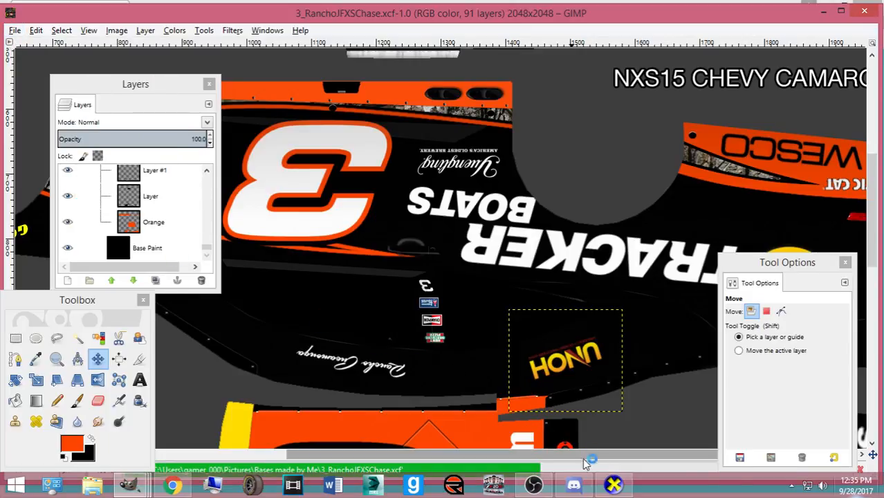
left_click(614, 484)
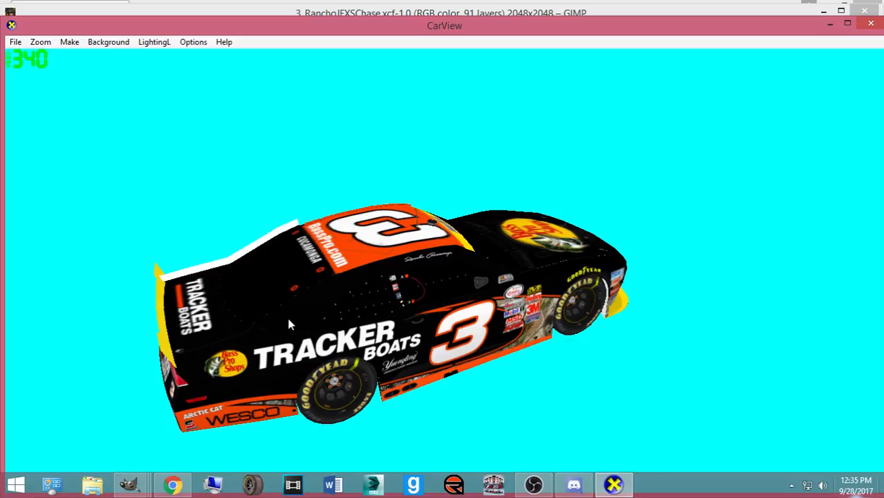
left_click_drag(389, 306, 661, 356)
- Browse the Phoenix, Wikimedia and passenger-side reference photos of the real car
left_click(173, 484)
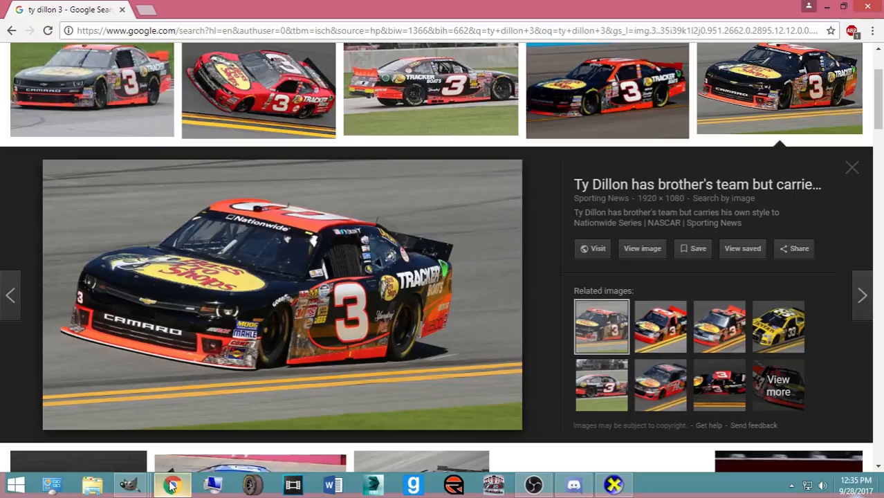
left_click(654, 93)
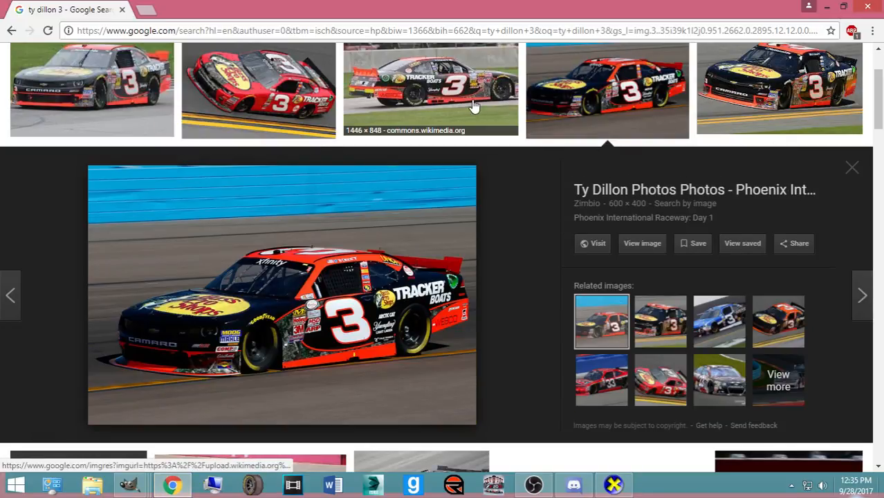
left_click(156, 128)
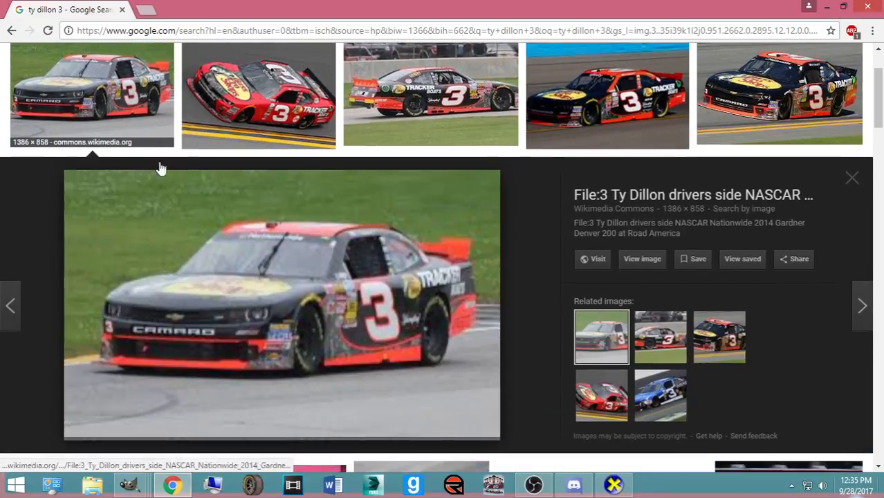
scroll(355, 252, "down", 4)
scroll(620, 200, "up", 2)
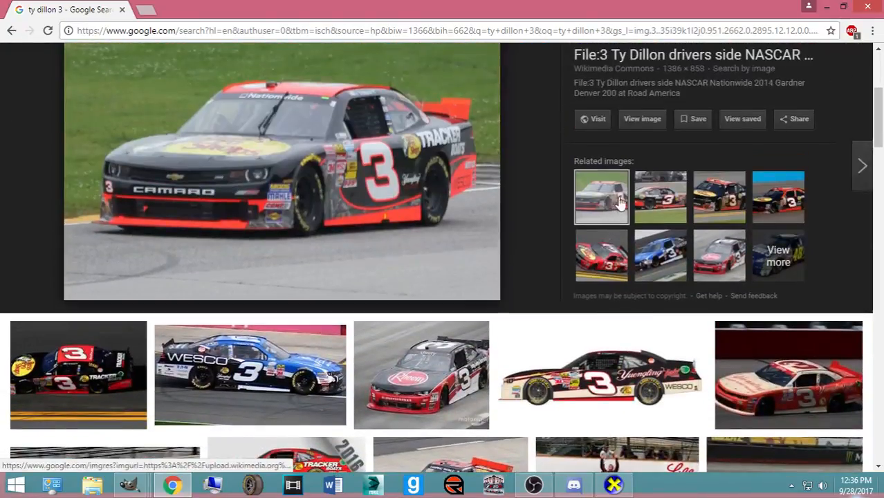
left_click(621, 200)
scroll(216, 92, "up", 4)
- Search Google Images for "red kap logo png"
left_click_drag(193, 62, 5, 44)
type("red")
type("logo")
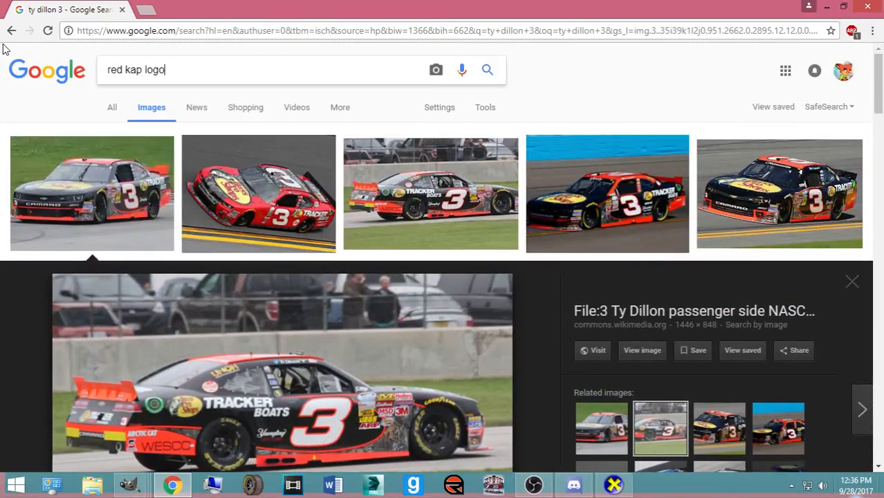
key("Return")
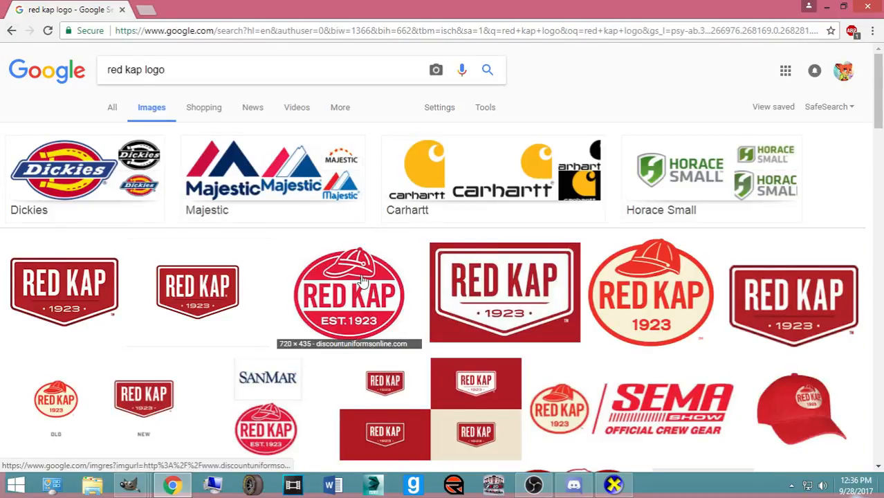
left_click(242, 82)
type("png")
key("Return")
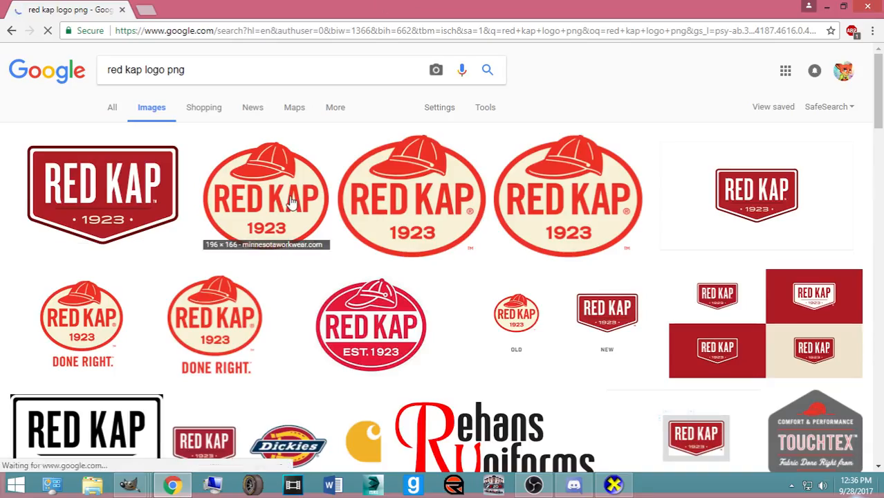
- Preview the stitches by lee Red Kap logo and open the full-size image in a new tab
left_click(292, 200)
left_click(412, 130)
left_click(505, 116)
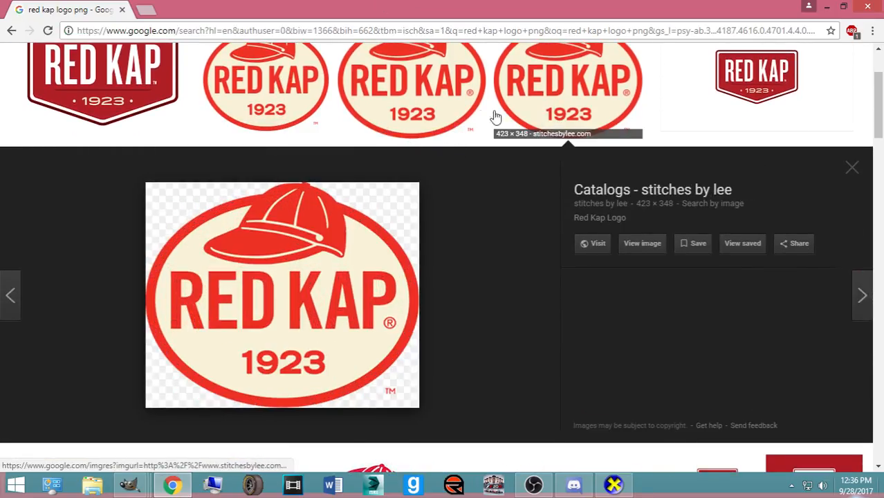
left_click(645, 250)
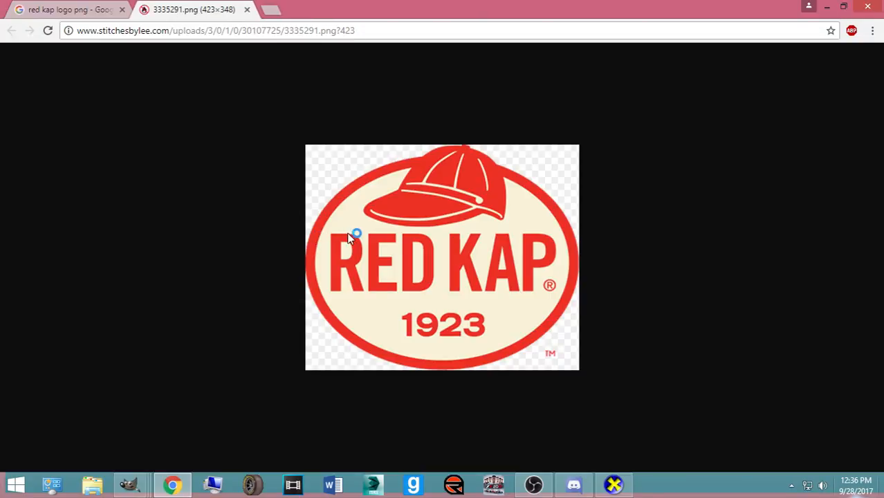
- Start saving the Red Kap logo image and browse the Pictures folder
right_click(352, 234)
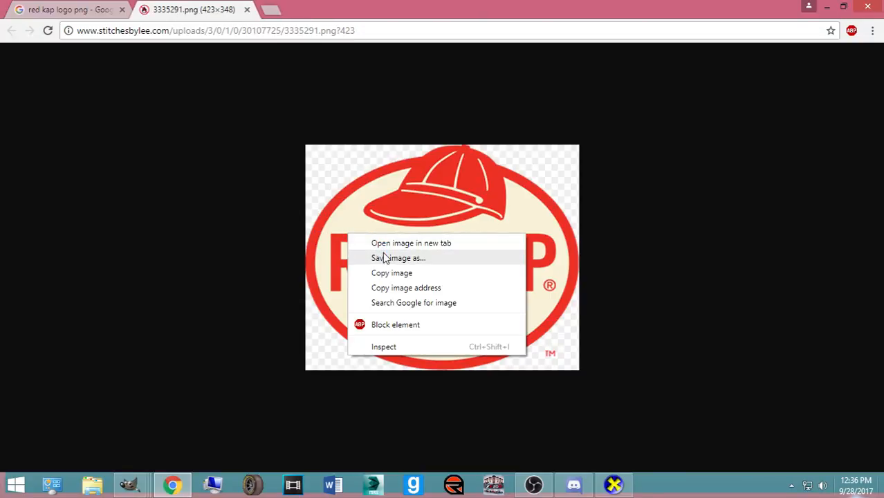
left_click(382, 253)
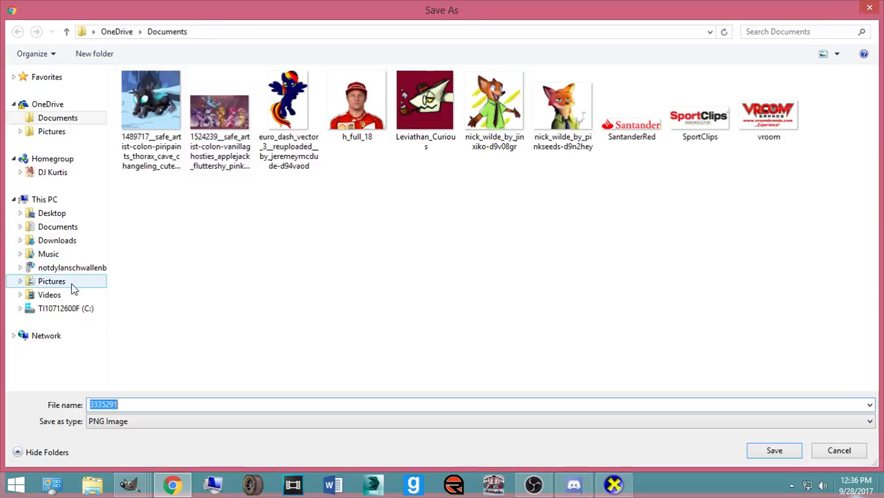
left_click(69, 282)
left_click(304, 346)
scroll(325, 325, "down", 3)
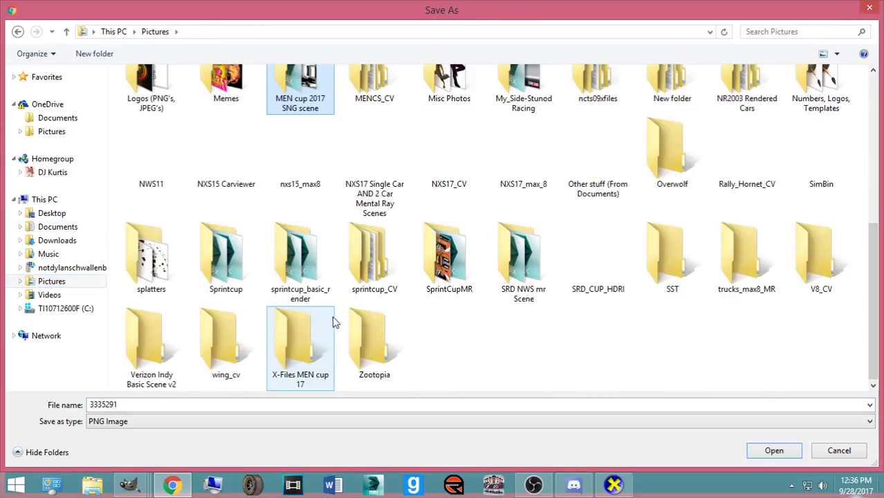
scroll(493, 202, "up", 2)
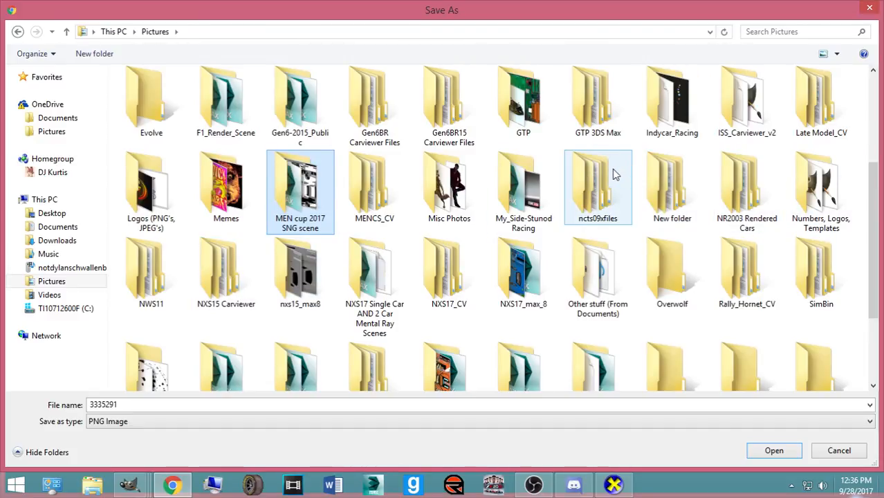
scroll(460, 208, "down", 2)
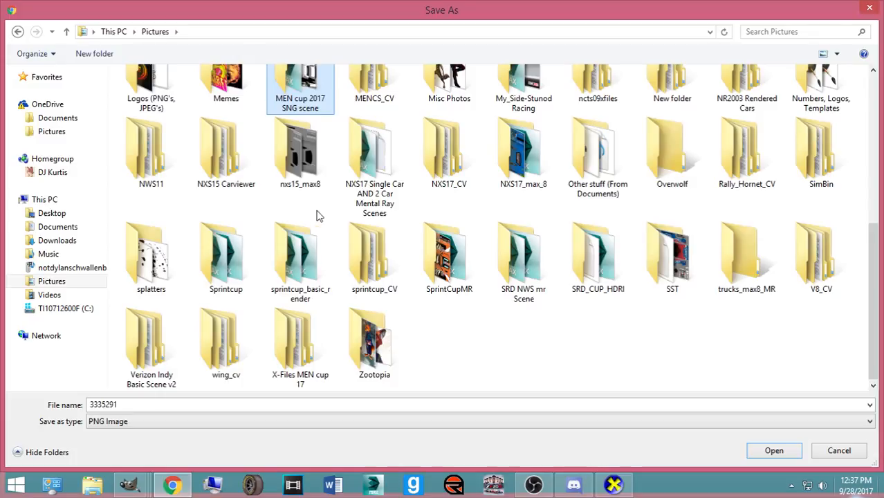
- Save it as Red Kap in Logos (PNG's, JPEG's) and show the download in its folder
left_click(428, 204)
scroll(430, 205, "up", 3)
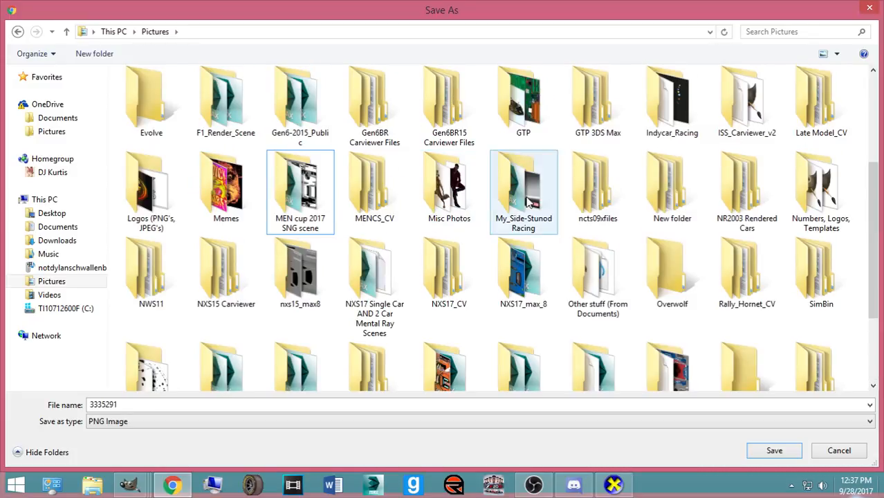
double_click(152, 182)
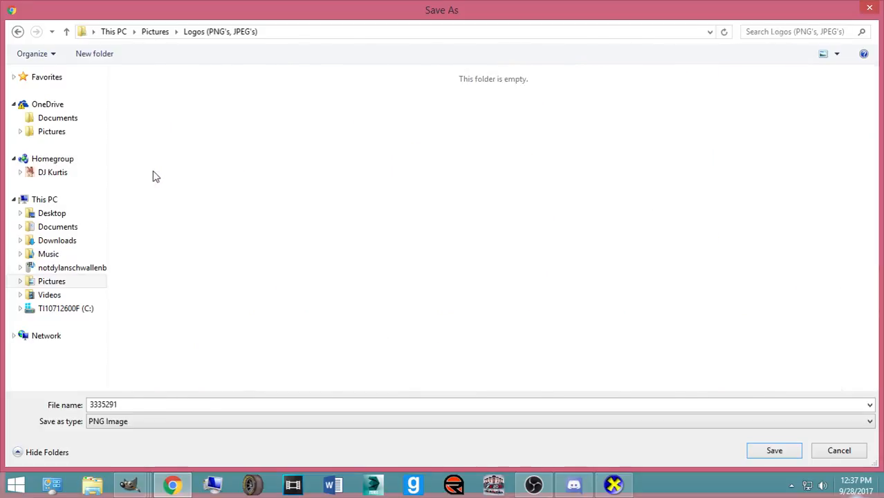
type("Red ")
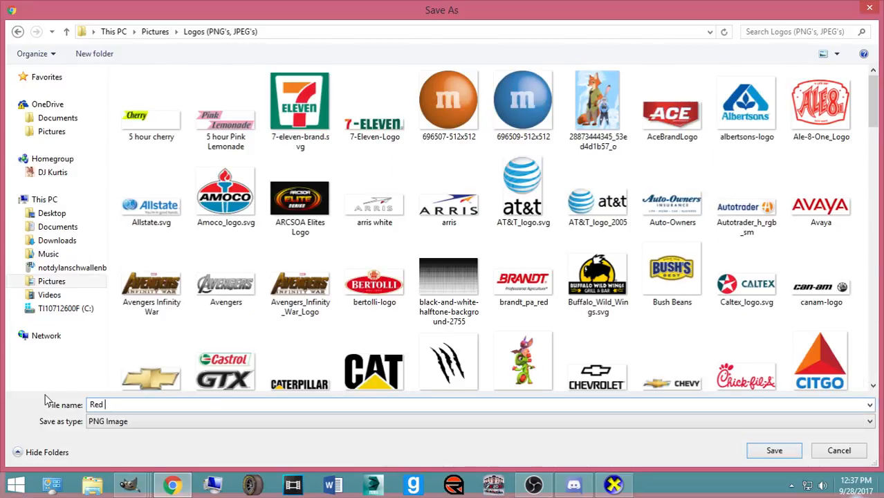
type("Kap")
key("Return")
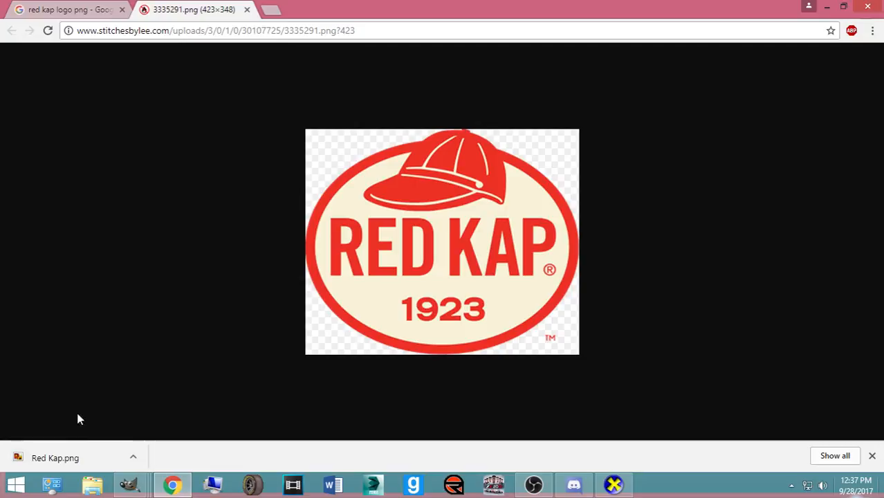
left_click(134, 456)
left_click(162, 414)
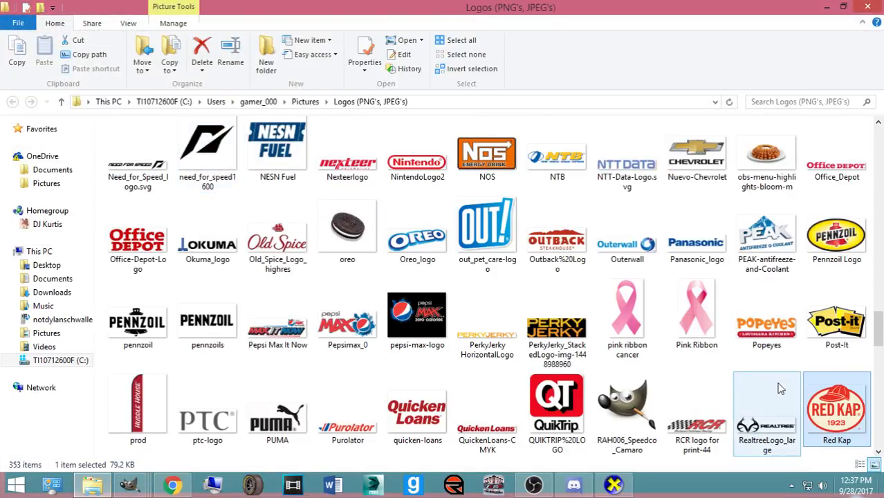
- Open Red Kap.png in GIMP and close the logo's browser tab
right_click(849, 413)
left_click(737, 86)
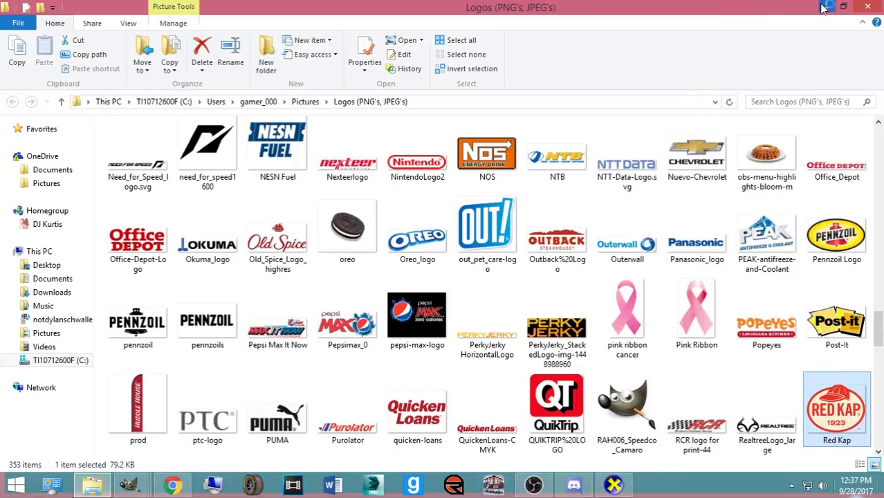
left_click(824, 7)
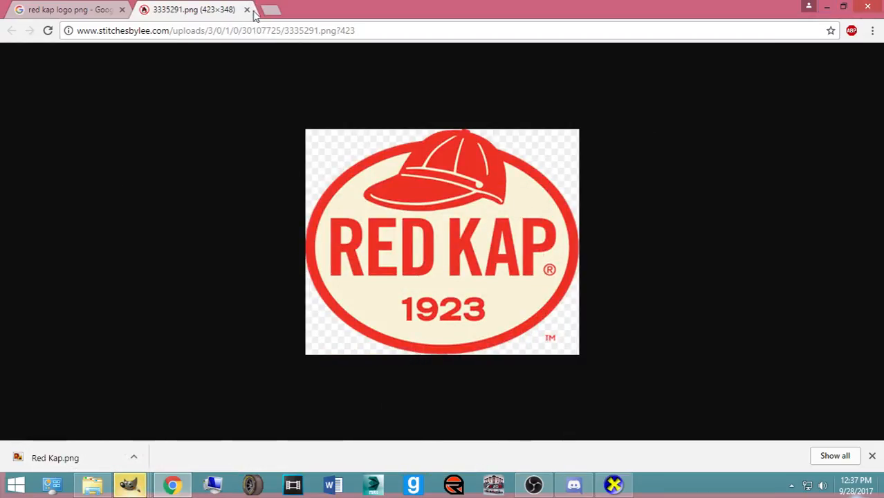
left_click(247, 9)
- Check the car's paint in CarView from top-rear and side views
left_click(569, 488)
left_click(573, 484)
left_click(612, 485)
left_click_drag(449, 327, 349, 301)
left_click(139, 482)
- Copy the whole Red Kap logo from its GIMP image window
left_click(757, 396)
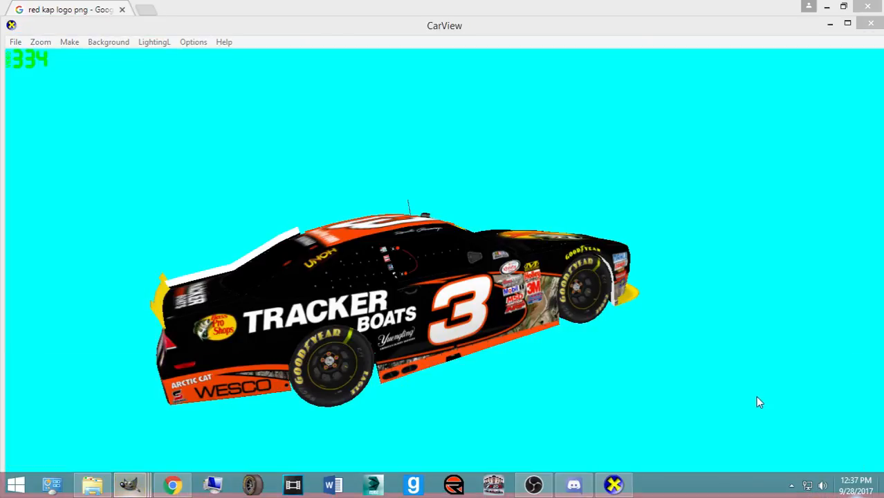
left_click(129, 484)
left_click(761, 415)
key("ctrl+c")
- Paste the Red Kap logo into the car paint scheme and scale it down
left_click(129, 484)
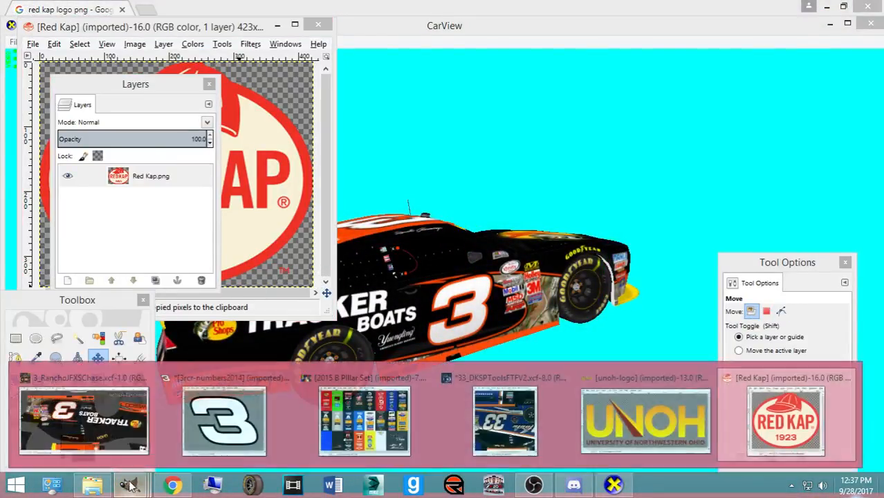
left_click(88, 427)
scroll(498, 321, "up", 2)
key("ctrl+v")
key("shift+t")
left_click_drag(523, 168, 583, 224)
left_click_drag(717, 122, 635, 193)
scroll(558, 218, "down", 4)
left_click_drag(569, 246, 644, 157)
left_click(152, 428)
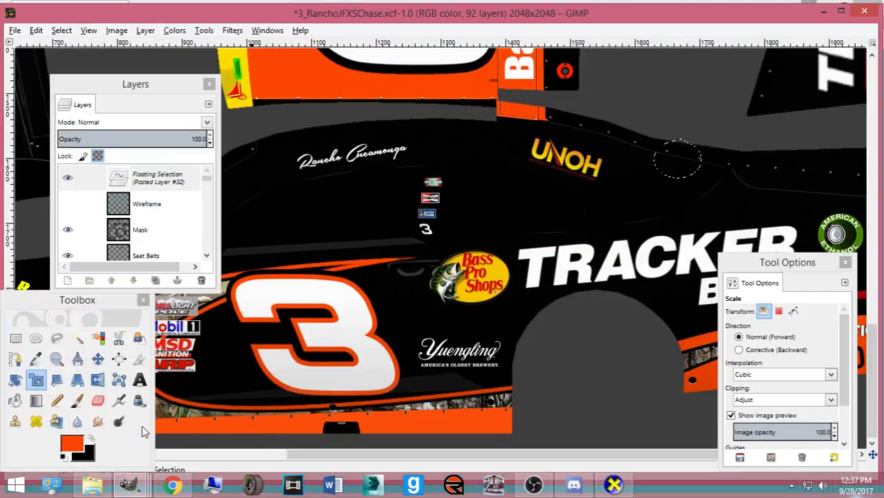
- Lower the logo layer, hide Base Paint and resize the logo to 63×51
left_click_drag(139, 177, 156, 201)
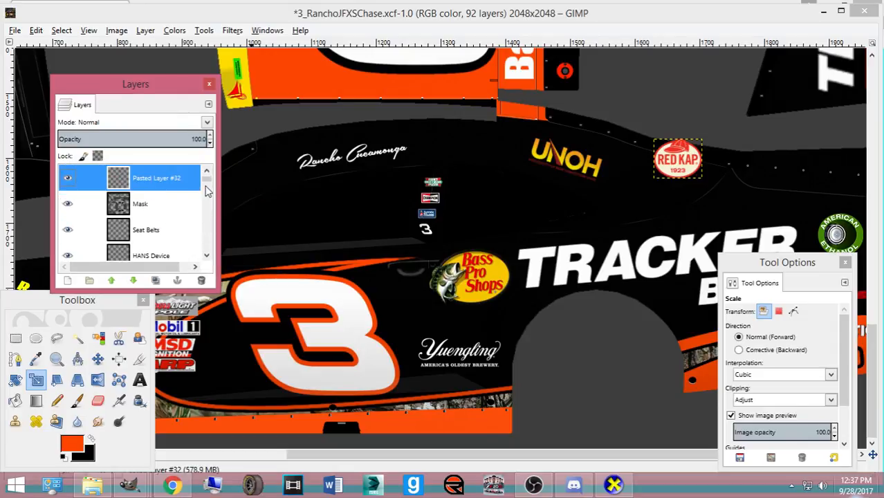
scroll(208, 191, "down", 15)
left_click(67, 247)
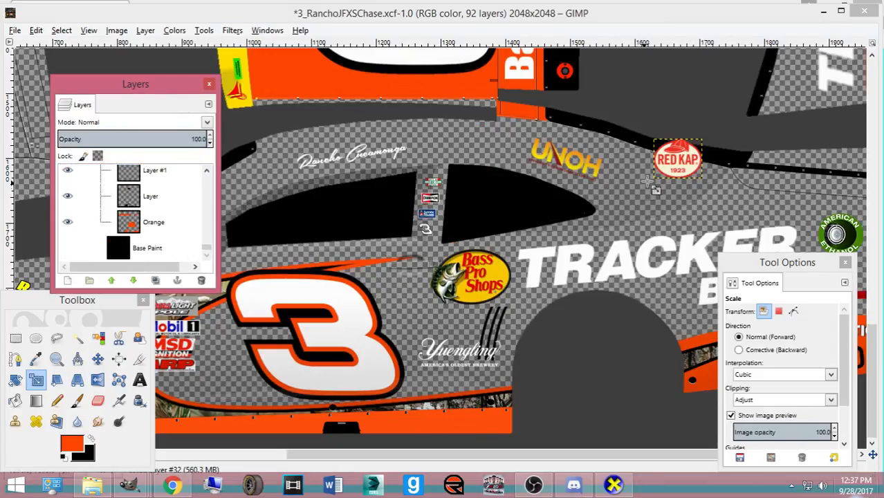
left_click(688, 170)
left_click_drag(695, 156, 652, 189)
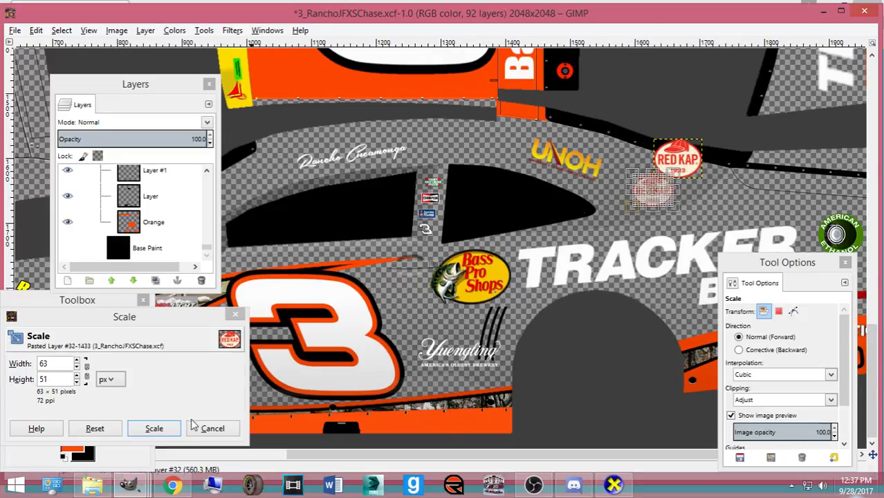
left_click(166, 428)
- Zoom in and move the Red Kap logo beside the UNOH decal
left_click(97, 359)
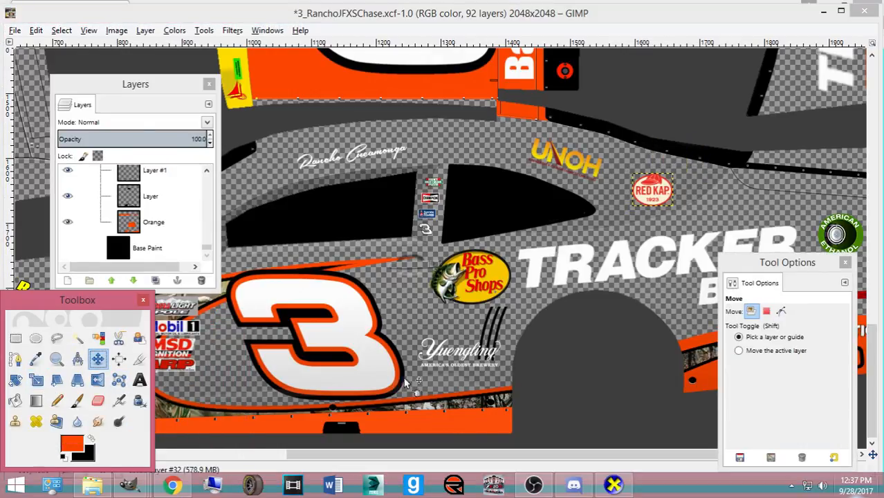
key("plus")
key("plus")
scroll(614, 328, "up", 4)
left_click(459, 457)
left_click_drag(459, 460, 547, 456)
left_click_drag(740, 270, 156, 254)
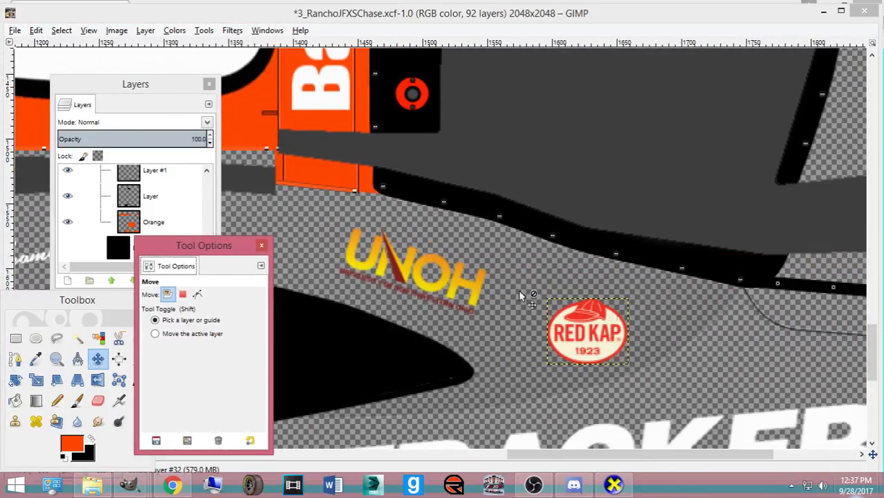
left_click_drag(578, 337, 574, 346)
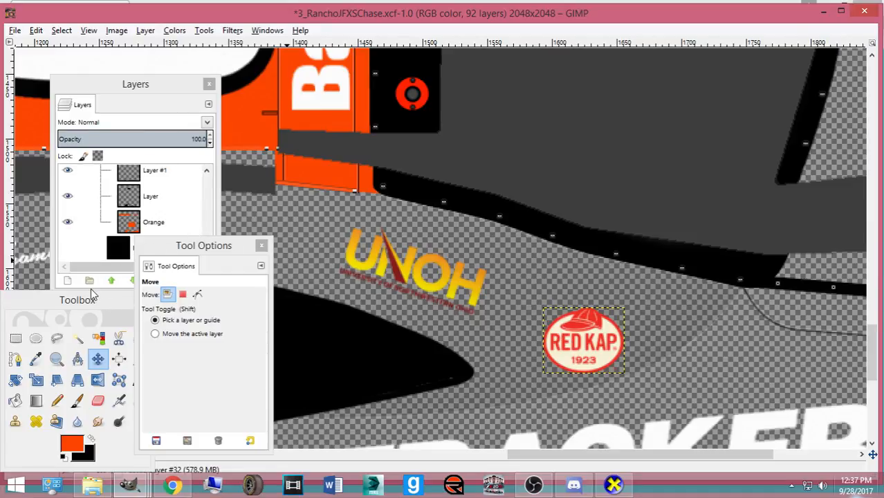
- Enlarge the Red Kap logo to 72×59 and nudge it into place
key("shift+t")
left_click(609, 336)
left_click_drag(631, 374, 642, 384)
left_click(155, 421)
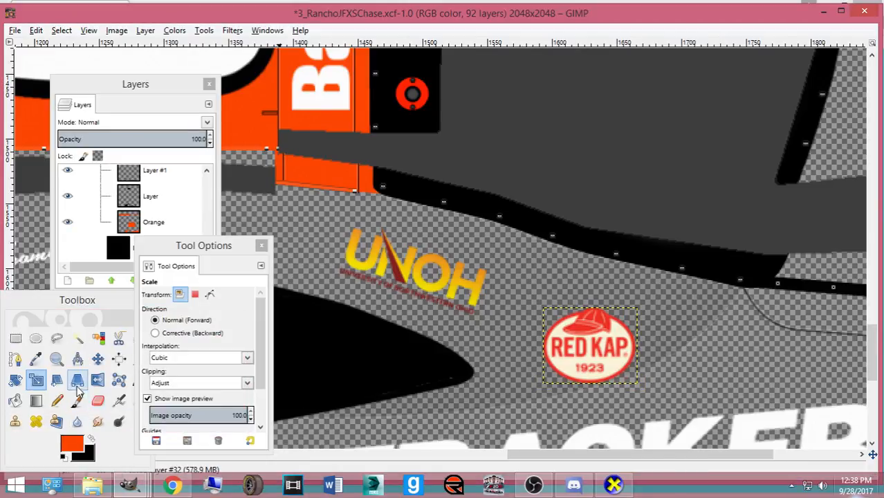
key("m")
left_click_drag(585, 358, 582, 356)
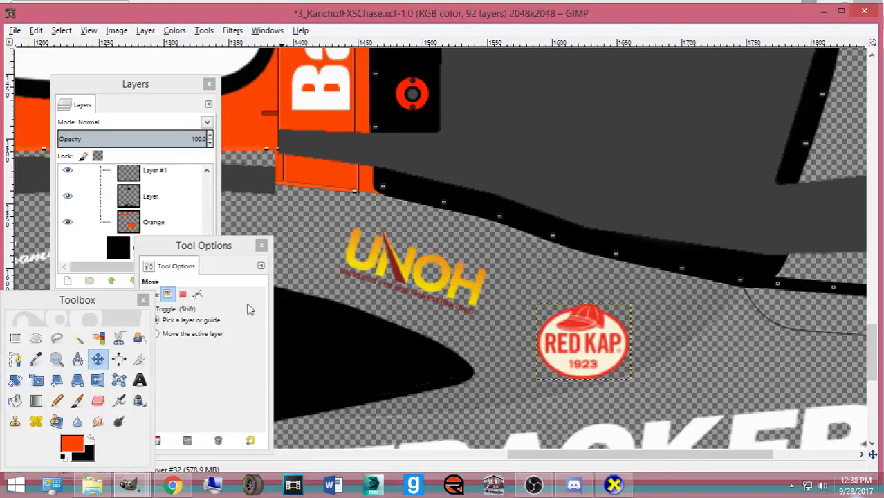
- Move Pasted Layer #32 lower in the layer stack, then return to Chrome's image results
left_click(164, 196)
left_click_drag(206, 252, 212, 161)
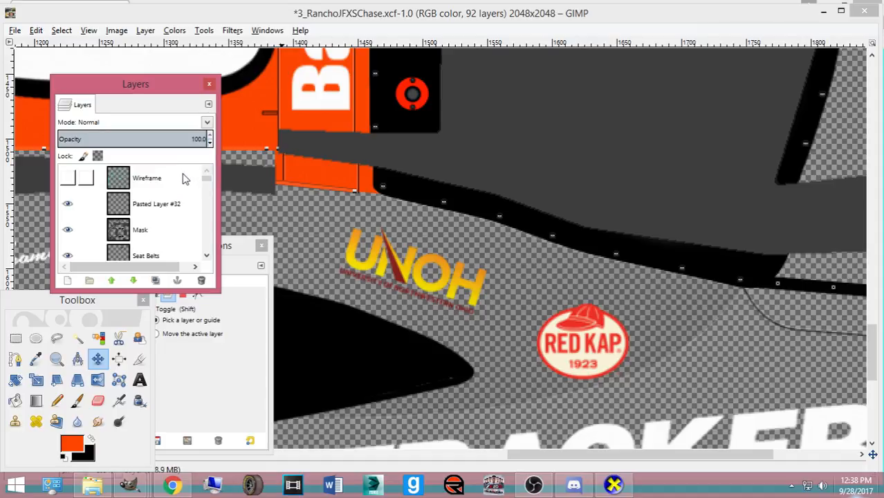
left_click(172, 204)
mouse_move(169, 255)
left_mouse_down()
mouse_move(166, 266)
mouse_move(174, 157)
mouse_move(183, 240)
mouse_move(181, 207)
left_mouse_up()
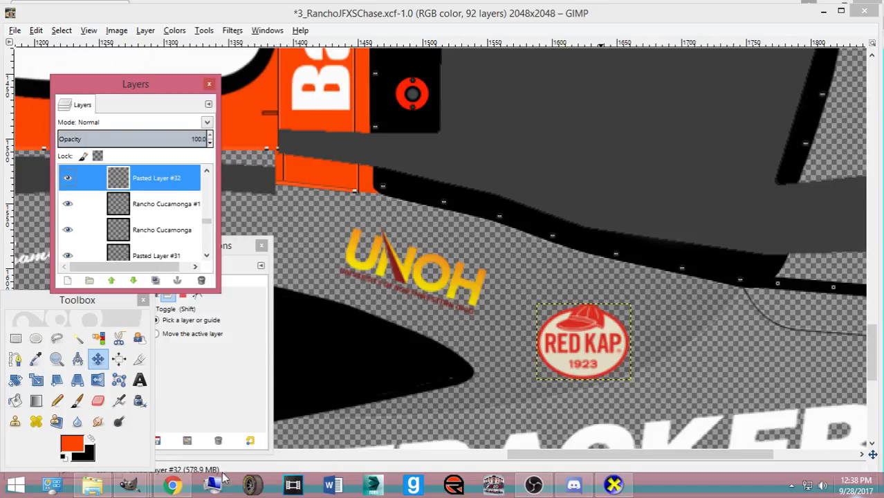
left_click(173, 484)
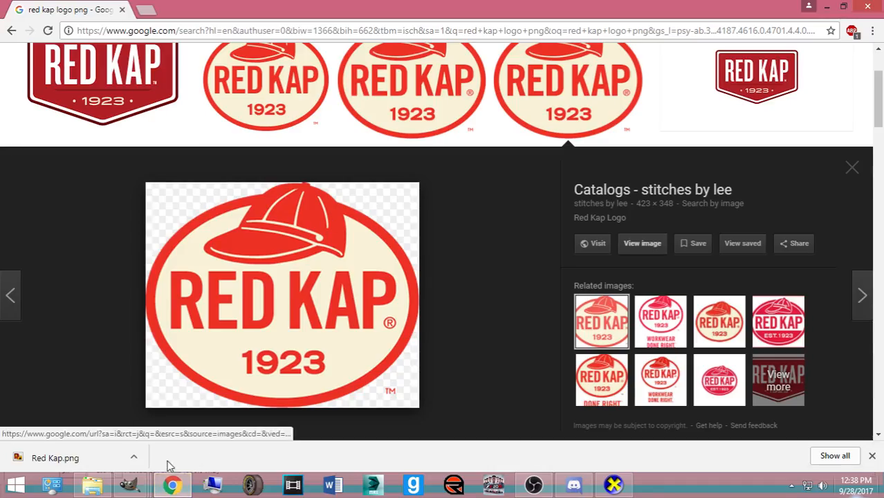
- Duplicate the Red Kap logo layer and rotate the copy 180 degrees
mouse_move(129, 484)
left_click(83, 414)
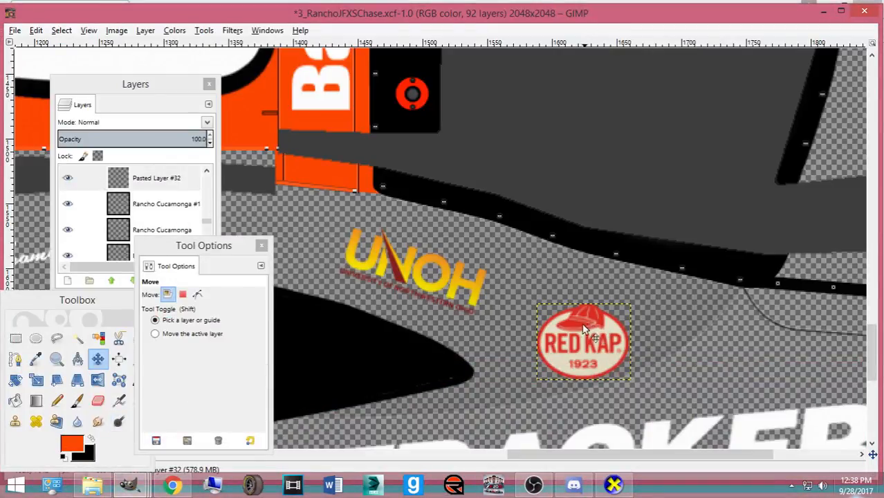
key("ctrl+shift+d")
key("shift+r")
left_click(558, 328)
type("1")
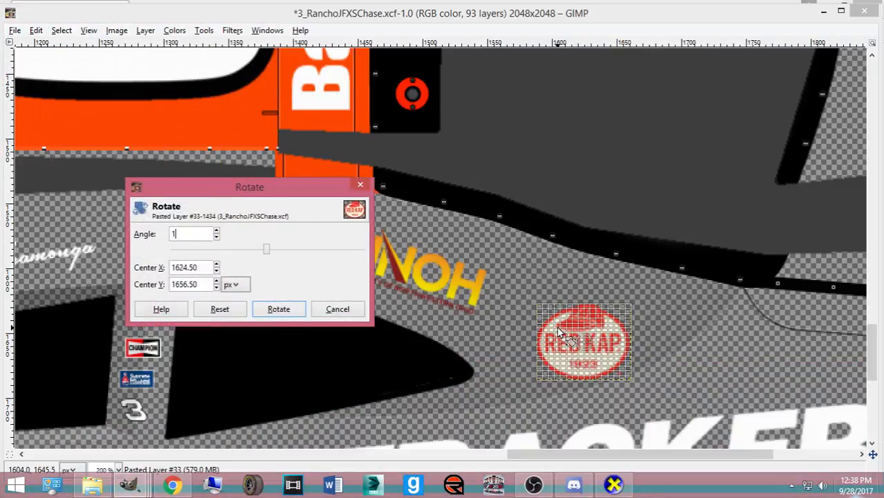
type("80")
key("Tab")
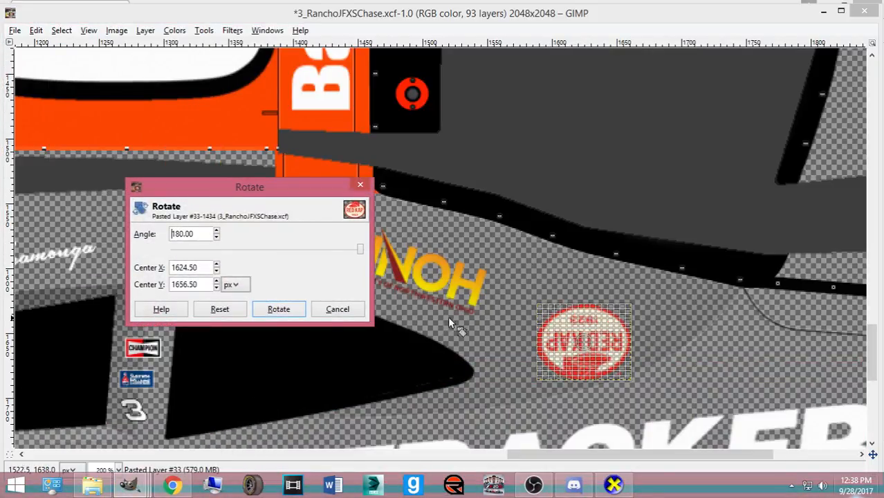
left_click(279, 309)
- Nudge the upside-down Red Kap logo down just below the UNOH decal
left_click(98, 358)
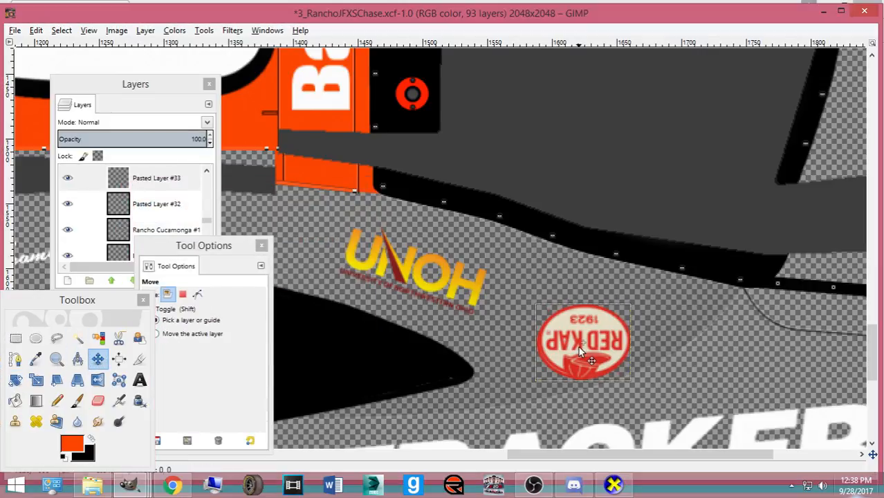
scroll(580, 352, "up", 15)
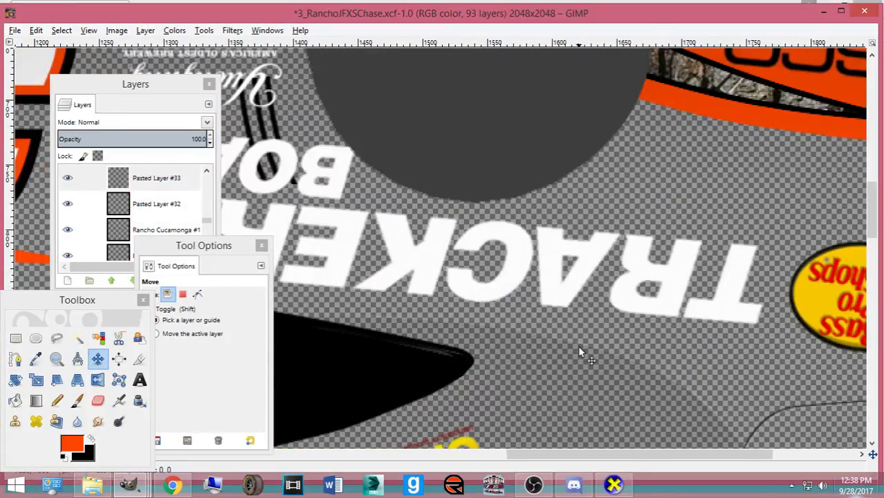
left_click_drag(578, 346, 579, 349)
scroll(522, 298, "down", 2)
key("Down")
key("Down")
key("Down")
key("Down")
key("Down")
key("Down")
key("Down")
key("Down")
key("Down")
key("Down")
key("Down")
key("Down")
key("Down")
key("Down")
key("Down")
key("Down")
key("Down")
key("Down")
key("Down")
key("Down")
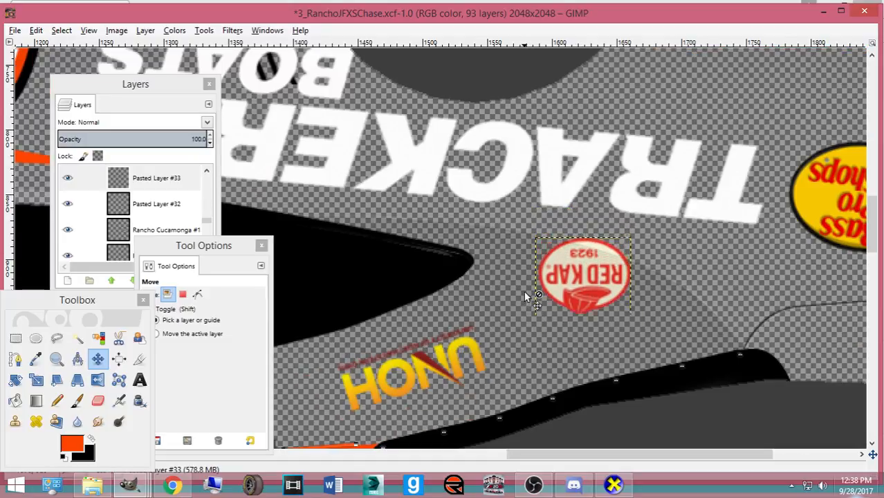
key("Down")
key("Down")
key("Down")
key("Down")
key("Down")
key("Down")
key("Down")
key("Down")
key("Down")
key("Down")
key("Down")
key("Down")
key("Down")
key("Down")
key("Down")
key("Down")
key("Down")
key("Down")
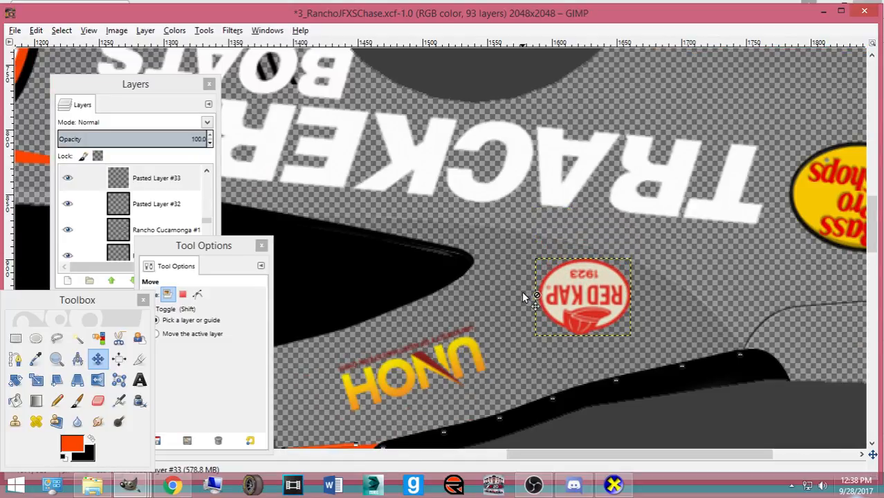
scroll(523, 293, "down", 20)
scroll(517, 292, "up", 2)
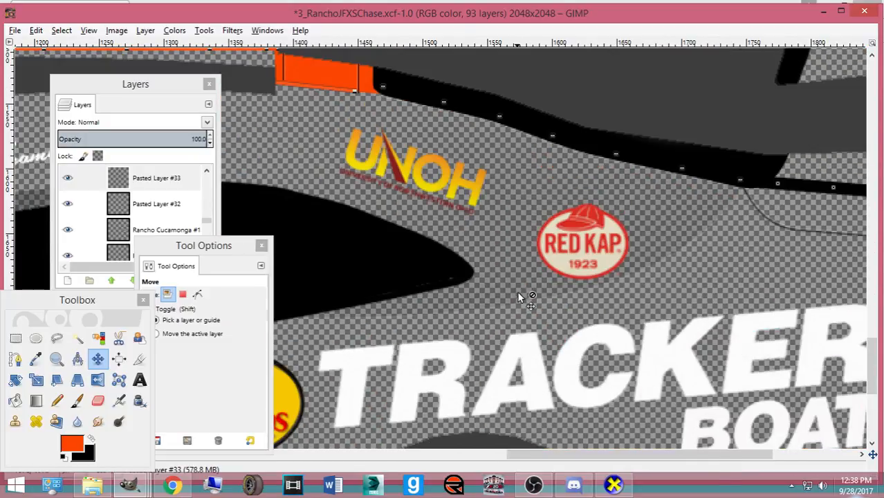
- Make the black Base Paint layer visible again
left_click(134, 205)
mouse_move(208, 222)
left_mouse_down()
mouse_move(208, 177)
mouse_move(206, 277)
left_mouse_up()
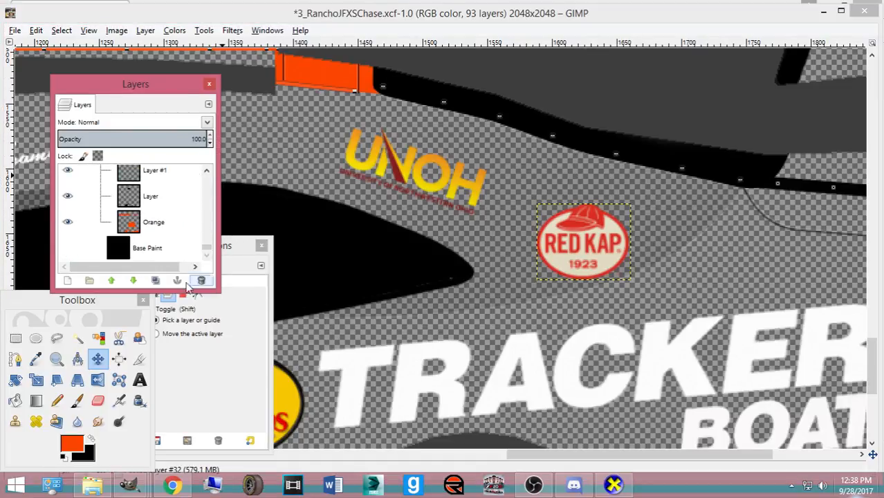
left_click(67, 247)
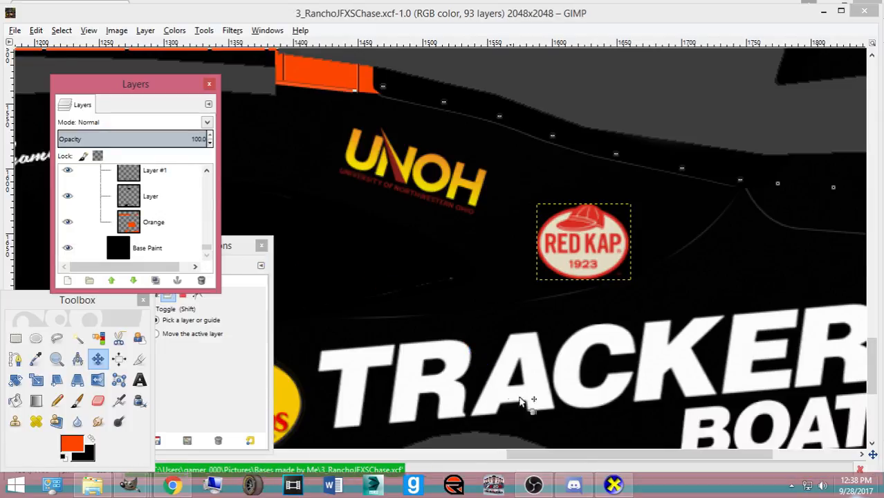
- Rotate the #3 Camaro in CarView through both side profiles and the front to check the B-pillar decals
left_click(603, 486)
left_click_drag(501, 405, 328, 385)
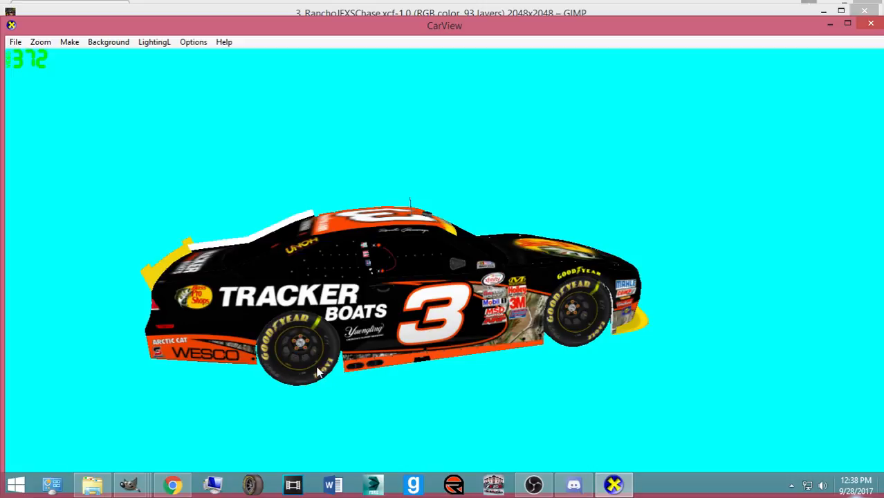
left_click_drag(429, 325, 330, 344)
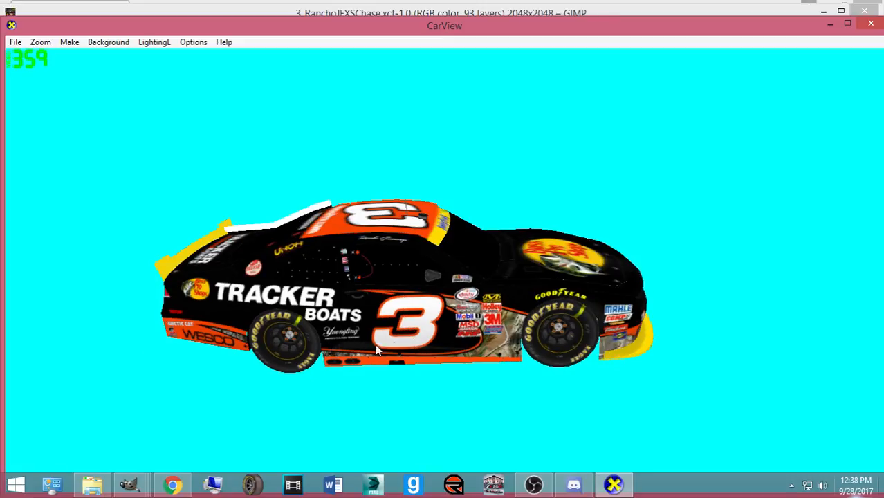
left_click_drag(437, 341, 110, 318)
left_click_drag(511, 331, 488, 331)
left_click_drag(431, 336, 114, 455)
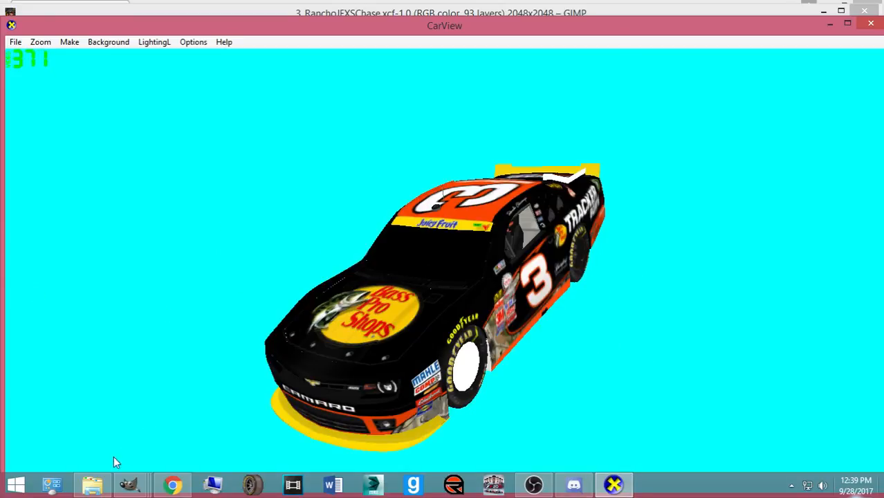
- Save the paint file, select the Orange layer and make the Mask layer visible
mouse_move(128, 484)
left_click(83, 418)
key("ctrl+s")
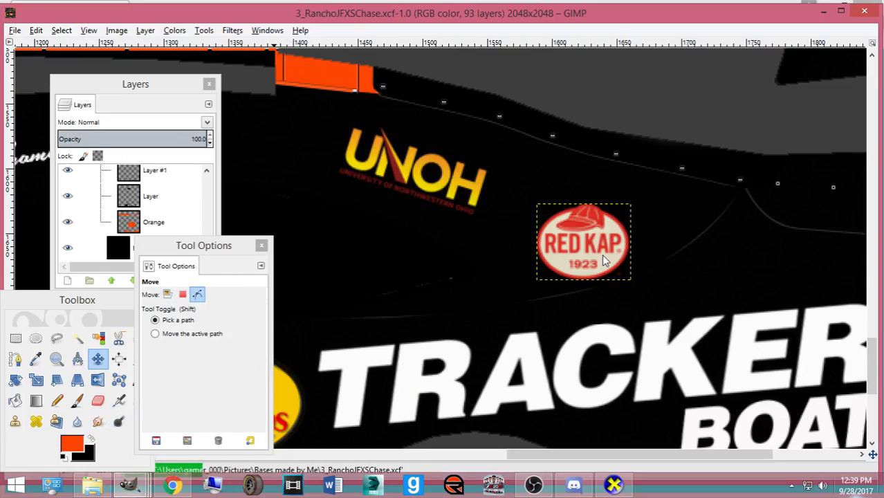
left_click(154, 219)
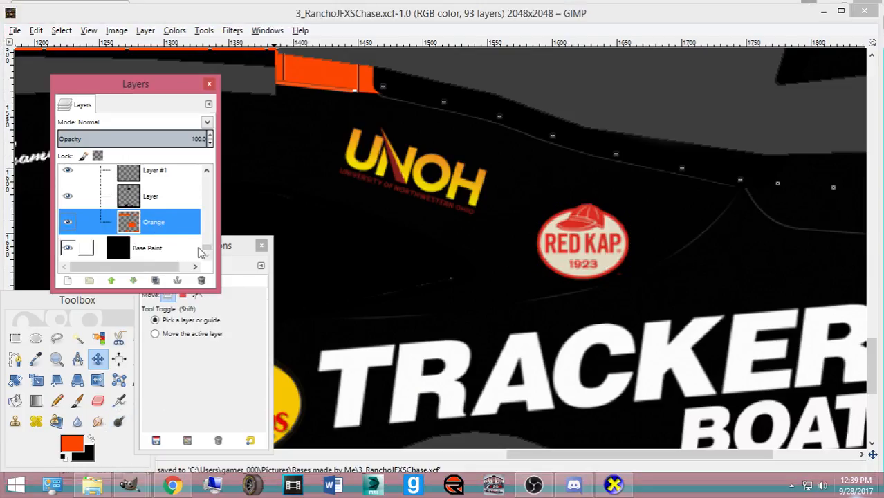
left_click_drag(206, 248, 233, 6)
left_click(67, 204)
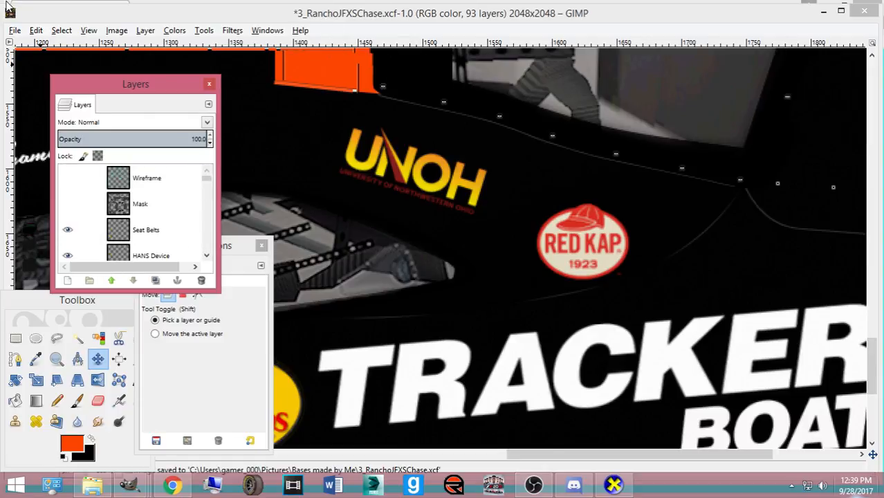
- Export as 3_RanchoJFXSChase.tga with RLE compression into exports_imports, then hide Mask again
left_click(16, 33)
left_click(85, 206)
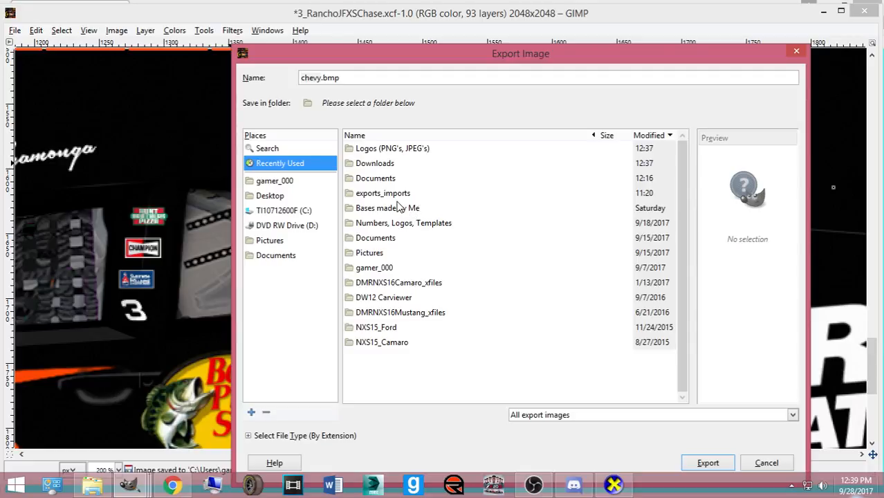
left_click(398, 207)
double_click(391, 193)
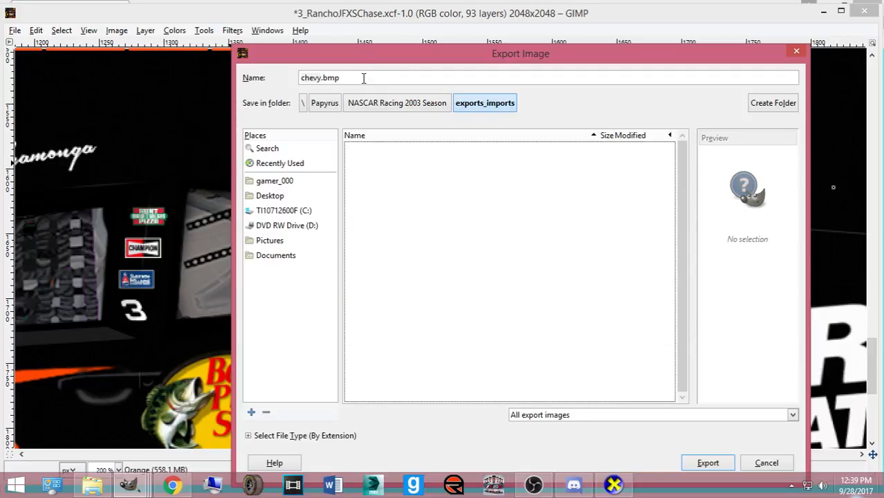
left_click(363, 78)
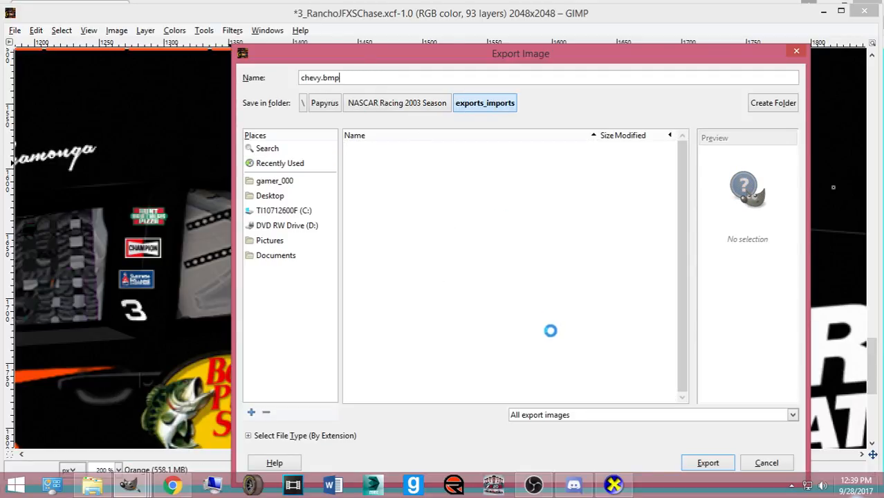
triple_click(353, 77)
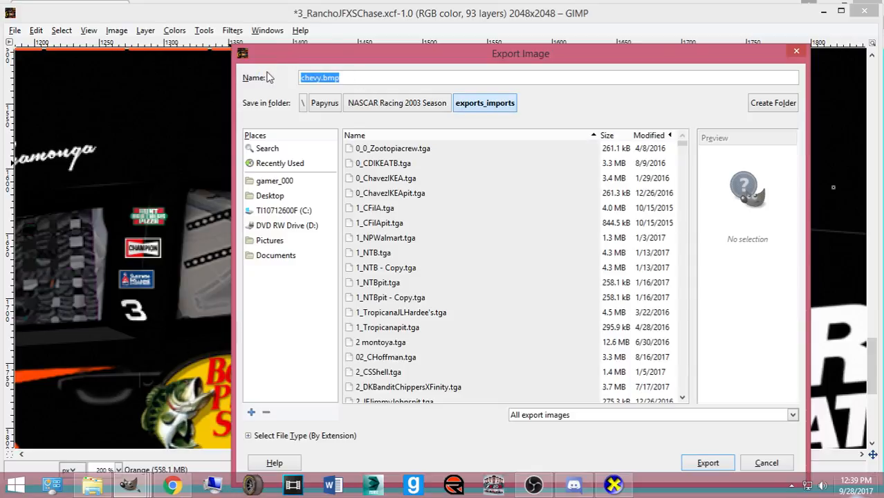
type("3_RanchoJFXSChase.tga")
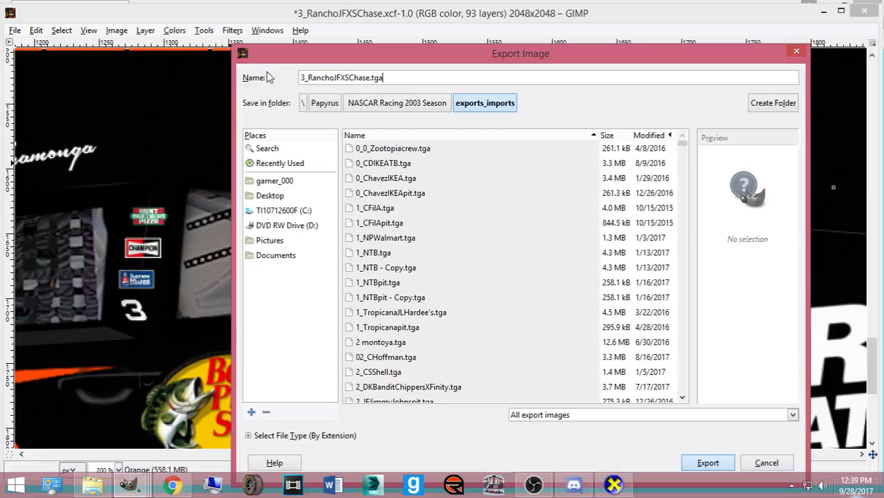
key("Return")
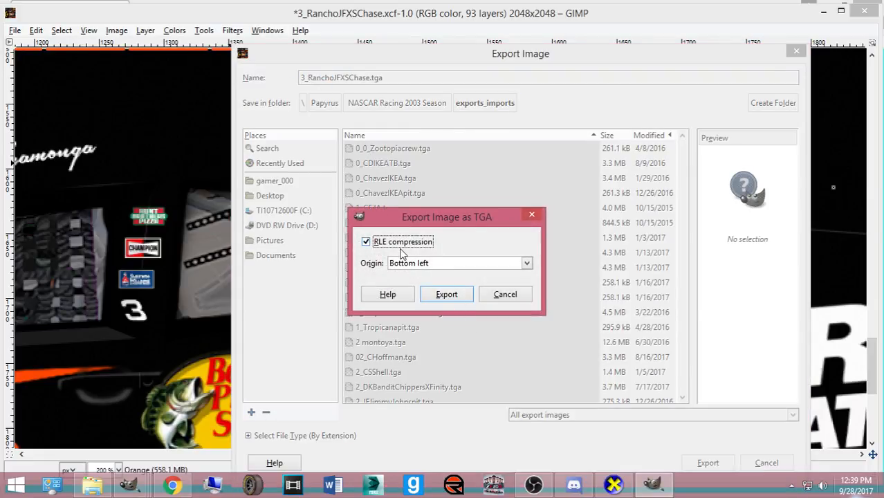
left_click(446, 294)
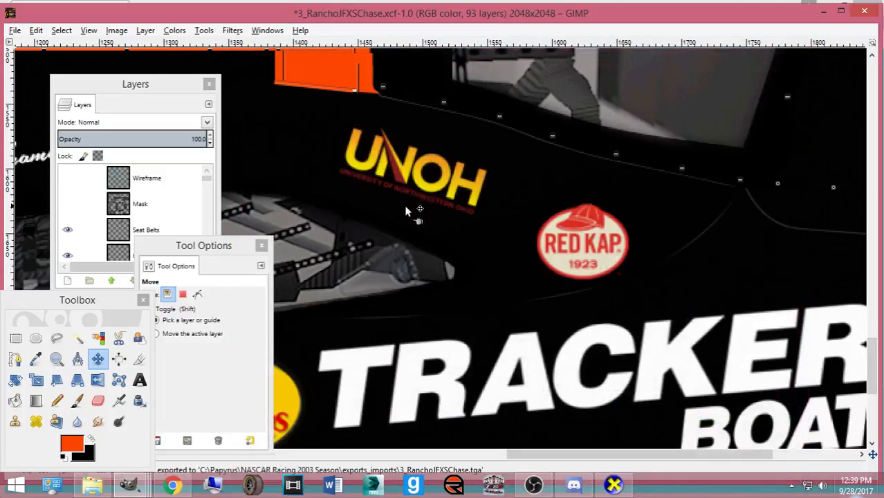
left_click(67, 203)
- Save the paint file, then close all GIMP windows, discarding changes to the other images
key("ctrl+s")
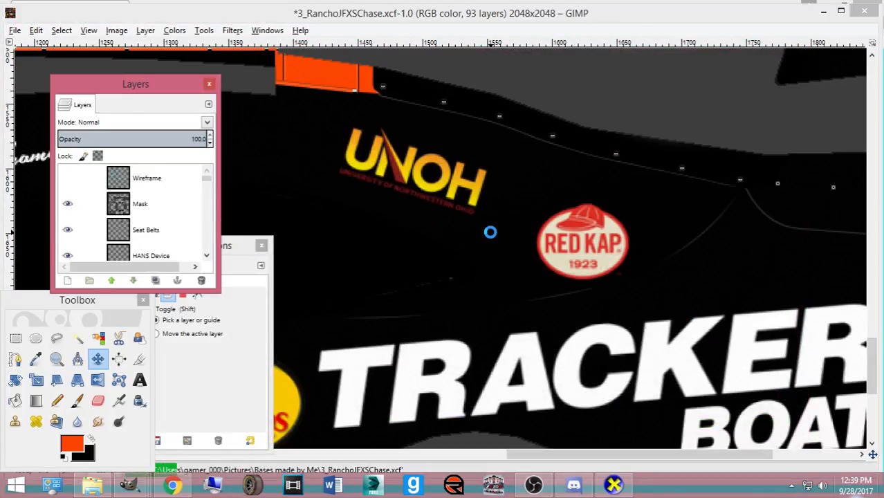
left_click(865, 13)
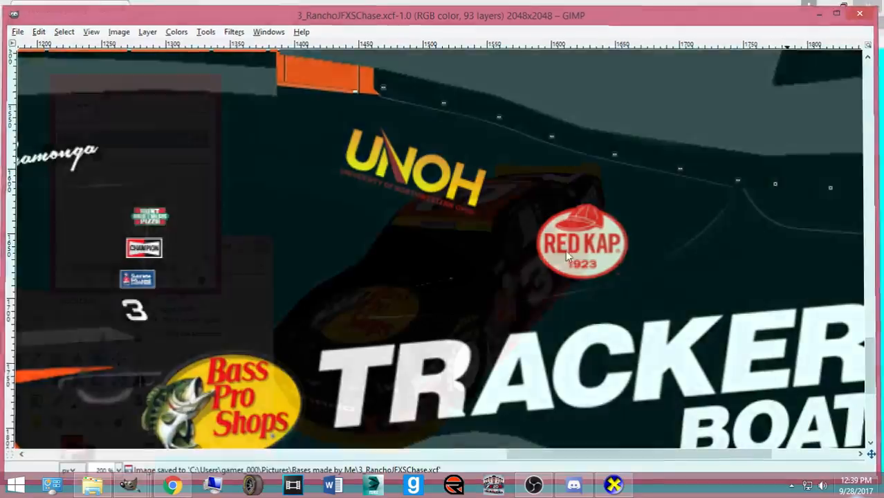
right_click(125, 487)
left_click(116, 448)
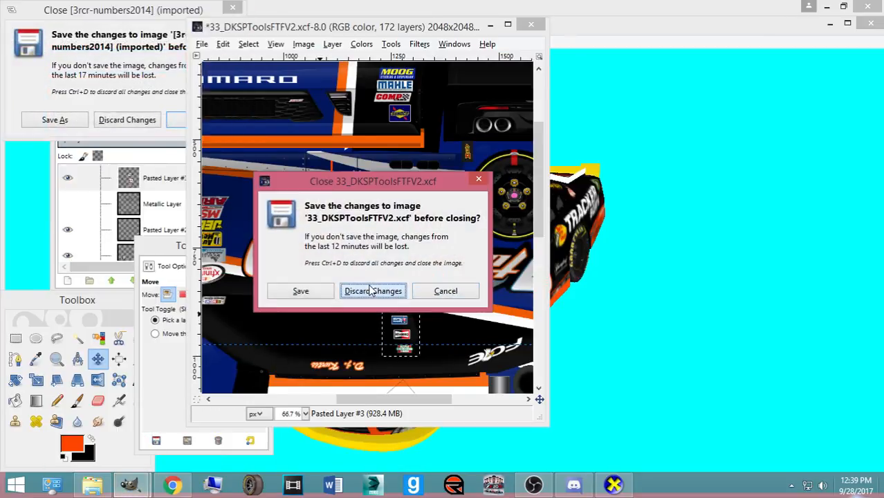
left_click(372, 290)
left_click(111, 121)
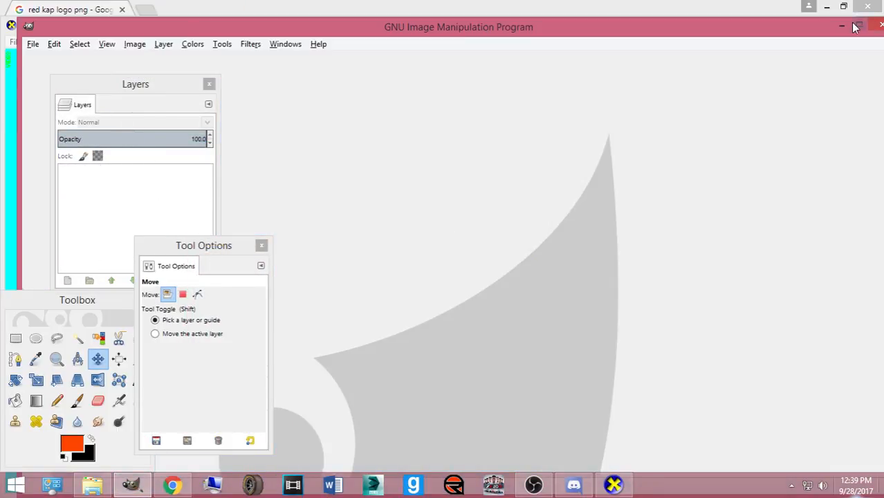
left_click(856, 26)
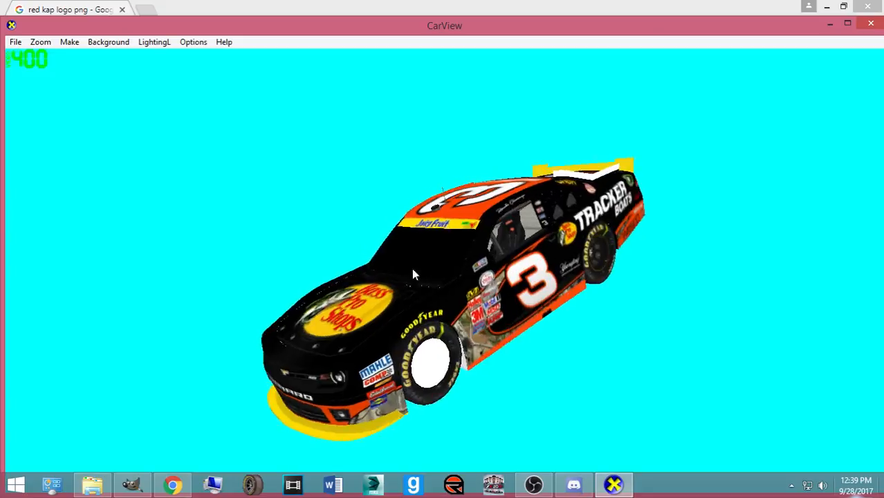
- Minimise CarView and Chrome to leave the desktop showing
left_click(845, 24)
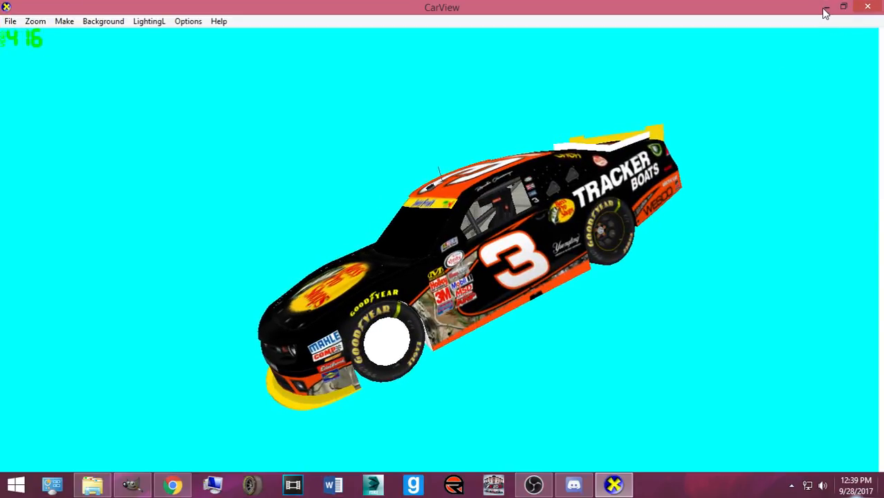
left_click(827, 8)
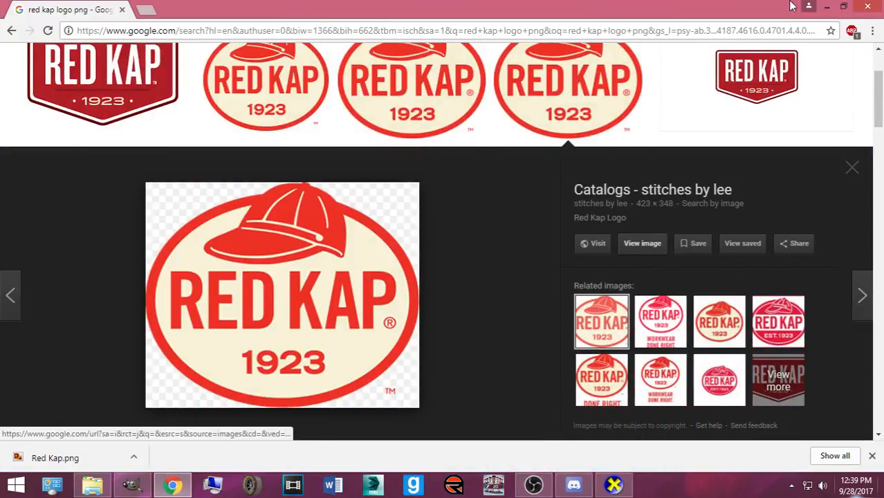
left_click(842, 6)
left_click(484, 35)
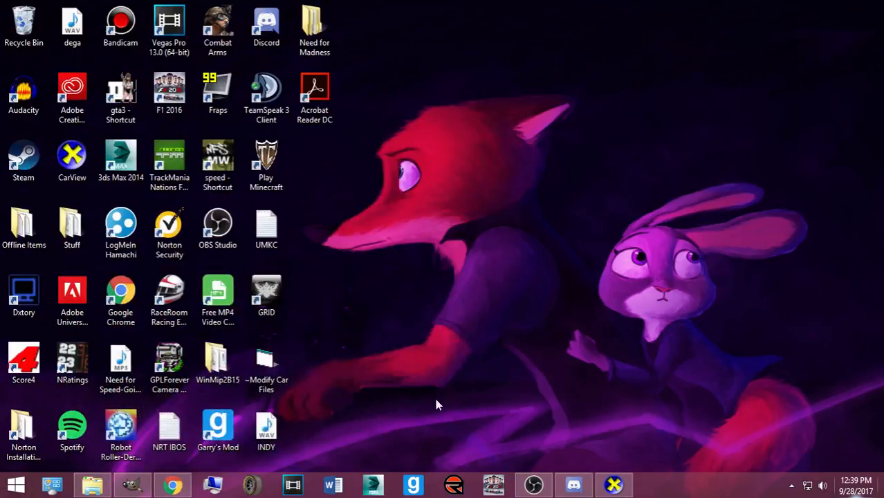
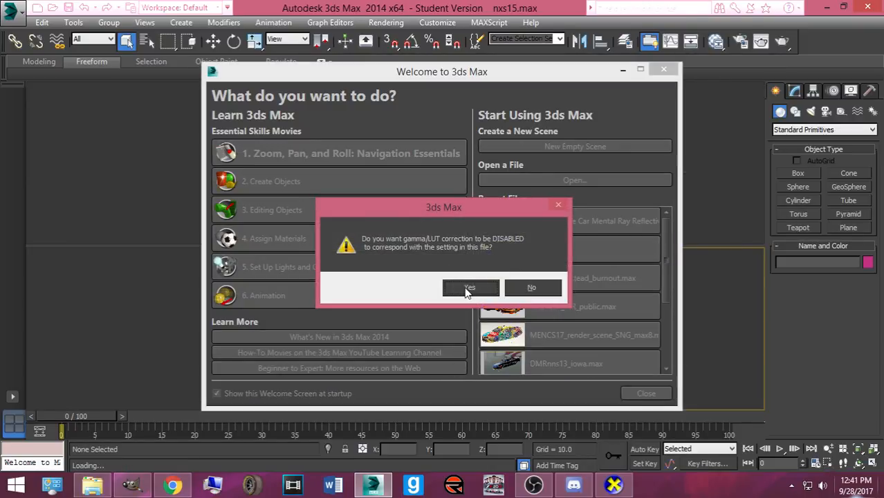
- Accept the gamma and units prompts, open exports_imports in the file browser, and continue past the missing texture
left_click(467, 291)
left_click(443, 298)
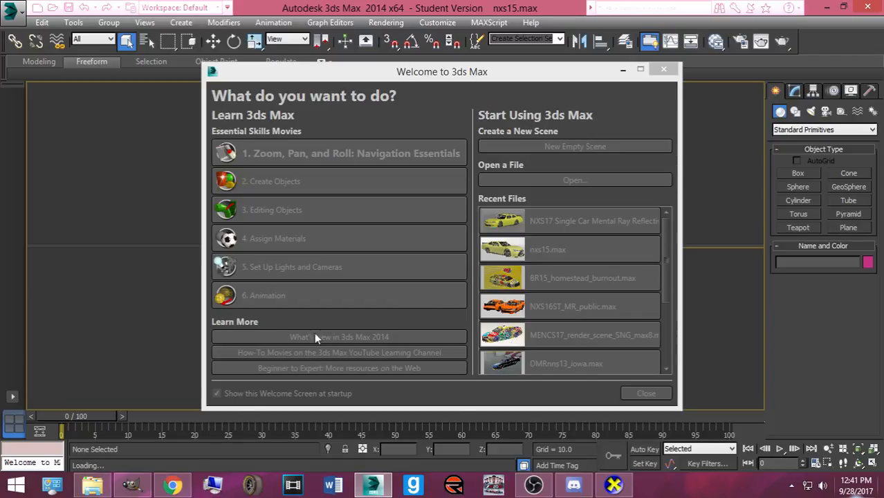
left_click(100, 490)
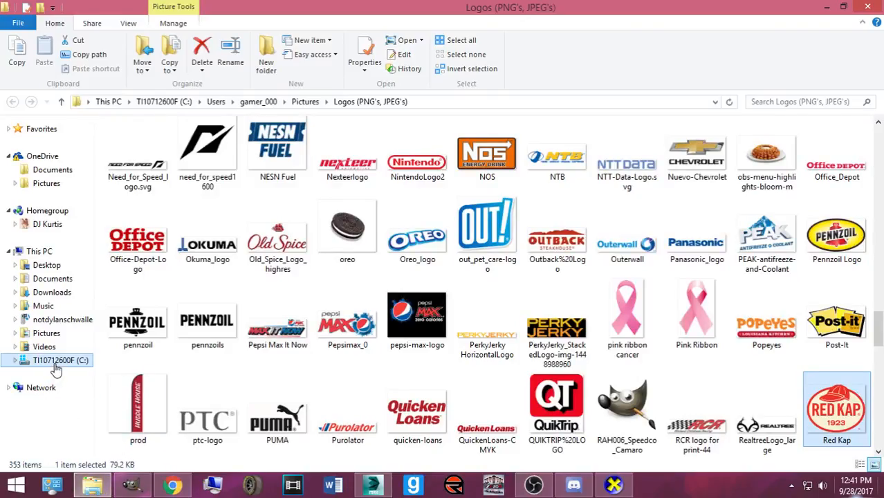
left_click(57, 362)
double_click(135, 211)
double_click(148, 143)
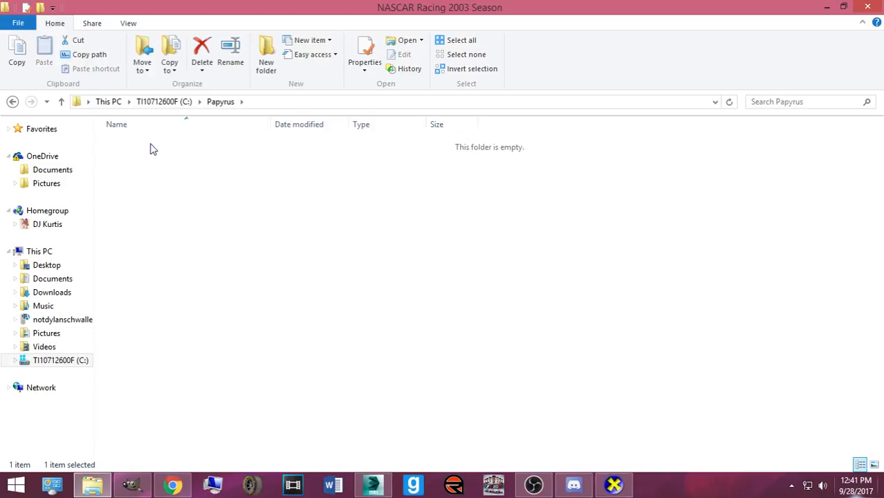
double_click(148, 170)
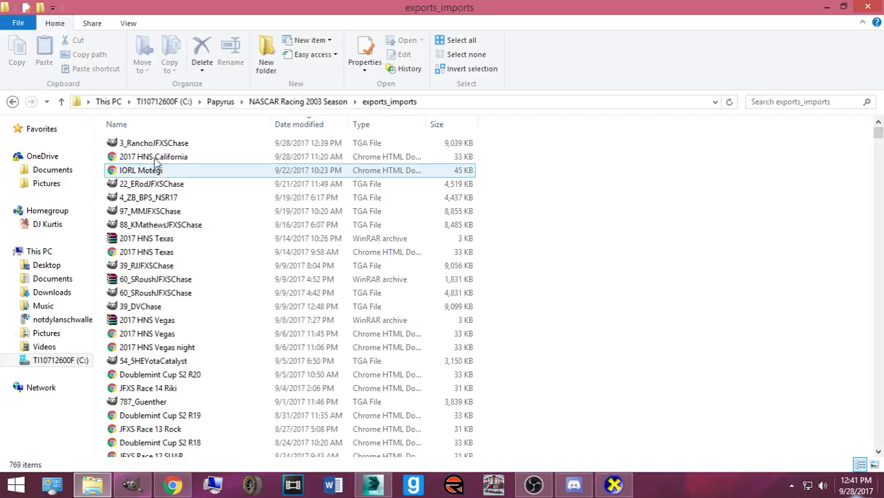
left_click(842, 7)
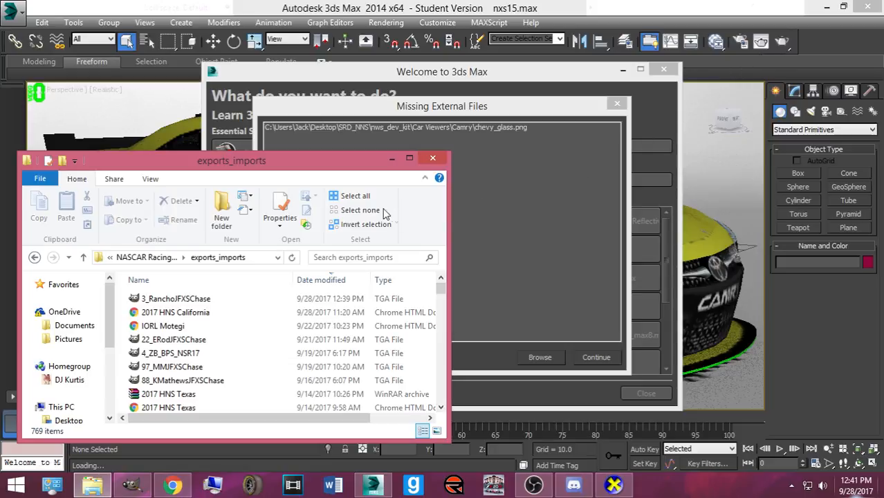
left_click(577, 352)
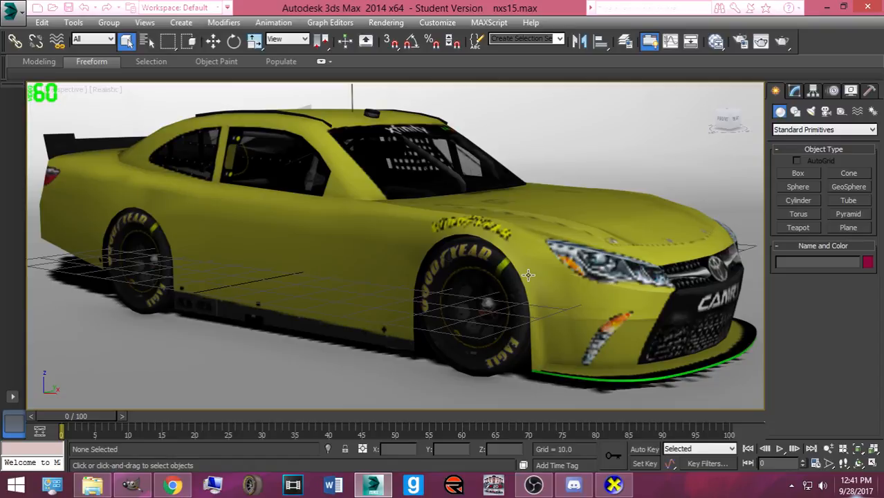
- Hide the yellow Camry and unhide the nxs15_camaro model by name
left_click(528, 275)
right_click(528, 273)
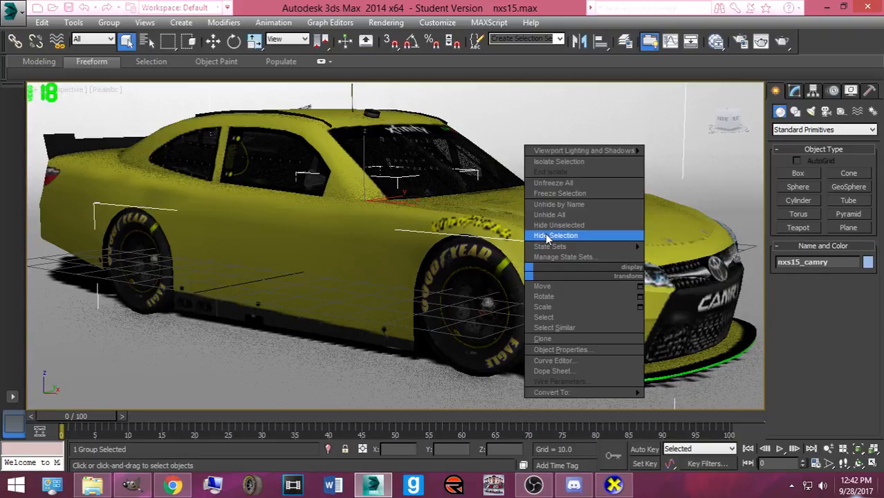
left_click(546, 236)
right_click(531, 234)
left_click(535, 162)
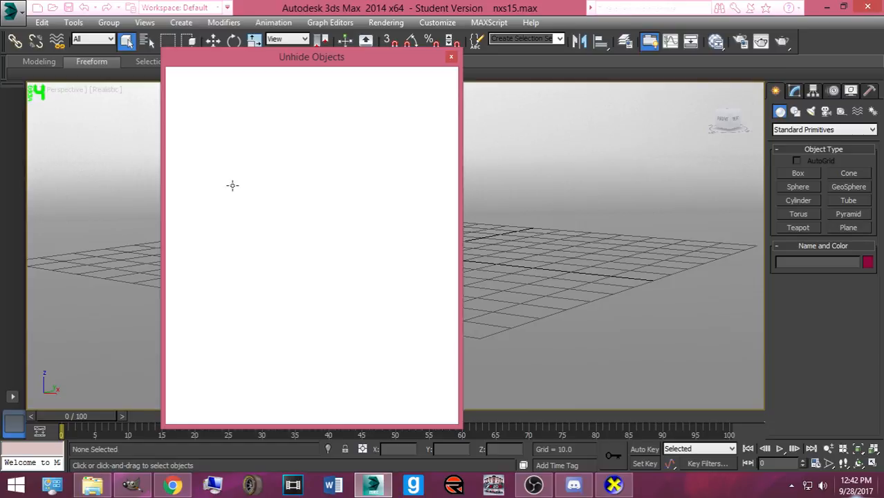
left_click(215, 174)
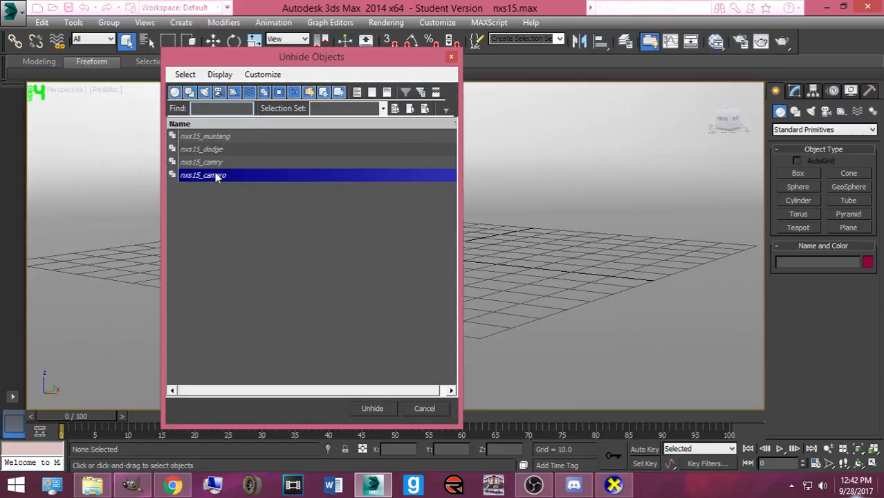
double_click(215, 175)
- Apply the 3_RanchoJFXSChase paint file to the Camaro and start a production render
left_click(92, 484)
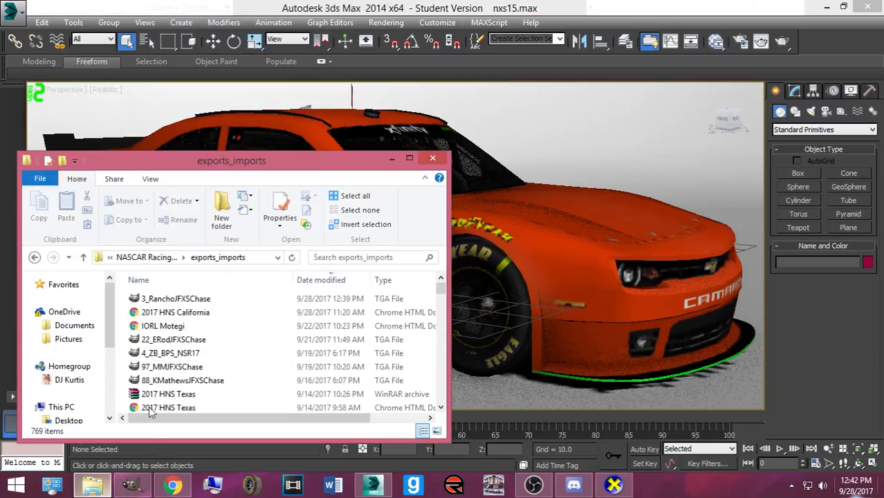
left_click_drag(205, 169, 689, 148)
left_click(618, 278)
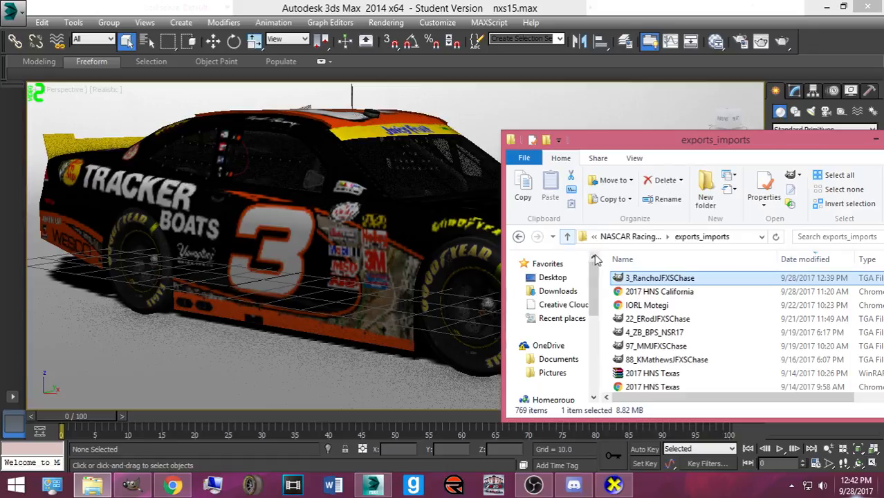
left_click(874, 140)
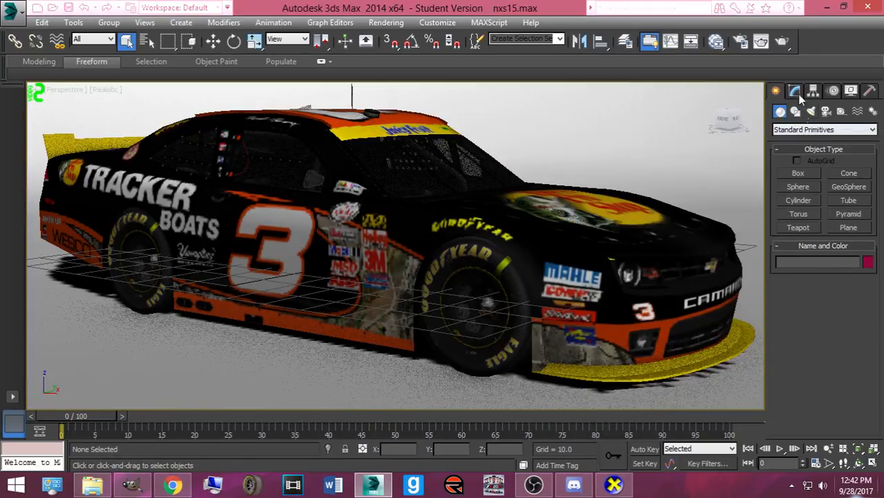
left_click(780, 43)
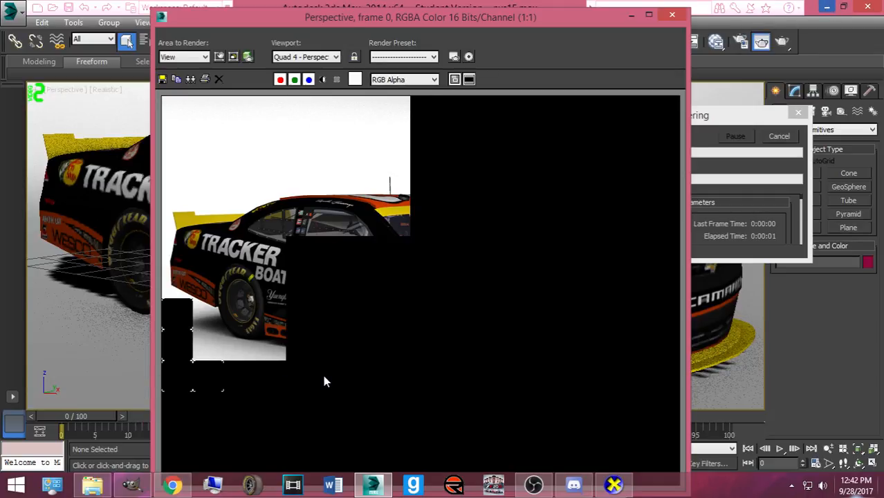
- Launch NRatings by searching 'nrating' in Windows search while the Camaro renders
key("super+s")
type("nrating")
key("Return")
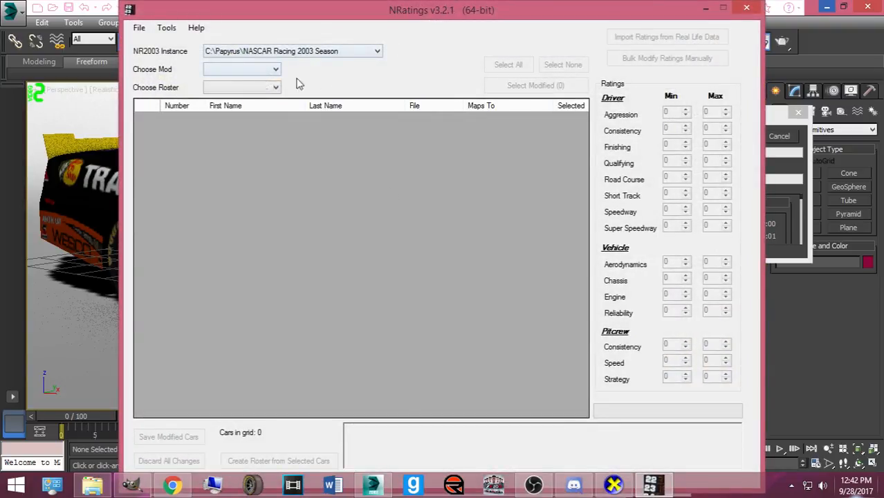
- Load the NXS17 mod and briefly open the Bulk Modify Ratings Manually editor
left_click(205, 72)
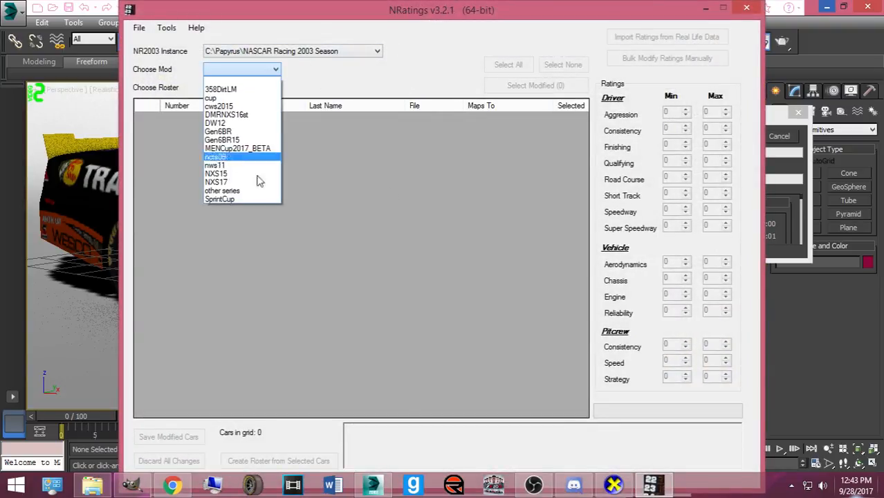
left_click(217, 175)
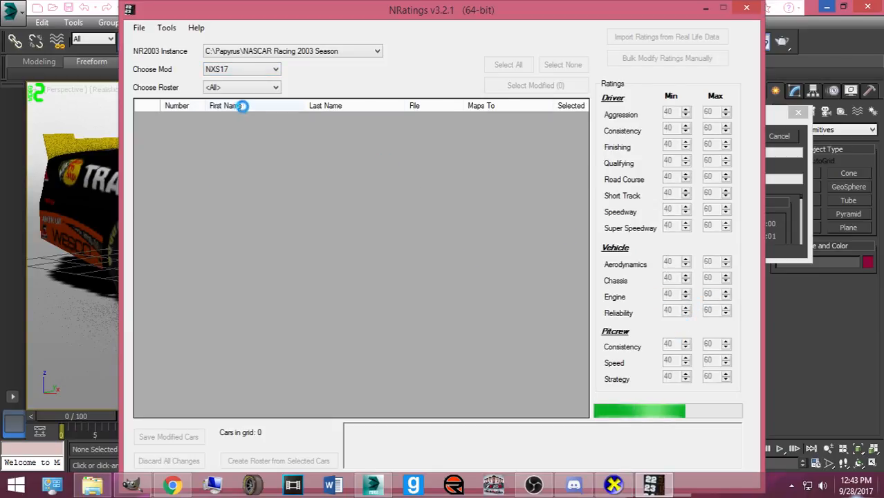
left_click(625, 59)
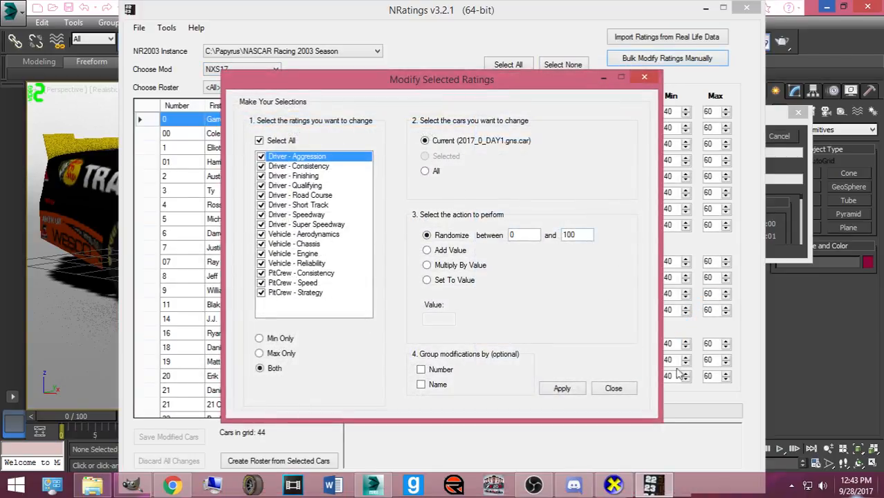
left_click(621, 388)
- Select the row 9 car, reopen the bulk editor, untick grouping by name, and close without applying
left_click_drag(298, 139, 309, 296)
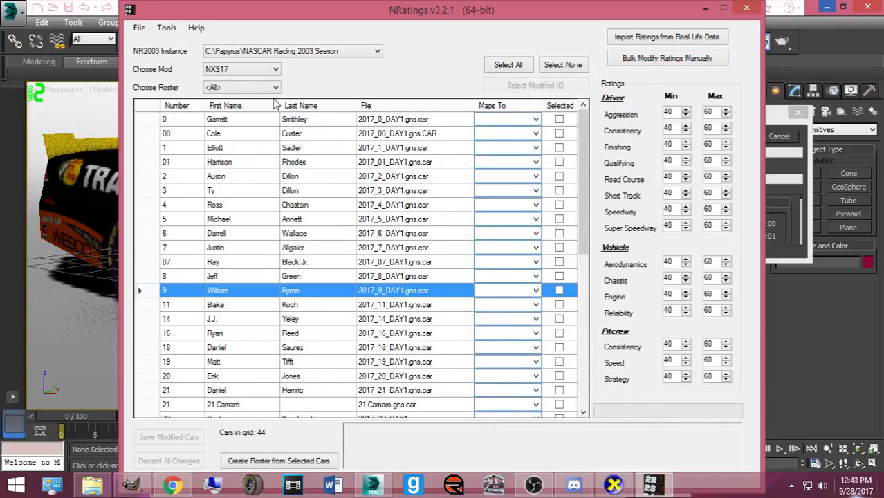
left_click(622, 61)
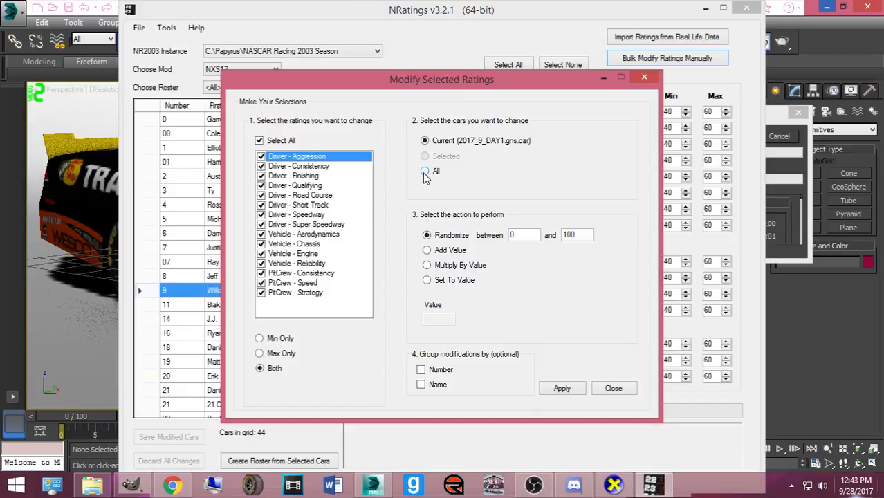
left_click(428, 386)
left_click(612, 388)
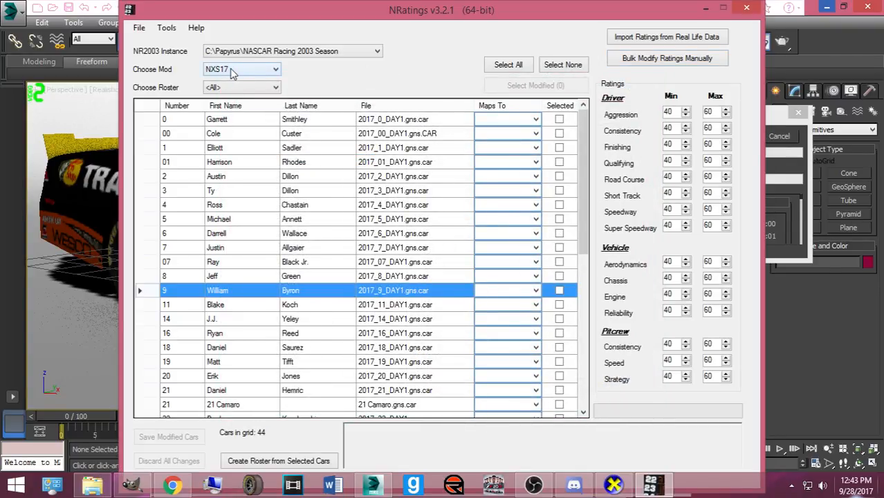
- Load the 2017 Daytona.lst roster and select the cars in rows 2 and 6
left_click(235, 90)
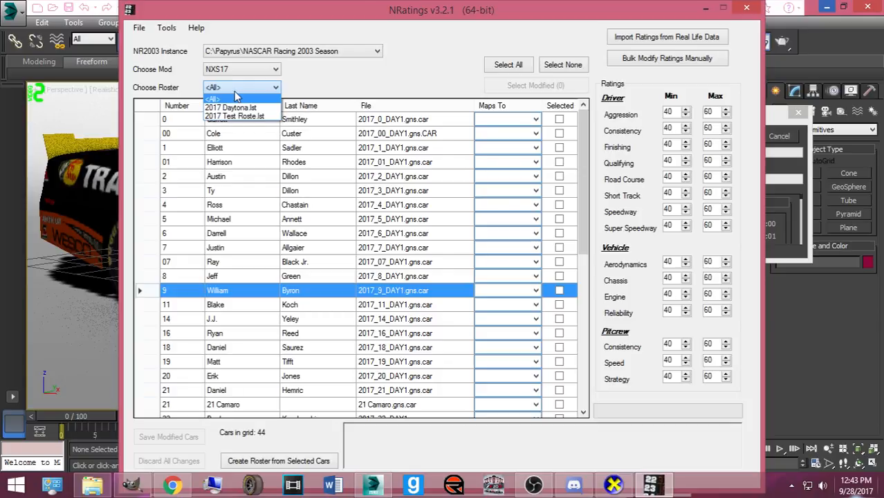
left_click(232, 108)
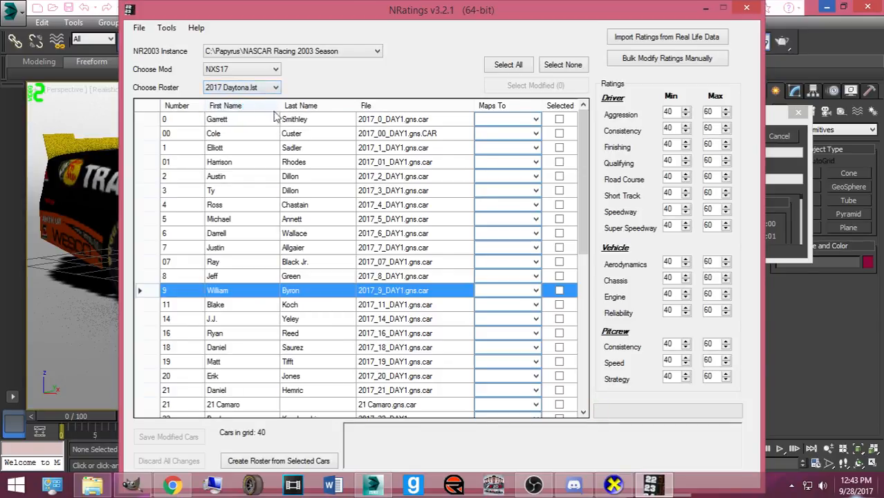
left_click(307, 179)
left_click(304, 233)
- Scroll down through the Daytona roster's car grid
scroll(342, 259, "down", 7)
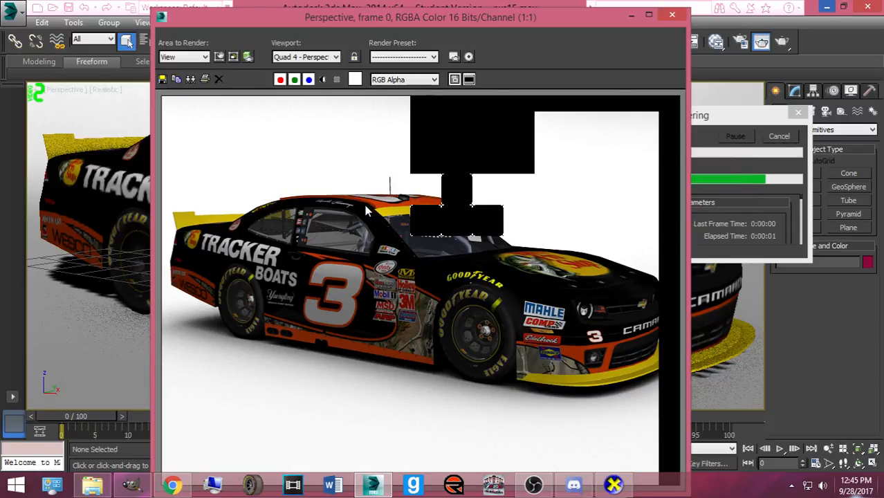
left_click(131, 486)
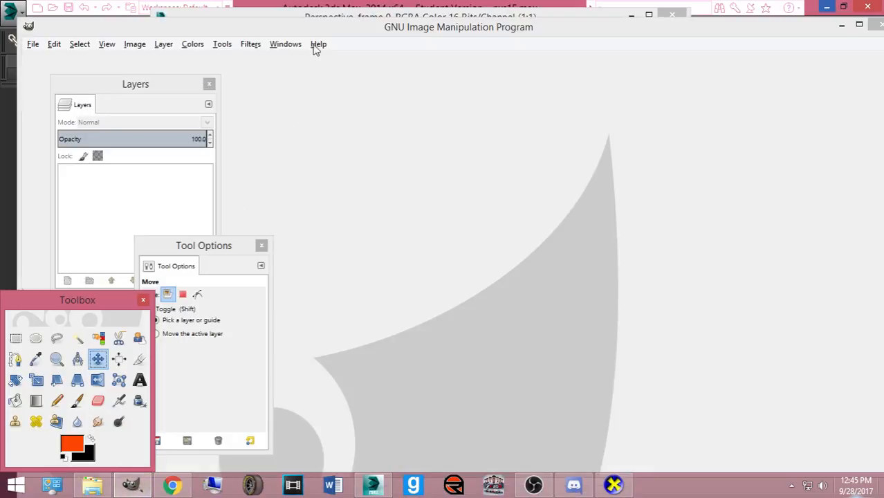
left_click(295, 44)
mouse_move(251, 47)
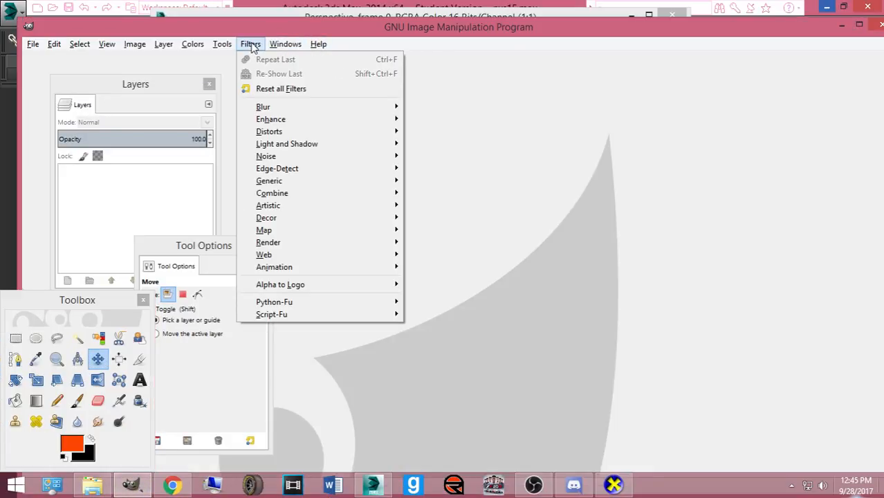
mouse_move(186, 46)
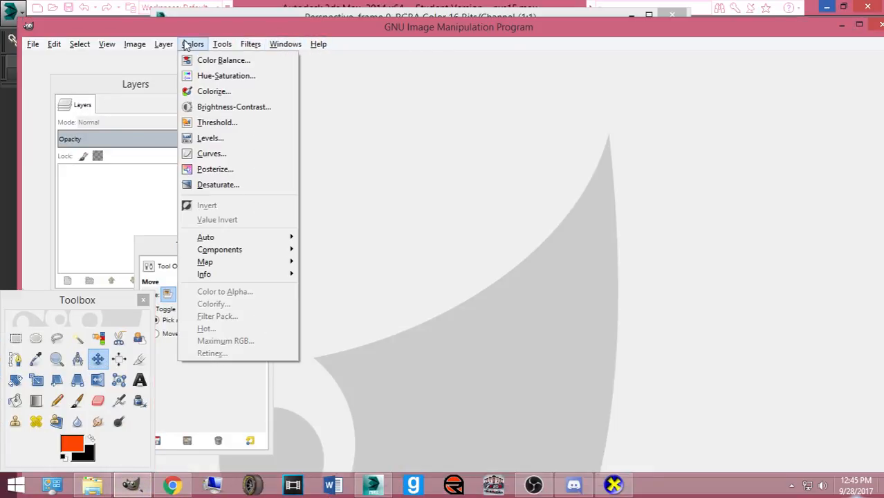
mouse_move(33, 46)
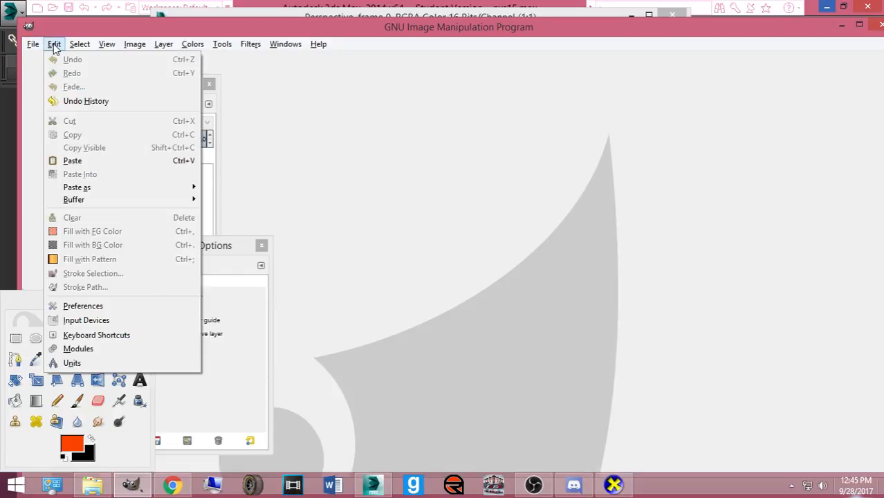
left_click(120, 304)
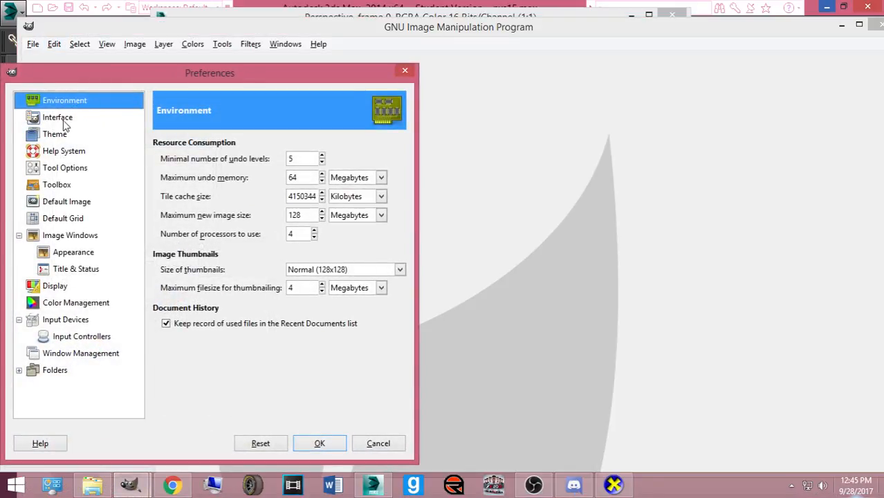
left_click(63, 121)
left_click(359, 210)
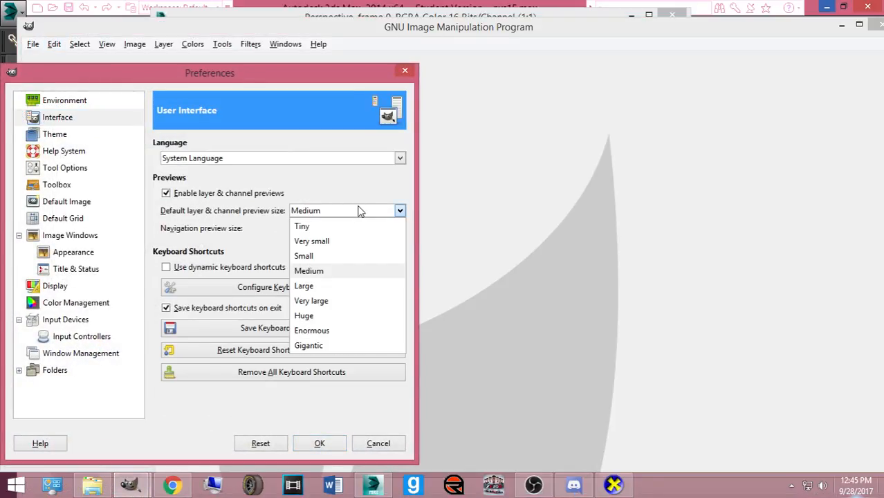
left_click(359, 211)
left_click(309, 164)
left_click(309, 163)
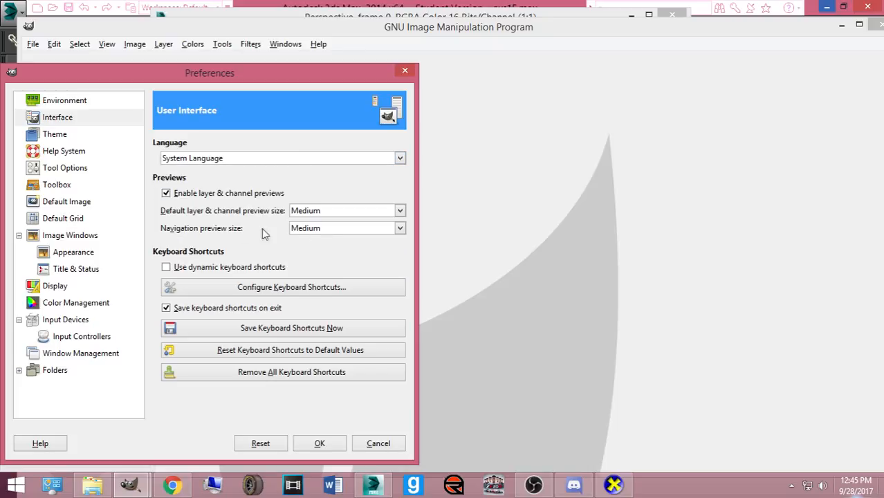
left_click(56, 136)
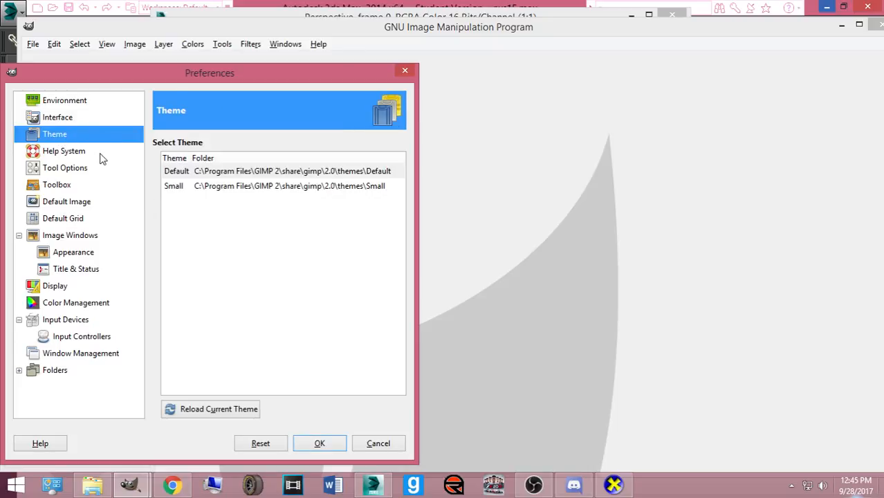
left_click(91, 105)
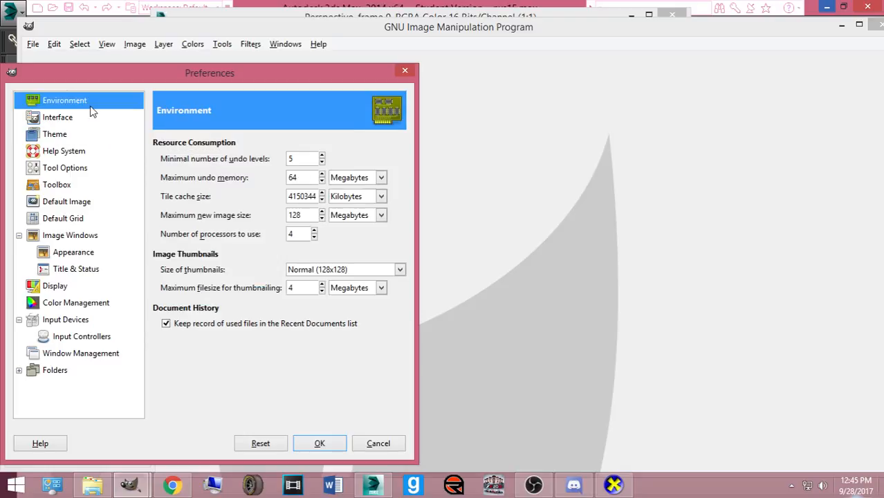
left_click(89, 148)
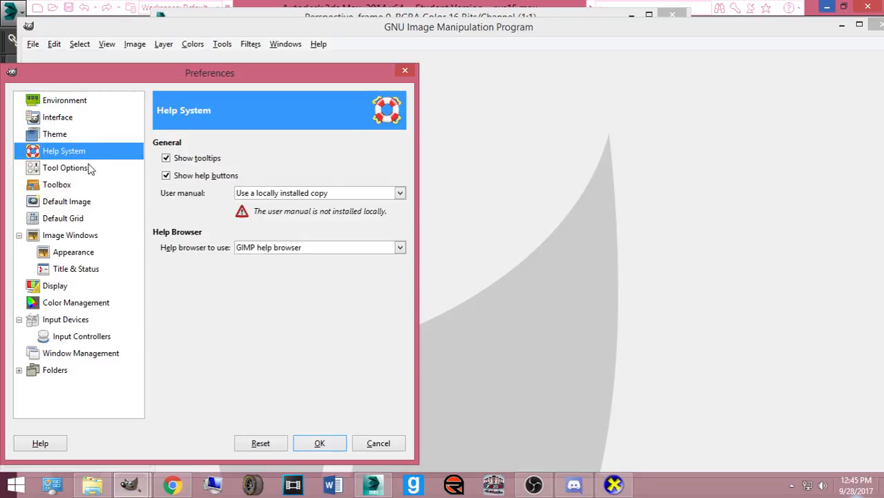
left_click(90, 168)
left_click(90, 186)
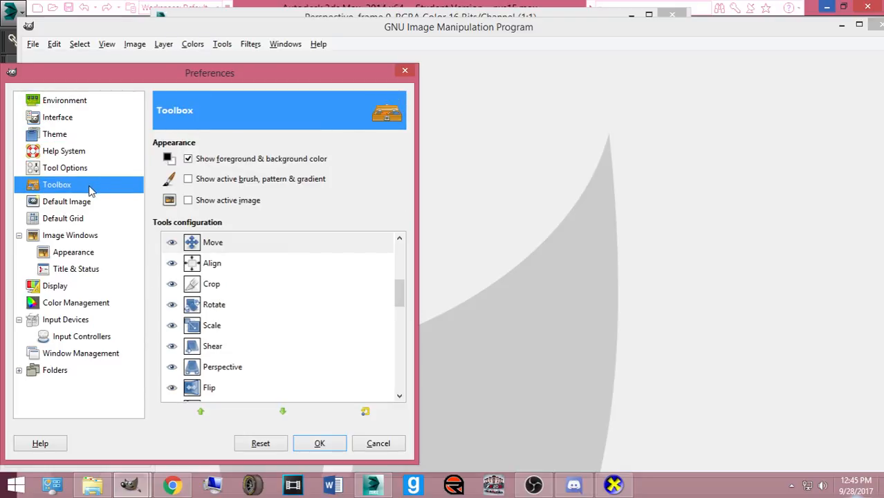
left_click(90, 200)
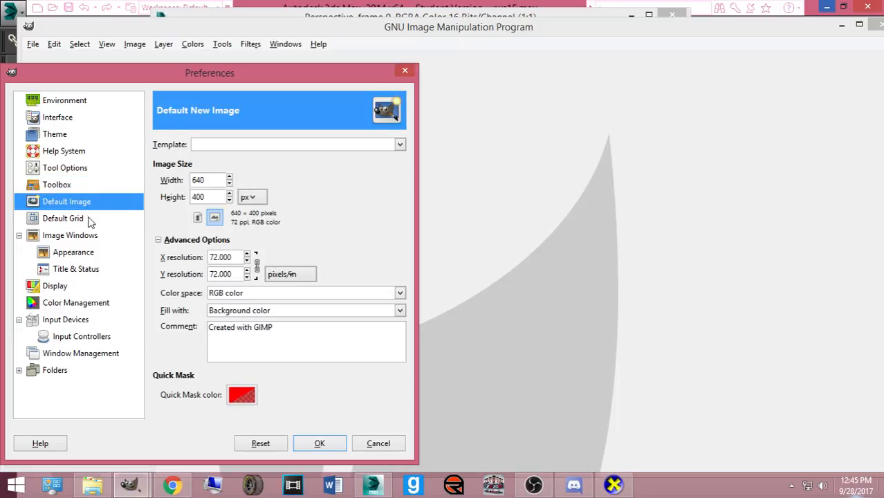
left_click(80, 222)
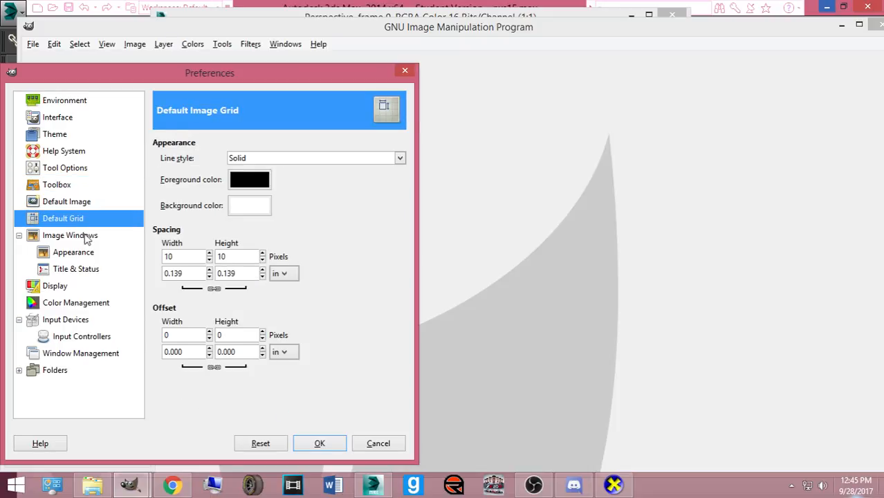
left_click(86, 236)
left_click(86, 254)
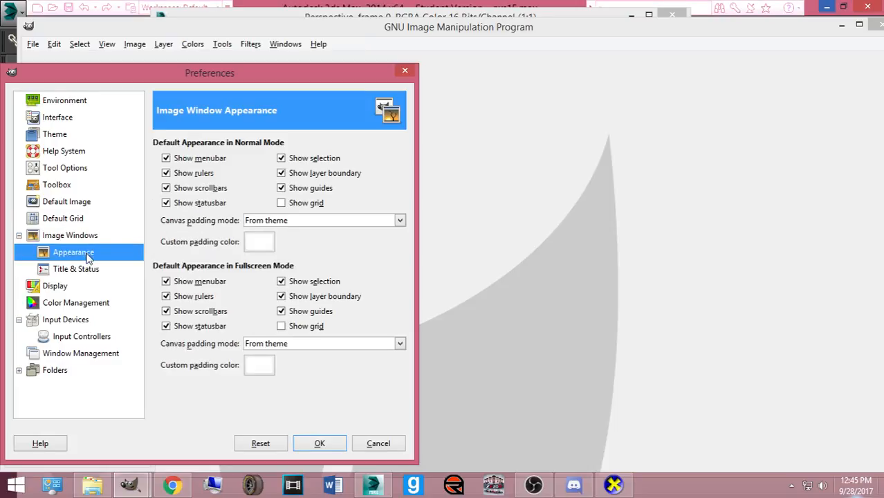
left_click(88, 269)
left_click(80, 289)
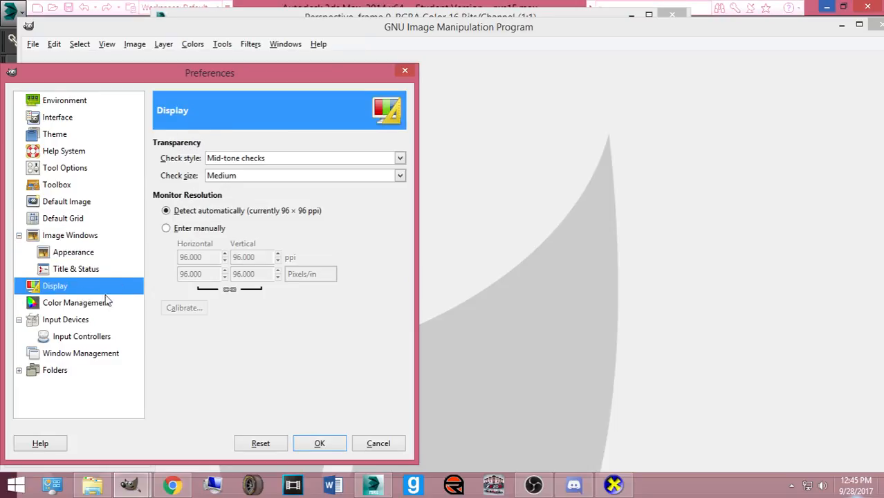
left_click(95, 303)
left_click(94, 322)
left_click(87, 351)
left_click(67, 115)
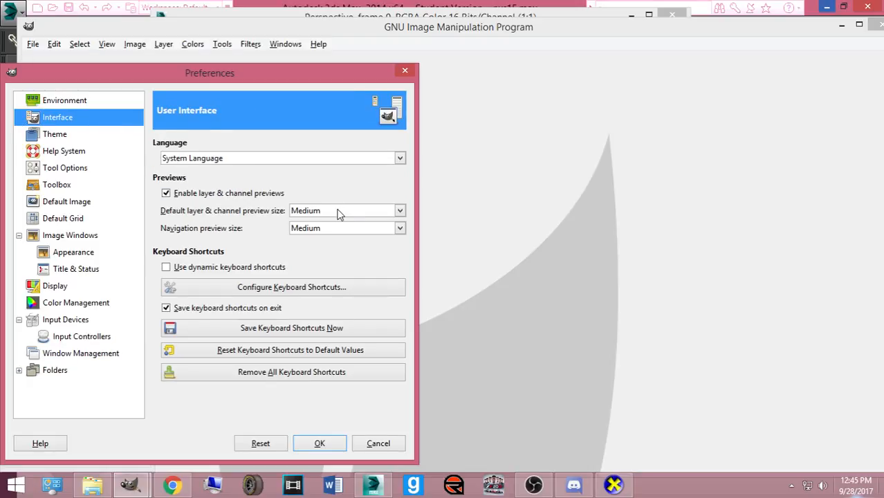
left_click(67, 134)
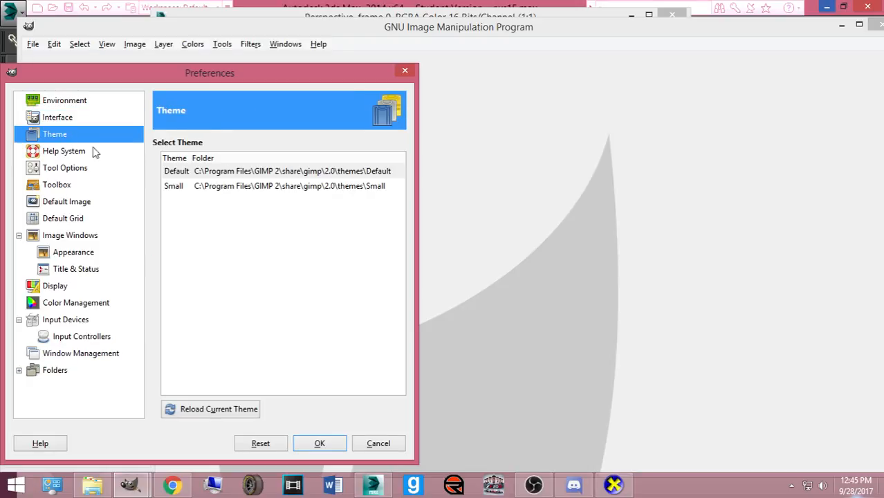
left_click(238, 188)
left_click(233, 173)
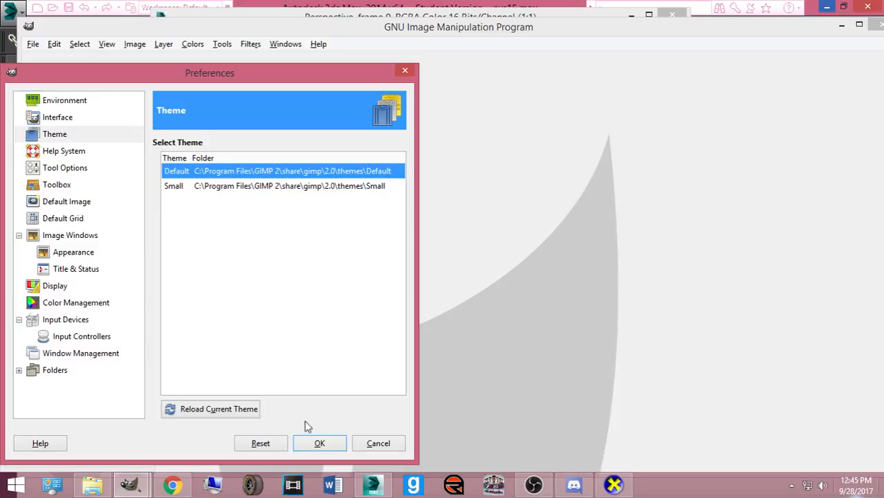
left_click(69, 158)
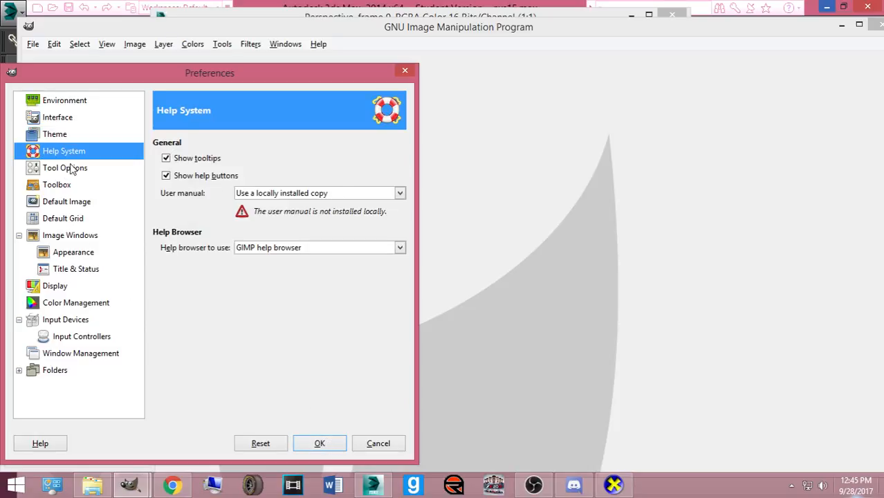
left_click(69, 167)
left_click(73, 181)
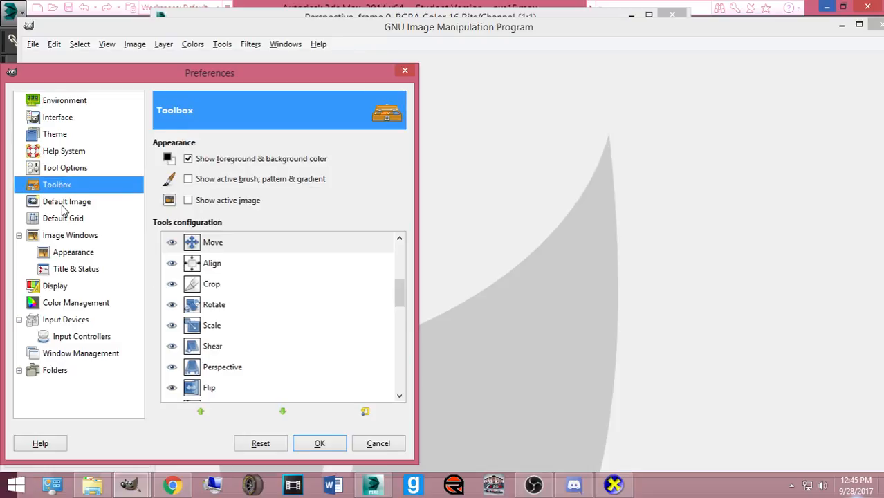
left_click(62, 202)
left_click(67, 218)
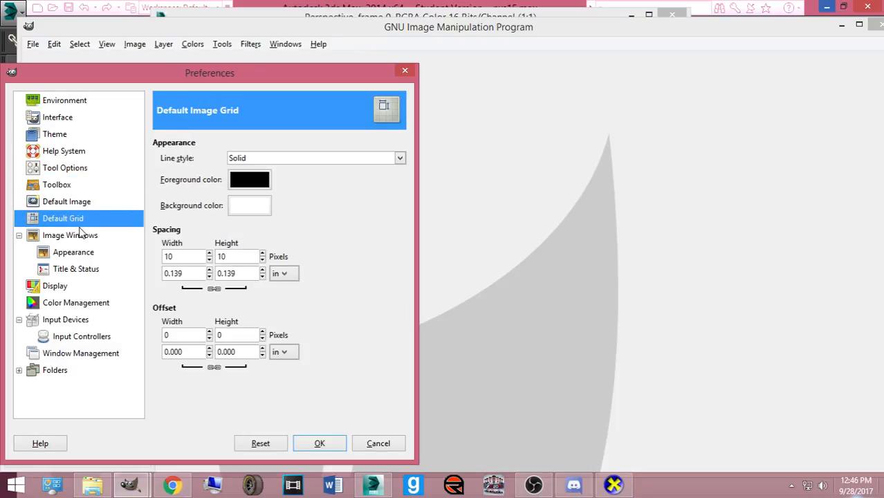
left_click(81, 236)
left_click(398, 440)
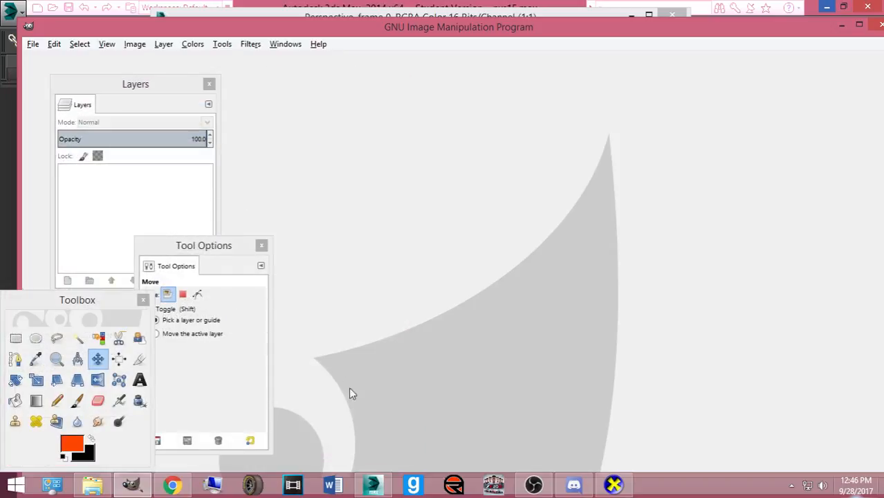
- From the rendered frame, start saving into the Bases made by Me folder as a JPEG
left_click(841, 28)
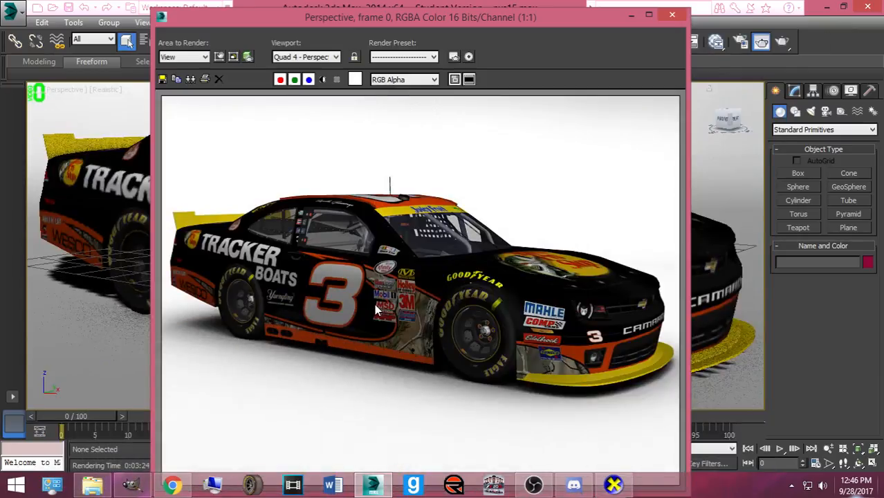
left_click(164, 79)
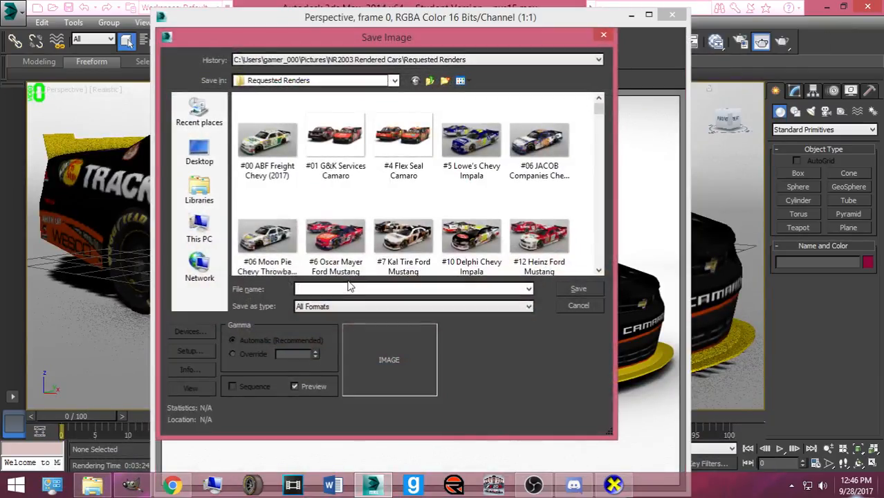
left_click(276, 80)
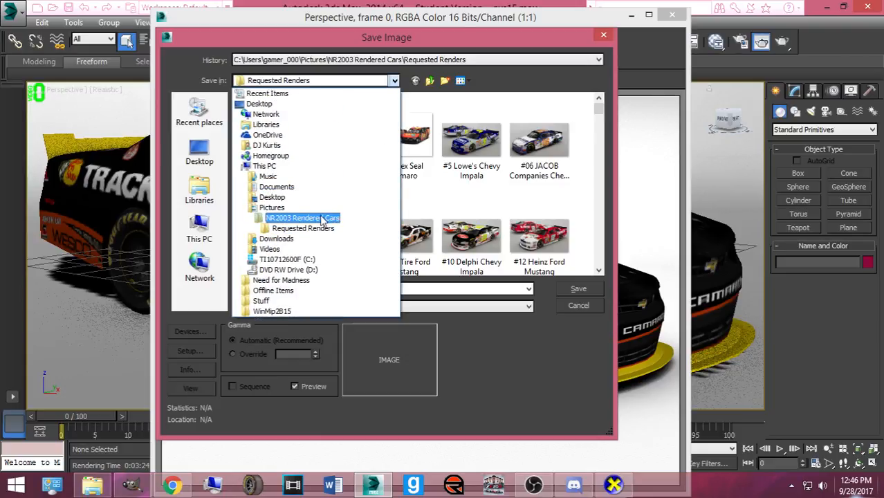
left_click(321, 218)
left_click(289, 142)
double_click(289, 142)
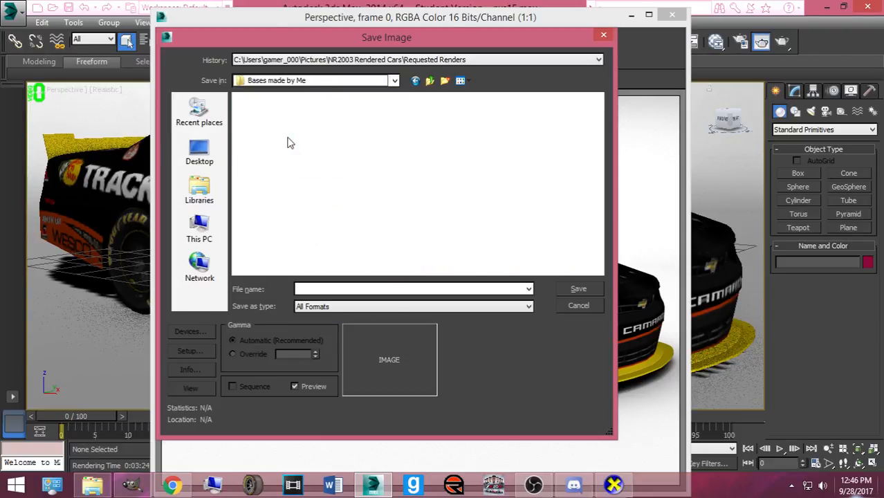
left_click(382, 305)
left_click(407, 379)
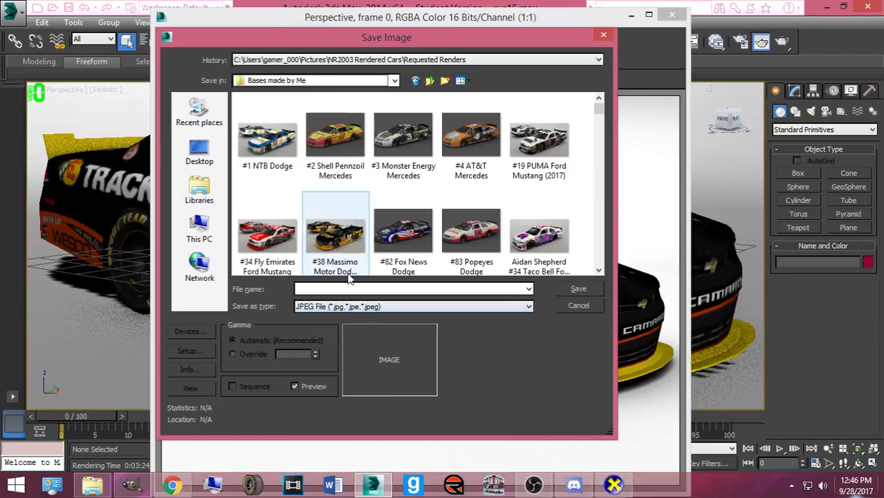
- Name the file 'Rancho Cucamonga #3 Bass Pro Shops Chevy Camaro (JFXS)' and save with default JPEG quality
left_click(316, 290)
type("Rancho Cucamonga #3 Bass Pro")
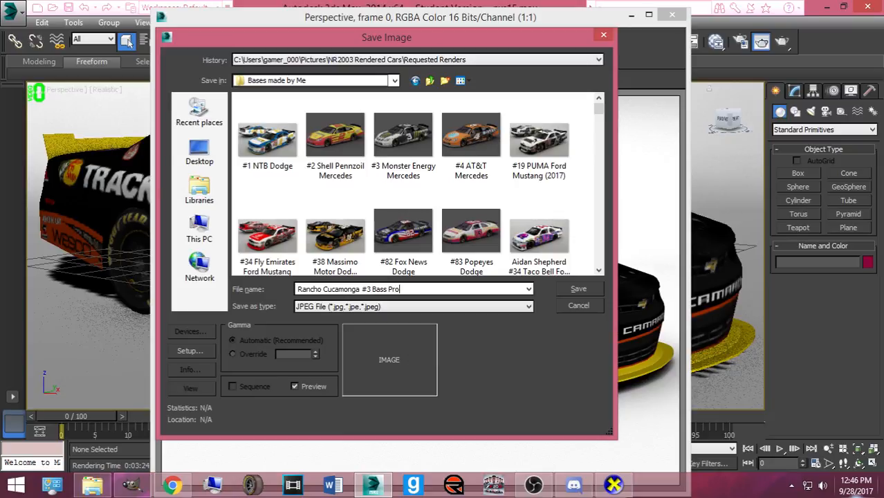
type("maro (JFXS")
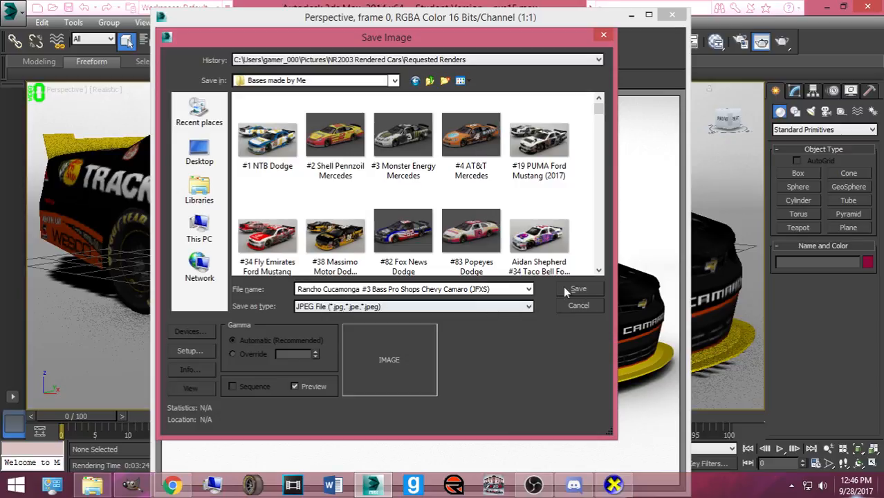
left_click(599, 289)
left_click(348, 310)
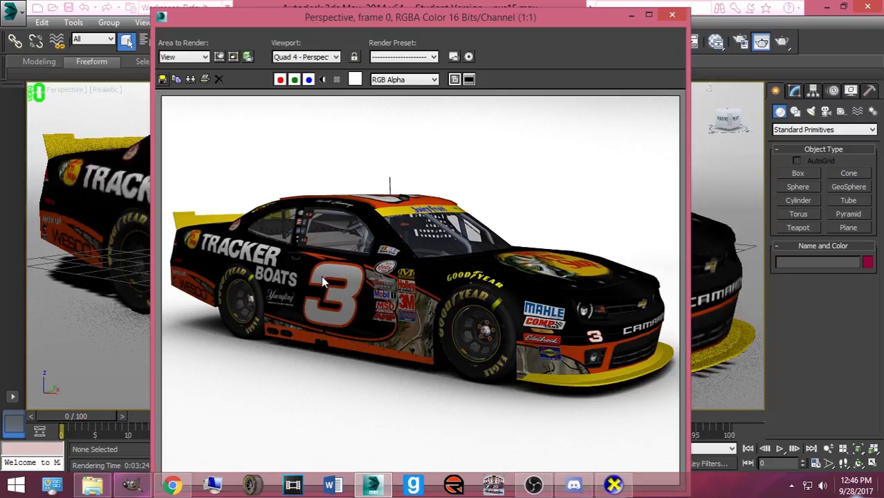
- Close the render window and exit 3ds Max without saving the scene
scroll(323, 280, "up", 1)
scroll(324, 282, "down", 1)
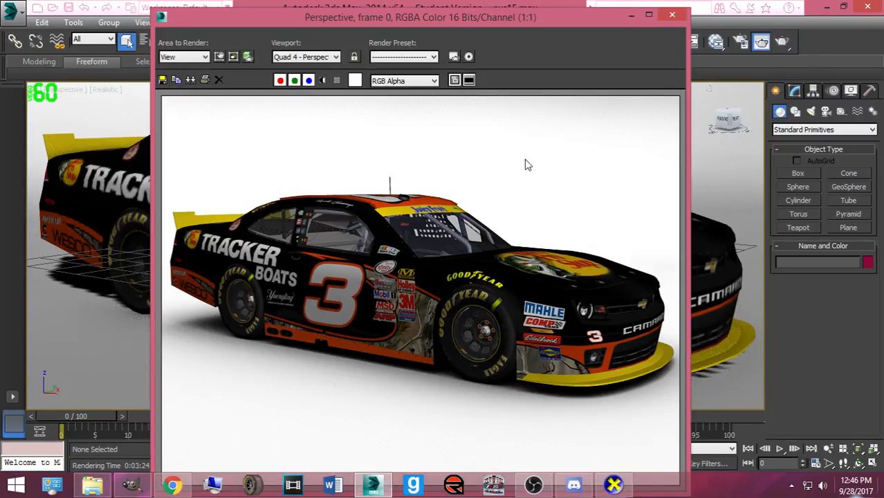
left_click(668, 15)
left_click(867, 6)
left_click(444, 258)
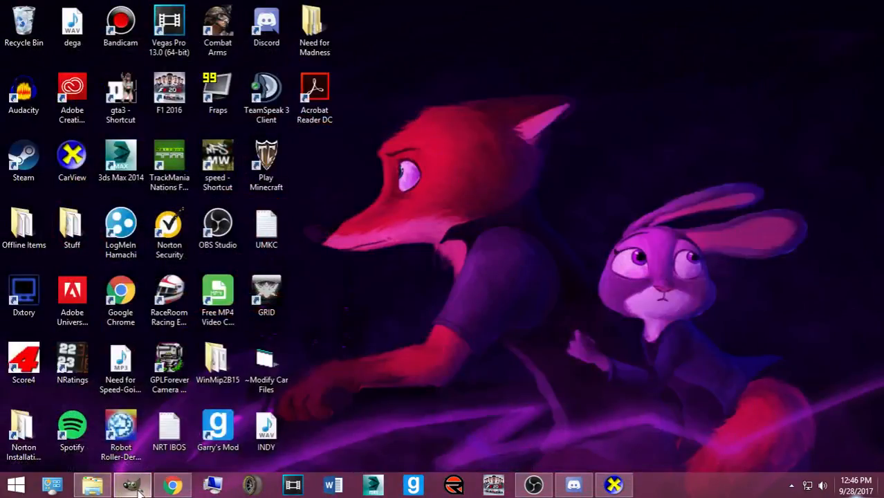
- Switch to GIMP and use File > Open to browse Pictures into the Numbers, Logos, Templates folder
left_click(132, 484)
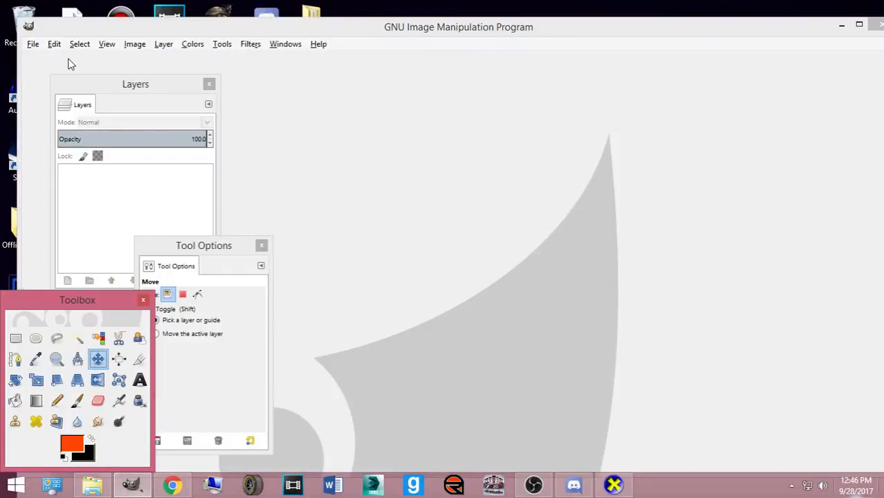
left_click(33, 43)
left_click(39, 84)
left_click(255, 210)
scroll(408, 291, "down", 10)
left_click(408, 293)
double_click(410, 298)
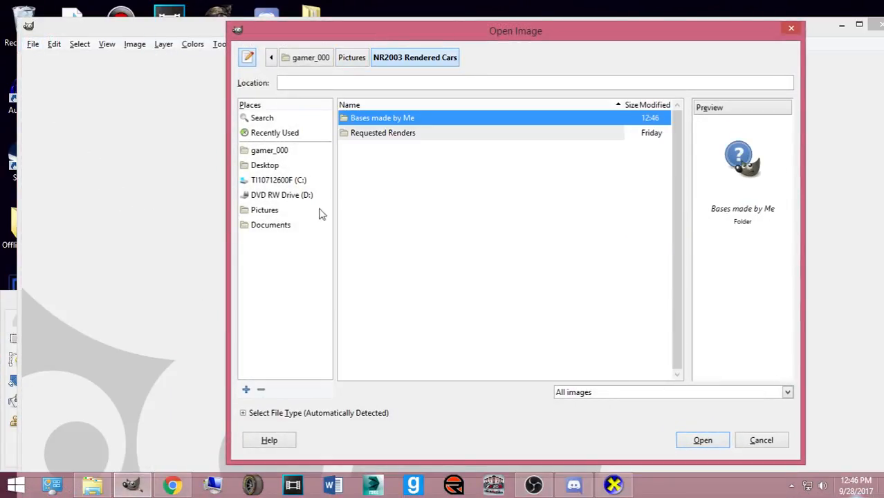
left_click(352, 57)
left_click(401, 262)
double_click(401, 261)
scroll(415, 248, "down", 15)
scroll(446, 253, "down", 15)
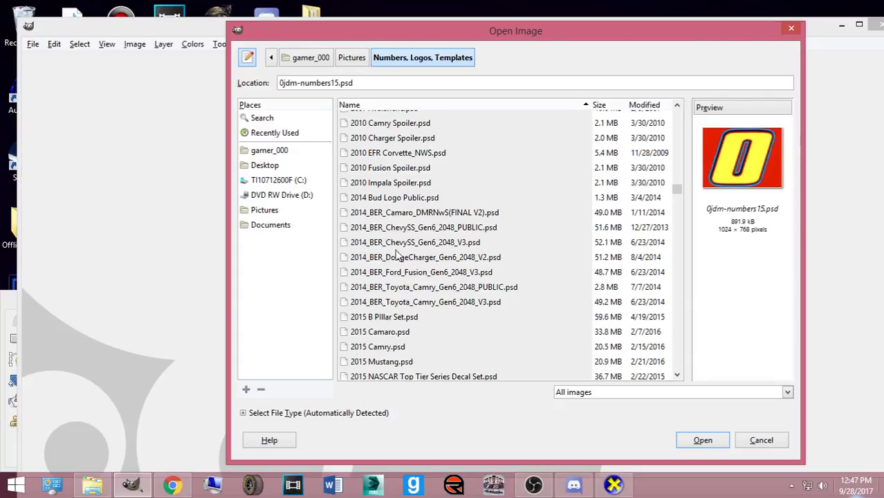
- Scroll up and down the Numbers, Logos, Templates file list looking for the Camaro template
scroll(378, 316, "down", 1)
scroll(379, 315, "down", 10)
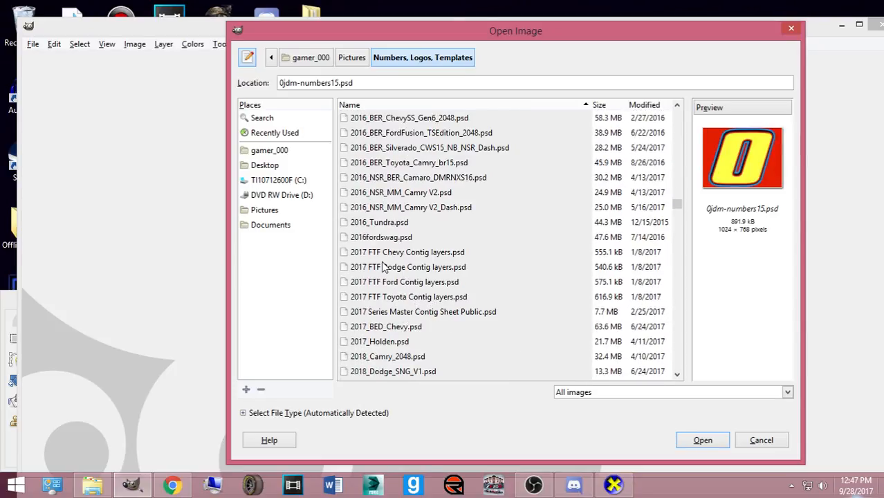
scroll(385, 267, "up", 4)
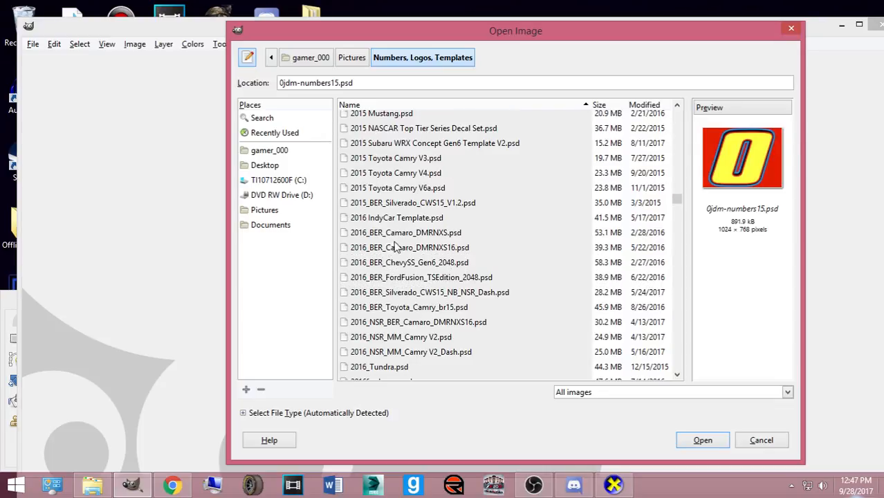
scroll(411, 271, "down", 5)
scroll(415, 276, "down", 20)
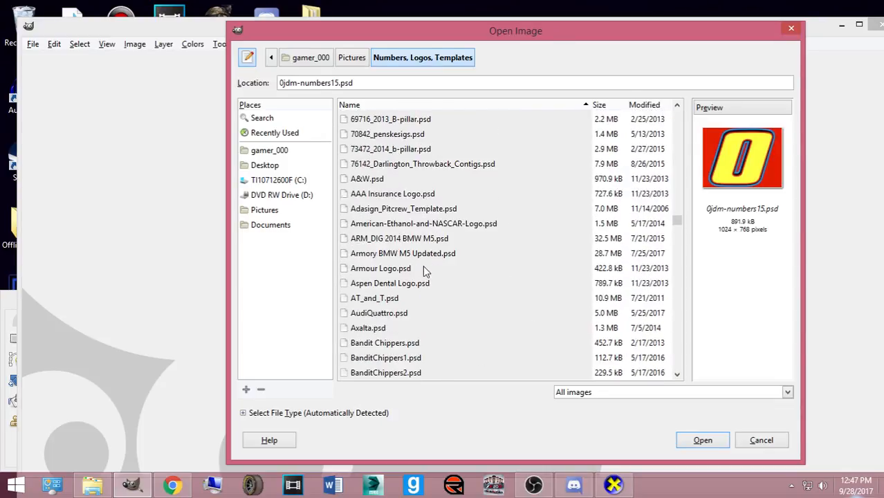
scroll(415, 281, "down", 20)
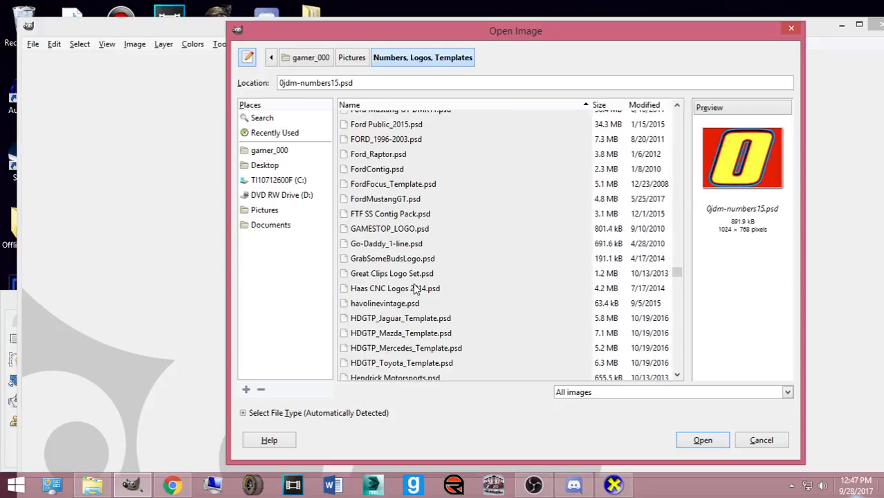
scroll(411, 309, "down", 15)
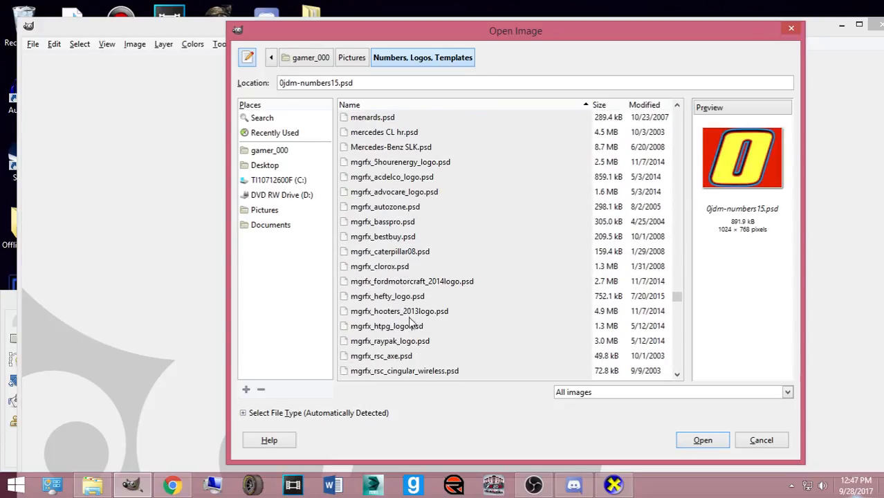
scroll(407, 332, "down", 6)
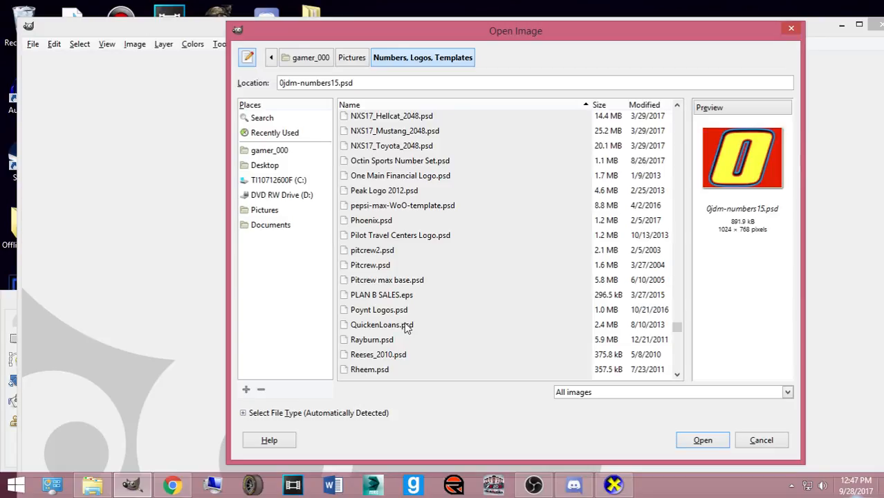
scroll(406, 324, "down", 5)
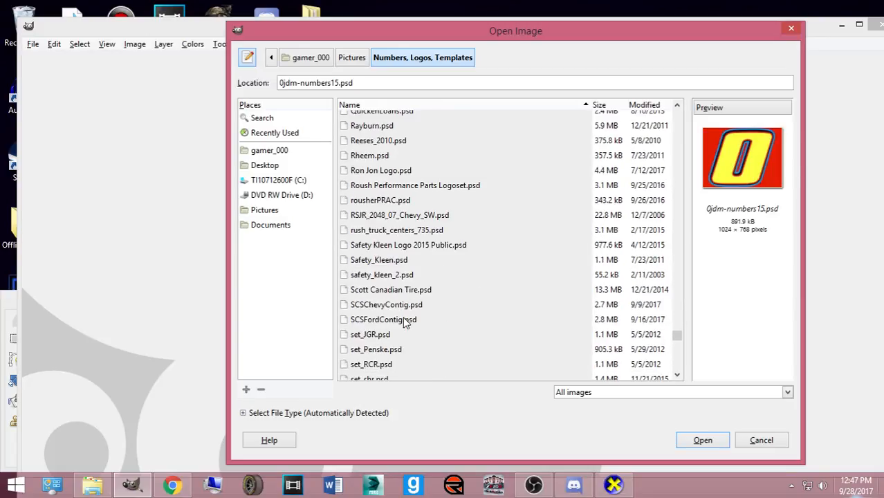
scroll(407, 323, "down", 3)
scroll(406, 321, "up", 12)
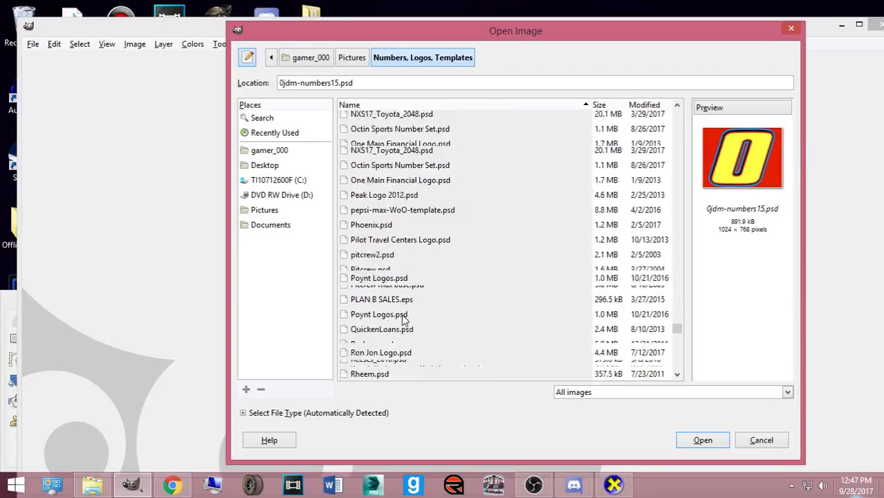
scroll(406, 322, "up", 1)
scroll(404, 320, "down", 3)
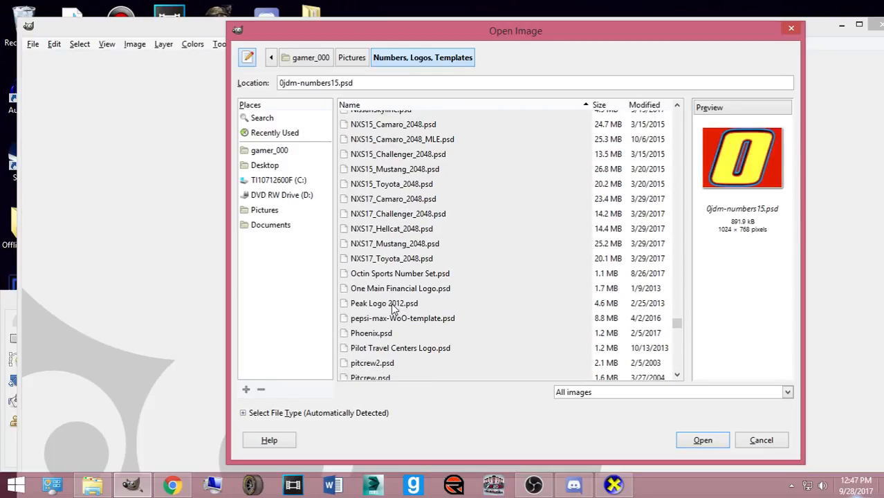
scroll(392, 309, "up", 1)
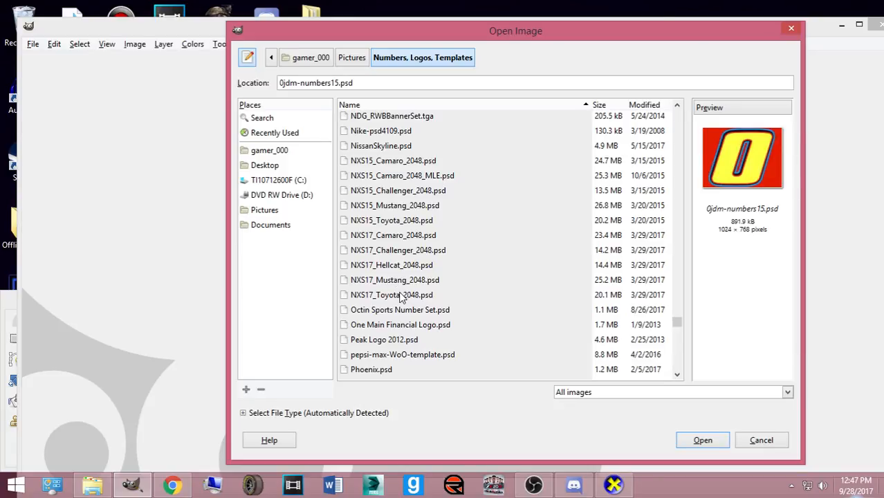
scroll(401, 296, "up", 5)
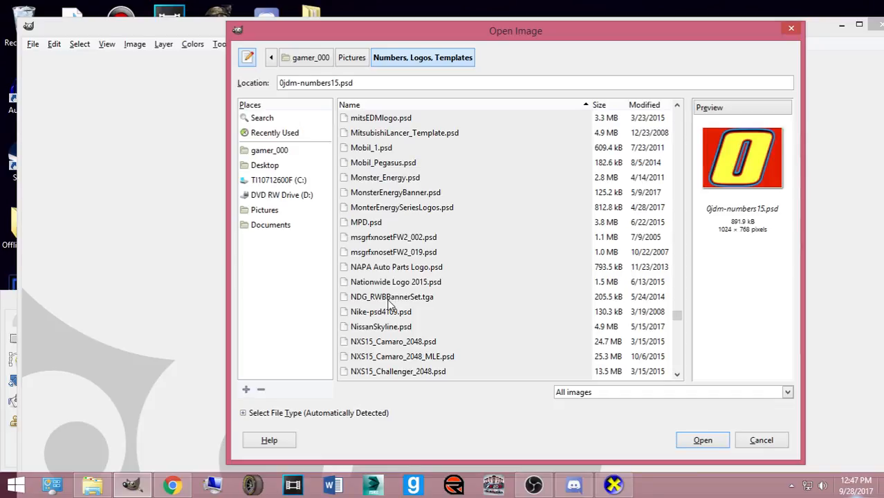
scroll(389, 297, "up", 2)
scroll(388, 296, "up", 2)
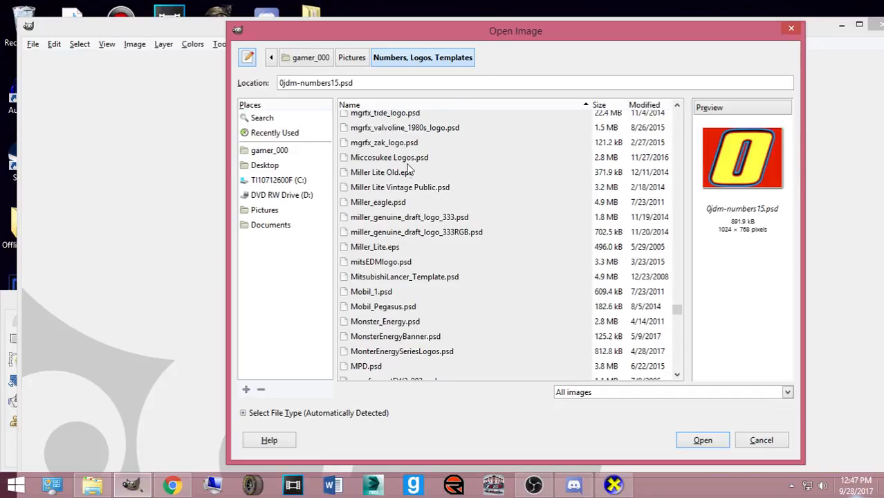
scroll(403, 199, "up", 1)
scroll(400, 200, "up", 2)
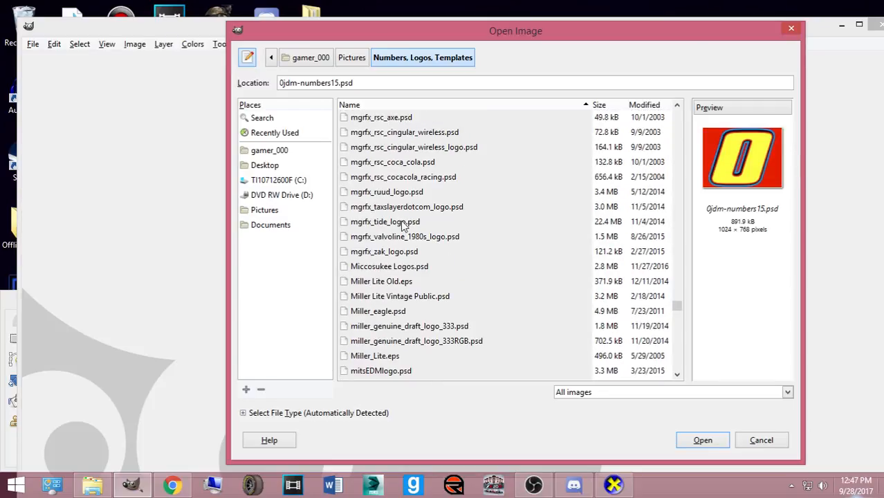
scroll(397, 244, "up", 7)
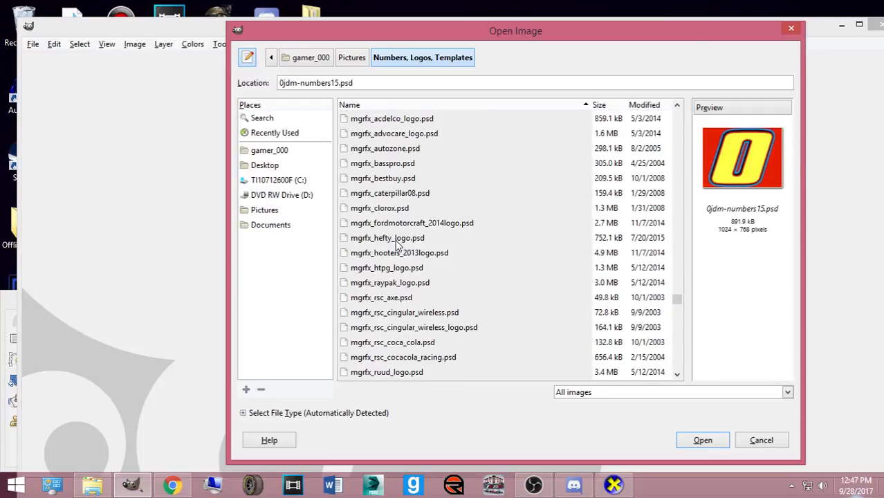
scroll(398, 243, "up", 5)
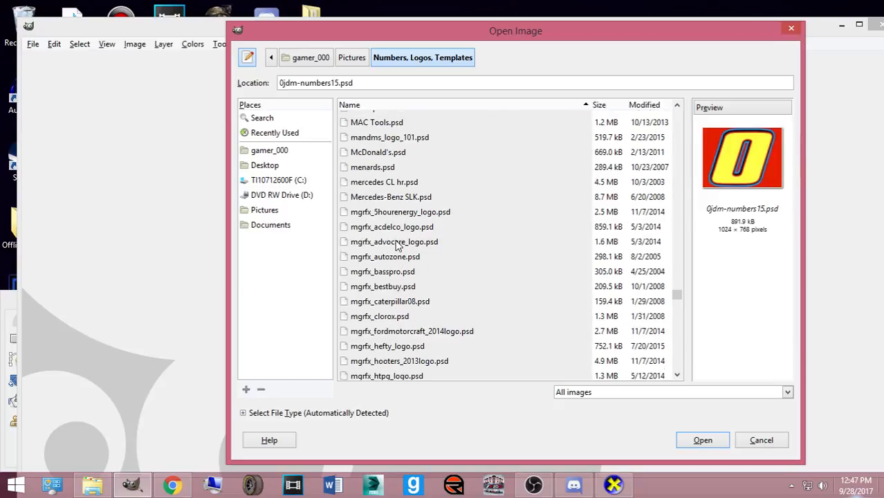
scroll(398, 244, "up", 1)
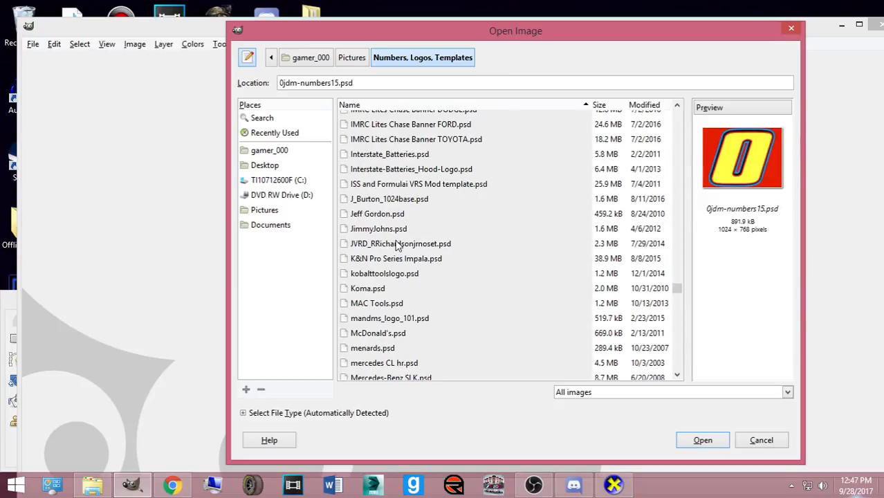
scroll(397, 243, "up", 9)
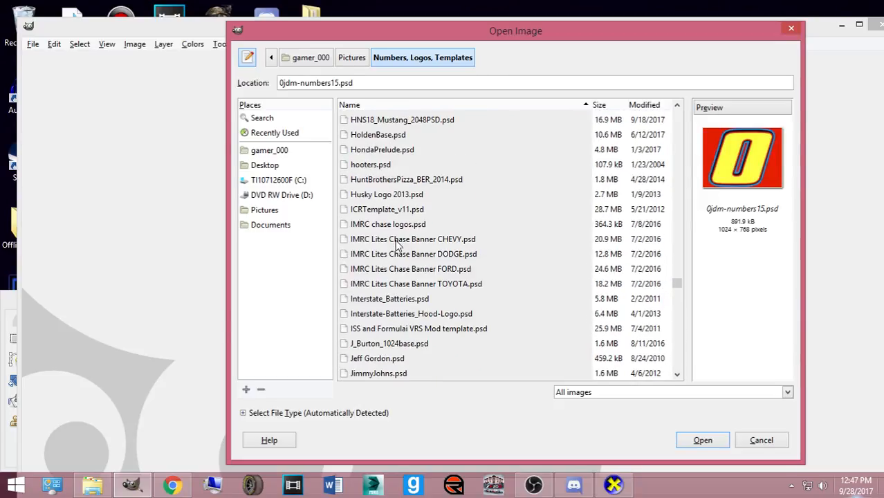
scroll(396, 247, "up", 5)
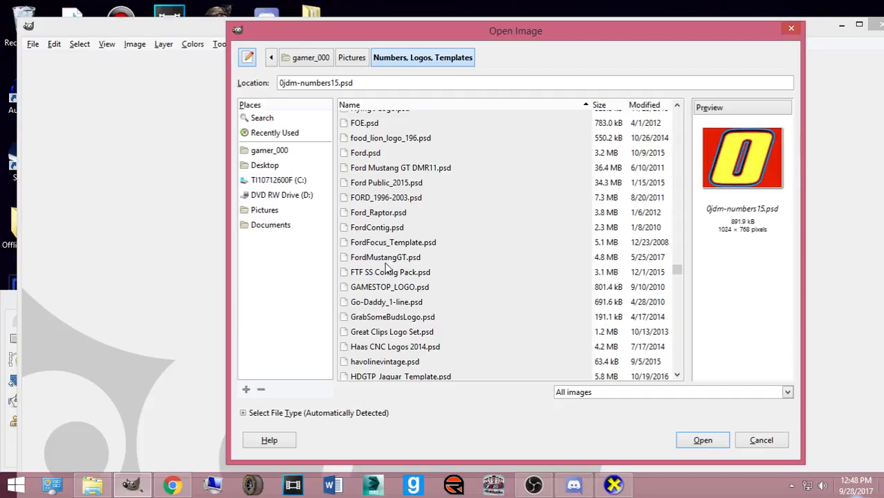
scroll(382, 284, "down", 5)
scroll(383, 287, "down", 1)
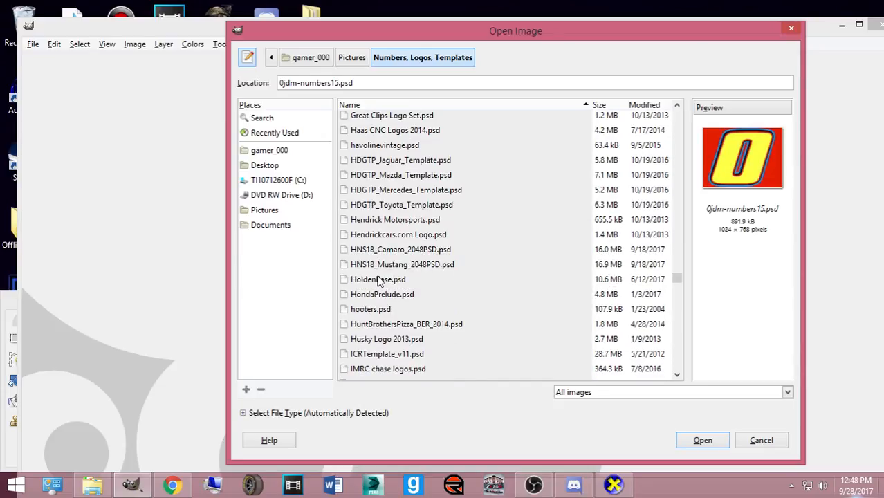
scroll(379, 281, "down", 20)
scroll(379, 289, "down", 1)
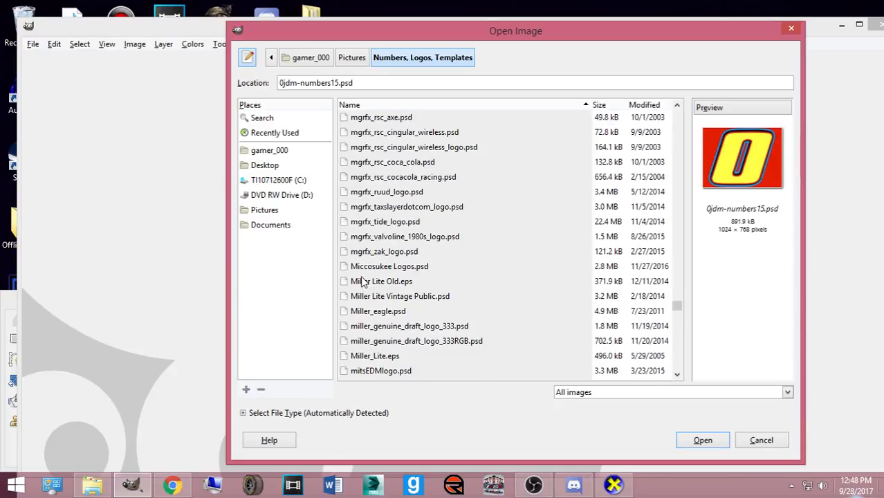
scroll(374, 277, "down", 5)
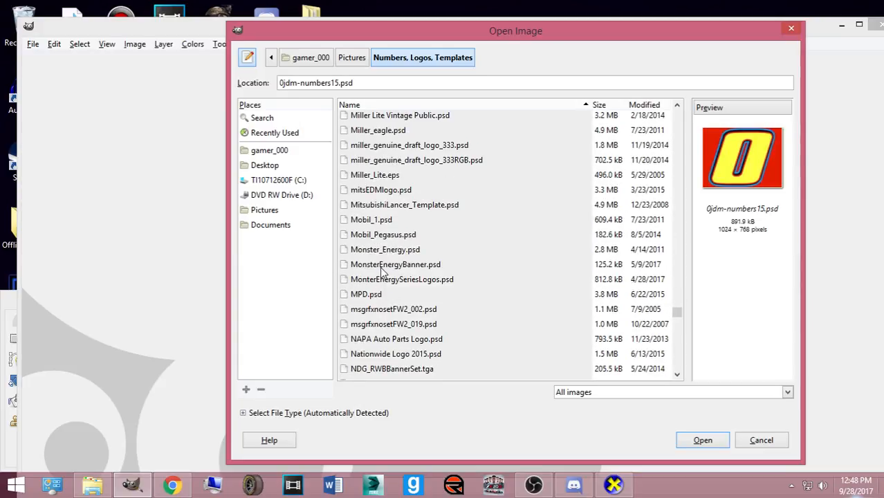
scroll(382, 271, "down", 12)
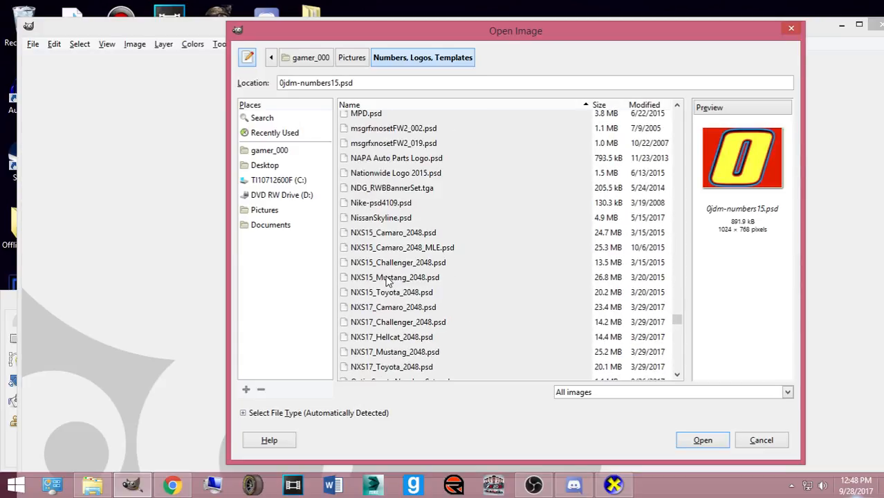
scroll(412, 222, "down", 5)
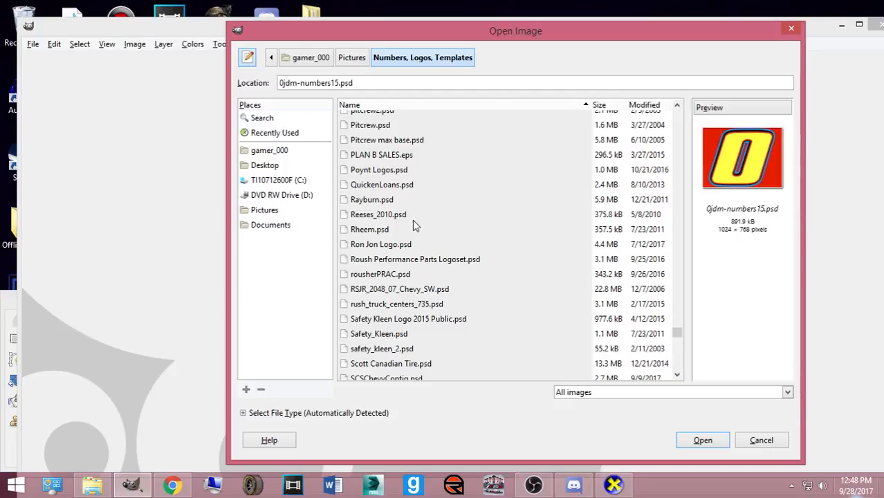
scroll(408, 267, "up", 12)
scroll(408, 295, "up", 15)
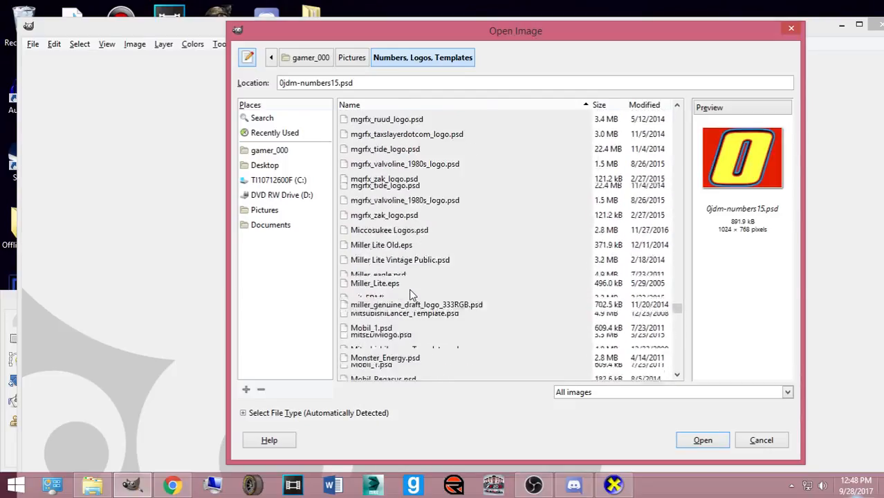
scroll(404, 298, "up", 20)
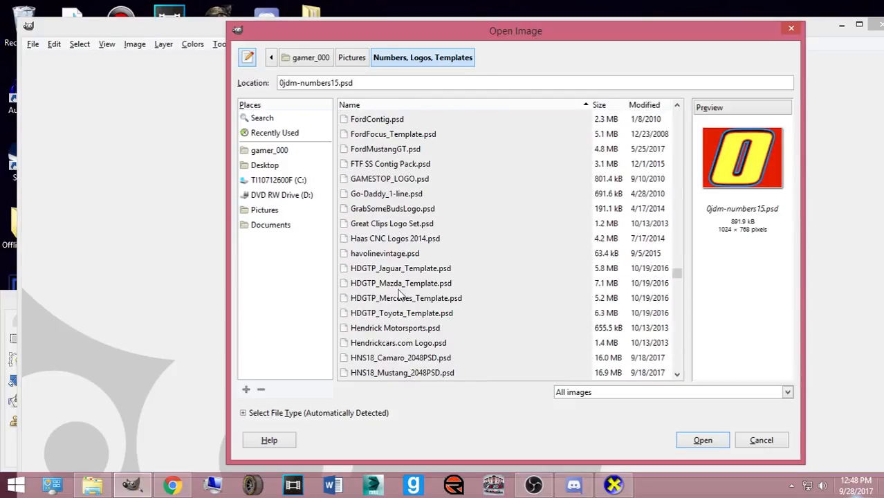
scroll(356, 262, "up", 15)
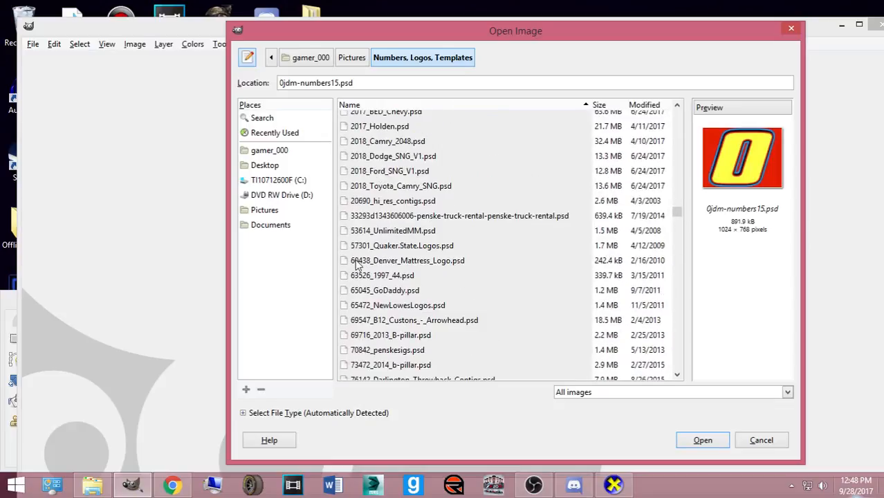
scroll(386, 230, "up", 2)
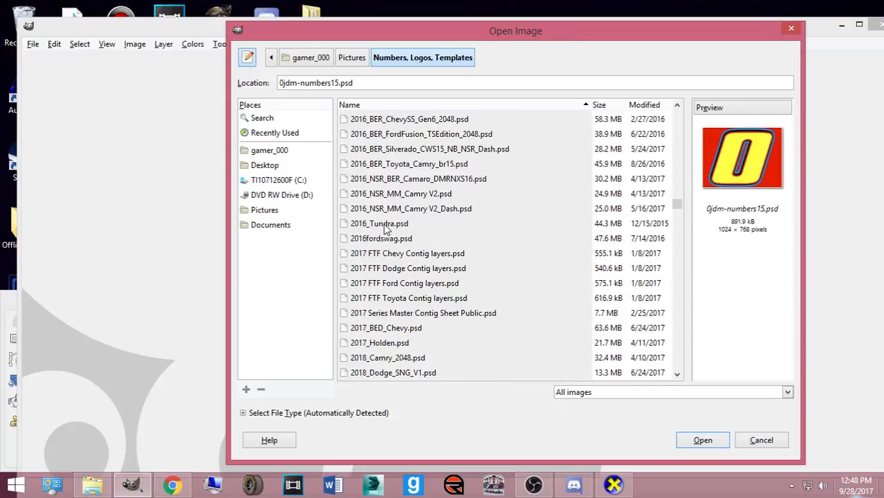
- Open 2016_NSR_BER_Camaro_DMRNXS16.psd past the layer-mask warning, then browse to Pictures > Bases made by Me
left_click(393, 179)
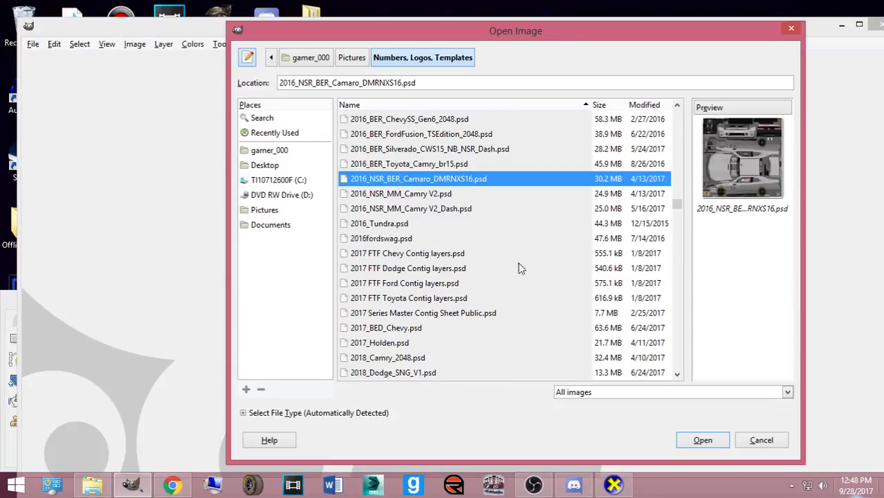
double_click(390, 195)
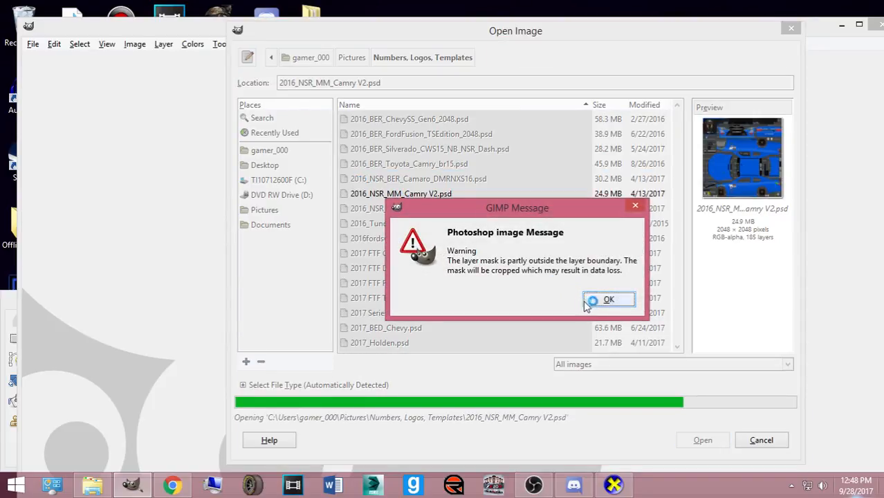
left_click(588, 299)
left_click(753, 440)
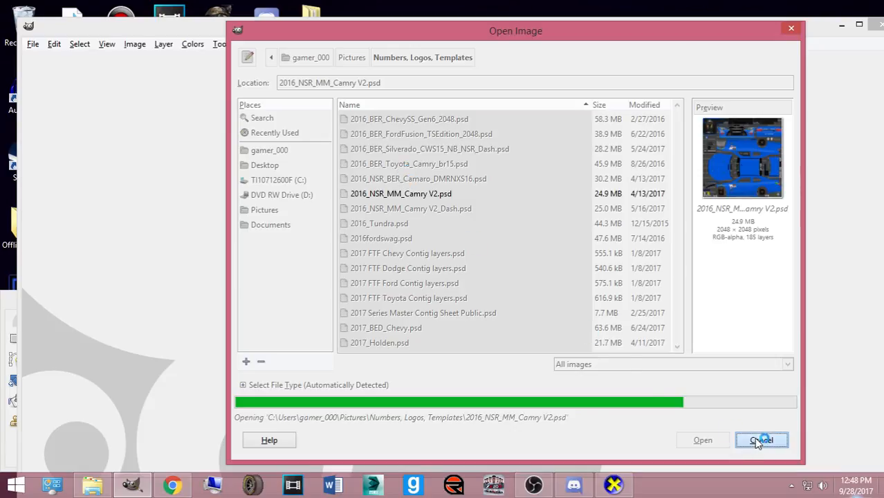
left_click(422, 178)
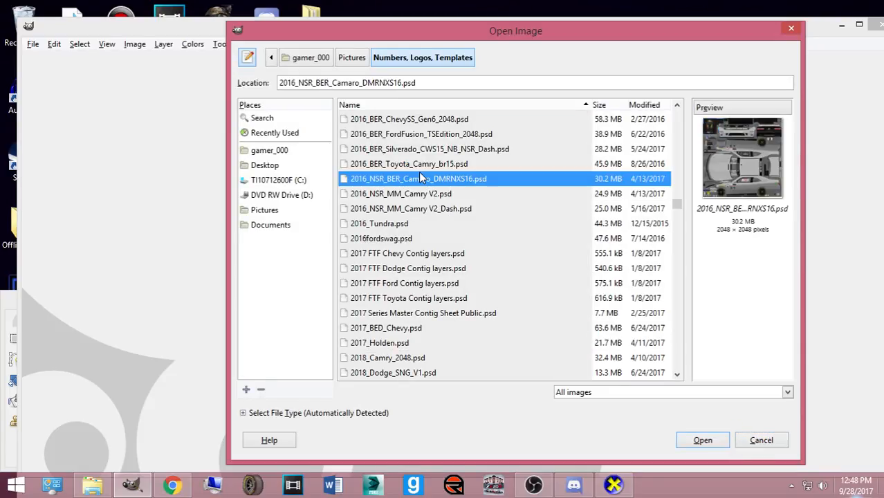
left_click(704, 443)
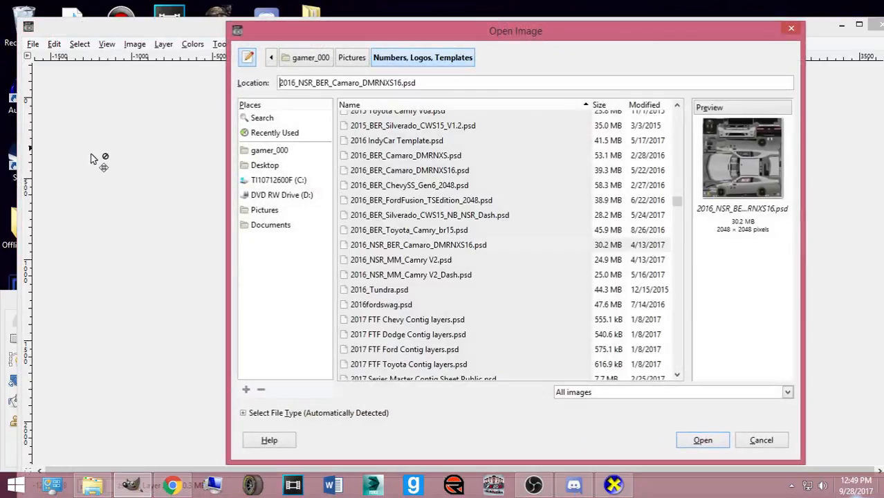
left_click(269, 210)
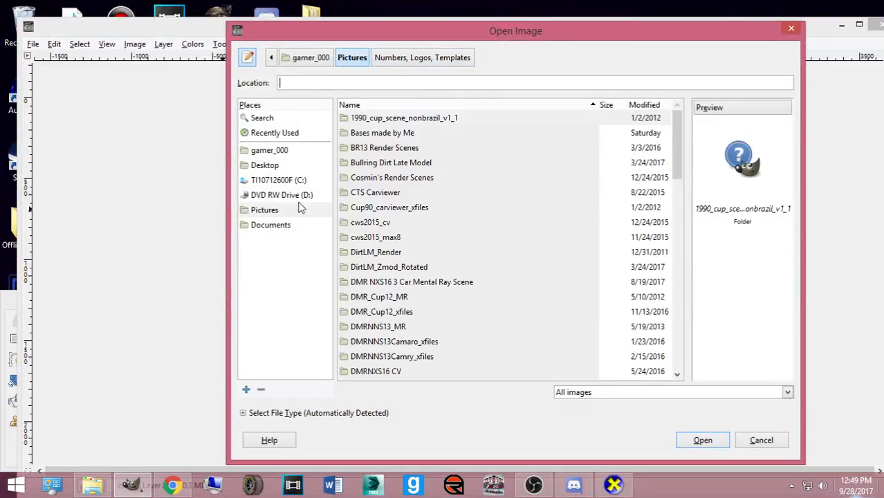
double_click(382, 132)
- Open 4_ZB_BPS_NSR.xcf from the Bases made by Me folder
scroll(380, 152, "down", 1)
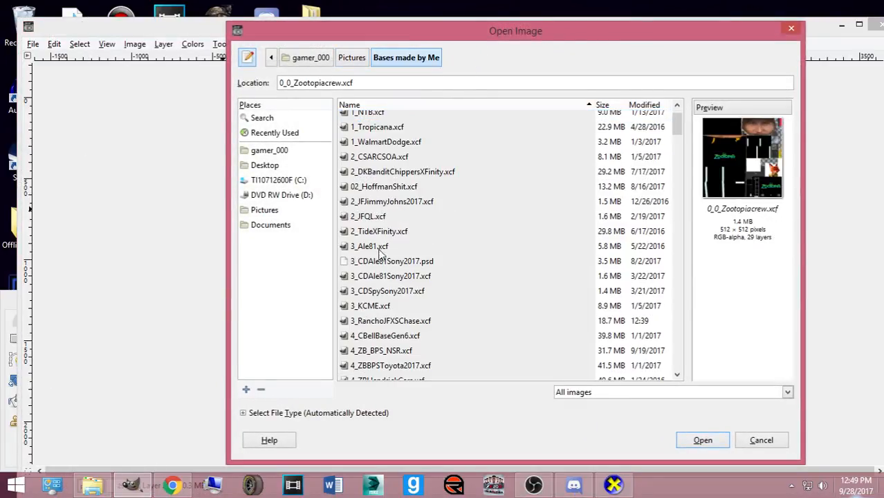
left_click(361, 339)
left_click(361, 351)
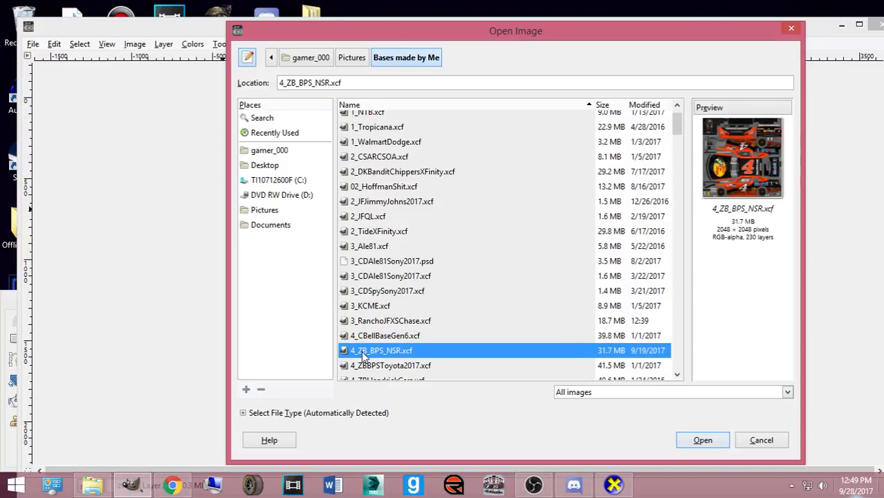
double_click(362, 352)
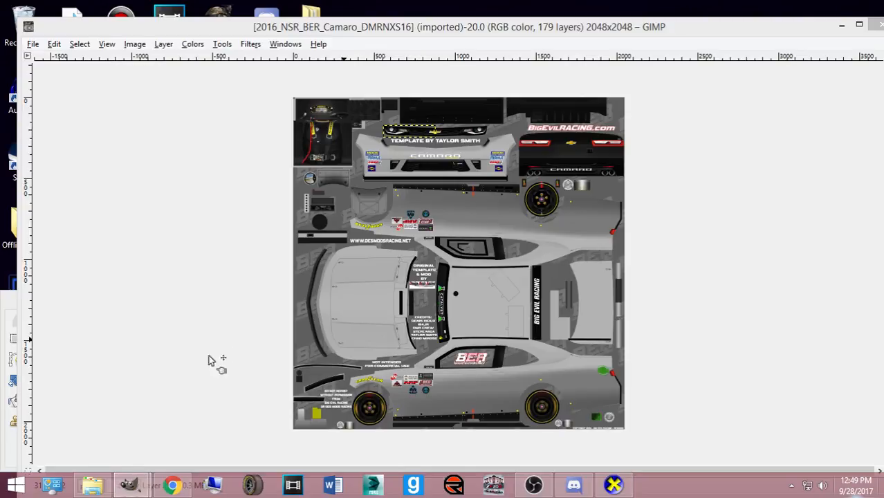
- Move the 4_ZB_BPS_NSR window aside and zoom in and out over the orange #4 scheme
mouse_move(129, 484)
left_click(225, 414)
left_click_drag(320, 78, 503, 77)
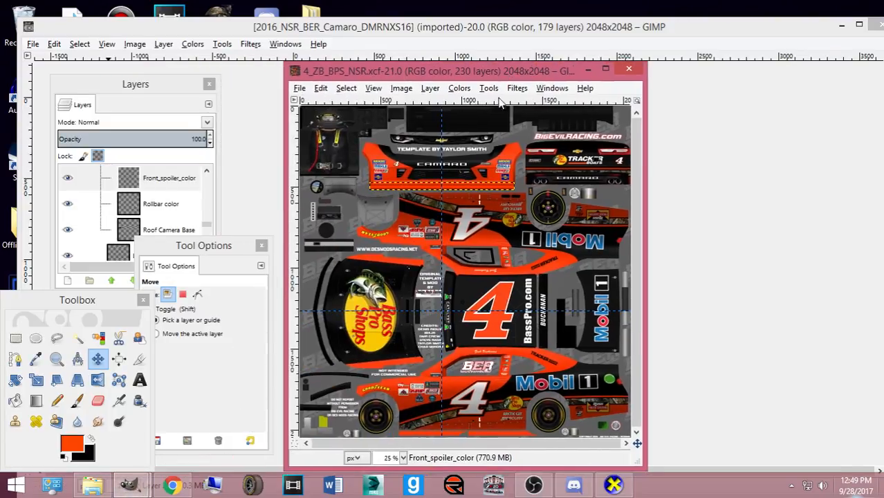
scroll(446, 292, "up", 2)
scroll(446, 291, "down", 3)
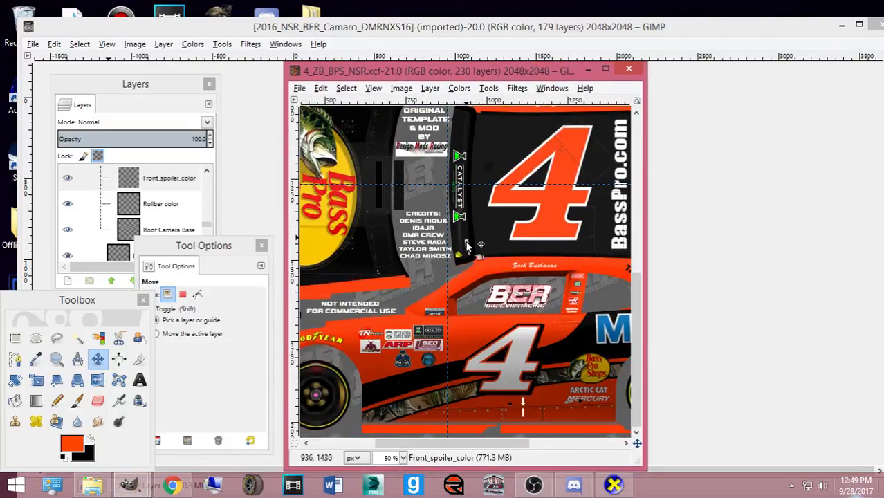
mouse_move(483, 79)
left_mouse_down()
mouse_move(660, 78)
mouse_move(488, 85)
left_mouse_up()
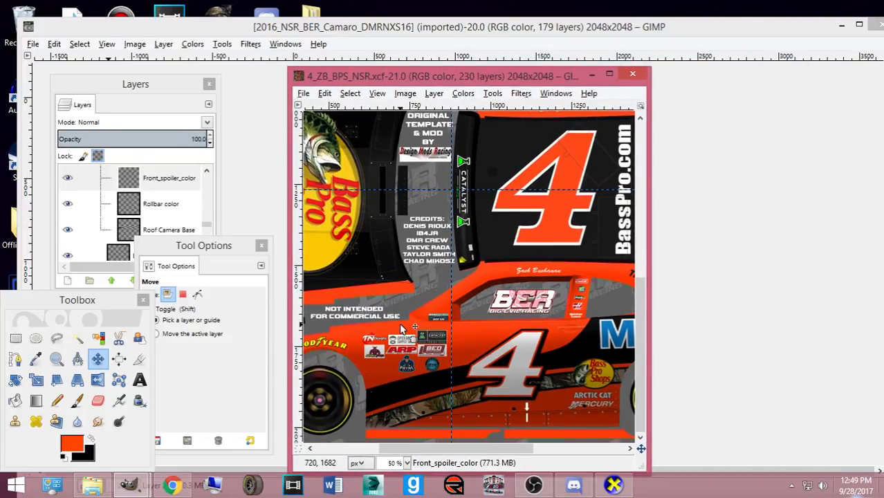
scroll(405, 329, "down", 3)
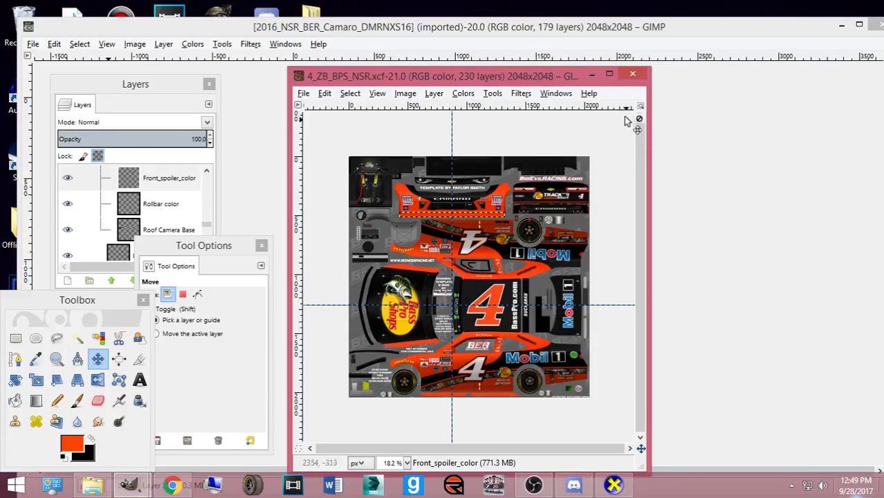
- Close the 4_ZB_BPS_NSR image and minimise Chrome to reveal the Camaro template
left_click(632, 73)
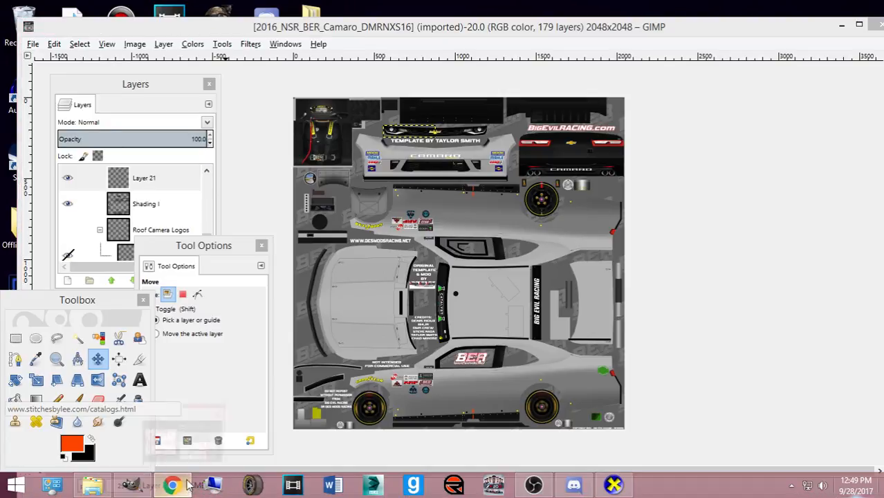
left_click(172, 484)
left_click(508, 35)
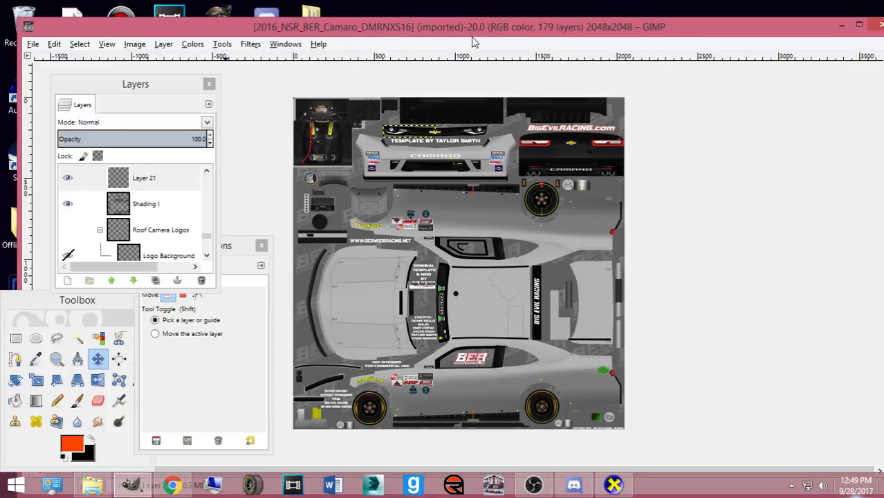
- Bring Chrome back maximised and search Google Images for 'accel construction logo'
left_click(172, 484)
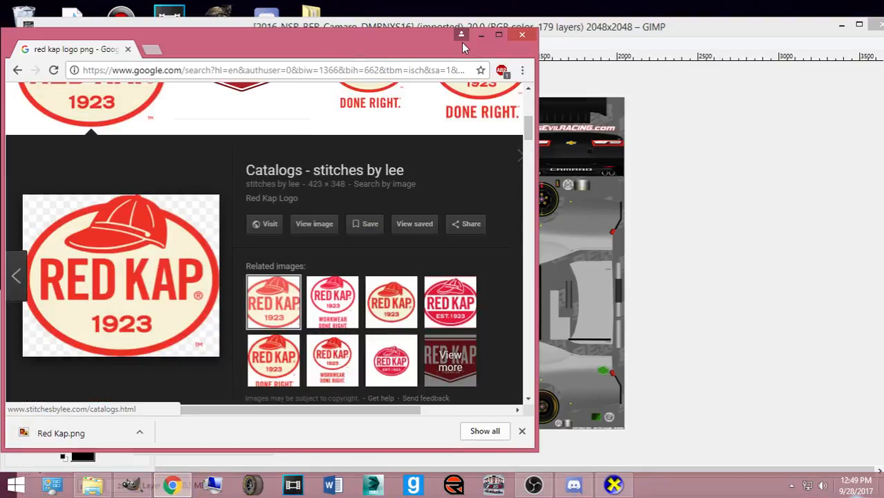
left_click(497, 35)
scroll(181, 69, "up", 2)
left_click_drag(183, 70, 7, 76)
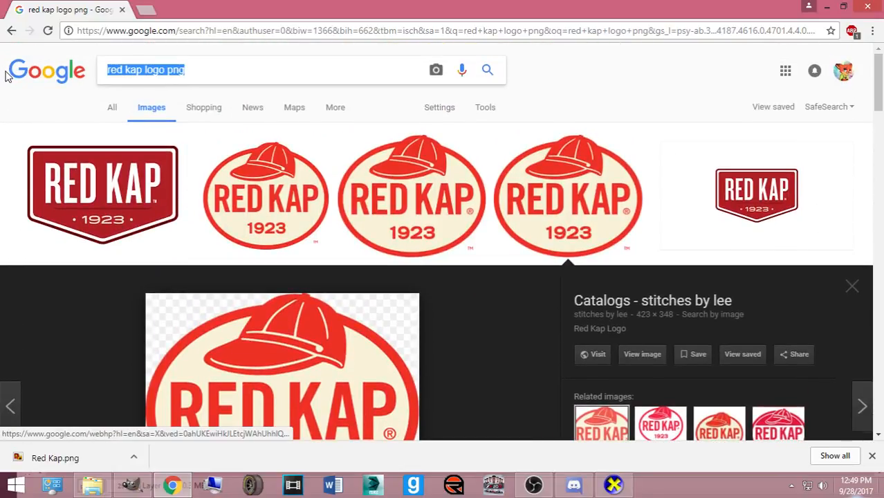
type("a")
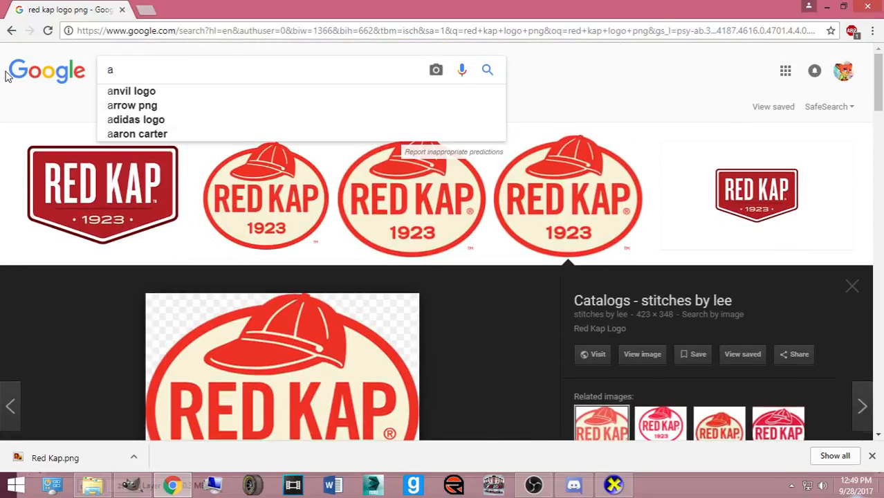
type("ccel")
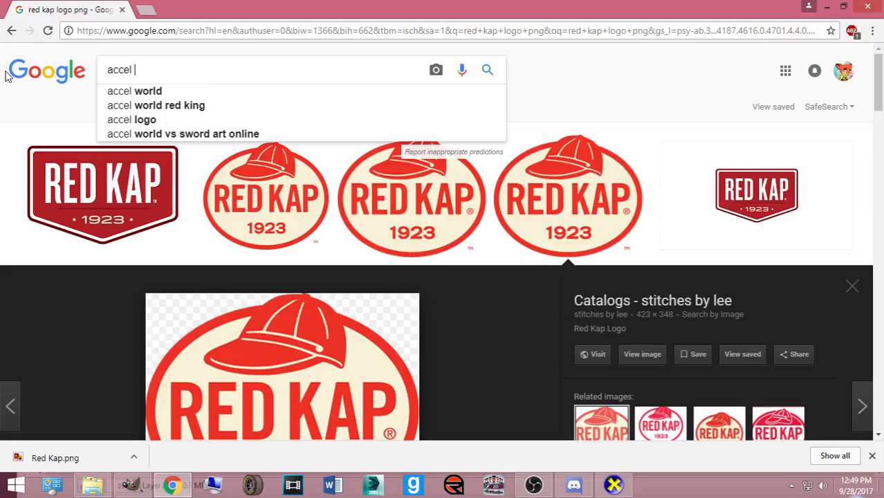
type(" construction logo")
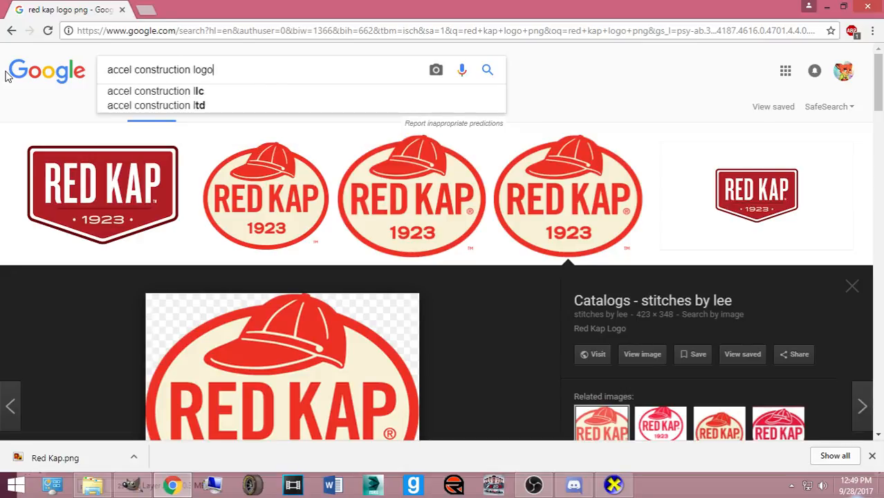
key("Return")
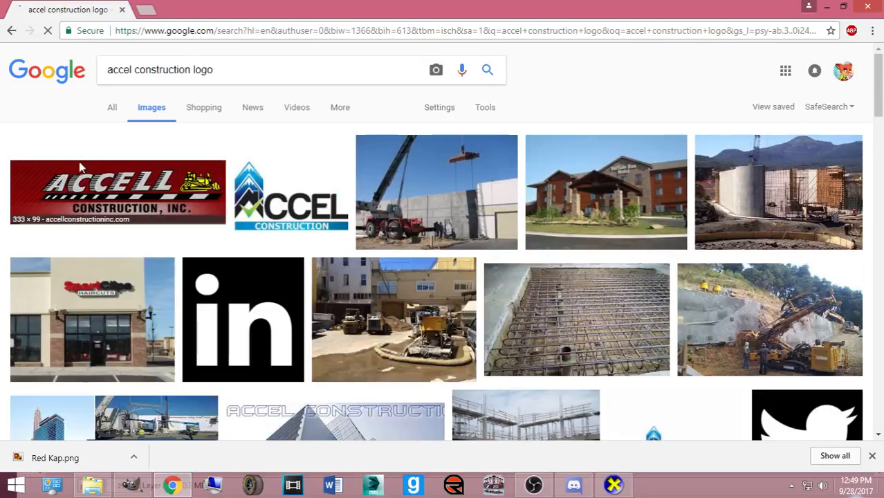
- Preview three Accell Construction logo images, then show the ordinary web results
left_click(79, 218)
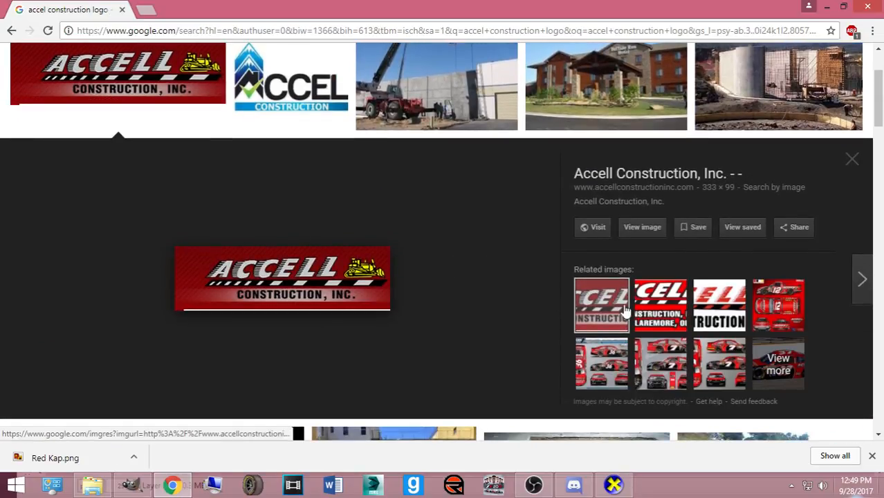
left_click(657, 305)
left_click(706, 304)
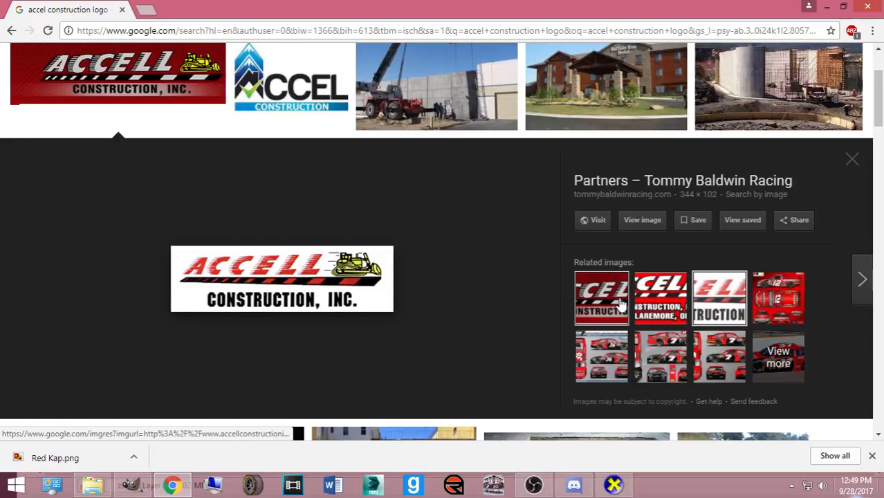
scroll(620, 304, "down", 12)
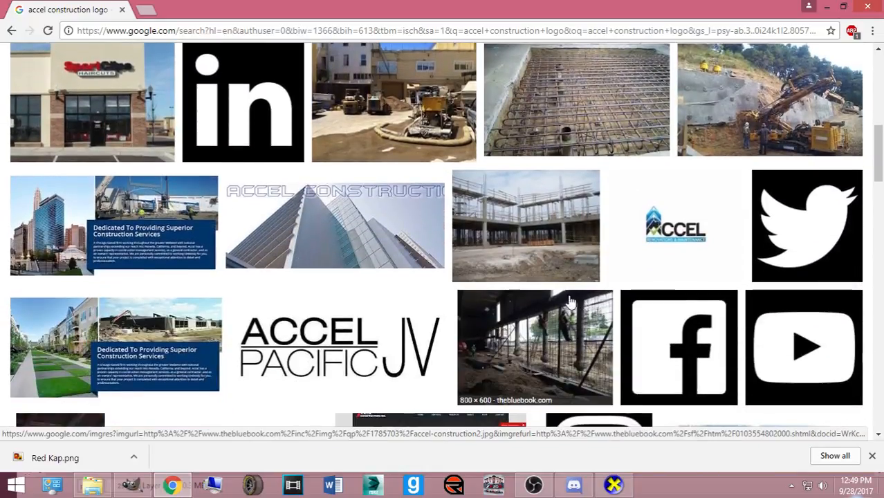
scroll(542, 301, "down", 3)
scroll(537, 300, "up", 15)
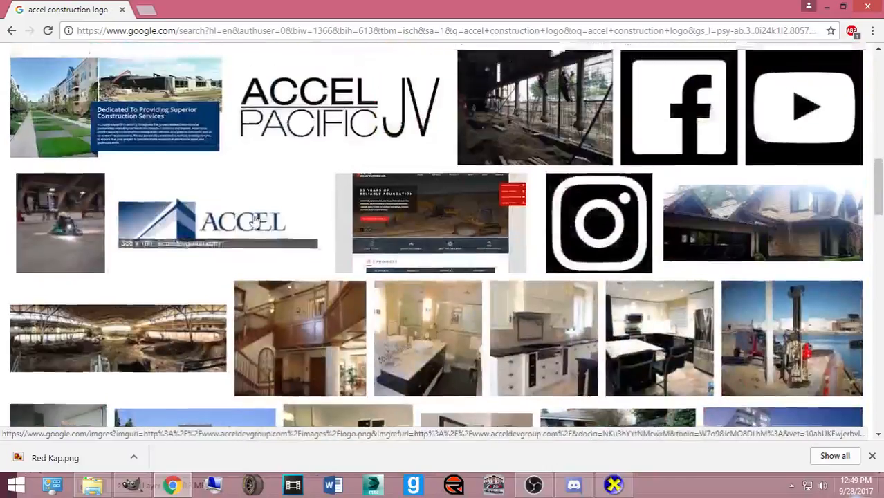
left_click(114, 111)
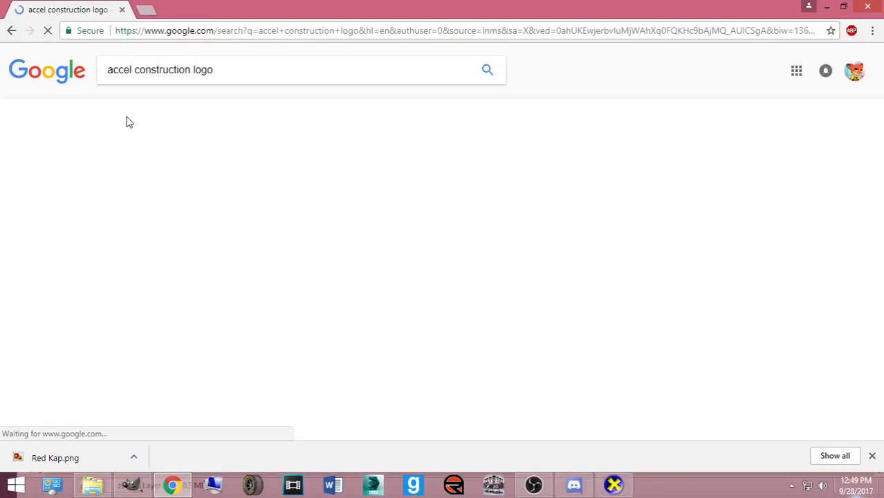
left_click(142, 10)
- Load jayski.com and open the 2012 #36 team paint schemes page
type("jayski.com")
key("Return")
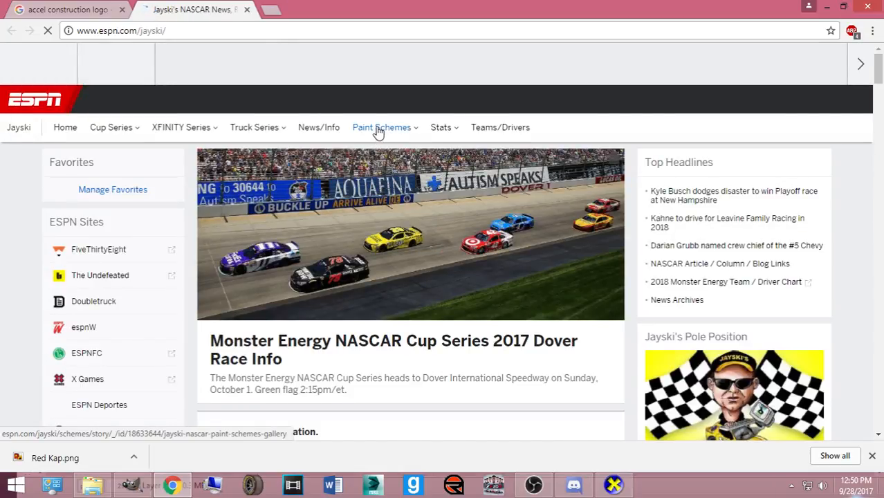
mouse_move(379, 131)
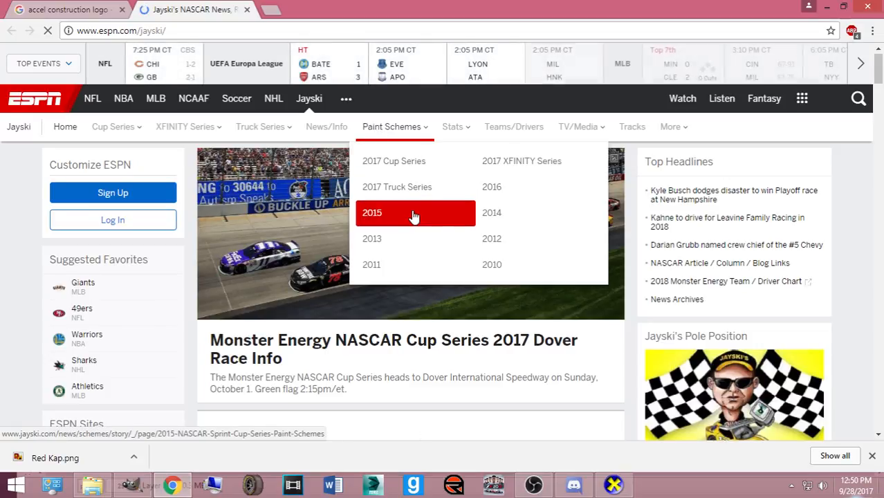
left_click(499, 243)
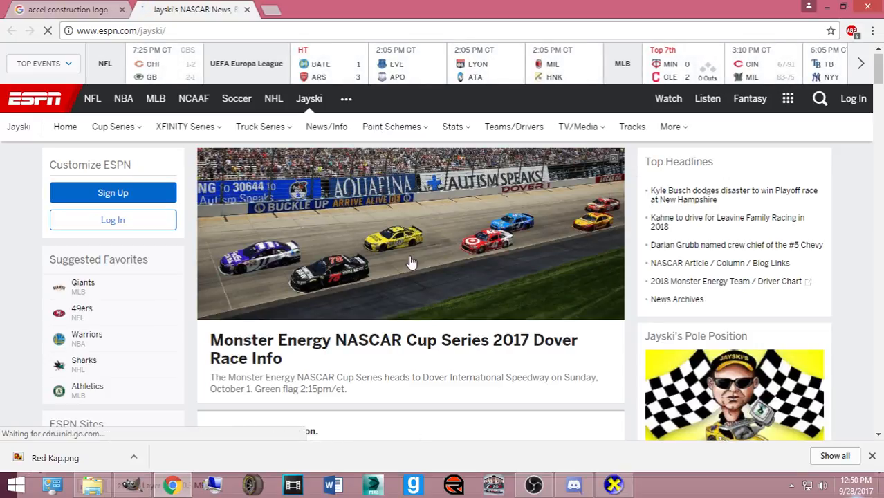
scroll(304, 303, "down", 6)
scroll(309, 304, "down", 15)
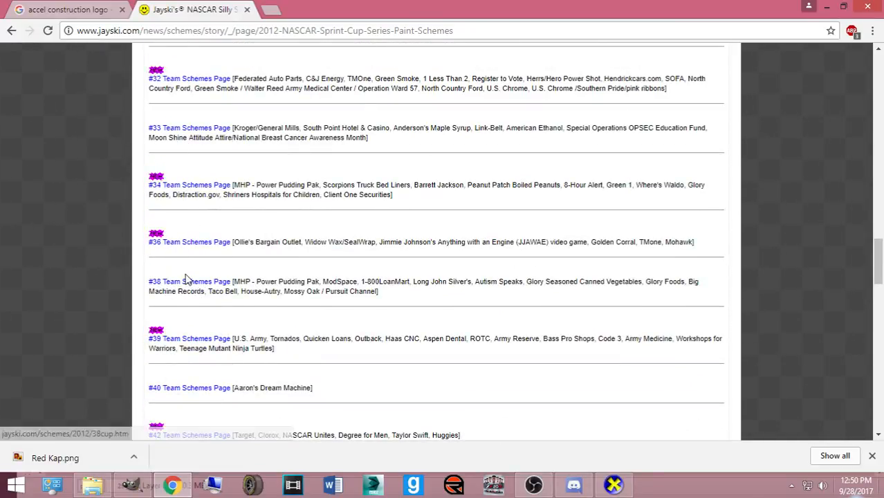
left_click(193, 243)
- Browse the 2012 #36 paint scheme photos
scroll(305, 291, "down", 15)
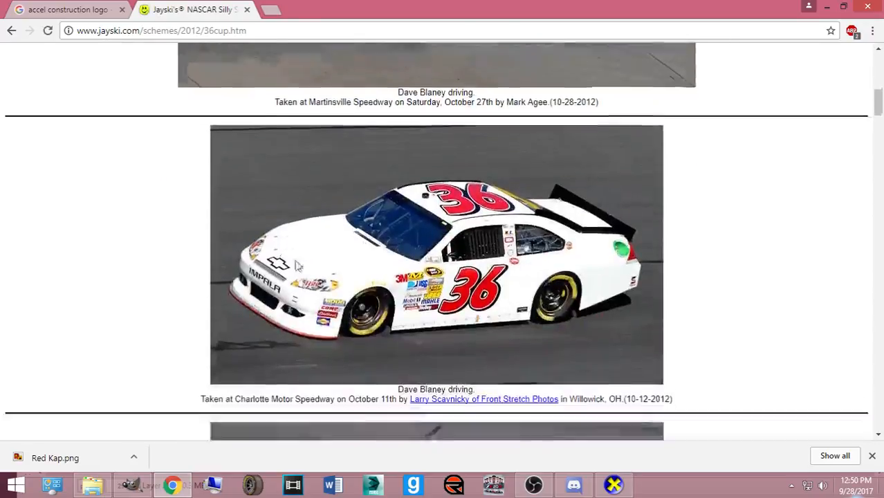
scroll(280, 277, "down", 15)
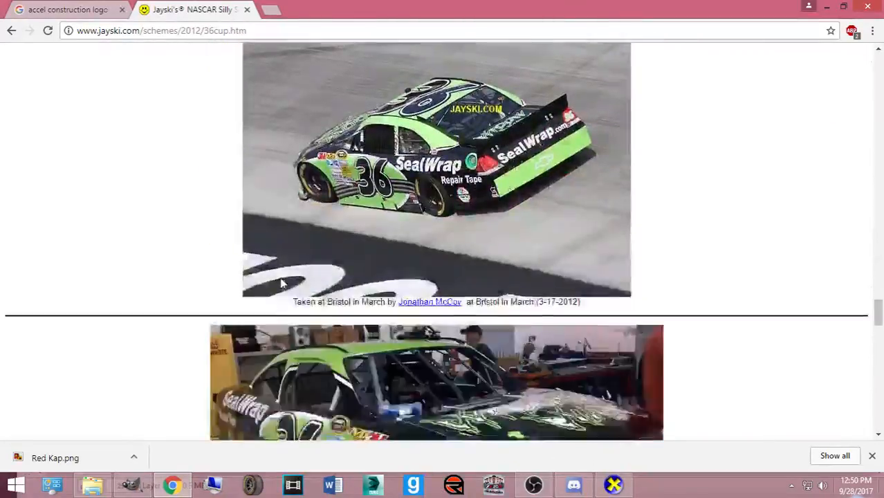
scroll(307, 297, "up", 5)
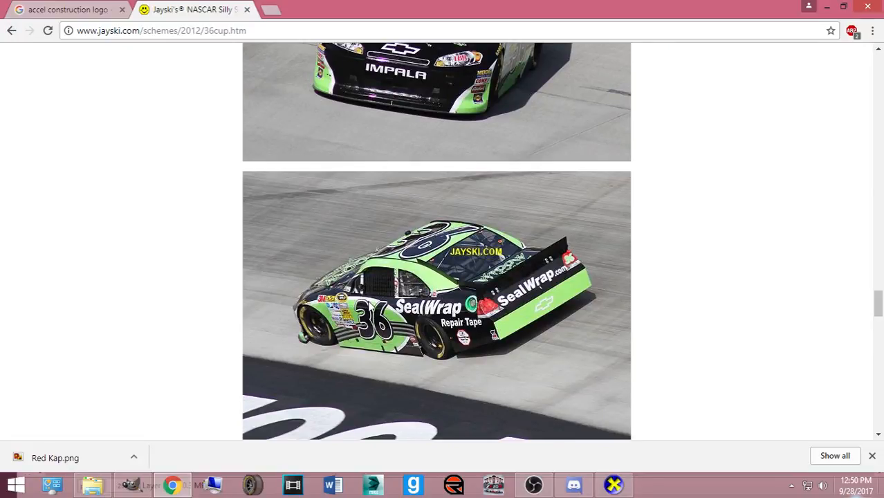
scroll(304, 242, "up", 10)
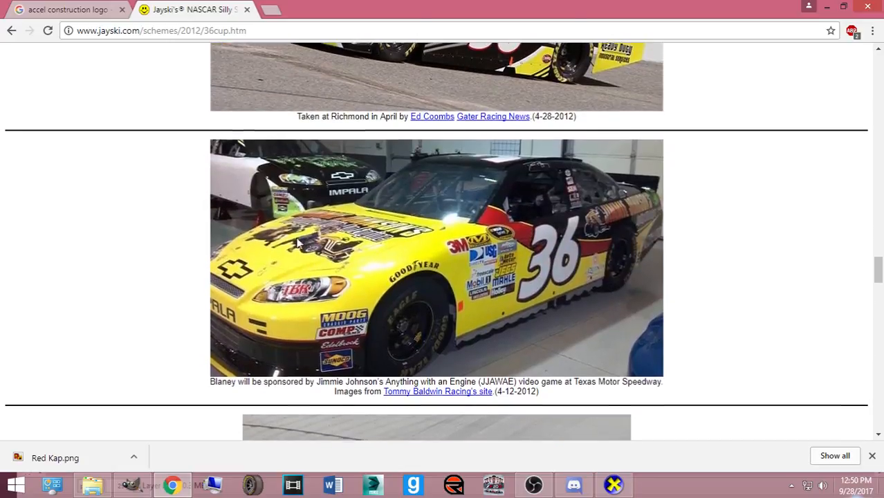
scroll(280, 243, "down", 4)
scroll(280, 243, "down", 4)
scroll(239, 174, "up", 12)
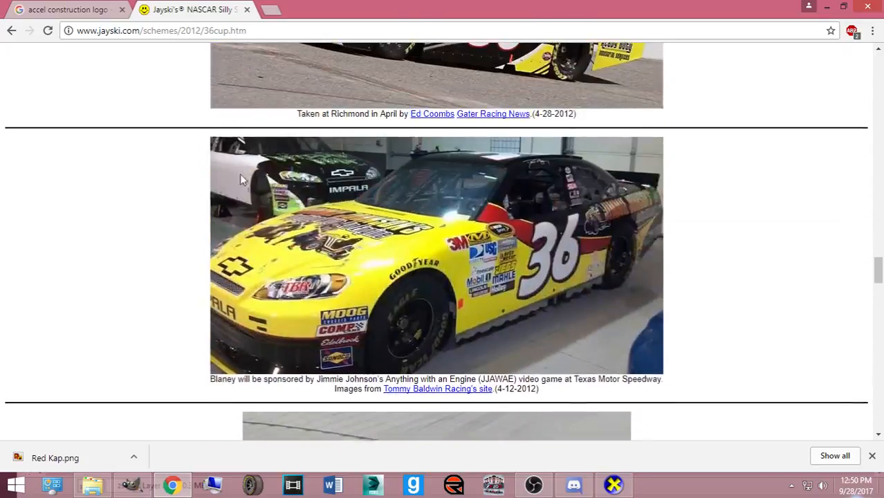
scroll(217, 188, "down", 15)
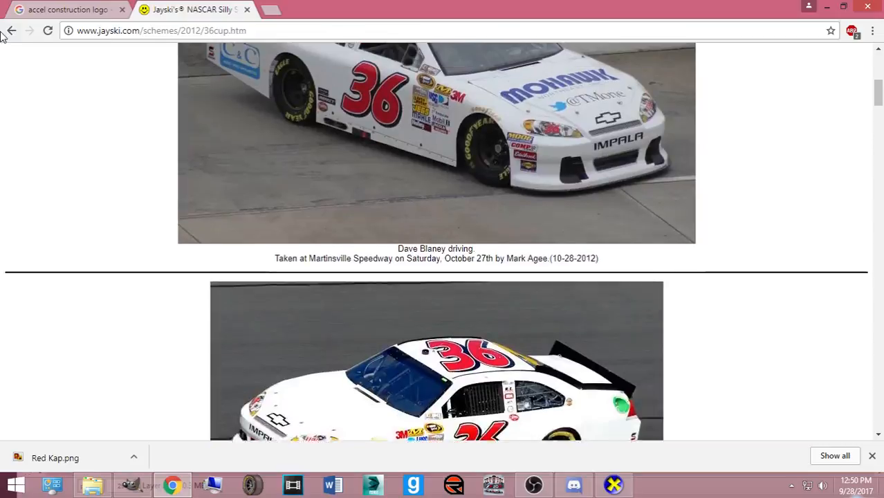
- Go back to the team schemes list and browse the #10 team's paint schemes
left_click(9, 31)
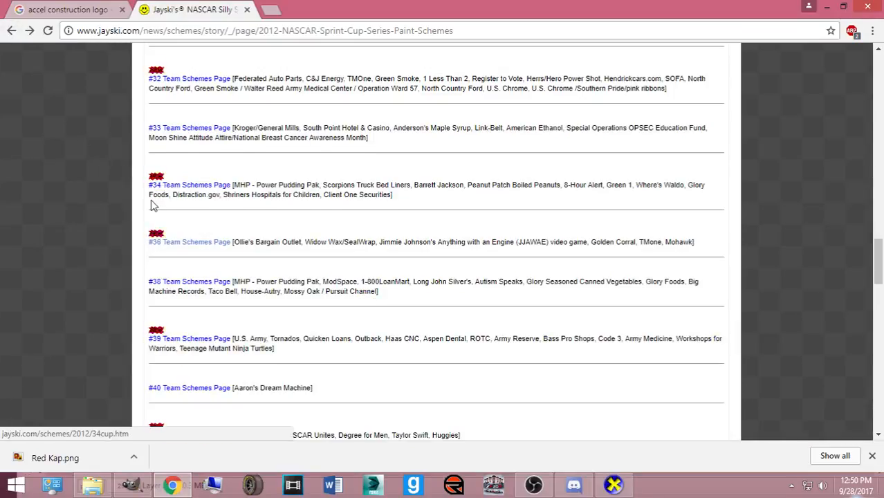
scroll(211, 221, "down", 8)
scroll(208, 221, "up", 6)
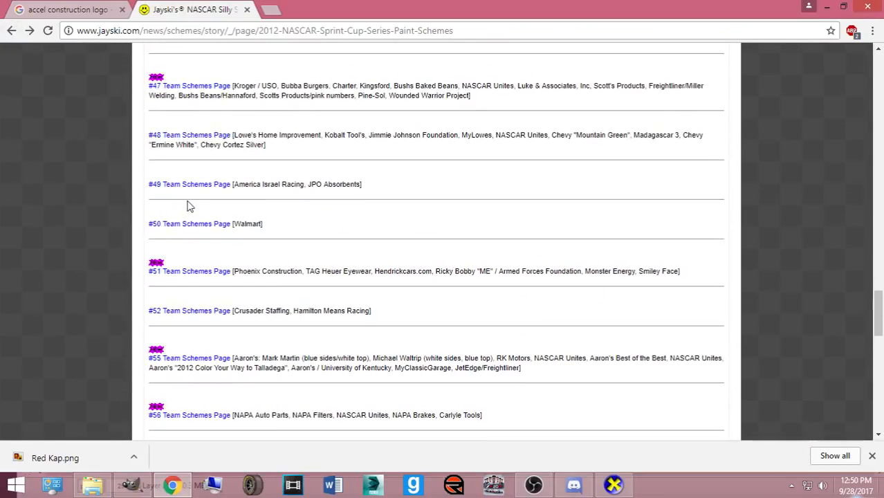
scroll(194, 215, "up", 4)
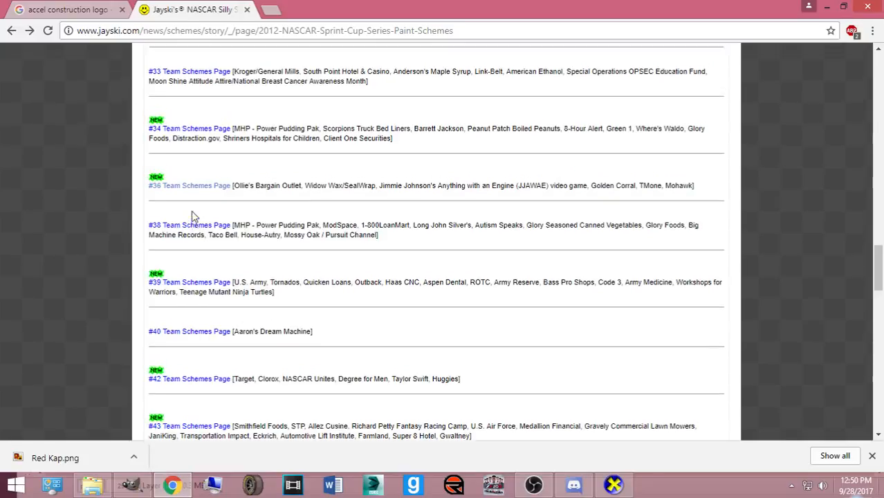
scroll(194, 220, "up", 12)
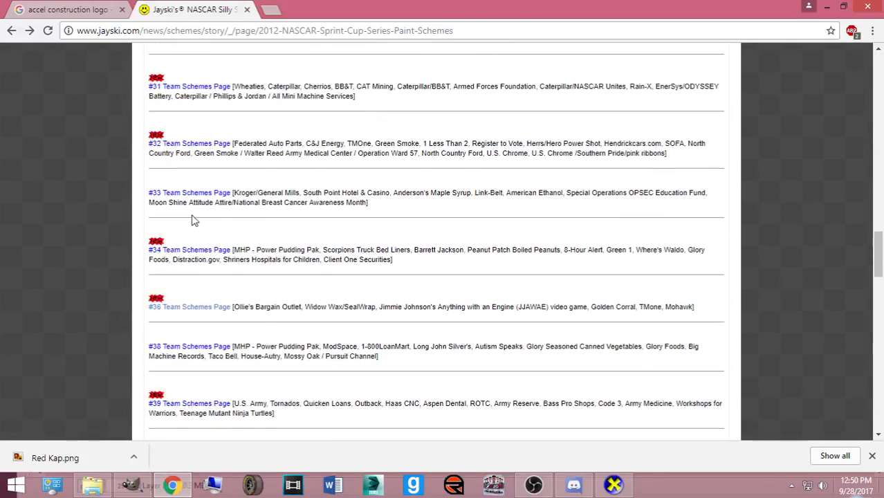
scroll(194, 234, "up", 3)
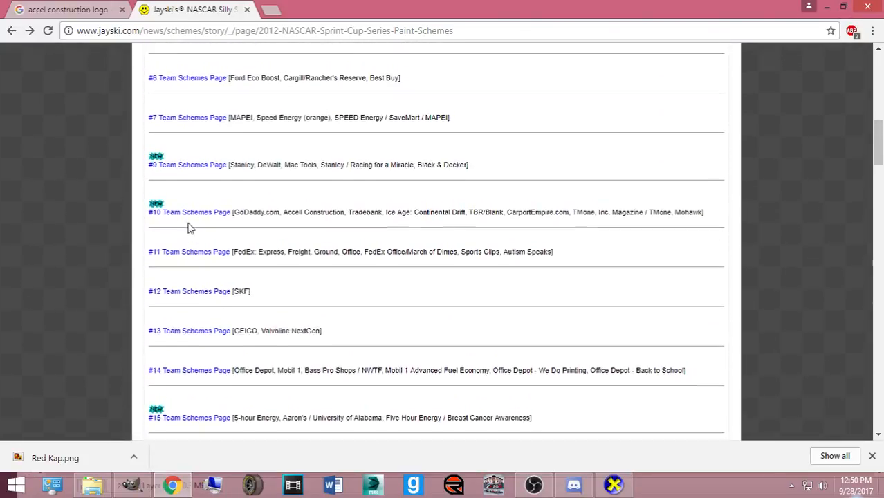
left_click(186, 274)
scroll(197, 273, "down", 15)
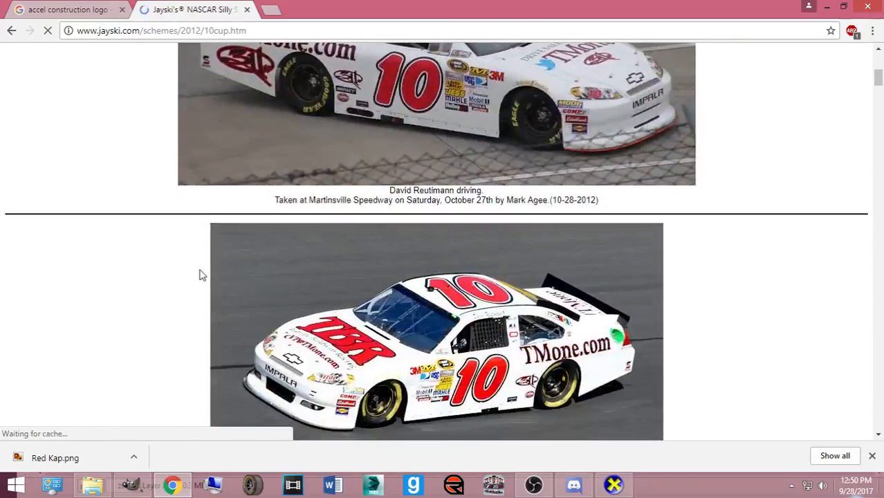
scroll(208, 262, "down", 20)
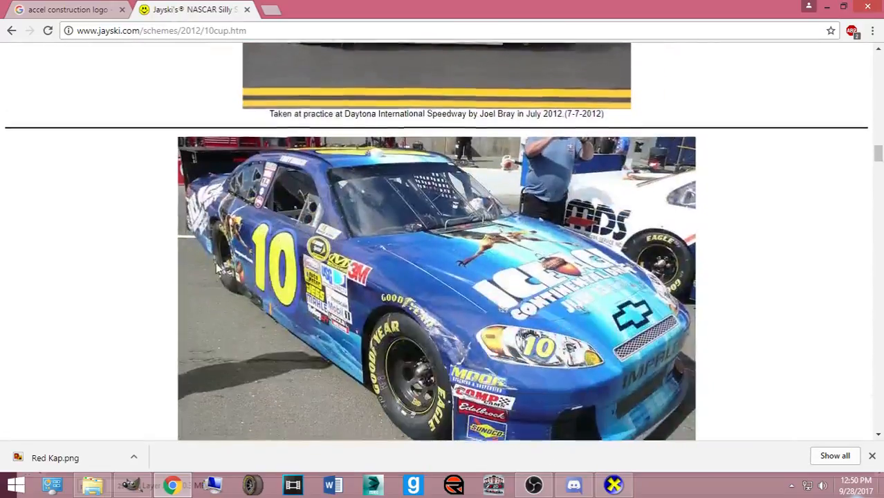
scroll(201, 259, "down", 15)
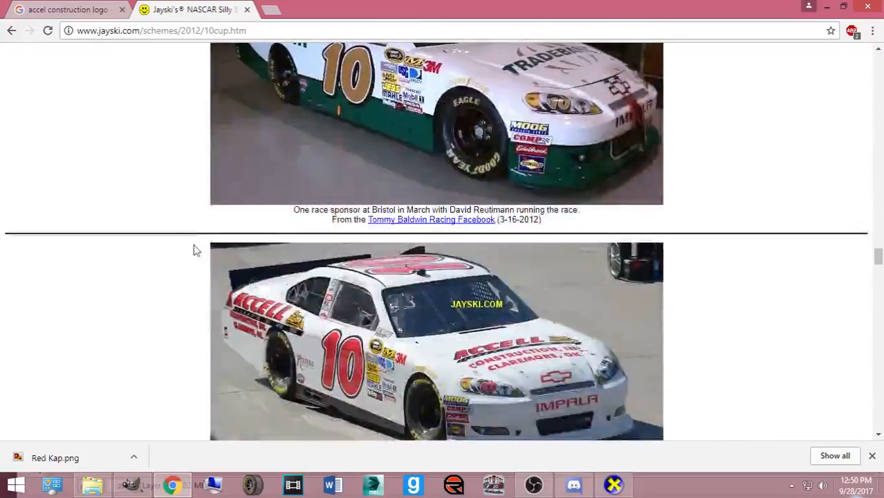
scroll(206, 263, "down", 5)
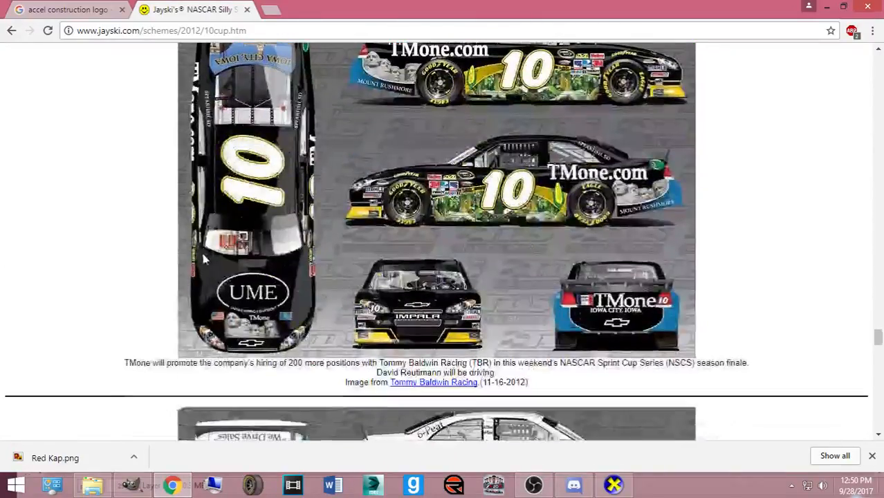
- Open the 2011 #36 team scheme page from the 2011 Sprint Cup schemes list
left_click(263, 9)
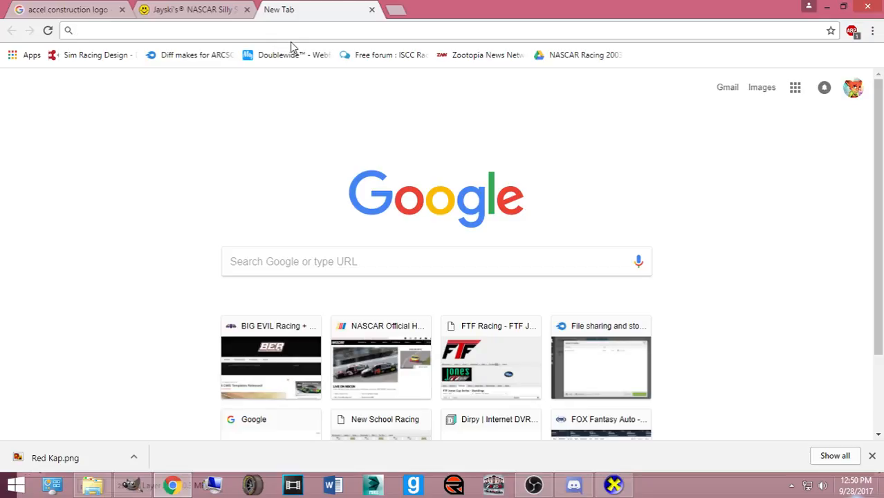
left_click(197, 10)
scroll(354, 271, "up", 15)
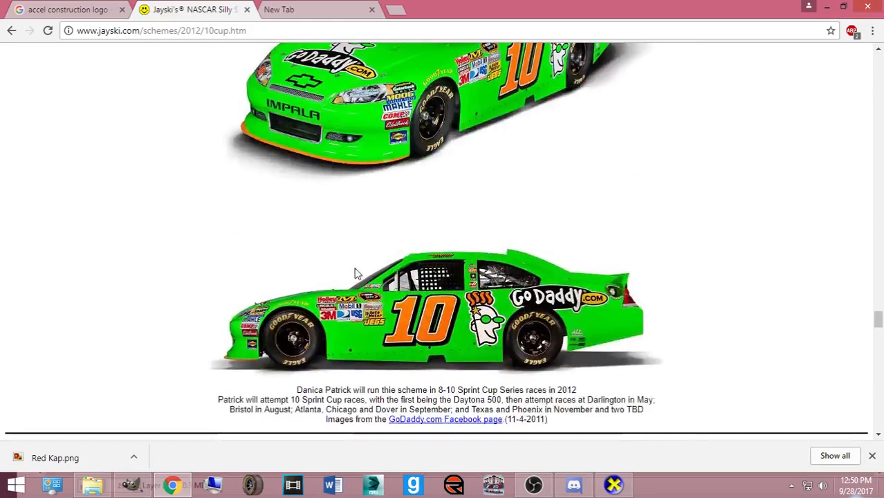
scroll(584, 216, "up", 4)
left_click_drag(878, 256, 878, 432)
left_click(400, 88)
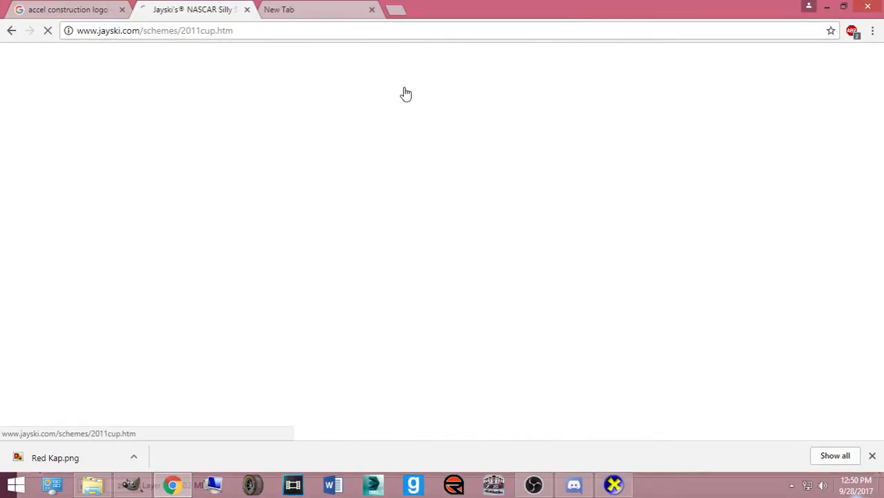
scroll(280, 228, "down", 10)
scroll(281, 229, "down", 10)
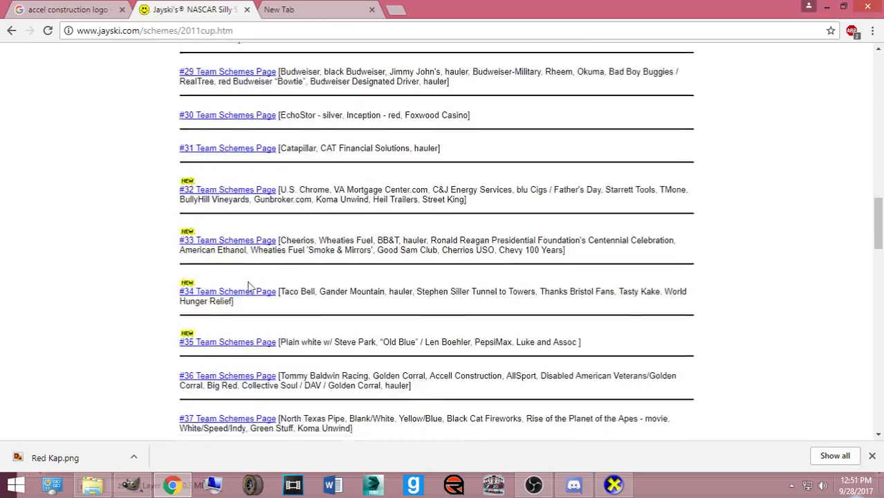
left_click(216, 196)
scroll(275, 257, "down", 20)
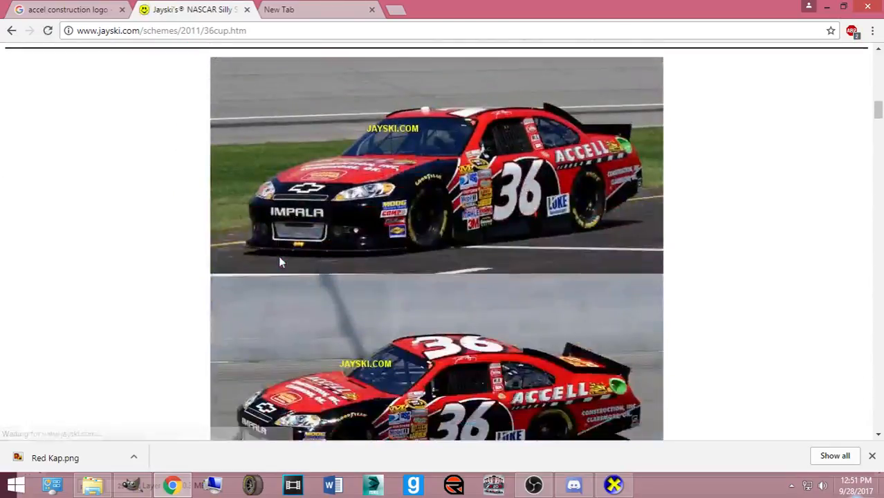
scroll(272, 255, "down", 20)
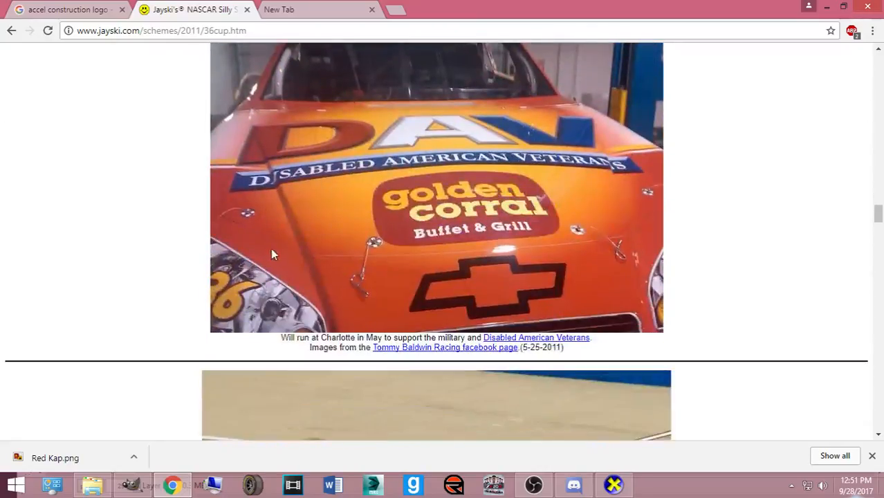
scroll(271, 272, "down", 4)
scroll(273, 269, "up", 2)
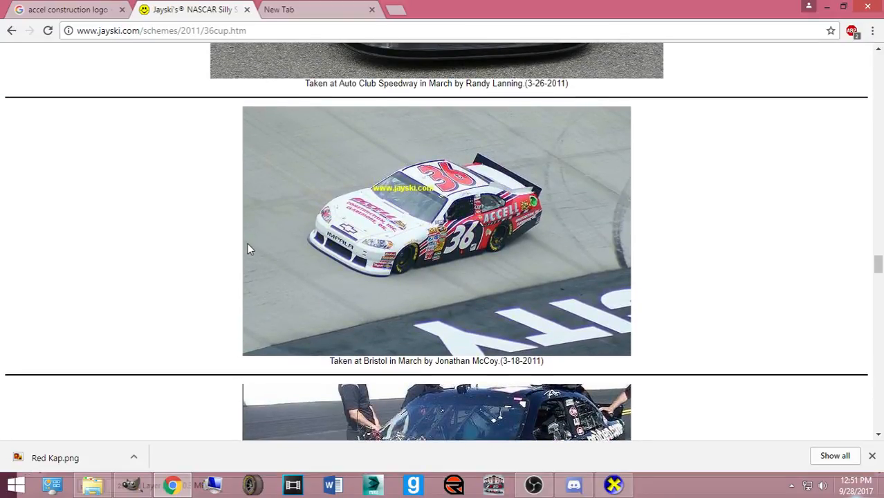
- Compare the Accell Construction logo image results against the #36 Accell car photos
left_click(289, 9)
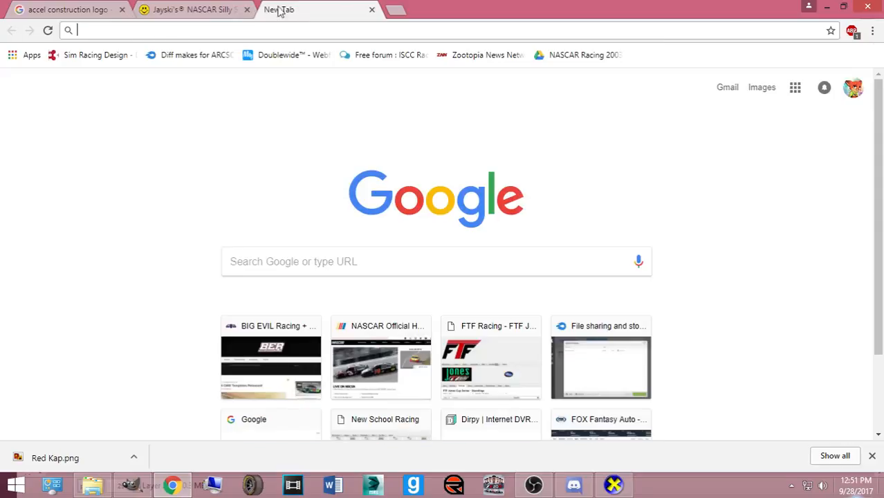
left_click(83, 12)
left_click(143, 109)
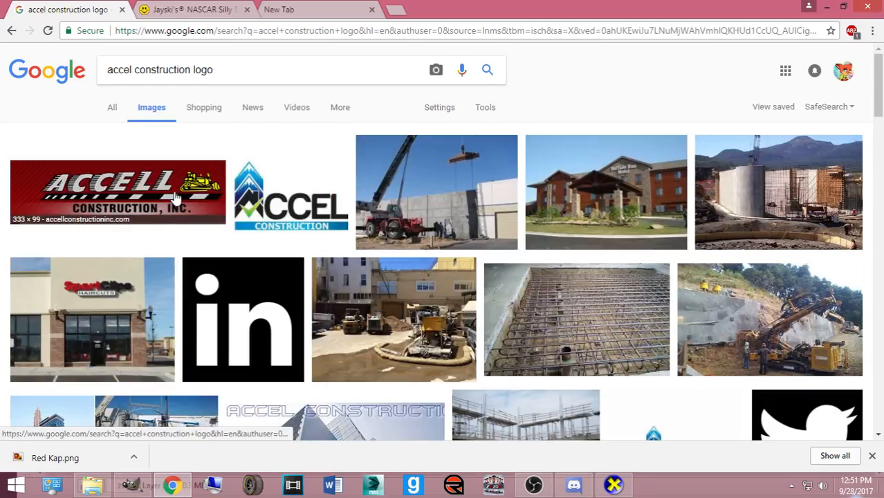
left_click(176, 199)
left_click(309, 8)
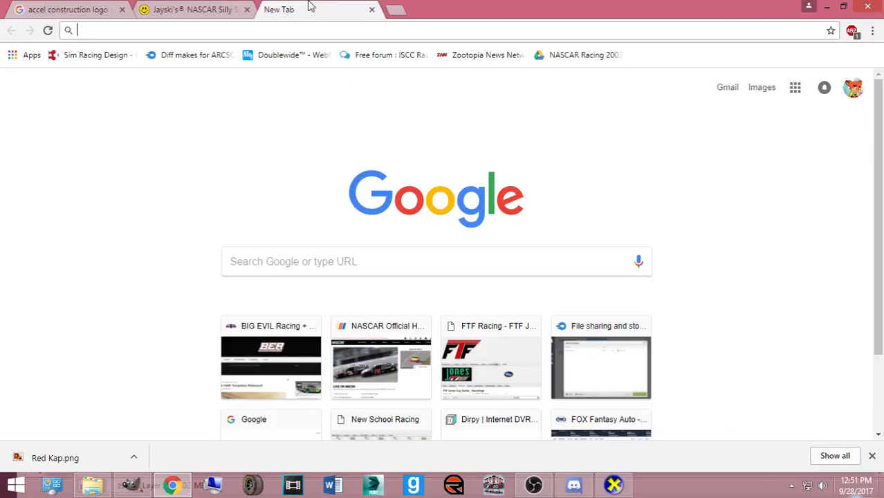
left_click(199, 8)
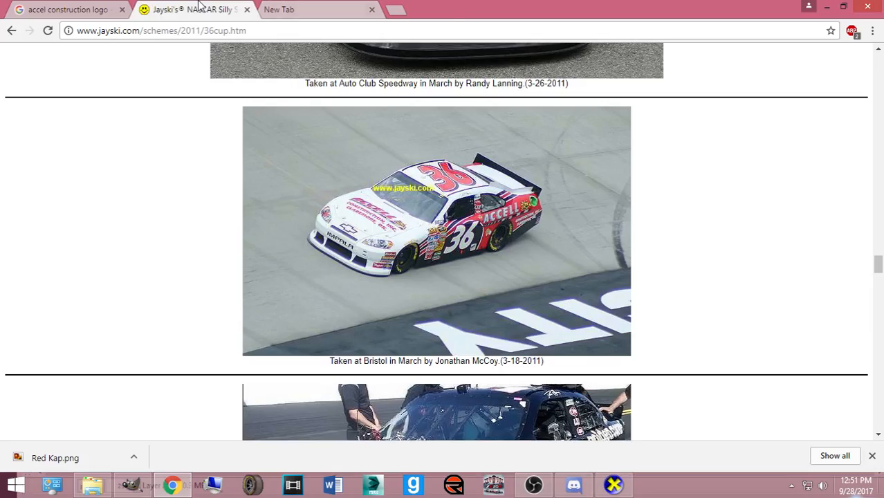
left_click(77, 8)
left_click(719, 297)
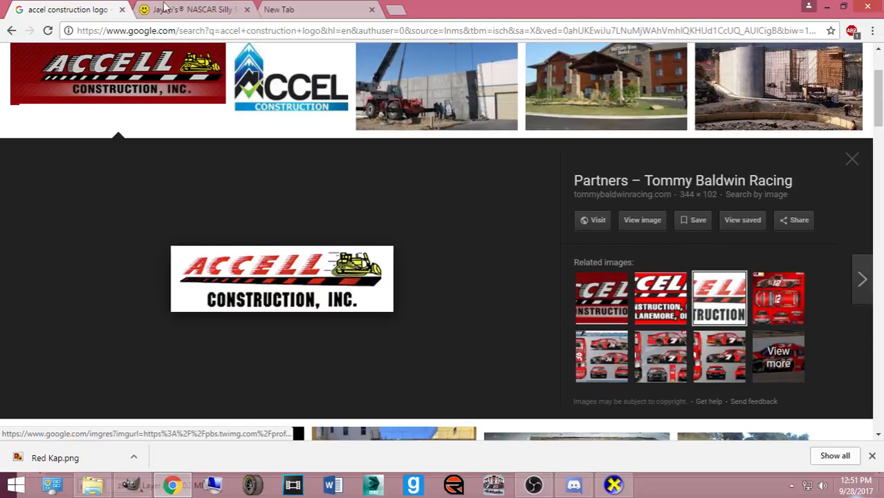
left_click(147, 8)
left_click(76, 7)
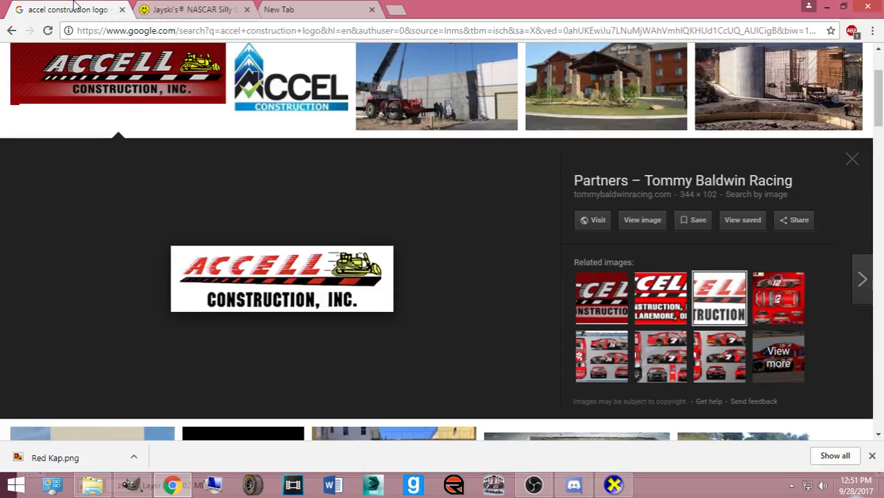
left_click(209, 10)
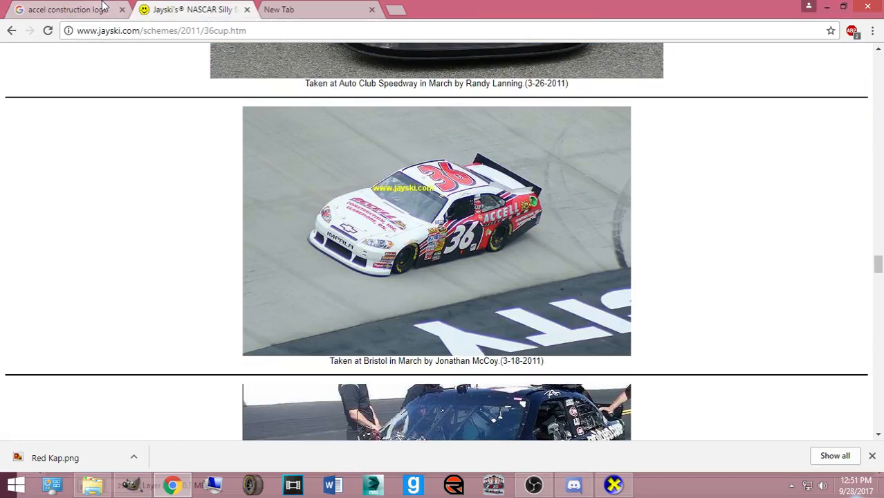
left_click(66, 8)
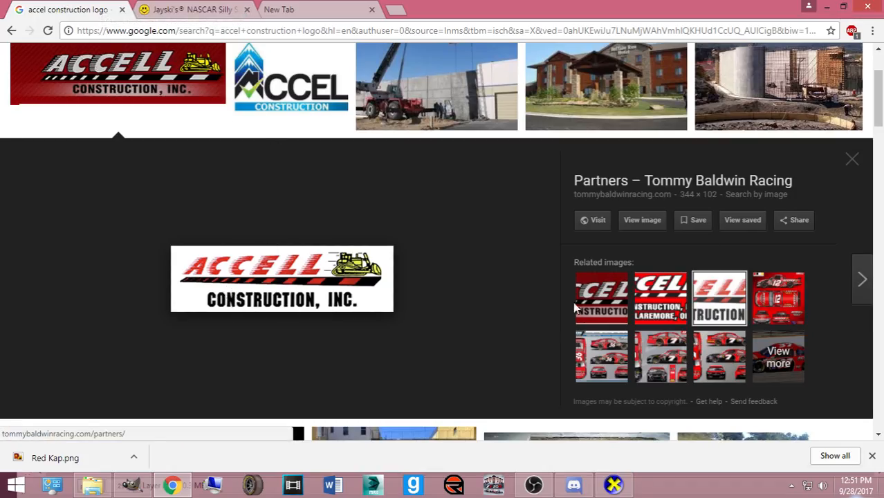
- Settle on the red Claremore Accell Construction logo after checking it against the #36 car
left_click(632, 304)
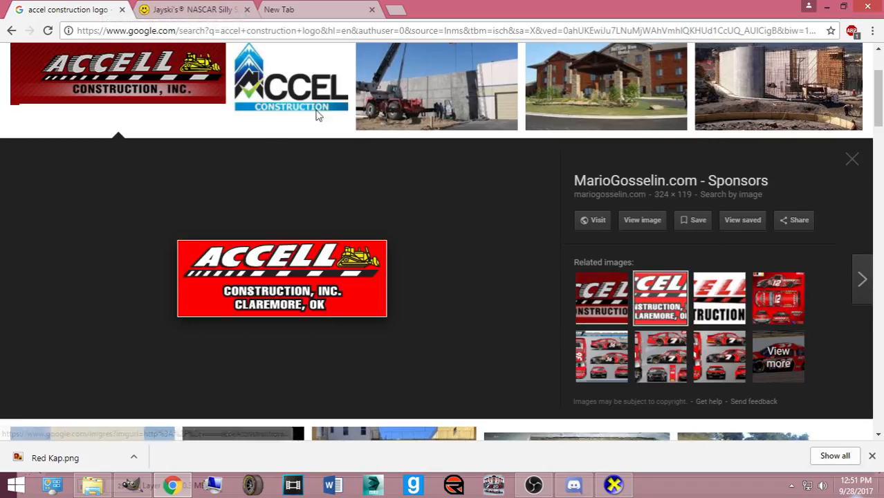
left_click(185, 6)
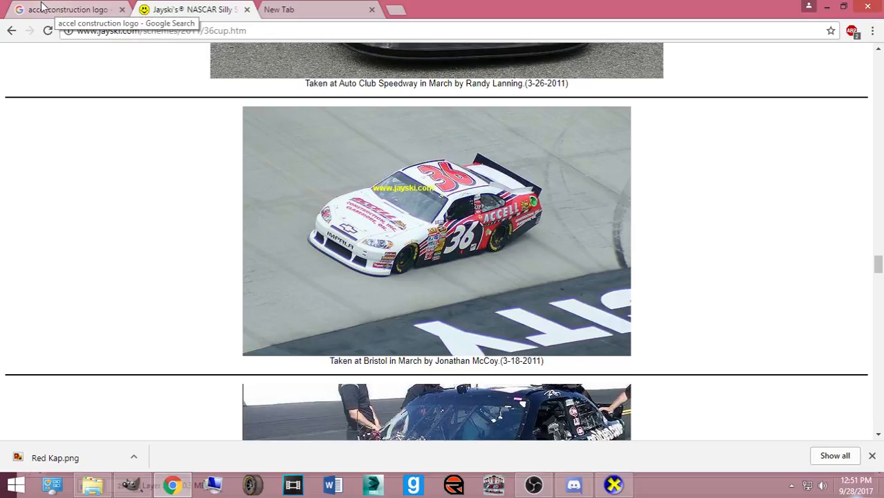
left_click(42, 7)
scroll(447, 324, "down", 8)
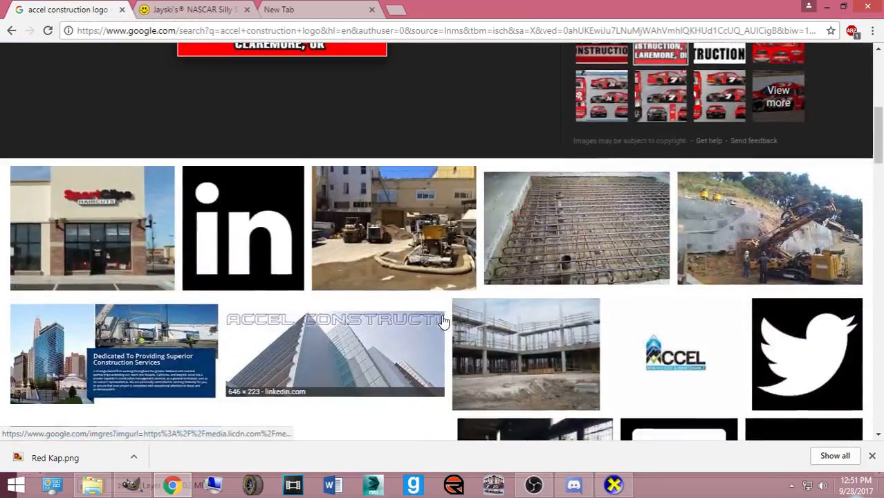
scroll(403, 282, "up", 9)
scroll(403, 282, "up", 1)
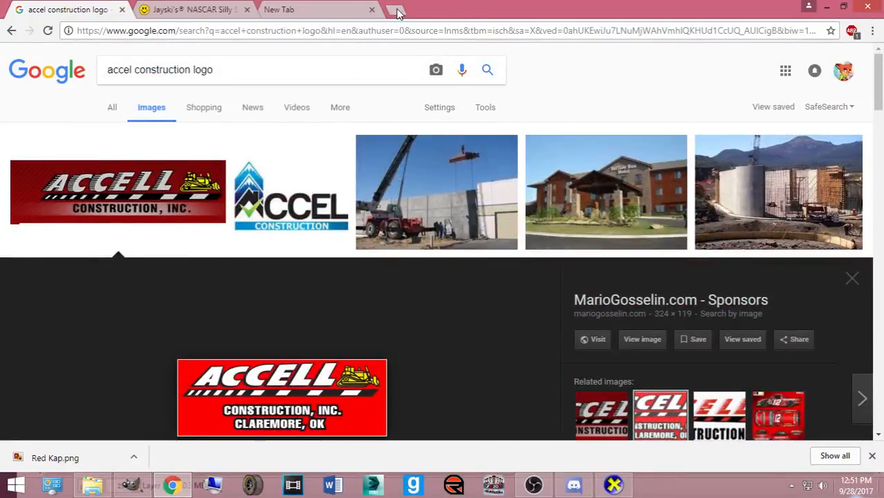
left_click(309, 10)
- Search Google for 'nr2003 accel construction' and load Big Evil Racing in another tab
type("nr2003")
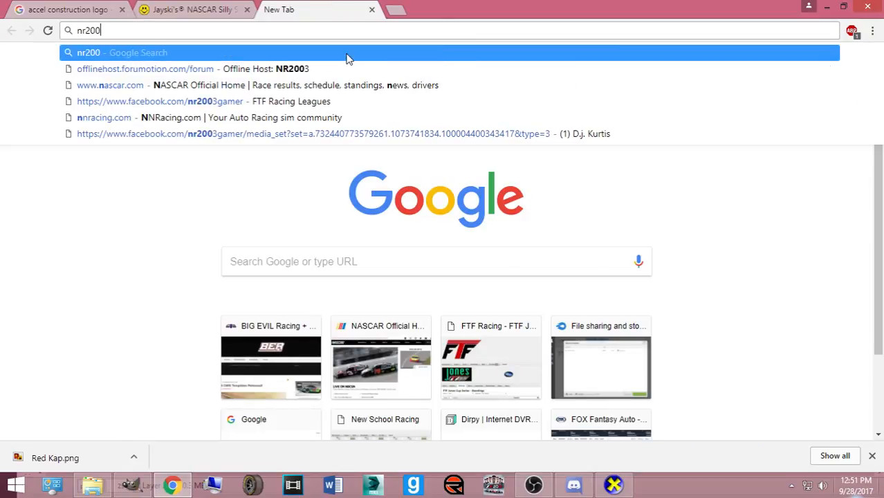
left_click(401, 6)
type("bi")
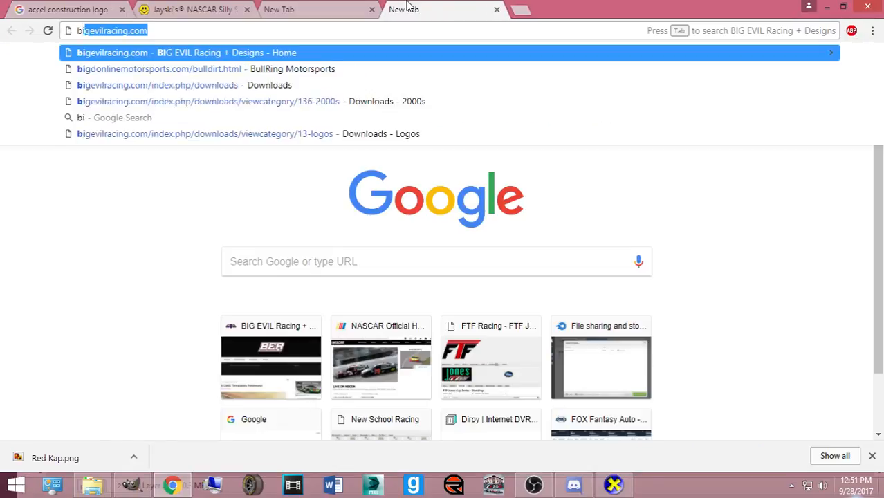
key("Return")
left_click(273, 7)
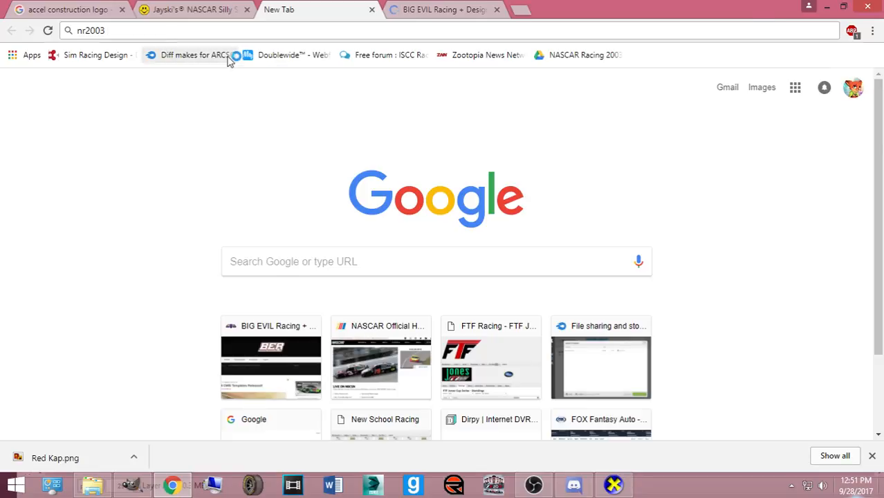
type("accel construction")
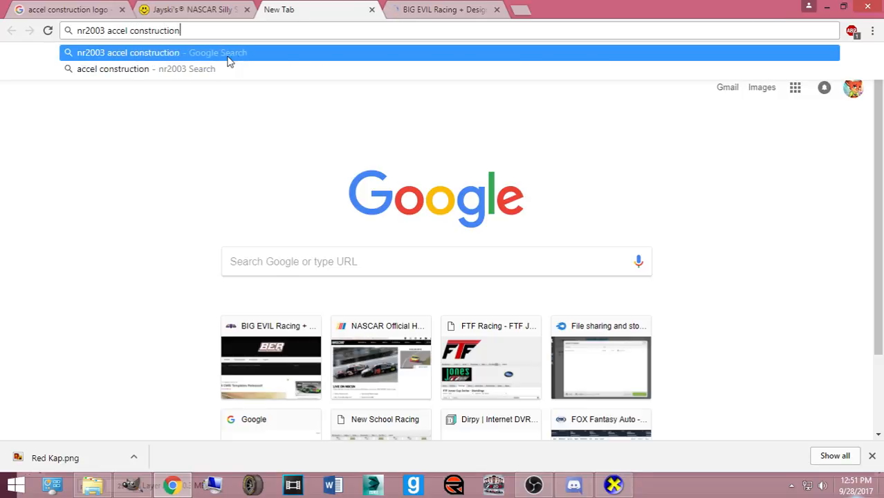
key("Return")
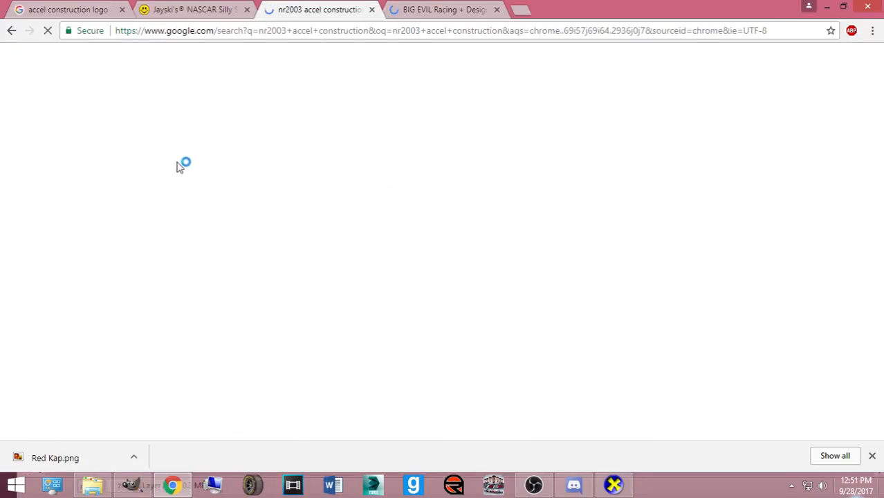
- Open the Michael Annett #7 Accell Construction thread and SimRacingDesign's Graphic Enhancments resources
scroll(145, 220, "down", 3)
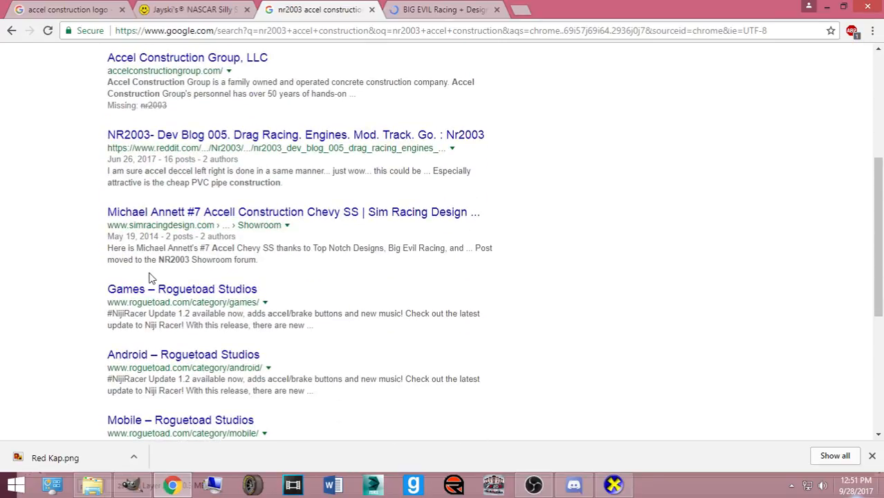
left_click(197, 219)
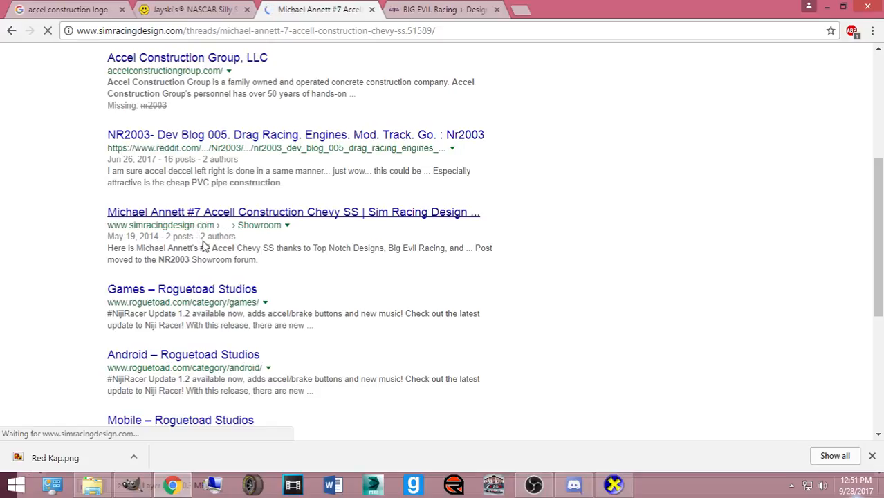
scroll(247, 278, "down", 5)
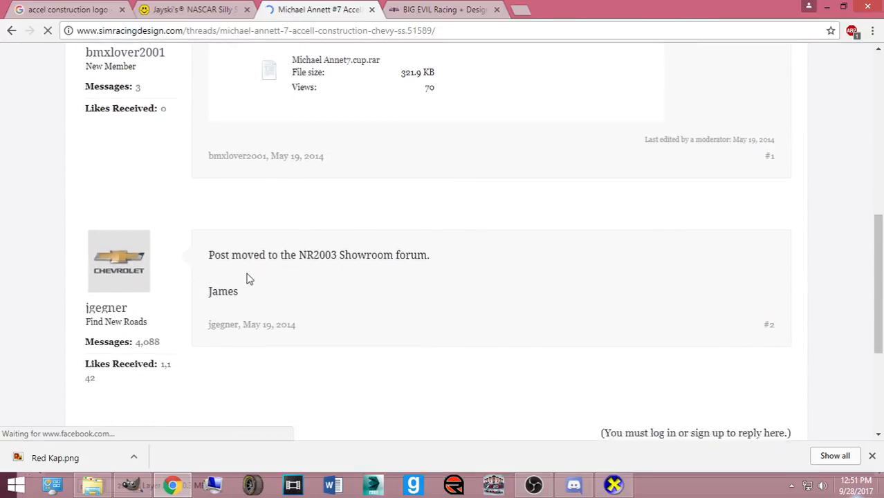
scroll(247, 277, "down", 2)
scroll(276, 276, "up", 10)
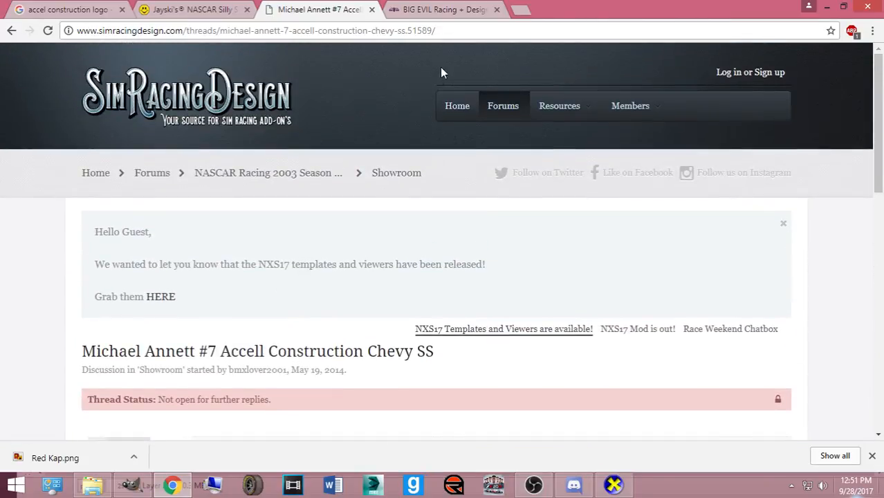
left_click(539, 110)
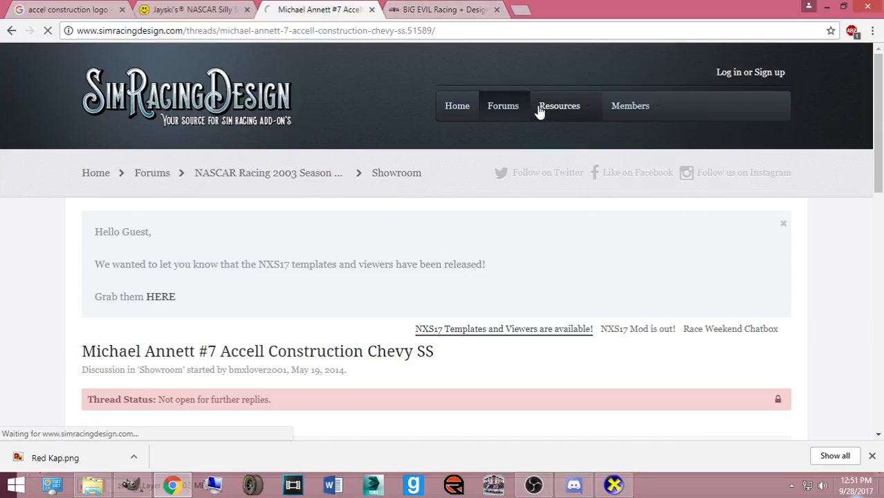
scroll(207, 256, "down", 4)
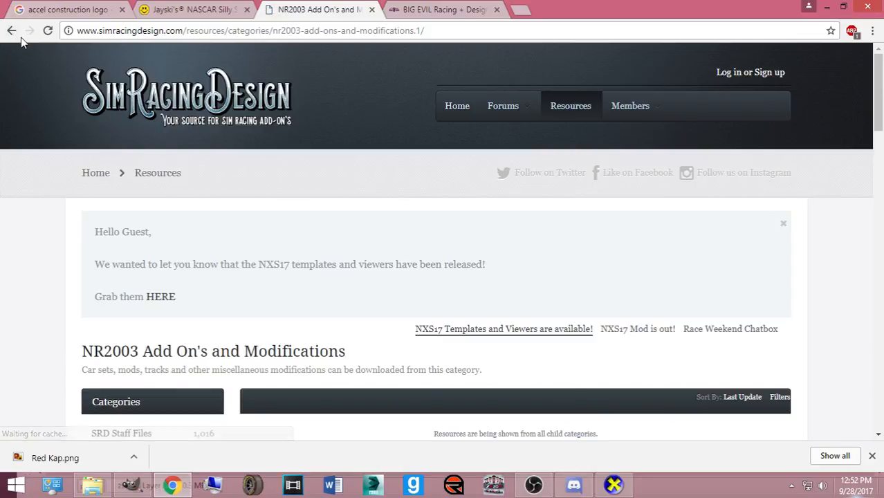
left_click(13, 31)
left_click(150, 274)
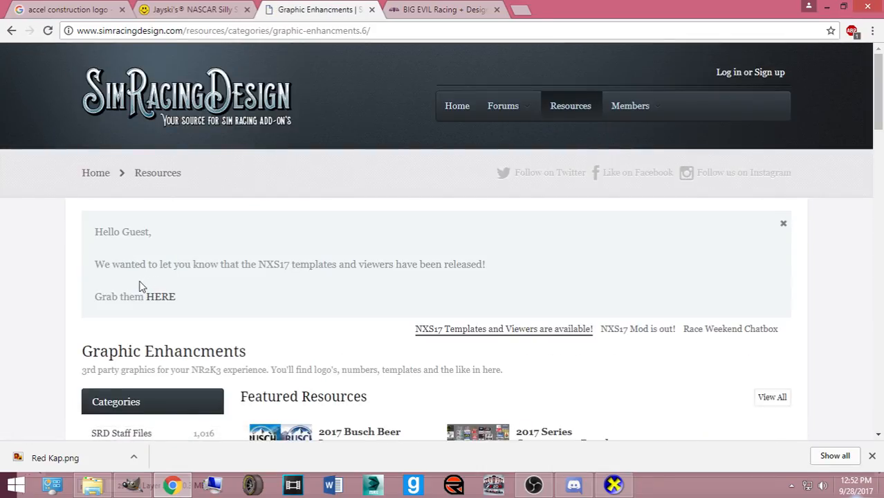
scroll(145, 294, "down", 4)
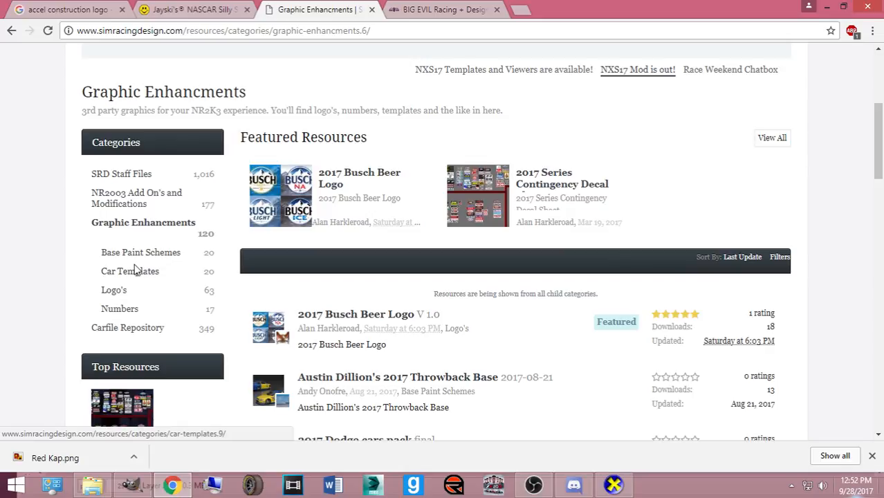
- Open SimRacingDesign's Logo's category and sort it by Title
left_click(110, 295)
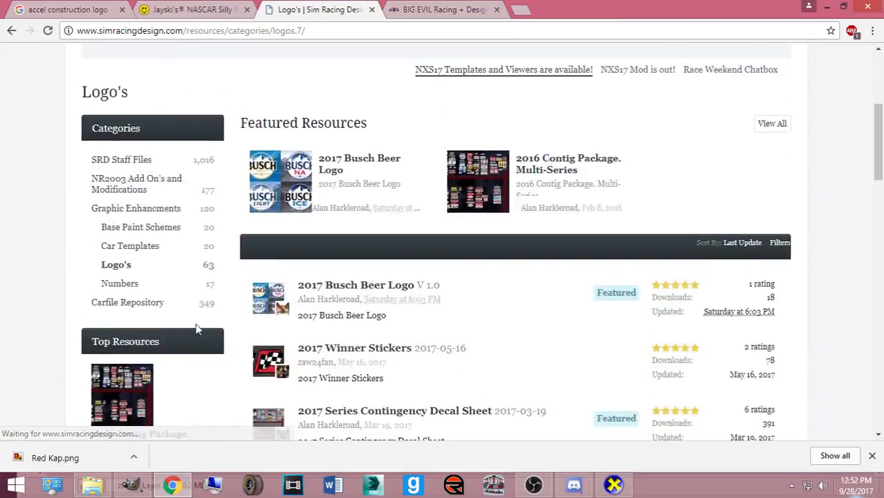
scroll(615, 257, "down", 4)
scroll(615, 258, "up", 4)
scroll(615, 258, "up", 1)
left_click(733, 243)
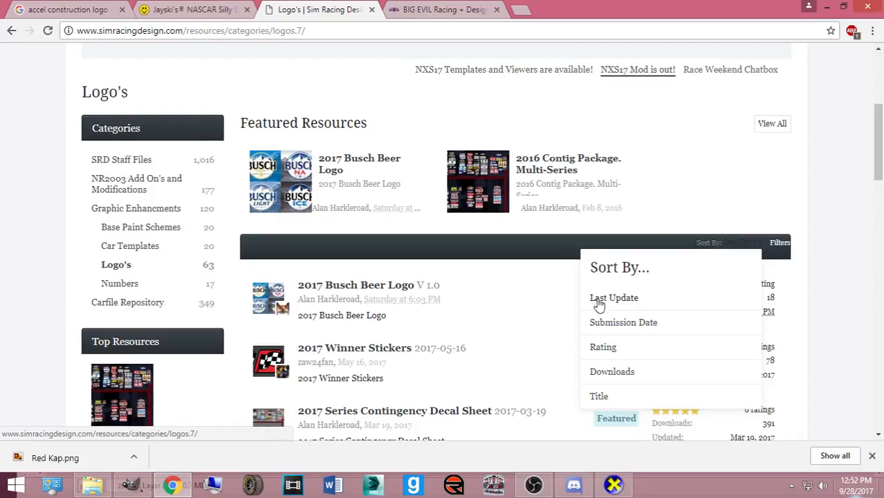
left_click(625, 392)
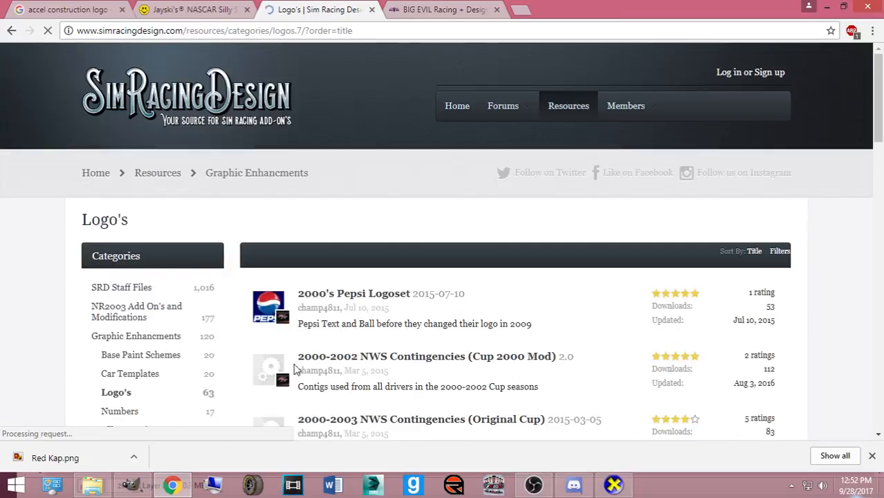
scroll(307, 356, "down", 15)
scroll(314, 343, "down", 6)
scroll(318, 339, "up", 3)
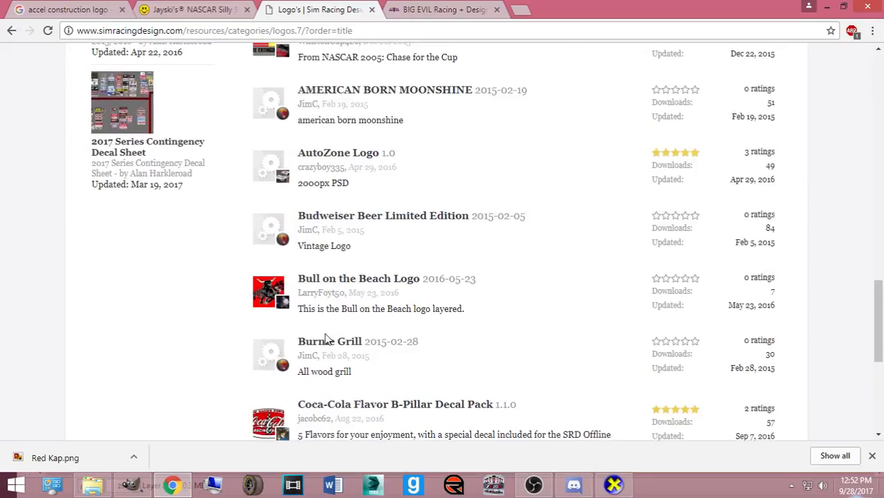
- Browse Big Evil Racing's A downloads category for an Accell logo
left_click(436, 9)
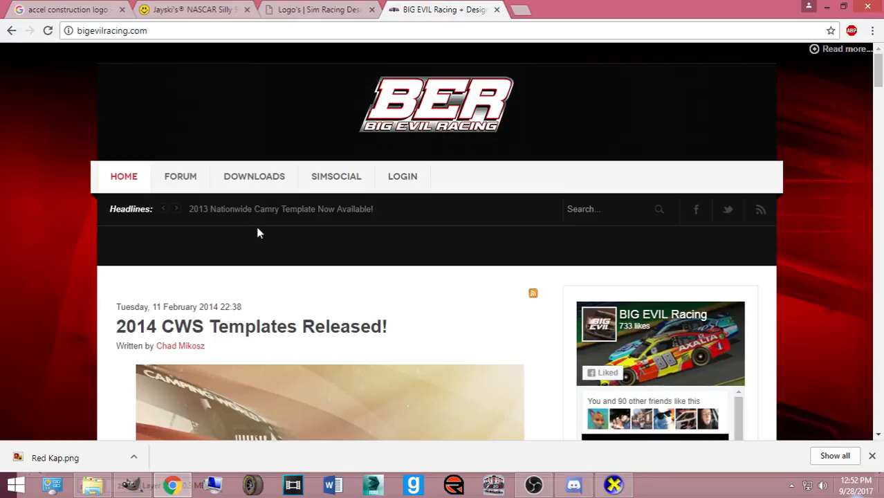
left_click(252, 186)
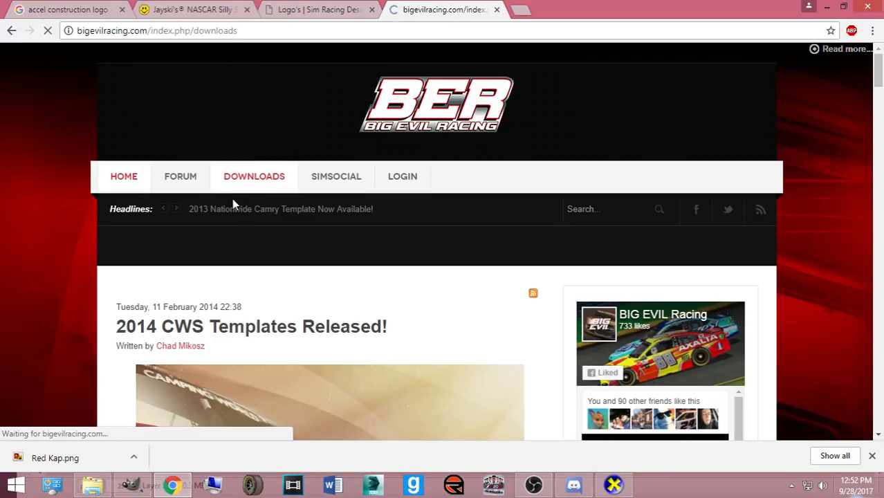
scroll(232, 204, "down", 6)
scroll(235, 213, "up", 4)
left_click(501, 181)
left_click(511, 325)
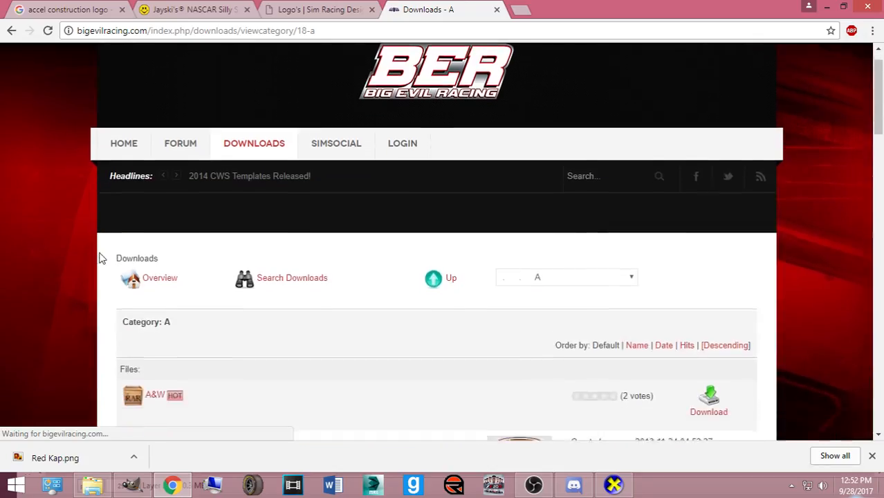
scroll(106, 256, "down", 10)
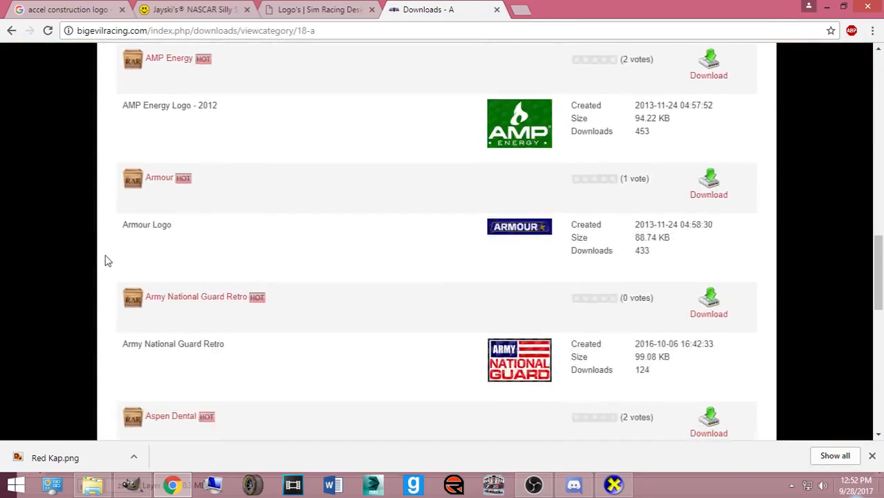
scroll(107, 256, "down", 5)
scroll(138, 229, "up", 3)
- Search 'nr2003 logos' and open Racin Grafix's A Logos album
left_click(522, 8)
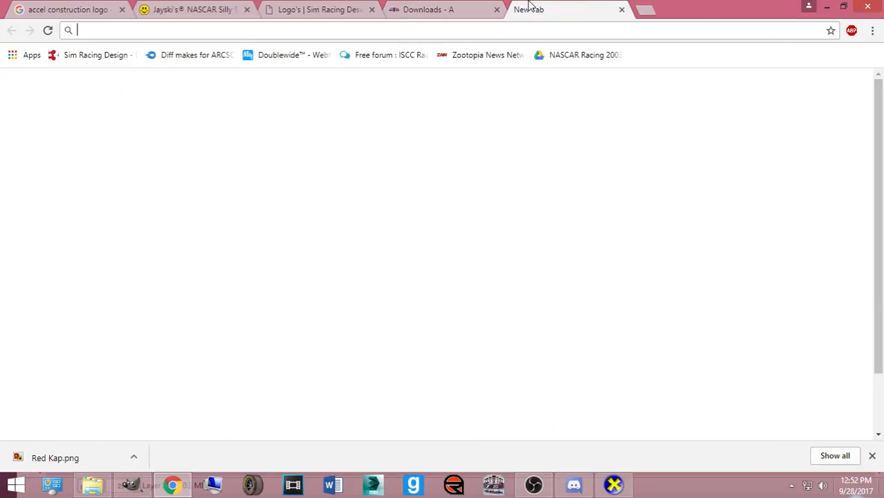
type("nr2003 logos")
key("Return")
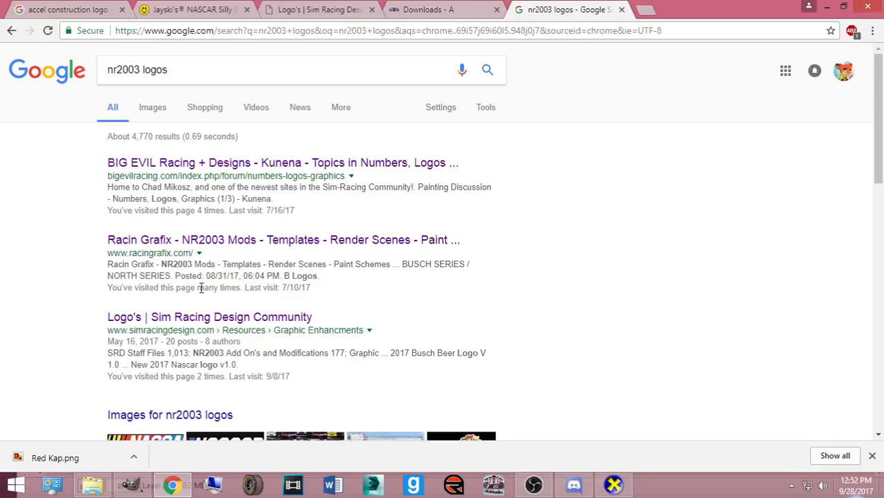
left_click(221, 242)
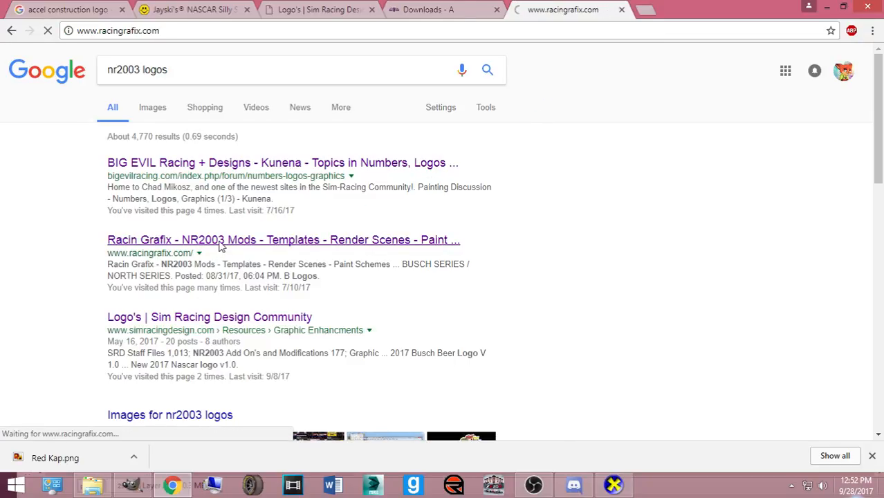
left_click(232, 93)
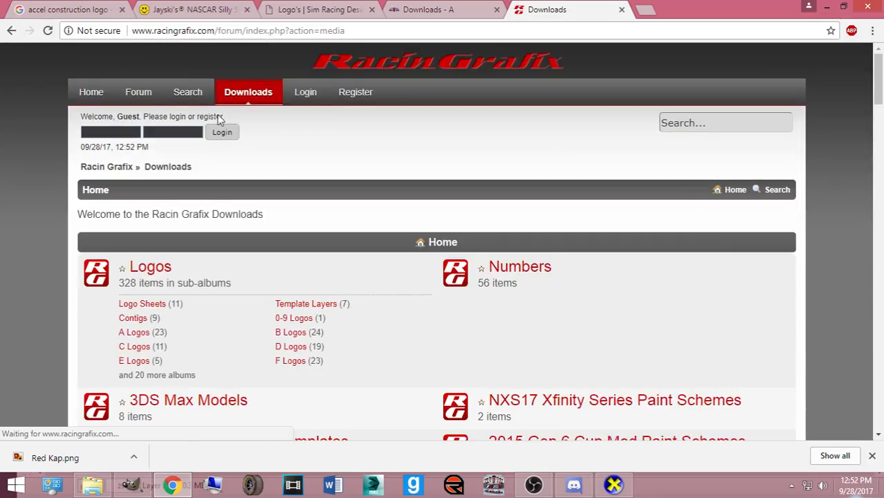
left_click(128, 334)
- Download Accell_Construction.zip from the Accell Construction item and open it
scroll(130, 336, "down", 5)
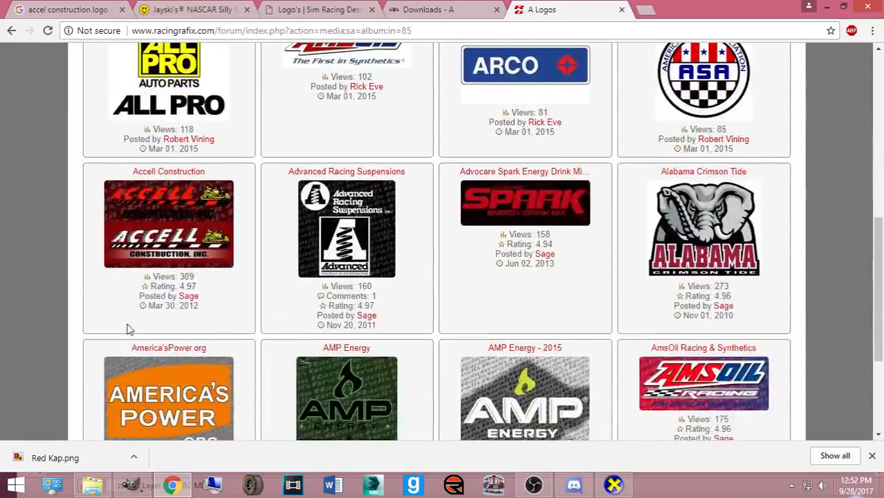
left_click(172, 176)
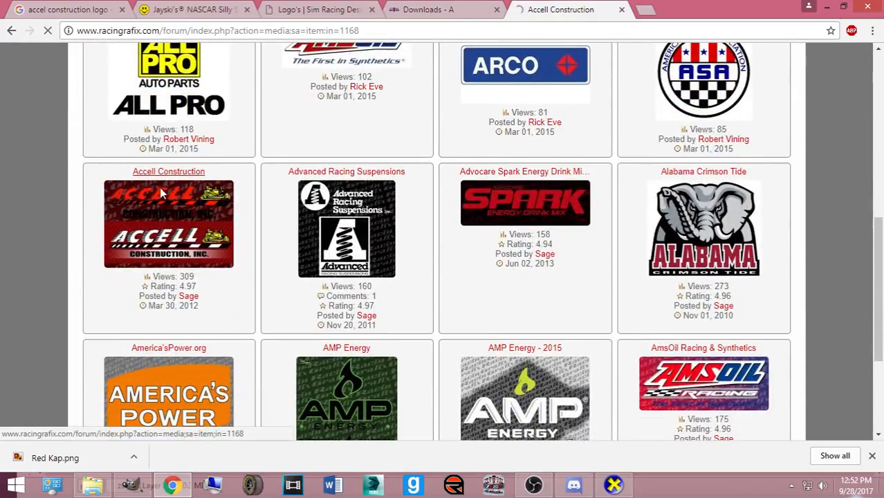
scroll(297, 274, "down", 10)
left_click(413, 276)
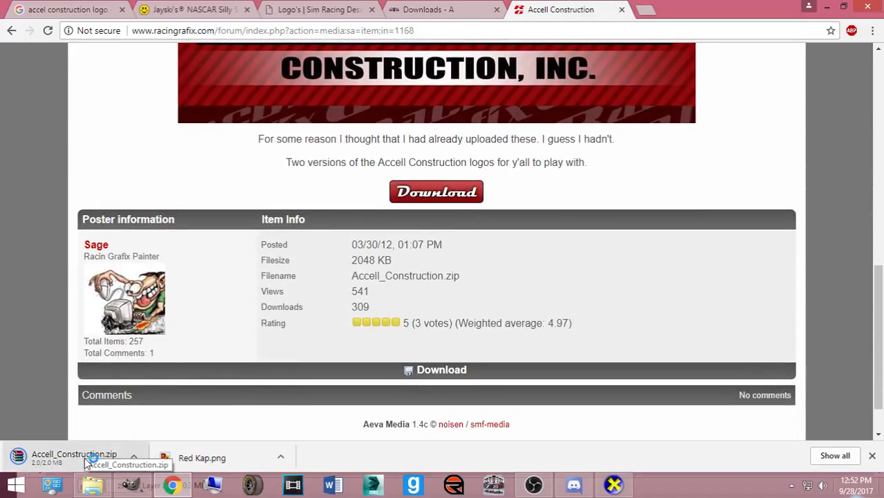
left_click(86, 462)
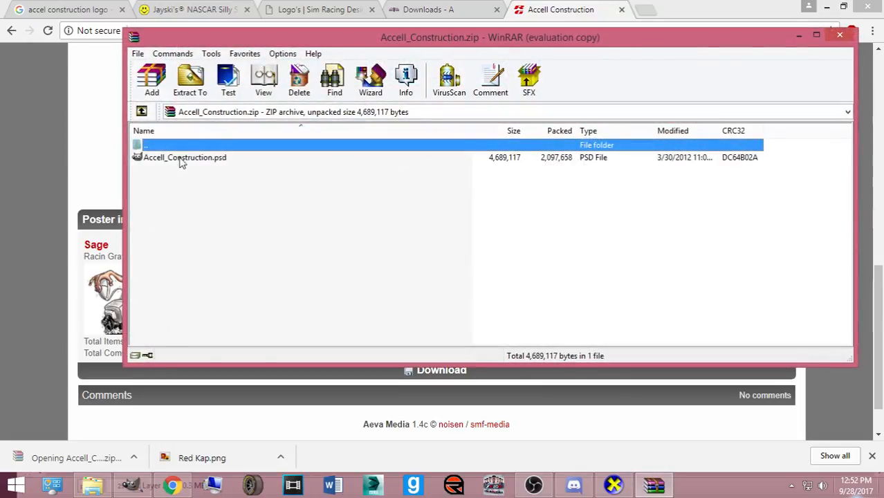
- Extract Accell_Construction.psd to Pictures\Numbers, Logos, Templates and close WinRAR
left_click(182, 159)
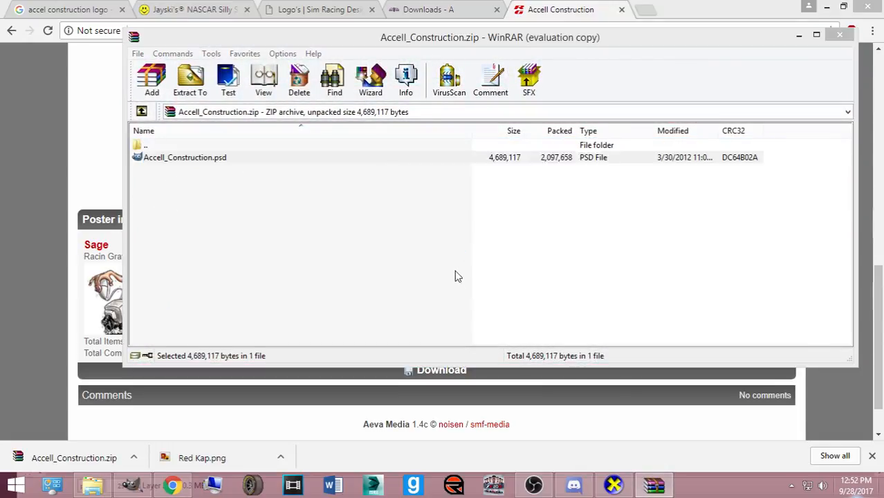
left_click(556, 204)
left_click(193, 93)
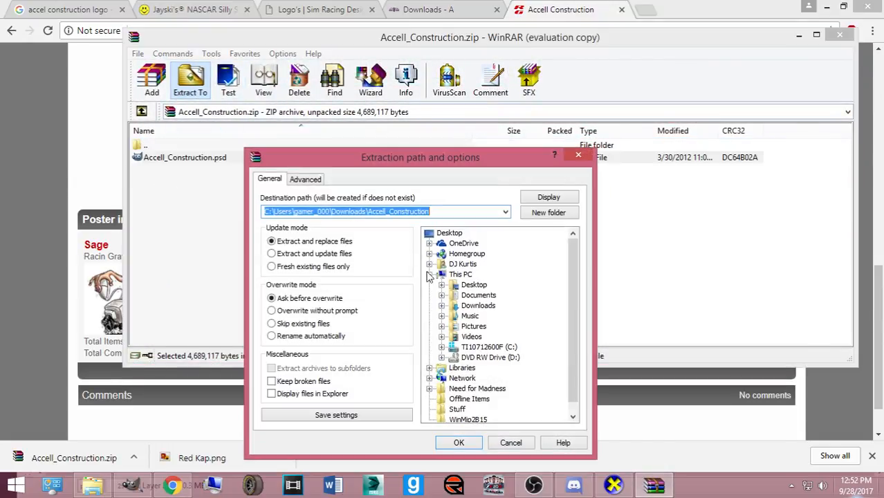
left_click(474, 329)
scroll(493, 367, "down", 7)
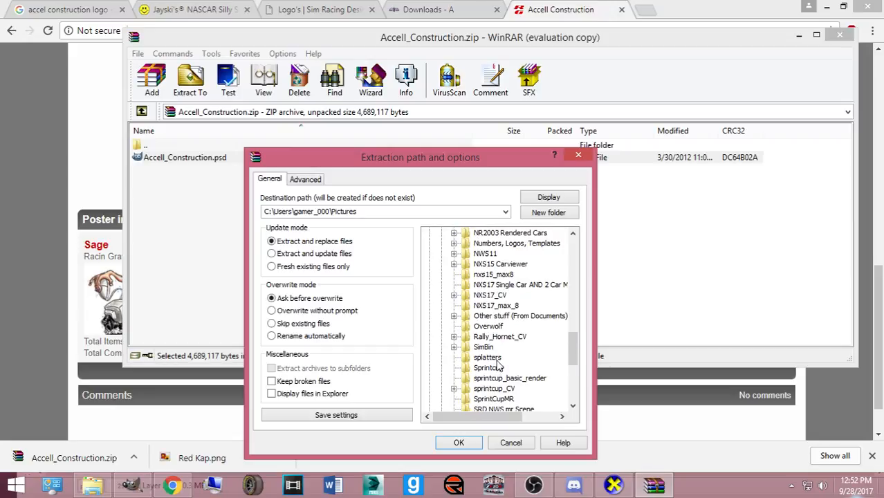
scroll(526, 291, "up", 2)
left_click(522, 305)
left_click(444, 446)
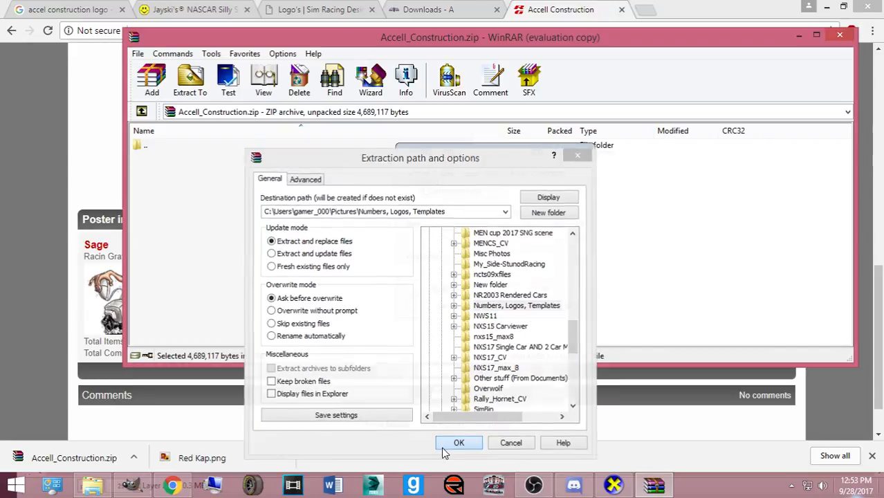
left_click(841, 35)
- Open Accell_Construction.psd from Pictures\Numbers, Logos, Templates in GIMP
left_click(132, 484)
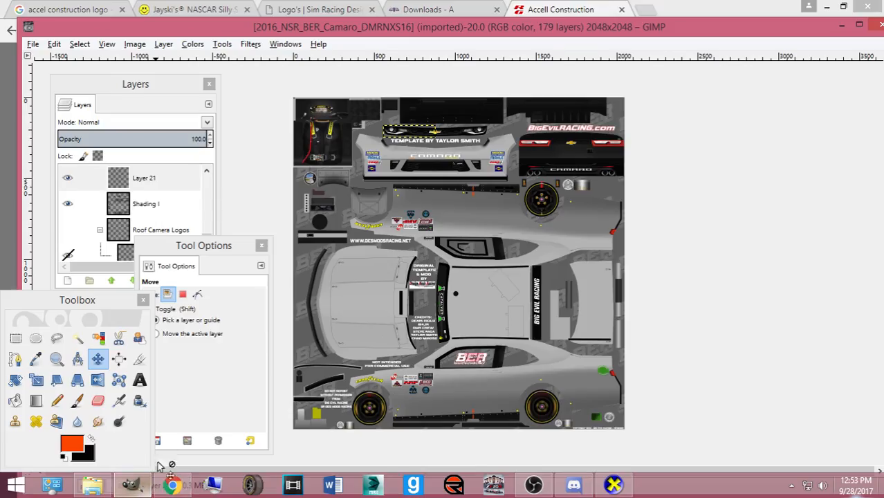
key("ctrl+o")
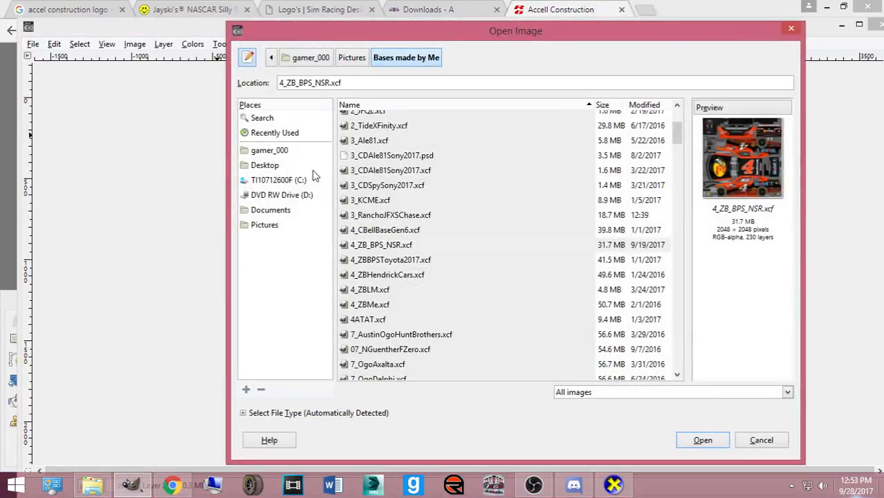
left_click(280, 226)
scroll(393, 258, "down", 8)
double_click(417, 304)
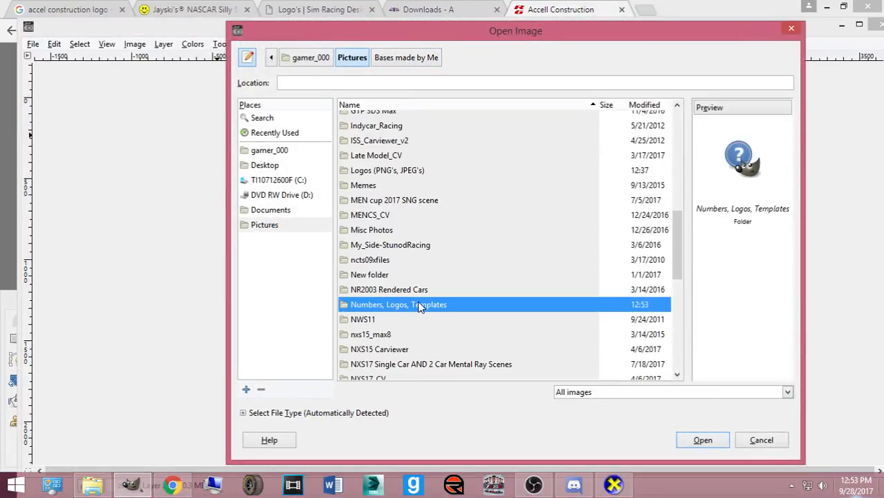
scroll(436, 211, "down", 10)
scroll(448, 183, "down", 20)
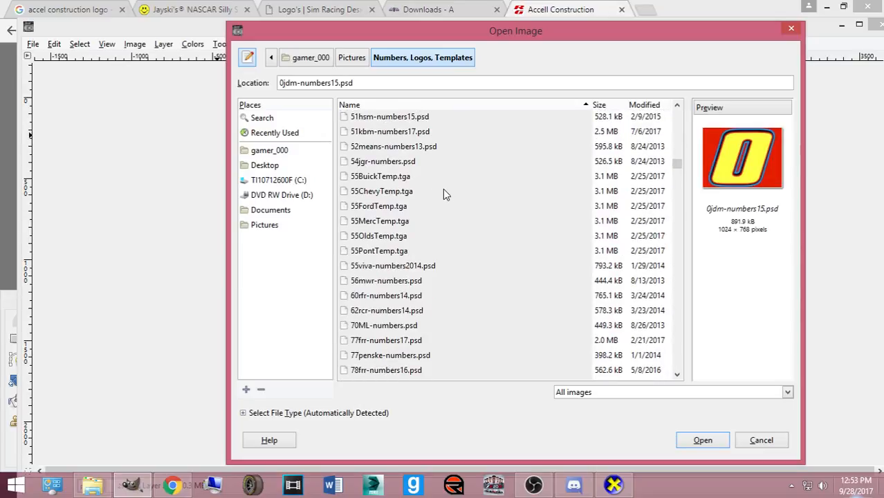
scroll(464, 271, "down", 6)
scroll(405, 225, "up", 4)
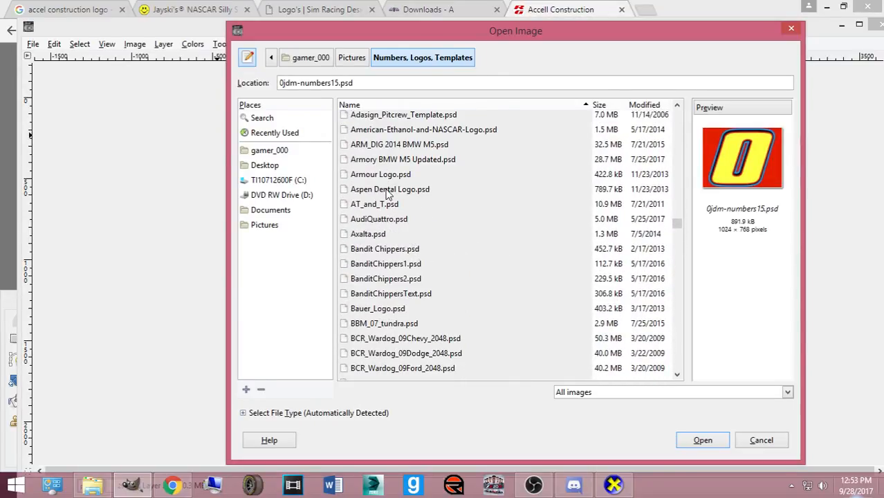
scroll(389, 197, "up", 2)
double_click(387, 173)
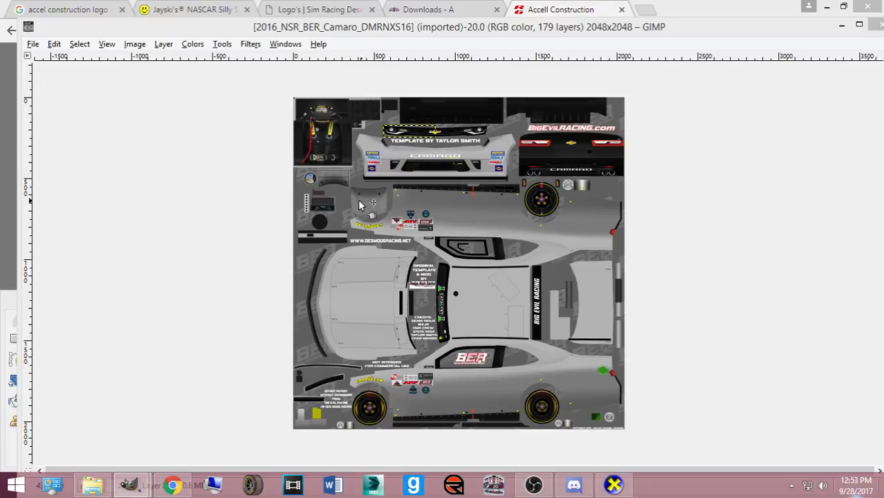
- Hide the RG Background, Background and Background Stripes layers, leaving the logos on transparency
mouse_move(128, 484)
left_click(264, 403)
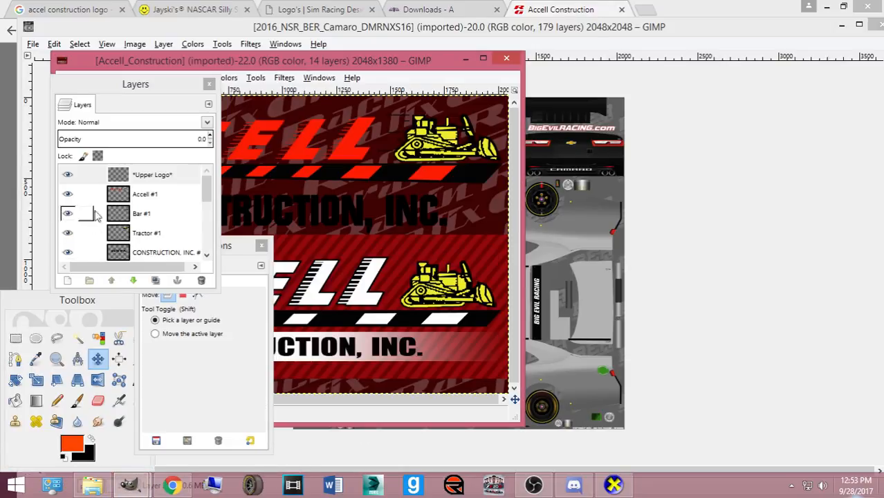
left_click_drag(158, 93, 690, 107)
scroll(665, 249, "down", 2)
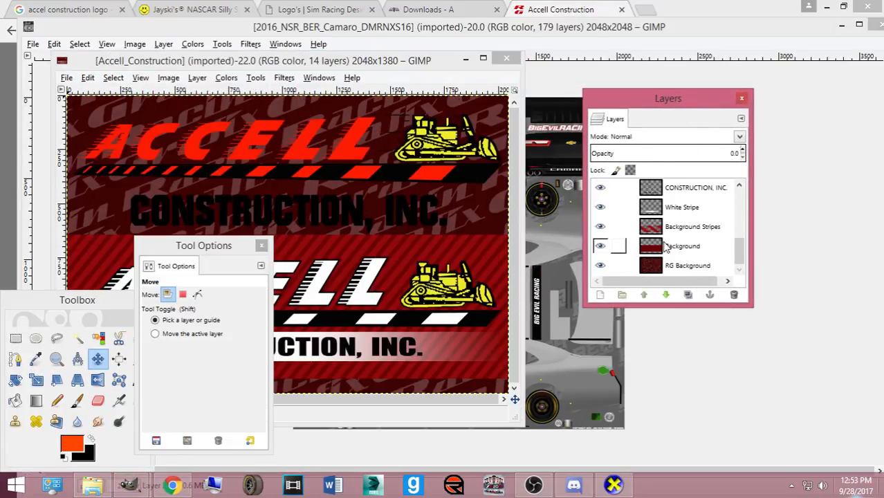
left_click(600, 266)
left_click(600, 246)
left_click(600, 227)
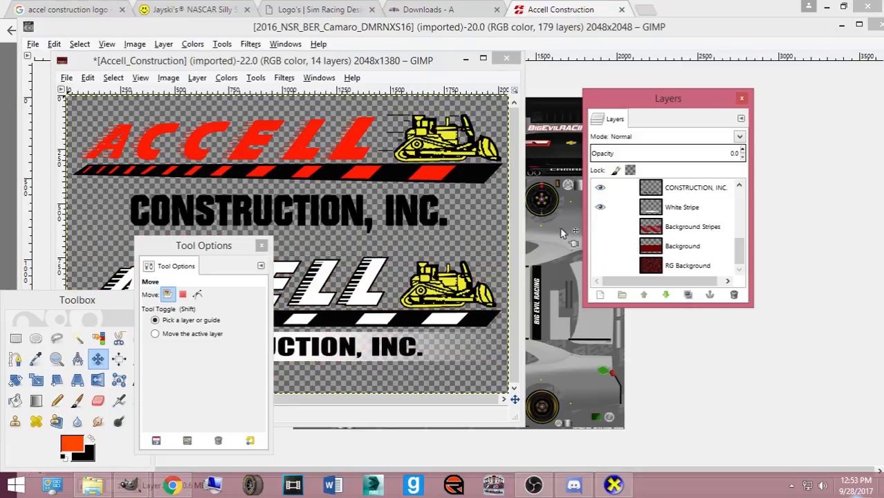
left_click_drag(197, 243, 872, 223)
left_click_drag(67, 307, 878, 239)
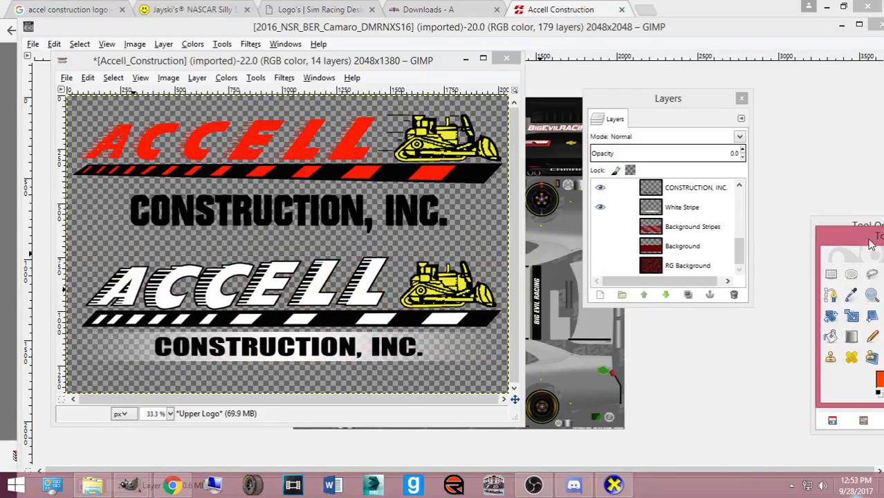
left_click(173, 486)
- Open the silly season page's #36 car photo (36car.jpg) full size in a new tab
left_click(425, 9)
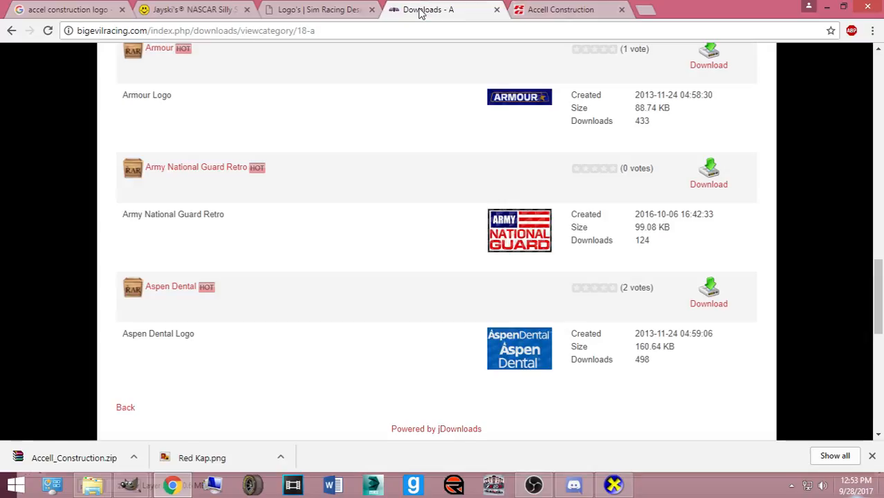
left_click(318, 9)
left_click(186, 9)
right_click(331, 202)
left_click(359, 209)
left_click(294, 10)
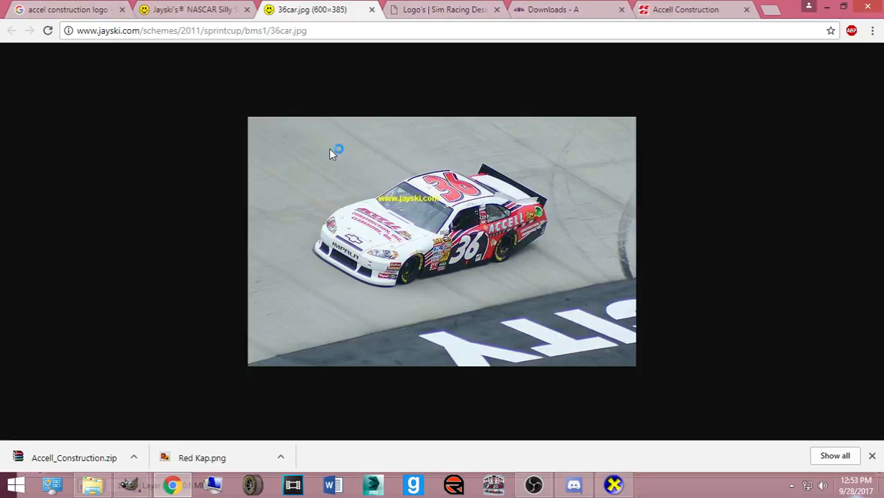
- Search Google Images for 'dave blaney accel construction'
left_click(440, 10)
left_click(450, 29)
type("dave b")
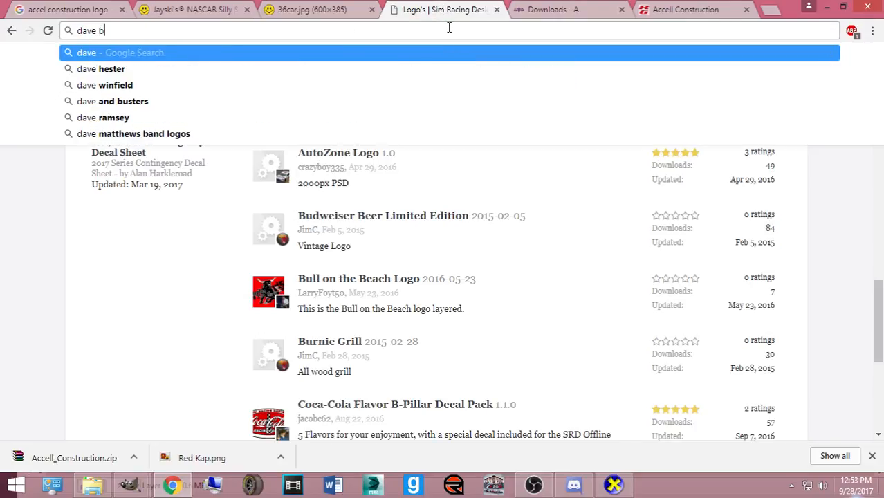
type("laney accel constru")
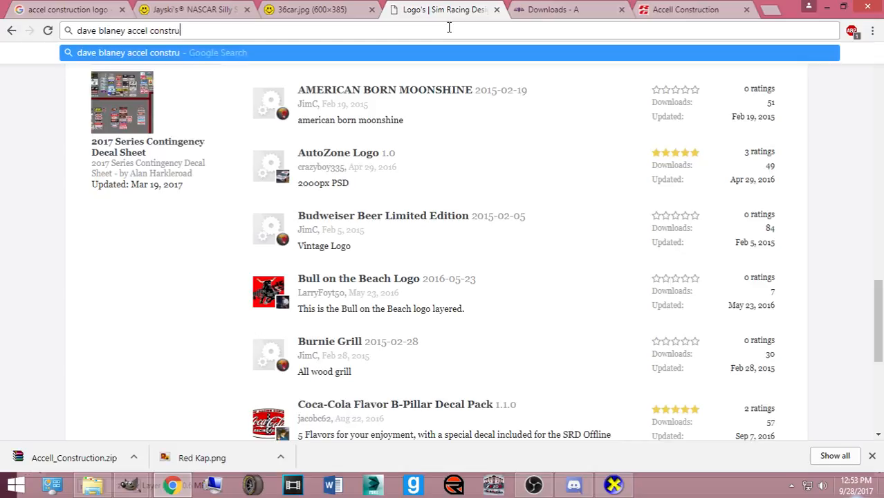
type("ction")
key("Return")
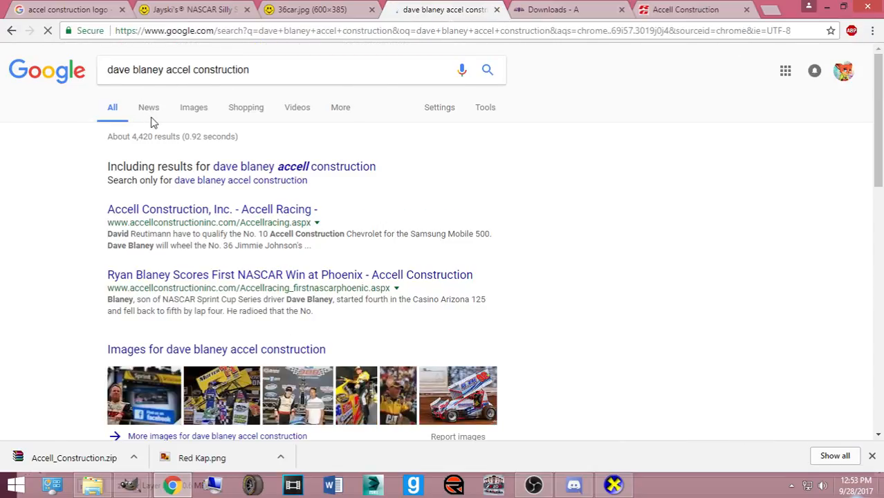
left_click(192, 113)
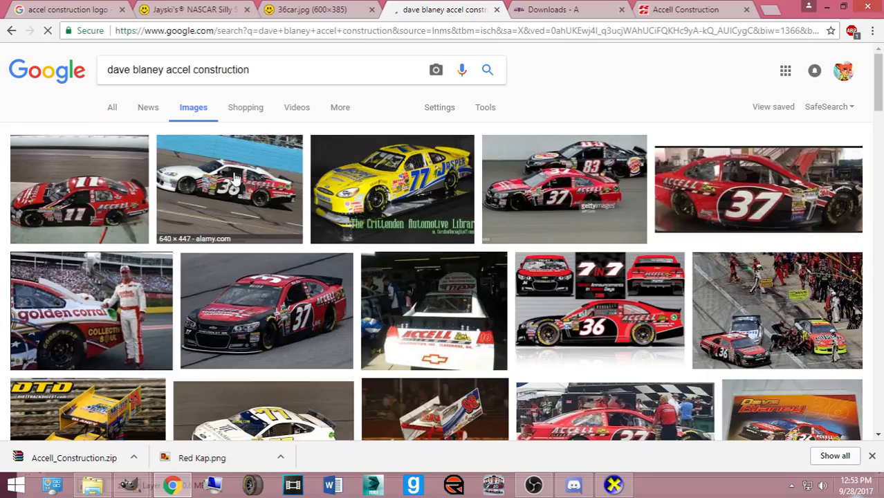
- Open the white #36 Accell Chevy Impala photo full size and close the download shelf
left_click(220, 192)
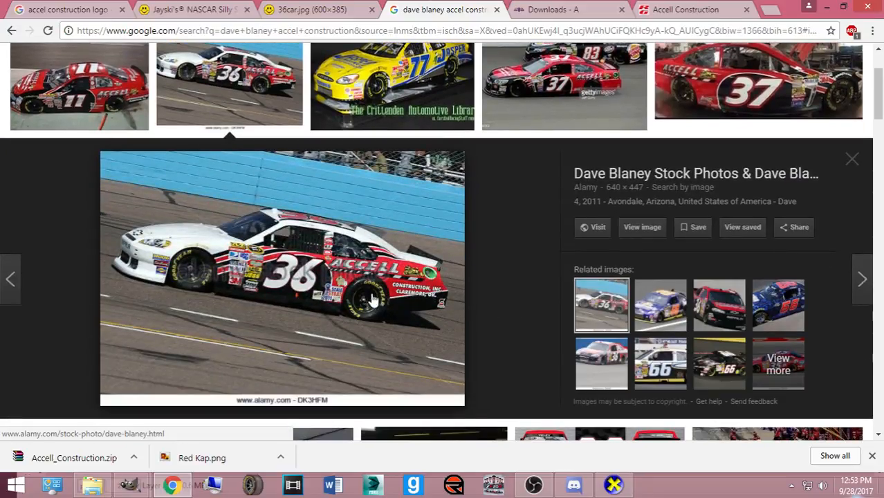
scroll(608, 363, "down", 7)
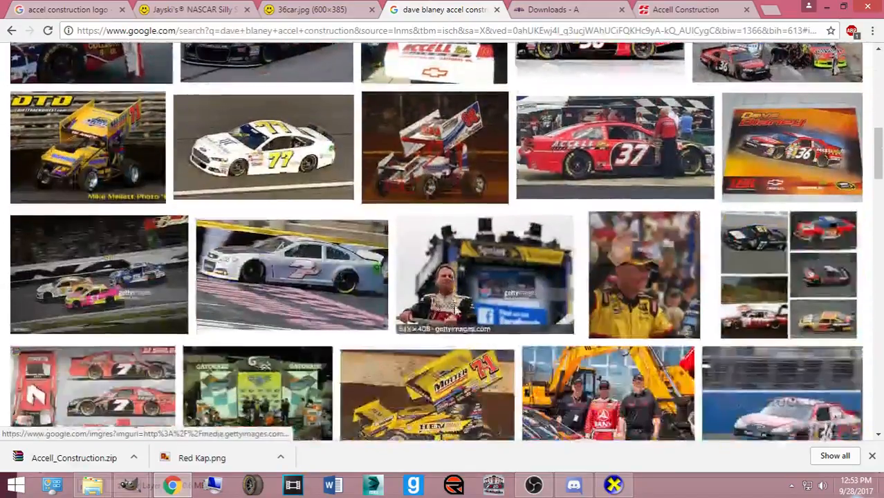
scroll(440, 312, "down", 4)
scroll(408, 318, "up", 4)
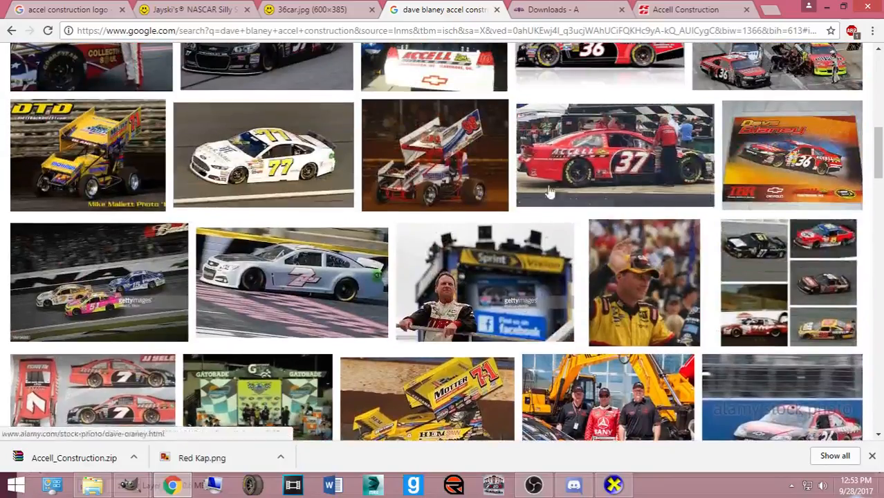
scroll(353, 311, "down", 10)
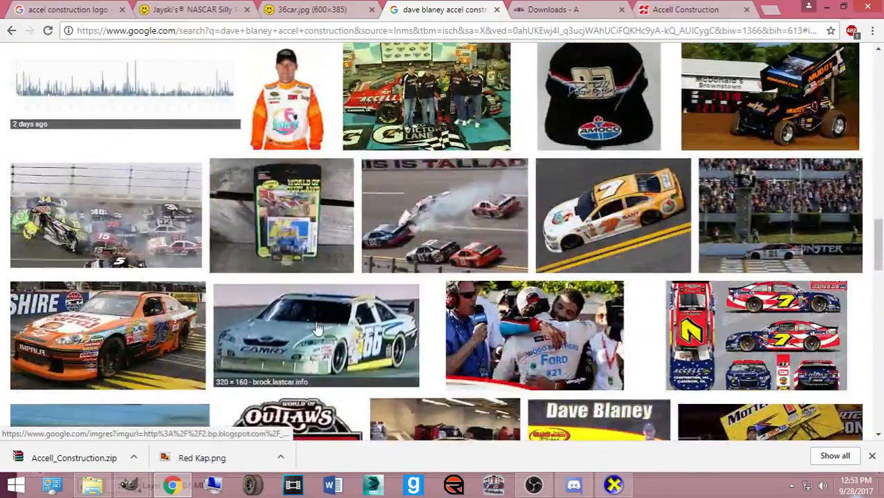
scroll(338, 332, "down", 5)
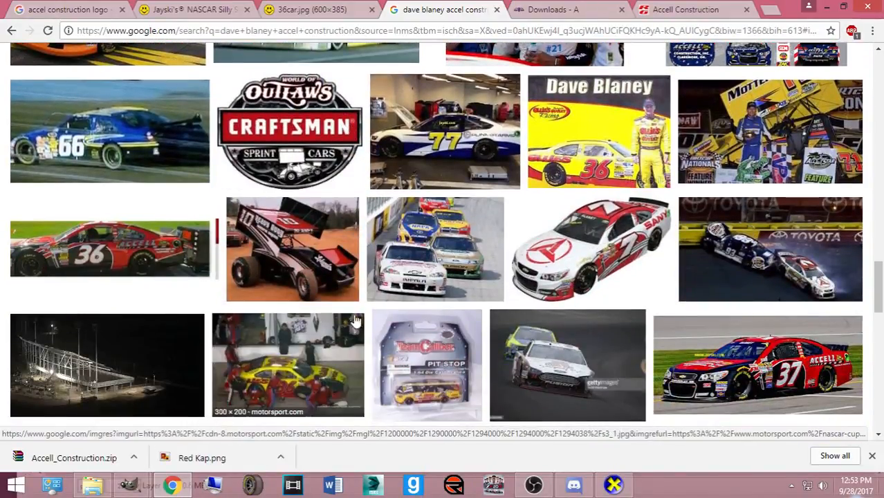
scroll(387, 315, "down", 1)
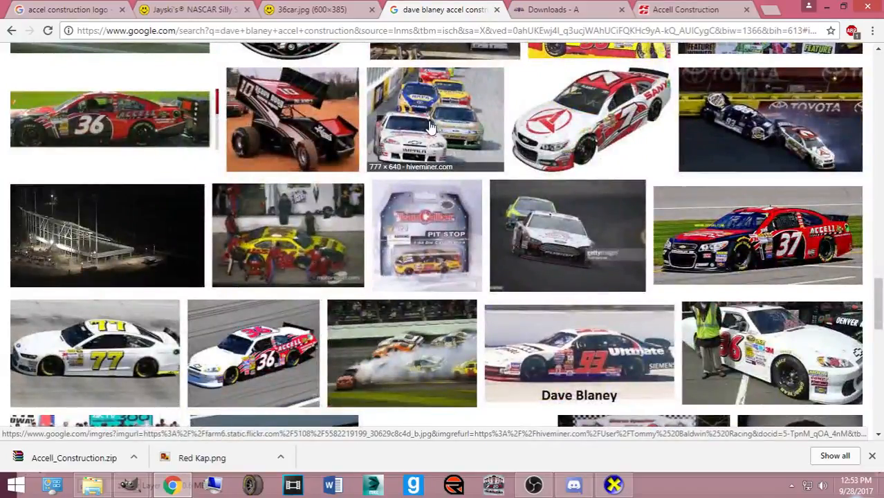
left_click(430, 127)
scroll(342, 257, "down", 5)
left_click(256, 207)
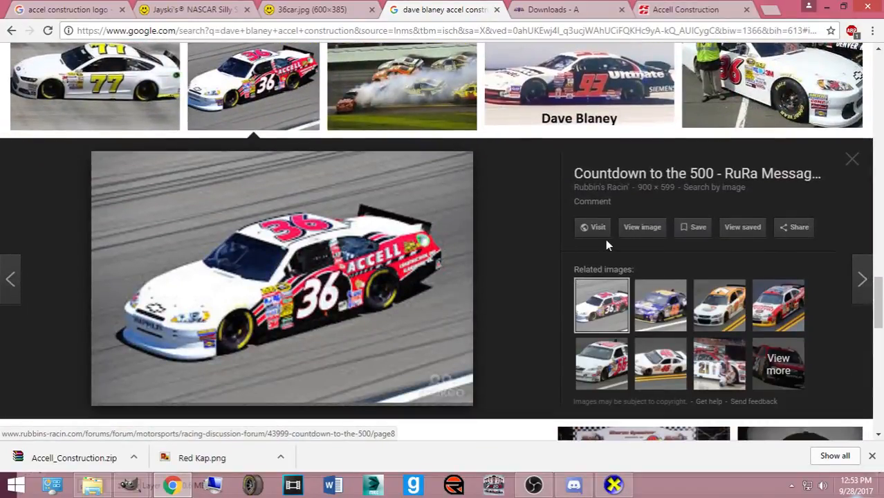
left_click(641, 229)
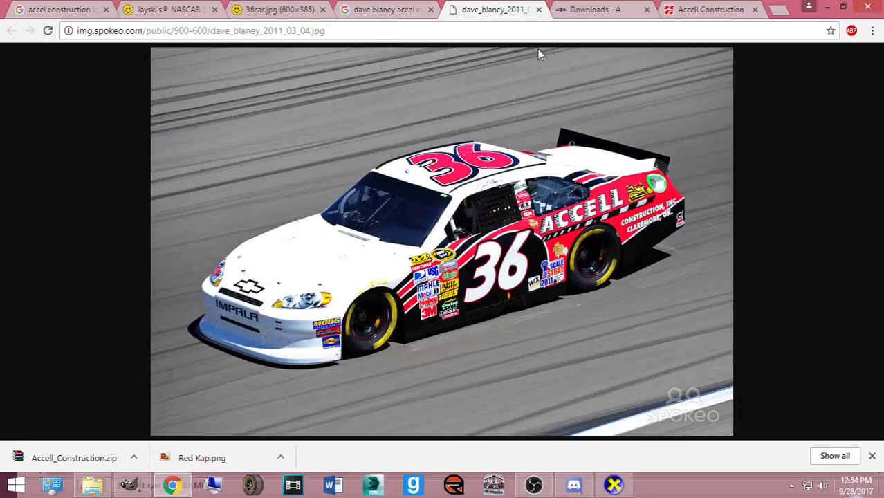
left_click(871, 456)
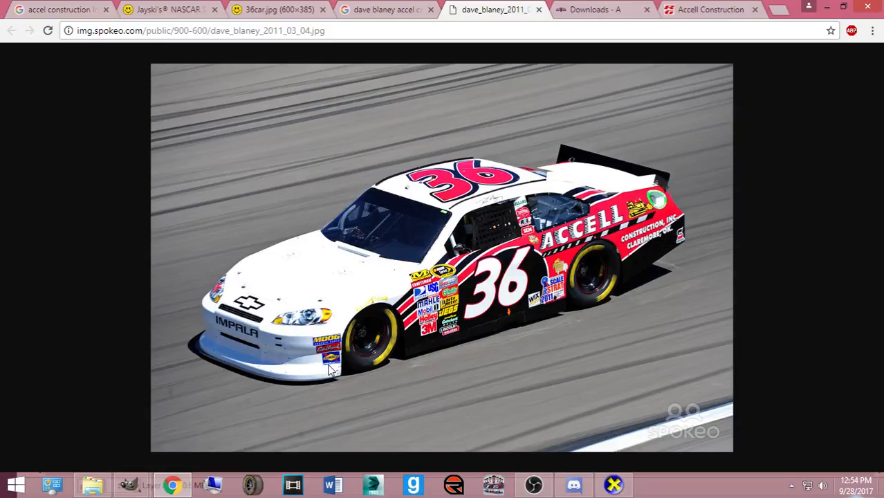
- Hide the Rear End Blackout and Window & B-pillar layers and select the Base layer
mouse_move(130, 485)
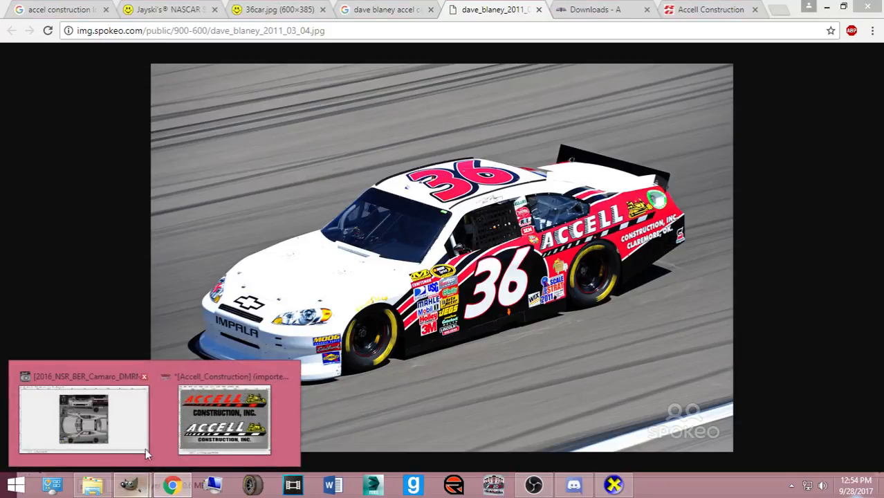
left_click(127, 425)
scroll(599, 207, "down", 15)
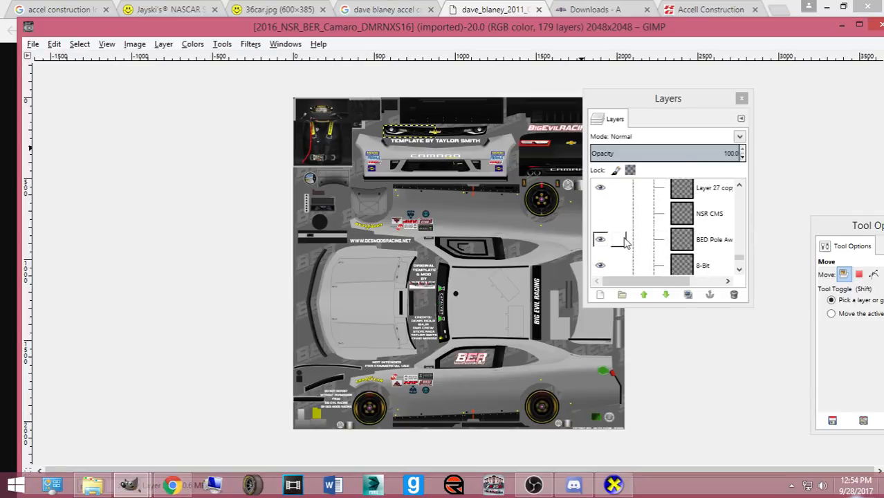
left_click_drag(600, 209, 600, 236)
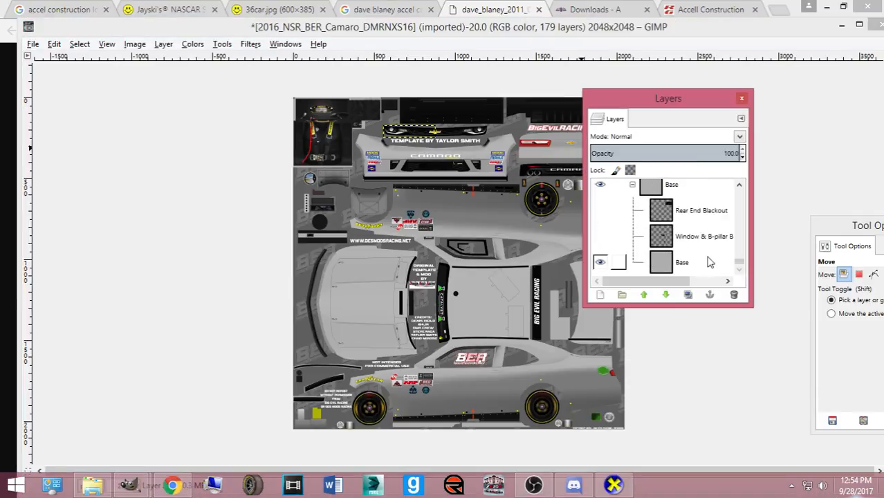
left_click(726, 265)
- Set the foreground colour to white and bucket-fill the Base layer
key("ctrl+b")
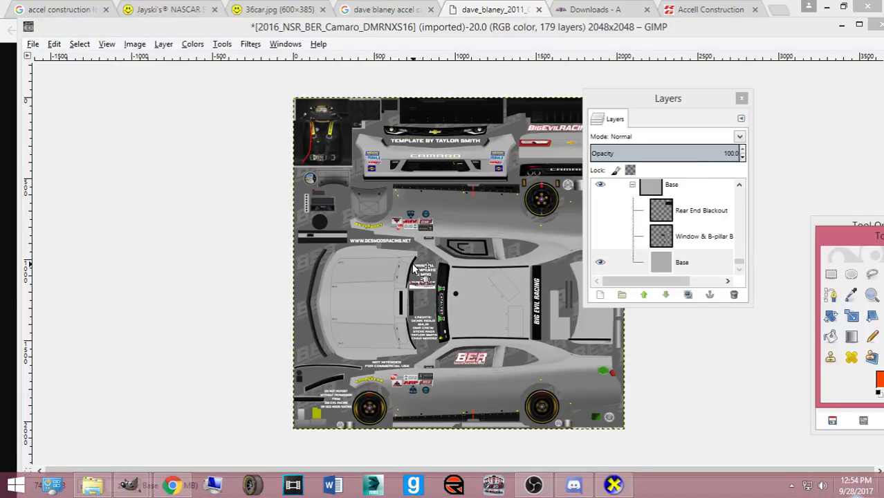
left_click_drag(833, 238, 258, 165)
left_click(314, 308)
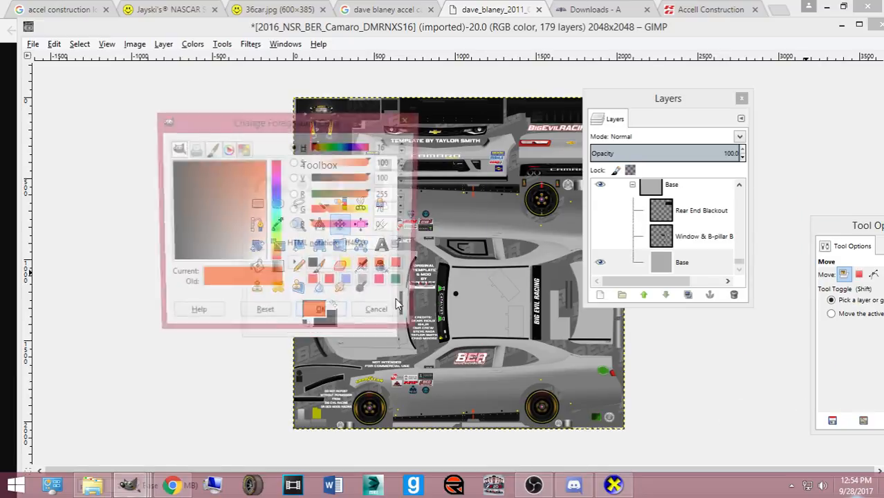
left_click(349, 282)
left_click(322, 316)
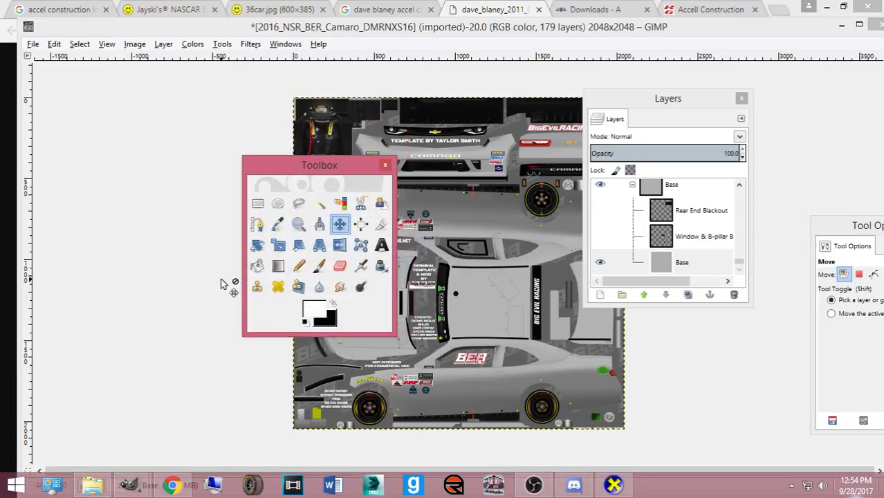
left_click(257, 265)
left_click(450, 364)
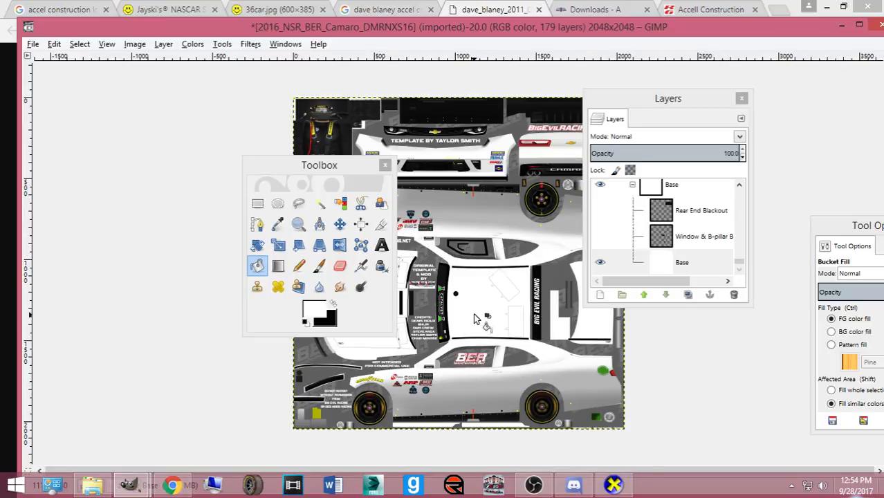
- Compare with the Accell reference photo and make the Side skirts layer visible
scroll(616, 233, "up", 10)
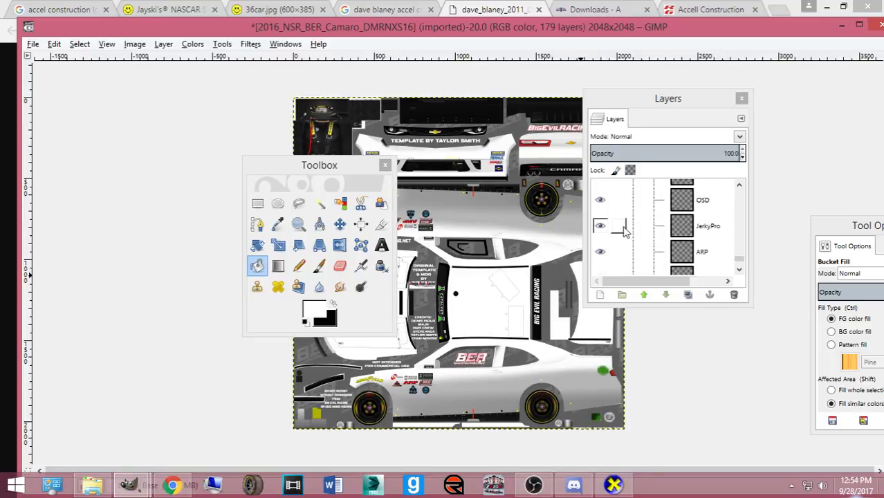
scroll(615, 231, "up", 10)
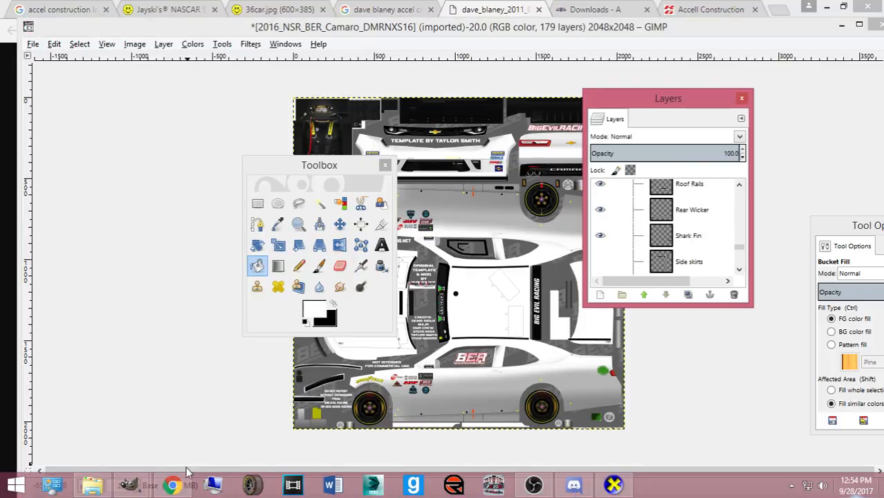
left_click(173, 486)
left_click(173, 486)
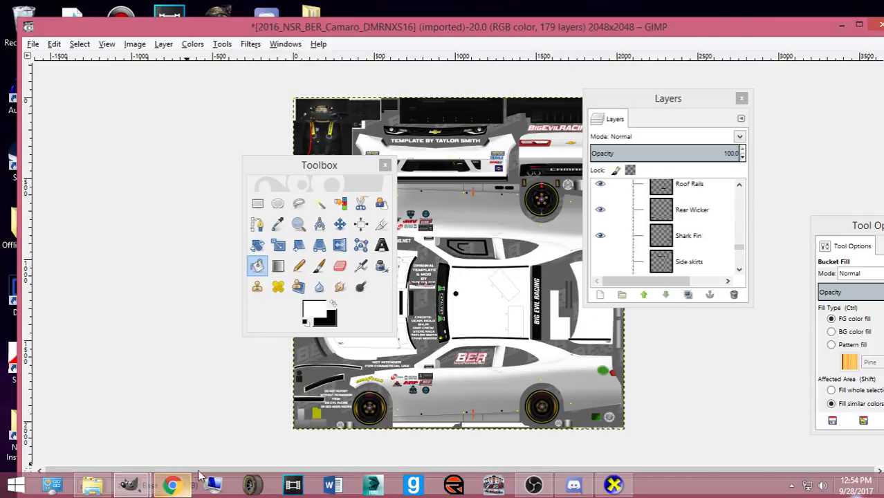
left_click(601, 262)
- Choose the Move tool and zoom into the side of the car
scroll(674, 259, "up", 5)
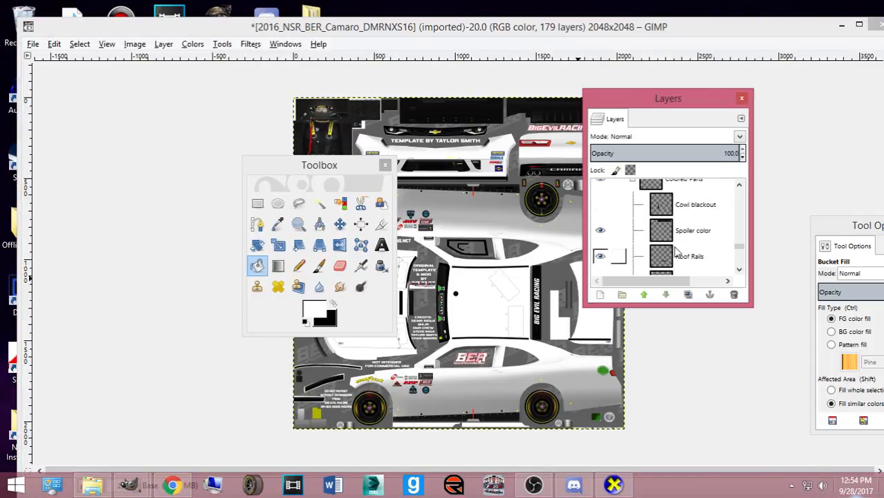
left_click(339, 224)
left_click_drag(309, 173, 1, 175)
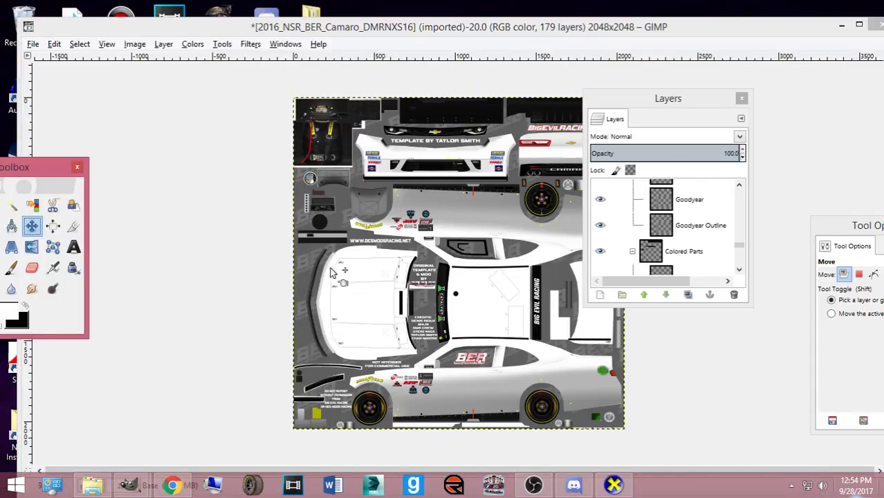
scroll(401, 320, "up", 4)
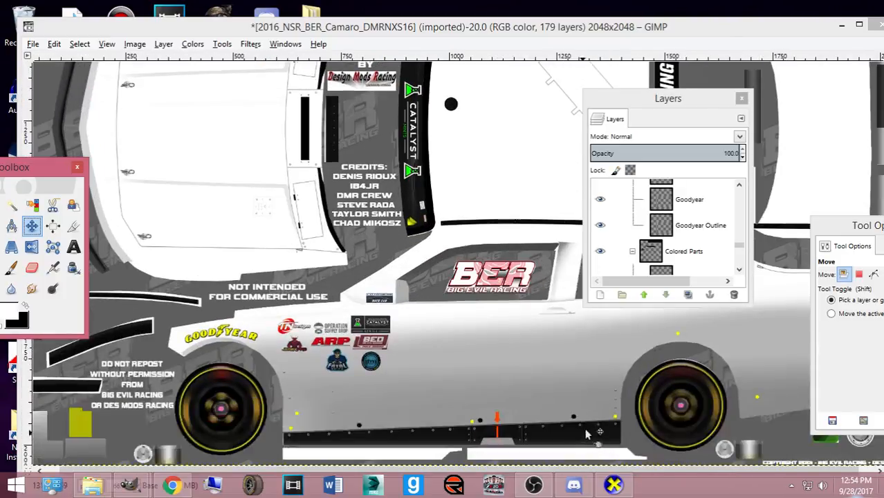
scroll(691, 228, "down", 10)
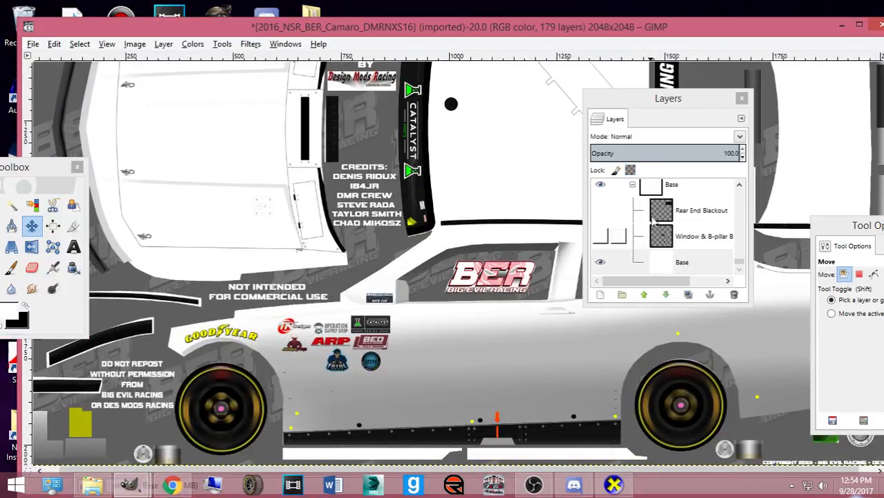
scroll(691, 235, "up", 6)
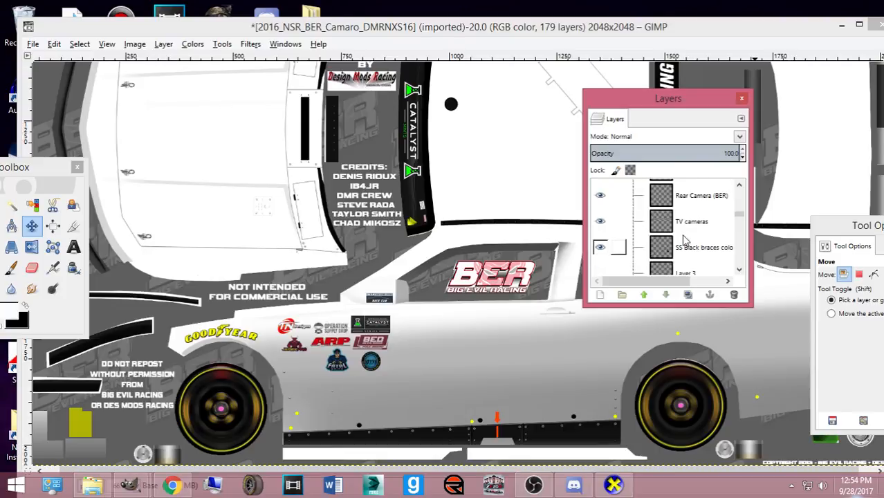
scroll(645, 240, "up", 8)
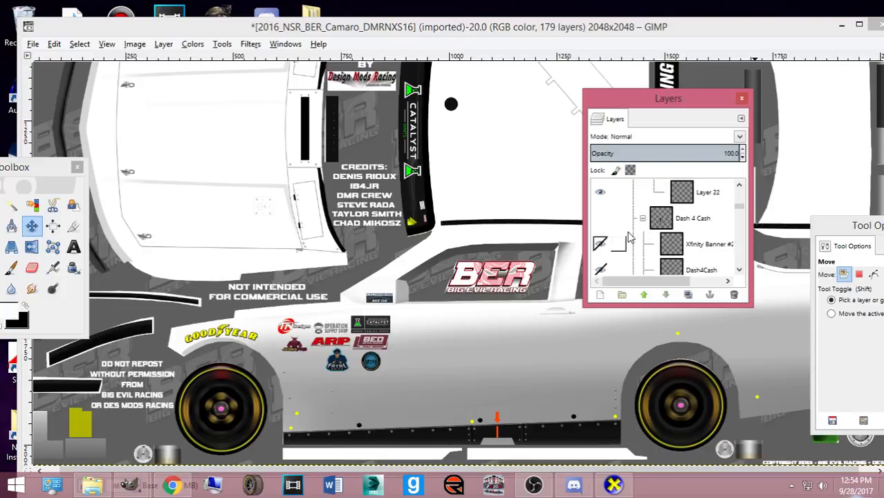
scroll(606, 240, "up", 3)
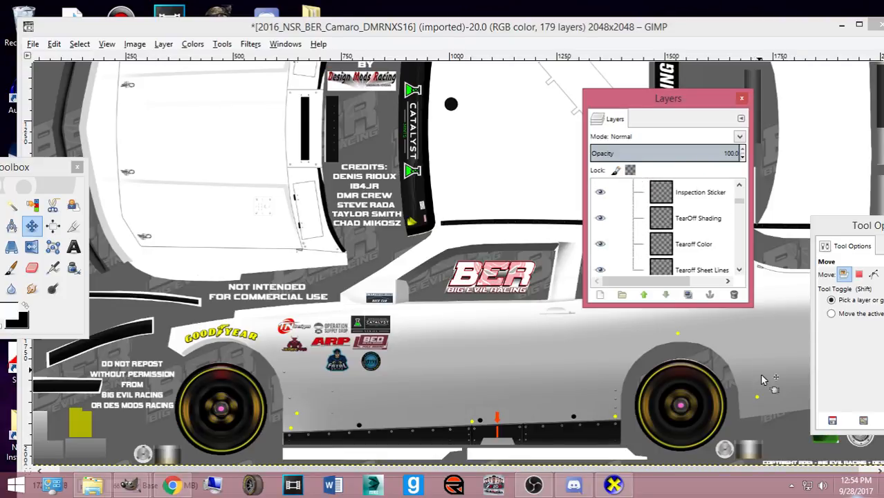
- Select the layer under the car's side, then make the Jack stop Arrow layer visible
left_click(757, 397)
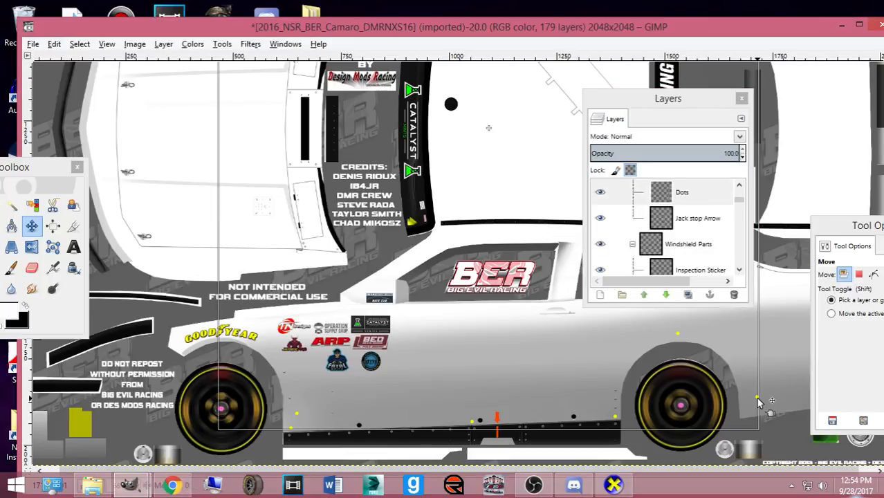
left_click(741, 210)
left_click_drag(740, 256, 744, 202)
scroll(690, 235, "up", 1)
scroll(689, 235, "down", 5)
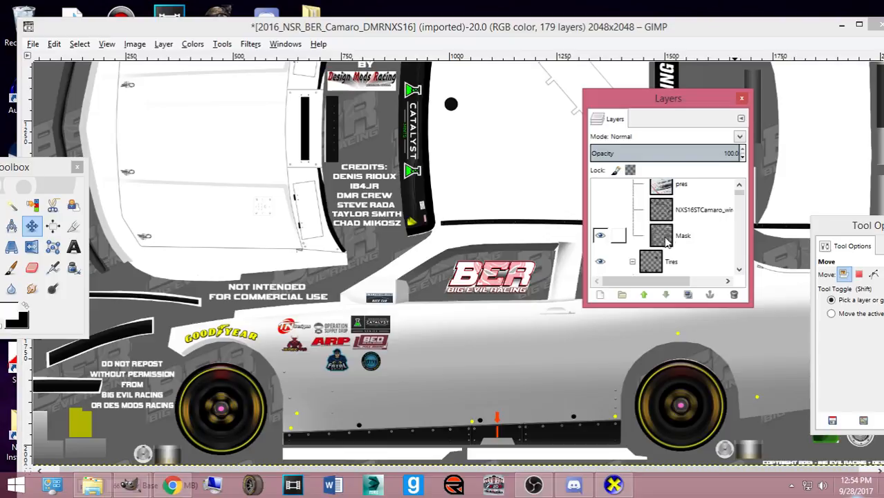
scroll(664, 232, "down", 4)
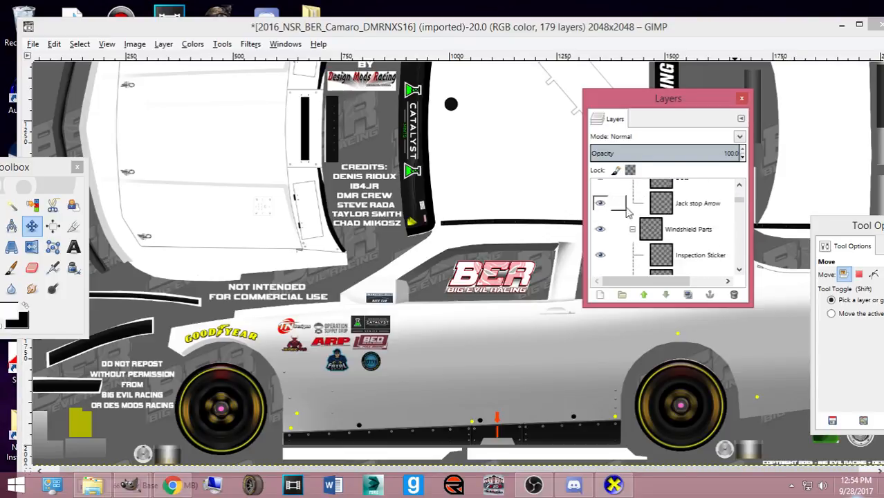
left_click(169, 482)
left_click(170, 481)
left_click(599, 221)
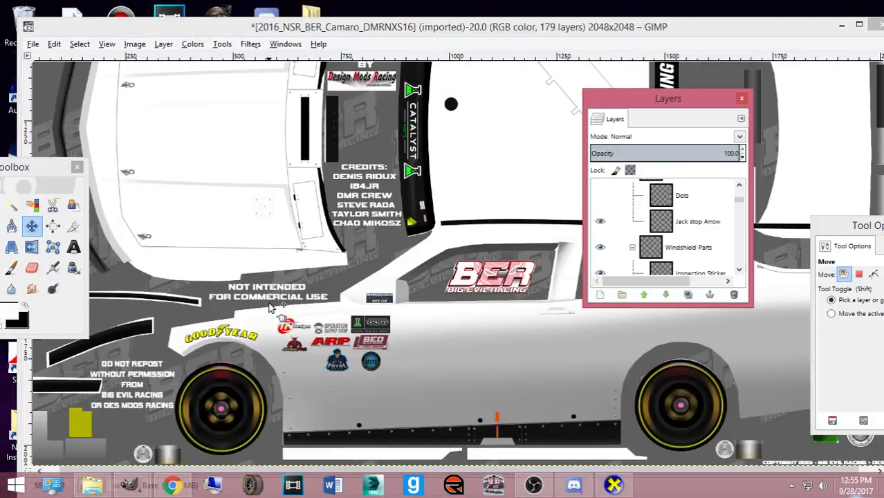
- Scroll through the layers to find which one holds the BIG EVIL RACING banner
scroll(716, 198, "down", 5)
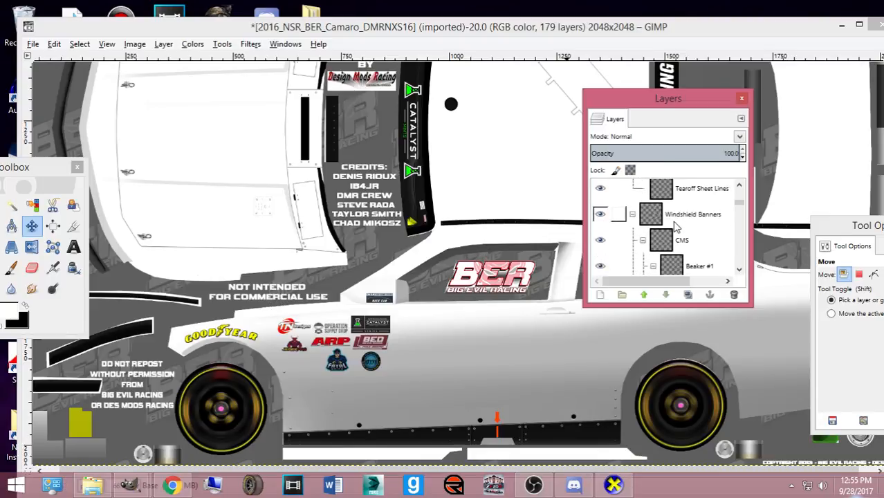
scroll(463, 226, "up", 3)
scroll(462, 230, "down", 1)
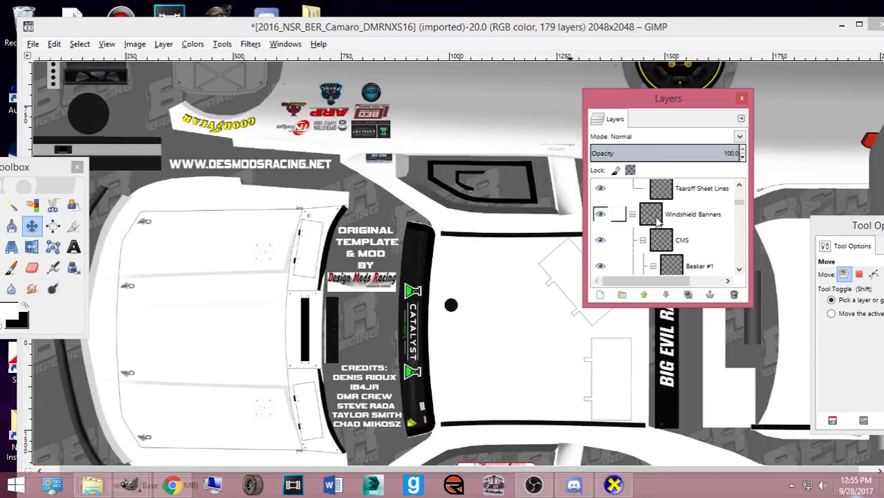
scroll(644, 218, "down", 5)
scroll(637, 225, "down", 4)
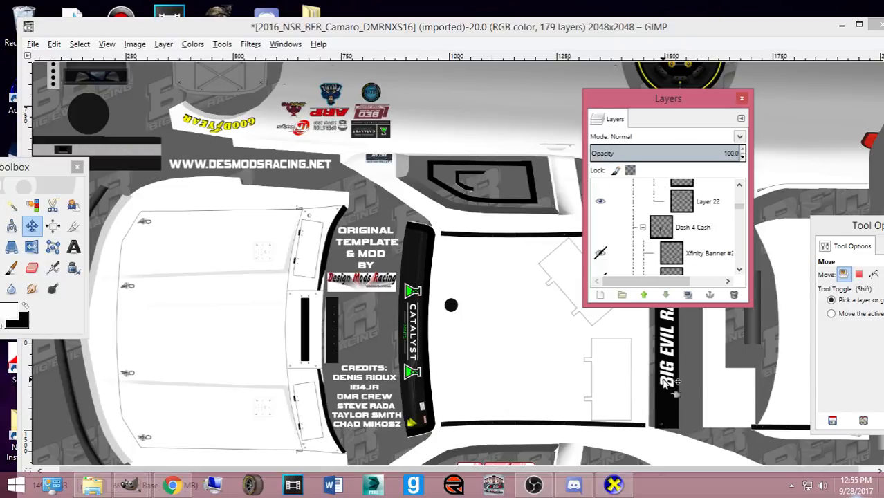
left_click(663, 378)
left_click(710, 262)
scroll(702, 249, "up", 20)
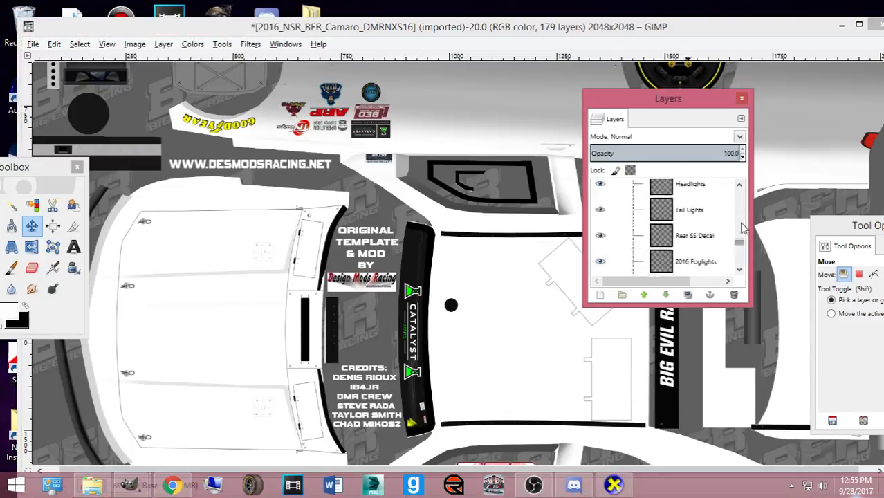
scroll(697, 245, "down", 20)
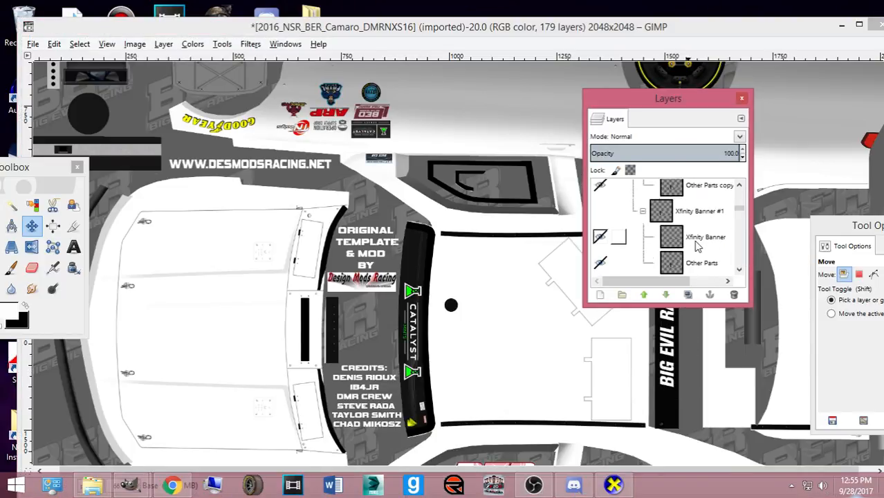
left_click(663, 379)
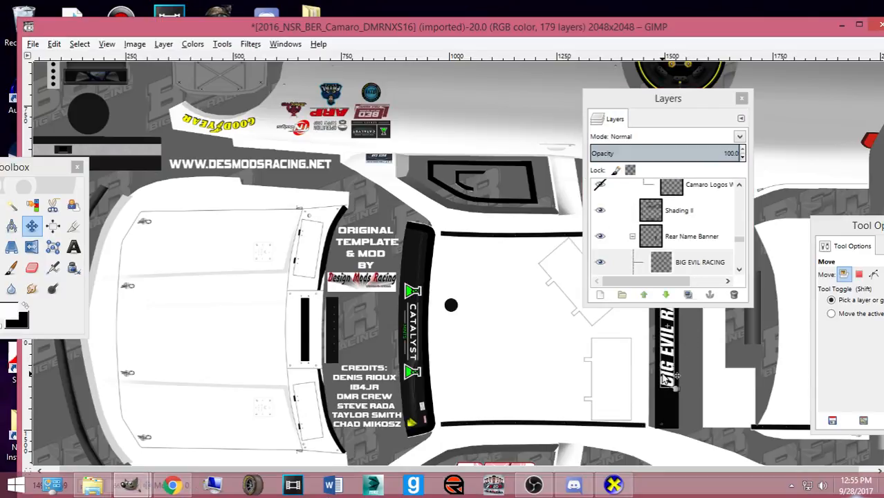
scroll(704, 249, "up", 14)
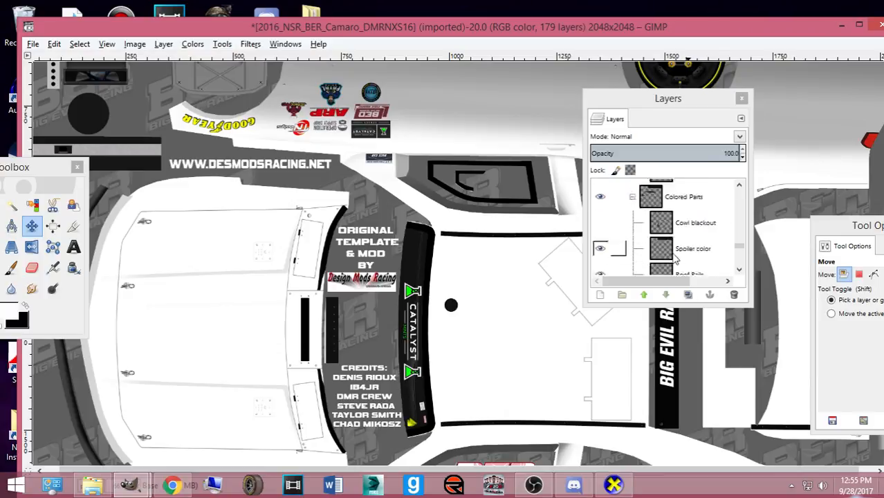
- Hide the Drag marker 1 layer and the BIG EVIL RACING banner text layer
left_click(600, 197)
scroll(522, 224, "up", 6)
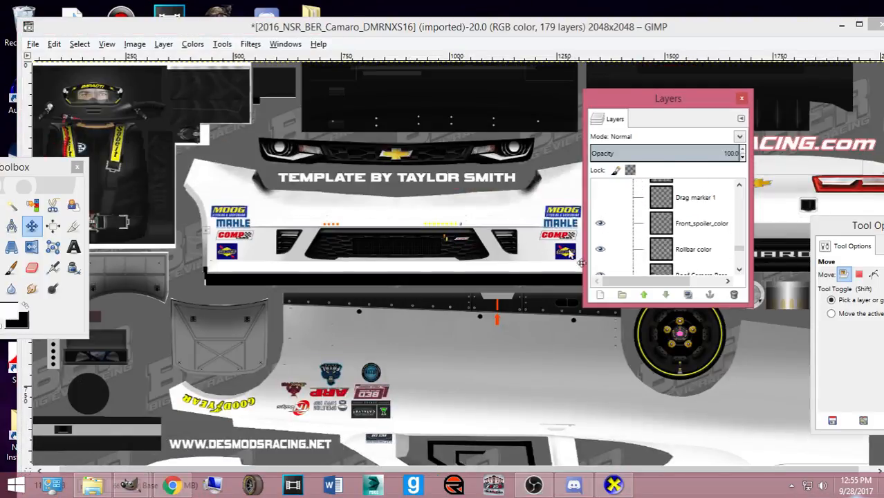
scroll(486, 249, "down", 6)
scroll(611, 233, "up", 8)
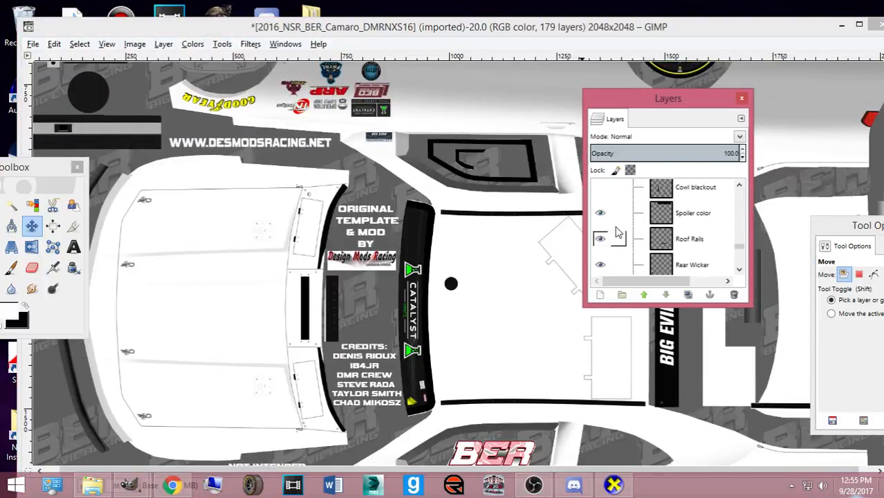
scroll(611, 233, "up", 6)
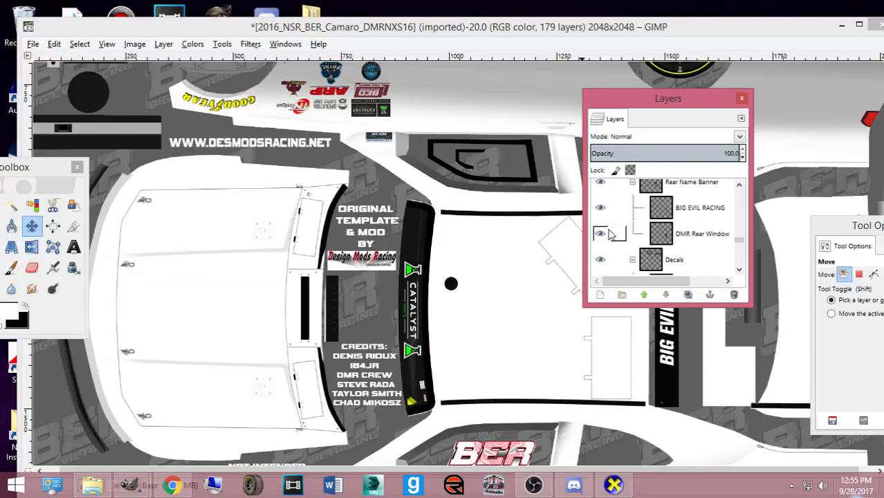
left_click(600, 213)
scroll(391, 201, "up", 3)
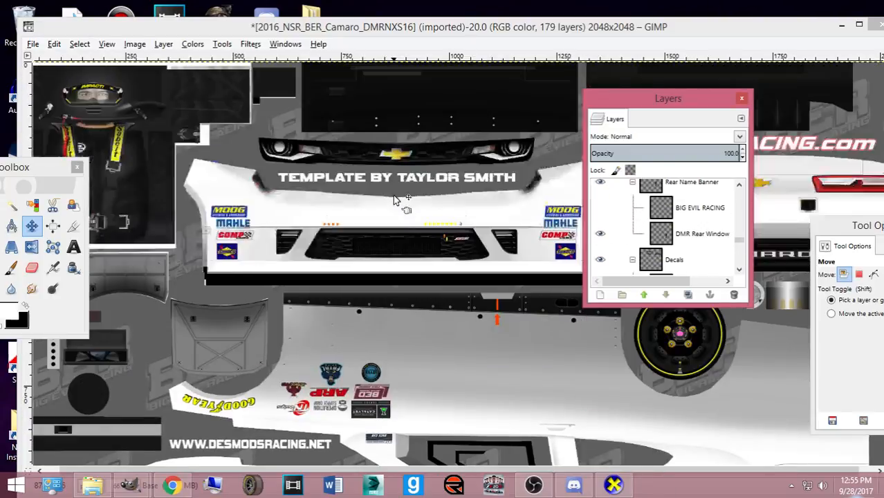
- Step through Base, Rollbar night, Body rivets, Underhood shading and Chassis ID to find the bumper dots
left_click(335, 228)
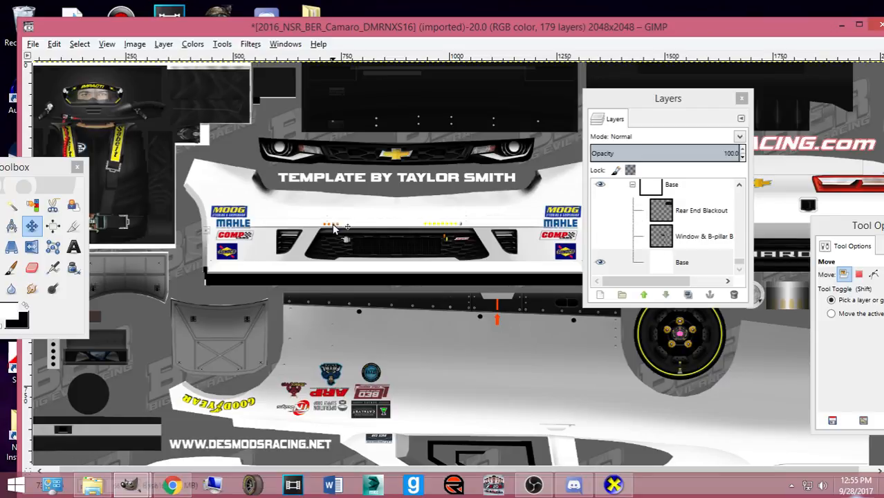
left_click(737, 258)
scroll(662, 243, "up", 8)
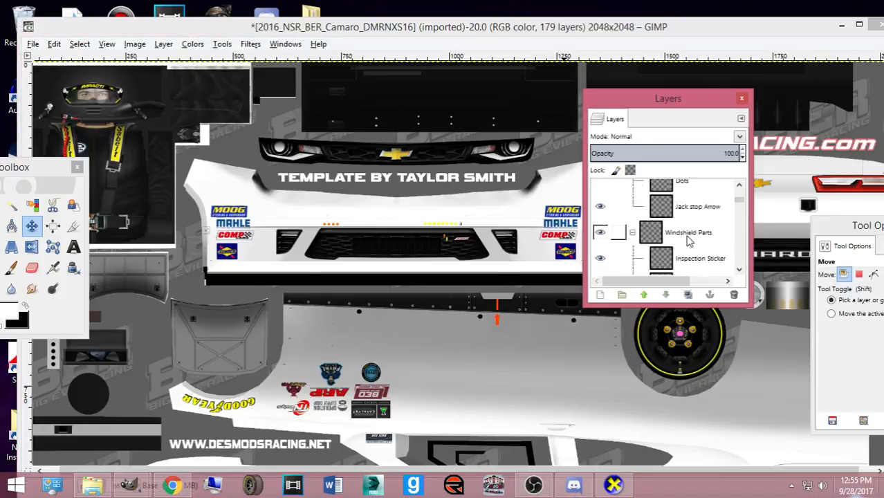
scroll(663, 243, "down", 10)
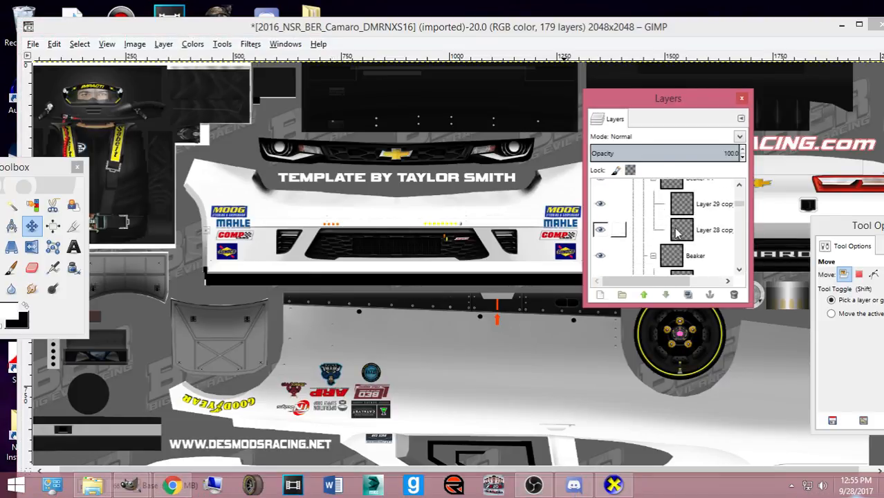
scroll(677, 234, "down", 5)
left_click(674, 226)
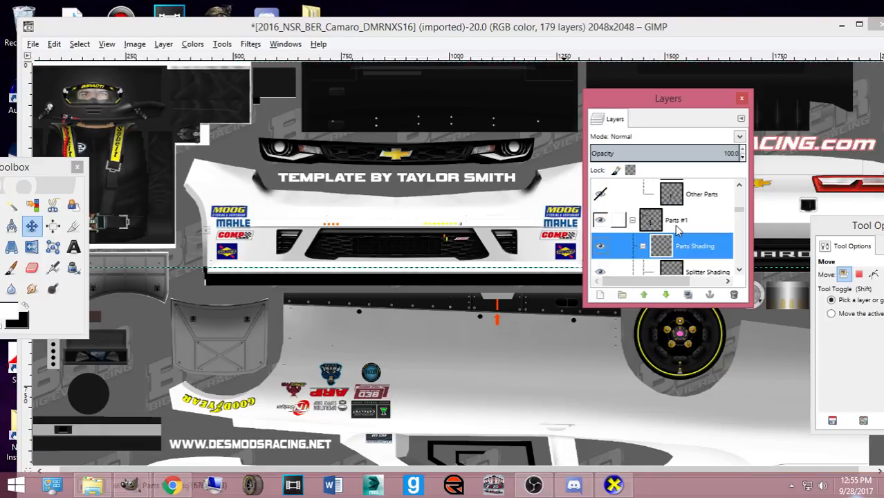
scroll(668, 226, "down", 6)
left_click(665, 227)
scroll(663, 224, "down", 3)
left_click(663, 221)
scroll(663, 222, "down", 2)
left_click(662, 225)
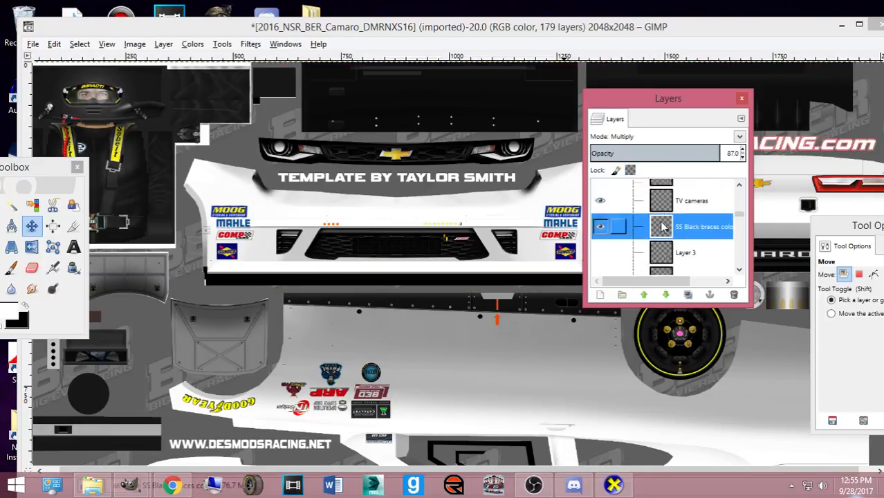
scroll(657, 224, "down", 2)
left_click(653, 223)
key("Down")
key("Down")
key("Down")
key("Down")
key("Down")
key("Down")
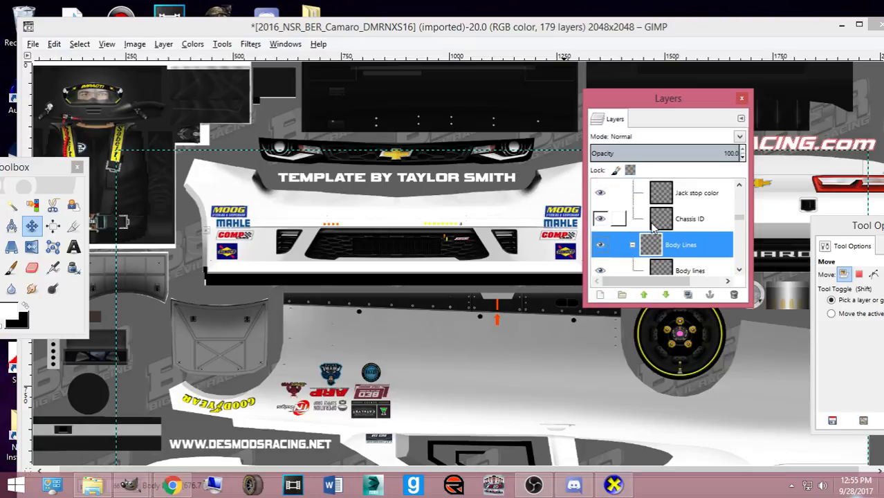
left_click(654, 221)
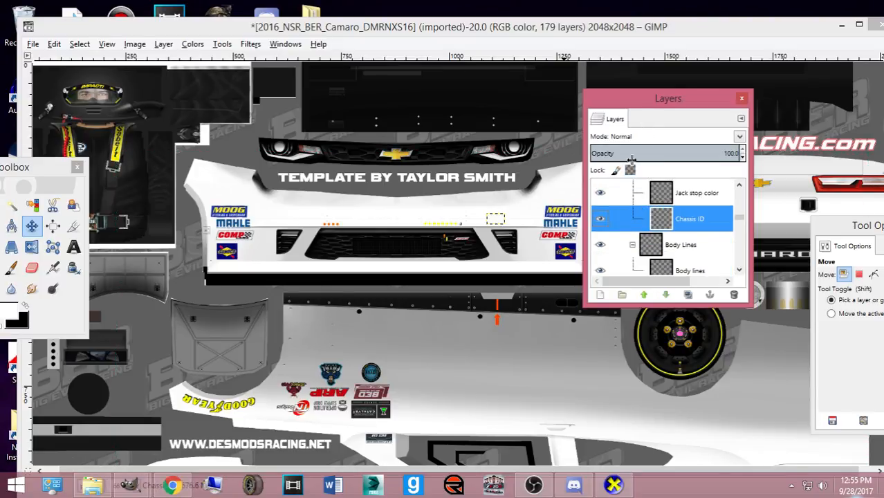
- Select the Practice Dots V1 layer and hide the bottom layer to reveal transparency
scroll(601, 236, "down", 5)
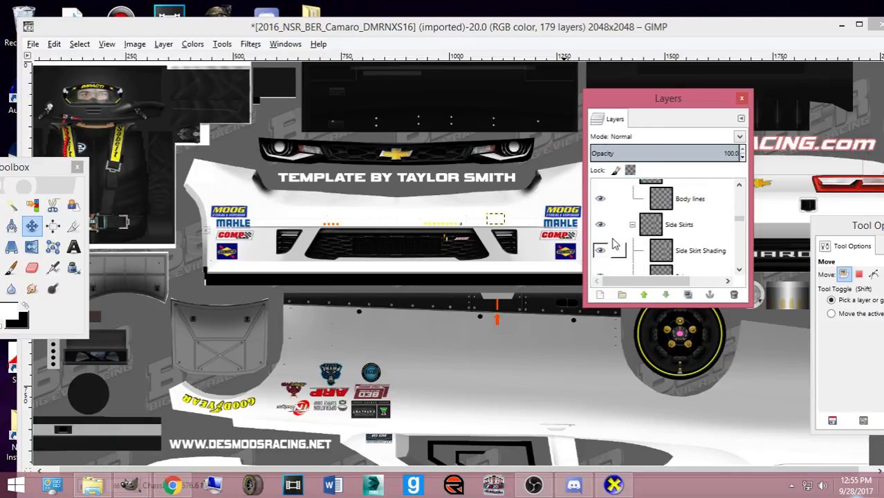
scroll(601, 248, "down", 3)
scroll(602, 238, "down", 10)
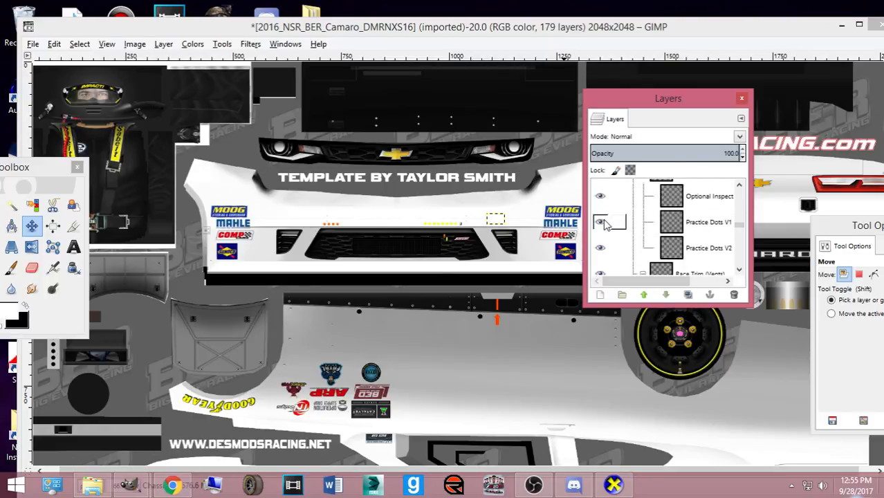
scroll(607, 235, "up", 1)
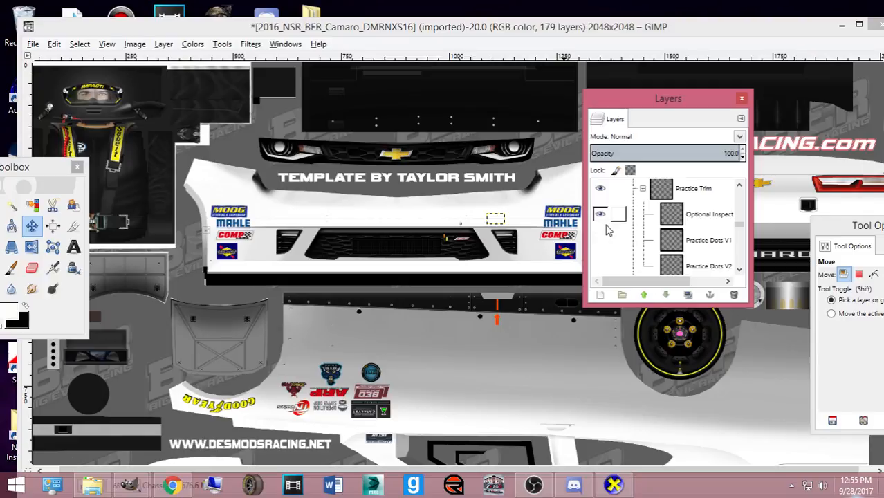
left_click(686, 247)
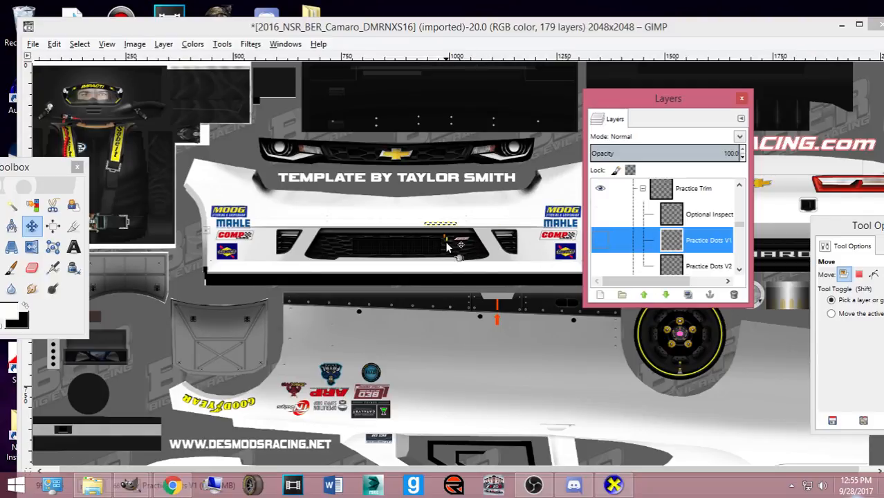
scroll(482, 243, "down", 5)
scroll(522, 231, "up", 5)
scroll(741, 238, "up", 3)
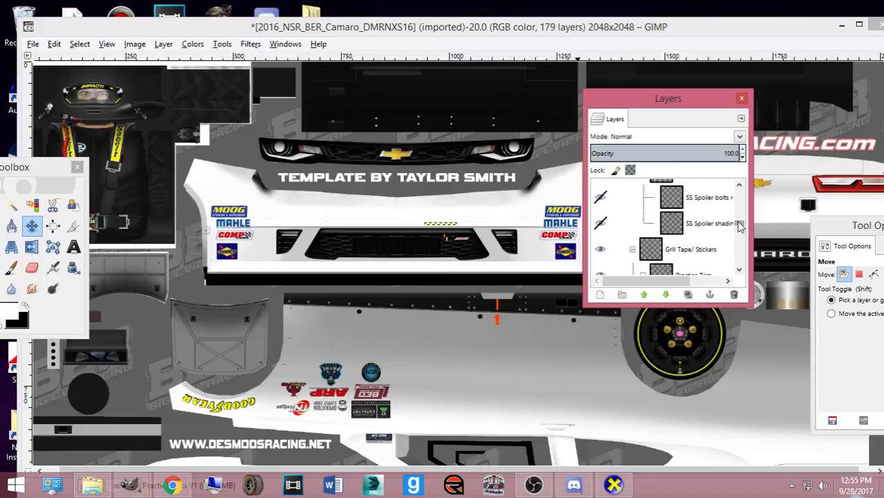
scroll(739, 228, "down", 10)
left_click(600, 271)
- Find the CAMARO logo's layer in the ST 1 group, comparing against the reference photo
left_click(424, 223)
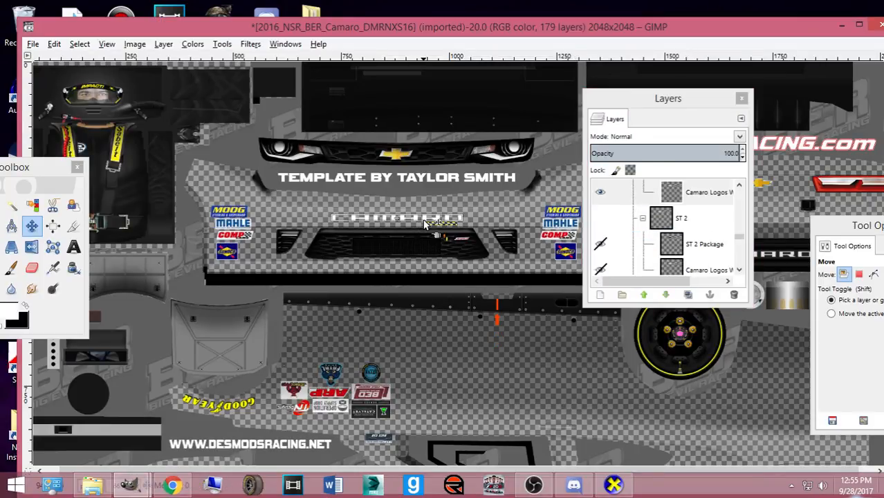
left_click(172, 488)
left_click(172, 488)
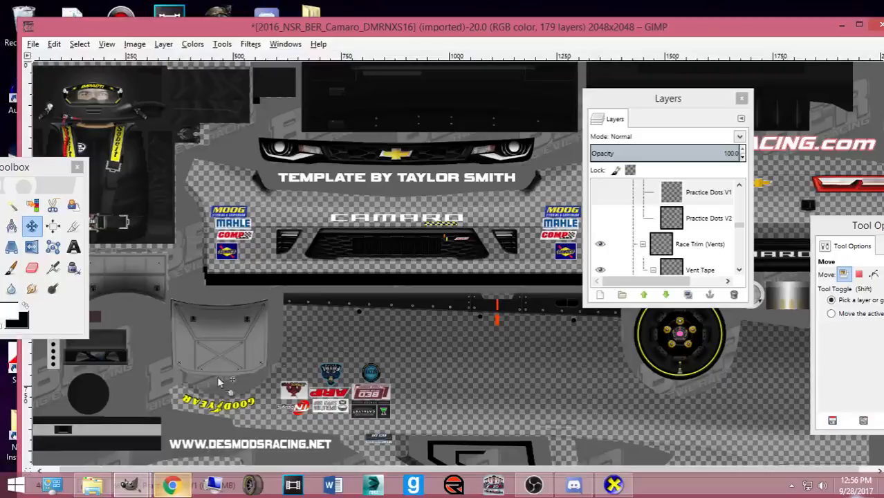
left_click(367, 222)
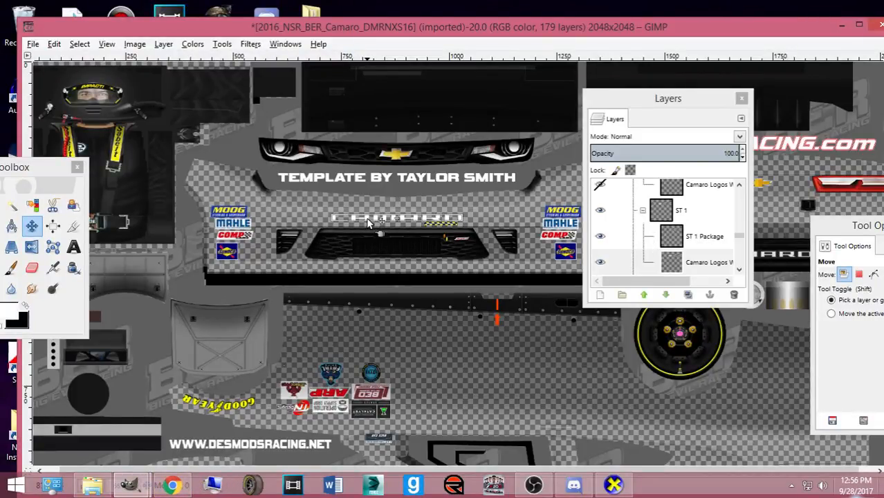
scroll(702, 232, "down", 12)
scroll(722, 239, "down", 6)
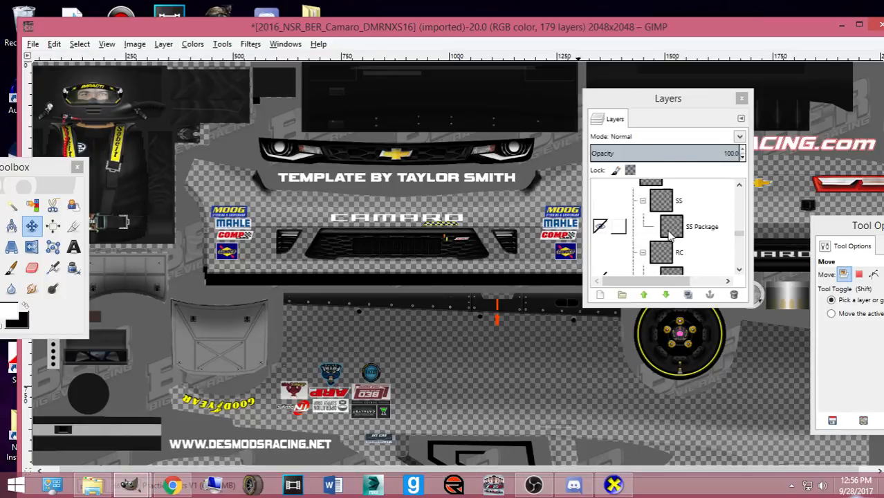
left_click(714, 237)
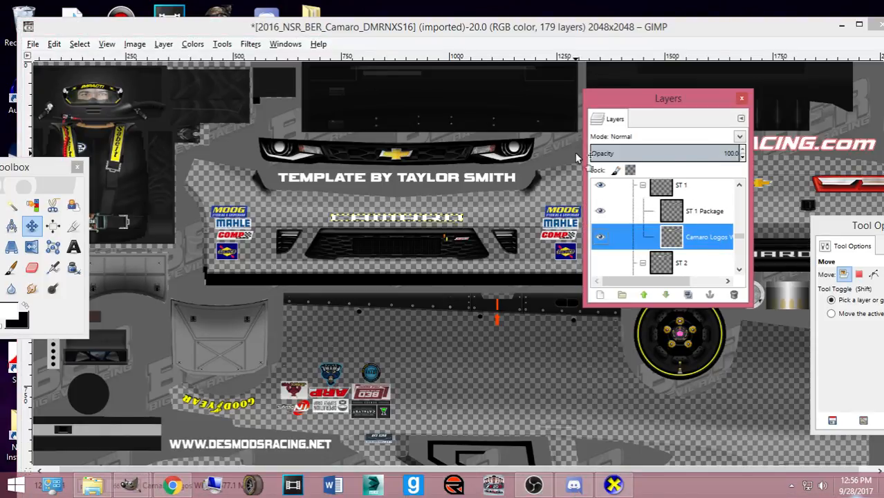
scroll(567, 156, "down", 6)
scroll(407, 148, "up", 6)
- Open and dismiss the colour adjustment options, then drag the logo layer lower in the list
left_click(192, 43)
left_click(192, 44)
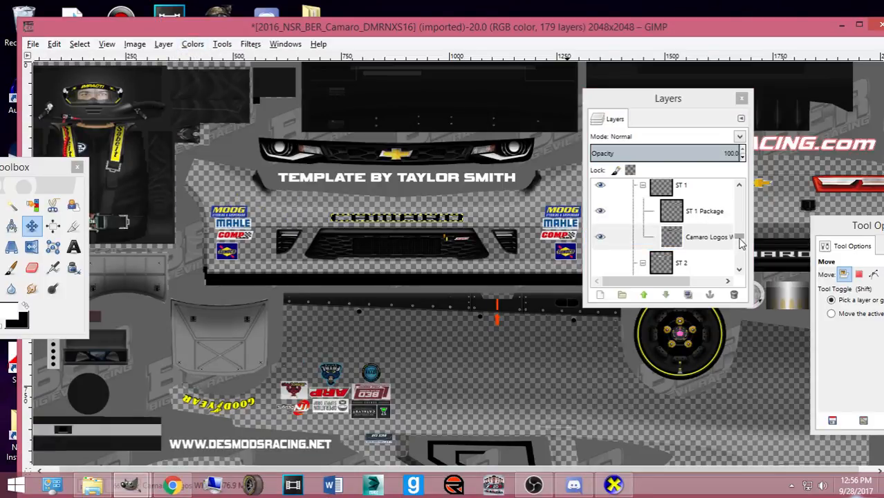
left_click_drag(739, 237, 738, 267)
scroll(359, 241, "down", 8)
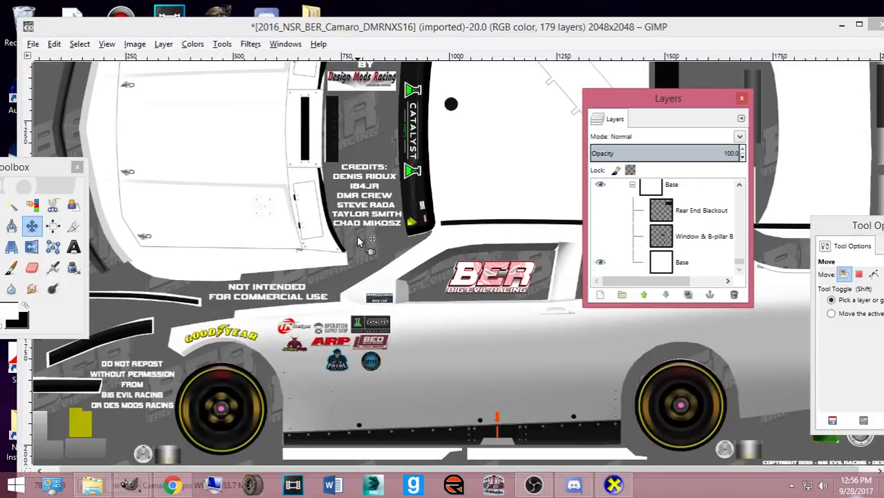
key("ctrl+s")
left_click(157, 86)
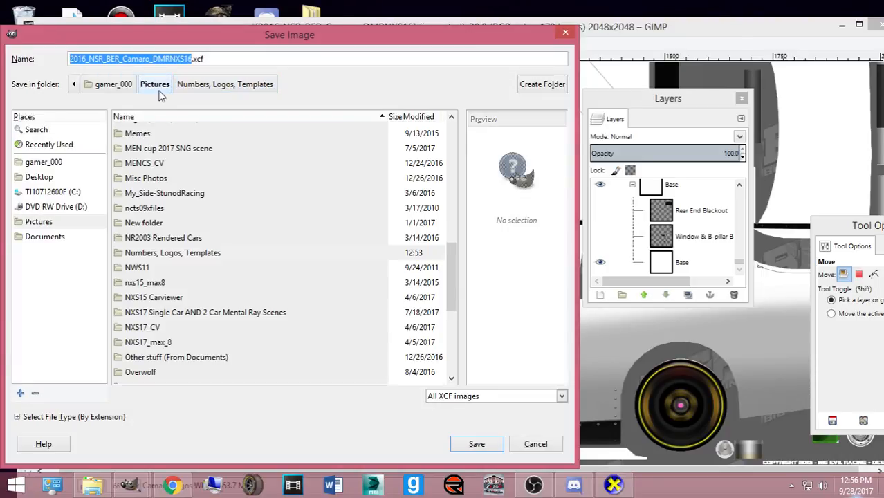
scroll(154, 201, "up", 5)
scroll(150, 188, "up", 5)
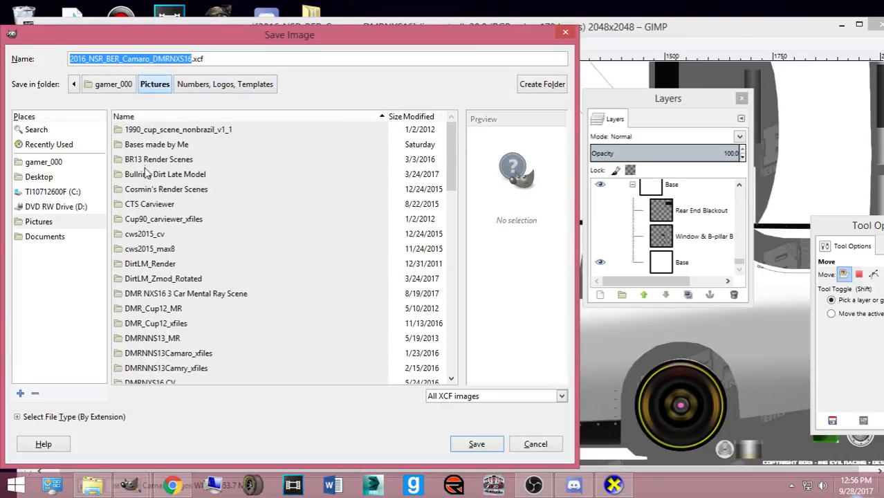
double_click(145, 147)
left_click(184, 59)
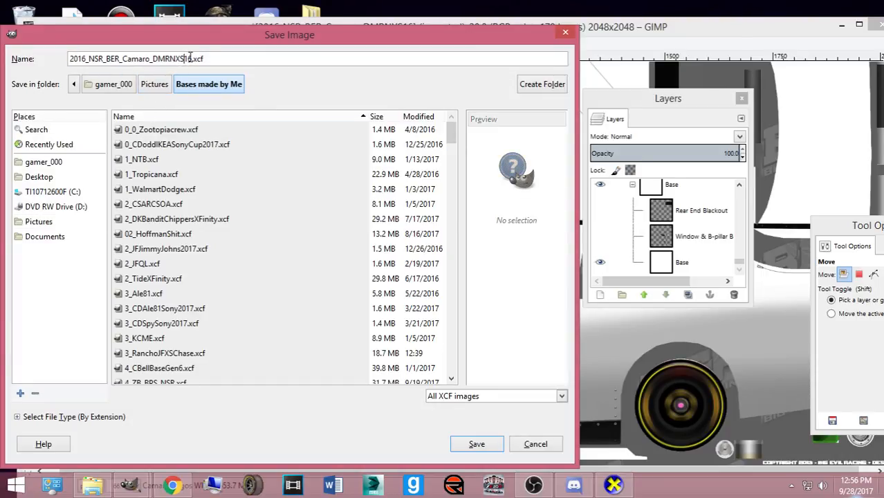
left_click_drag(191, 59, 8, 58)
type("7_JGardnerAccelNSR")
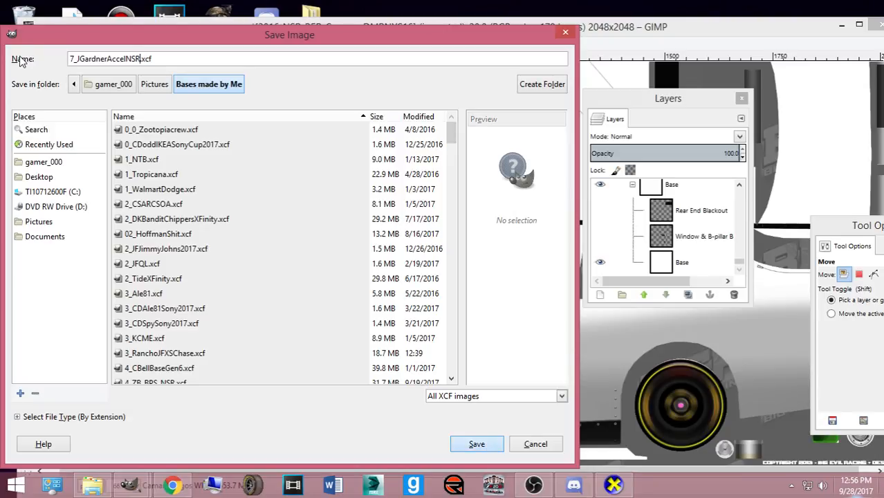
key("Return")
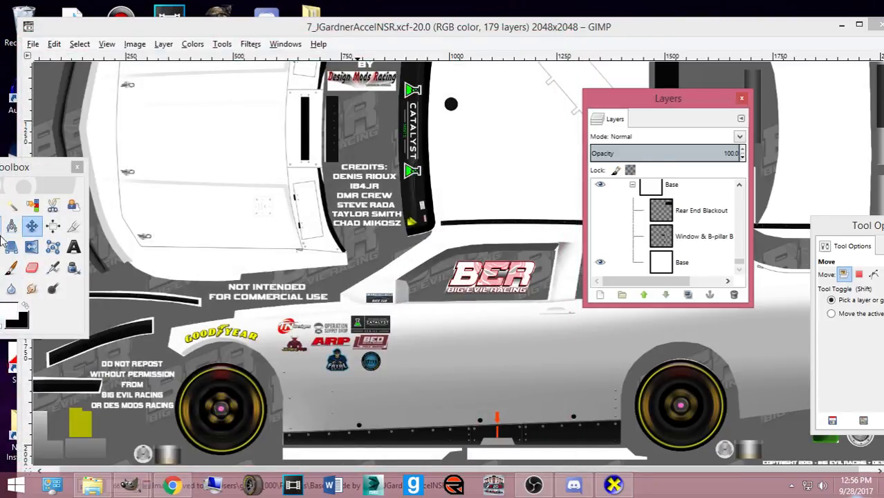
left_click(168, 485)
left_click(168, 485)
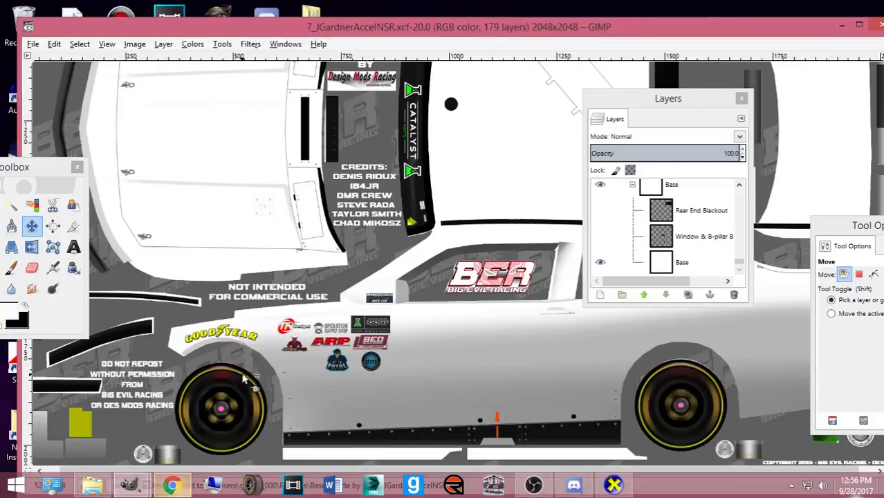
- Open 7tbr-numbers.psd from Pictures > Numbers, Logos, Templates
key("ctrl+o")
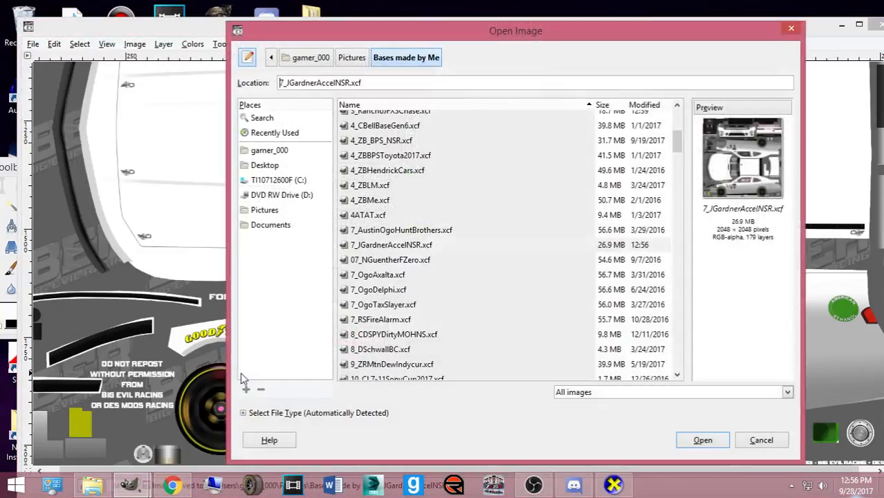
left_click(352, 58)
scroll(387, 276, "down", 10)
double_click(412, 318)
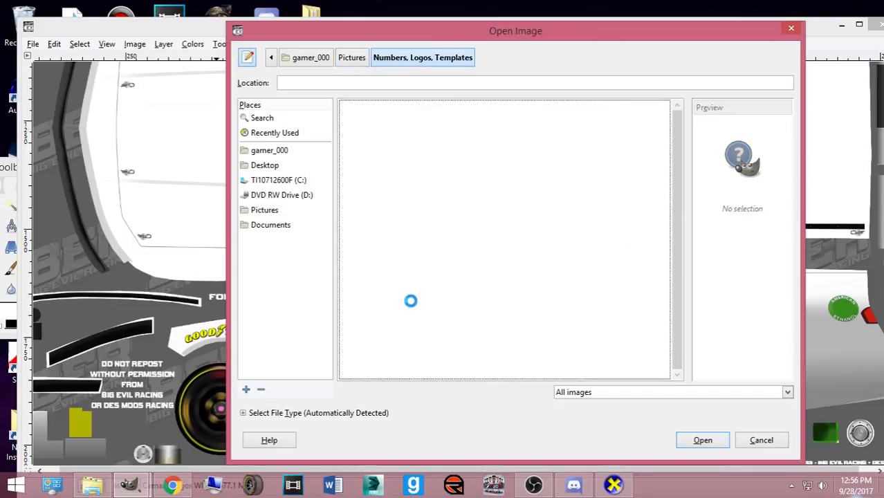
scroll(415, 284, "down", 2)
scroll(408, 228, "up", 2)
left_click(387, 168)
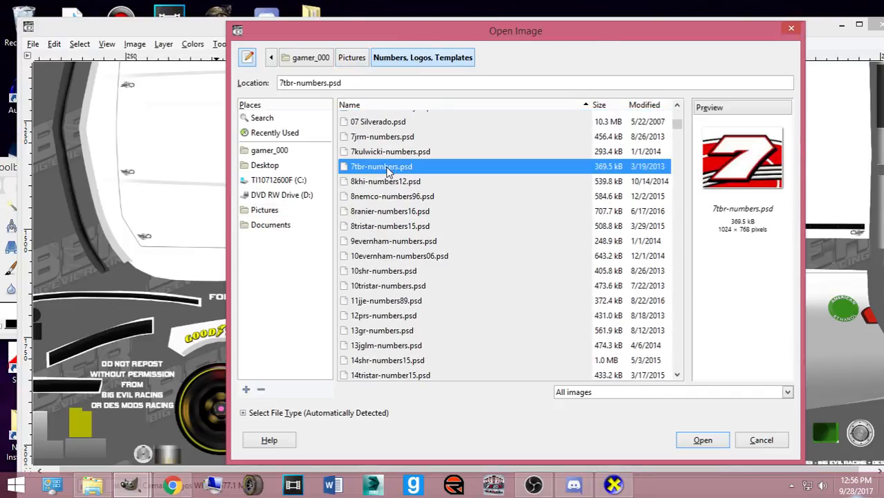
double_click(387, 168)
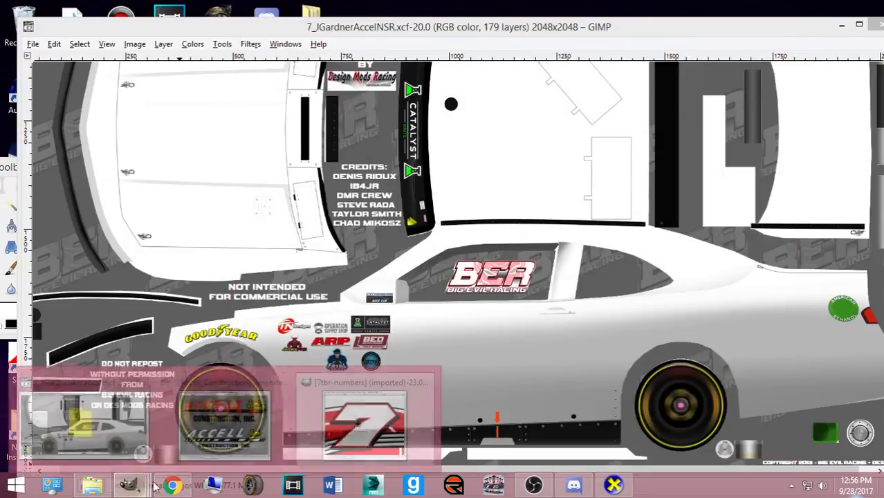
- Hide the number image's Background layer and select the 7 #2 layer
left_click(144, 486)
left_click(602, 274)
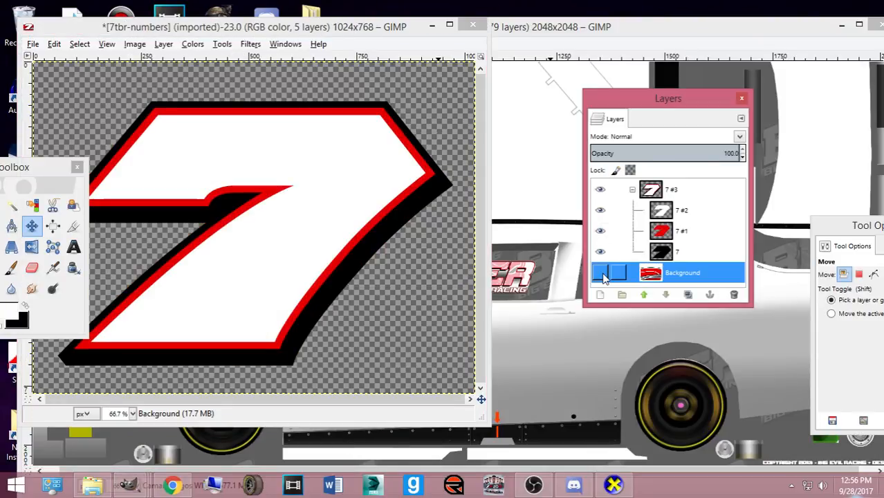
left_click(669, 213)
left_click(181, 486)
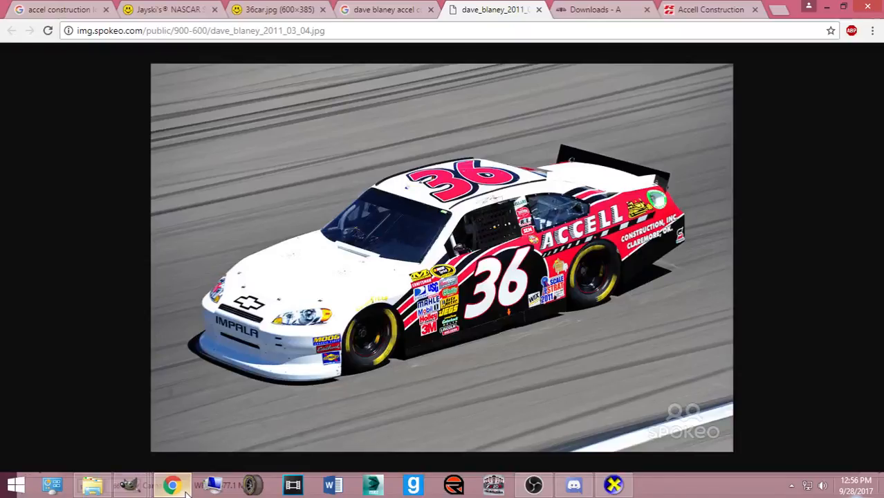
left_click(173, 487)
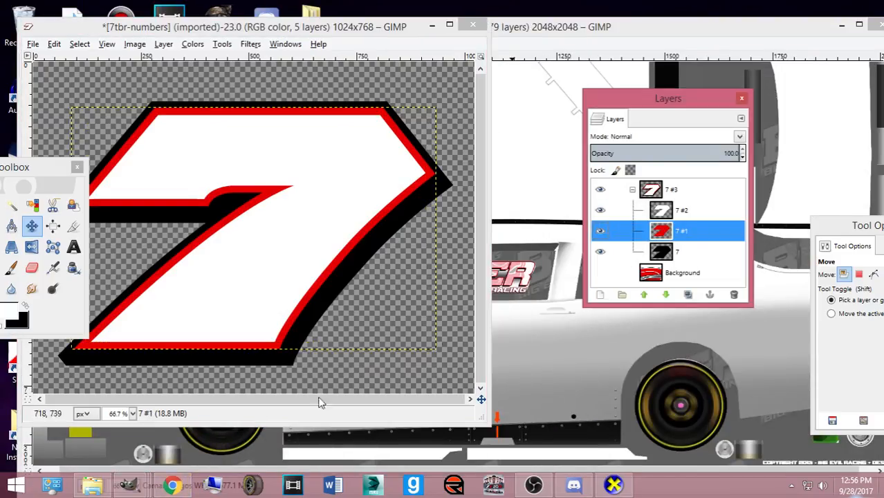
- Sample the red ACCELL lettering (fc1c02) from the logo image as the foreground colour
left_click(183, 489)
left_click(173, 487)
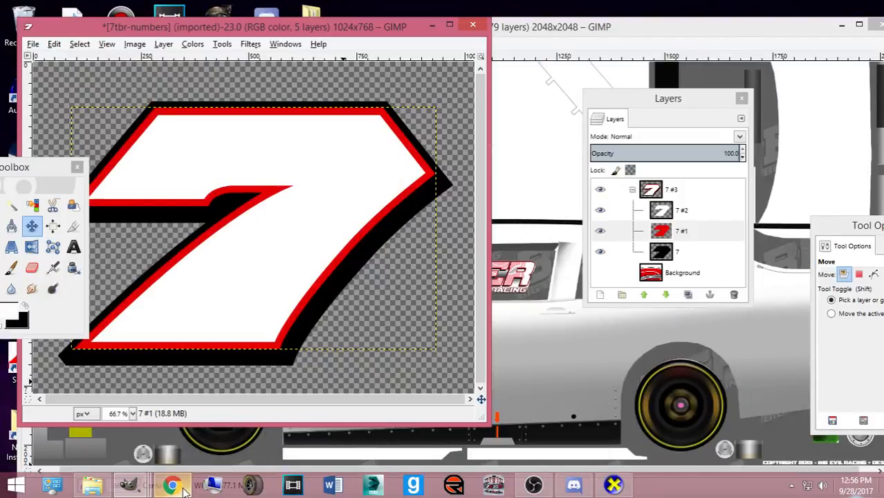
left_click(127, 488)
left_click(111, 432)
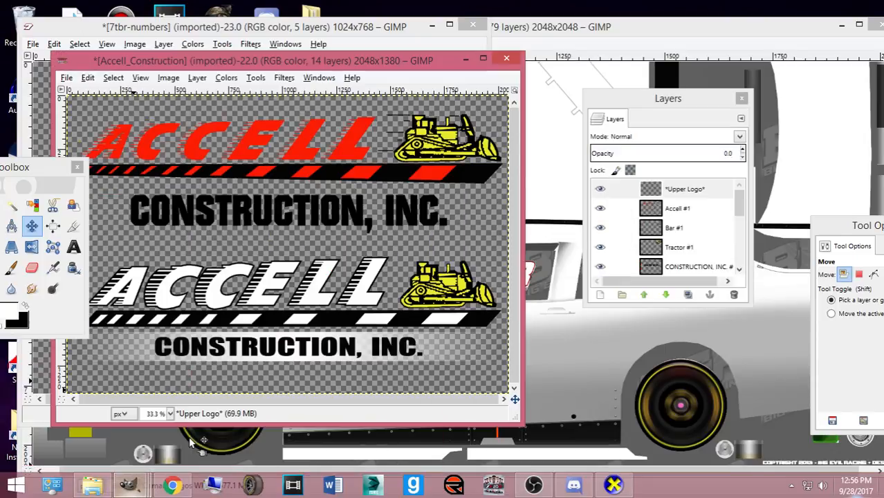
left_click_drag(48, 167, 302, 215)
left_click(223, 273)
left_click(681, 208)
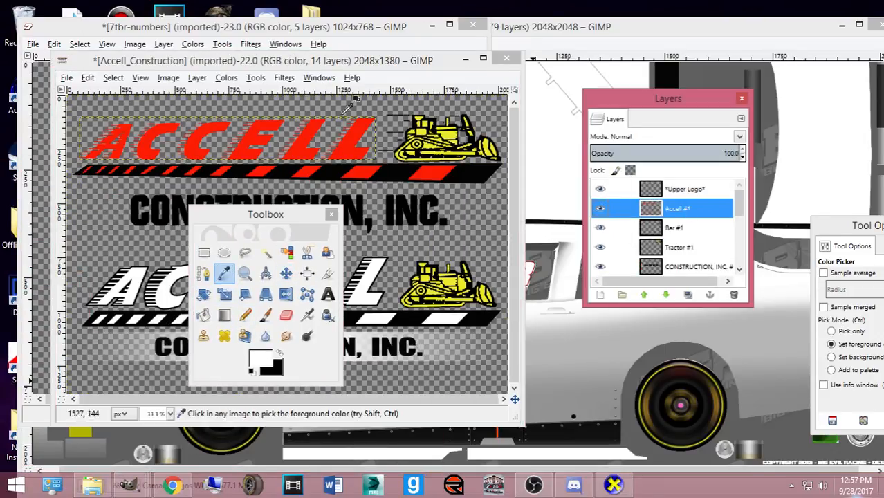
left_click(350, 146)
left_click(259, 360)
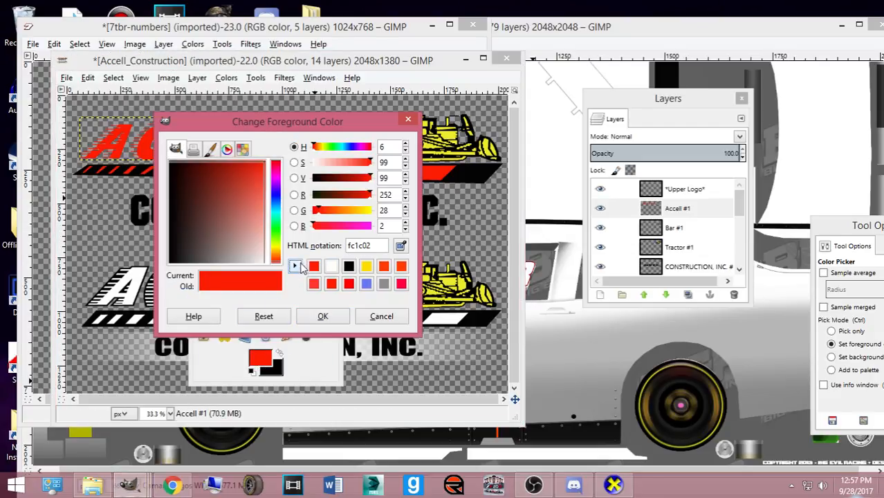
left_click(322, 316)
left_click(172, 484)
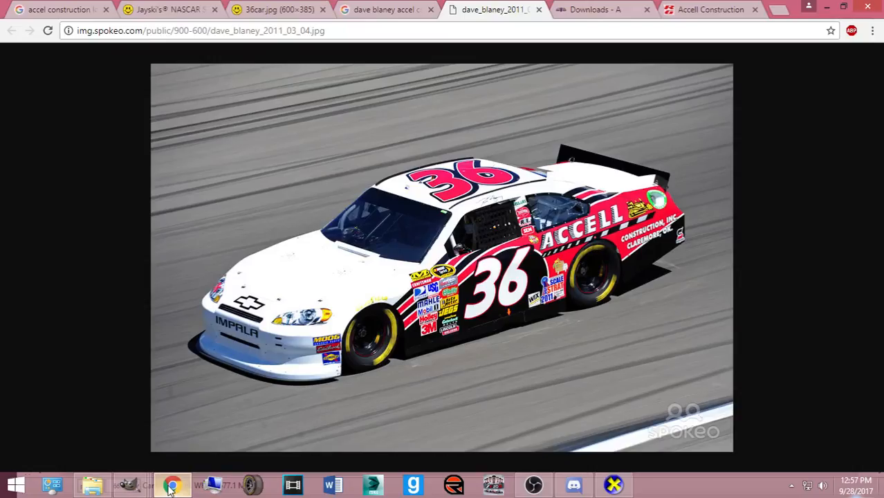
- Browse the Chrome tabs and Google Images results for Accell Construction race cars
left_click(380, 9)
left_click(719, 9)
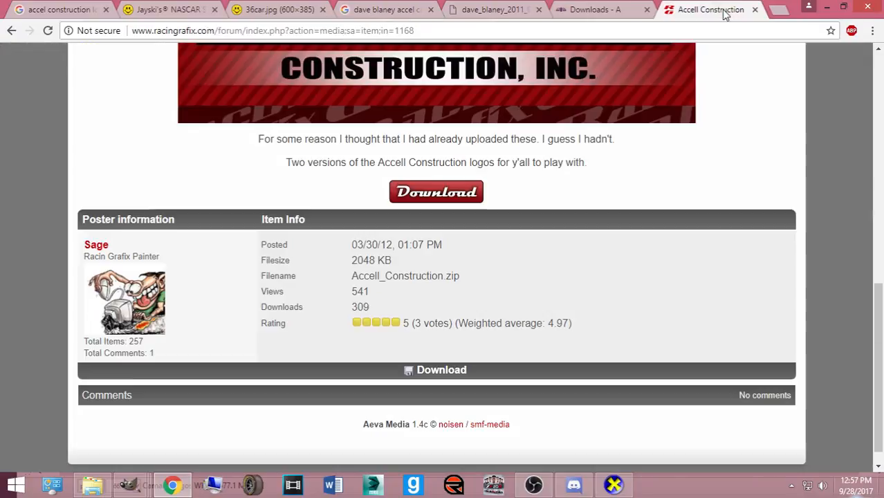
left_click(235, 9)
left_click(390, 9)
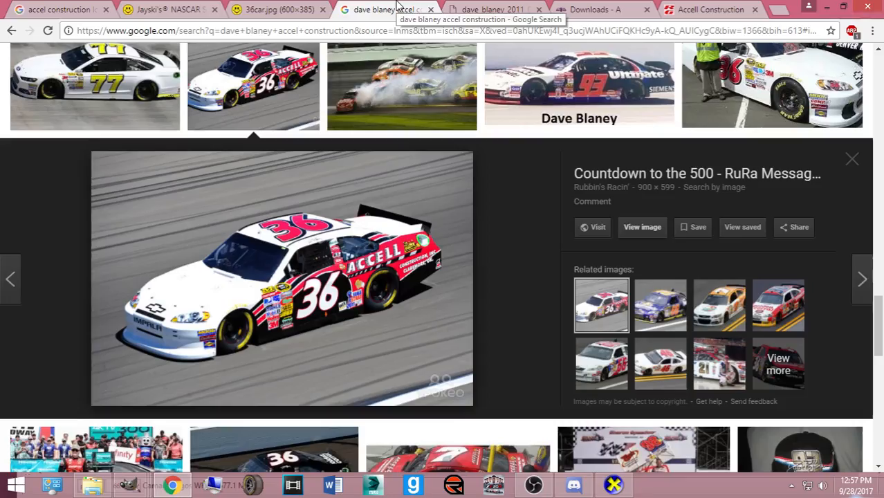
scroll(348, 145, "up", 4)
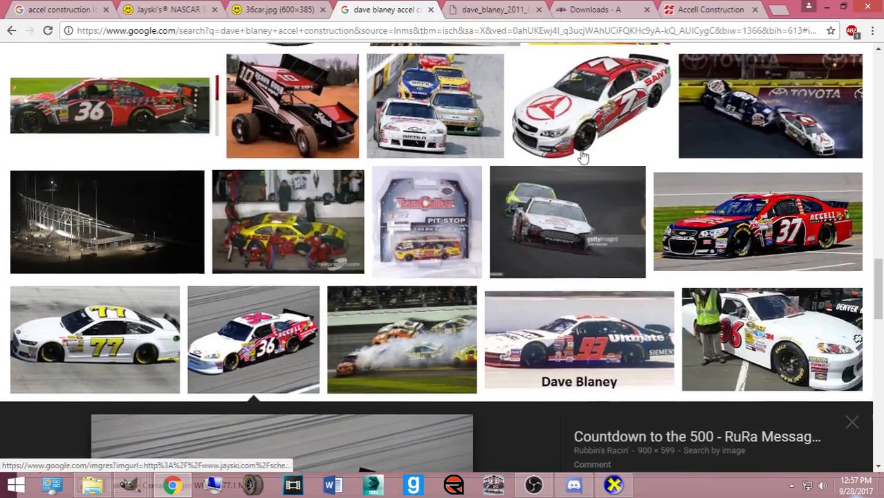
scroll(574, 162, "up", 1)
scroll(564, 168, "up", 10)
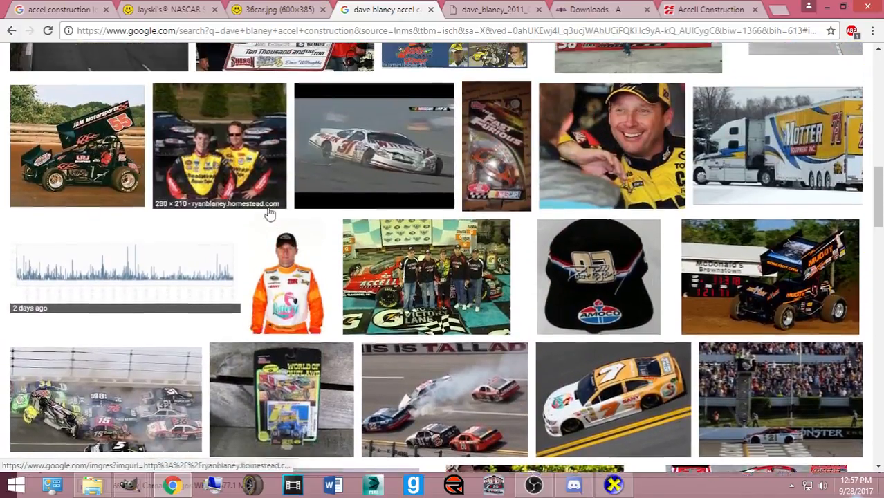
scroll(290, 220, "up", 3)
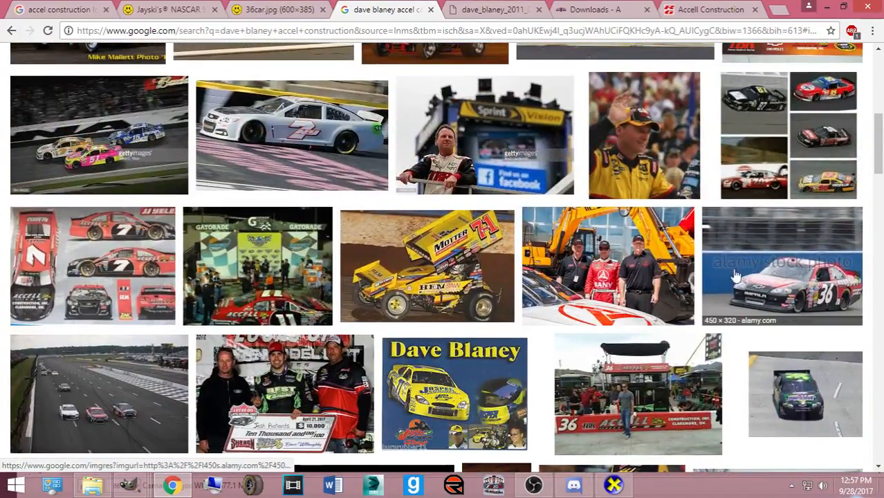
scroll(752, 275, "down", 5)
- Bucket-fill the number 7's outline on layer 7 #1 with the Accell red
mouse_move(128, 484)
left_click(298, 414)
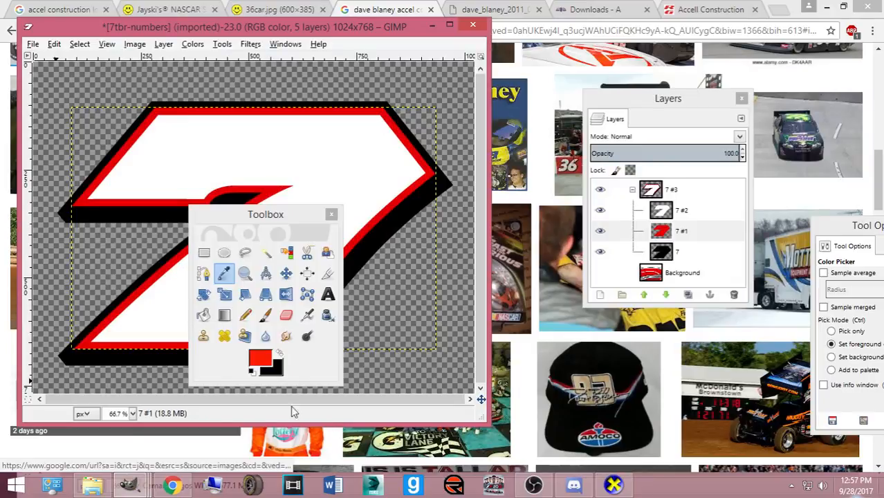
left_click(203, 314)
left_click(373, 168)
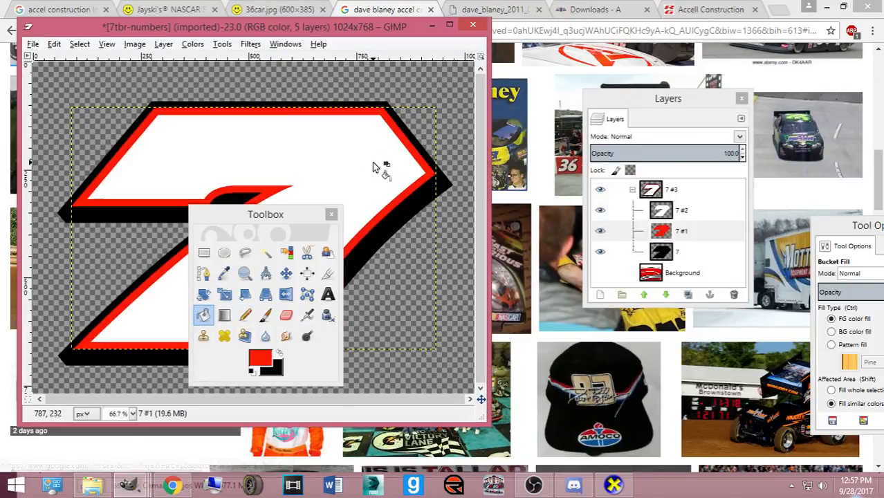
left_click_drag(239, 230, 543, 225)
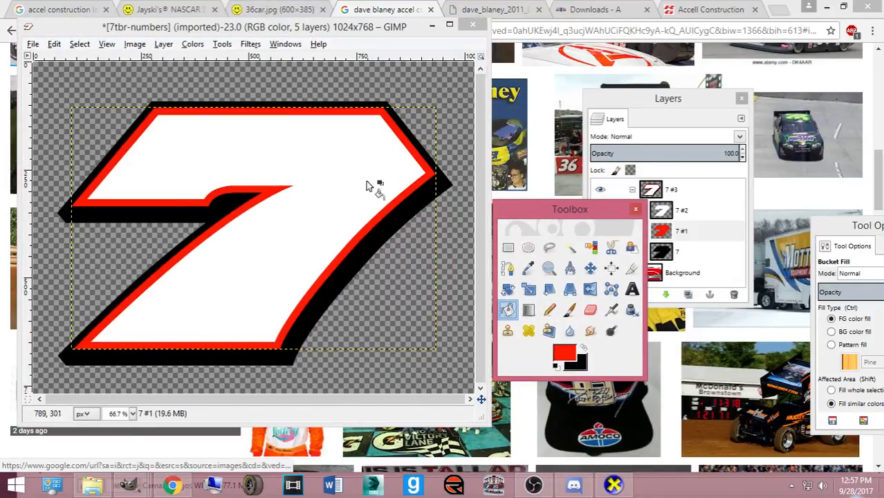
left_click(351, 7)
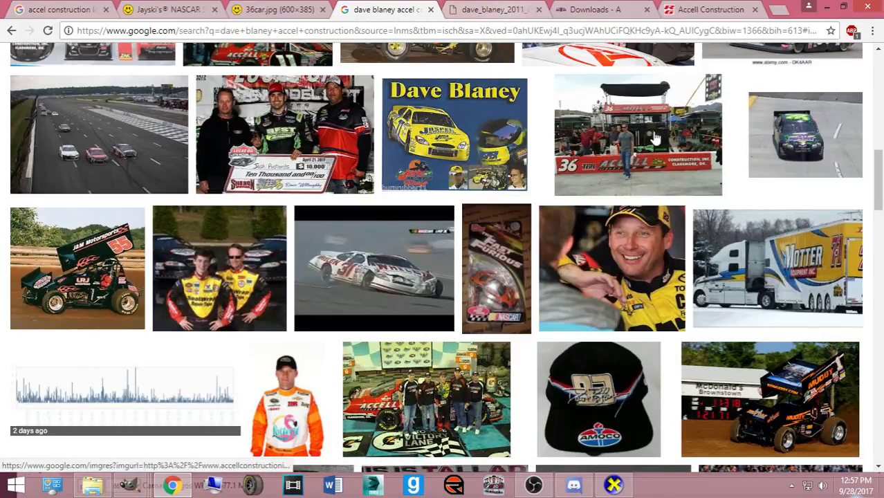
- View the #36 Accell car reference photo in Chrome, then return to the car template
scroll(646, 135, "up", 10)
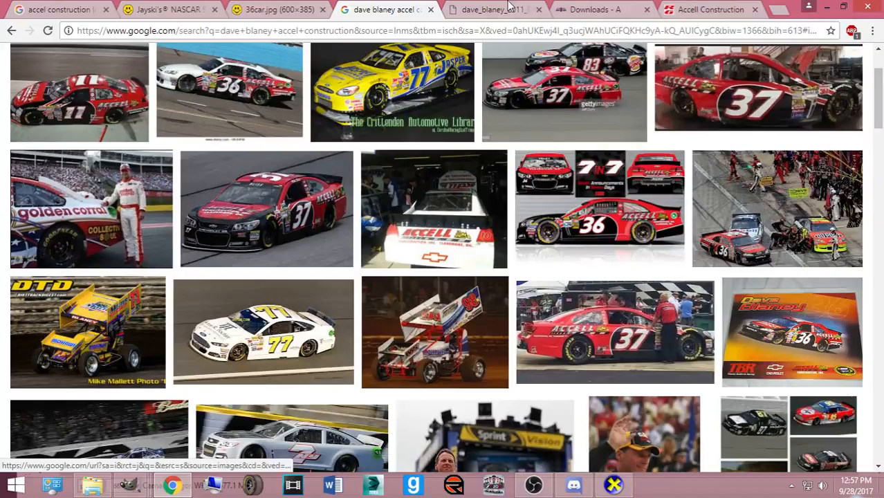
left_click(492, 9)
mouse_move(129, 484)
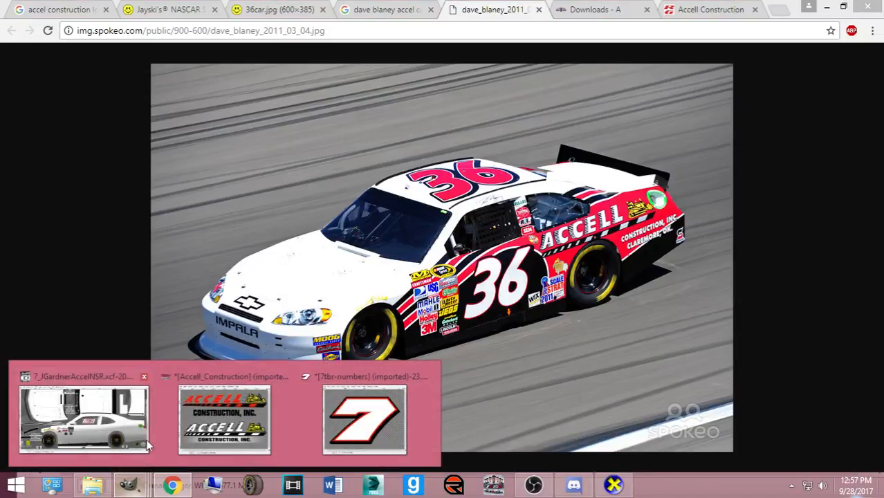
left_click(83, 415)
- Create a new layer group and drag it to sit just above the Base layer
scroll(703, 239, "down", 3)
scroll(741, 242, "down", 3)
left_click(664, 237)
left_click(621, 294)
left_click_drag(661, 246, 681, 249)
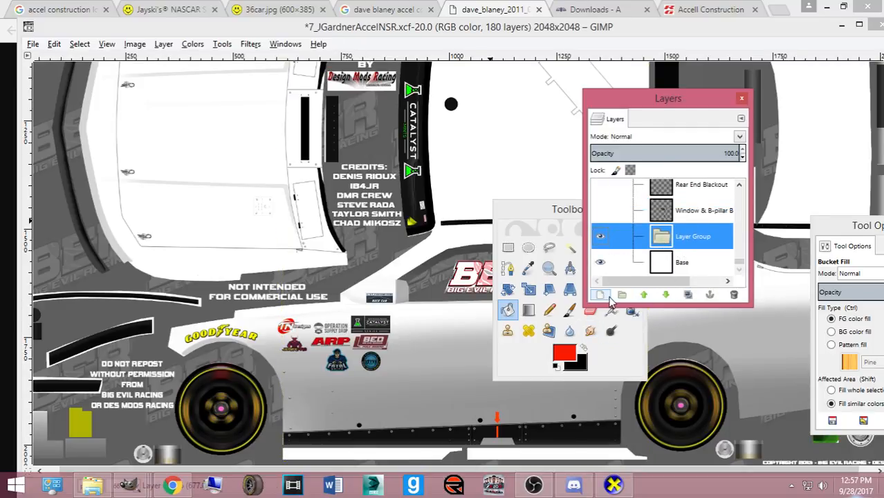
- Add a new empty layer inside Layer Group and duplicate it
left_click(605, 296)
left_click(671, 311)
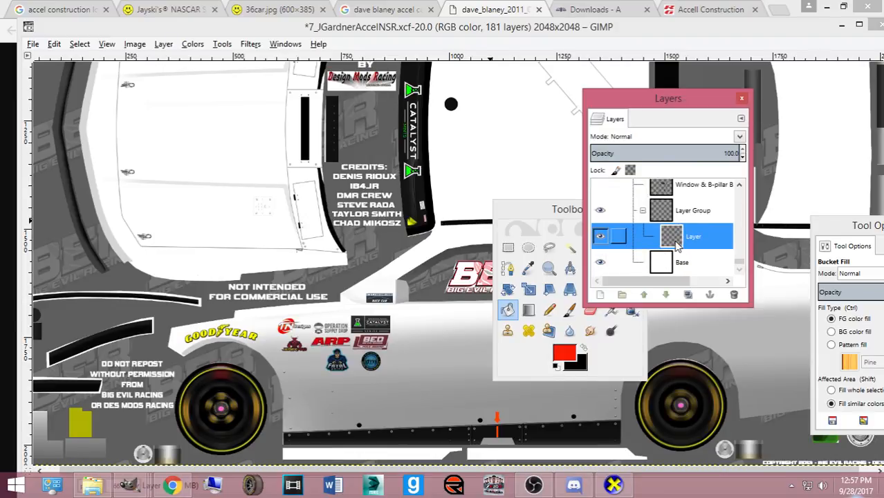
key("ctrl+shift+d")
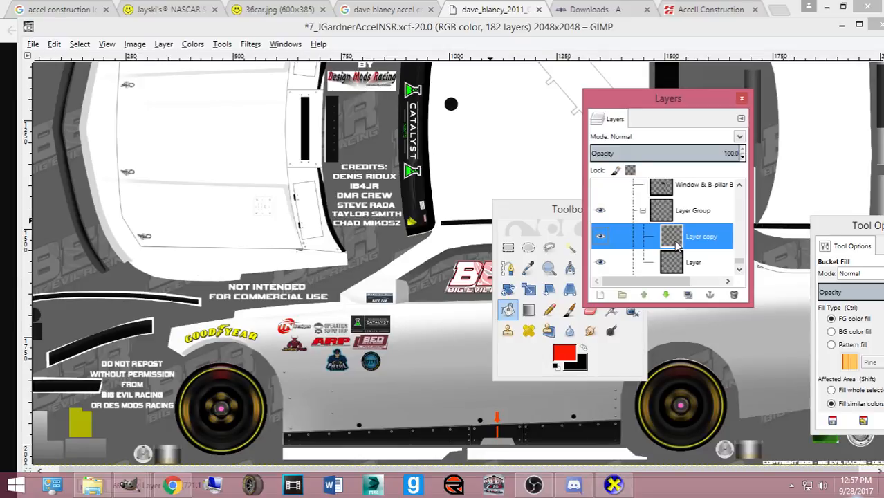
scroll(676, 246, "down", 2)
left_click(676, 252)
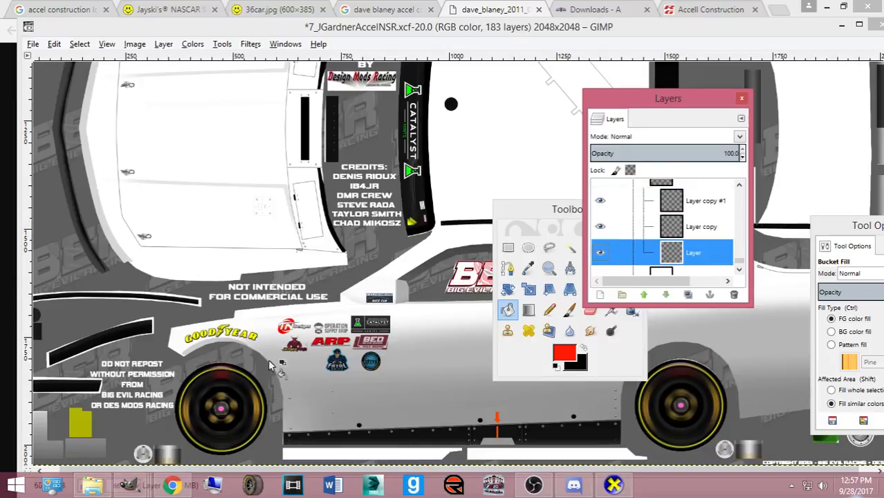
left_click(173, 487)
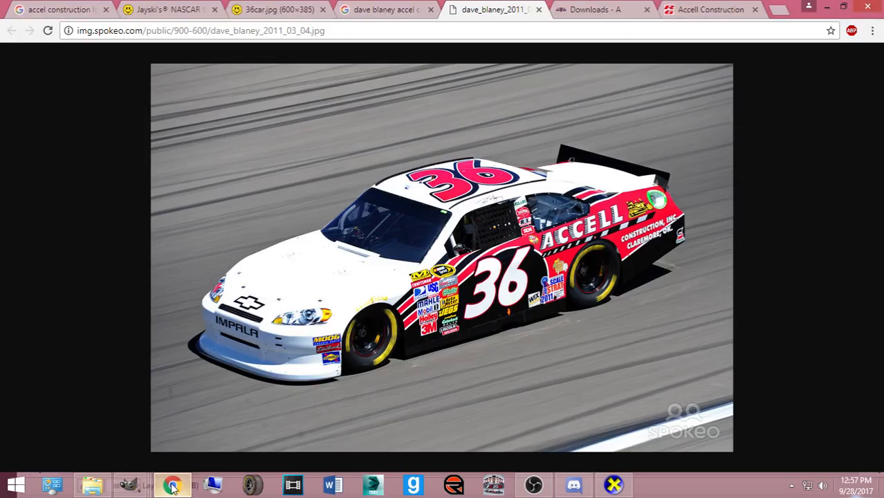
left_click(172, 487)
- Rename the three group layers Black, White and Red
double_click(648, 250)
type("B")
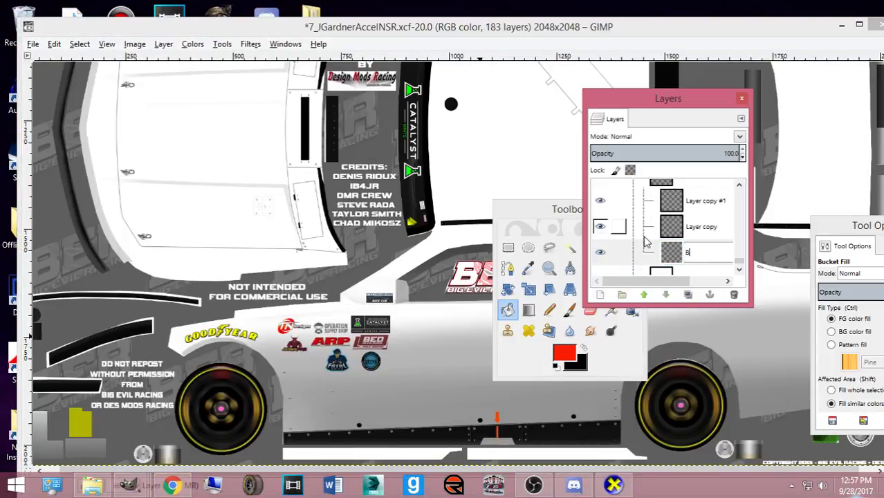
type("lack")
key("Return")
double_click(700, 226)
type("Whi")
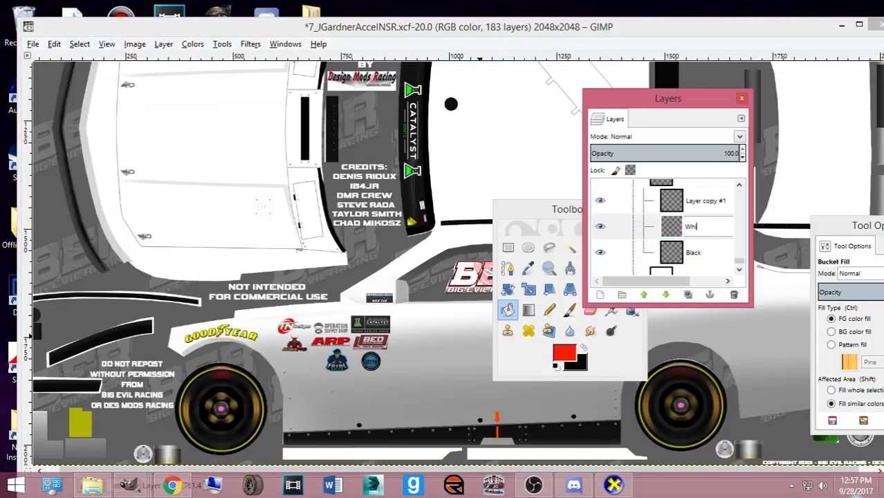
type("te")
key("Return")
double_click(700, 202)
type("Red")
key("Return")
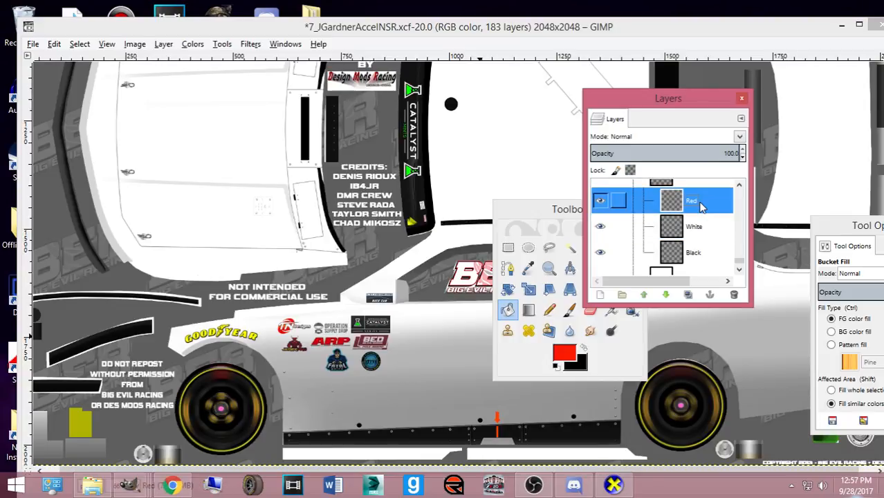
left_click(172, 485)
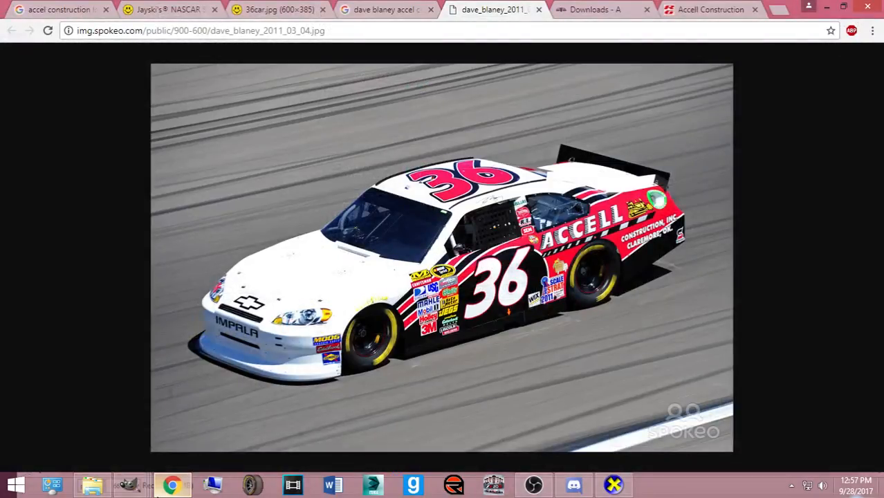
left_click(166, 486)
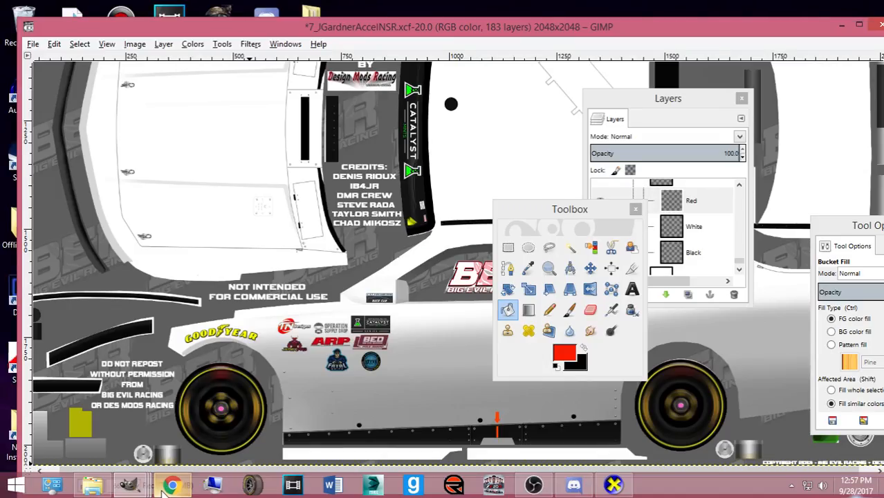
left_click(171, 485)
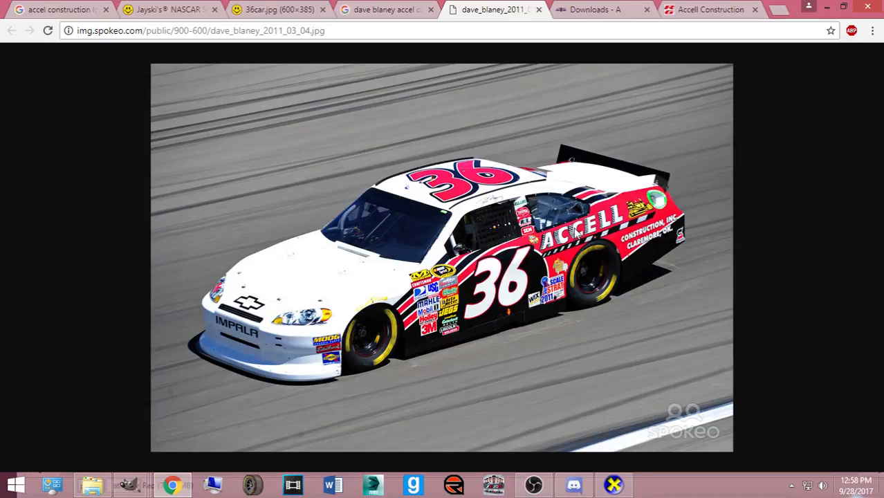
left_click(395, 9)
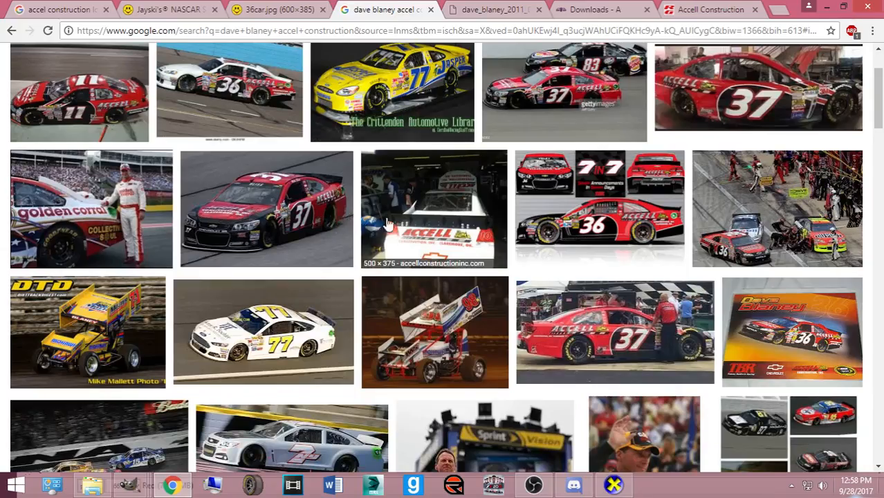
scroll(571, 208, "up", 1)
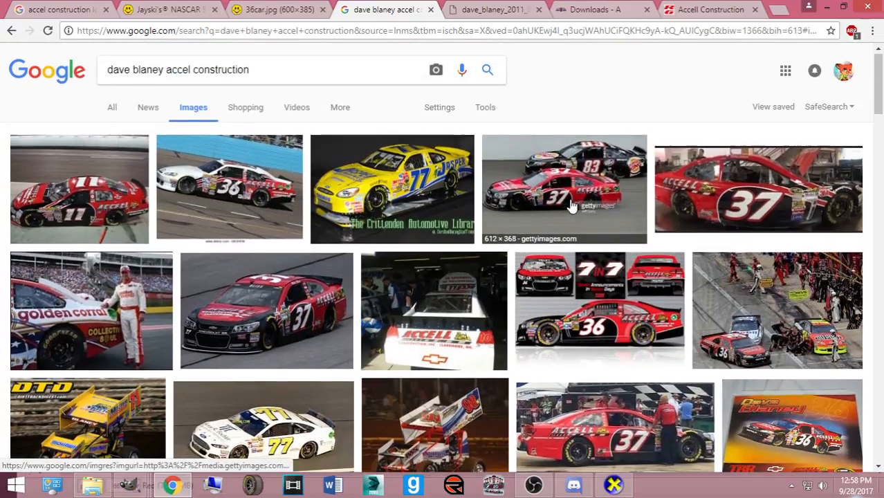
left_click(275, 203)
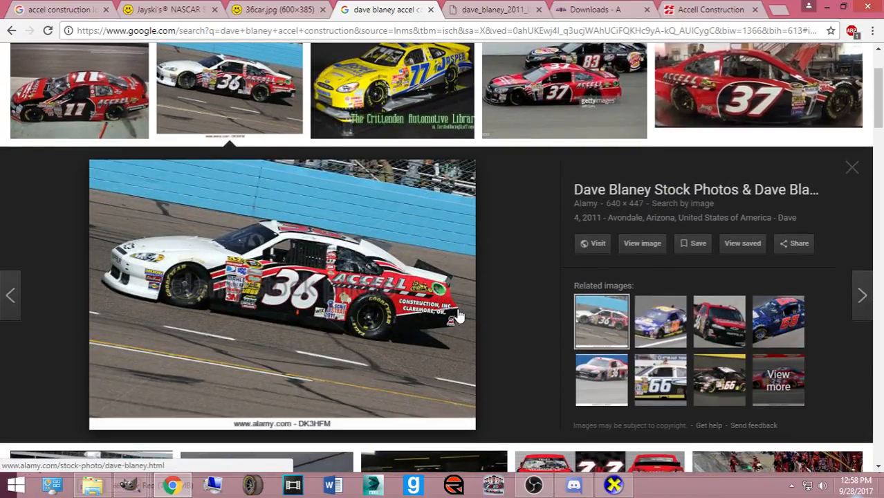
scroll(466, 368, "down", 6)
scroll(493, 305, "up", 4)
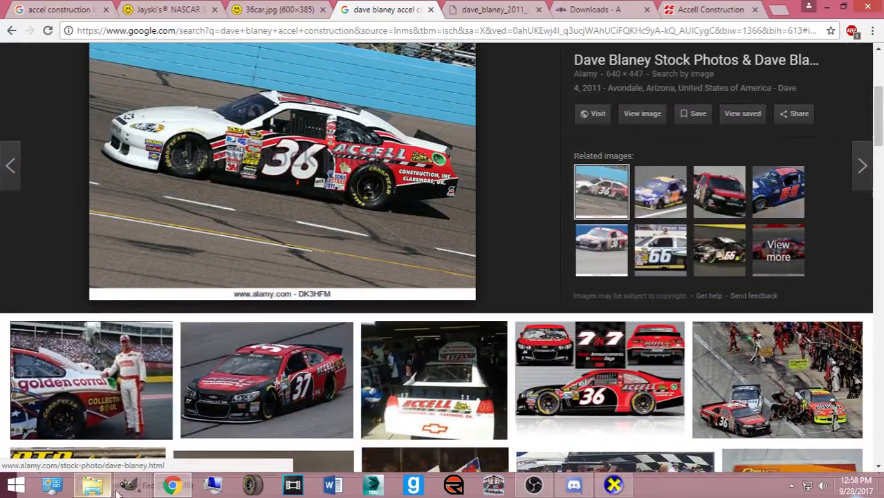
mouse_move(129, 484)
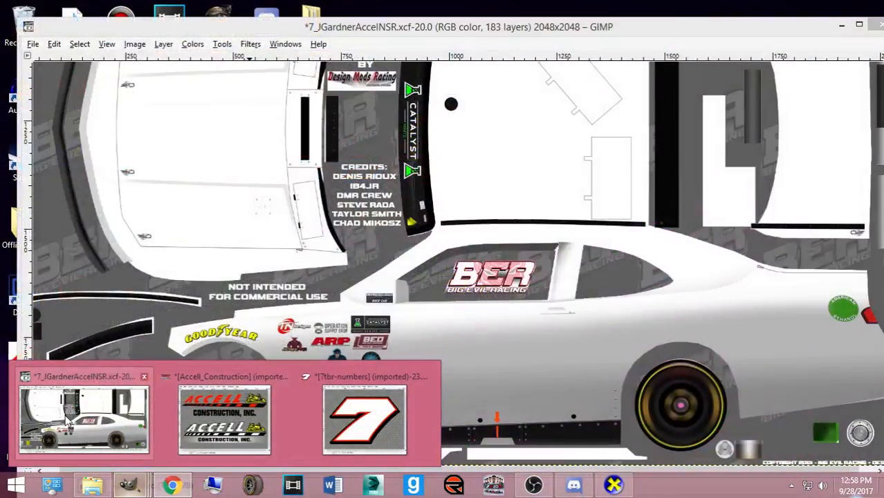
- Back in the car template, select the Black layer, make black the paint colour, and choose the Paths tool
left_click(83, 419)
left_click_drag(312, 471, 460, 470)
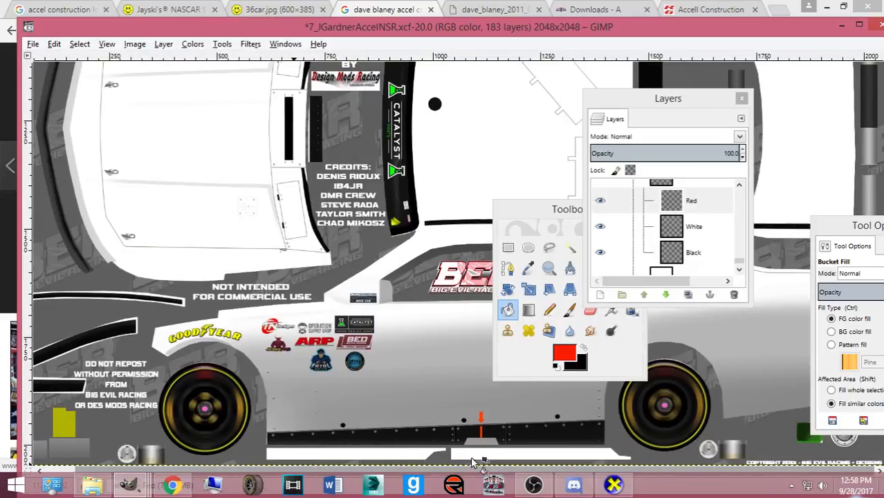
left_click(594, 247)
left_click(583, 351)
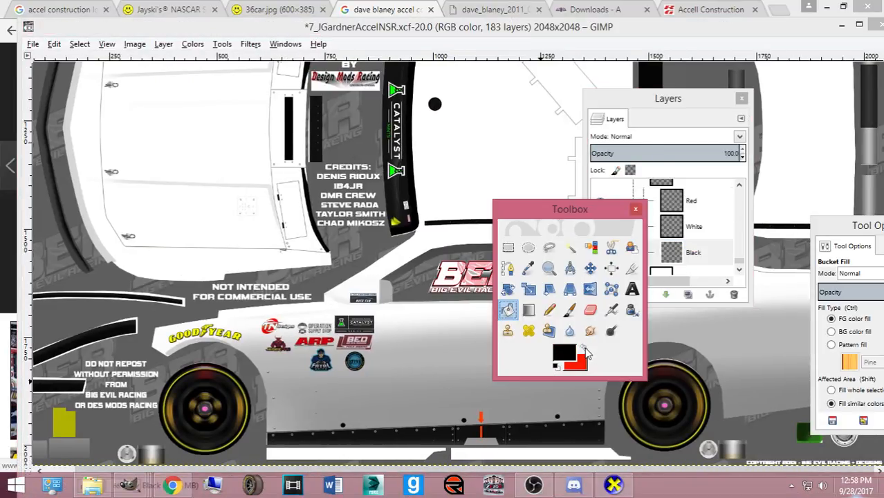
left_click(509, 271)
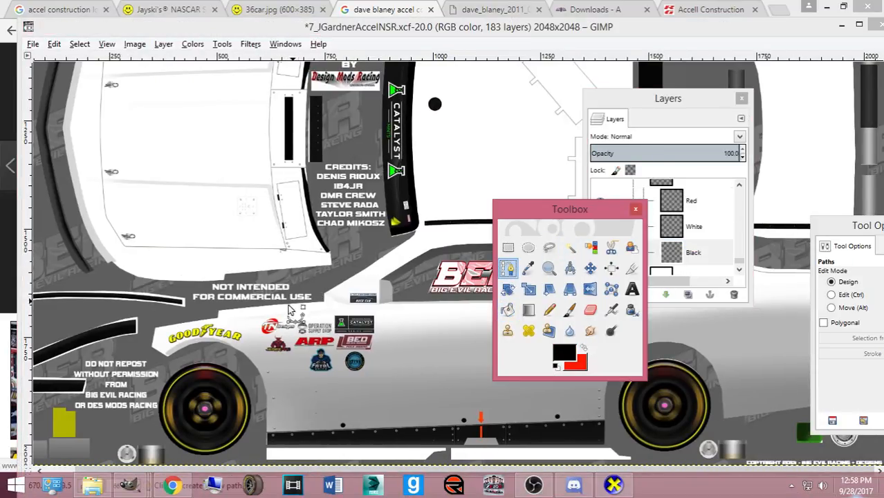
- Export over Camaro2016ST.bmp in DMRNXS16 CV > DMRNXS16Camaro_xfiles, replacing it with default BMP options
left_click(33, 43)
left_click(63, 205)
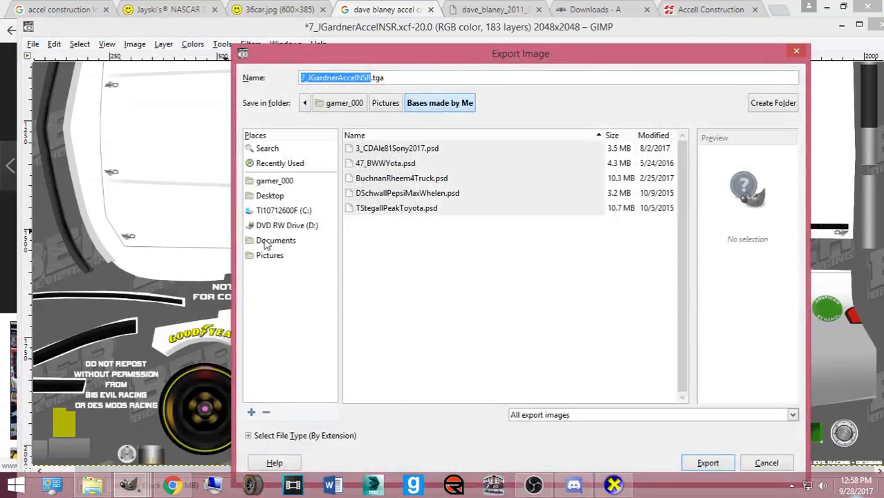
left_click(271, 255)
scroll(414, 282, "down", 5)
scroll(415, 263, "up", 2)
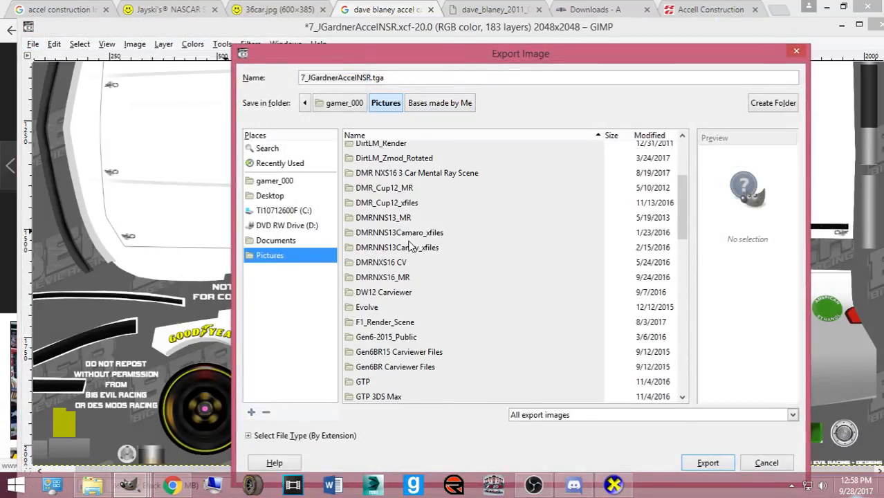
double_click(387, 262)
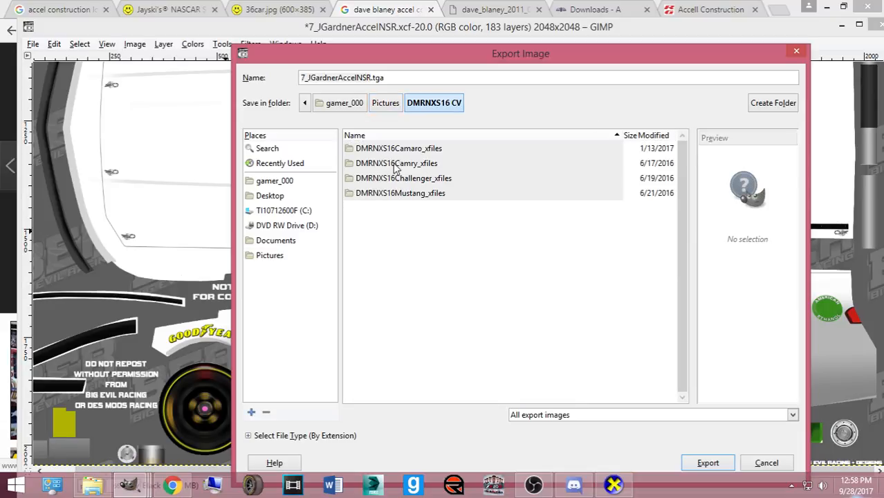
double_click(396, 150)
left_click(388, 195)
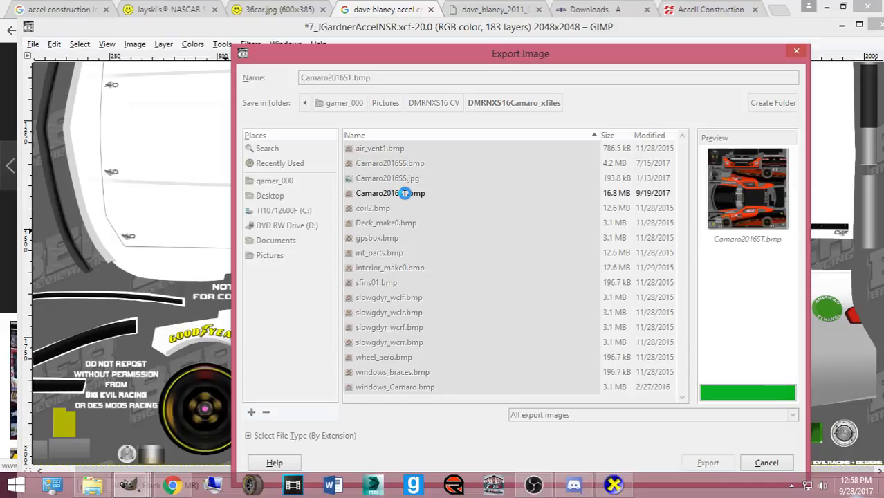
double_click(405, 194)
left_click(562, 330)
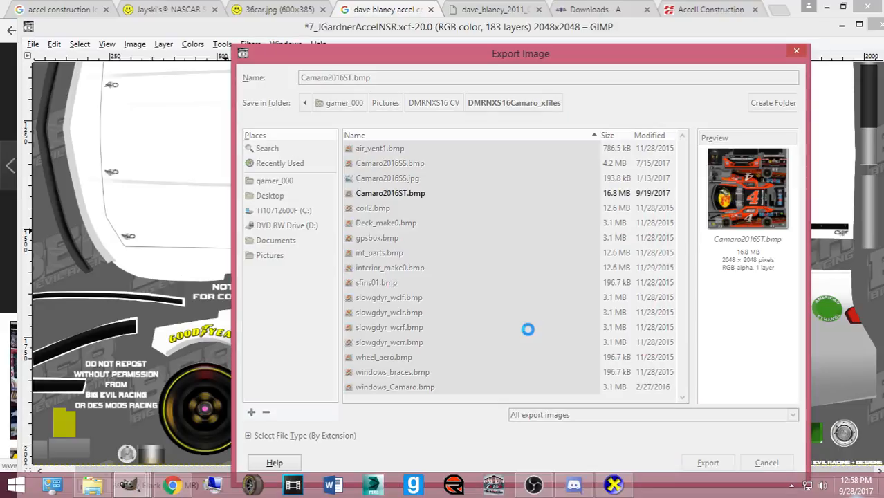
key("Return")
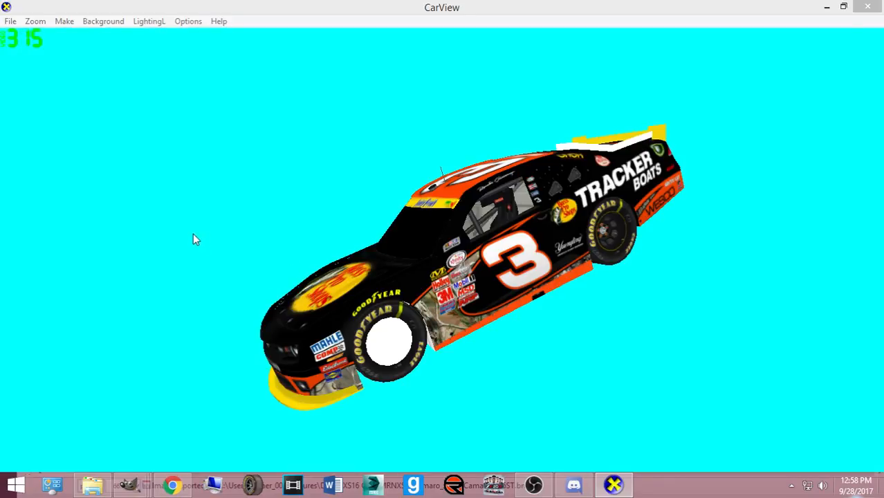
- Load CamaroST.X from DMRNXS16 CV > DMRNXS16Camaro_xfiles in CarView and orbit the car to inspect it
key("ctrl+o")
left_click(45, 235)
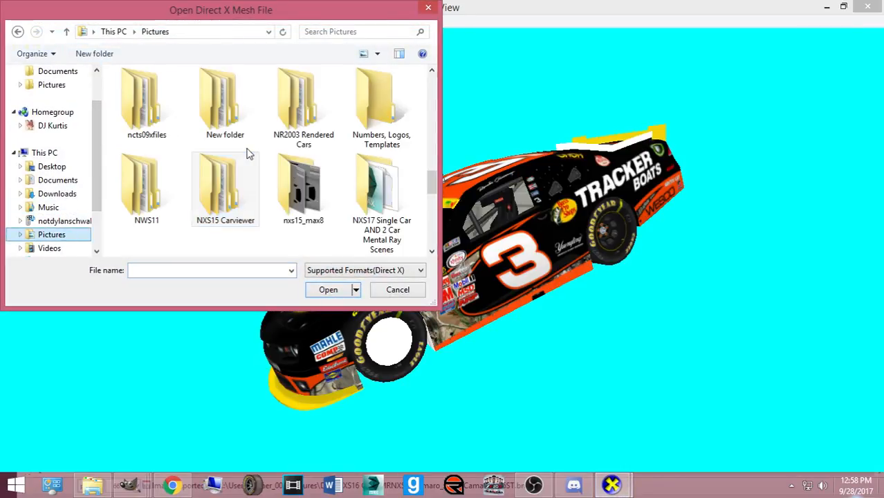
scroll(247, 152, "down", 5)
scroll(204, 170, "up", 10)
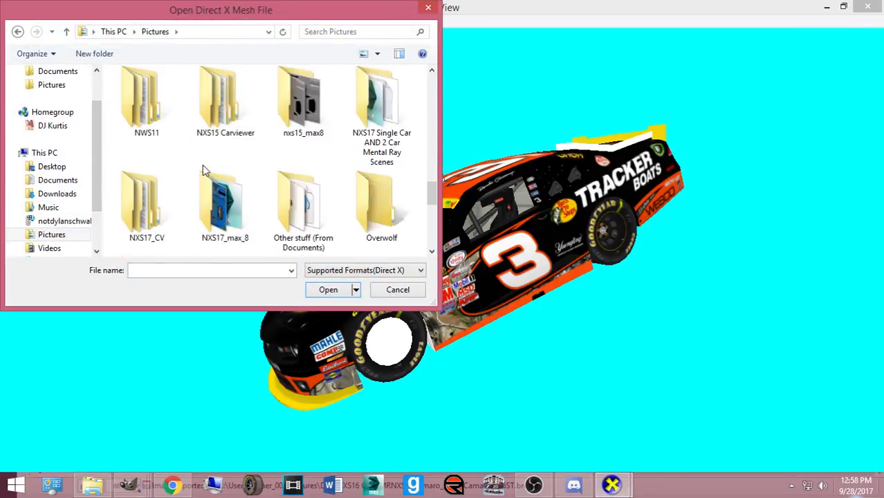
scroll(203, 169, "up", 5)
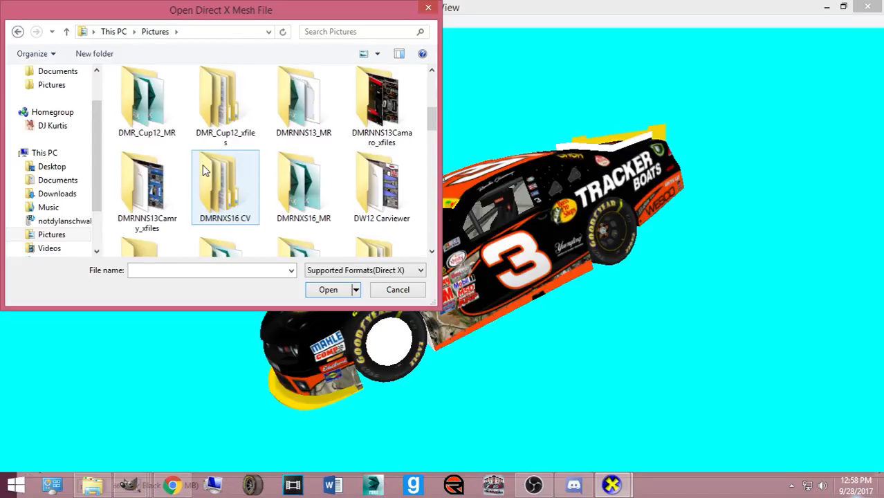
double_click(221, 182)
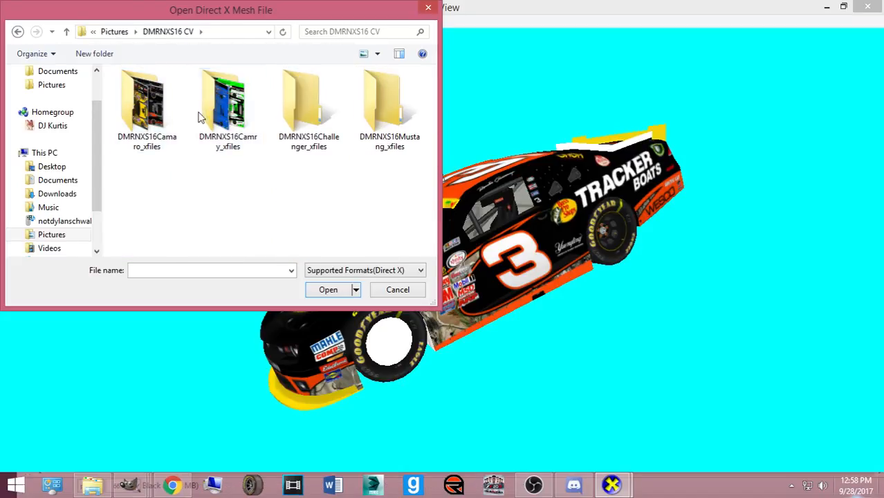
double_click(145, 119)
double_click(222, 107)
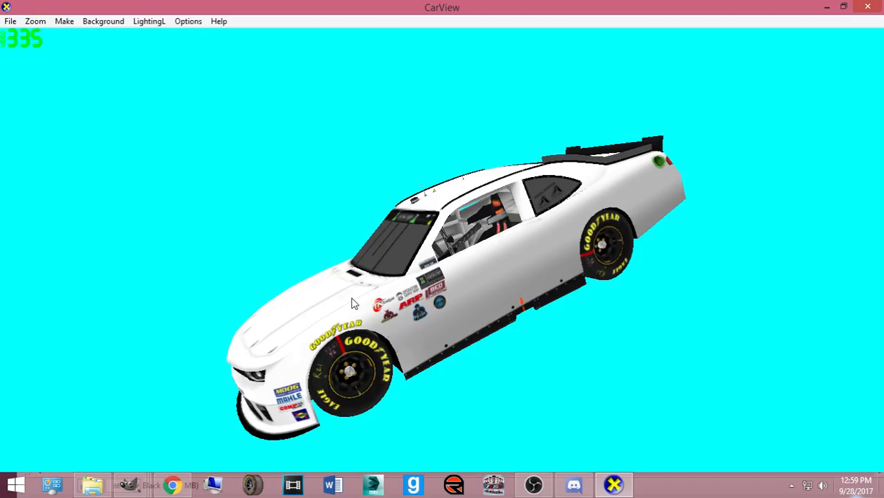
left_click_drag(352, 304, 417, 294)
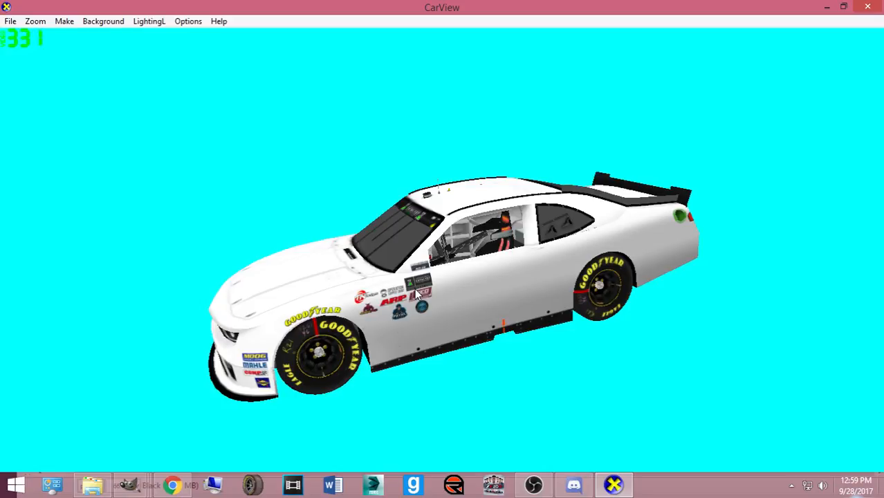
left_click(173, 484)
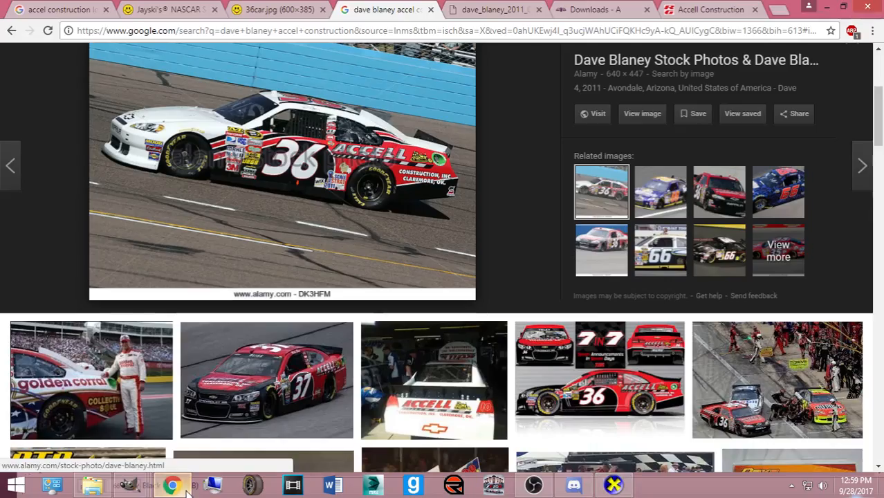
- In a new tab, enter 'sim' to load the suggested Simulation Motorsports standings page
left_click(777, 10)
type("sim")
key("Return")
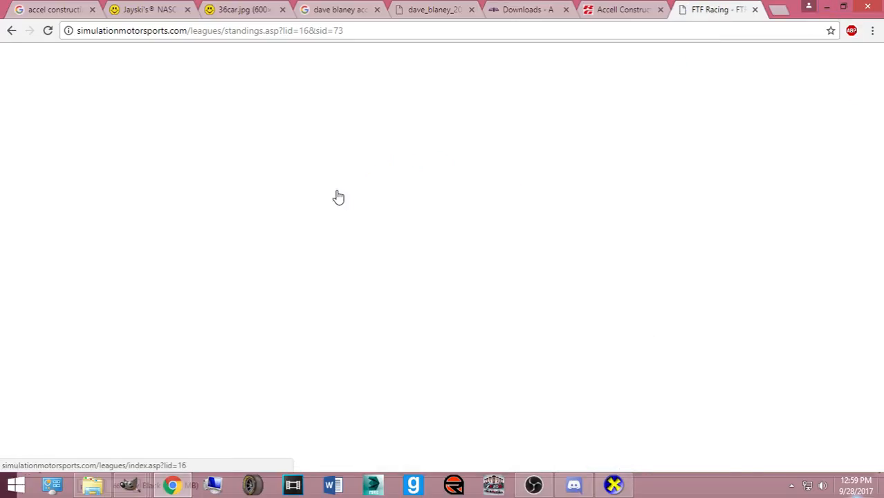
scroll(325, 203, "down", 3)
scroll(228, 202, "up", 2)
- Go to the league home page and choose Series > Catalyst Mints Series
left_click(277, 36)
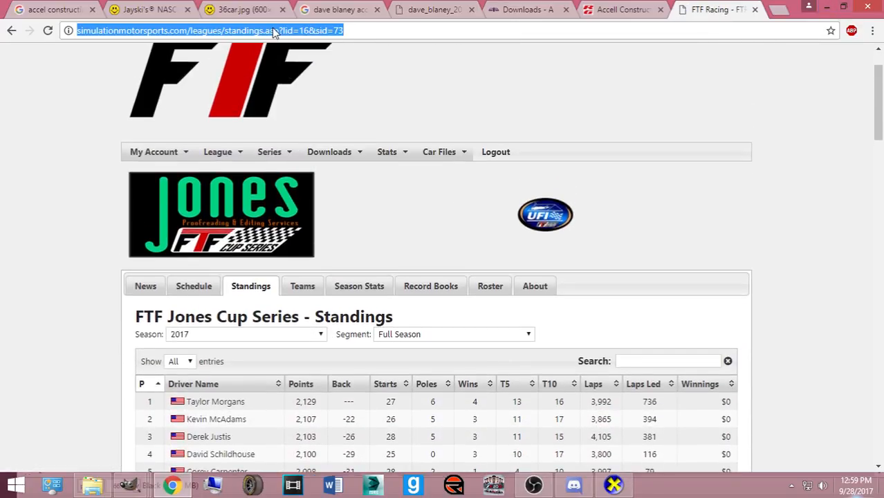
type("sim")
key("Down")
key("Return")
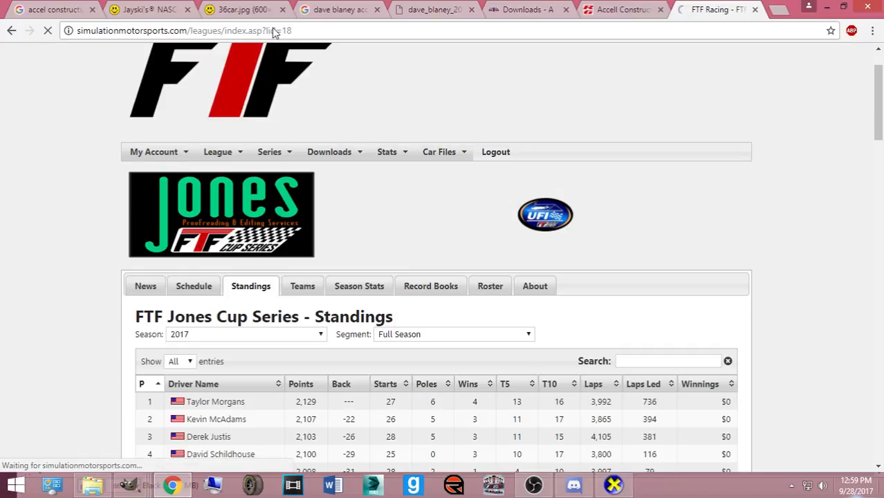
scroll(55, 180, "down", 5)
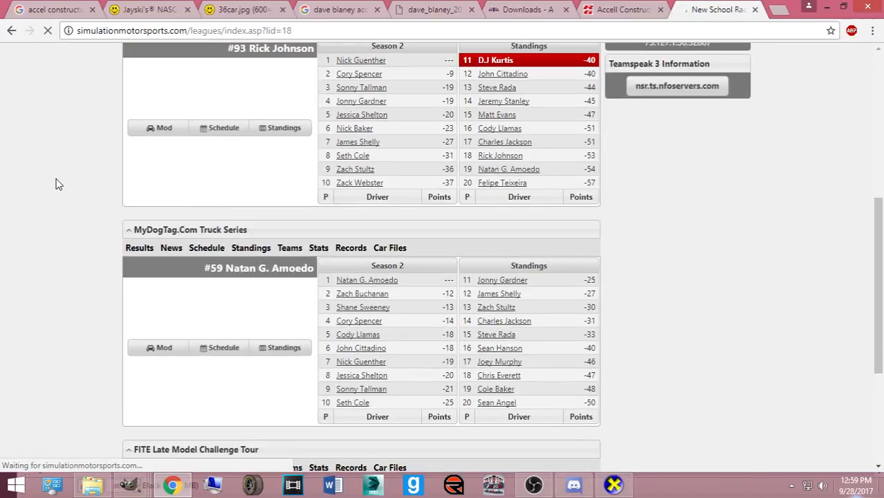
scroll(63, 186, "up", 1)
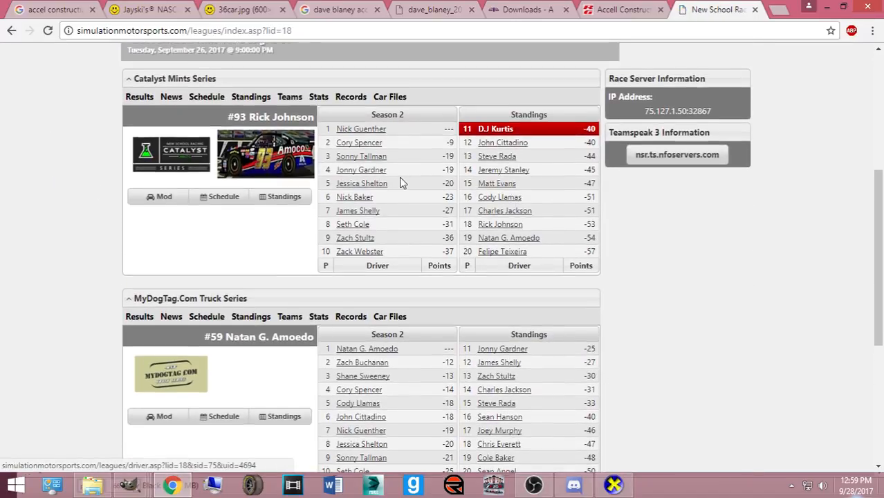
scroll(399, 177, "up", 4)
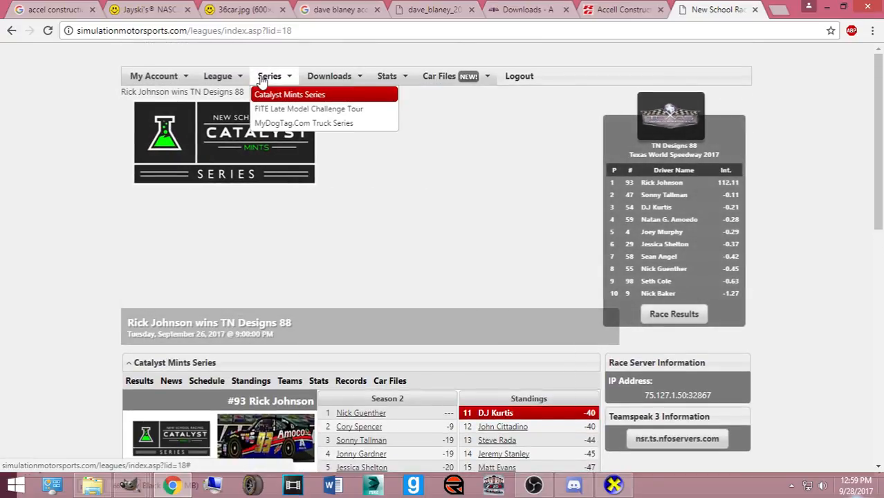
mouse_move(265, 81)
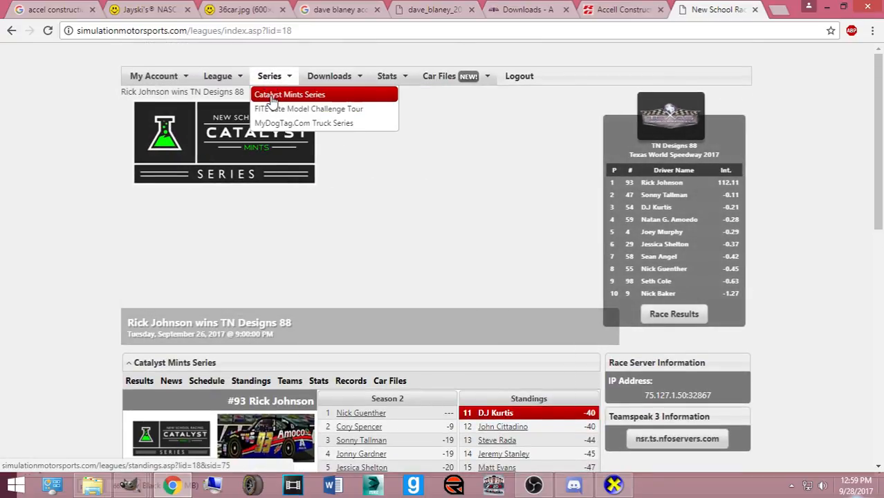
left_click(268, 97)
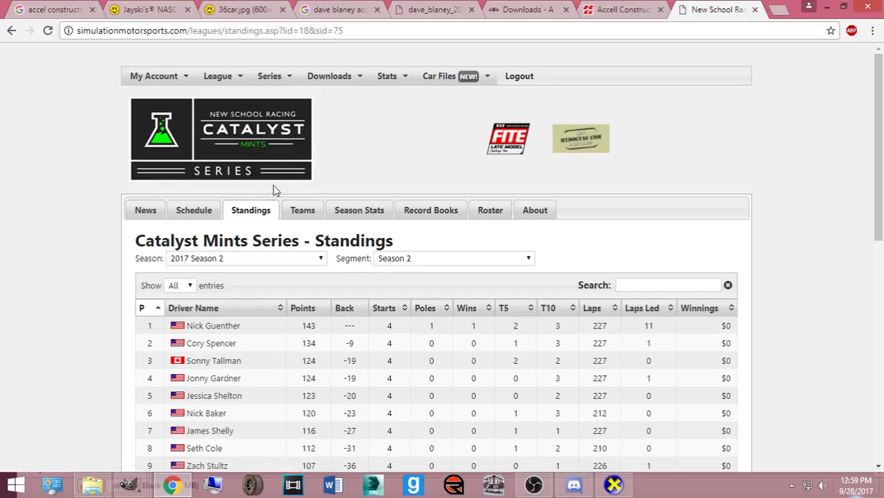
scroll(53, 203, "down", 2)
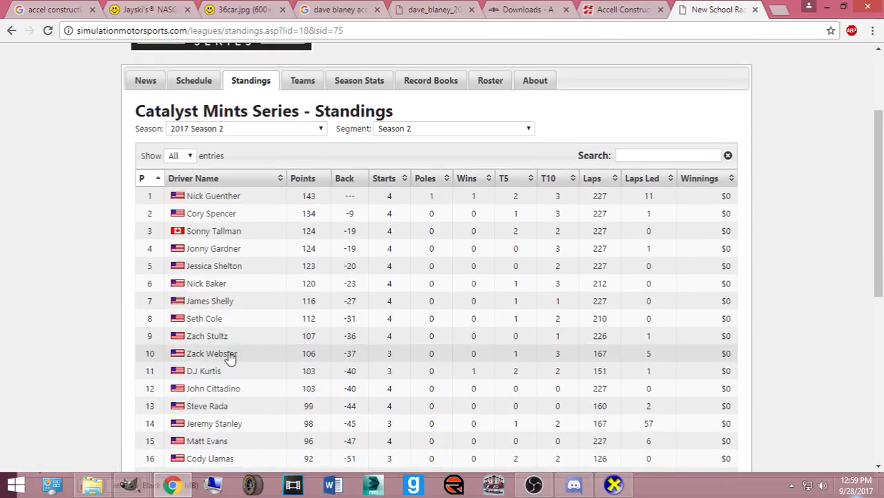
- Check the 4th-, 11th- and 10th-place drivers' stats pages, then go back to the league home
left_click(213, 252)
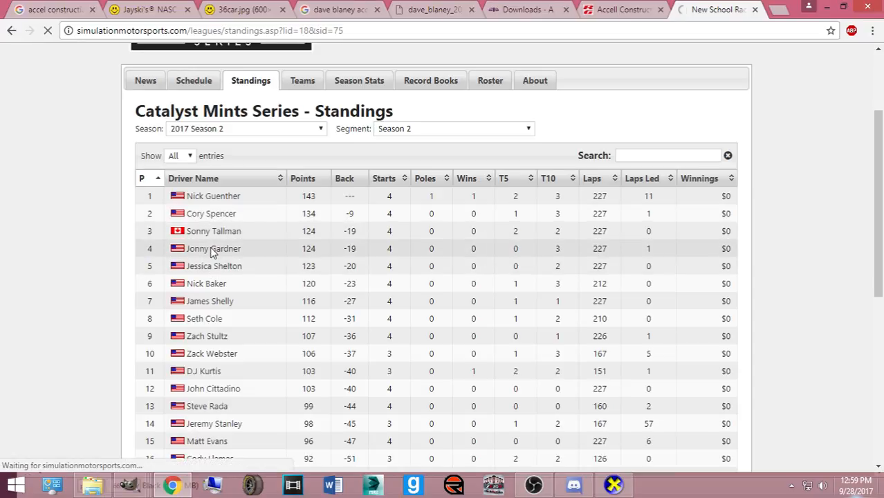
scroll(224, 262, "down", 2)
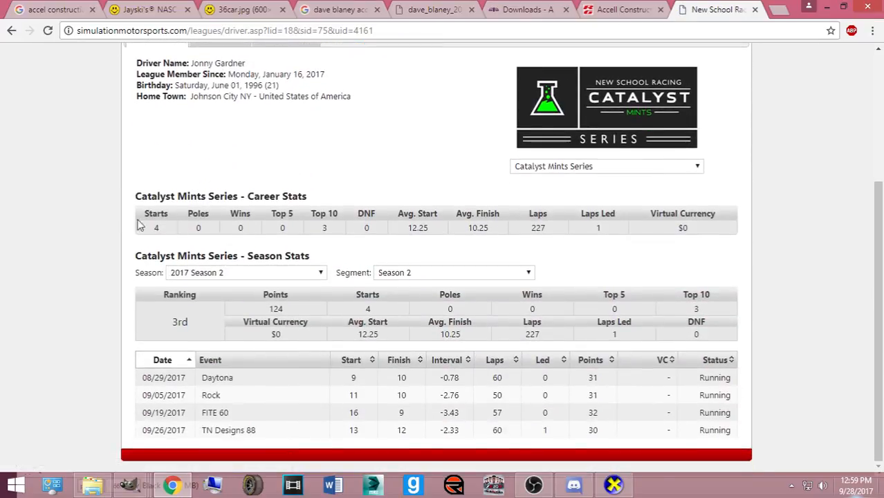
left_click(11, 31)
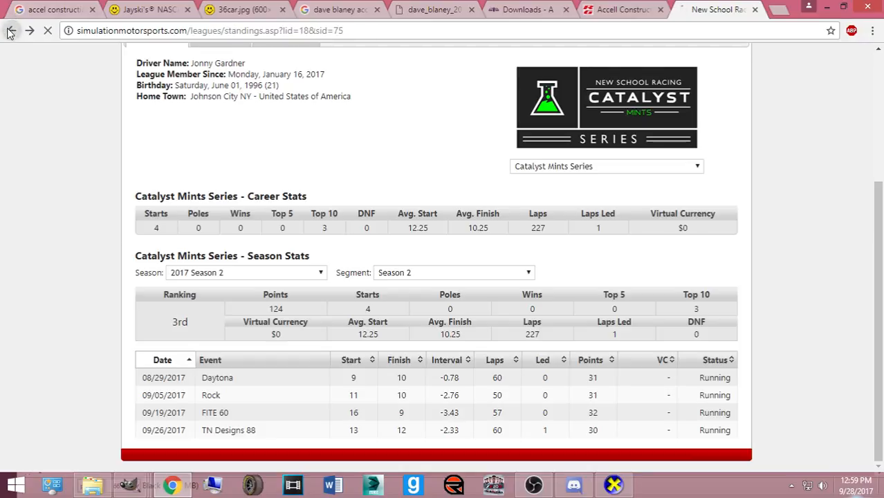
left_click(206, 370)
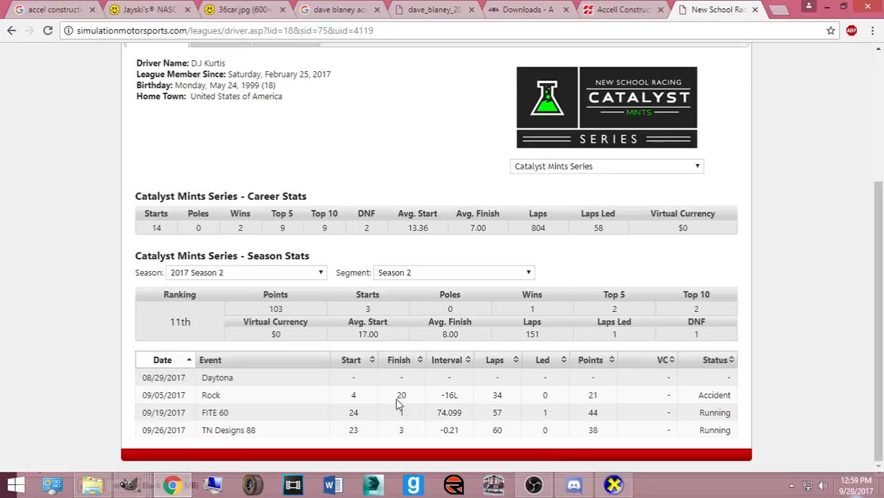
left_click(13, 37)
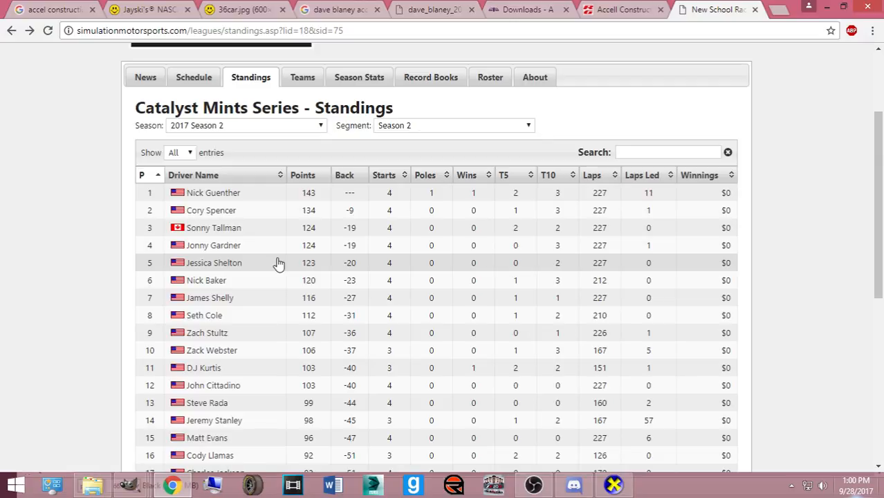
left_click(244, 344)
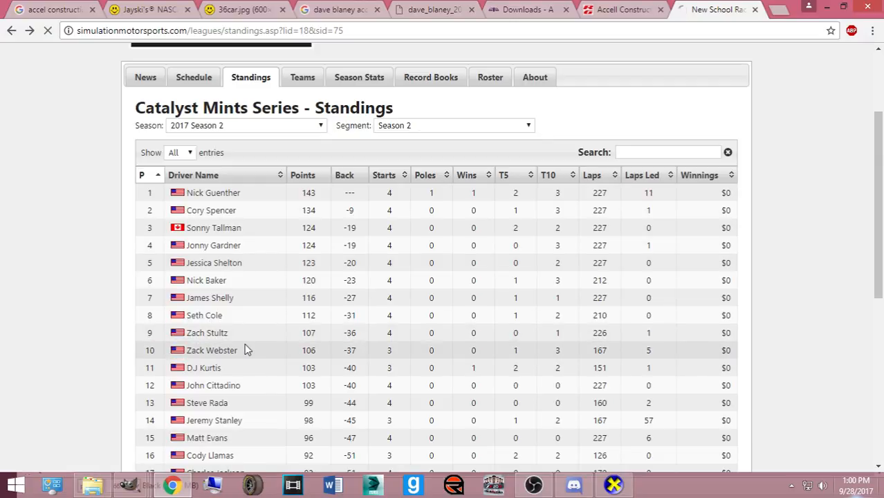
scroll(248, 351, "down", 2)
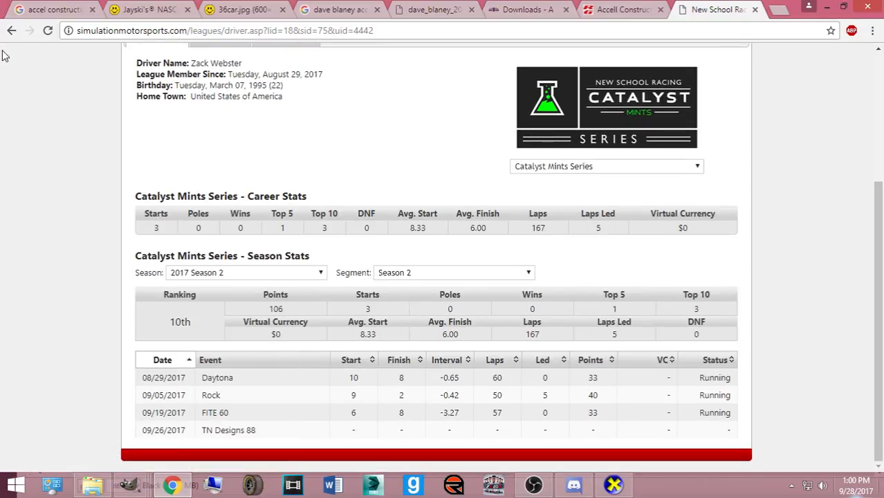
left_click(12, 31)
left_click(11, 31)
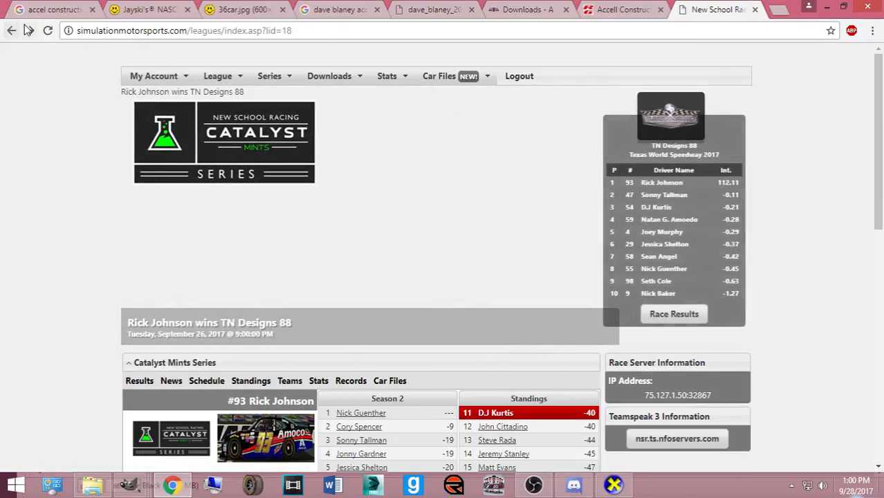
- Revisit the 4th- and 11th-place drivers' stats, then scroll the standings points table
left_click(28, 31)
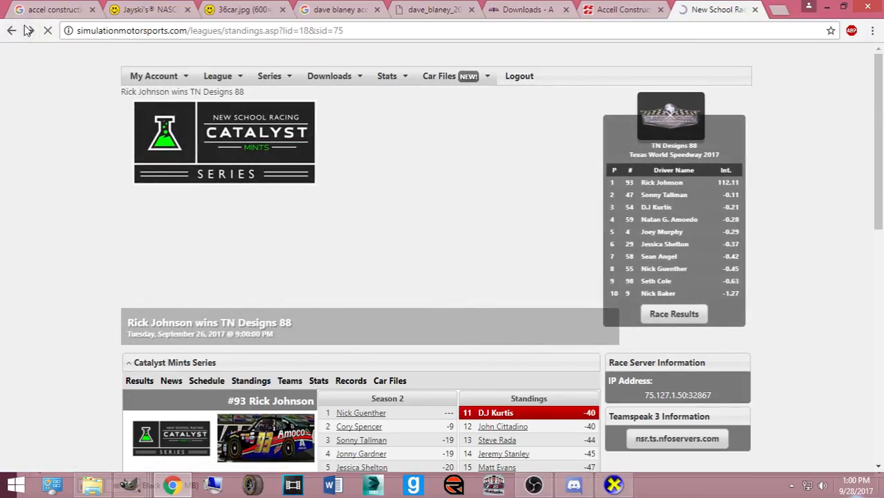
left_click(210, 250)
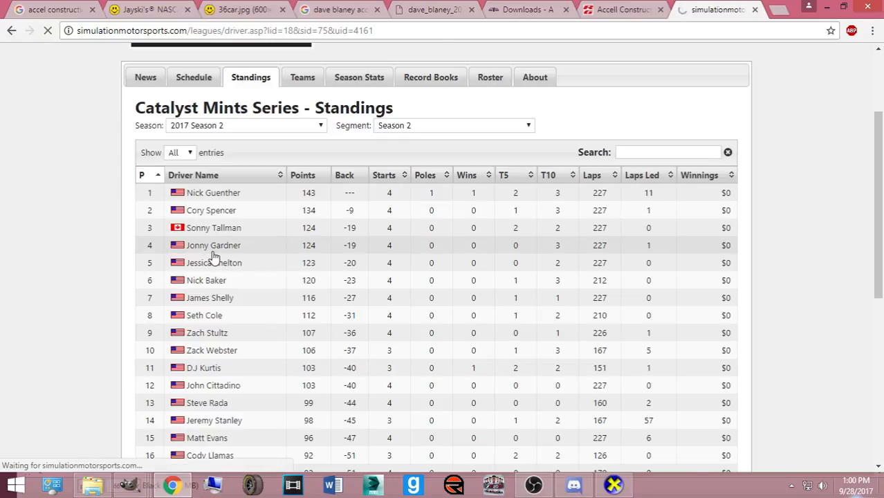
scroll(276, 280, "down", 4)
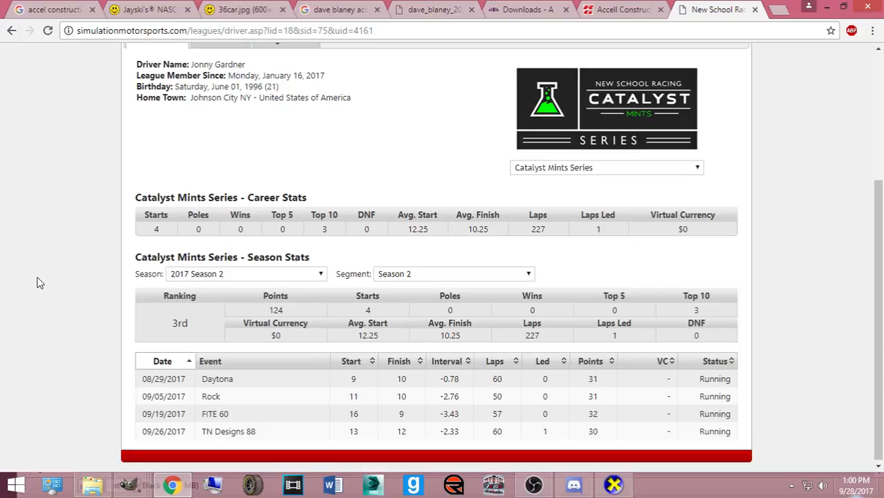
left_click(6, 33)
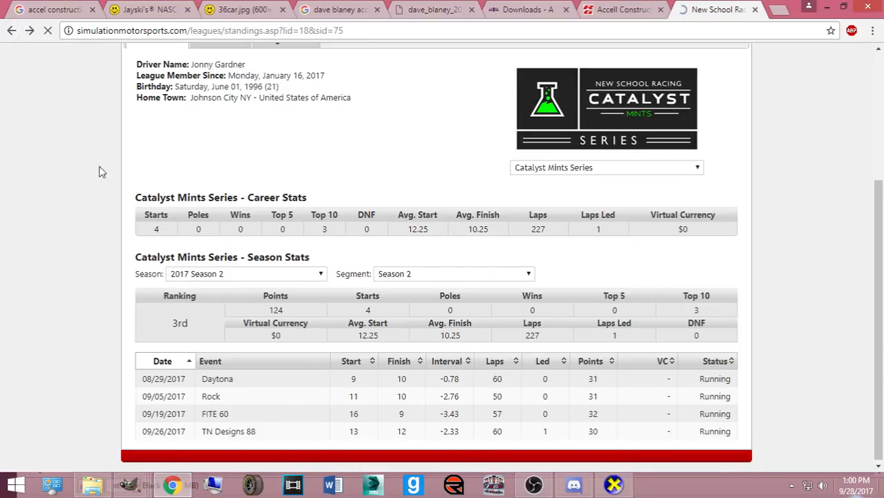
left_click(201, 373)
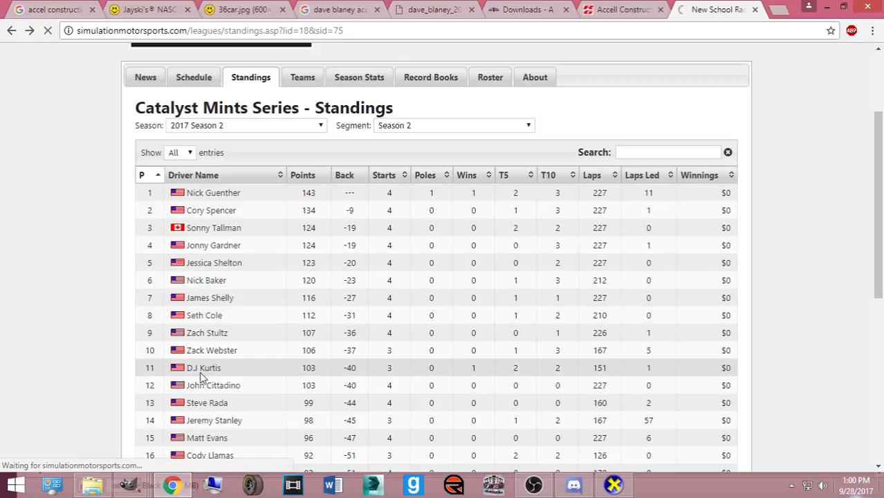
scroll(207, 366, "down", 3)
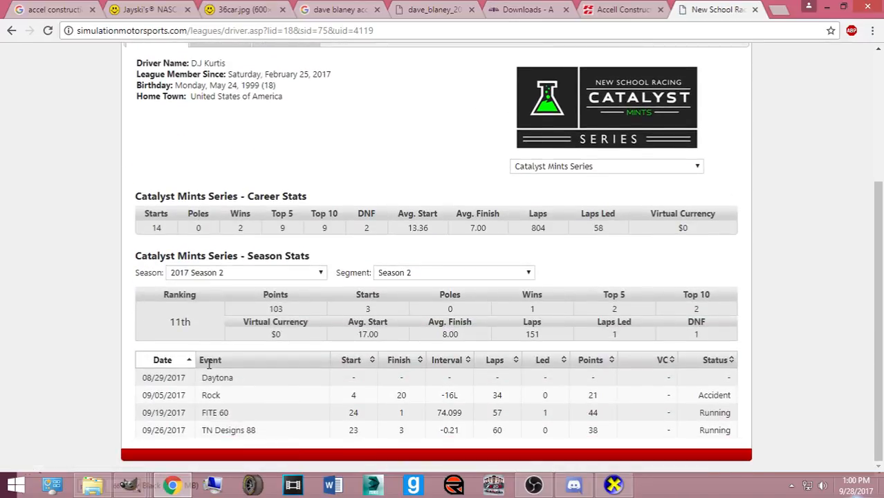
left_click(11, 30)
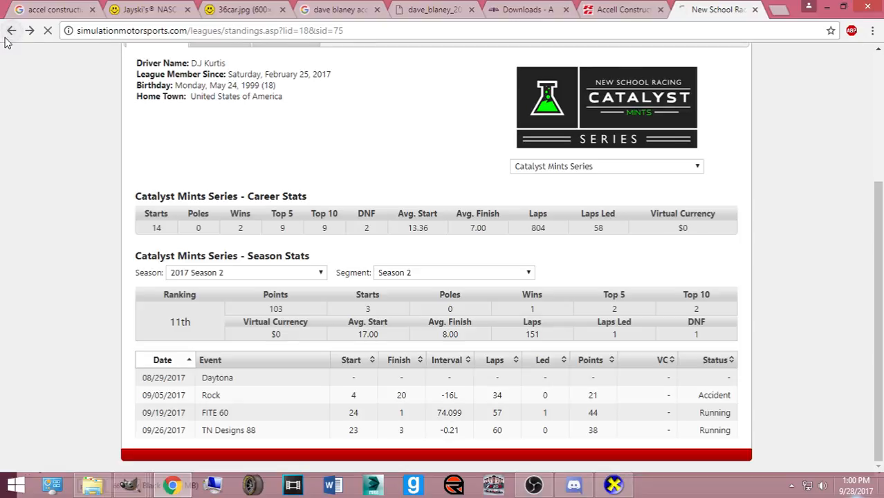
scroll(49, 187, "down", 2)
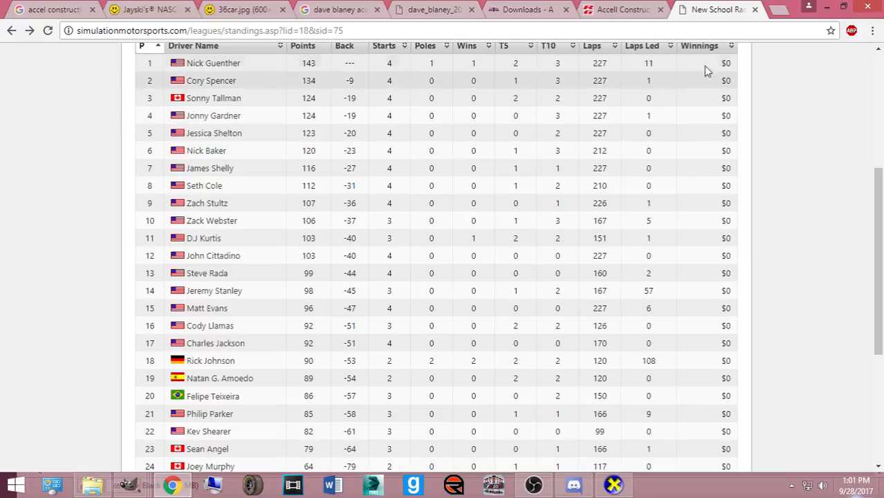
- Close the league standings tab and look at the car template in GIMP
left_click(754, 10)
scroll(170, 292, "up", 3)
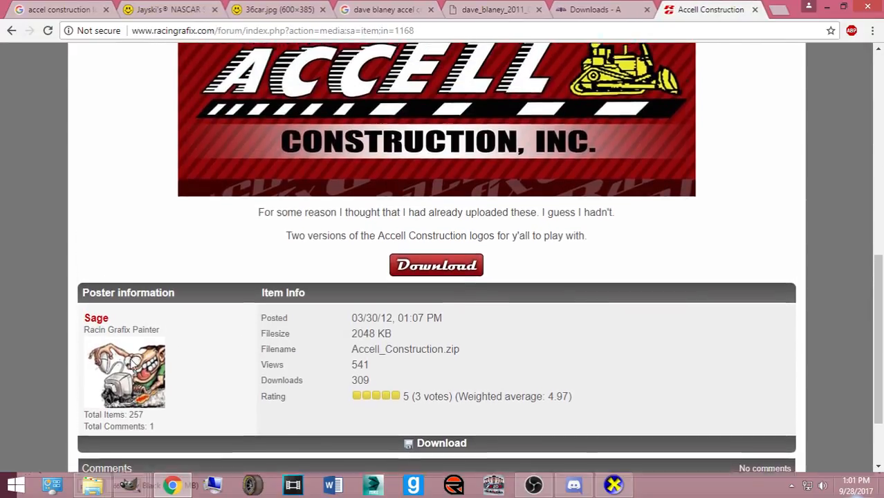
mouse_move(128, 484)
left_click(128, 450)
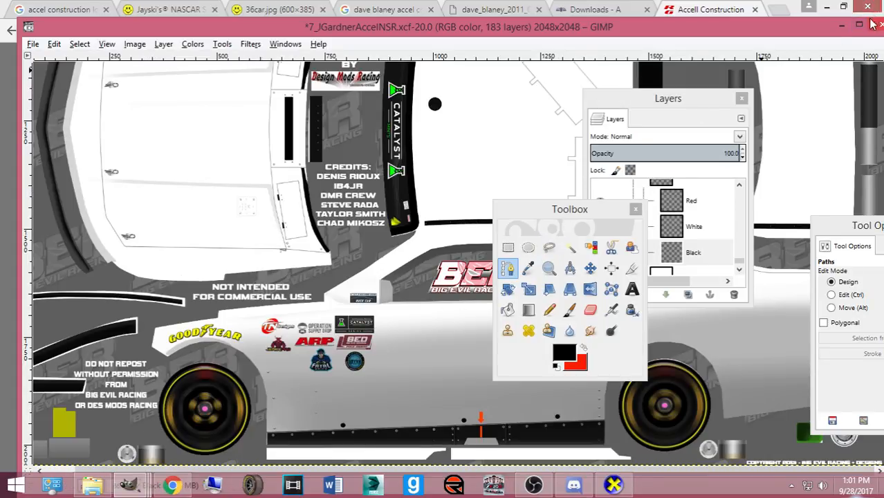
- Close the Accell logo, logo downloads, Jayski's NASCAR and accel construction logo search tabs
left_click(741, 10)
left_click(754, 10)
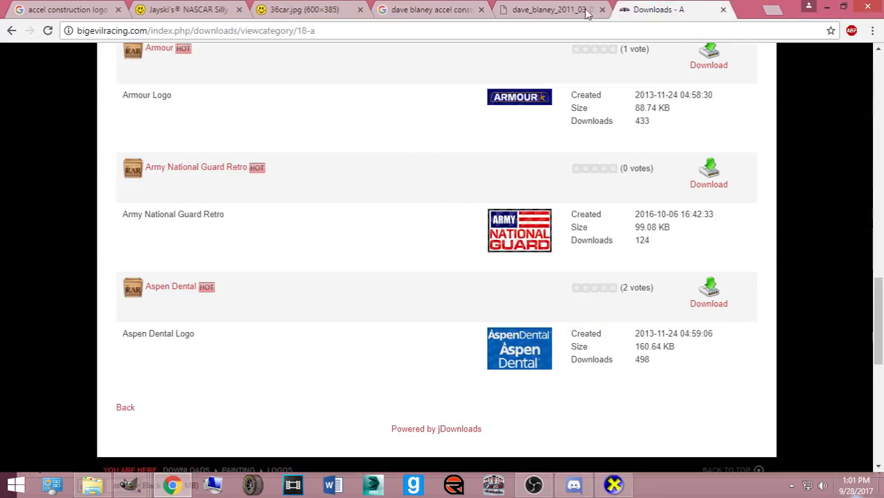
left_click(746, 9)
left_click(472, 10)
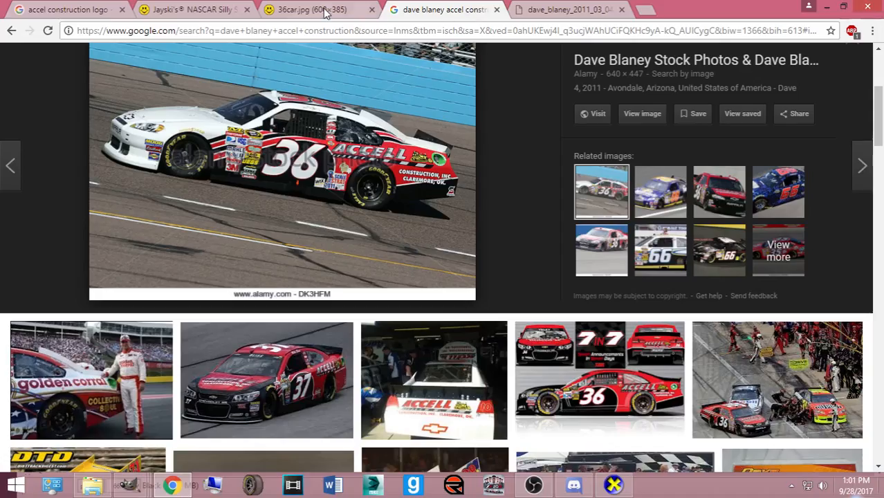
left_click(325, 9)
left_click(200, 10)
left_click(247, 10)
left_click(97, 9)
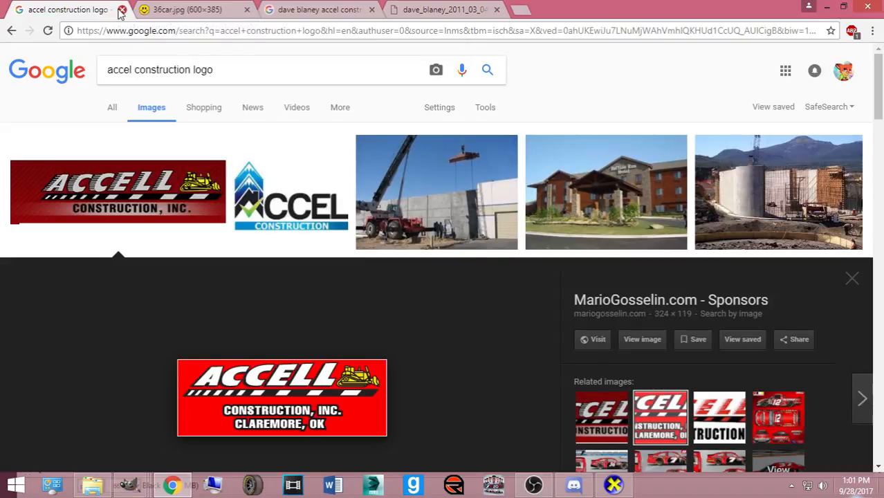
left_click(121, 9)
- Show the #36 car photo tab and shrink Chrome to a smaller window
left_click(183, 10)
left_click(299, 9)
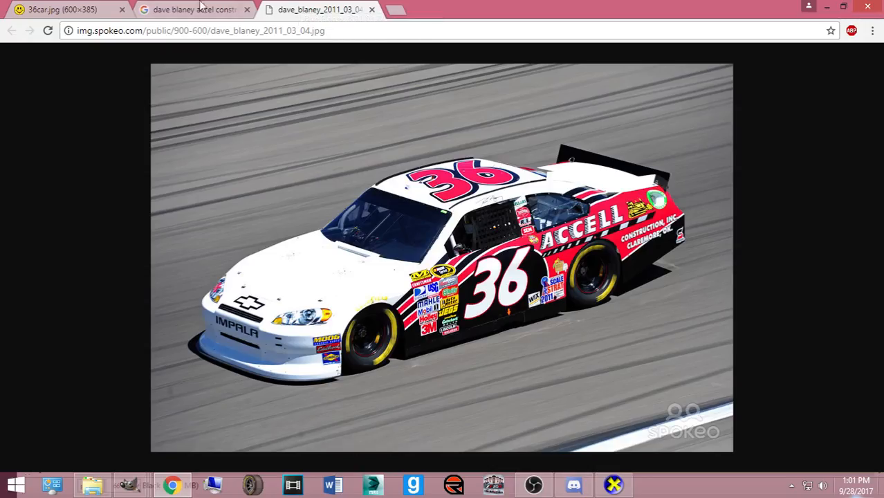
left_click(173, 8)
left_click(302, 7)
left_click(843, 6)
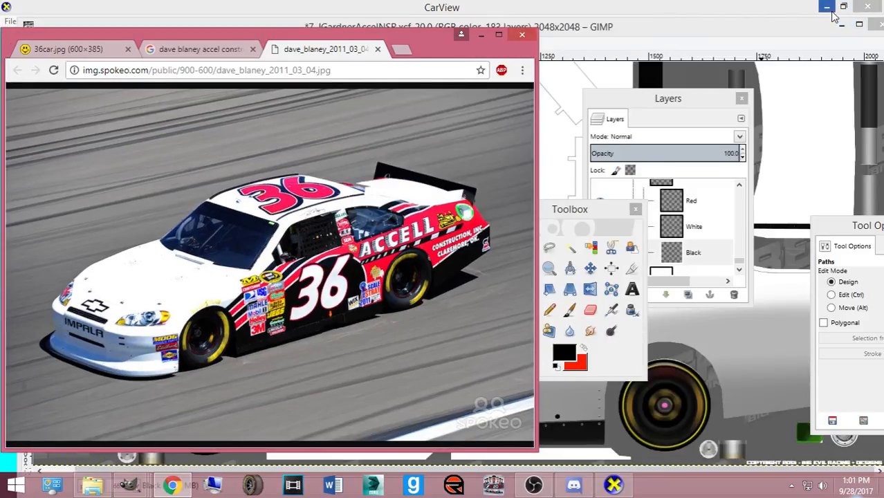
- Restore and move the GIMP window, close the floating Layers panel, and dock Tool Options over the toolbox
left_click(858, 25)
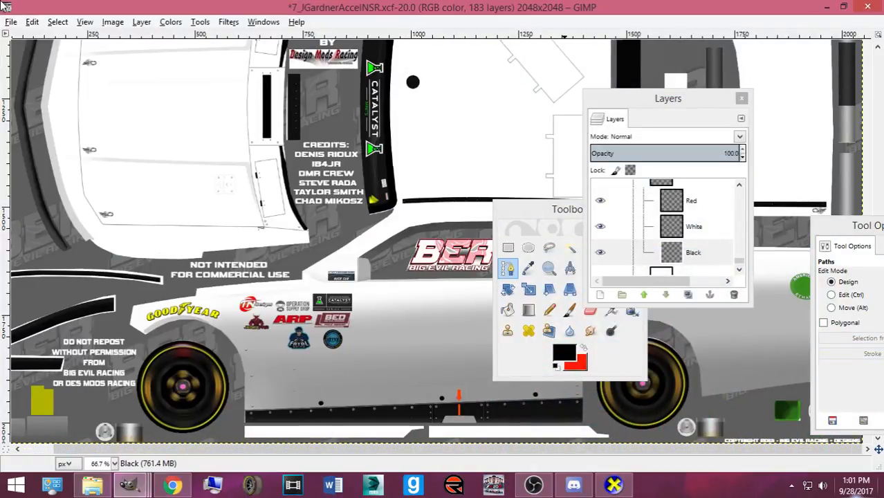
left_click(6, 8)
left_click(90, 19)
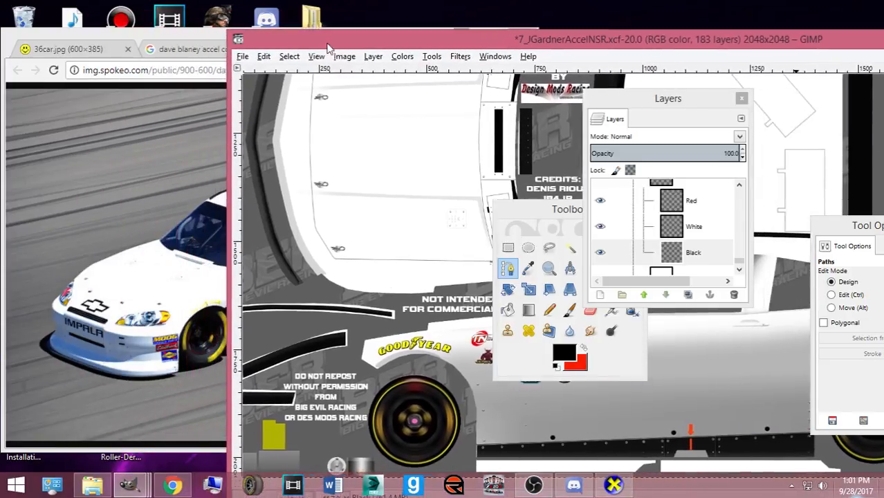
left_click_drag(235, 34, 475, 19)
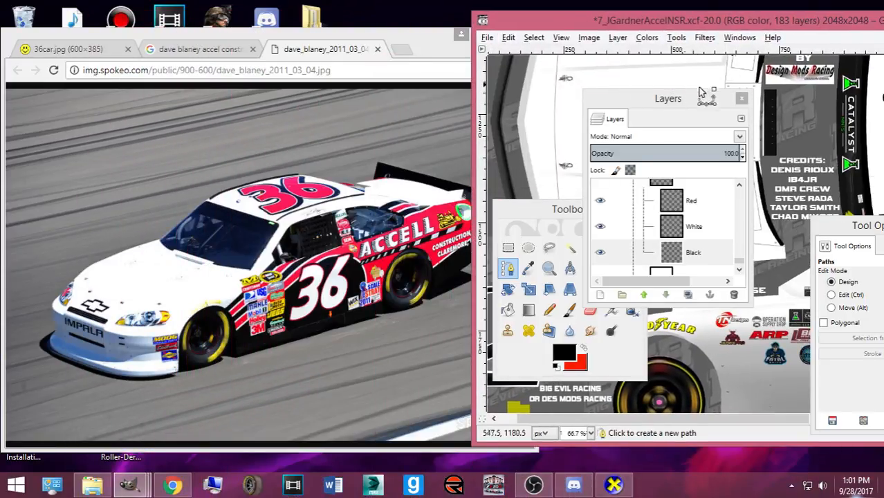
left_click(740, 98)
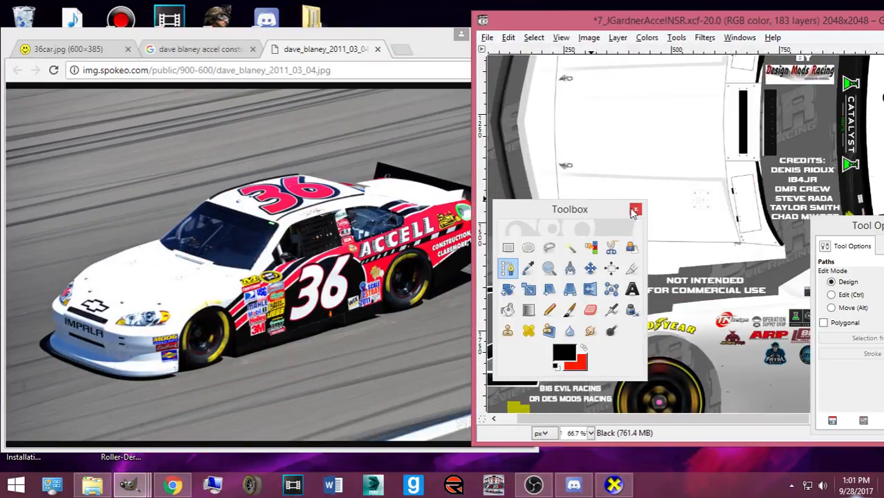
left_click_drag(816, 231, 493, 56)
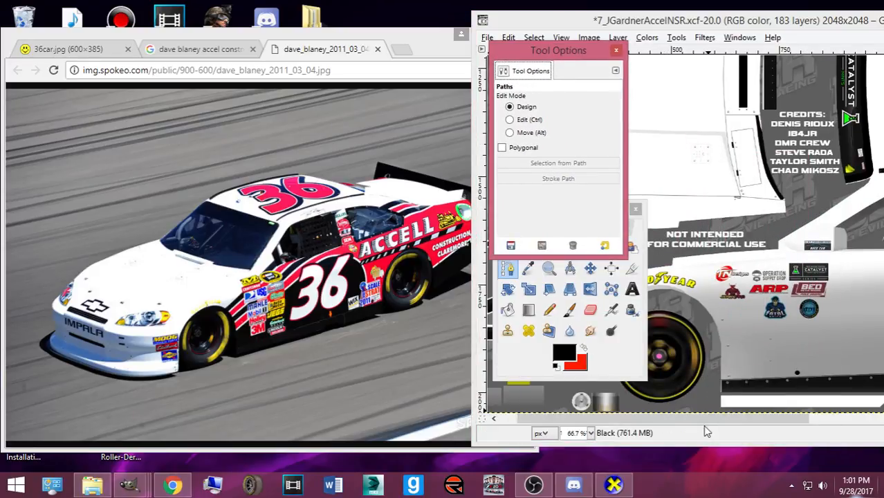
left_click_drag(772, 27, 742, 29)
left_click(791, 15)
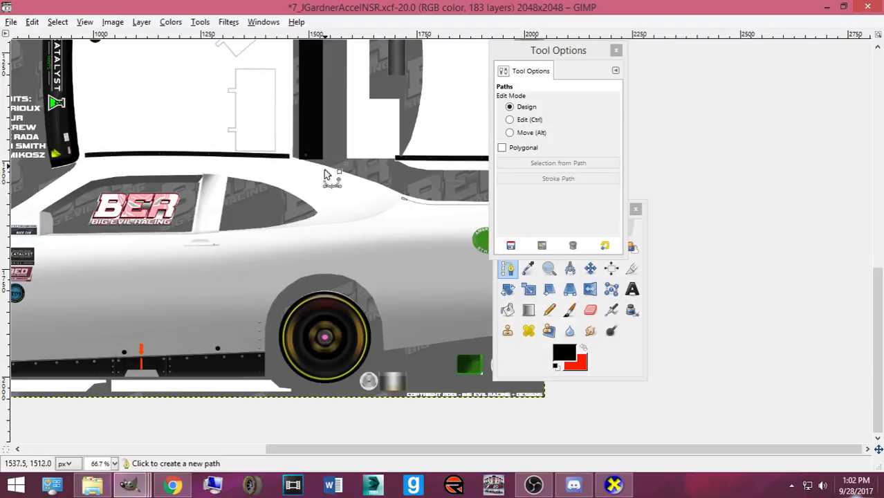
- Reopen the Layers panel with Ctrl+L, restore GIMP above the reference photo, and zoom the canvas out
left_click_drag(537, 450, 386, 449)
scroll(343, 373, "up", 2)
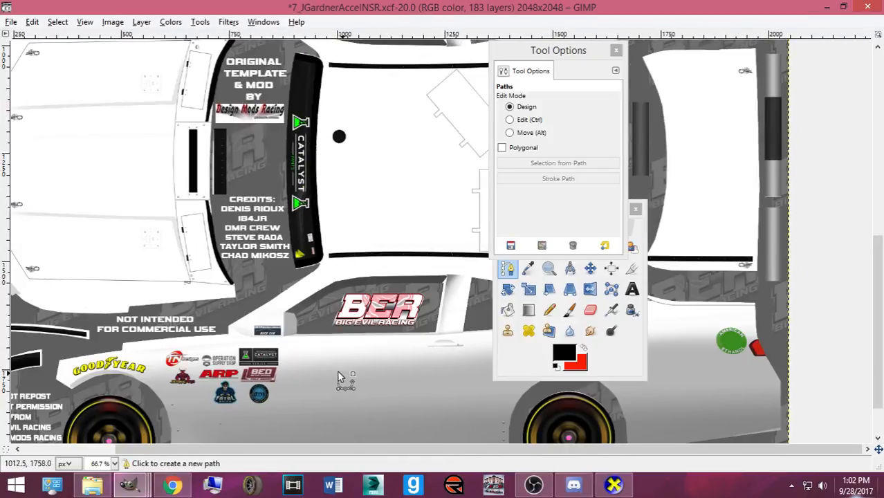
scroll(323, 341, "down", 1)
key("ctrl+l")
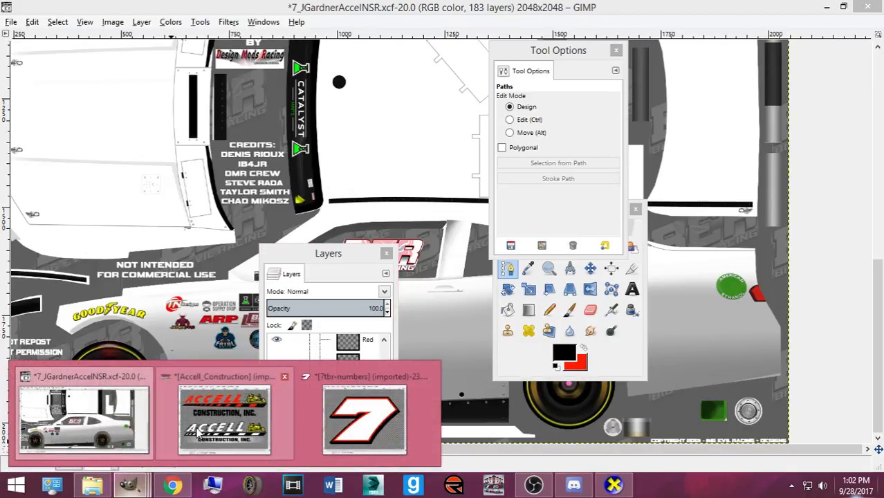
left_click(174, 488)
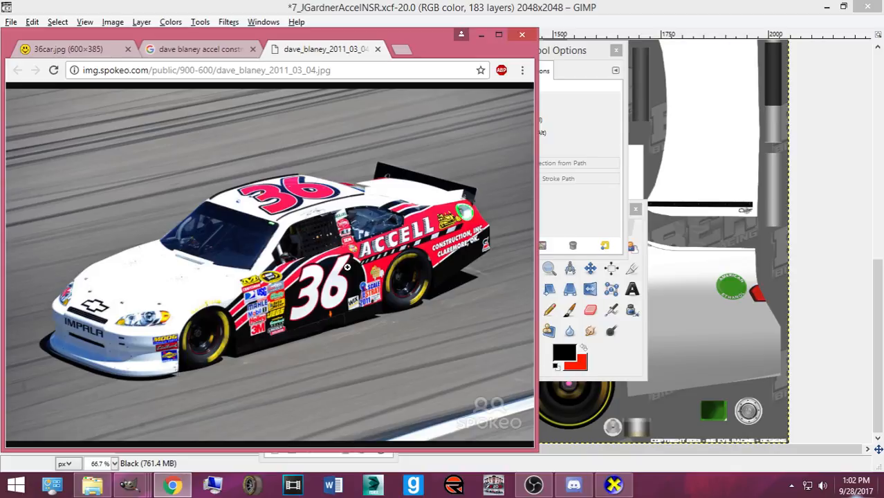
left_click(843, 7)
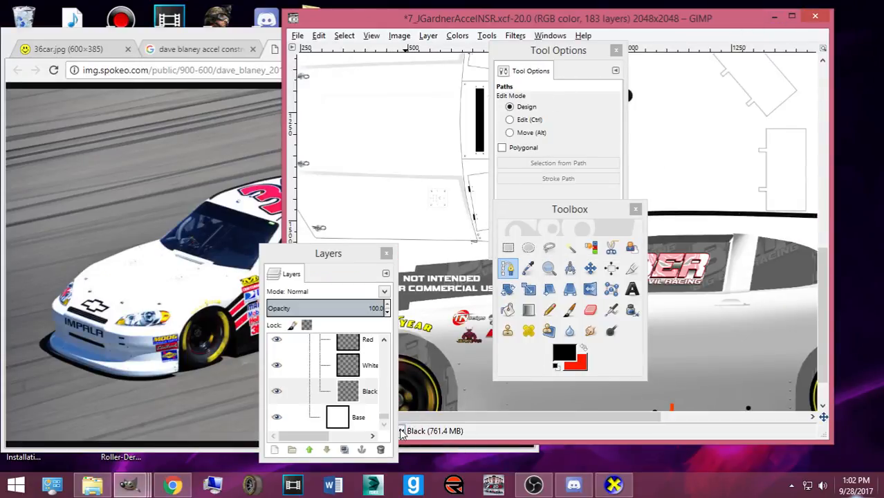
left_click(401, 430)
left_click(400, 377)
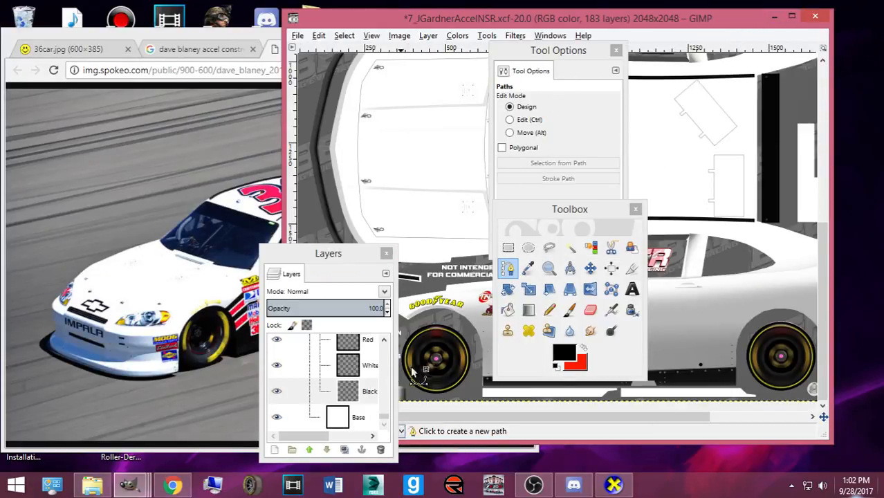
- Dock the Layers panel at the right edge above Tool Options and select the Black layer
left_click_drag(343, 257, 861, 194)
left_click(635, 208)
left_click_drag(555, 53, 868, 239)
left_click_drag(847, 193, 834, 38)
left_click(853, 175)
- Shrink the reference photo window, minimize the Accell logo image, and nudge the template and Layers panel
left_click_drag(610, 417, 711, 420)
left_click_drag(212, 36, 194, 33)
left_click_drag(509, 449, 276, 228)
left_click(281, 238)
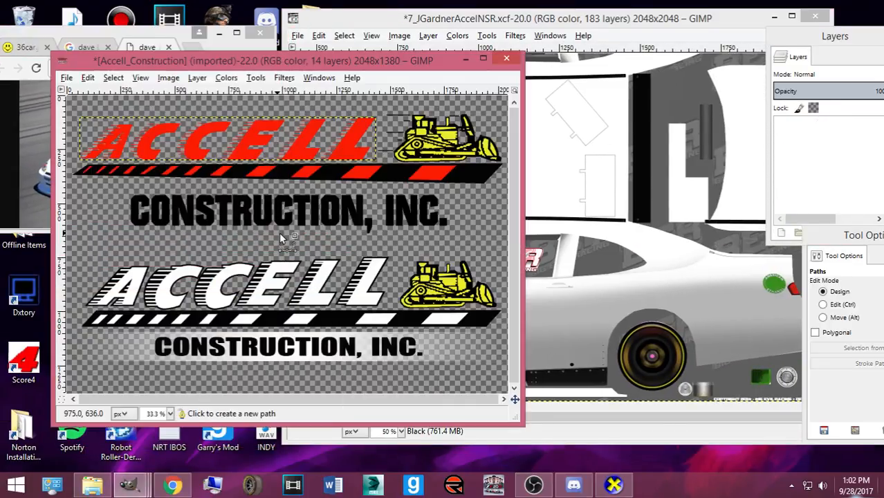
left_click(466, 60)
left_click(471, 25)
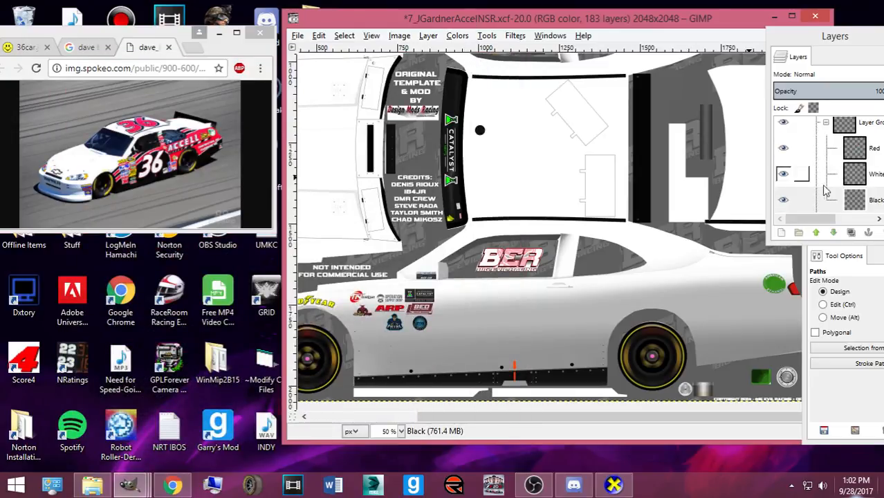
left_click_drag(735, 29, 700, 26)
left_click_drag(824, 41, 784, 33)
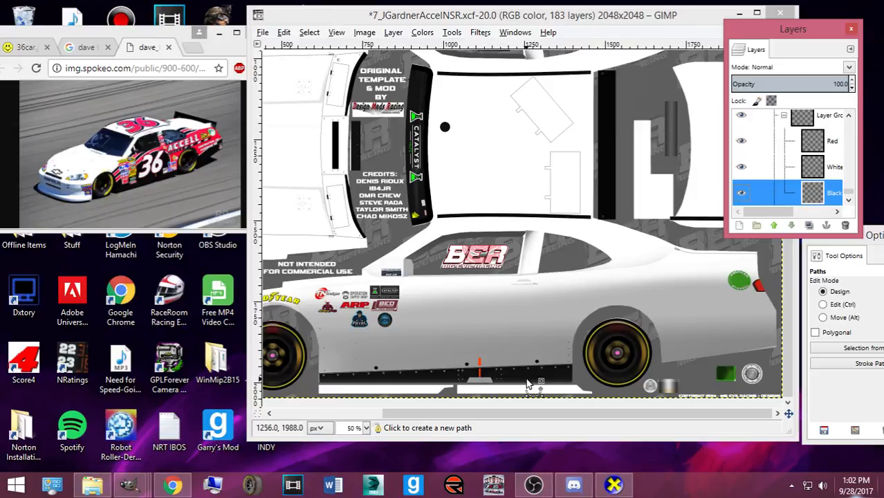
- Bring back the toolbox at six columns wide beside the Layers panel, above Tool Options
key("ctrl+b")
left_click_drag(557, 186, 631, 185)
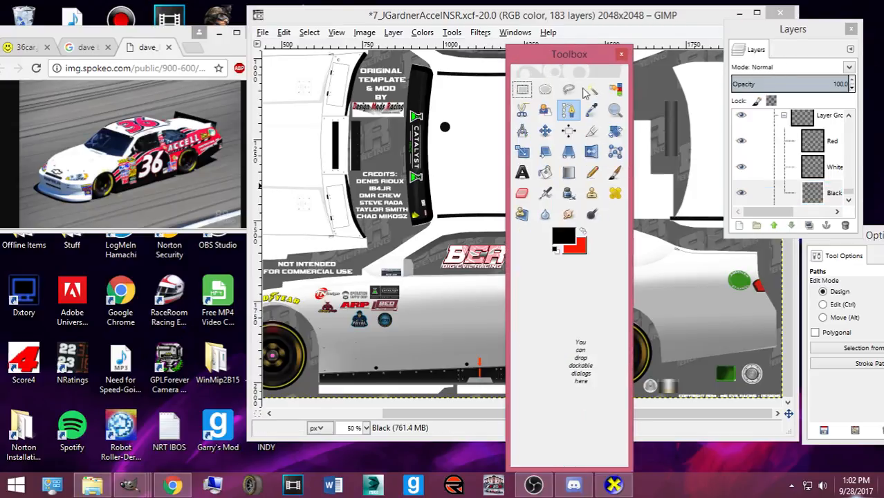
left_click_drag(569, 52, 740, 222)
left_click_drag(800, 278, 818, 278)
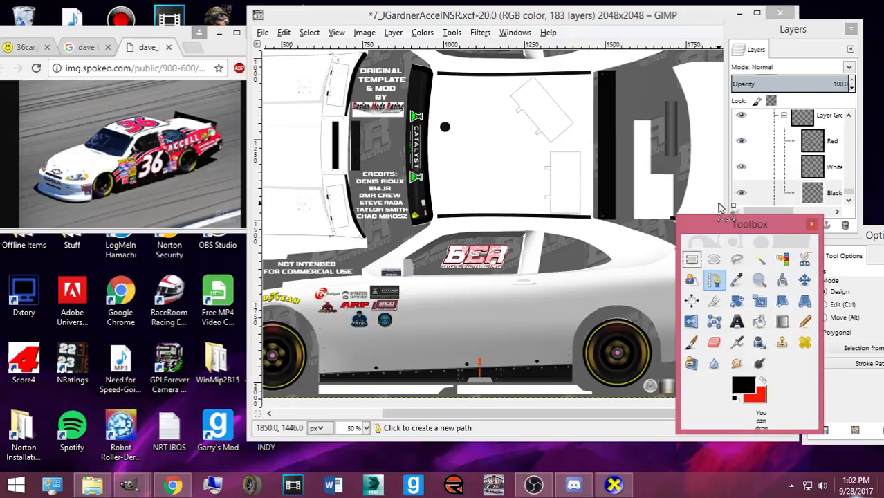
left_click_drag(725, 223, 78, 256)
left_click(714, 223)
left_click(879, 235)
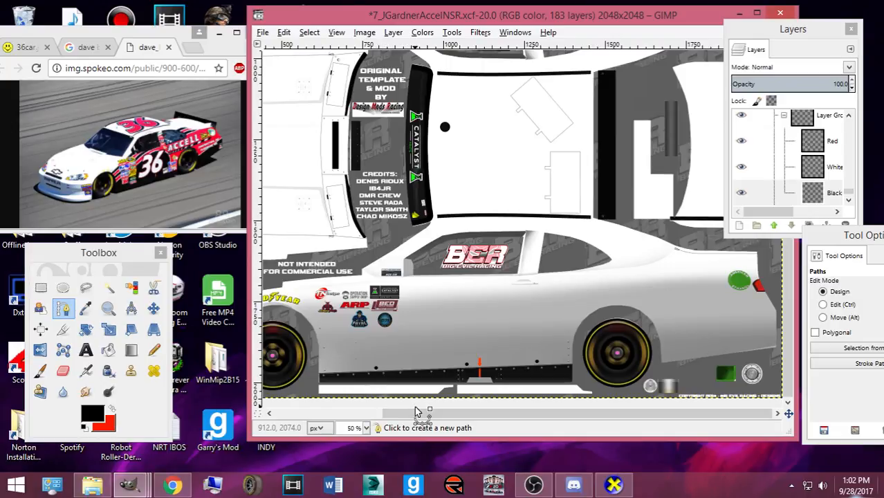
- Draw a path from the front wheel toward the rear and bend it into a curve along the side
left_click_drag(419, 413, 398, 413)
left_click(308, 315)
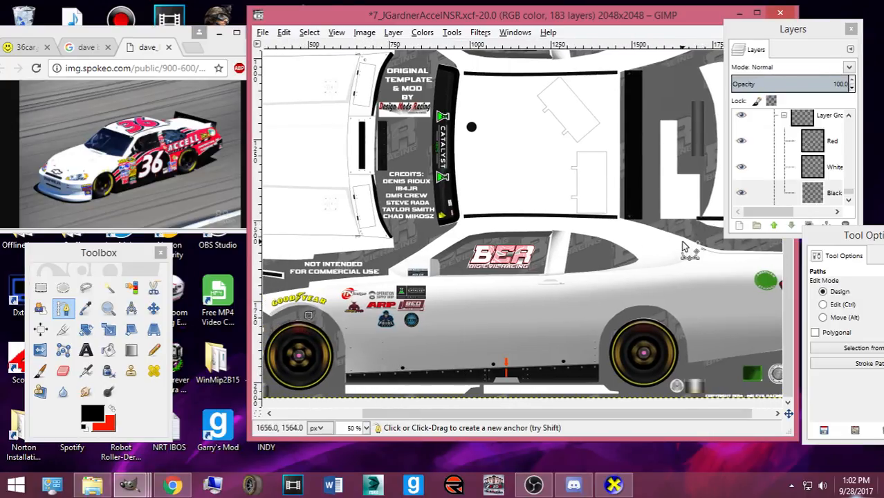
left_click(702, 237)
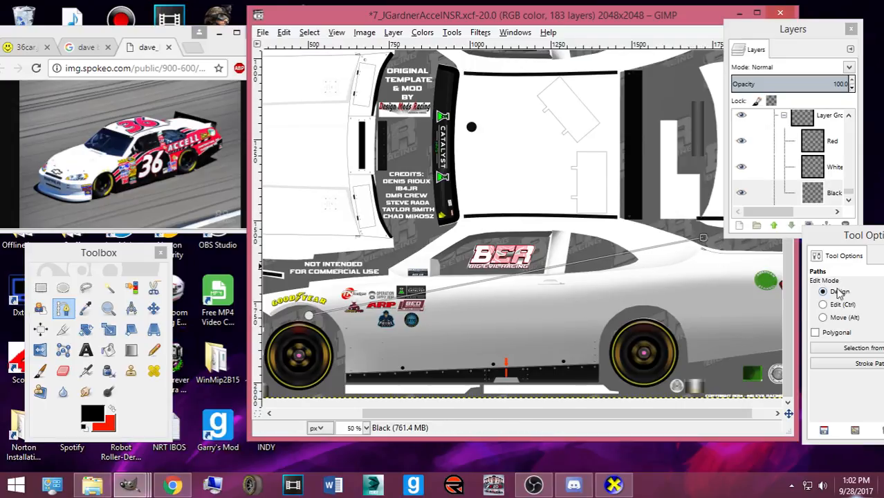
key("ctrl")
left_click_drag(432, 268, 507, 264)
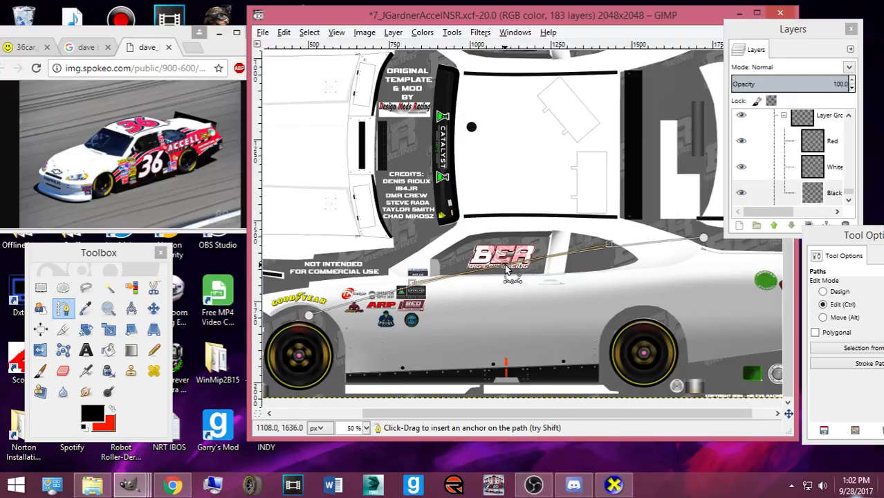
left_click(102, 138)
scroll(103, 138, "down", 2)
scroll(177, 201, "right", 2)
left_click_drag(163, 224, 182, 225)
scroll(187, 204, "up", 2)
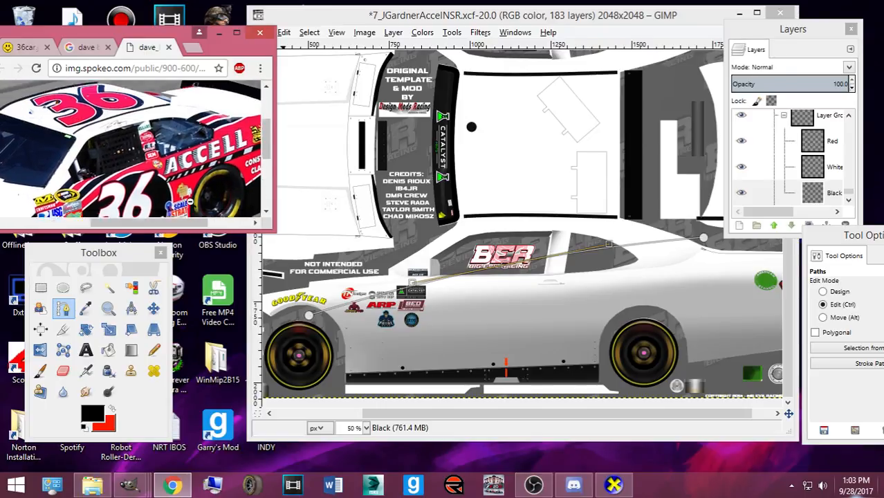
scroll(152, 199, "down", 1)
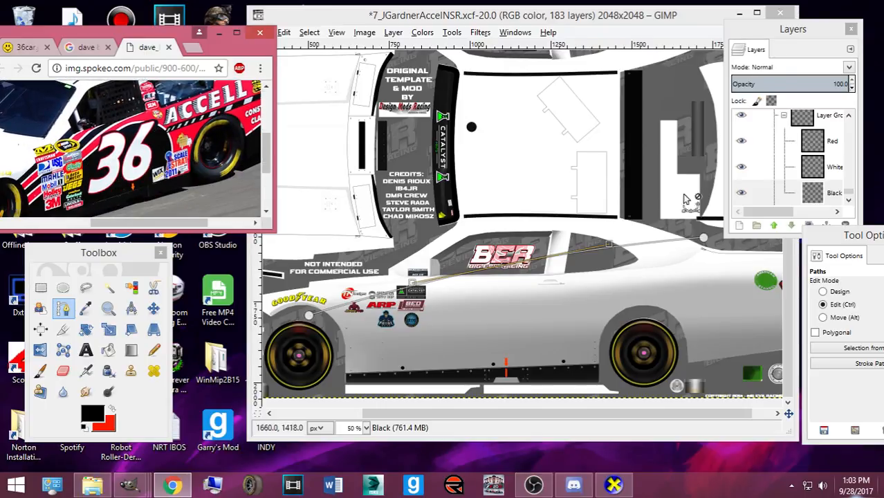
- Shift the whole path up, nudge its middle anchor, and compare against the full-size #36 reference photo
left_click(823, 317)
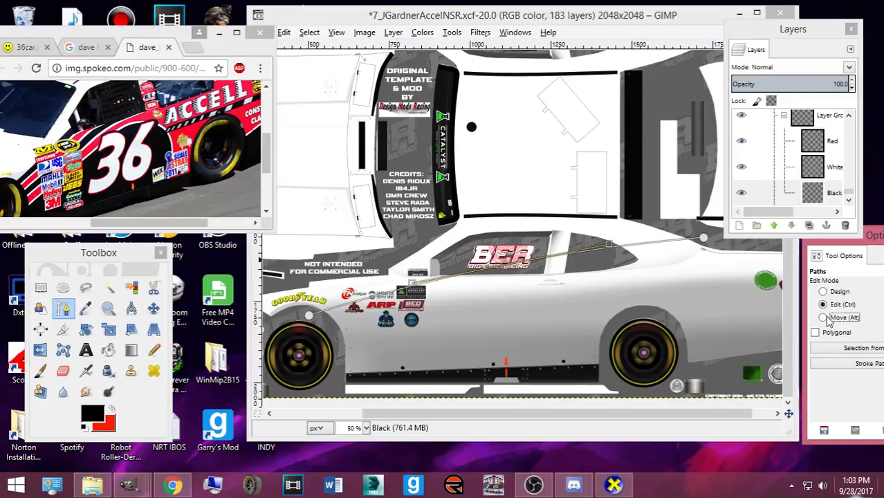
left_click_drag(482, 279, 481, 271)
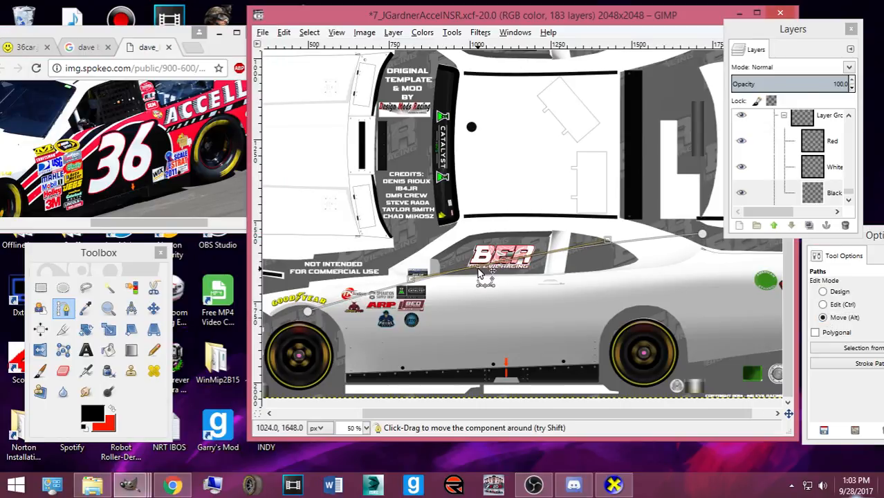
left_click(822, 291)
left_click_drag(503, 261, 510, 259)
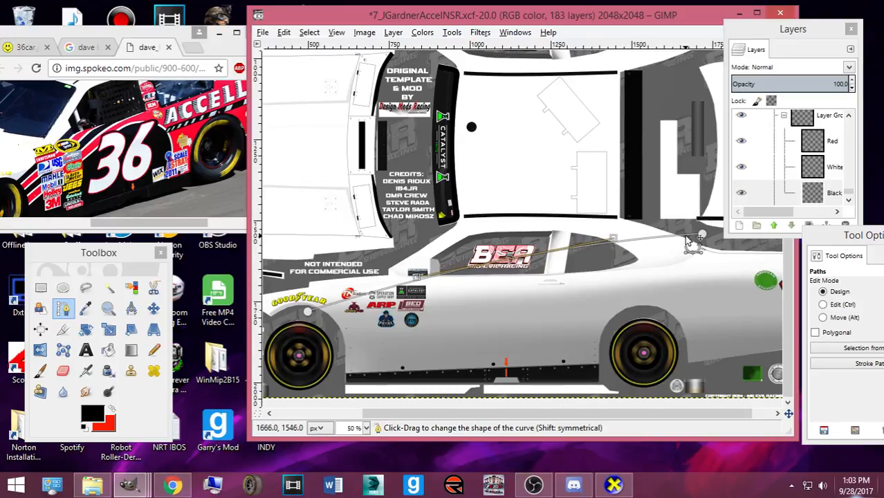
left_click(107, 167)
left_click(130, 173)
scroll(156, 223, "down", 1)
left_click_drag(159, 230, 191, 230)
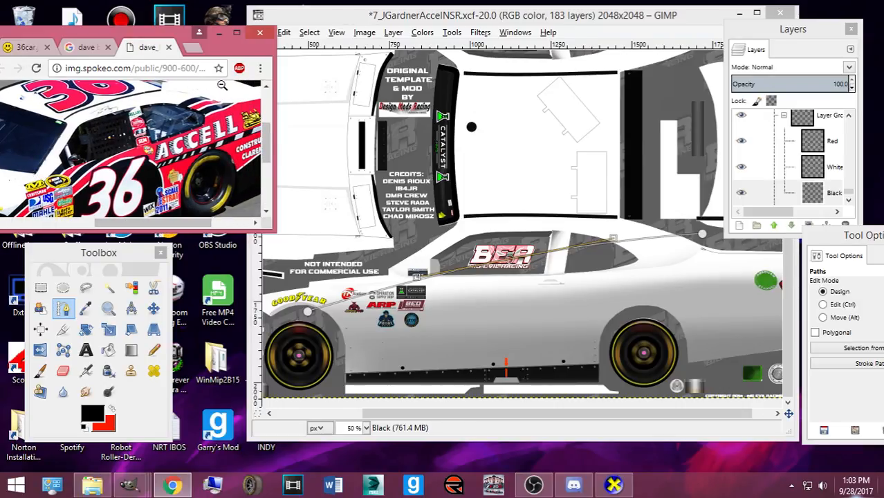
left_click(608, 22)
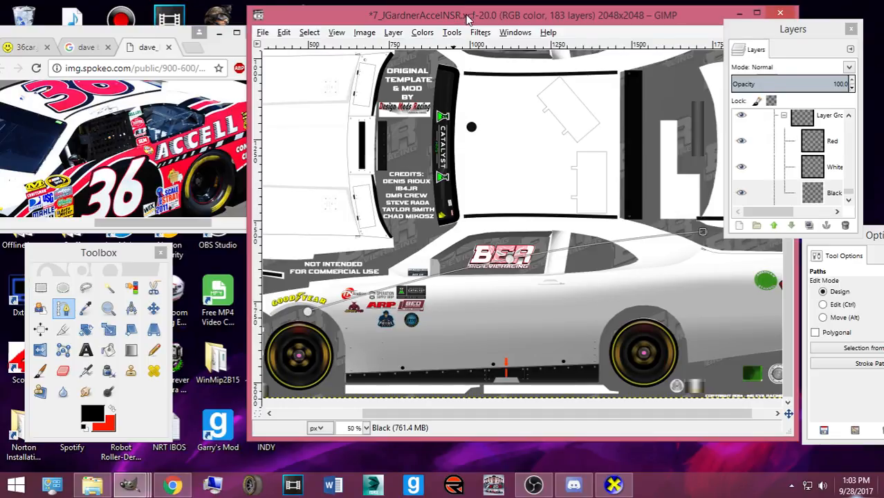
scroll(522, 188, "down", 2)
- Add anchors along the car's lower edge, curve the front segment, and convert the path to a selection
left_click(697, 382)
left_click(551, 407)
left_click(436, 392)
left_click_drag(413, 357, 429, 379)
key("Return")
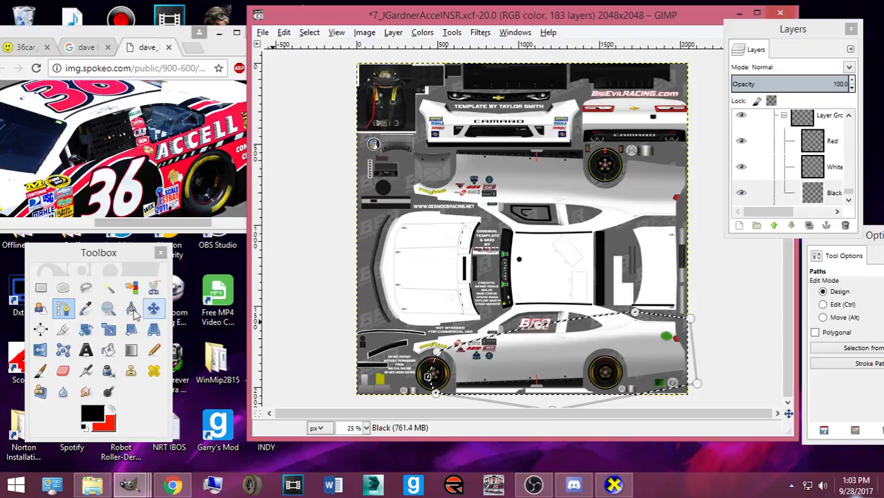
- Bucket-fill the lower body selection black, then clear the selection
left_click(108, 350)
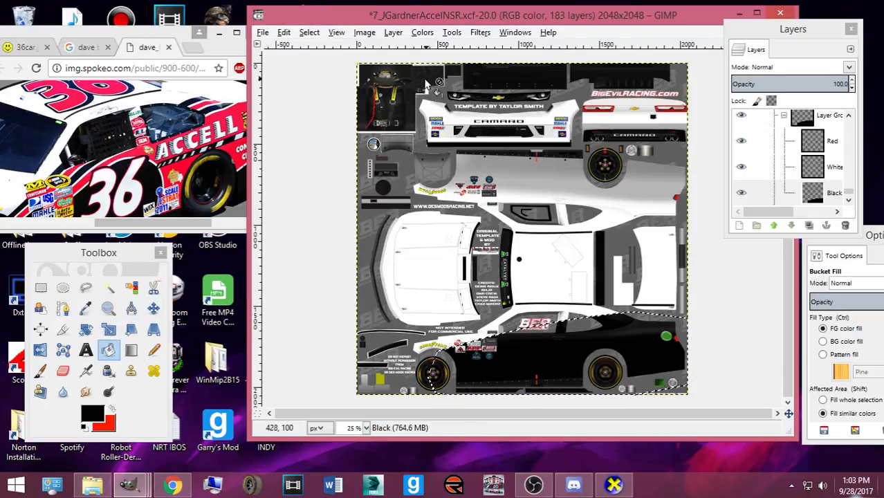
left_click(309, 33)
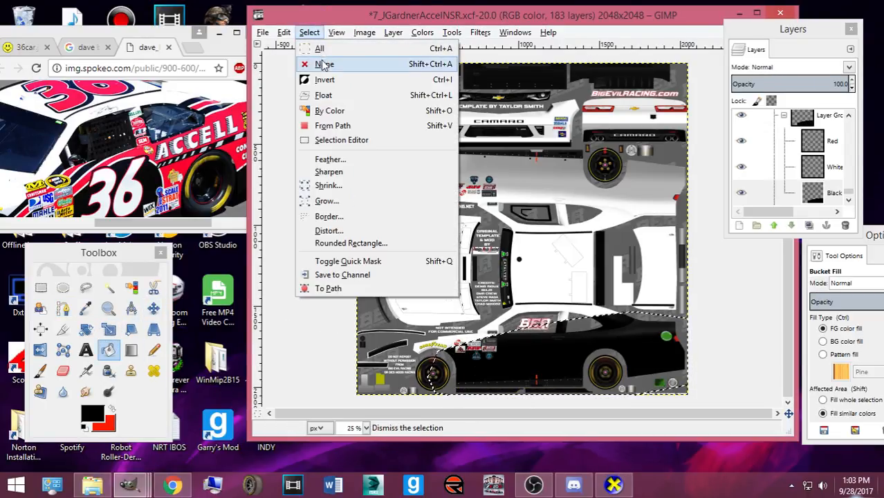
left_click(319, 63)
left_click_drag(149, 223, 189, 226)
scroll(127, 177, "down", 1)
scroll(124, 161, "up", 1)
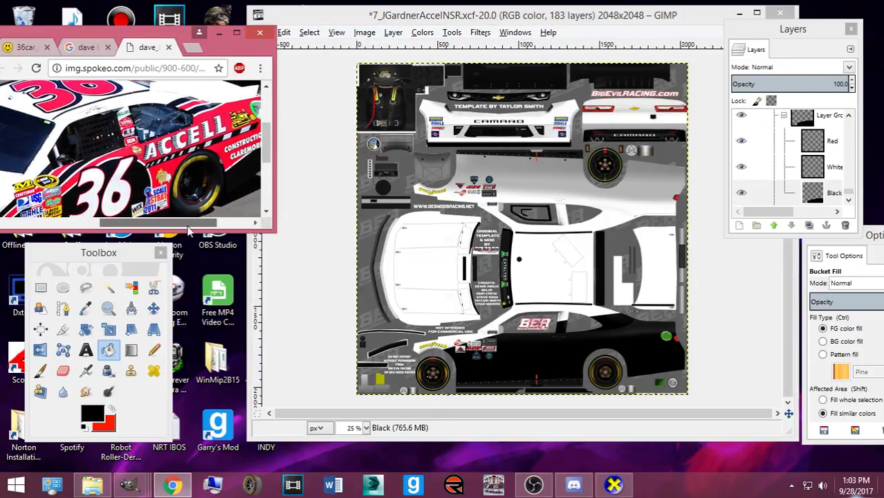
- Make the Red layer active and set the foreground colour to red
left_click(763, 143)
left_click(110, 410)
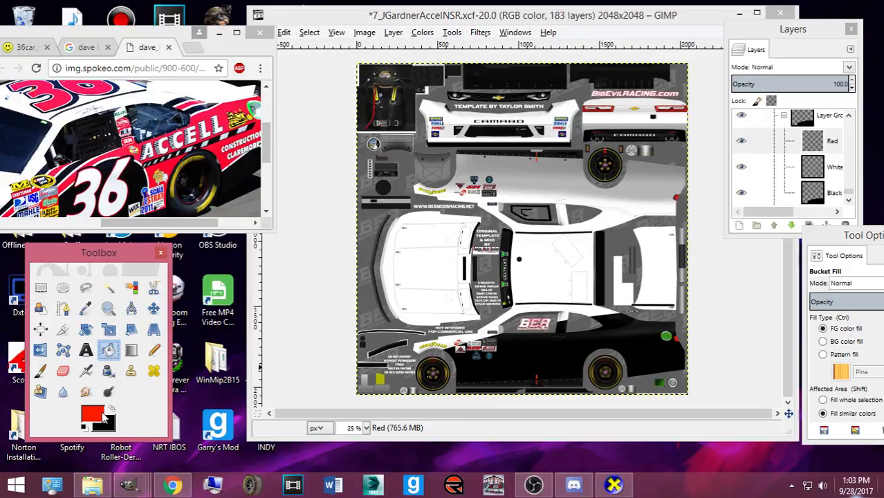
left_click(92, 413)
left_click(323, 316)
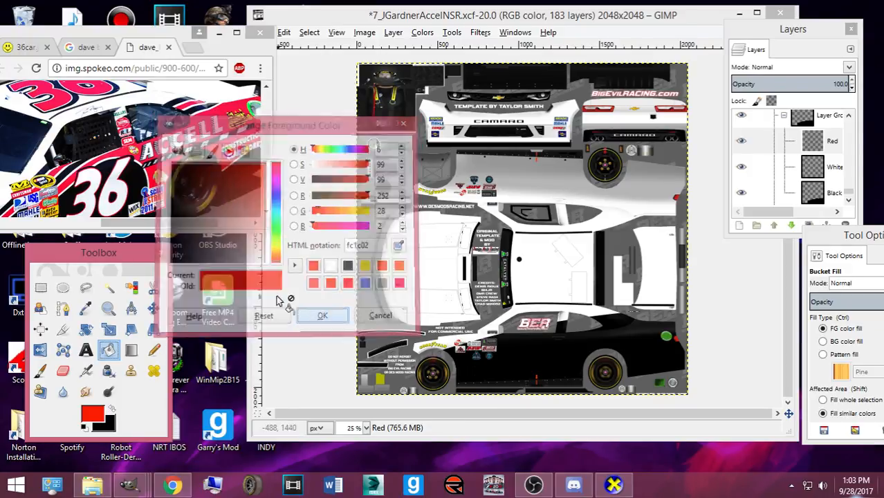
- Copy the #36 reference car photo from the browser and paste it into the template
mouse_move(142, 489)
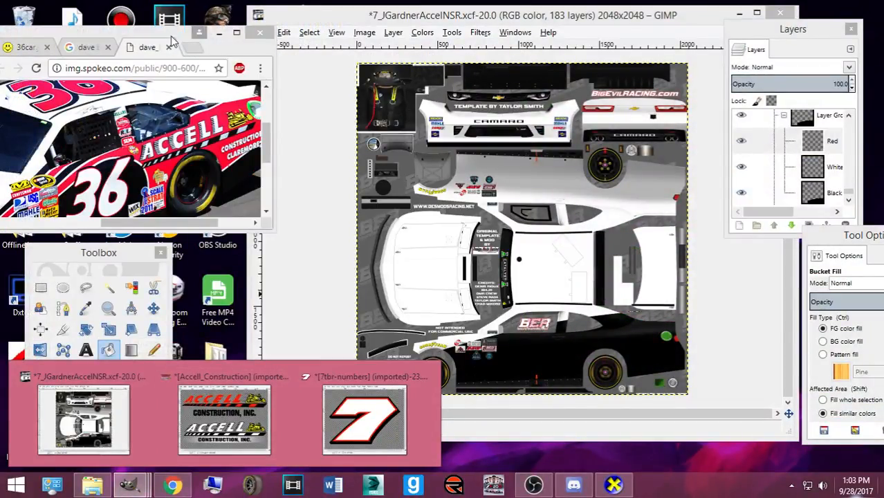
left_click(172, 40)
right_click(174, 137)
left_click(200, 175)
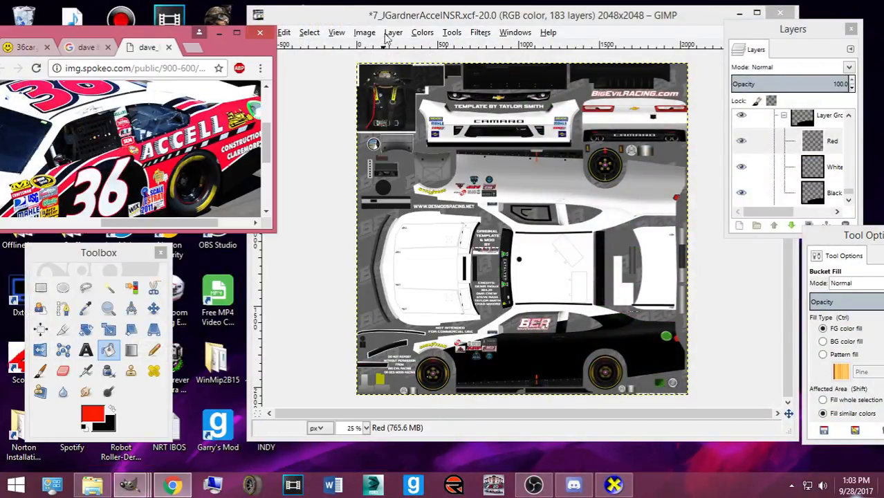
left_click(387, 40)
key("ctrl+v")
- Make the pasted photo its own layer, sample its red as foreground, then delete it
key("ctrl+shift+n")
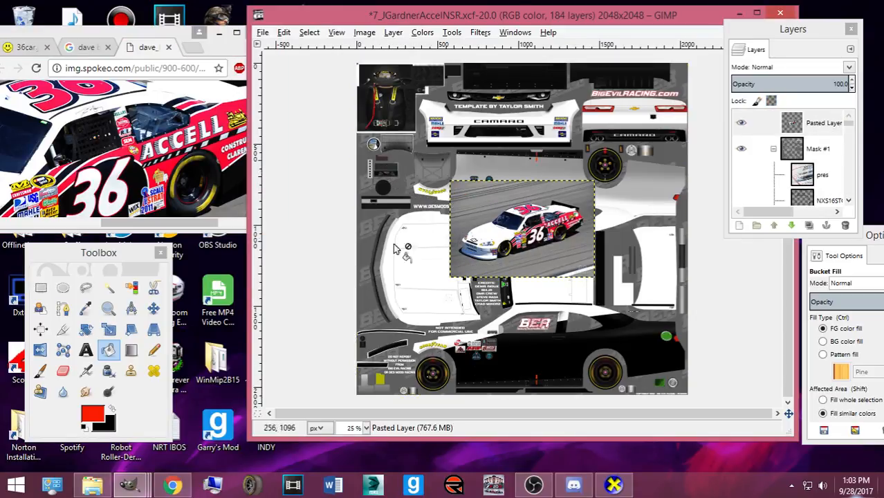
left_click(85, 307)
scroll(557, 239, "up", 4)
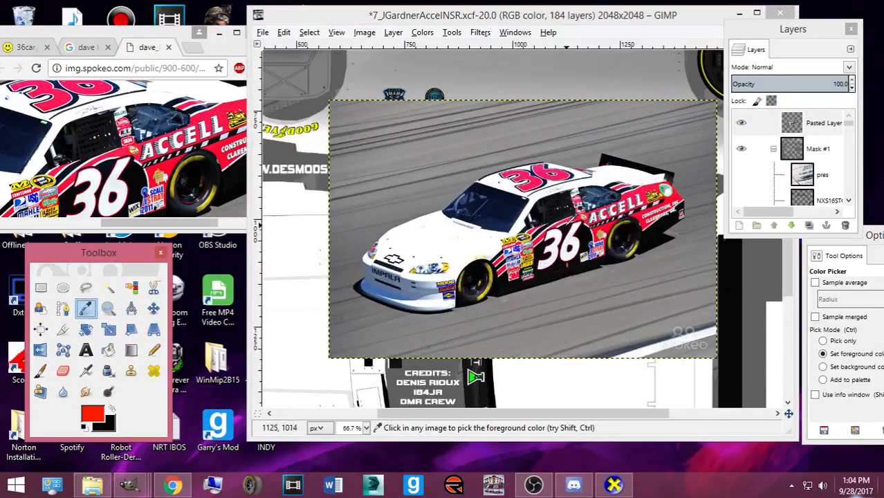
left_click(653, 211)
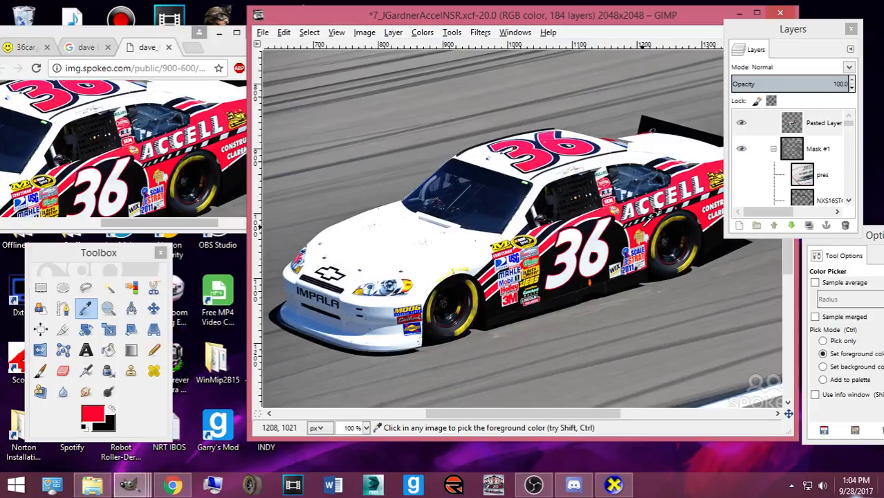
left_click(86, 412)
left_click(319, 316)
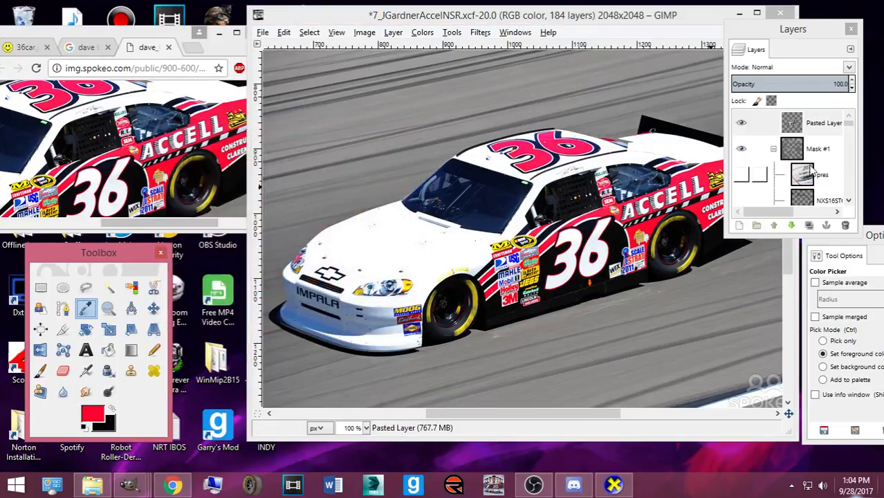
left_click(844, 224)
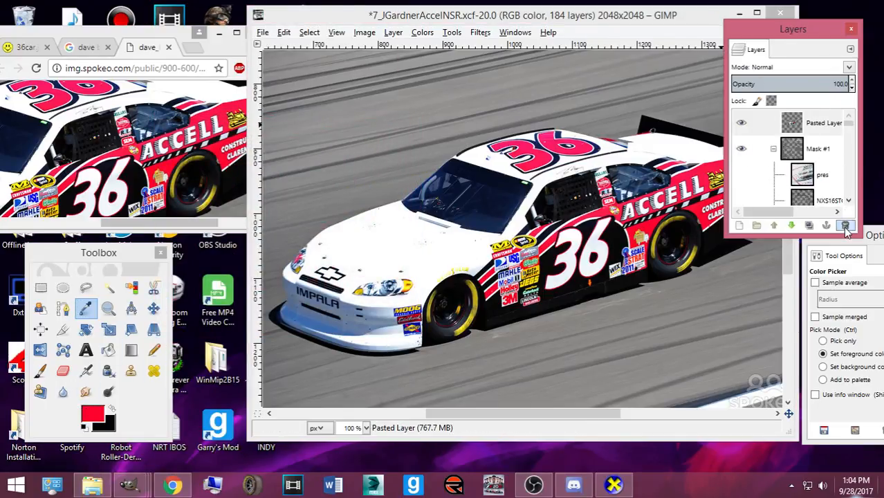
scroll(477, 138, "down", 4)
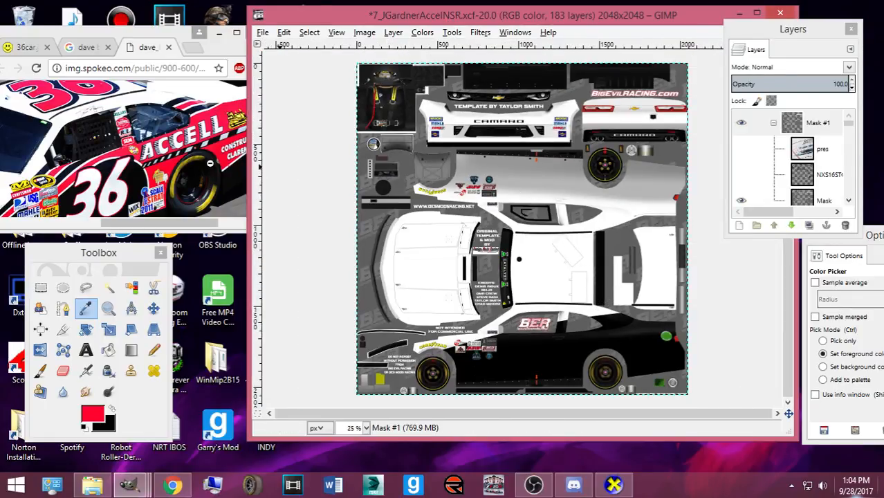
- Paste the reference photo again as a new layer above Mask #1 and maximise the window
left_click(760, 126)
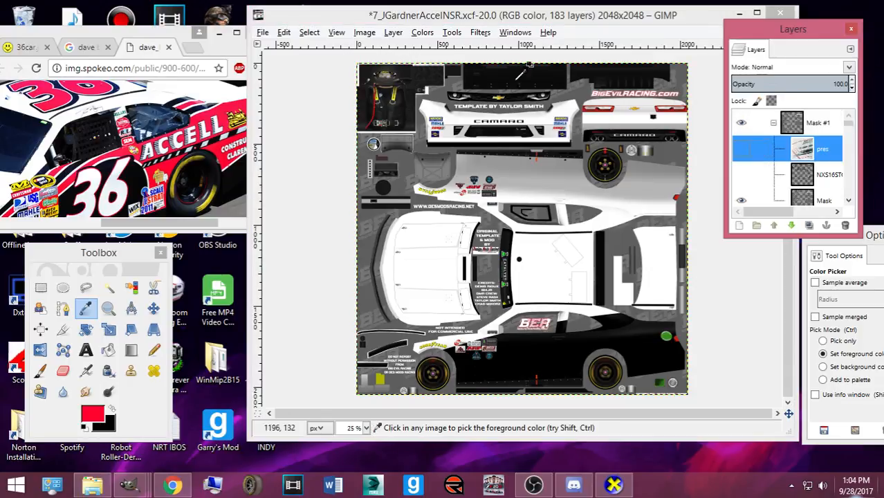
key("ctrl+v")
key("ctrl+shift+n")
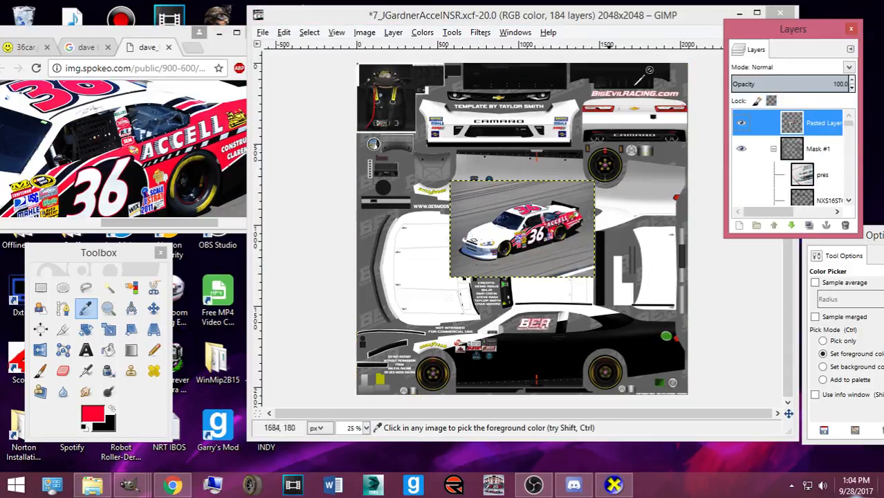
left_click(757, 12)
scroll(467, 181, "up", 2, "ctrl")
scroll(470, 173, "down", 4)
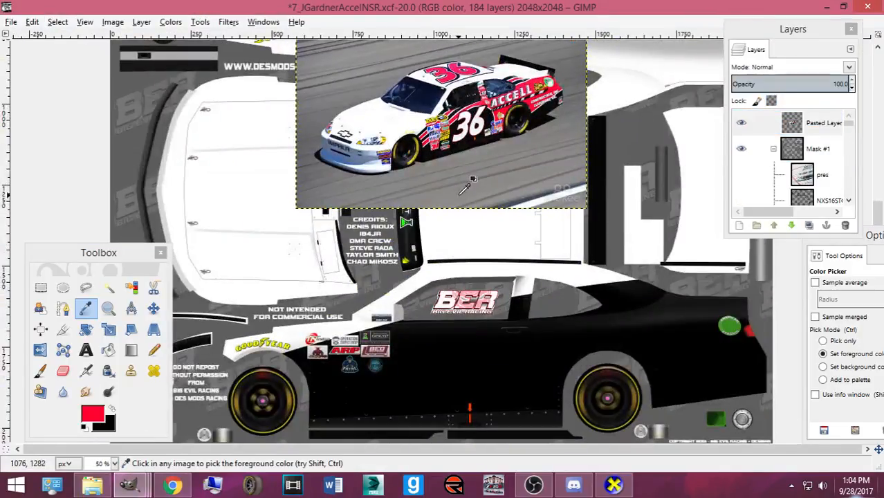
left_click_drag(849, 125, 851, 229)
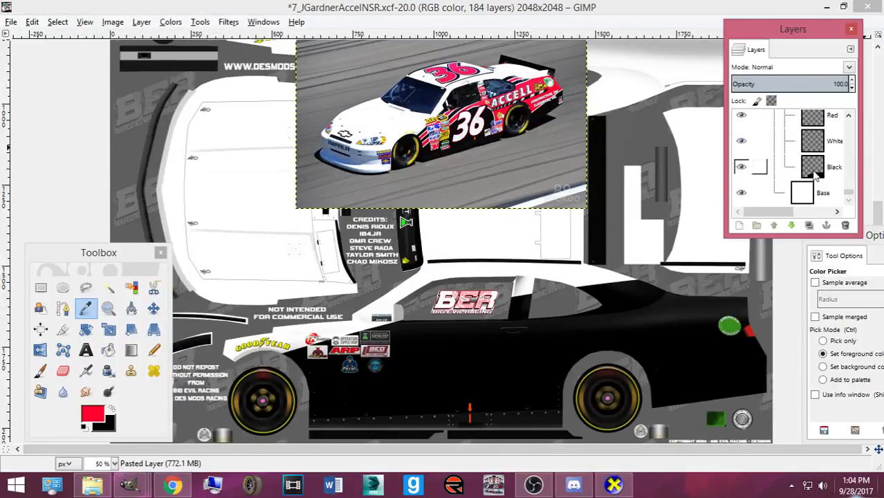
- On the Red layer, start a stripe path toward the upper rear and bend it upward
left_click(755, 165)
left_click(63, 309)
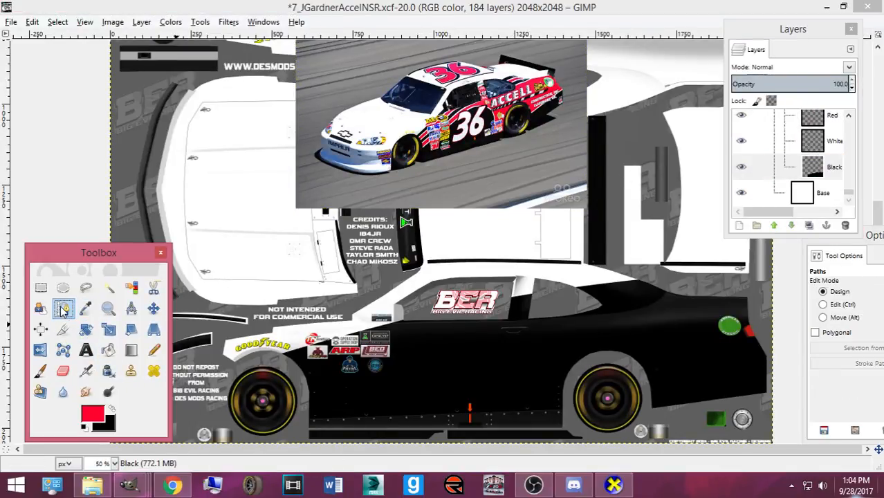
left_click(764, 116)
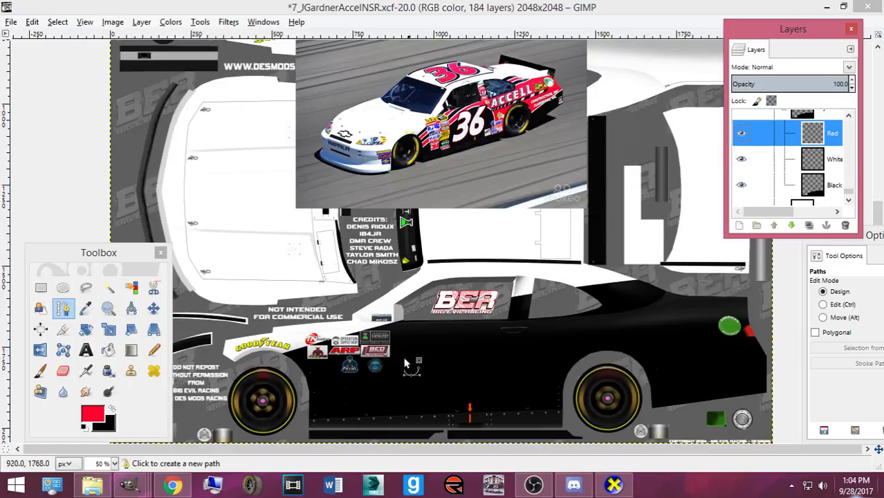
left_click(287, 363)
left_click(660, 286)
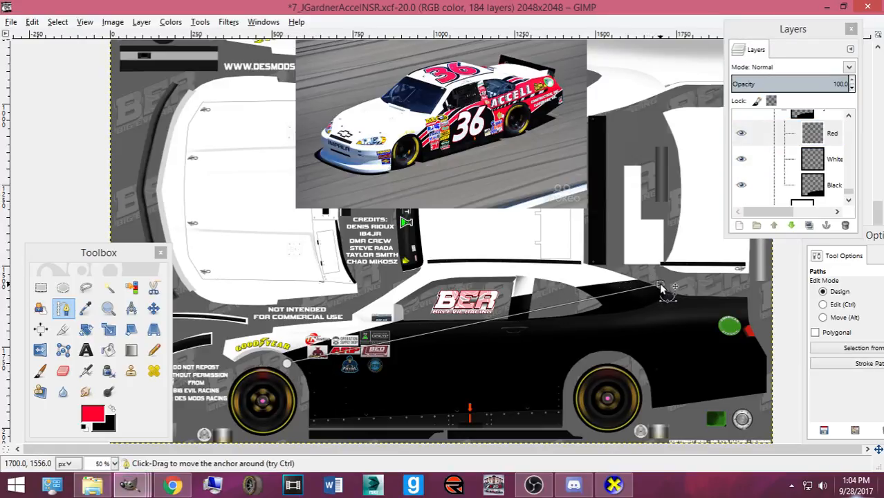
left_click_drag(660, 285, 662, 287)
left_click(824, 304)
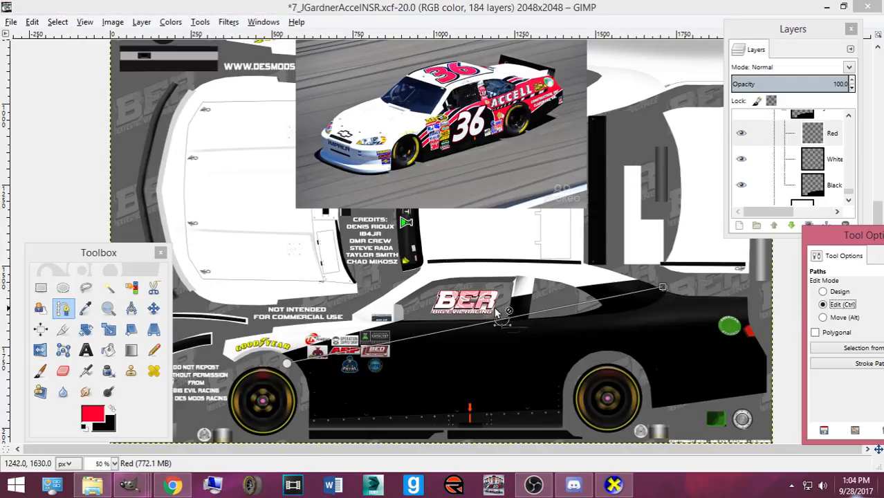
mouse_move(492, 331)
left_mouse_down()
mouse_move(486, 310)
mouse_move(493, 322)
left_mouse_up()
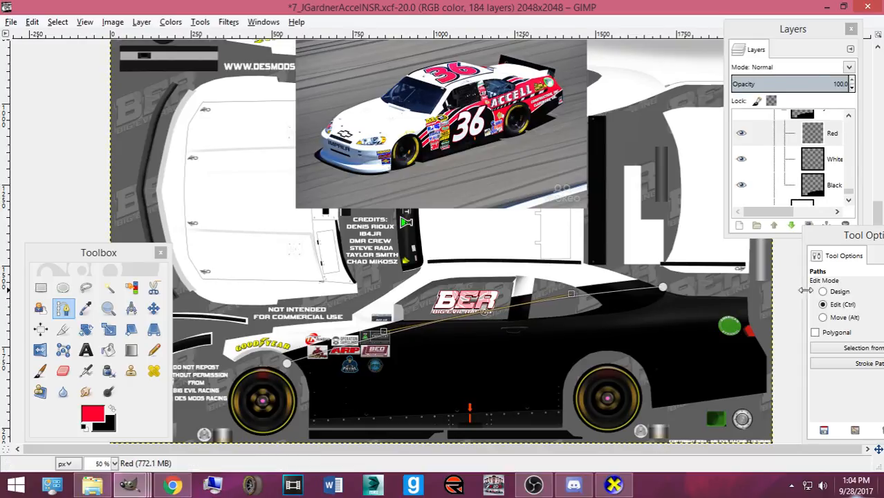
left_click(838, 293)
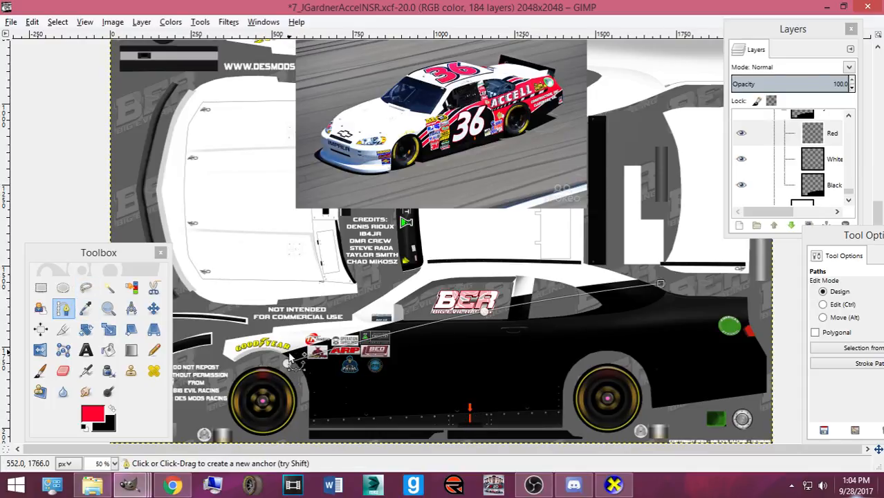
- Run the path from behind the front wheel to the rear quarter panel, curving it along the side
left_click_drag(288, 361, 285, 358)
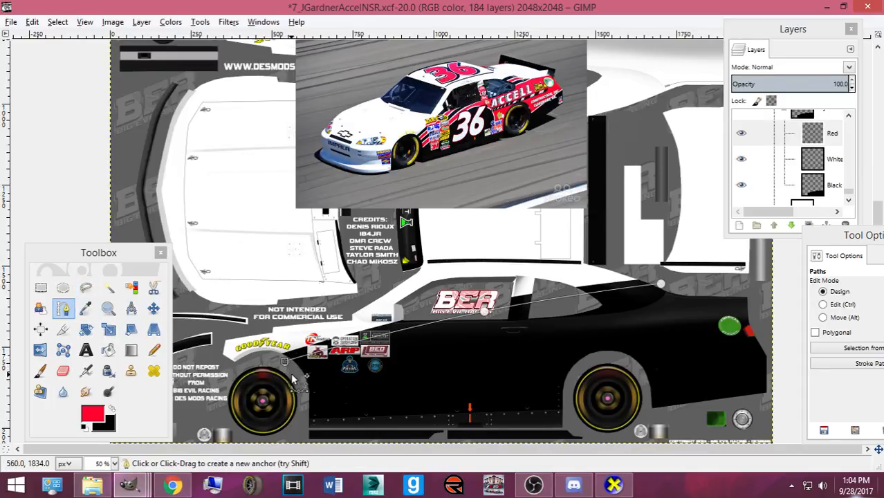
left_click(294, 374)
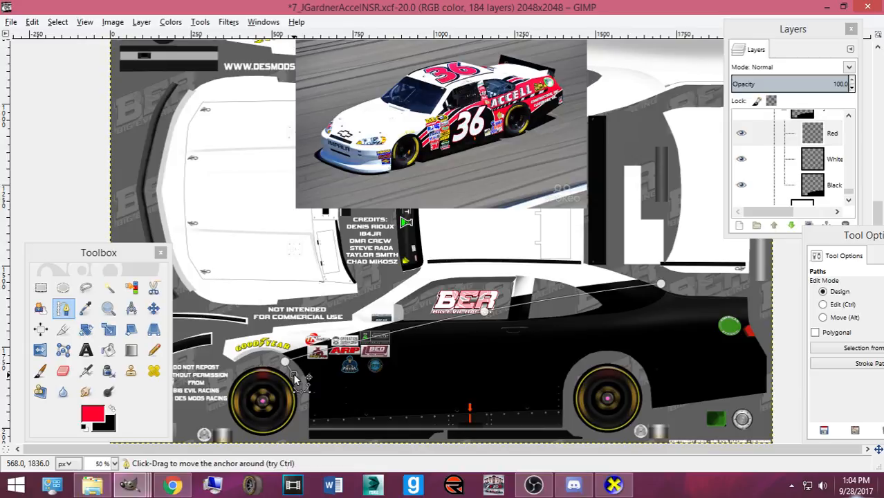
left_click(681, 291)
key("ctrl")
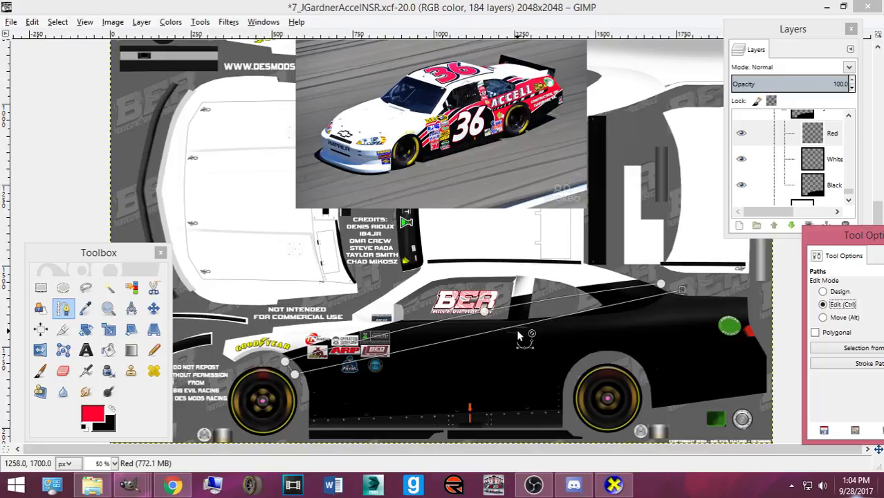
left_click_drag(482, 335, 481, 325)
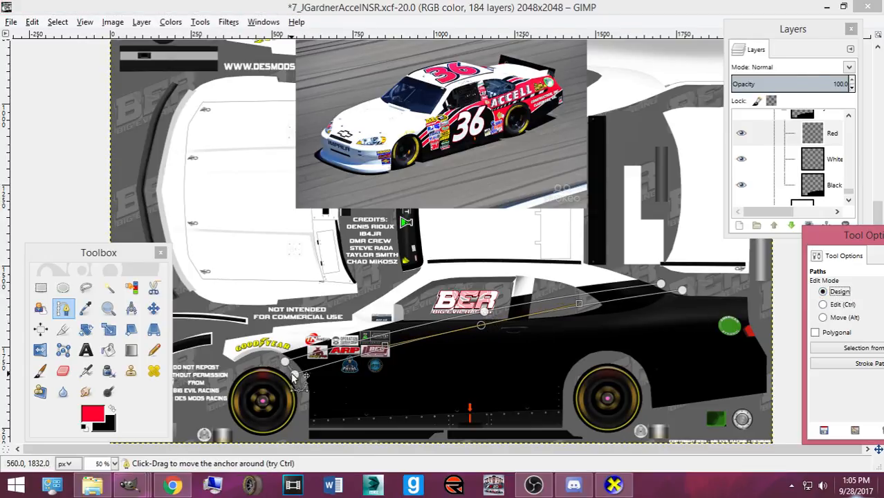
left_click_drag(294, 375, 294, 374)
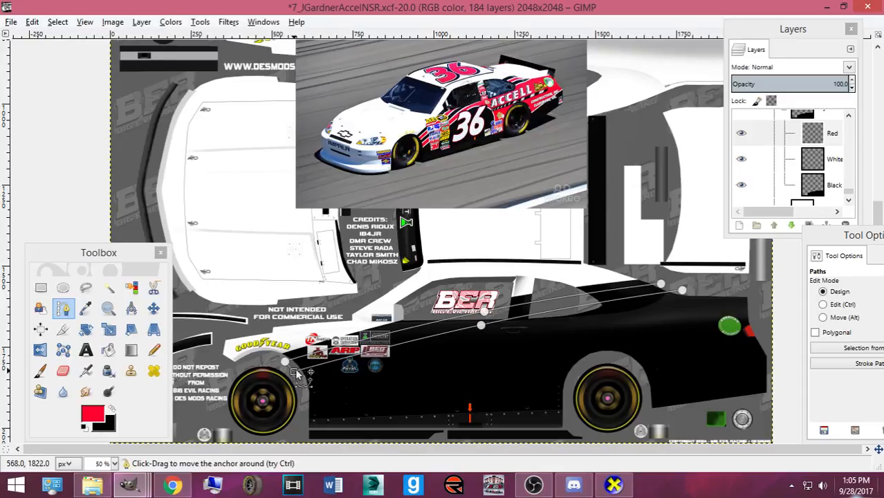
- Add a second stripe edge to the rear and shift the whole path slightly up and left
left_click(482, 325)
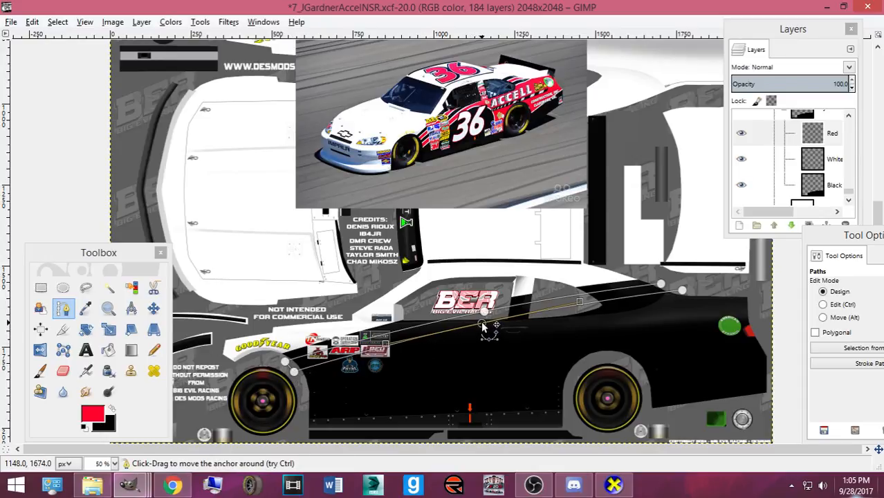
left_click(685, 291)
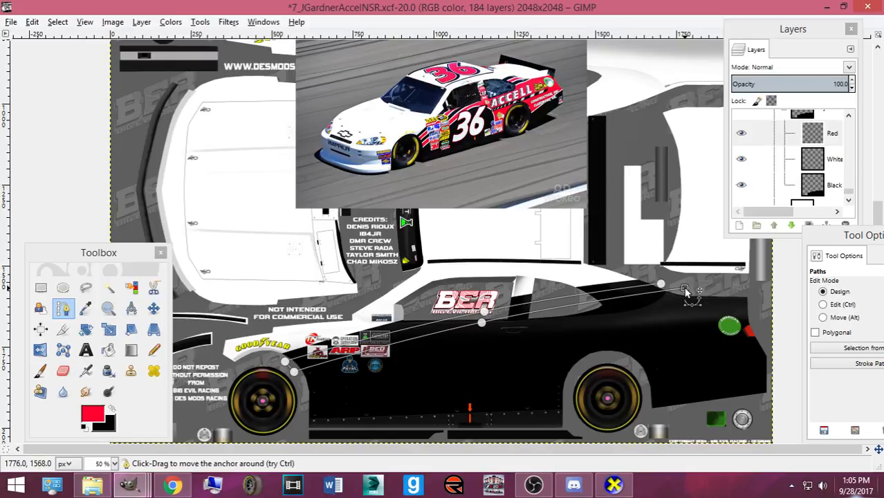
key("alt")
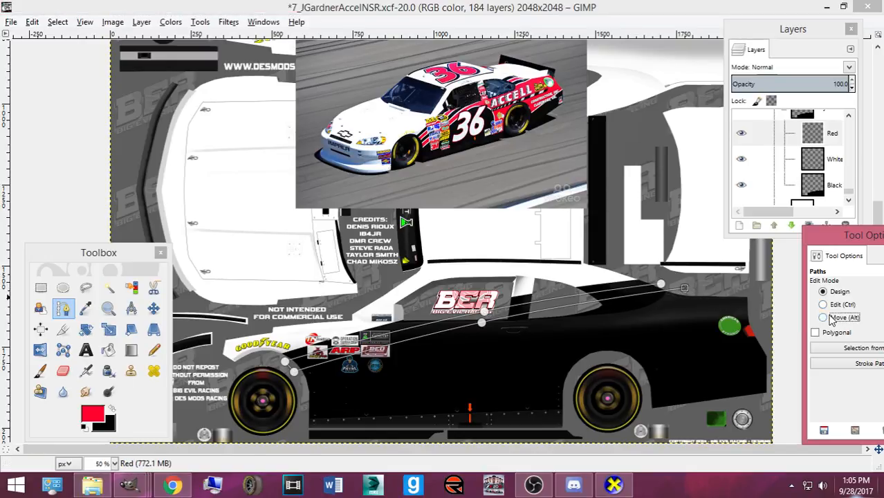
left_click_drag(526, 315, 519, 316)
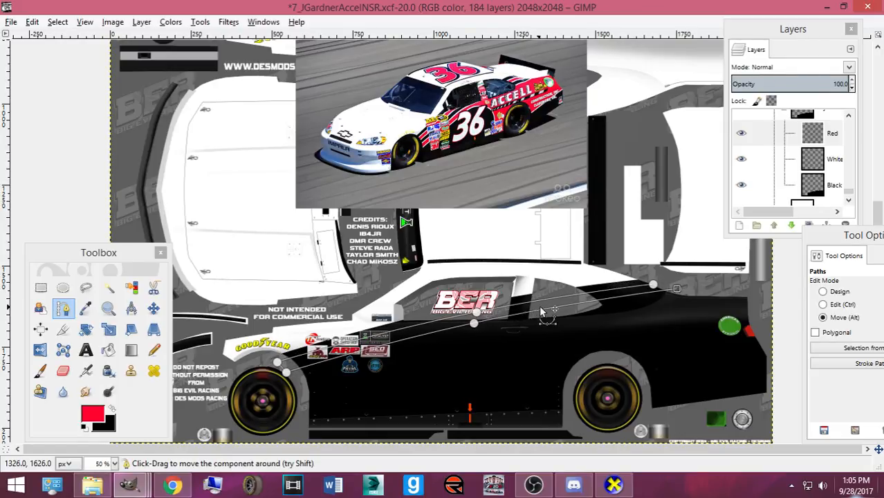
left_click(823, 291)
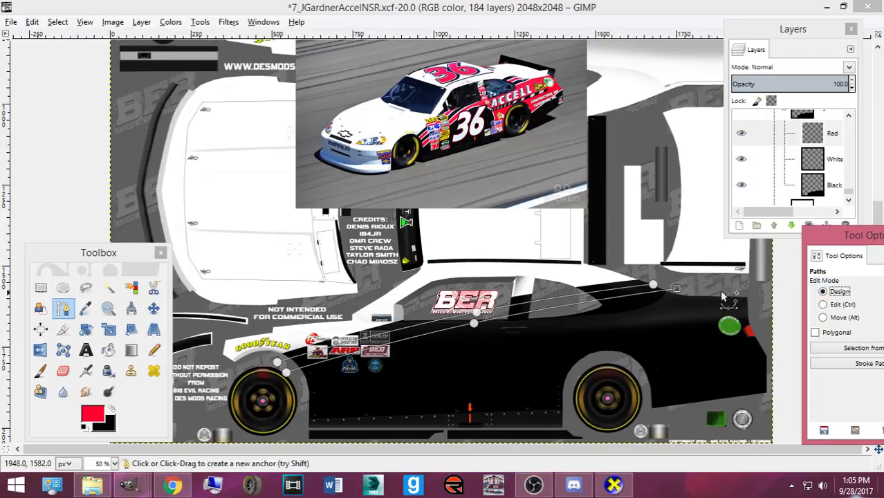
left_click(658, 284)
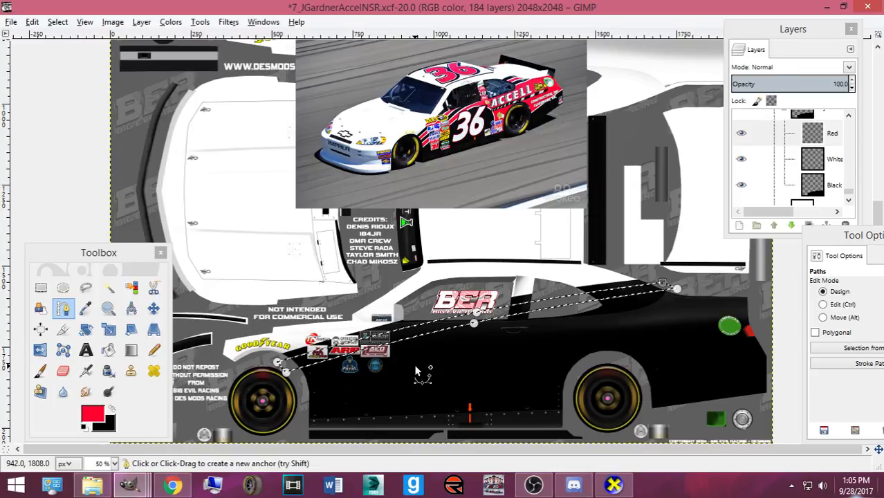
- Set the foreground to white and bucket-fill the stripe on the White layer
left_click(111, 409)
left_click(100, 415)
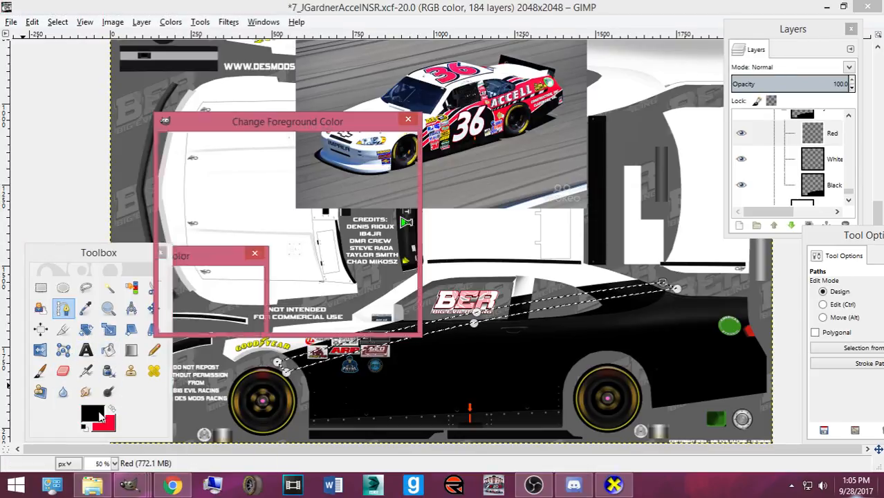
left_click(349, 266)
left_click(307, 316)
left_click(111, 354)
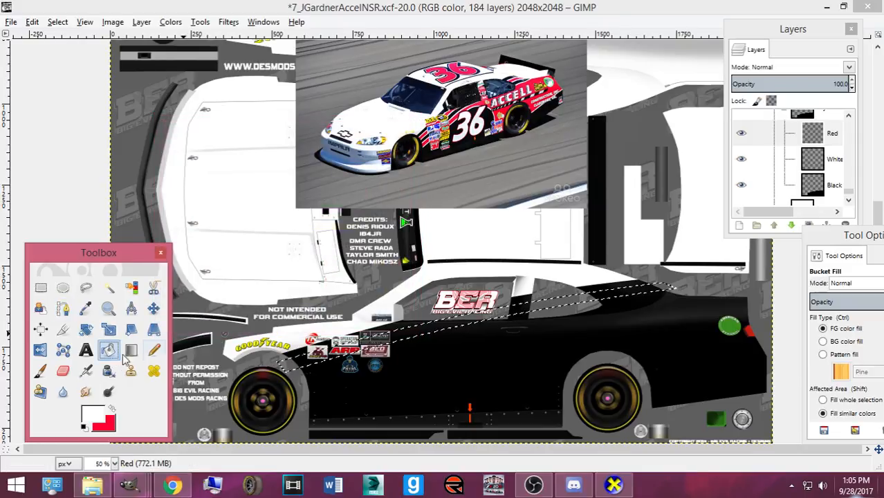
left_click(823, 157)
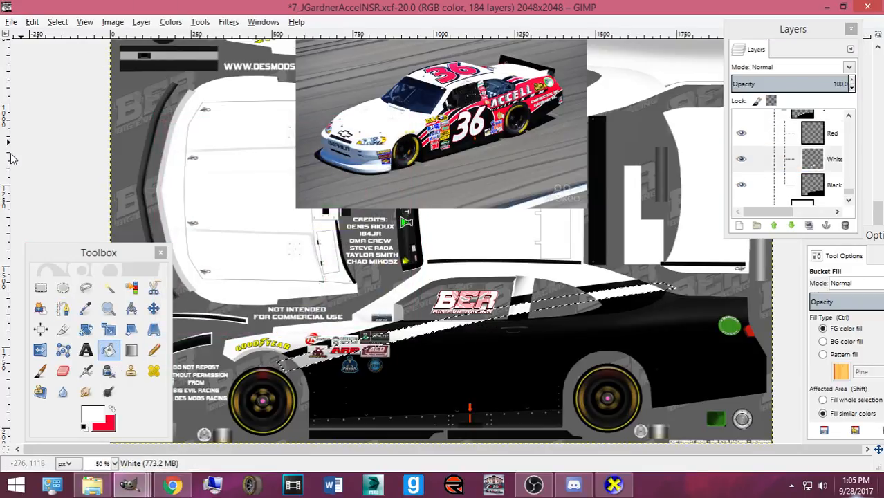
- Shrink the stripe selection by 5 px and fill it red on the Red layer
left_click(58, 22)
left_click(83, 174)
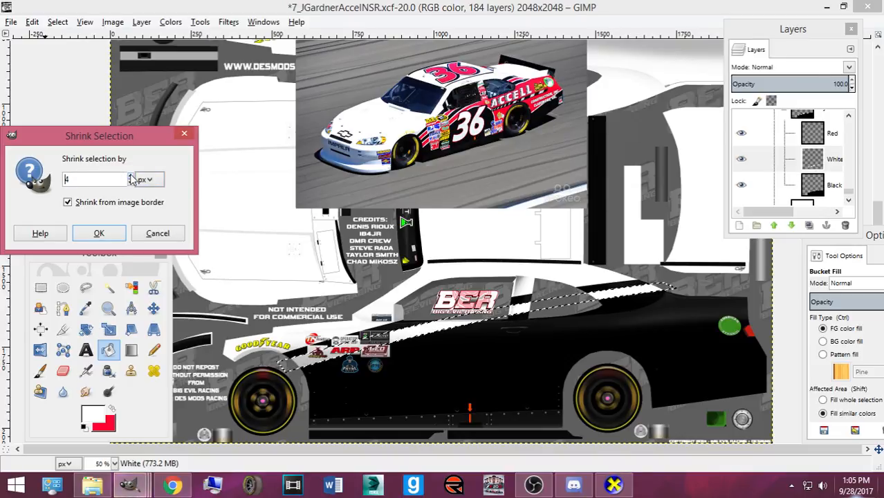
type("5")
left_click(99, 234)
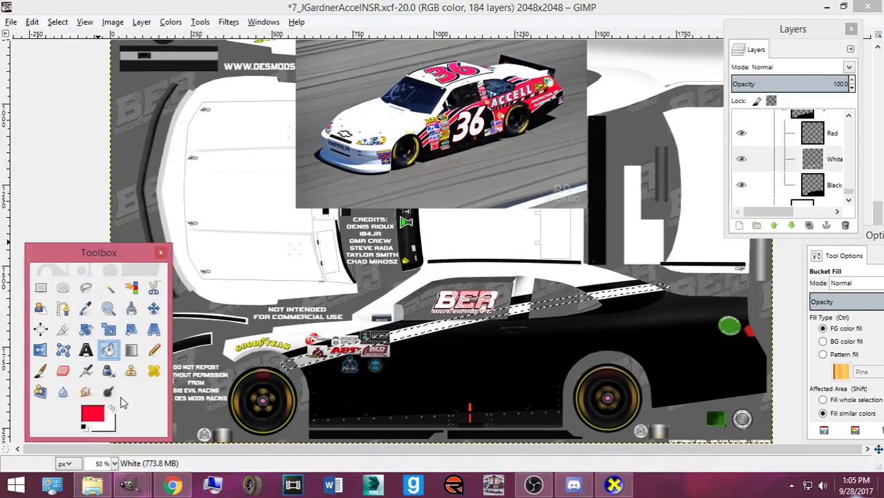
left_click(834, 133)
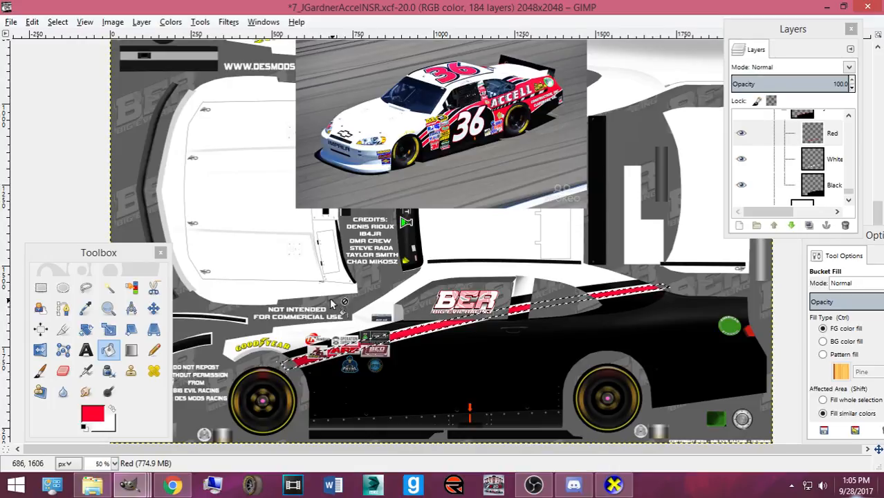
- Clear the selection and save 7_JGardnerAccelNSR.xcf
left_click(58, 22)
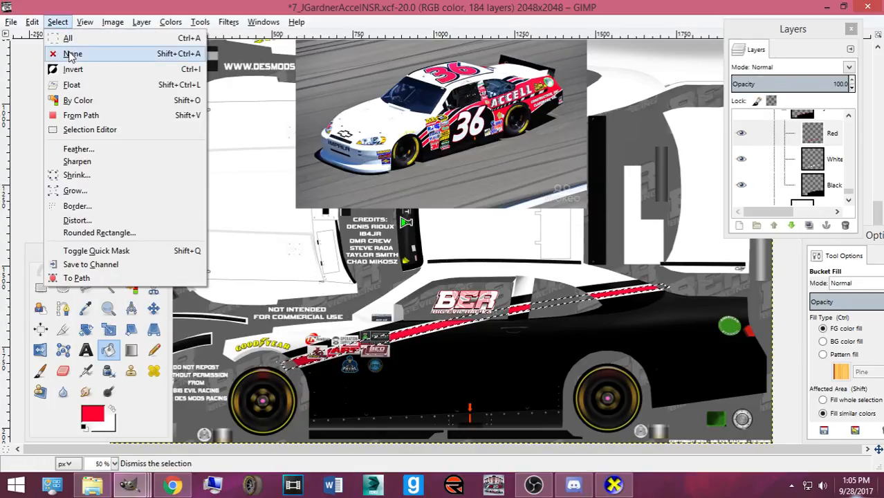
left_click(71, 54)
key("ctrl+s")
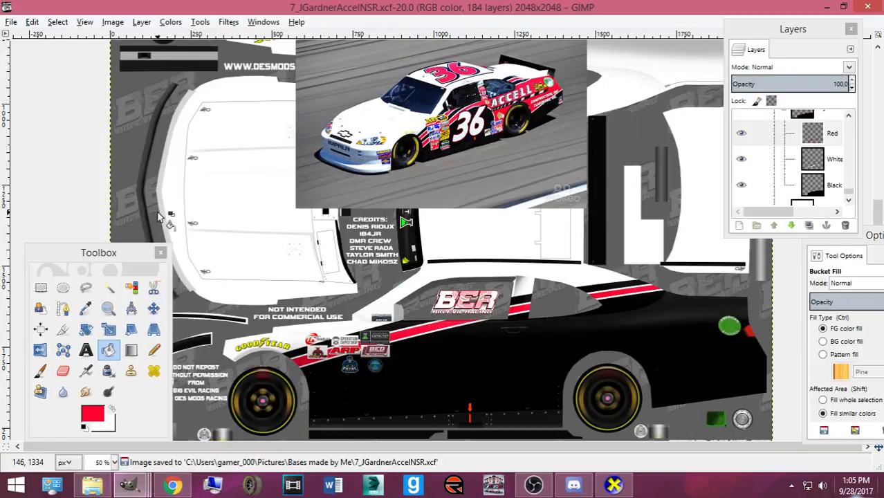
- Draw a straight path from behind the front wheel to a point up and right toward the rear
left_click(63, 308)
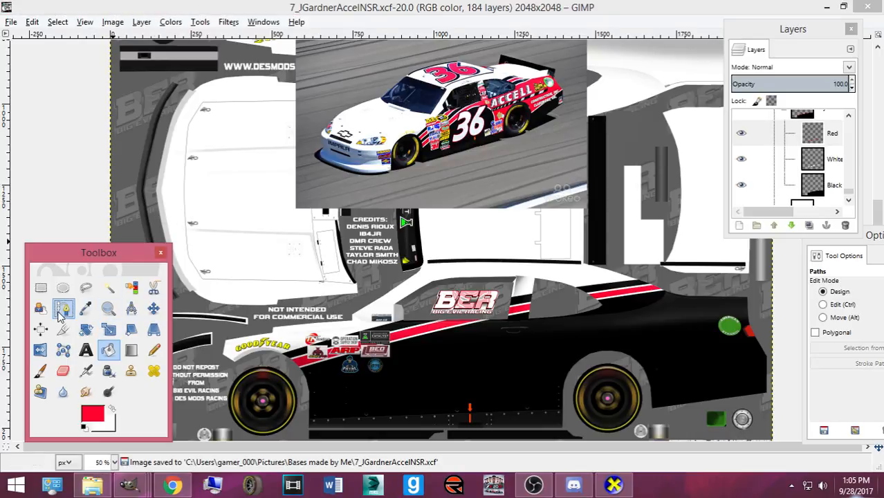
left_click(301, 380)
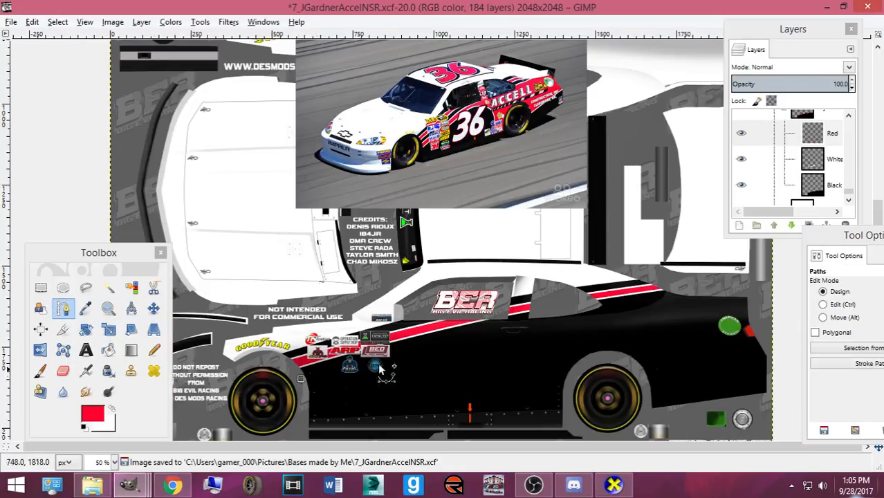
left_click(722, 304)
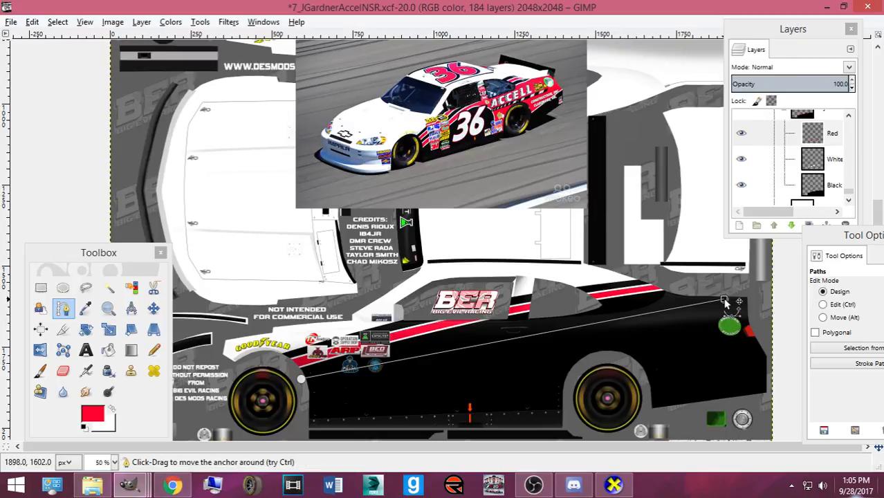
left_click_drag(720, 303, 740, 295)
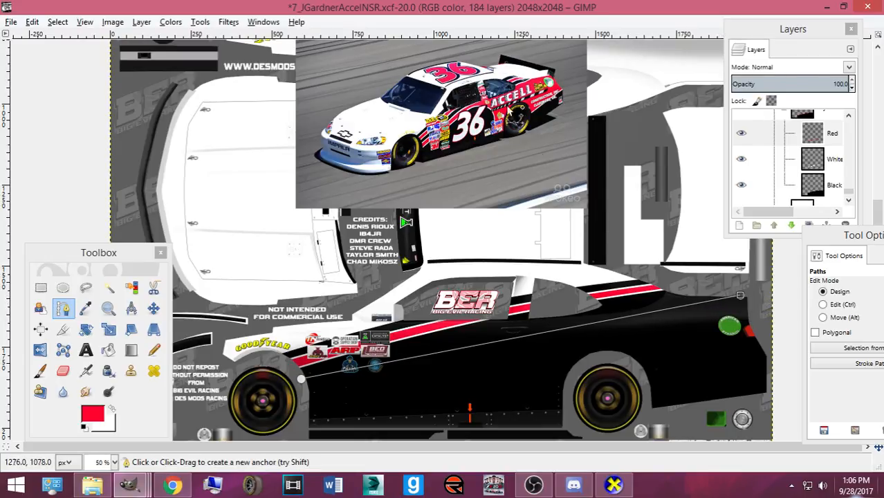
- View the full-size jayski.com #36 car photo, then pull the path's rear end point up and left
left_click(174, 486)
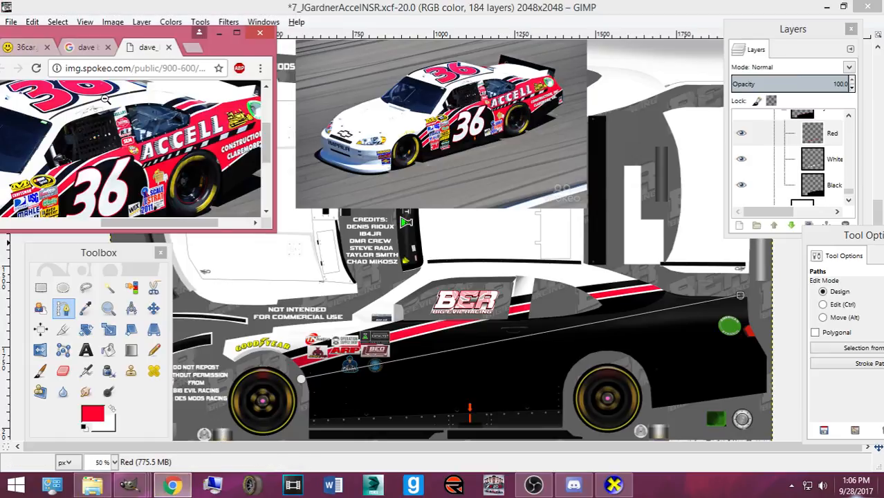
left_click(69, 48)
left_click(9, 47)
left_click(109, 124)
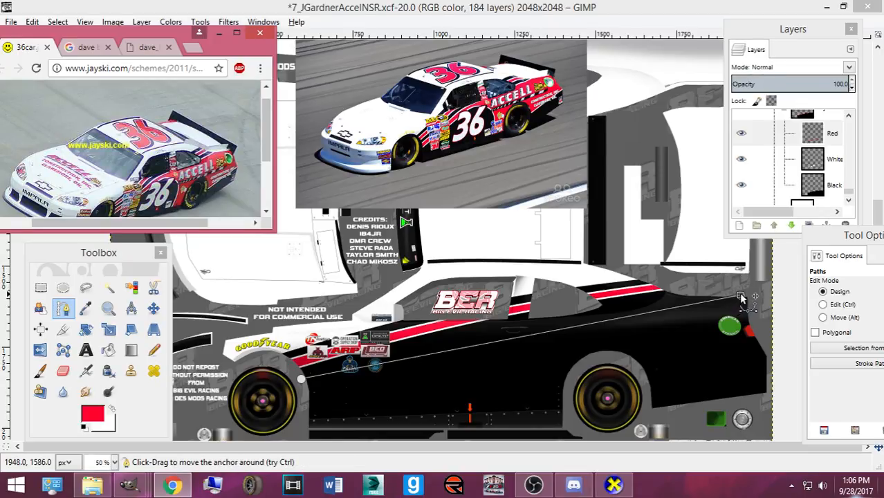
left_click_drag(740, 295, 716, 288)
- Lower the second path's front end point and bend the path upward into a curve
key("ctrl+b")
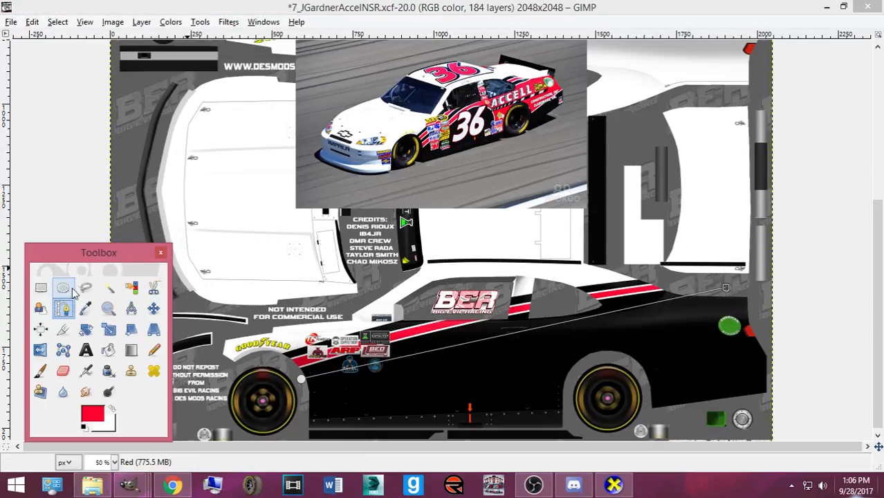
double_click(65, 308)
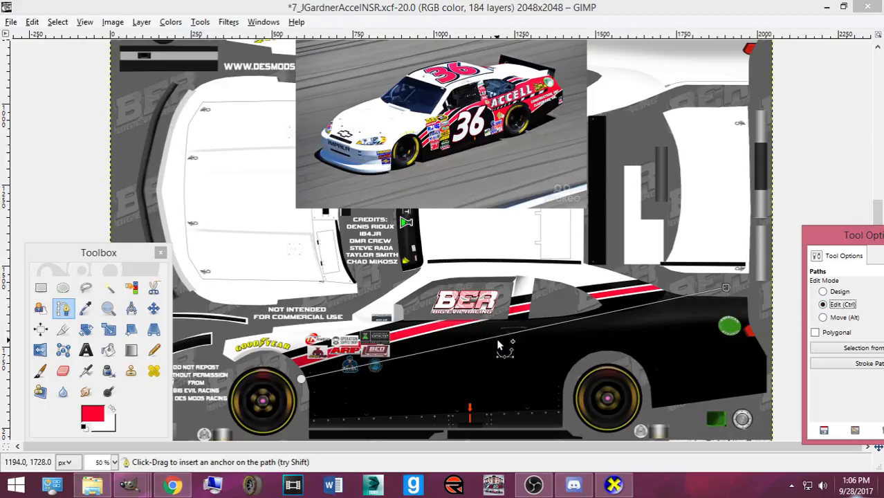
left_click(823, 292)
left_click_drag(302, 379, 302, 388)
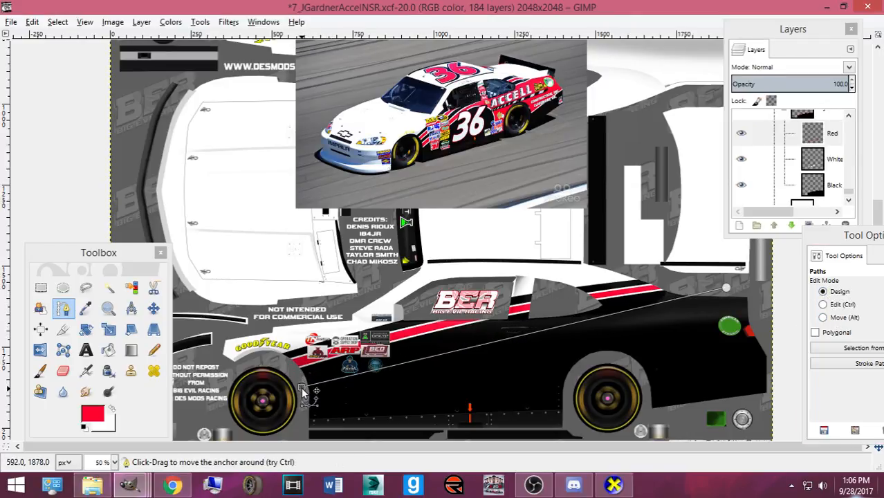
left_click(823, 304)
left_click(462, 351)
left_click_drag(462, 351, 465, 335)
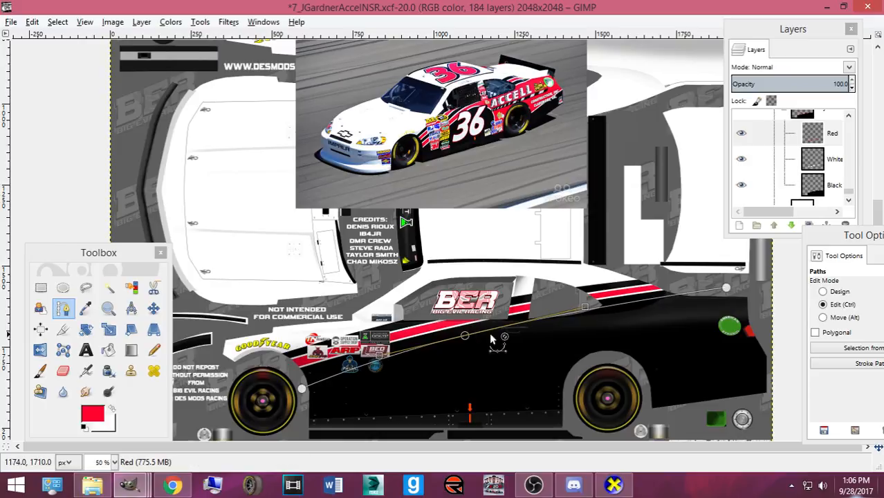
- Add a point low on the car's side and insert another on the front segment
left_click(830, 292)
left_click(301, 387)
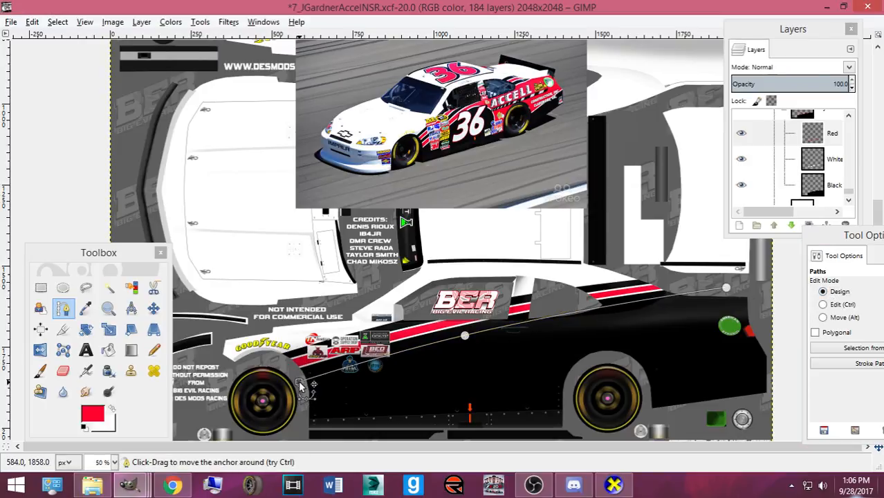
left_click_drag(299, 381, 299, 380)
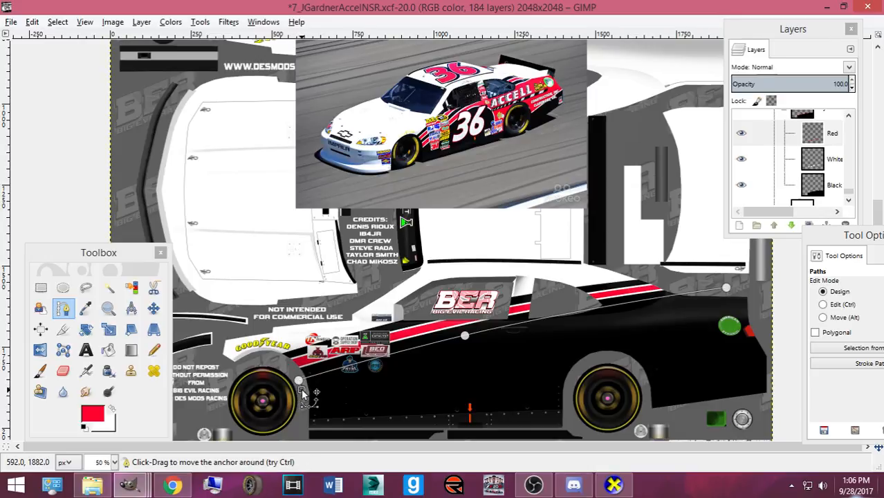
left_click_drag(543, 423, 473, 351)
left_click(822, 304)
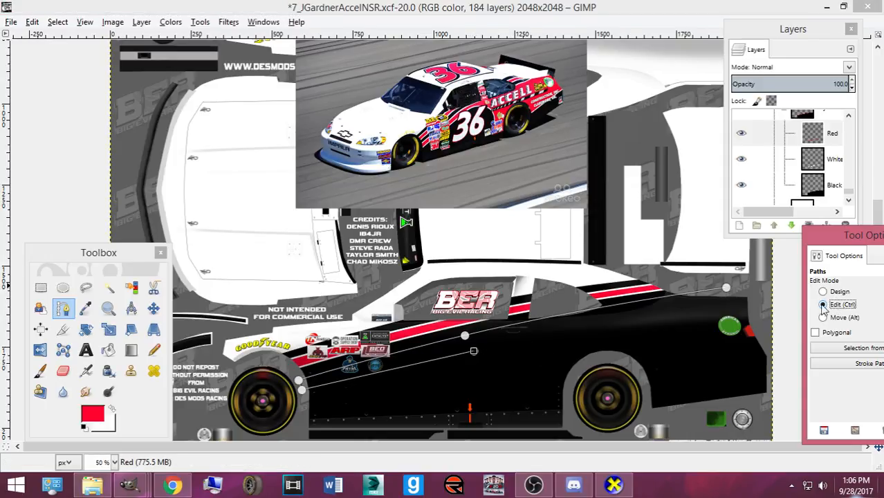
left_click(399, 365)
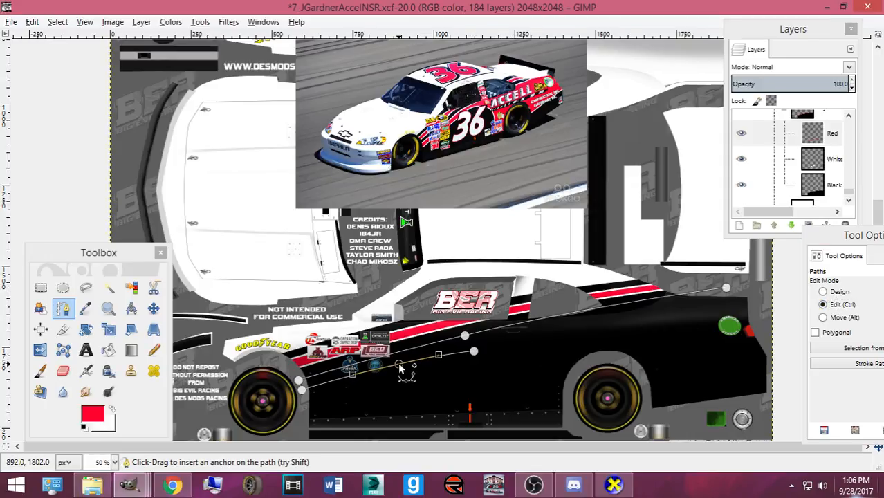
- Place a door point, re-placing it slightly lower, and insert a curve point before it
left_click(823, 291)
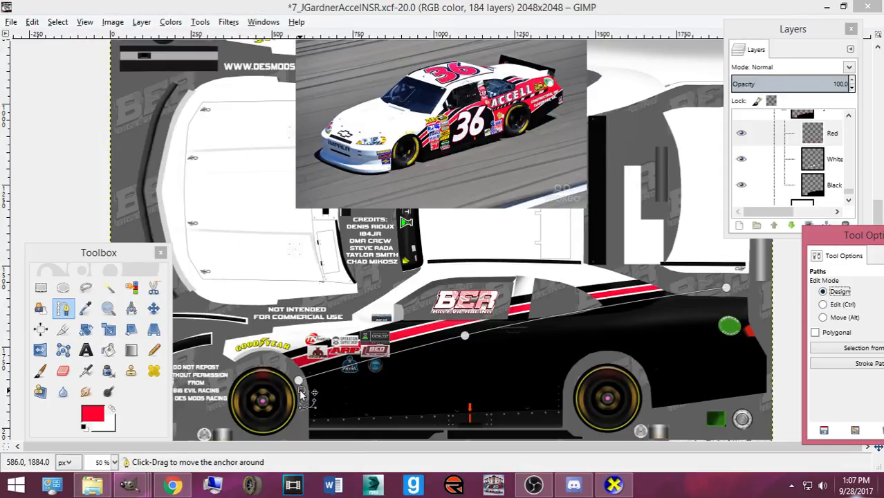
left_click_drag(302, 390, 302, 394)
left_click(492, 345)
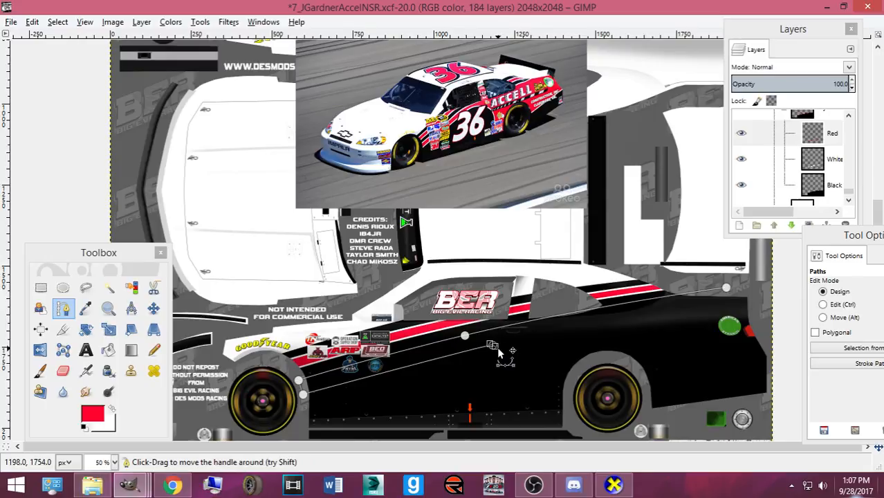
key("ctrl+z")
left_click_drag(469, 354, 471, 347)
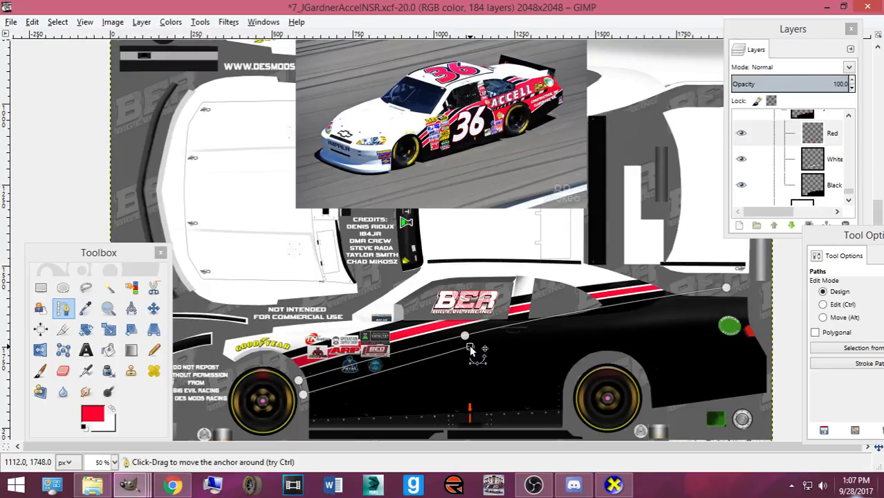
left_click(823, 304)
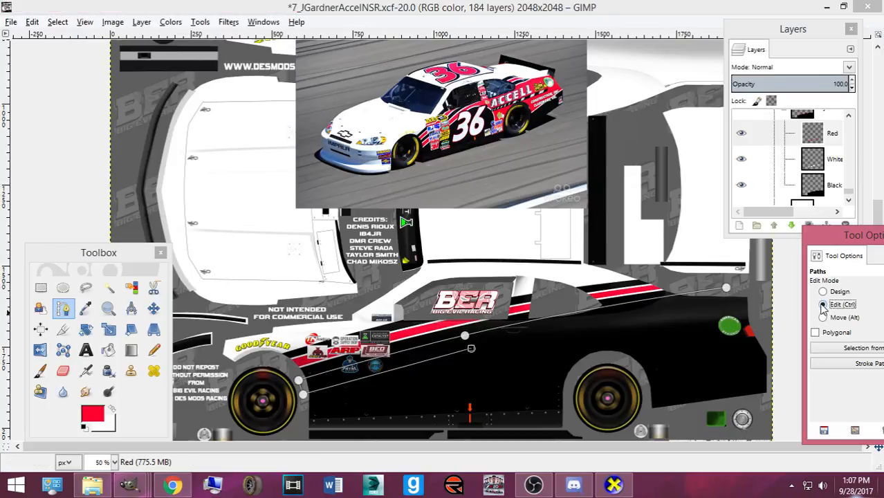
left_click(384, 369)
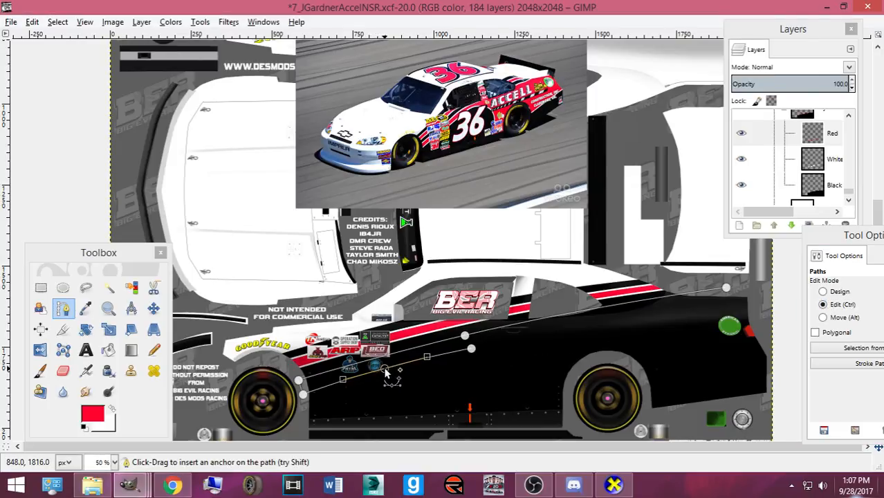
left_click(823, 291)
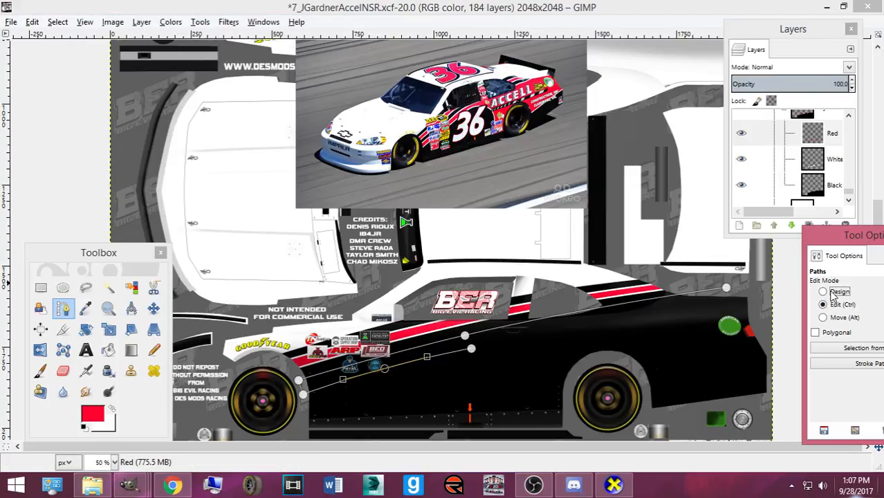
- Extend the path down toward the sill and bend the new segment into an outward curve
left_click(470, 349)
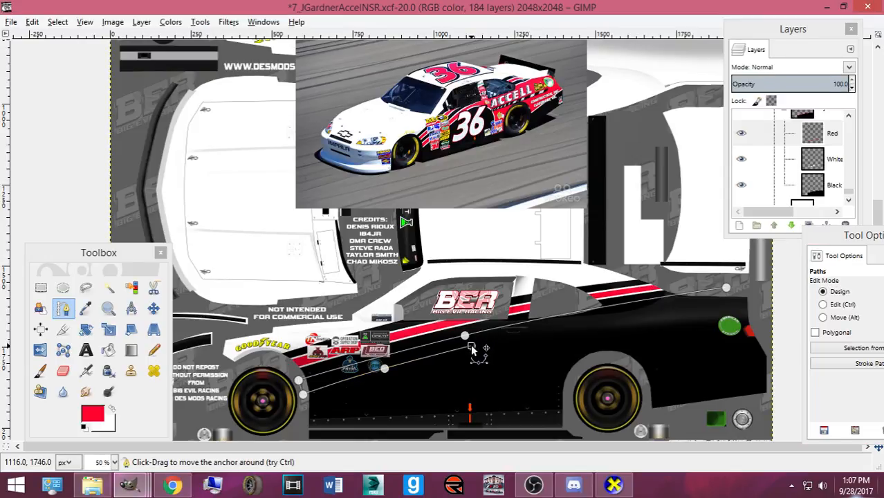
left_click(385, 368)
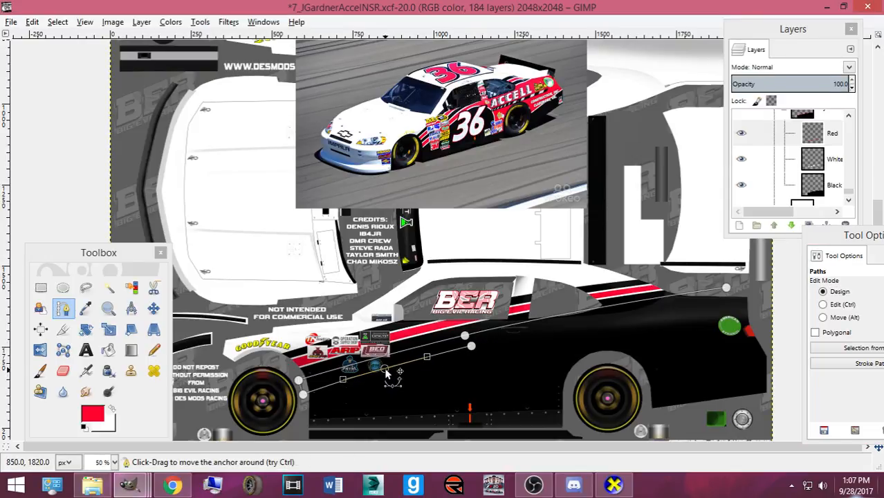
left_click(302, 393)
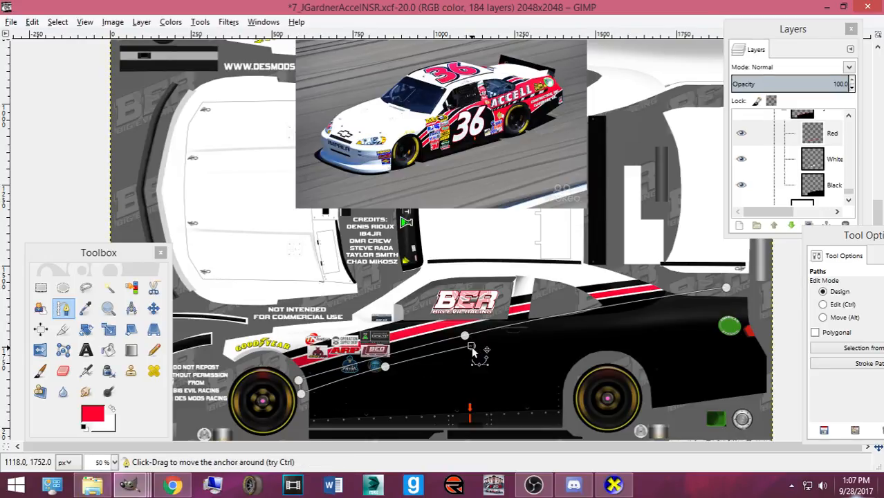
left_click_drag(534, 417, 527, 419)
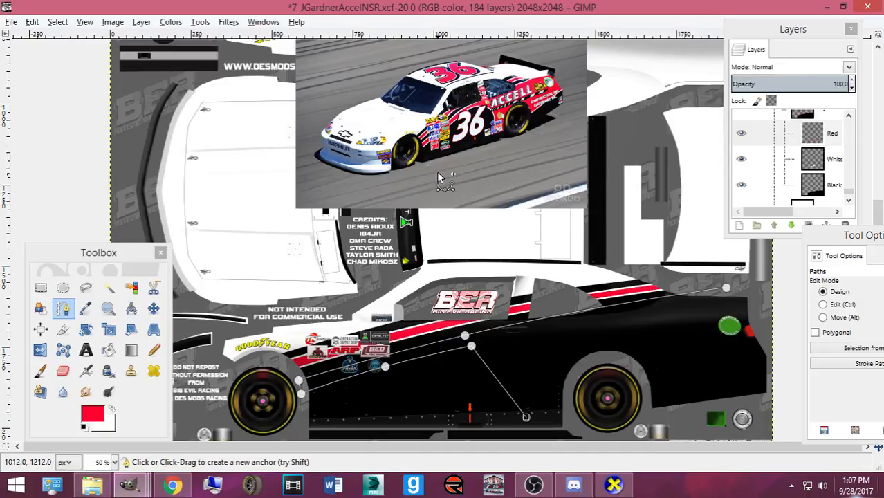
scroll(565, 155, "up", 3)
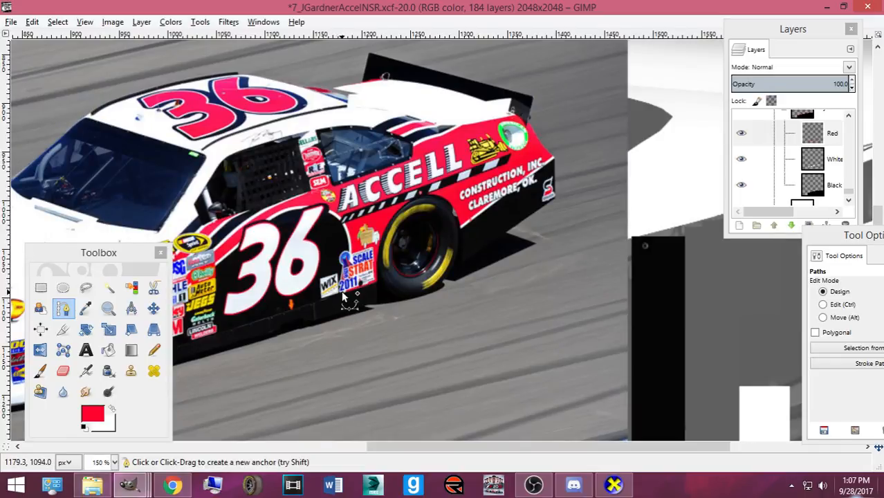
scroll(343, 296, "down", 3)
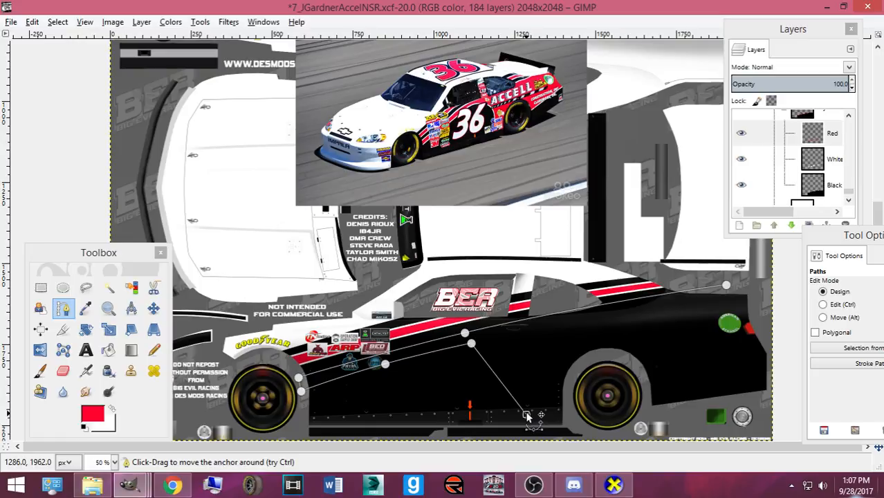
left_click(822, 304)
left_click_drag(493, 376, 530, 344)
- Add a sill point toward the rear wheel and nudge the upper door points
left_click(823, 291)
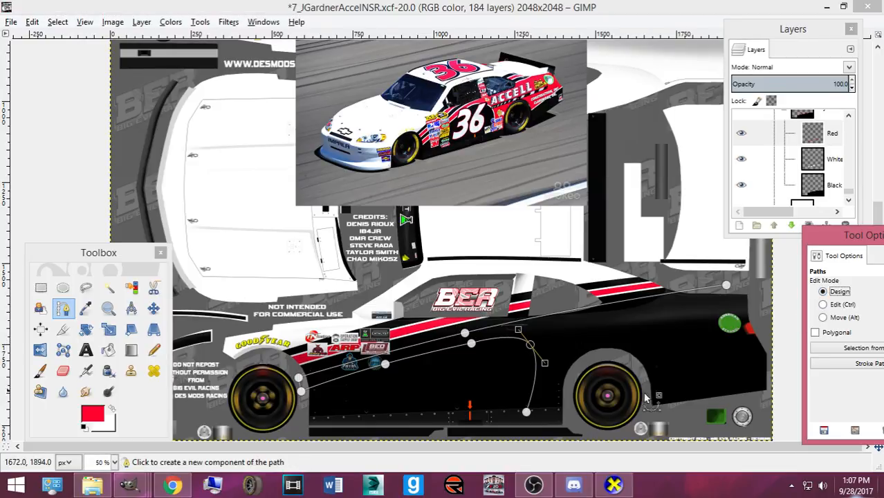
left_click(526, 413)
left_click(561, 412)
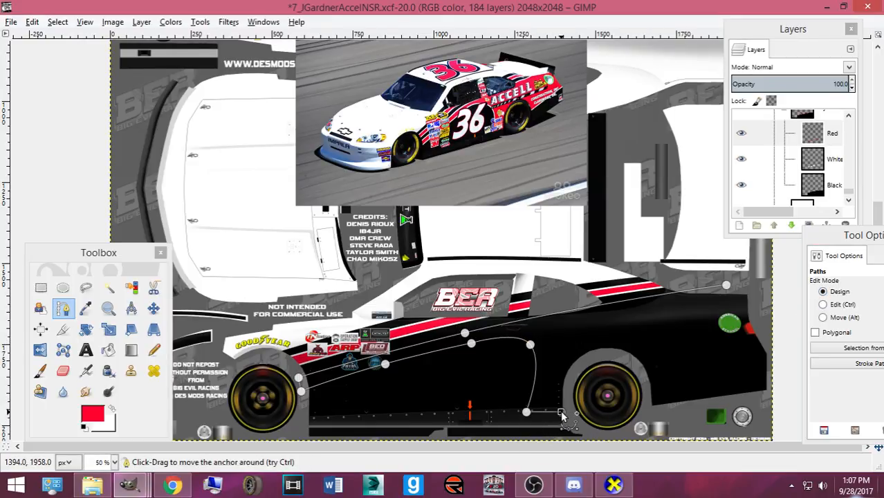
left_click_drag(527, 414, 523, 420)
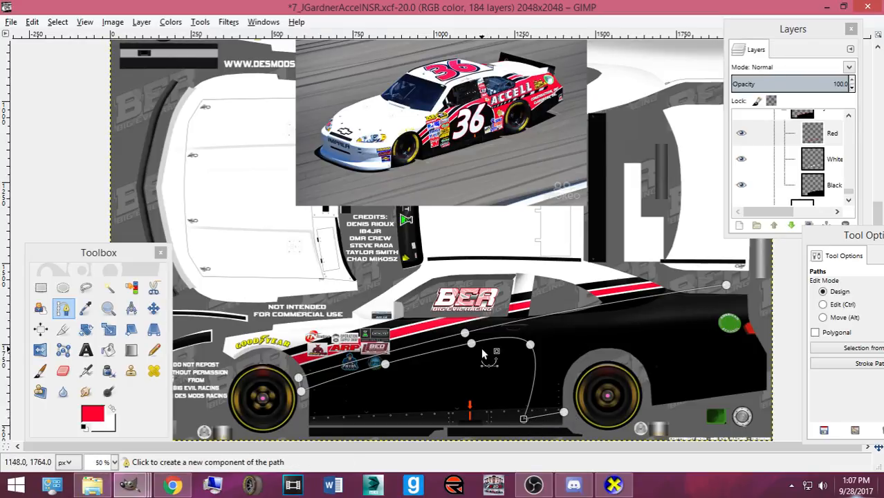
left_click_drag(530, 345, 529, 348)
left_click_drag(385, 364, 384, 364)
- Lower the right curve point slightly and reshape the curve near the top of the door
scroll(470, 356, "up", 2)
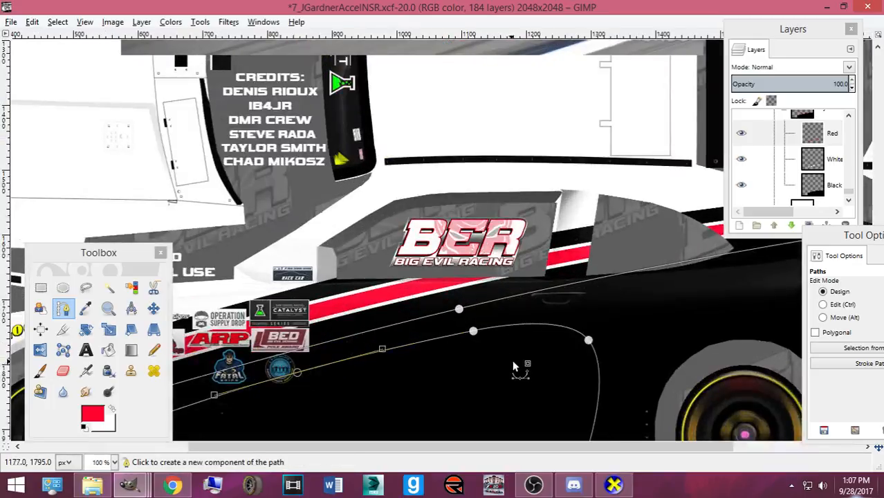
left_click(589, 346)
left_click_drag(588, 347, 587, 351)
left_click(471, 333)
left_click_drag(475, 336, 473, 337)
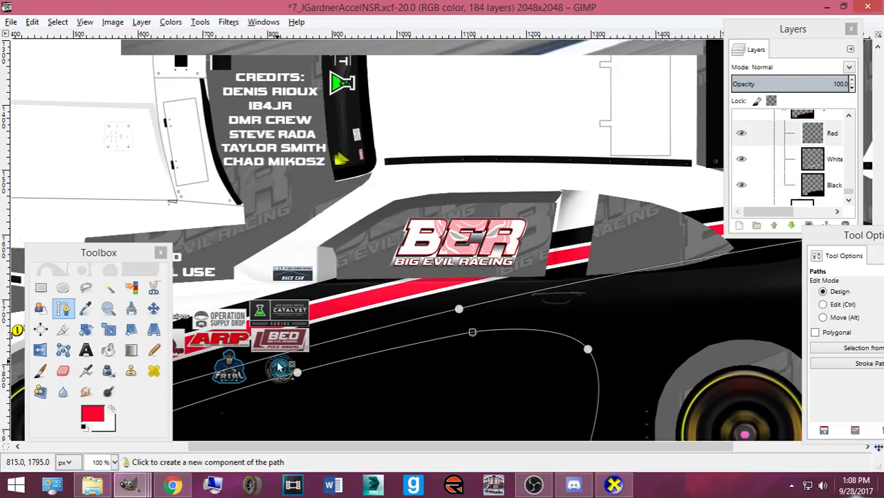
scroll(547, 353, "down", 3)
scroll(567, 343, "up", 10)
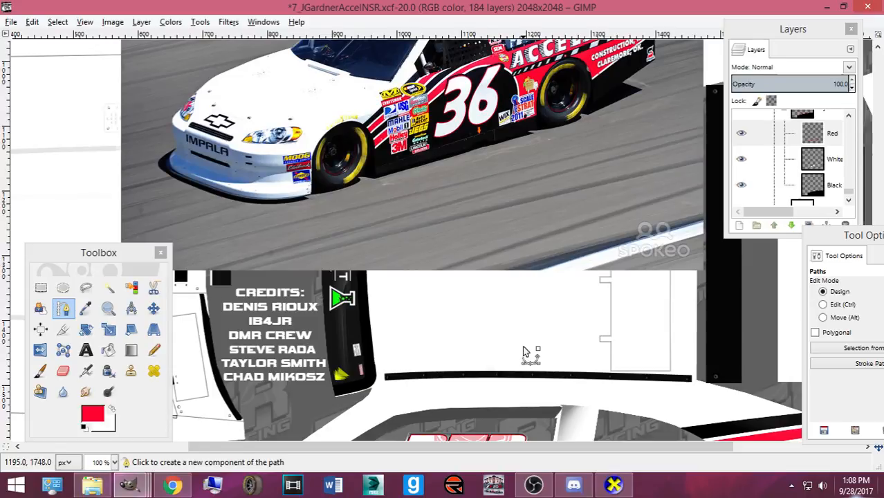
scroll(523, 352, "down", 7)
- Bend the curve between the door points and shift the right curve point up and left
left_click_drag(476, 355, 476, 344)
left_click_drag(588, 365, 585, 356)
left_click(476, 342)
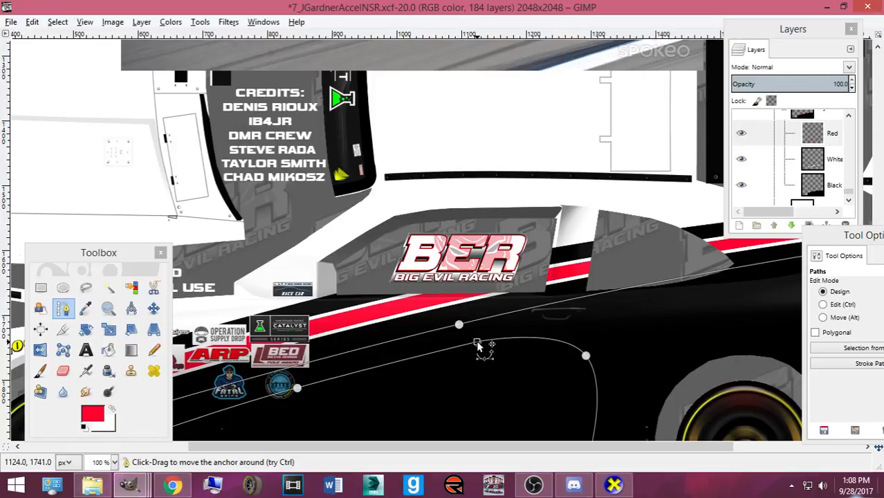
left_click(586, 357)
scroll(588, 357, "down", 3)
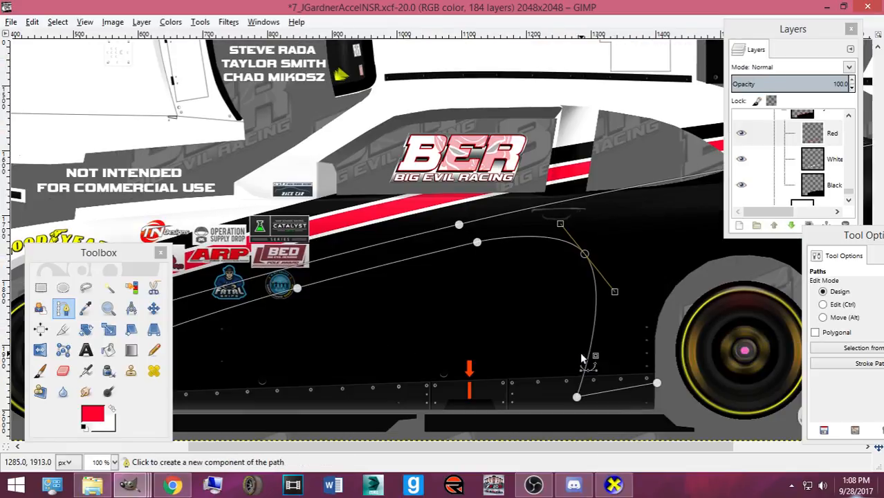
left_click(476, 244)
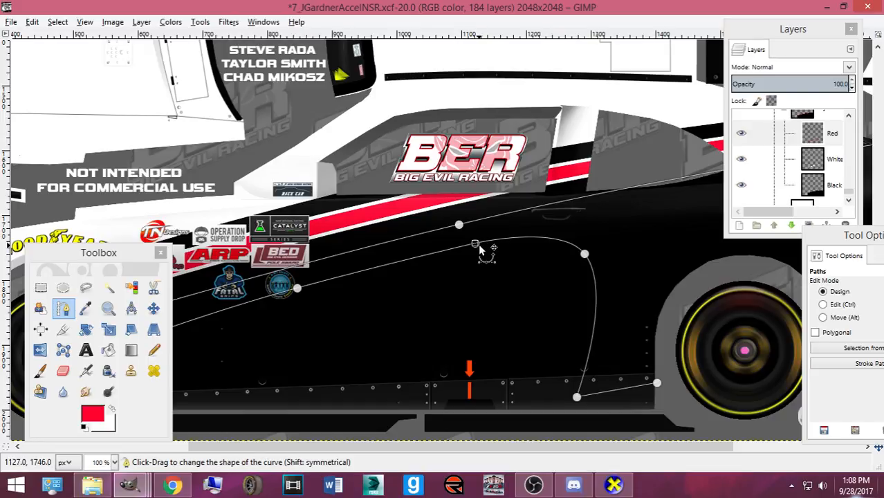
scroll(473, 239, "down", 2)
- From the sill end point, add an anchor rising toward the rear wheel arch
scroll(456, 232, "up", 3)
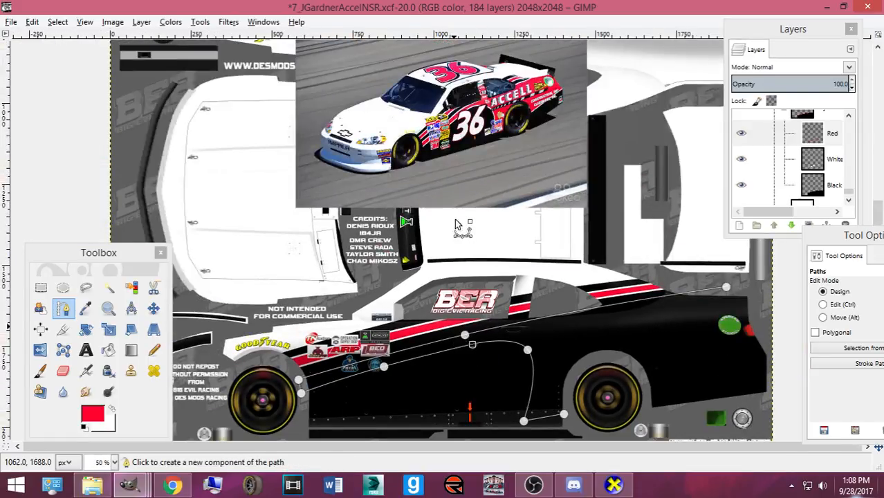
left_click(473, 344, "ctrl")
left_click(529, 353)
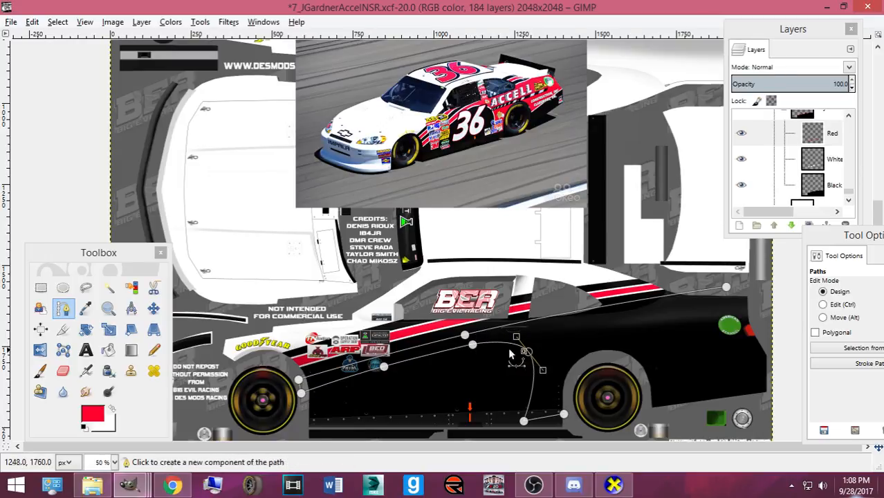
left_click(301, 391)
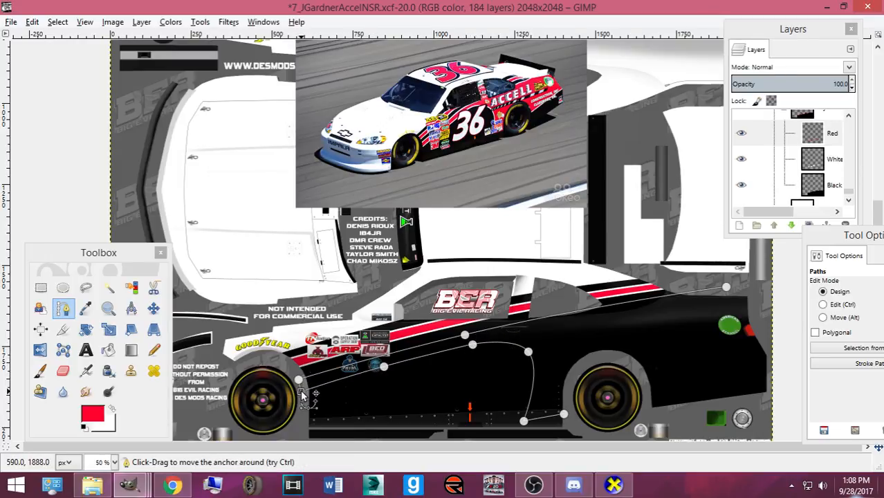
left_click(564, 414)
left_click(597, 397)
left_click_drag(598, 397, 602, 393)
- Extend the outline back along the side, raise its end to the rear body, and make it a selection
left_click(777, 360)
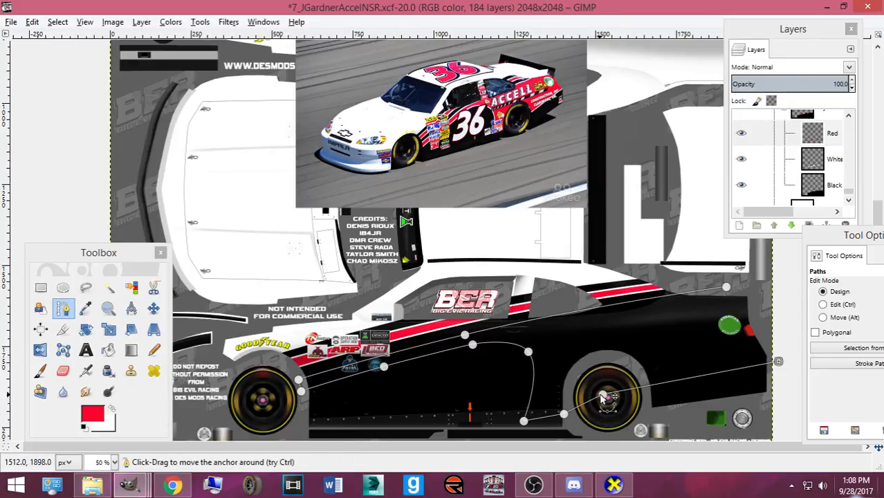
left_click_drag(602, 395, 603, 389)
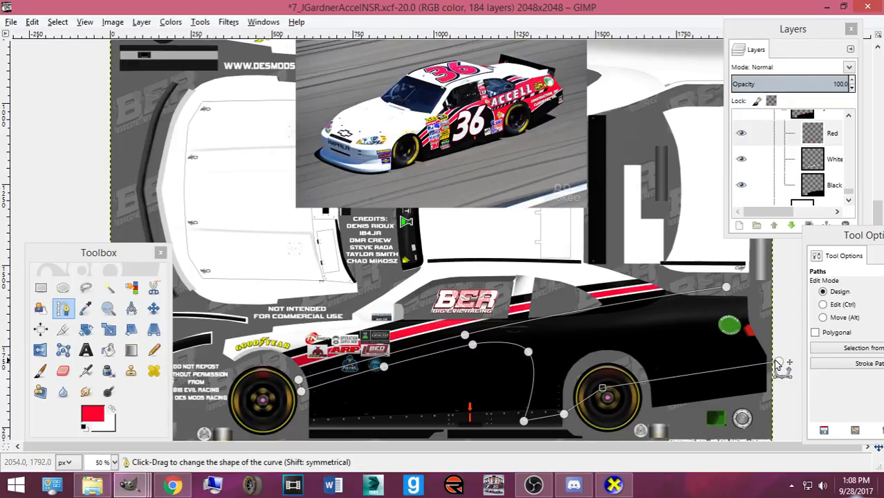
left_click_drag(778, 361, 782, 357)
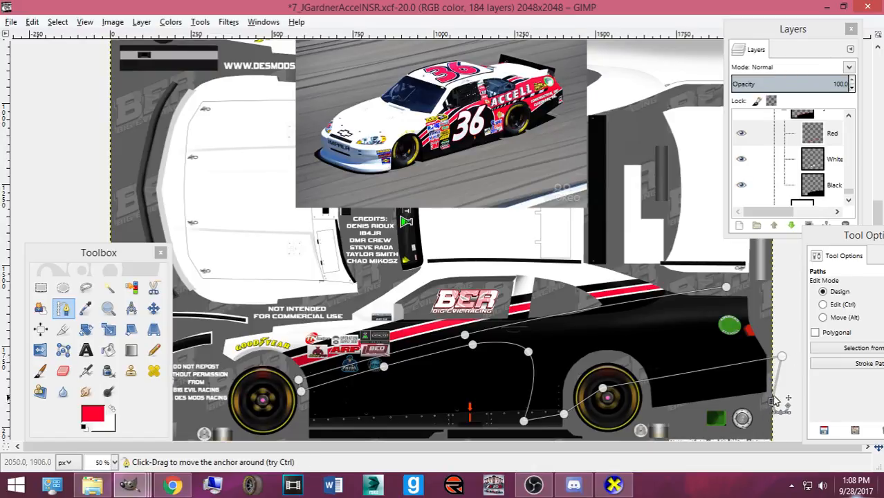
left_click_drag(759, 312, 761, 287)
key("Return")
- Bucket-fill the selected side panel with red on the Red layer
left_click(843, 163)
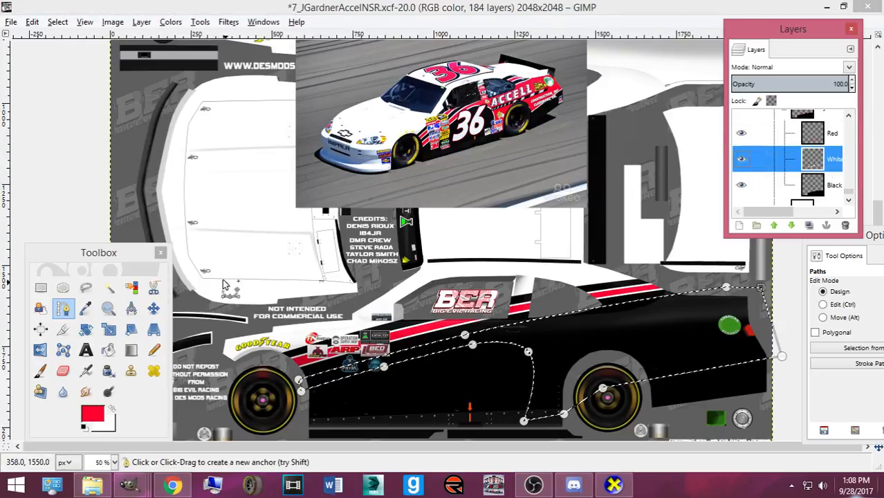
left_click(108, 350)
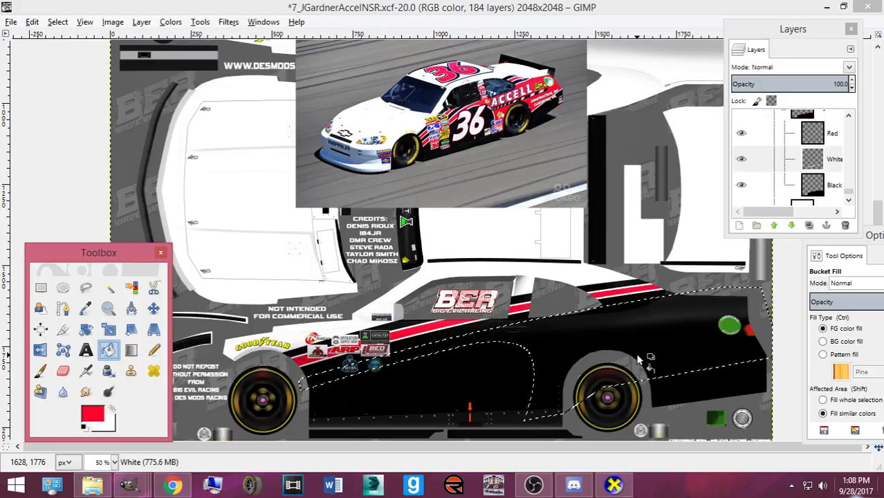
left_click(829, 133)
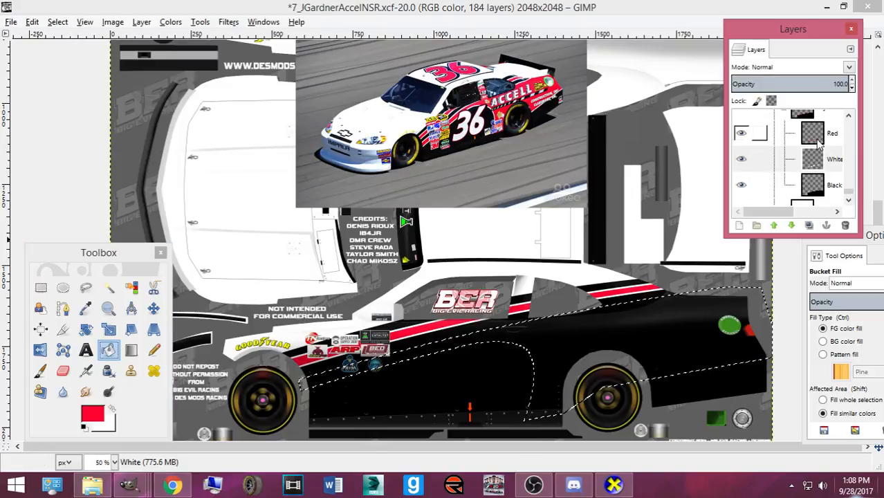
left_click(563, 270)
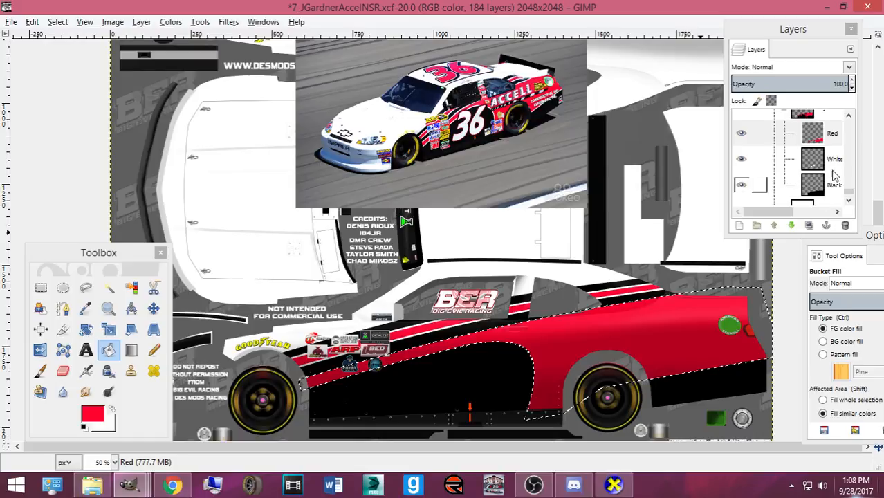
- On the White layer, grow the selection by 1 px
left_click(833, 163)
left_click(59, 23)
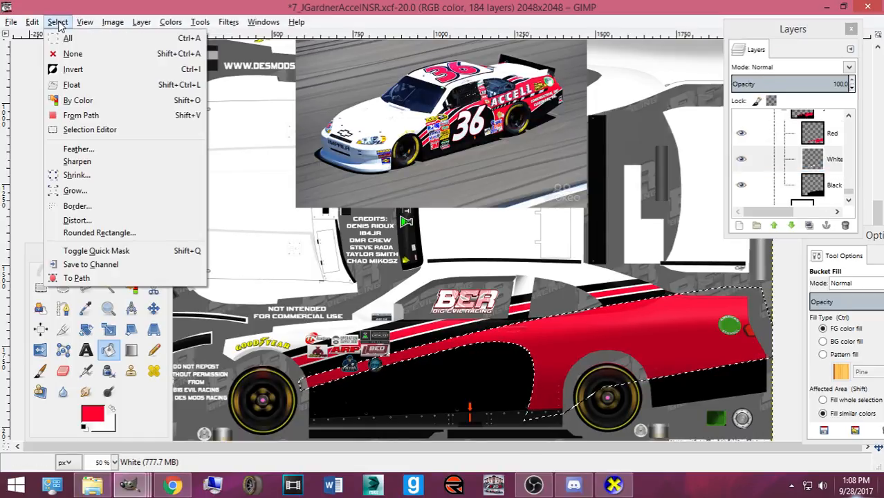
left_click(88, 177)
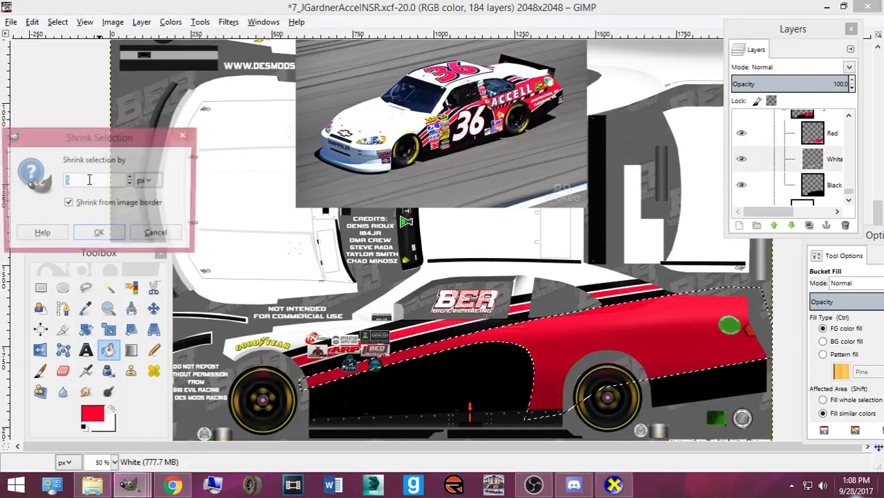
left_click(146, 235)
left_click(59, 22)
left_click(110, 191)
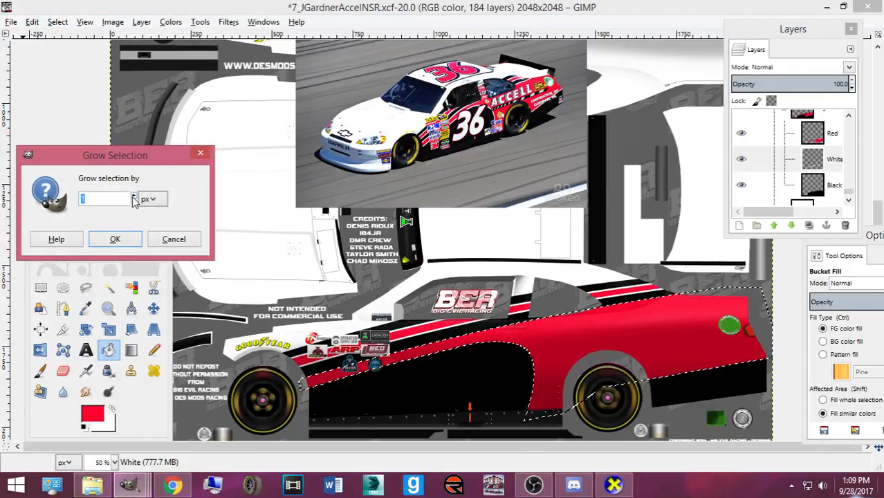
left_click(123, 238)
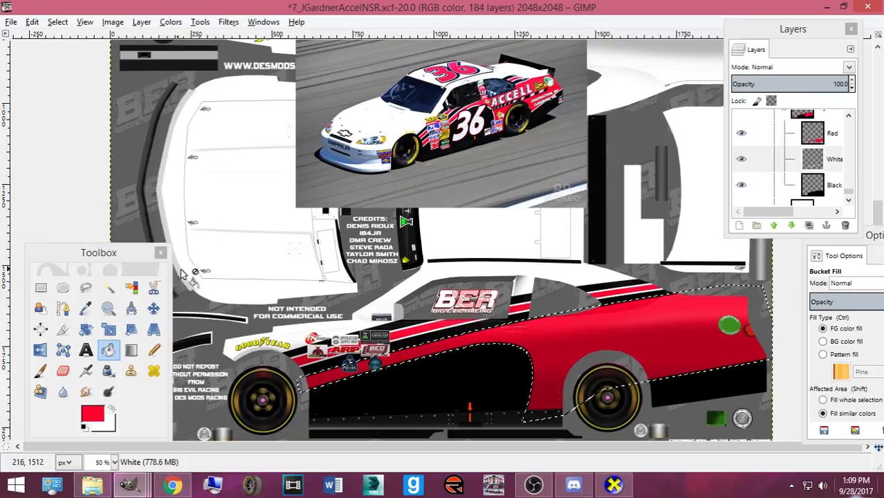
- Swap foreground and background colours and clear the selection around the red panel
left_click(109, 408)
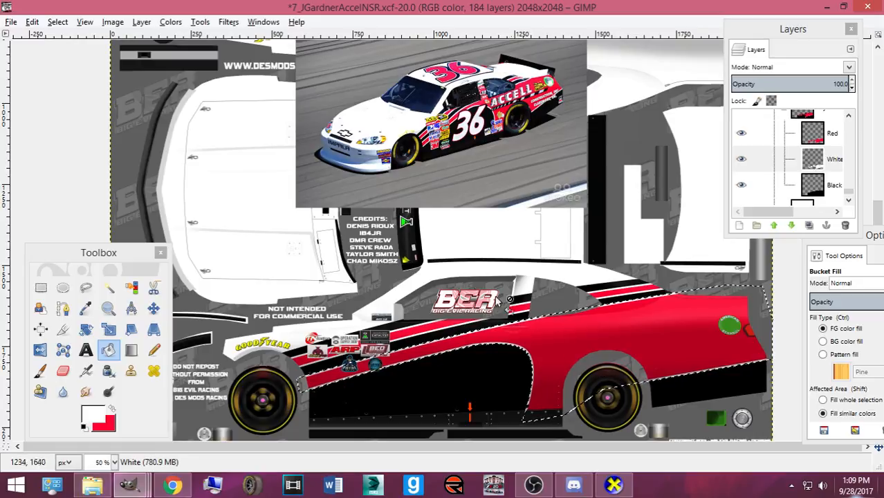
left_click(57, 22)
left_click(77, 54)
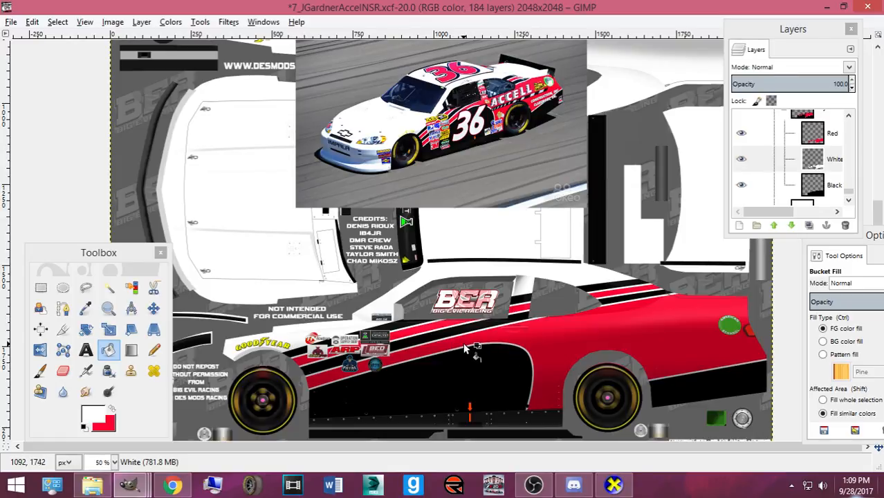
key("1")
scroll(443, 315, "down", 3)
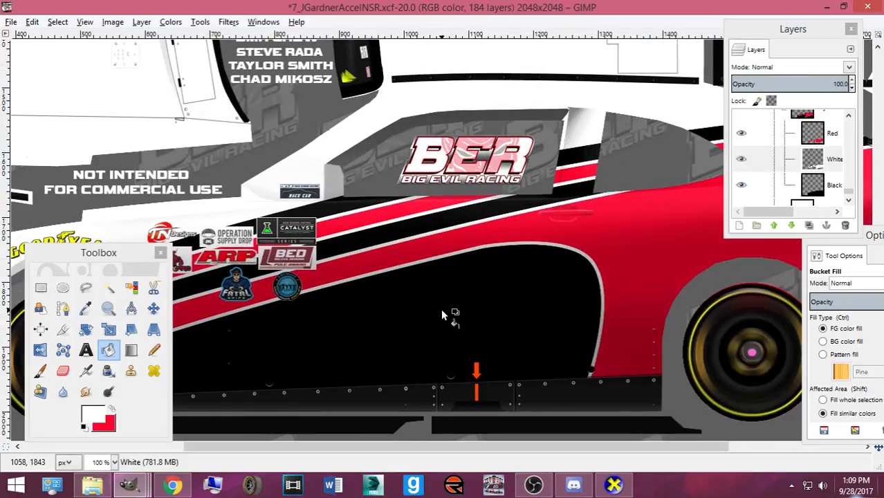
key("minus")
key("minus")
key("minus")
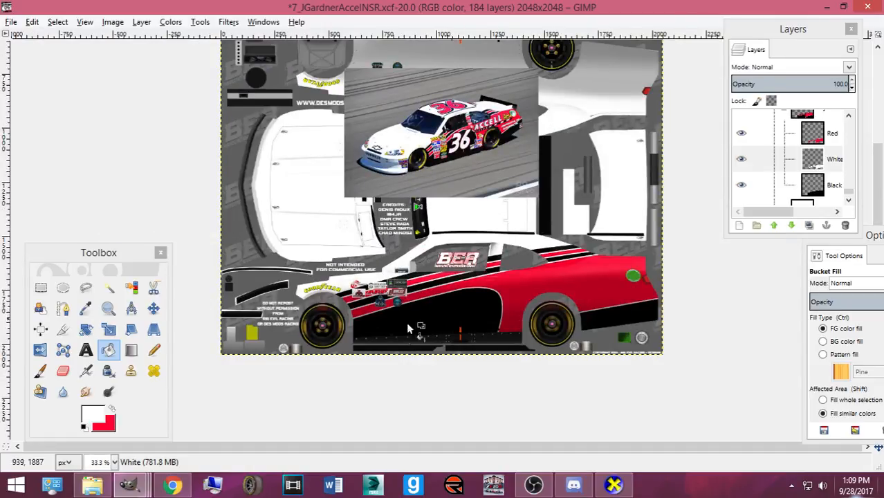
- In the 7tbr-numbers image, recolour the 7's outline crimson and copy the 7 #3 group
mouse_move(141, 491)
left_click(407, 419)
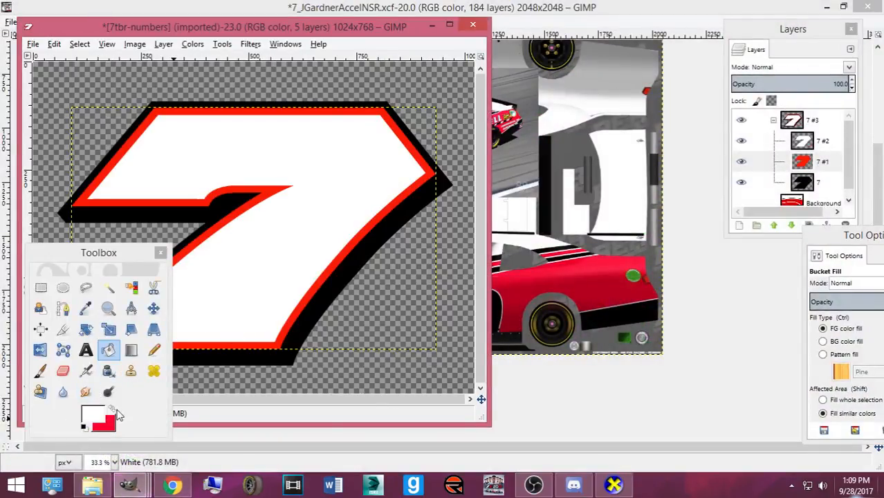
left_click(734, 159)
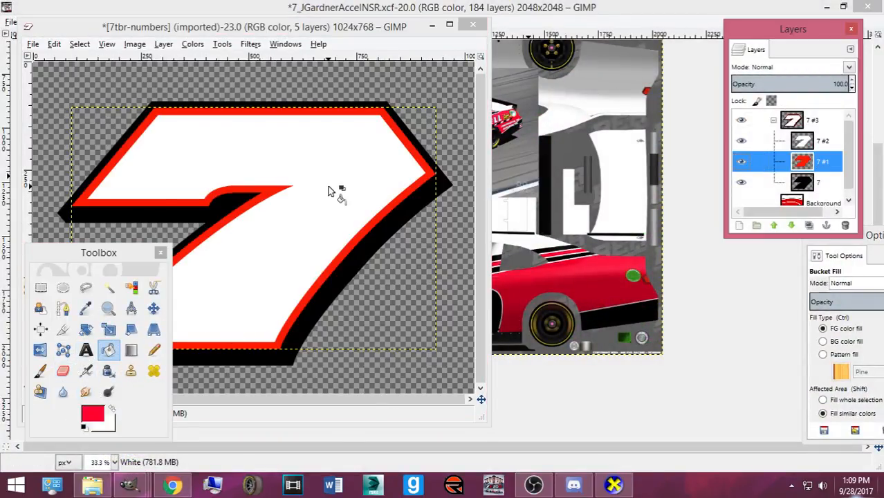
left_click(295, 170)
left_click(816, 120)
key("ctrl+c")
- Paste the 7 into the car template and shrink it to fit the door
left_click(558, 6)
key("ctrl+v")
left_click_drag(496, 267, 436, 315)
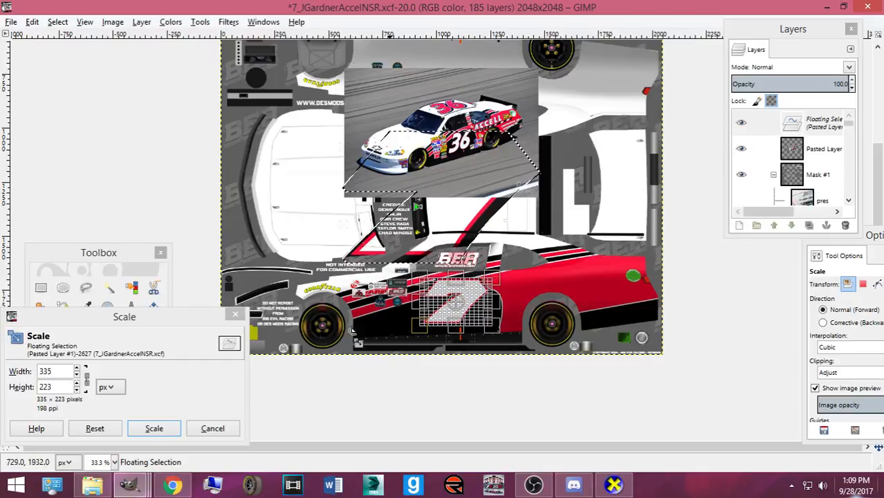
left_click(154, 428)
left_click(154, 308)
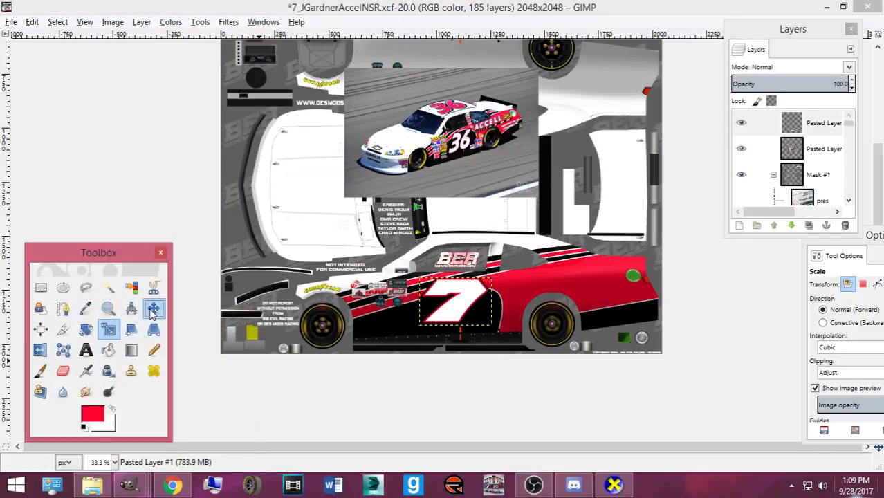
scroll(475, 320, "up", 2)
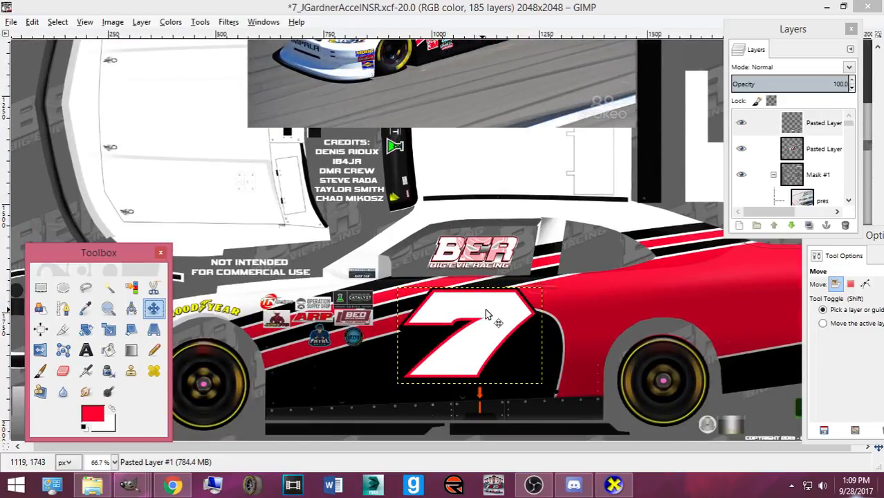
- Rescale the 7 on the door to 334×222 px
key("shift+s")
left_click(484, 315)
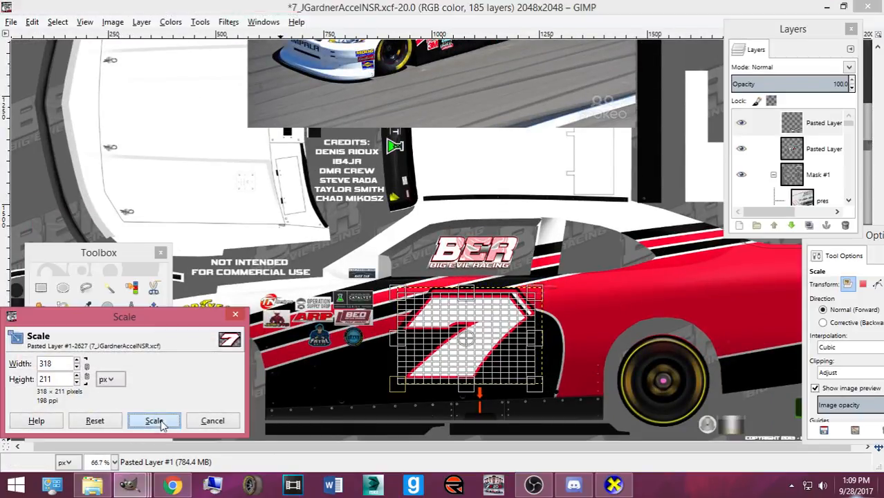
left_click(154, 421)
left_click(493, 335)
left_click_drag(518, 301, 520, 296)
left_click_drag(421, 372, 417, 378)
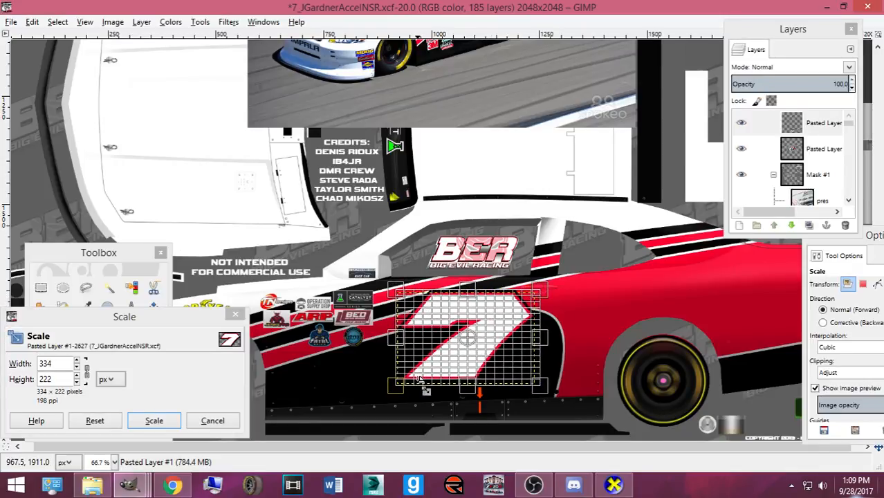
left_click(153, 420)
- Nudge the 7 slightly left on the door and save as 7_JGardnerAccelNSR.xcf
left_click(154, 308)
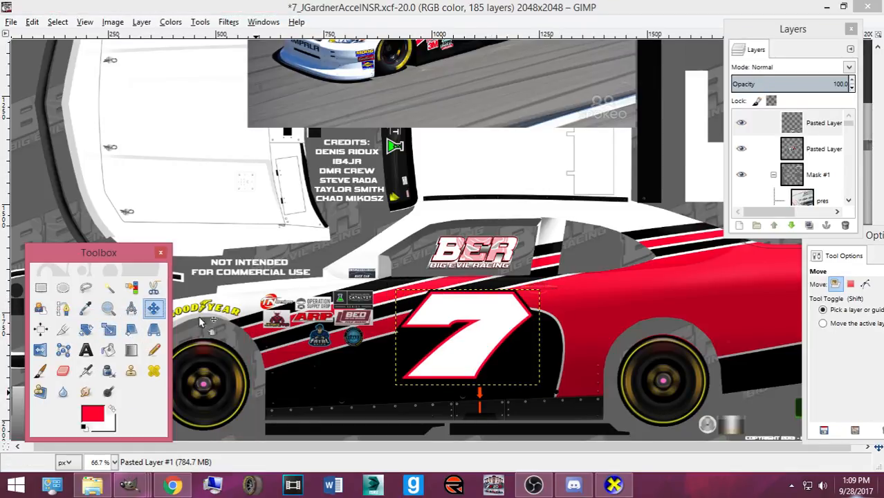
left_click(471, 322)
left_click_drag(470, 322, 467, 321)
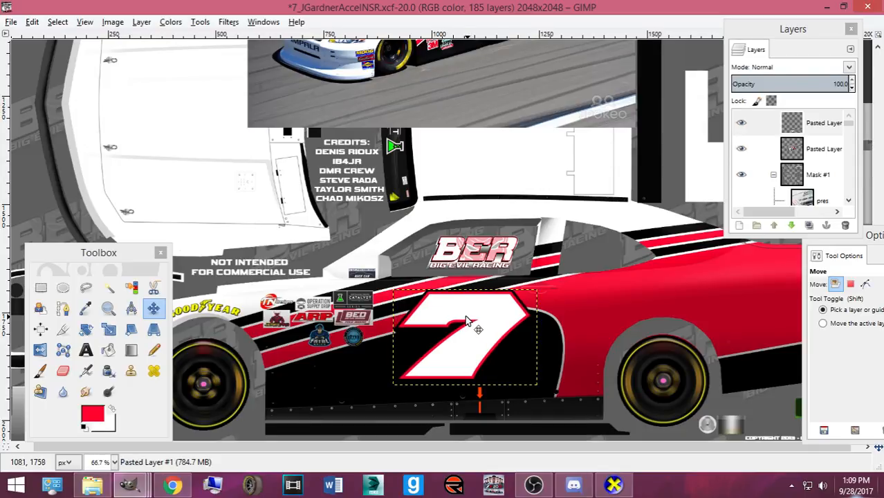
scroll(467, 322, "up", 3)
scroll(467, 321, "down", 3)
scroll(468, 322, "down", 2, "ctrl")
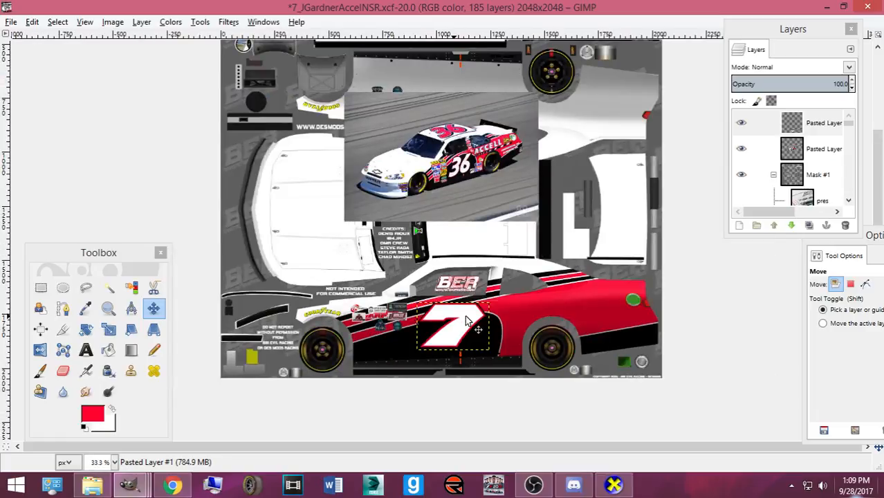
key("ctrl+s")
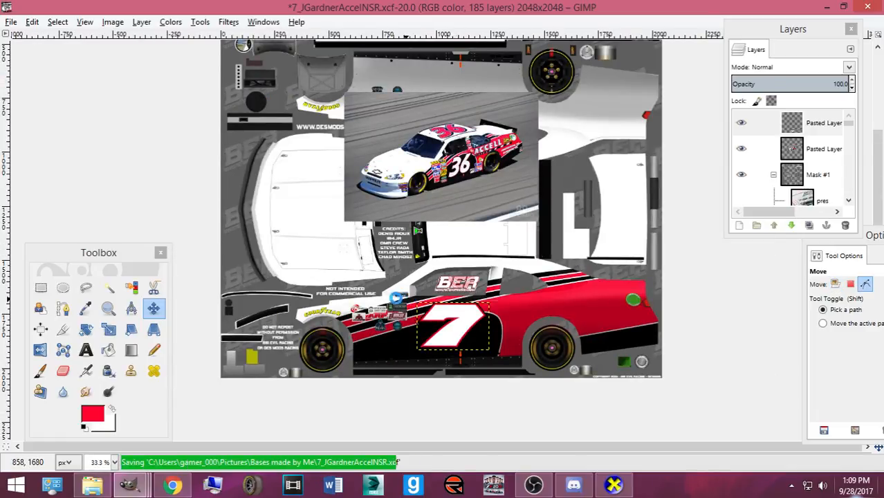
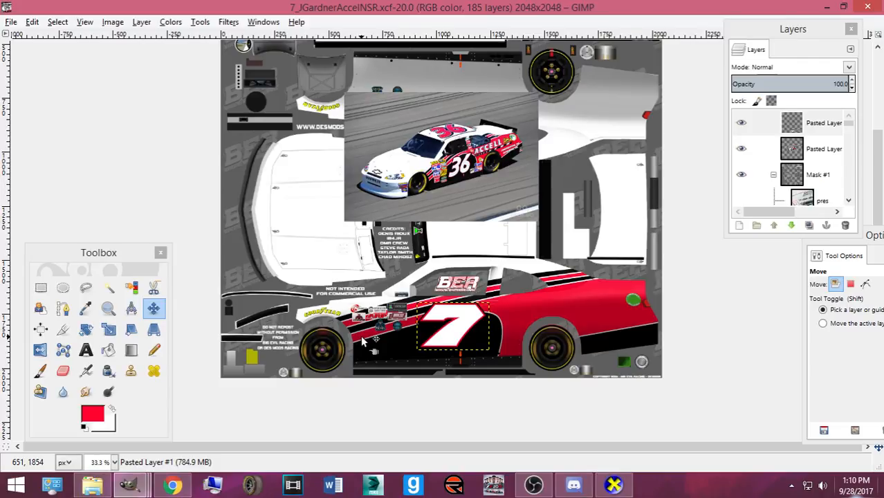
- Rearrange the layers panel, hide the reference car photo layer, and save the template
mouse_move(825, 159)
left_mouse_down()
mouse_move(824, 128)
mouse_move(829, 206)
left_mouse_up()
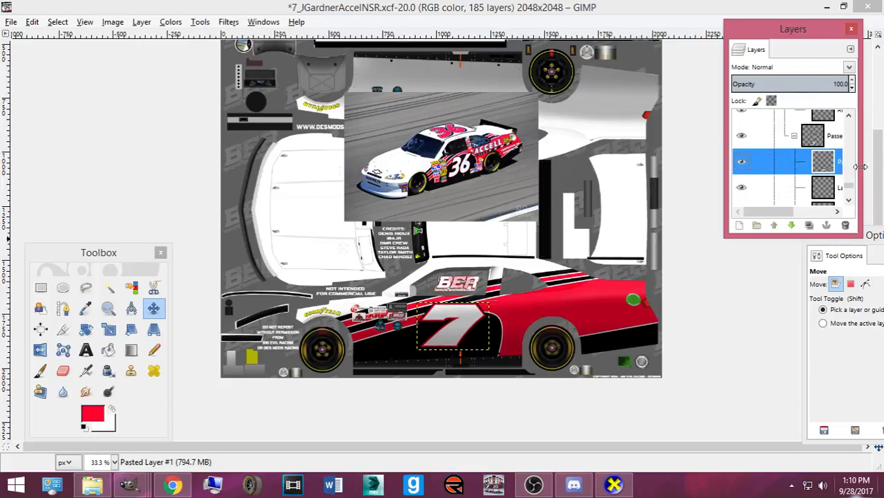
left_click_drag(862, 164, 838, 198)
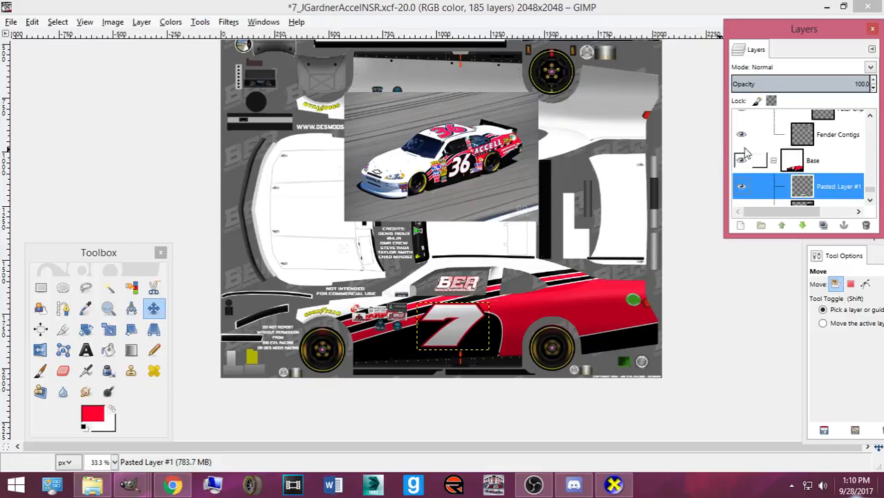
left_click_drag(788, 30, 759, 102)
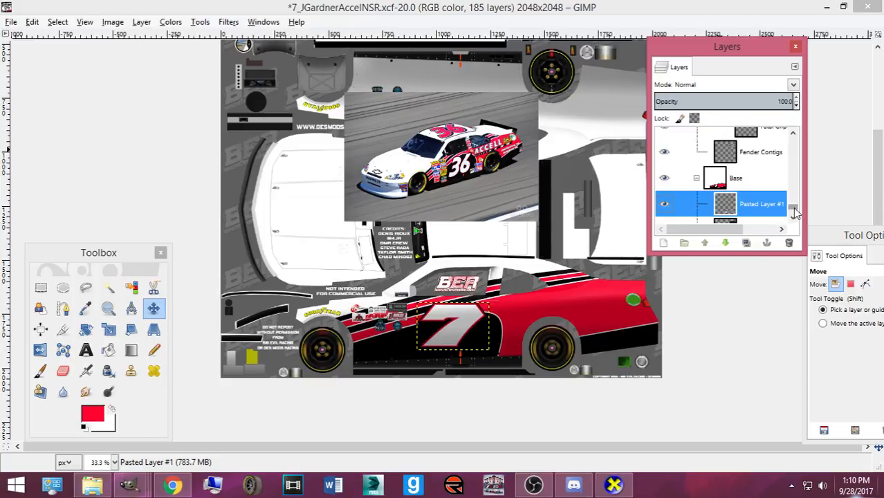
left_click_drag(794, 209, 792, 138)
left_click(667, 140)
key("ctrl+s")
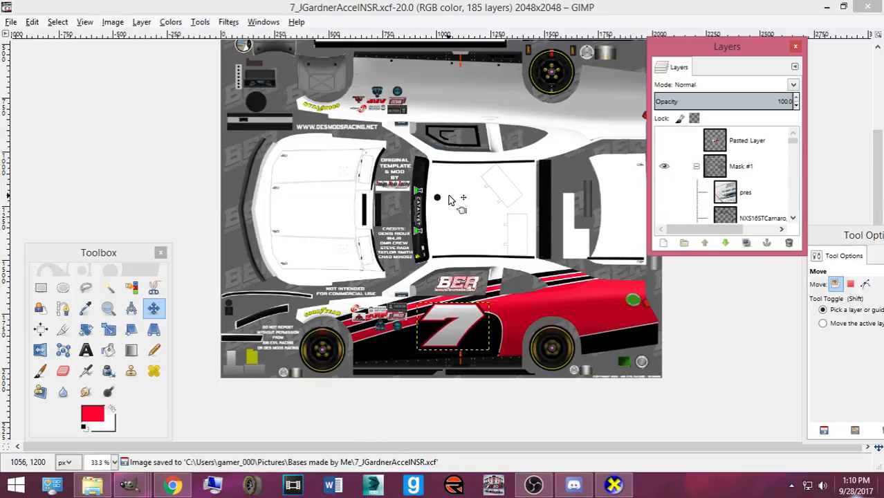
- Select the Black layer and set the foreground paint colour to black
scroll(505, 249, "up", 3)
scroll(798, 154, "down", 3)
scroll(797, 153, "down", 10)
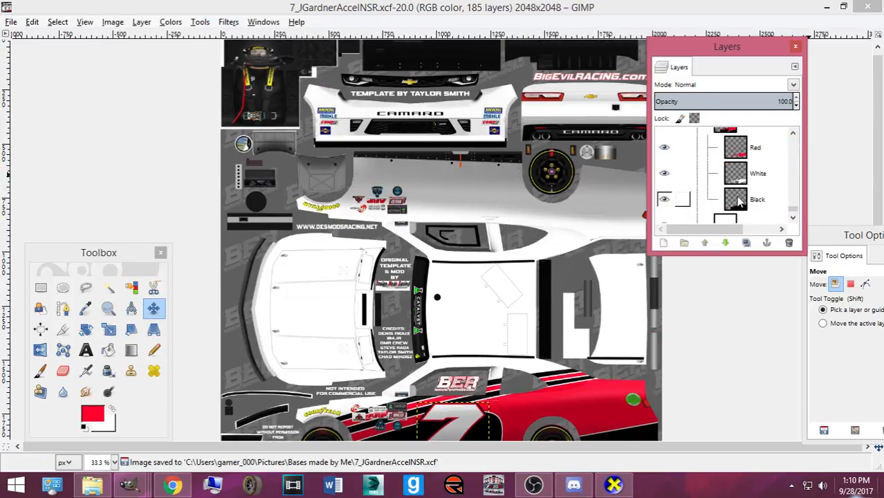
left_click(739, 200)
left_click(111, 409)
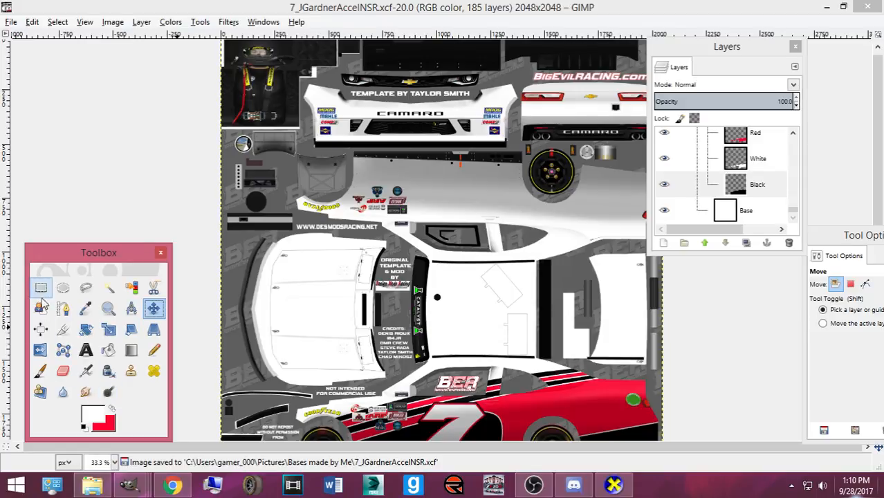
left_click(101, 416)
left_click(376, 285)
left_click(325, 315)
- Export the template as Camaro2016ST.bmp for the CarView preview
left_click(41, 287)
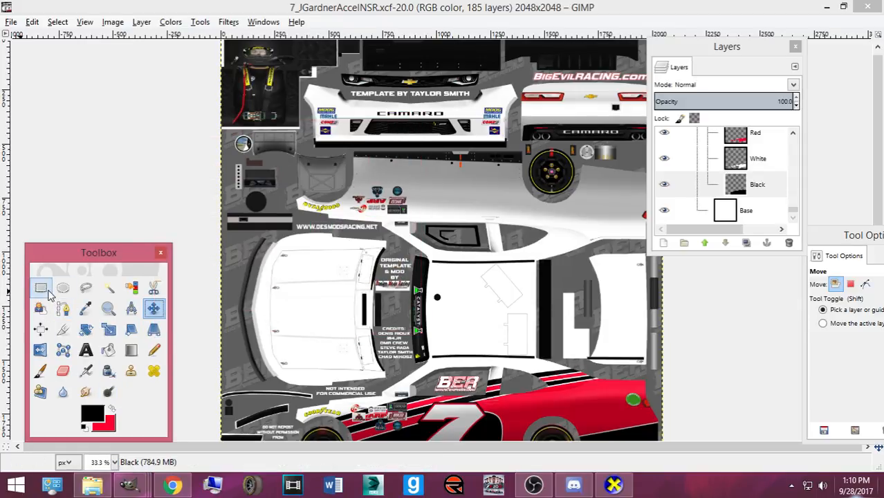
left_click(11, 21)
left_click(31, 182)
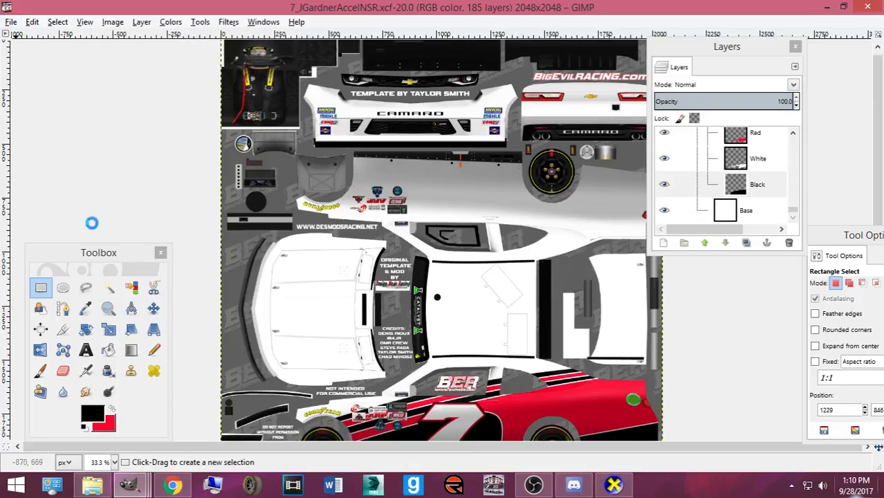
left_click(613, 485)
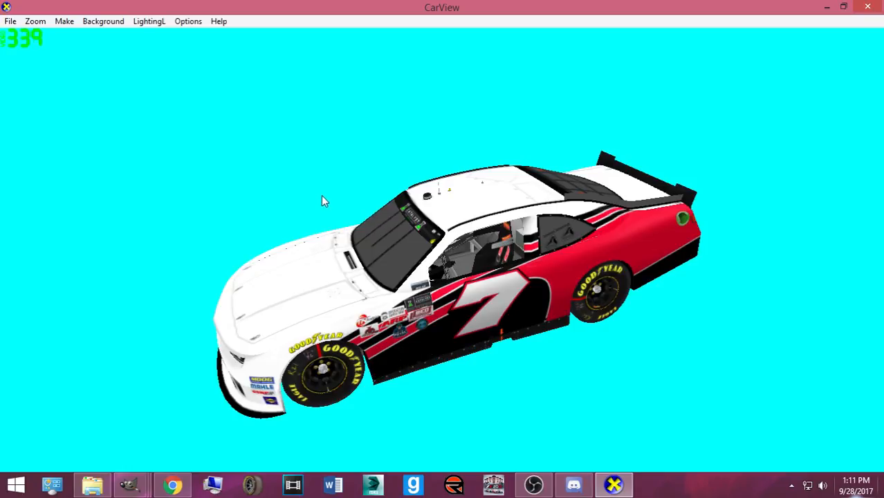
- Check the car side-on in CarView, then nudge the 7 slightly with the Move tool in GIMP
left_click_drag(464, 254, 580, 292)
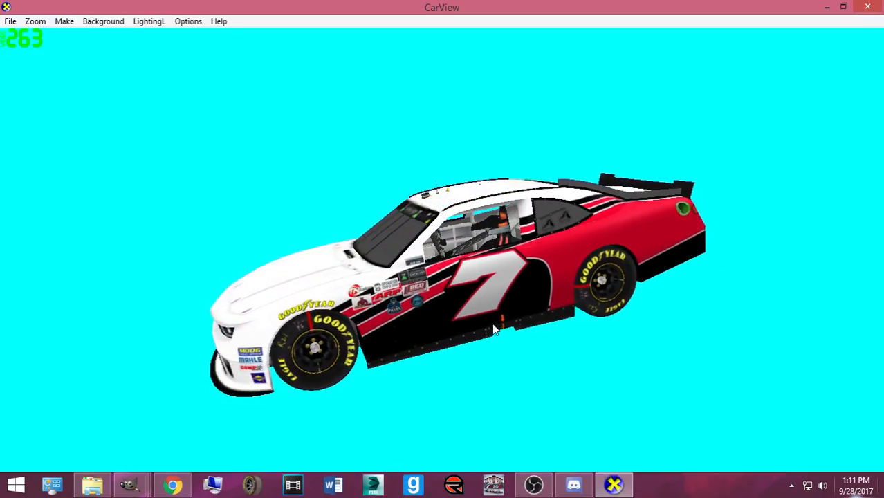
left_click_drag(486, 314, 336, 420)
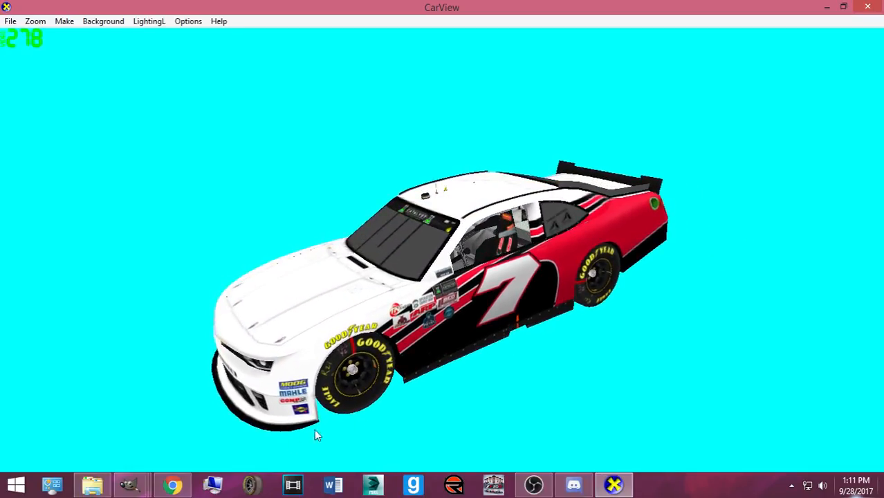
mouse_move(131, 484)
left_click(83, 418)
scroll(170, 256, "down", 1)
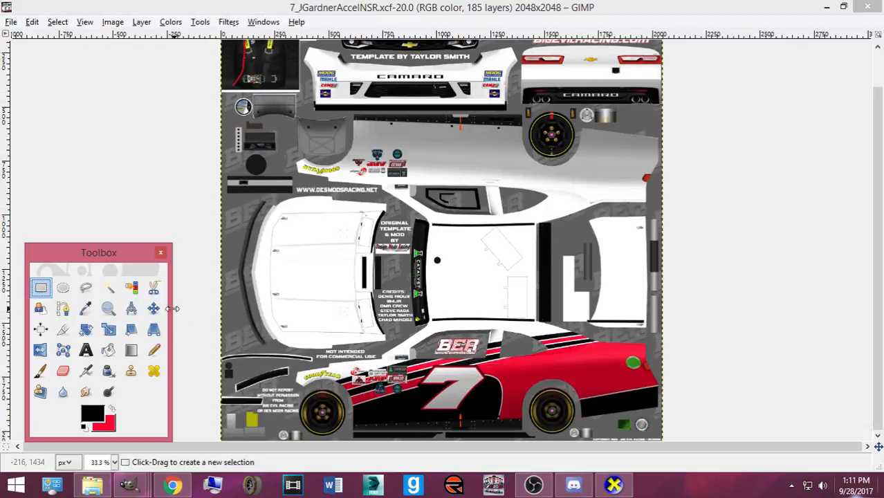
left_click(153, 307)
left_click_drag(448, 394, 448, 395)
left_click(455, 395)
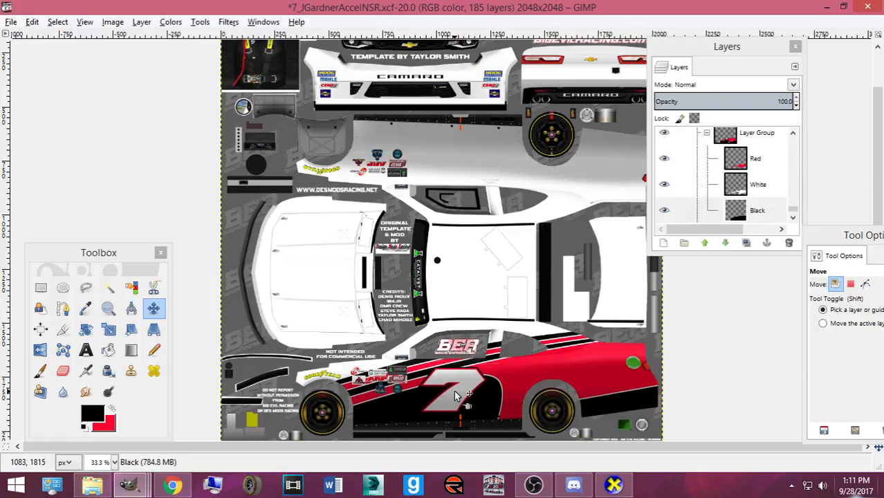
- Orbit and zoom the 3D car to review its front, door side, rear quarter and roof
left_click(612, 484)
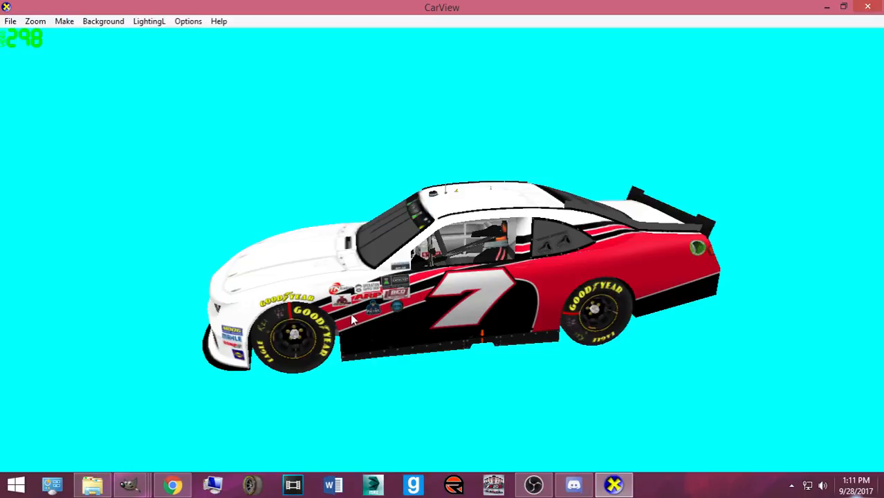
left_click_drag(365, 302, 448, 391)
scroll(474, 381, "up", 3)
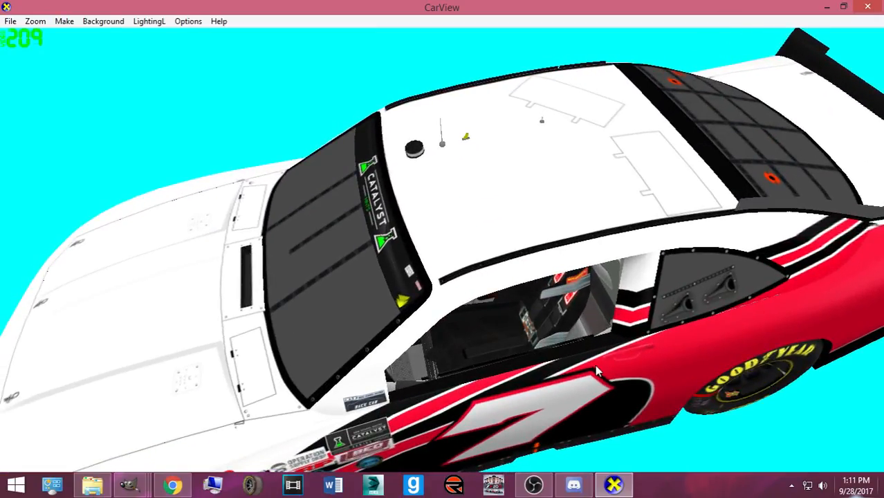
left_click_drag(596, 371, 642, 316)
scroll(537, 315, "down", 3)
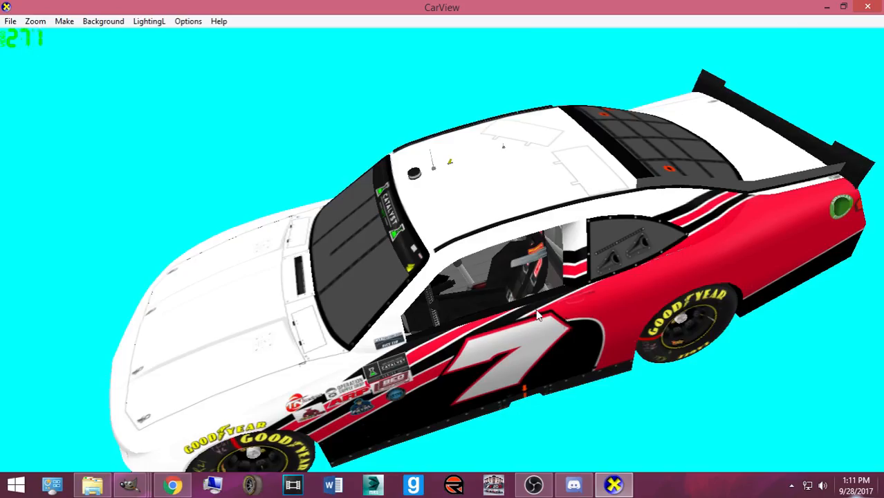
left_click_drag(526, 310, 533, 330)
left_click_drag(606, 319, 387, 377)
- Enlarge the #36 Accell reference photo in Chrome and switch to the close-up car photo
left_click(181, 486)
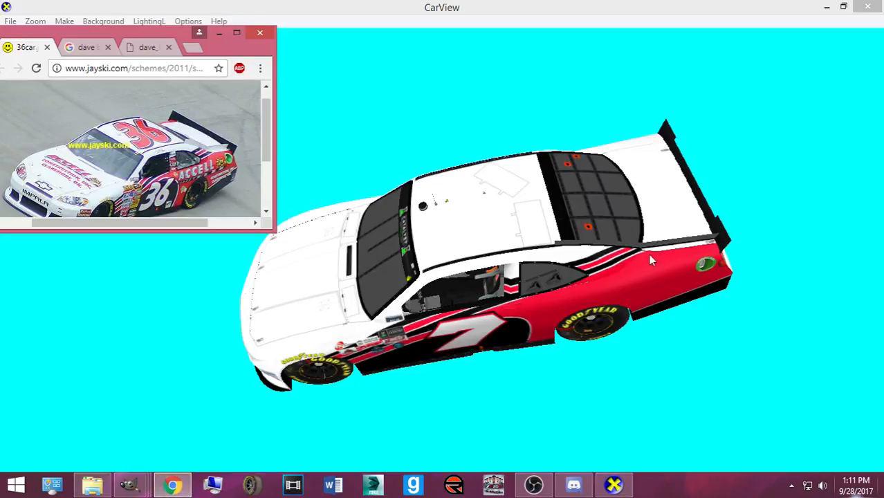
left_click(183, 139)
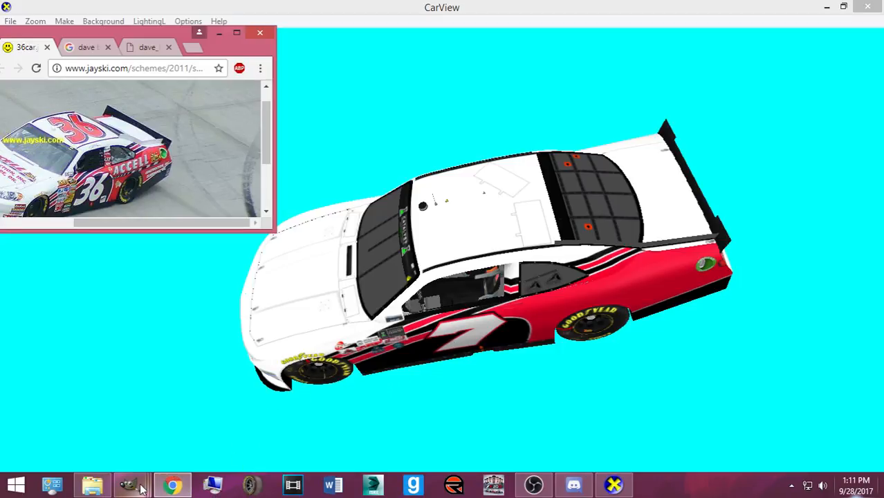
mouse_move(128, 487)
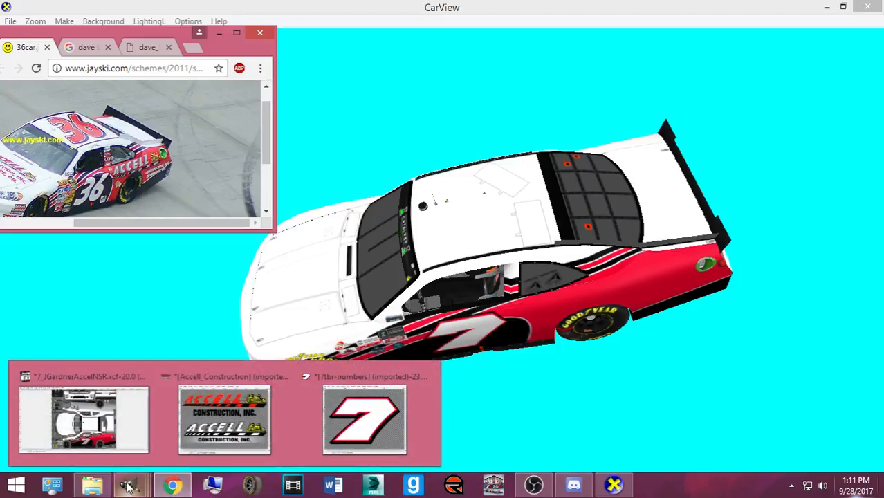
left_click(68, 141)
left_click(68, 140)
left_click(137, 47)
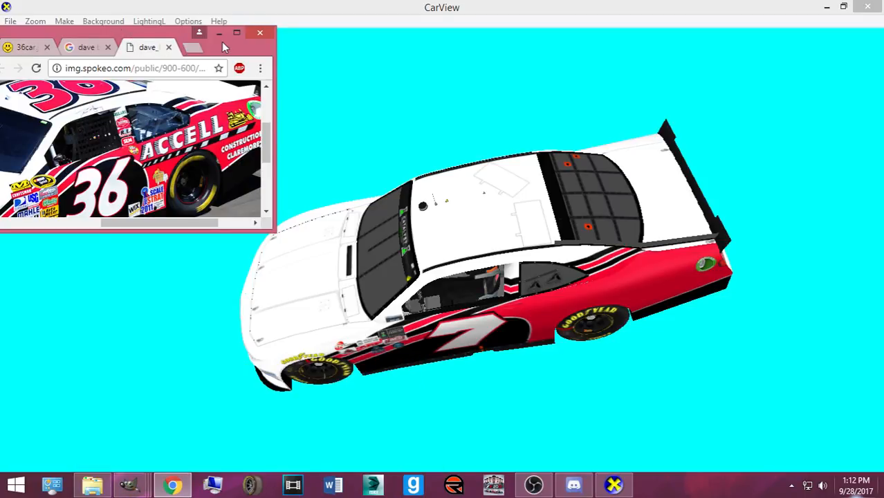
left_click(222, 32)
left_click_drag(391, 239, 527, 184)
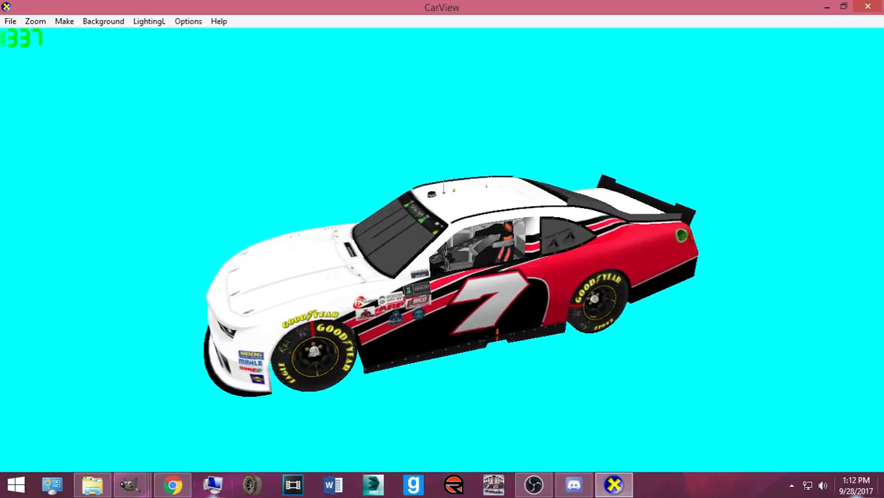
left_click(142, 486)
left_click(133, 421)
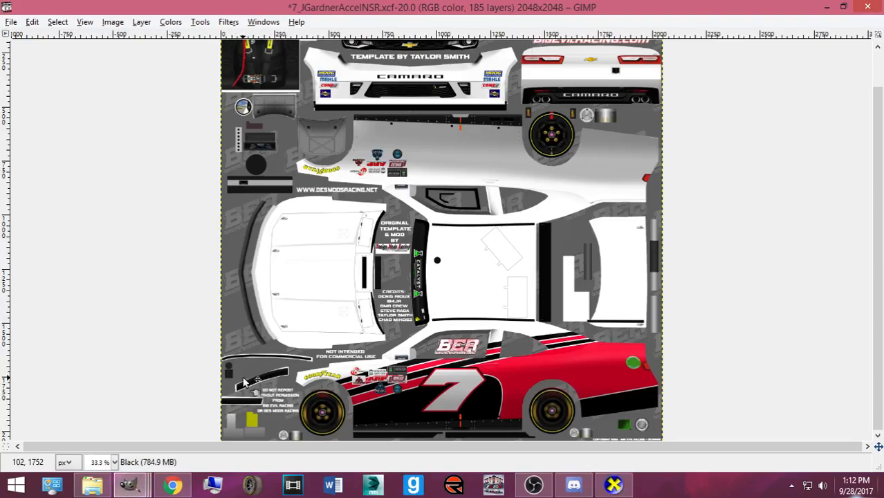
scroll(254, 382, "up", 1)
scroll(256, 382, "down", 2)
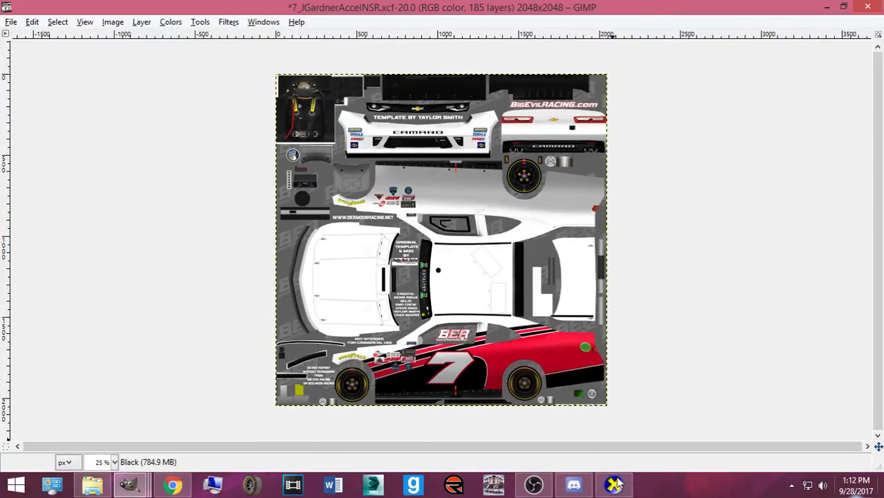
- Bring Chrome back and switch to the Google Images search results
left_click(172, 484)
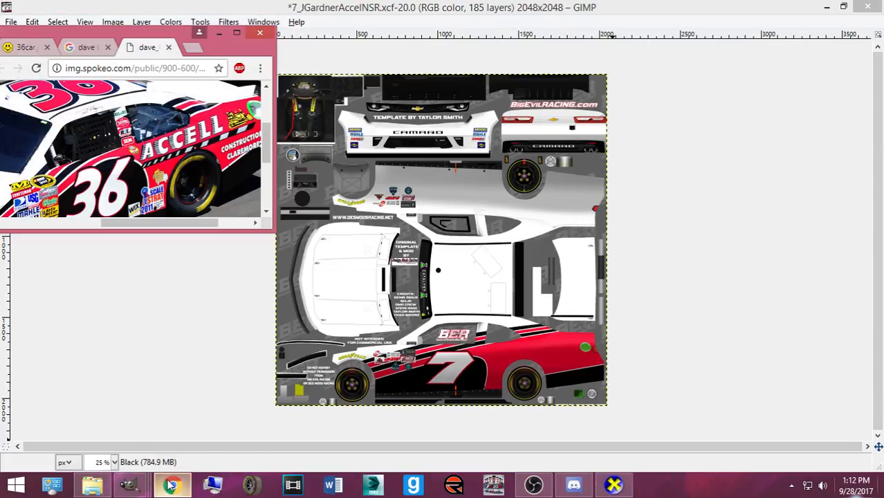
left_click(173, 484)
left_click(172, 484)
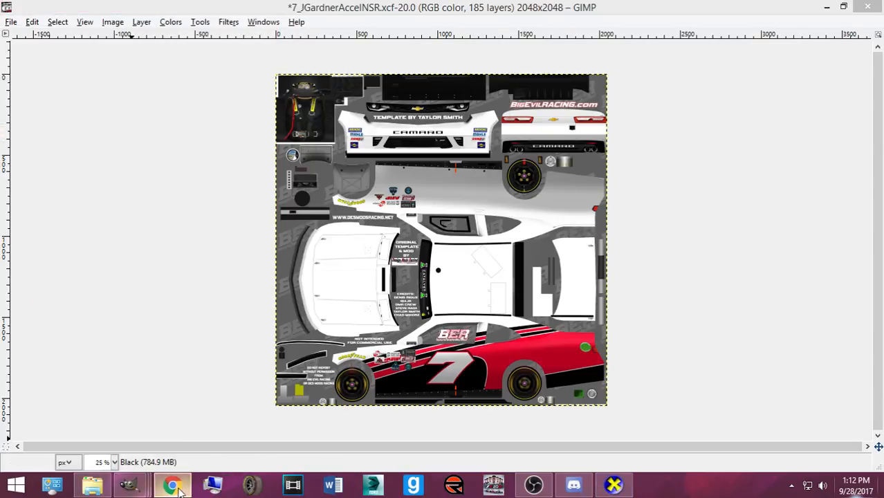
left_click(86, 47)
- Maximize Chrome and scroll the results to preview the Gatorade victory lane photo
left_click(236, 33)
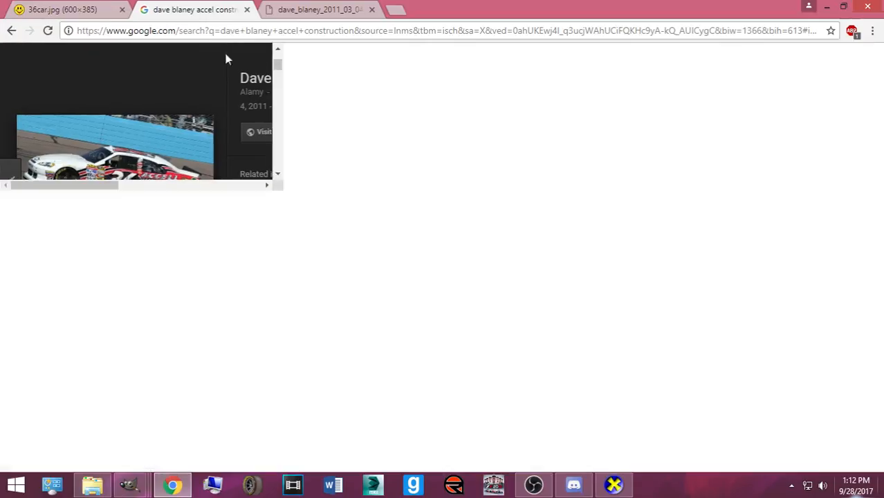
scroll(546, 265, "down", 1)
scroll(546, 264, "down", 4)
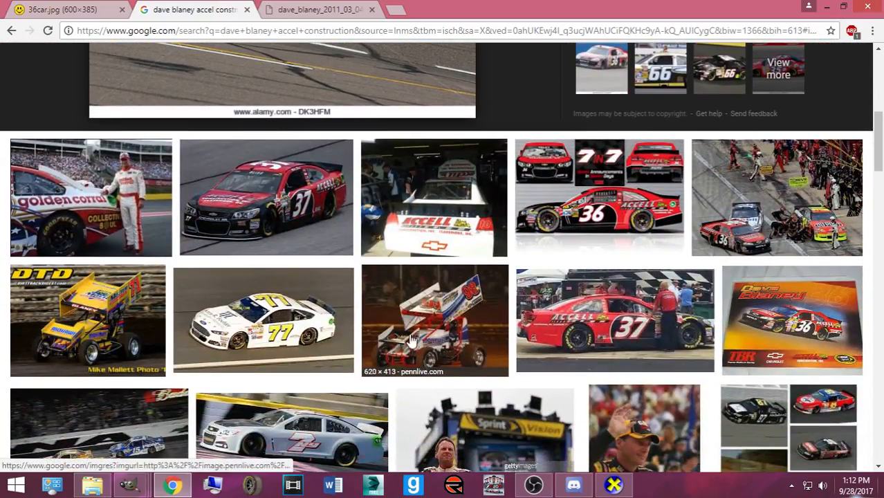
scroll(414, 325, "down", 5)
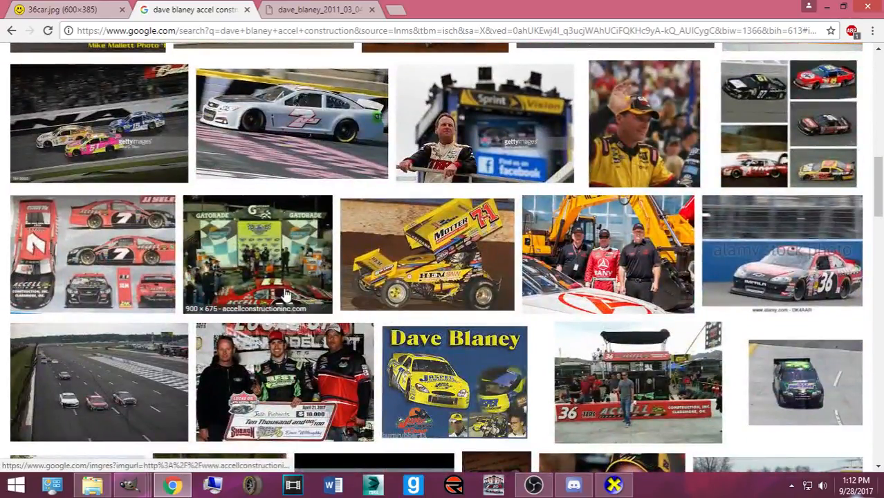
left_click(286, 296)
- Preview the red #7 and white #36 Accell car images, then open the full-size #36 photo
scroll(303, 326, "down", 2)
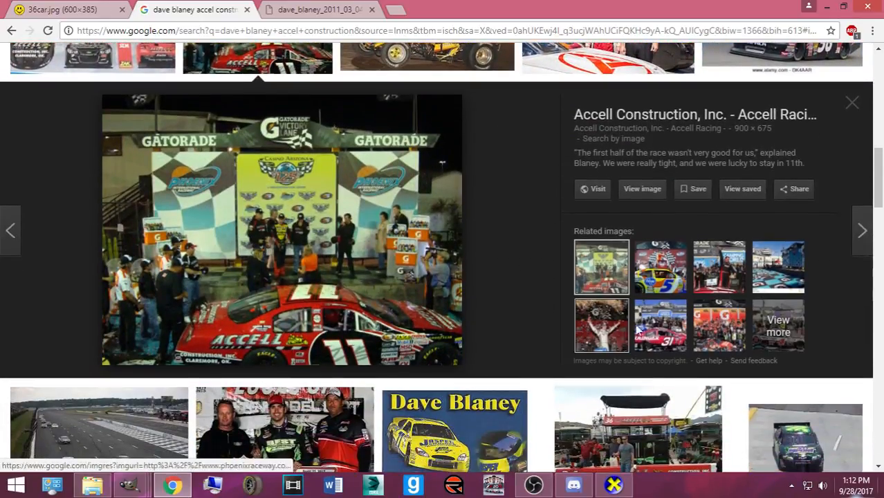
scroll(379, 258, "down", 6)
scroll(380, 258, "down", 5)
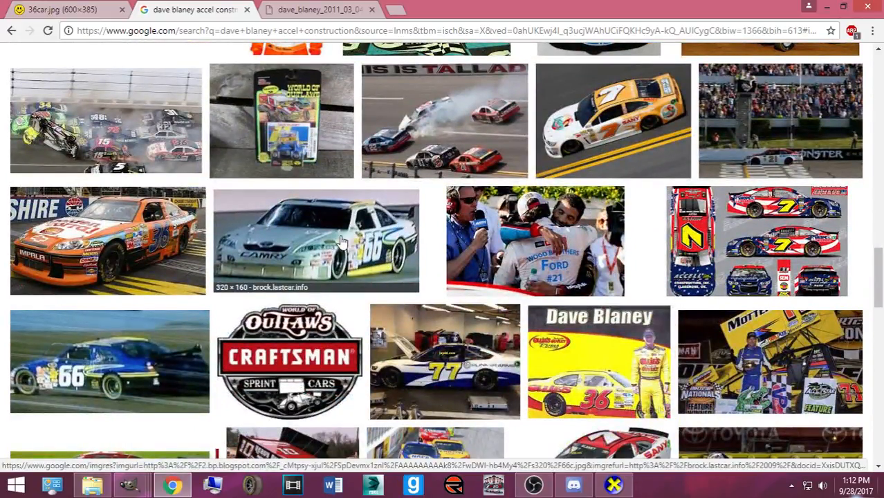
scroll(341, 241, "down", 3)
scroll(345, 306, "down", 5)
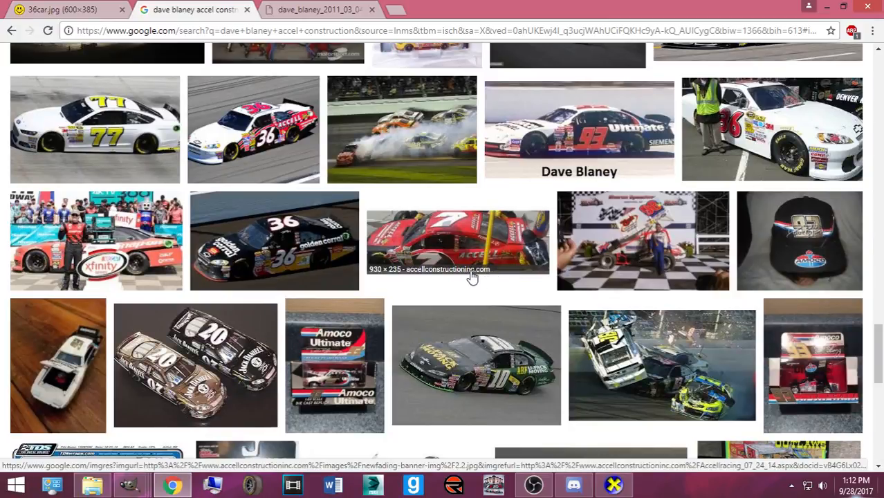
left_click(471, 276)
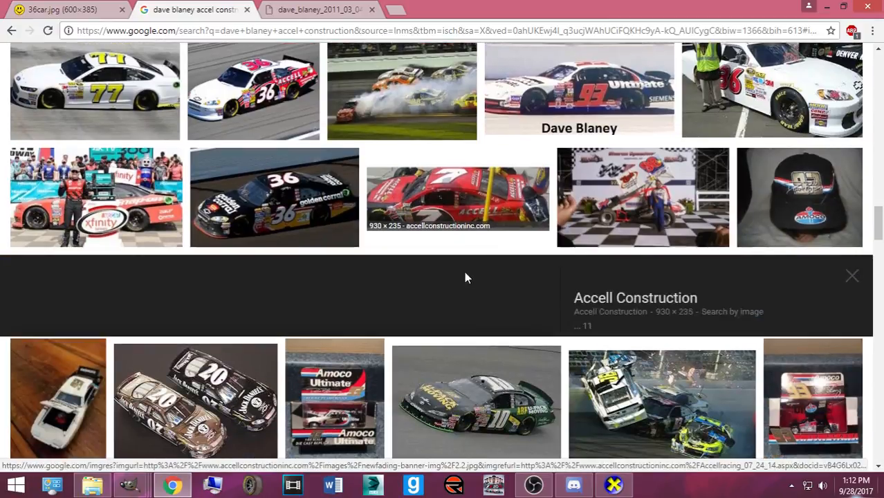
scroll(547, 290, "up", 3)
scroll(546, 290, "up", 6)
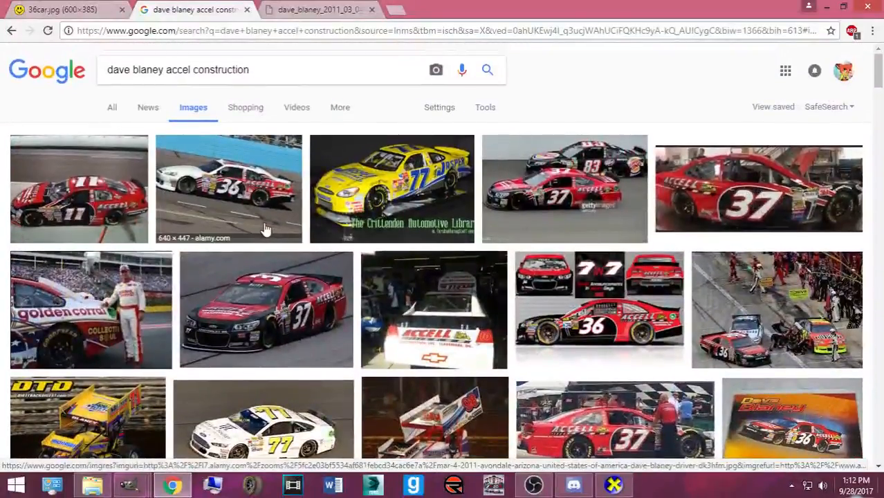
left_click(266, 226)
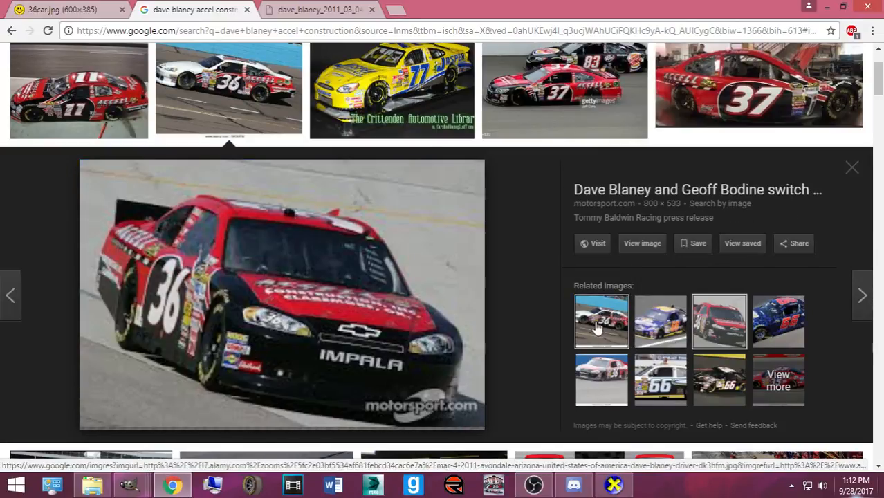
left_click(284, 7)
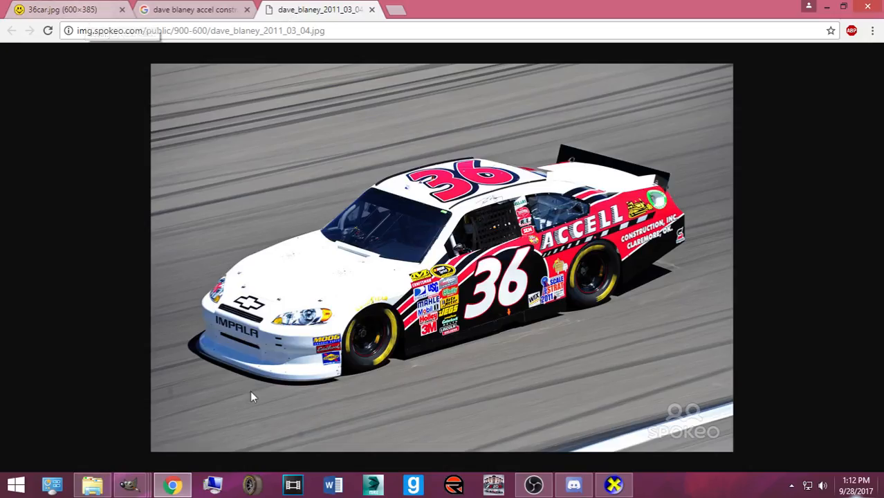
- Rectangle-select the rear bumper area around the CAMARO lettering
mouse_move(137, 487)
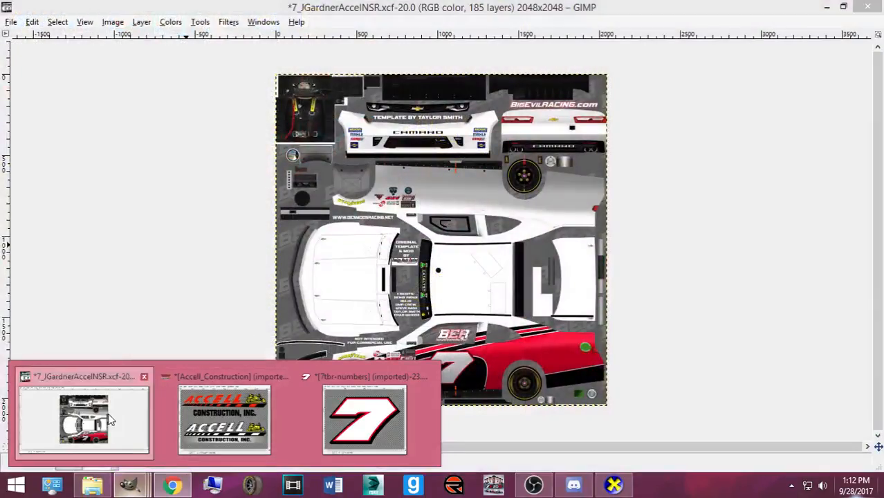
left_click(107, 418)
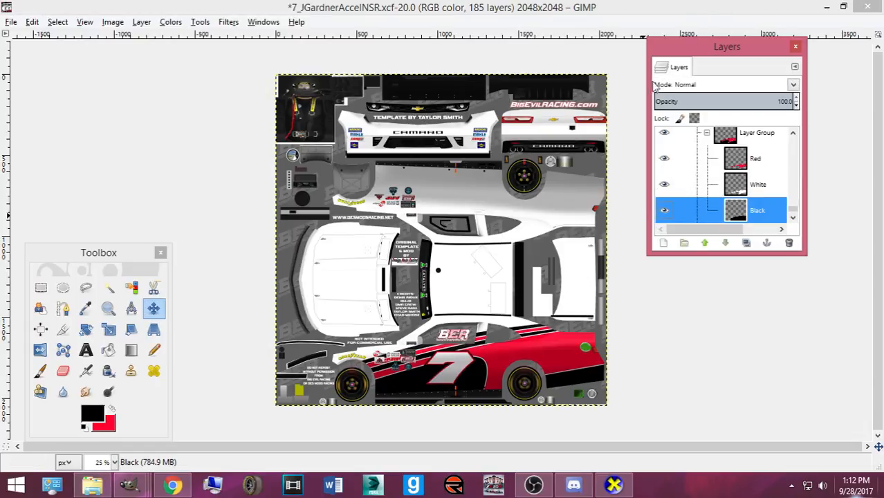
left_click(41, 287)
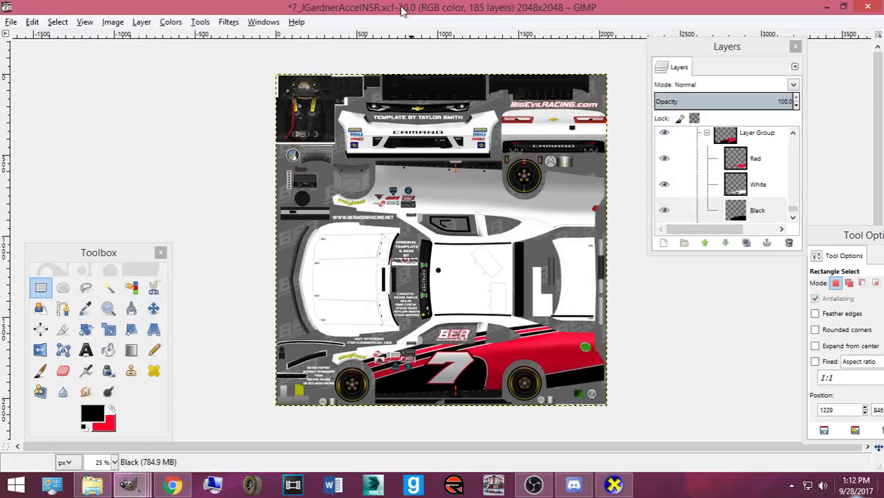
scroll(506, 218, "up", 3)
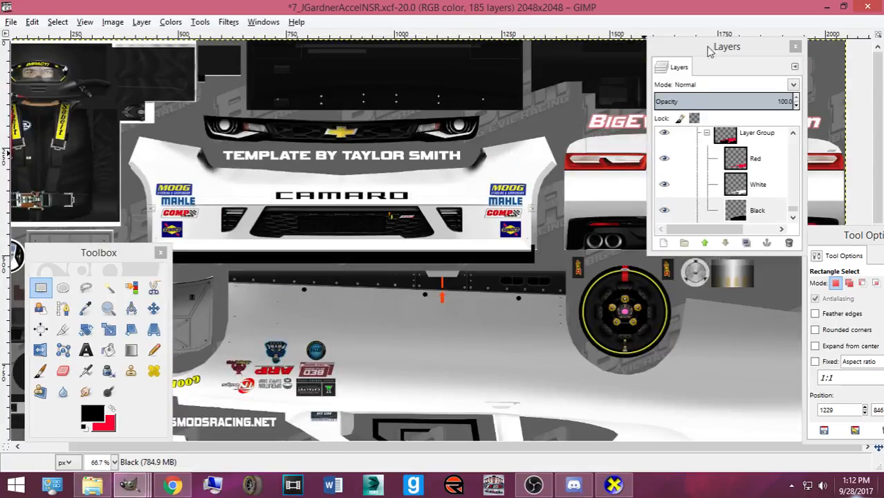
left_click_drag(556, 212, 859, 255)
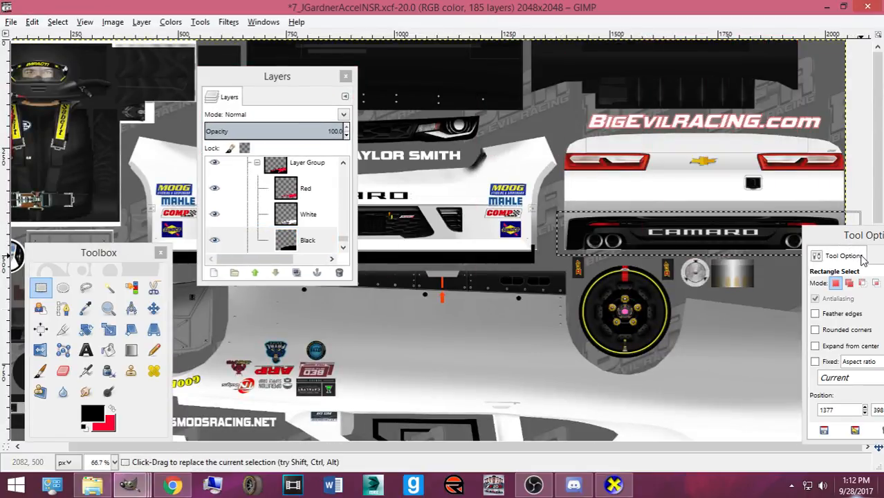
- Bucket fill the bumper selection black on the Black layer and re-export the BMP texture
left_click(109, 350)
left_click(603, 486)
left_click_drag(601, 414, 427, 379)
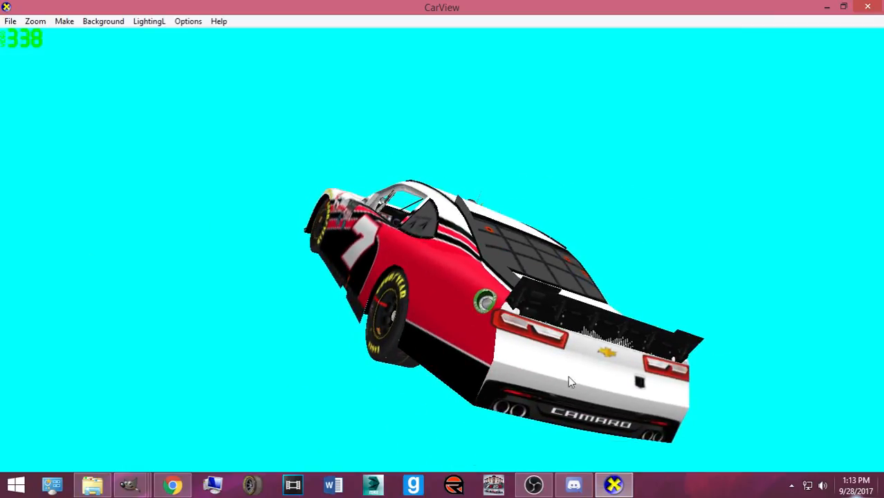
left_click(142, 480)
left_click(90, 391)
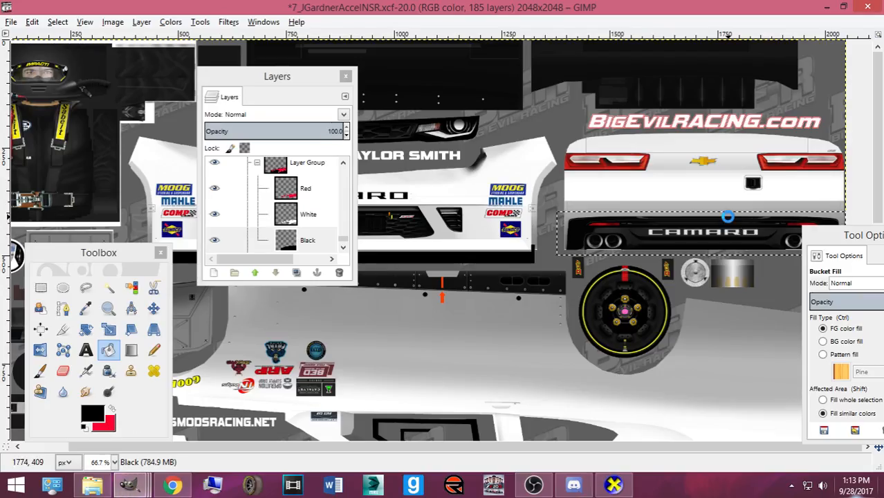
left_click(724, 220)
key("ctrl+e")
key("alt+Tab")
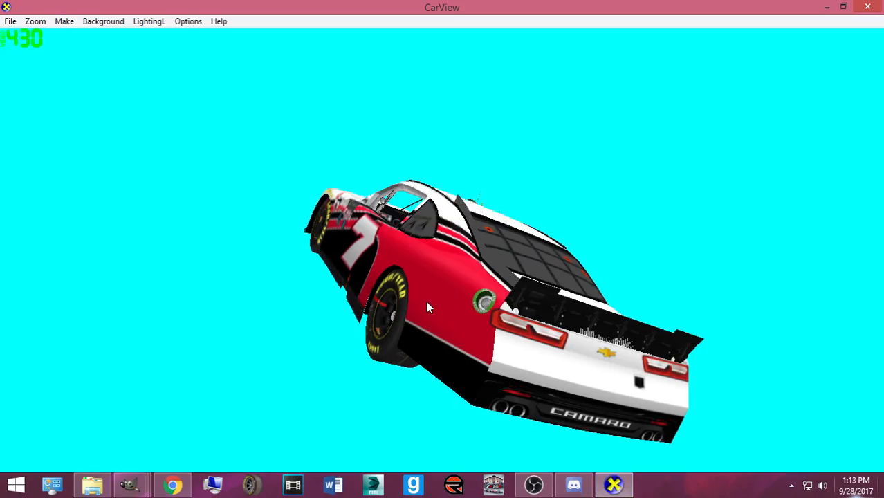
- Orbit the car, then paste the copied pixels into the template and re-export the BMP
left_click_drag(528, 357, 486, 339)
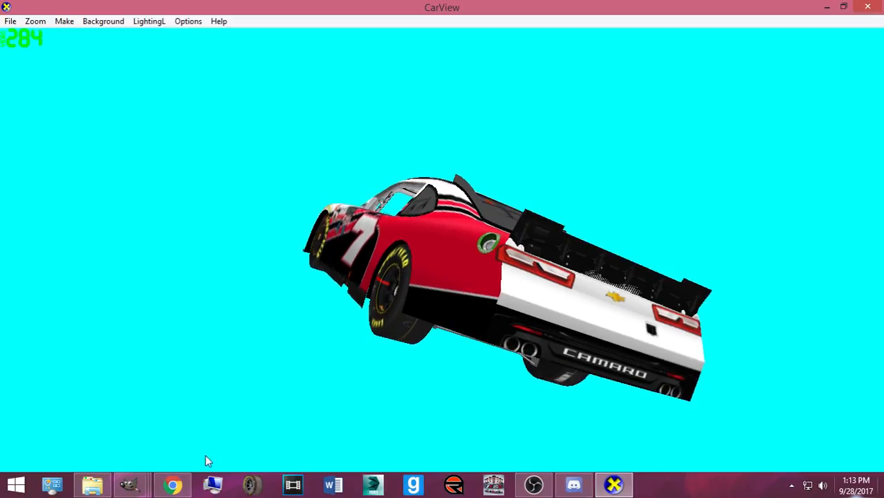
mouse_move(145, 484)
left_click(137, 435)
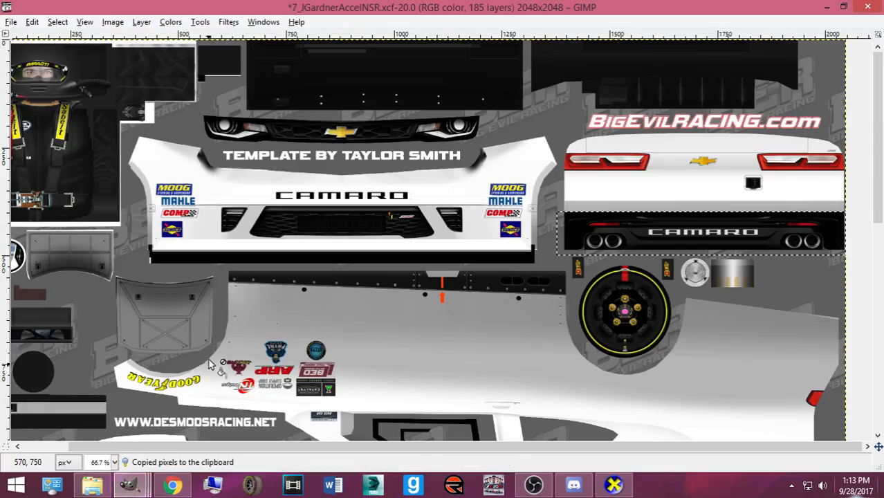
key("ctrl+b")
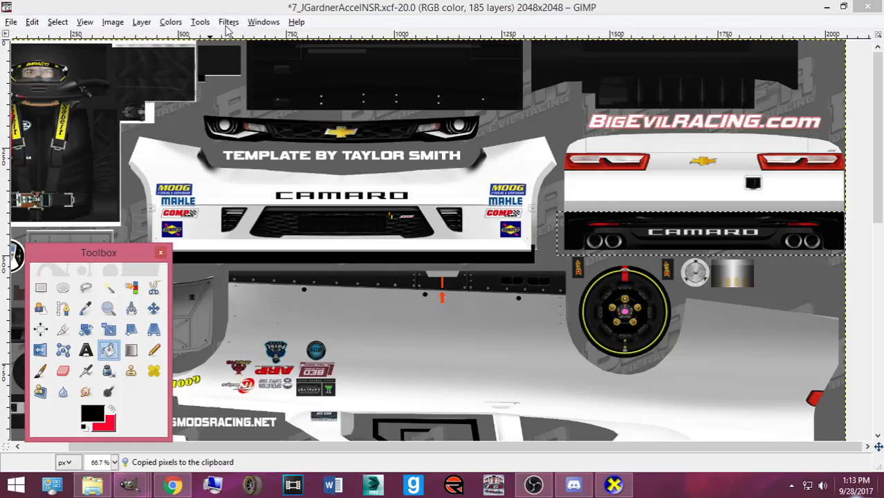
key("ctrl+l")
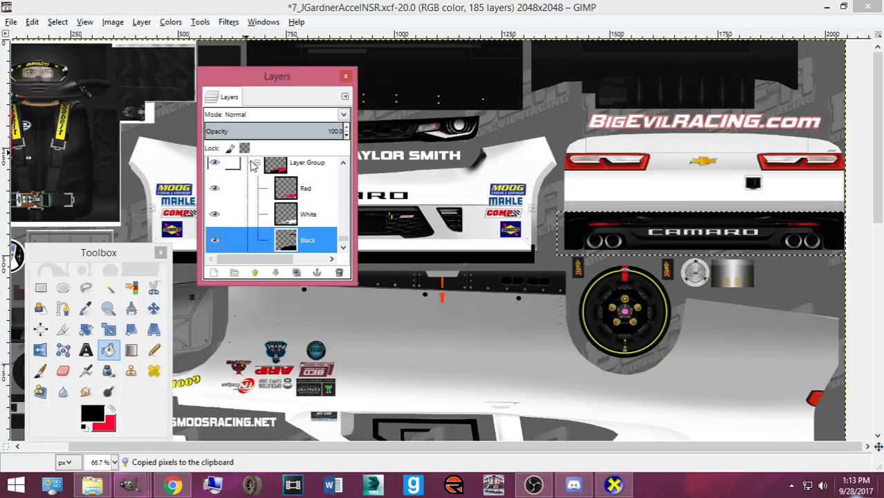
key("ctrl+v")
left_click(153, 310)
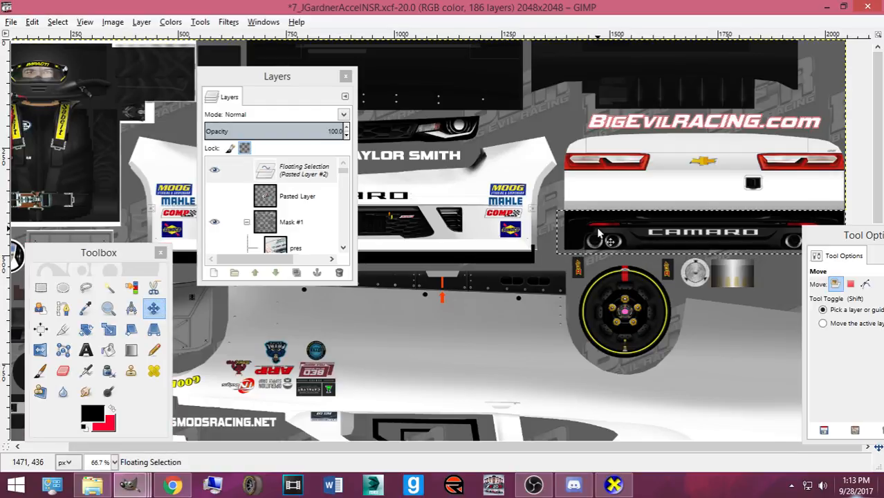
key("ctrl+e")
- Recheck the lower rear panel in CarView, re-exporting the texture from GIMP twice more
left_click(614, 487)
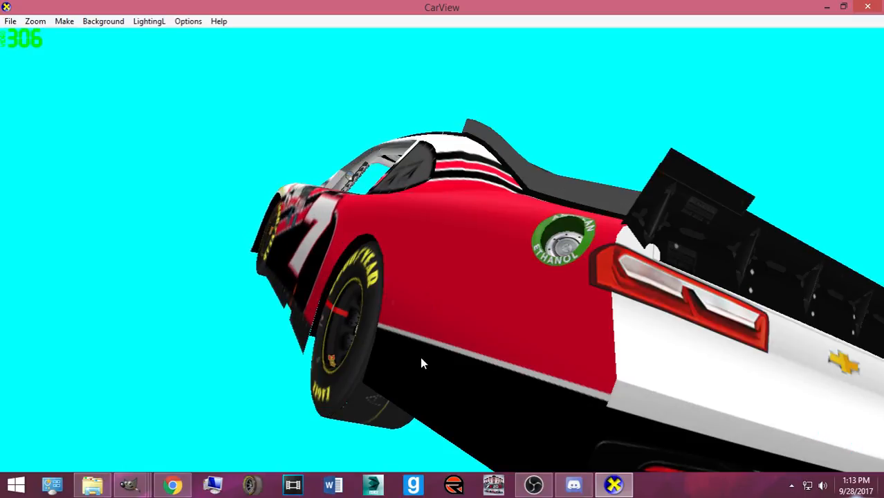
mouse_move(130, 484)
left_click(83, 419)
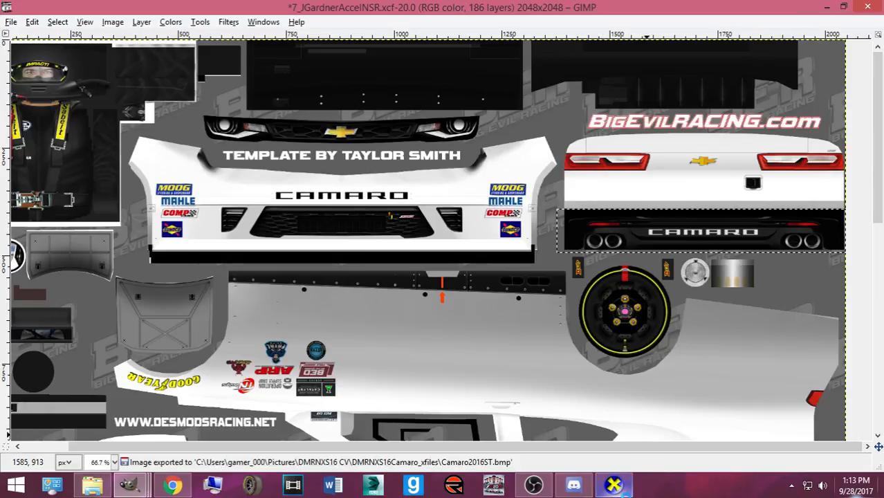
key("ctrl+e")
mouse_move(613, 484)
left_click(556, 383)
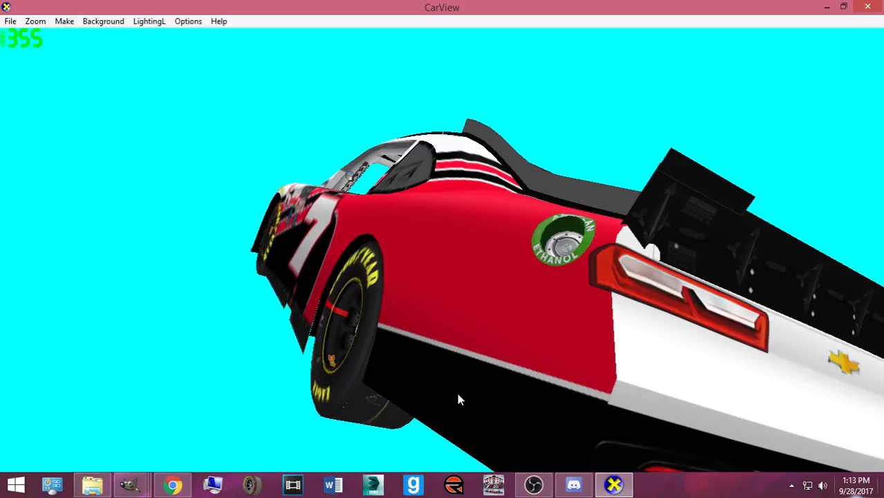
left_click_drag(470, 385, 475, 376)
mouse_move(140, 474)
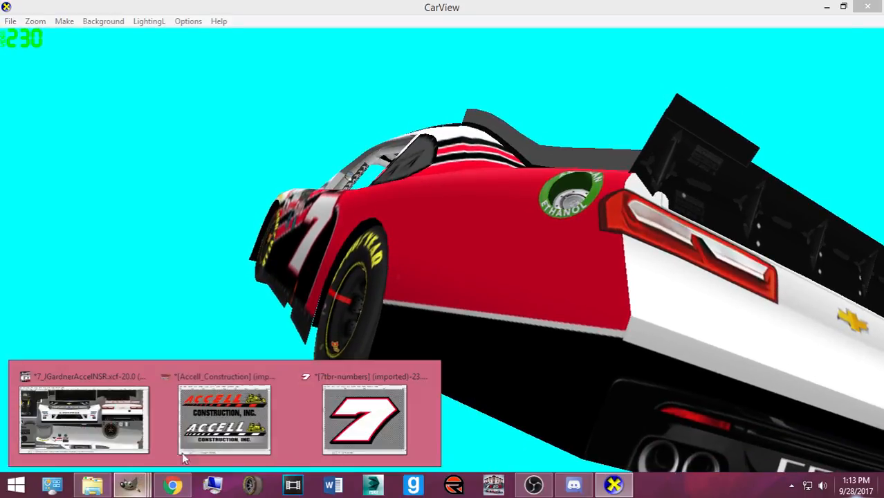
left_click(84, 422)
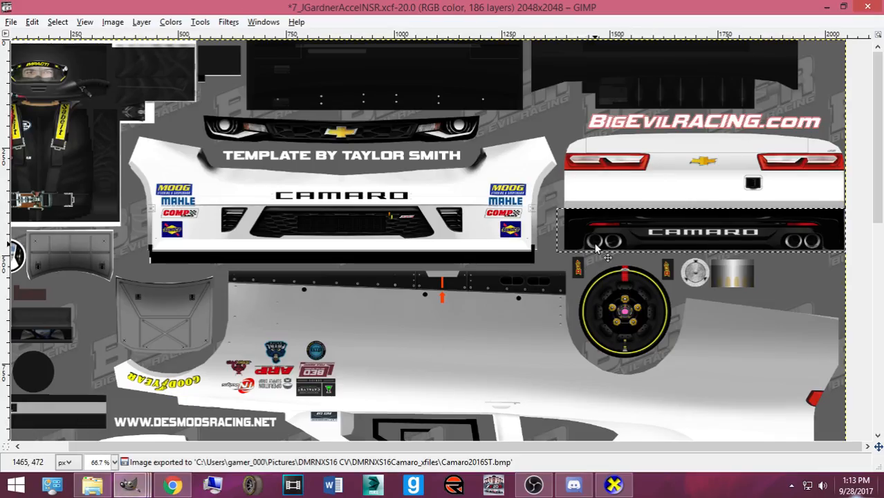
key("ctrl+e")
- Orbit the car to an upper rear-quarter view, then return to the GIMP template
mouse_move(614, 484)
left_click(562, 395)
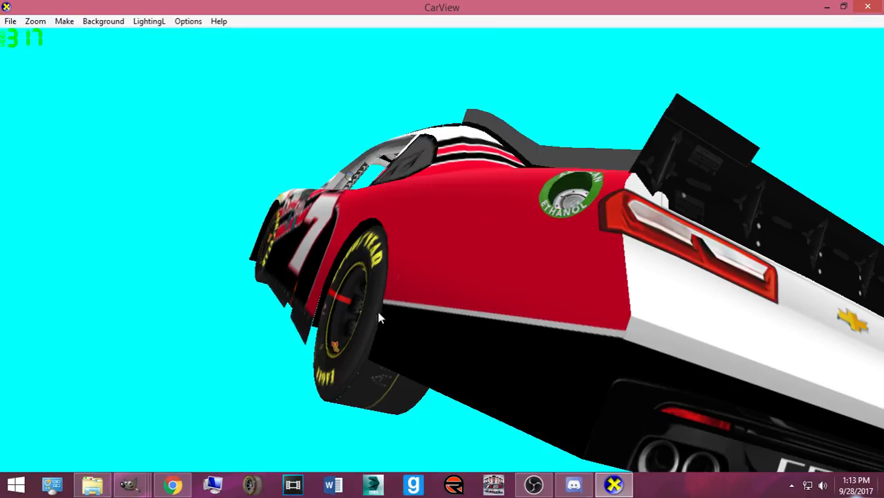
scroll(541, 297, "down", 3)
left_click_drag(460, 275, 363, 338)
mouse_move(140, 479)
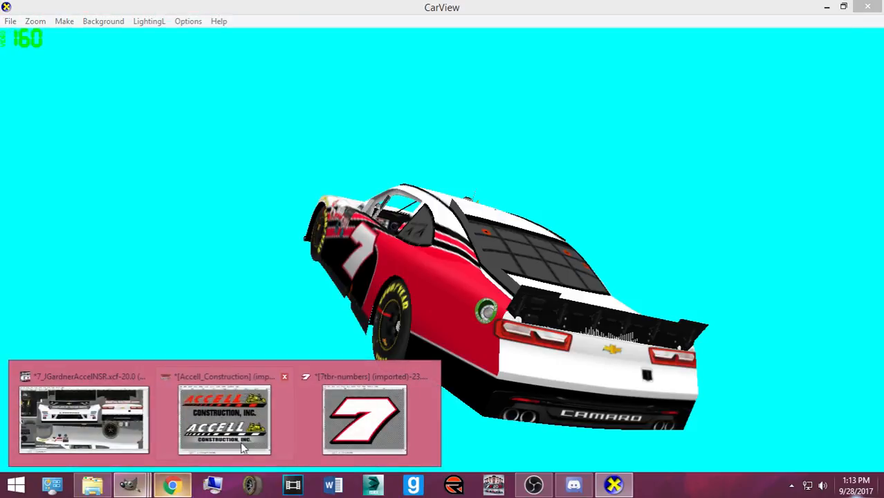
left_click(83, 418)
- Set red as the paint colour and make the Red layer active
key("ctrl+b")
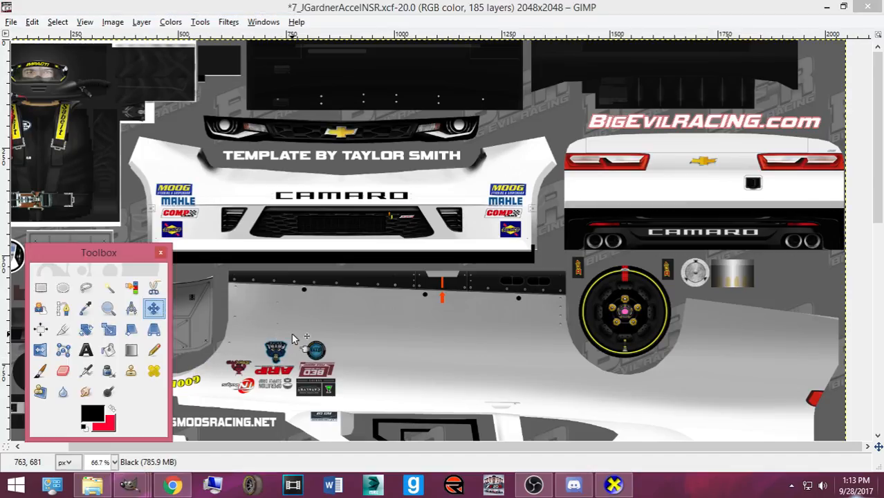
left_click(112, 407)
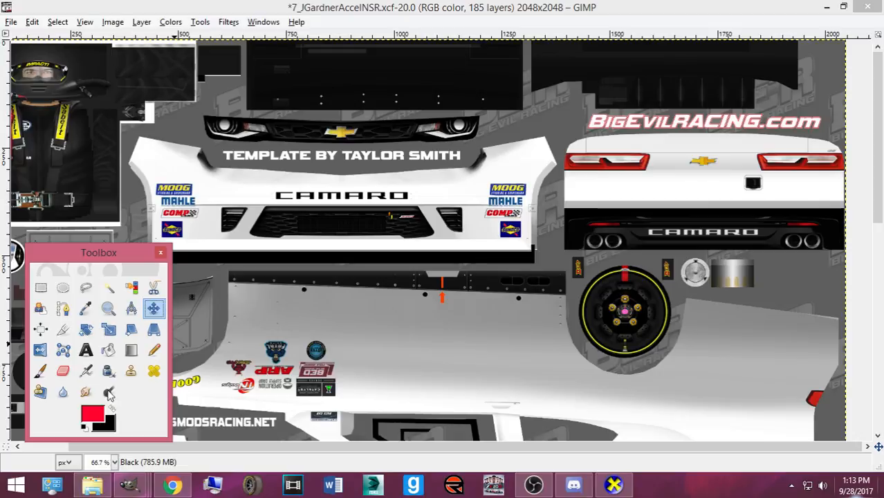
left_click(107, 356)
key("ctrl+l")
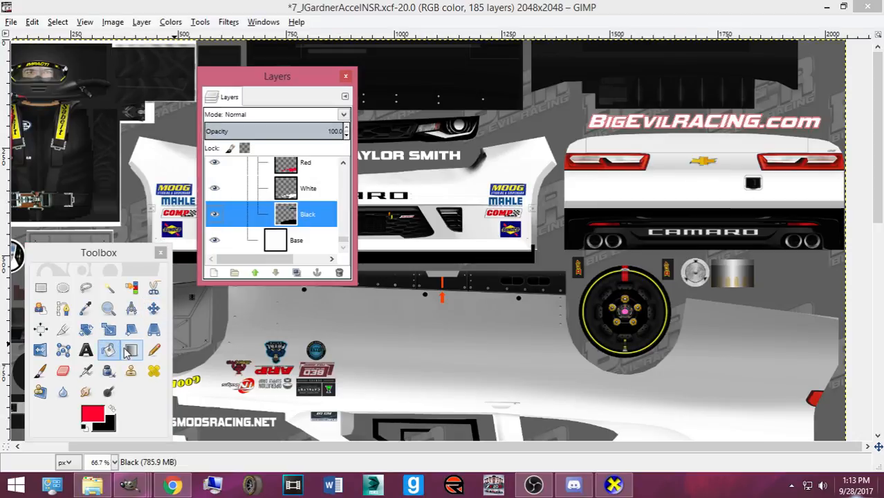
left_click(305, 166)
- Select the upper rear bumper panel and bucket fill it with red
left_click(41, 287)
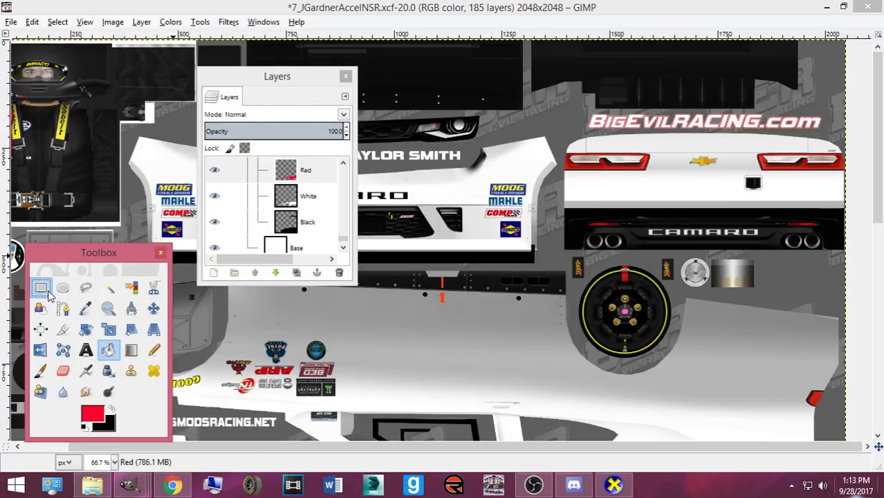
left_click_drag(563, 122, 880, 204)
left_click_drag(582, 185, 579, 184)
left_click(108, 349)
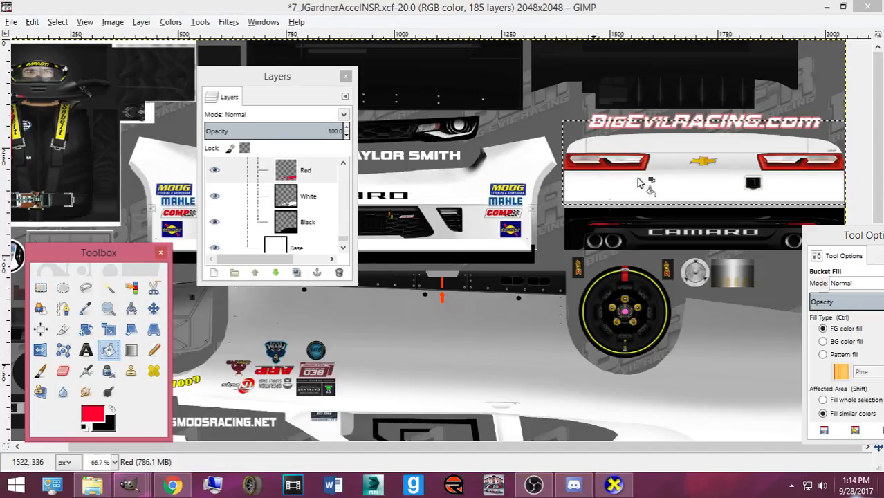
left_click(626, 191)
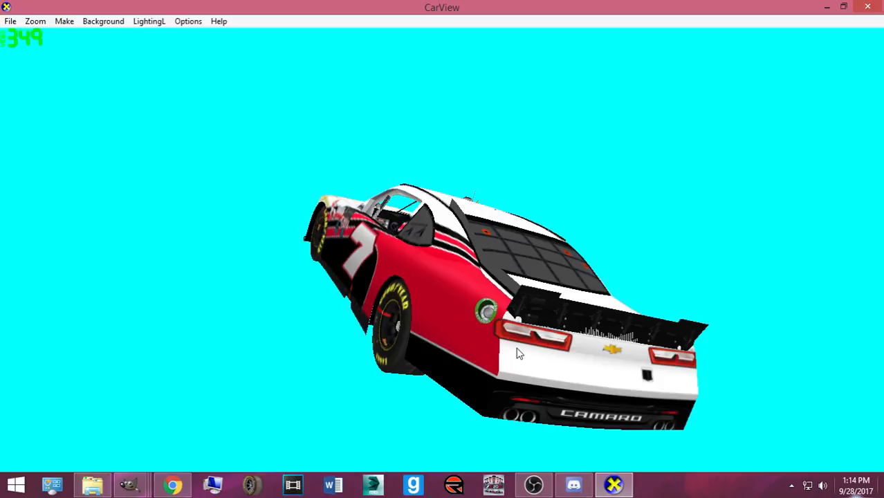
- View the car from below, then copy and paste the selected pixels in the GIMP template
scroll(520, 345, "up", 3)
left_click_drag(521, 346, 540, 269)
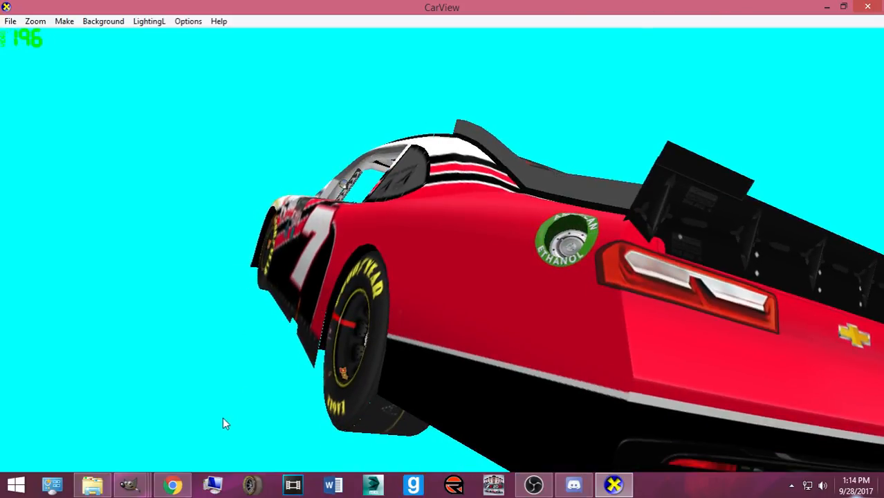
mouse_move(129, 484)
left_click(82, 418)
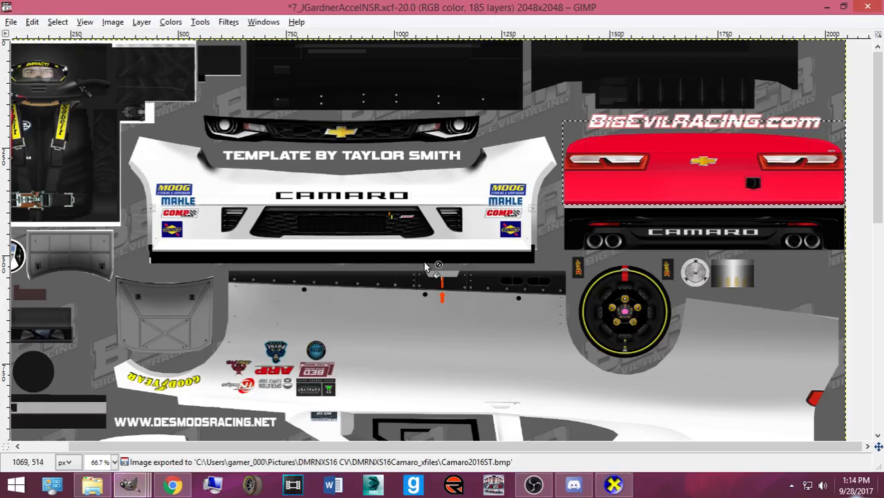
key("ctrl+c")
key("ctrl+v")
key("ctrl+b")
left_click(154, 309)
key("Tab")
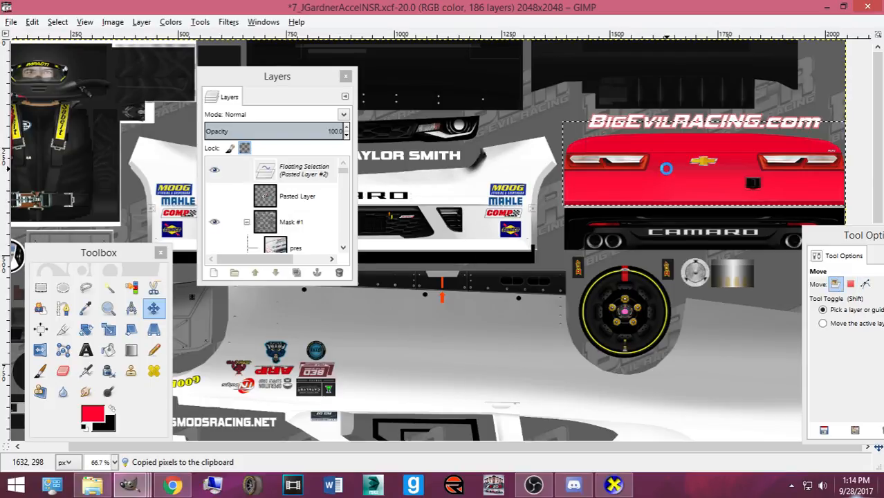
- Zoom out and rotate the car through left-rear, side profile and high top-rear views
left_click(615, 483)
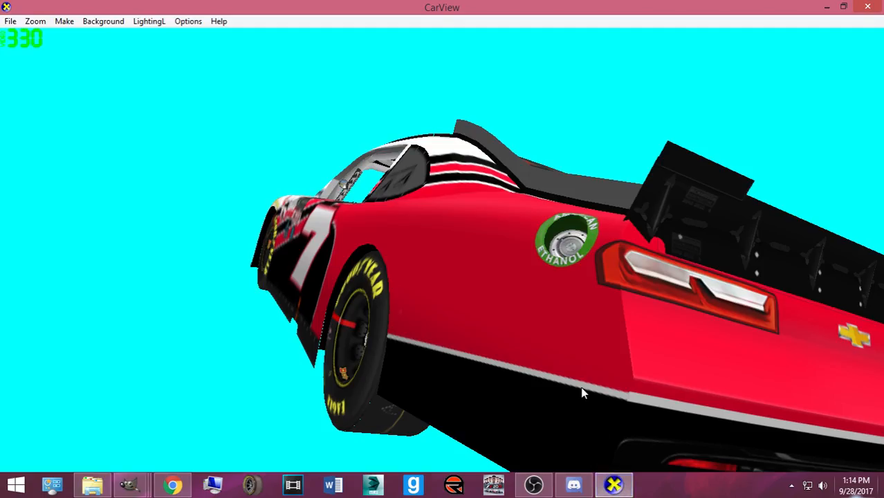
left_click_drag(500, 410, 418, 319)
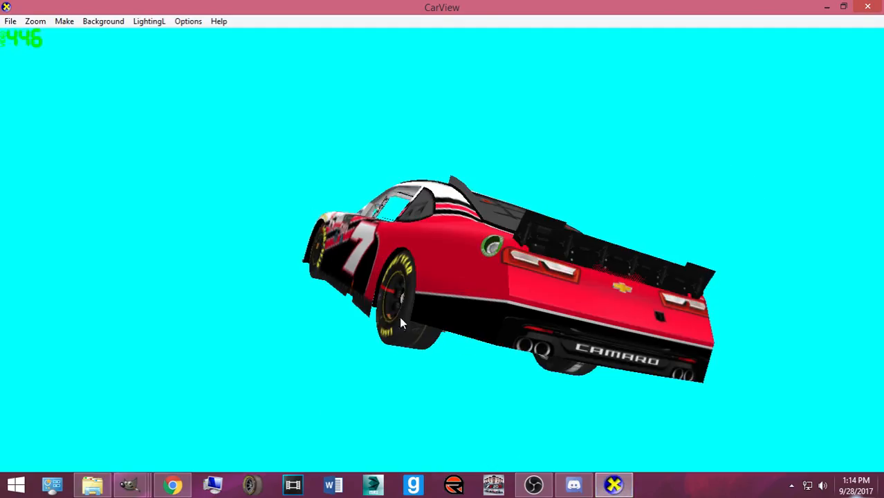
left_click_drag(352, 333, 497, 382)
left_click_drag(578, 363, 554, 363)
left_click_drag(361, 358, 520, 345)
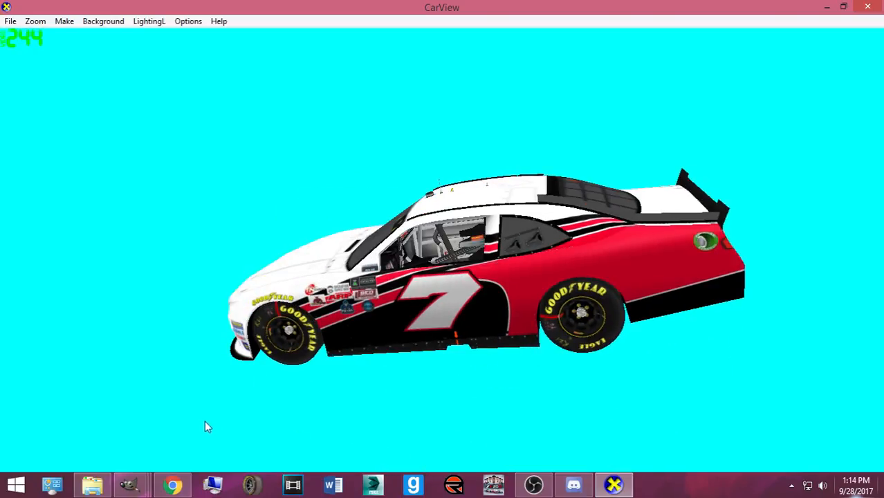
left_click(129, 484)
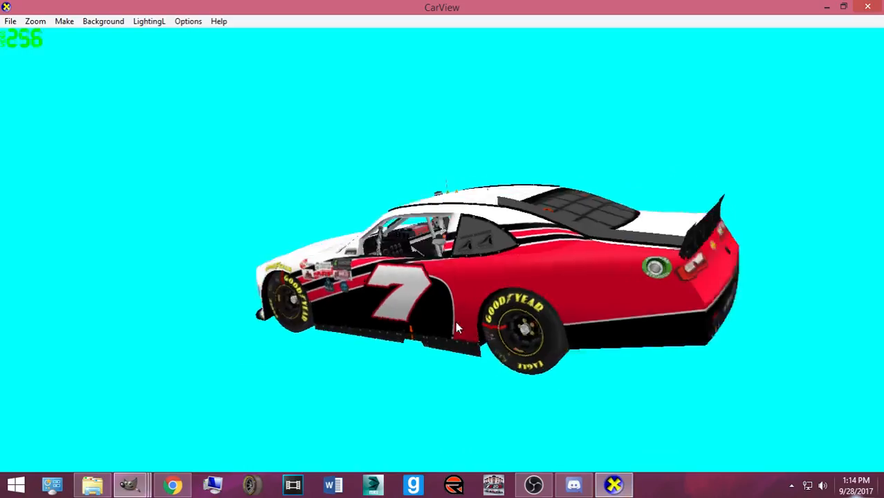
left_click_drag(455, 323, 339, 420)
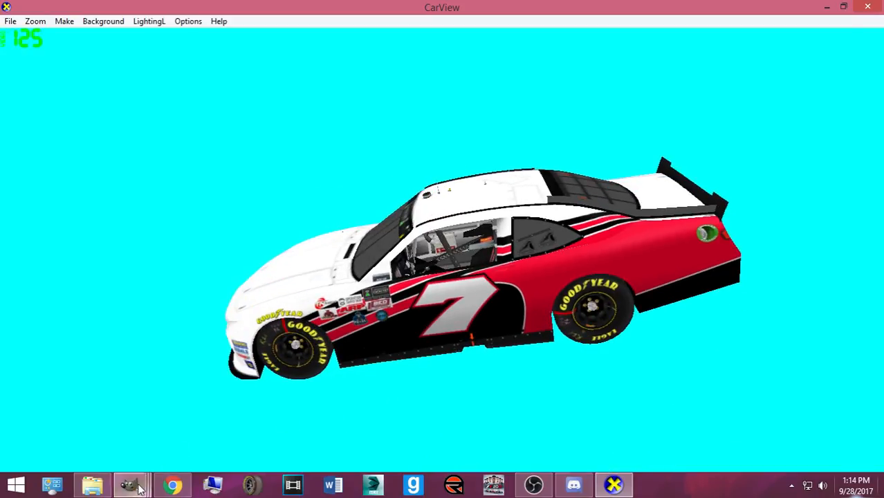
mouse_move(138, 488)
left_click(167, 401)
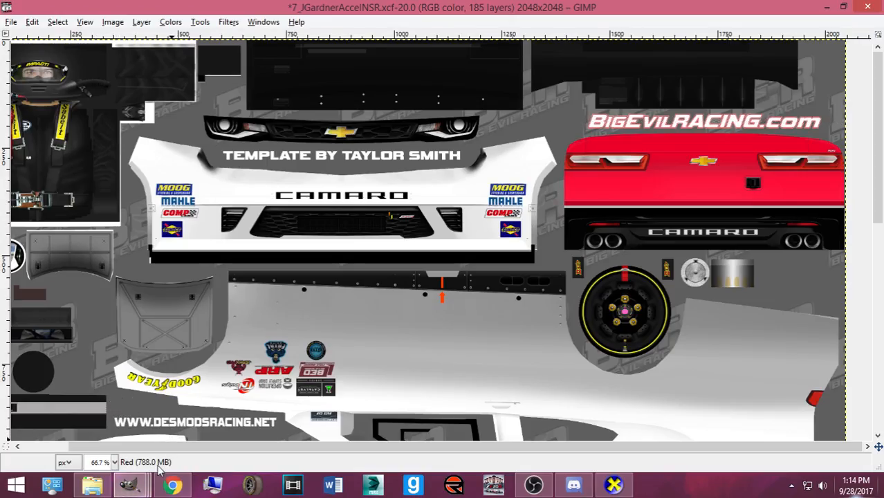
key("ctrl+s")
mouse_move(173, 487)
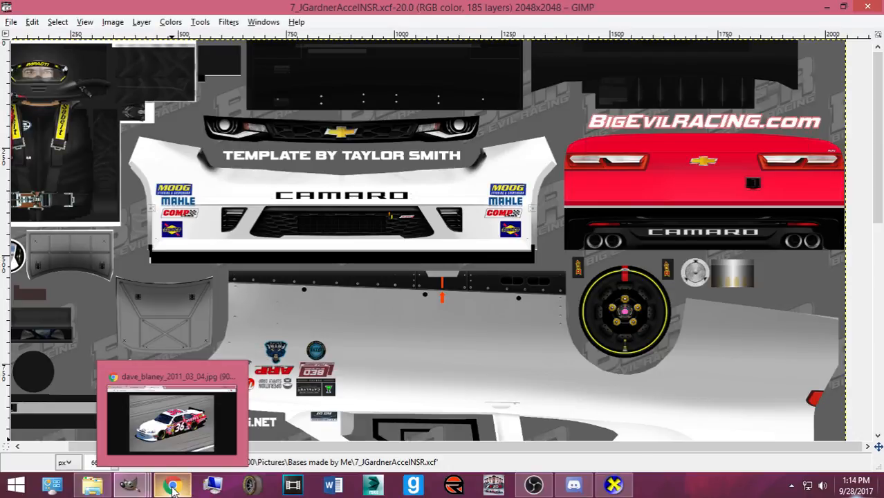
- Scroll the Accell Google Images results in Chrome and preview the red #11 car photo
left_click(172, 487)
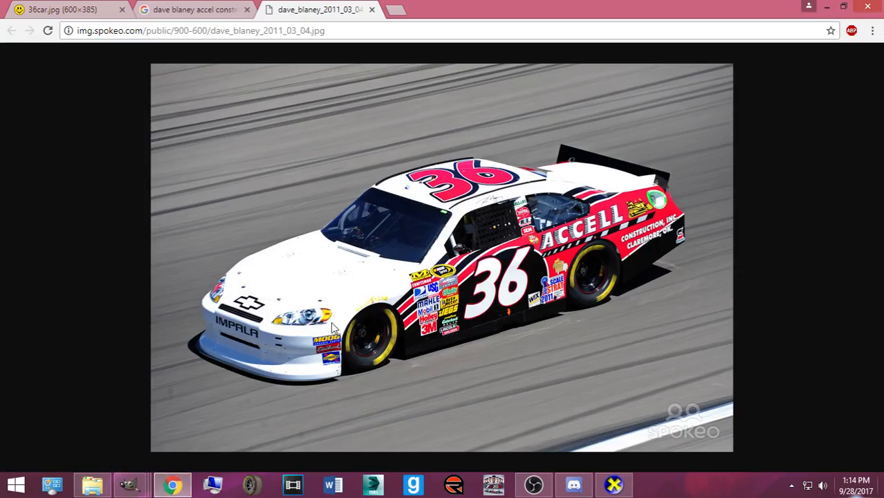
left_click(157, 8)
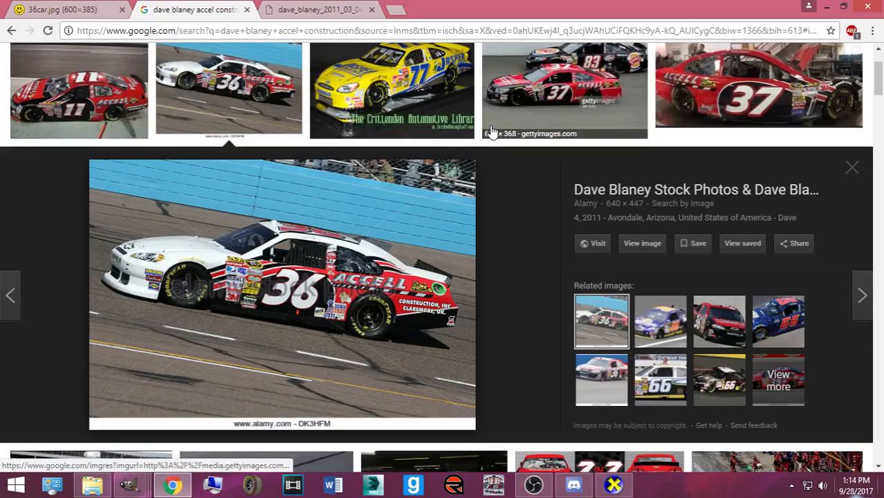
scroll(218, 87, "up", 1)
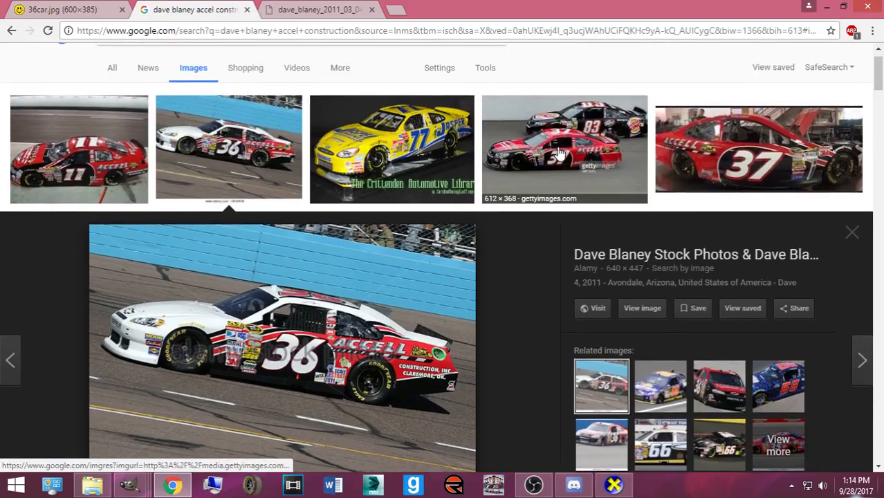
scroll(542, 236, "down", 4)
scroll(546, 214, "down", 2)
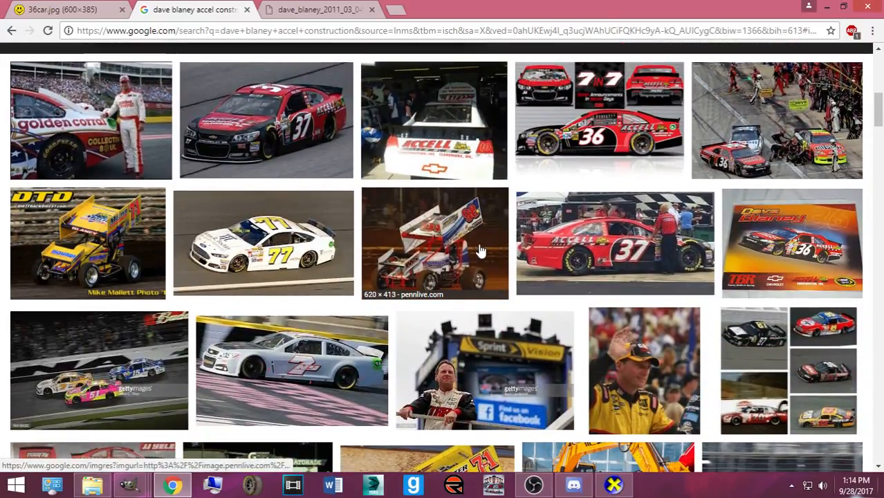
scroll(480, 253, "down", 2)
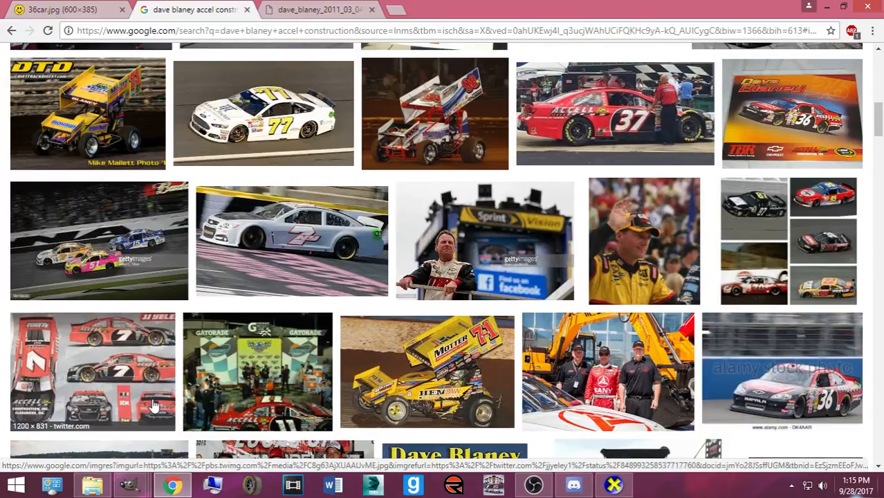
scroll(154, 406, "up", 10)
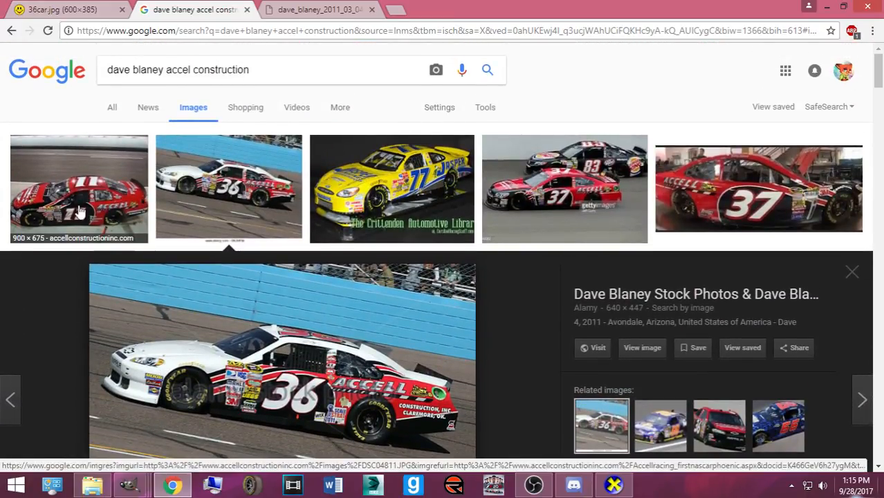
left_click(78, 185)
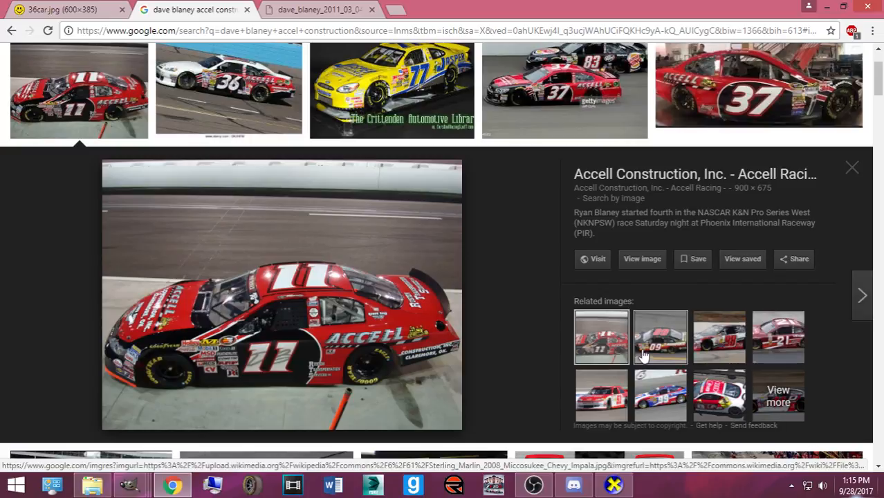
- Bring the GIMP template back, zoom out, and make the Layer Group active in Layers
mouse_move(158, 482)
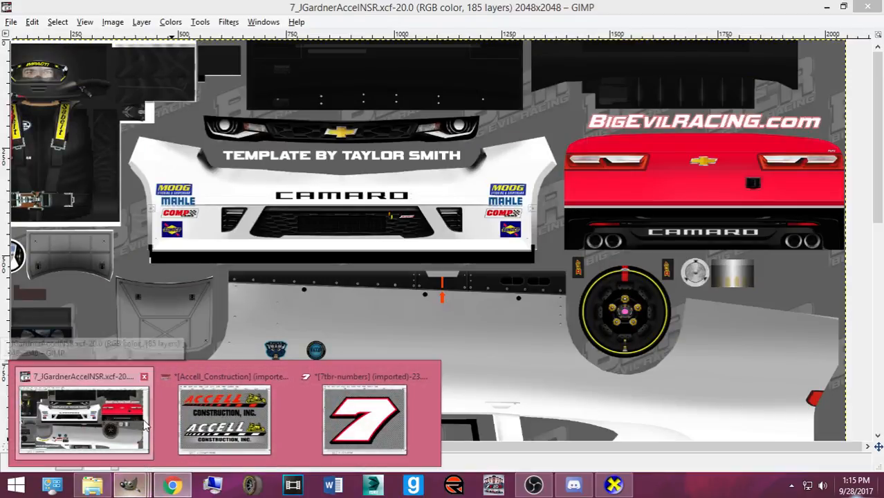
left_click(83, 415)
scroll(591, 283, "down", 3)
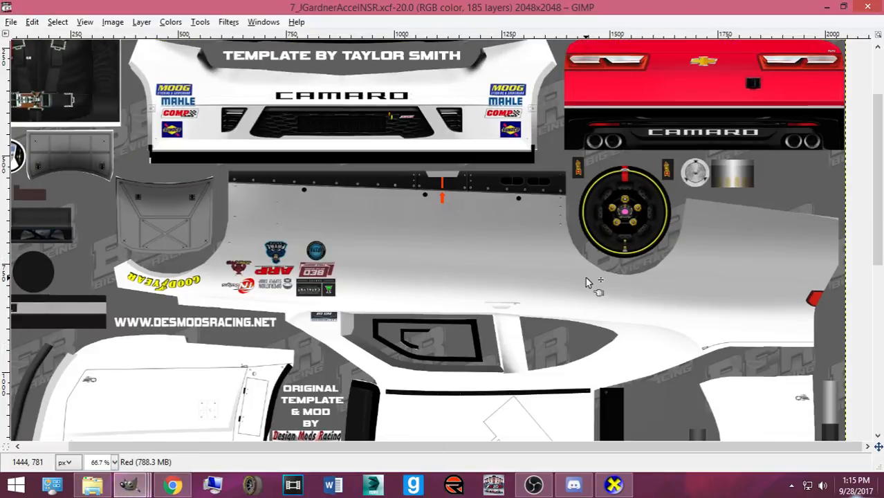
scroll(585, 283, "down", 4)
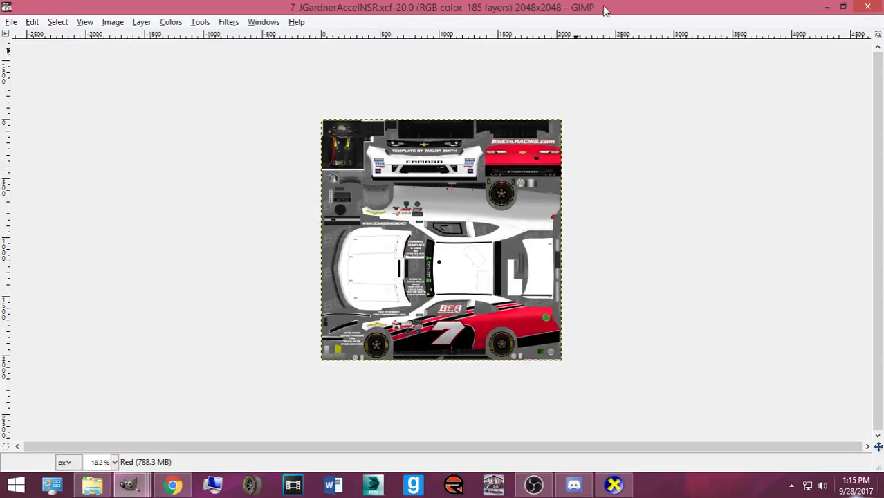
key("ctrl+l")
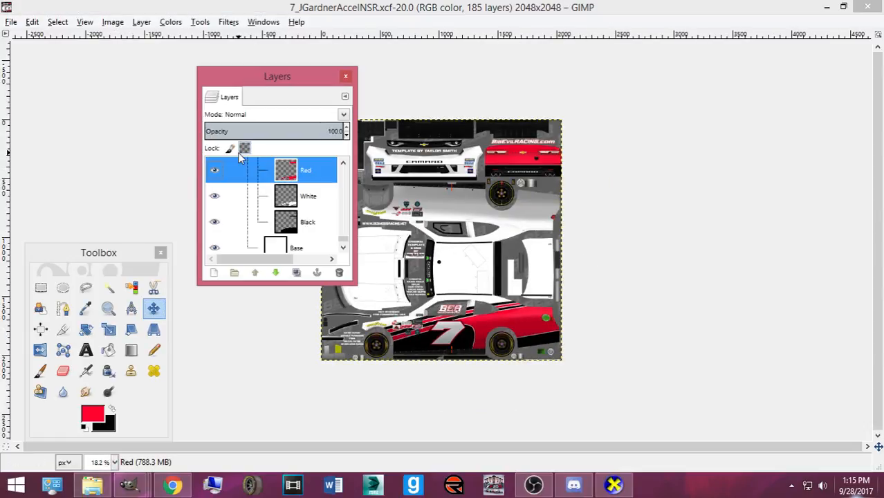
scroll(300, 207, "up", 4)
left_click(302, 213)
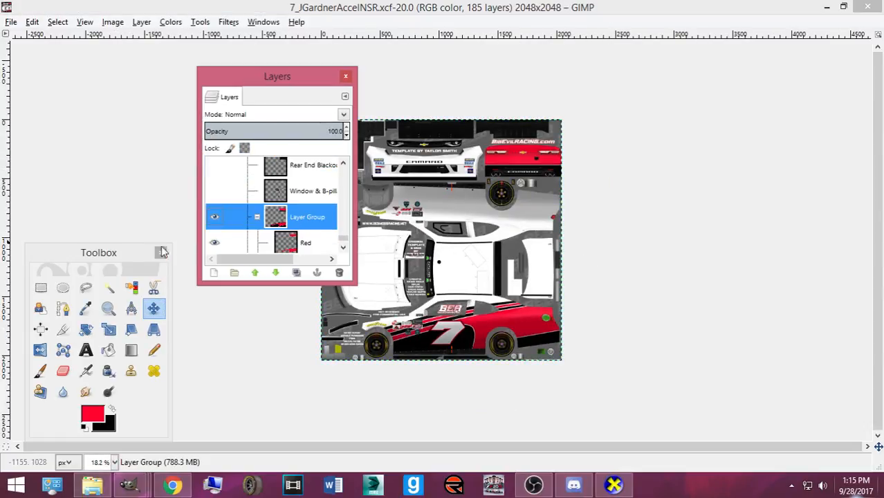
- Select the entire image with Select > All and pick the White layer
left_click(45, 290)
left_click_drag(361, 295, 202, 238)
left_click(58, 21)
left_click(70, 35)
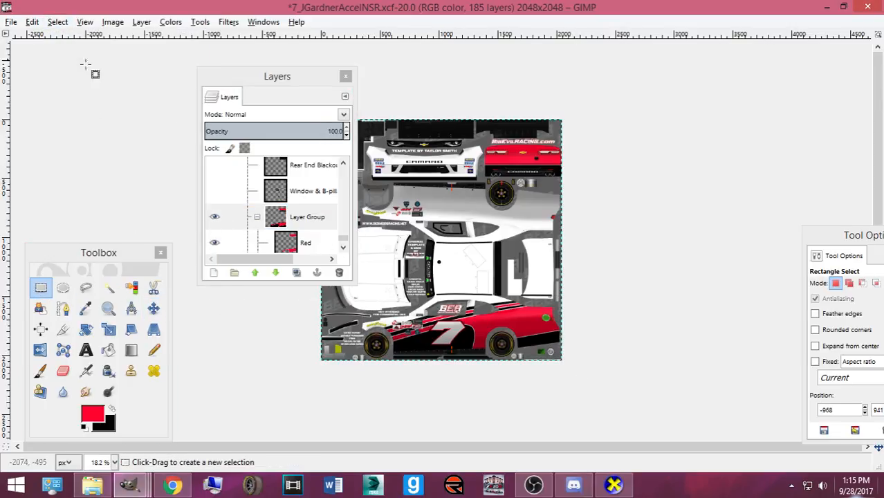
scroll(457, 235, "up", 4)
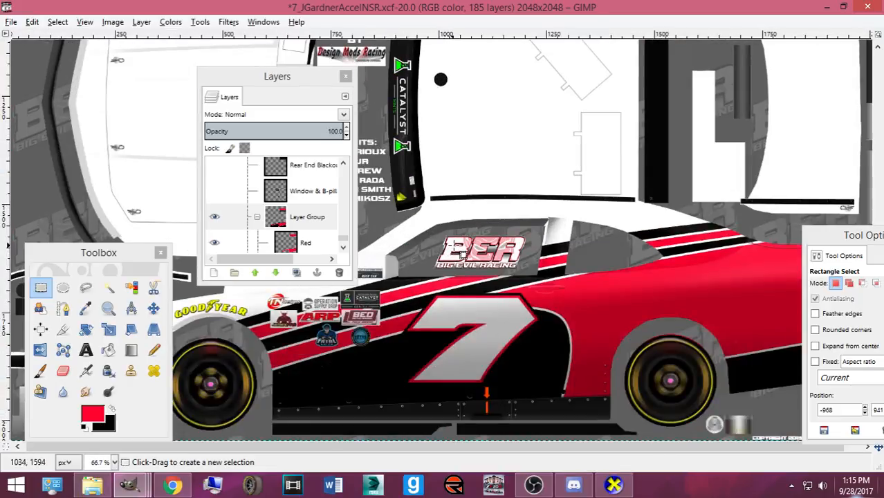
scroll(245, 235, "down", 1)
left_click(247, 234)
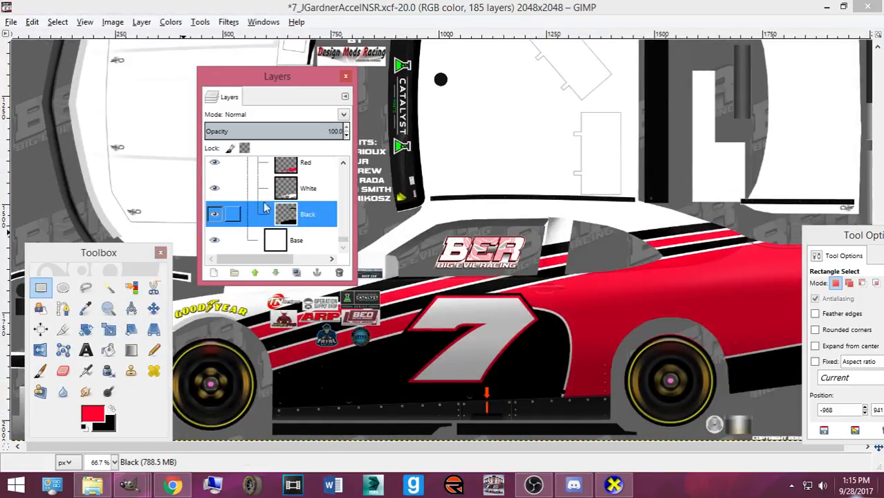
- Make white the foreground colour and switch to the Paths tool
scroll(256, 231, "down", 1)
left_click(112, 409)
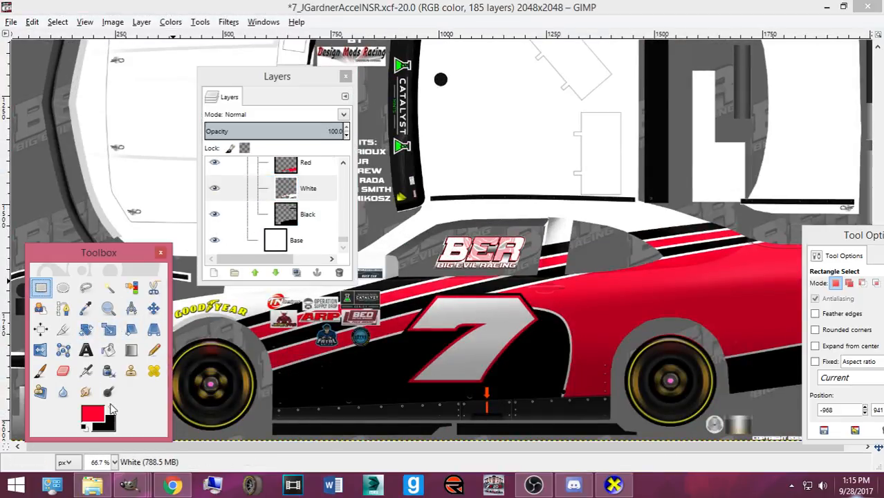
left_click(97, 417)
left_click(333, 261)
left_click(322, 315)
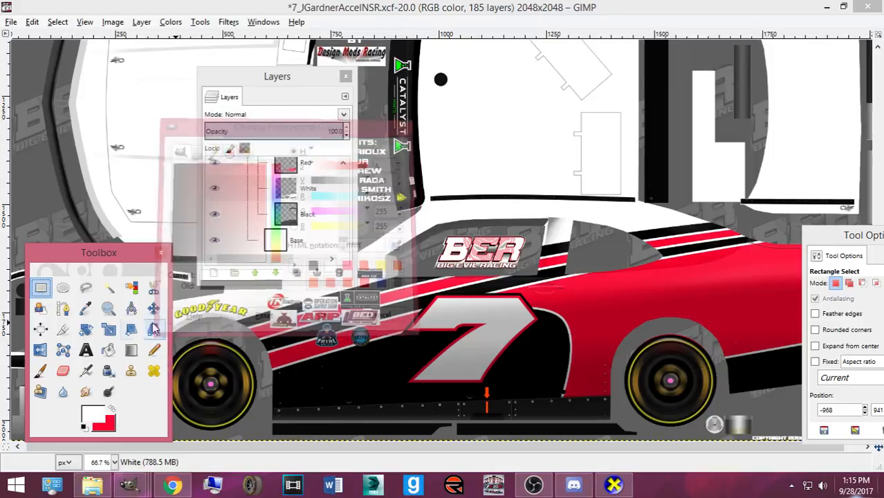
left_click(64, 309)
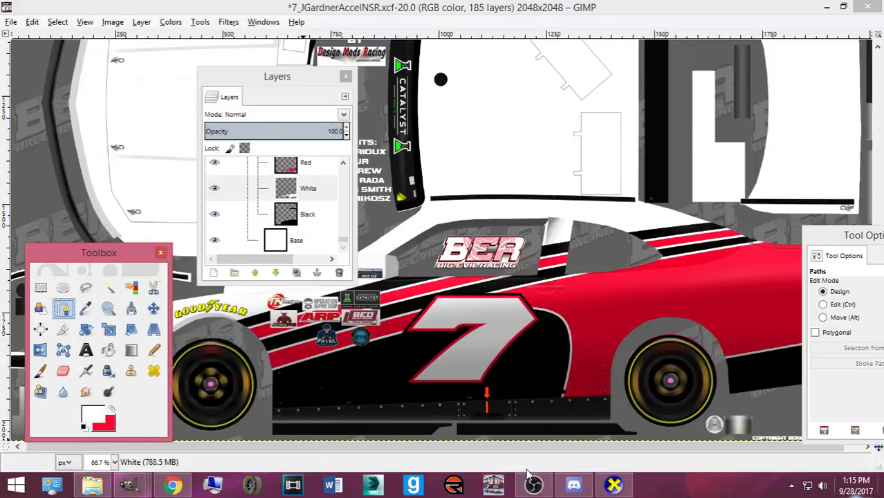
- Orbit the car in CarView to inspect the livery, then return to the template
left_click(614, 486)
scroll(463, 374, "up", 5)
left_click_drag(490, 379, 518, 369)
mouse_move(129, 486)
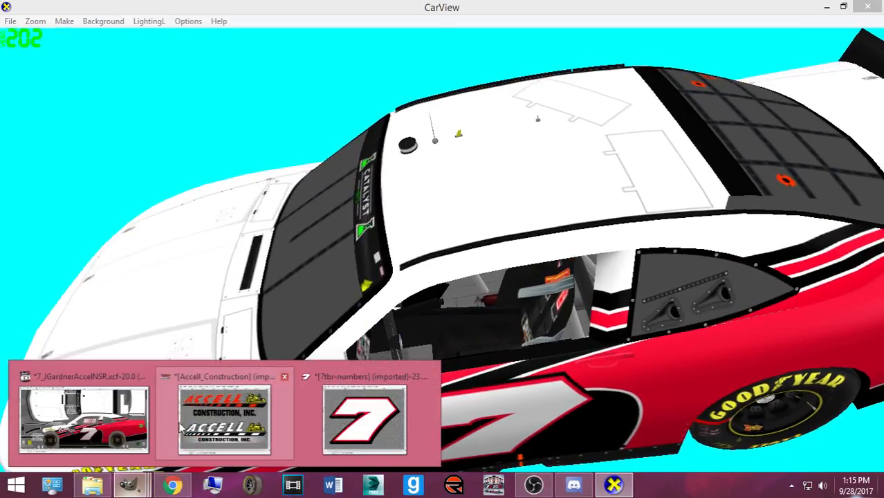
left_click(104, 420)
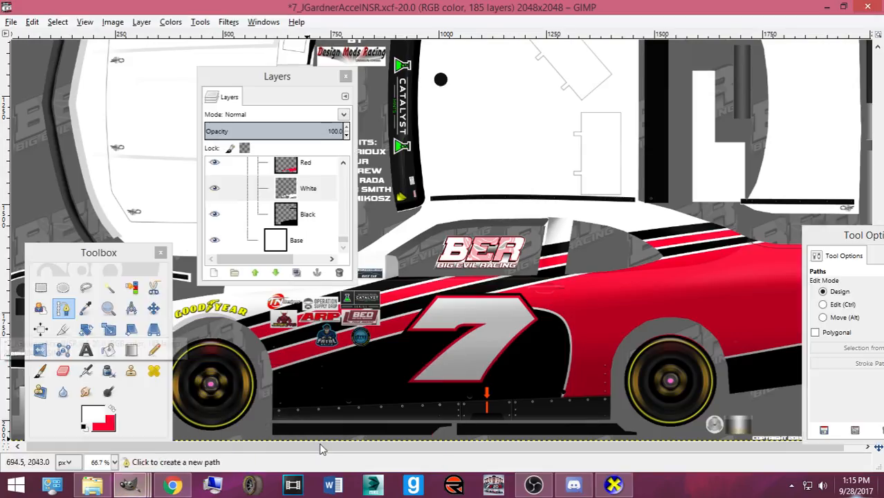
- Trace the rocker stripe outline with four anchors, using the wireframe guide layer for reference
left_click(303, 437)
left_click(396, 421)
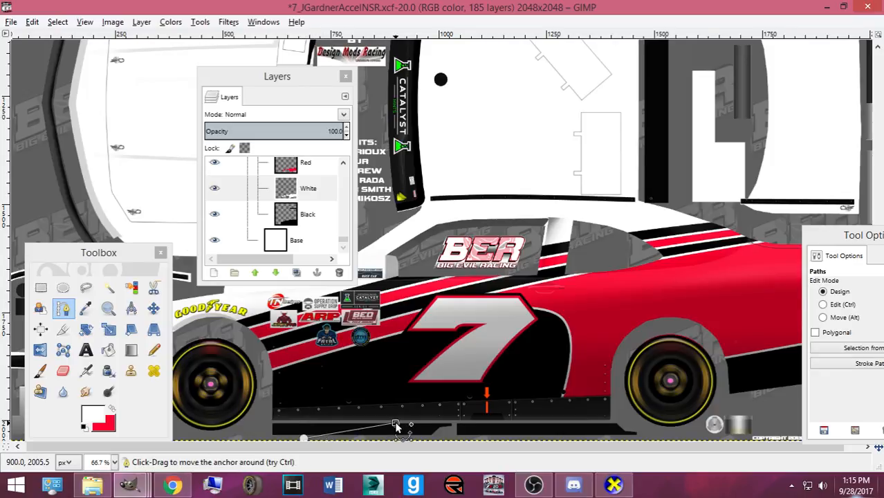
scroll(221, 197, "up", 15)
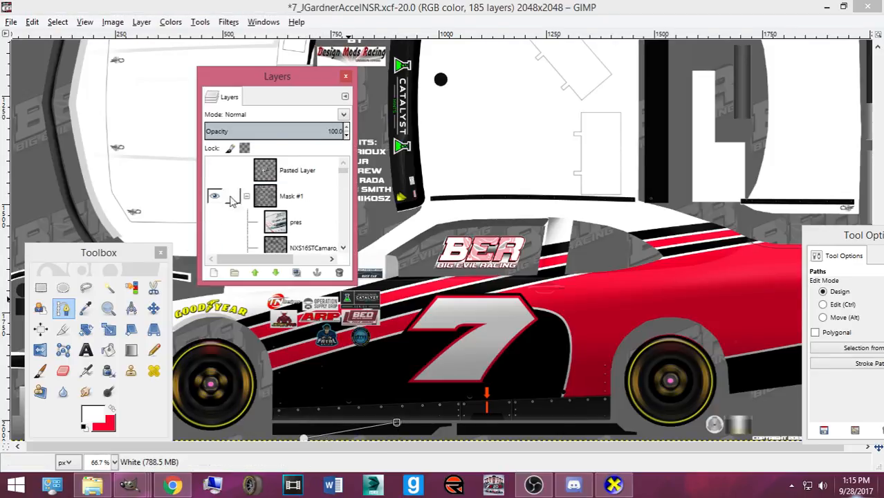
left_click(214, 194)
left_click(214, 168)
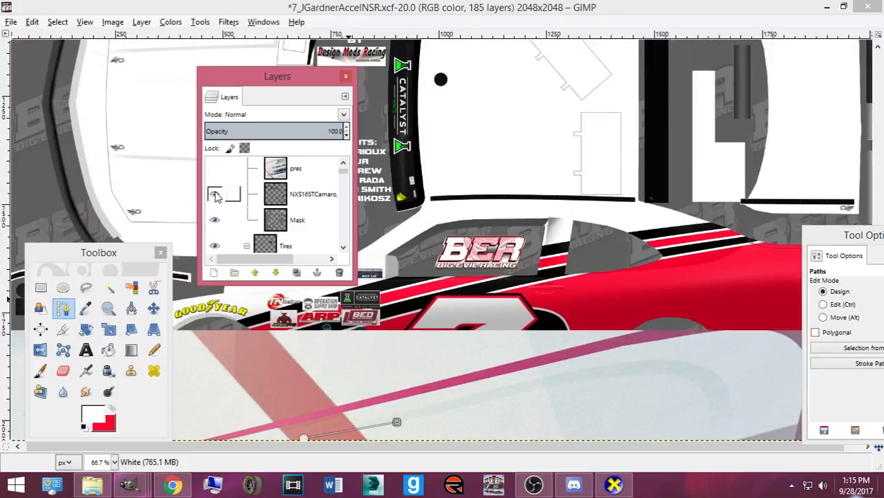
left_click_drag(344, 177, 337, 259)
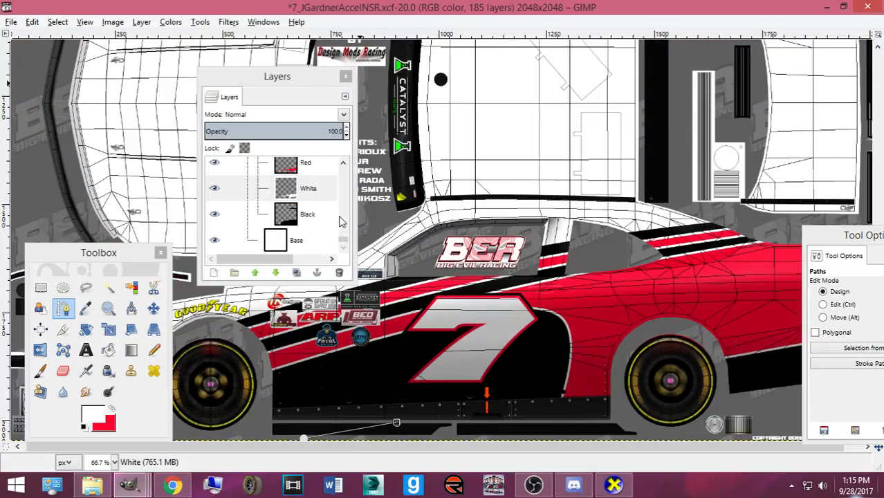
scroll(396, 385, "up", 1)
scroll(392, 380, "up", 1)
scroll(391, 380, "down", 1)
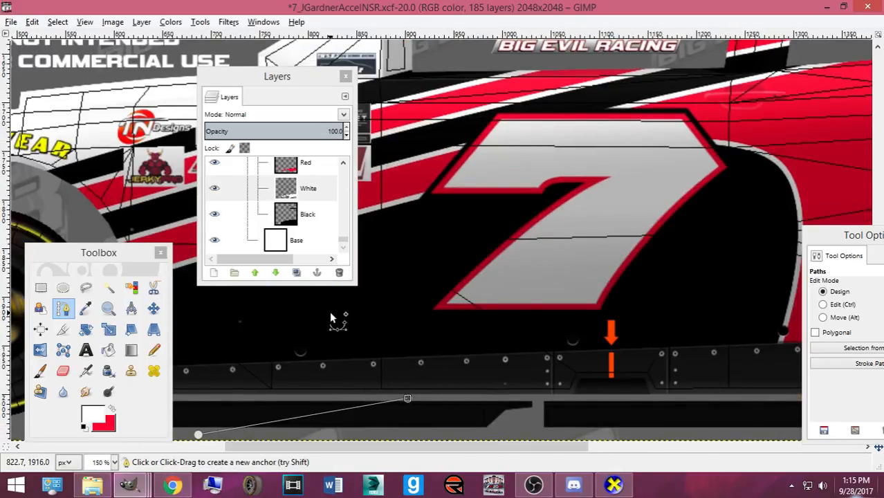
left_click(471, 399)
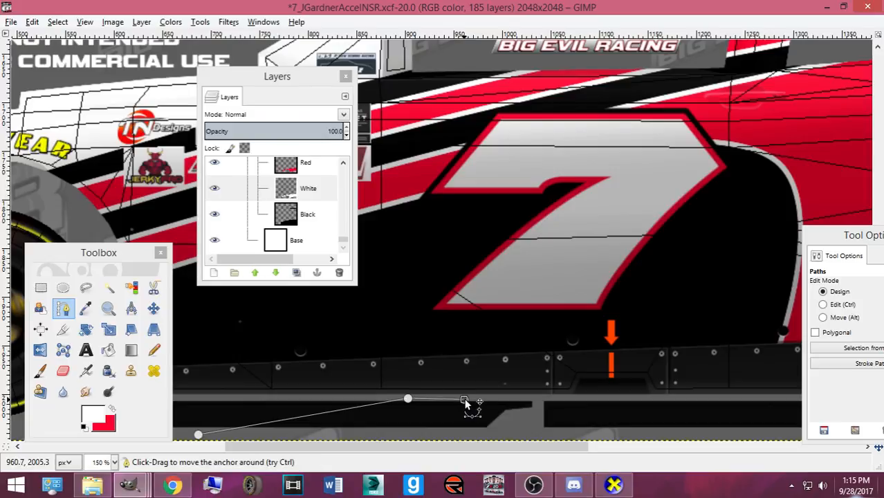
left_click(257, 440)
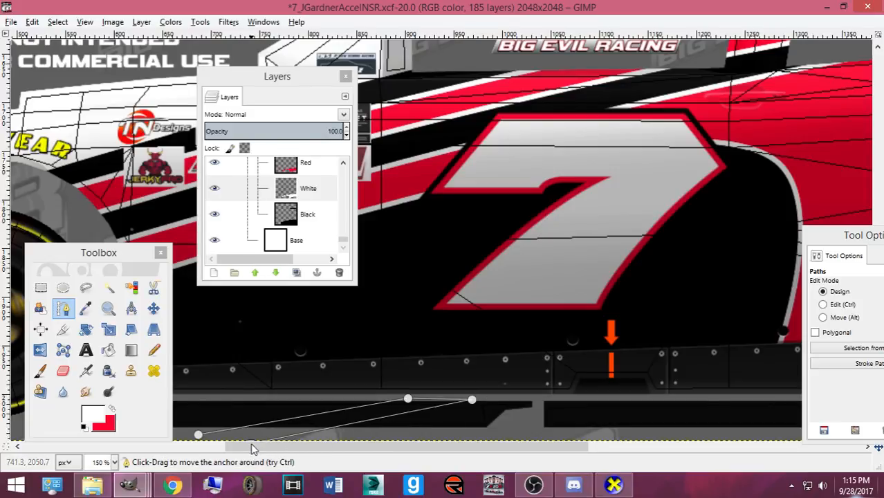
- Convert the path to a selection, bucket-fill it white, and hide the wireframe guide layer
key("Return")
left_click(108, 350)
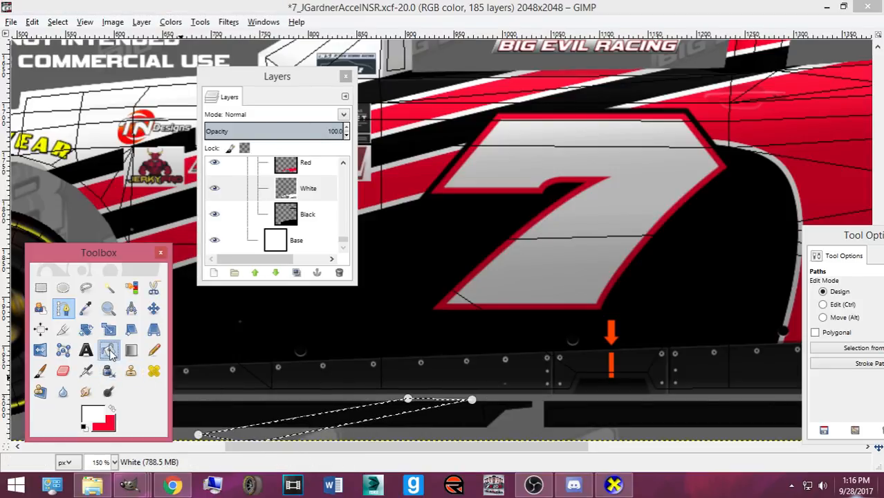
left_click_drag(342, 239, 322, 67)
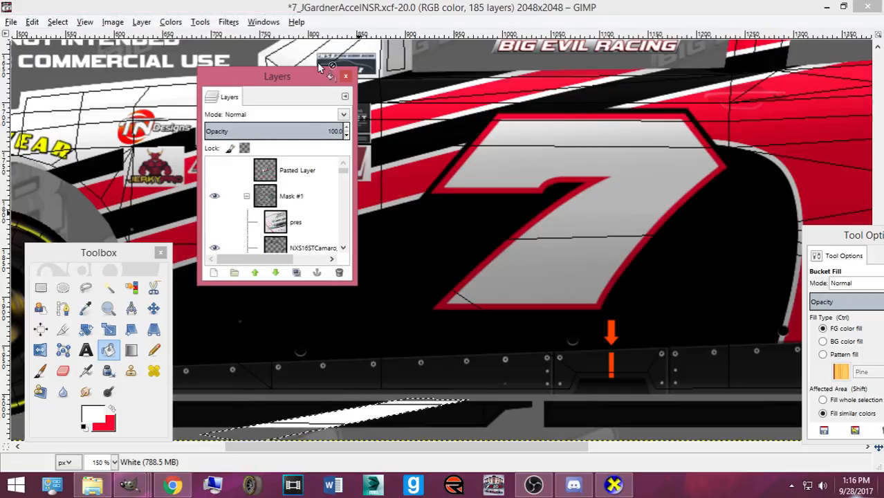
scroll(216, 198, "down", 1)
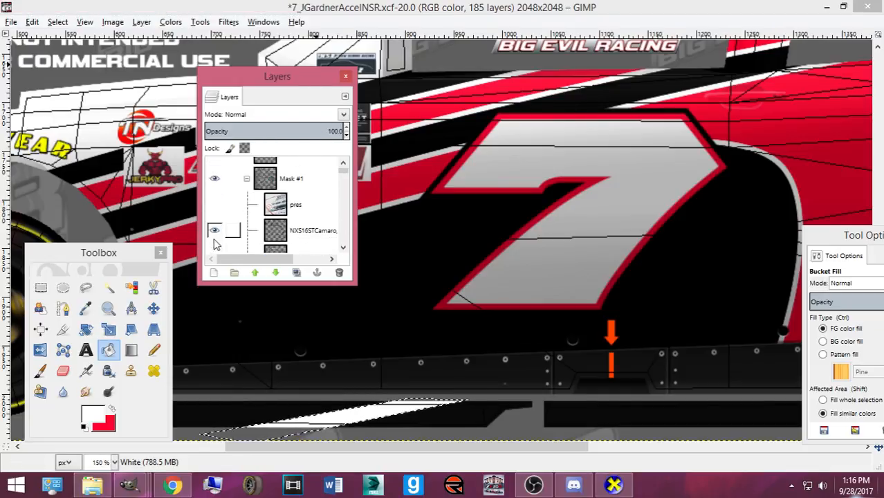
left_click(216, 235)
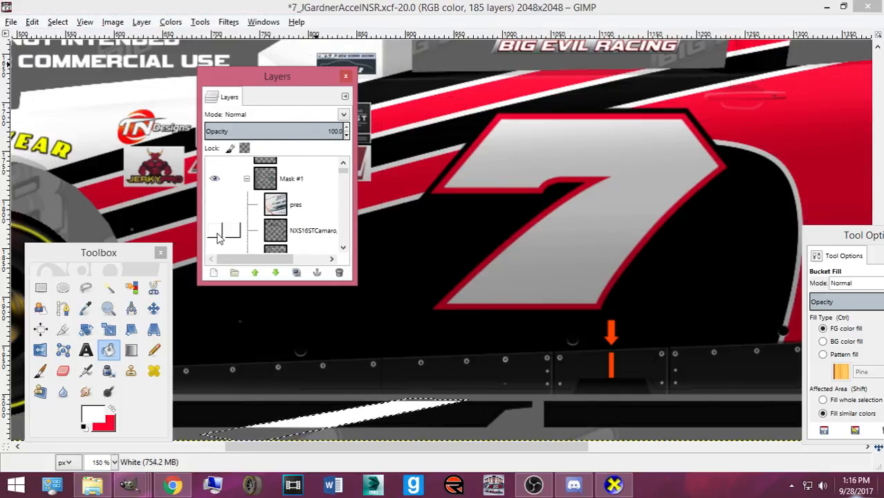
- Export the template, orbit the car in CarView to view the stripe from above, and return
key("ctrl+e")
left_click(624, 480)
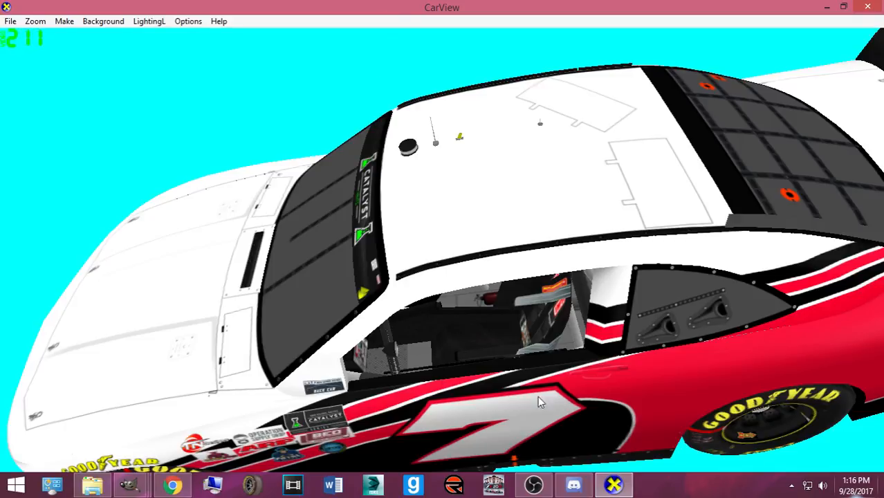
left_click_drag(473, 388, 311, 450)
mouse_move(129, 484)
left_click(108, 427)
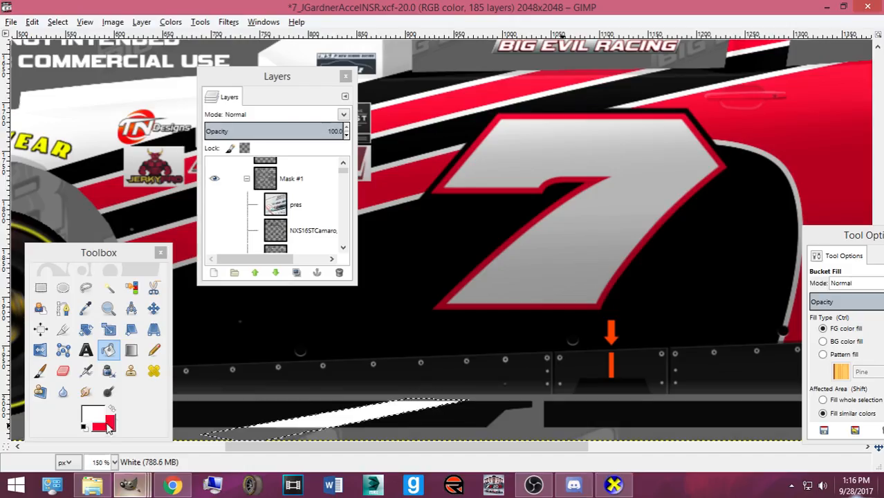
- Copy the area around the white rocker stripe, paste it, and anchor it with the Move tool
left_click(41, 286)
left_click_drag(210, 399, 515, 439)
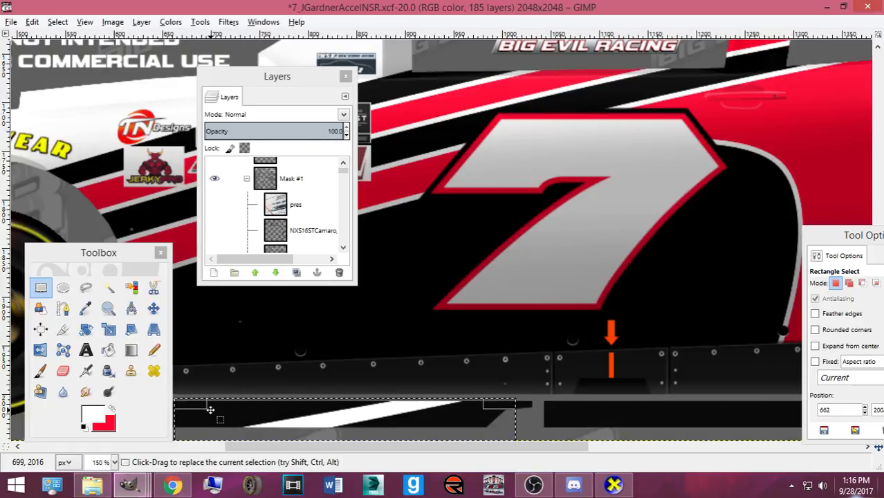
key("ctrl+c")
key("ctrl+v")
left_click(153, 308)
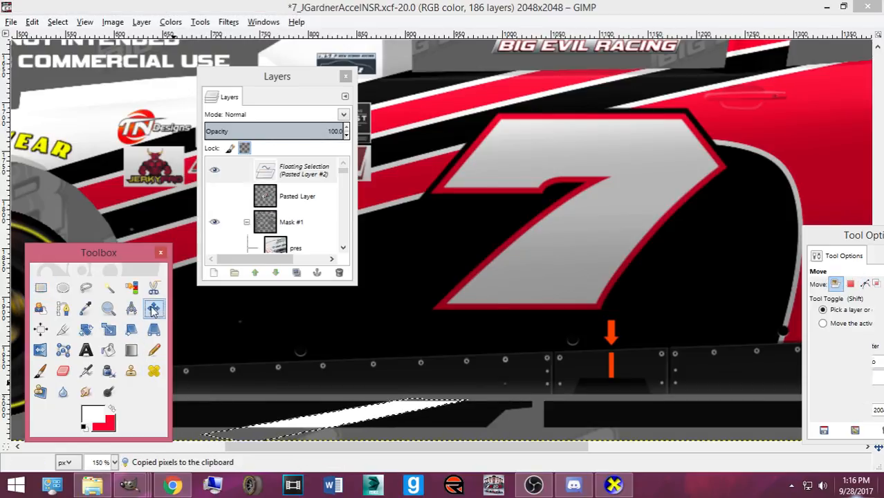
left_click(350, 424)
- Paste another floating copy of the stripe and re-export the template to Camaro2016ST.bmp
key("ctrl+v")
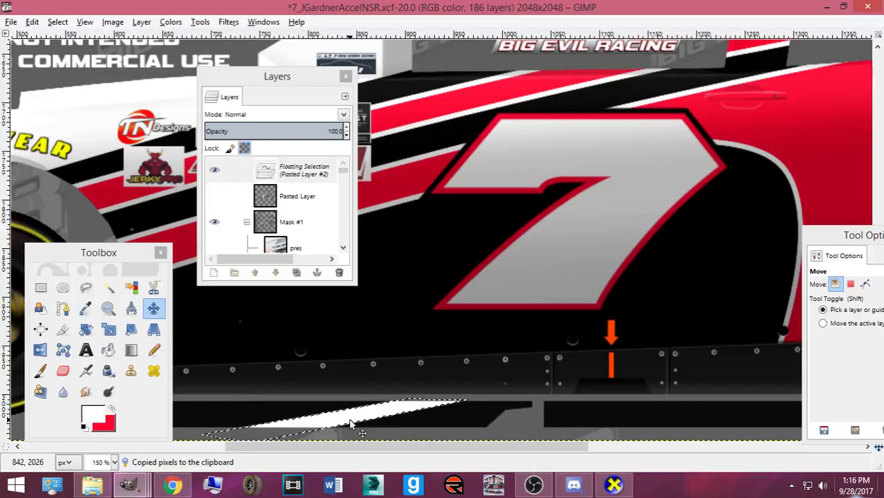
scroll(350, 426, "down", 3)
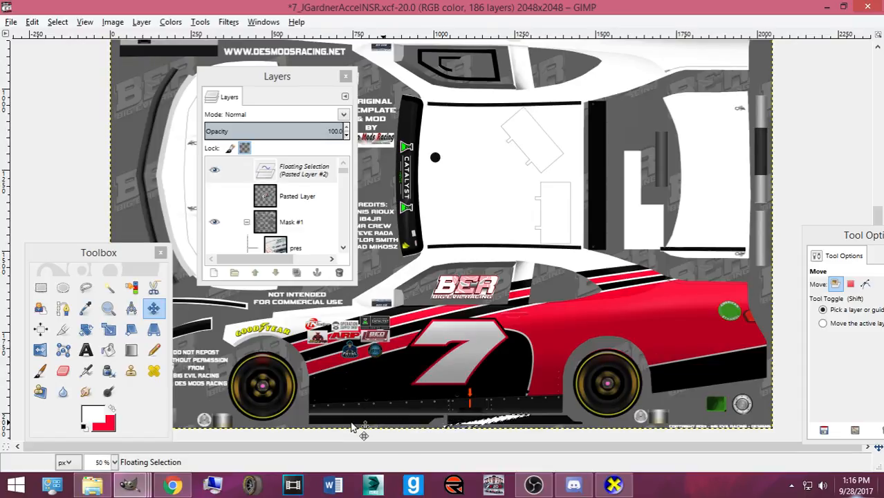
key("ctrl+e")
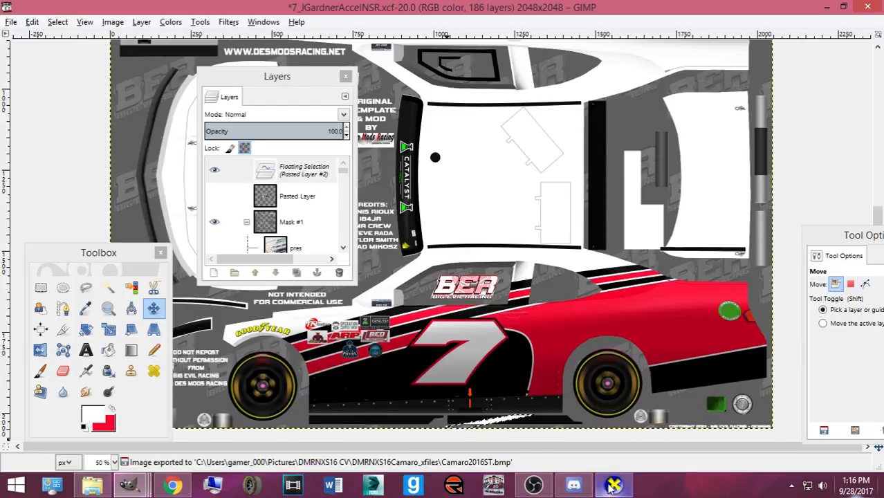
left_click(613, 485)
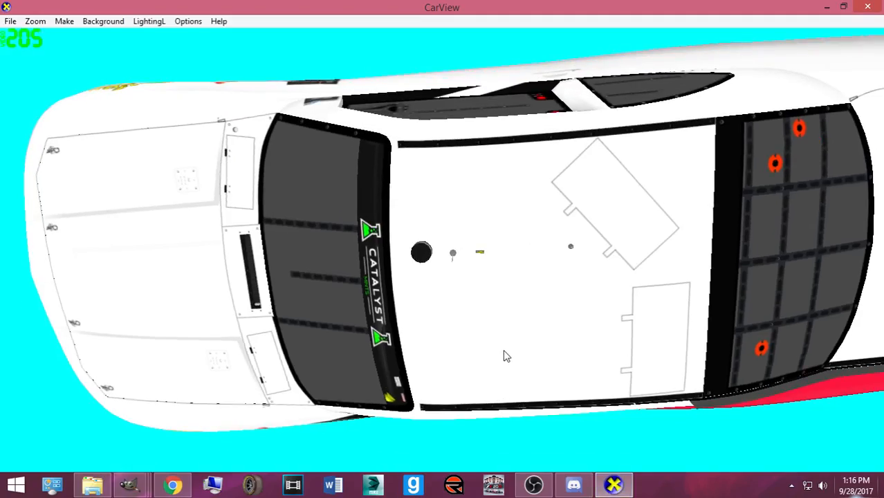
- Orbit the car to see its side and number 7, then nudge the pasted stripe right
left_click_drag(483, 354, 431, 381)
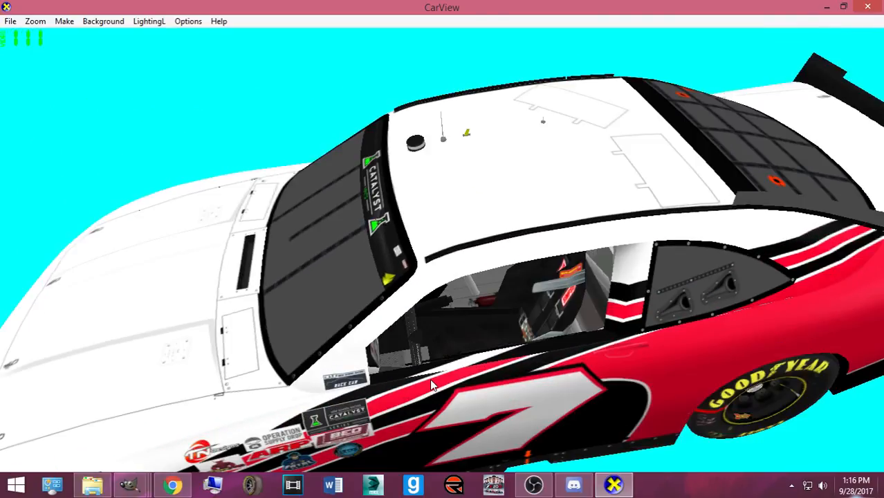
mouse_move(129, 485)
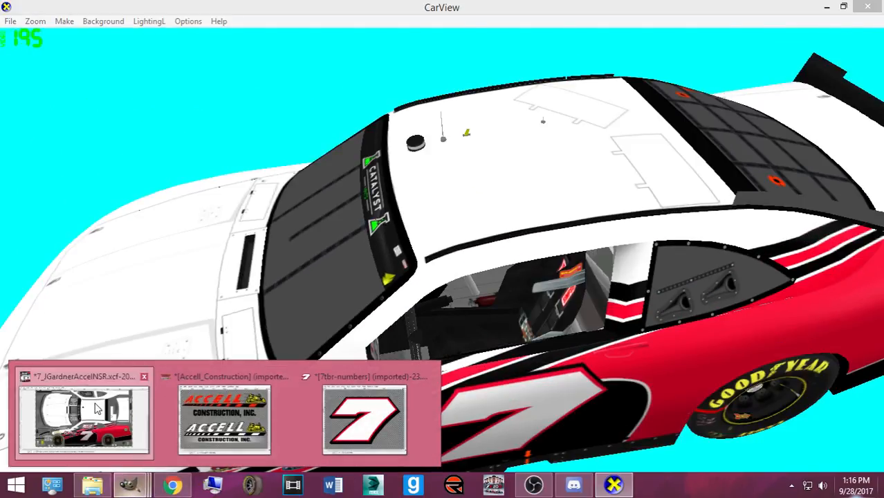
left_click(357, 413)
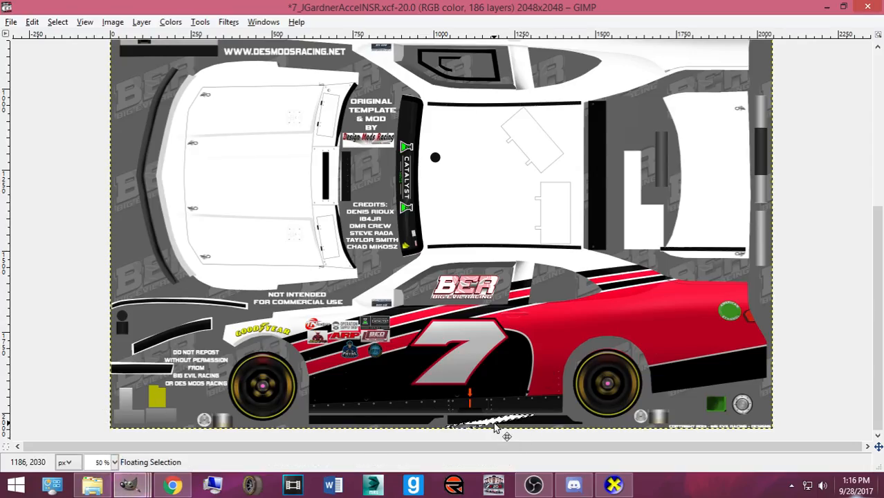
scroll(495, 427, "up", 3)
key("Right")
key("Right")
key("Right")
key("Right")
key("Right")
key("Right")
key("Right")
key("Right")
key("Right")
key("Right")
key("Right")
key("Right")
key("Right")
key("Right")
key("Right")
key("Right")
key("Right")
key("Right")
key("Right")
key("Right")
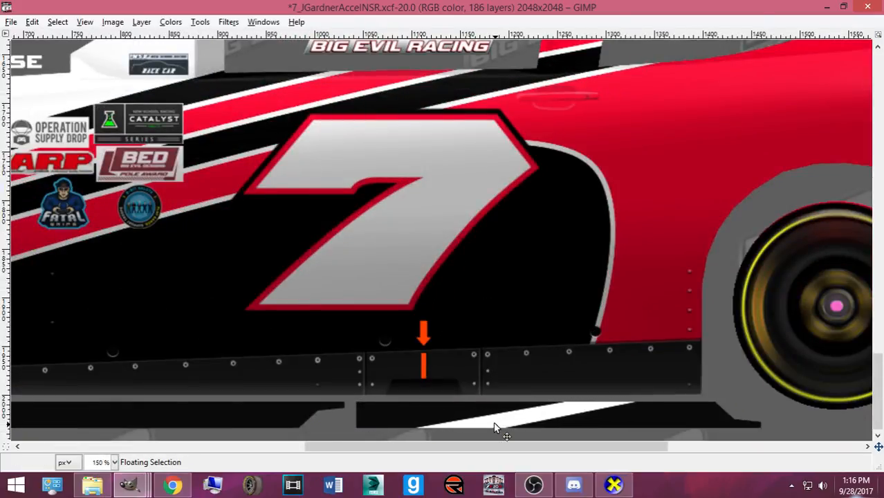
- Tilt the car toward the cockpit in CarView, then shift-nudge the white stripe sliver right
left_click(613, 485)
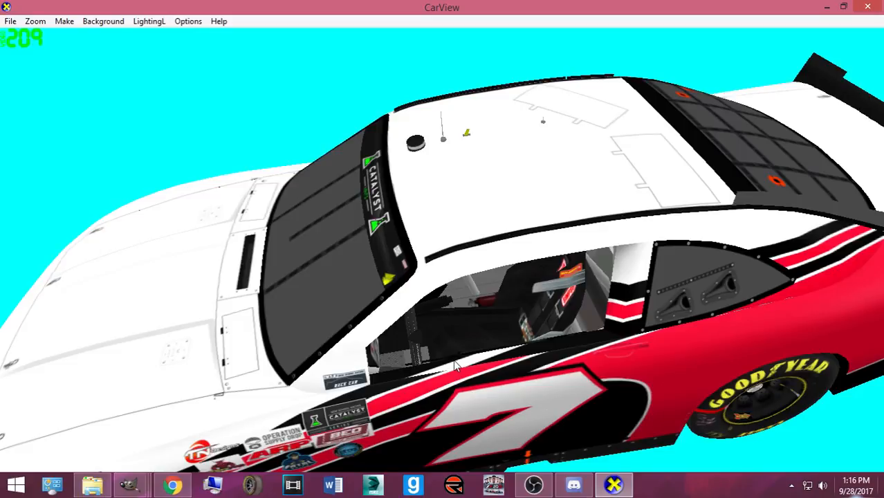
scroll(461, 385, "up", 3)
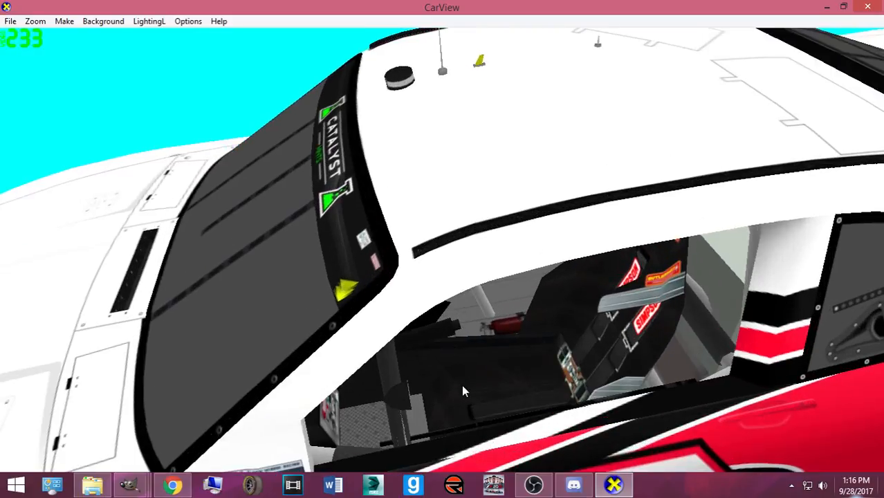
left_click_drag(461, 385, 469, 365)
scroll(482, 359, "up", 2)
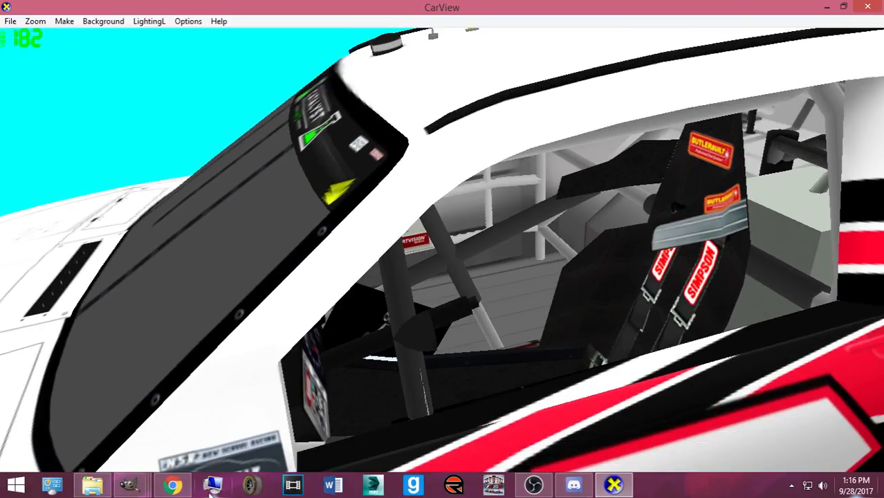
mouse_move(129, 485)
left_click(79, 423)
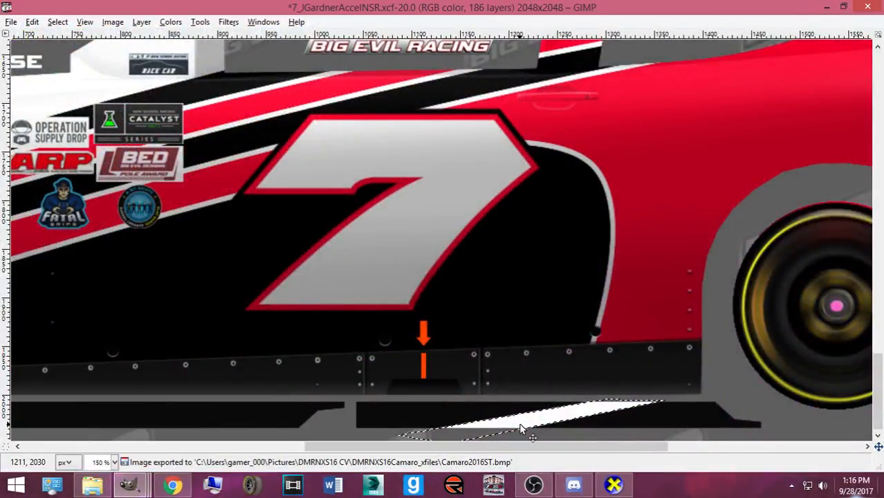
key("shift+Right")
- Re-export the template, view the roof and side in CarView, and copy the stripe sliver
key("ctrl+e")
left_click(613, 486)
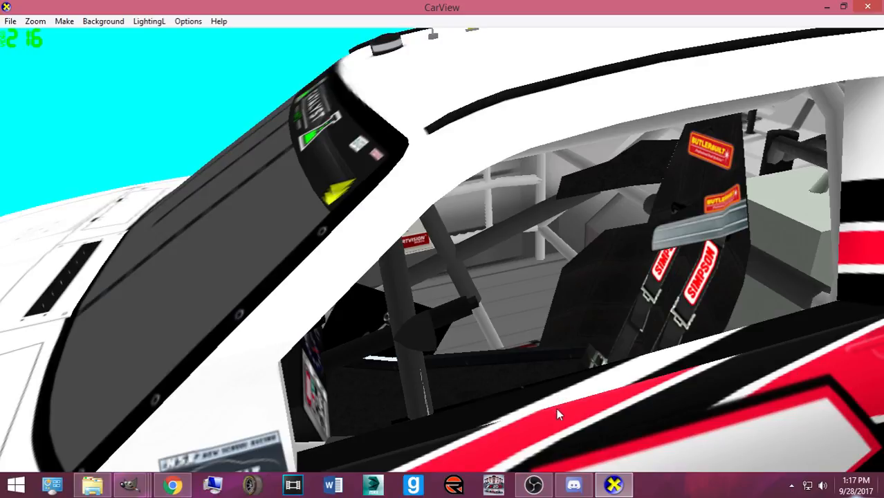
left_click_drag(520, 448, 479, 427)
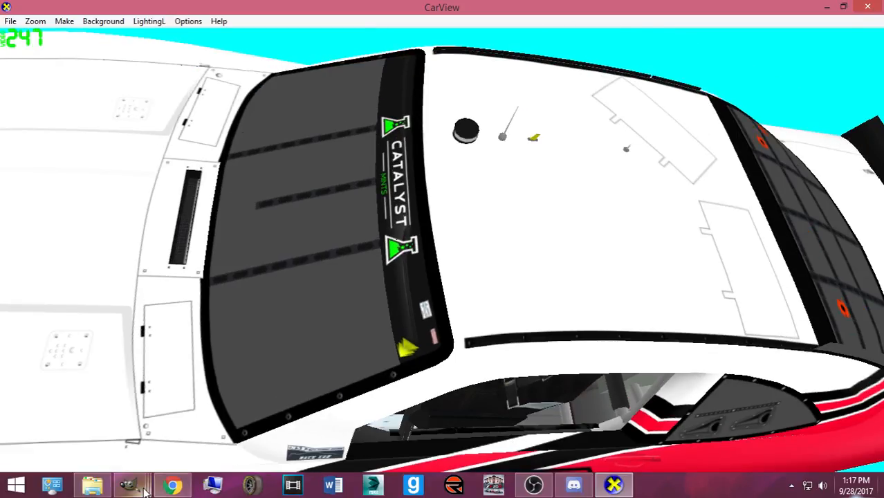
mouse_move(143, 491)
left_click(370, 422)
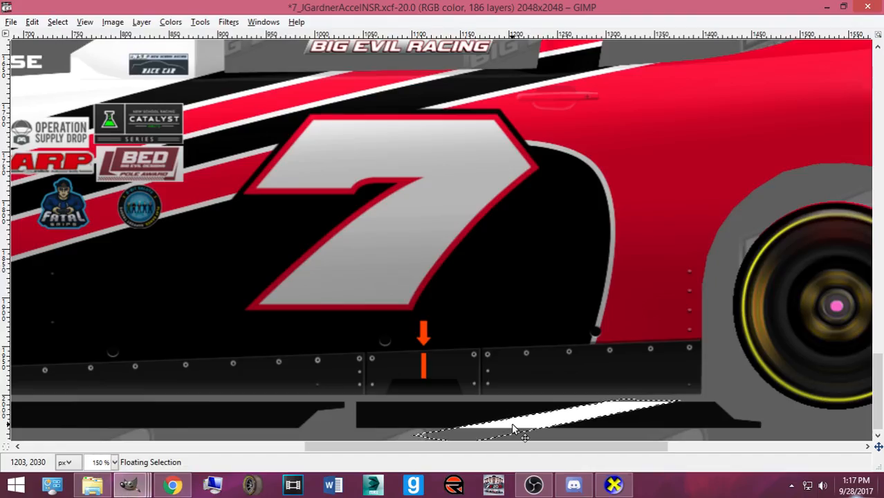
left_click(614, 486)
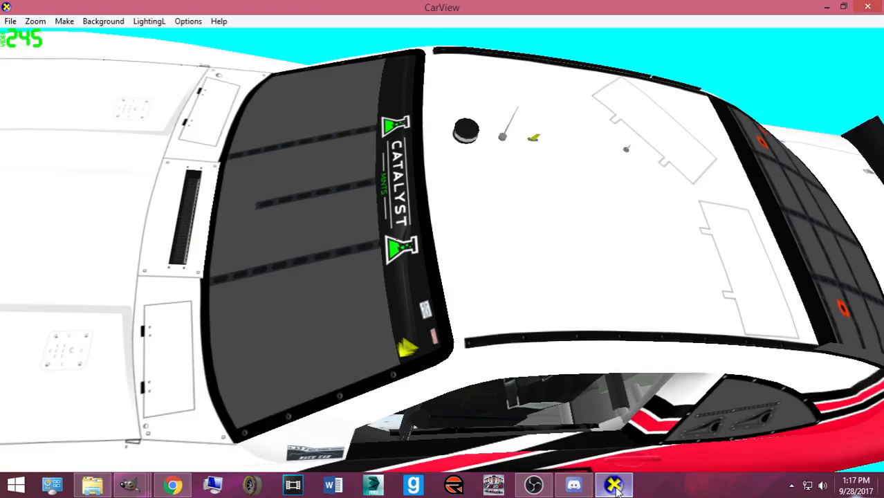
left_click(614, 486)
key("ctrl+c")
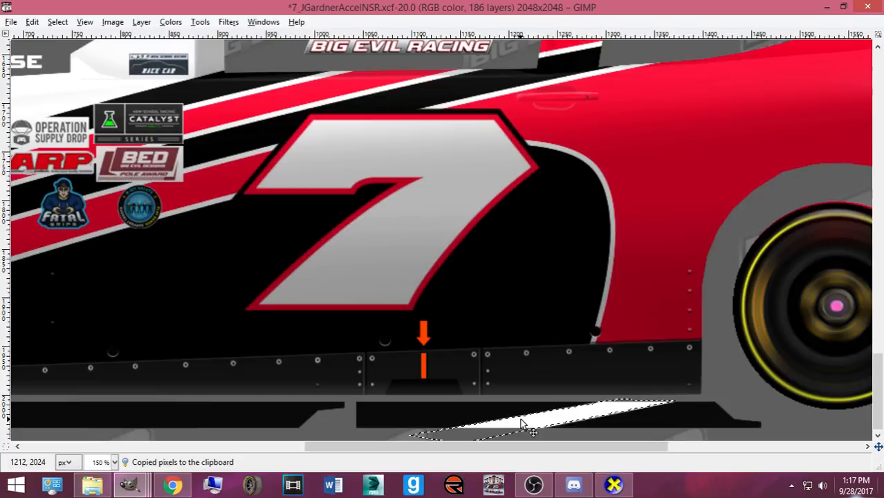
- Re-export as Camaro2016ST.bmp, orbit toward the cockpit, and bring the template window forward
key("ctrl+e")
left_click(613, 486)
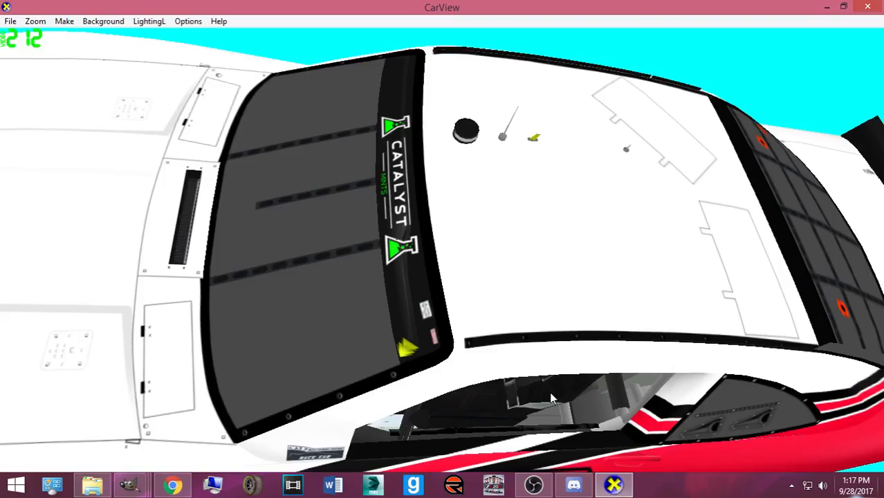
left_click_drag(549, 391, 533, 414)
left_click(132, 485)
left_click(227, 443)
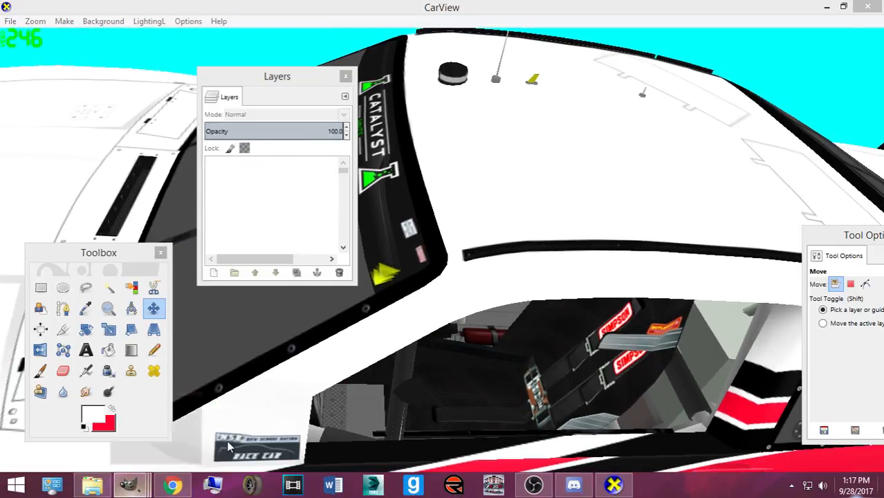
left_click(132, 486)
left_click(91, 434)
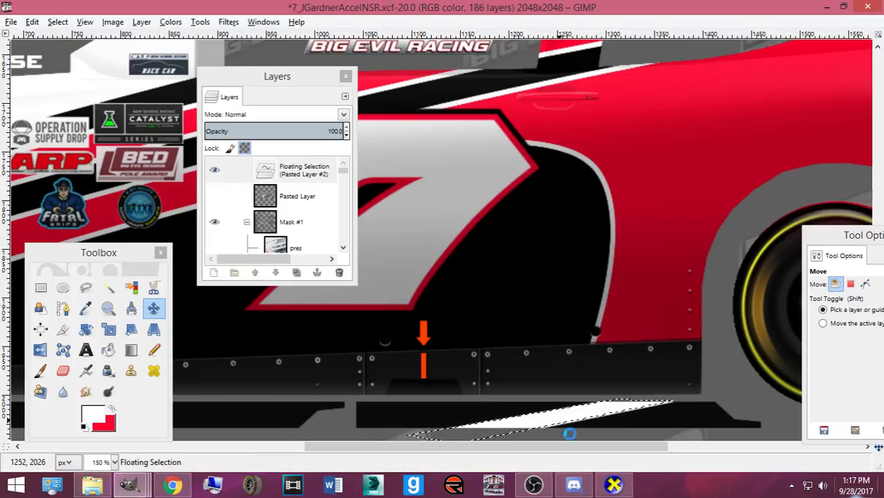
- Tilt the car to a lower side angle, then copy the sliver and nudge it further right
left_click(616, 487)
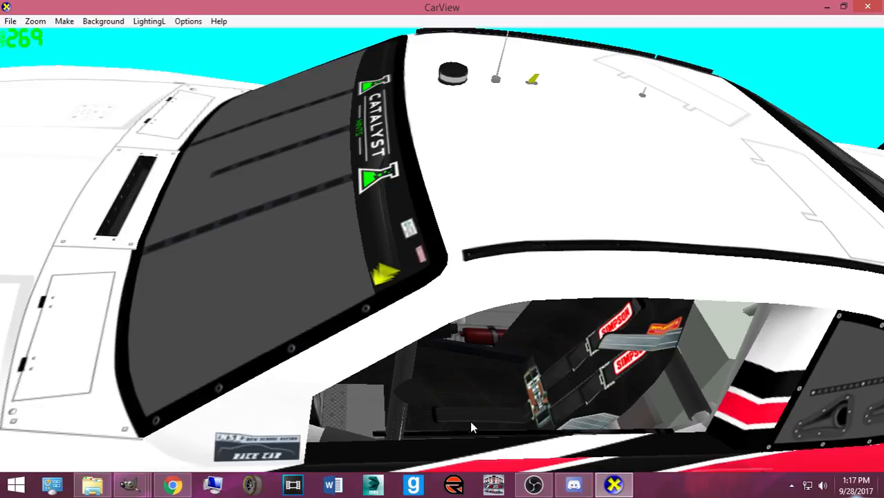
left_click_drag(492, 450, 509, 387)
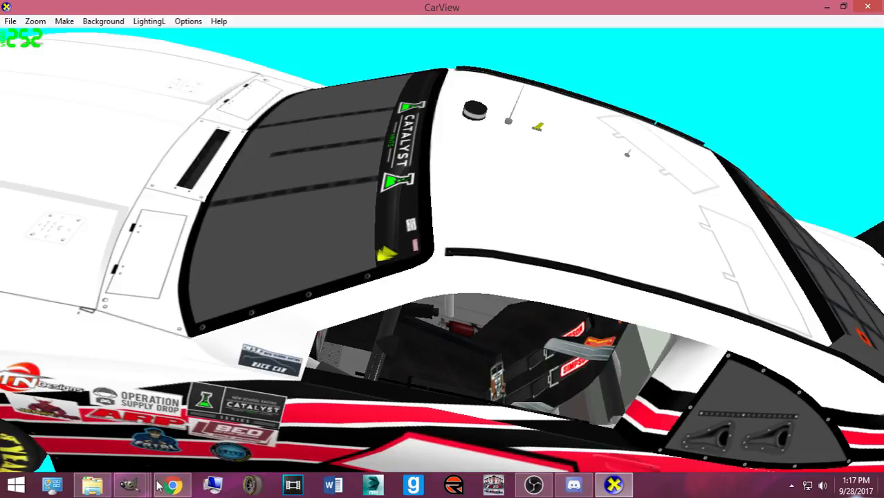
mouse_move(129, 483)
left_click(76, 422)
key("ctrl+c")
key("Right")
key("Right")
key("Right")
key("Right")
key("Right")
key("Right")
key("Right")
key("Right")
key("Right")
key("Right")
key("Right")
key("Right")
key("Right")
key("Right")
key("Right")
key("Right")
key("Right")
key("Right")
key("Right")
key("Right")
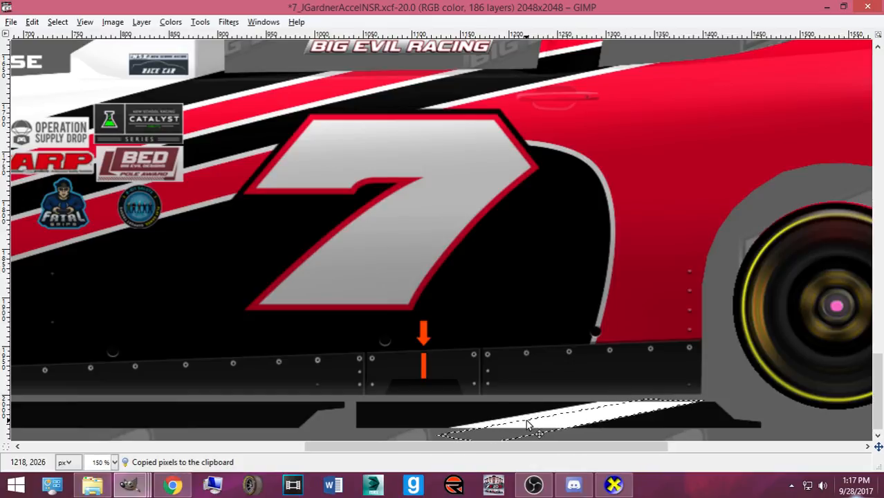
- Save the template, view the car side-on in CarView, and copy the stripe sliver again
key("ctrl+s")
left_click(613, 486)
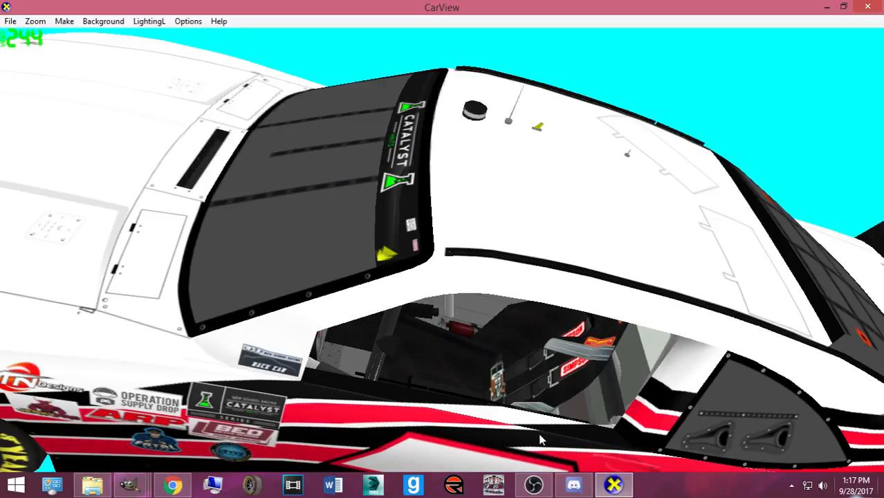
mouse_move(561, 433)
left_mouse_down()
mouse_move(571, 418)
mouse_move(568, 429)
left_mouse_up()
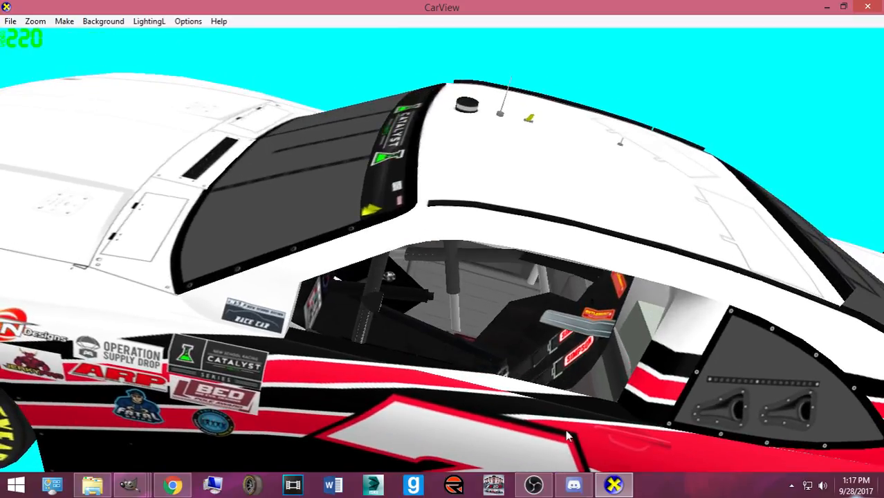
mouse_move(130, 484)
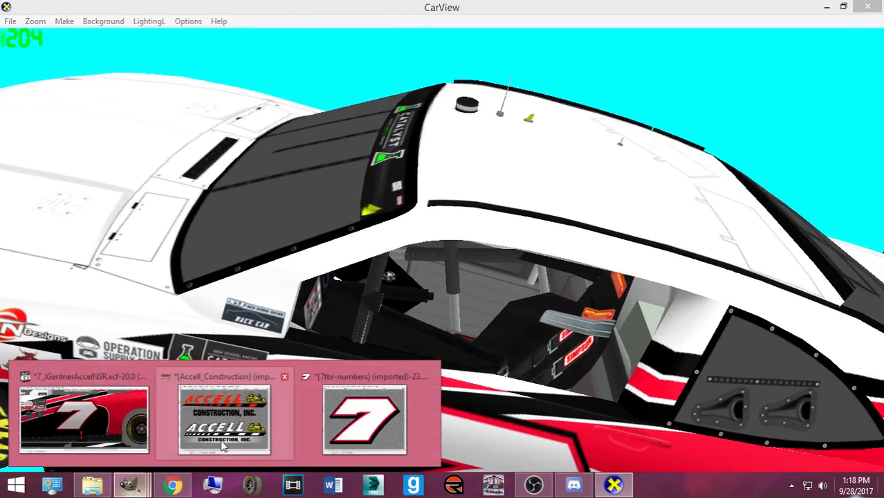
left_click(83, 415)
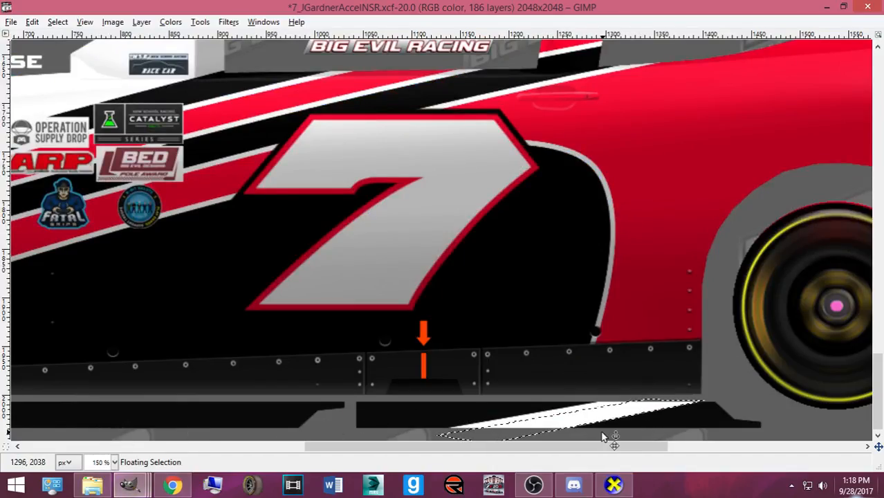
key("ctrl+c")
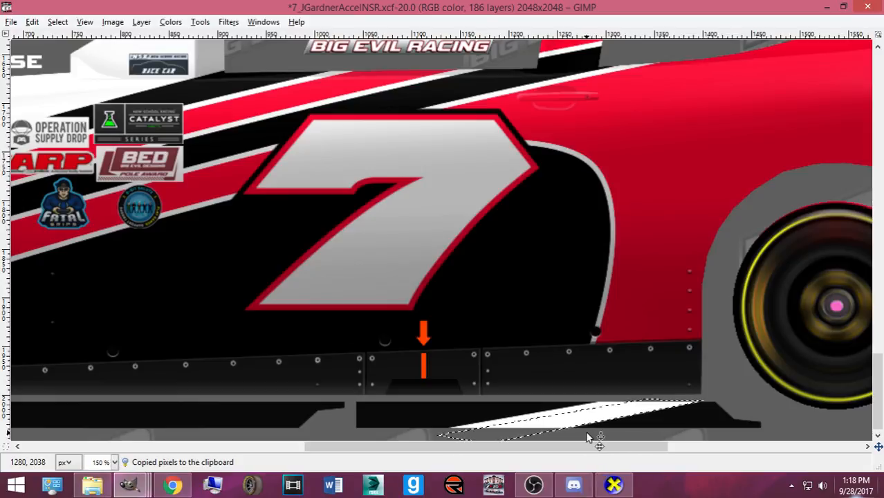
- Rotate the white sliver about 4 degrees and nudge it down, then up to fill the dark notch
key("shift+r")
left_click(583, 435)
left_click(278, 317)
key("m")
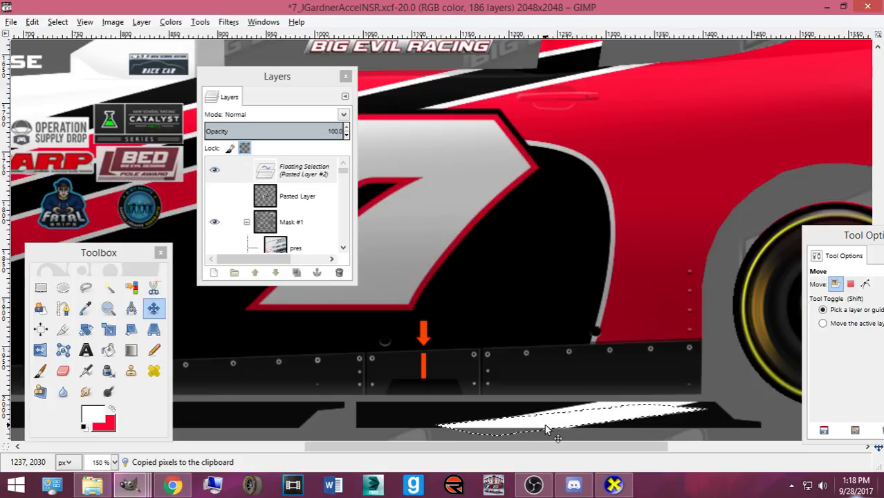
key("Down")
key("Down")
key("Down")
key("Down")
key("Down")
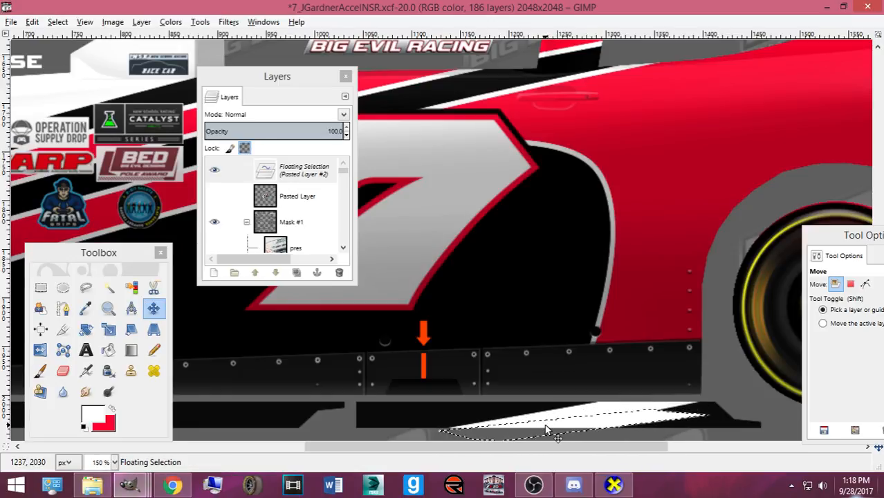
key("Up")
key("Up")
key("Up")
key("Up")
key("Up")
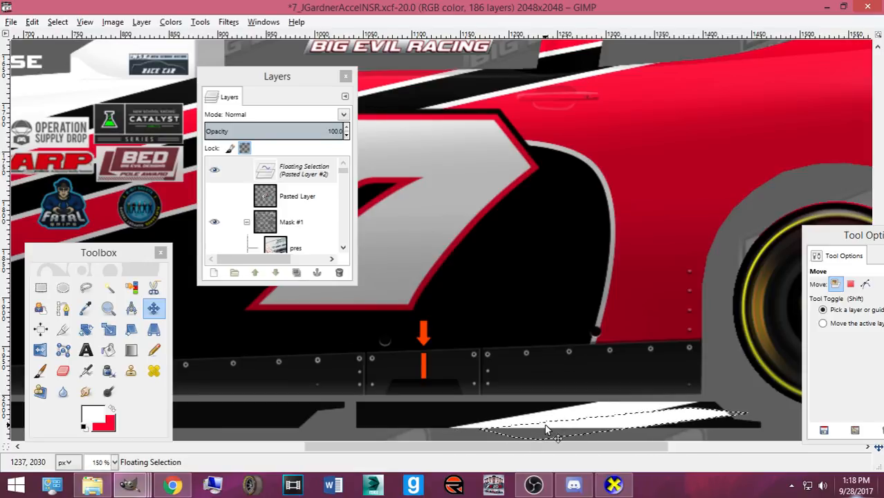
- Re-export, then drag the white sliver along the lower stripe and anchor it
key("ctrl+e")
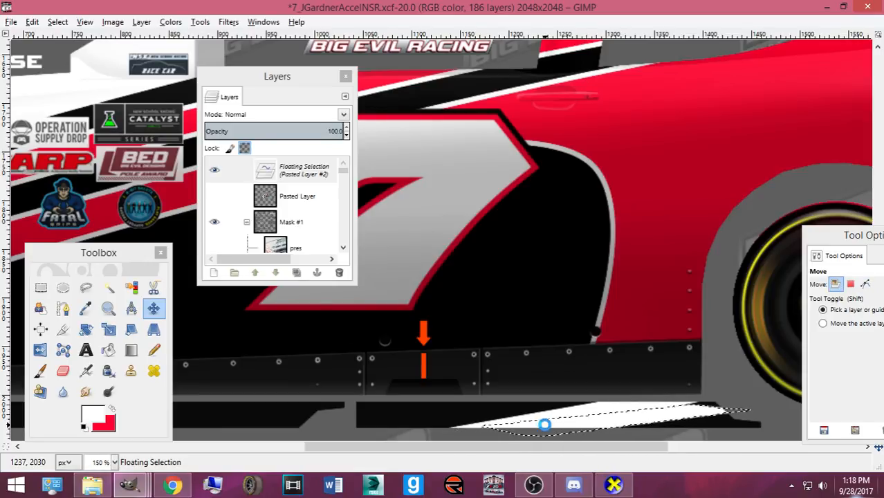
left_click(615, 486)
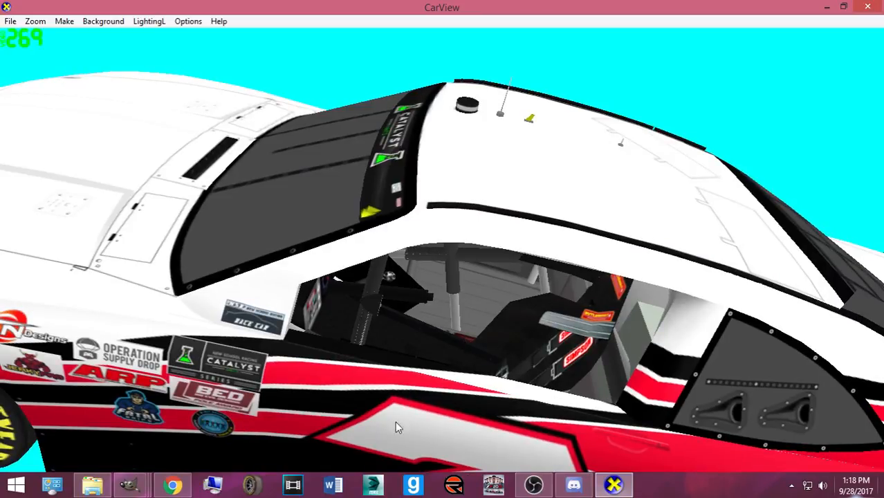
left_click(135, 486)
left_click(76, 415)
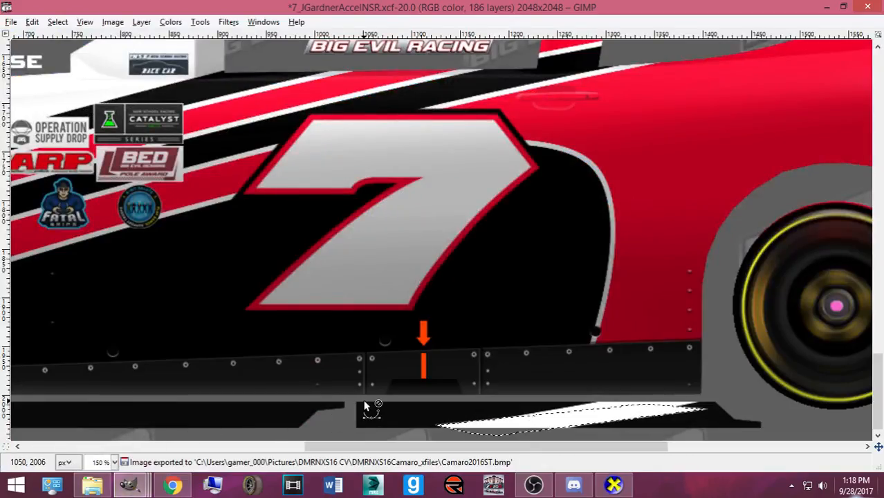
left_click_drag(423, 417, 466, 412)
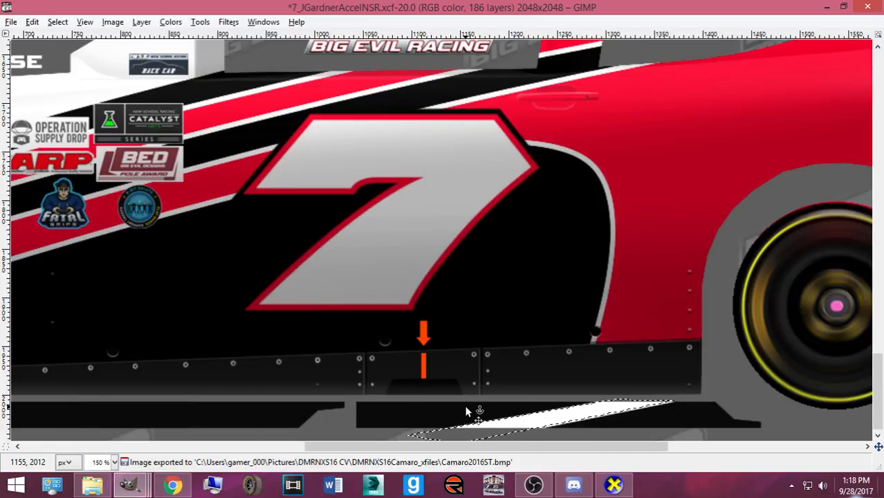
key("ctrl+h")
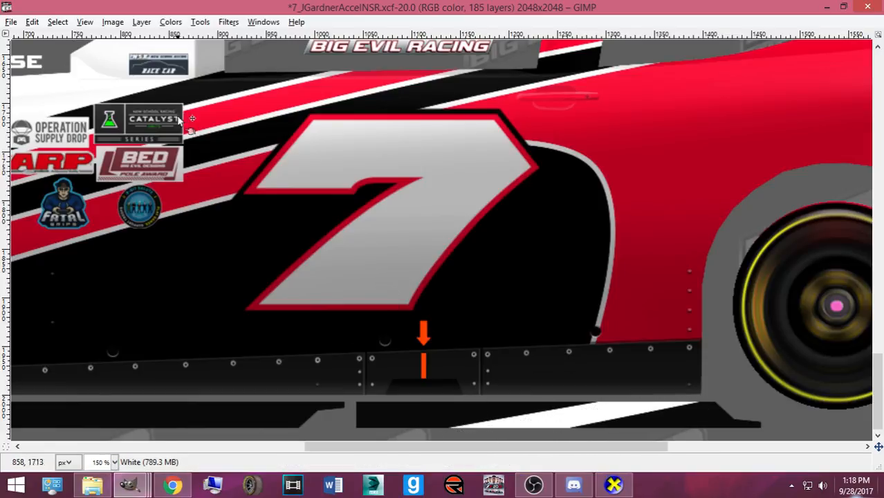
- Outline a new sliver along the stripe with the Paths tool and convert it to a selection
key("ctrl+b")
left_click(63, 307)
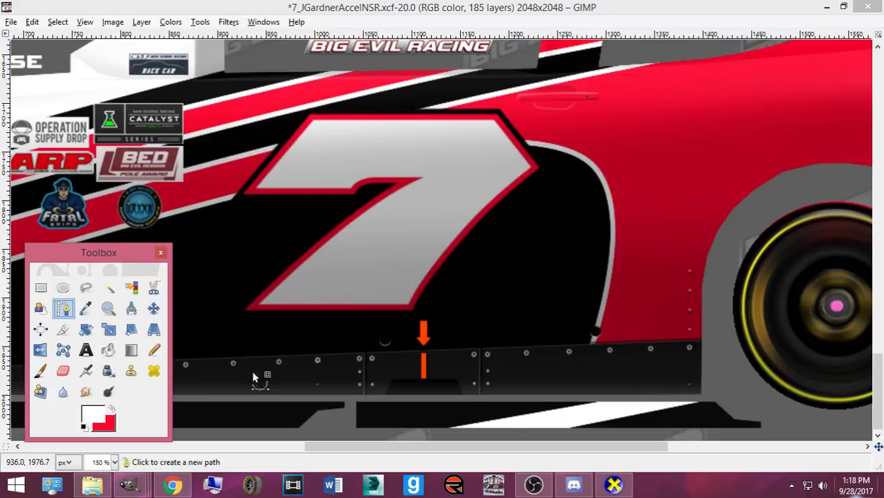
key("Tab")
left_click_drag(545, 430, 562, 431)
left_click(727, 412)
left_click_drag(728, 415, 735, 410)
left_click(717, 397)
left_click(665, 401)
left_click(544, 426)
key("Return")
- Paint the new sliver white with the pencil, re-export, and inspect the side paint in CarView
left_click(154, 349)
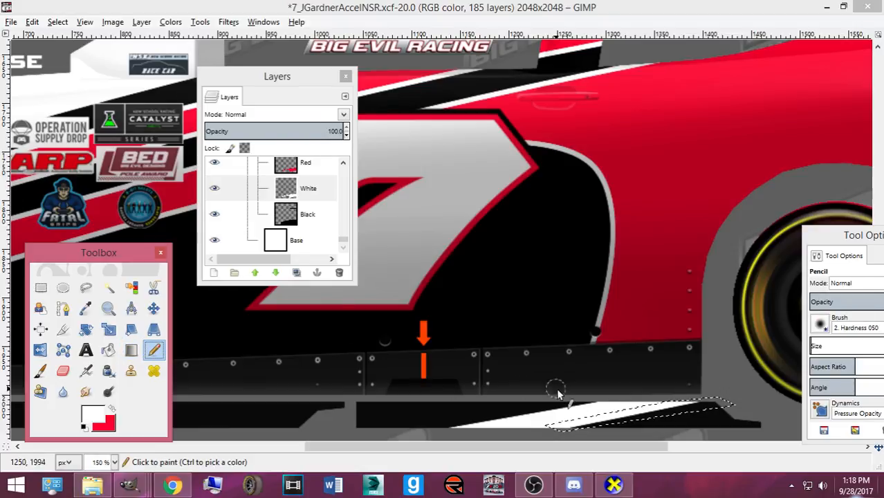
left_click_drag(563, 423, 719, 411)
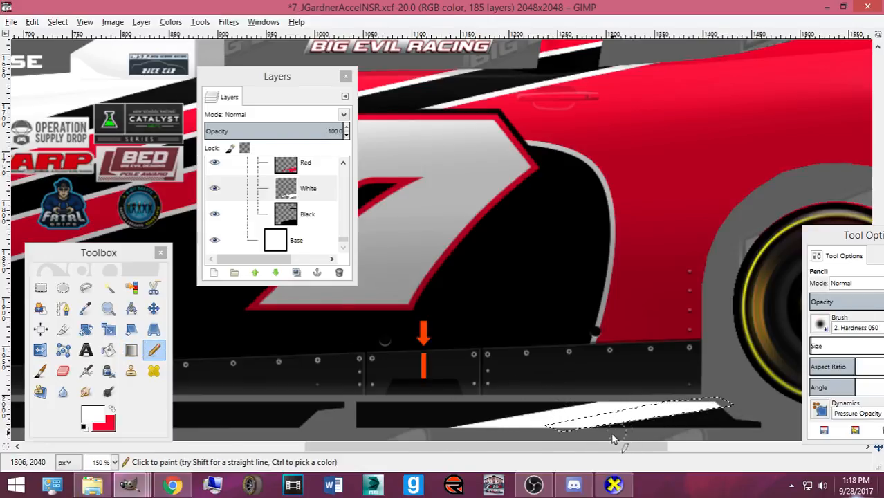
key("ctrl+e")
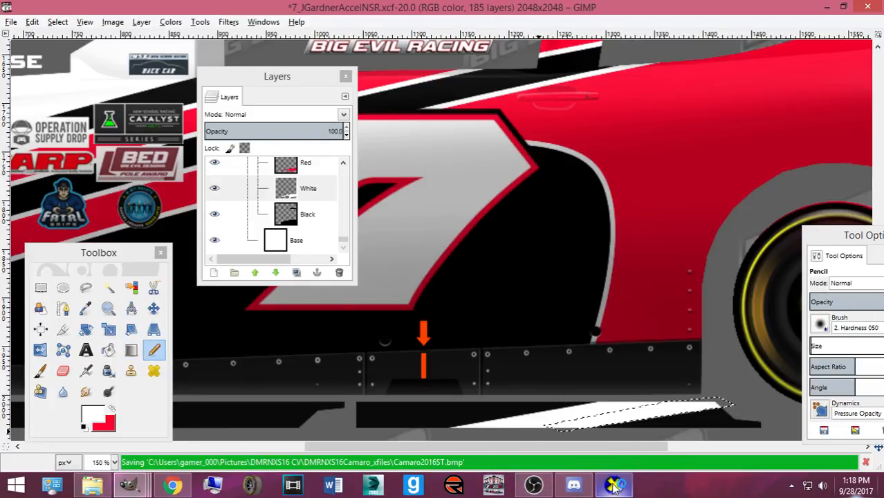
left_click(614, 486)
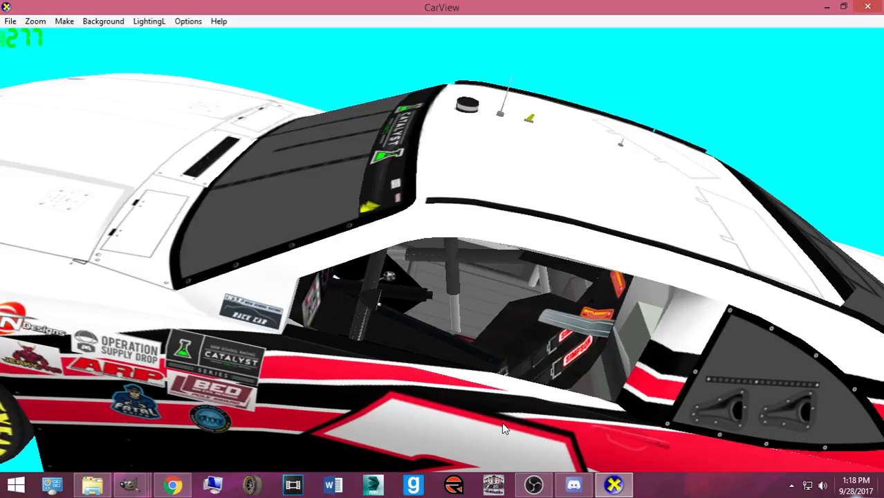
left_click_drag(490, 397, 488, 411)
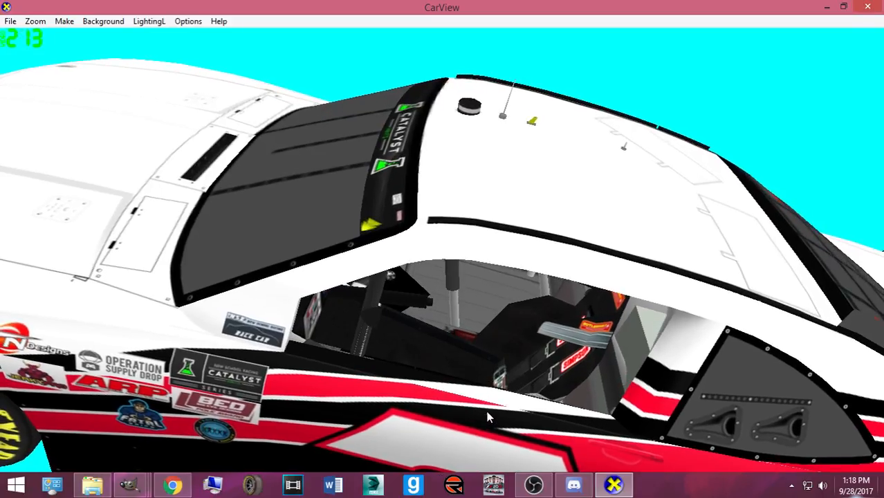
mouse_move(130, 485)
left_click(114, 421)
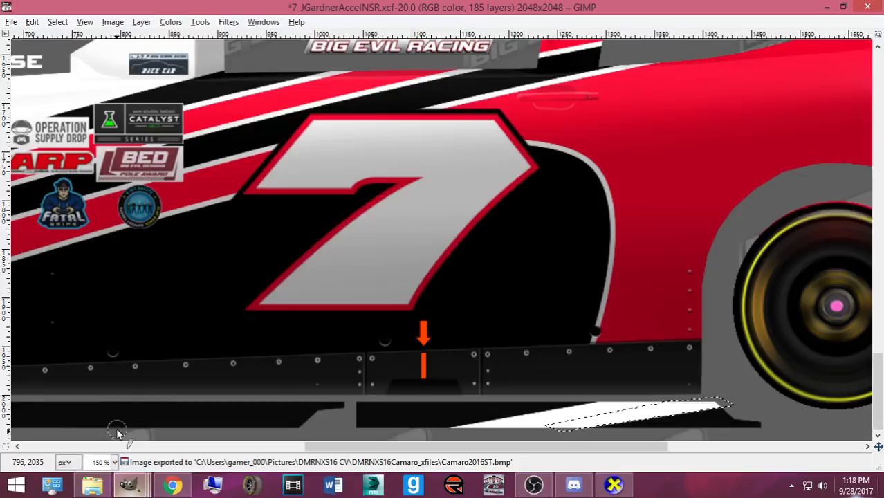
- Copy and paste the stripe area, re-export the template, and check the roof and hood in CarView
key("ctrl+c")
key("ctrl+b")
key("ctrl+v")
left_click(600, 420)
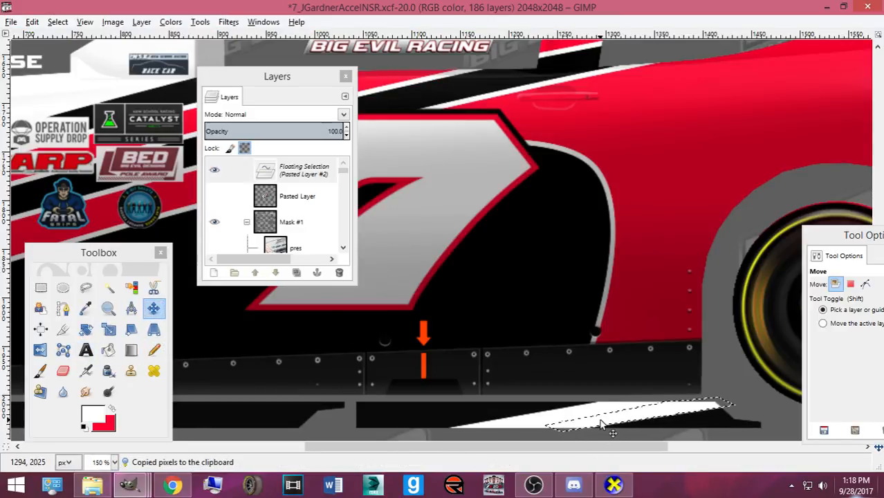
key("ctrl")
key("ctrl+e")
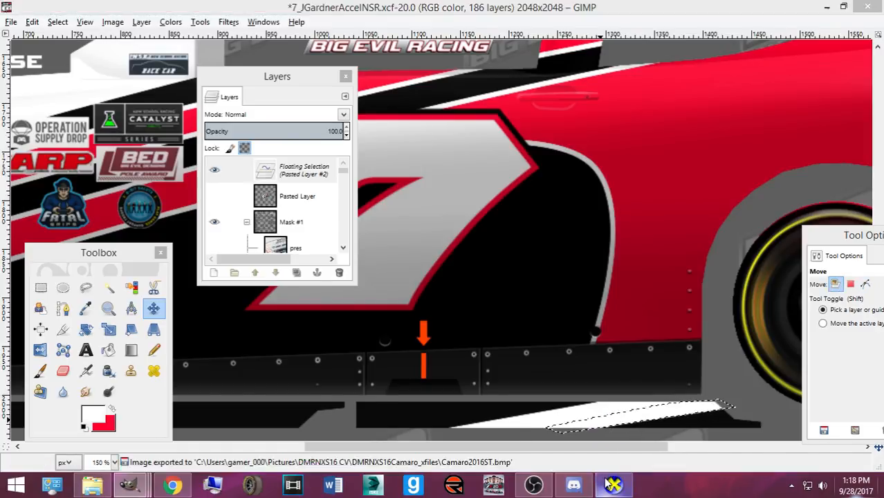
key("alt+Tab")
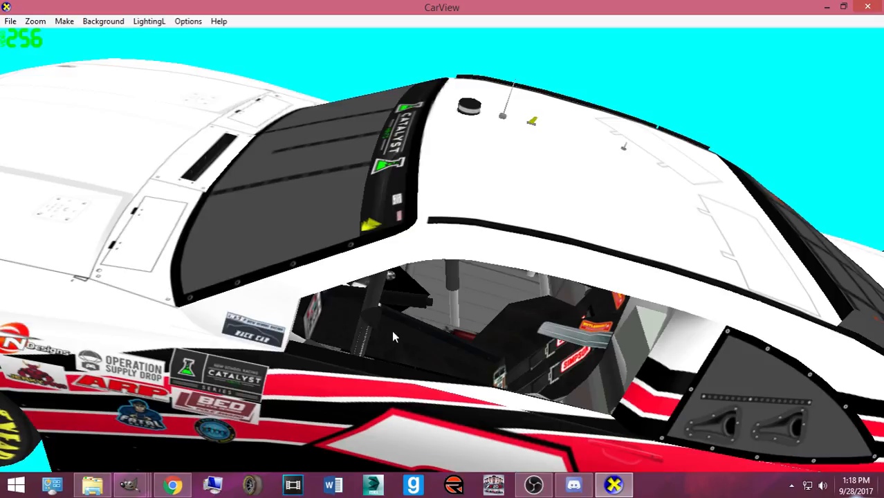
scroll(435, 410, "down", 2)
left_click_drag(435, 410, 427, 428)
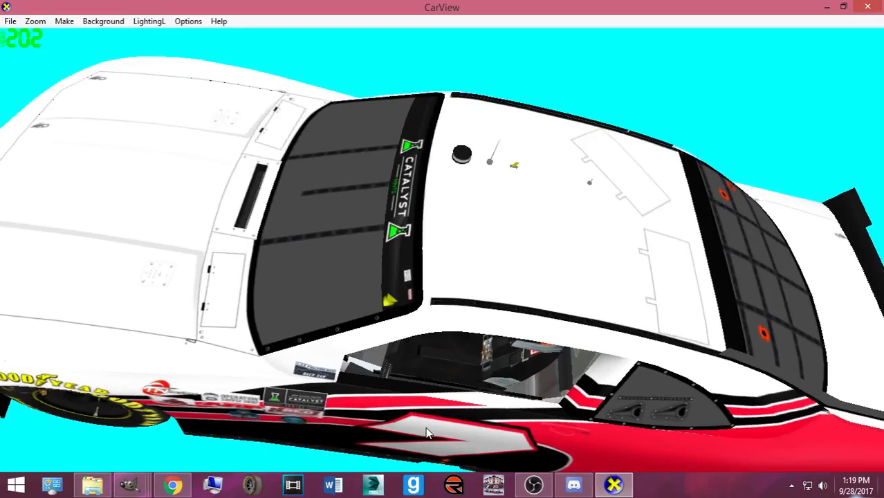
scroll(427, 428, "up", 2)
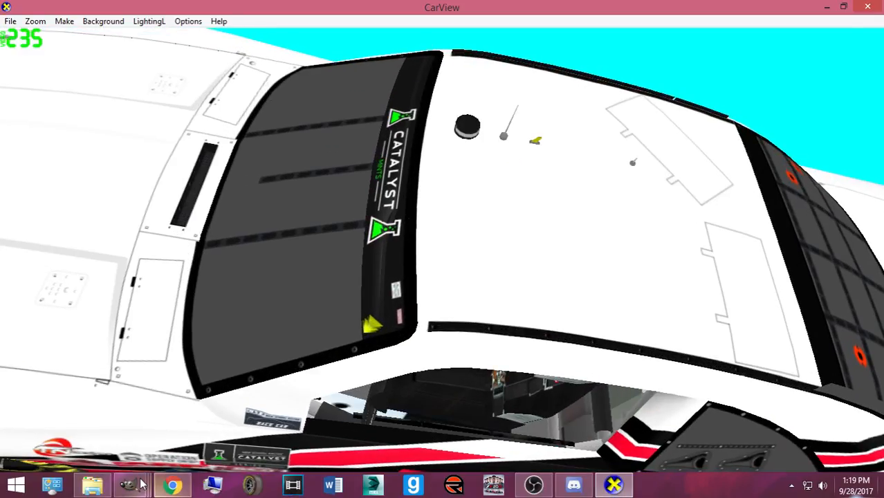
mouse_move(130, 484)
left_click(136, 424)
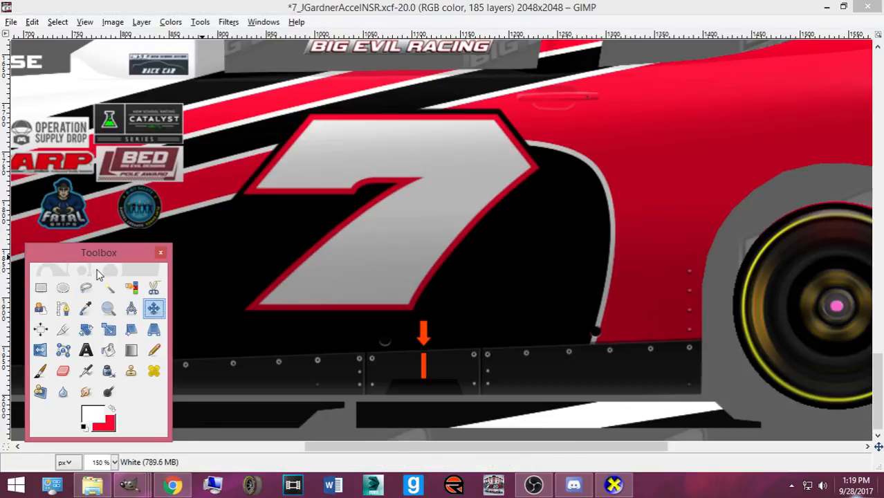
- Load the layer's shape as a sharpened, slightly shrunk selection on the Red layer, with red as the colour
right_click(287, 188)
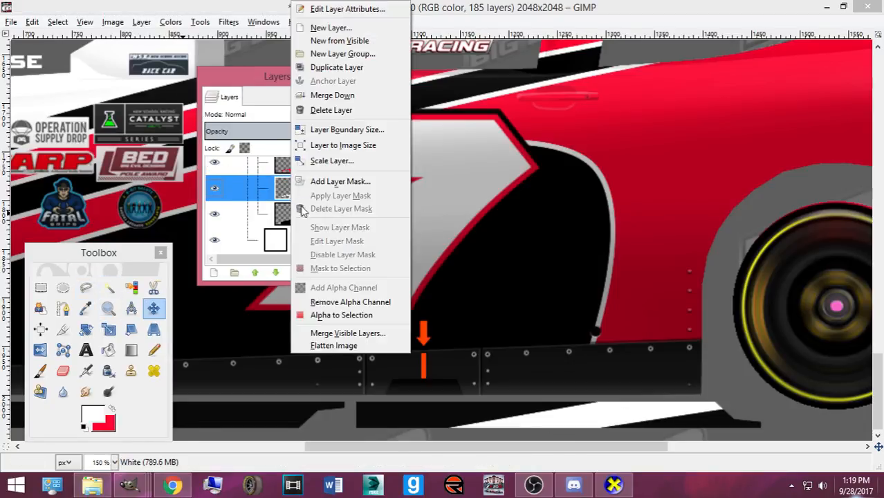
left_click(341, 315)
left_click(285, 170)
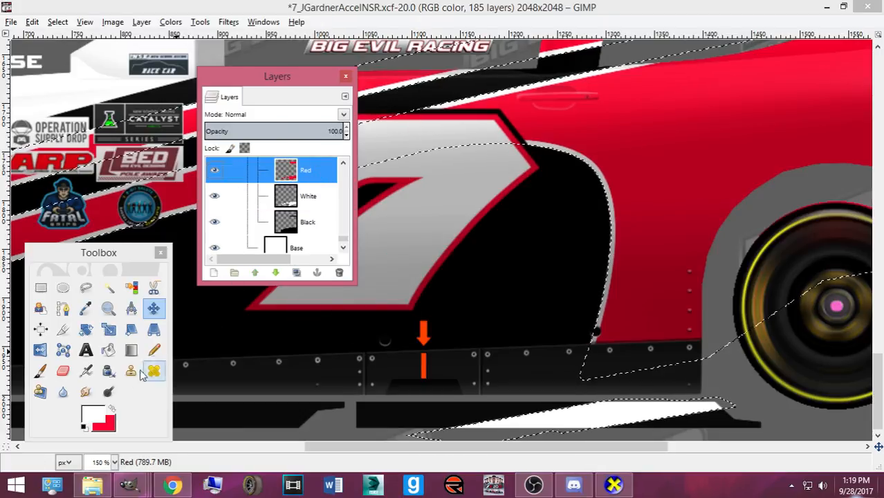
left_click(111, 409)
left_click(57, 22)
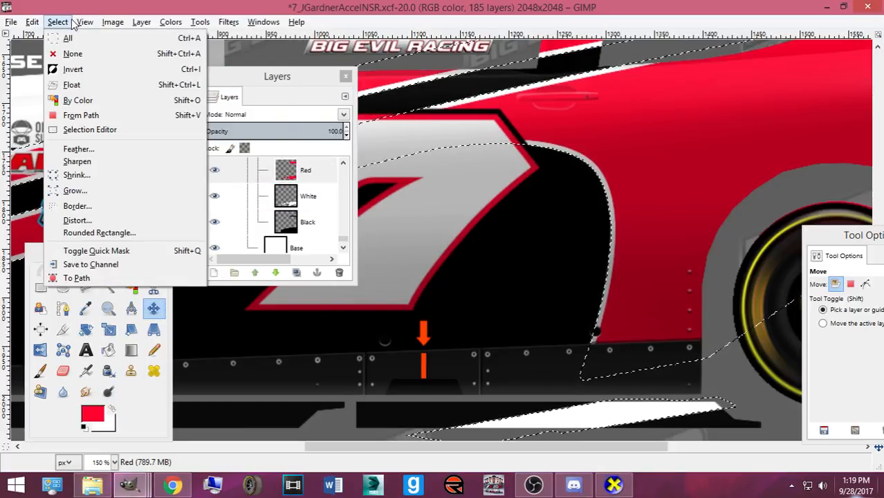
left_click(69, 162)
left_click(97, 234)
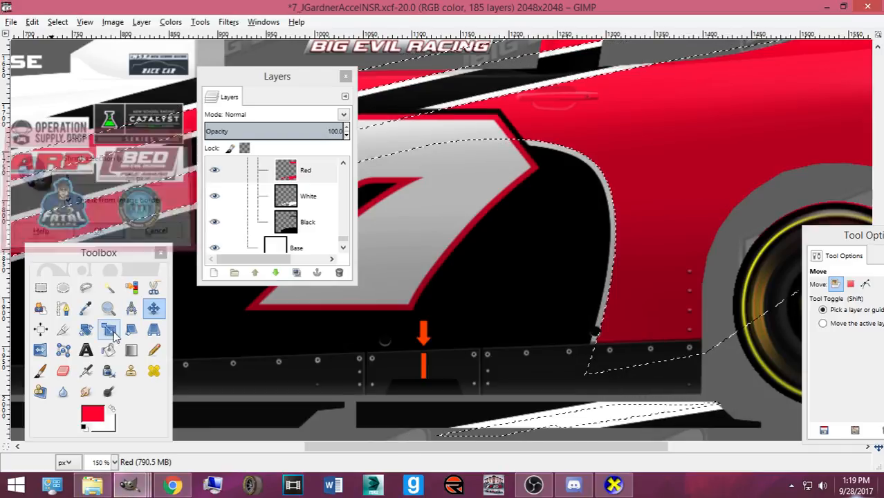
- Paint red along the white rocker stripe with the Pencil, then clear the selection
left_click(151, 351)
left_click_drag(477, 432, 717, 410)
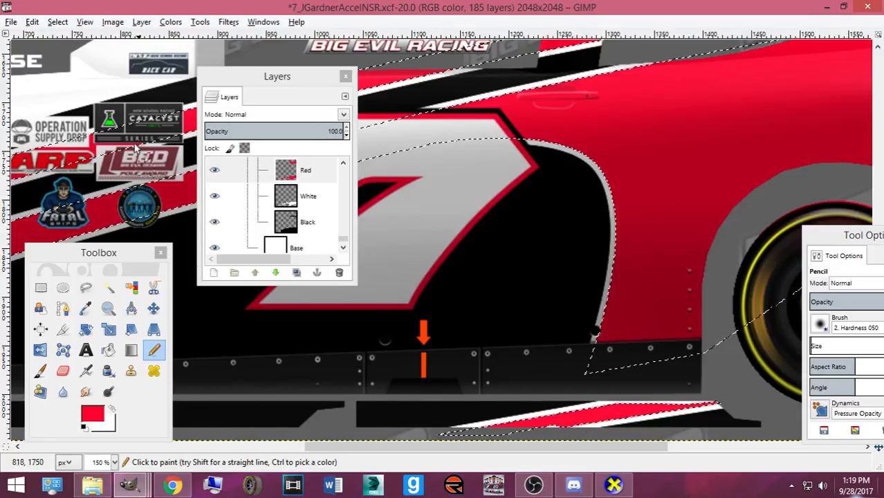
left_click(58, 21)
left_click(83, 53)
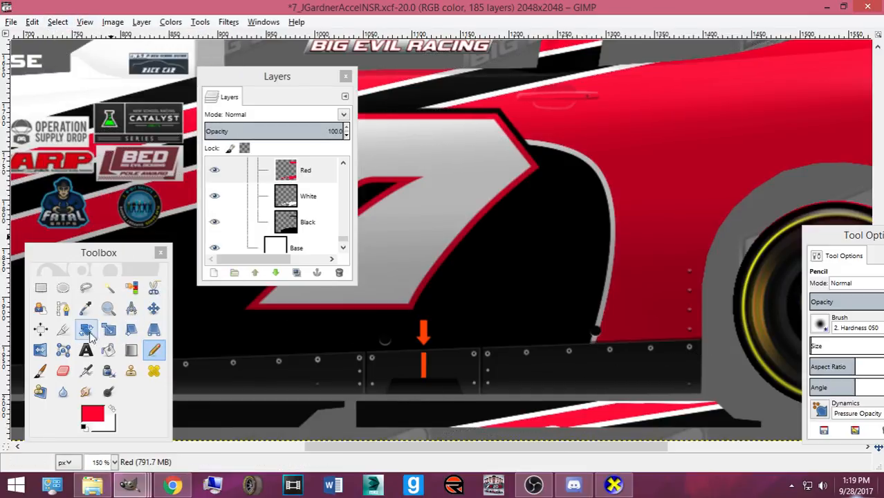
left_click(63, 308)
- Zoom to 300% on the template's bottom edge and start a path at the stripe's lower-left end
key("plus")
key("plus")
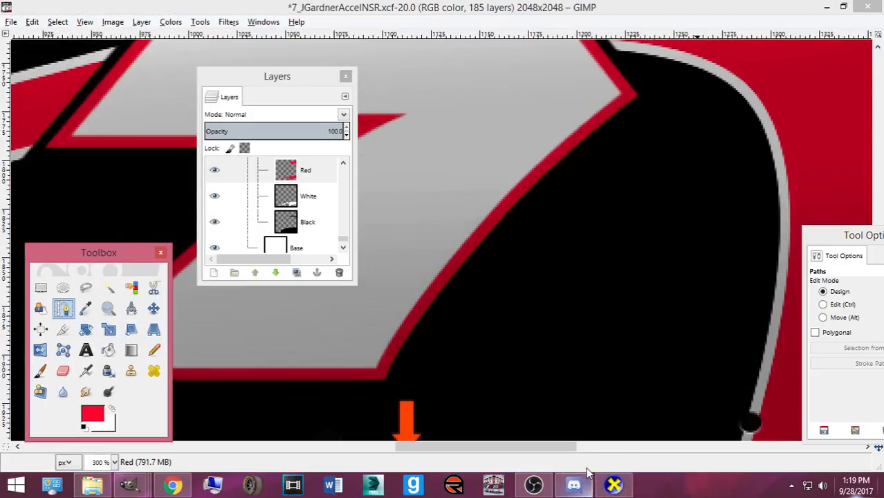
left_click_drag(674, 415, 596, 213)
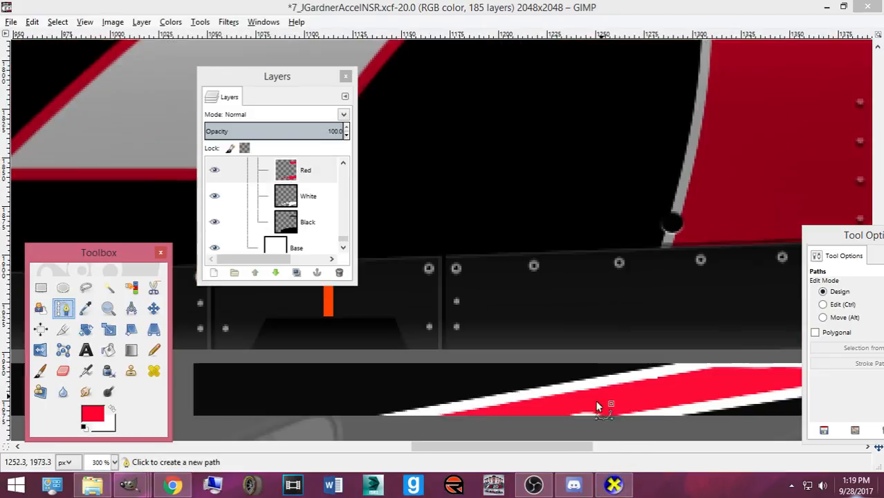
left_click(434, 417)
left_click(757, 357)
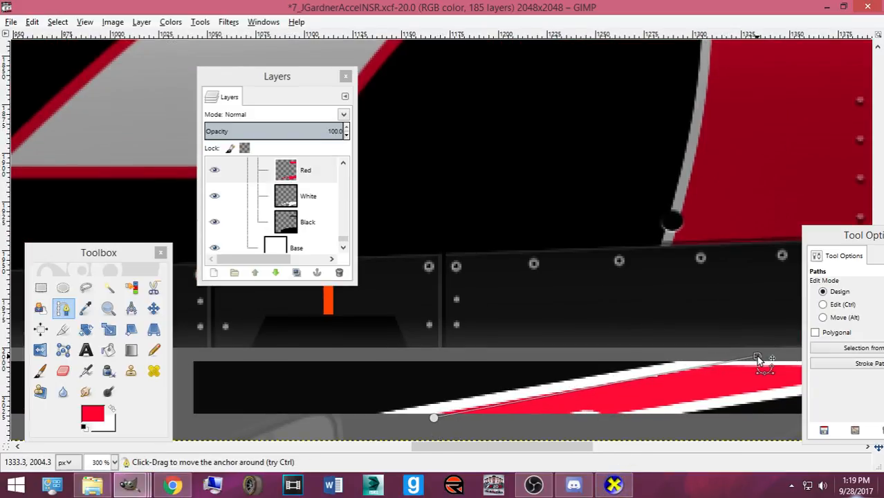
left_click_drag(765, 356, 767, 354)
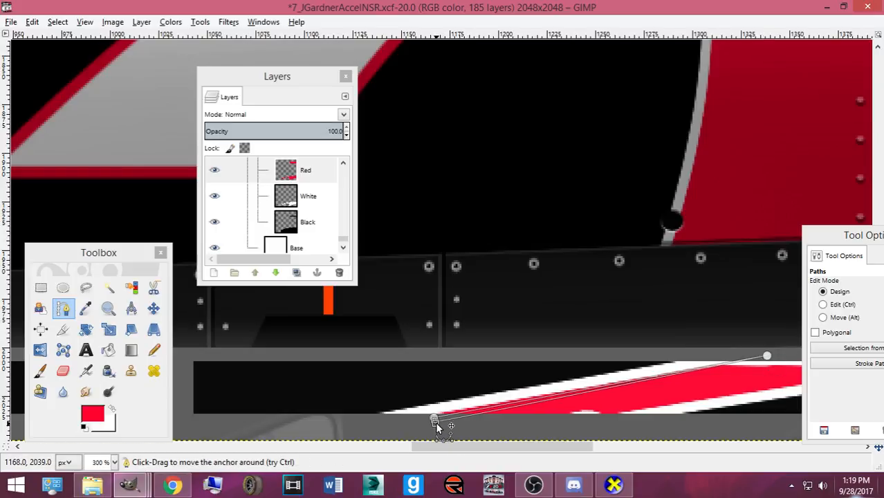
key("ctrl+z")
left_click_drag(434, 419, 424, 415)
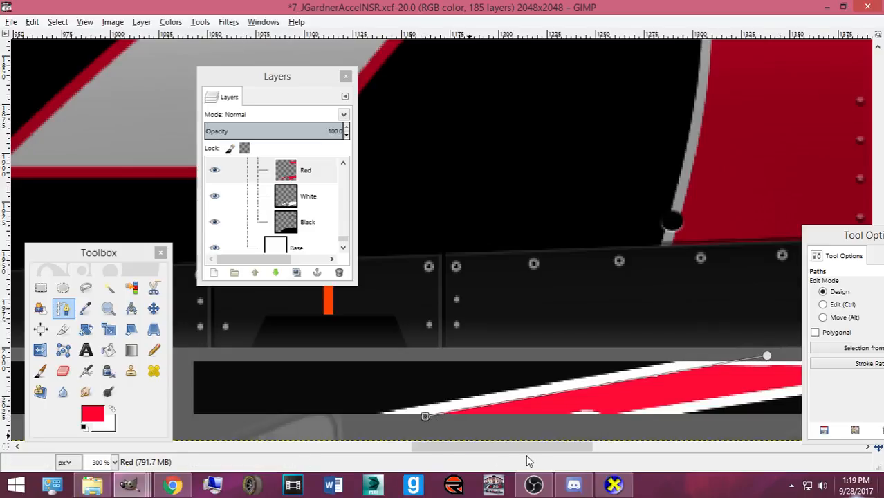
- Outline the stripe's upper edge with path points and convert the path into a selection
scroll(484, 373, "right", 5)
left_click(583, 363)
left_click_drag(572, 373, 275, 417)
left_click(642, 359)
left_click_drag(643, 360, 644, 358)
left_click_drag(275, 416, 271, 415)
left_click(460, 358, "ctrl")
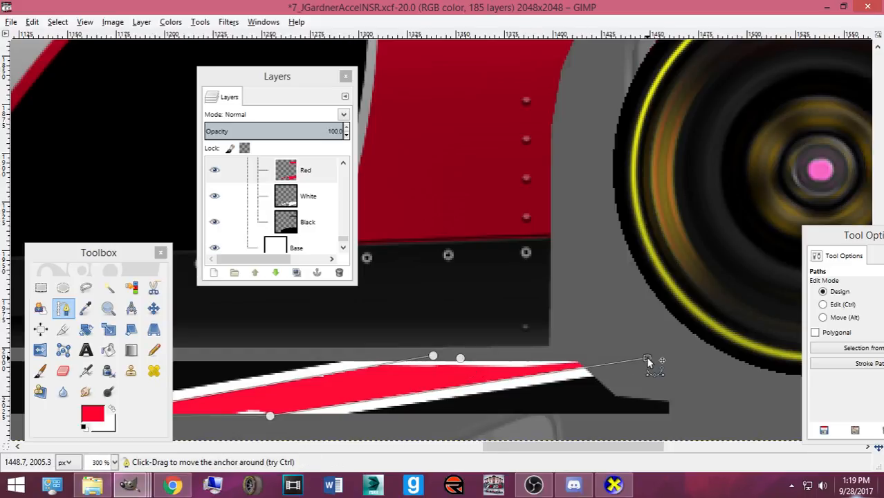
left_click(549, 354)
left_click(446, 356)
key("Return")
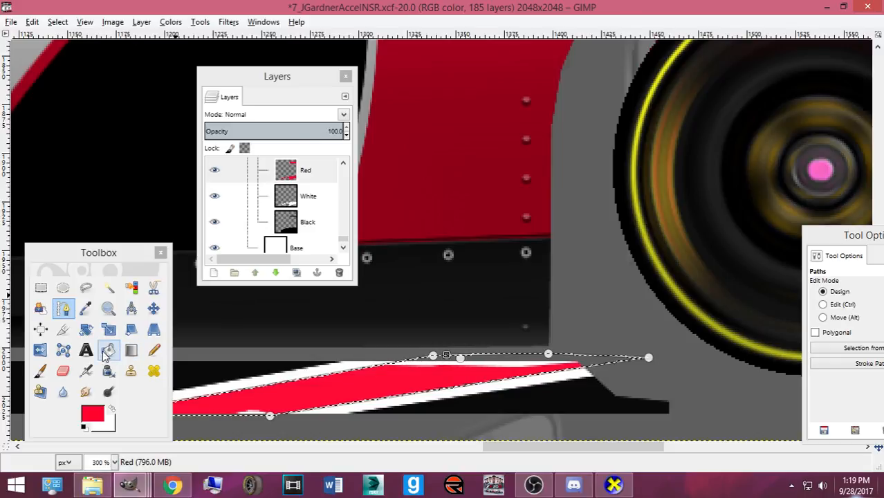
- Pencil red over the white strip inside the outline and re-export to Camaro2016ST.bmp
left_click(153, 350)
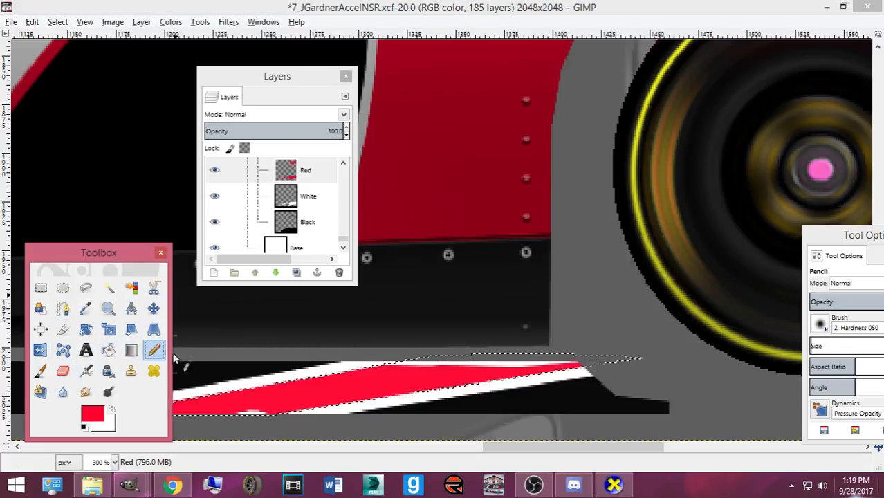
mouse_move(279, 417)
left_mouse_down()
mouse_move(226, 410)
mouse_move(544, 387)
mouse_move(606, 372)
mouse_move(282, 367)
left_mouse_up()
left_click_drag(504, 448, 447, 448)
key("ctrl+e")
- Check the new stripe on the 3D car in CarView, tilting to see the roof and side
left_click(613, 485)
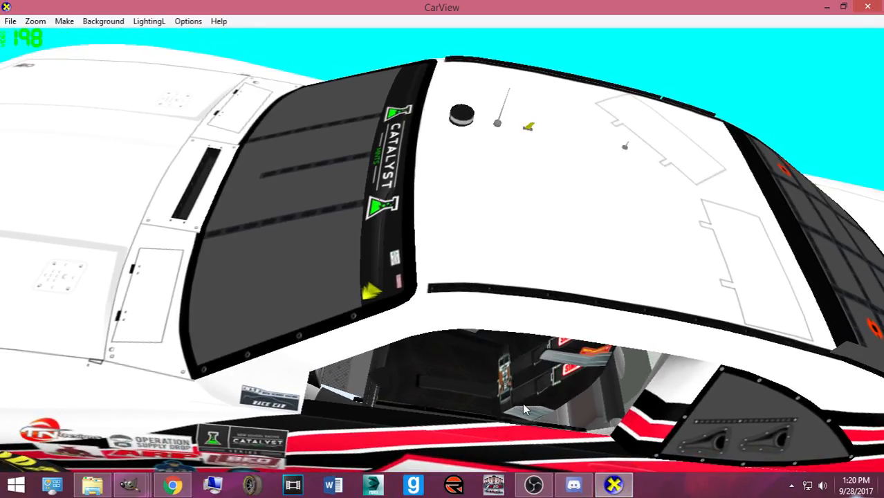
scroll(523, 408, "up", 1)
left_click_drag(523, 408, 357, 447)
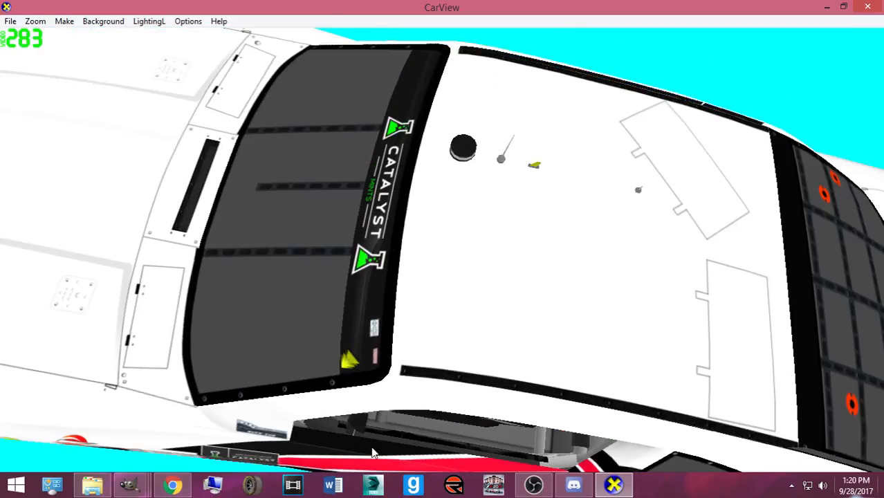
mouse_move(129, 484)
left_click(193, 414)
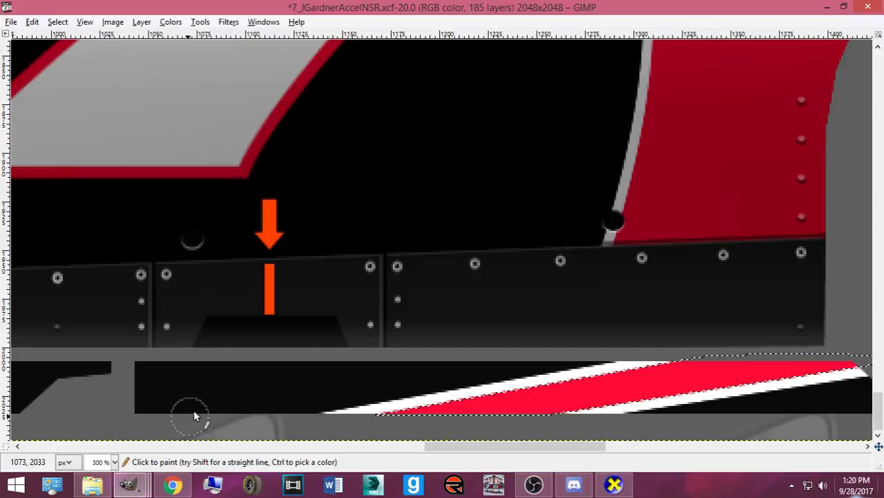
- Copy and paste the selected stripe area, then anchor the floating selection
key("ctrl+c")
key("ctrl+v")
key("ctrl+b")
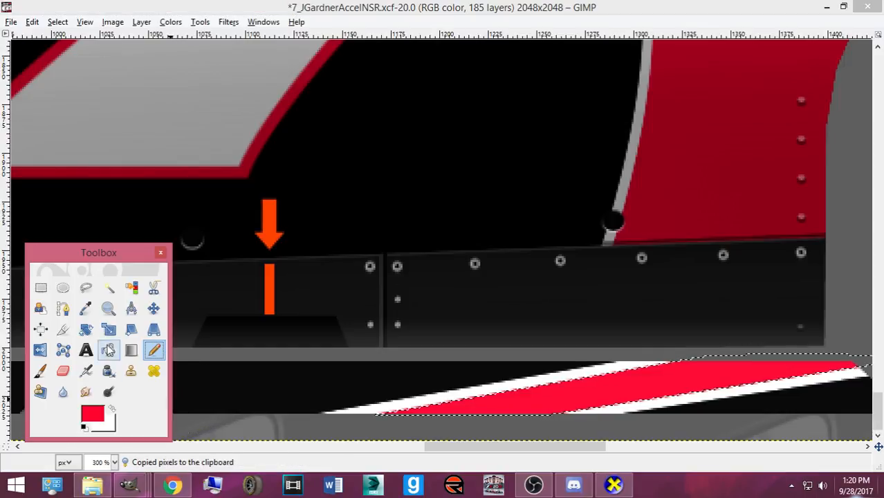
left_click(152, 311)
key("Tab")
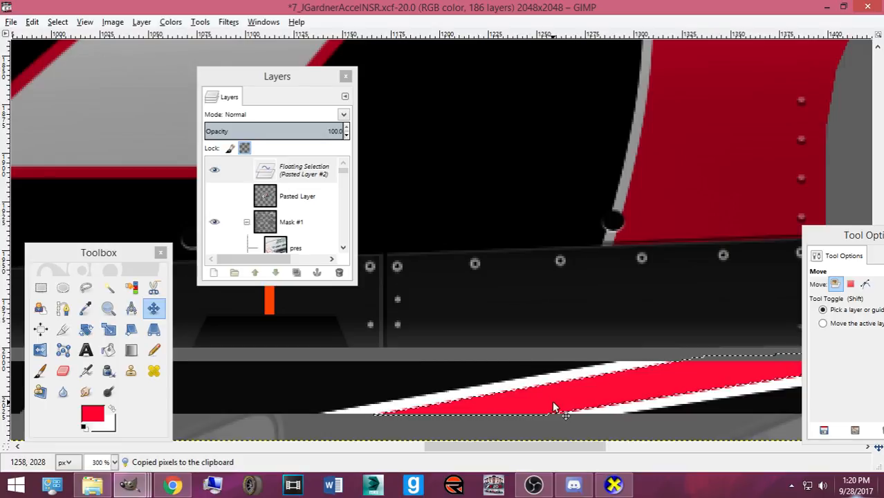
key("ctrl+h")
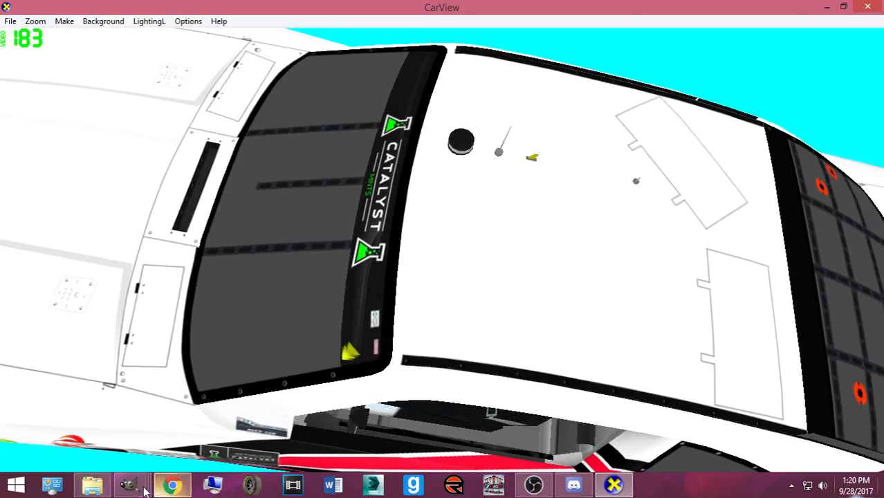
- Re-export to Camaro2016ST.bmp and inspect the painted side of the car in CarView
mouse_move(130, 484)
left_click(83, 419)
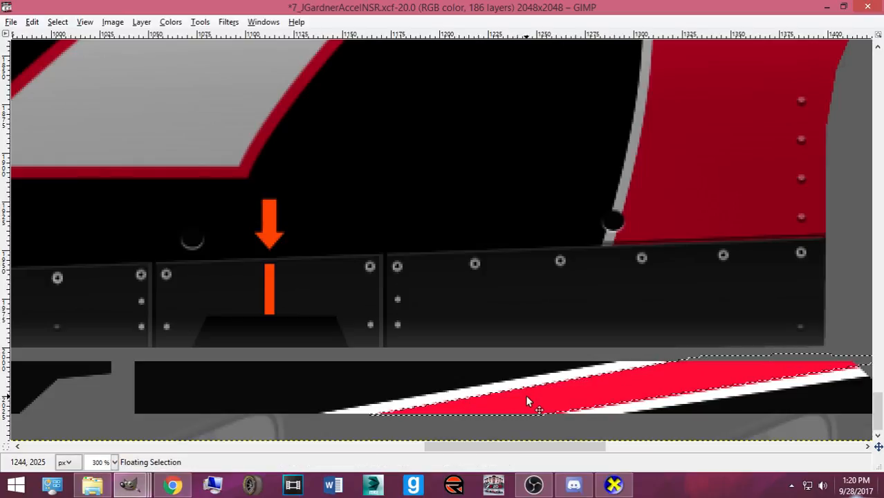
key("ctrl+e")
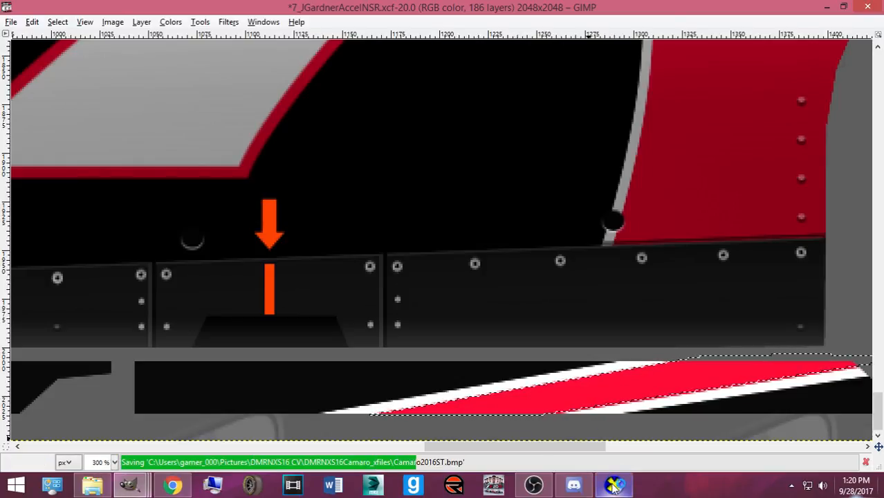
left_click(613, 484)
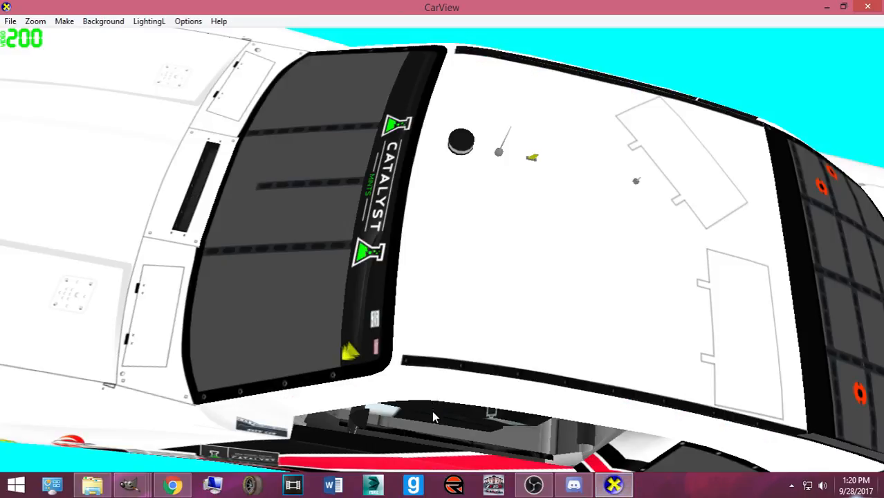
left_click_drag(462, 448, 370, 413)
left_click(130, 484)
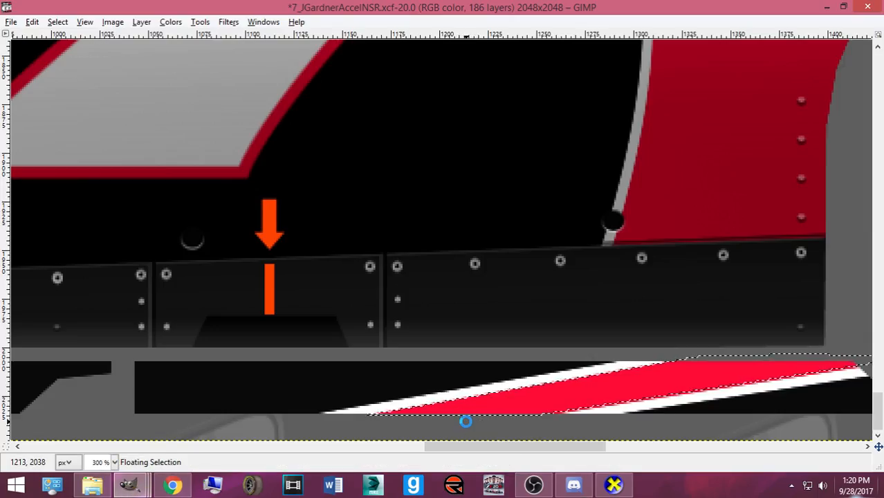
left_click(613, 484)
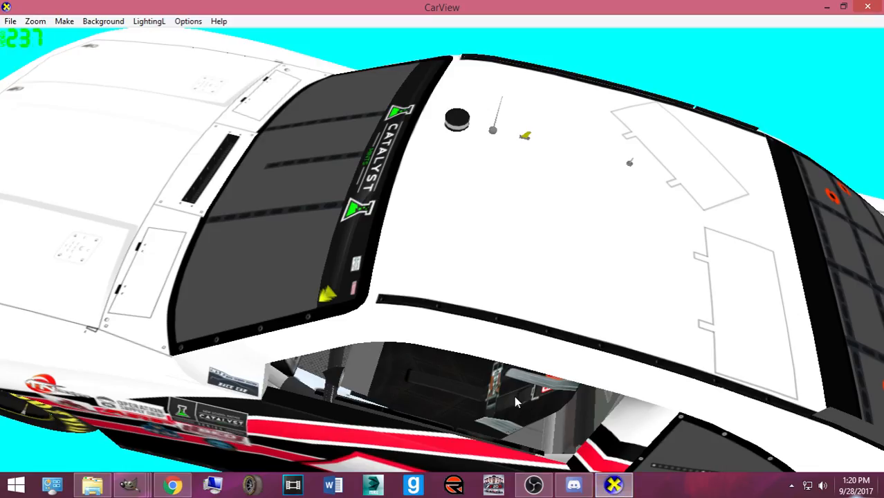
left_click_drag(495, 410, 405, 394)
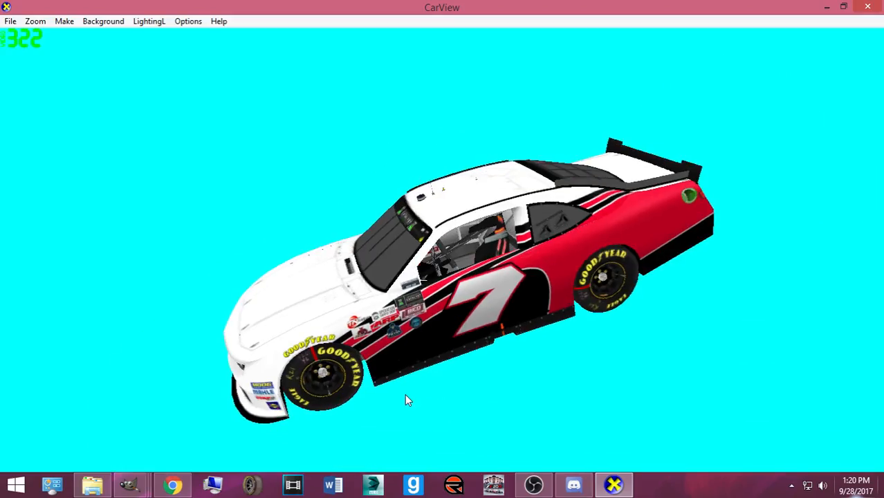
mouse_move(128, 484)
left_click(128, 416)
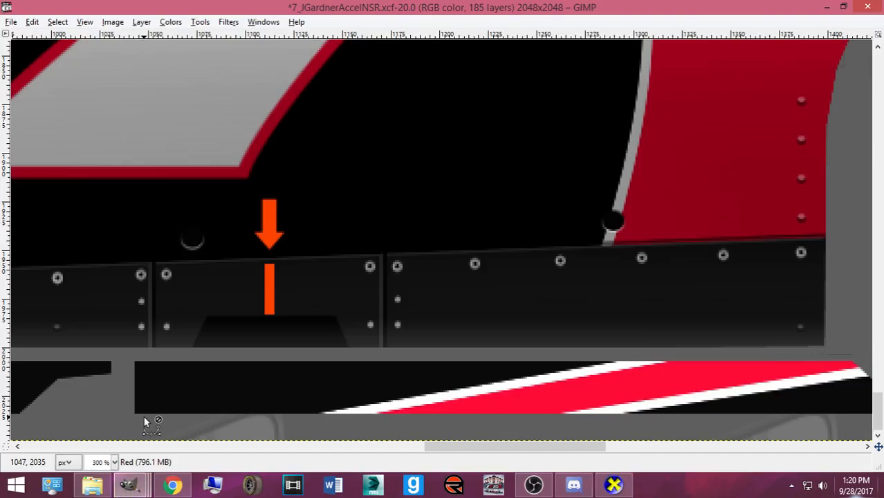
- Save the project with Ctrl+S and bring back the toolbox and layers list
scroll(282, 421, "down", 6)
key("ctrl+s")
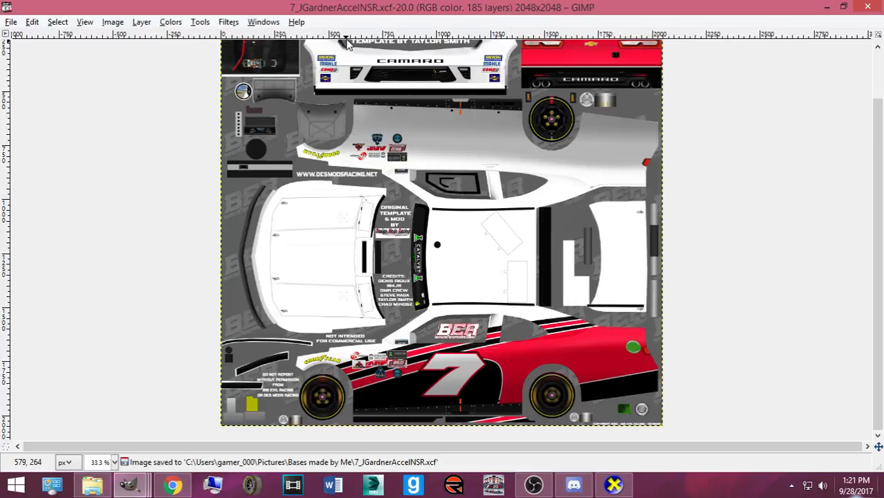
key("Tab")
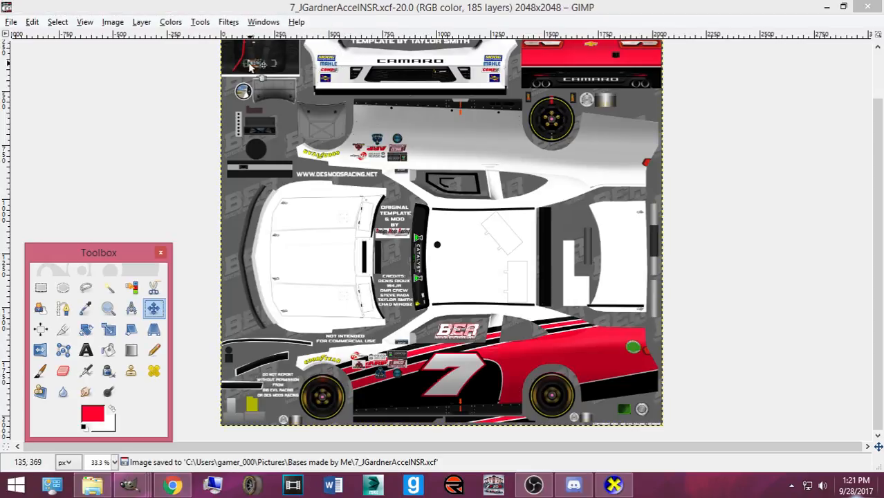
key("ctrl+l")
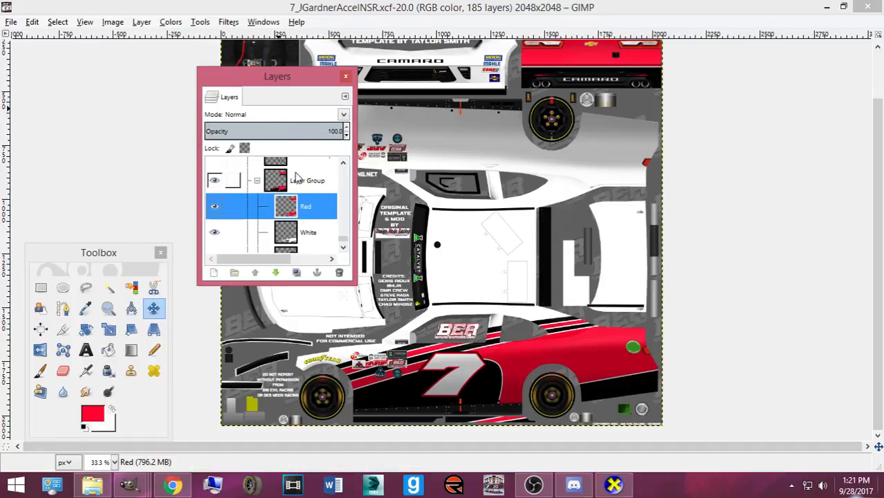
left_click_drag(269, 81, 7, 44)
- Draw a rectangle selection around the lower car side with its stripes and number 7
left_click(41, 287)
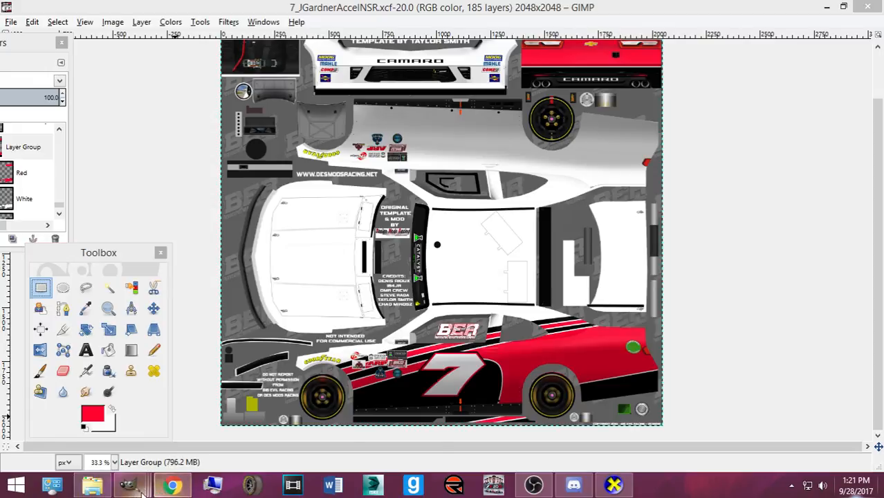
left_click(172, 486)
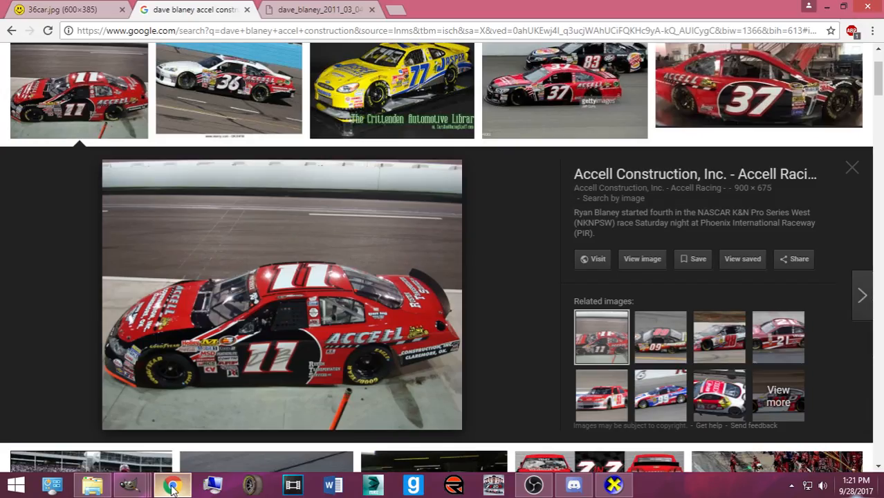
left_click(172, 486)
left_click_drag(313, 314, 679, 409)
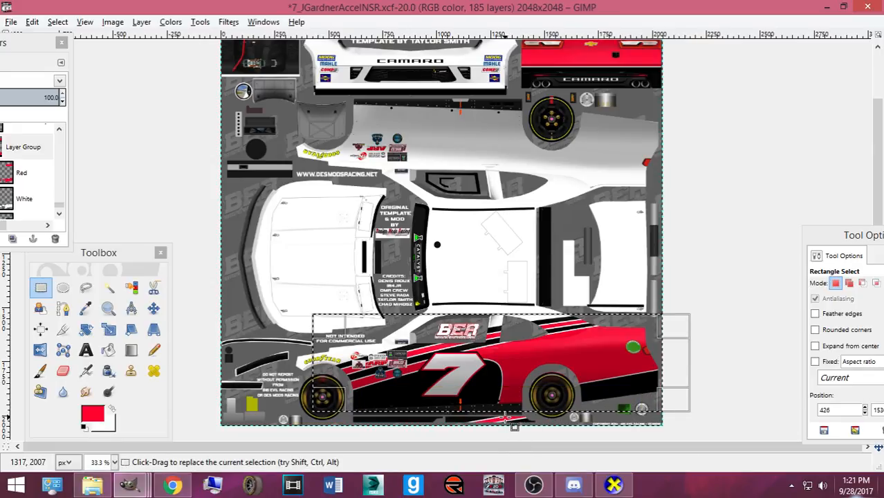
- Copy the selected side panel and add a new transparent layer above the Red layer
key("ctrl+c")
left_click_drag(9, 44, 154, 51)
left_click(166, 178)
left_click(73, 245)
left_click(106, 347)
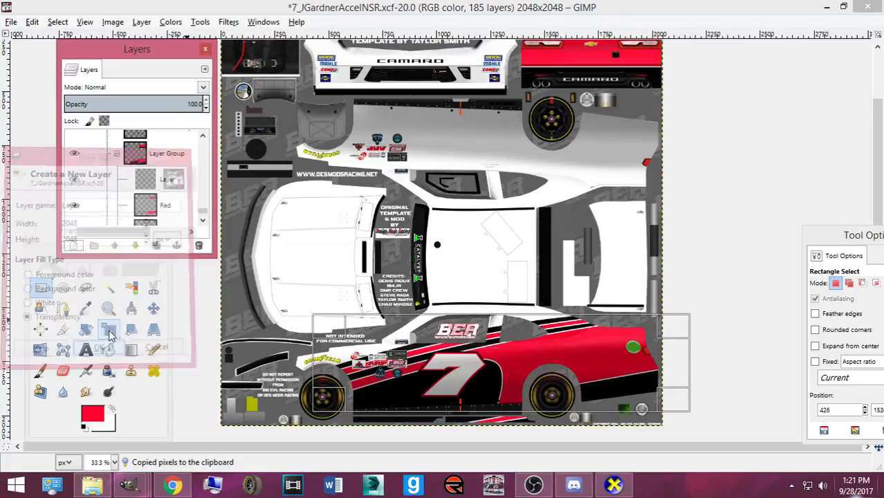
- Paste the copied side panel and flip it upside down
left_click(154, 308)
key("ctrl+v")
right_click(484, 213)
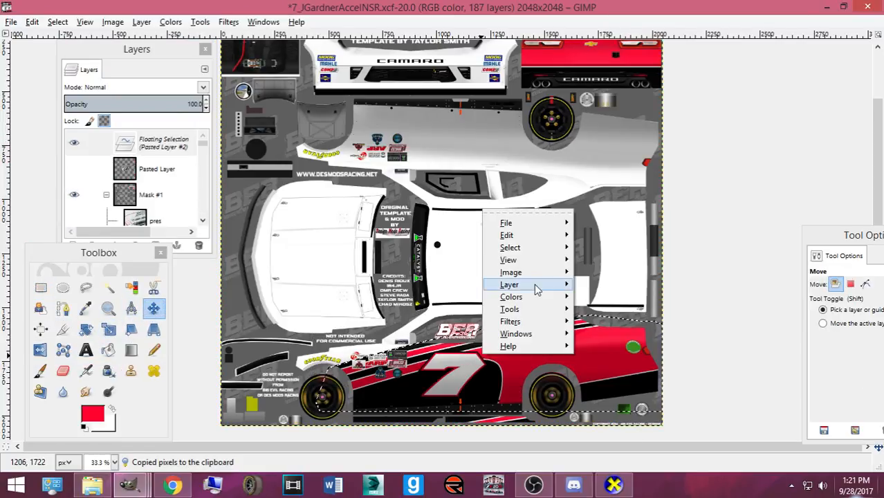
mouse_move(535, 283)
mouse_move(654, 406)
left_click(543, 402)
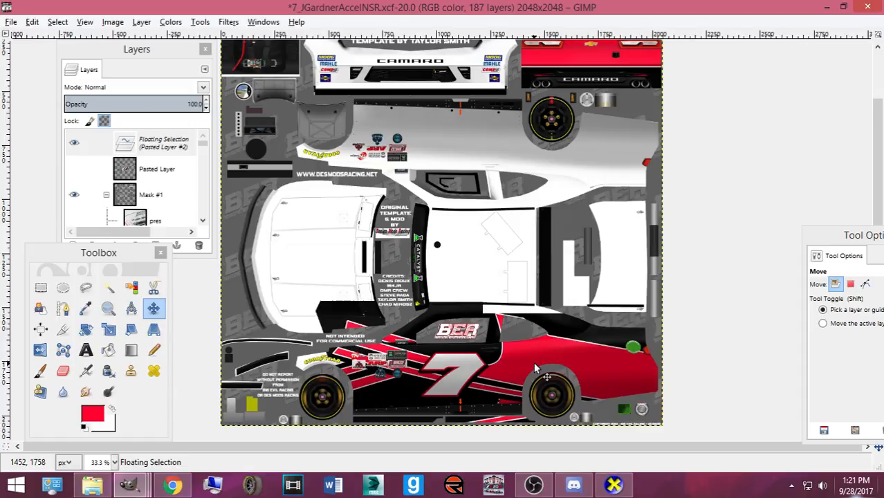
- Nudge the pasted black band and red stripes upward fifteen times toward the roofline
key("Up")
key("Up")
key("Up")
key("Up")
key("Up")
key("Up")
key("Up")
key("Up")
key("Up")
key("Up")
key("Up")
key("Up")
key("Up")
key("Up")
key("Up")
key("Up")
key("Up")
key("Up")
key("Up")
key("Up")
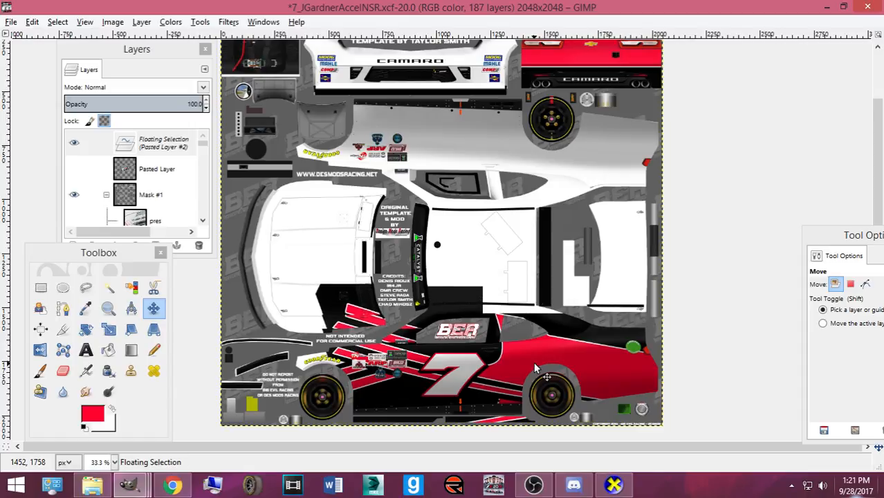
key("Up")
key("Up")
key("Up")
key("Up")
key("Up")
key("Up")
key("Up")
key("Up")
key("Up")
key("Up")
key("Up")
key("Up")
key("Up")
key("Up")
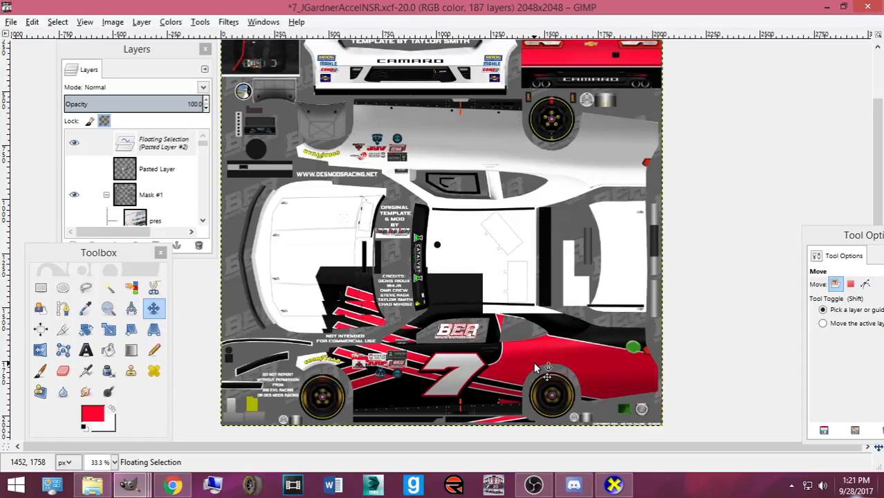
key("Up")
key("Up")
key("Up")
key("Up")
key("Up")
key("Up")
key("Up")
key("Up")
key("Up")
key("Up")
key("Up")
key("Up")
key("Up")
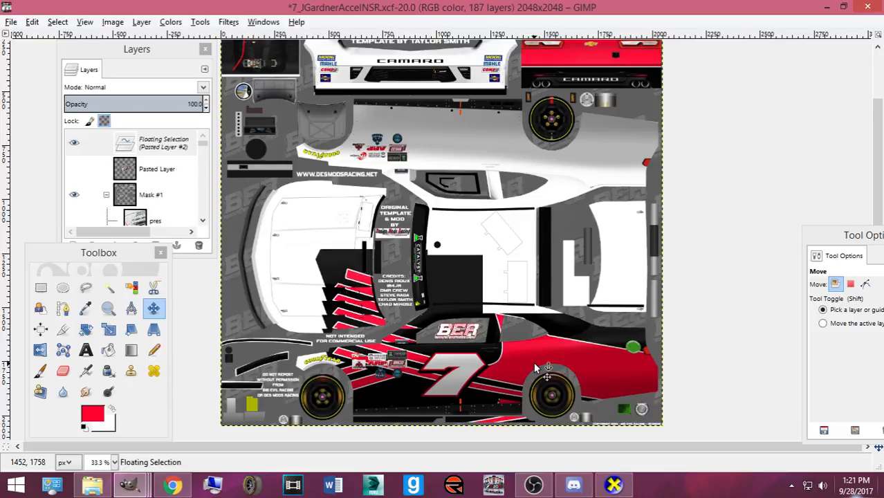
key("Up")
key("Up")
key("Up")
key("Up")
key("Up")
key("Up")
key("Up")
key("Up")
key("Up")
key("Up")
key("Up")
key("Up")
key("Up")
key("Up")
key("Up")
key("Up")
key("Up")
key("Up")
key("Up")
key("Up")
key("Up")
key("Up")
key("Up")
key("Up")
key("Up")
key("Up")
key("Up")
key("Up")
key("Up")
key("Up")
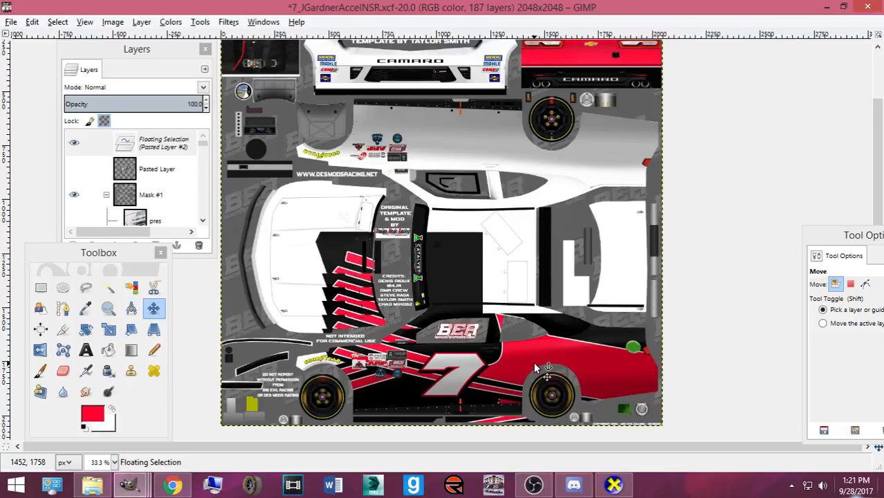
key("Up")
key("Up")
key("Up")
key("Up")
key("Up")
key("Up")
key("Up")
key("Up")
key("Up")
key("Up")
key("Up")
key("Up")
key("Up")
key("Up")
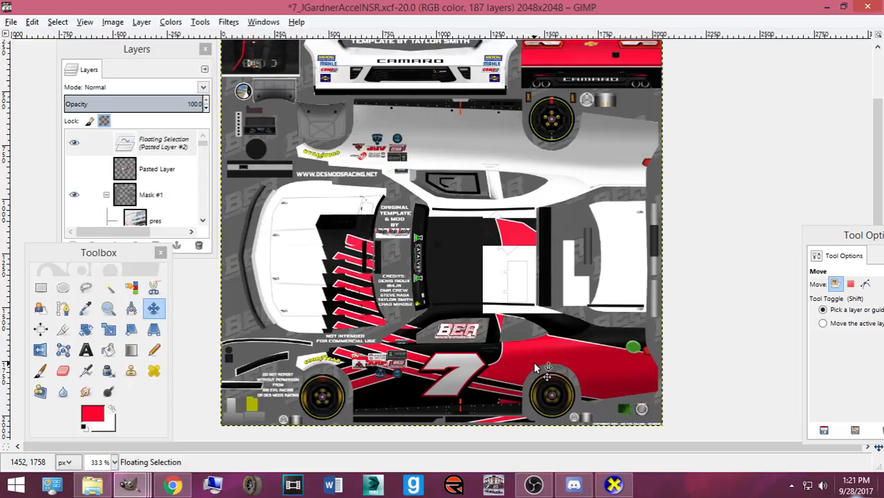
key("Up")
key("Up")
key("Up")
key("Up")
key("Up")
key("Up")
key("Up")
key("Up")
key("Up")
key("Up")
key("Up")
key("Up")
key("Up")
key("Up")
key("Up")
key("Up")
key("Up")
key("Up")
key("Up")
key("Up")
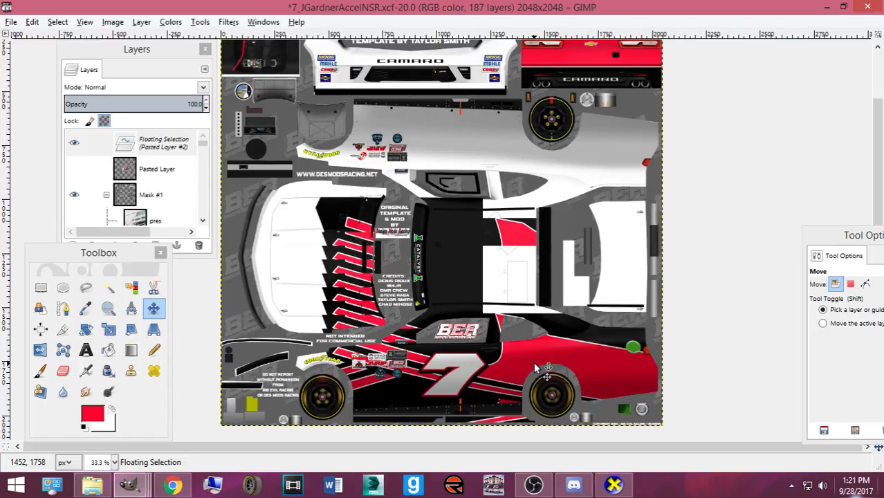
key("Up")
key("Up")
key("Up")
key("Up")
key("Up")
key("Up")
key("Up")
key("Up")
key("Up")
key("Up")
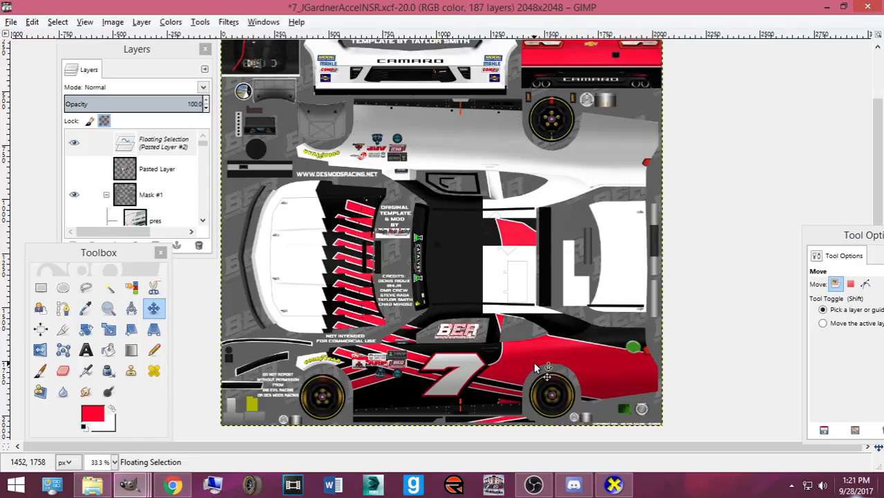
key("Up")
key("Up")
key("Up")
key("Up")
key("Up")
key("Up")
key("Up")
key("Up")
key("Up")
key("Up")
key("Up")
key("Up")
key("Up")
key("Up")
key("Up")
key("Up")
key("Up")
key("Up")
key("Up")
key("Up")
key("Up")
key("Up")
key("Up")
key("Up")
key("Up")
key("Up")
key("Up")
key("Up")
key("Up")
key("Up")
key("Up")
key("Up")
key("Up")
key("Up")
key("Up")
key("Up")
key("Up")
key("Up")
key("Up")
key("Up")
key("Up")
key("Up")
key("Up")
key("Up")
key("Up")
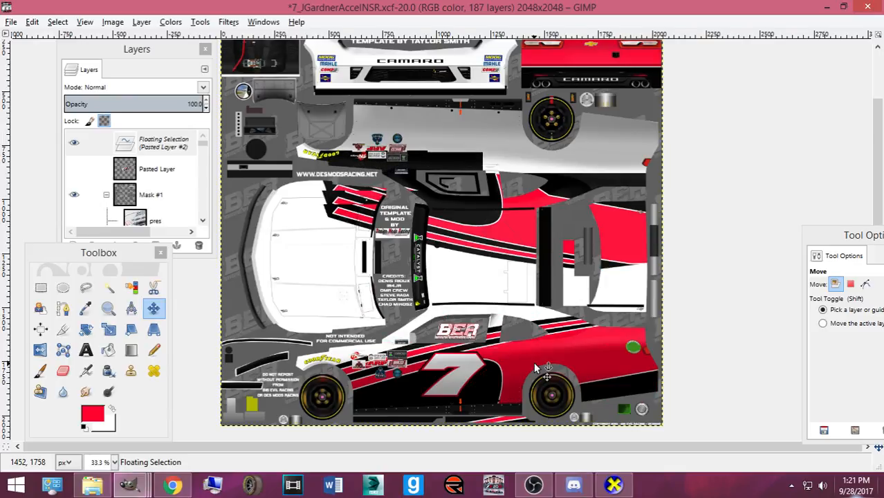
key("Up")
key("Up")
key("Up")
key("Up")
key("Up")
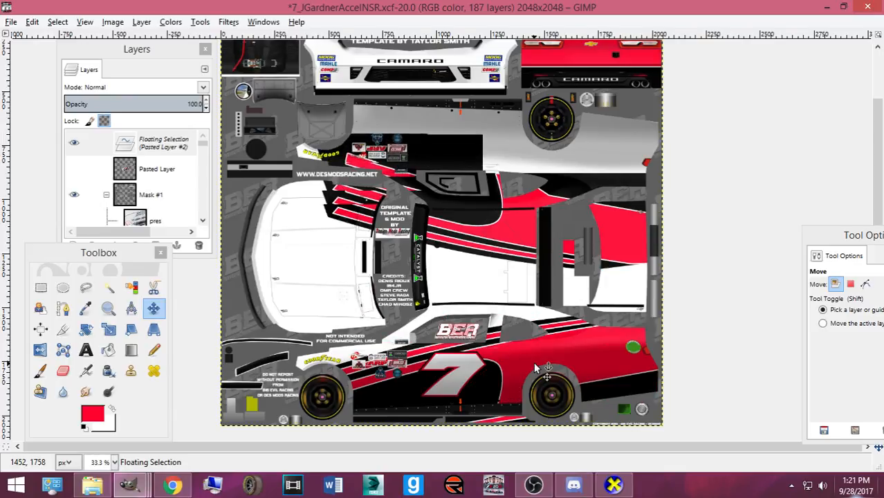
key("Up")
key("Up")
key("Up")
key("Up")
key("Up")
key("Up")
key("Up")
key("Up")
key("Up")
key("Up")
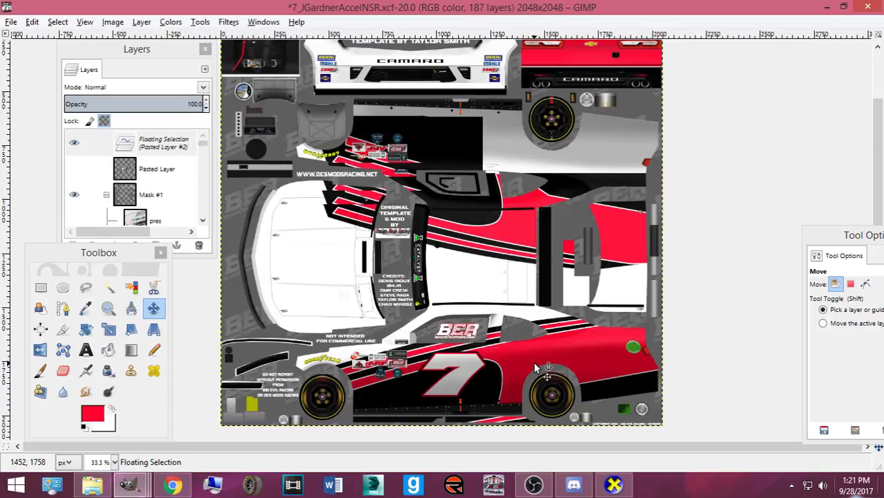
key("Up")
key("Up")
key("Up")
key("Up")
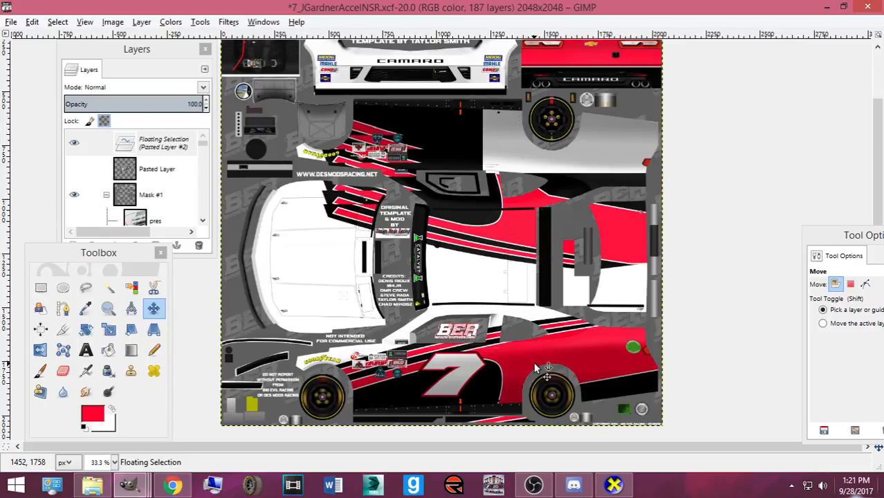
key("Up")
key("Up")
key("Up")
key("Up")
key("Up")
key("Up")
key("Up")
key("Up")
key("Up")
key("Up")
key("Up")
key("Up")
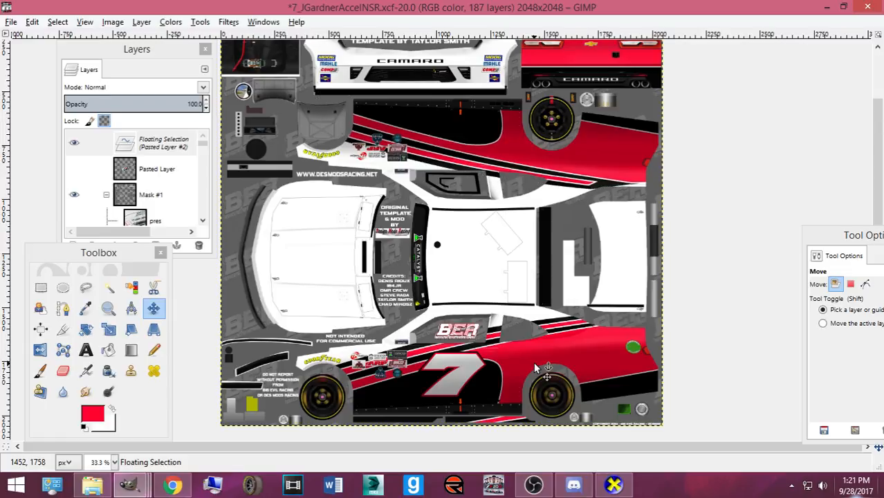
key("Up")
key("Up")
key("Up")
key("Up")
key("Up")
key("Up")
key("Up")
key("Up")
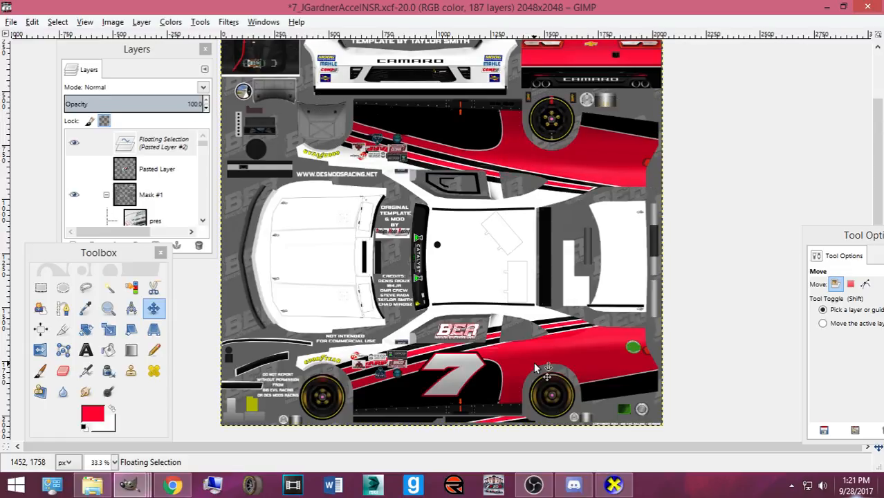
key("Up")
key("Up")
key("Up")
key("Up")
key("Up")
key("Up")
key("Up")
key("Up")
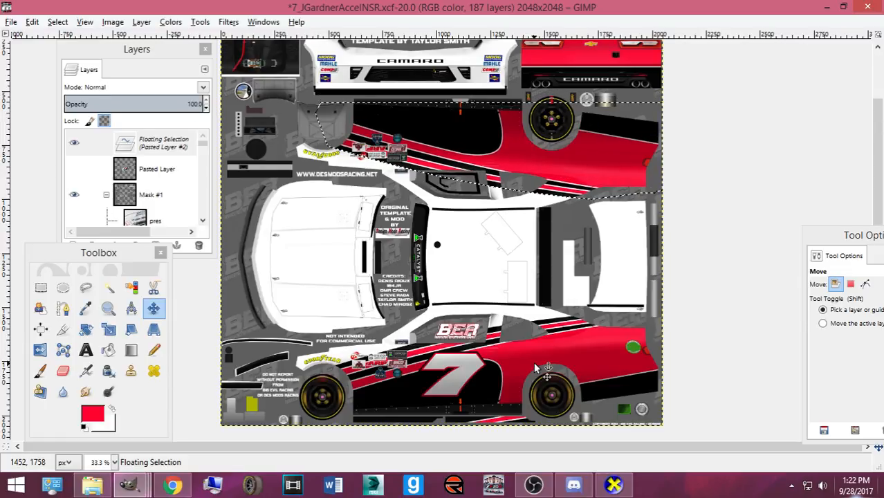
key("Up")
key("Up")
key("Up")
key("Up")
key("Up")
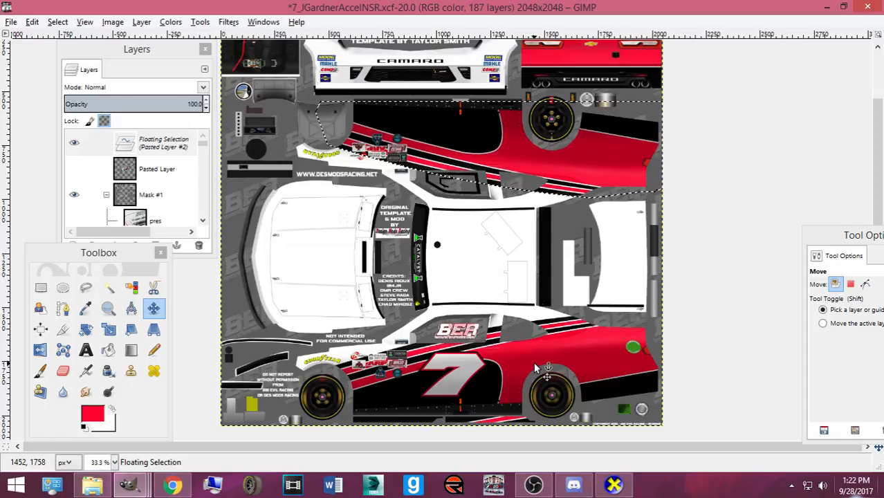
- View the car's rear and rear quarter in CarView, switching back to GIMP in between
left_click(614, 484)
left_click_drag(540, 360, 230, 321)
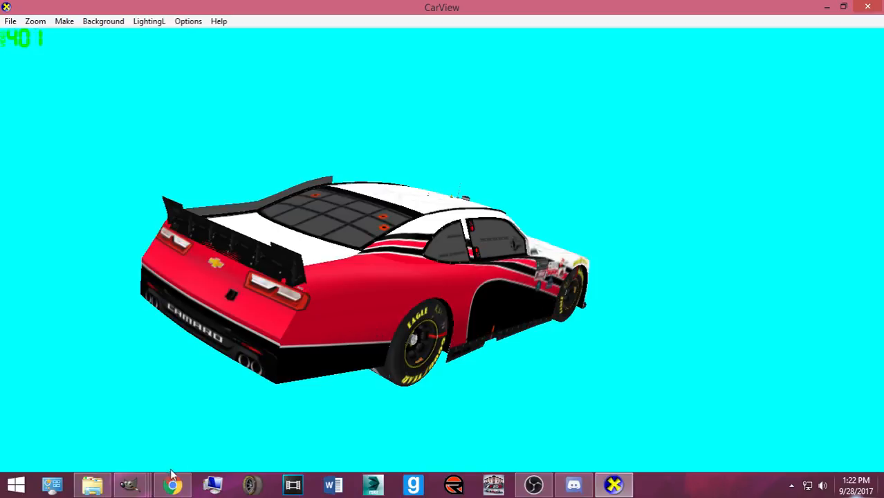
mouse_move(129, 484)
left_click(83, 417)
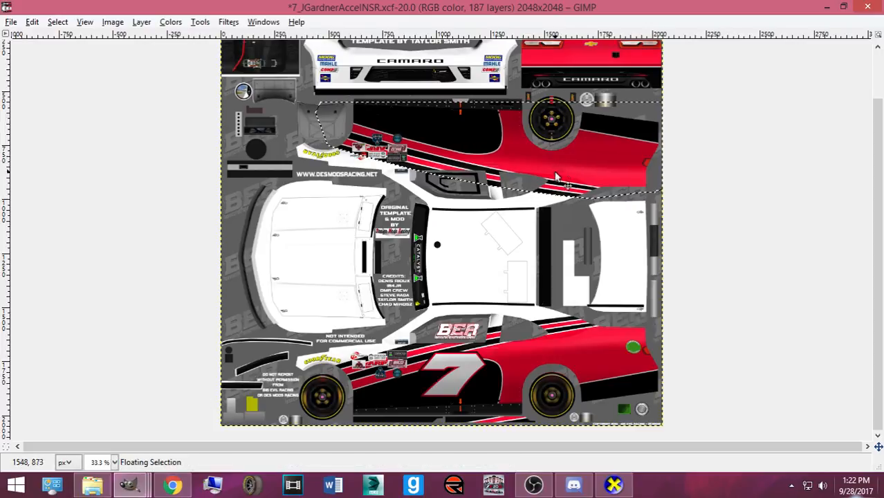
left_click(614, 484)
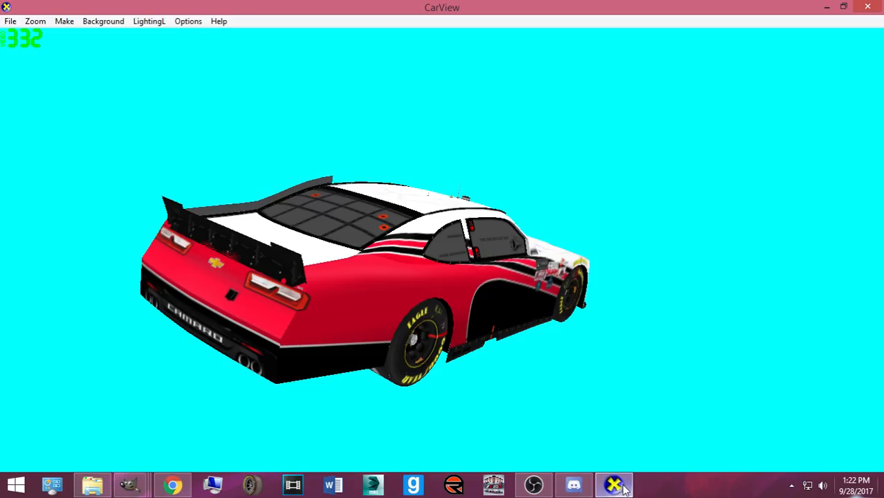
left_click_drag(255, 346, 244, 396)
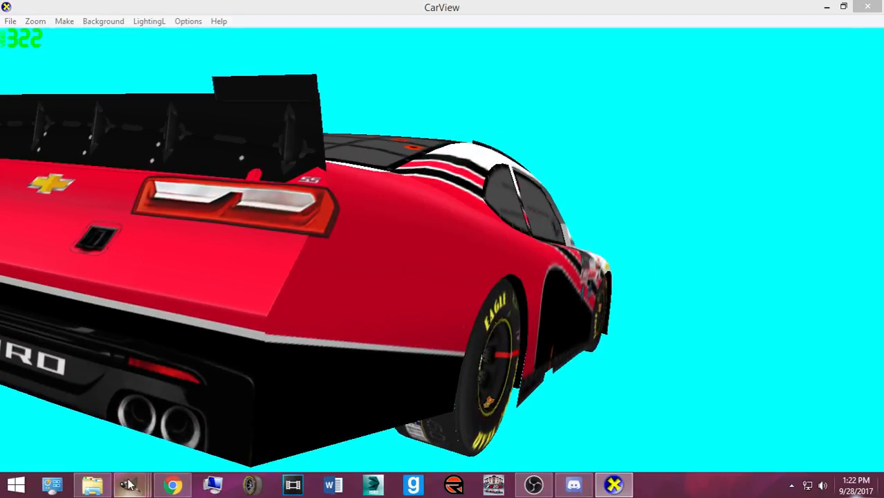
mouse_move(129, 484)
left_click(86, 415)
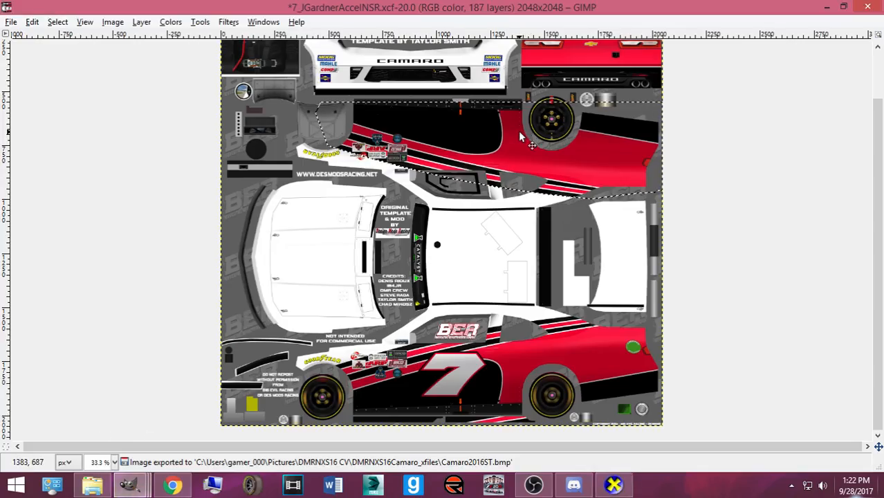
- Re-export the texture and orbit the car through side profile, top-rear and roof views
key("ctrl+e")
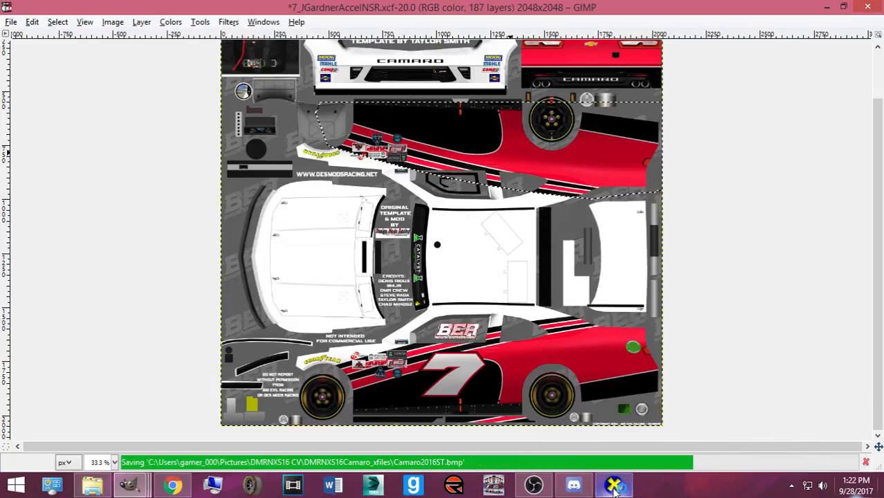
left_click(612, 484)
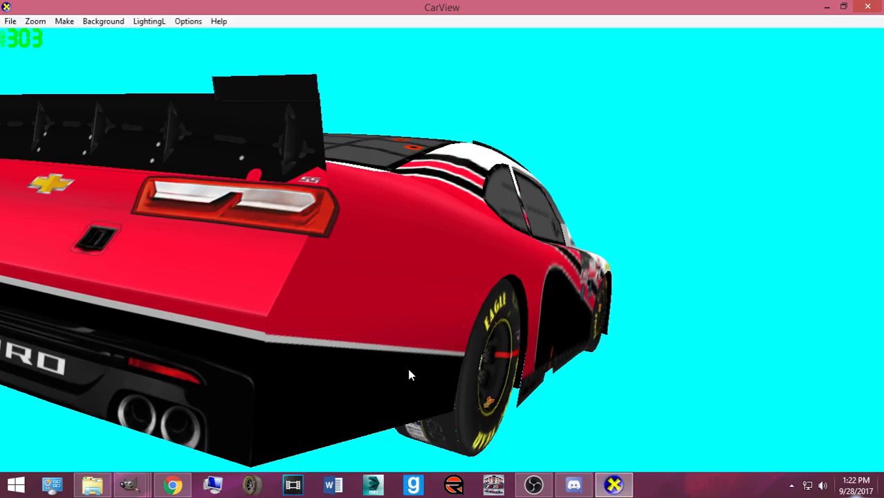
scroll(376, 304, "down", 3)
left_click_drag(372, 281, 122, 275)
left_click_drag(260, 294, 211, 260)
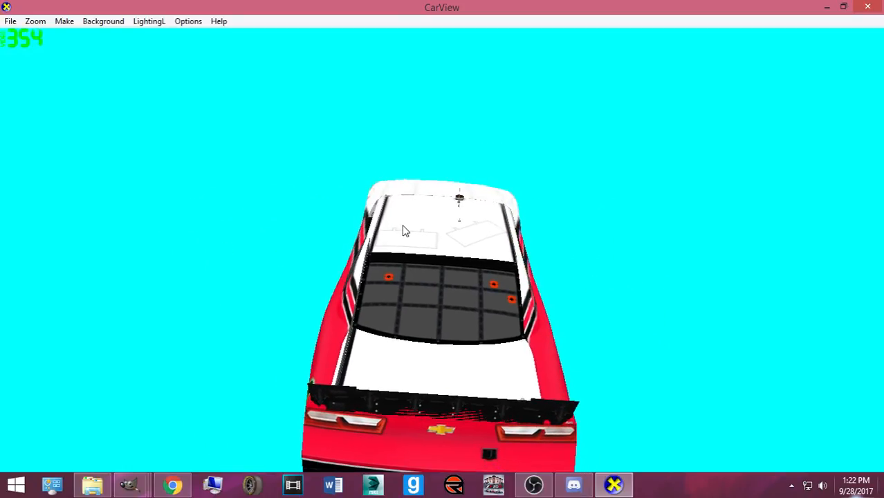
left_click_drag(423, 247, 455, 294)
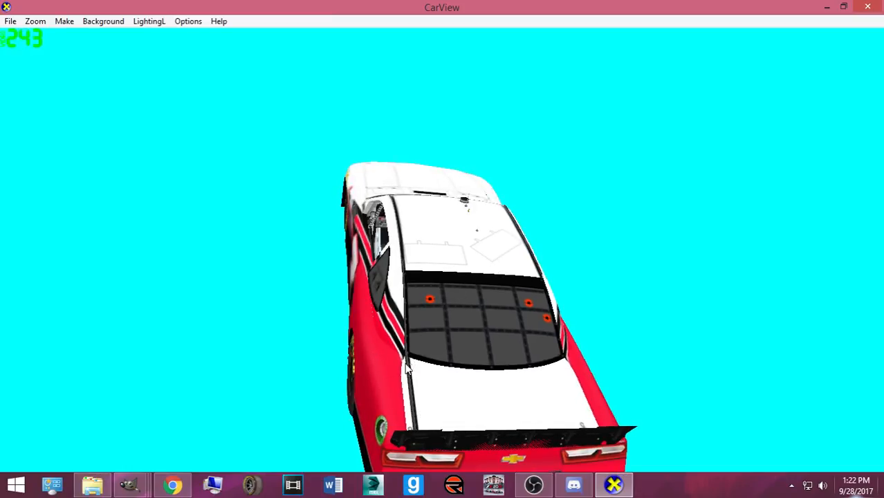
left_click_drag(510, 264, 356, 220)
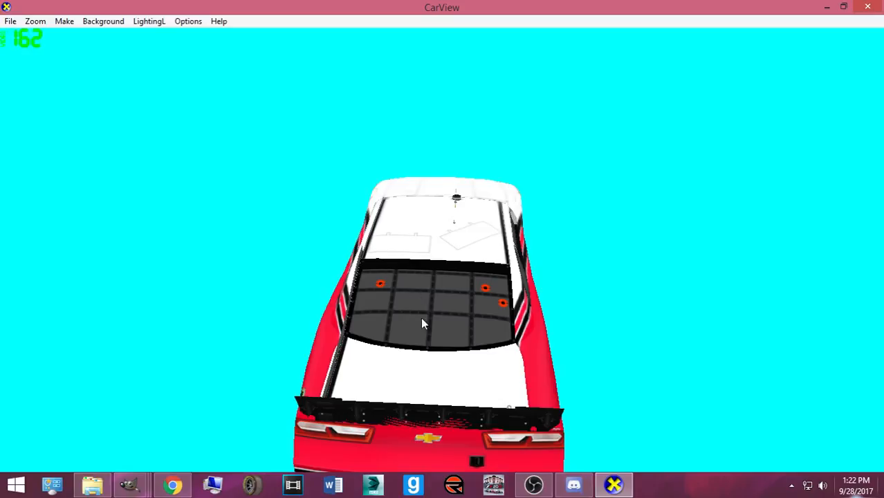
left_click_drag(350, 338, 313, 357)
left_click_drag(314, 351, 512, 339)
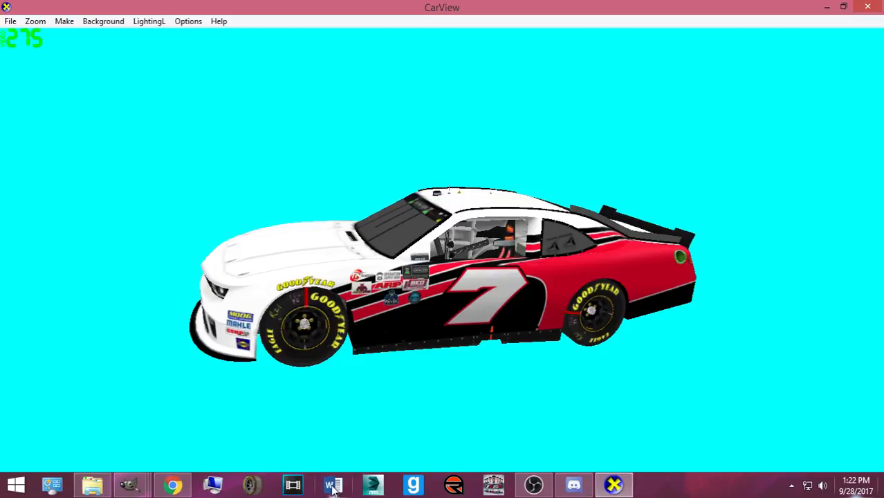
left_click(173, 484)
- Save the project in GIMP and bring back the toolbox and layers list
mouse_move(130, 484)
left_click(136, 412)
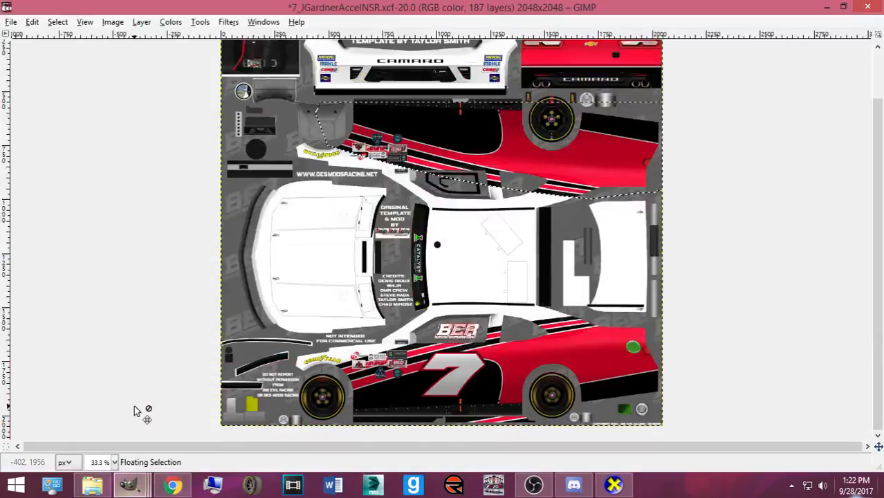
key("ctrl+s")
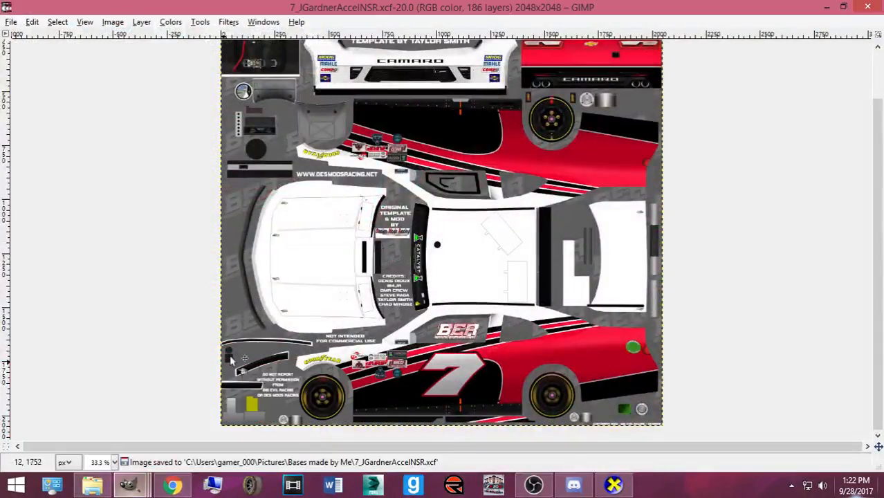
key("ctrl+b")
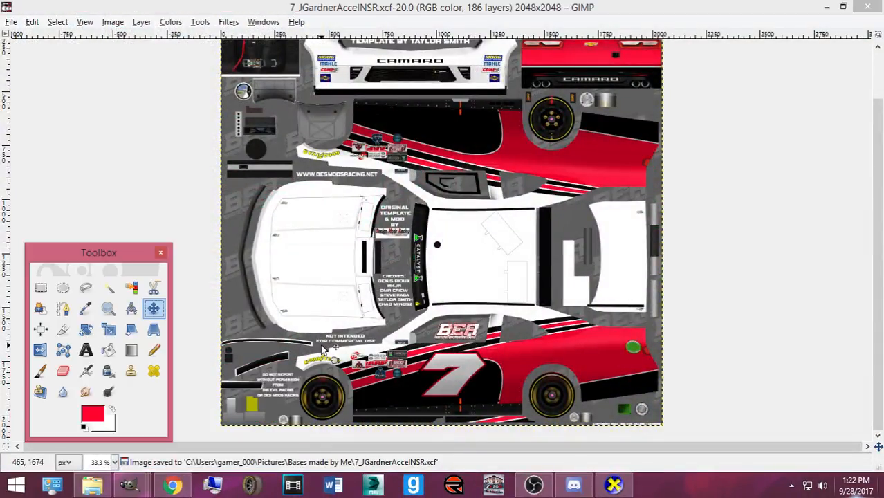
key("ctrl+l")
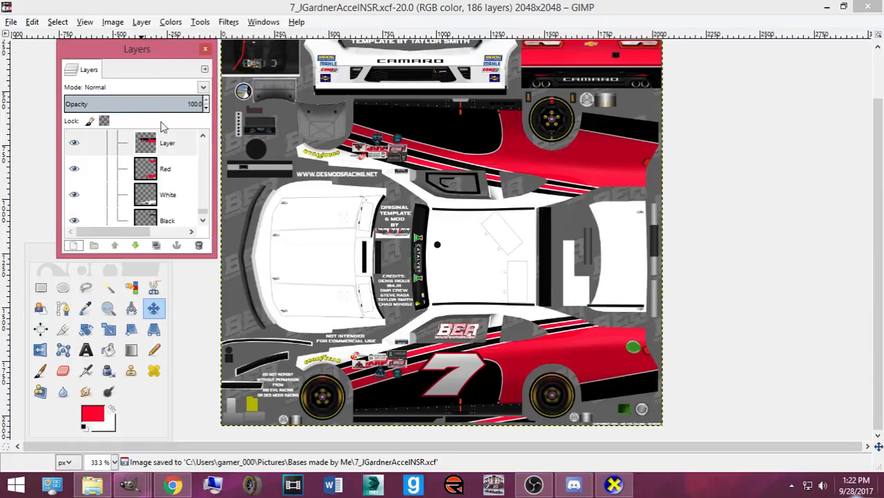
- Duplicate Pasted Layer #1 with the number 7 and rotate the copy 180°
scroll(159, 159, "up", 3)
scroll(154, 164, "up", 1)
left_click(164, 151)
key("ctrl+shift+d")
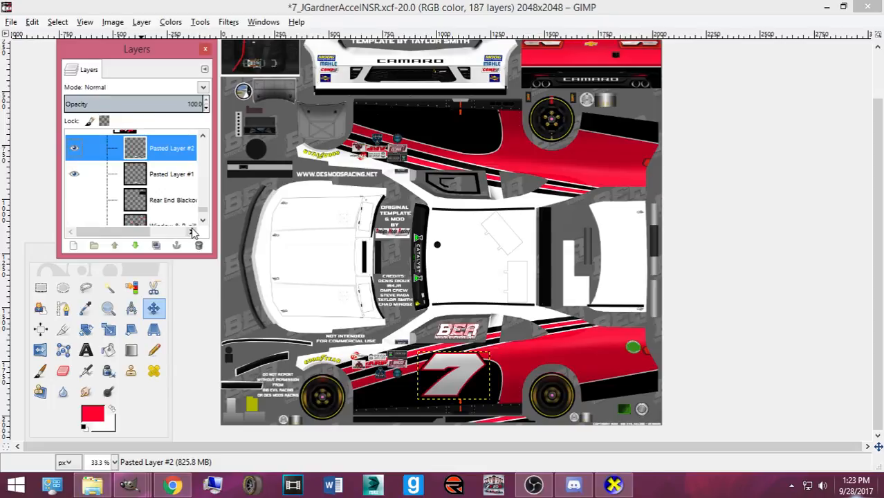
key("shift+r")
type("180")
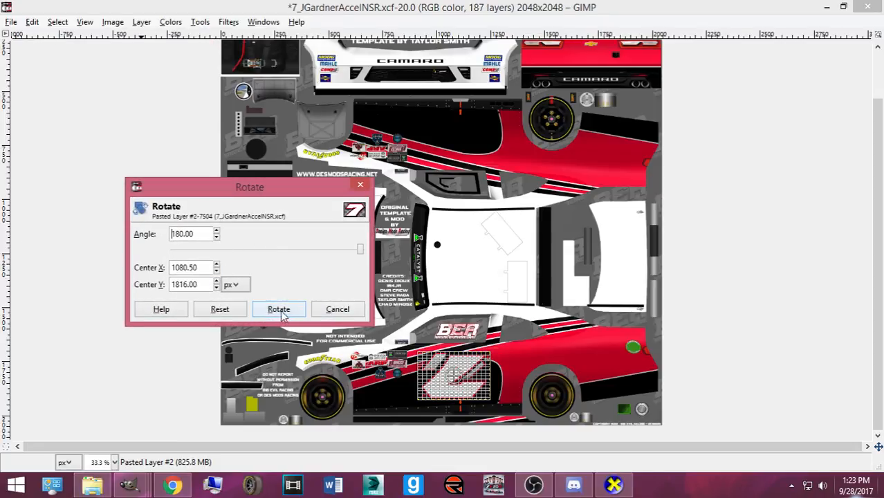
left_click(278, 309)
- Move the rotated 7 up onto the opposite side panel and export the texture for CarView
key("m")
left_click(448, 374)
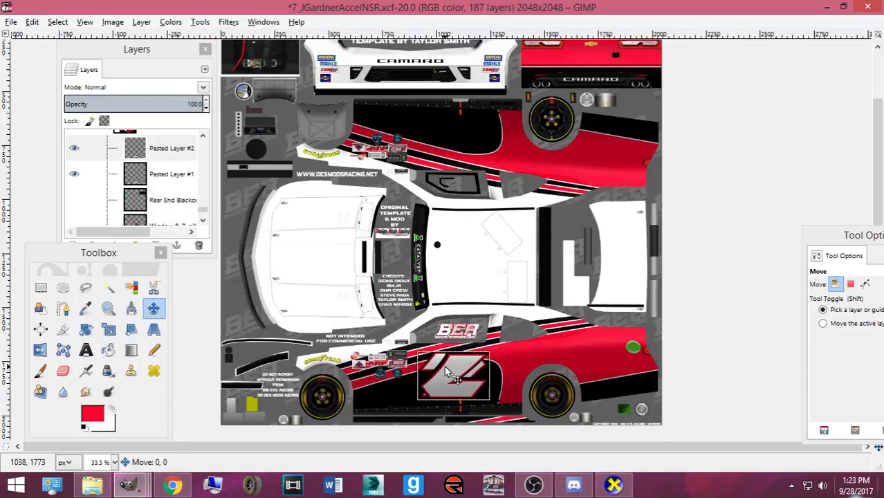
scroll(446, 372, "up", 2)
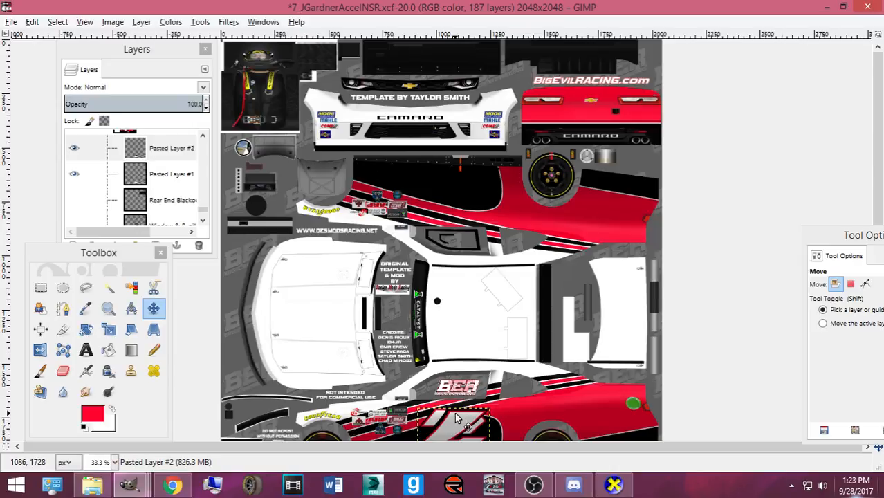
left_click_drag(454, 412, 445, 398)
key("Up")
key("Up")
key("Up")
key("Up")
key("Up")
key("Up")
key("Up")
key("Up")
key("Up")
key("Up")
key("Up")
key("Up")
key("Up")
key("Up")
key("Up")
key("Up")
key("Up")
key("Up")
key("Up")
key("Up")
key("Up")
key("Up")
key("Up")
key("Up")
key("Up")
key("Up")
key("Up")
key("Up")
key("Up")
key("Up")
key("Up")
key("Up")
key("Up")
key("Up")
key("Up")
key("Up")
key("Up")
key("Up")
key("Up")
key("Up")
key("Up")
key("Up")
key("Up")
key("Up")
key("Up")
key("Up")
key("Up")
key("Up")
key("Up")
key("Up")
key("Up")
key("Up")
key("Up")
key("Up")
key("Up")
key("Up")
key("Up")
key("Up")
key("Up")
key("Up")
key("Up")
key("Up")
key("Up")
key("Up")
key("Up")
key("Up")
key("Up")
key("Up")
key("Up")
key("Up")
key("Up")
key("Up")
key("Up")
key("Up")
key("Up")
key("Up")
key("Up")
key("Up")
key("Up")
key("Up")
key("Up")
key("Up")
key("Up")
key("Up")
key("Up")
key("Up")
key("Up")
key("Up")
key("Up")
key("Up")
key("Up")
key("Up")
key("Up")
key("Up")
key("Up")
key("Up")
key("Up")
key("Up")
key("Up")
key("Up")
key("Up")
key("Up")
key("Up")
key("Up")
key("Up")
key("Up")
key("Up")
key("Up")
key("Up")
key("Up")
key("Up")
key("Up")
key("Up")
key("Up")
key("Up")
key("Up")
key("Up")
key("Up")
key("Up")
key("Up")
key("Up")
key("Up")
key("Up")
key("Up")
key("Up")
key("Up")
key("Up")
key("Up")
key("Up")
key("Up")
key("Up")
key("Up")
key("Up")
key("Up")
key("Up")
key("Up")
key("Up")
key("Up")
key("Up")
key("Up")
key("Up")
key("Up")
key("Up")
key("Up")
key("Up")
key("Up")
key("Up")
key("Up")
key("Up")
key("Up")
key("Up")
key("Up")
key("Up")
key("Up")
key("Up")
key("Up")
key("Up")
key("Up")
key("Up")
key("Up")
key("Up")
key("Up")
key("Up")
key("Up")
key("Up")
key("Up")
key("Up")
key("Up")
key("Up")
key("Up")
key("Up")
key("Up")
key("Up")
key("Up")
key("Up")
key("Up")
key("Up")
key("Up")
key("Up")
key("Up")
key("Up")
key("Up")
key("Up")
key("Up")
key("Up")
key("Up")
key("Up")
key("Up")
key("Up")
key("Up")
key("Up")
key("Up")
key("Up")
key("Up")
key("Up")
key("Up")
key("Up")
key("Up")
key("Up")
key("Up")
key("Up")
key("Up")
key("Up")
key("Up")
key("Up")
key("Up")
key("Up")
key("Up")
key("Up")
key("Up")
key("Up")
key("Up")
key("Up")
key("Up")
key("Up")
key("Up")
key("Up")
key("Up")
key("Up")
key("Up")
key("Up")
key("Up")
key("Up")
key("Up")
key("Up")
key("Up")
key("Up")
key("Up")
key("Up")
key("Up")
key("Up")
key("Up")
key("Up")
key("Up")
key("Up")
key("Up")
key("Up")
key("Up")
key("Up")
key("Up")
key("Up")
key("Up")
key("Up")
key("Up")
key("Up")
key("Up")
key("Up")
key("Up")
key("Up")
key("Up")
key("Up")
key("Up")
key("Up")
key("Up")
key("Up")
key("Up")
key("Up")
key("Up")
key("Up")
key("Up")
key("Up")
key("Up")
key("Up")
key("Up")
key("Up")
key("Up")
key("Up")
key("Up")
key("Up")
key("Up")
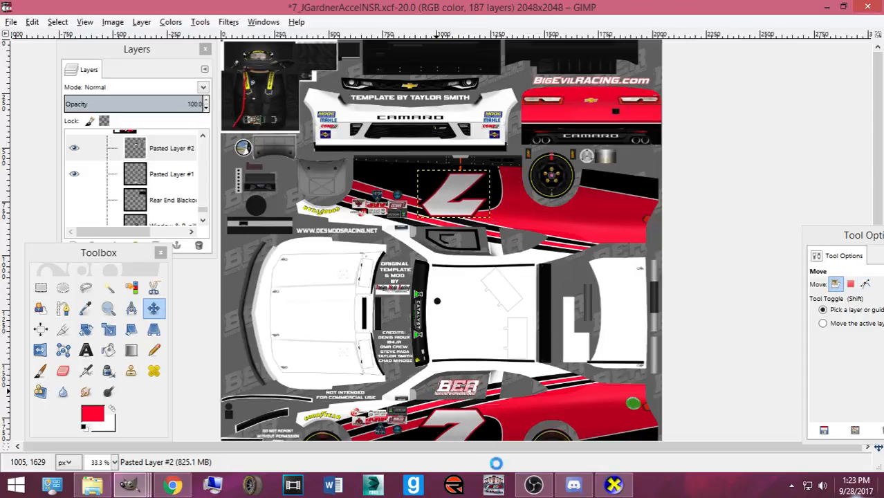
key("ctrl+e")
left_click(613, 486)
- Preview the car from front three-quarter and side views, nudge the upper 7 left, and re-export
left_click_drag(527, 352, 215, 296)
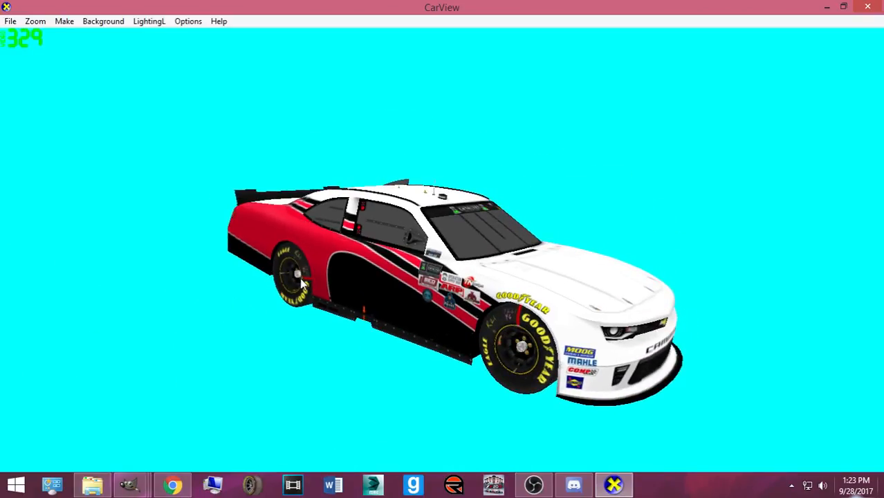
left_click_drag(311, 277, 277, 346)
mouse_move(132, 486)
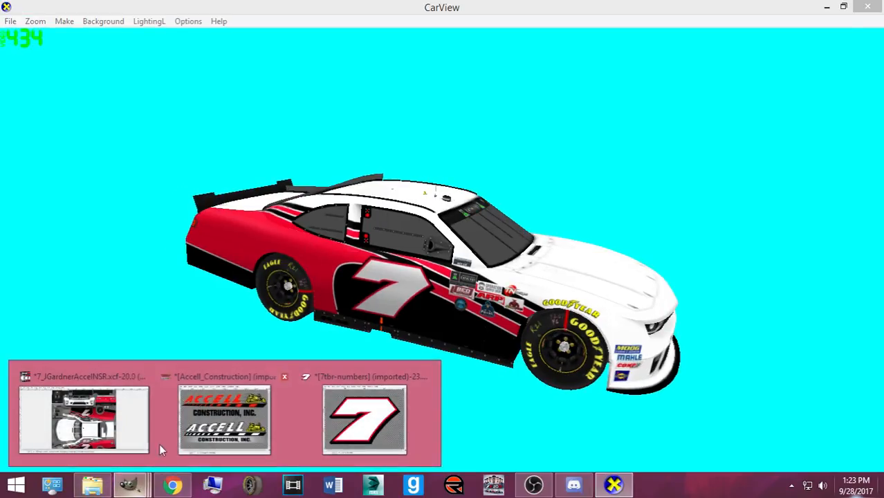
left_click(121, 430)
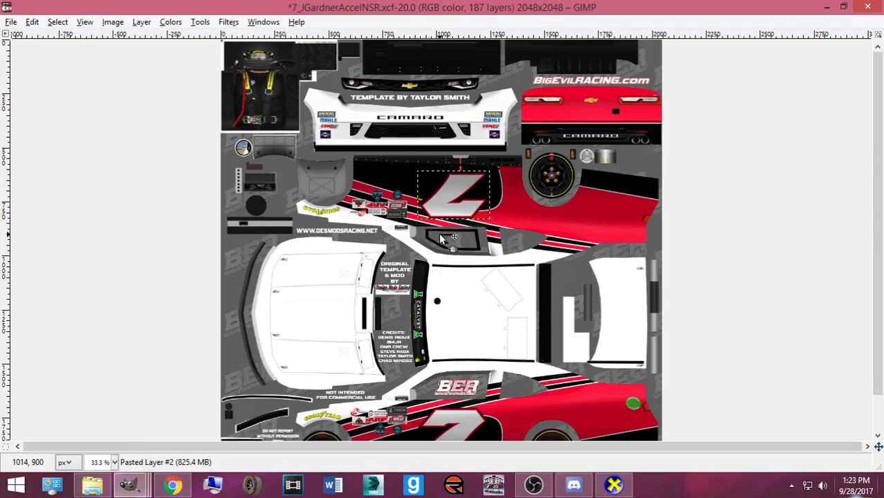
key("Left")
key("Left")
key("Left")
key("Left")
key("Left")
key("Left")
key("Left")
key("Left")
key("Left")
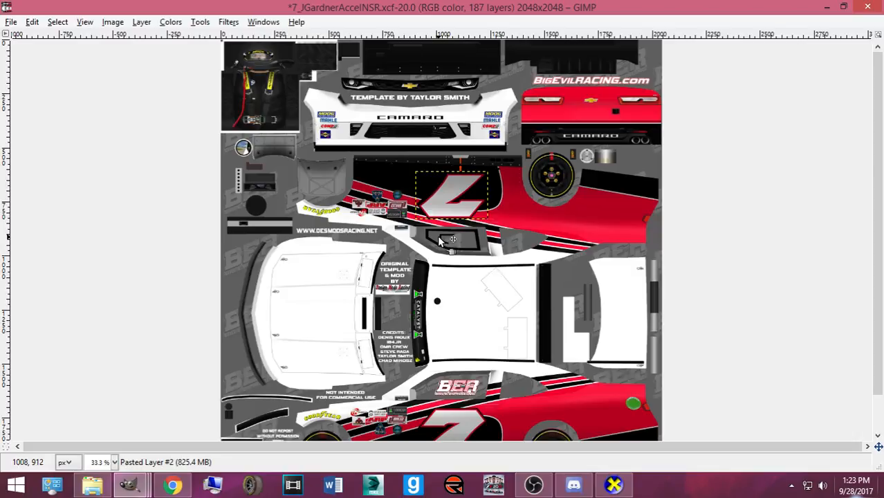
key("ctrl+e")
- Check the car's near and far sides in CarView, then re-export the texture to its bmp
key("alt+Tab")
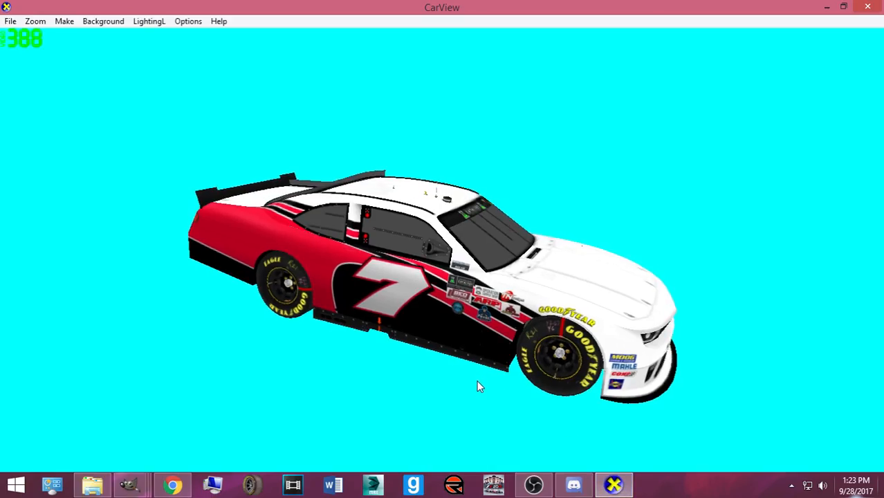
left_click_drag(468, 340, 458, 313)
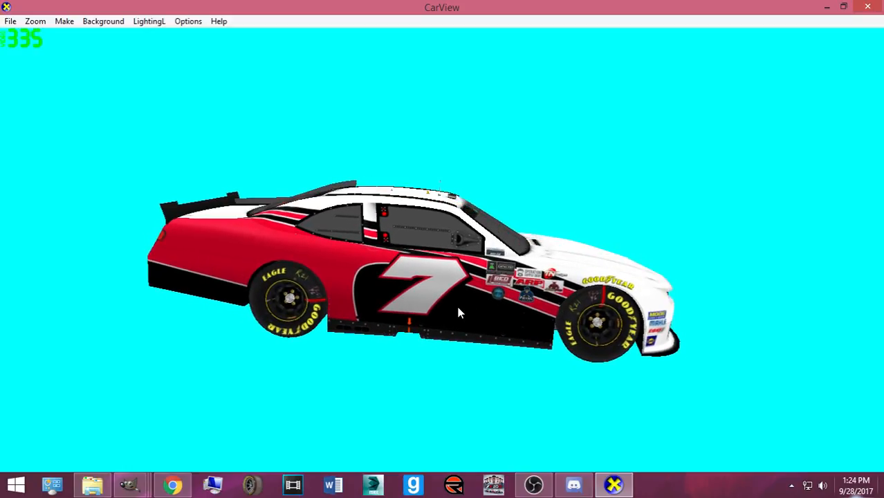
left_click_drag(117, 482, 553, 312)
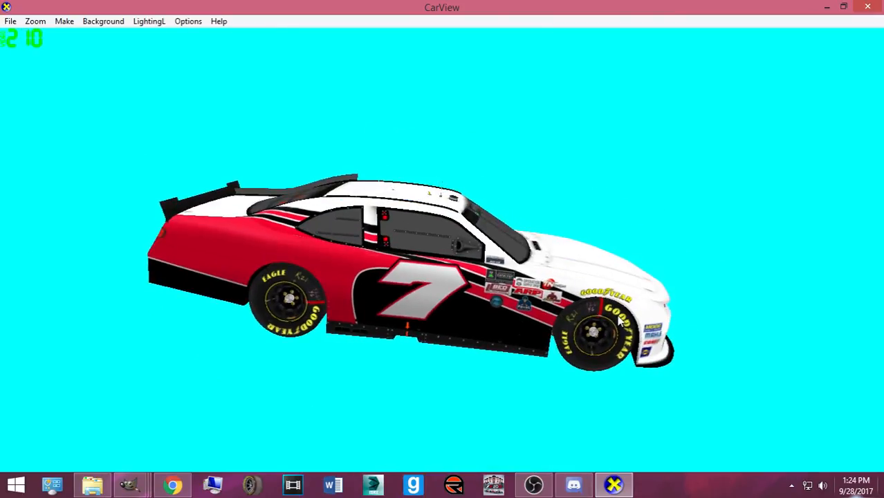
mouse_move(128, 484)
left_click(361, 419)
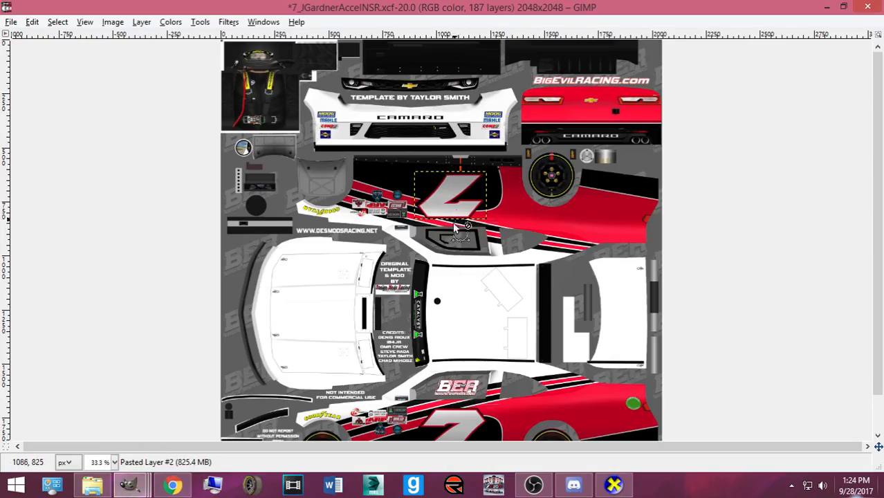
key("ctrl+e")
- Confirm the export, view the car's front and left side, and re-export Camaro2016ST.bmp
key("alt+Tab")
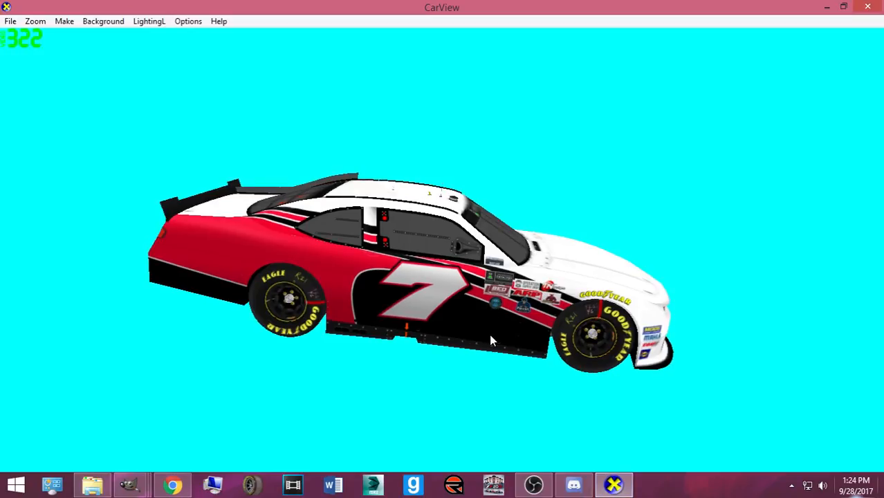
left_click_drag(424, 321, 209, 263)
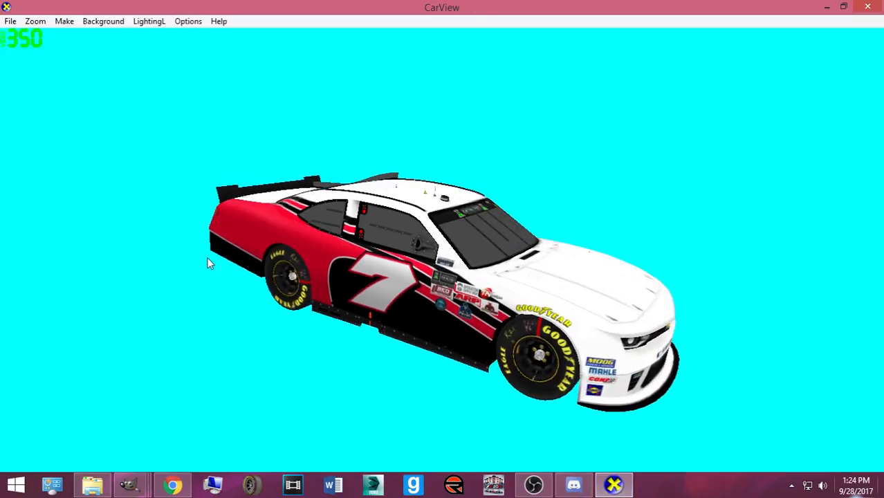
left_click_drag(412, 358, 315, 392)
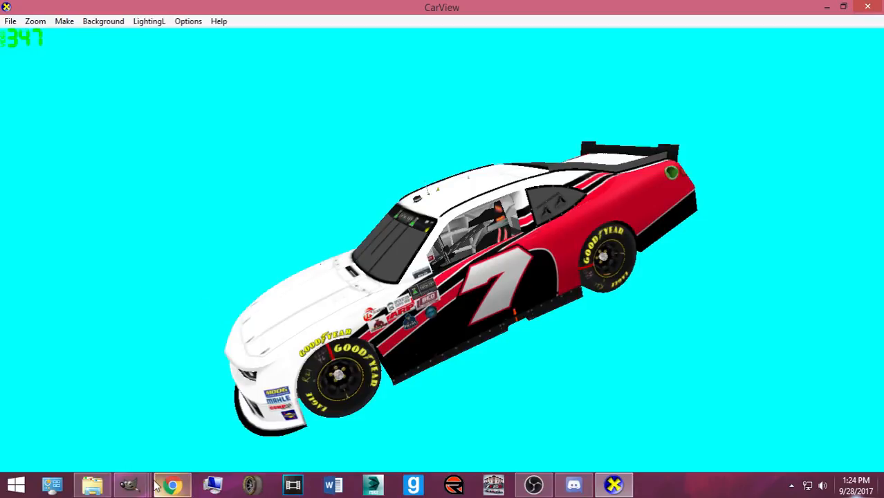
left_click(145, 484)
left_click(124, 429)
key("ctrl+e")
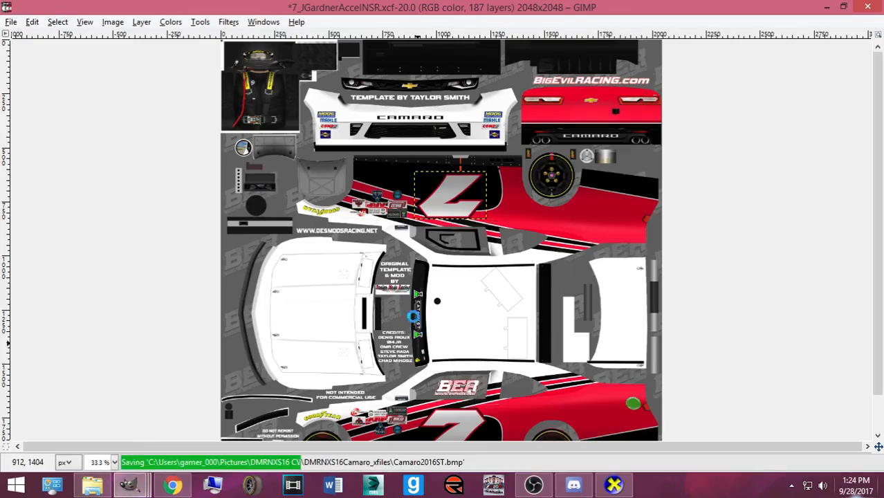
- Save the XCF work file, pick Rectangle Select, and make the Layer Group layer active
key("ctrl+s")
scroll(302, 270, "down", 2)
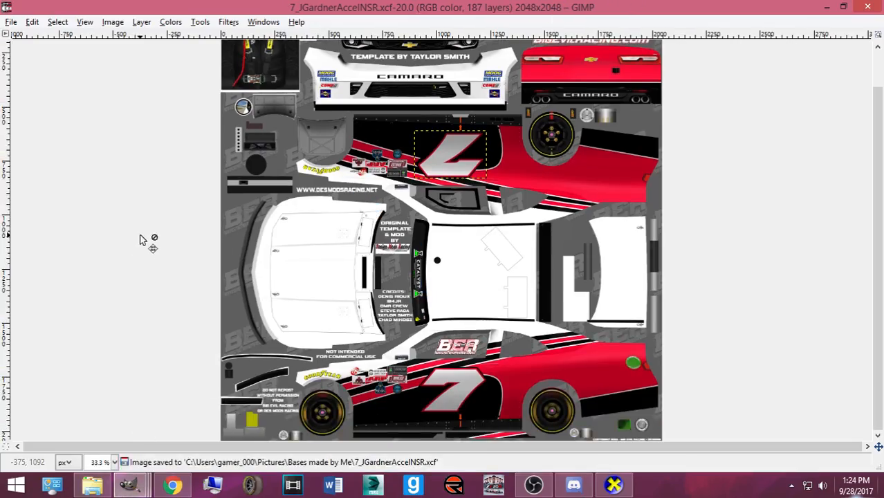
key("ctrl+b")
left_click(40, 289)
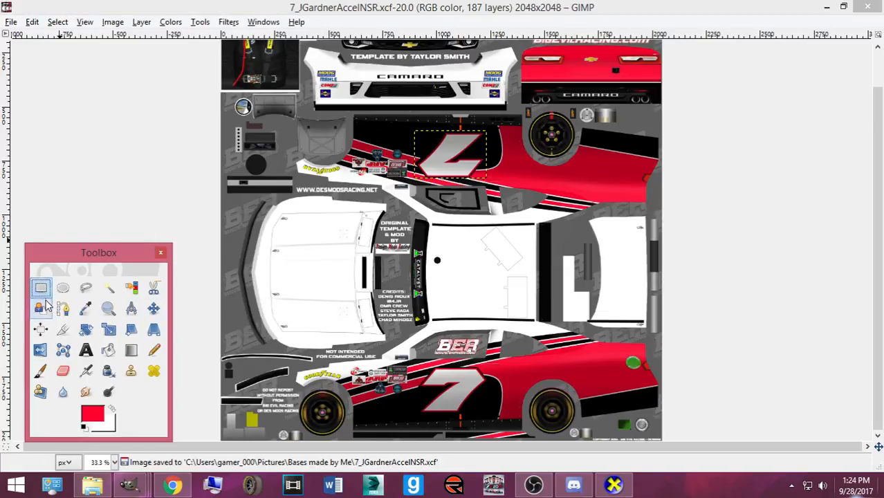
key("ctrl+l")
scroll(144, 197, "down", 5)
scroll(144, 181, "up", 1)
left_click(142, 167)
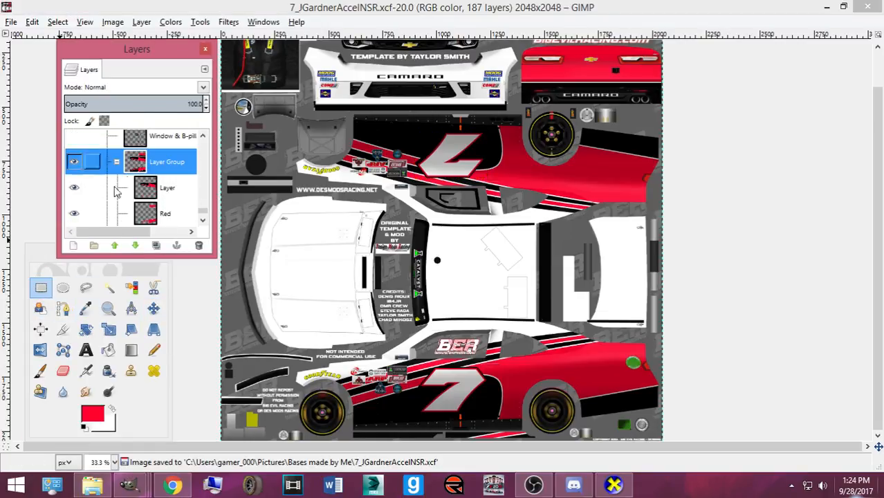
- Select the red stripe along the lower rocker, copy it, and paste it as a floating selection
left_click_drag(457, 432, 550, 440)
scroll(550, 440, "up", 2)
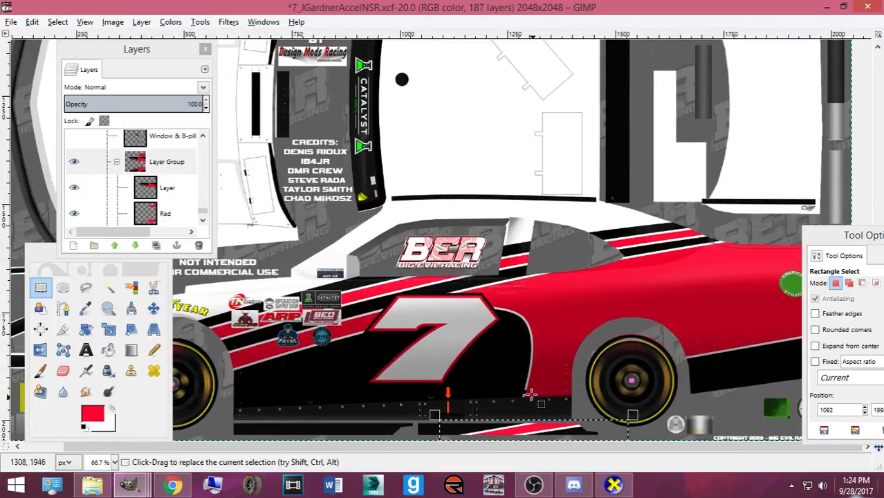
key("ctrl+c")
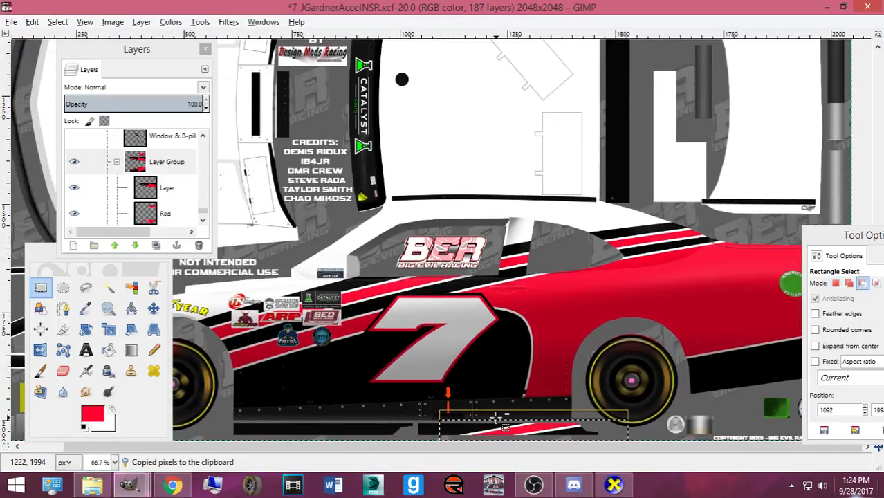
key("ctrl+v")
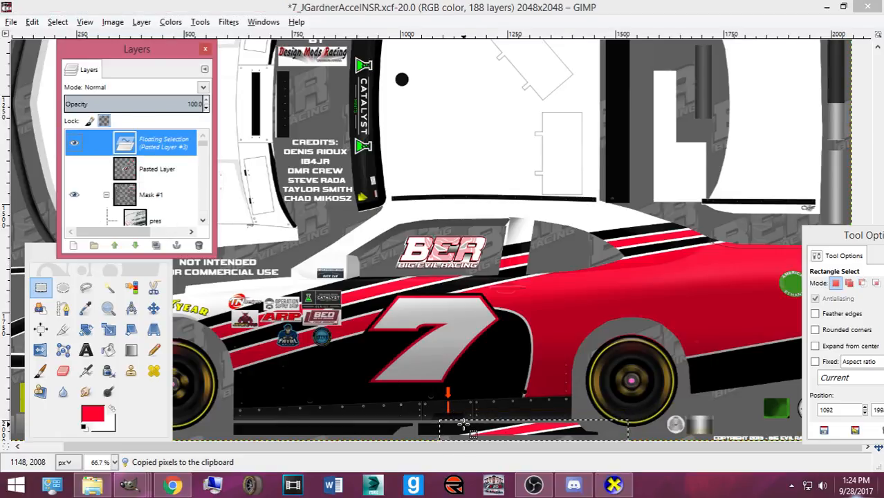
- Flip the pasted stripe horizontally
right_click(466, 280)
mouse_move(529, 355)
mouse_move(643, 411)
left_click(412, 387)
- Shift the pasted stripe slightly left with the Move tool, then undo the last nudge
left_click(154, 308)
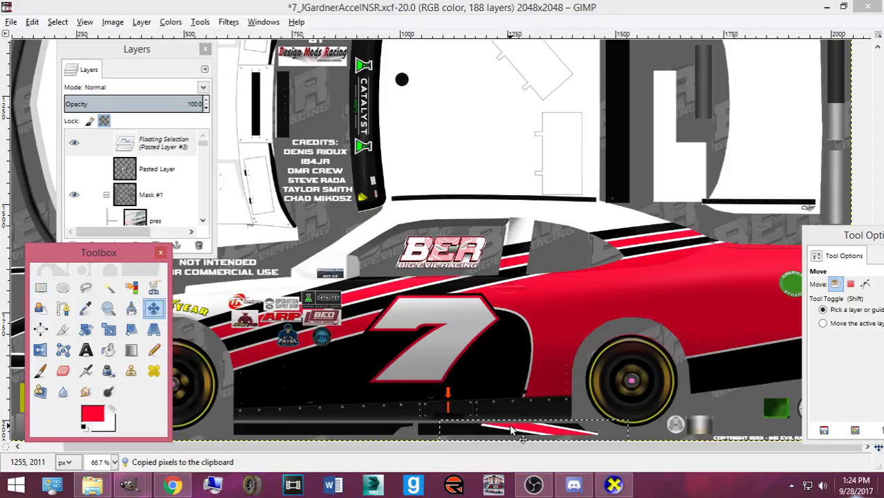
left_click_drag(511, 430, 507, 430)
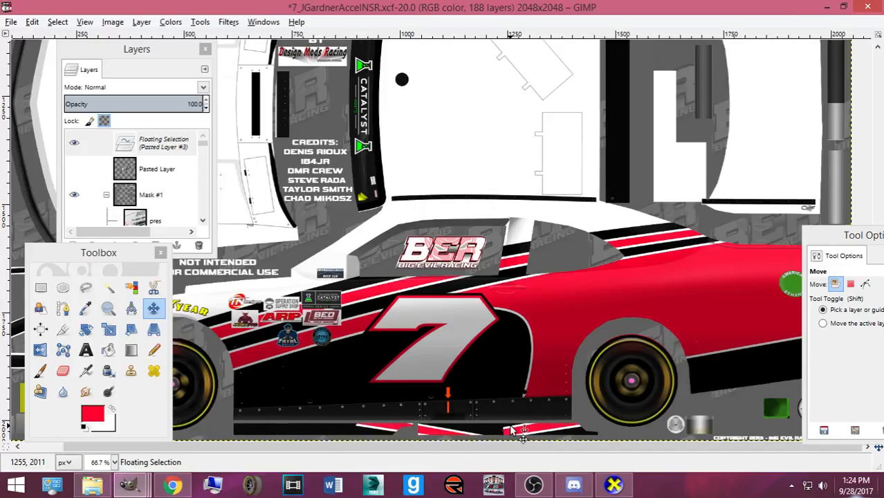
key("Left")
key("Left")
key("Left")
key("Left")
key("Left")
key("Left")
key("Left")
key("Left")
key("Left")
key("Left")
key("Left")
key("Left")
key("Left")
key("Left")
key("Left")
key("Left")
key("Left")
key("Left")
key("Left")
key("Left")
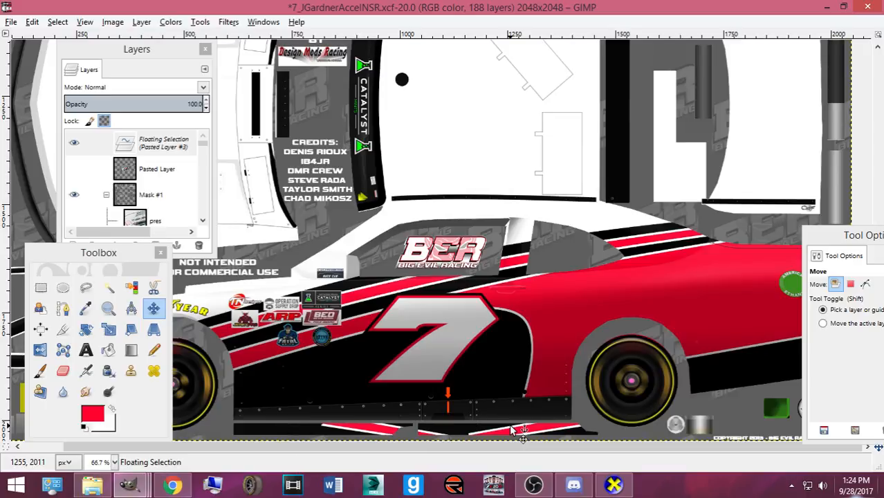
key("Left")
key("Left")
key("Left")
key("Left")
key("Left")
key("Left")
key("Left")
key("Left")
key("Left")
key("Left")
key("Left")
key("Left")
key("Left")
key("Left")
key("Left")
key("Left")
key("Left")
key("Left")
key("Left")
key("Left")
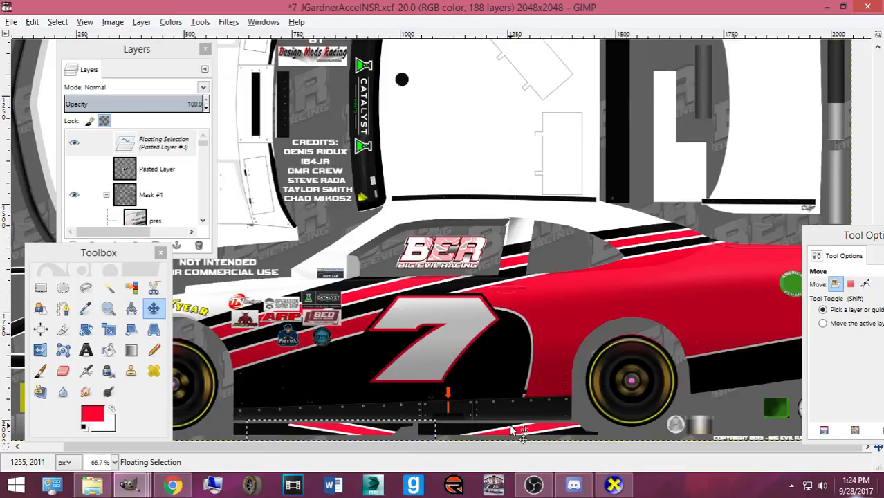
key("ctrl+z")
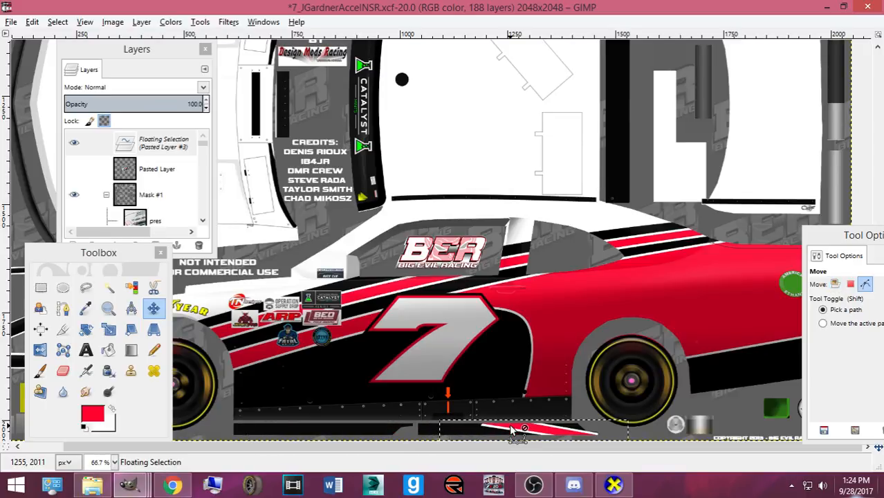
- Rotate the pasted stripe 180° and nudge it left and back right
right_click(511, 430)
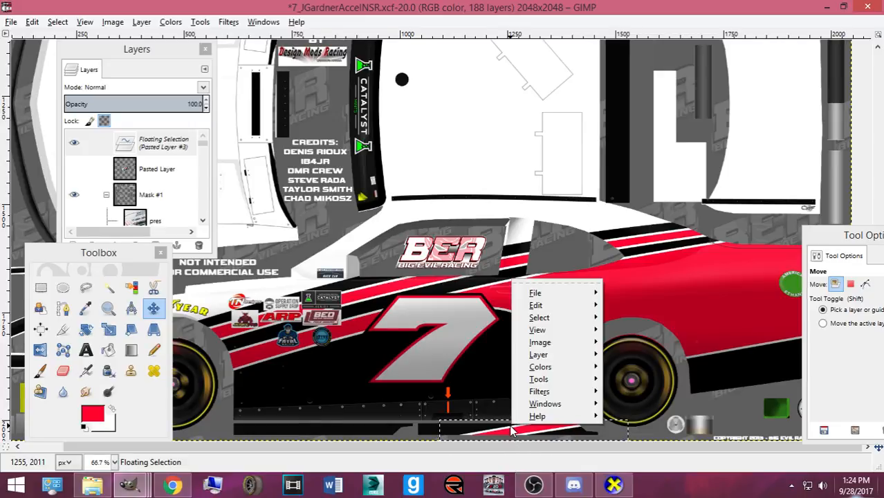
mouse_move(546, 354)
mouse_move(666, 412)
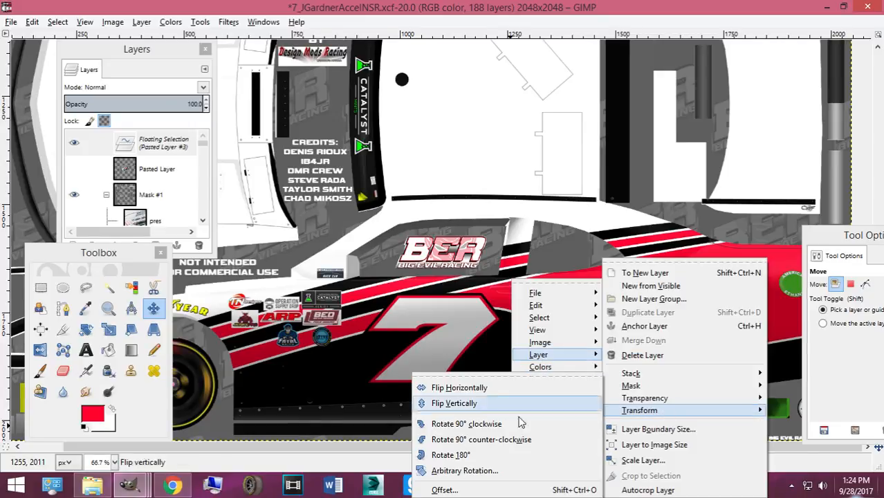
left_click(453, 452)
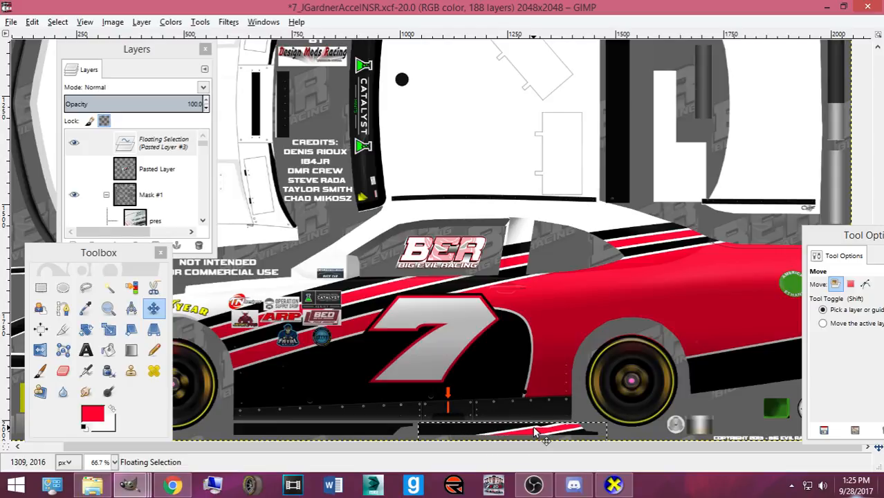
key("Left")
key("Left")
key("Left")
key("Left")
key("Left")
key("Left")
key("Left")
key("Left")
key("Left")
key("Left")
key("Left")
key("Left")
key("Left")
key("Left")
key("Left")
key("Left")
key("Left")
key("Left")
key("Left")
key("Left")
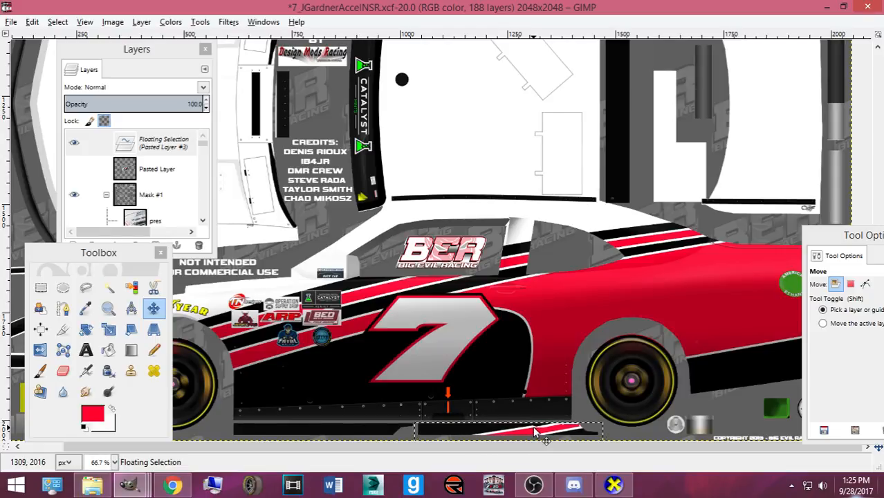
key("Right")
key("Right")
key("Right")
key("Right")
key("Right")
key("Right")
key("Right")
key("Right")
key("Right")
key("Right")
key("Right")
key("Right")
key("Right")
key("Right")
key("Right")
key("Right")
key("Right")
key("Right")
key("Right")
key("Right")
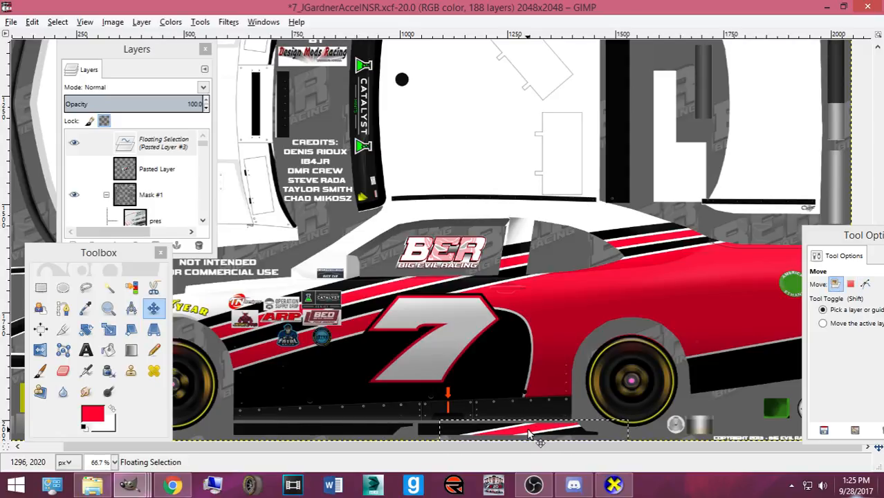
- Flip the pasted stripe vertically
right_click(527, 434)
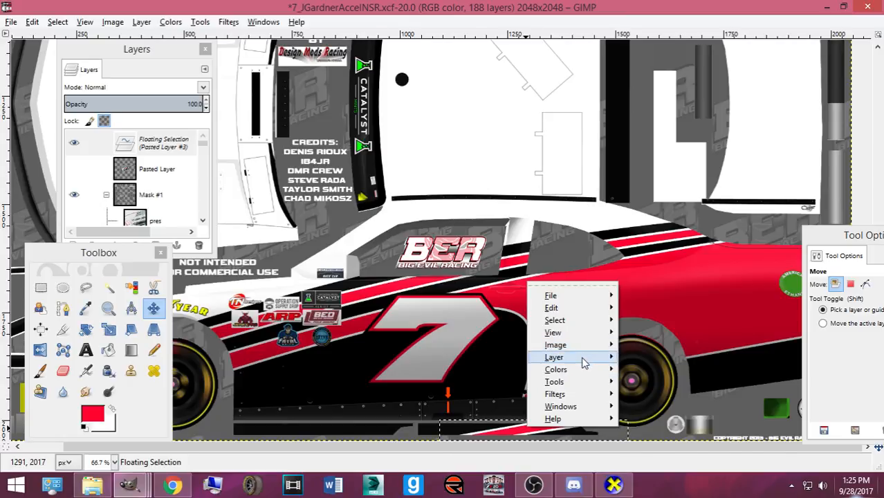
mouse_move(580, 357)
mouse_move(684, 410)
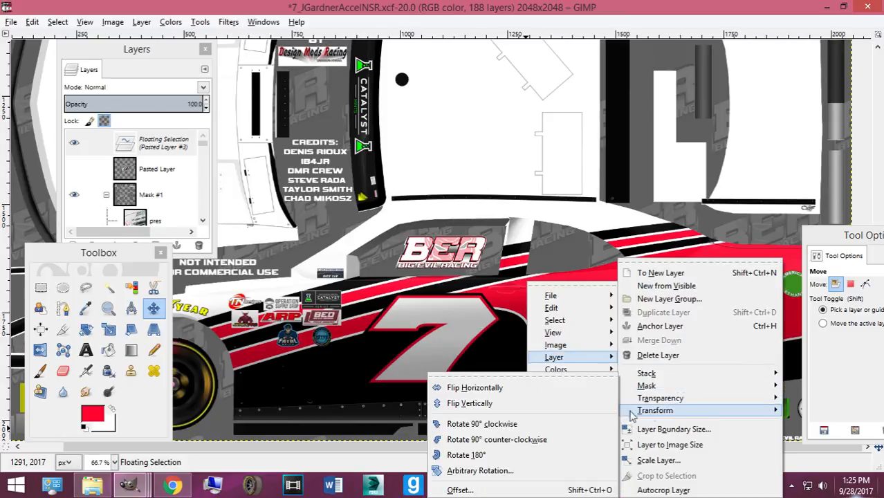
left_click(503, 403)
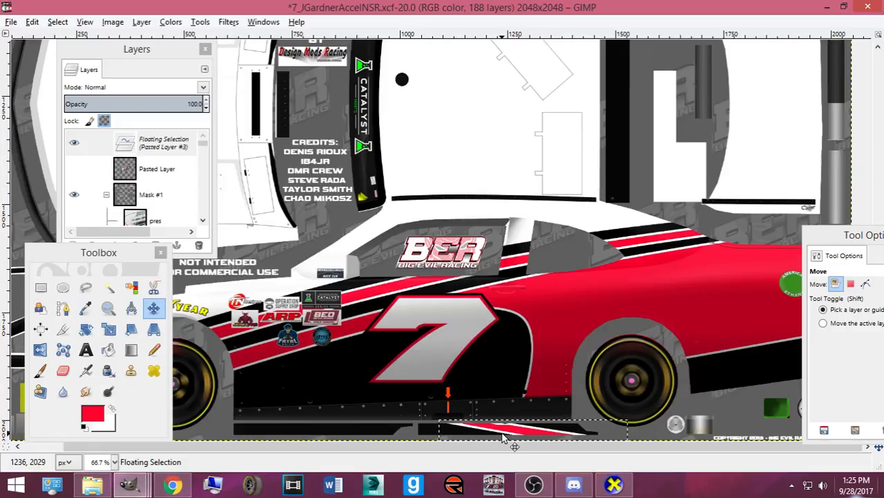
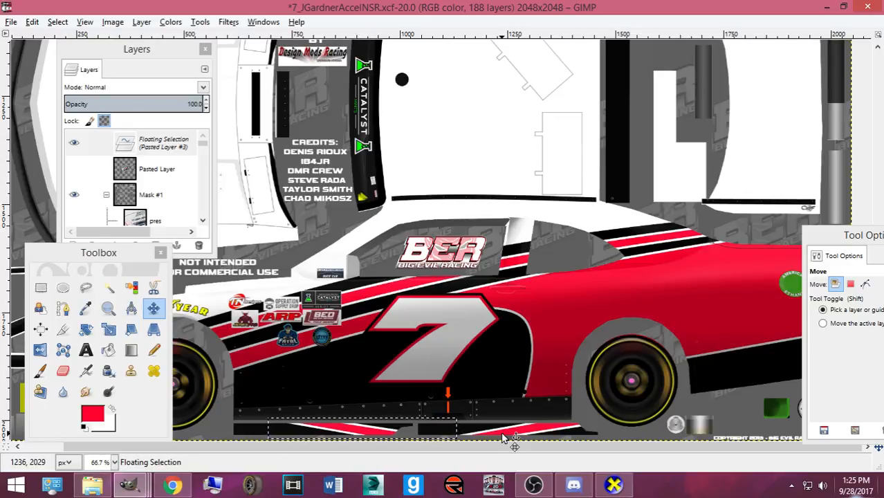
- Check the stripe on the 3-D car, then shift the floating piece slightly right
left_click(502, 434)
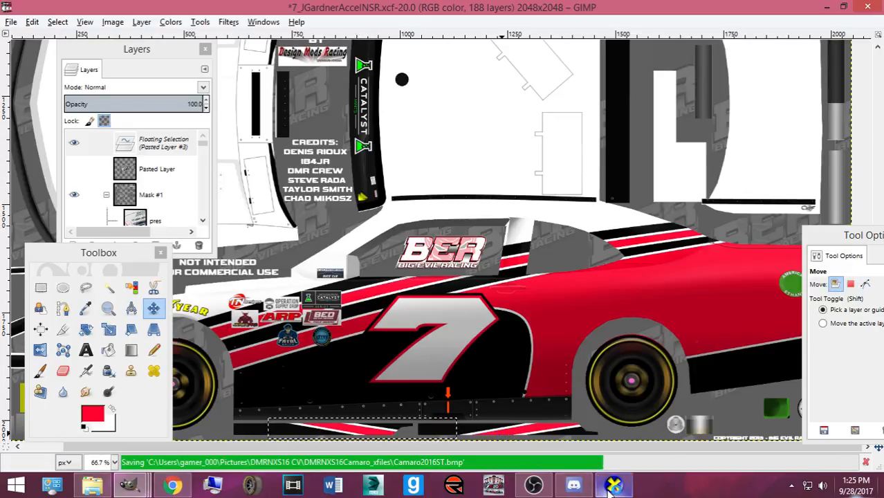
left_click(614, 484)
left_click_drag(591, 429, 484, 366)
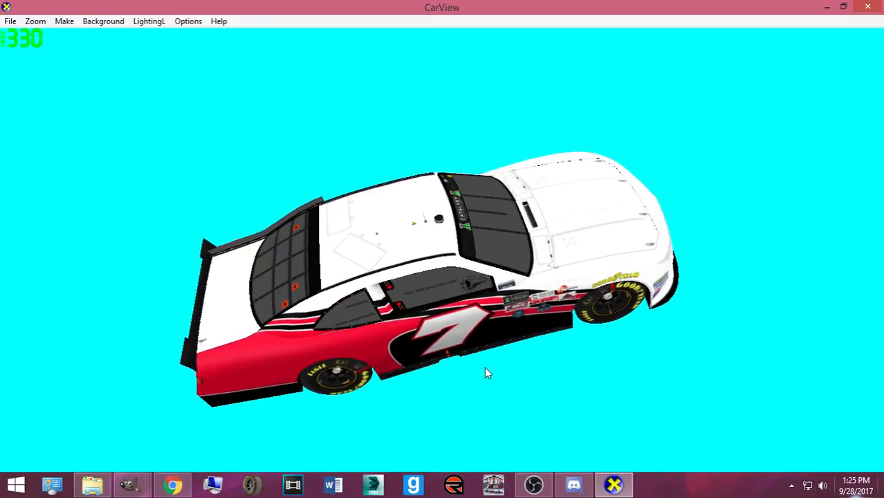
scroll(347, 344, "up", 3)
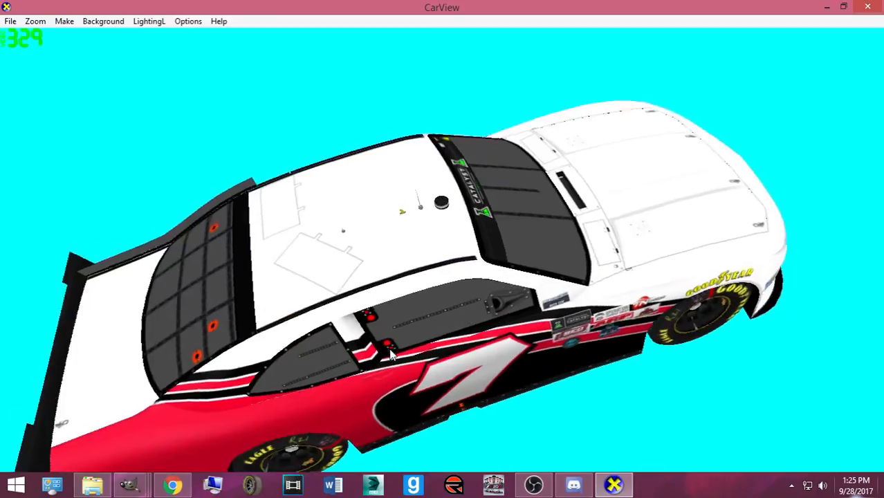
left_click_drag(440, 382, 436, 408)
mouse_move(138, 492)
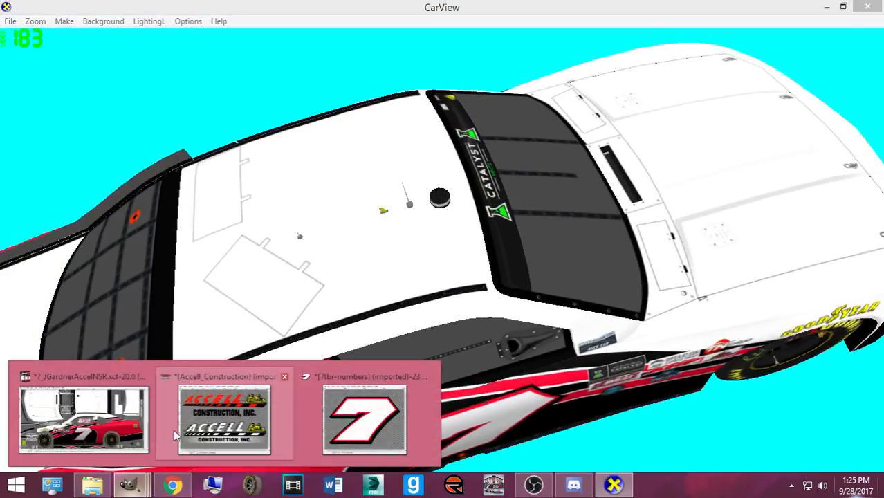
left_click(345, 425)
left_click_drag(344, 432, 349, 432)
- Re-export the texture and inspect the stripe on the rotated car in CarView
key("ctrl+e")
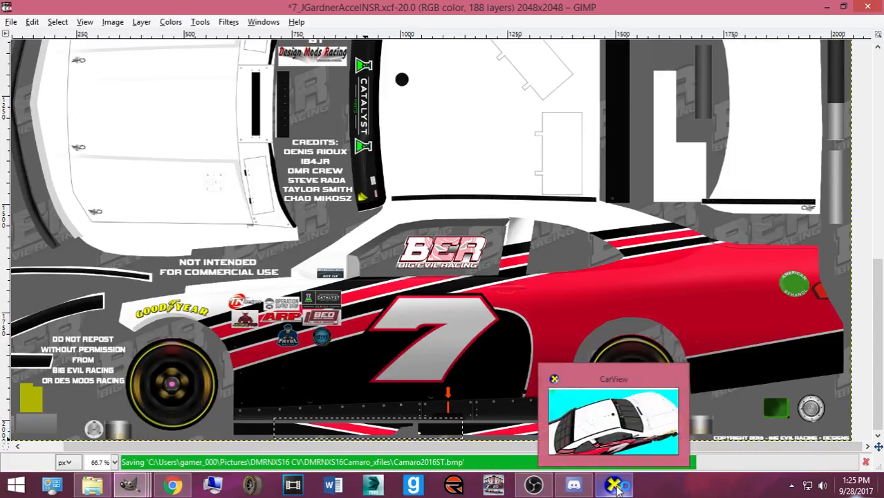
left_click(615, 486)
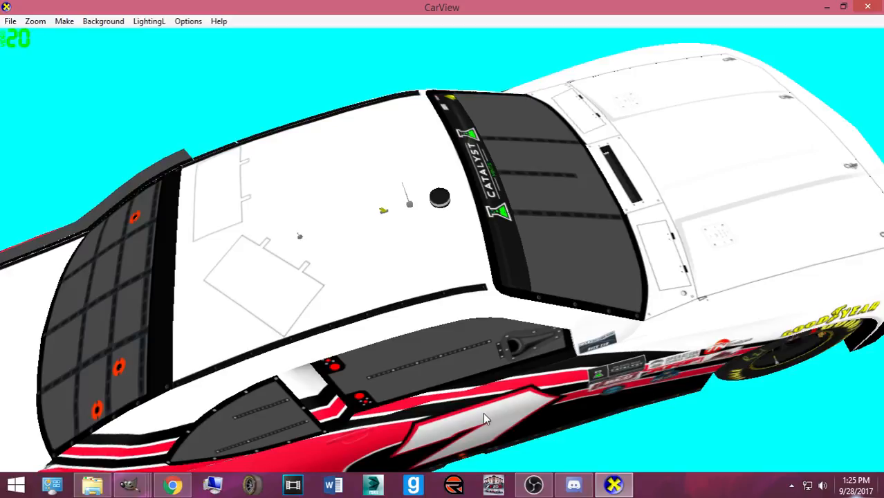
left_click_drag(484, 414, 298, 459)
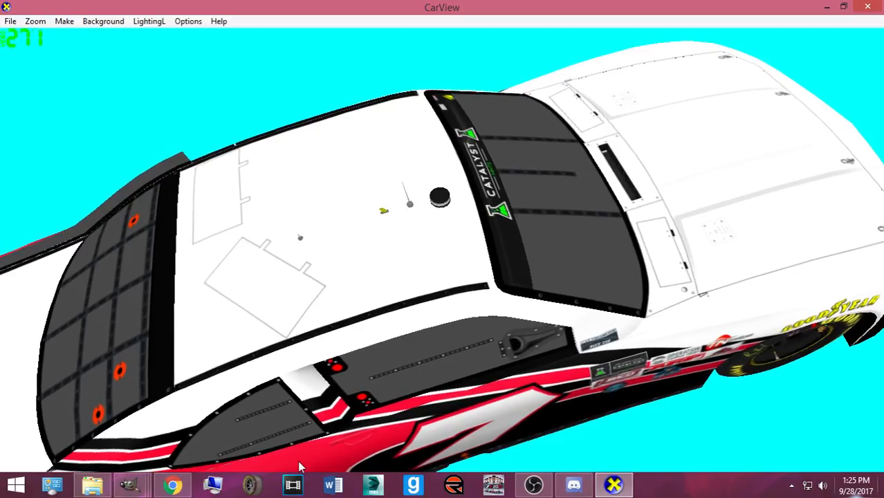
mouse_move(130, 484)
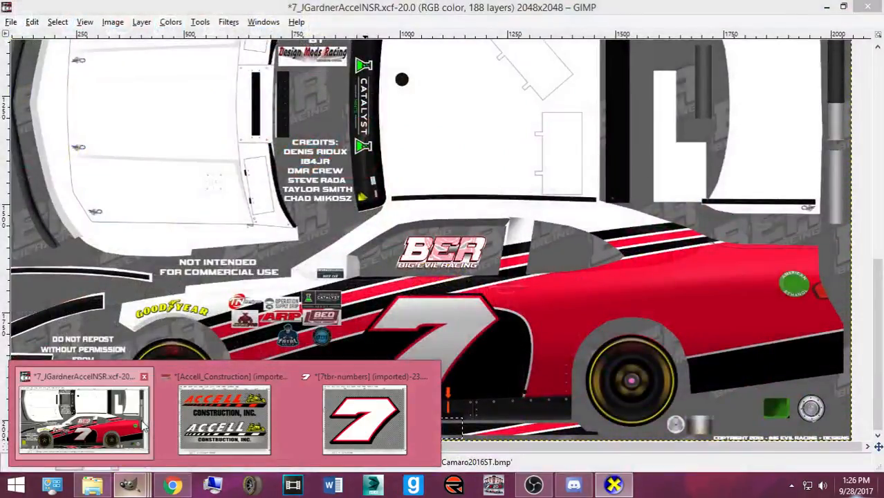
left_click(143, 424)
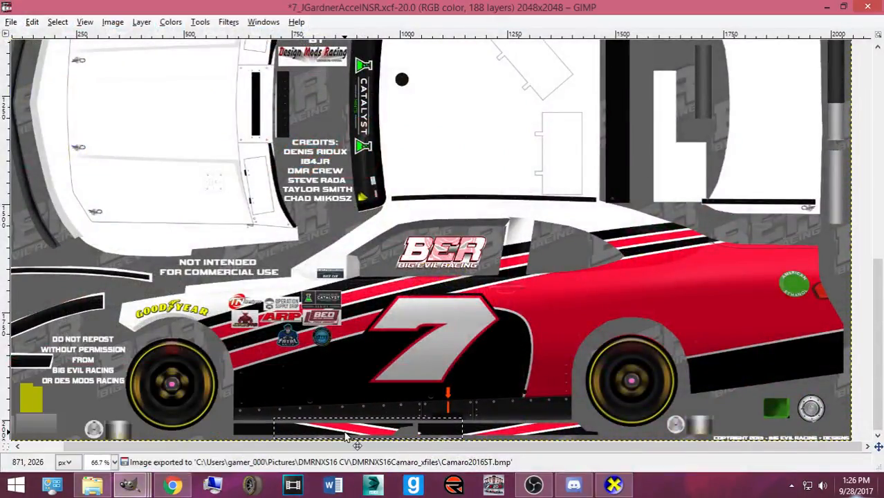
- Nudge the stripe piece left along the bottom, re-export, and check it in CarView
key("Left")
key("Left")
key("Left")
key("Left")
key("Left")
key("Left")
key("Left")
key("Left")
key("Left")
key("Left")
key("Left")
key("Left")
key("Left")
key("Left")
key("Left")
key("Left")
key("Left")
key("Left")
key("Left")
key("Left")
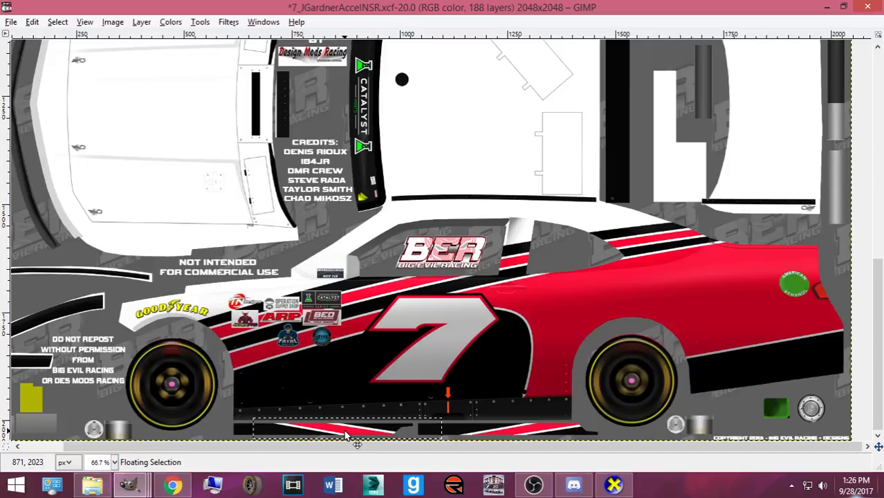
key("ctrl+e")
key("alt+Tab")
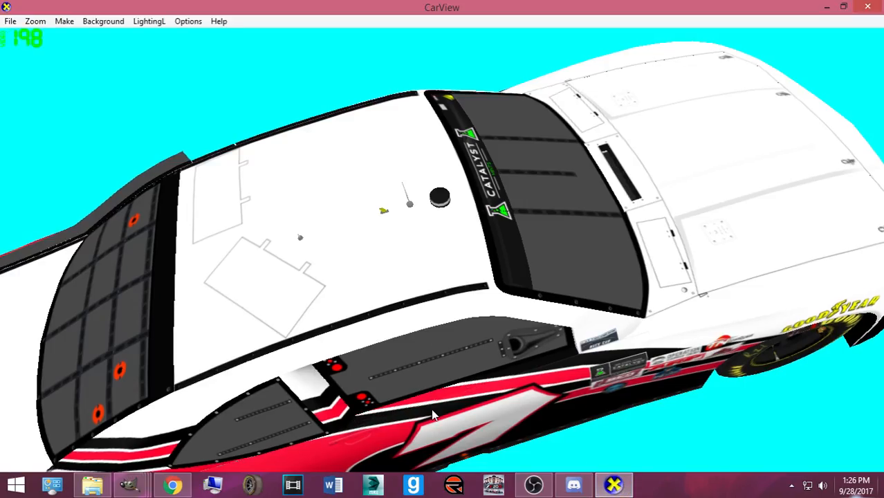
scroll(431, 415, "up", 2)
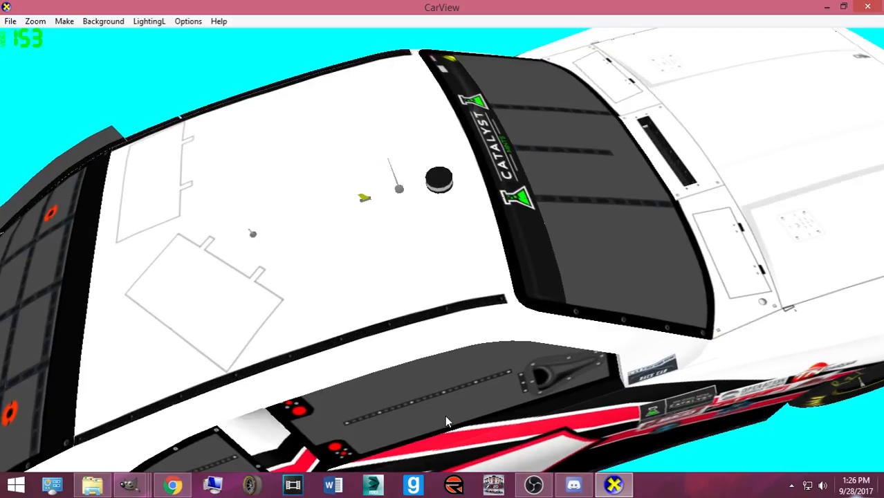
scroll(446, 419, "up", 2)
scroll(453, 434, "up", 2)
mouse_move(142, 491)
left_click(280, 436)
- Adjust the floating stripe piece, export again, and view the car's roof in CarView
key("ctrl+v")
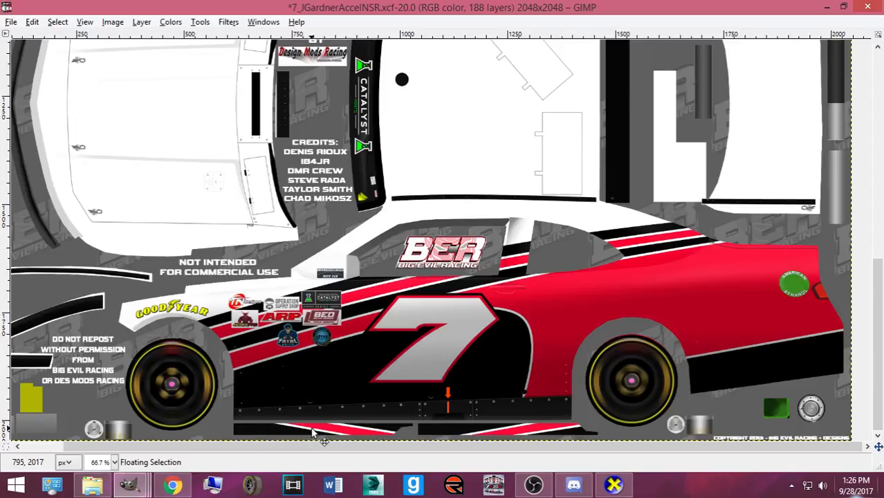
key("ctrl+e")
left_click(615, 486)
scroll(463, 394, "up", 3)
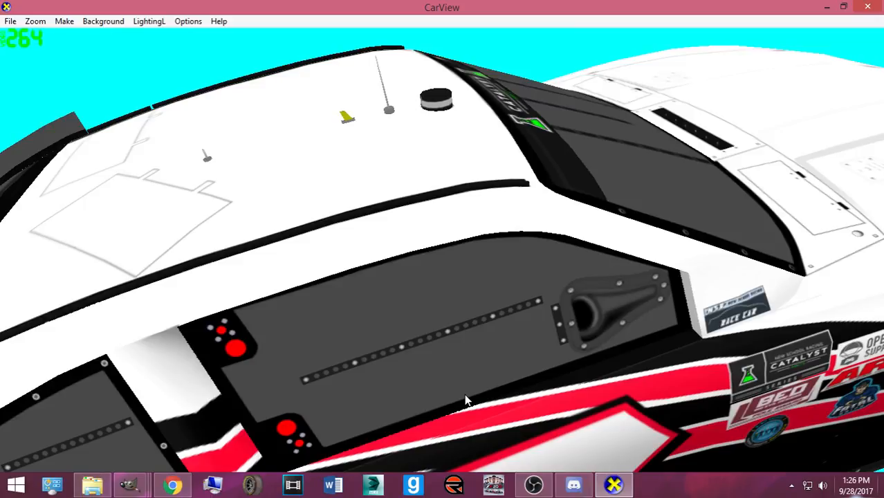
left_click_drag(480, 433, 484, 451)
scroll(508, 430, "down", 2)
mouse_move(130, 485)
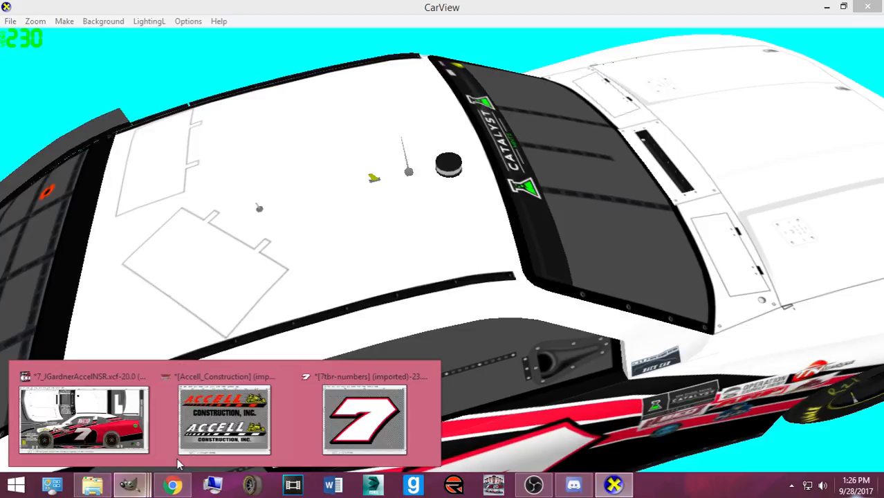
left_click(90, 415)
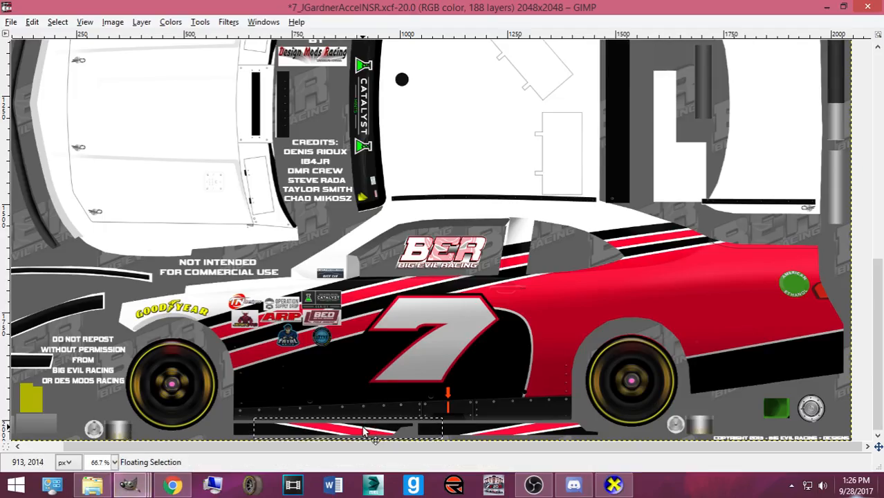
- Re-export and inspect the side-window area up close in CarView
key("ctrl+e")
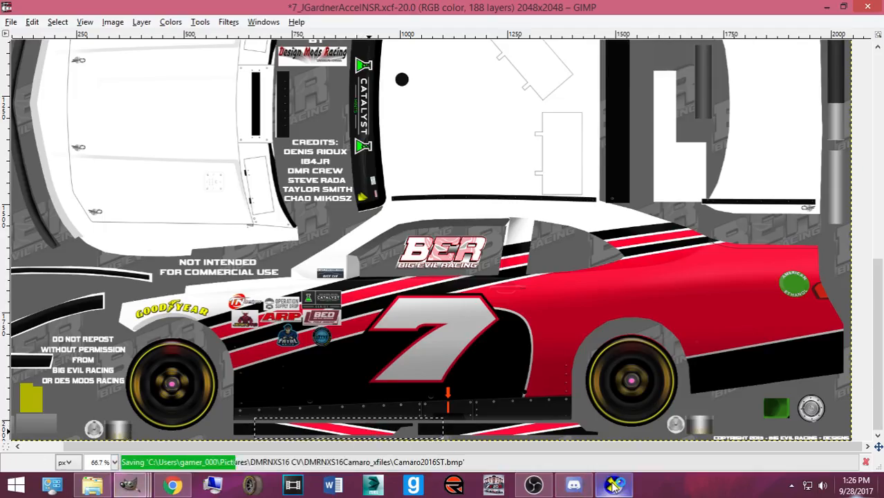
left_click(614, 486)
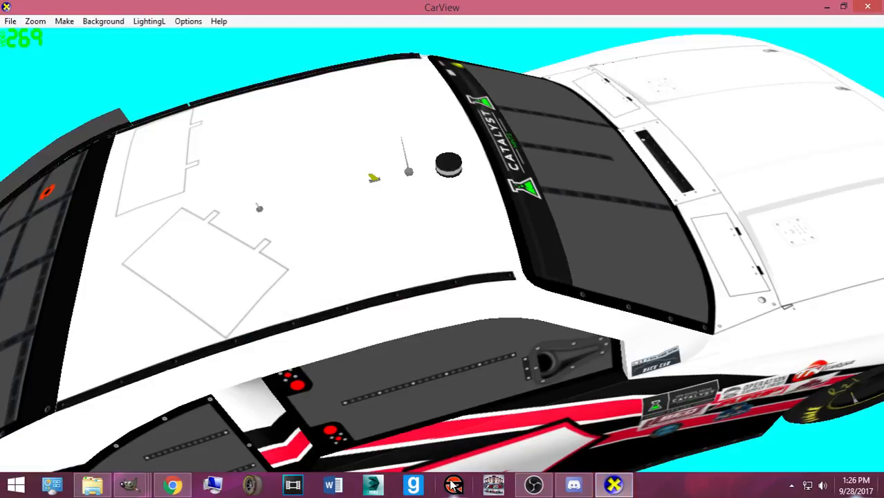
mouse_move(484, 448)
left_mouse_down()
mouse_move(467, 442)
mouse_move(482, 409)
mouse_move(503, 409)
mouse_move(506, 448)
mouse_move(489, 462)
left_mouse_up()
scroll(466, 435, "up", 2)
scroll(500, 418, "down", 2)
mouse_move(129, 485)
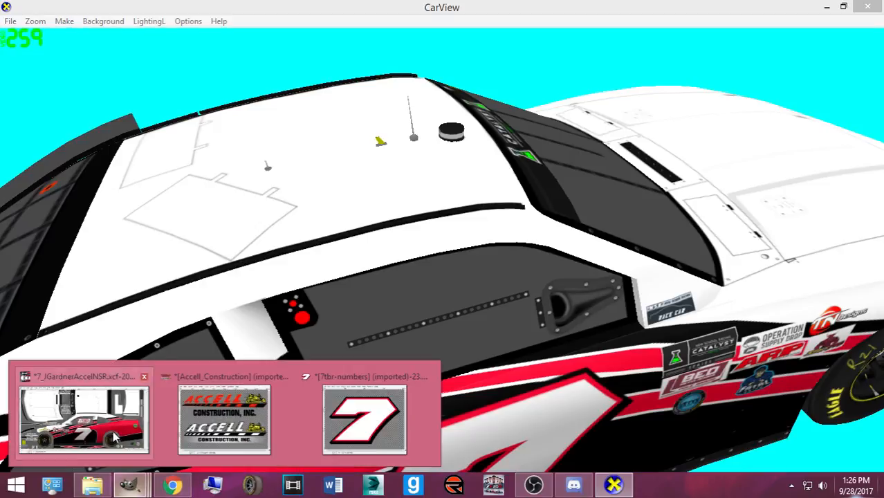
left_click(117, 436)
- Anchor the floating stripe piece and switch to Fuzzy Select
left_click(190, 429)
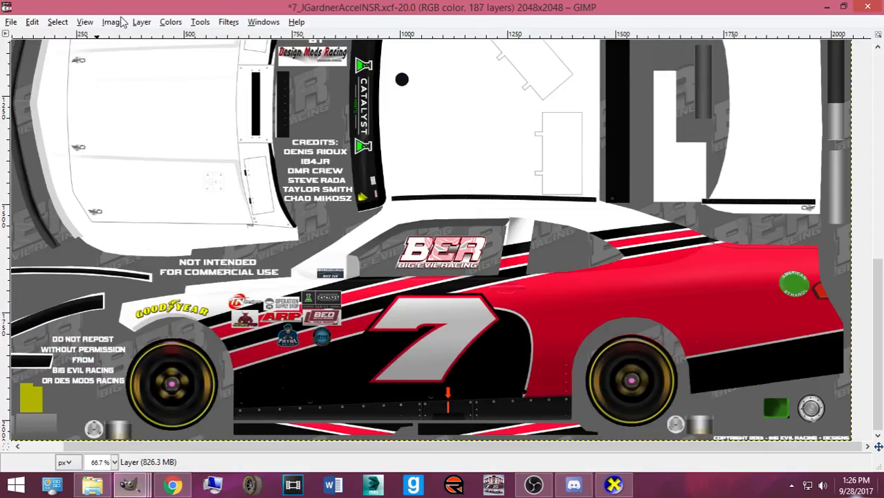
key("ctrl+b")
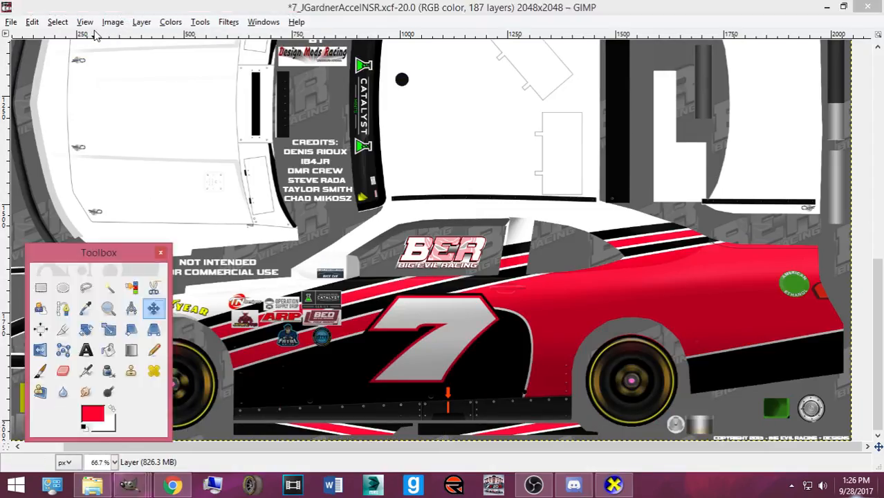
left_click(109, 293)
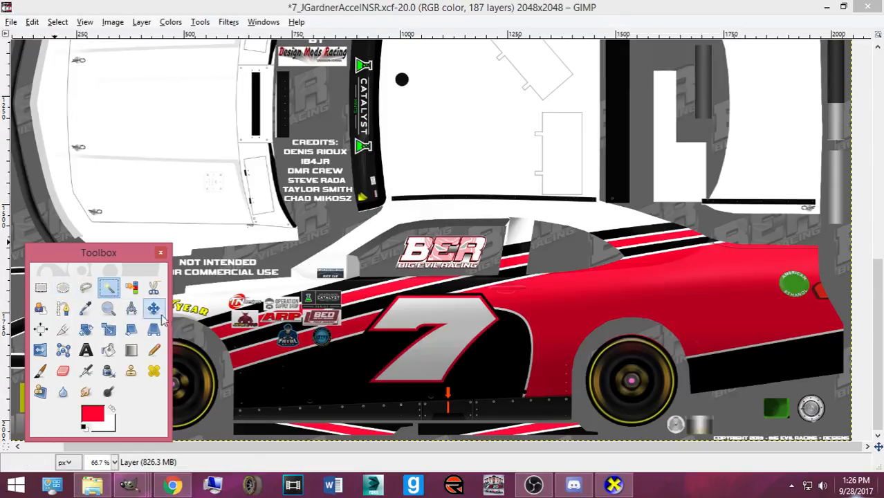
- Zoom in, select the red bottom stripe by colour, copy and paste it as a floating piece
key("plus")
key("plus")
scroll(280, 359, "down", 5)
left_click(247, 420)
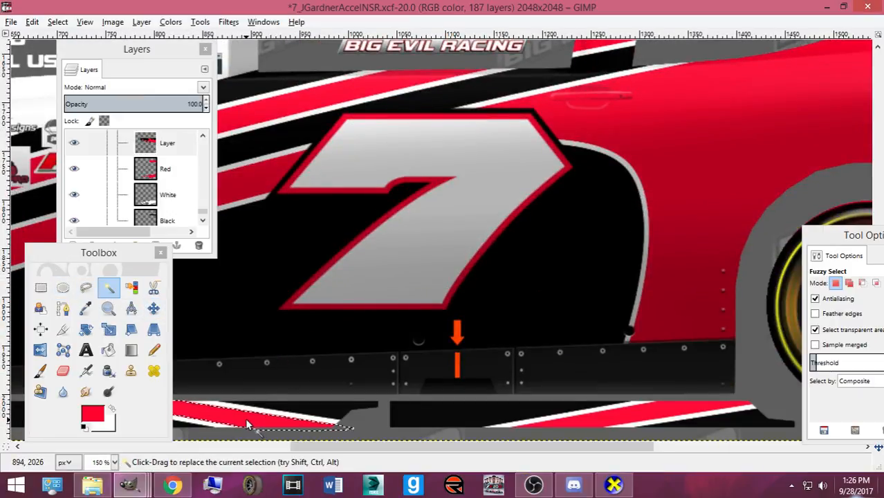
key("ctrl+c")
key("ctrl+v")
key("m")
left_click(265, 423)
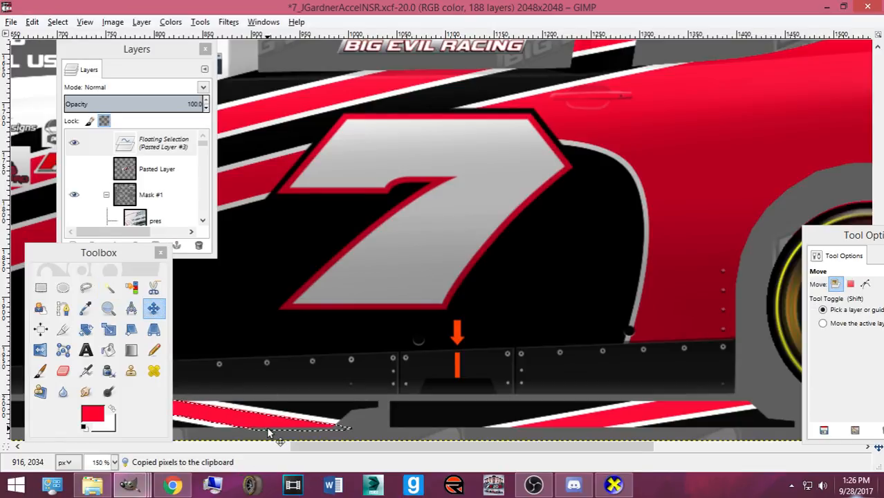
- Export to Camaro2016ST.bmp and rotate and zoom the car in CarView to inspect
key("ctrl+e")
left_click(614, 484)
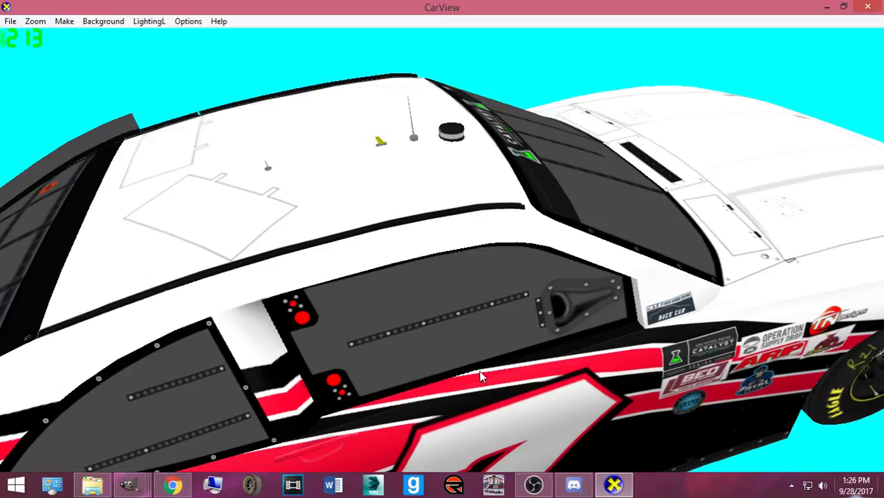
left_click_drag(471, 372, 596, 363)
scroll(485, 403, "up", 2)
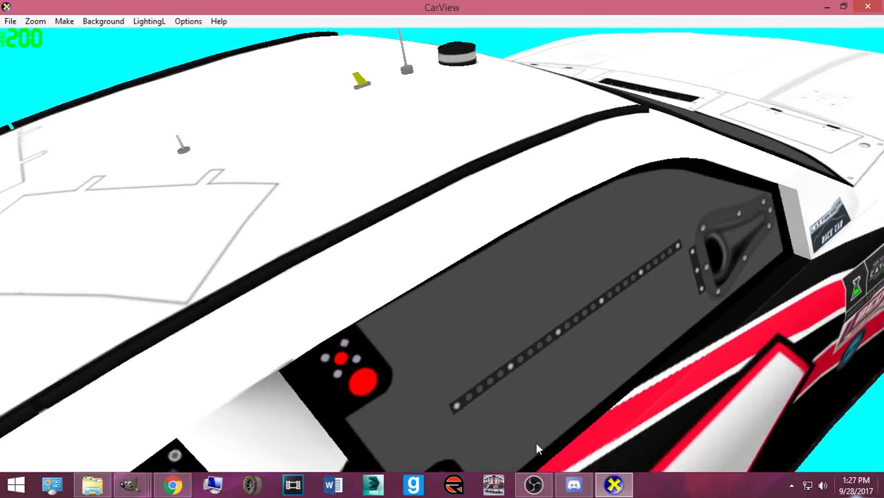
mouse_move(129, 485)
left_click(273, 405)
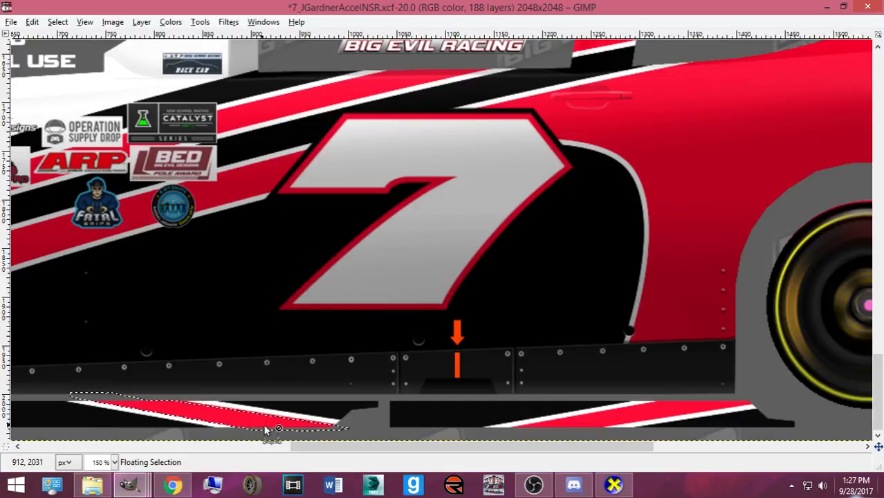
- Recheck the car, nudge the pasted stripe slightly left, and re-export Camaro2016ST.bmp
left_click(613, 482)
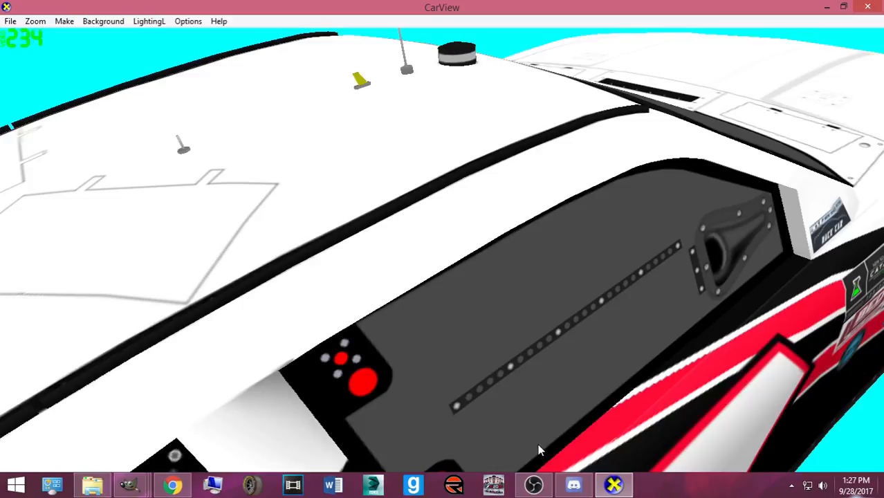
left_click_drag(534, 450, 528, 447)
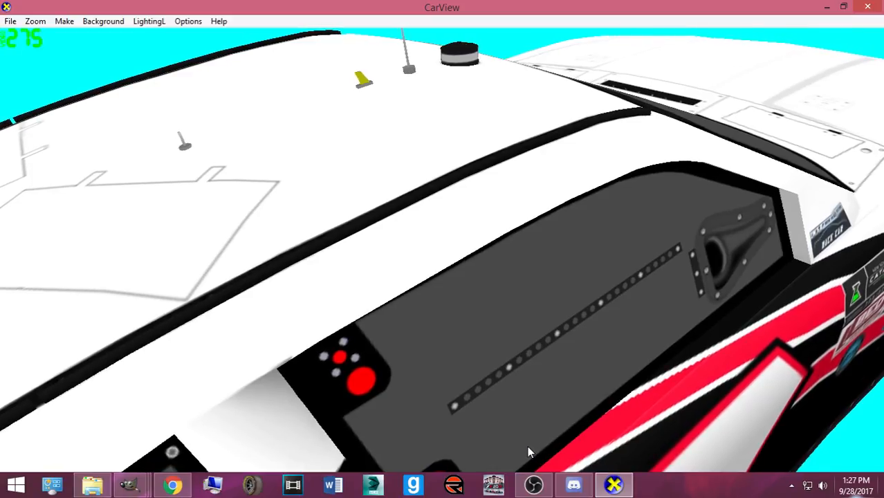
mouse_move(128, 484)
left_click(104, 425)
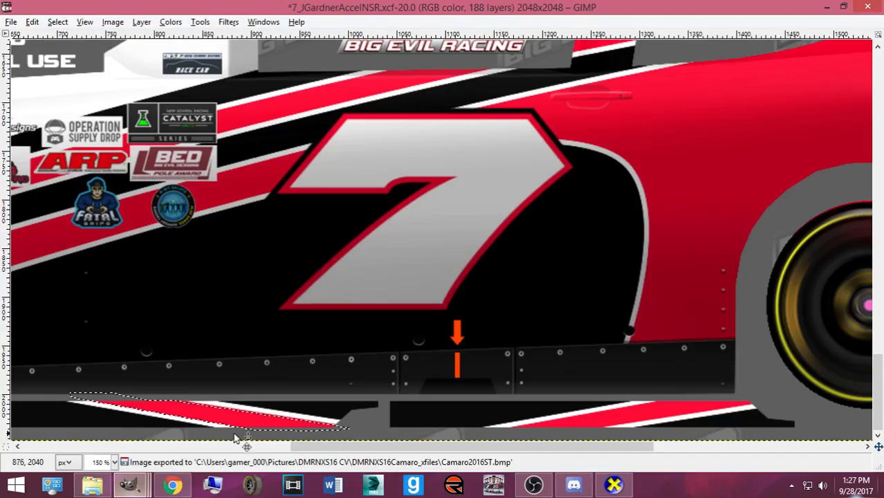
key("Left")
key("Left")
key("Left")
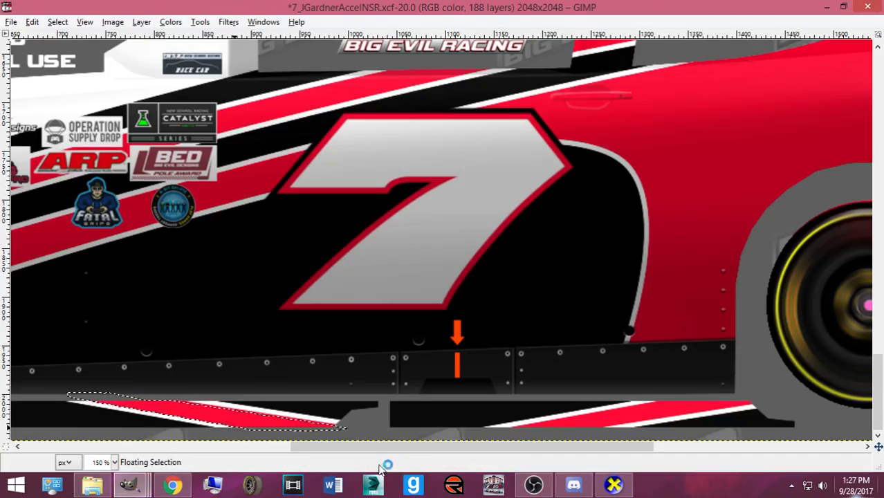
key("ctrl+e")
left_click(614, 484)
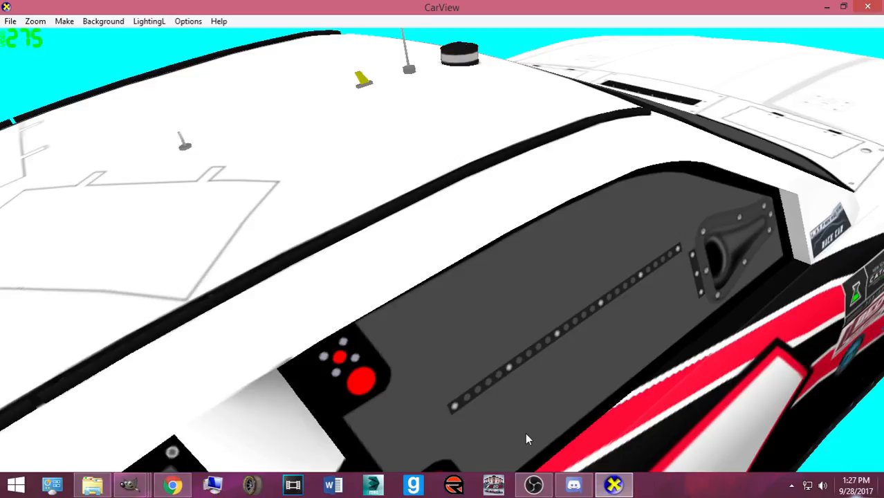
- Nudge the stripe selection right twice, copying its pixels, and export the skin
mouse_move(128, 484)
left_click(69, 408)
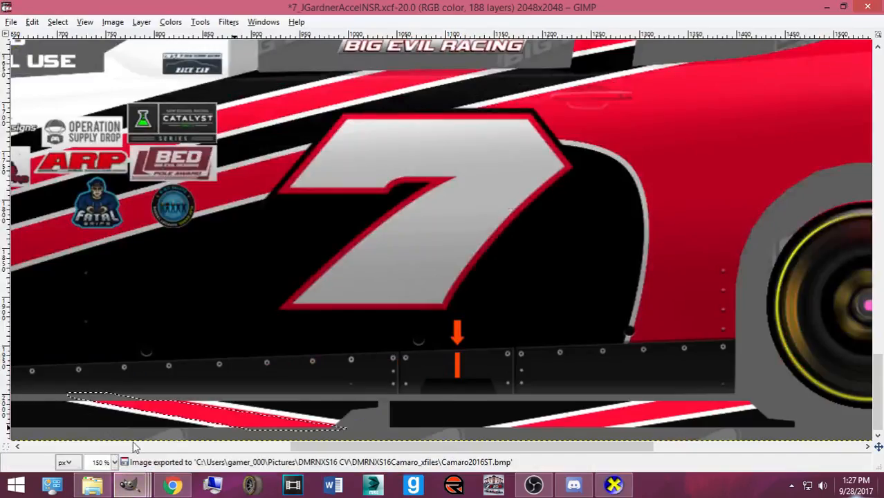
key("Right")
key("Right")
key("Right")
key("Right")
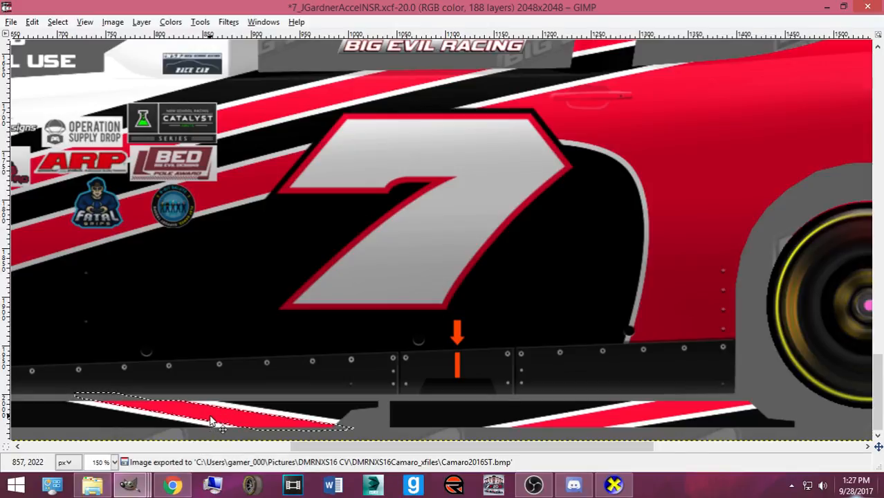
key("ctrl+c")
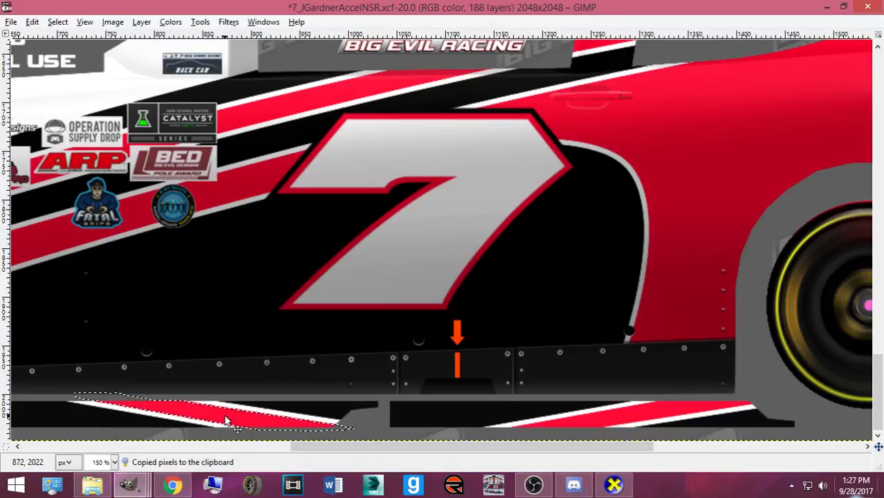
key("Right")
key("Right")
key("Right")
key("Right")
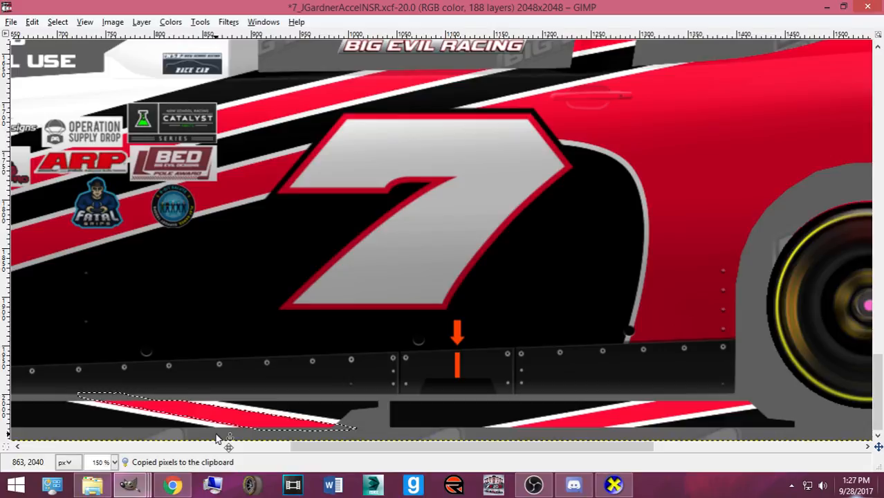
key("ctrl+e")
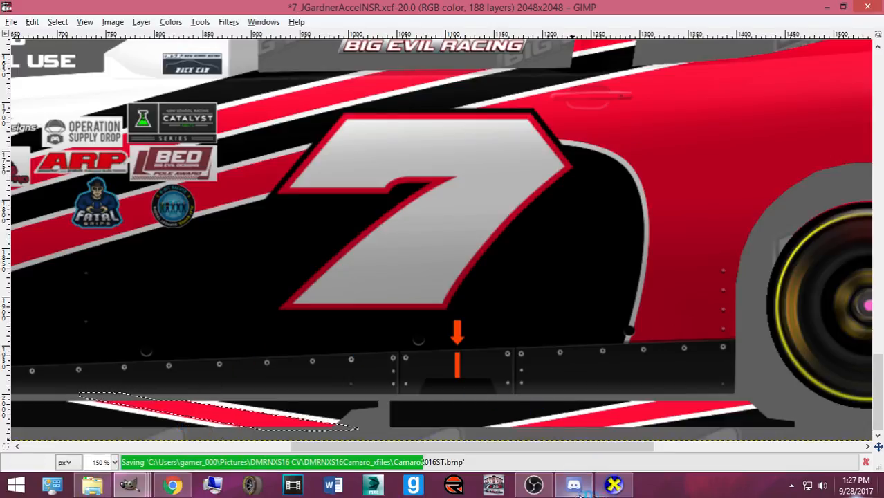
- Orbit the car from its side to a front three-quarter view in CarView
key("alt+Tab")
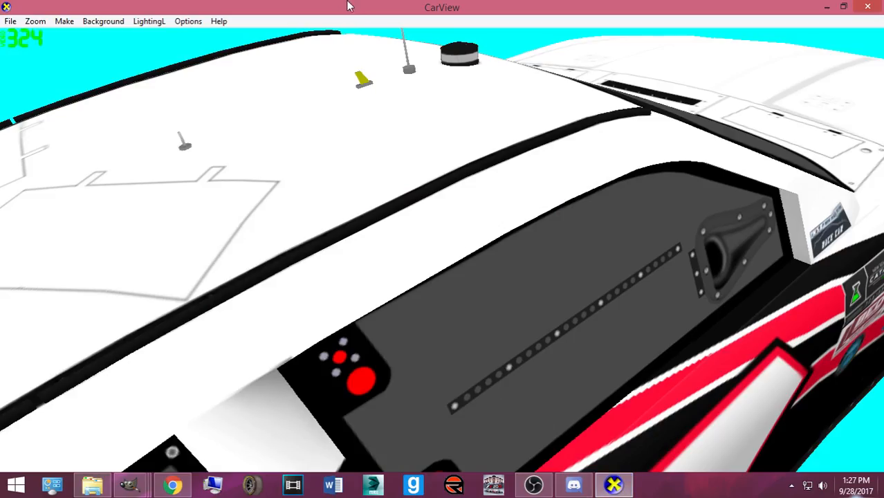
left_click_drag(640, 454, 338, 389)
left_click_drag(389, 370, 593, 402)
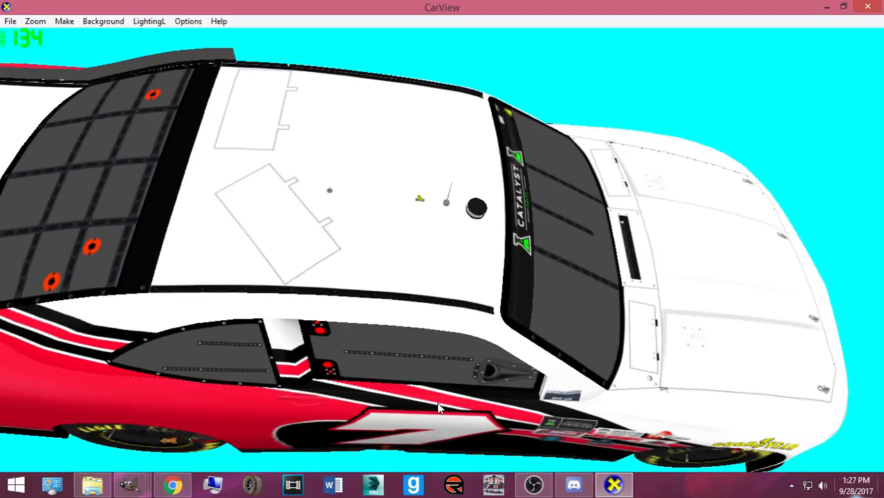
mouse_move(129, 484)
left_click(119, 433)
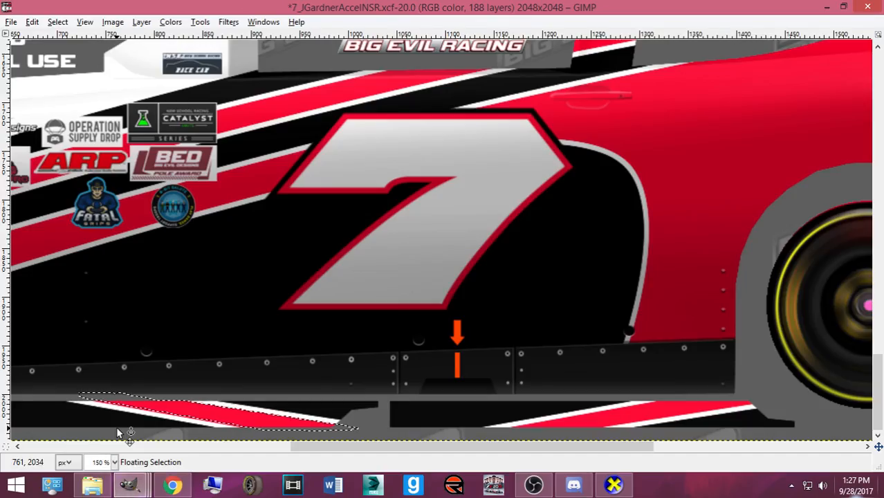
- Anchor the stripe, undo, nudge it a little left, and anchor it there
left_click(117, 433)
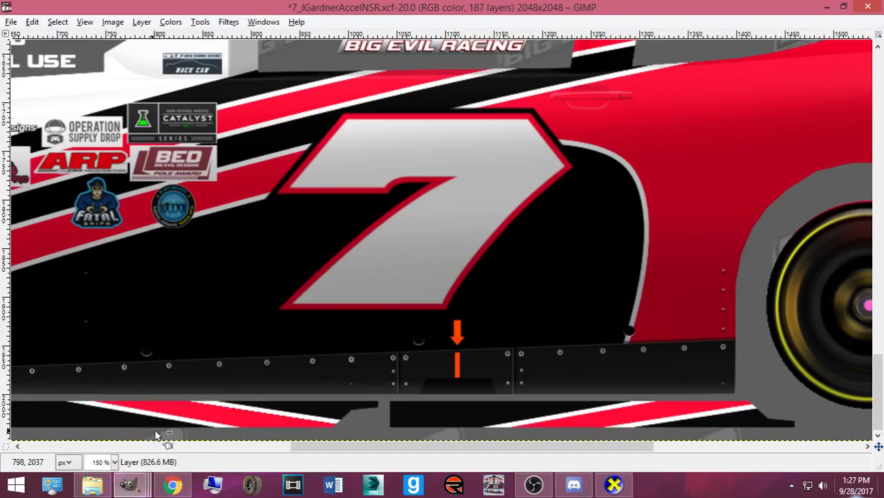
key("ctrl+z")
key("Left")
key("Left")
key("Left")
key("Left")
key("Left")
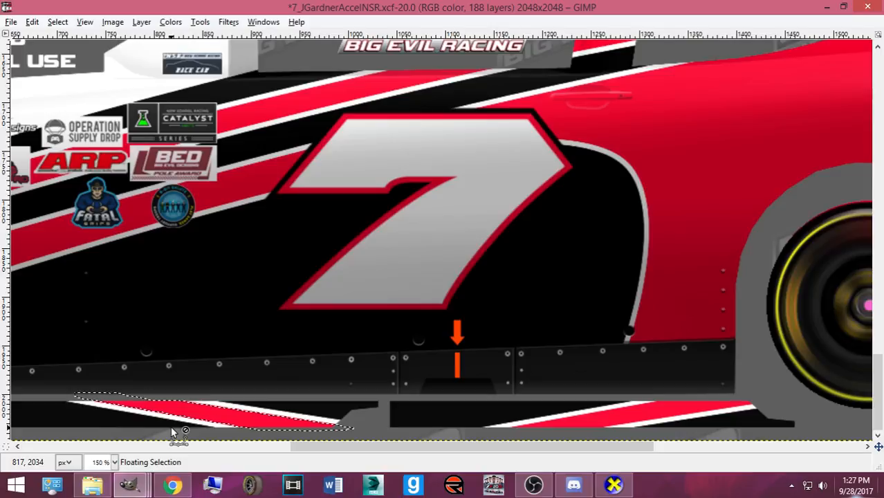
left_click(172, 432)
scroll(173, 390, "up", 2, "ctrl")
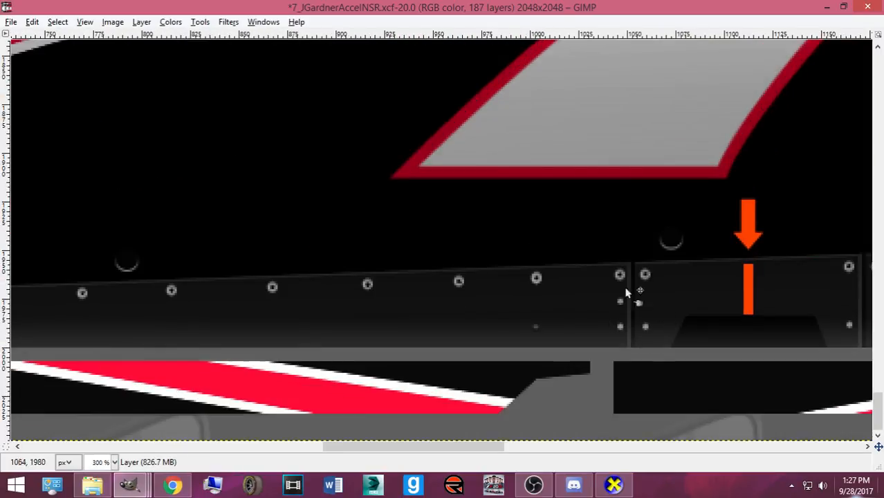
key("Tab")
- Outline the lower stripe's white edge with a closed path and convert it to a selection
key("b")
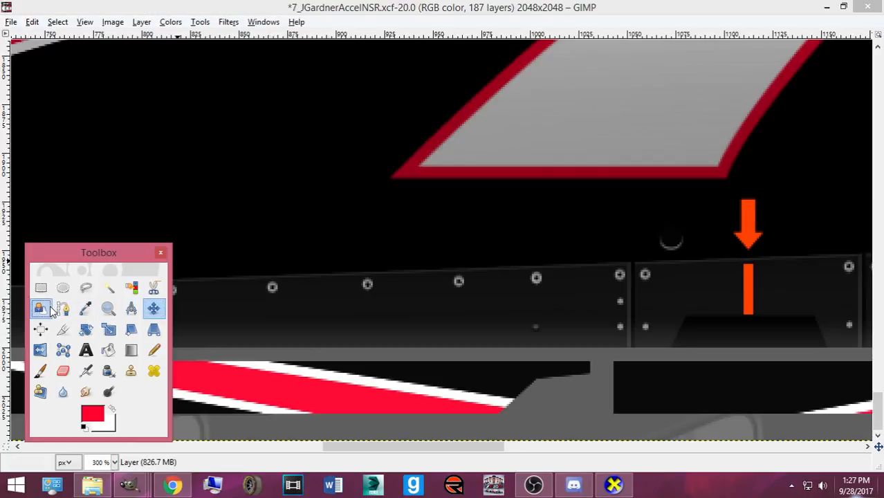
left_click(196, 355)
left_click(515, 406)
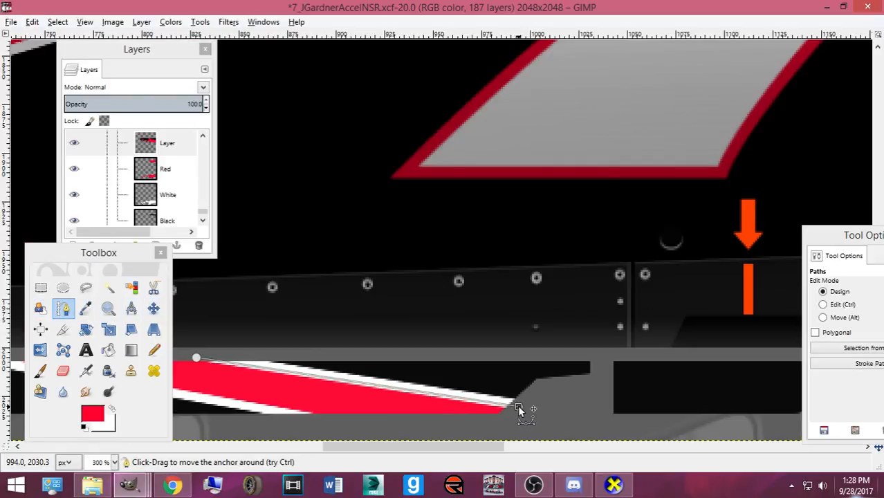
left_click_drag(197, 358, 194, 358)
left_click(822, 317)
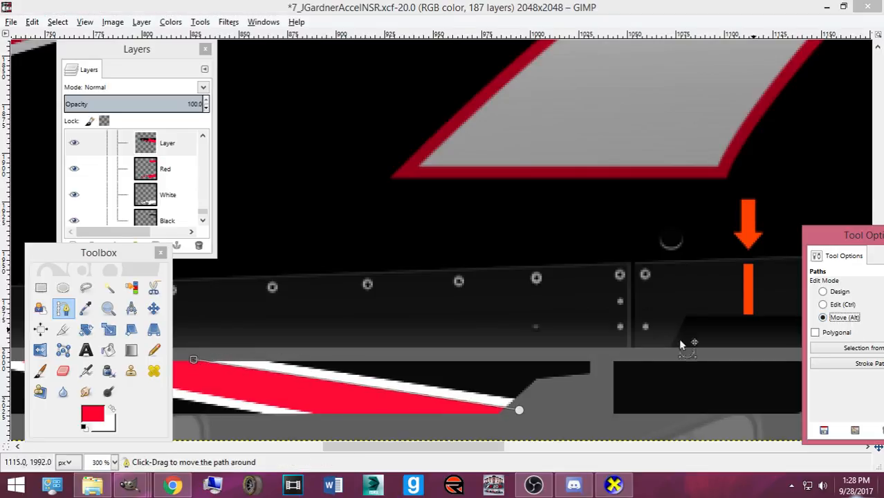
left_click(520, 409)
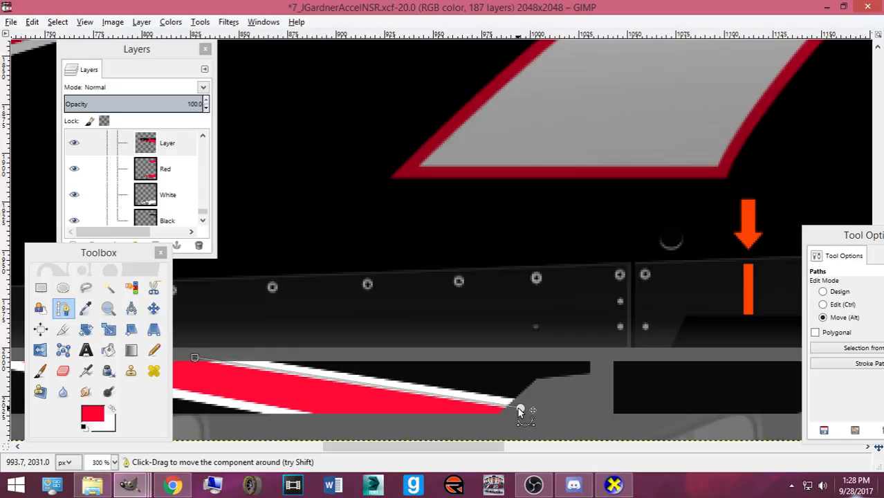
left_click(822, 292)
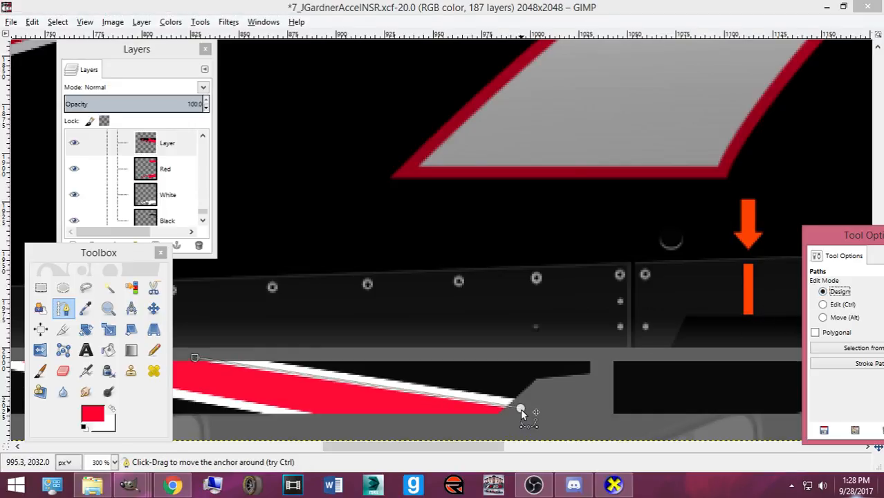
left_click(522, 413)
left_click(279, 385)
left_click(181, 361)
key("Return")
- Paint the selected edge red with the Pencil and export the skin for CarView
left_click(154, 350)
mouse_move(260, 378)
left_mouse_down()
mouse_move(195, 360)
mouse_move(637, 408)
left_mouse_up()
key("ctrl+e")
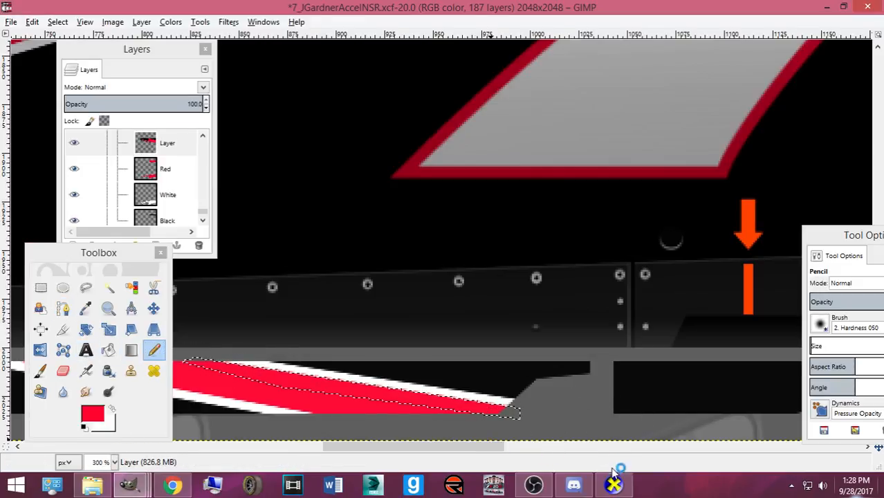
left_click(614, 484)
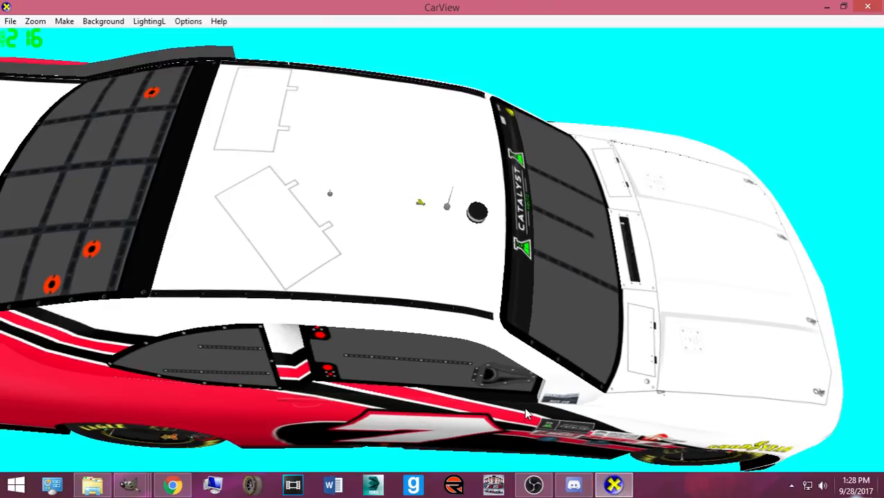
- Orbit and zoom to a side-on close-up of the window area, then deselect in GIMP
left_click_drag(426, 412, 456, 368)
scroll(445, 390, "up", 2)
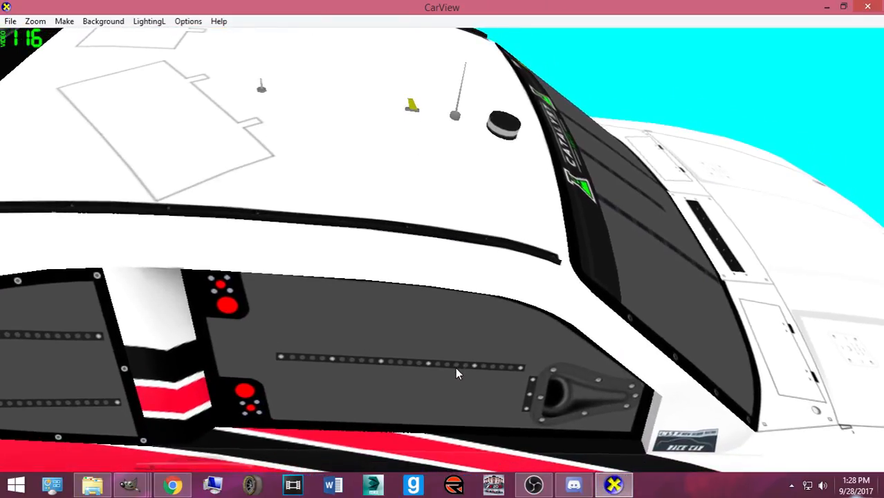
scroll(379, 420, "up", 2)
left_click_drag(371, 420, 314, 402)
mouse_move(127, 484)
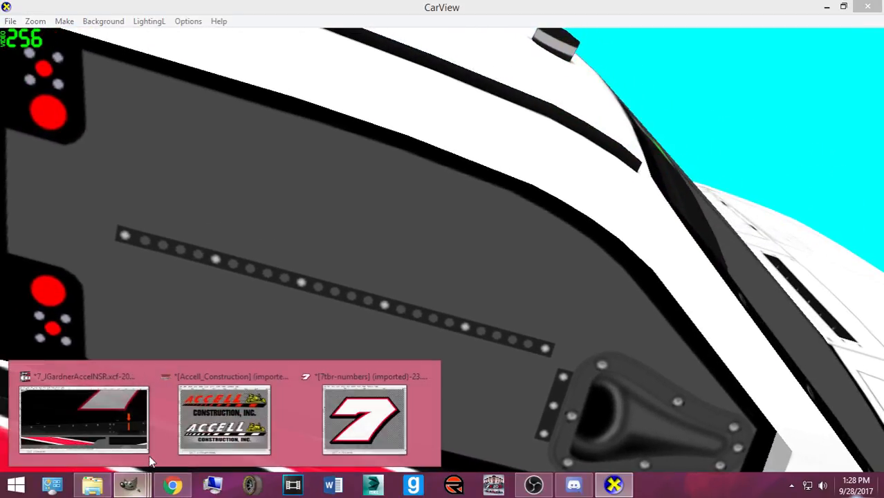
left_click(83, 401)
key("ctrl+shift+a")
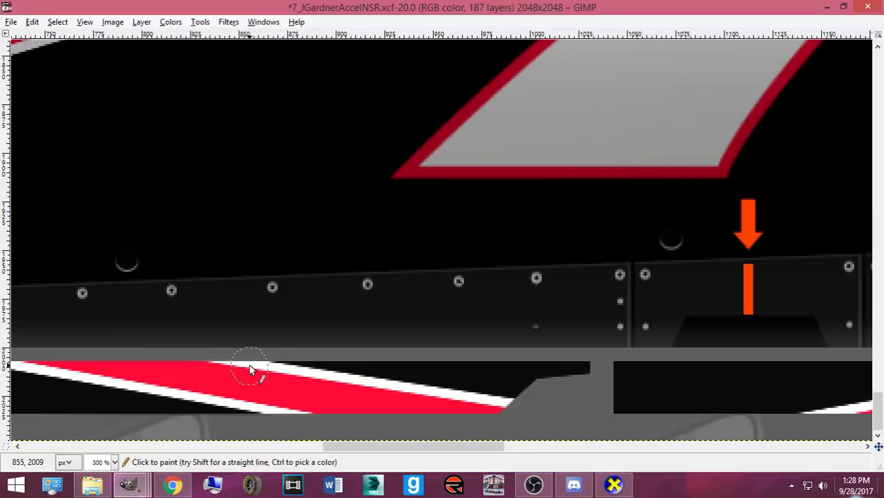
- Draw a path around a thin slice of the lower stripe and convert it to a selection
key("Tab")
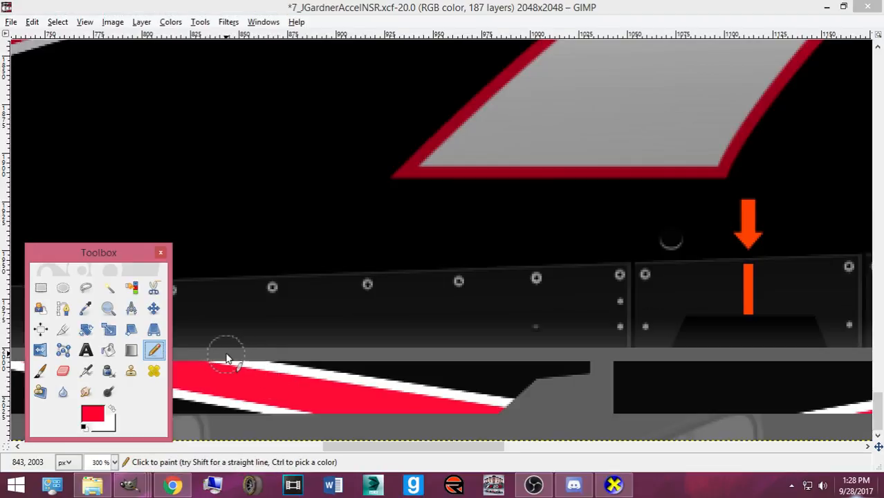
left_click(63, 308)
left_click(189, 357)
left_click_drag(447, 394, 524, 408)
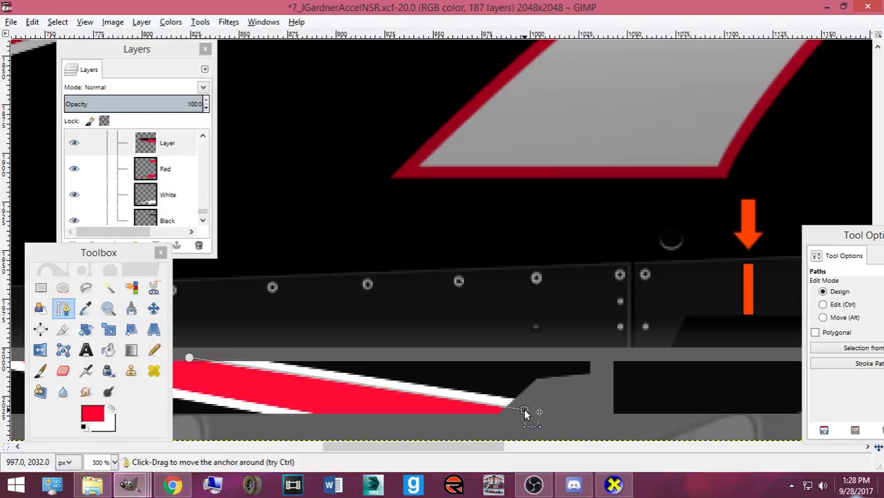
left_click(189, 359)
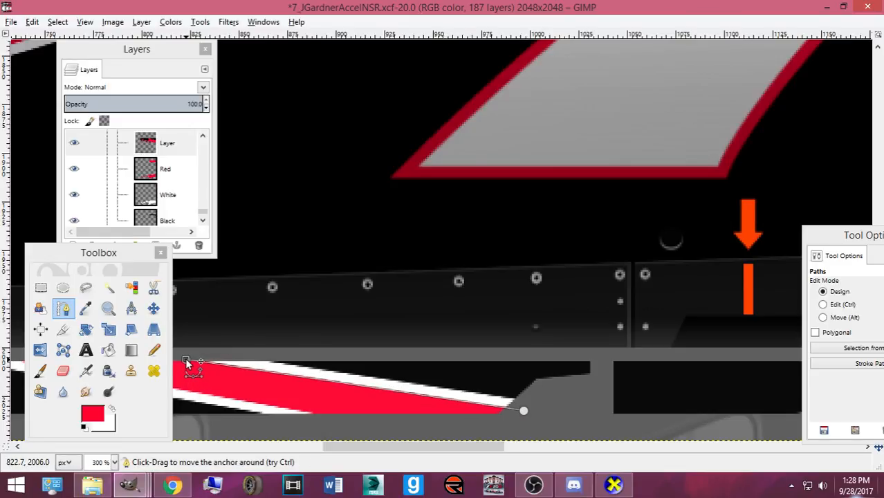
left_click(184, 364)
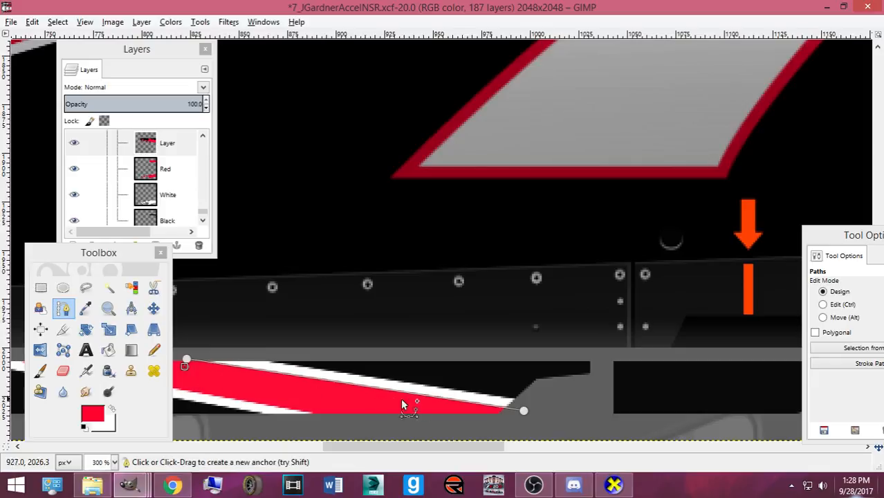
left_click(514, 424)
key("Return")
- Copy and paste the stripe slice, nudge it a few pixels right, and save the skin
key("ctrl+c")
key("ctrl+v")
left_click(153, 308)
left_click(311, 384)
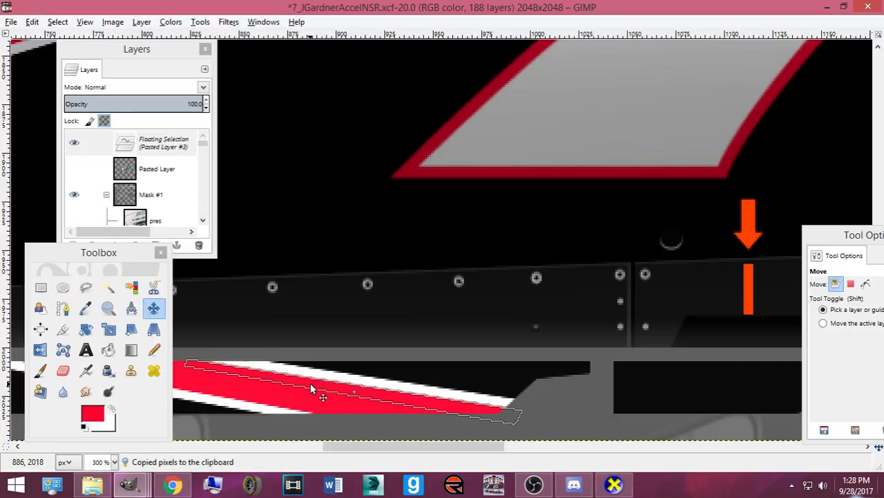
key("Right")
key("Right")
key("Right")
key("Right")
key("Right")
key("Right")
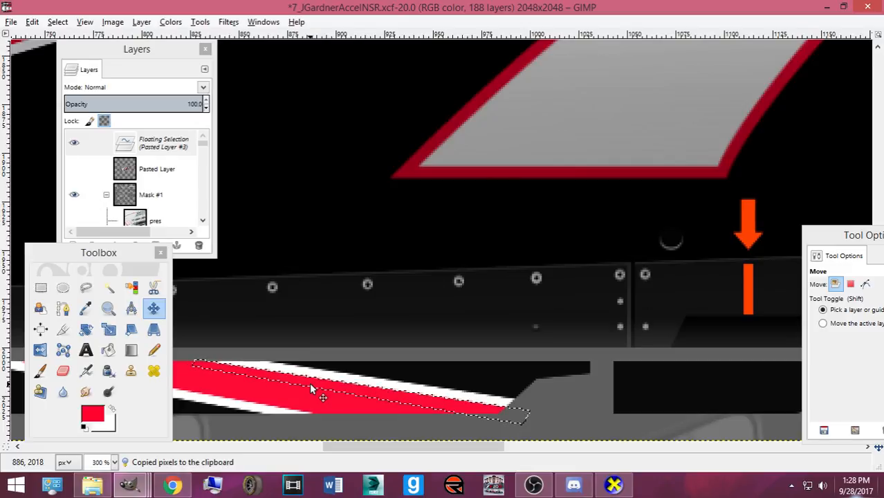
key("ctrl+s")
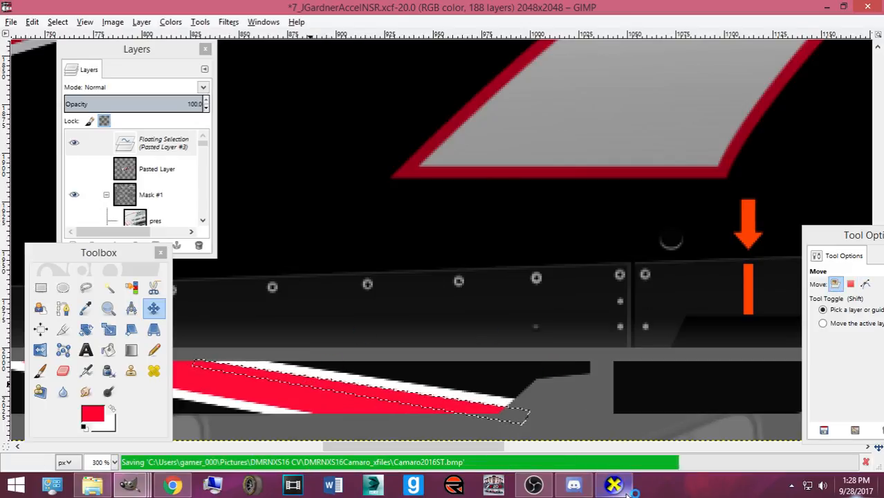
key("alt+Tab")
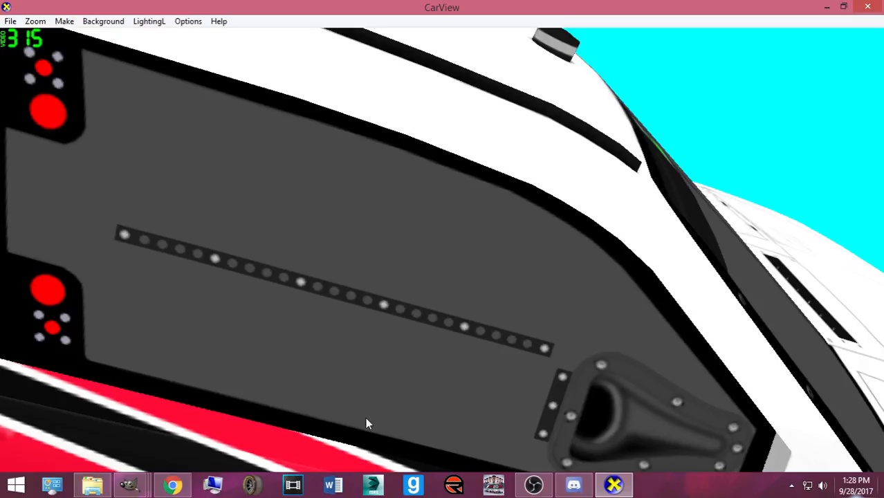
- Overwrite Camaro2016ST.bmp and rotate the car in CarView to view the side panel
mouse_move(130, 485)
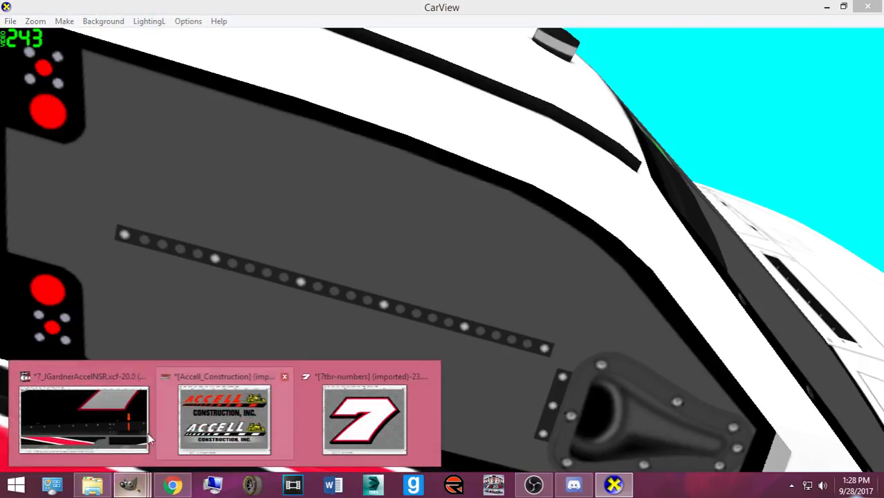
left_click(146, 434)
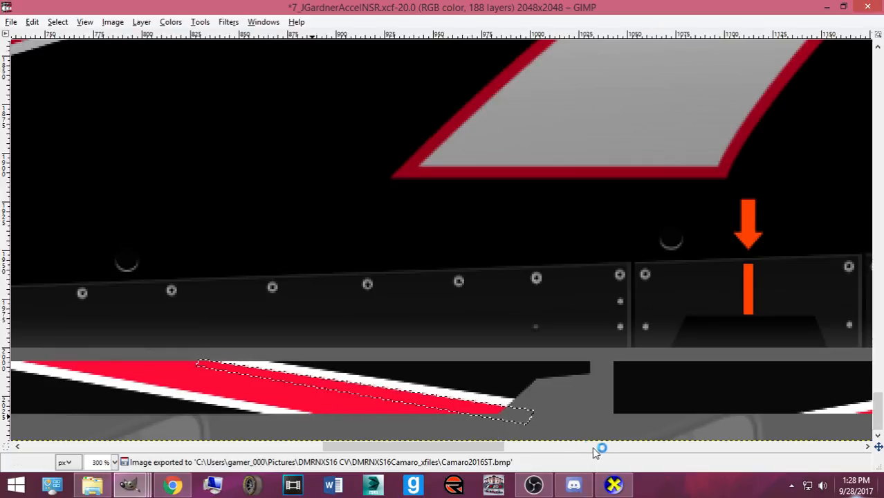
left_click(614, 484)
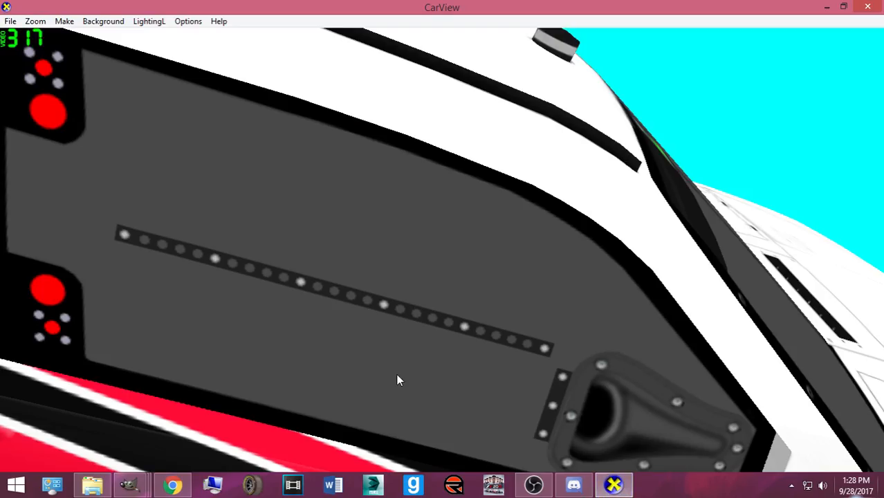
left_click_drag(396, 374, 331, 379)
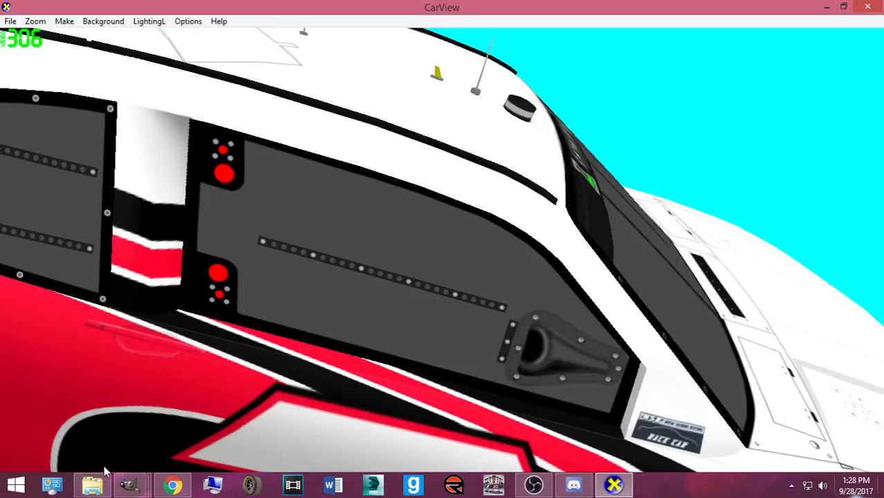
mouse_move(117, 482)
left_click(96, 435)
key("ctrl+e")
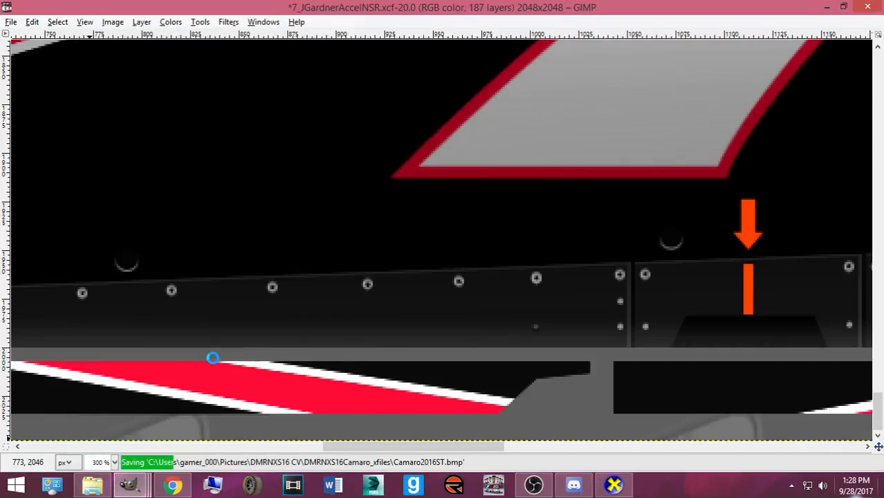
key("ctrl+s")
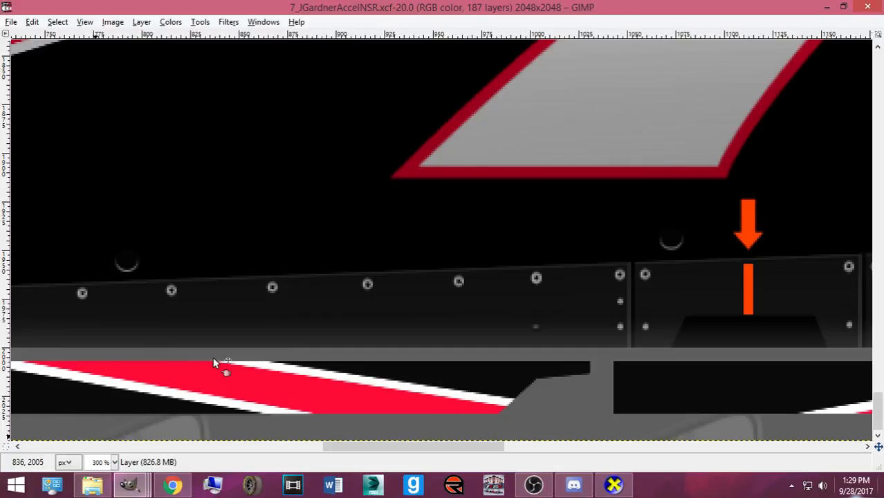
key("minus")
key("minus")
key("minus")
key("minus")
key("minus")
key("minus")
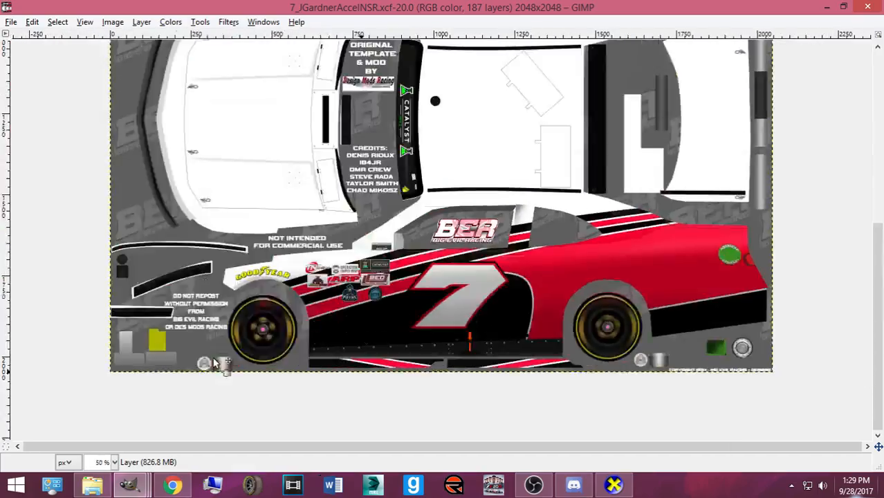
key("ctrl+s")
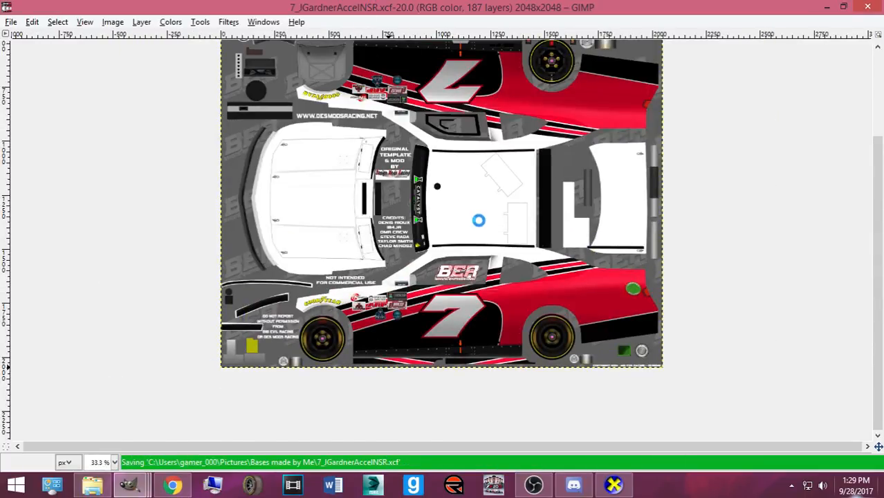
scroll(286, 394, "up", 3)
left_click(172, 485)
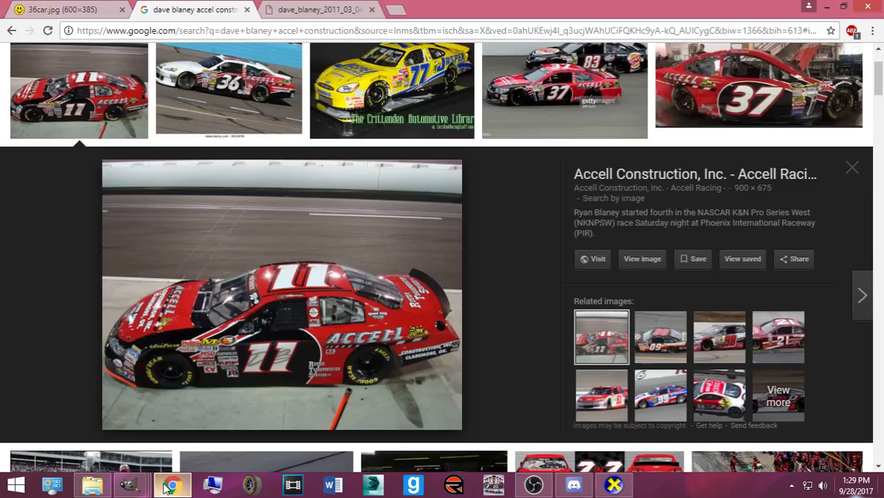
left_click(130, 484)
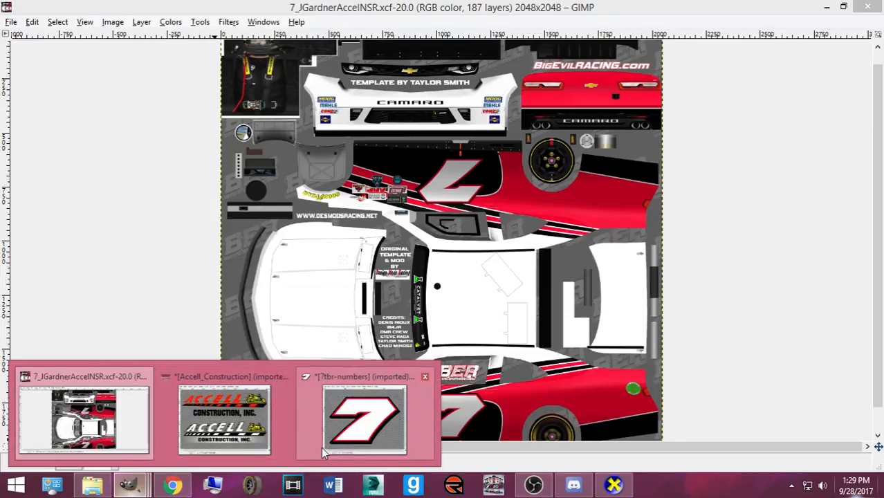
- In 7tbr-numbers, bucket-fill the number 7 red and its inner outline white
left_click(321, 447)
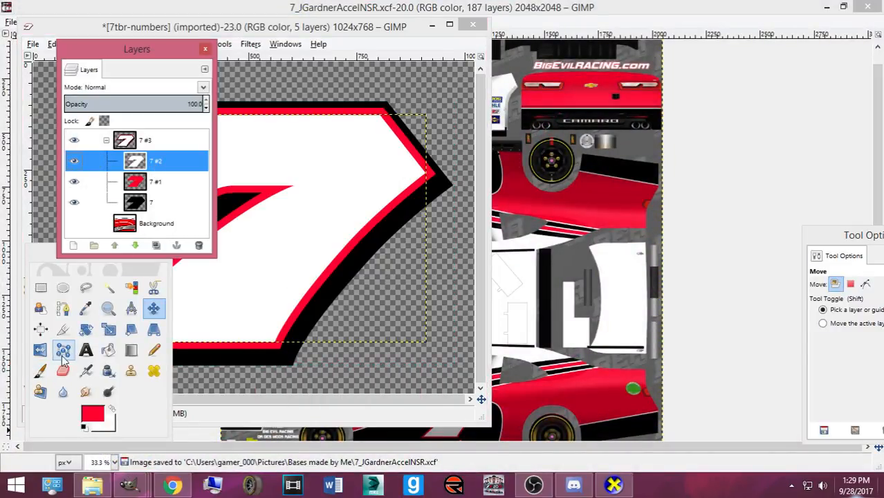
left_click(108, 350)
left_click(281, 245)
left_click(112, 408)
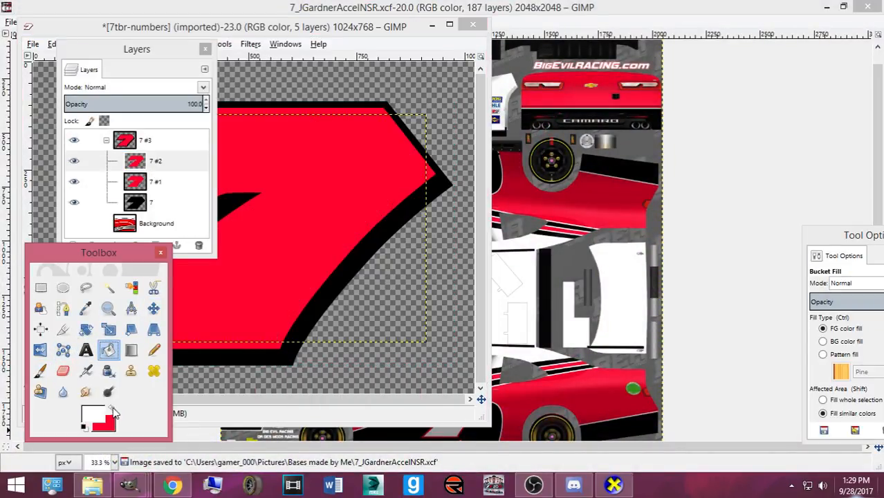
left_click(156, 181)
left_click(289, 209)
- Paste the 7 #3 group into the car template and shrink it over the roof area
left_click(181, 141)
left_click(547, 18)
key("ctrl+v")
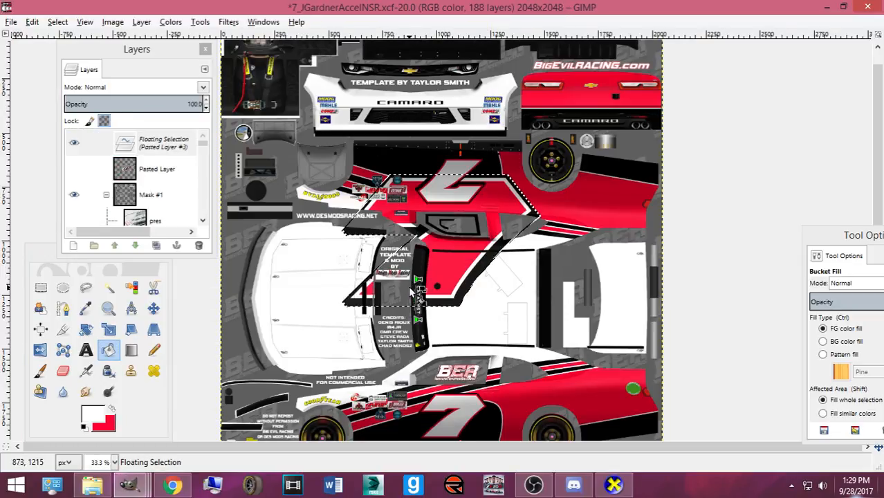
key("shift+s")
left_click(408, 266)
left_click_drag(410, 273, 502, 343)
left_click_drag(589, 305, 481, 322)
left_click(153, 427)
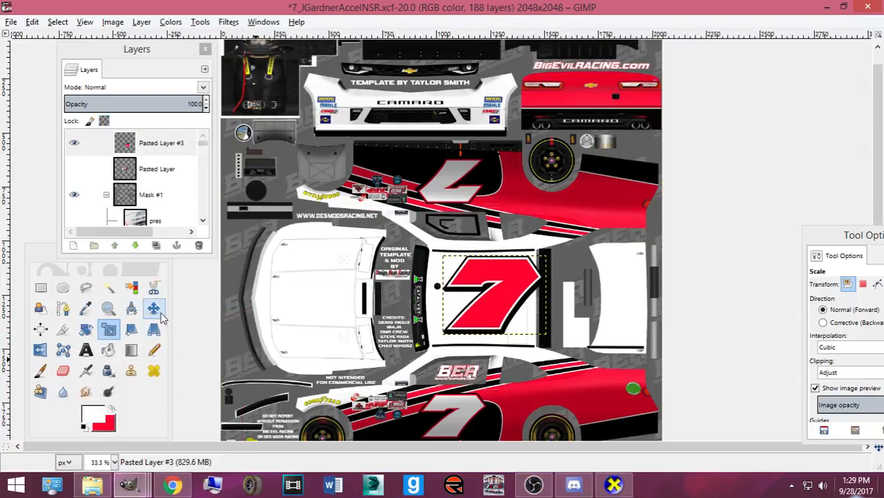
- Fine-tune the red 7's size and position on the roof, move it into the Base group, and save
left_click(153, 309)
left_click(482, 307)
left_click_drag(481, 303, 470, 305)
key("shift+s")
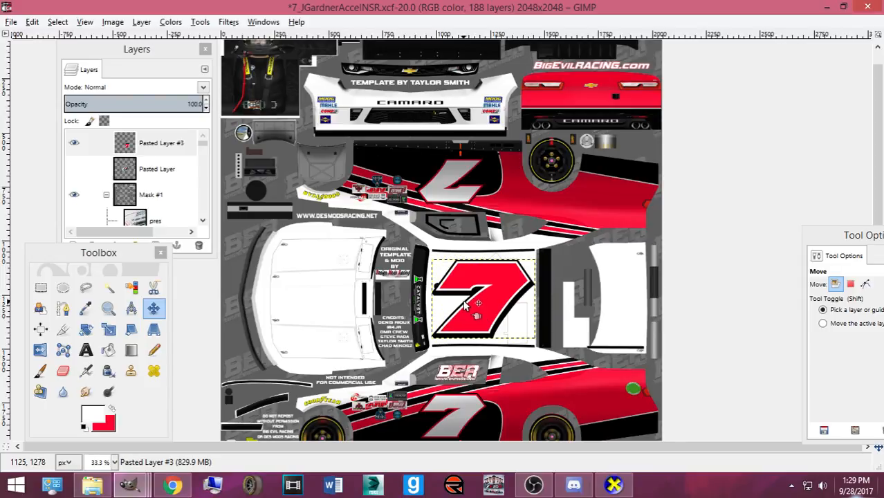
left_click(462, 300)
left_click(153, 421)
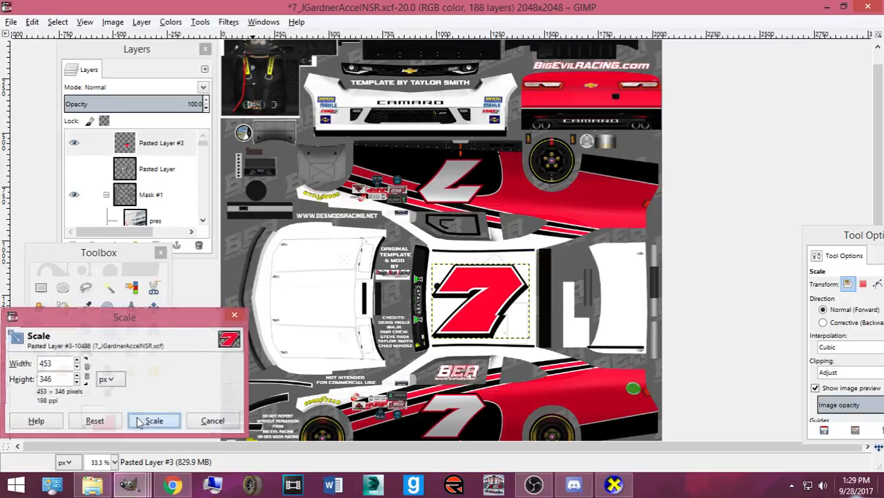
left_click(153, 308)
left_click_drag(482, 300, 485, 303)
mouse_move(166, 158)
left_mouse_down()
mouse_move(171, 230)
mouse_move(160, 150)
mouse_move(164, 164)
left_mouse_up()
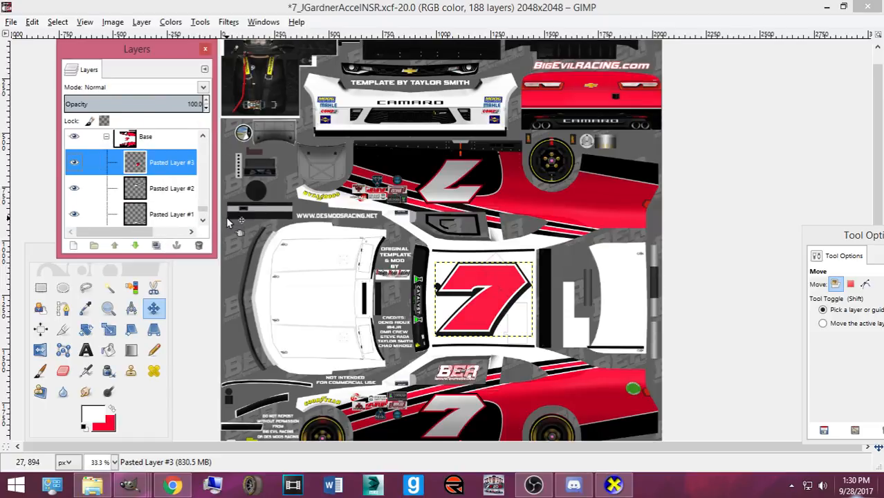
key("ctrl+s")
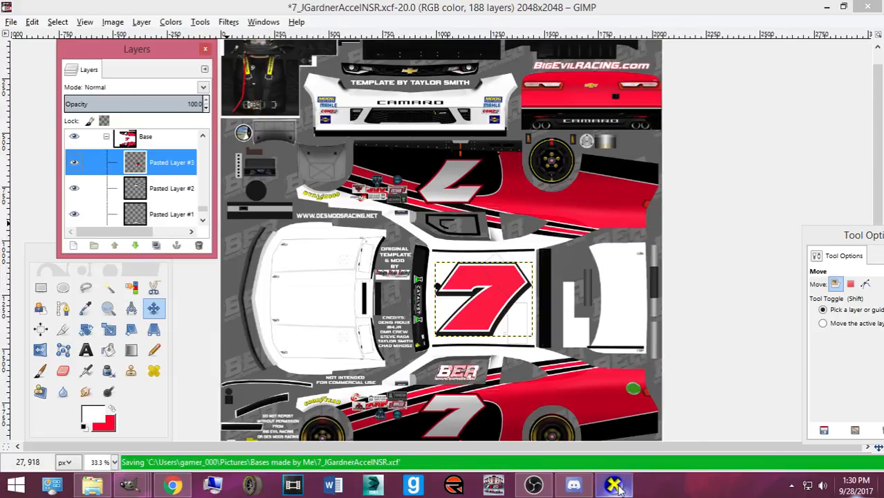
- Orbit the car in CarView to check the red 7 on the roof
mouse_move(618, 488)
left_click(600, 441)
left_click_drag(600, 435, 208, 242)
scroll(296, 333, "down", 3)
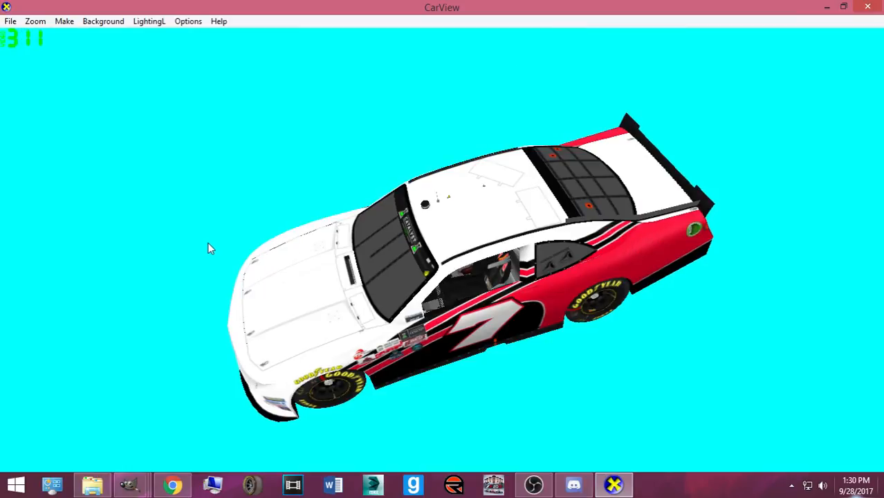
left_click_drag(349, 183, 448, 237)
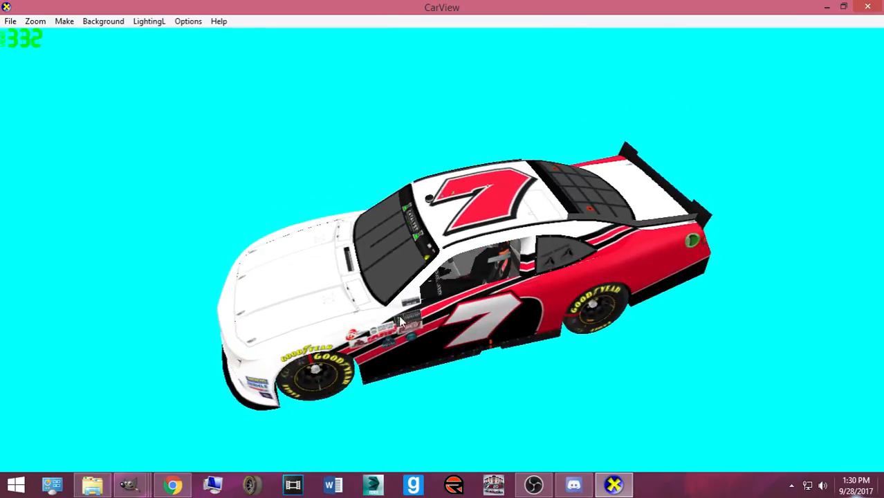
left_click_drag(427, 338, 384, 260)
left_click_drag(448, 271, 490, 383)
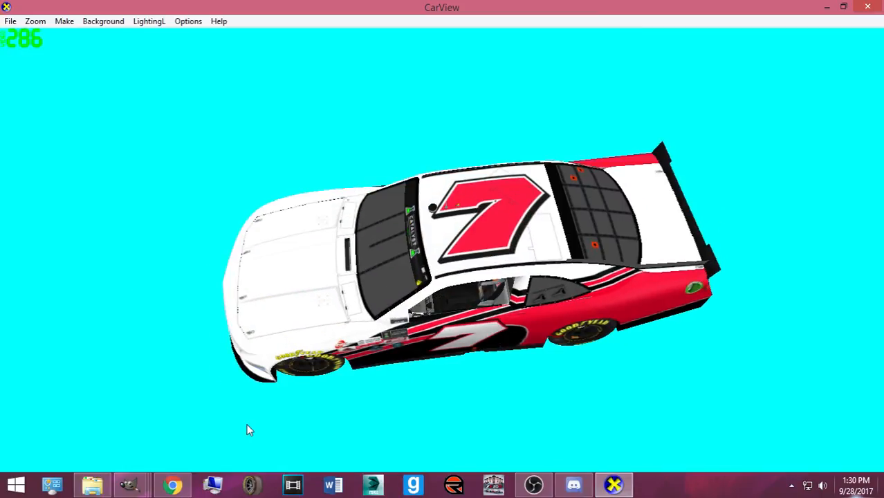
- Bring up the Accell reference photos and view both #36 car images
mouse_move(131, 487)
left_click(121, 436)
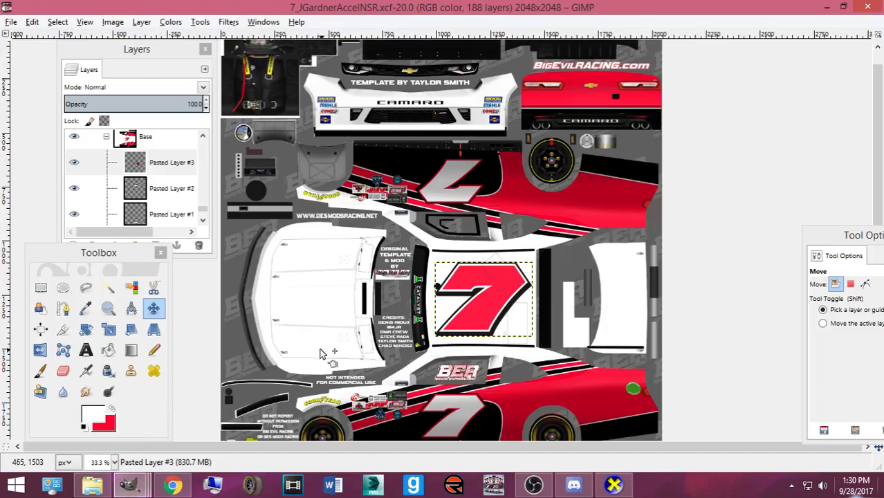
left_click(174, 487)
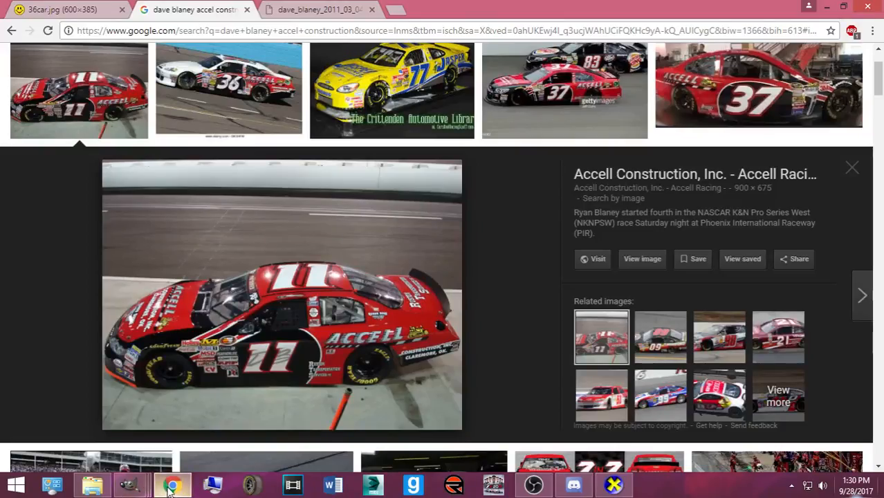
left_click(325, 9)
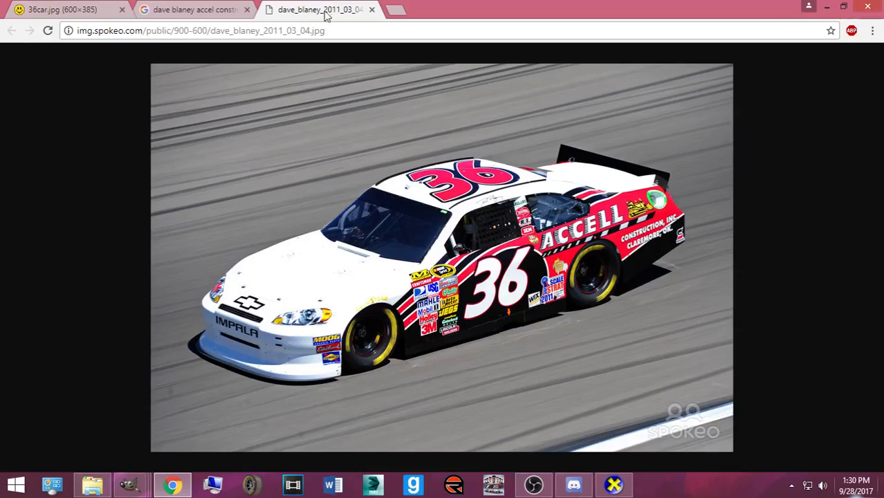
left_click(69, 9)
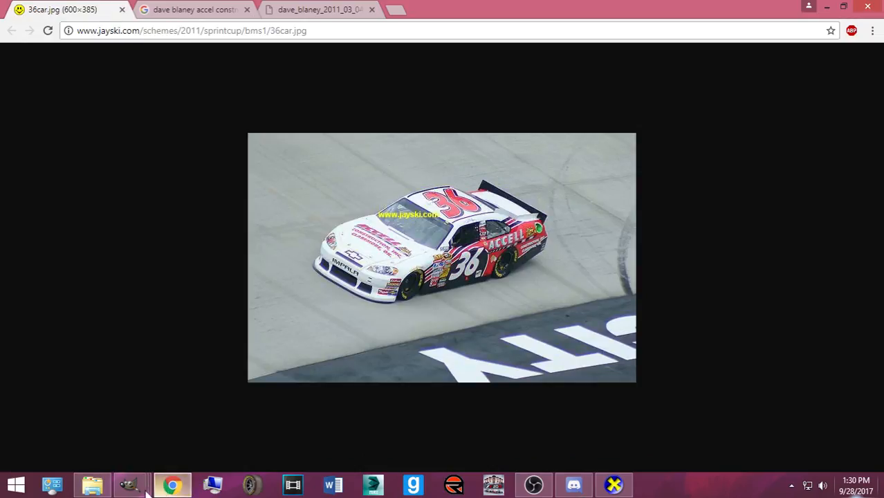
- Recolour the A of the upper ACCELL logo red in the Accell_Construction image
mouse_move(131, 486)
left_click(216, 434)
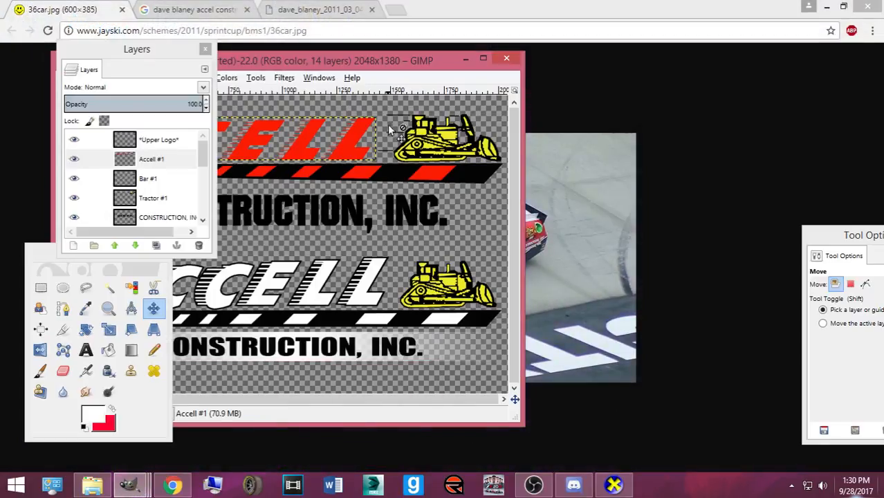
left_click_drag(394, 67, 616, 81)
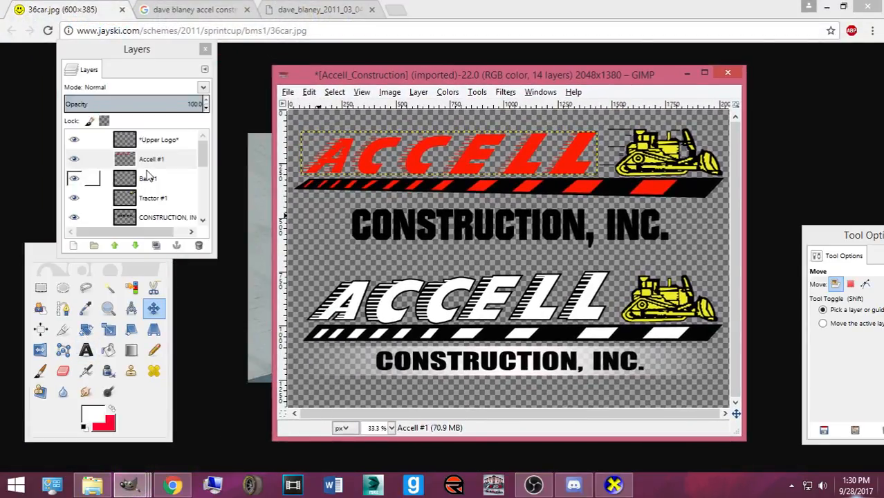
left_click(107, 350)
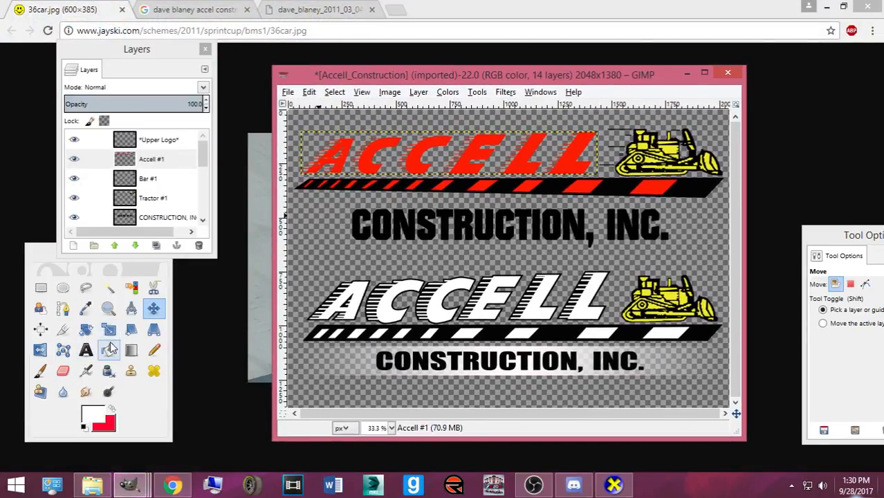
left_click(338, 163)
key("ctrl+z")
left_click(113, 409)
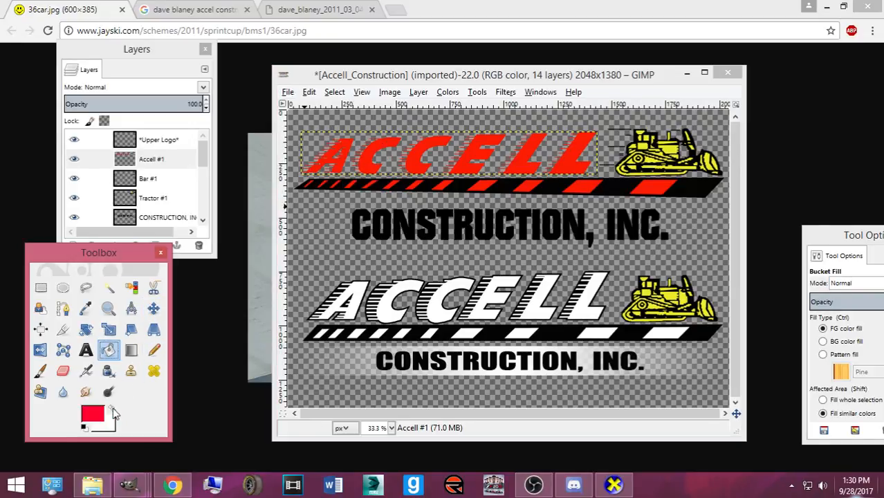
left_click(339, 172)
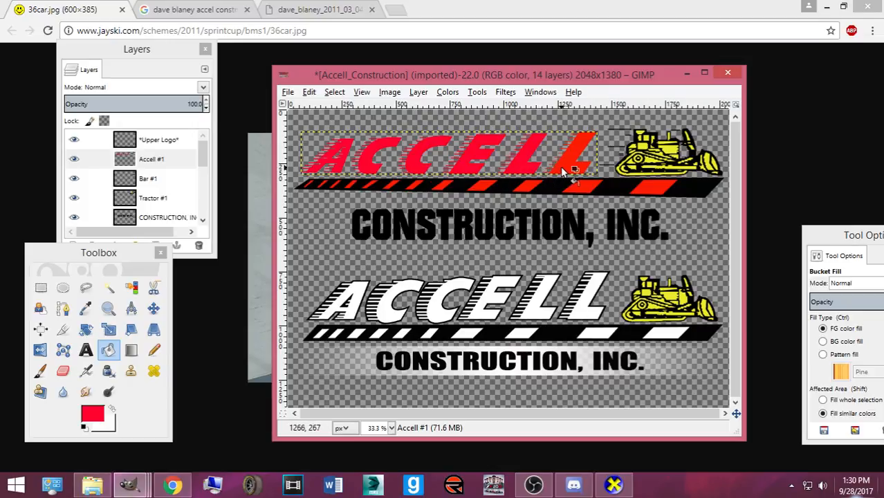
- Move the logo window aside to view the #36 car reference photo
left_click_drag(417, 80, 519, 90)
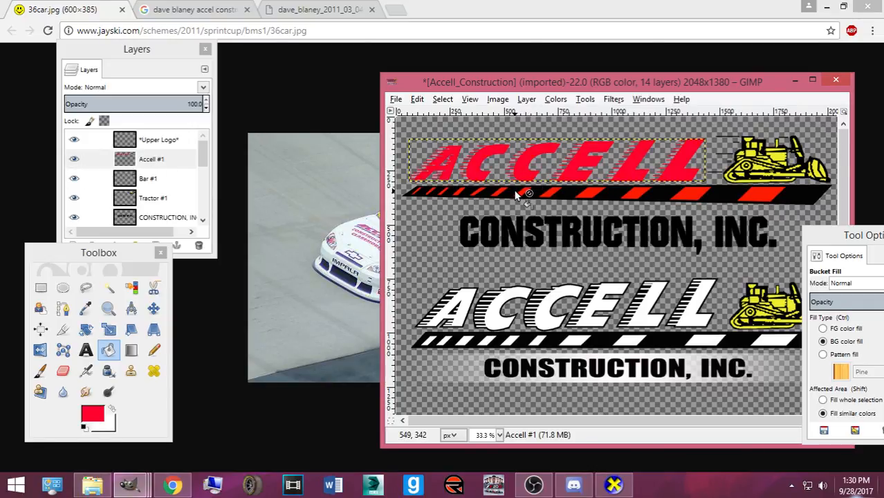
left_click_drag(487, 88, 581, 103)
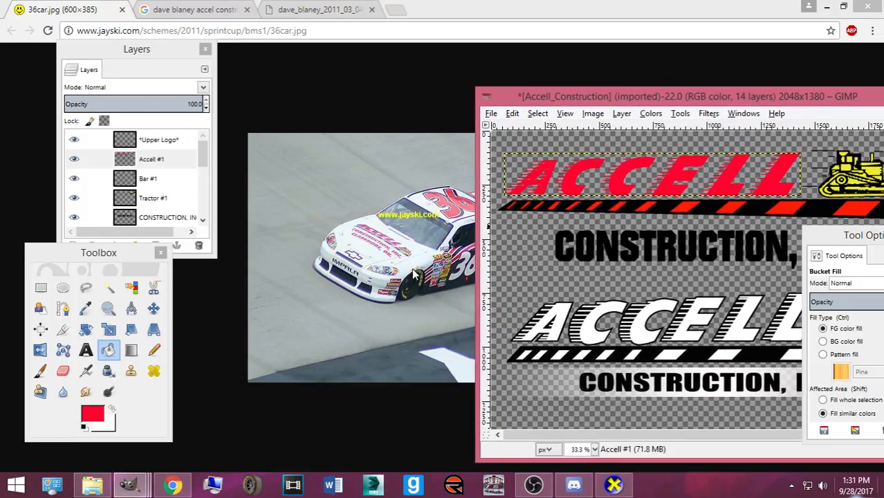
left_click(320, 112)
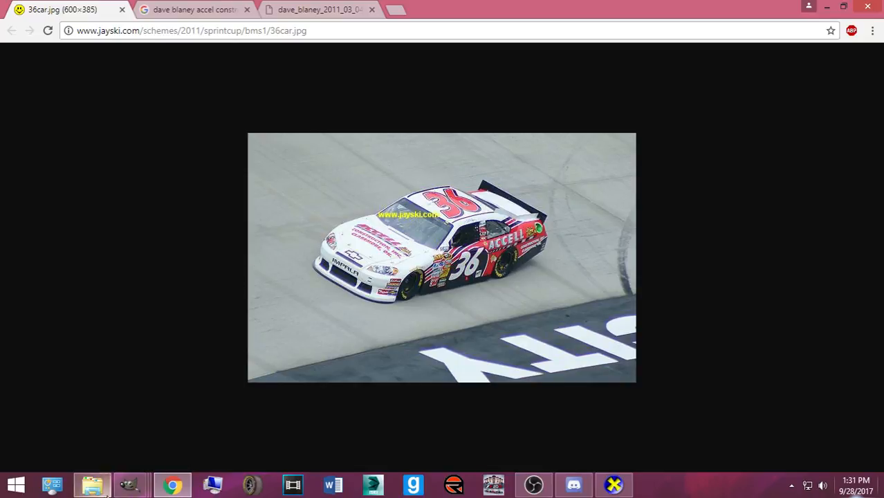
mouse_move(130, 484)
mouse_move(213, 416)
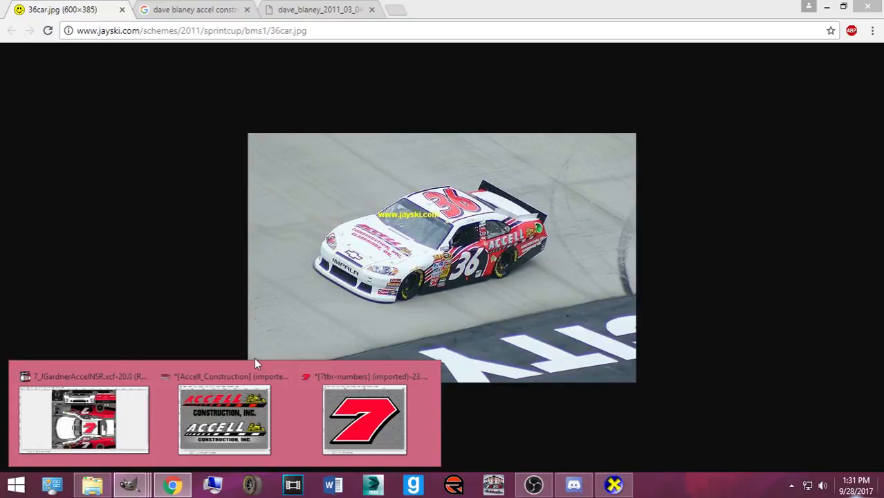
mouse_move(228, 400)
- Trial-fill the lower Accell logo's A and C letters red
left_click(234, 381)
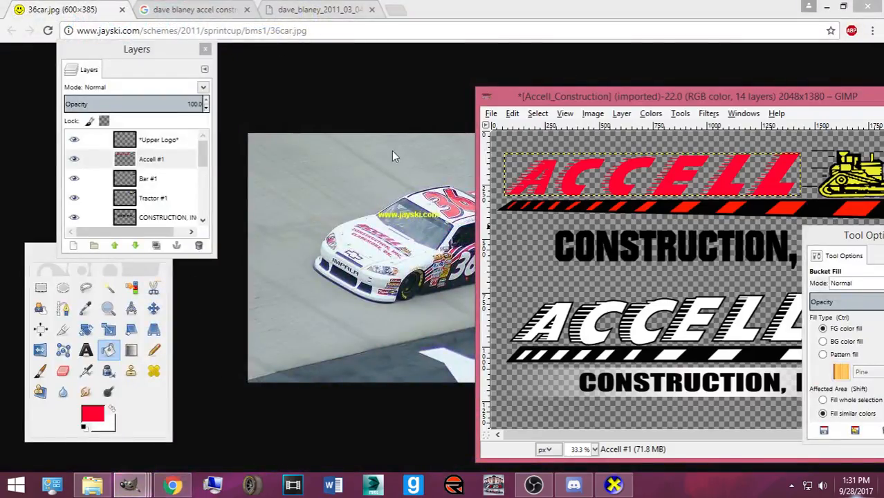
scroll(104, 180, "down", 3)
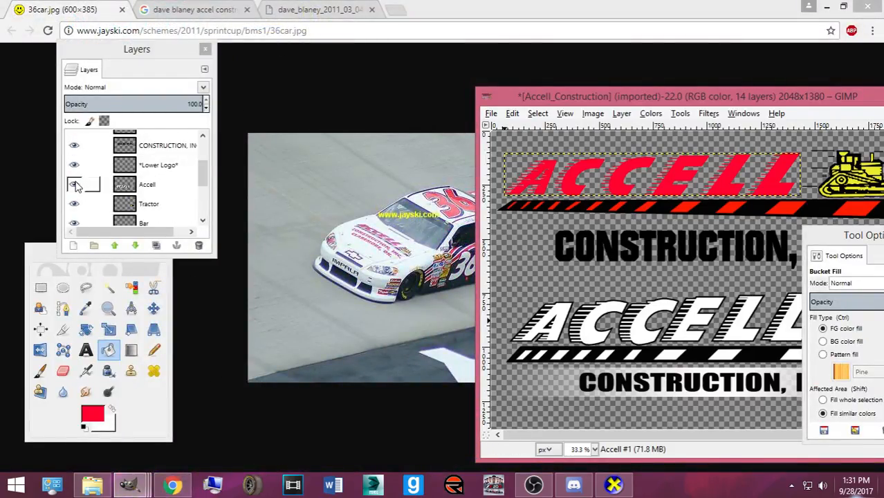
left_click(160, 191)
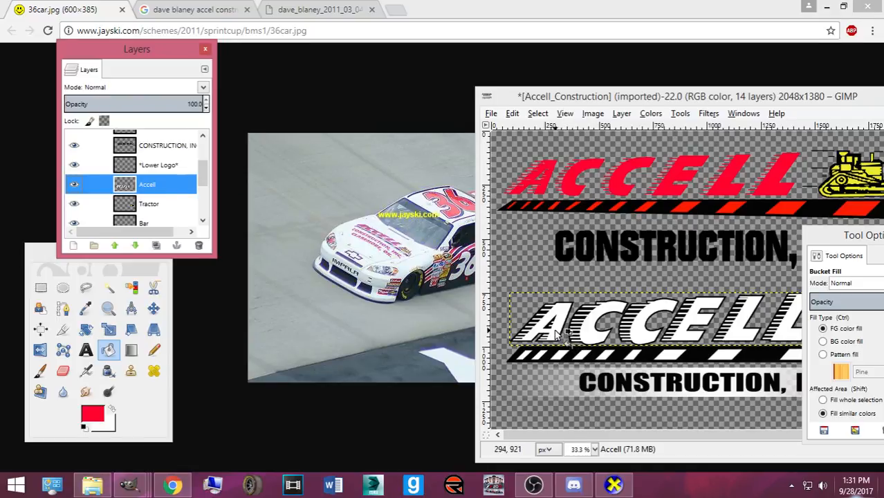
left_click(567, 339)
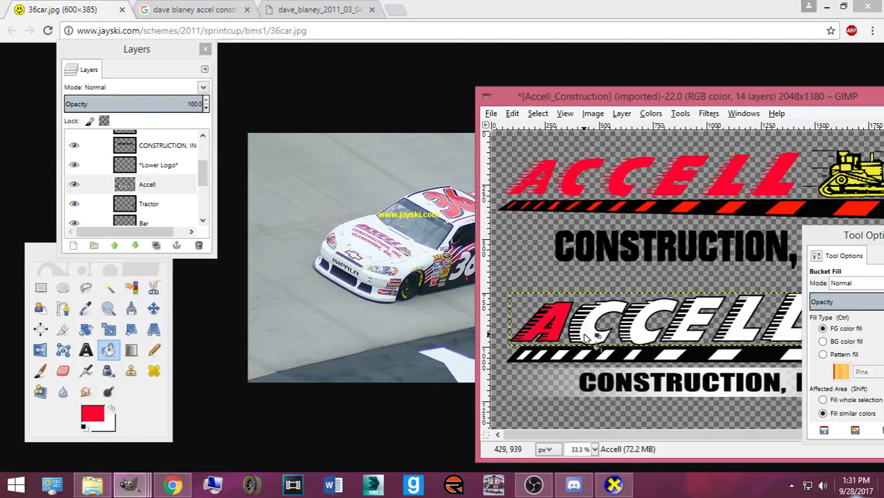
left_click(583, 334)
left_click(637, 339)
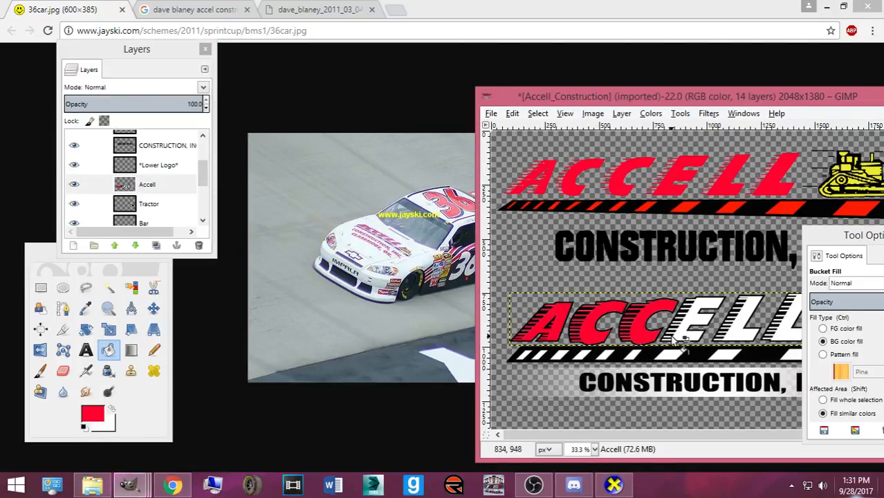
- Undo the red fills on the lower logo and select the upper logo's Bar #1 layer
left_click_drag(606, 89, 439, 98)
key("ctrl+z")
key("ctrl+z")
key("ctrl+z")
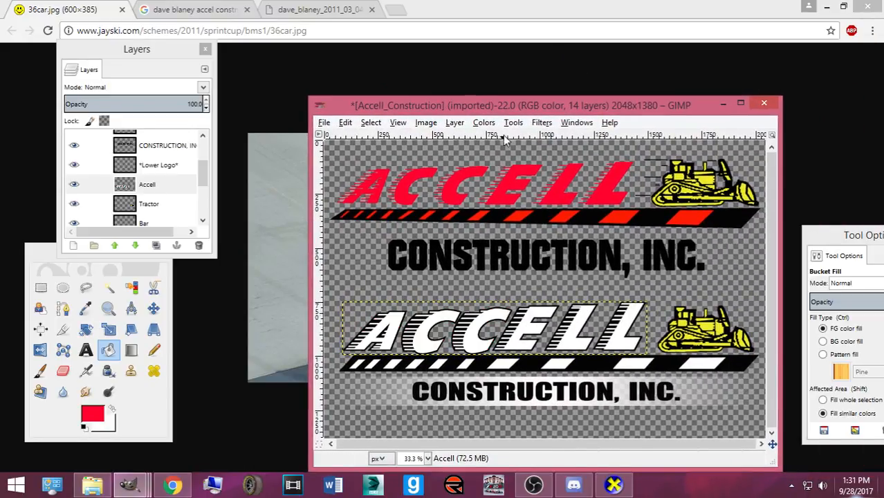
left_click_drag(497, 112, 576, 116)
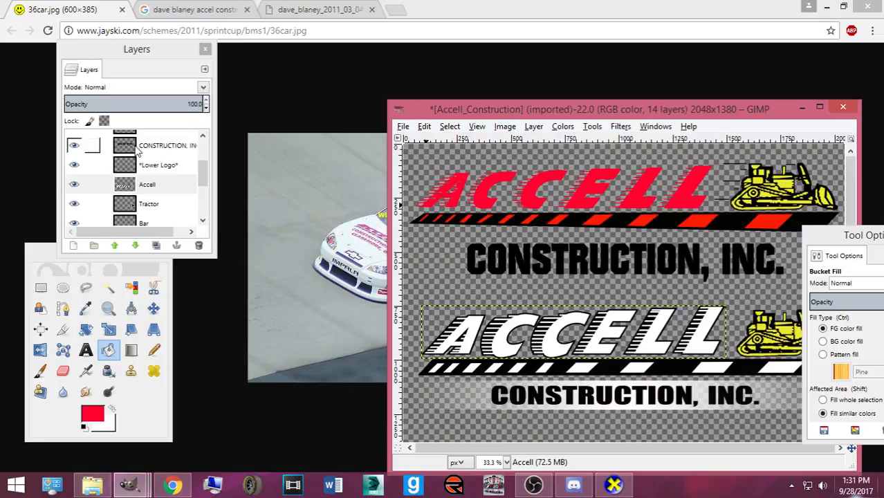
scroll(136, 150, "up", 3)
left_click(154, 179)
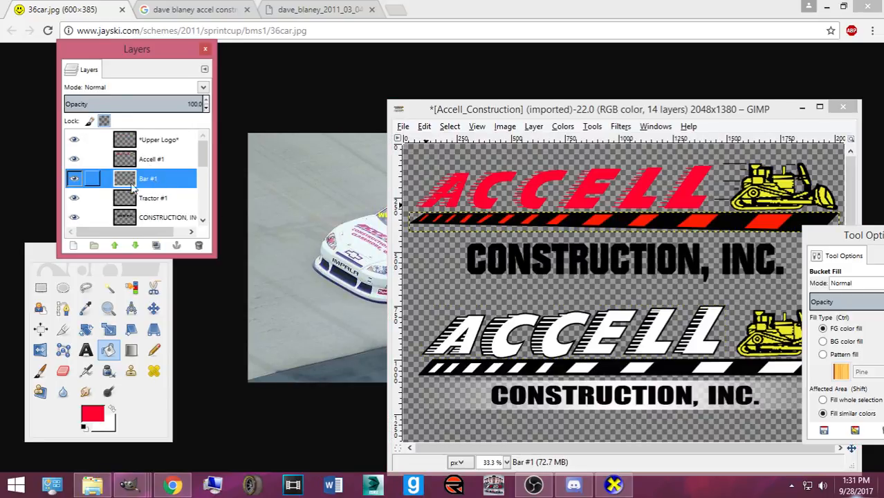
- With white as the fill colour, turn the Bar #1 layer's red slashes white
left_click(112, 408)
left_click_drag(500, 110, 331, 130)
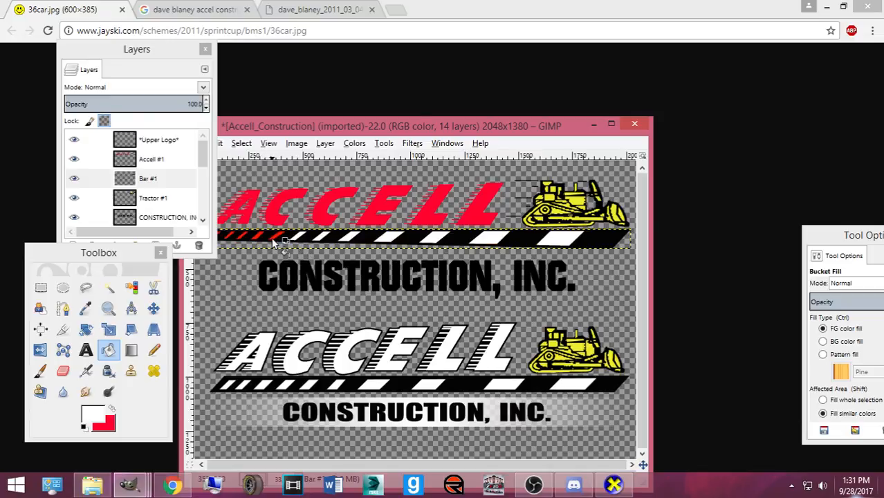
left_click_drag(299, 147, 436, 155)
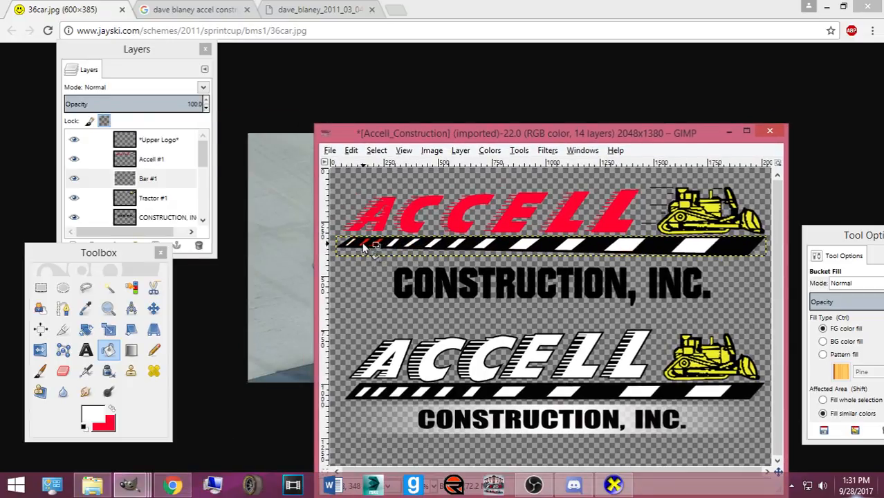
left_click_drag(482, 138, 606, 106)
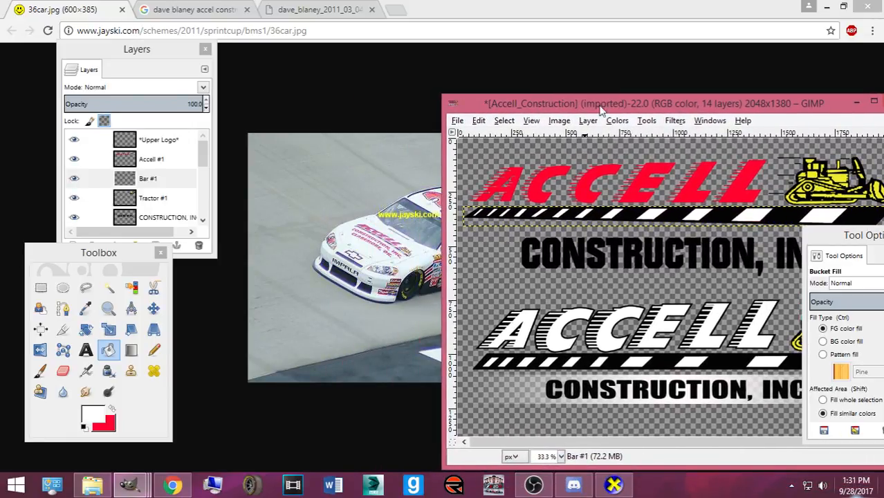
- Toggle Bar #1, Tractor #1 and CONSTRUCTION layer visibility, hiding the lower white ACCELL lettering
left_click(75, 179)
left_click(74, 179)
left_click(73, 198)
left_click(73, 199)
left_click(77, 218)
left_click(77, 219)
left_click(80, 201)
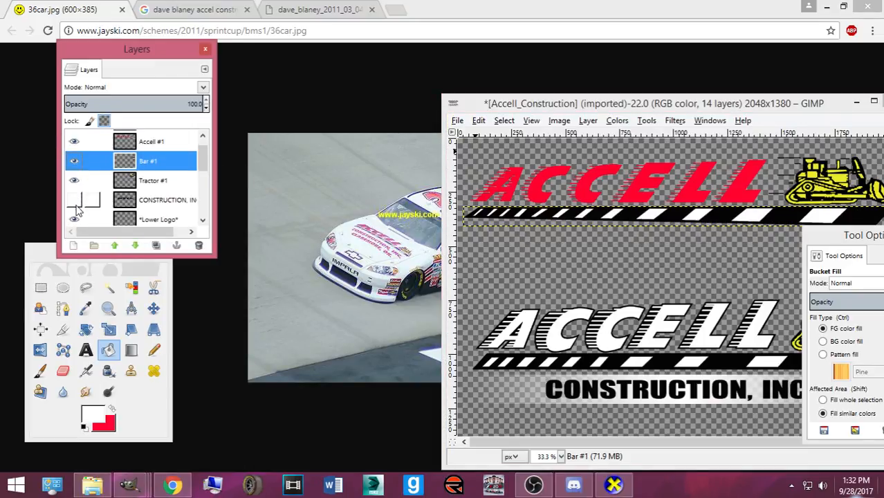
scroll(78, 201, "down", 2)
left_click(74, 203)
- Hide the lower logo's tractor, bar and white stripe, keeping CONSTRUCTION, INC. visible and selected
scroll(74, 218, "down", 1)
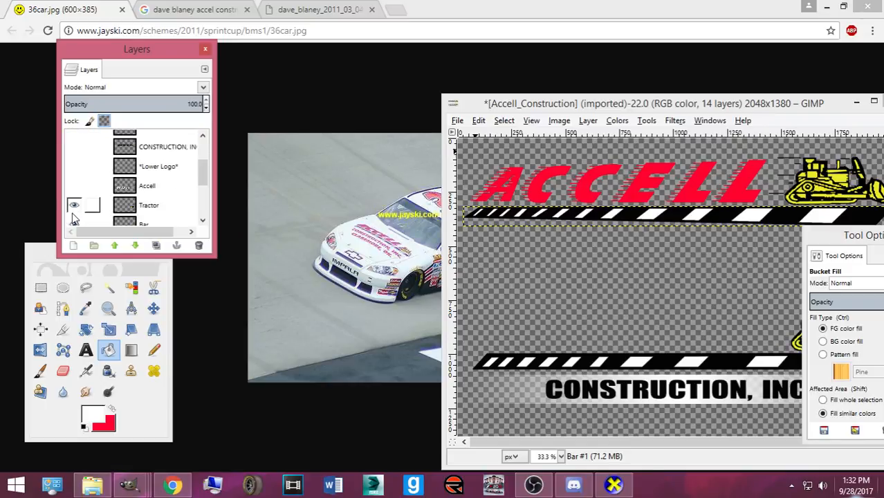
scroll(76, 206, "down", 3)
left_click(74, 171)
left_click(74, 191)
left_click(74, 210)
left_click(74, 211)
left_click(74, 210)
left_click(74, 191)
left_click(180, 195)
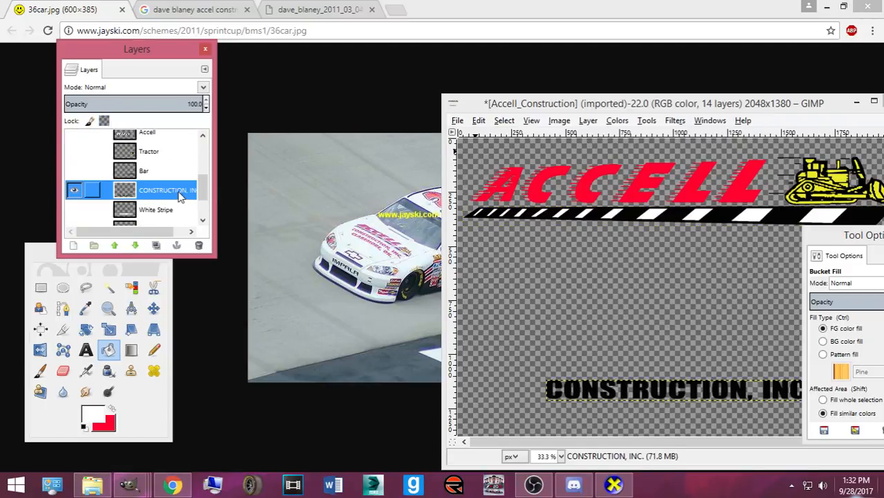
- Nudge the CONSTRUCTION, INC. text up with the Move tool beneath the red ACCELL logo
left_click_drag(612, 108, 560, 80)
left_click(152, 309)
left_click(632, 359)
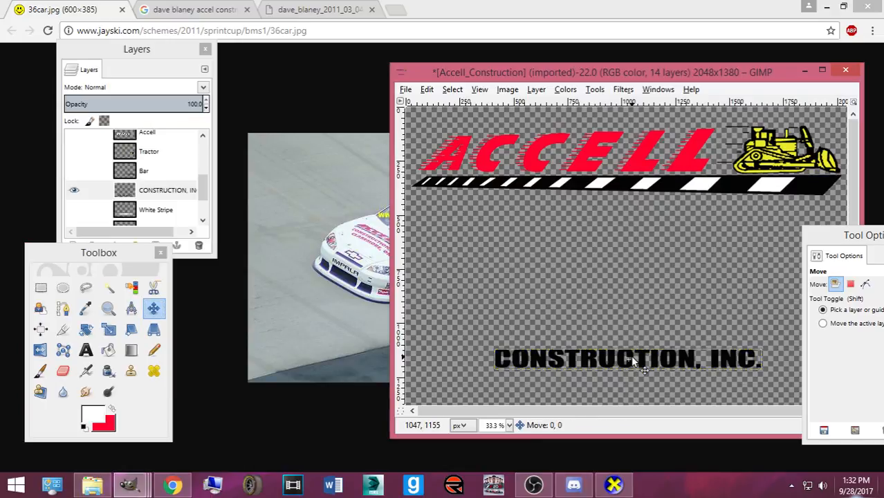
key("Up")
key("Up")
key("Up")
key("Up")
key("Up")
key("Up")
key("Up")
key("Up")
key("Up")
key("Up")
key("Up")
key("Up")
key("Up")
key("Up")
key("Up")
key("Up")
key("Up")
key("Up")
key("Up")
key("Up")
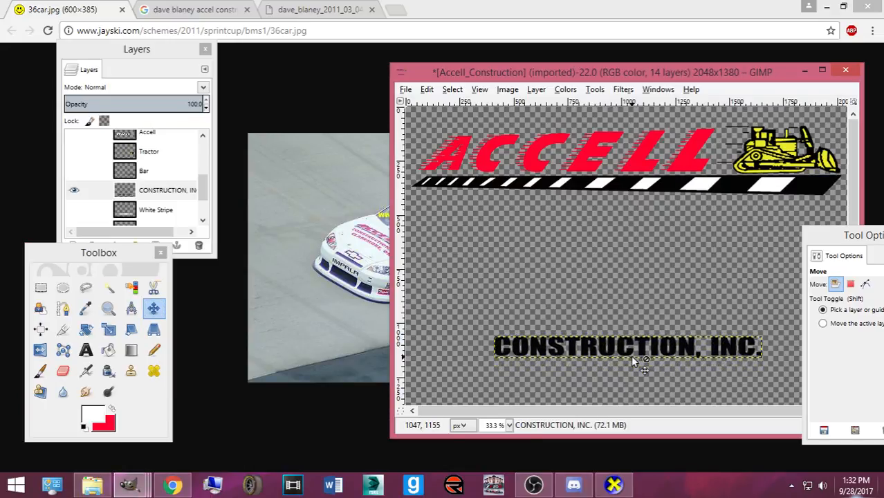
key("Up")
key("Up")
key("Up")
key("Up")
key("Up")
key("Up")
key("Up")
key("Up")
key("Up")
key("Up")
key("Up")
key("Up")
key("Up")
key("Up")
key("Up")
key("Up")
key("Up")
key("Up")
key("Up")
key("Up")
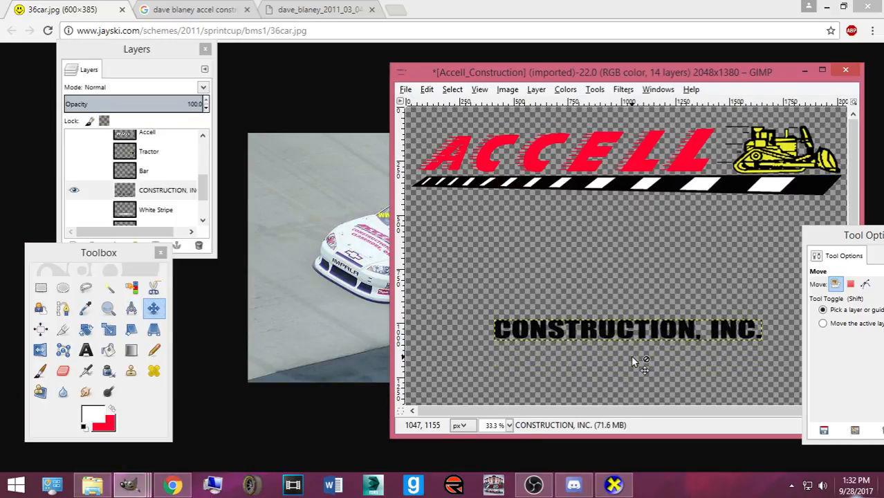
key("Up")
key("Up")
key("Up")
key("Up")
key("Up")
key("Up")
key("Up")
key("Up")
key("Up")
key("Up")
key("Up")
key("Up")
key("Up")
key("Up")
key("Up")
key("Up")
key("Up")
key("Up")
key("Up")
key("Up")
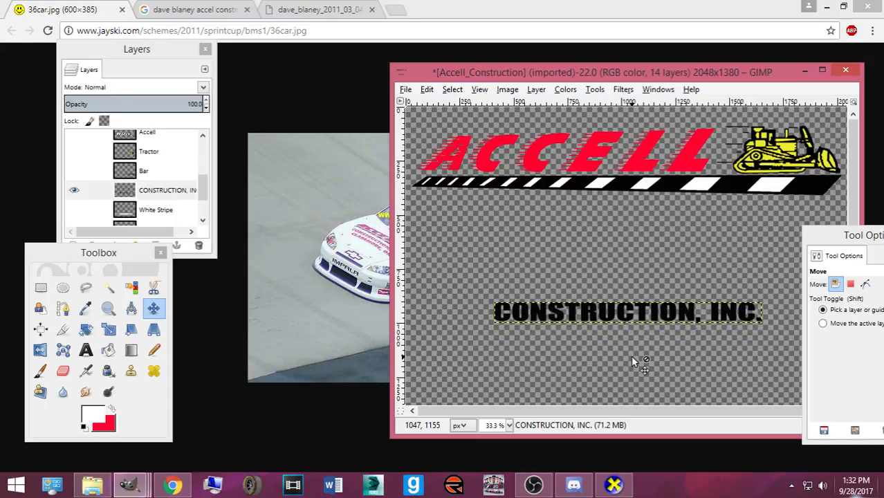
key("Up")
key("Up")
key("Up")
key("Up")
key("Up")
key("Up")
key("Up")
key("Up")
key("Up")
key("Up")
key("Up")
key("Up")
key("Up")
key("Up")
key("Up")
key("Up")
key("Up")
key("Up")
key("Up")
key("Up")
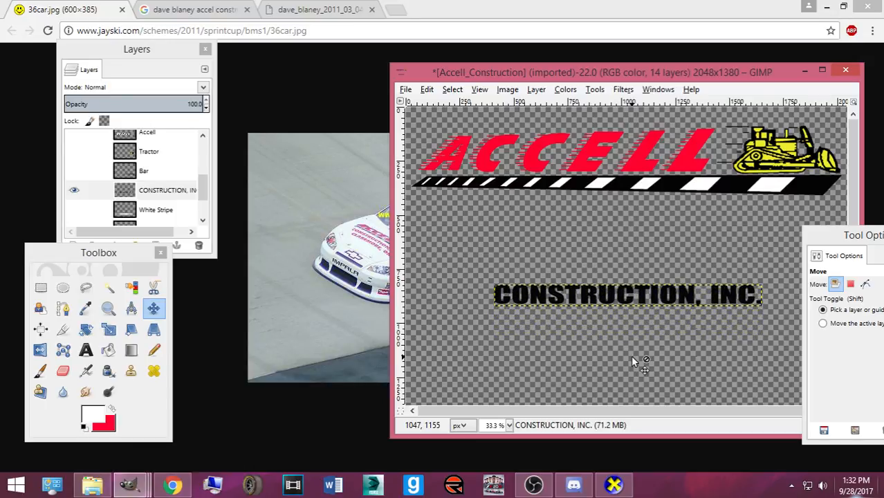
key("Up")
key("Up")
key("Up")
key("Up")
key("Up")
key("Up")
key("Up")
key("Up")
key("Up")
key("Up")
key("Up")
key("Up")
key("Up")
key("Up")
key("Up")
key("Up")
key("Up")
key("Up")
key("Up")
key("Up")
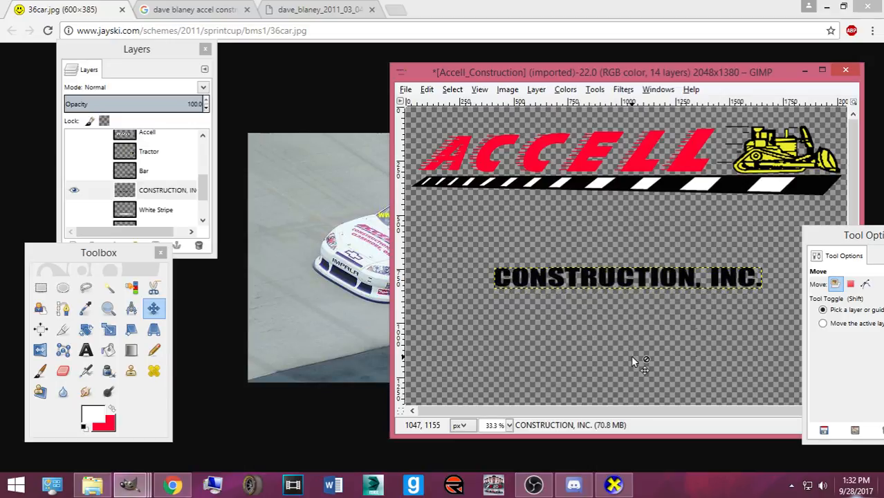
key("Up")
key("Up")
key("Up")
key("Up")
key("Up")
key("Up")
key("Up")
key("Up")
key("Up")
key("Up")
key("Up")
key("Up")
key("Up")
key("Up")
key("Up")
key("Up")
key("Up")
key("Up")
key("Up")
key("Up")
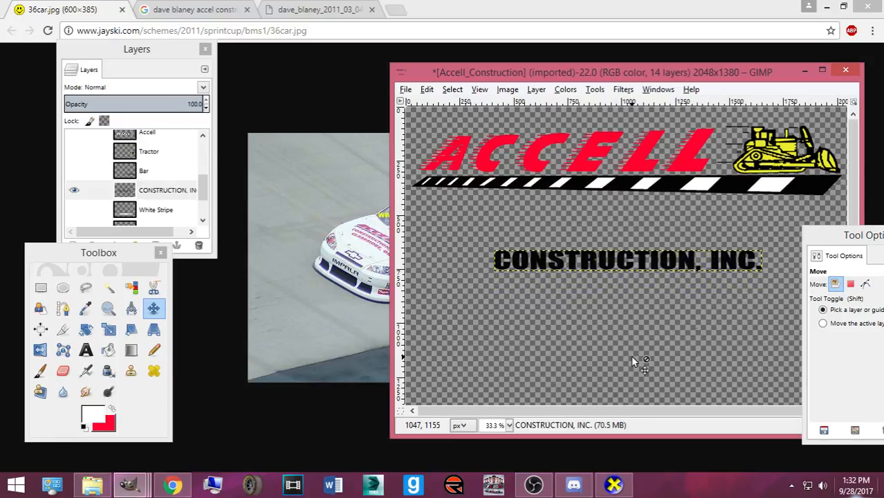
key("Up")
key("Up")
key("Up")
key("Up")
key("Up")
key("Up")
key("Up")
key("Up")
key("Up")
key("Up")
key("Up")
key("Up")
key("Up")
key("Up")
key("Up")
key("Up")
key("Up")
key("Up")
key("Up")
key("Up")
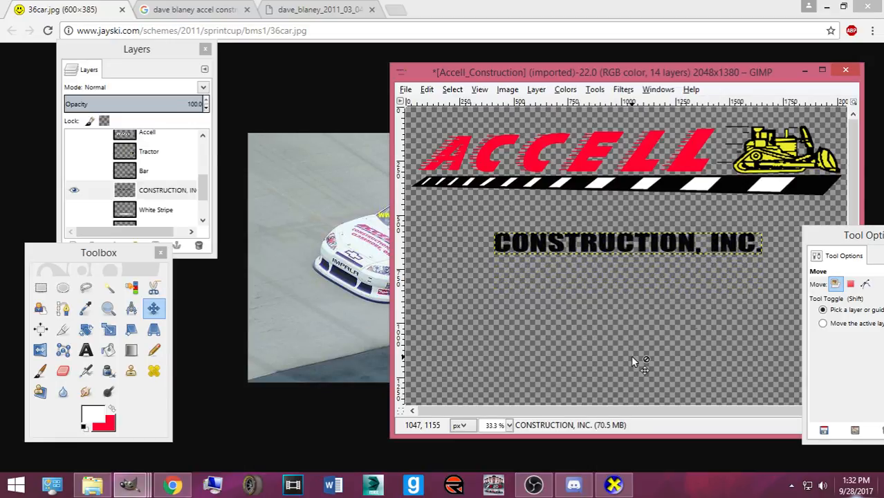
key("Up")
key("Up")
key("Up")
key("Up")
key("Up")
key("Up")
key("Up")
key("Up")
key("Up")
key("Up")
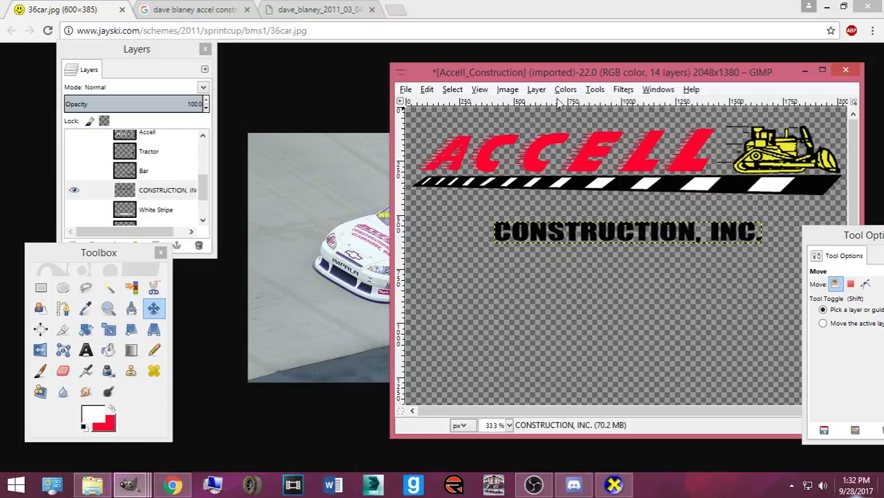
left_click_drag(555, 81, 435, 101)
- Scale the CONSTRUCTION, INC. text layer to 1847 × 122 px
key("shift+t")
left_click(437, 282)
left_click_drag(389, 270, 321, 272)
left_click_drag(646, 264, 719, 277)
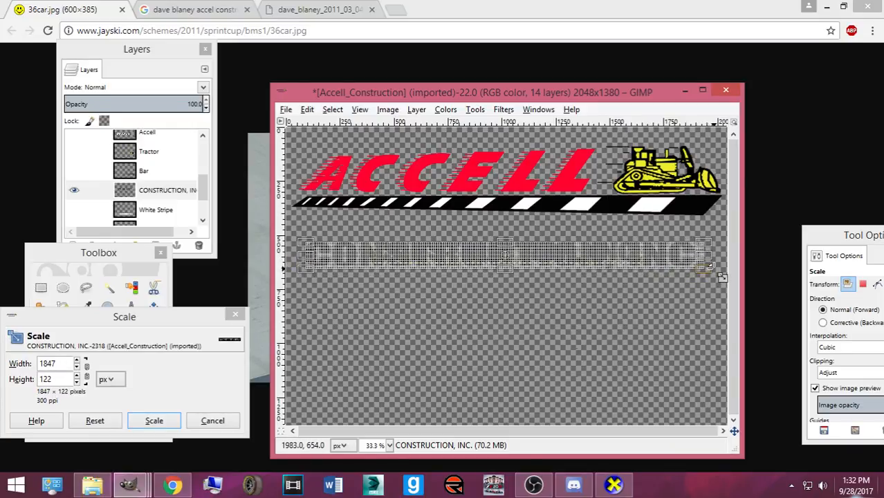
left_click(153, 419)
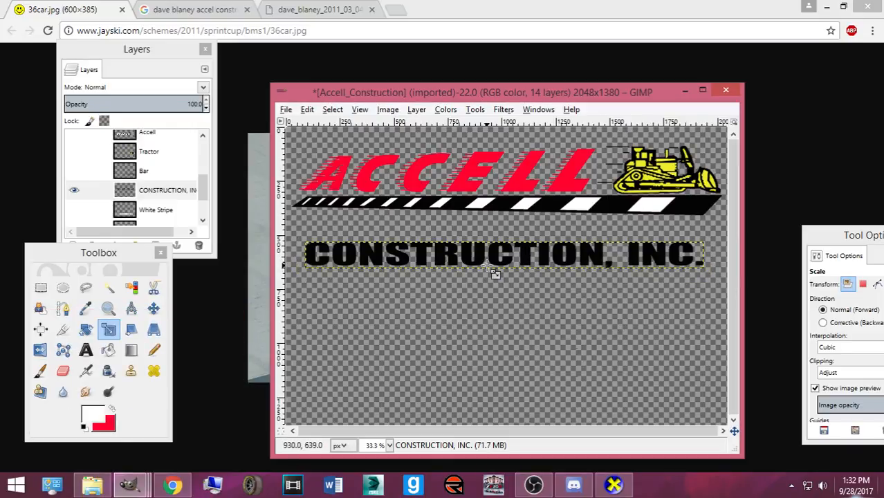
left_click(153, 308)
left_click(460, 247)
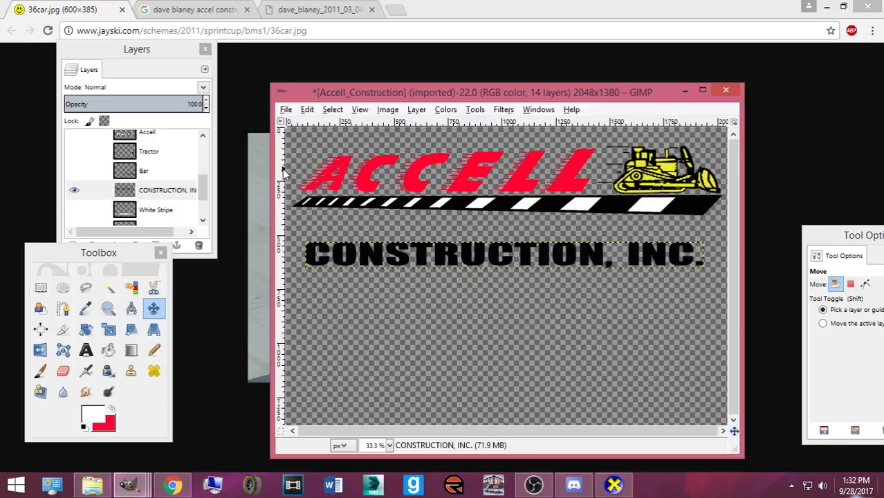
- Maximize the image, add a vertical centre guide, and move the text up under the bar
left_click(702, 91)
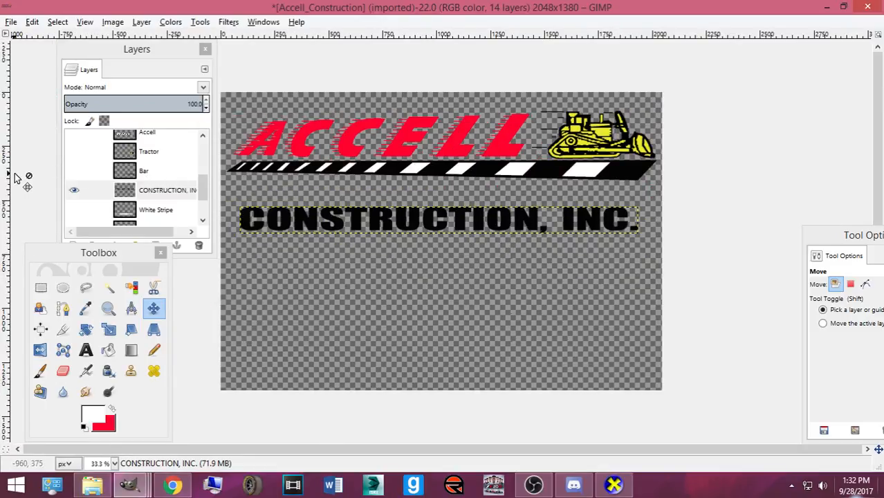
left_click_drag(5, 181, 442, 283)
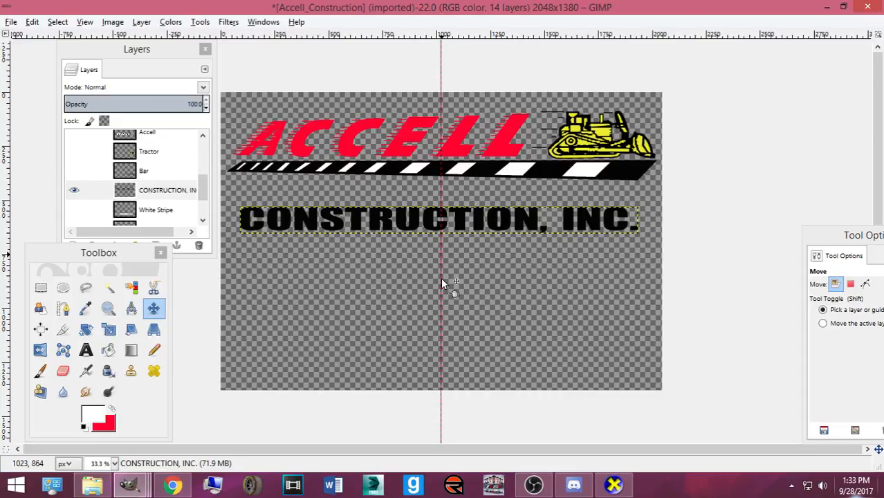
left_click_drag(398, 226, 407, 216)
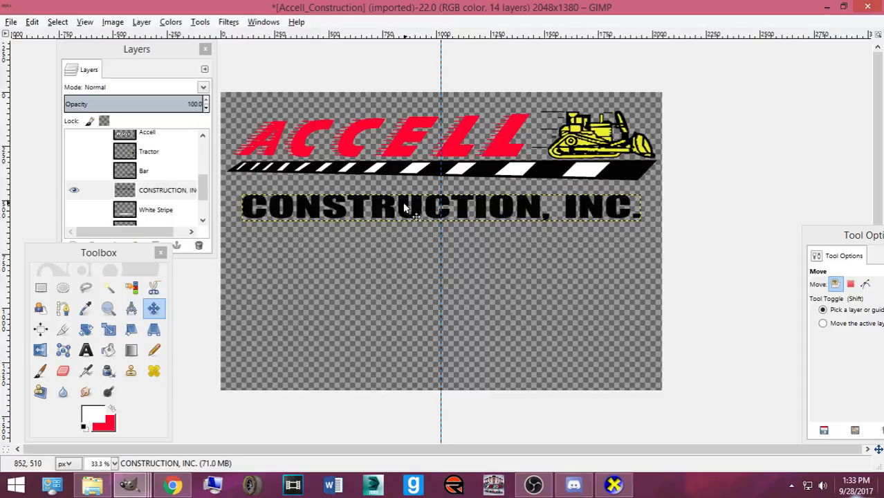
right_click(171, 199)
- Pencil-paint the CONSTRUCTION, INC. lettering red over its Alpha to Selection outline
left_click(235, 368)
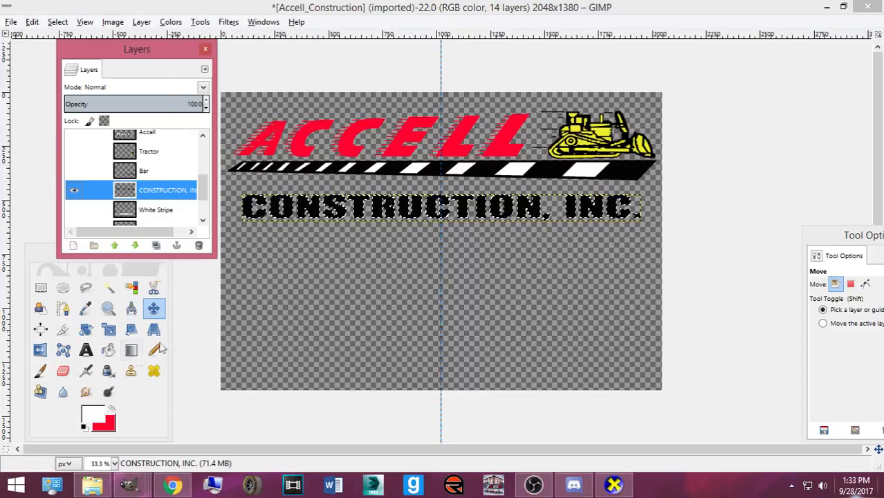
left_click(154, 351)
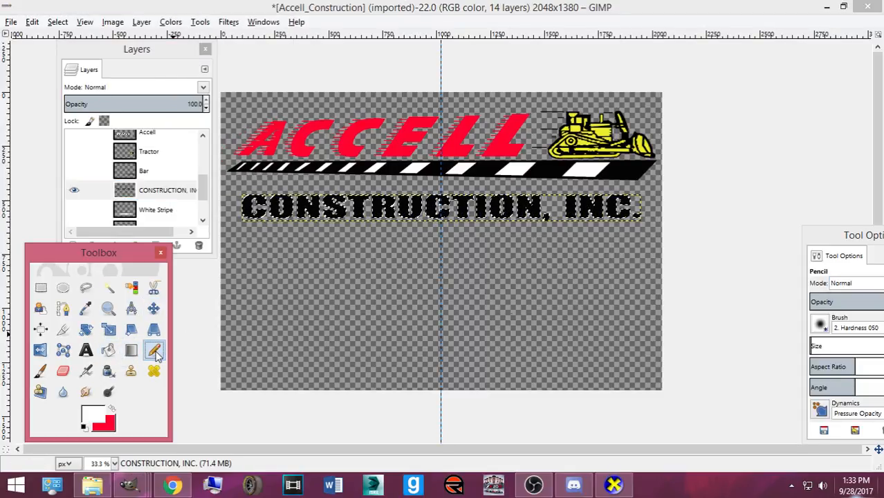
left_click(112, 408)
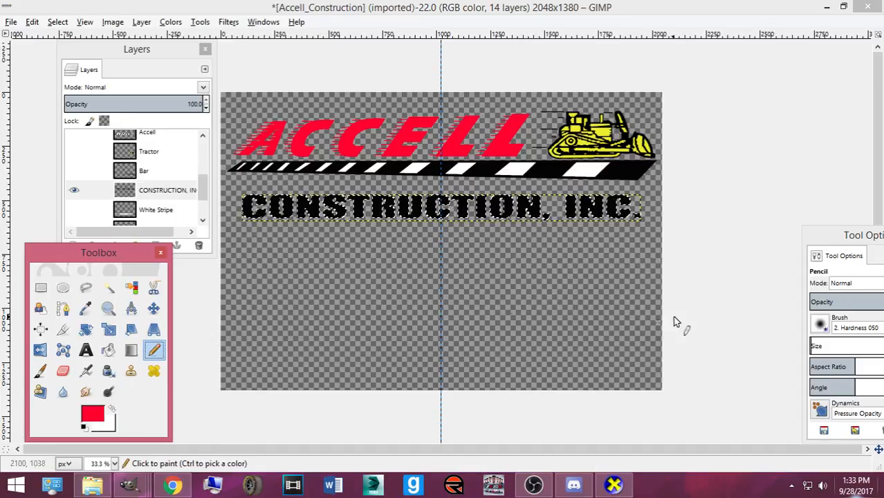
left_click(821, 345)
left_click_drag(249, 206, 334, 219)
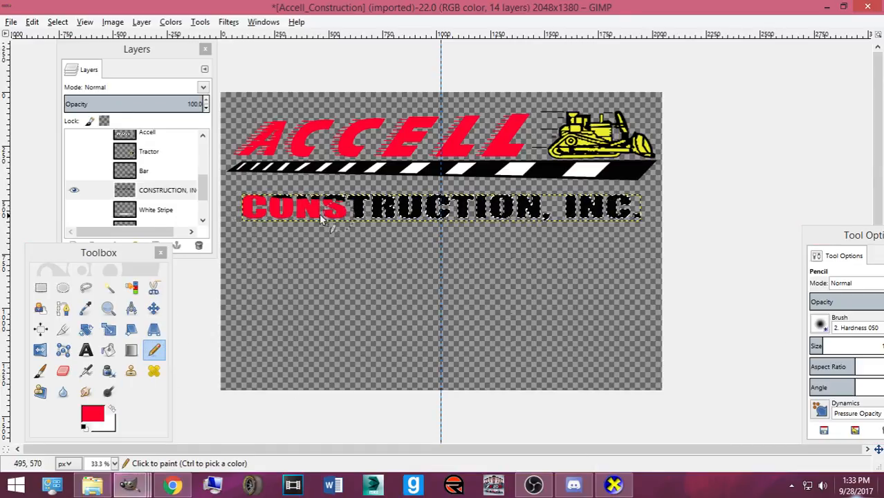
mouse_move(177, 198)
left_mouse_down()
mouse_move(435, 208)
mouse_move(622, 199)
mouse_move(691, 215)
left_mouse_up()
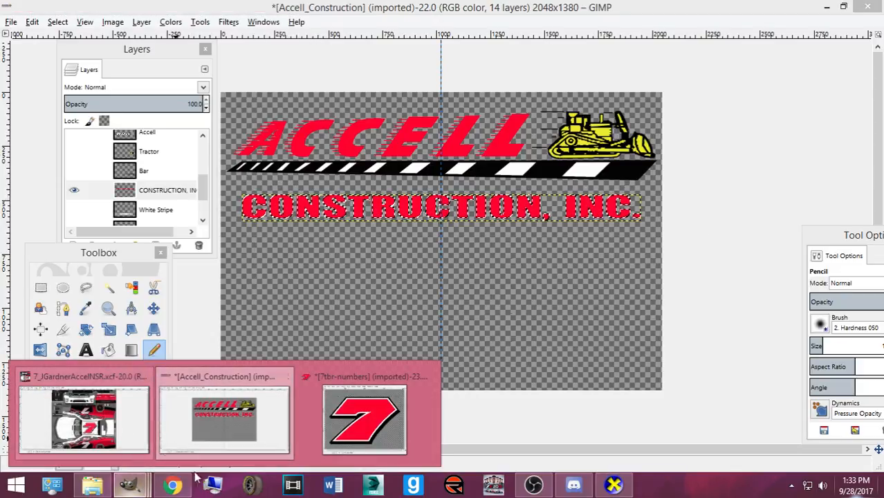
left_click(175, 486)
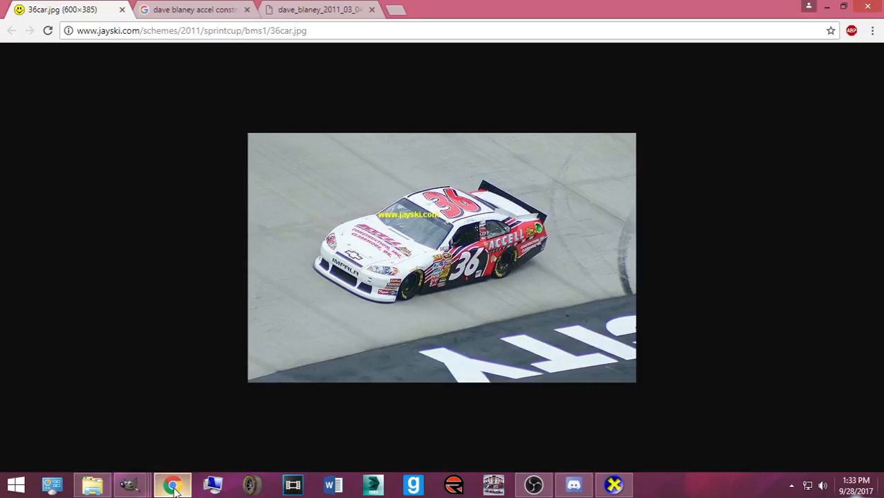
- Clear the selection and move the CONSTRUCTION, INC. layer up beside the other logo layers
left_click(174, 486)
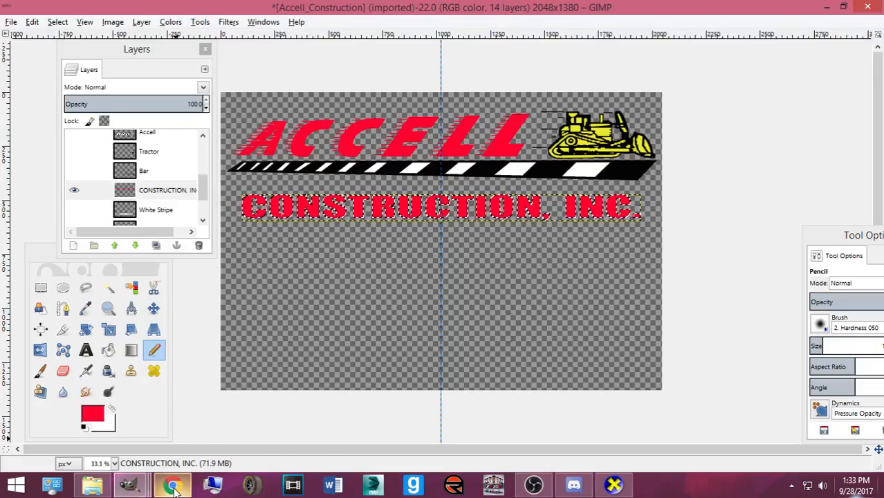
left_click(61, 22)
left_click(76, 53)
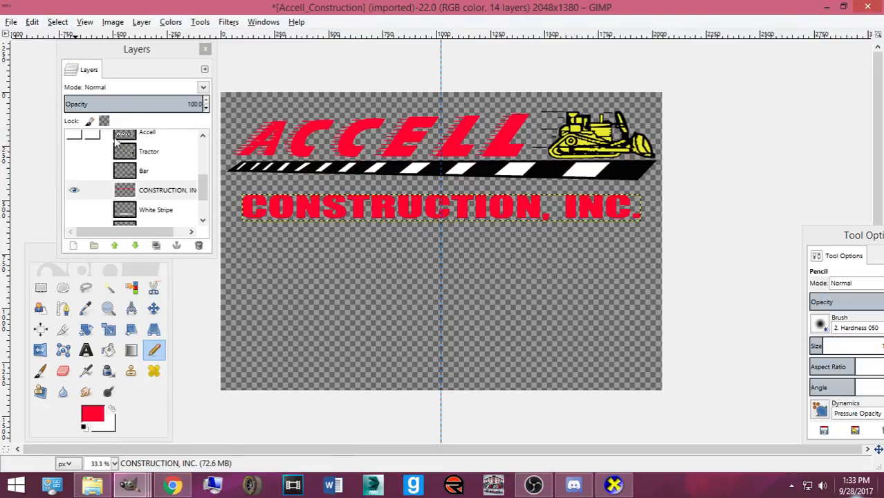
scroll(173, 178, "up", 3)
scroll(172, 176, "down", 4)
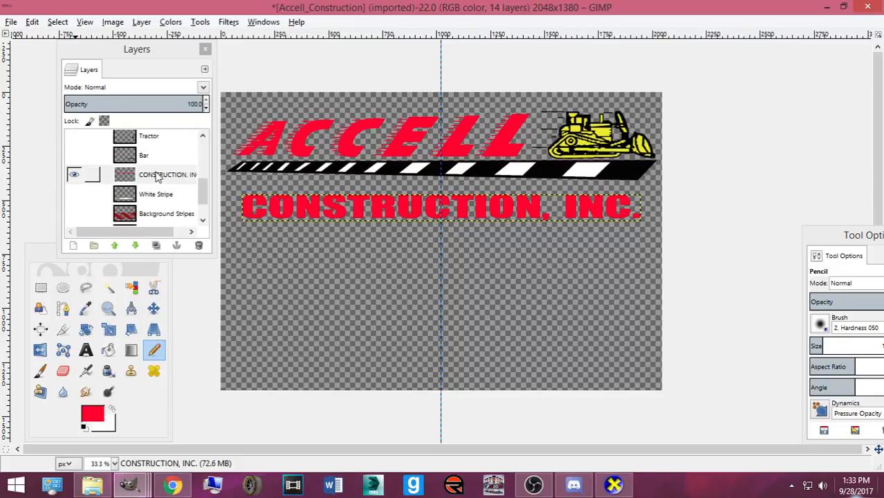
left_click(170, 172)
scroll(170, 162, "up", 5)
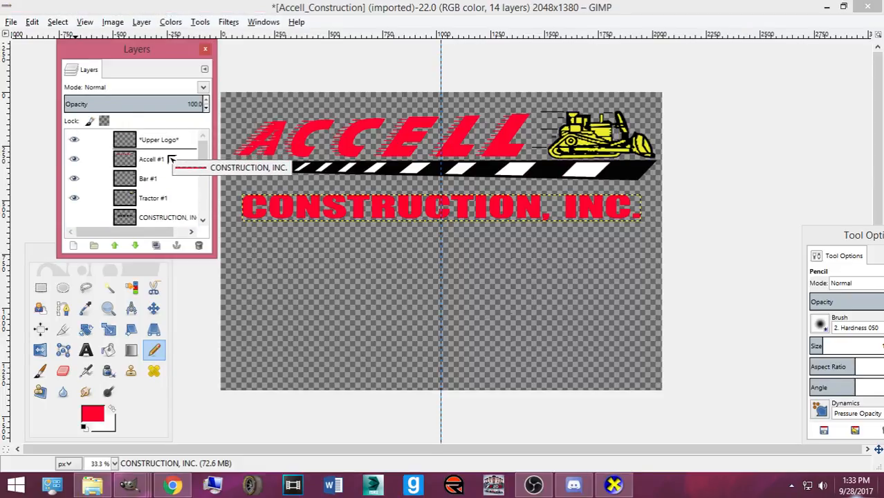
left_click_drag(171, 159, 149, 161)
- Put the logo layers in a new layer group, copy it, and paste into the #7 car template
left_click(94, 245)
left_click_drag(152, 201, 158, 183)
scroll(154, 188, "down", 2)
scroll(157, 181, "up", 1)
left_click(141, 146)
key("ctrl+c")
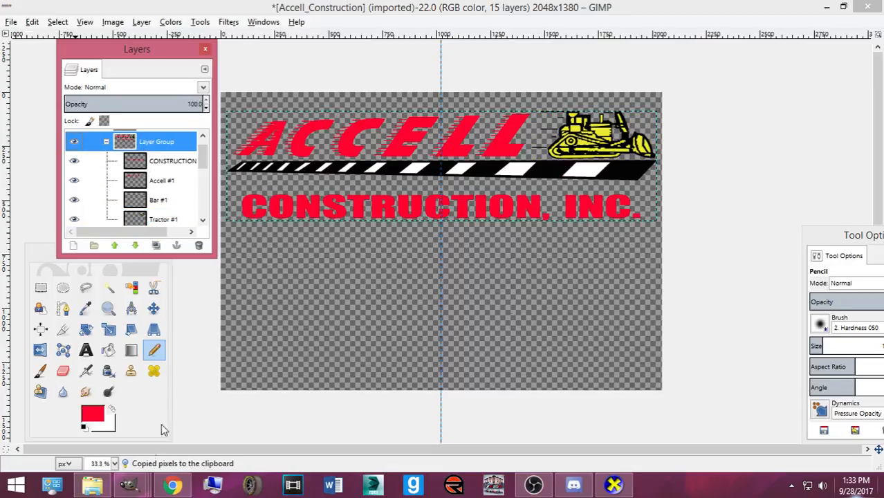
mouse_move(128, 484)
left_click(141, 414)
scroll(574, 336, "down", 2)
- Paste the Accell logo, shrink it, and rotate it 90° so it stands vertical
key("ctrl+v")
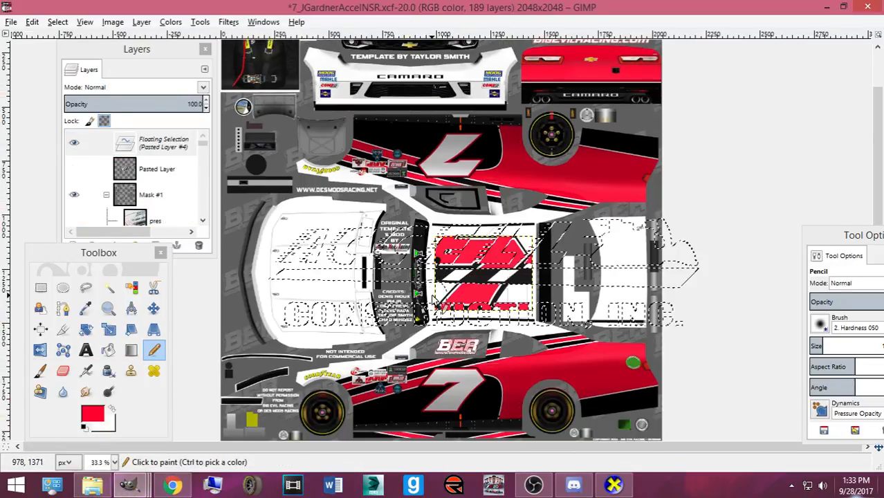
key("shift+s")
left_click(626, 318)
left_click_drag(618, 317, 504, 280)
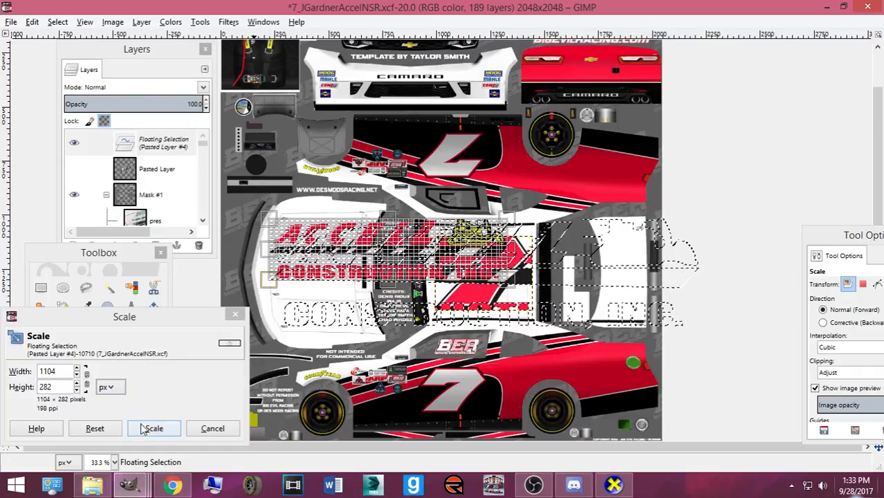
left_click(141, 427)
key("shift+r")
left_click(142, 424)
type("90")
key("Tab")
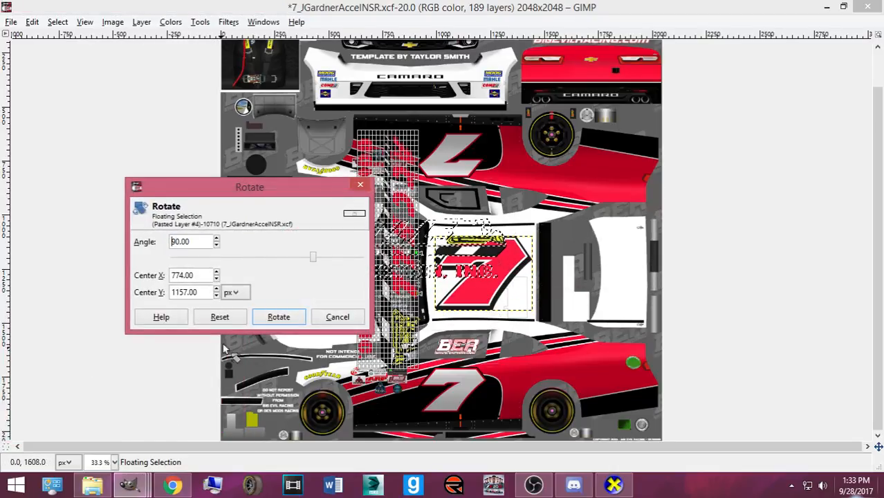
left_click(279, 316)
- Shrink the vertical logo further, move it onto the hood, and scale it to fit
key("shift+s")
left_click_drag(427, 171, 362, 375)
left_click(153, 428)
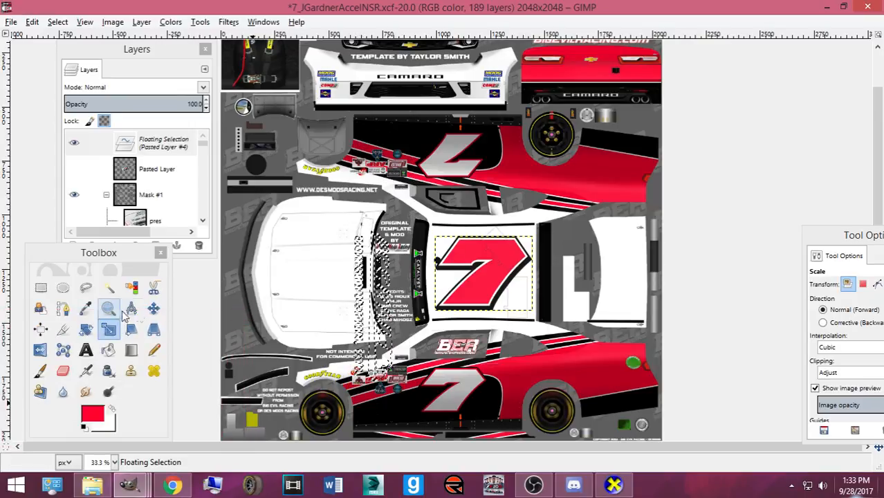
left_click(154, 308)
left_click_drag(384, 327, 332, 287)
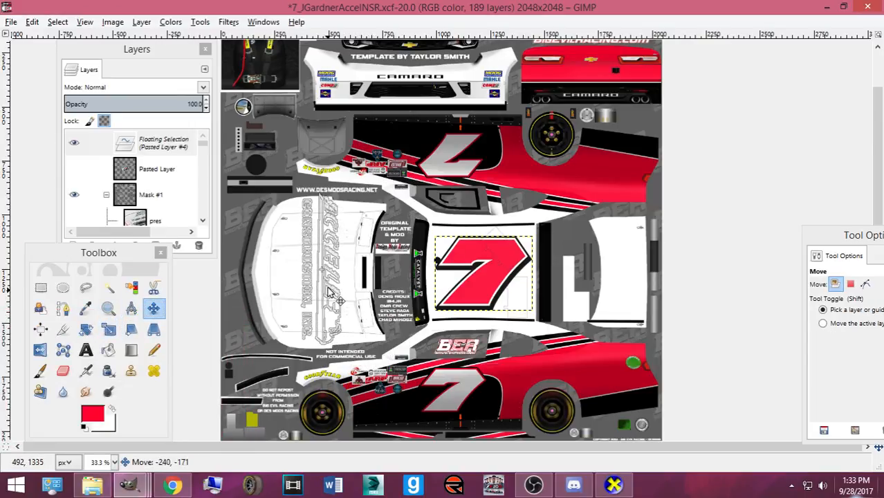
scroll(246, 322, "up", 2)
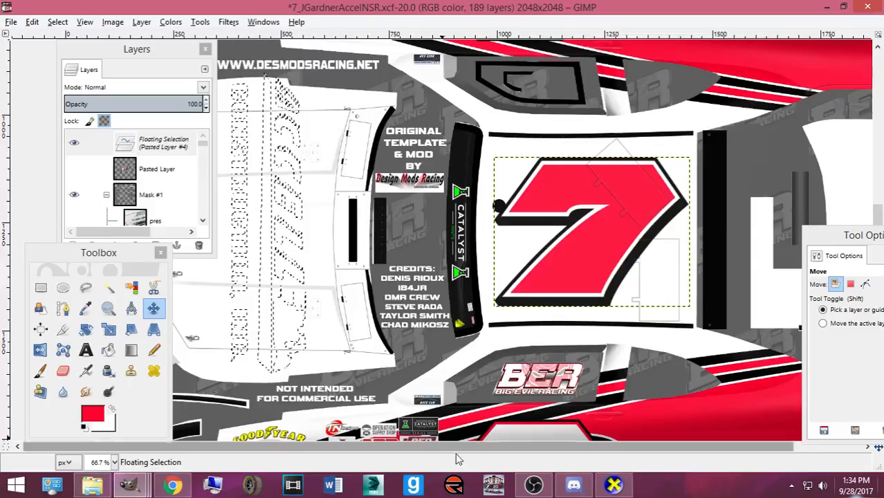
key("shift+s")
mouse_move(302, 356)
left_mouse_down()
mouse_move(304, 418)
mouse_move(297, 326)
mouse_move(313, 354)
left_mouse_up()
left_click(153, 428)
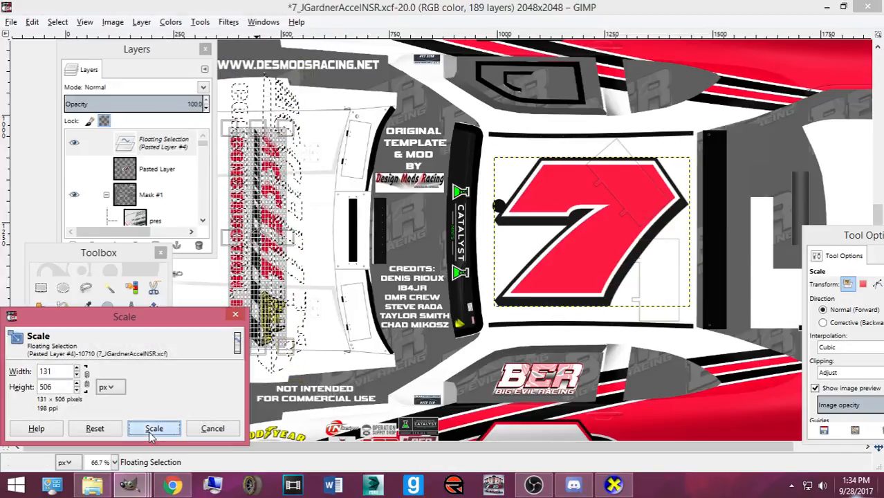
- Move the layers and tools panels aside, enlarge and widen the hood logo, then view the #36 reference
left_click_drag(122, 56, 576, 183)
left_click(126, 257)
left_click_drag(126, 257, 841, 311)
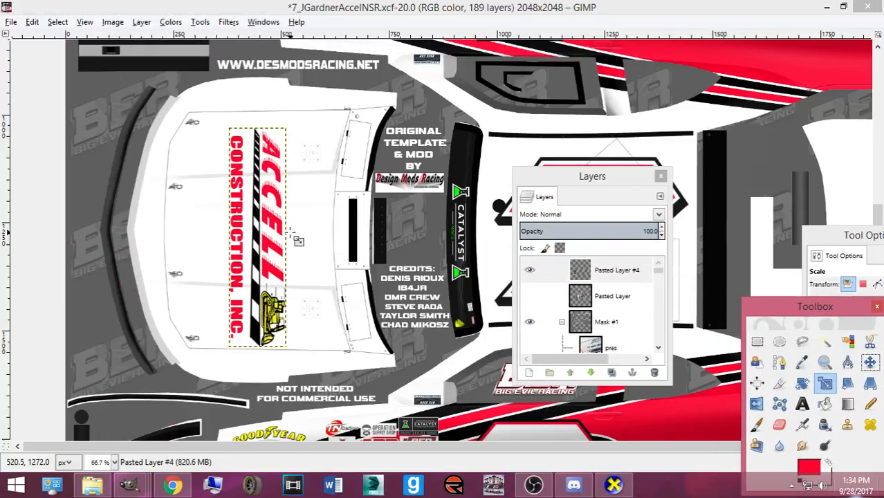
left_click(258, 211)
left_click_drag(239, 138, 235, 121)
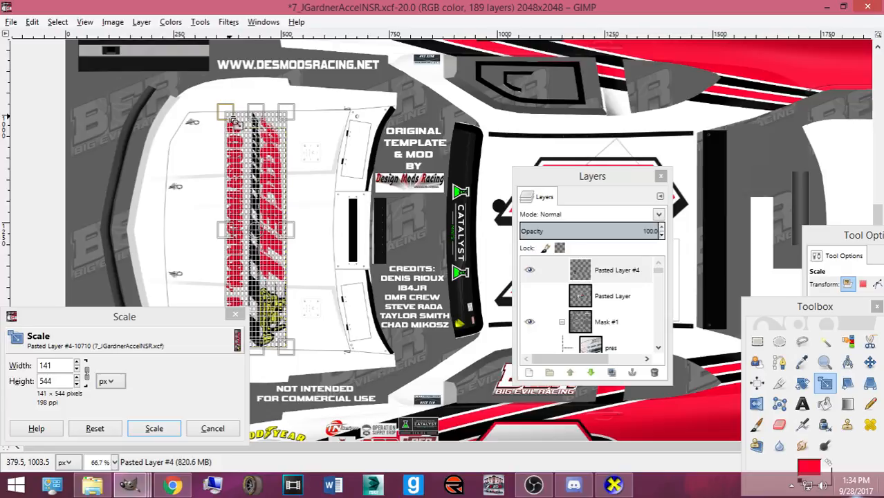
left_click(152, 425)
left_click_drag(224, 232, 215, 231)
left_click(154, 428)
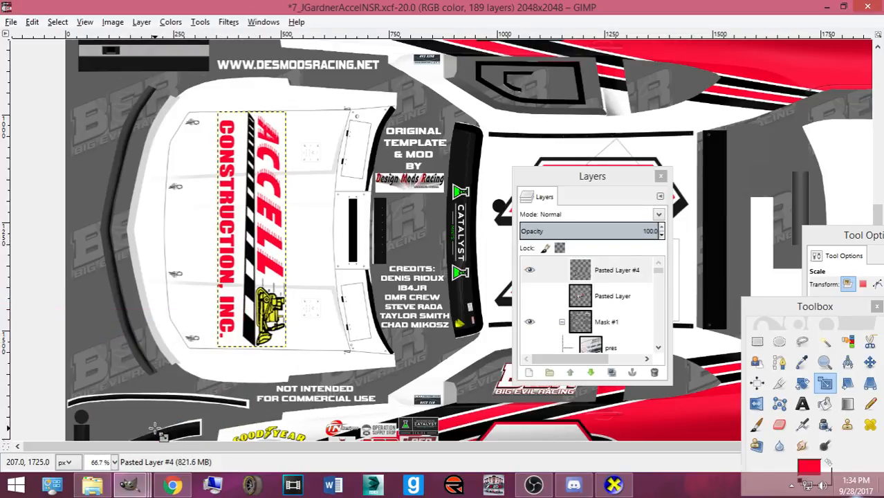
left_click(170, 485)
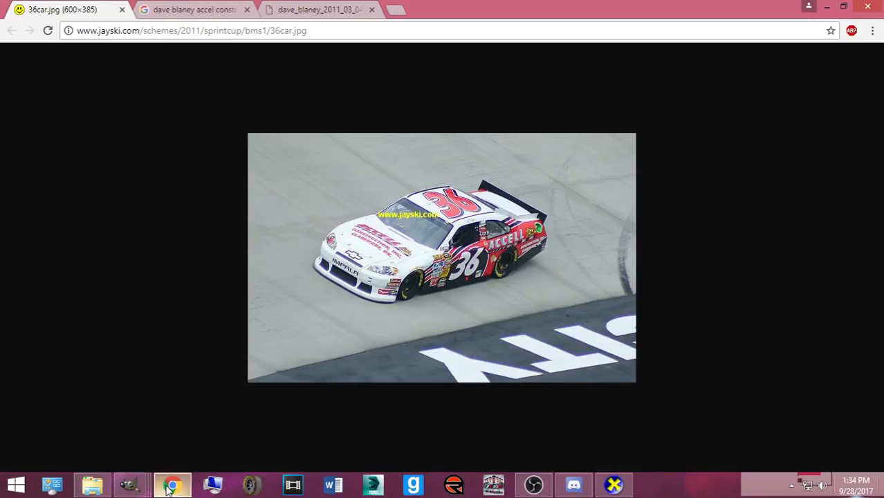
- Narrow the hood logo slightly, add a horizontal guide across the hood, and nudge the logo into place
left_click(167, 488)
left_click(286, 236)
left_click_drag(294, 157, 296, 174)
left_click(153, 428)
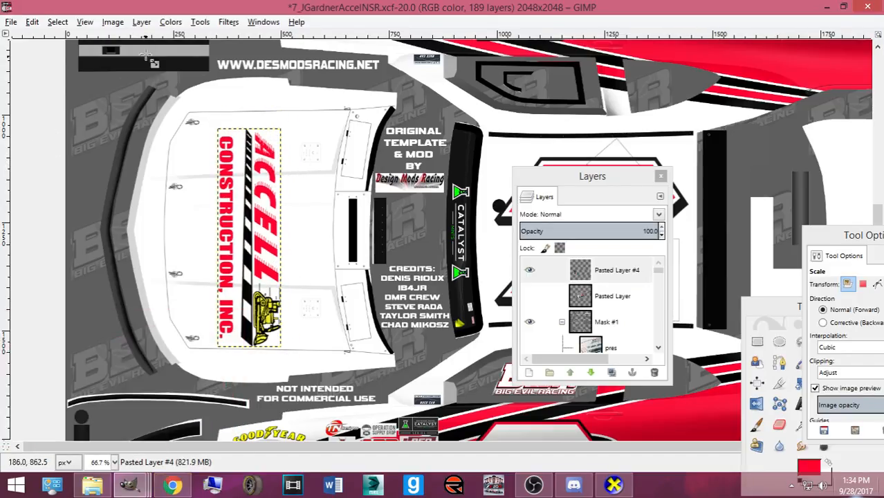
left_click_drag(154, 34, 185, 237)
left_click_drag(267, 274, 273, 267)
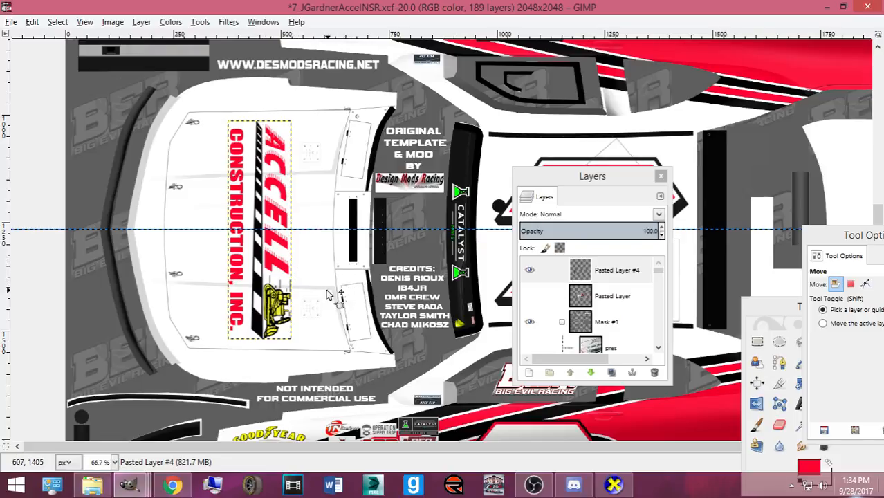
- Resize the hood logo to 162 px wide, then nudge it slightly up and right
key("shift+t")
left_click(305, 296)
left_click_drag(206, 324, 480, 282)
type("162")
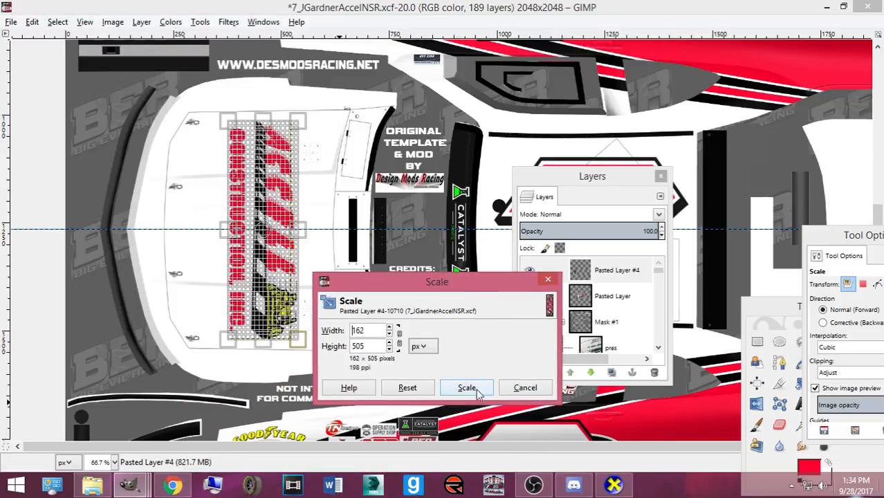
left_click(466, 388)
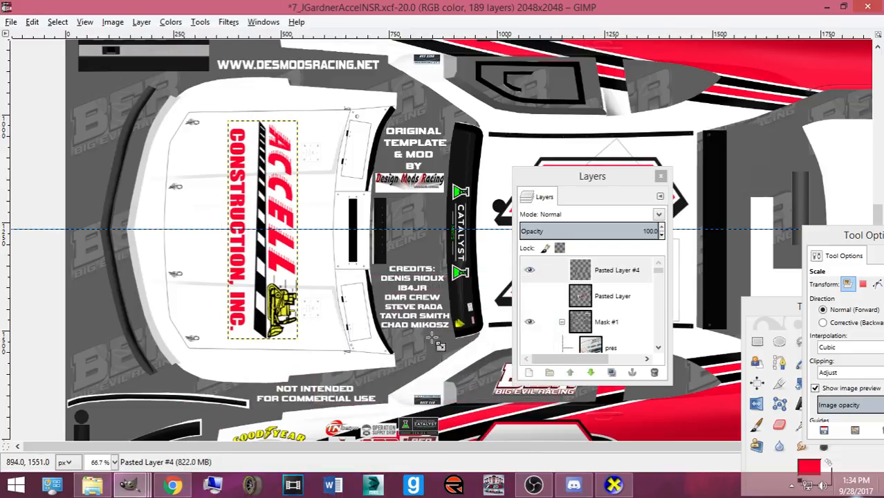
left_click(325, 260)
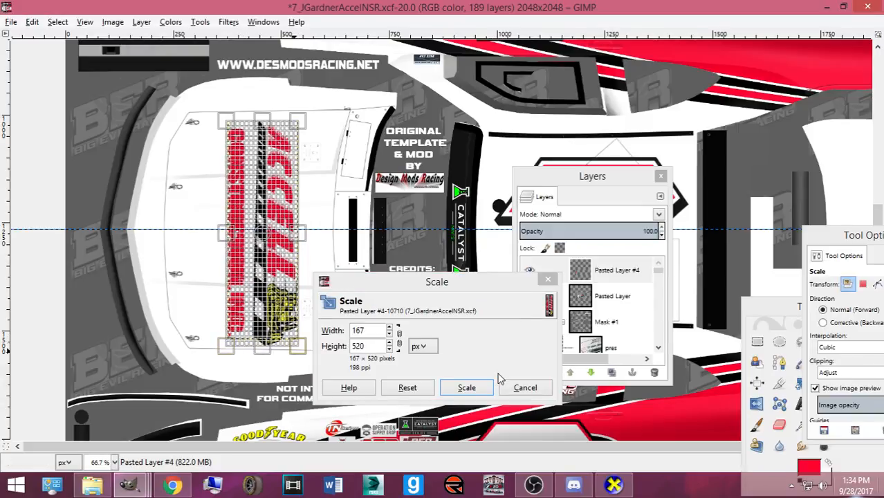
left_click(466, 387)
left_click(787, 315)
left_click(869, 361)
left_click_drag(286, 341, 289, 334)
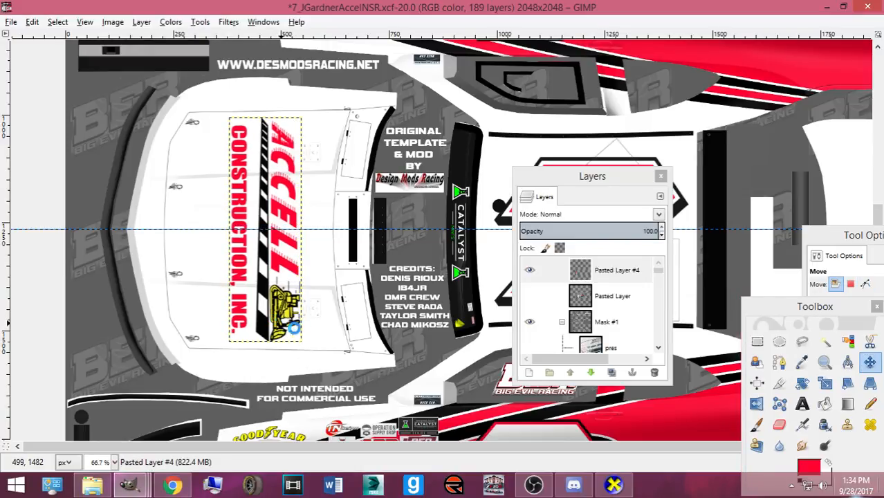
- Rotate the car in CarView through side, top-down and front three-quarter views
left_click(614, 484)
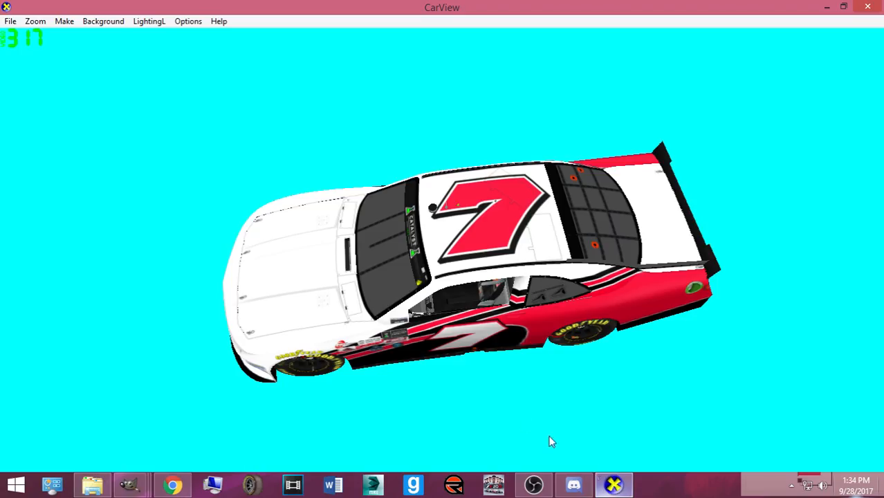
left_click_drag(573, 452, 564, 284)
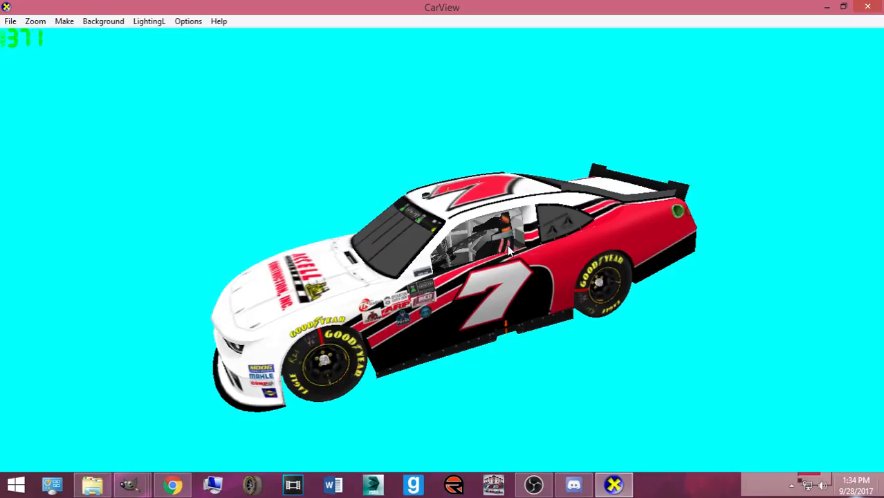
left_click_drag(324, 28, 612, 355)
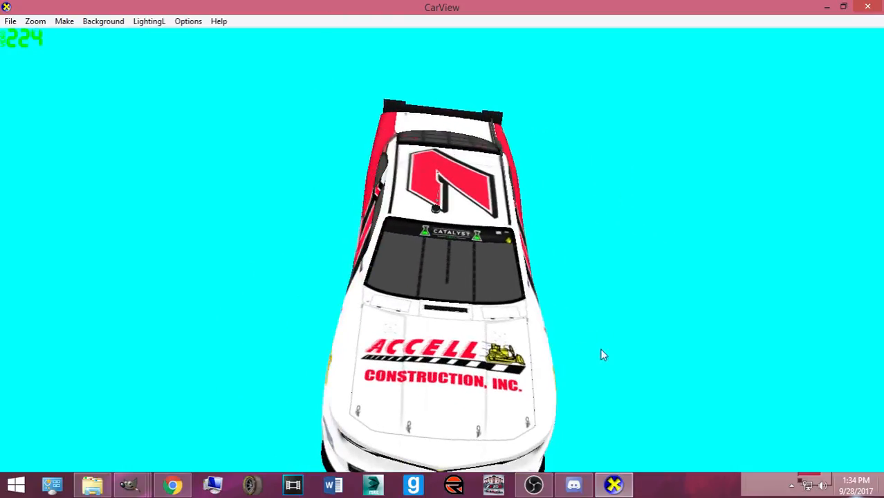
left_click_drag(566, 317, 304, 332)
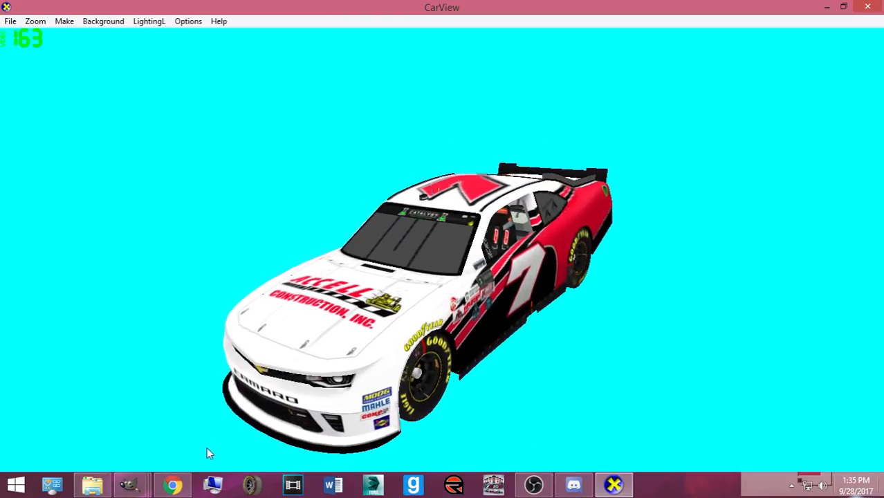
- Toggle the real car's reference photo on and off to compare it with the preview
left_click(181, 486)
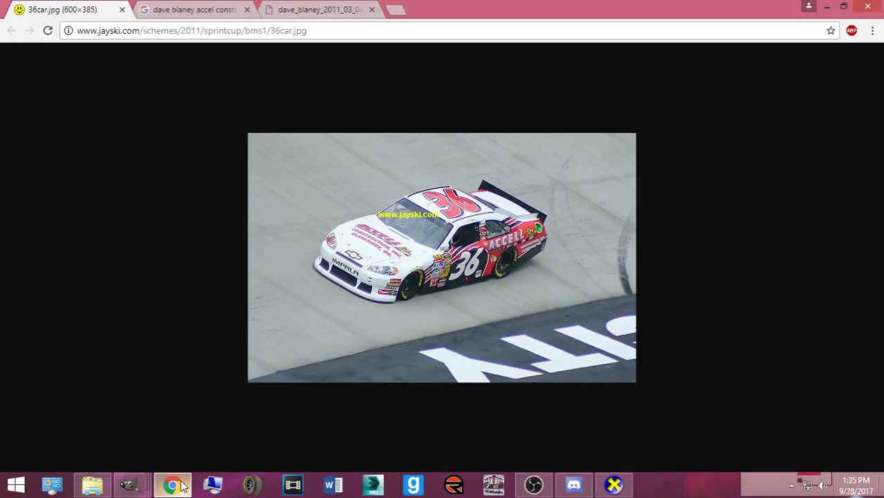
left_click(181, 486)
left_click(181, 486)
left_click(182, 486)
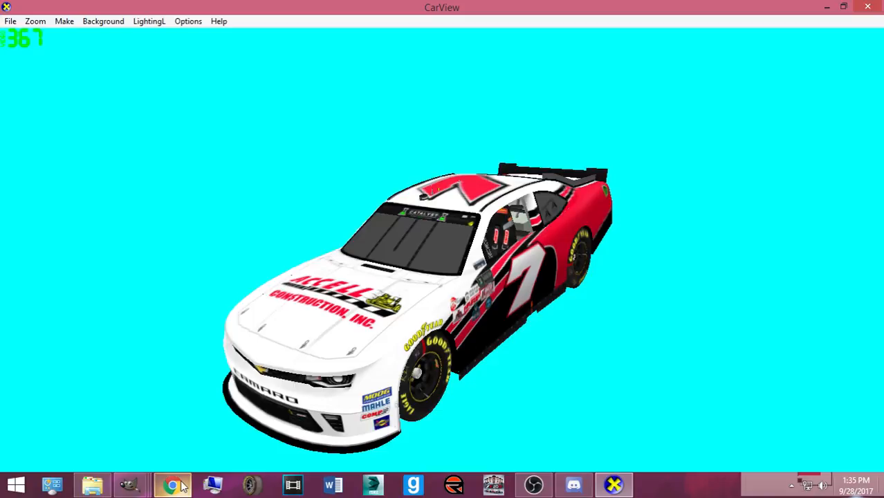
- Bring up the Accell_Construction logo image, move its layer list aside, and select the CONSTRUCTION, INC. layer
mouse_move(131, 484)
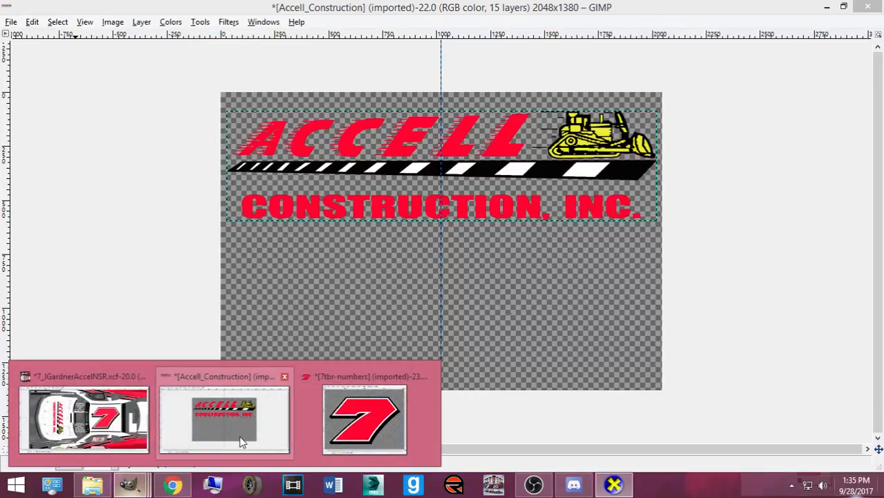
left_click(240, 440)
left_click_drag(541, 176, 127, 123)
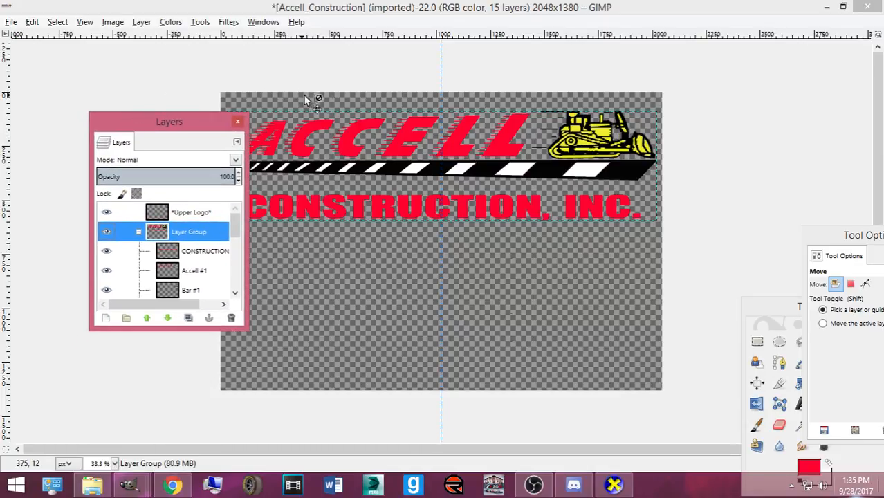
left_click(200, 251)
scroll(173, 262, "down", 5)
- Preview the RG Background, White Stripe, Bar, Tractor and white ACCELL layers by toggling each on and off
left_click(106, 288)
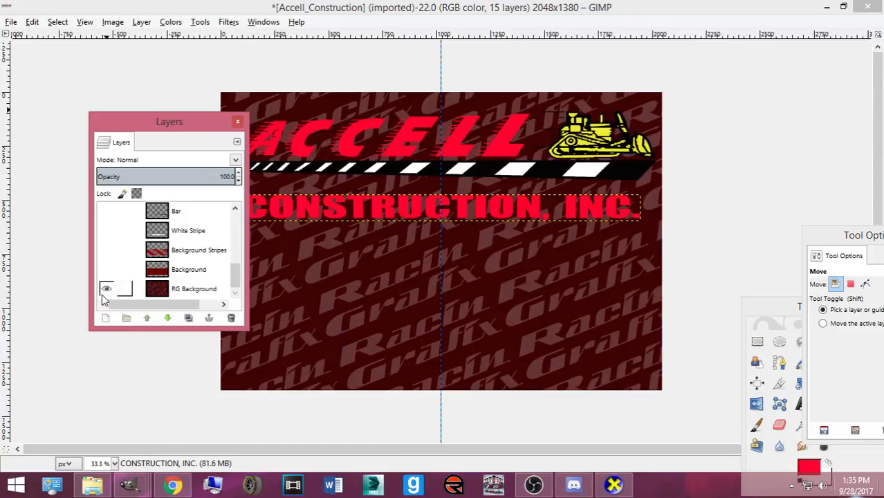
left_click(106, 289)
left_click(107, 231)
left_click(107, 230)
left_click(107, 212)
left_click(107, 212)
scroll(110, 229, "up", 3)
left_click(107, 245)
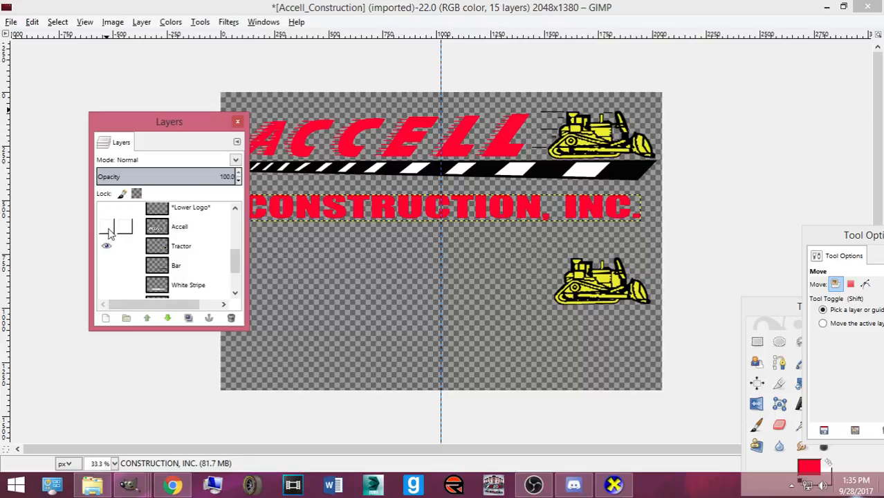
left_click(106, 227)
left_click(106, 245)
left_click(107, 227)
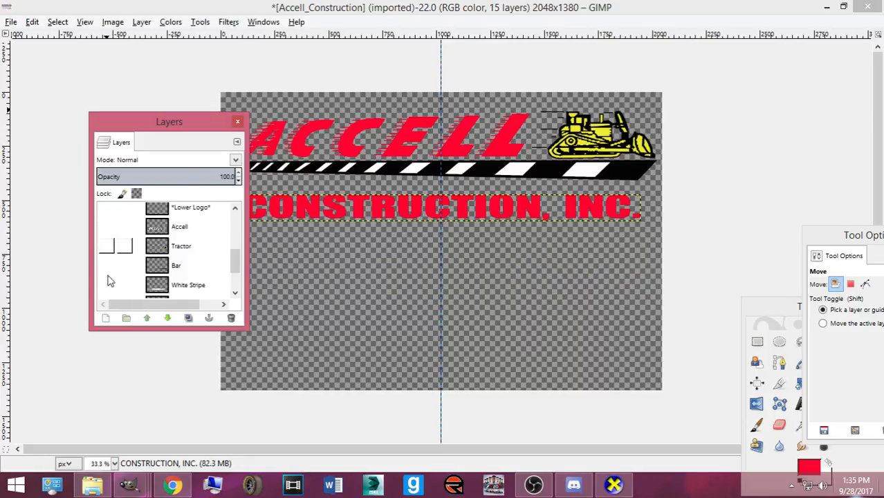
- Glance at the reference photo, then return to the #7 car template
left_click(158, 487)
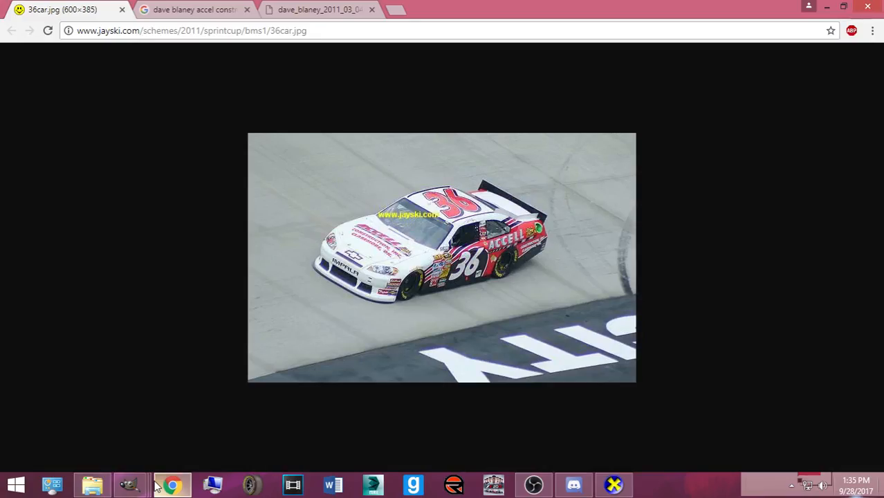
left_click(158, 486)
left_click(131, 486)
left_click(90, 418)
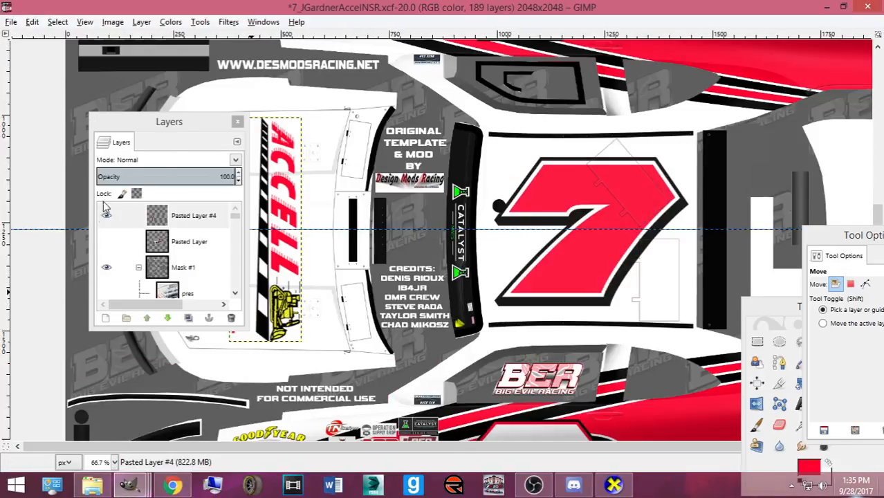
- Show Pasted Layer #4, nudge it 4 px left, enlarge it to 181 × 565, and shift it up
left_click(106, 214)
left_click_drag(302, 313, 300, 313)
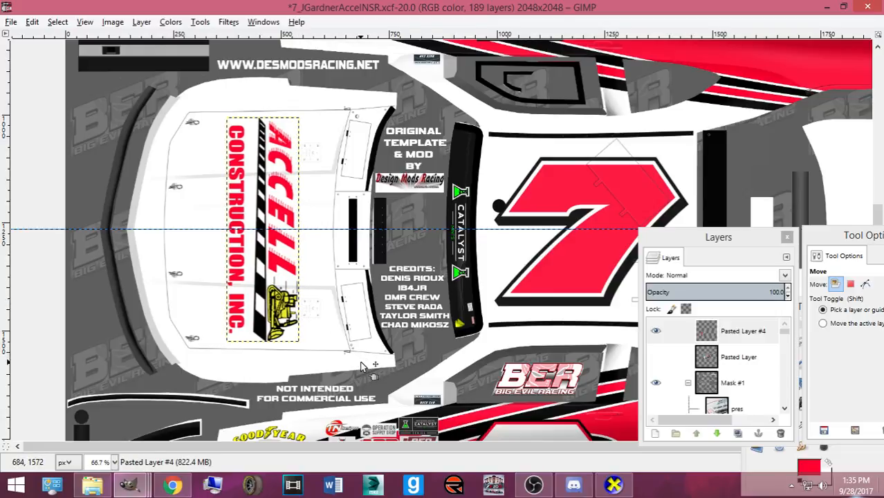
key("ctrl")
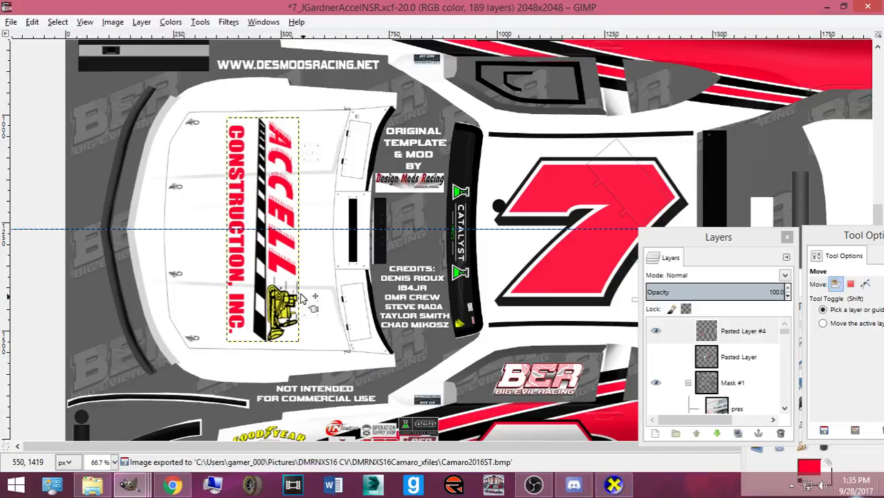
key("shift+s")
left_click(229, 341)
left_click_drag(227, 340, 222, 353)
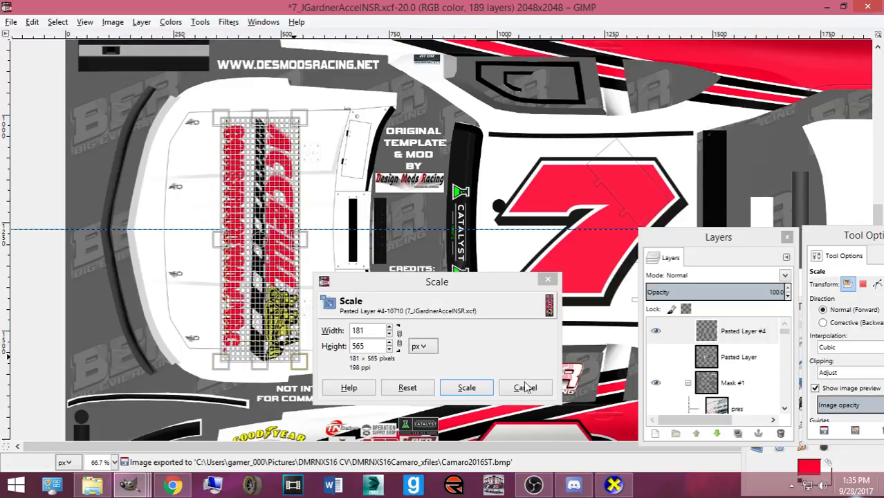
left_click(475, 387)
left_click(865, 457)
left_click(867, 363)
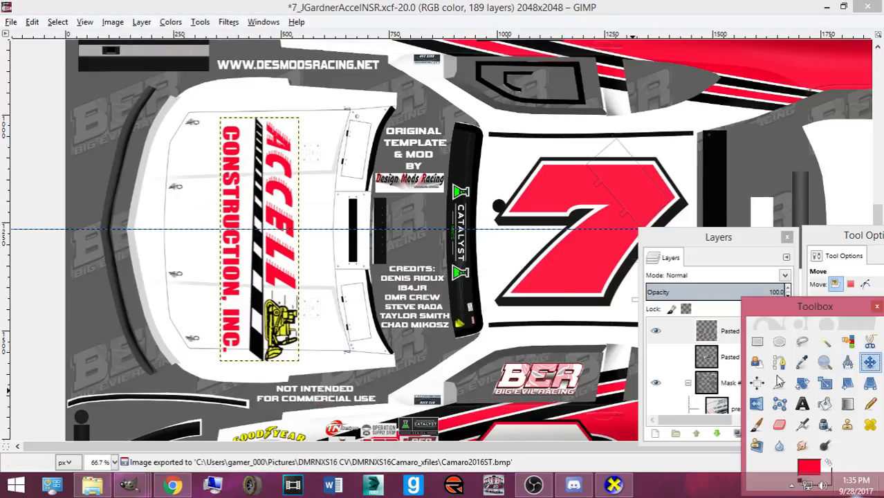
left_click_drag(282, 336, 284, 325)
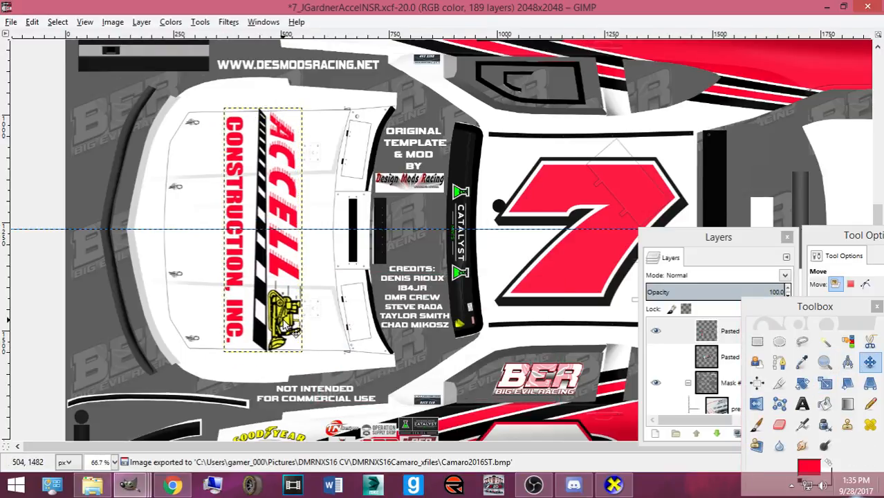
- Shrink the hood logo back to 170 × 529 and nudge it slightly right and up
key("shift+s")
left_click(299, 242)
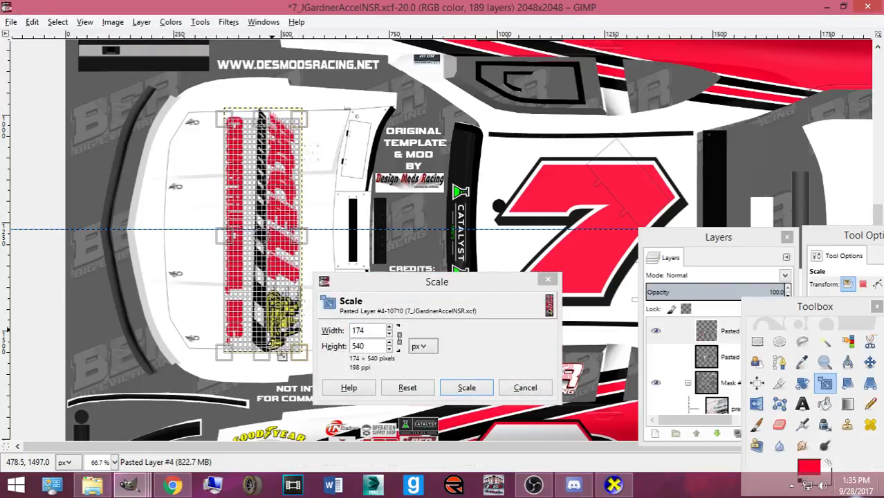
left_click_drag(299, 360, 326, 362)
left_click(465, 387)
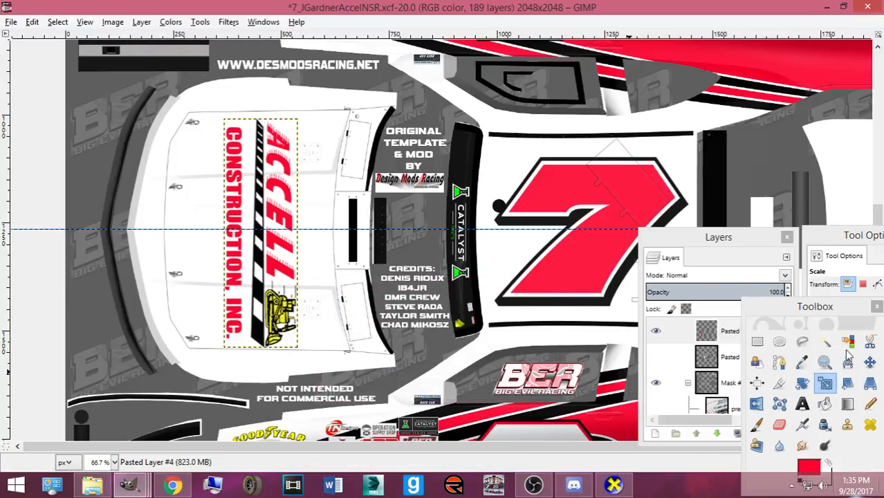
left_click(870, 361)
left_click_drag(260, 320, 263, 316)
- Export the template as Camaro2016ST.bmp and rotate the car in CarView to check the hood
key("ctrl+e")
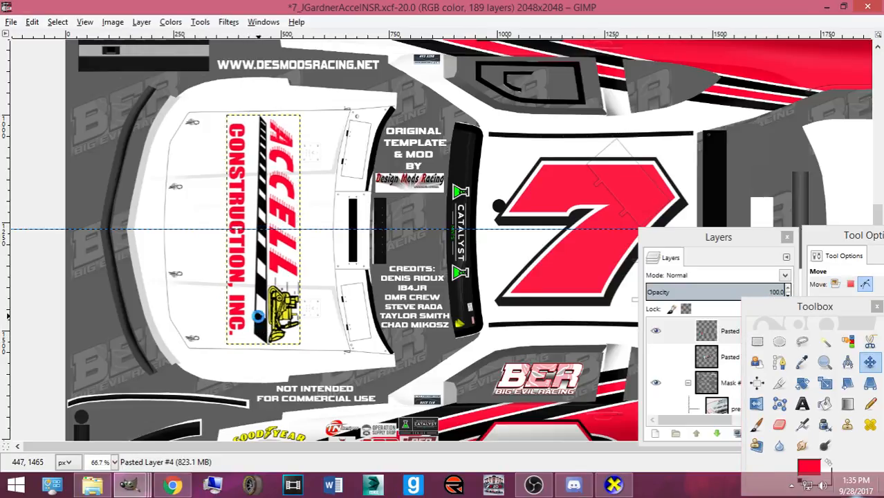
left_click(613, 486)
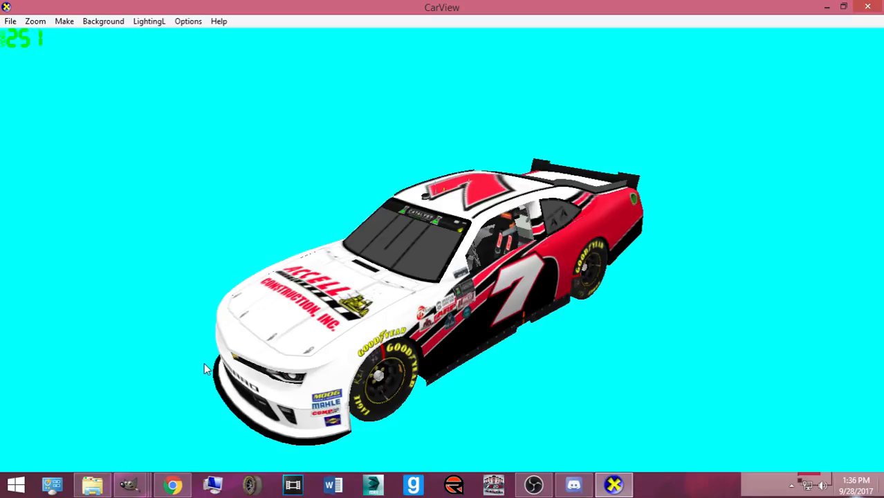
left_click_drag(205, 364, 484, 387)
left_click_drag(540, 387, 344, 413)
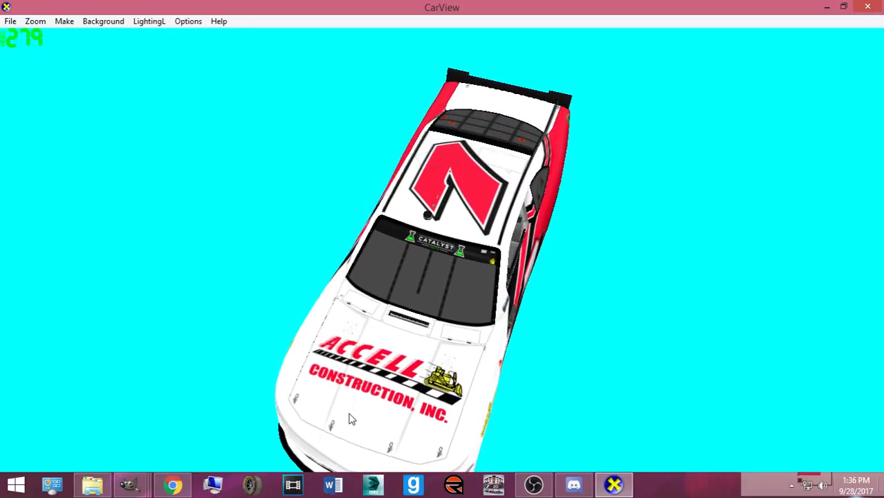
- Fine-tune the hood logo's horizontal position, re-exporting and checking the hood in CarView between nudges
mouse_move(143, 489)
left_click(129, 436)
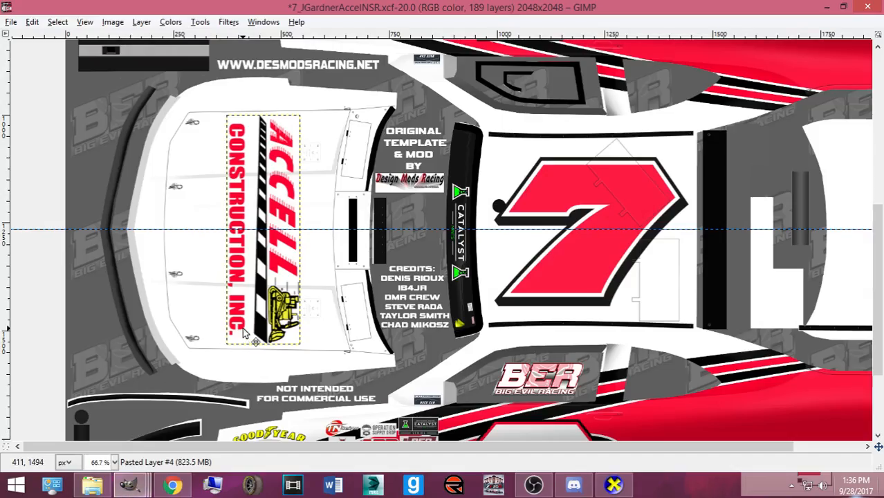
left_click_drag(267, 329, 262, 329)
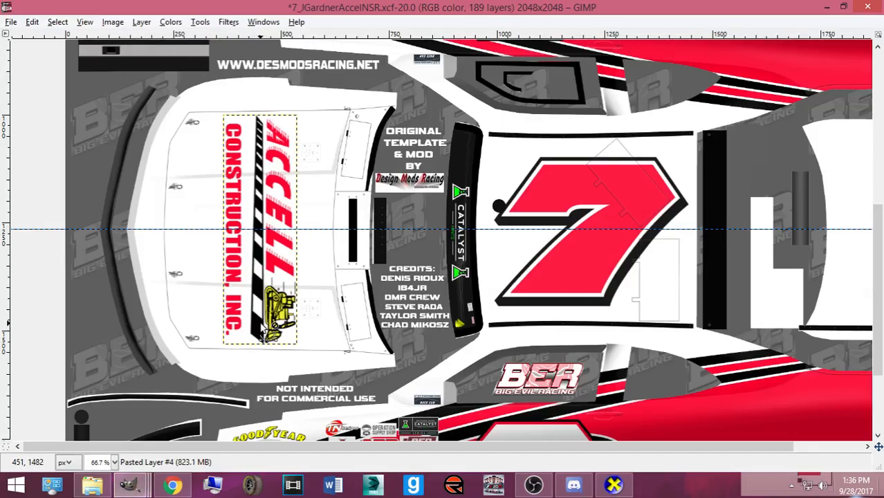
key("alt+Tab")
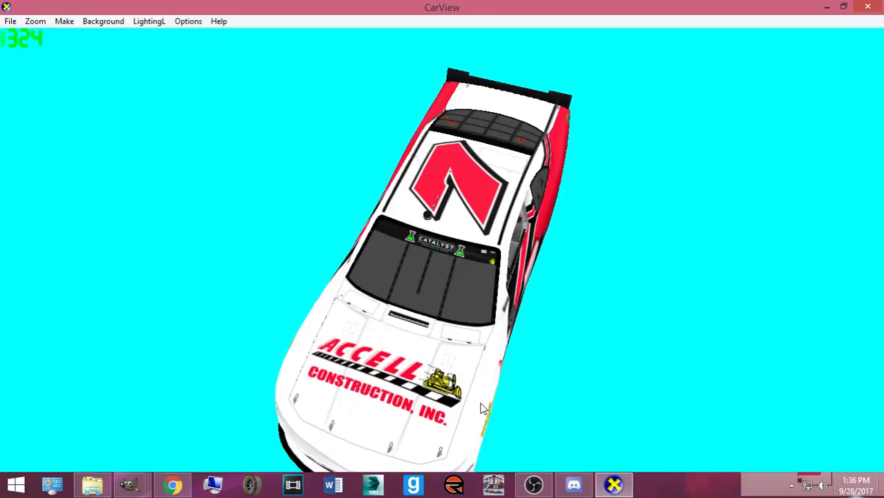
left_click_drag(482, 408, 469, 371)
mouse_move(129, 484)
left_click(123, 400)
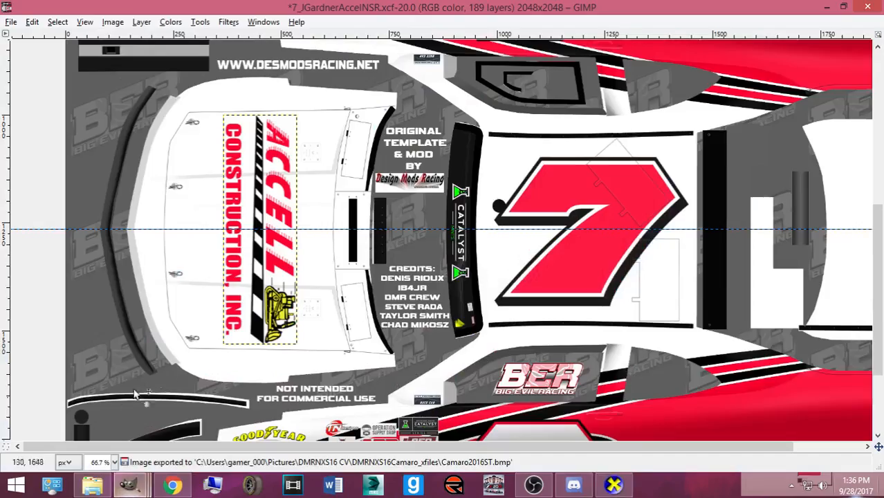
left_click_drag(271, 332, 276, 331)
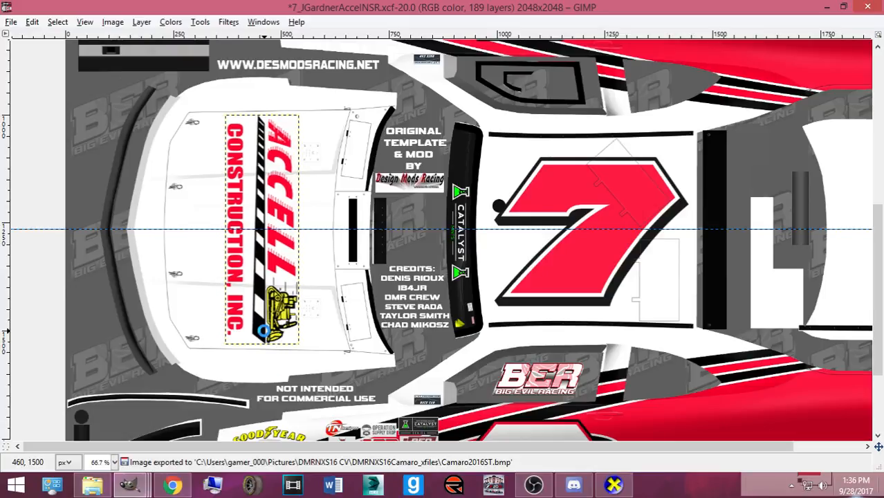
key("ctrl+e")
mouse_move(129, 484)
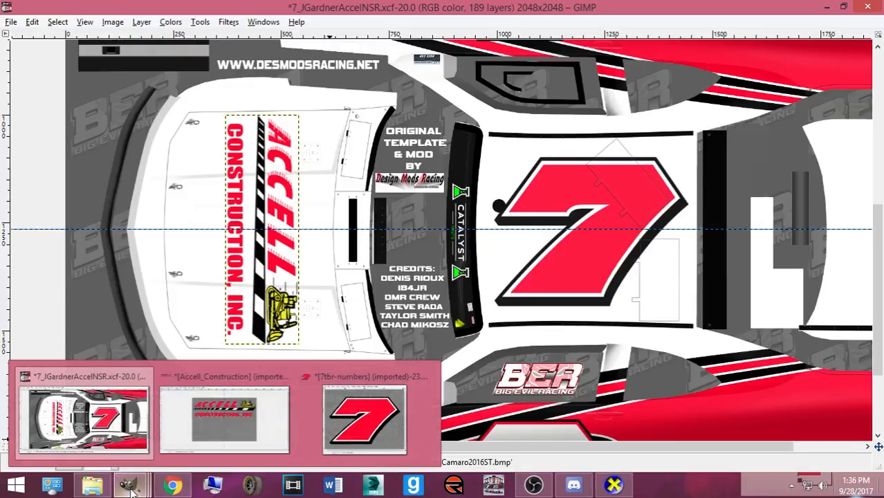
left_click(228, 413)
- Undo back to the original logo layers and hide the CONSTRUCTION, INC. text, checking the reference photo
key("ctrl+z")
key("ctrl+z")
key("ctrl+z")
key("ctrl+z")
key("ctrl+z")
key("ctrl+z")
key("ctrl+z")
key("ctrl+z")
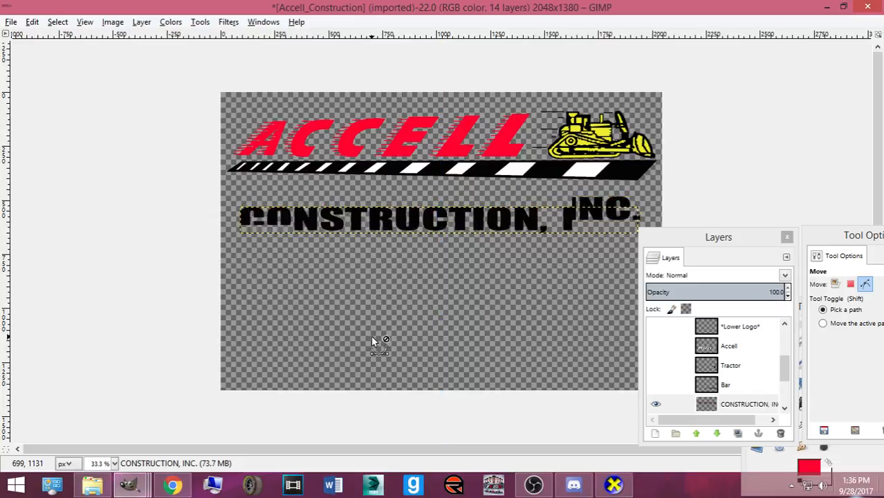
scroll(662, 392, "down", 4)
scroll(665, 377, "up", 1)
left_click(672, 350)
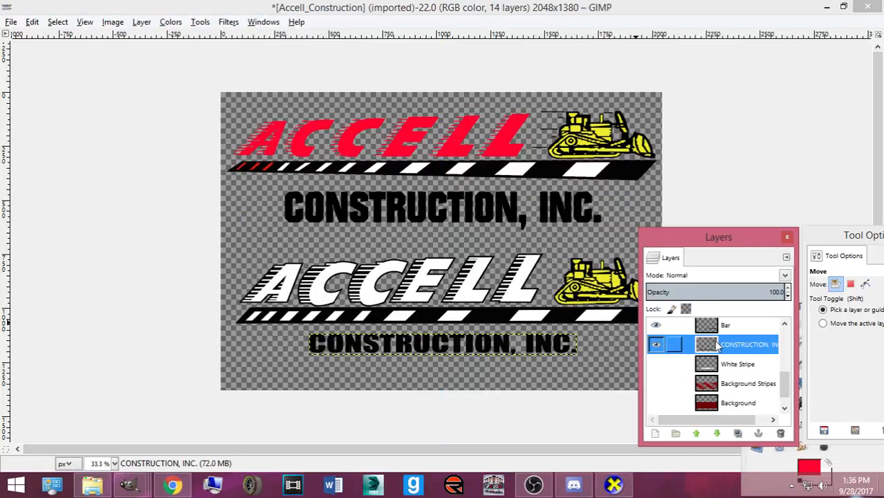
left_click(174, 485)
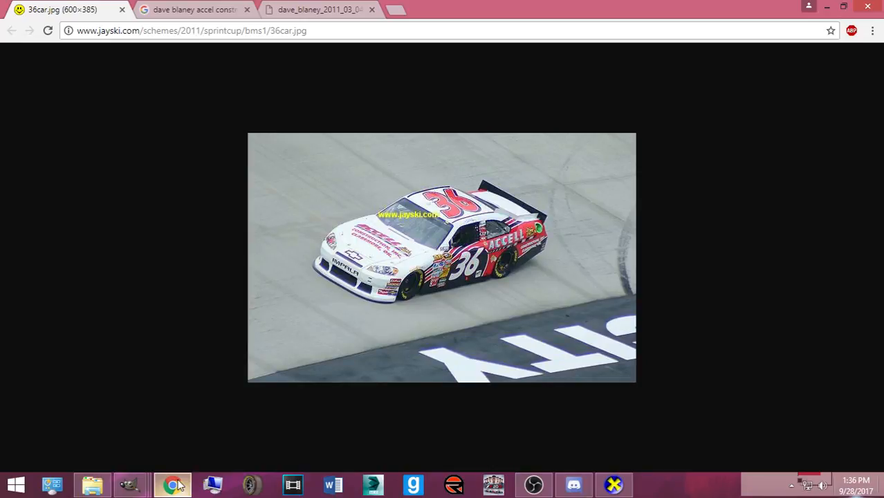
left_click(175, 485)
left_click(656, 344)
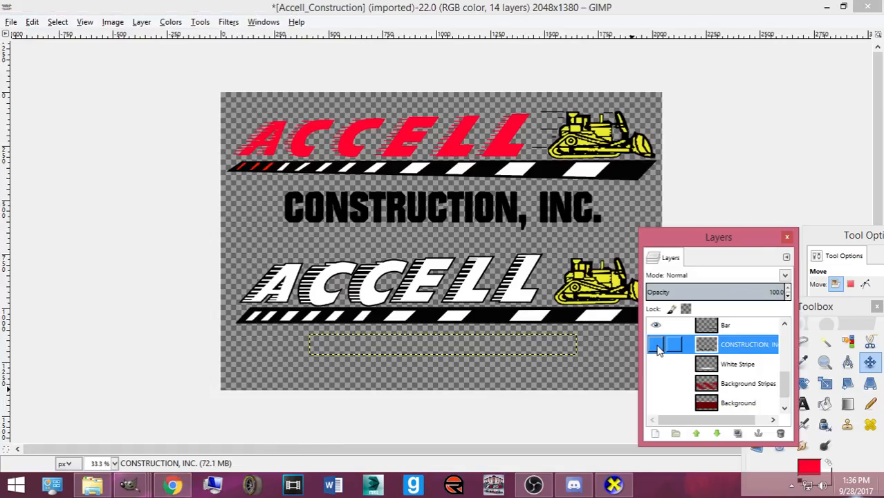
scroll(691, 366, "up", 1)
left_click(180, 488)
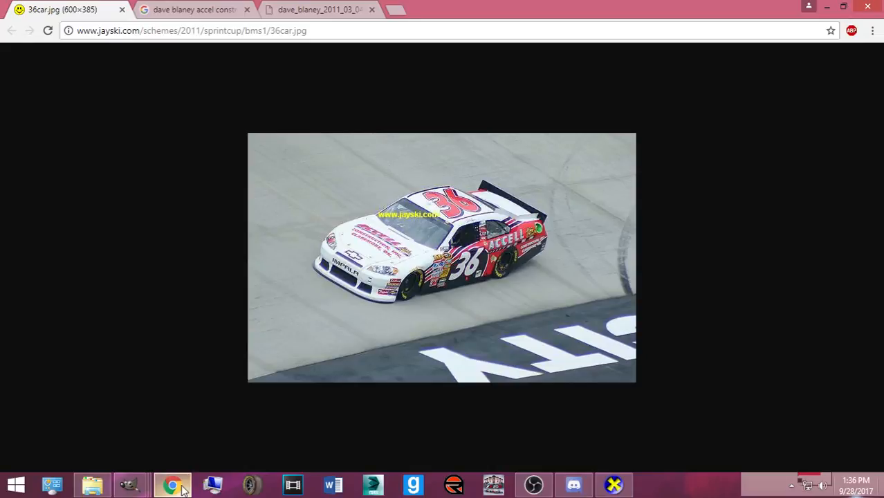
left_click(183, 488)
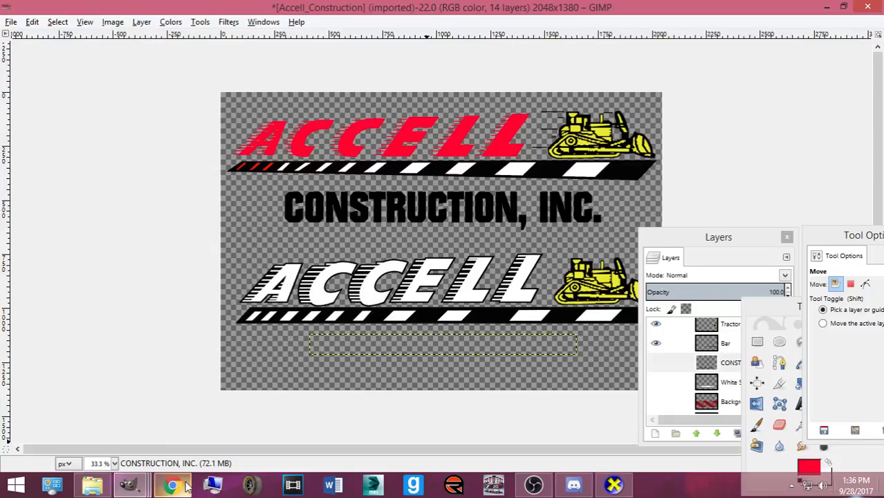
- Group the white Accell, Tractor and Bar layers, copy the group, and switch to the car template
left_click(728, 364)
scroll(728, 365, "down", 2)
scroll(726, 365, "up", 6)
scroll(724, 373, "down", 1)
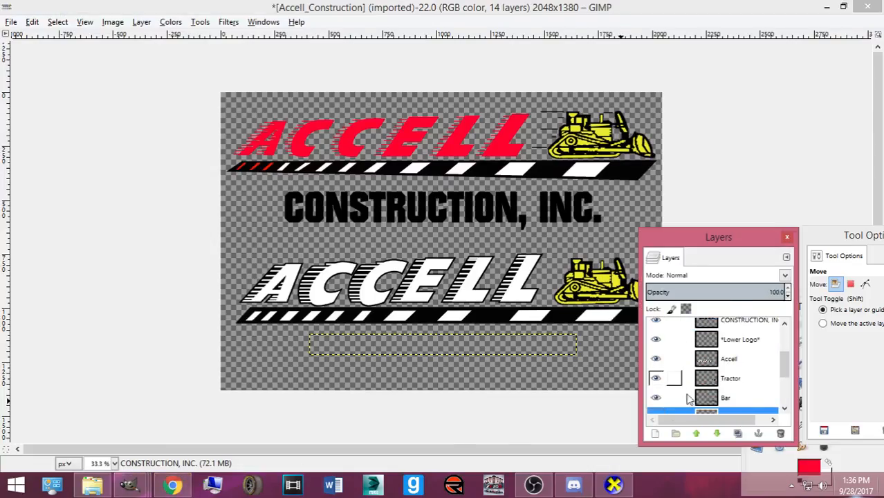
left_click(675, 433)
scroll(674, 345, "up", 1)
left_click_drag(726, 361, 719, 401)
left_click(723, 345)
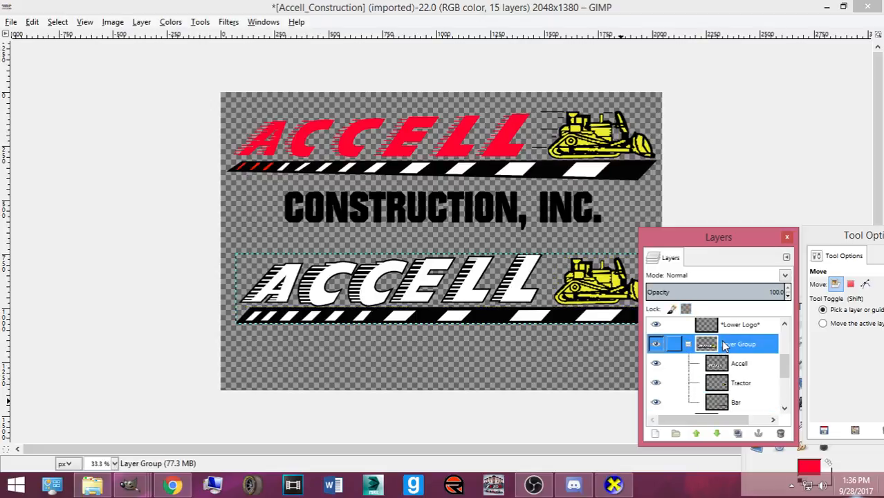
key("ctrl+c")
mouse_move(131, 484)
left_click(125, 430)
scroll(469, 297, "down", 1)
scroll(509, 354, "up", 1)
- Move the floating panels and layer list aside to clear the car's side panel
left_click_drag(446, 446, 754, 443)
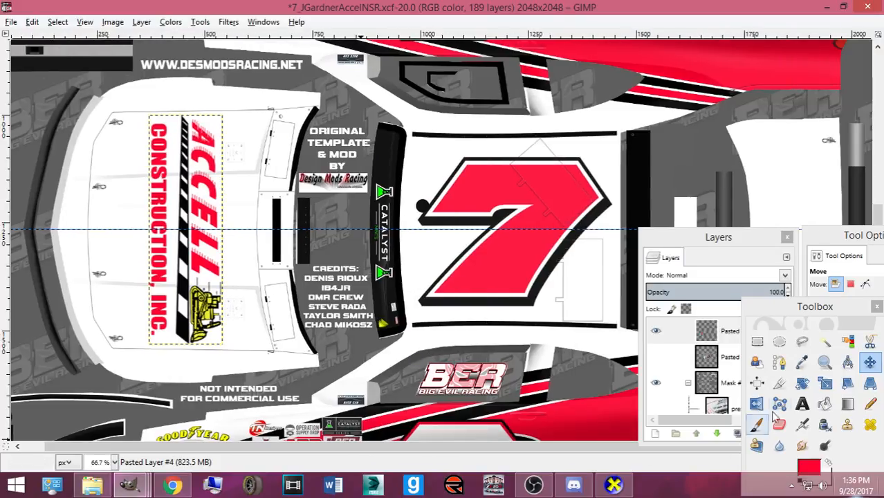
left_click_drag(785, 313, 163, 230)
left_click_drag(720, 241, 18, 215)
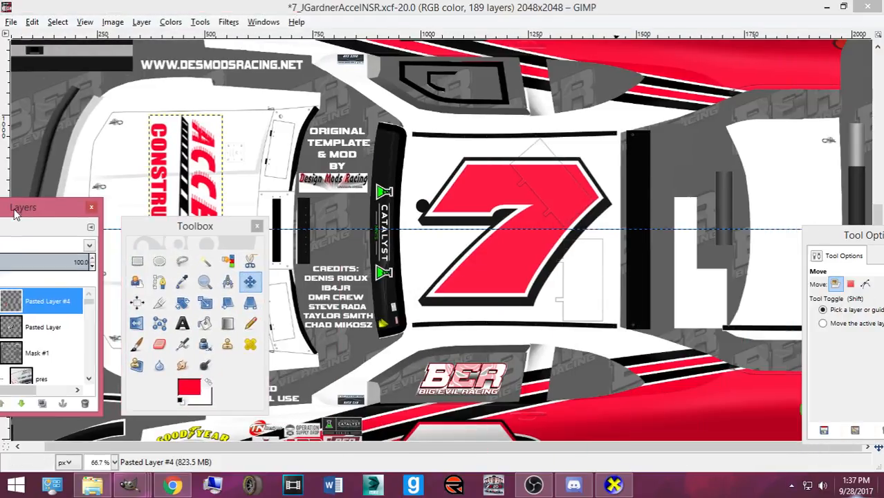
left_click_drag(854, 243, 24, 213)
scroll(539, 210, "down", 1)
scroll(538, 209, "up", 1)
- Paste the white ACCELL logo, scale it to about 586 px wide, and place it on the red side
key("ctrl+v")
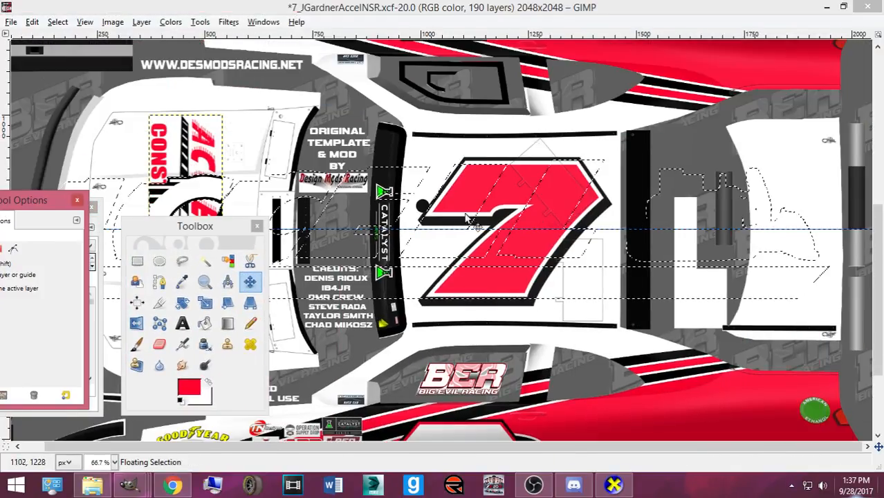
key("shift+t")
left_click(482, 214)
left_click_drag(254, 268, 692, 236)
scroll(700, 190, "down", 2)
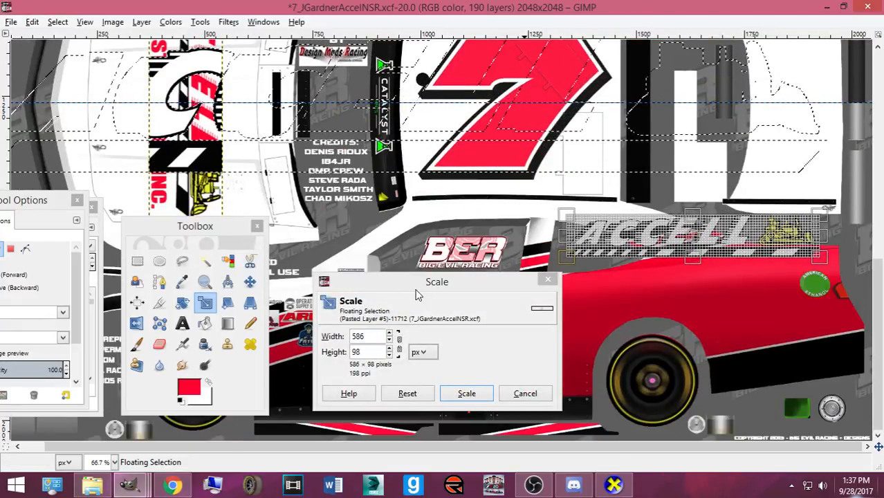
left_click_drag(421, 282, 795, 385)
left_click_drag(705, 242, 683, 298)
left_click_drag(830, 386, 349, 192)
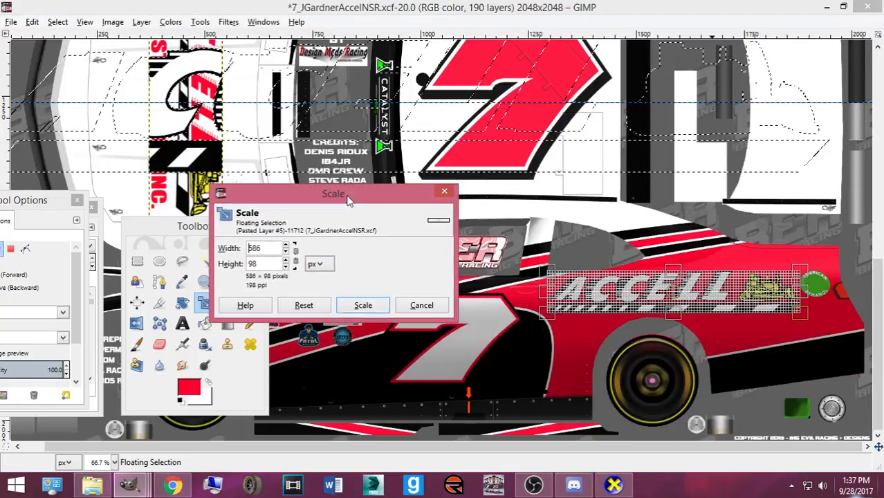
left_click(365, 305)
- Check the #36 reference photo, then enlarge the logo to 605×101 and shift it down-left
left_click(171, 486)
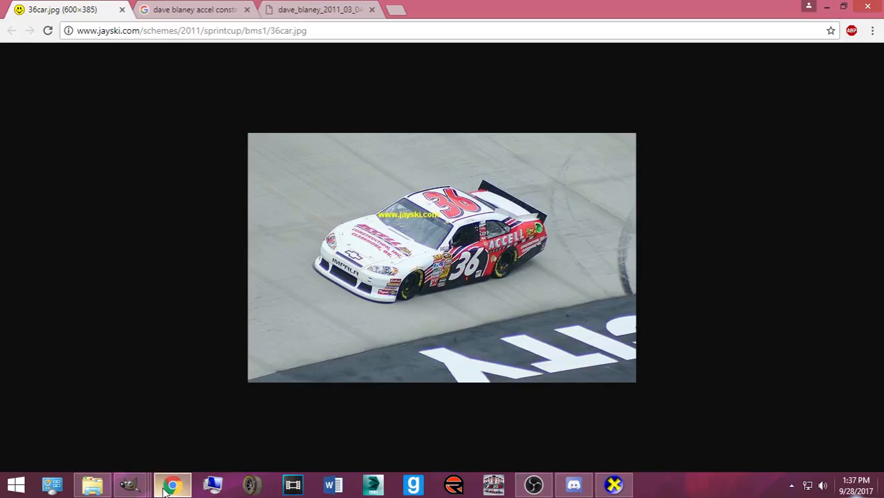
left_click(166, 485)
key("ctrl+shift+n")
left_click_drag(589, 309, 566, 316)
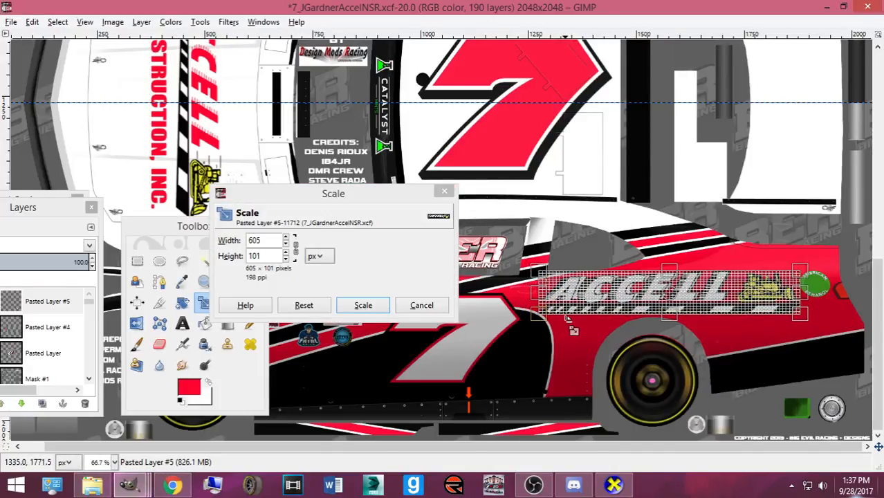
left_click(363, 305)
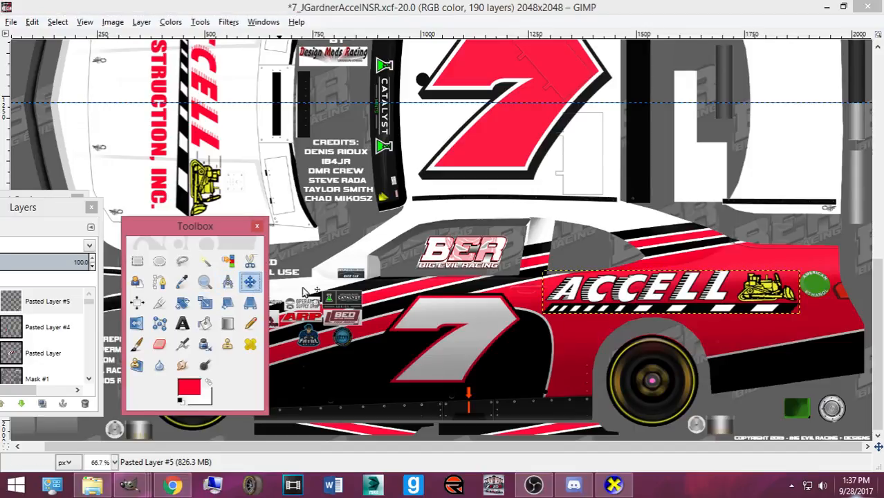
left_click_drag(648, 304, 773, 320)
- Tilt the logo -3.65°, nudge it into place, and move its layer into the Base group
key("shift+r")
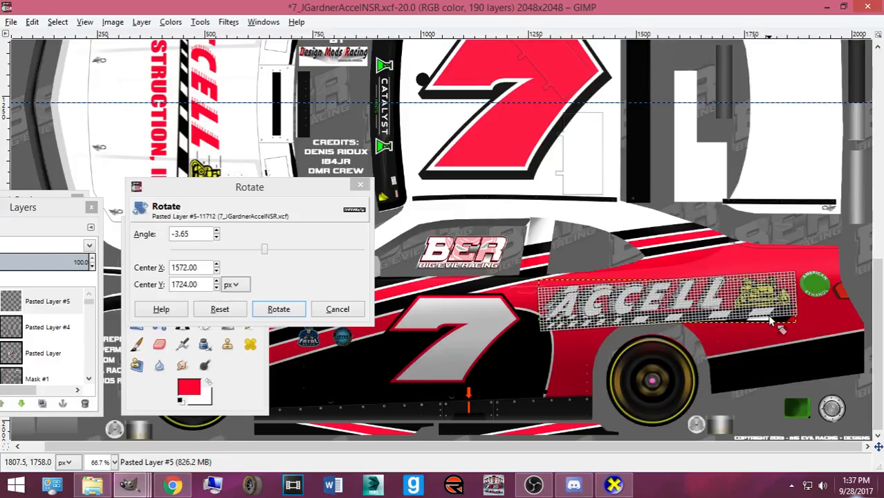
left_click(278, 310)
left_click_drag(618, 304, 620, 295)
left_click_drag(60, 219, 176, 207)
mouse_move(169, 288)
left_mouse_down()
mouse_move(177, 382)
mouse_move(176, 284)
mouse_move(178, 368)
mouse_move(159, 372)
mouse_move(182, 322)
left_mouse_up()
left_click_drag(164, 288, 190, 334)
- Export the texture, check the white ACCELL side logo in CarView, and return to GIMP
key("ctrl+e")
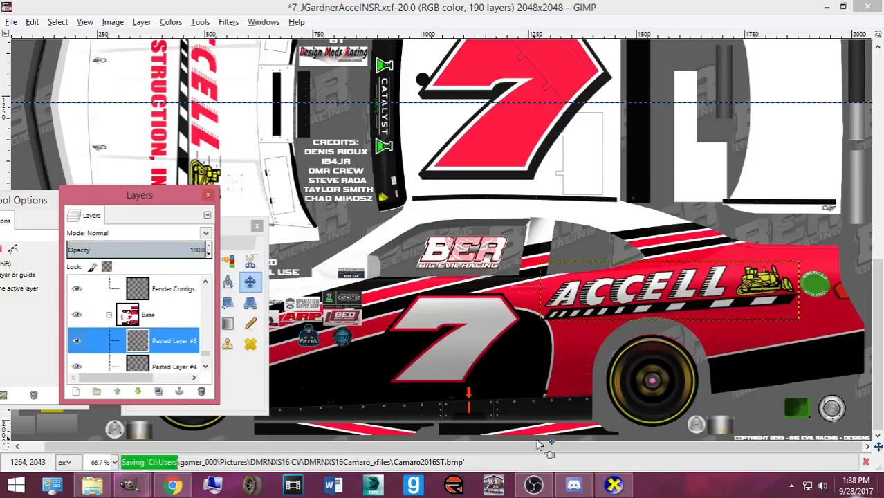
key("alt+Tab")
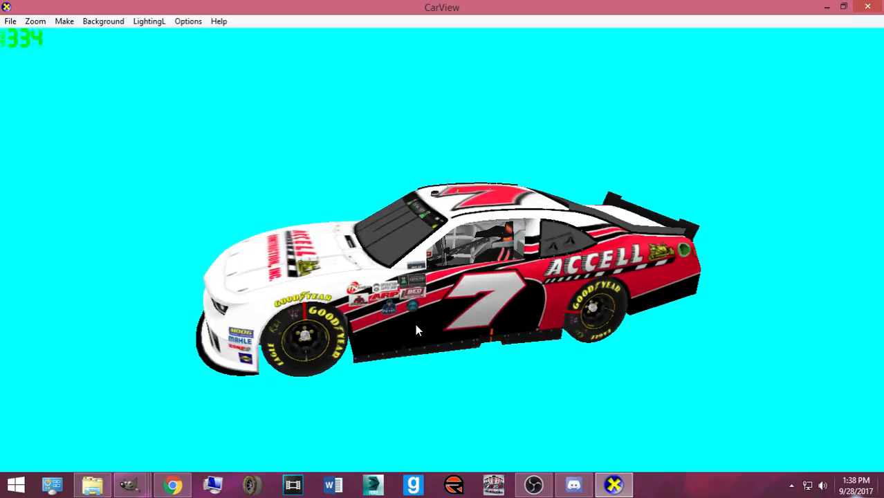
mouse_move(129, 484)
left_click(73, 418)
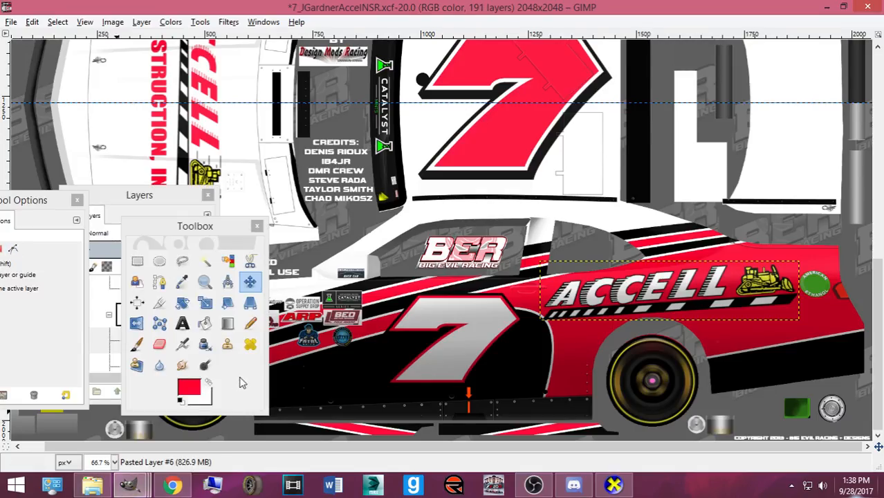
- Zoom out to the whole car, hide the rulers, and undo back to the tilted ACCELL logo
key("3")
key("minus")
key("minus")
key("minus")
key("minus")
key("minus")
key("minus")
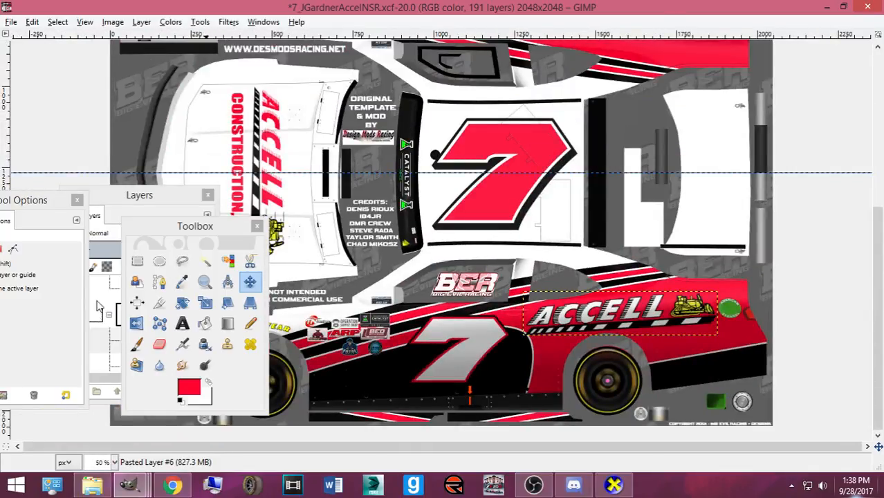
left_click_drag(131, 197, 190, 172)
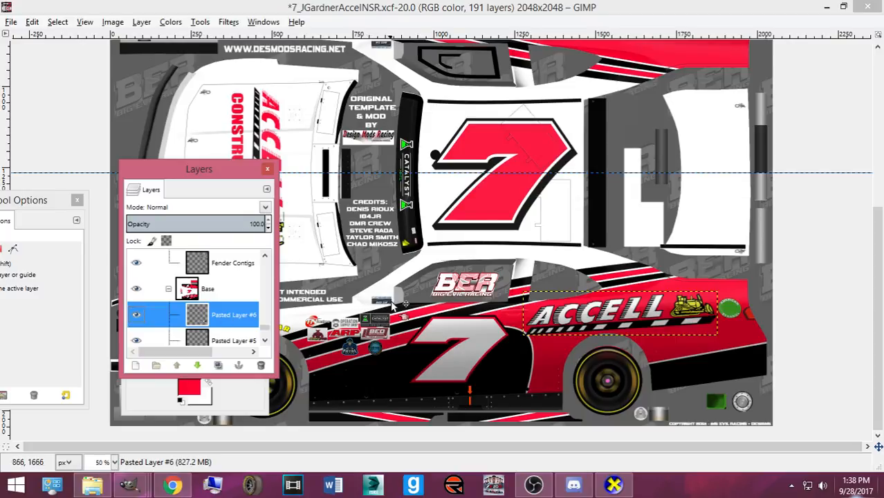
key("ctrl+shift+r")
scroll(396, 304, "up", 5)
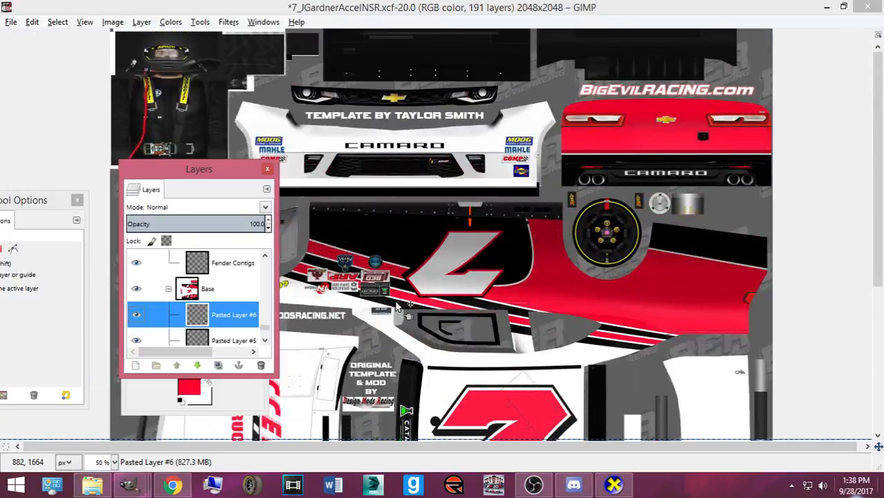
scroll(426, 315, "down", 2)
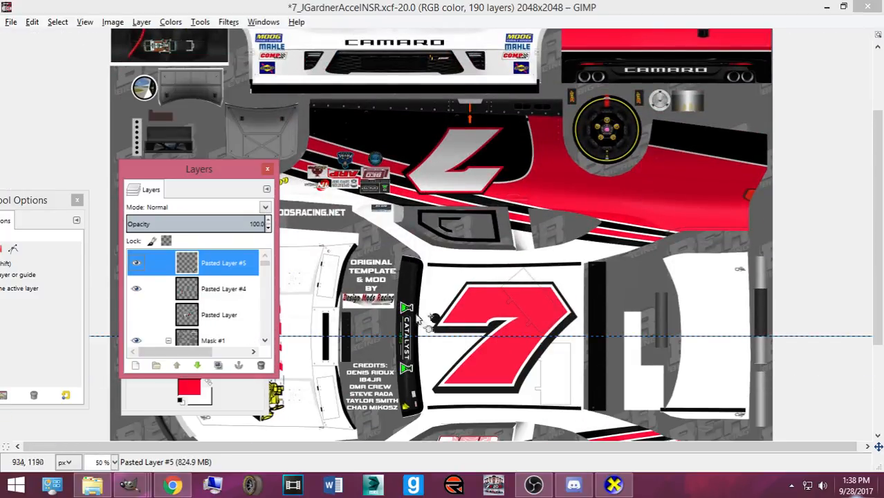
scroll(465, 332, "down", 3)
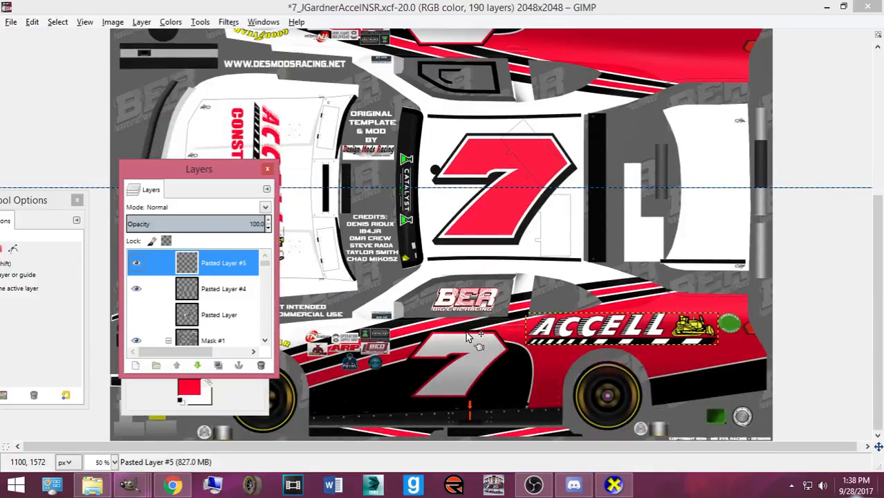
key("ctrl+z")
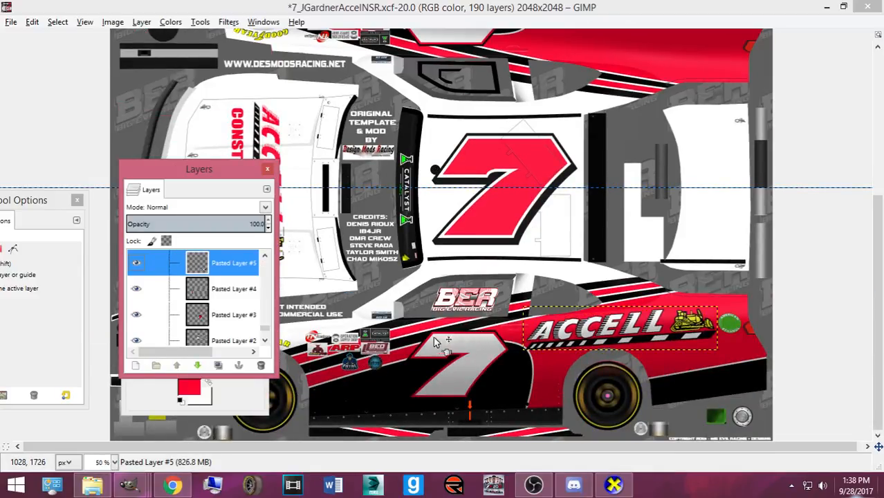
- Rotate the copied ACCELL logo 180° so it is upside down
left_click(401, 343)
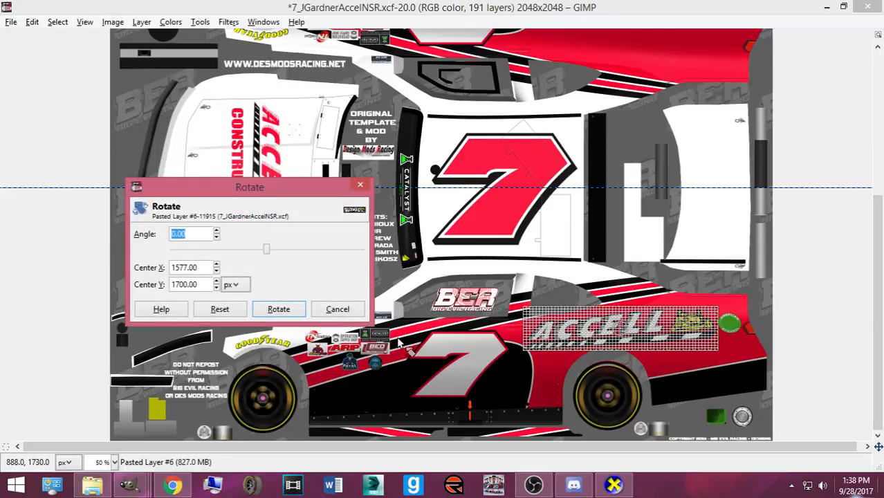
key("Tab")
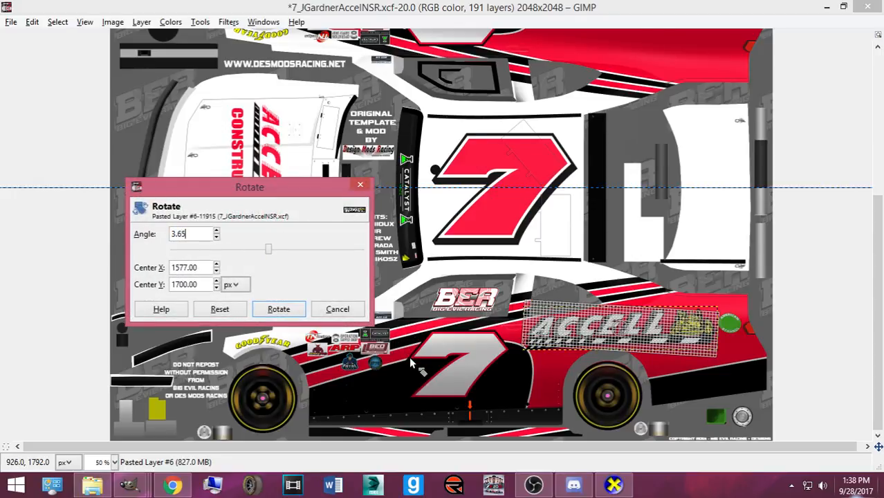
left_click(278, 308)
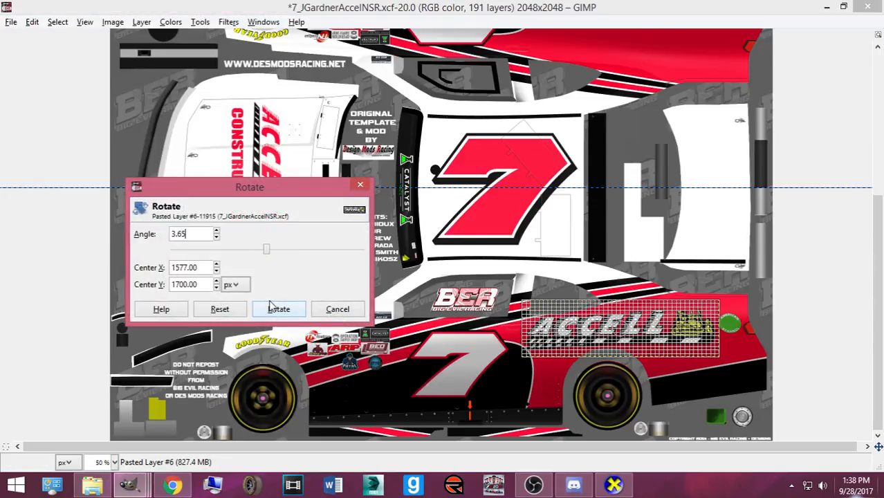
left_click(271, 307)
left_click(270, 307)
type("180")
key("Tab")
left_click(277, 309)
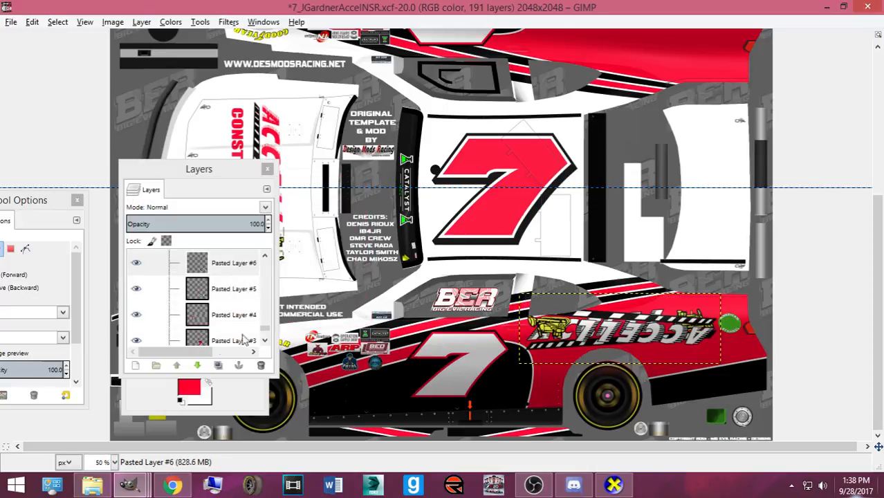
- Nudge the flipped logo with the arrow keys into alignment on the upper red side panel
left_click(223, 396)
left_click(597, 327)
key("Up")
key("Up")
key("Up")
key("Up")
key("Up")
key("Up")
key("Up")
key("Up")
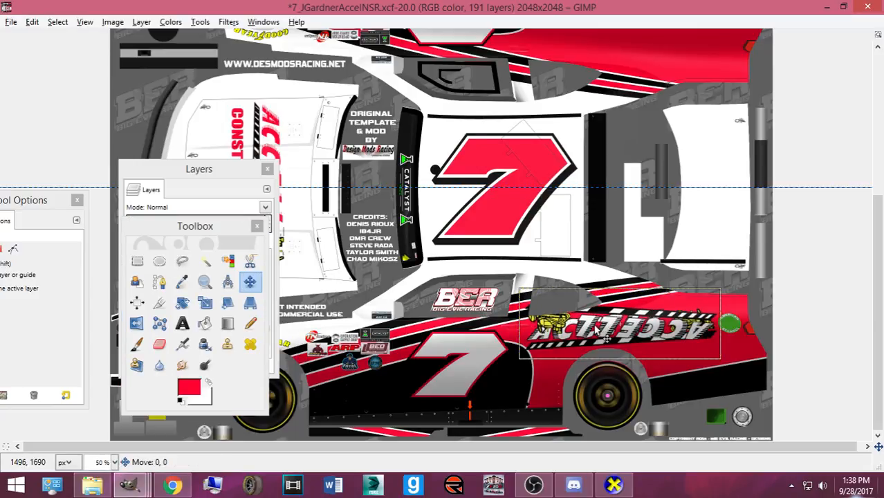
scroll(596, 329, "up", 5)
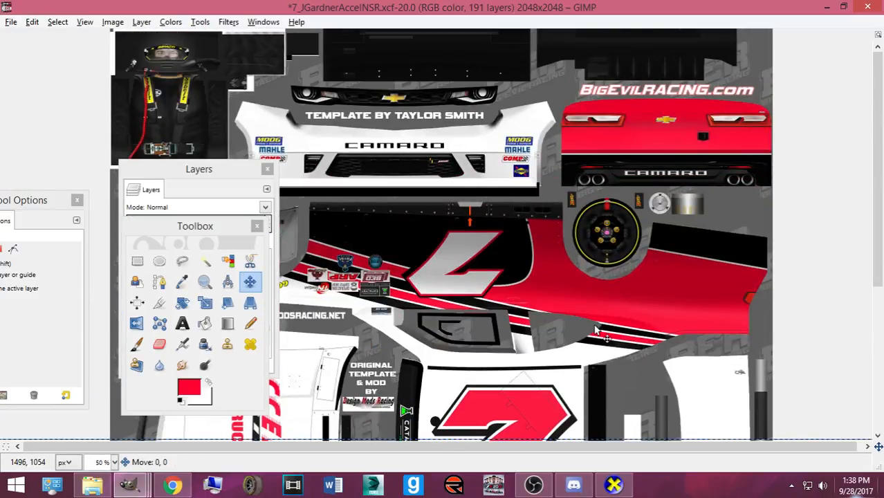
left_click_drag(594, 324, 594, 324)
key("Up")
key("Up")
key("Up")
key("Up")
key("Up")
key("Up")
key("Up")
key("Up")
key("Up")
key("Up")
key("Up")
key("Up")
key("Up")
key("Up")
key("Up")
key("Up")
key("Up")
key("Up")
key("Up")
key("Up")
key("Up")
key("Up")
key("Up")
key("Up")
key("Up")
key("Up")
key("Up")
key("Up")
key("Up")
key("Up")
key("Up")
key("Up")
key("Up")
key("Up")
key("Up")
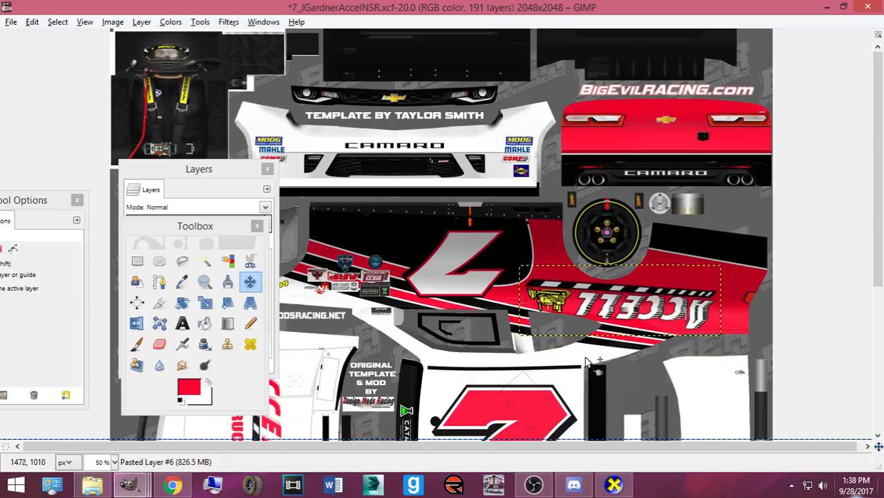
key("Down")
key("Down")
key("Down")
key("Down")
key("Down")
key("Down")
key("Down")
key("Down")
key("Down")
key("Down")
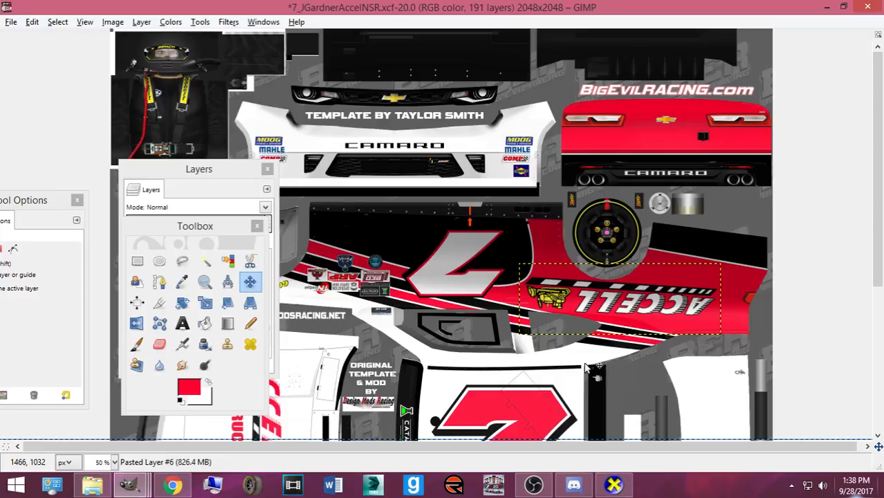
key("Right")
key("Right")
key("Right")
key("Right")
key("Right")
key("Right")
key("Right")
key("Right")
key("Right")
key("Right")
key("Right")
key("Right")
key("Right")
key("Right")
key("Right")
key("Right")
key("Right")
key("Right")
key("Right")
key("Right")
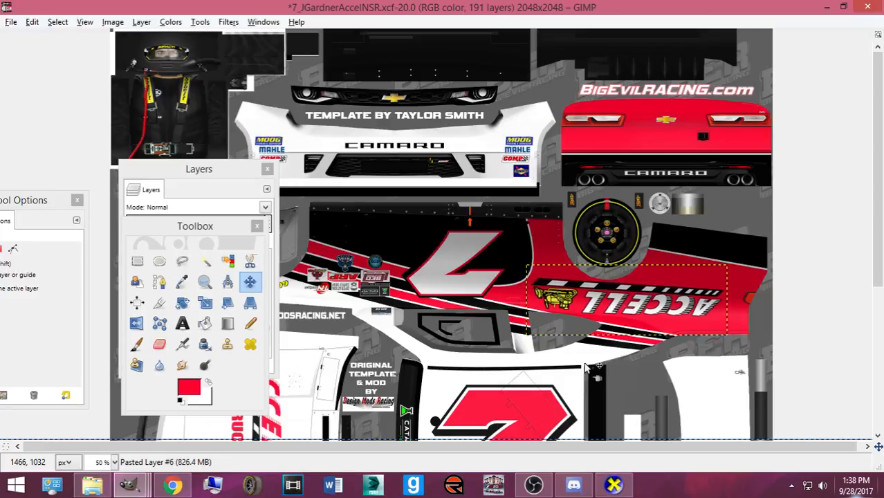
key("Up")
key("Up")
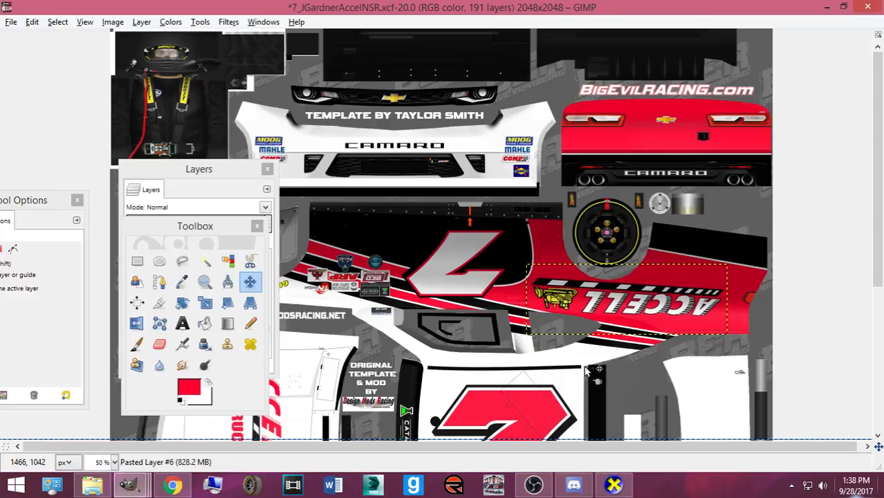
scroll(585, 371, "down", 5)
- Save the template and export it to Camaro2016ST.bmp
key("ctrl+s")
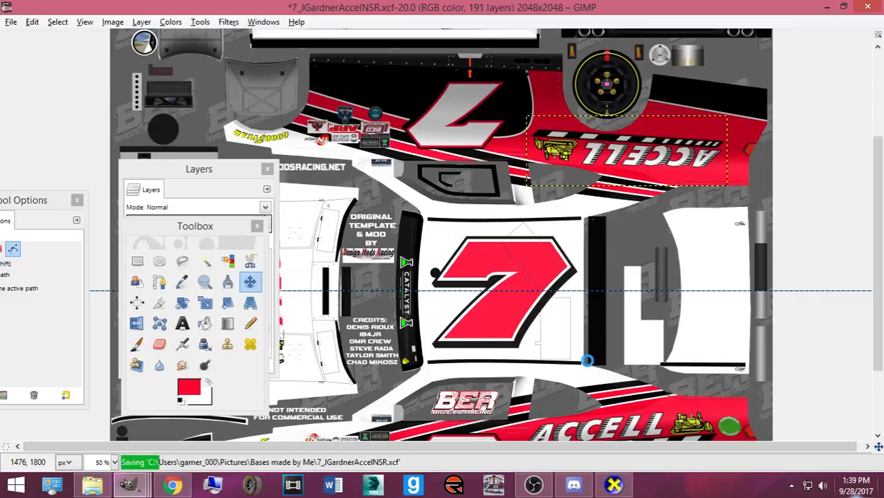
key("ctrl+e")
scroll(627, 354, "up", 5)
- Orbit and zoom around the #7 car in CarView to inspect the hood and side ACCELL logos
left_click(621, 478)
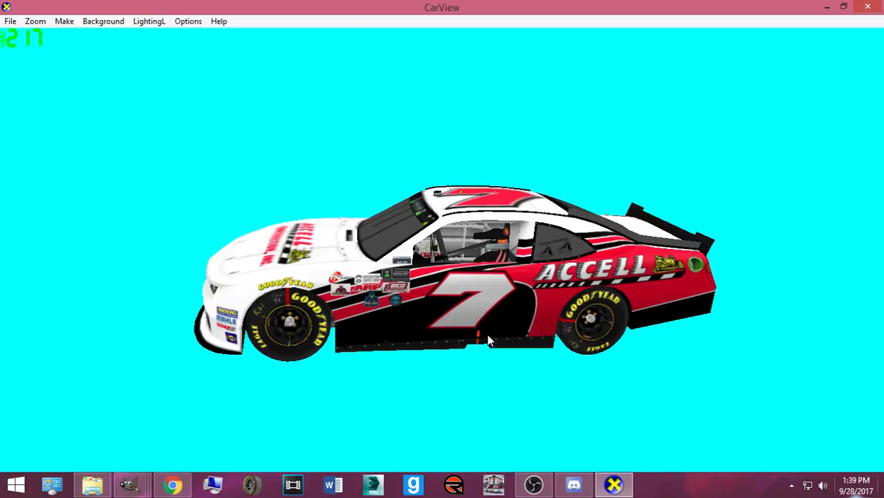
left_click_drag(481, 316, 343, 340)
left_click_drag(451, 373, 329, 346)
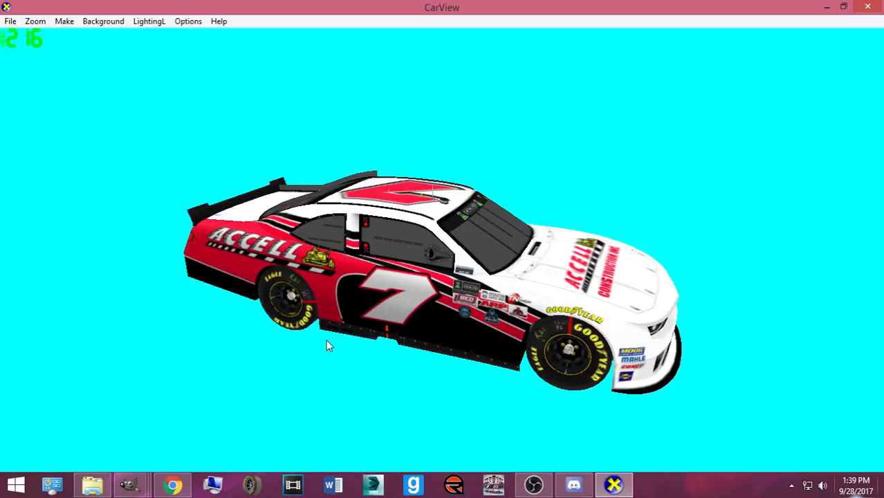
left_click_drag(362, 314, 408, 339)
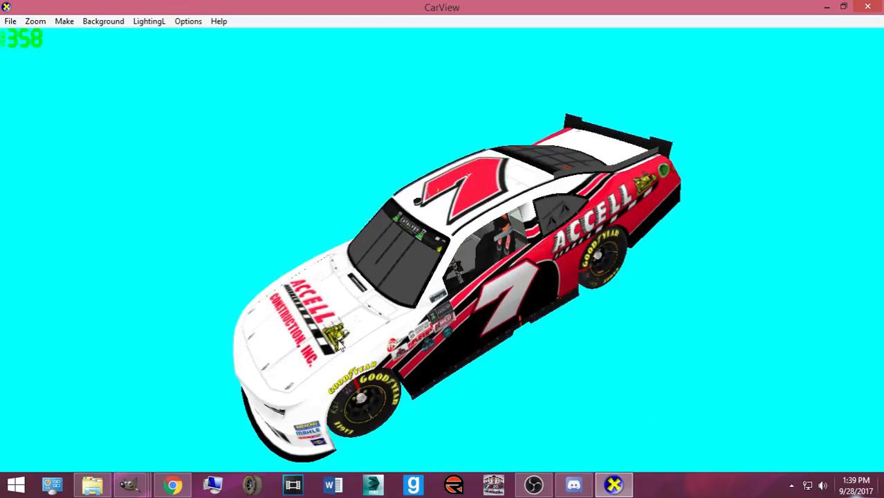
scroll(469, 296, "up", 5)
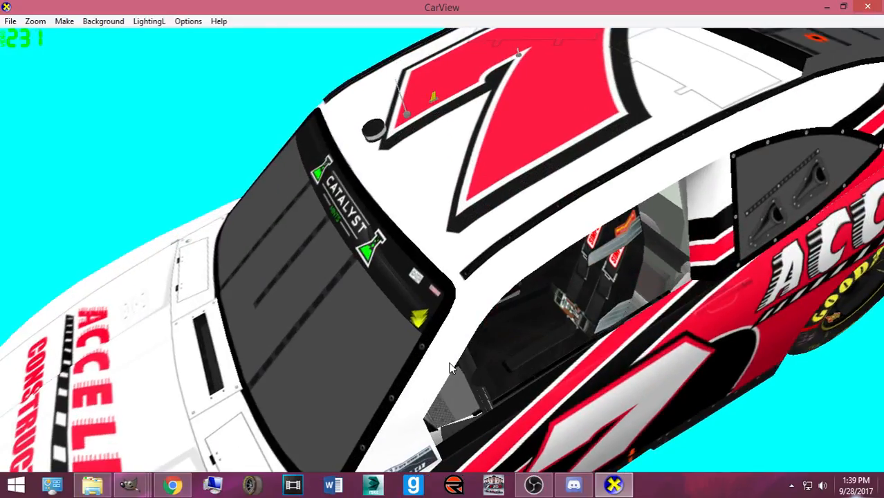
left_click_drag(450, 367, 387, 381)
scroll(387, 381, "down", 2)
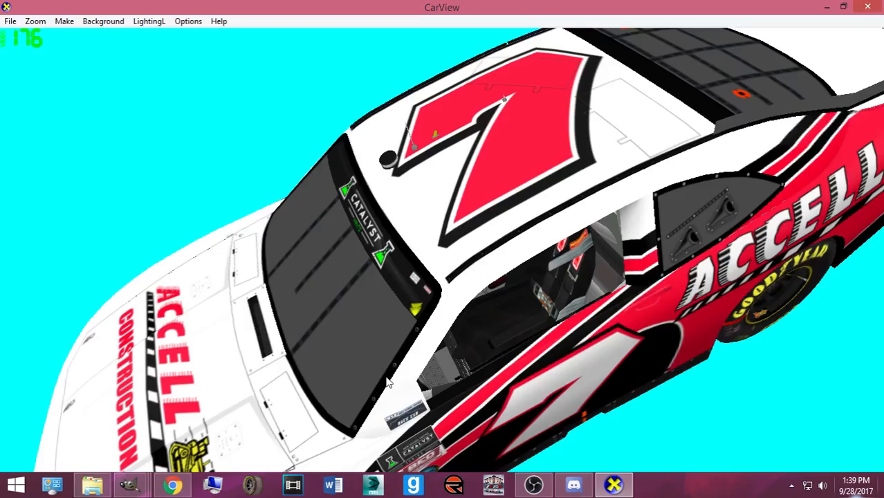
scroll(387, 381, "down", 5)
scroll(427, 307, "up", 1)
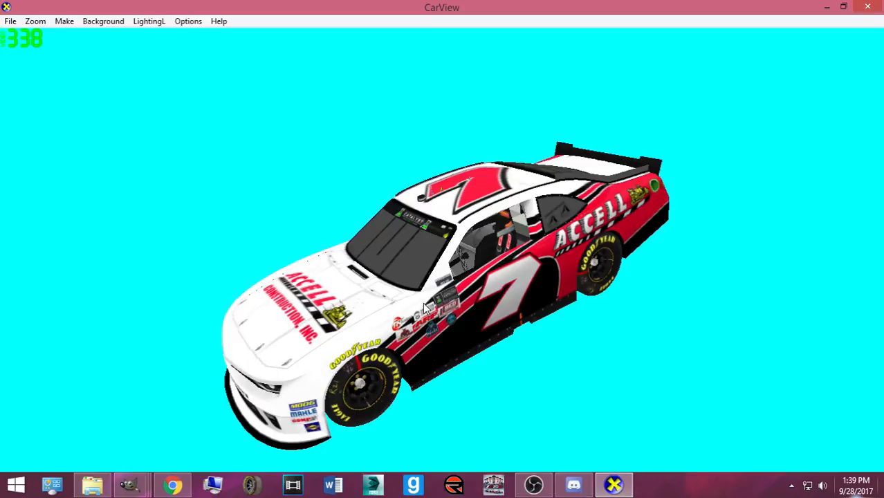
mouse_move(178, 487)
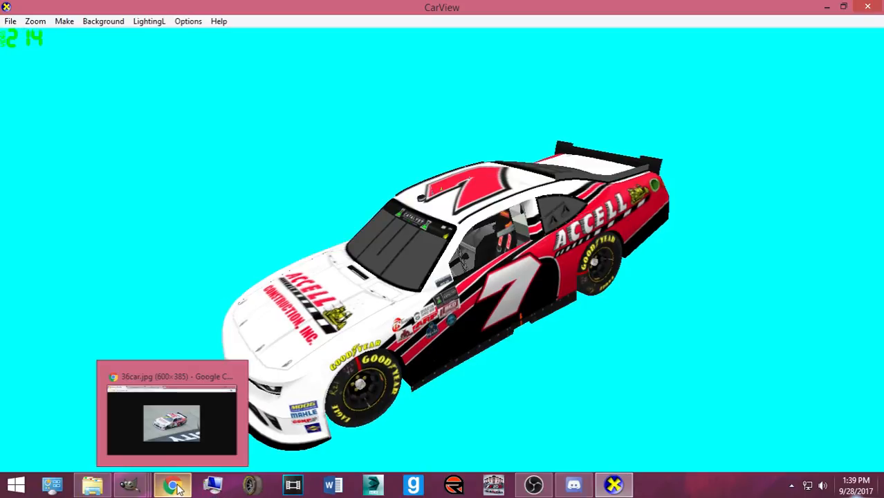
left_click(173, 486)
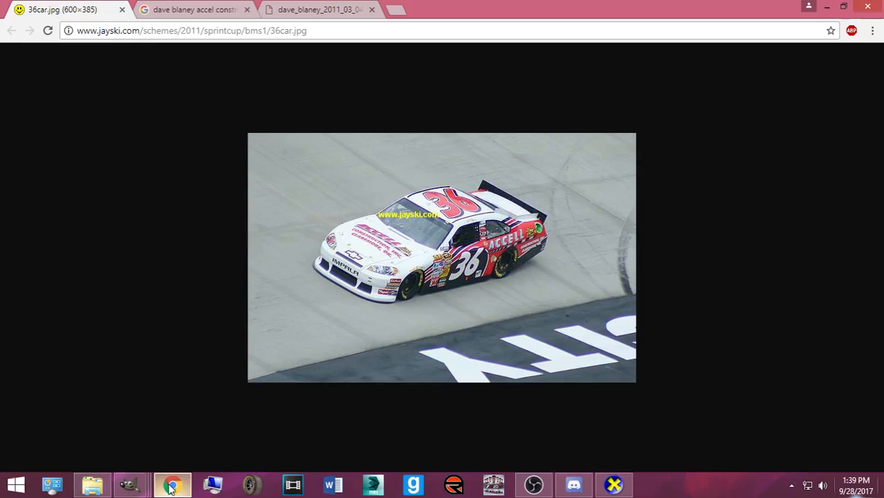
left_click(172, 486)
left_click_drag(474, 307, 430, 335)
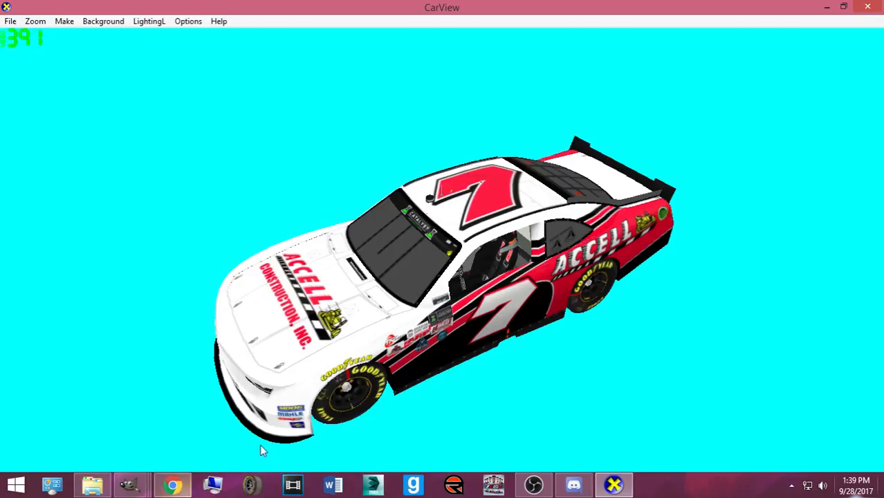
left_click(172, 485)
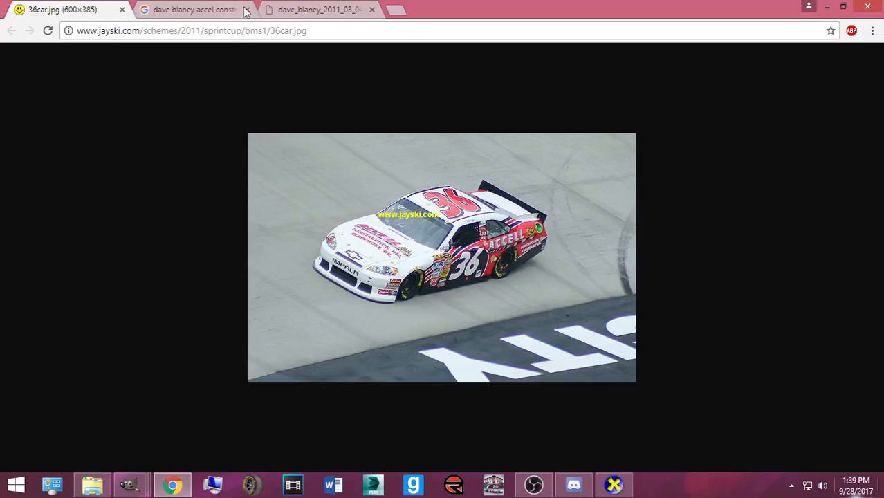
left_click(291, 11)
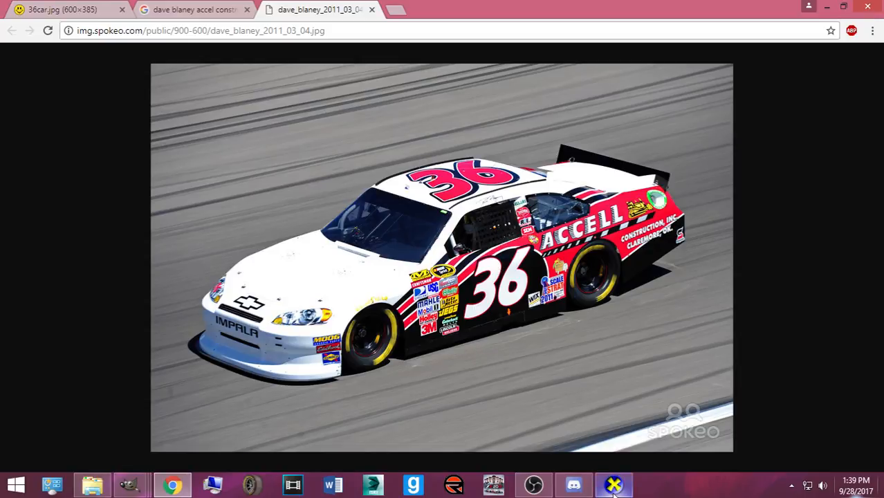
mouse_move(612, 492)
left_click(572, 392)
left_click_drag(572, 391, 544, 351)
left_click(175, 486)
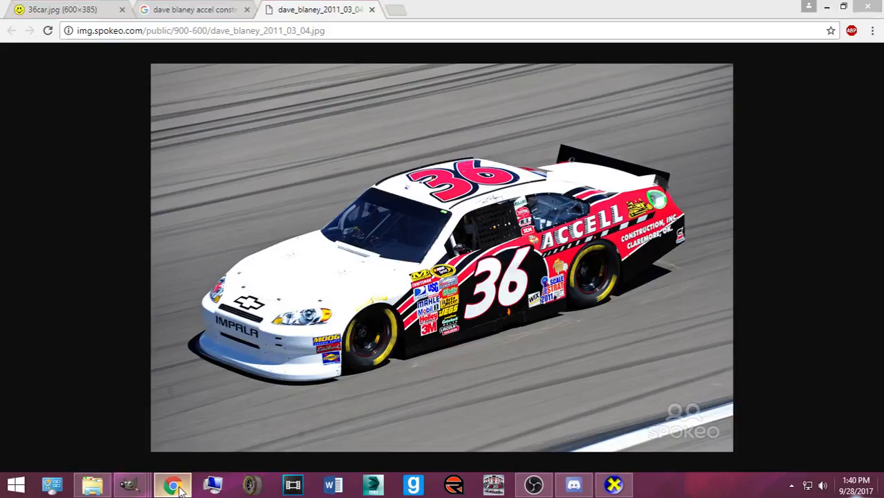
left_click(174, 485)
left_click(174, 485)
left_click(174, 485)
left_click_drag(359, 380, 428, 270)
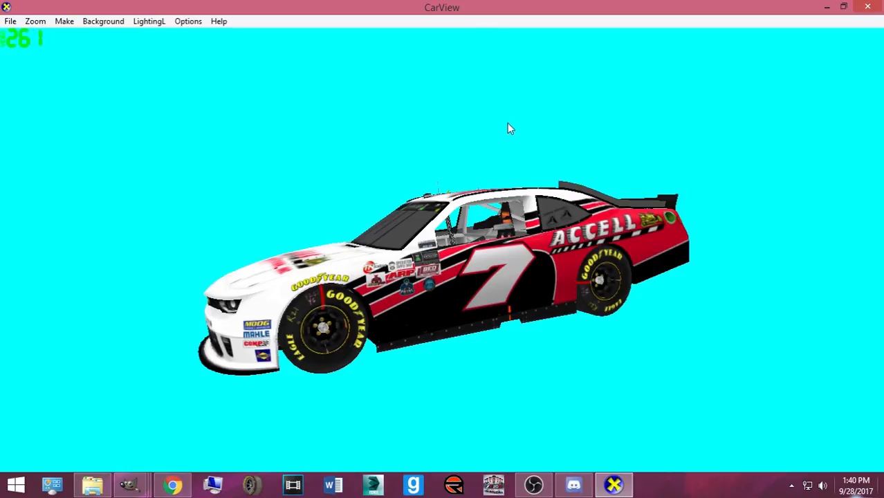
- Orbit the car to its right rear and front-right three-quarter view, then return to the GIMP template
left_click_drag(509, 201, 582, 320)
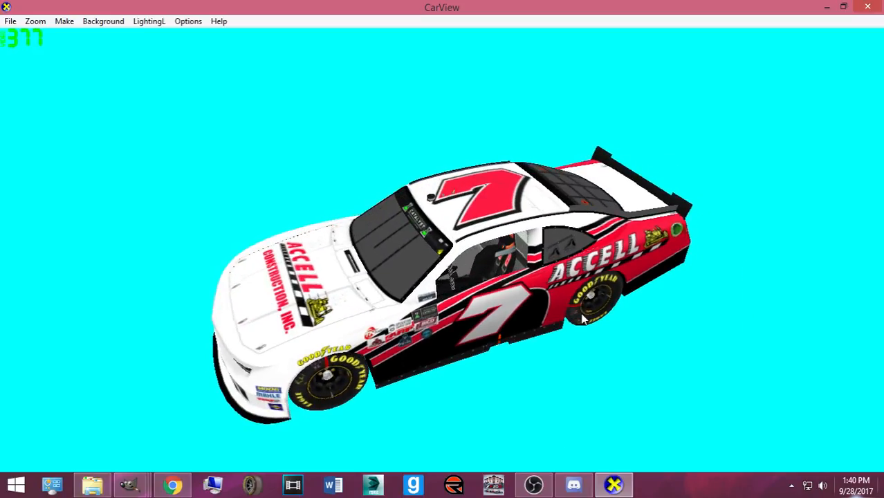
left_click_drag(271, 384, 600, 299)
left_click_drag(297, 268, 541, 252)
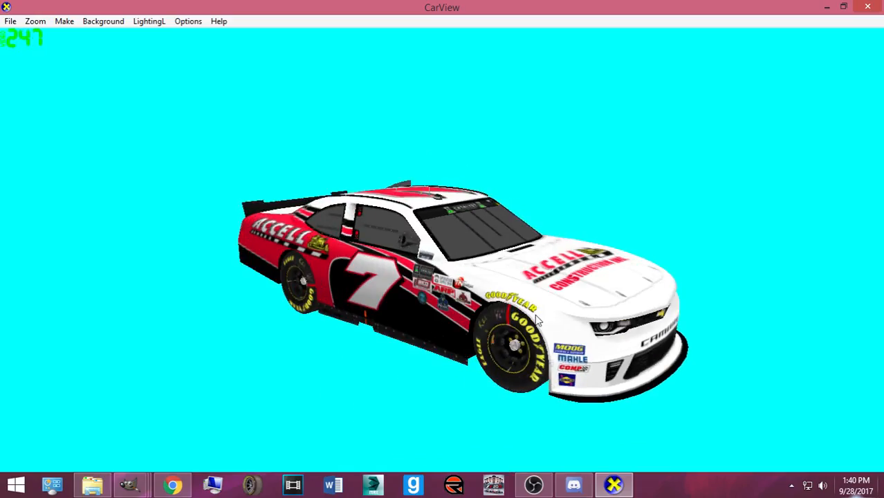
mouse_move(127, 484)
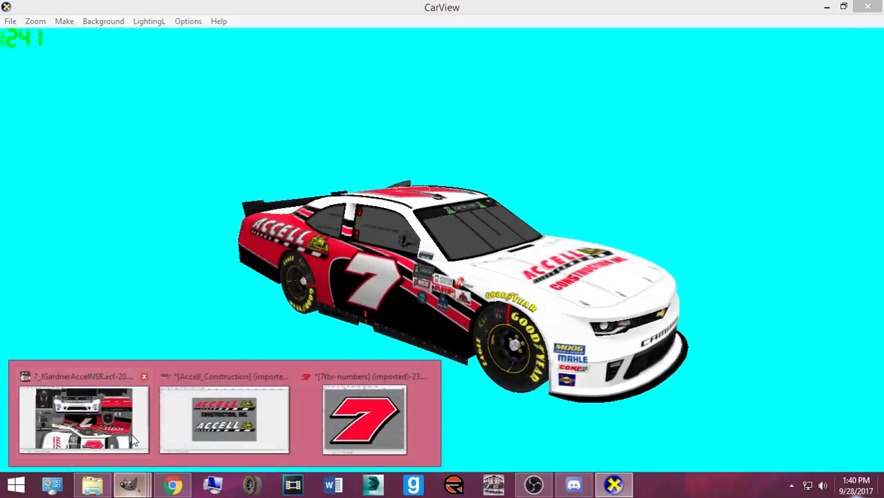
left_click(83, 422)
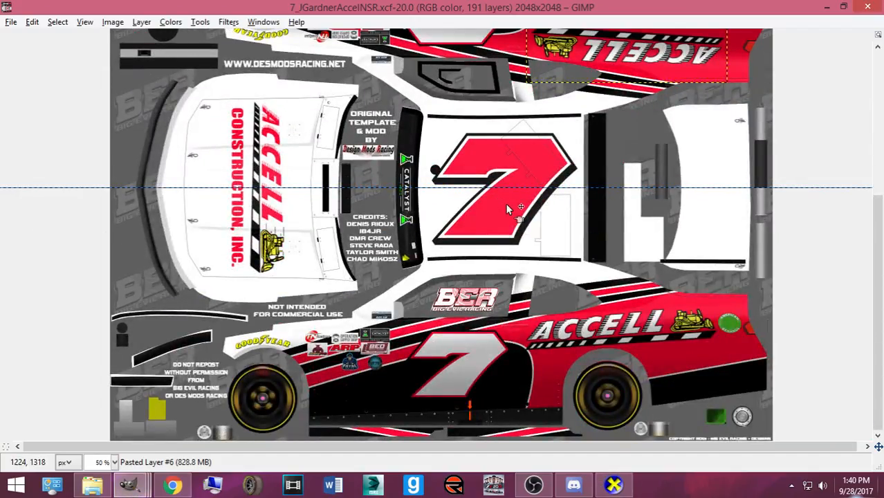
scroll(534, 234, "up", 3)
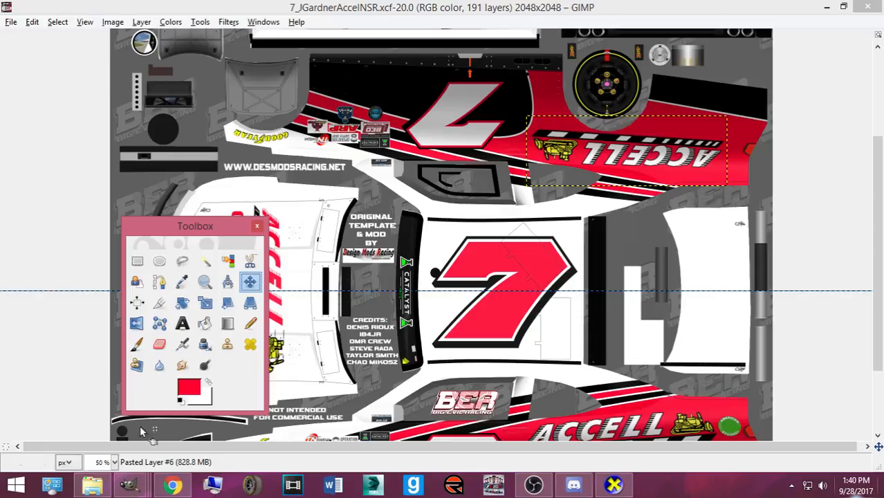
- Bring the Accell_Construction logo image window to the front in GIMP
mouse_move(128, 484)
left_click(200, 453)
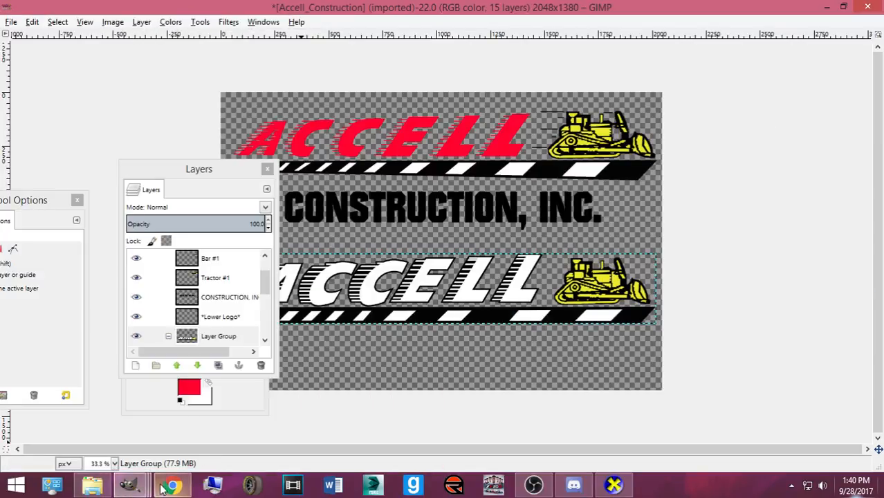
left_click(161, 486)
left_click(161, 486)
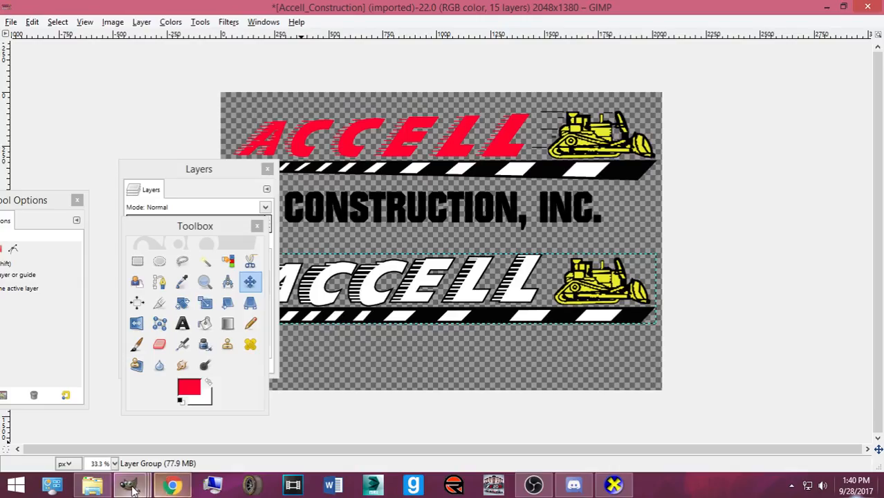
mouse_move(127, 484)
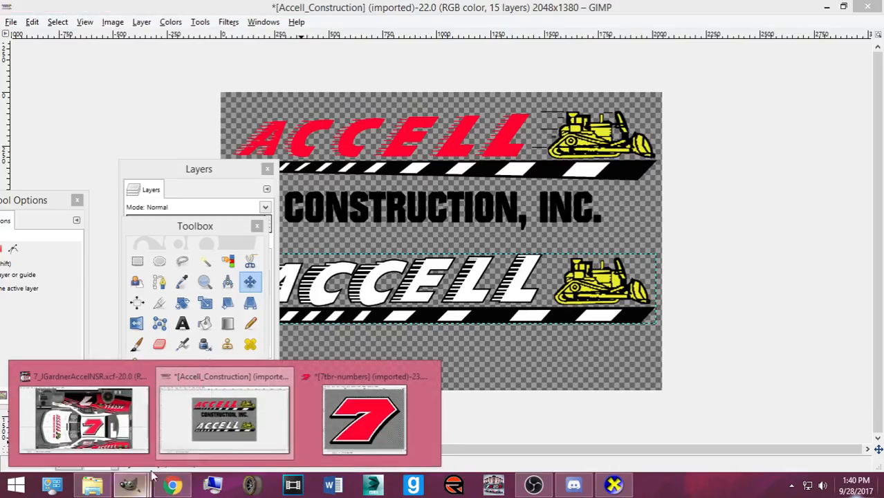
left_click(271, 428)
scroll(181, 304, "down", 1)
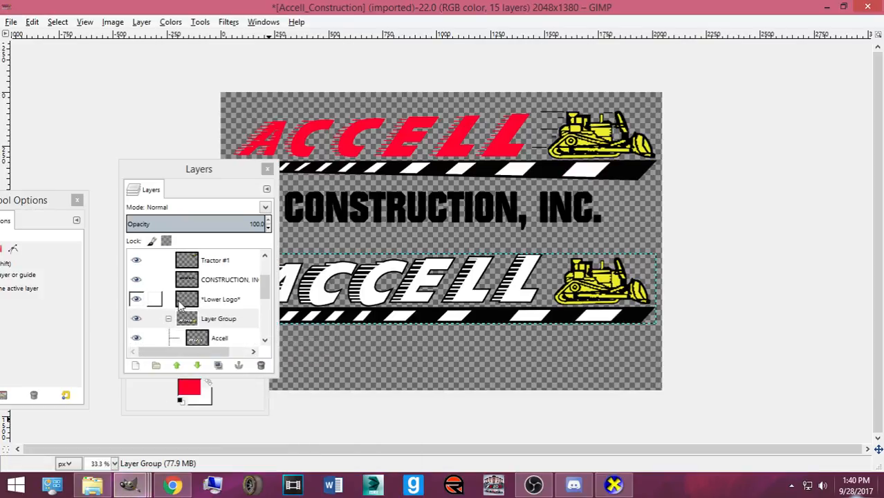
scroll(166, 297, "down", 3)
scroll(142, 277, "up", 2)
scroll(141, 276, "down", 2)
- Show the CONSTRUCTION, INC. layer, invert it to white, and add a new empty layer
left_click(136, 288)
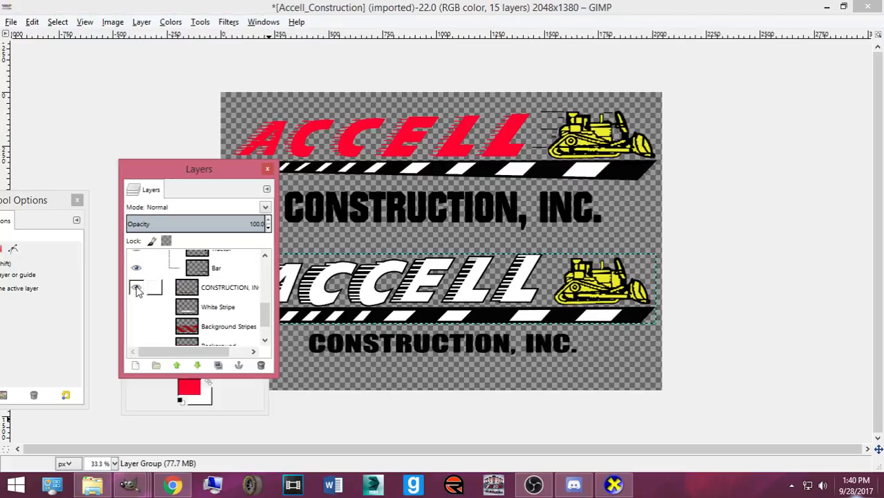
left_click(211, 290)
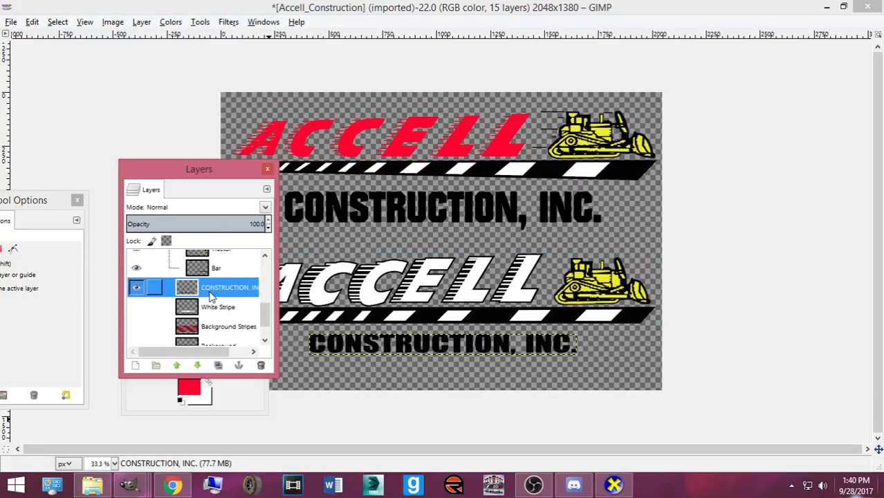
left_click(170, 22)
left_click(185, 184)
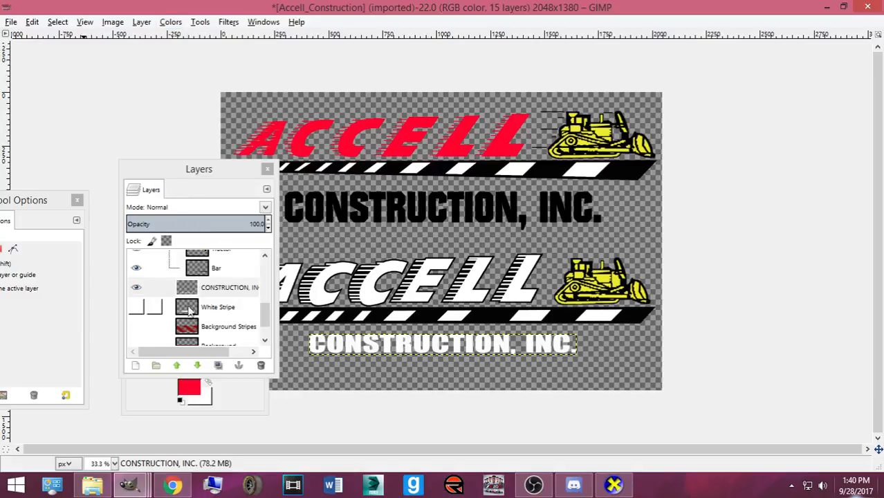
left_click(137, 367)
left_click(144, 450)
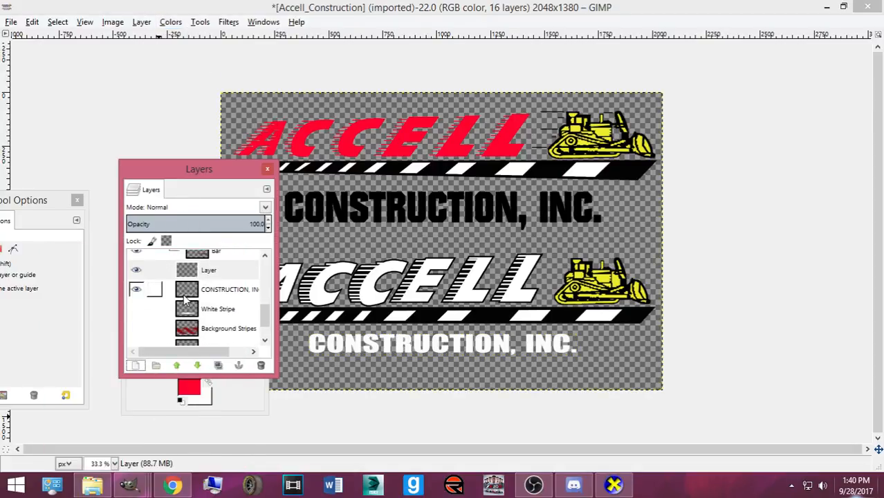
right_click(209, 289)
- Load the CONSTRUCTION, INC. text as a selection and shrink it by 5 px
left_click(267, 312)
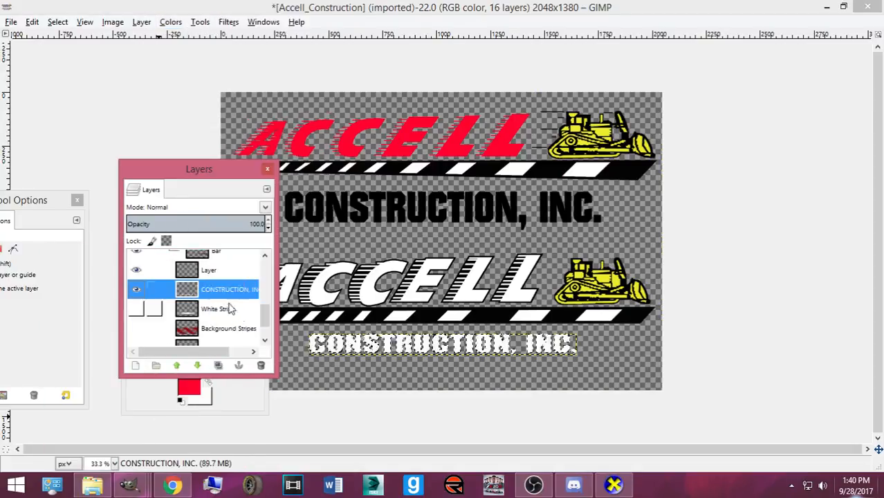
left_click(57, 22)
left_click(76, 175)
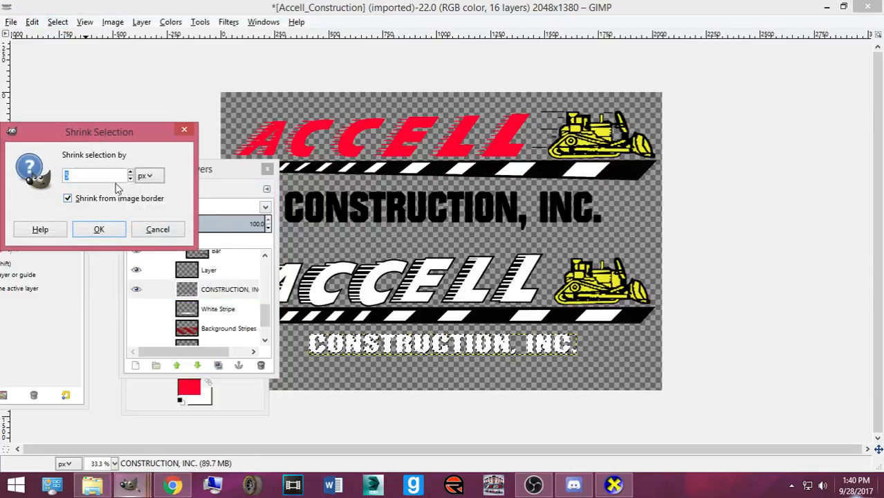
type("5")
left_click(99, 231)
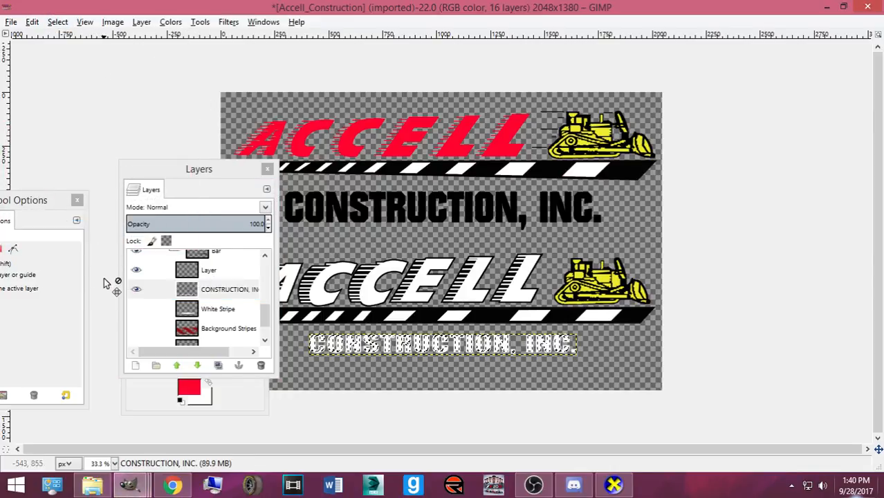
- Invert the colours of the selected text area to black
left_click(209, 289)
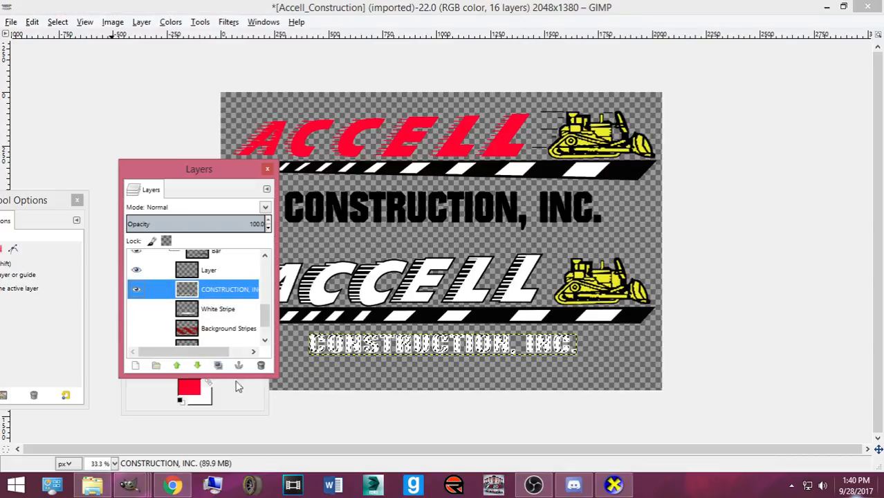
left_click(388, 14)
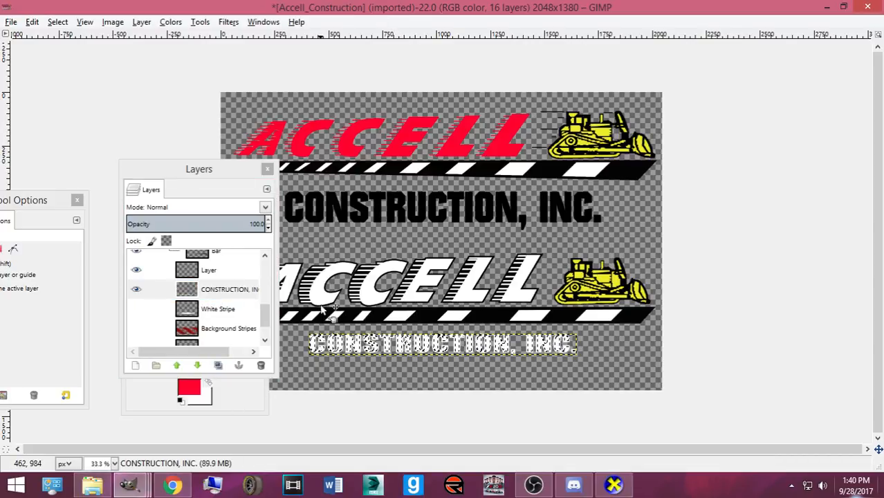
scroll(339, 325, "up", 2)
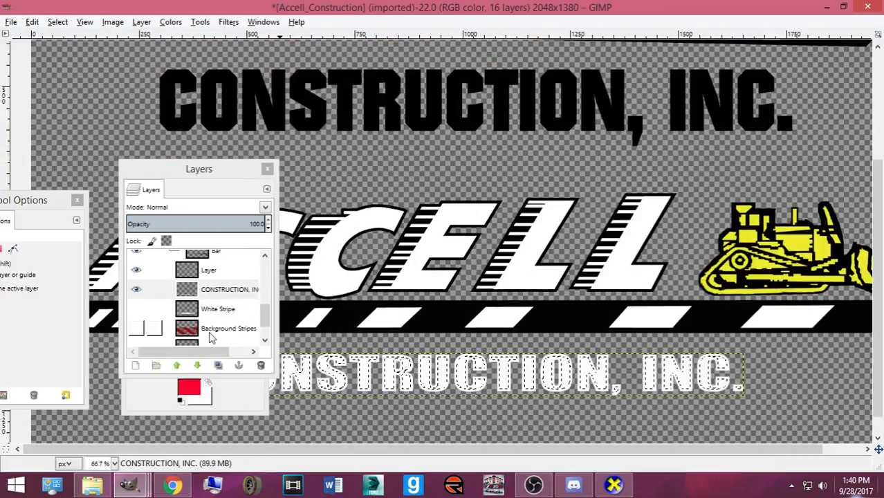
left_click(171, 22)
left_click(180, 185)
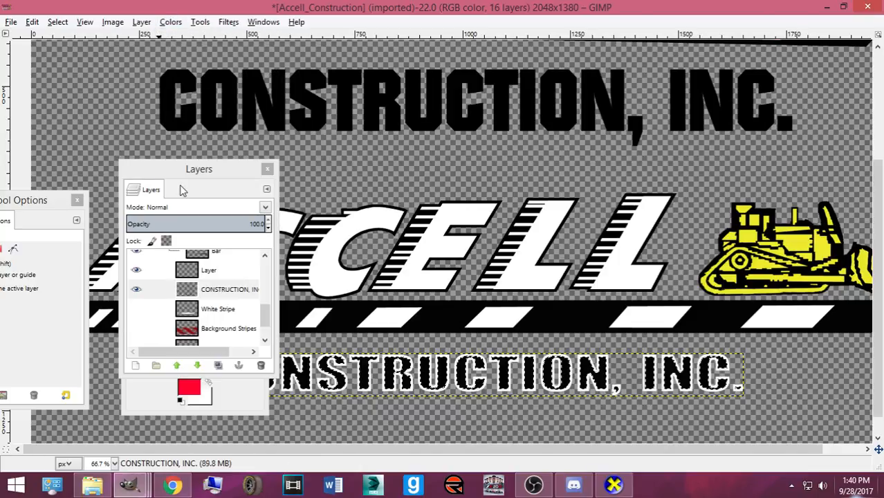
key("ctrl+z")
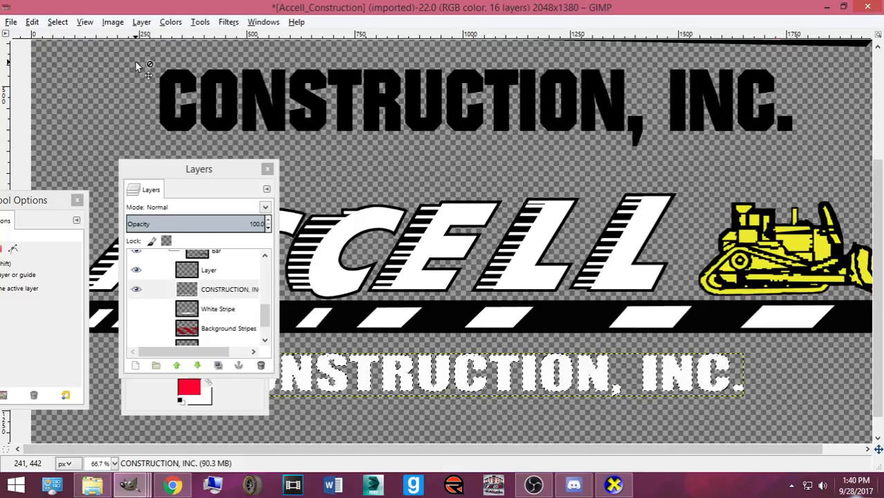
left_click(170, 21)
left_click(178, 183)
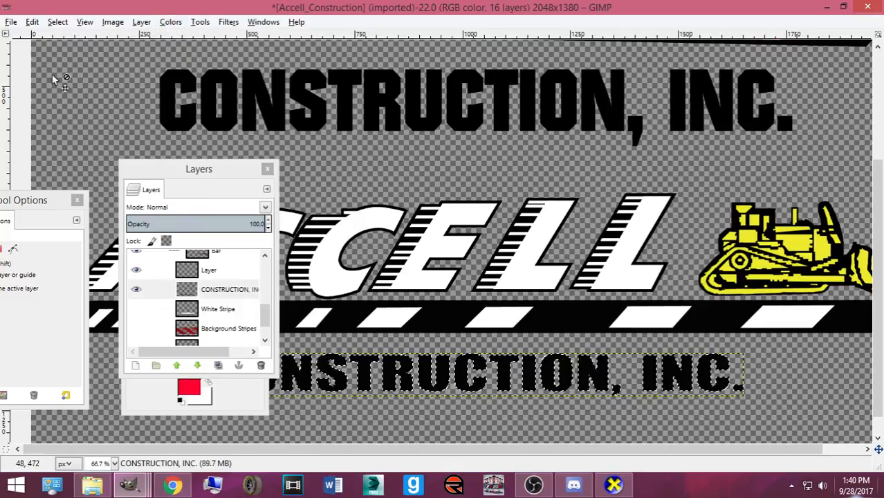
- Shrink the selection again and invert the inner text area to white
left_click(58, 22)
left_click(75, 164)
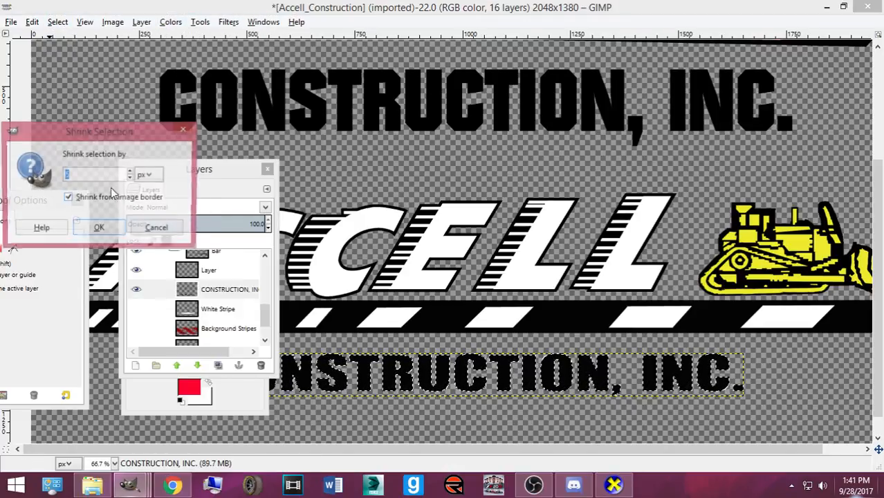
left_click(99, 229)
left_click(170, 22)
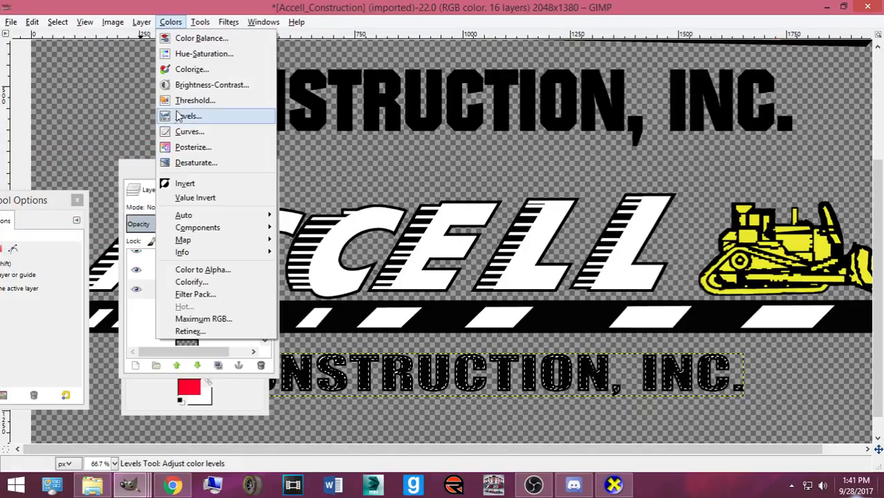
left_click(180, 182)
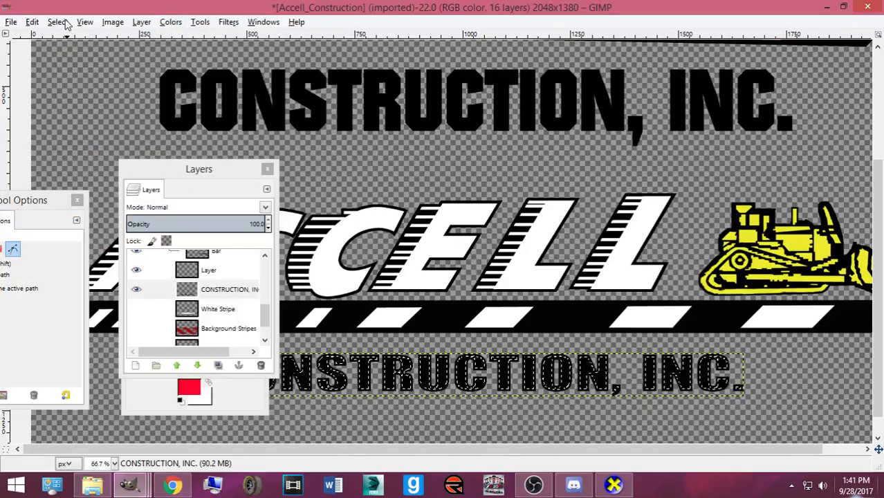
- Shrink the selection further, invert the selection, and apply Value Invert to the CONSTRUCTION, INC. layer
left_click(57, 21)
left_click(74, 173)
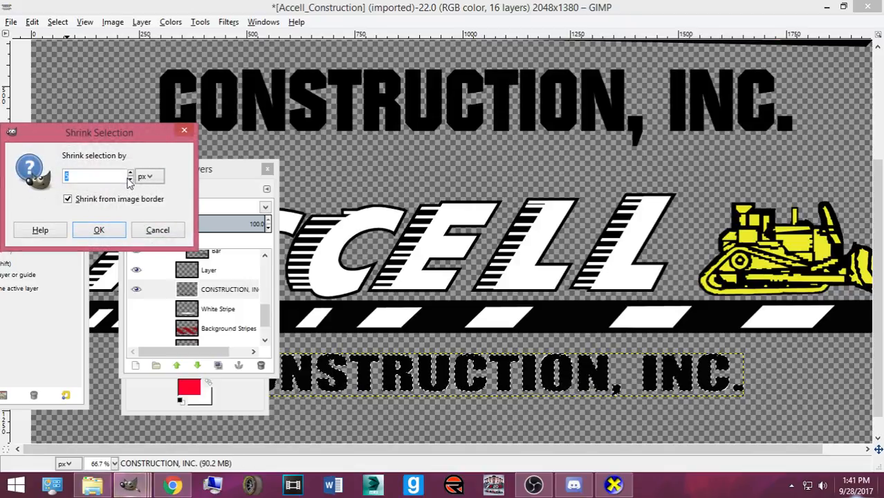
left_click(117, 228)
left_click(57, 21)
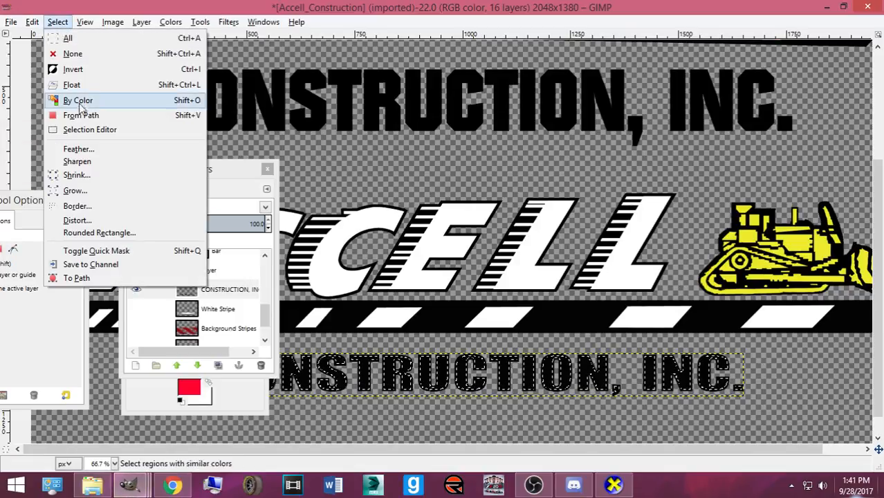
left_click(79, 73)
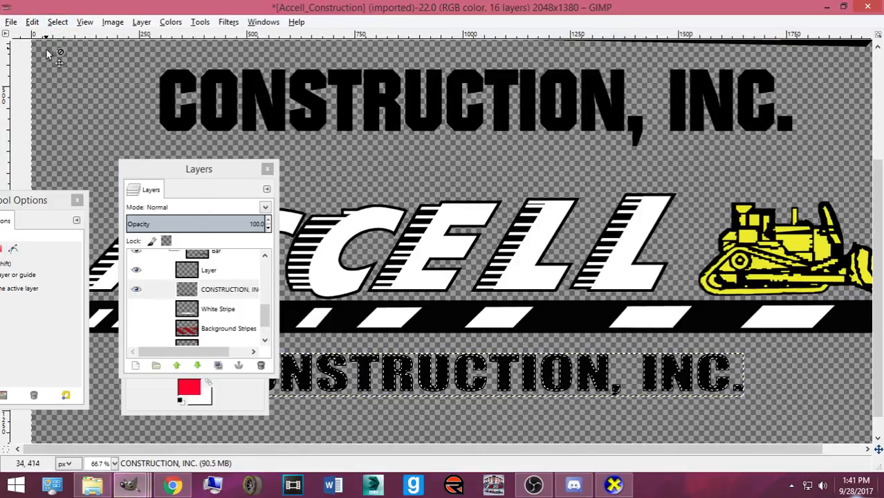
left_click(219, 296)
left_click(170, 21)
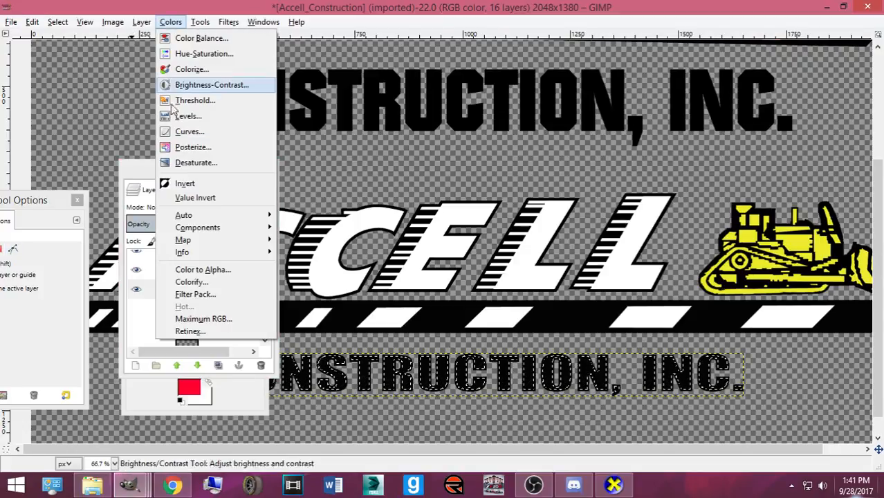
left_click(185, 189)
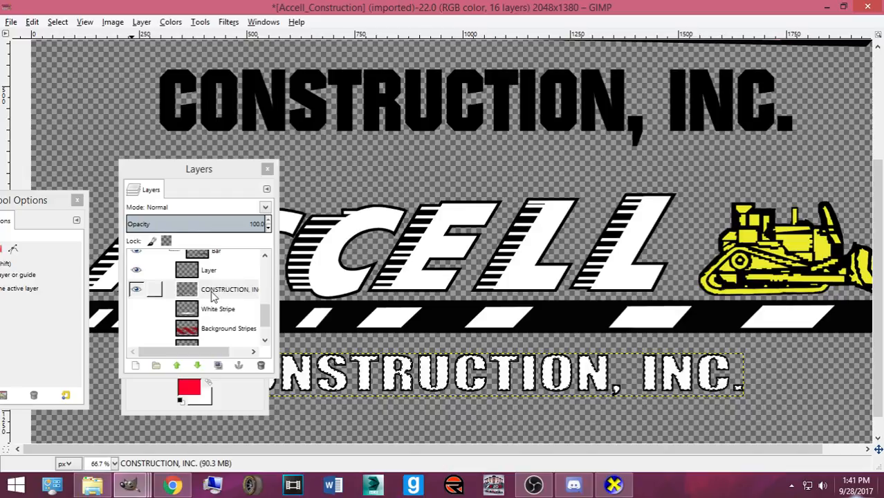
- Clear the selection and copy the edged CONSTRUCTION, INC. text
left_click(58, 21)
left_click(69, 53)
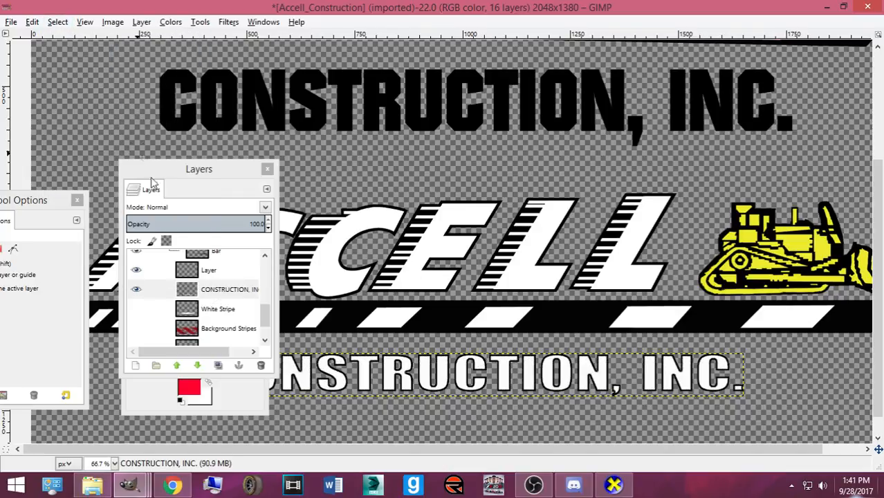
left_click(205, 291)
key("ctrl+c")
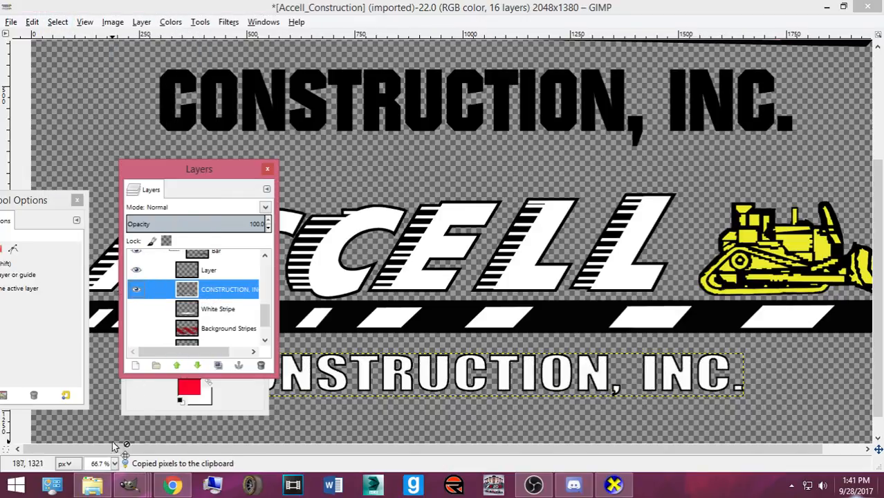
- Paste the CONSTRUCTION, INC text into the #7 car template and shrink it to 358×29
mouse_move(146, 488)
left_click(351, 420)
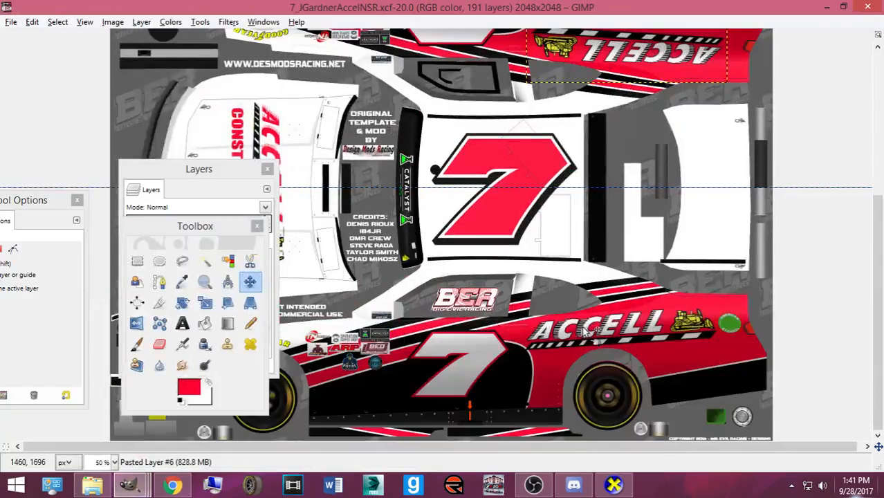
key("ctrl+v")
key("shift+s")
left_click(497, 308)
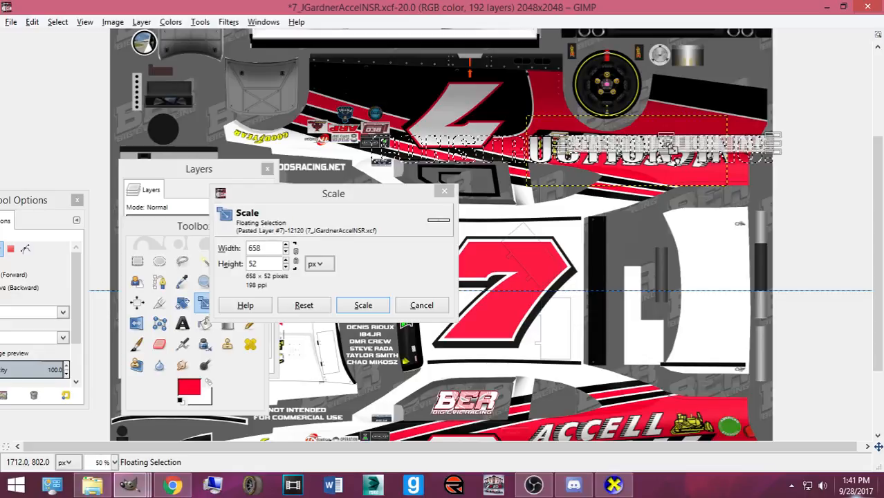
left_click_drag(663, 142, 666, 146)
left_click(421, 305)
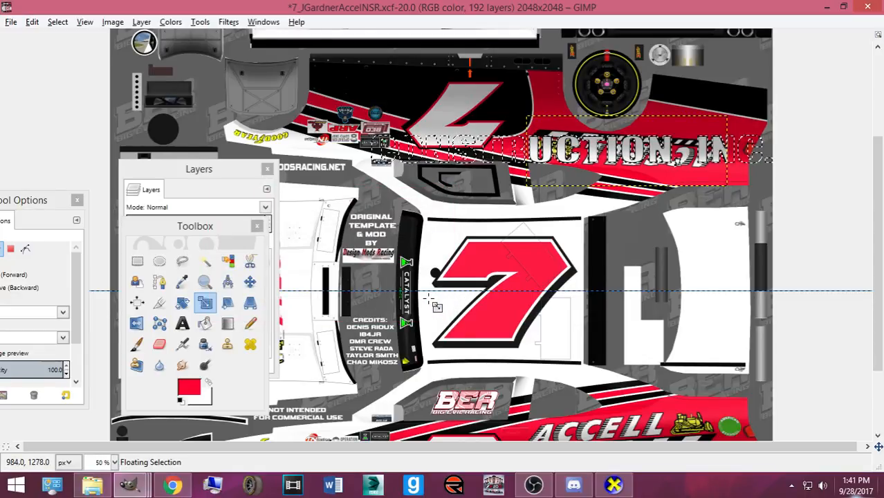
left_click(546, 235)
left_click_drag(571, 151, 622, 357)
scroll(573, 173, "down", 1)
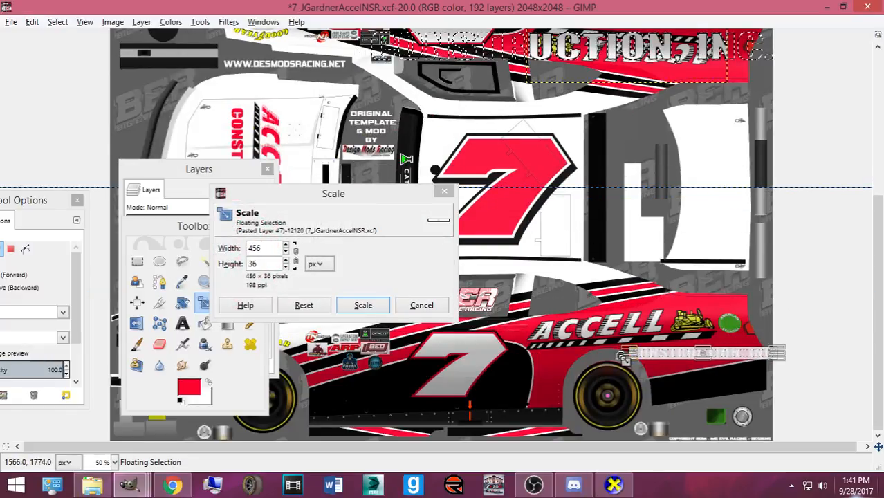
left_click(379, 305)
left_click(740, 345)
left_click_drag(775, 359, 769, 356)
left_click(363, 305)
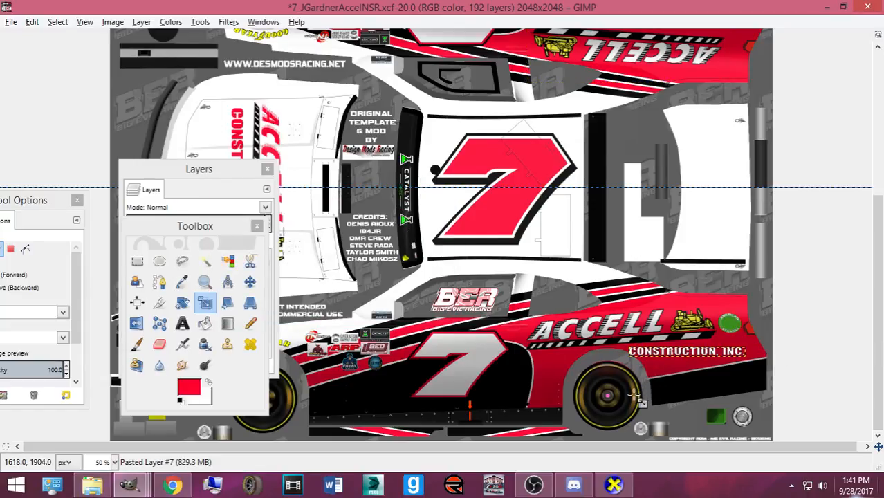
- Resize the text under the side ACCELL logo to 310×25
scroll(650, 410, "up", 2)
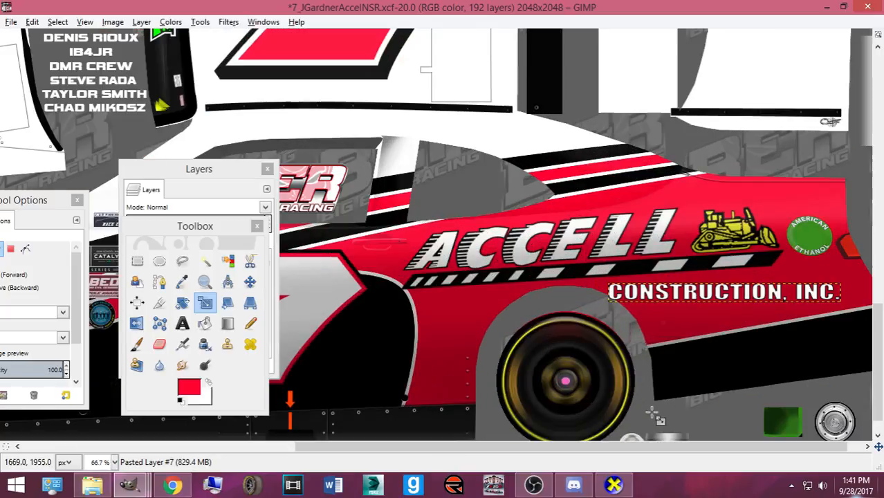
left_click_drag(620, 447, 766, 442)
scroll(682, 357, "up", 2)
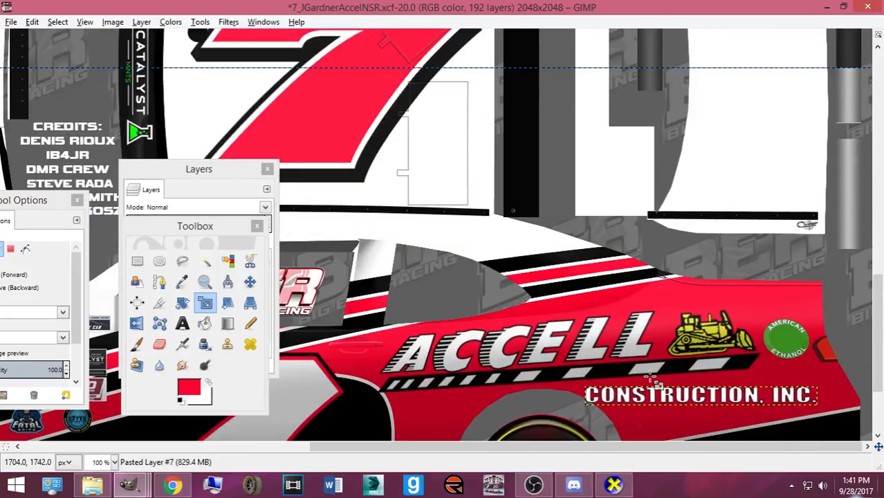
left_click(633, 394)
left_click(340, 297)
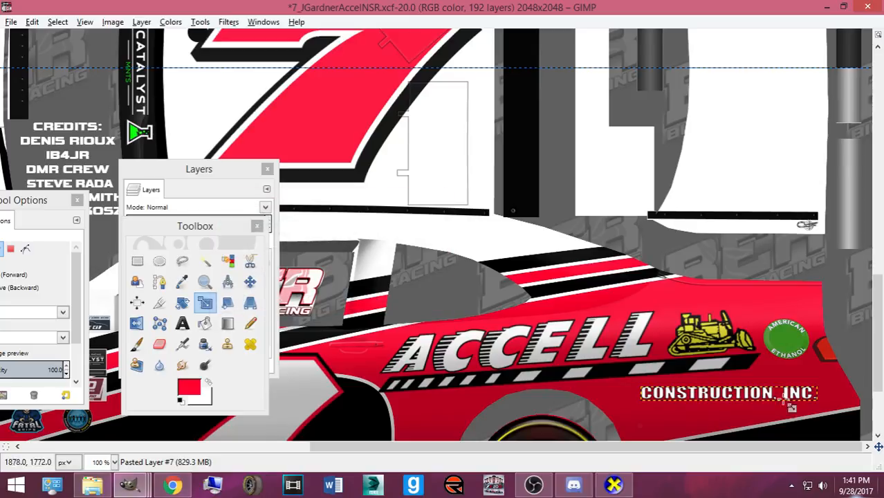
left_click(674, 407)
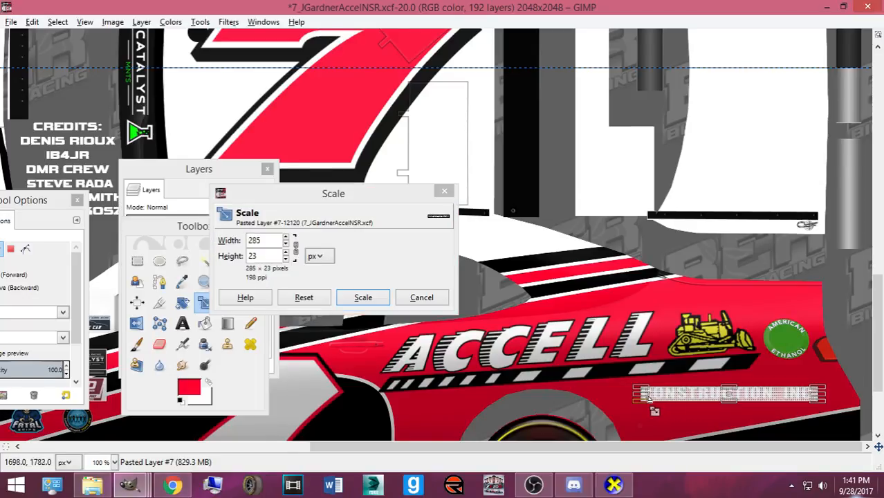
left_click(380, 296)
- Tilt the text by -3.65° and nudge it into place under the ACCELL logo
key("shift+r")
left_click(507, 337)
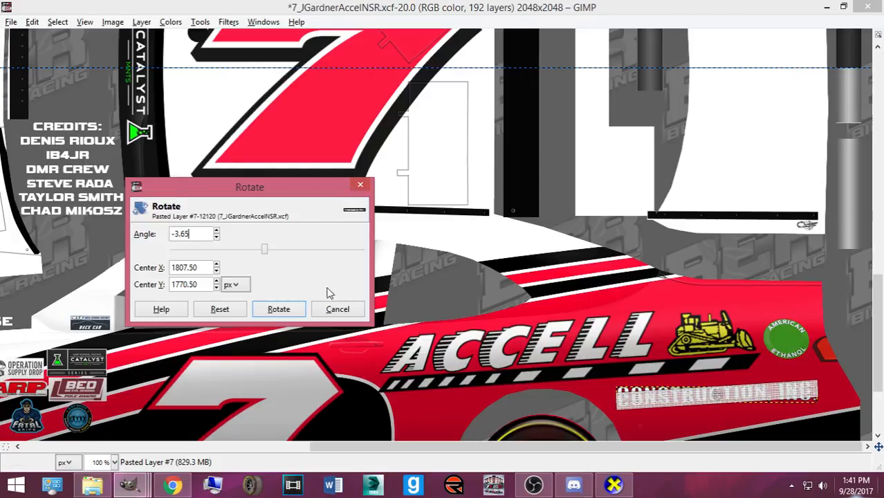
left_click(284, 315)
key("m")
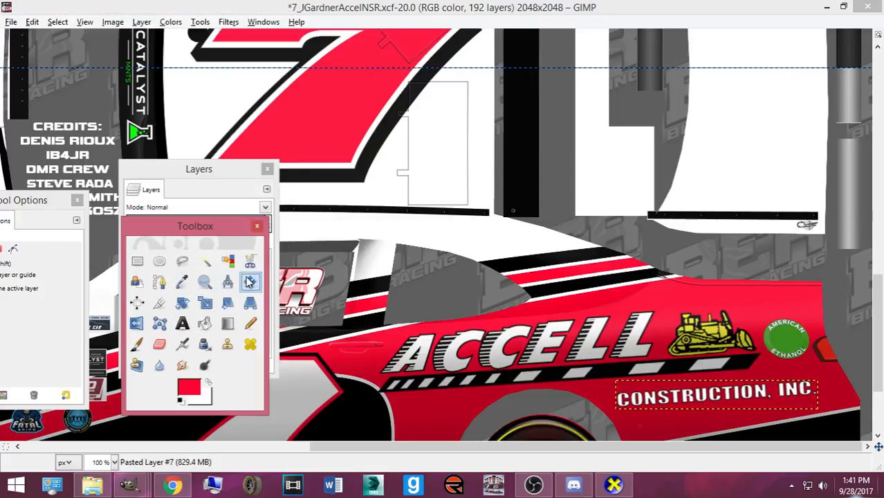
left_click_drag(633, 400, 627, 393)
- Delete the leftover stray Pasted Layer
left_click_drag(226, 178, 269, 157)
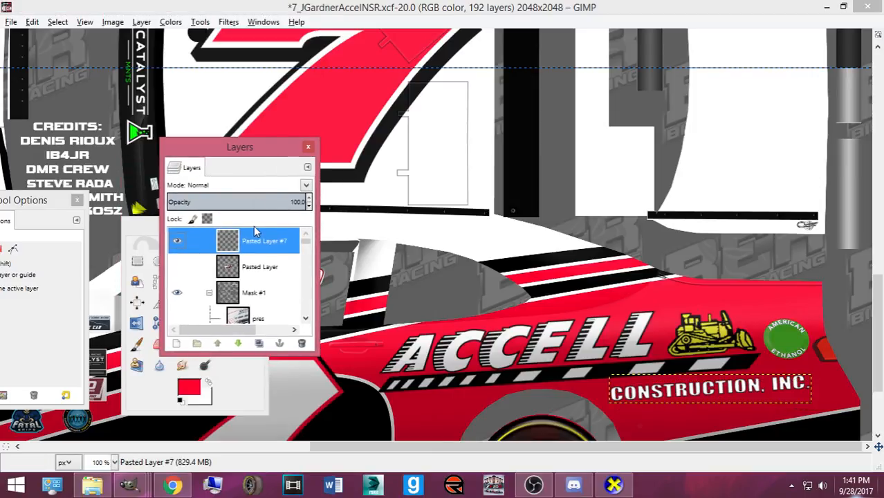
left_click(197, 272)
left_click(293, 331)
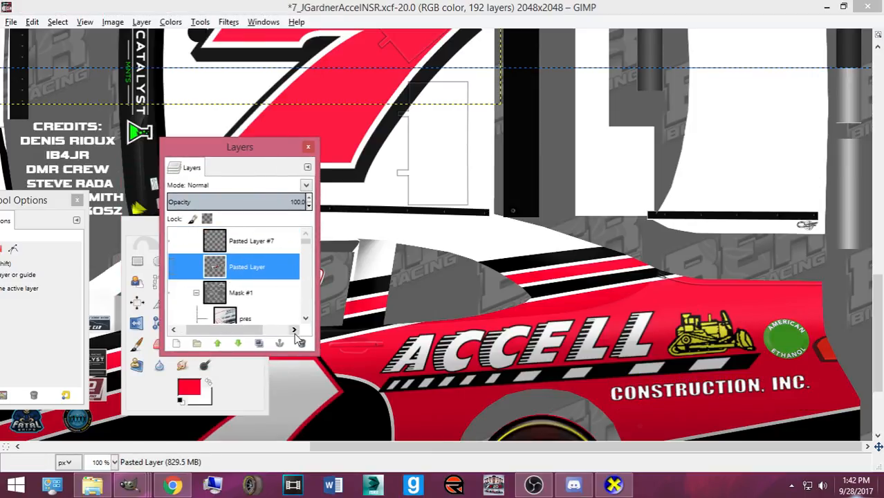
left_click(298, 343)
- Lower Pasted Layer #7 down the stack and place it inside the Base group
left_click(242, 244)
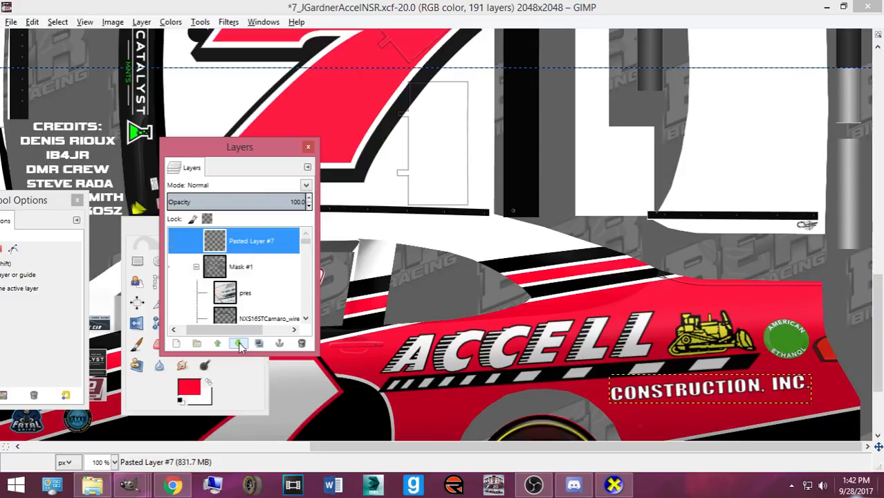
left_click(239, 344)
left_click(239, 344)
left_click(238, 343)
left_click(238, 343)
left_click(239, 343)
left_click(239, 344)
left_click(239, 344)
left_click(239, 344)
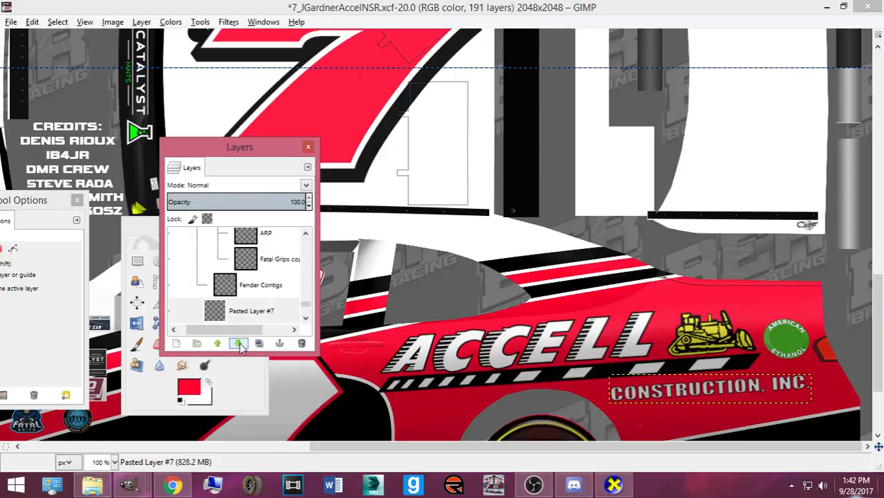
left_click(239, 344)
left_click_drag(242, 311, 282, 275)
scroll(637, 406, "down", 3)
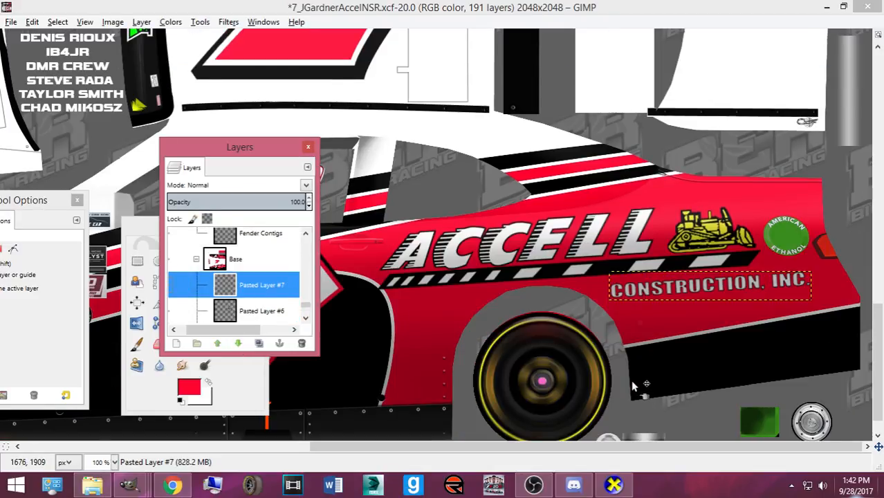
- Duplicate the CONSTRUCTION, INC layer and rotate the copy to turn it upside down
key("ctrl+shift+d")
key("shift+r")
type("3.65")
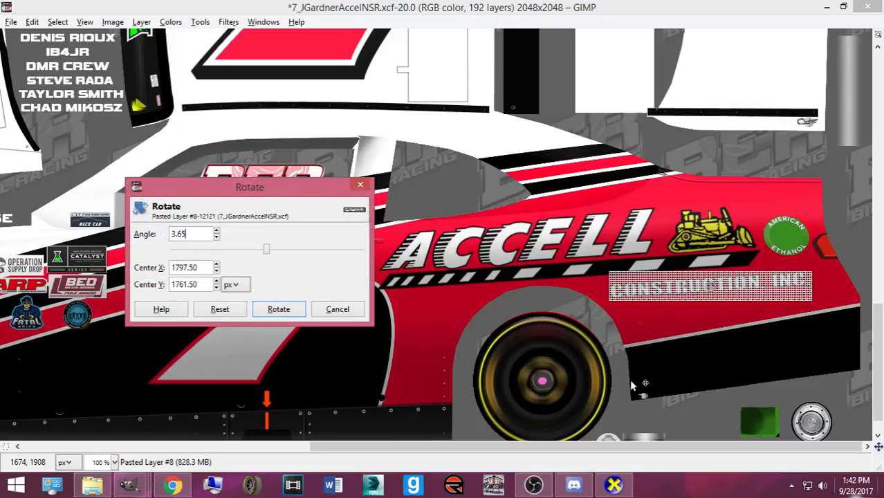
key("Return")
left_click(278, 309)
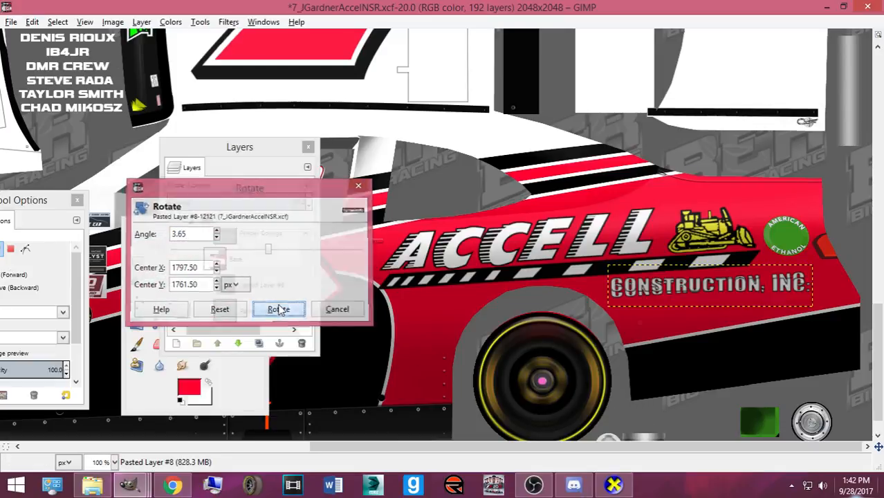
type(".65")
key("Return")
left_click(279, 309)
type("180")
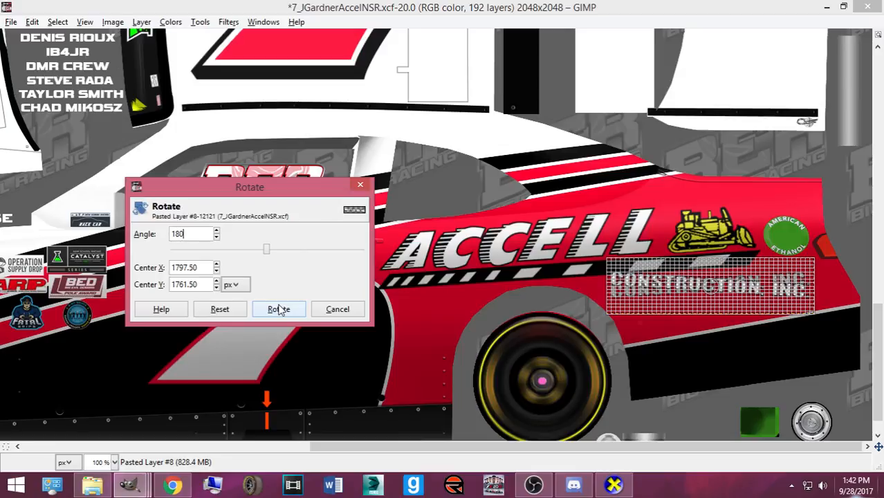
left_click(279, 309)
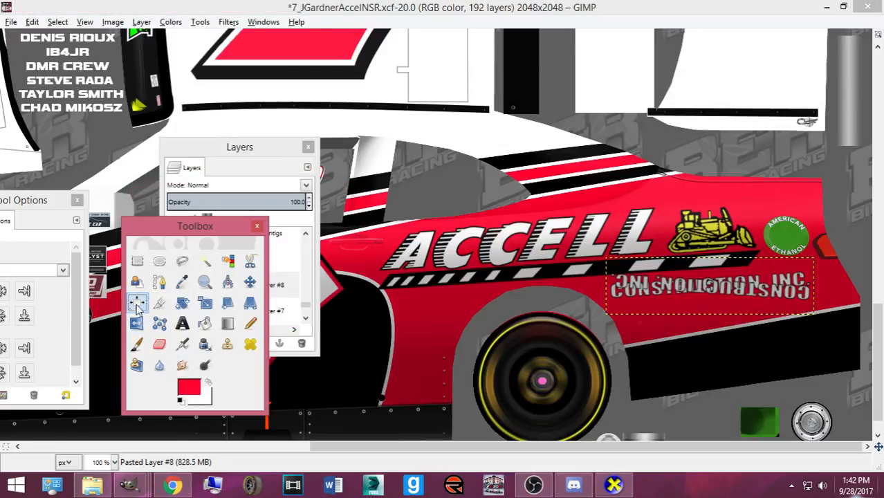
- Position the flipped copy under the upper-side ACCELL logo and save the template
left_click(249, 282)
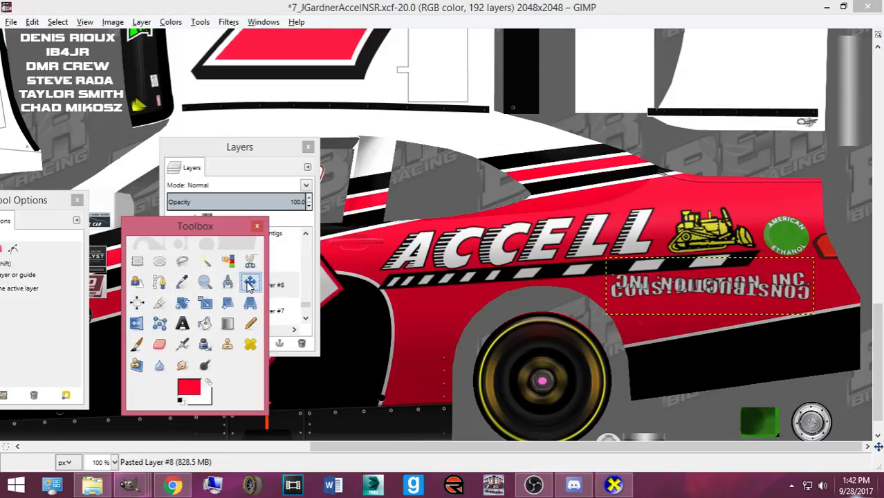
left_click(679, 290)
scroll(679, 291, "up", 7)
scroll(679, 290, "down", 1)
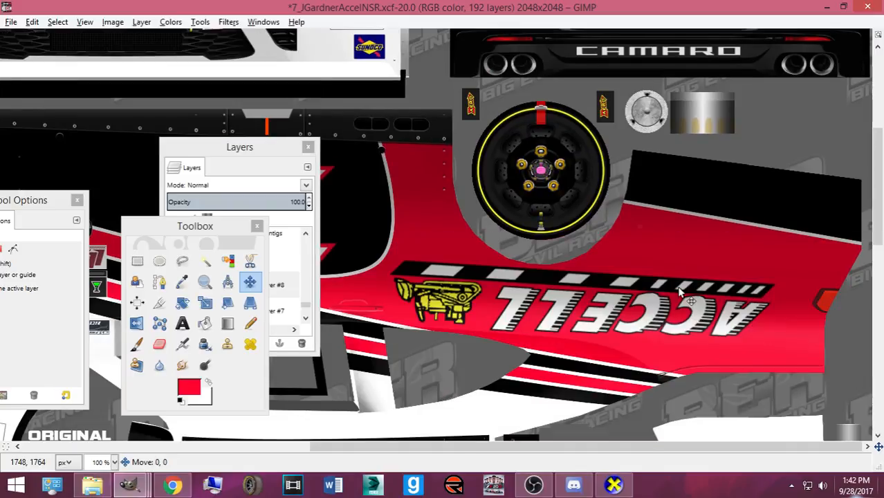
left_click_drag(679, 289, 679, 288)
key("Up")
key("Up")
key("Up")
key("Up")
key("Up")
key("Up")
key("Up")
key("Up")
key("Up")
key("Up")
key("Up")
key("Up")
key("Up")
key("Up")
key("Up")
key("Up")
key("Up")
key("Up")
key("Up")
key("Up")
key("Up")
key("Up")
key("Up")
key("Up")
key("Up")
key("Up")
scroll(679, 287, "down", 10)
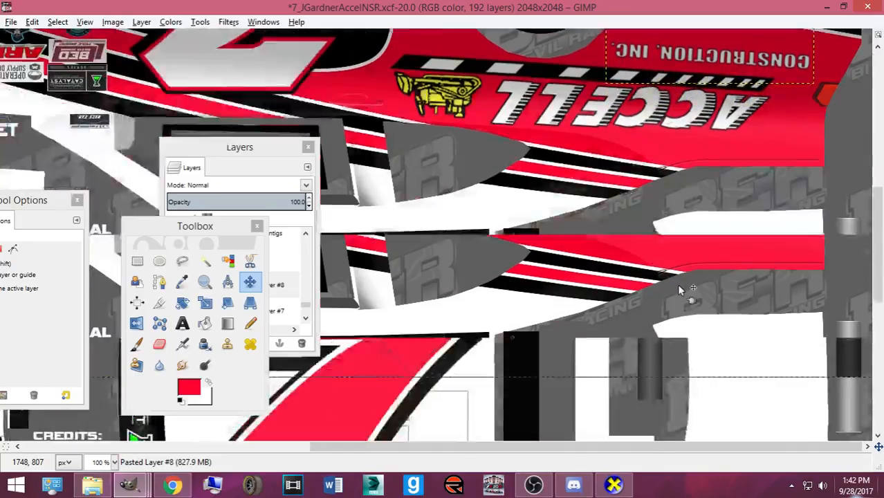
scroll(666, 290, "up", 7)
key("Down")
key("Up")
key("Down")
key("Left")
key("Down")
key("Down")
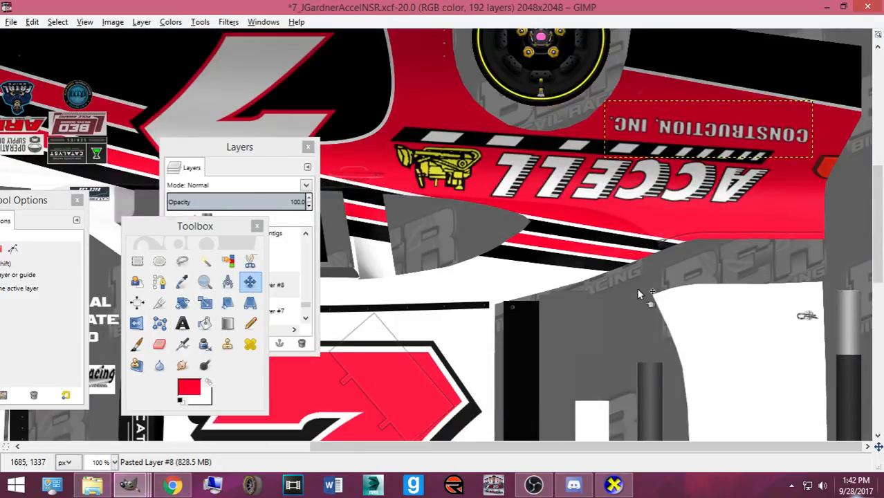
key("ctrl+s")
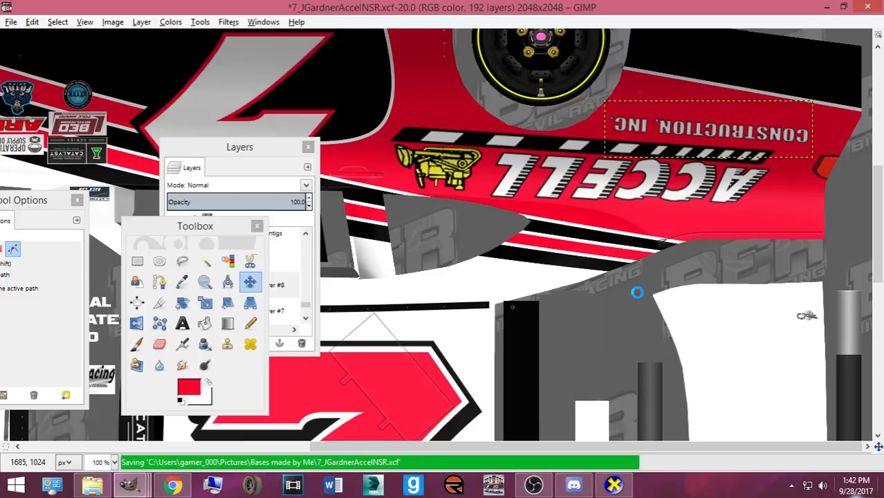
left_click(617, 484)
- Turn the car to its side in CarView and compare it with the two #36 reference photos, including 36car.jpg
left_click_drag(829, 291, 549, 232)
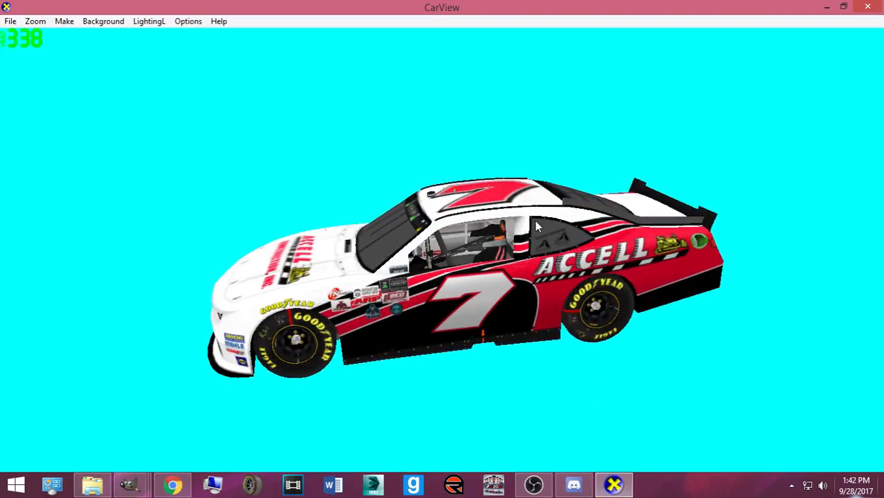
left_click(170, 484)
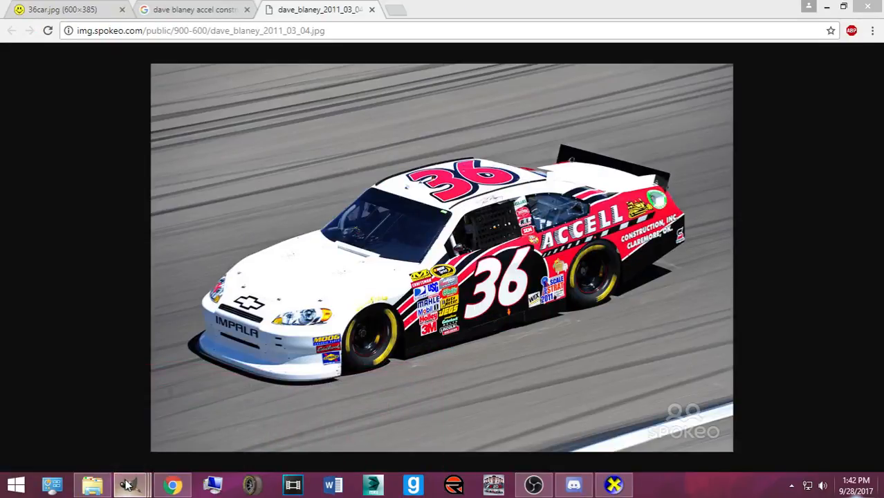
left_click(95, 14)
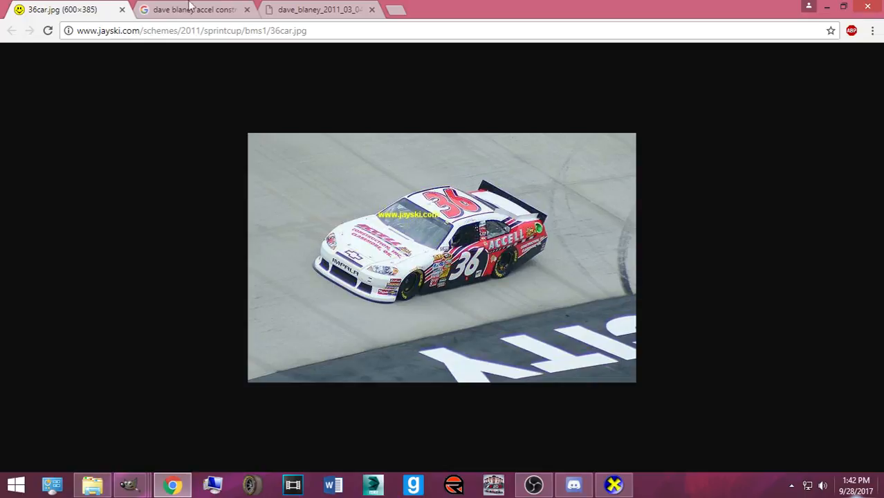
left_click(301, 14)
left_click(614, 486)
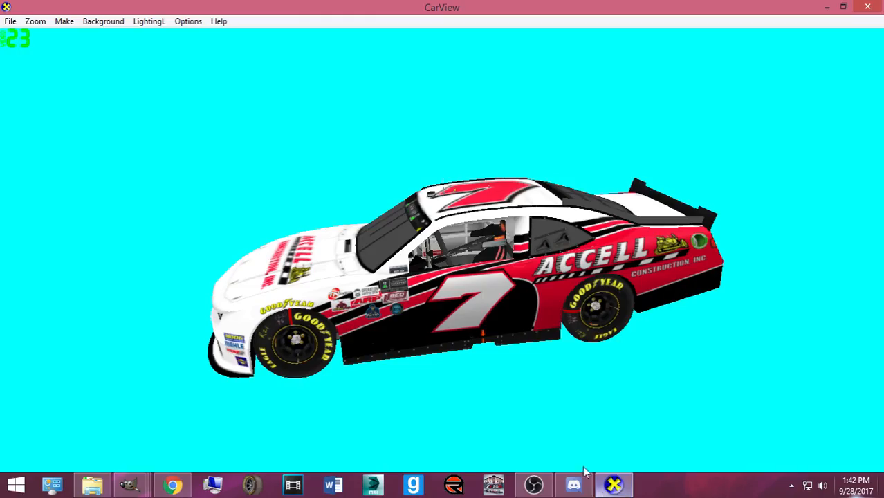
- Zoom out to 25%, save 7_JGardnerAccelNSR.xcf again, and show the Layers list
mouse_move(131, 482)
left_click(133, 435)
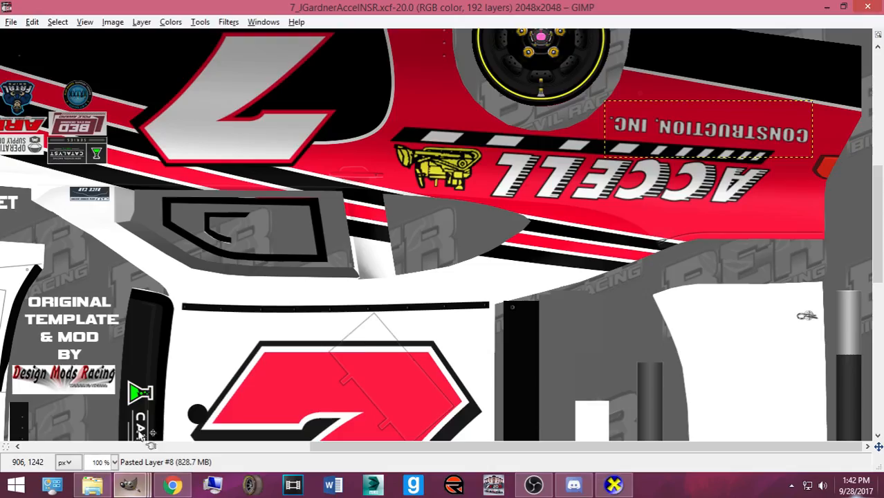
scroll(387, 315, "down", 4)
key("ctrl+s")
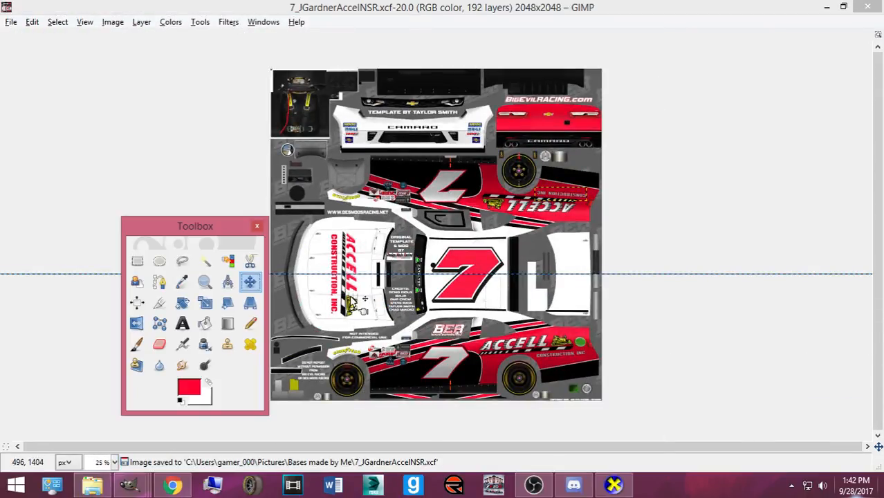
key("ctrl+l")
scroll(245, 278, "up", 5)
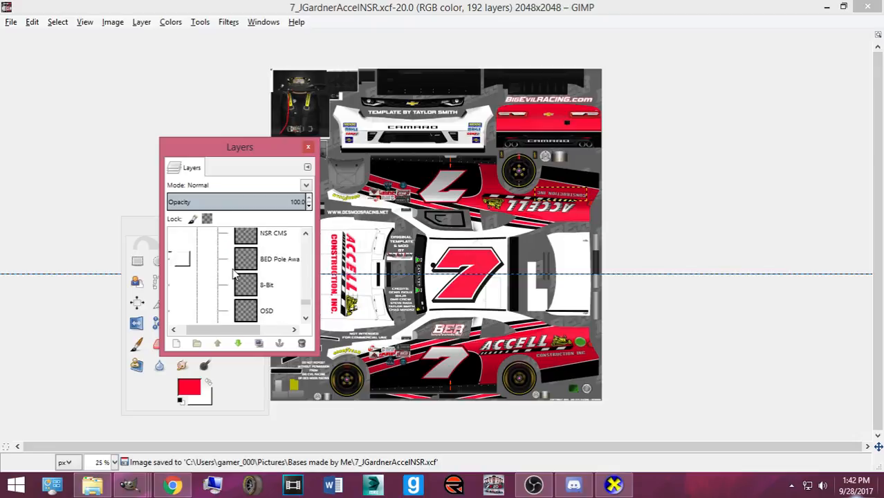
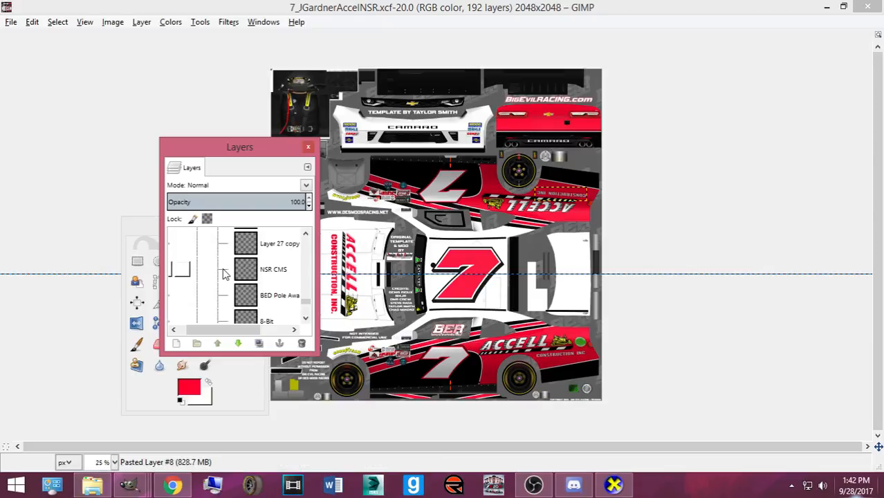
- Bucket-fill the front spoiler area on the Front_spoiler_color layer with white
scroll(222, 273, "up", 10)
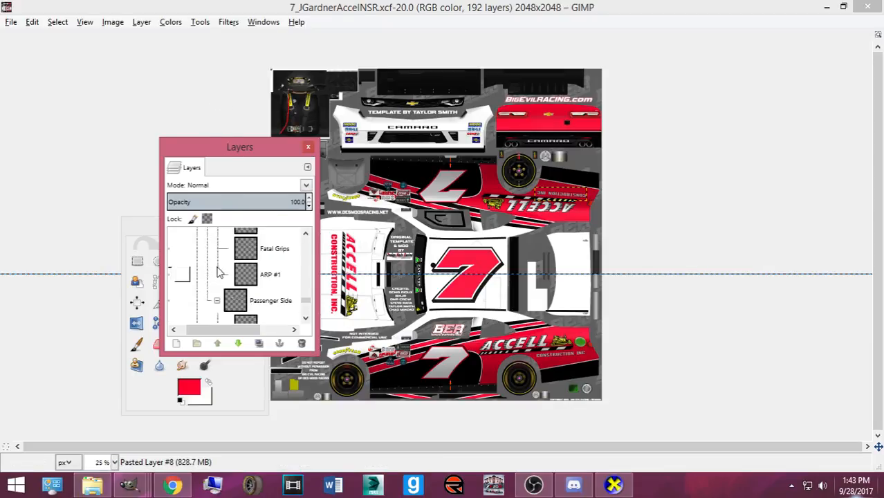
scroll(231, 270, "up", 10)
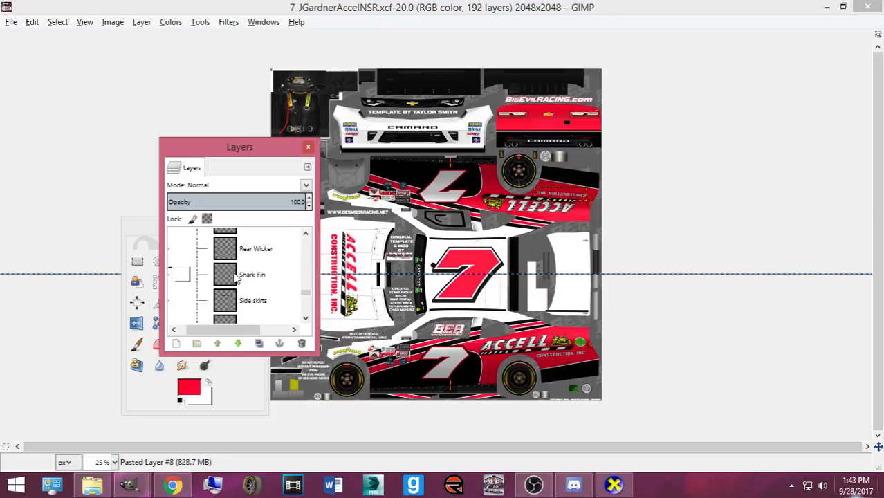
scroll(240, 298, "down", 2)
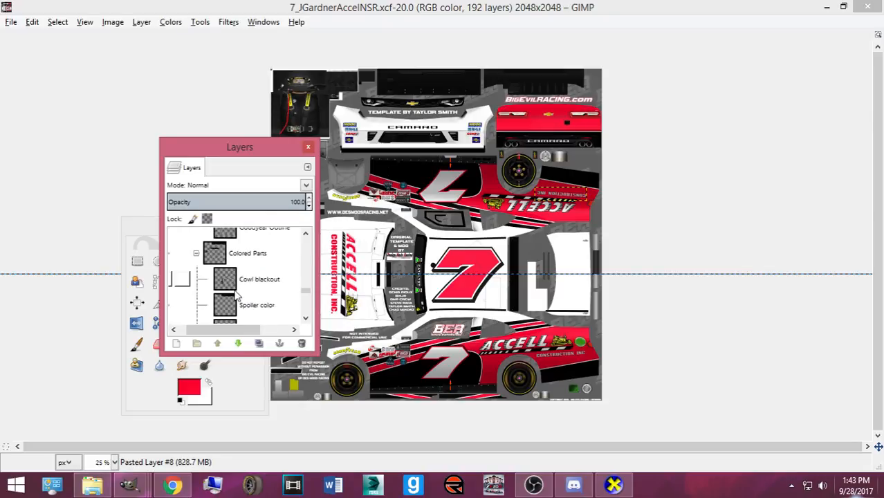
scroll(238, 296, "down", 4)
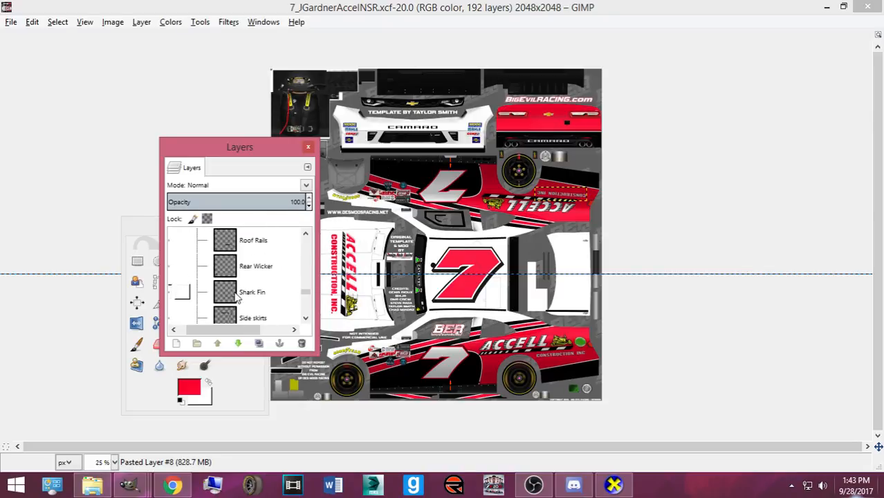
scroll(237, 295, "down", 2)
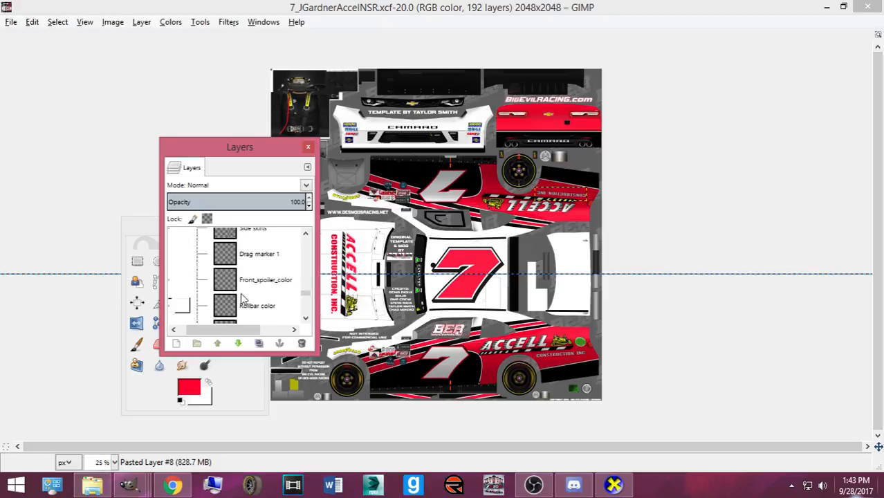
left_click(242, 289)
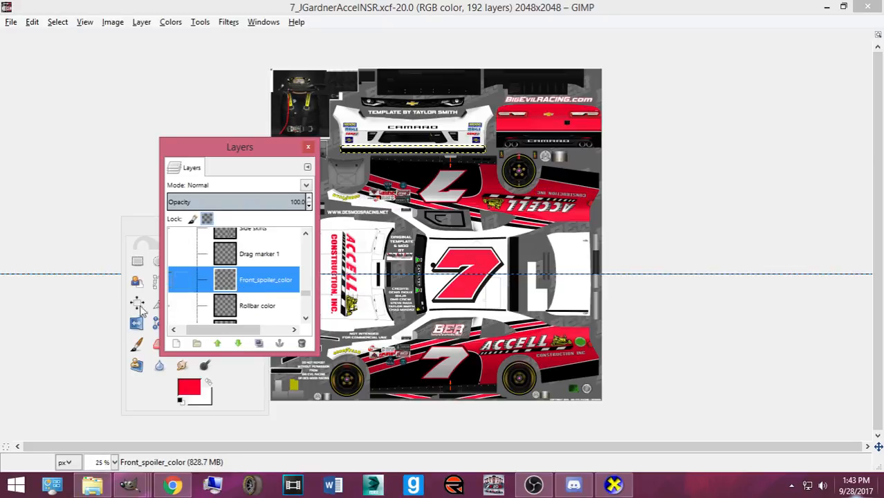
left_click(207, 381)
left_click(182, 323)
left_click(200, 327)
left_click(363, 156)
left_click(286, 148)
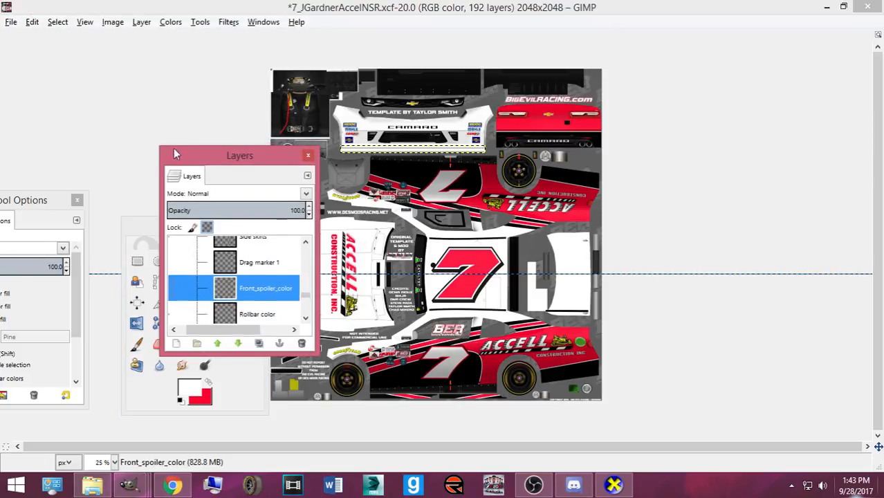
left_click_drag(286, 148, 81, 104)
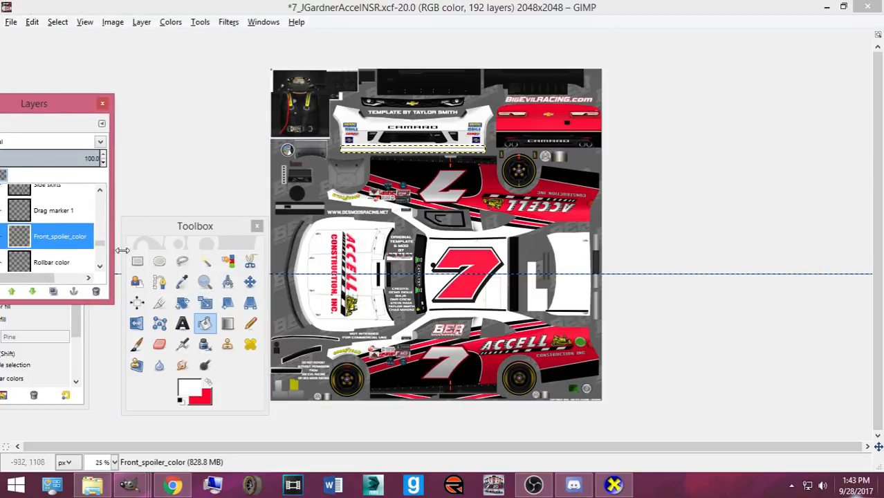
- Export the template and spin the car in CarView to view its right side and white spoiler
key("ctrl+e")
left_click(613, 484)
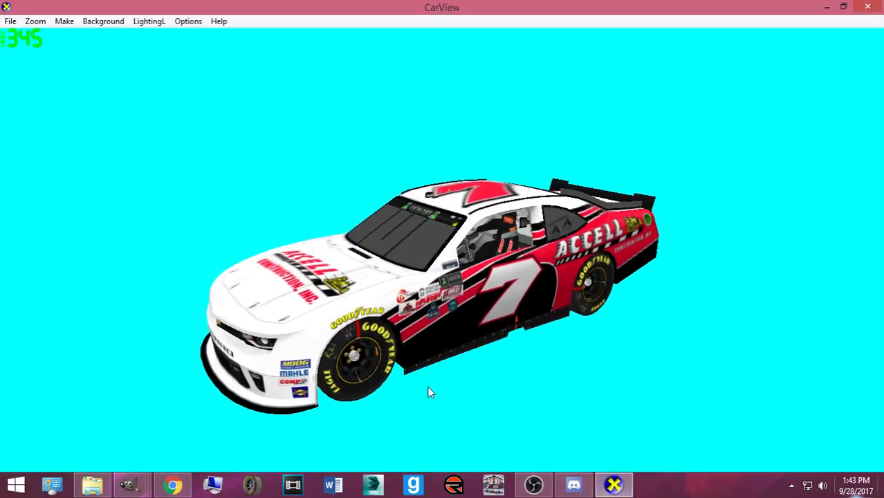
left_click_drag(310, 312, 442, 353)
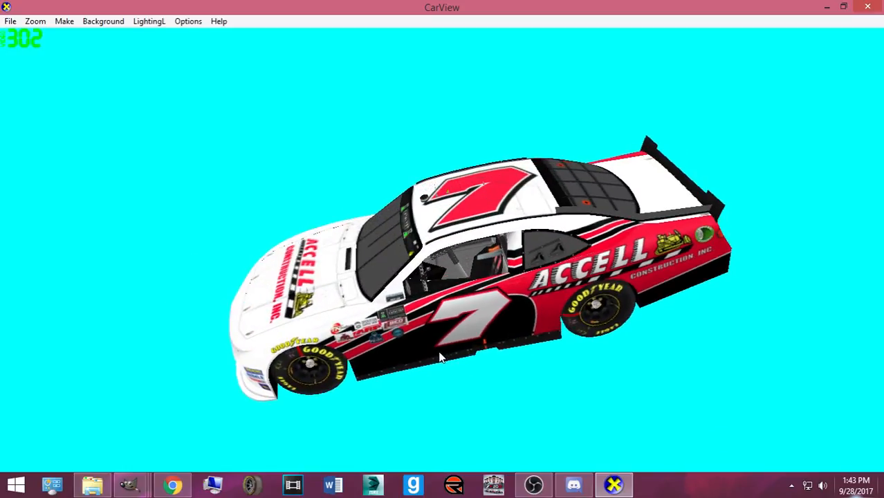
- Bring the car template back in GIMP and save it
mouse_move(130, 488)
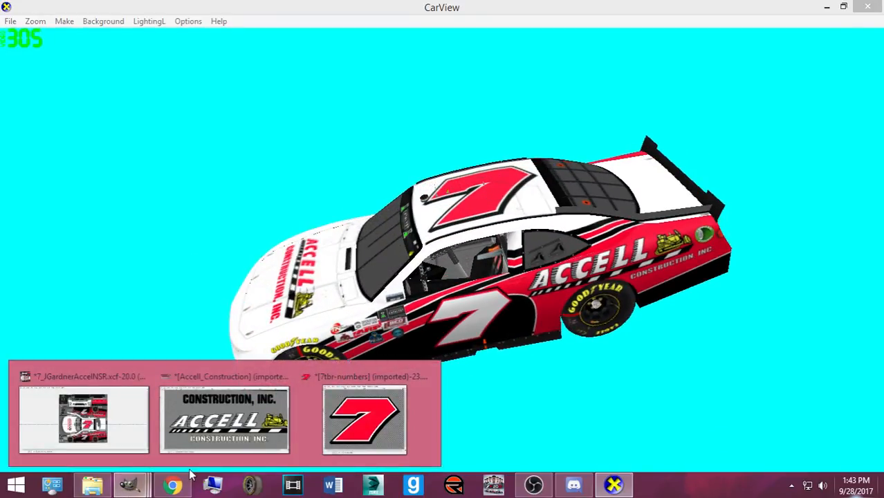
left_click(225, 442)
key("ctrl+s")
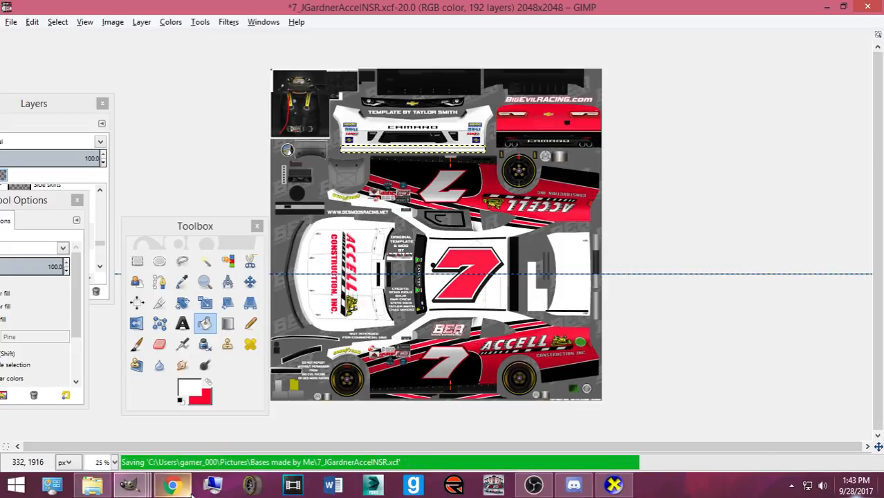
- View the #36 Accell Construction reference photo in Chrome, then return to the template
left_click(181, 487)
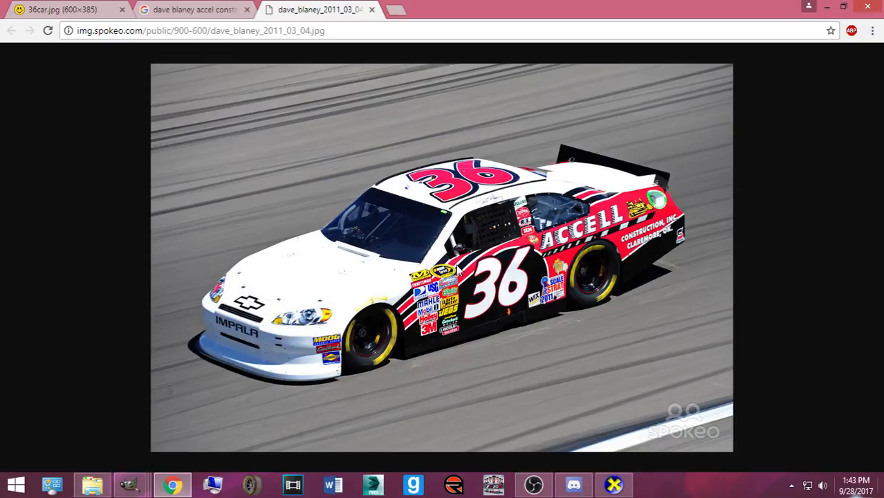
mouse_move(129, 484)
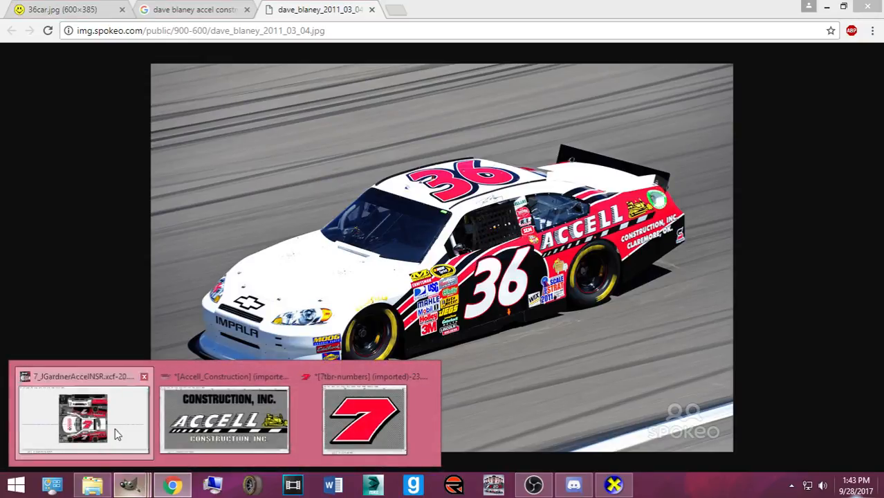
left_click(114, 428)
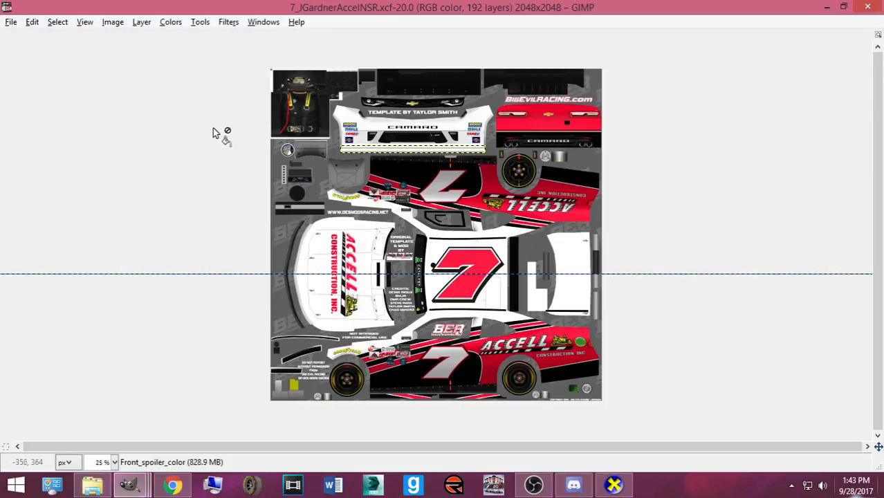
- Show the Toolbox and Layers panels, select the Base layer, and save 7_JGardnerAccelNSR.xcf
key("ctrl+b")
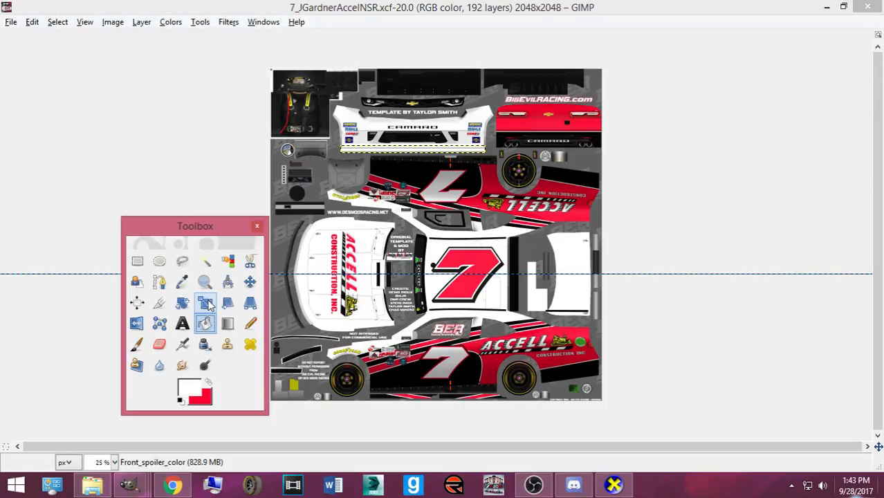
key("ctrl+l")
left_click_drag(86, 104, 187, 98)
left_click(199, 264)
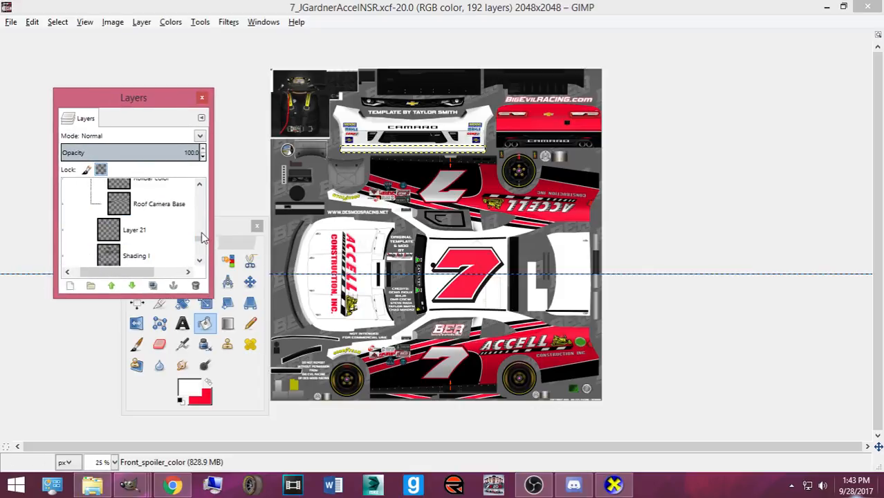
scroll(189, 254, "down", 2)
scroll(200, 250, "down", 5)
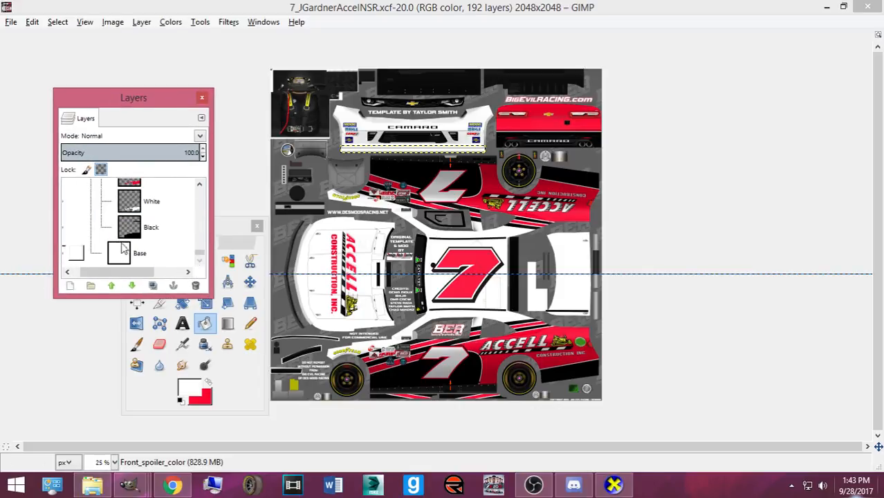
left_click(143, 242)
key("ctrl+s")
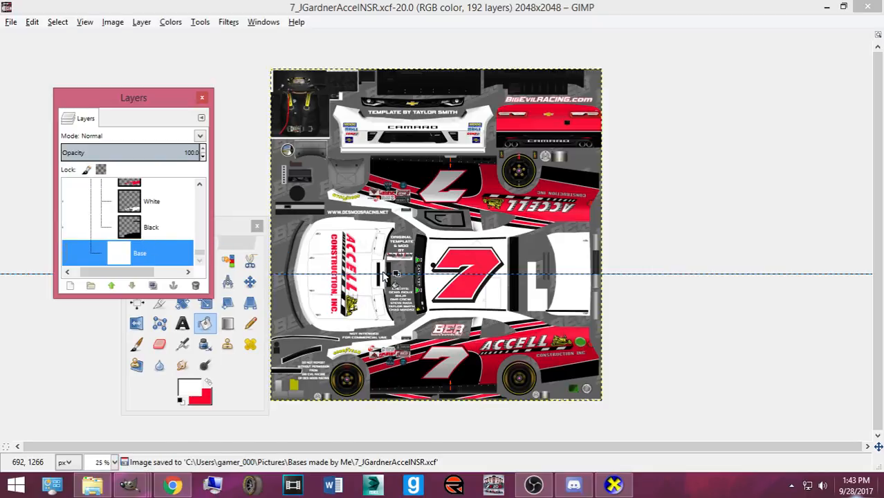
scroll(385, 276, "up", 1)
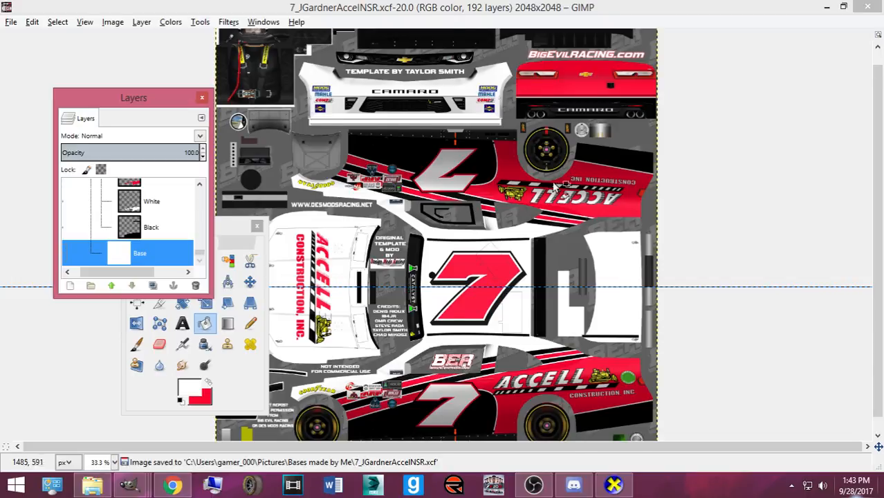
scroll(543, 138, "down", 1)
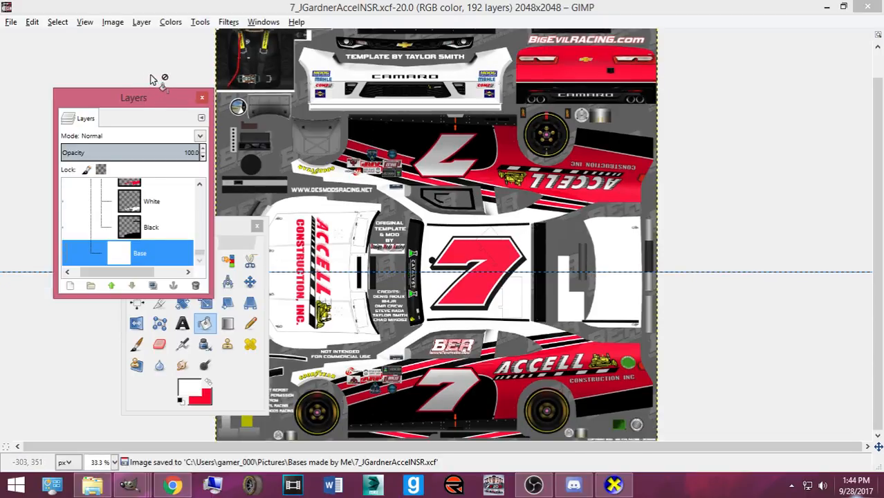
- Open the Safety Kleen Logo 2015 file from the Pictures > Numbers, Logos, Templates folder
key("ctrl+o")
left_click(245, 210)
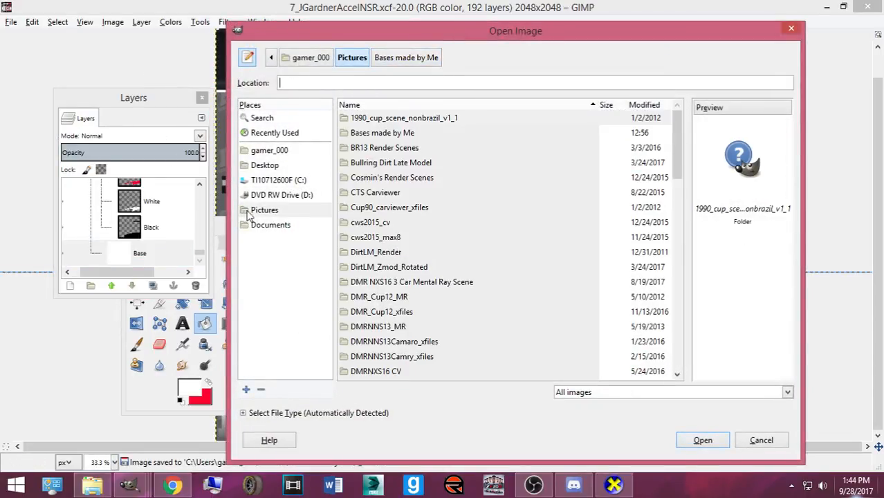
scroll(506, 218, "down", 11)
double_click(423, 269)
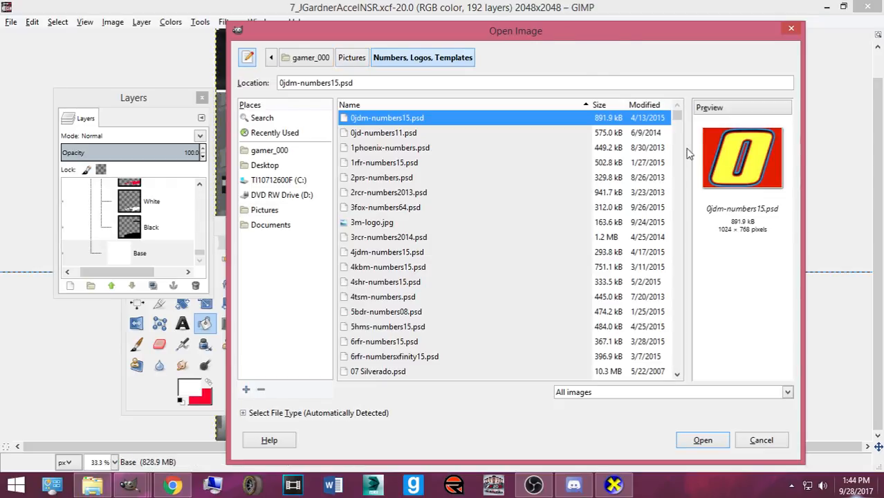
left_click_drag(679, 118, 680, 327)
scroll(435, 285, "down", 7)
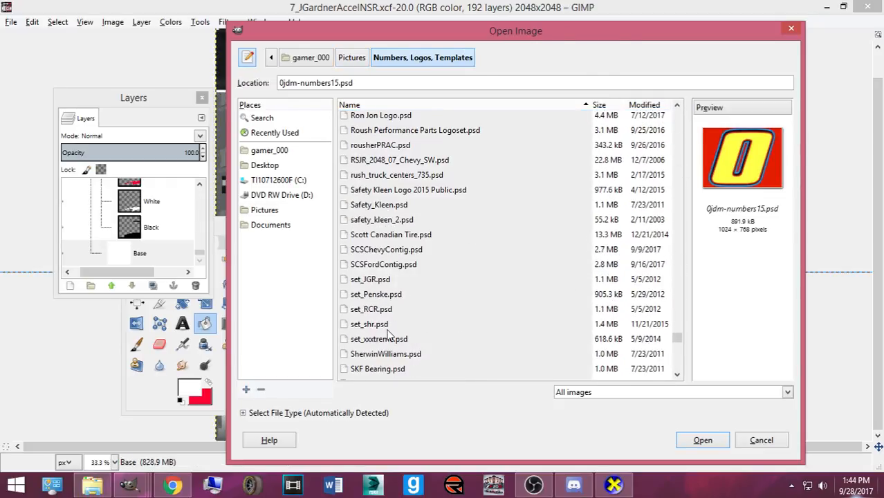
scroll(389, 334, "down", 2)
scroll(382, 321, "down", 1)
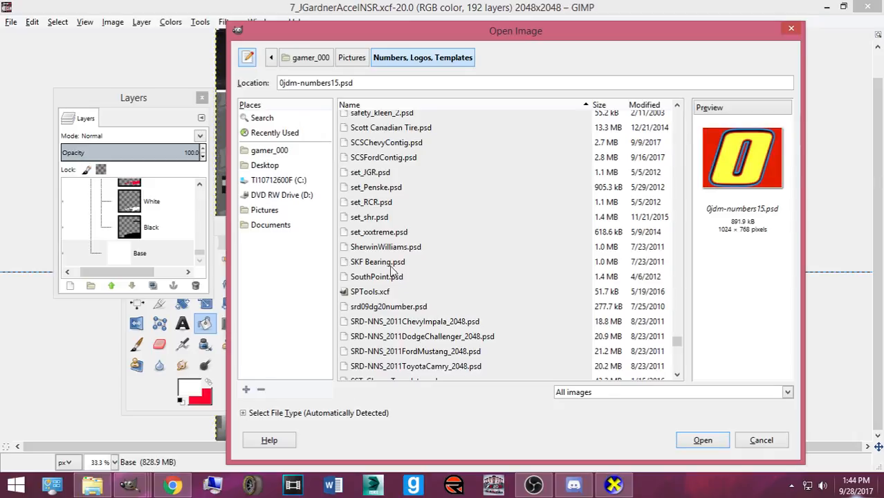
scroll(392, 275, "up", 2)
left_click(379, 170)
left_click(408, 155)
left_click(702, 439)
- Hide the logo's yellow background and copy the SK layer group
mouse_move(146, 484)
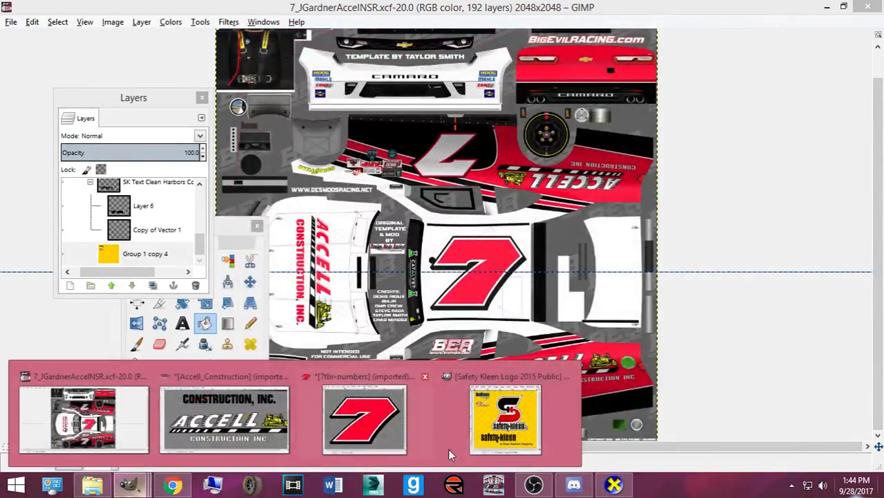
left_click(461, 411)
left_click_drag(141, 104, 619, 119)
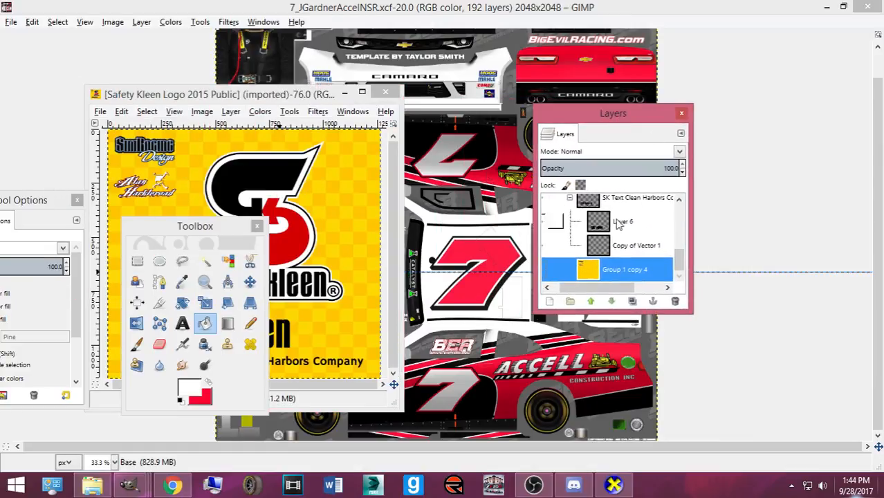
left_click(549, 267)
scroll(552, 242, "up", 1)
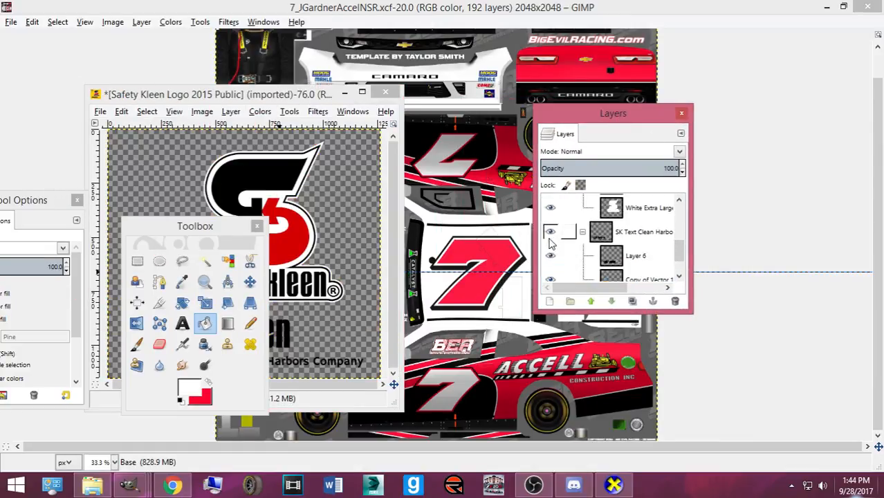
scroll(552, 239, "up", 3)
scroll(553, 234, "down", 2)
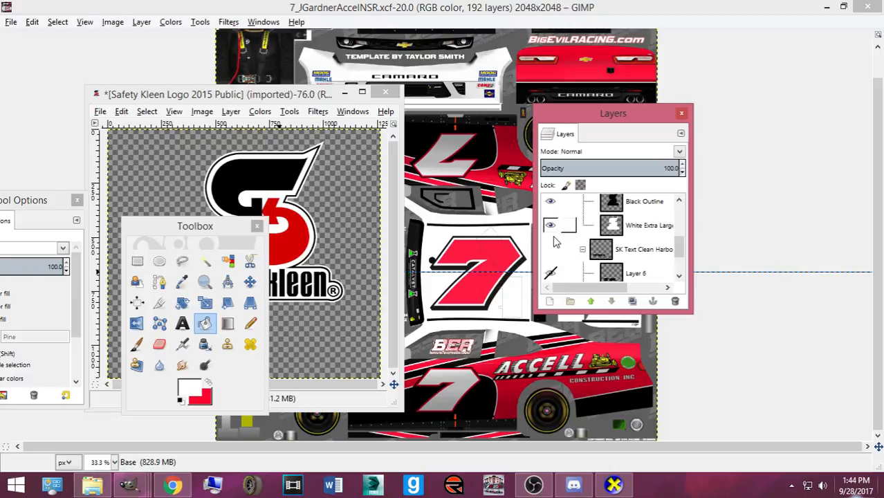
scroll(552, 231, "up", 1)
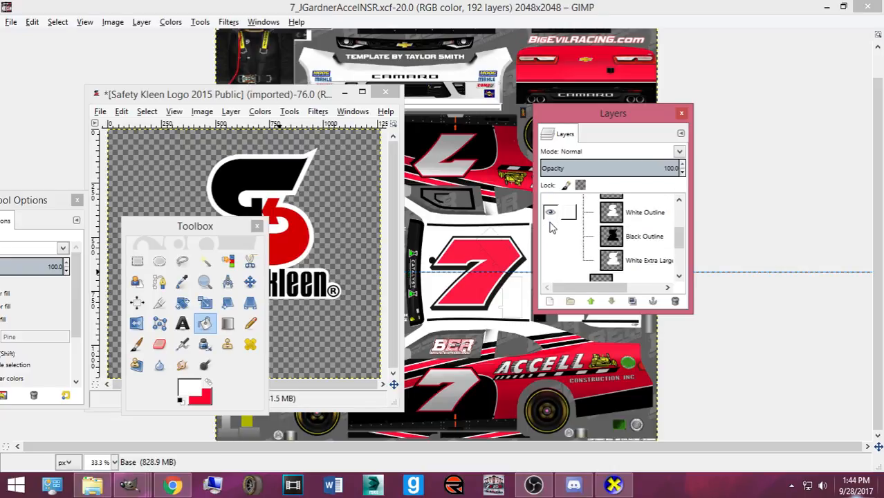
scroll(553, 234, "up", 4)
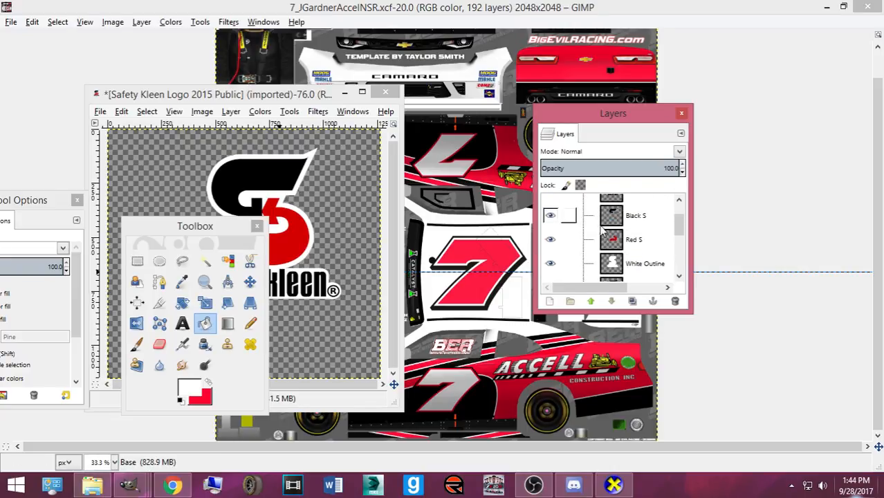
left_click(626, 208)
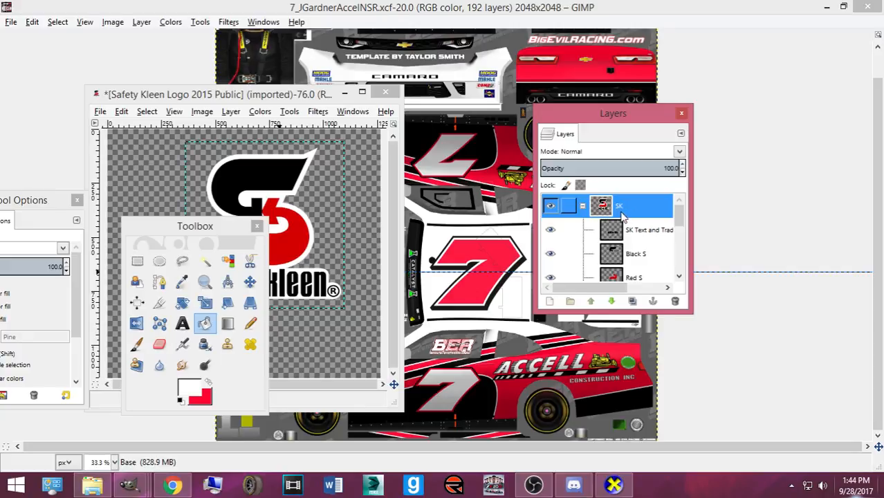
key("ctrl+c")
- Glance at the reference car photo, then bring the car template window forward
left_click_drag(626, 114, 24, 124)
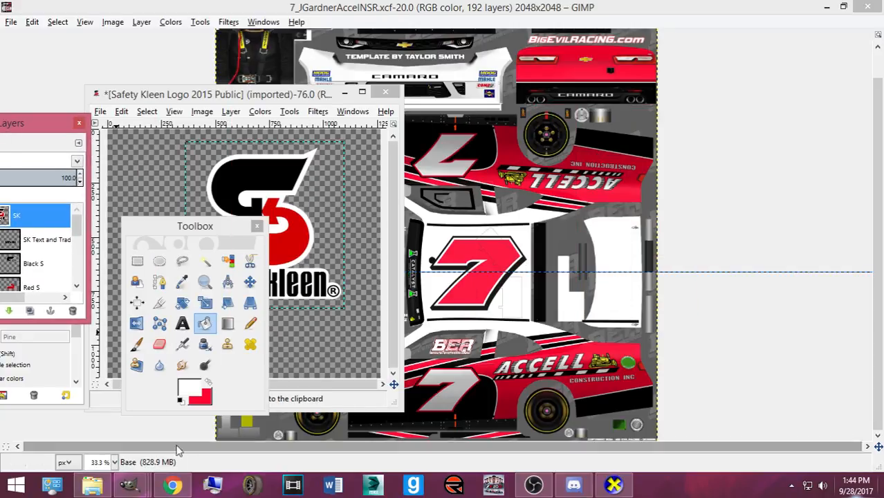
left_click(173, 485)
left_click(173, 486)
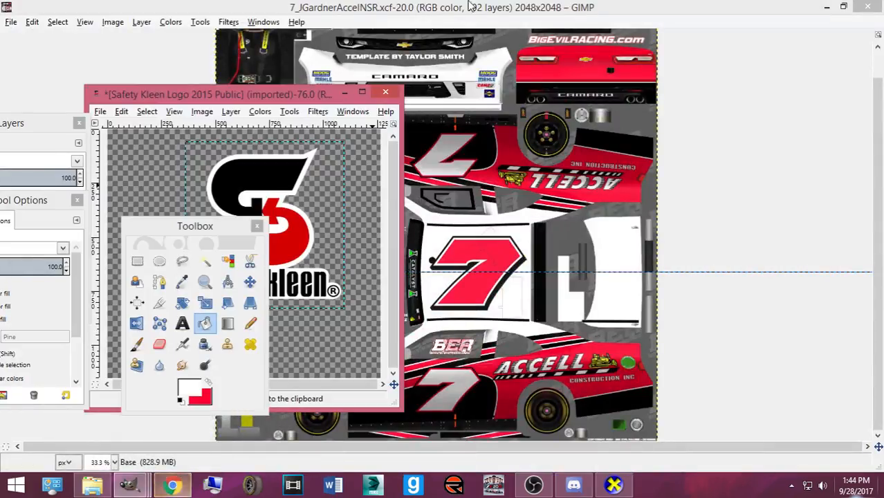
left_click(508, 260)
- Paste the Safety Kleen logo, shrink it, and move it behind the rear wheel
key("ctrl+v")
key("shift+t")
left_click(508, 259)
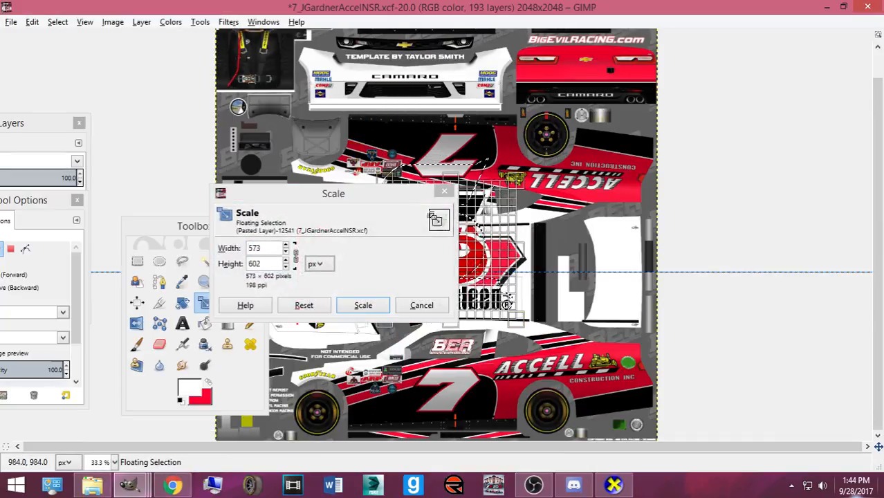
left_click(362, 305)
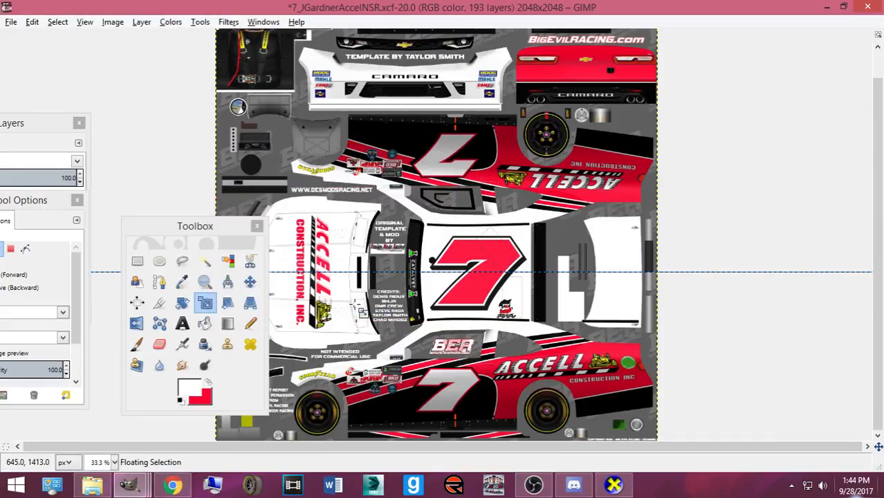
left_click(227, 279)
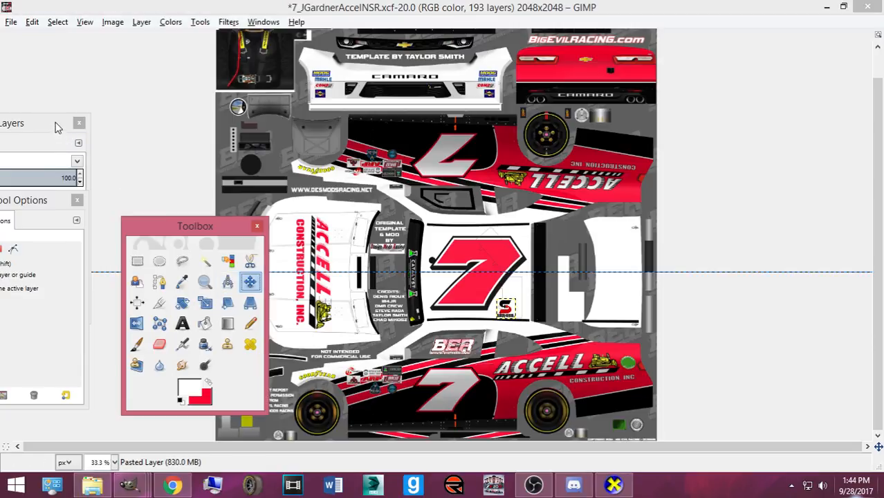
key("ctrl+l")
scroll(531, 332, "up", 2, "ctrl")
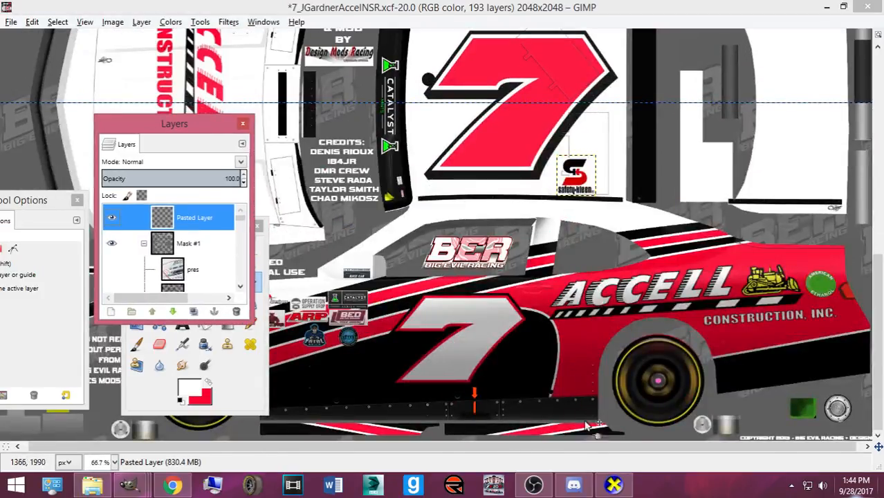
left_click_drag(571, 181, 841, 356)
- Fine-tune the S logo's size and position on the rear quarter panel
key("shift+t")
left_click(870, 382)
left_click_drag(870, 381, 859, 370)
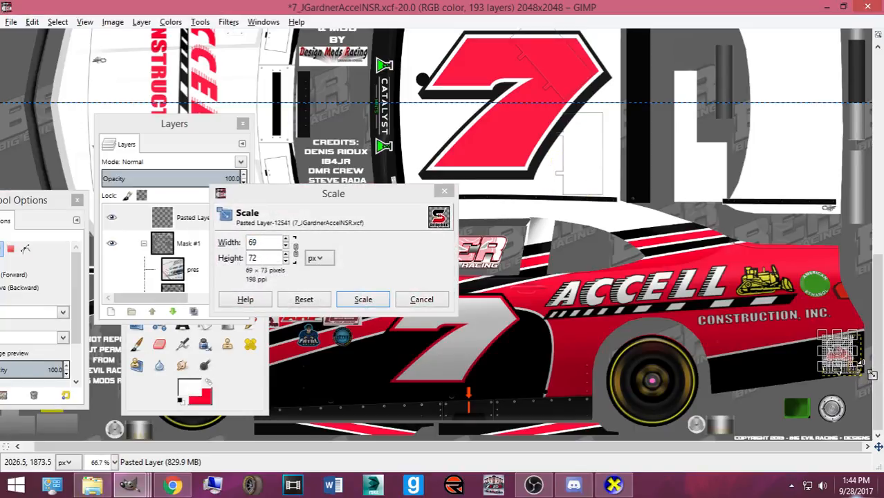
left_click(362, 299)
key("m")
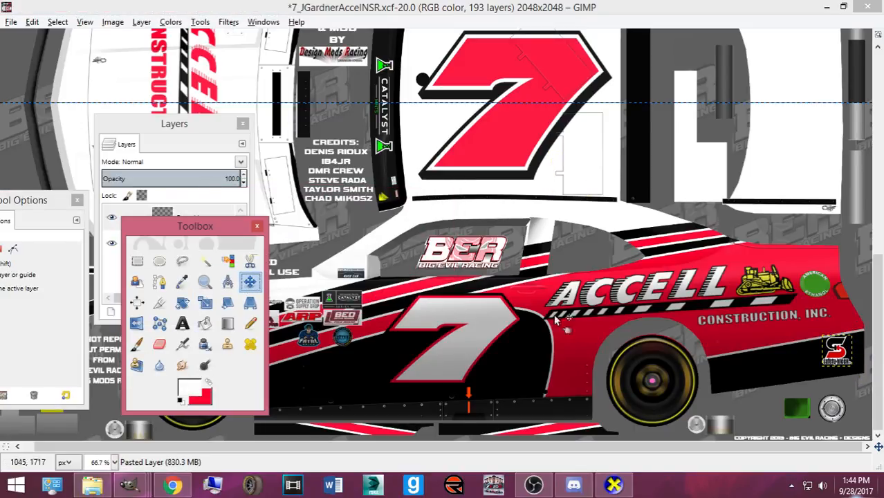
left_click_drag(844, 360, 836, 373)
key("shift+t")
left_click(783, 376)
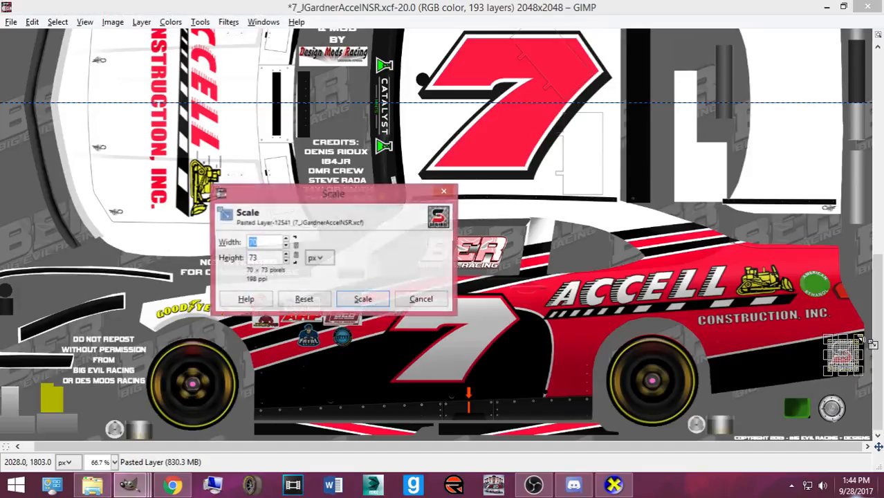
left_click(363, 299)
key("m")
left_click_drag(838, 358, 843, 357)
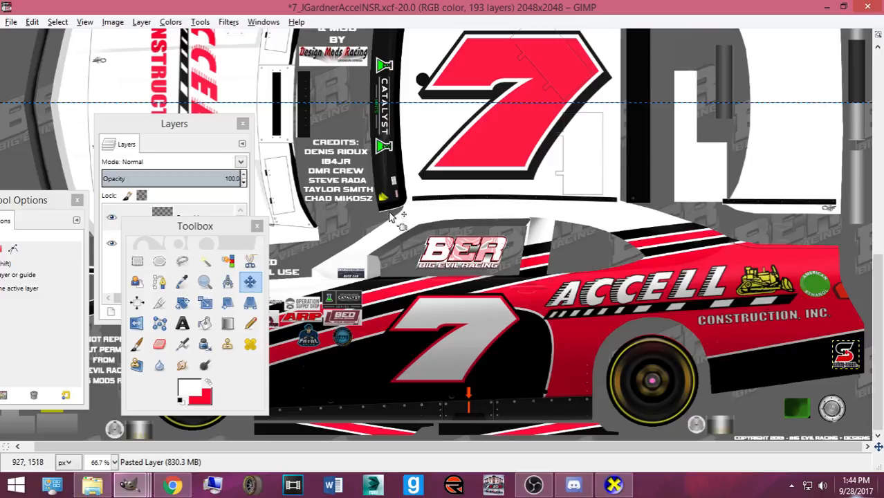
- Lower the logo layer below Shading I and into the Base group
left_click_drag(190, 125, 283, 84)
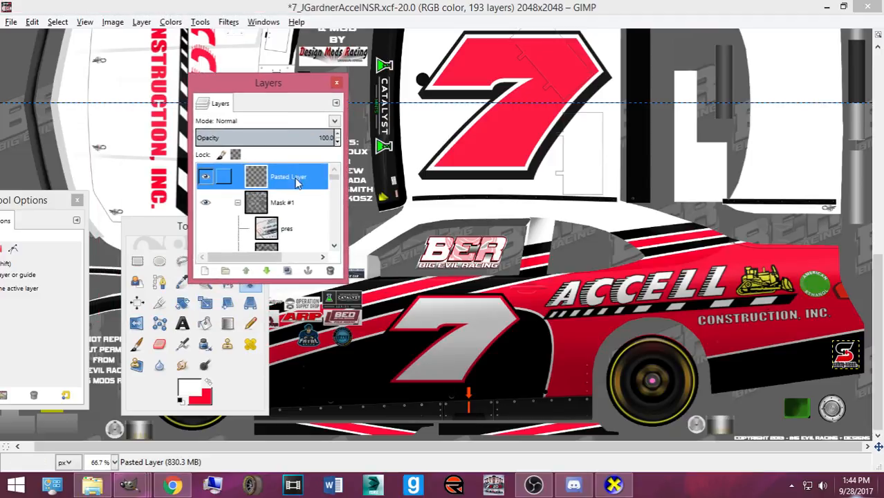
left_click(267, 271)
left_click(267, 271)
left_click(267, 271)
left_click(267, 271)
left_click(267, 271)
left_click(266, 271)
left_click(267, 271)
left_click(267, 271)
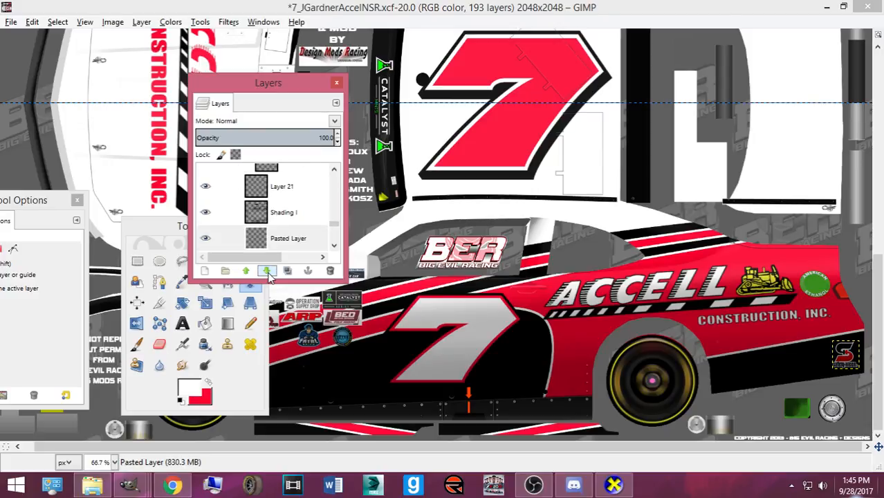
left_click(267, 271)
left_click_drag(227, 238, 297, 181)
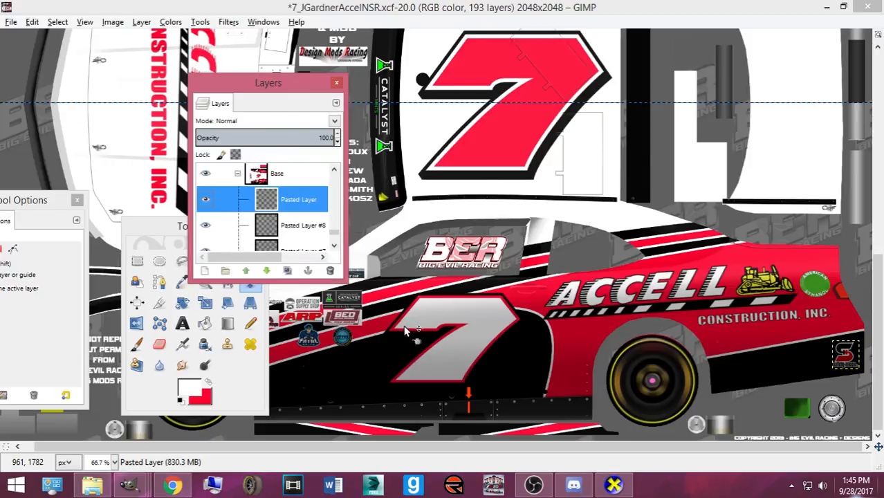
- Export and preview the logo in CarView, then nudge the S logo up slightly
key("ctrl+e")
left_click(612, 486)
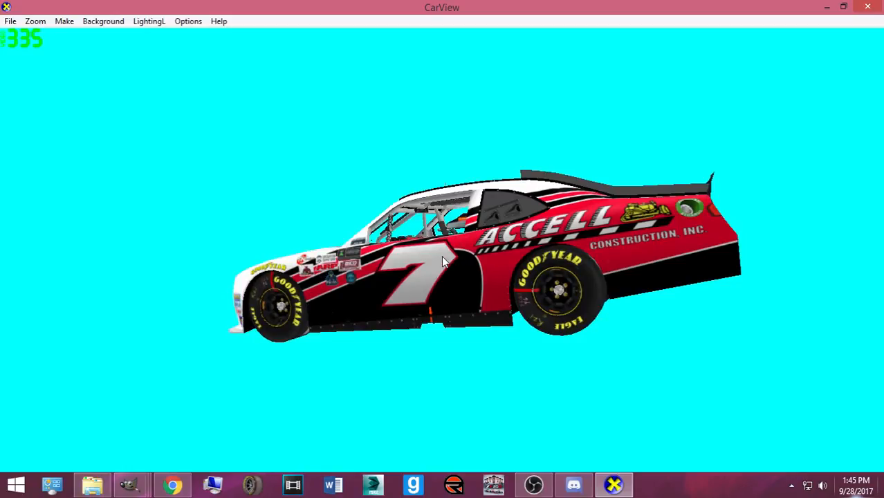
left_click_drag(440, 259, 524, 285)
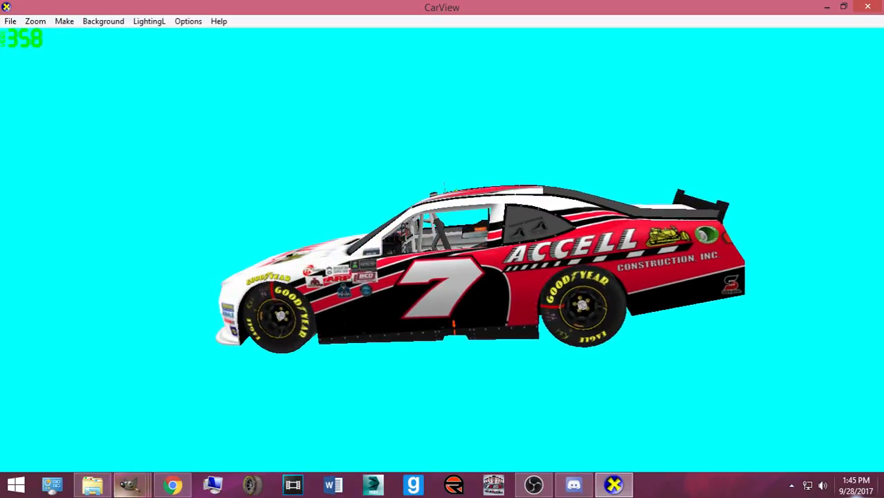
left_click(130, 485)
left_click(80, 439)
left_click(850, 358)
key("Up")
key("Up")
key("Up")
- Duplicate the S logo layer and rotate the copy 180°
key("ctrl+shift+d")
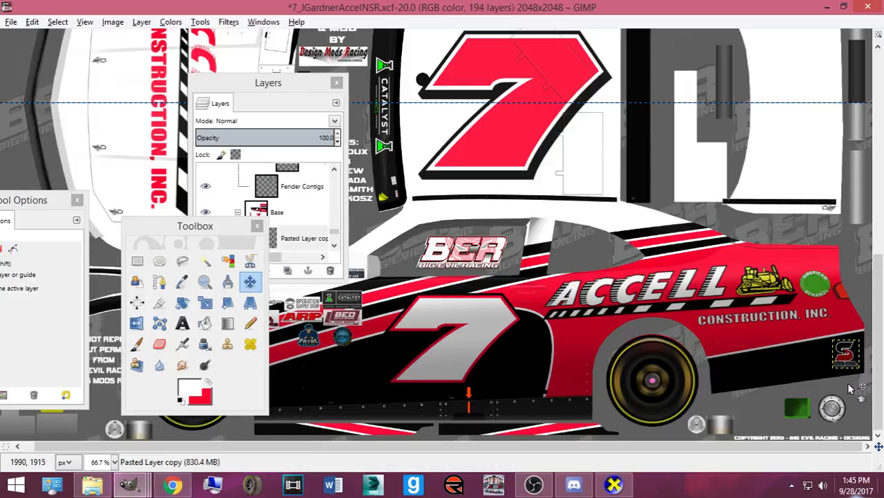
key("shift+r")
left_click(848, 388)
type("180")
key("Return")
key("Tab")
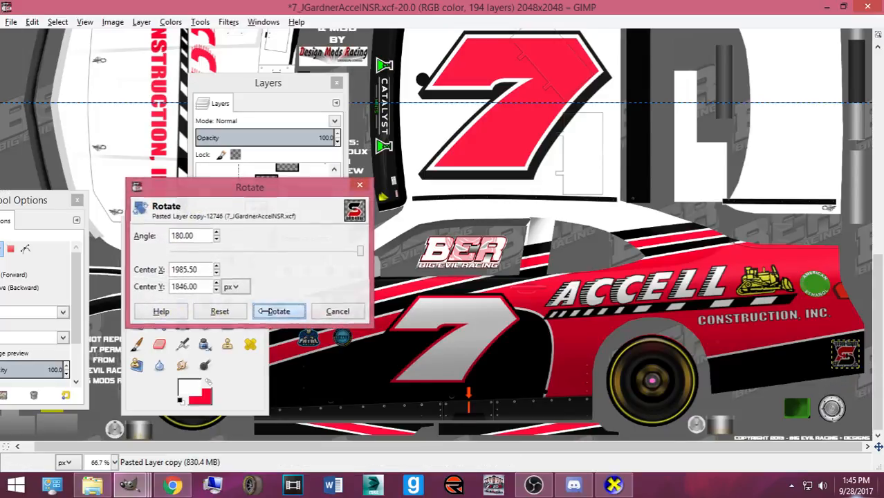
left_click(276, 311)
- Scale the copy to 64×67, move it onto the opposite panel, and re-export Camaro2016ST.bmp
left_click(843, 356)
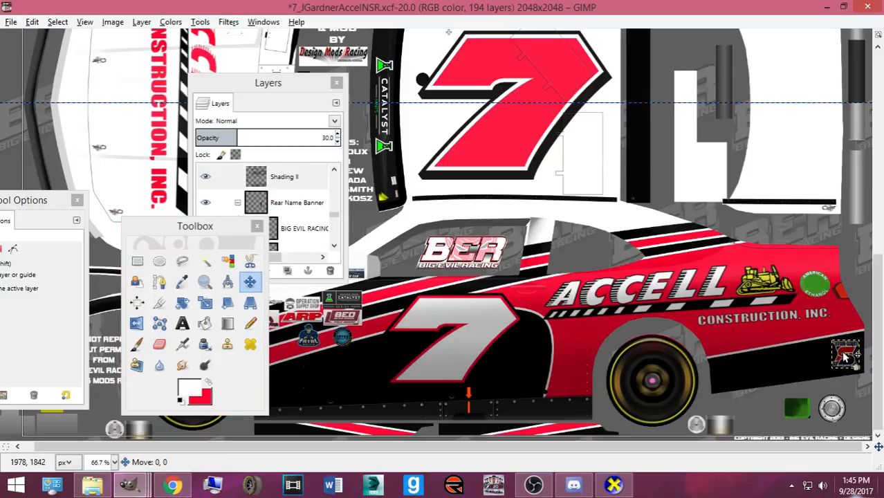
key("shift+s")
left_click(843, 357)
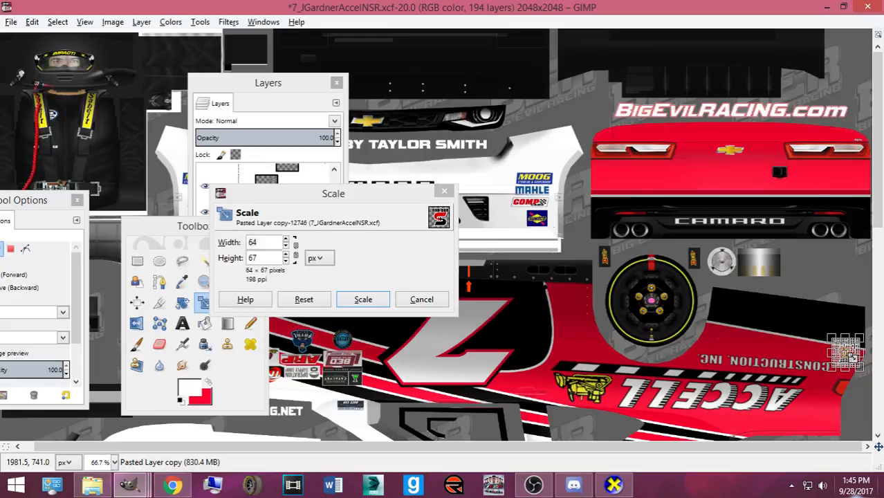
left_click(363, 299)
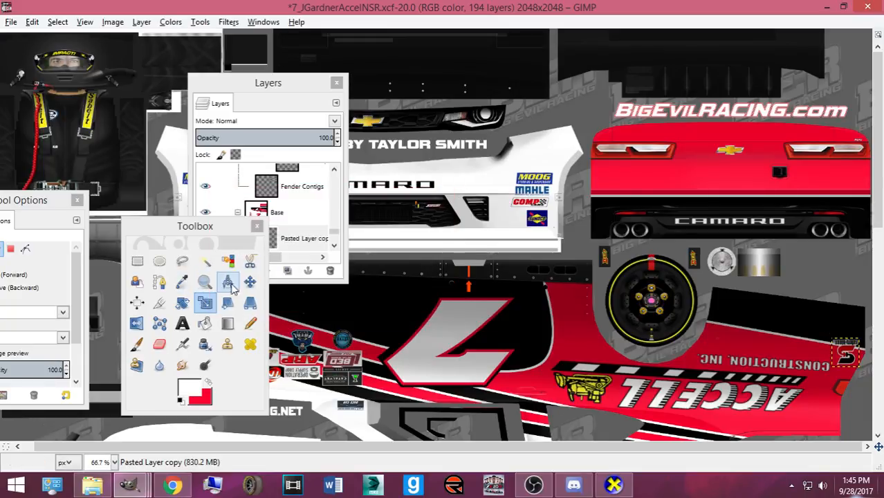
left_click(846, 356)
key("Up")
key("Up")
key("Up")
key("Up")
key("Up")
key("Up")
key("Up")
key("Up")
key("Up")
key("Up")
key("Up")
key("Up")
key("Up")
key("Up")
key("Up")
key("Up")
key("Up")
key("Up")
key("Up")
key("Up")
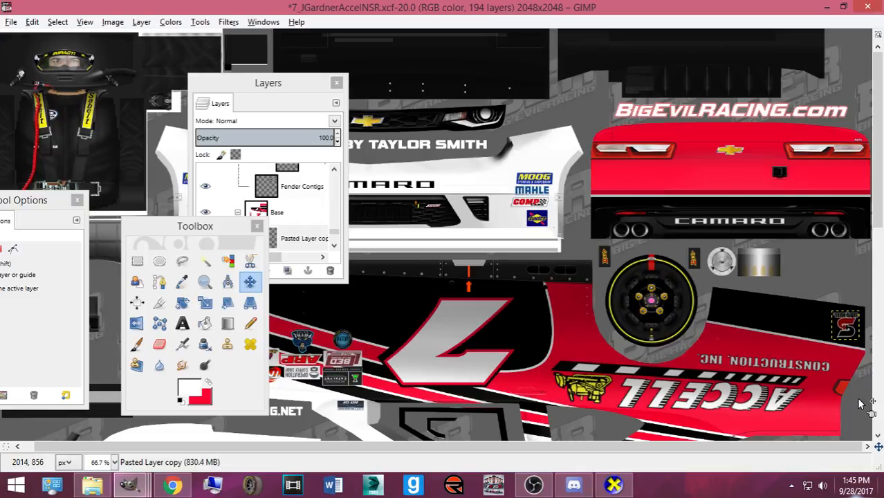
key("ctrl+s")
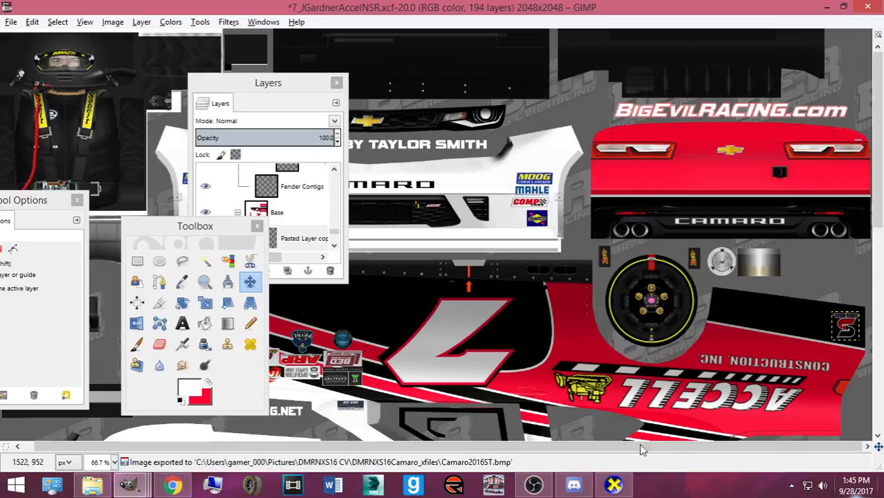
left_click(613, 484)
- Orbit the car to inspect the right side and rear, then select the hood Accell layer in GIMP
left_click_drag(503, 335, 490, 346)
left_click_drag(577, 292, 104, 289)
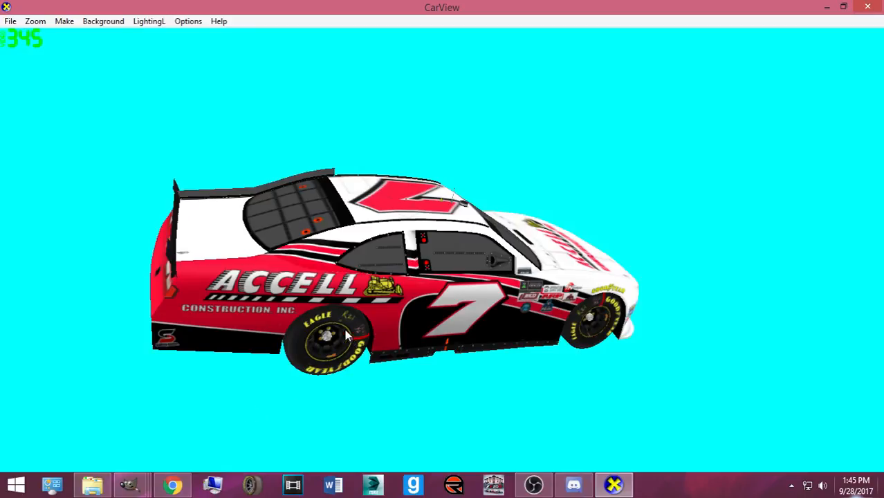
left_click_drag(401, 277, 245, 257)
left_click_drag(218, 310, 474, 335)
mouse_move(130, 484)
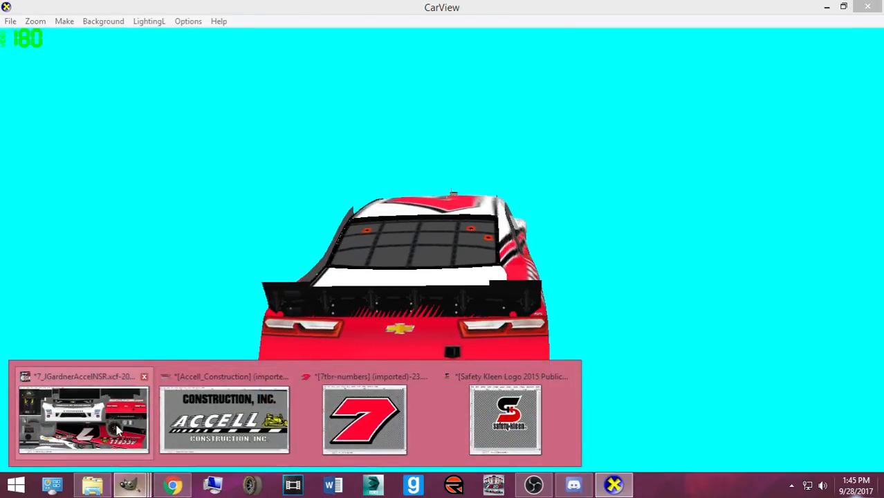
left_click(83, 419)
scroll(601, 337, "down", 1)
left_click(201, 351)
- Restore the tool panels and Layers list and select the Accell Construction layer
key("ctrl+b")
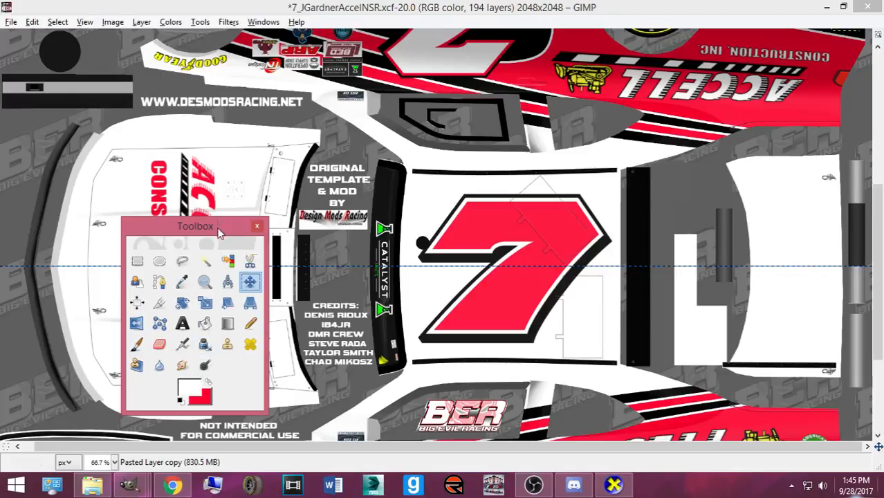
key("ctrl+l")
left_click_drag(149, 230, 582, 246)
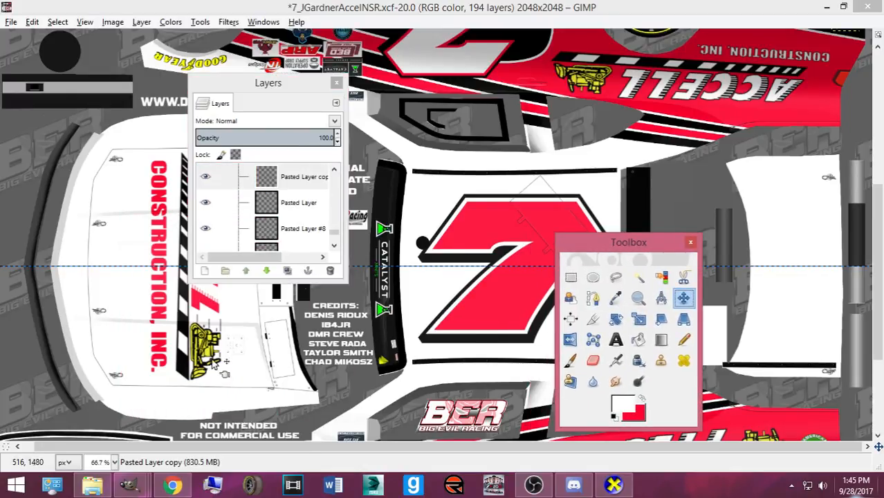
left_click(203, 357)
left_click(194, 352)
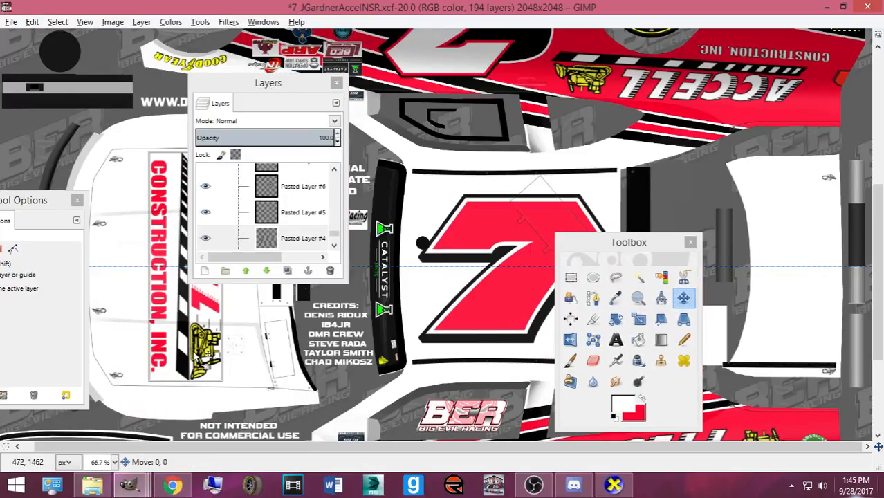
scroll(297, 208, "down", 3)
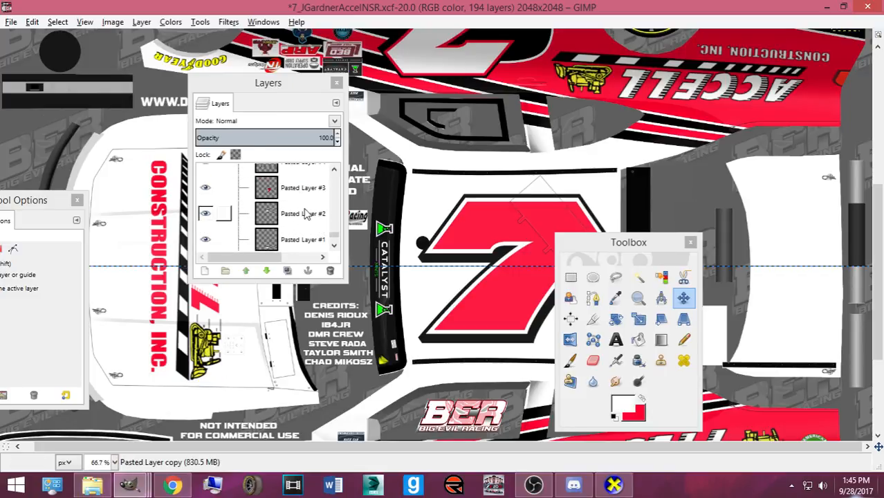
scroll(306, 213, "up", 1)
- Rotate the copied Accell banner 180°, move it to the right end and shrink it to fit
left_click(306, 214)
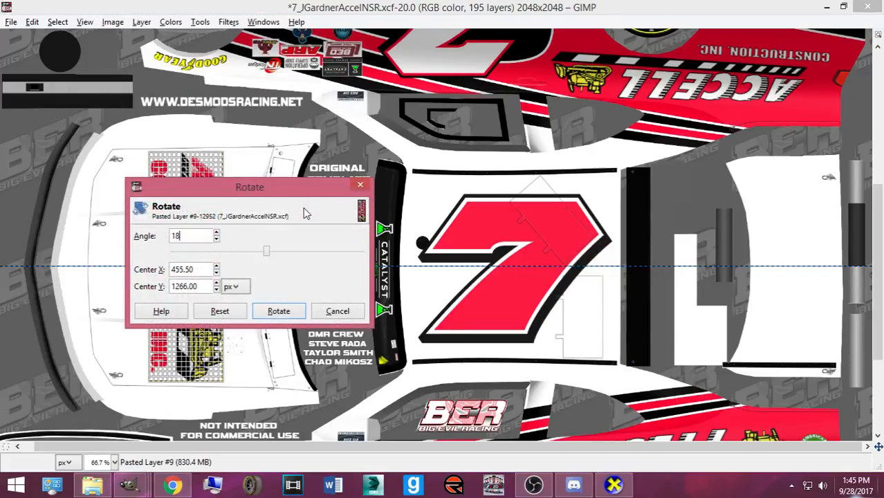
type("0")
left_click(277, 310)
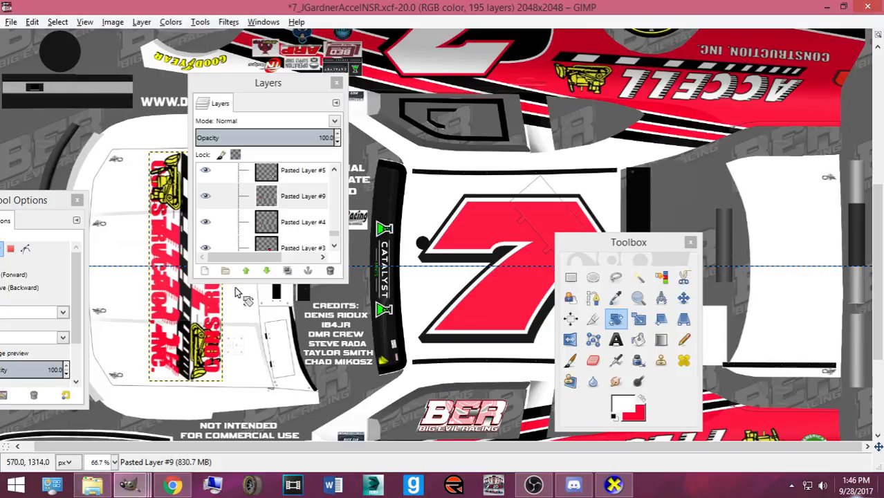
left_click(683, 298)
left_click_drag(216, 356, 817, 354)
key("shift+t")
left_click(805, 354)
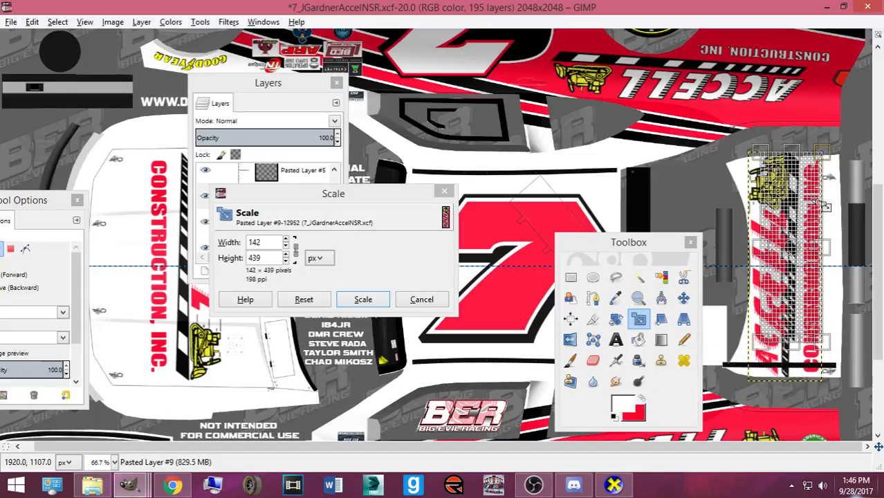
left_click_drag(820, 206, 802, 245)
left_click(363, 299)
left_click(682, 298)
left_click_drag(779, 295, 786, 306)
- Enlarge the deck-lid ACCELL decal slightly, nudge it into place, and export Camaro2016ST.bmp
key("shift+t")
left_click(828, 248)
left_click_drag(851, 206, 853, 193)
left_click(363, 298)
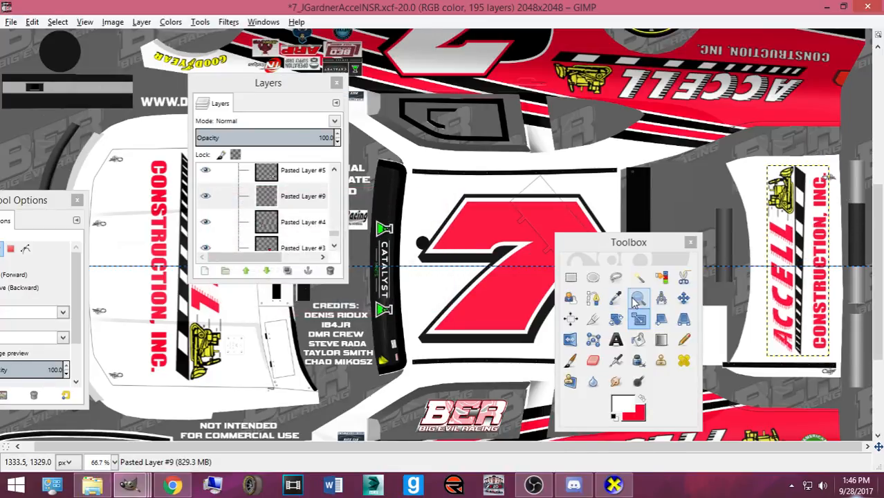
left_click(683, 298)
left_click_drag(777, 324, 769, 325)
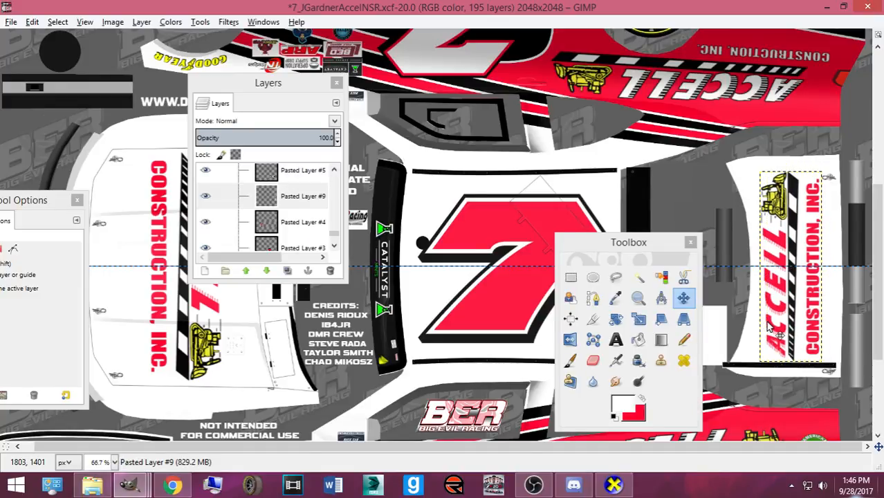
key("Up")
key("Up")
key("Up")
key("Up")
key("Up")
key("Up")
key("Up")
key("Up")
key("Up")
key("Up")
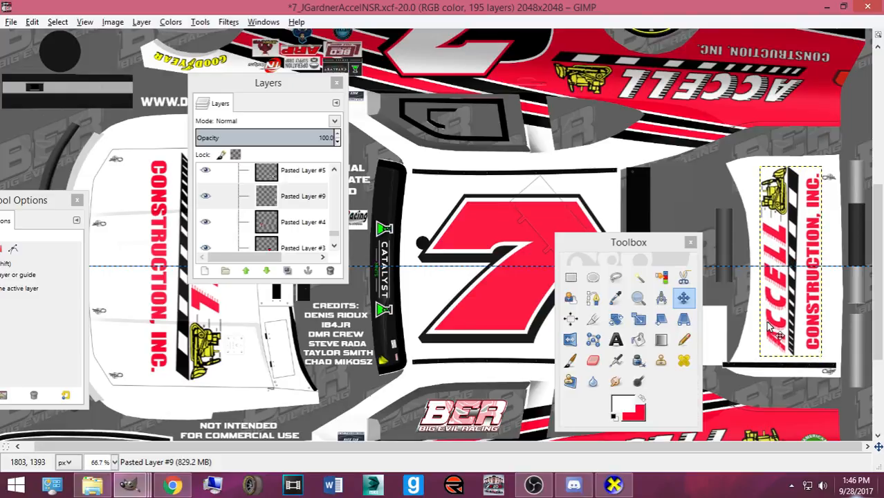
key("ctrl+e")
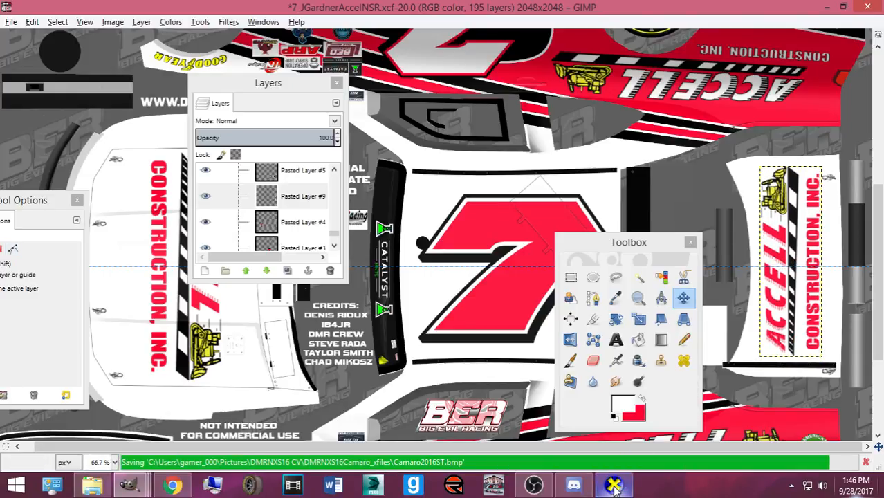
left_click(614, 487)
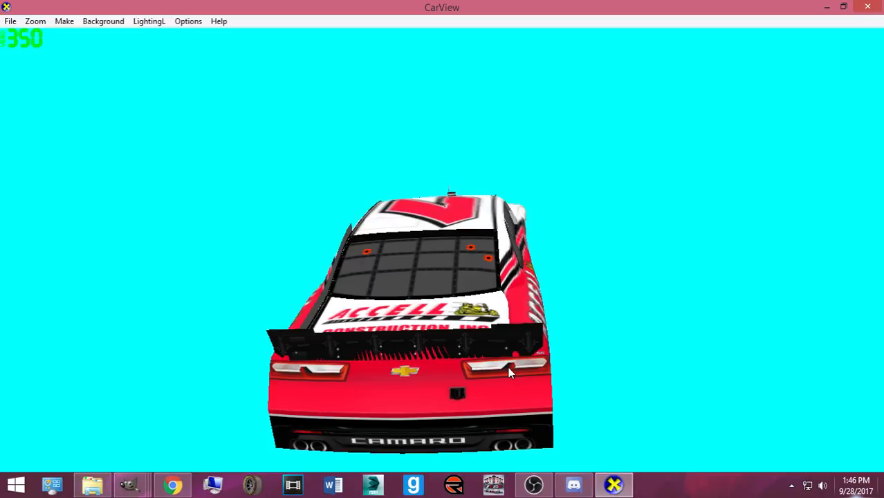
- Orbit the car to roof and three-quarter side views, and briefly compare against the Accell #36 reference photo
left_click_drag(605, 193, 395, 373)
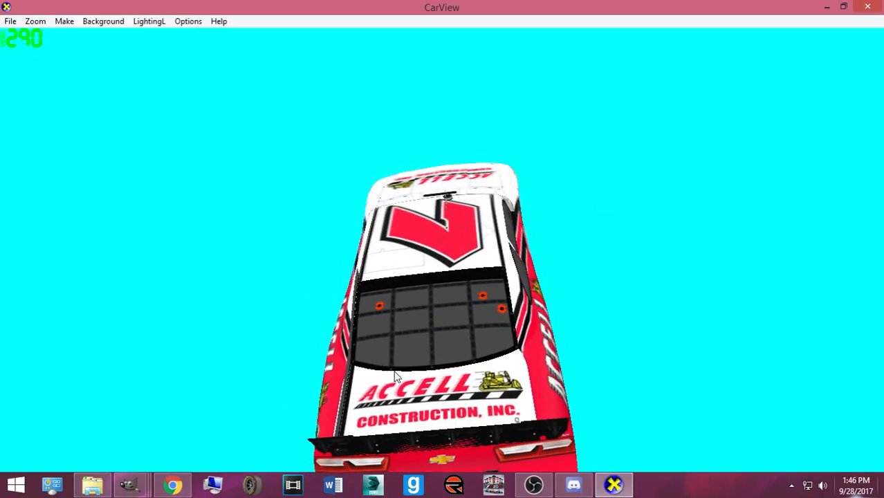
left_click_drag(319, 369, 542, 296)
left_click(171, 485)
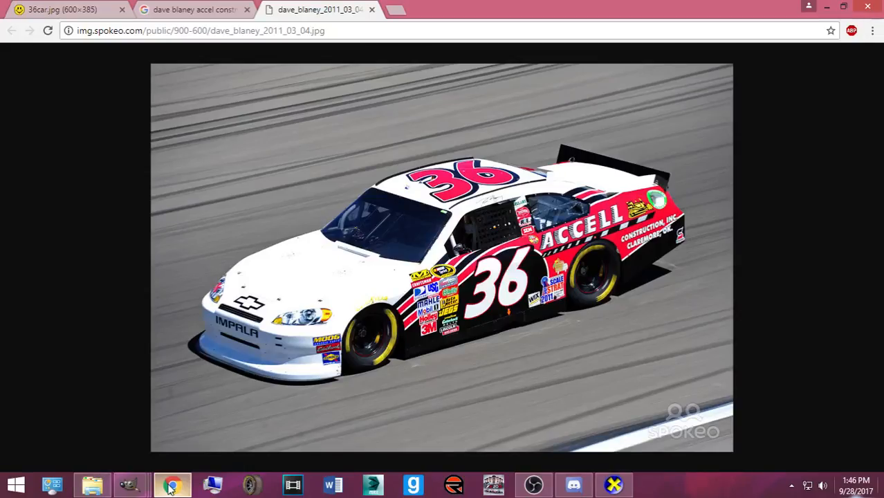
left_click(172, 486)
- Return to the GIMP car template and restore the tool palette and Layers list
mouse_move(128, 484)
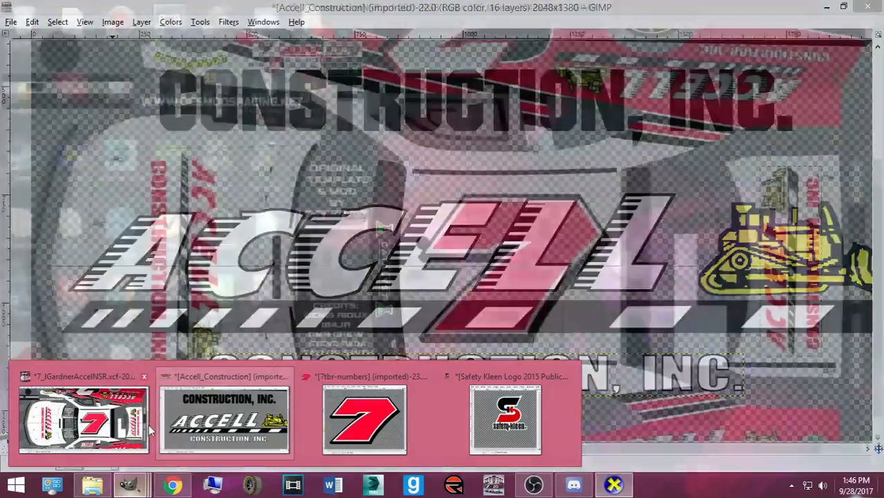
mouse_move(148, 430)
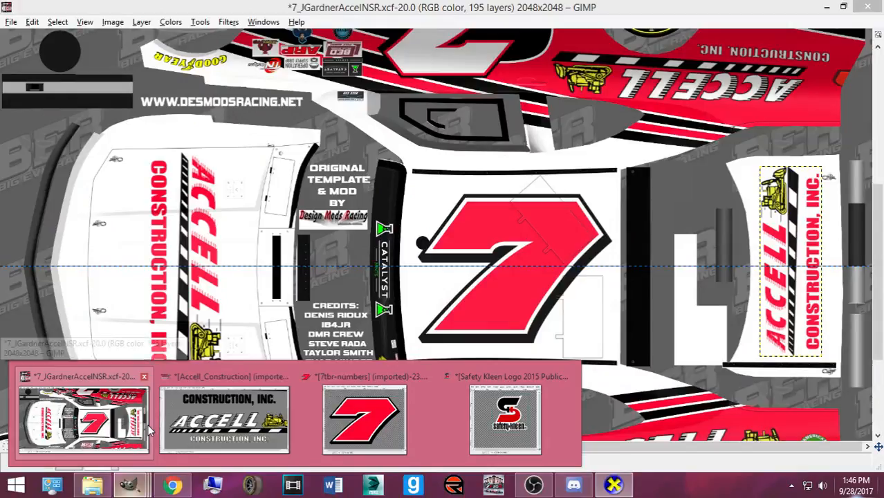
left_click(148, 430)
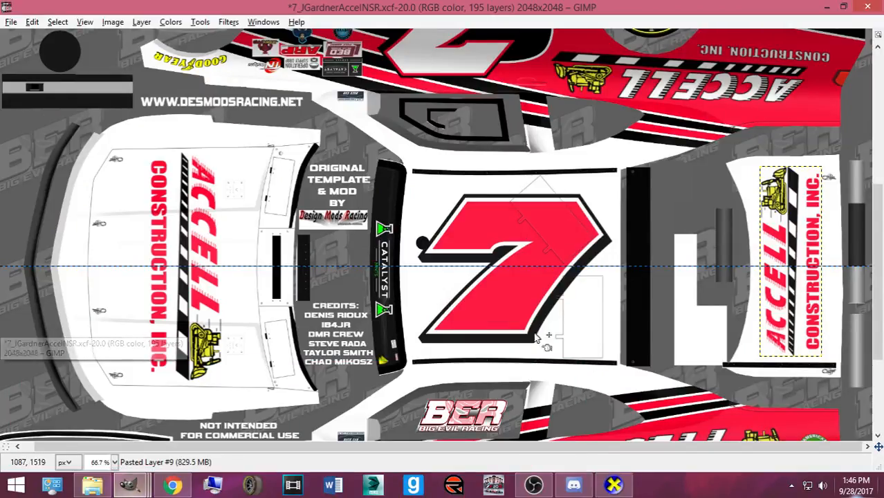
scroll(660, 290, "up", 3)
scroll(664, 297, "down", 6)
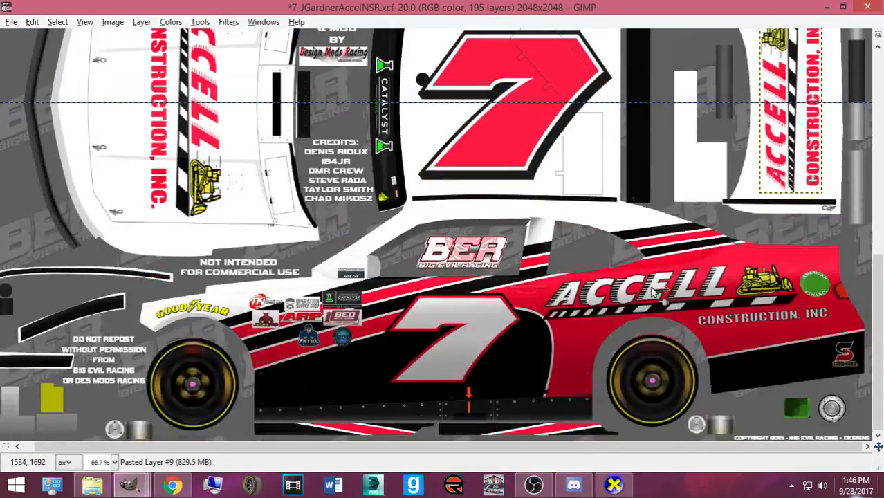
key("ctrl+b")
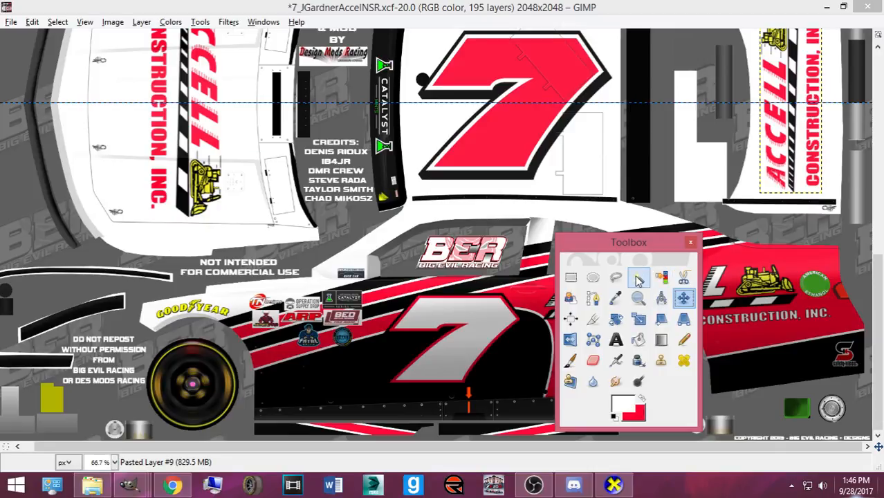
key("ctrl+l")
left_click_drag(620, 247, 112, 243)
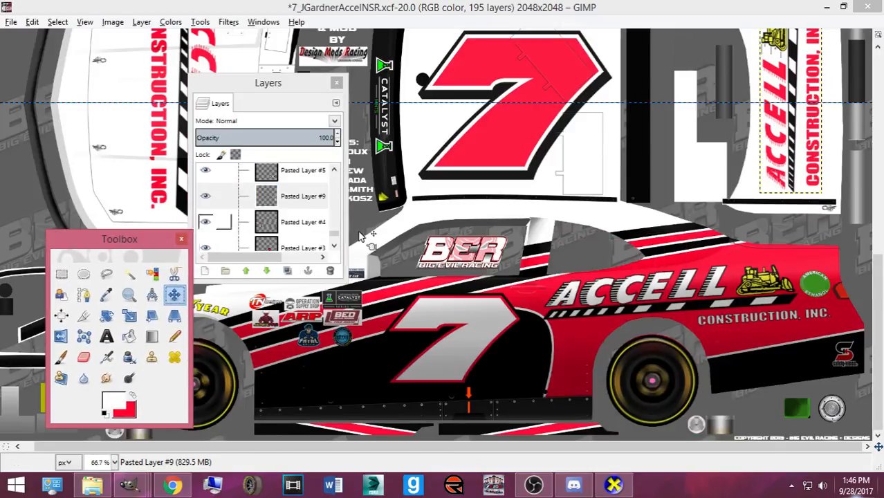
scroll(290, 207, "up", 1)
- Duplicate the side ACCELL logo layer (Pasted Layer #5) and rotate the copy 3.65°
left_click(289, 196)
key("ctrl+shift+d")
key("shift+r")
type("3.65")
key("Return")
left_click(282, 309)
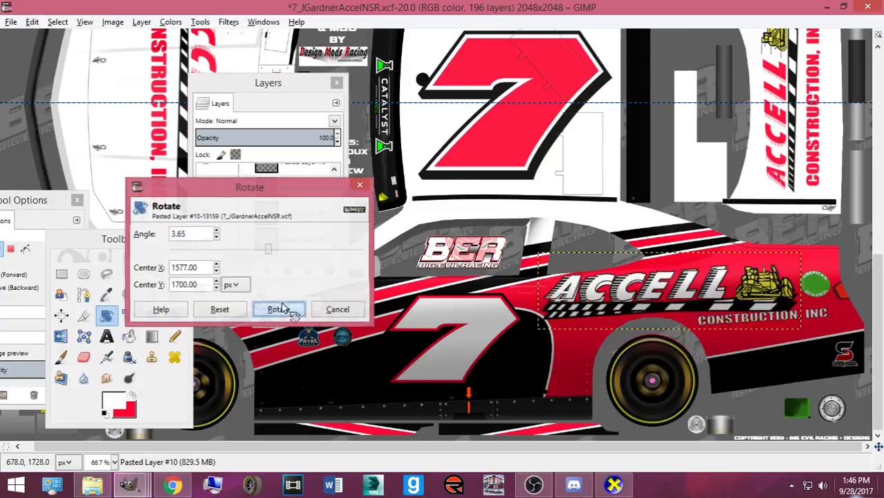
- Scale the copied ACCELL logo down to about 328×97 to fit the rear bumper
key("shift+t")
left_click(571, 331)
left_click_drag(571, 331, 622, 305)
scroll(724, 283, "up", 10)
left_click_drag(725, 284, 733, 177)
left_click_drag(640, 213, 671, 202)
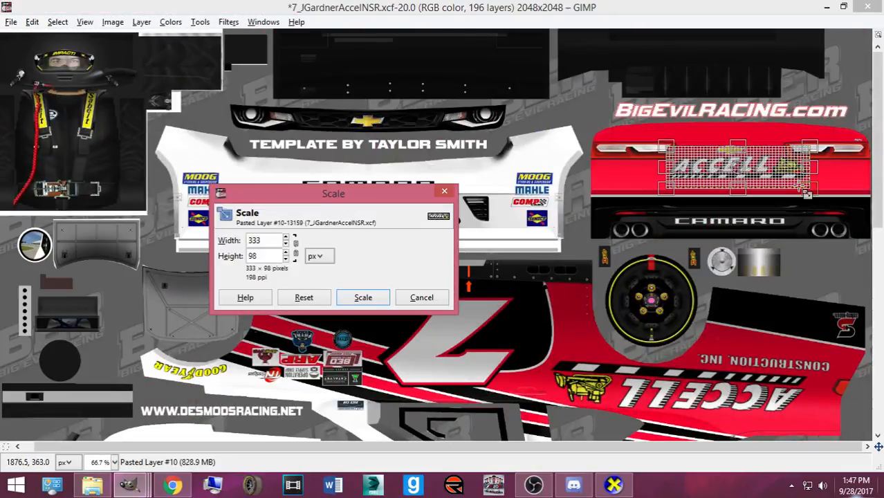
key("Tab")
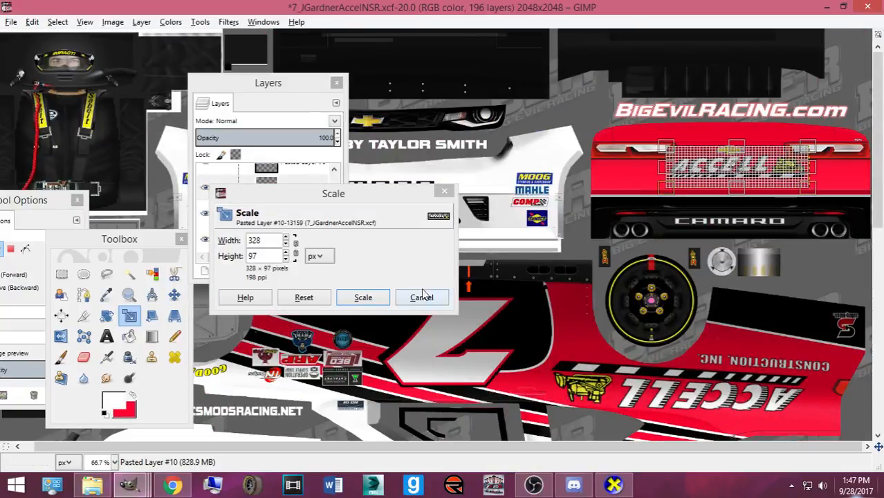
left_click(363, 298)
- Position the small ACCELL logo above CAMARO on the rear bumper and save the template
left_click_drag(721, 181, 717, 186)
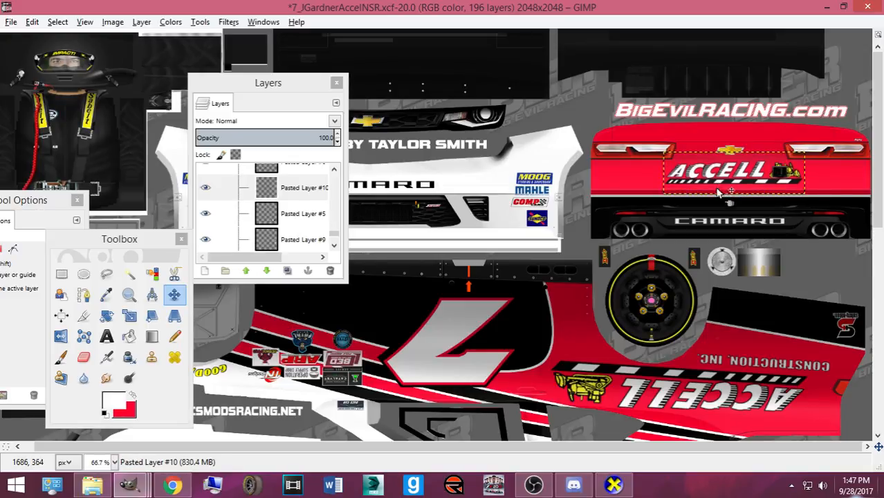
key("Down")
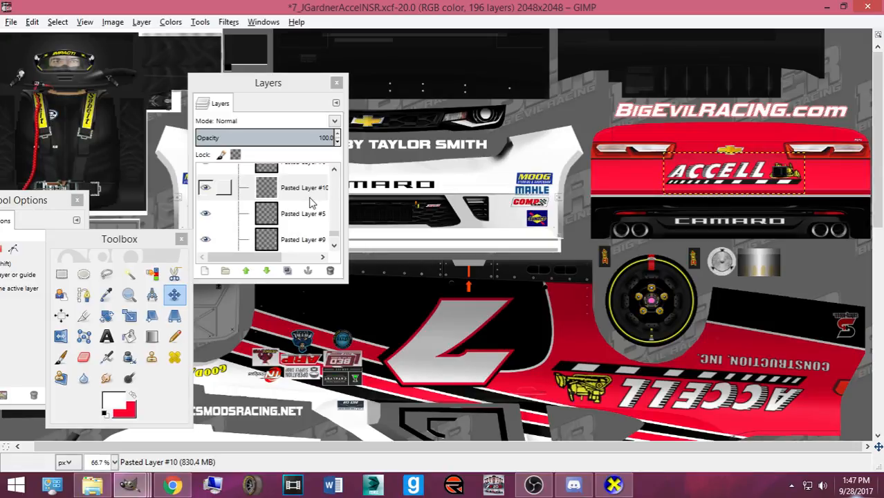
key("ctrl+s")
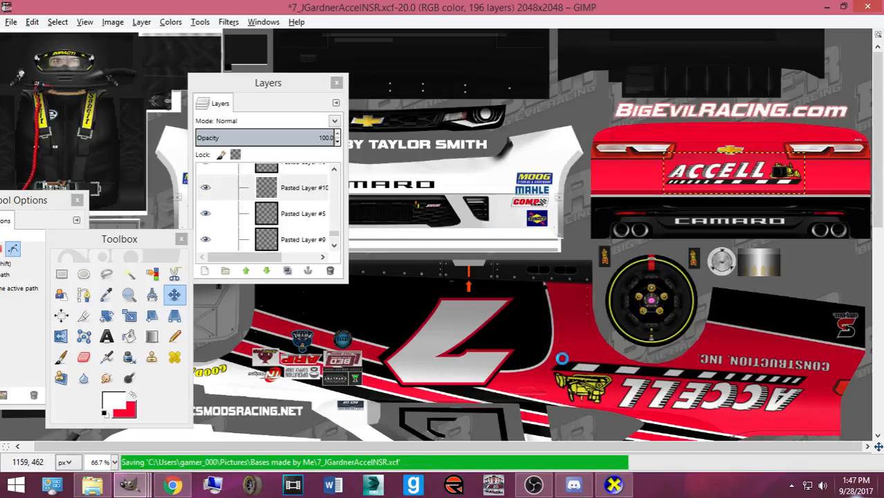
key("ctrl+s")
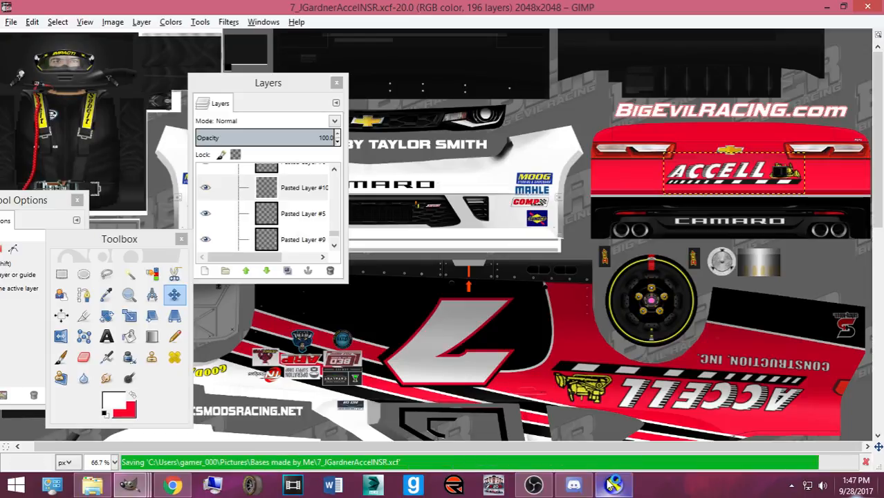
left_click(613, 484)
- Orbit the car to a centred rear view to check the new bumper logo
left_click_drag(507, 318, 117, 281)
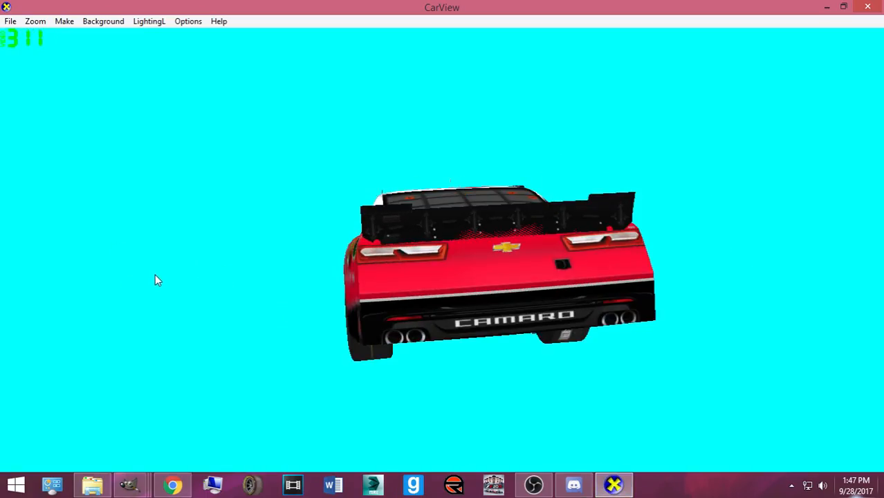
left_click_drag(298, 275, 438, 202)
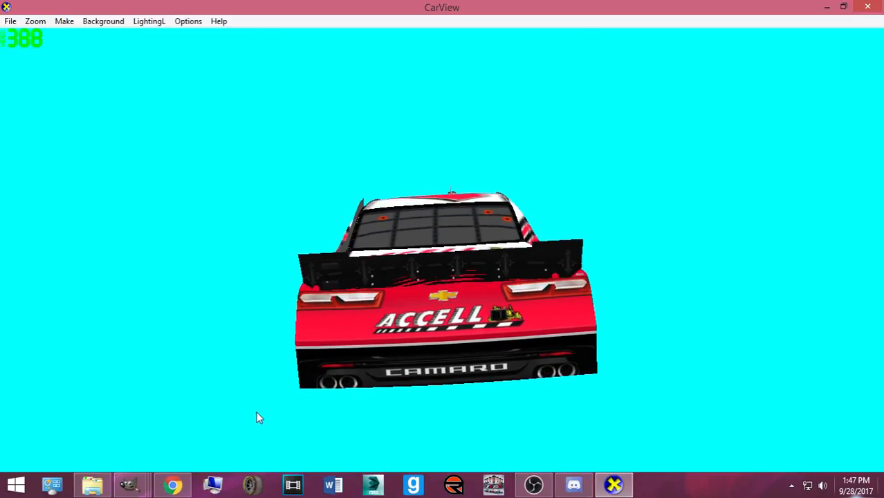
left_click(141, 481)
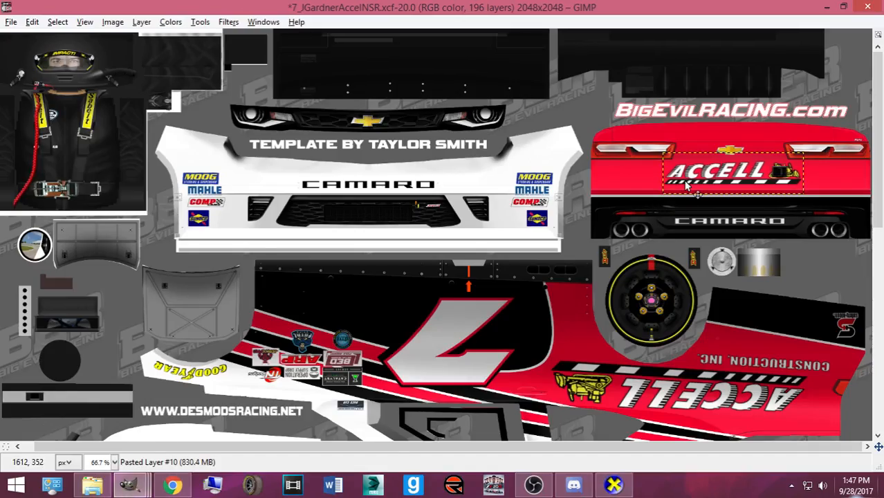
key("ctrl+s")
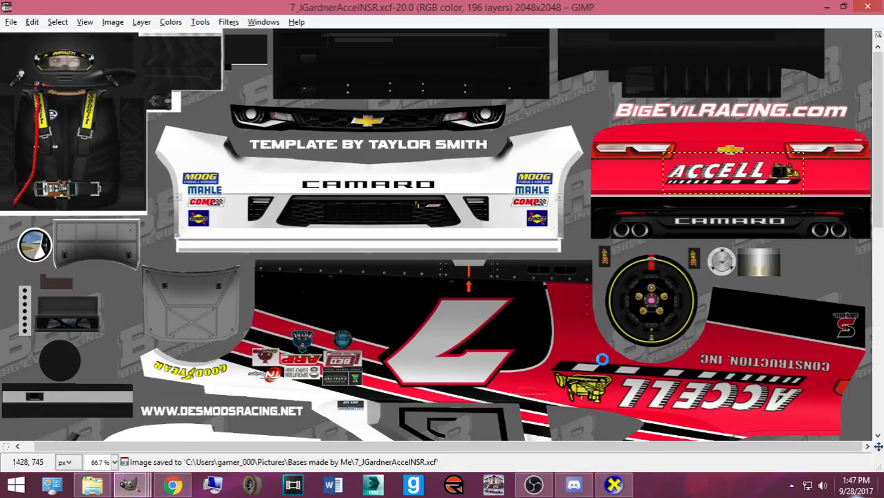
key("ctrl+e")
left_click(613, 484)
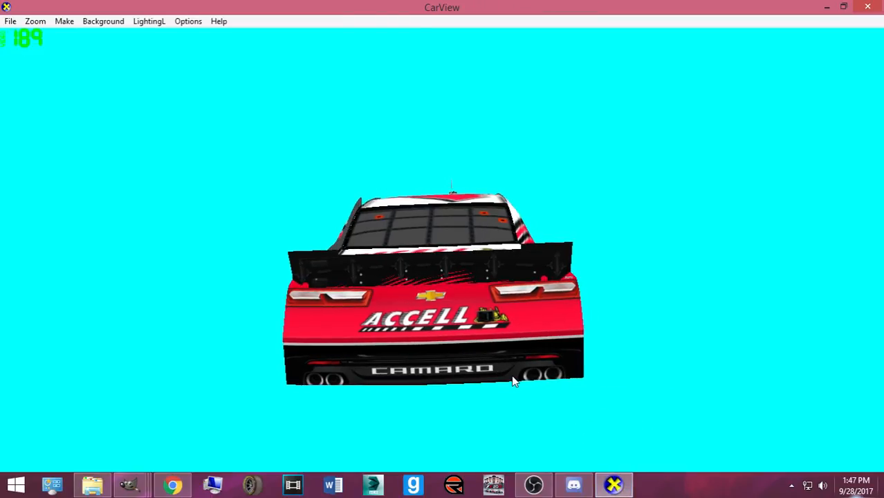
mouse_move(355, 332)
left_mouse_down()
mouse_move(353, 325)
mouse_move(359, 329)
left_mouse_up()
left_click(133, 484)
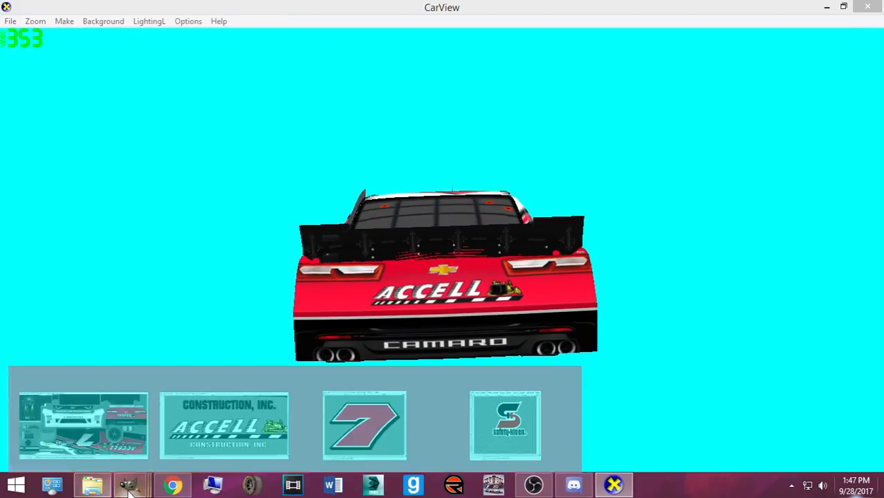
left_click(119, 433)
key("ctrl+s")
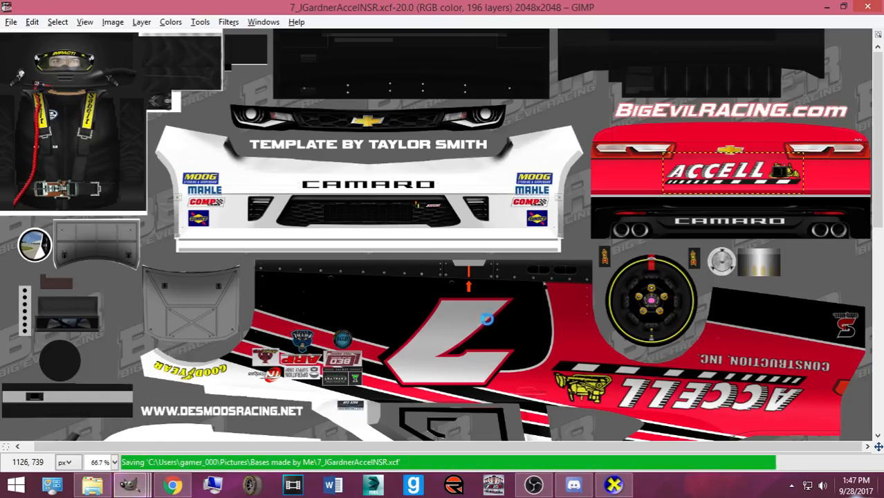
- Set the Text tool font to Berthold Akzidenz Grotesk Ultra-Bold Italic Condensed
scroll(488, 322, "down", 8)
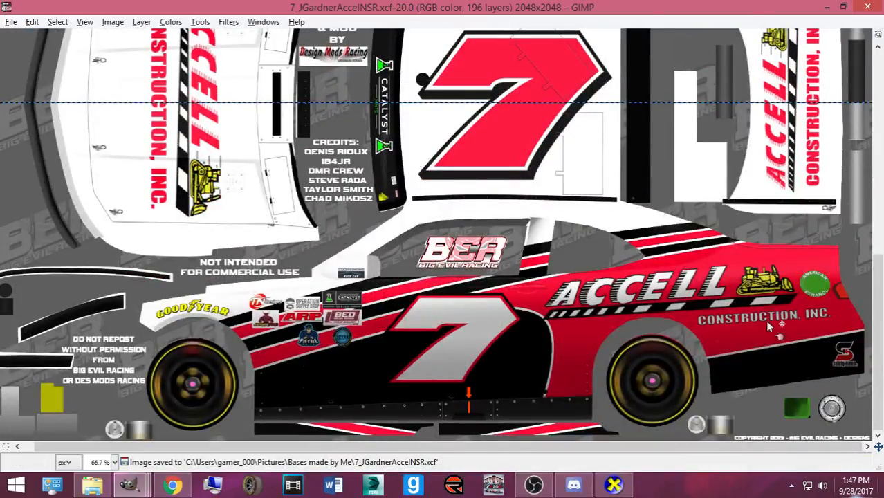
left_click(172, 484)
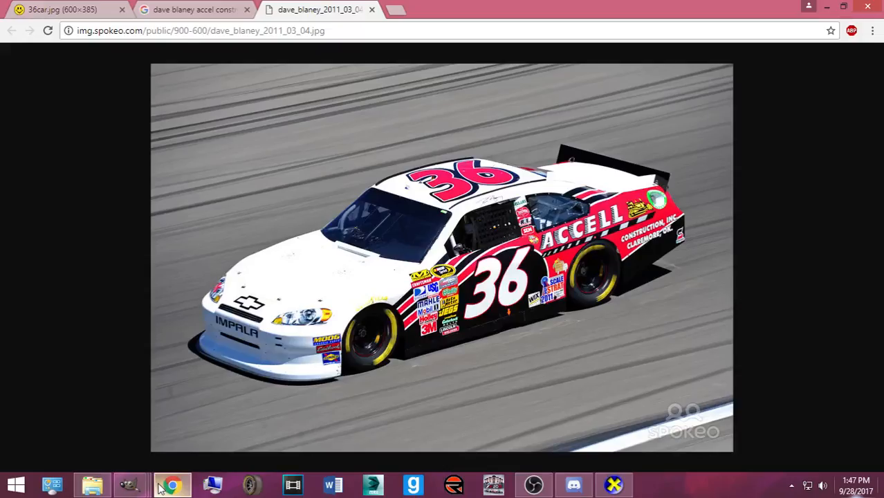
left_click(163, 488)
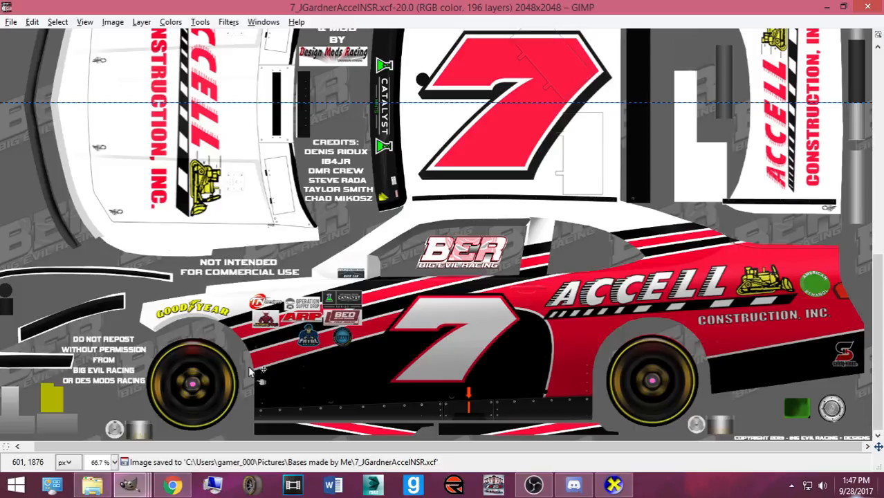
key("ctrl+b")
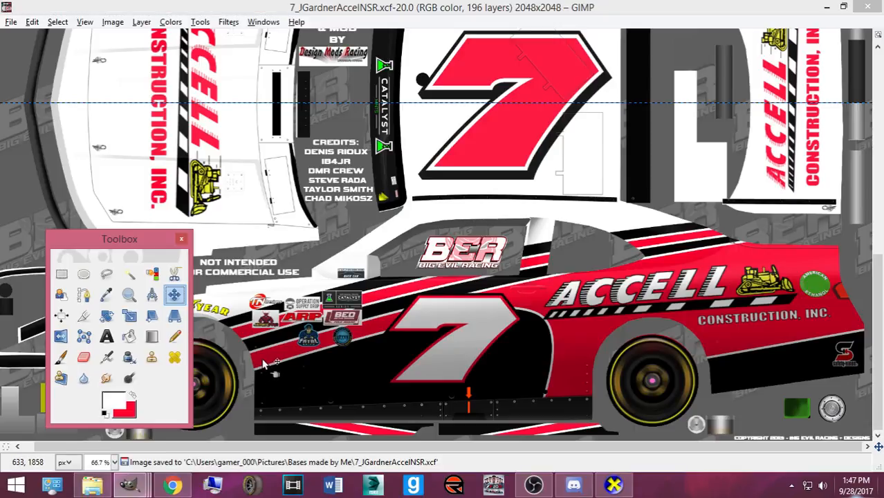
double_click(113, 337)
left_click_drag(46, 219, 195, 215)
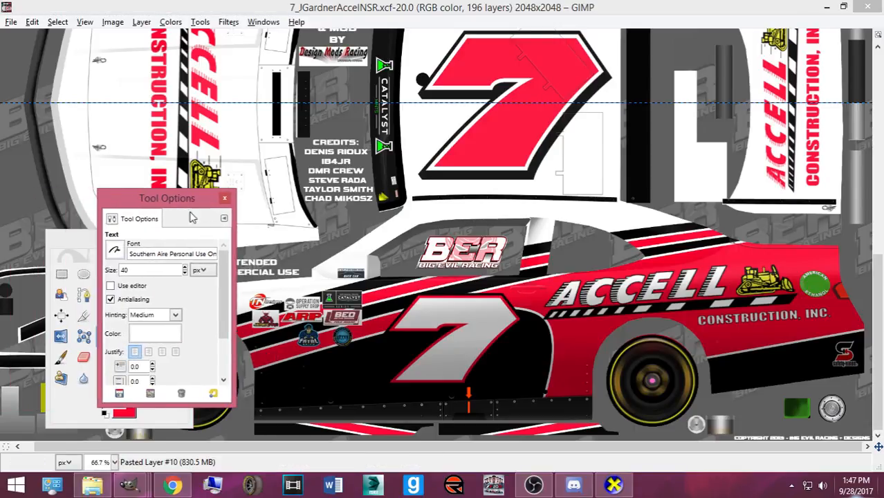
left_click(129, 254)
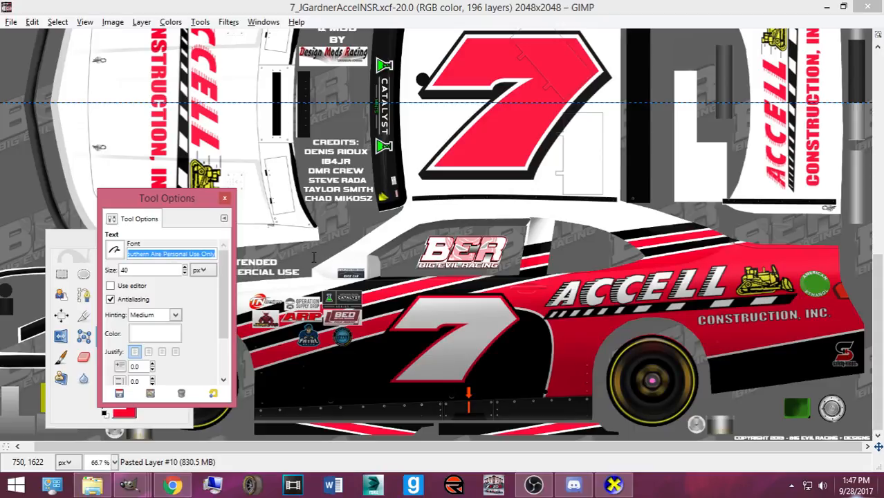
key("BackSpace")
type("Bert")
left_click(461, 7)
- Type GARDNER beside the roof 7 and move the layer into the Rear Name Banner group
scroll(630, 311, "up", 2)
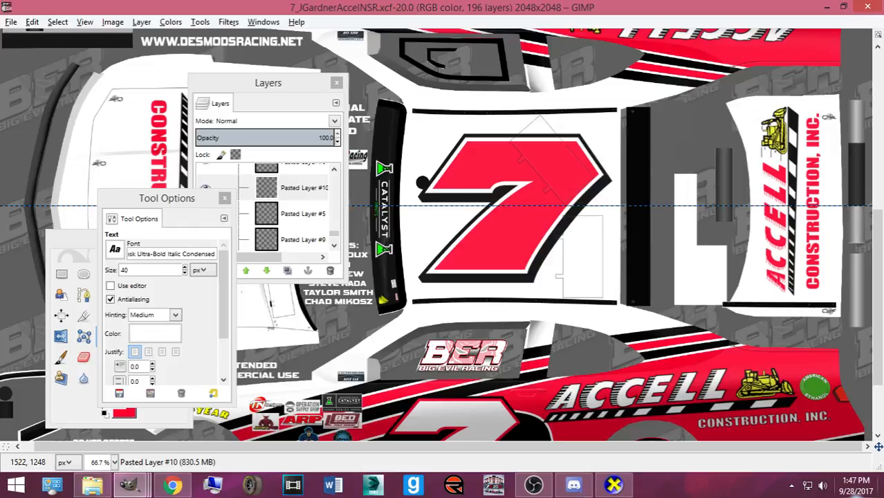
left_click(654, 207)
type("GARDNER")
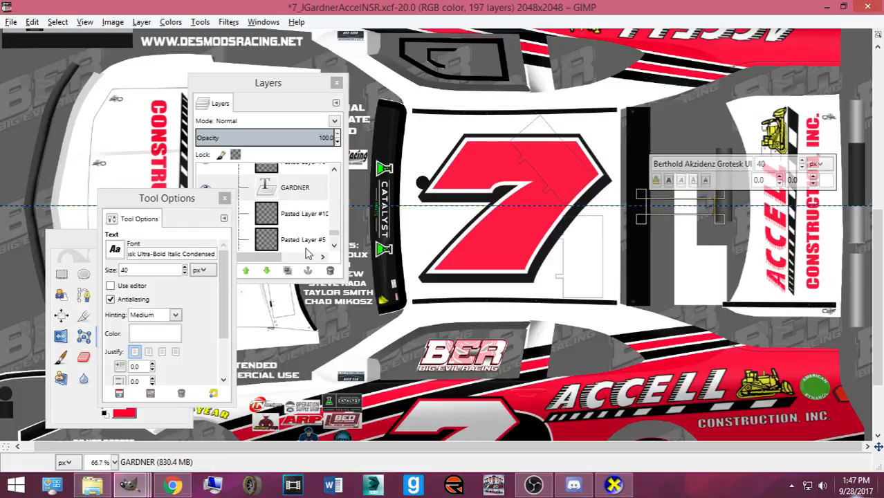
left_click(80, 296)
left_click(174, 295)
mouse_move(275, 191)
left_mouse_down()
mouse_move(307, 173)
mouse_move(329, 176)
mouse_move(325, 271)
mouse_move(325, 219)
left_mouse_up()
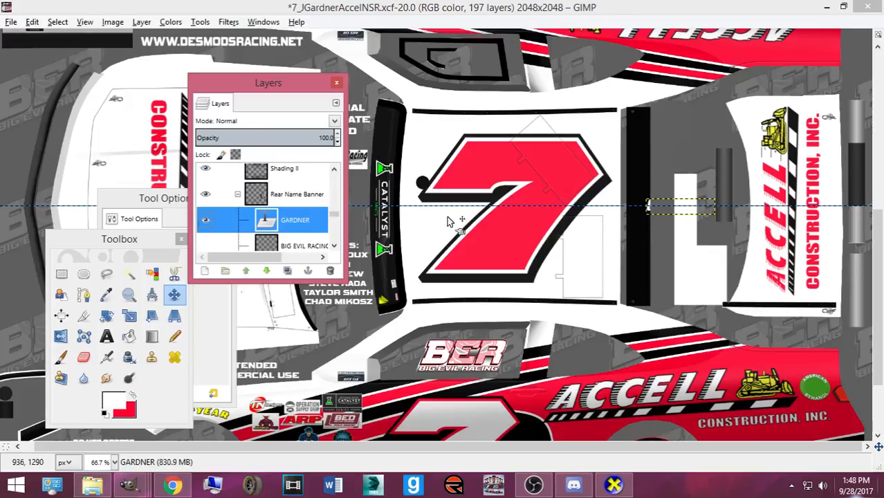
- Resize the GARDNER text layer with the Scale tool
key("Tab")
key("shift+s")
left_click(649, 217)
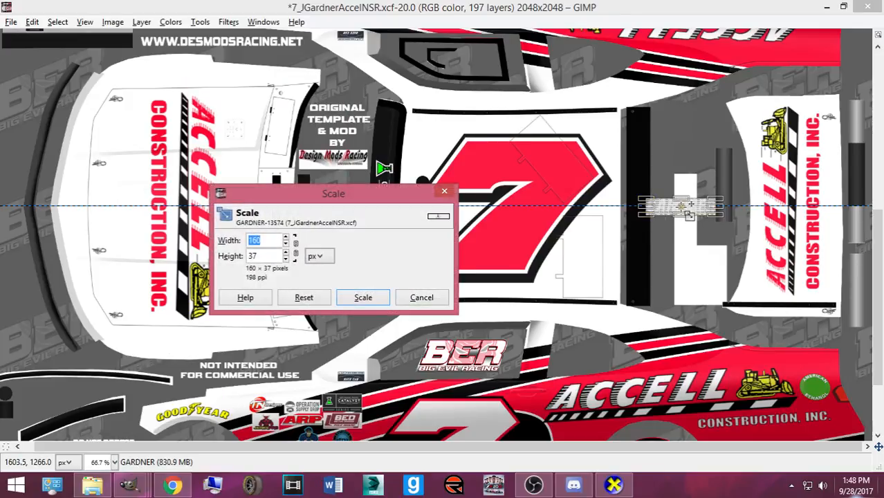
key("Tab")
left_click(363, 298)
- Rotate GARDNER -90° and place it on the black stripe right of the roof 7
key("Tab")
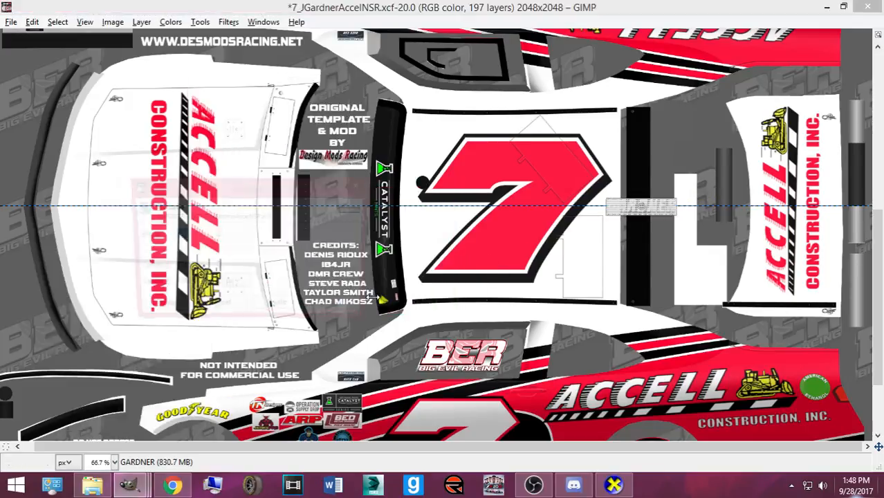
key("shift+r")
type("80")
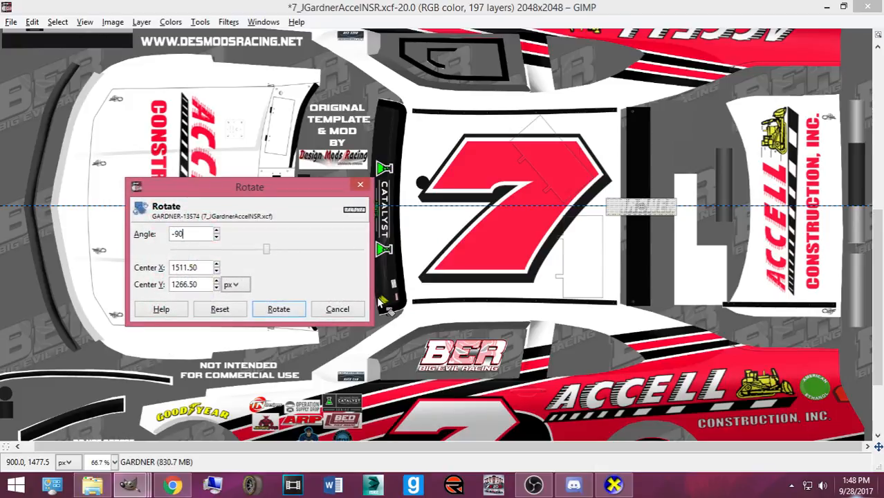
left_click(277, 309)
key("Tab")
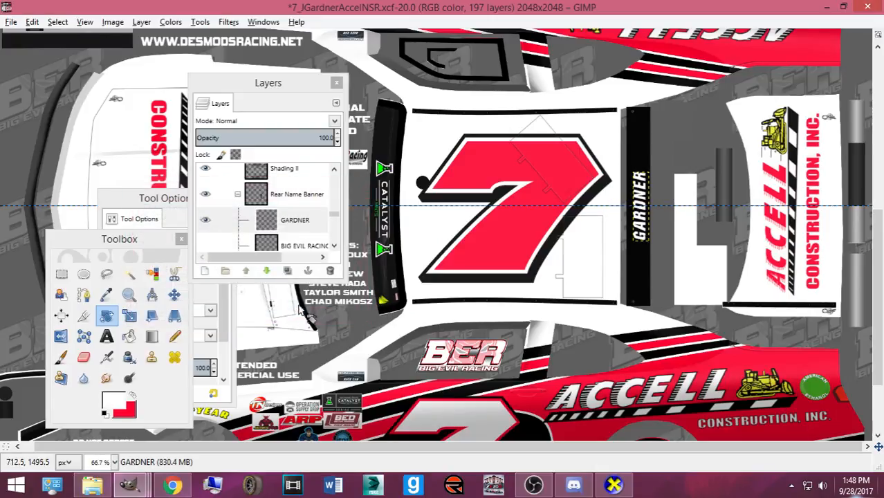
left_click(175, 294)
left_click_drag(651, 253, 649, 255)
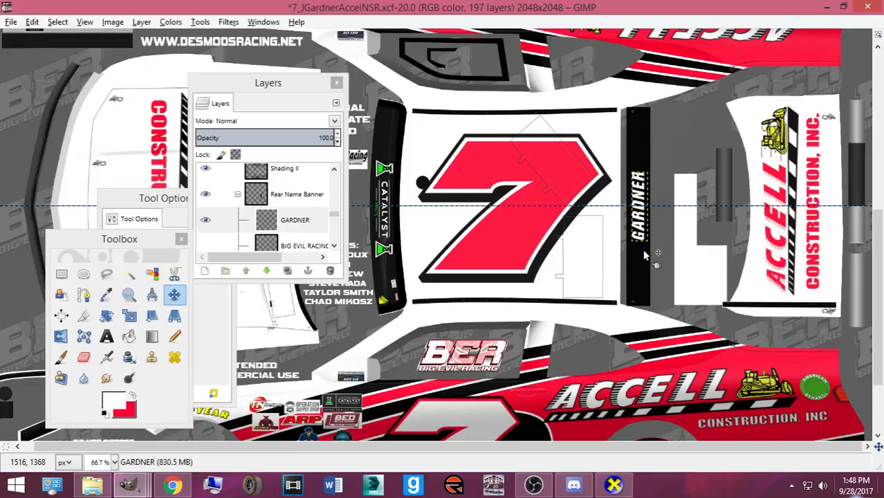
left_click(616, 484)
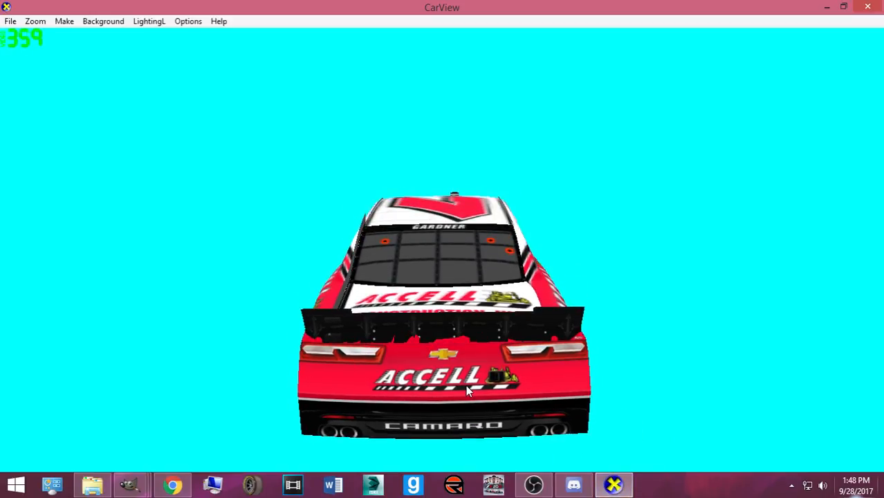
- Tilt the 3D car to check GARDNER above the rear window, then return to GIMP
left_click_drag(455, 357, 412, 330)
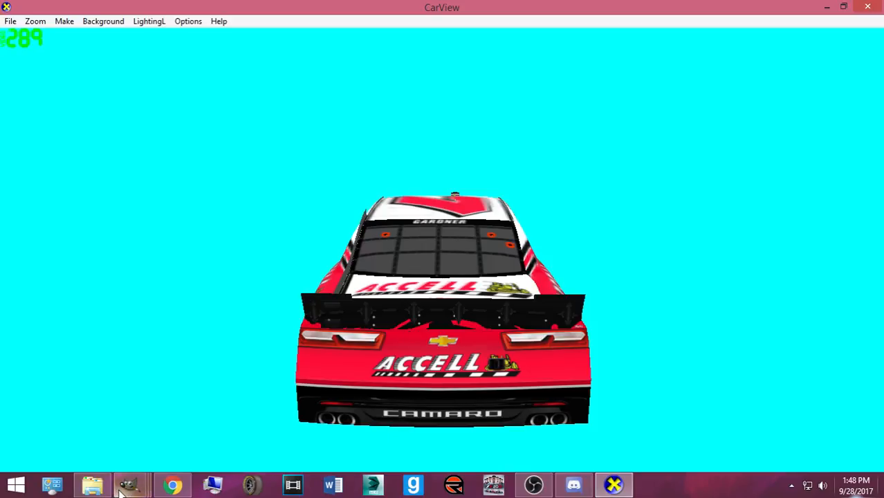
mouse_move(182, 489)
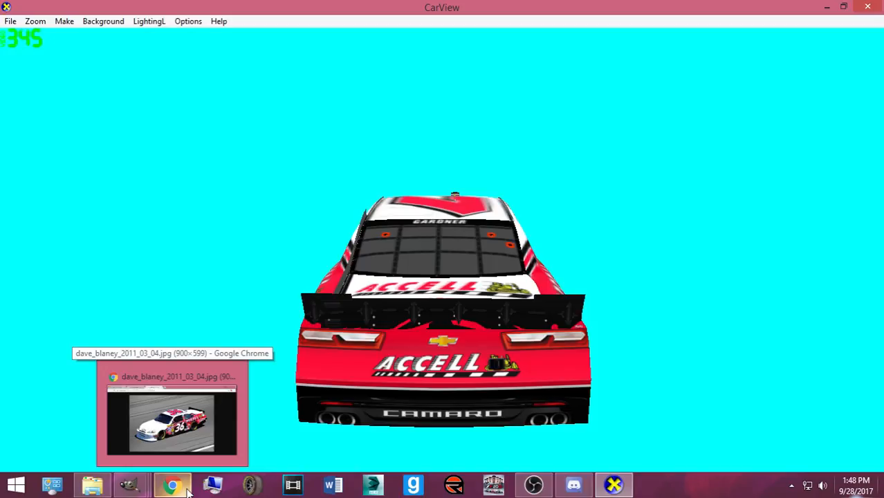
mouse_move(135, 484)
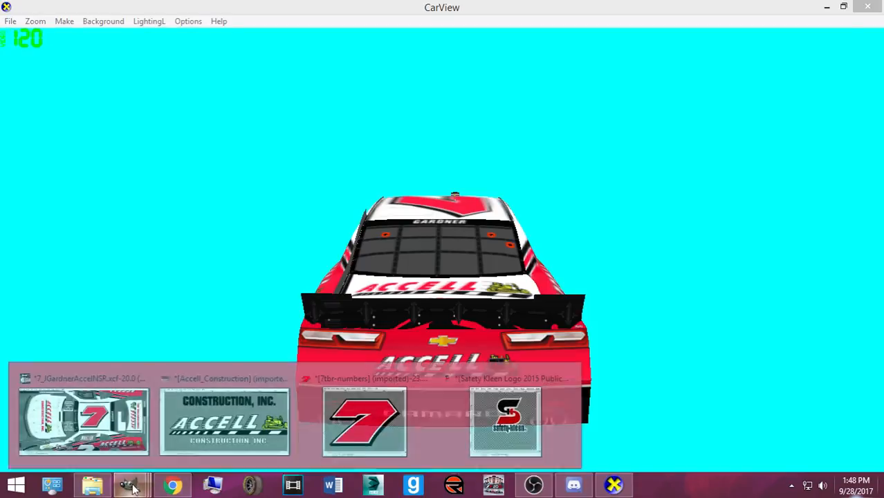
left_click(97, 430)
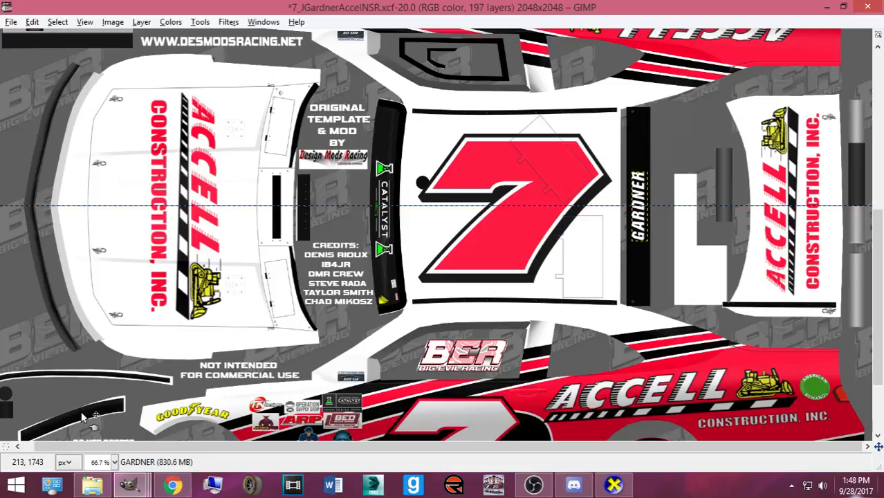
- Change the GARDNER text layer to read THE CHAIRMAN
key("ctrl+b")
left_click(110, 336)
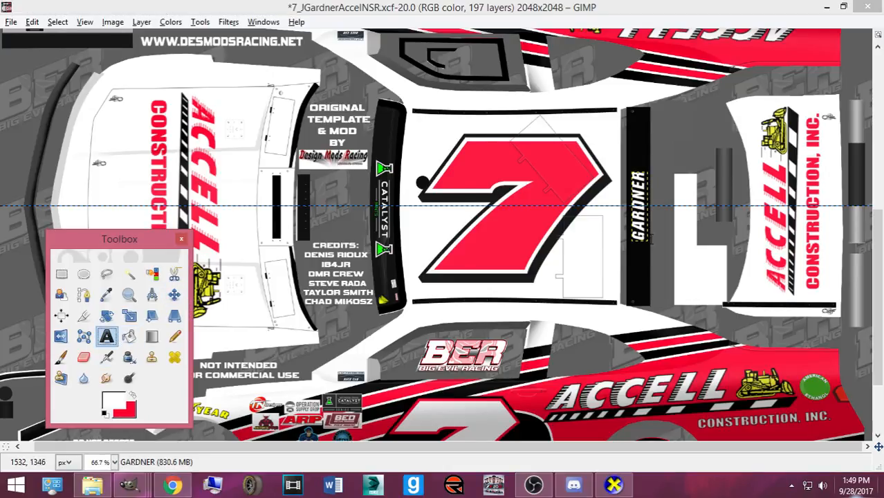
left_click(650, 239)
left_click(631, 298)
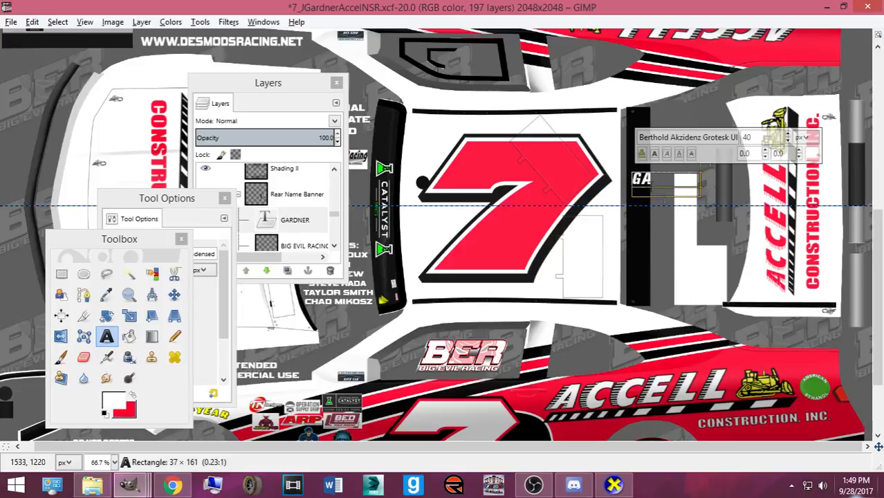
key("ctrl+a")
type("7")
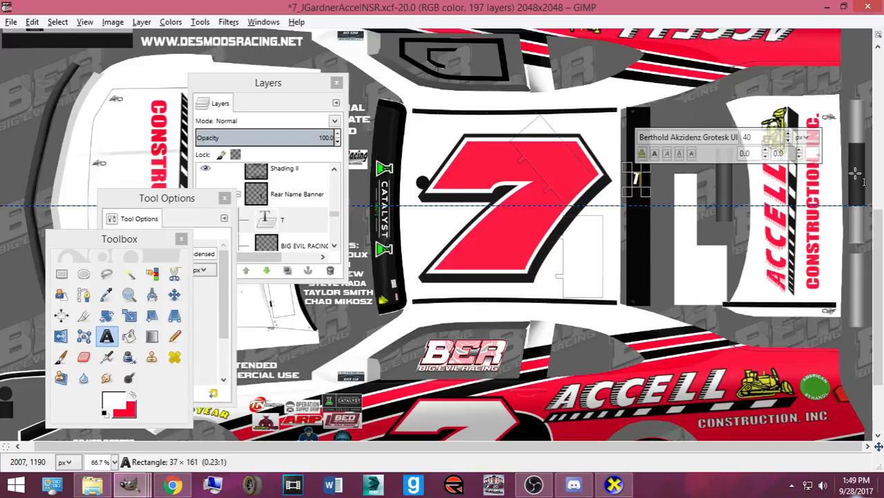
key("BackSpace")
type("THE CHAIRMAN")
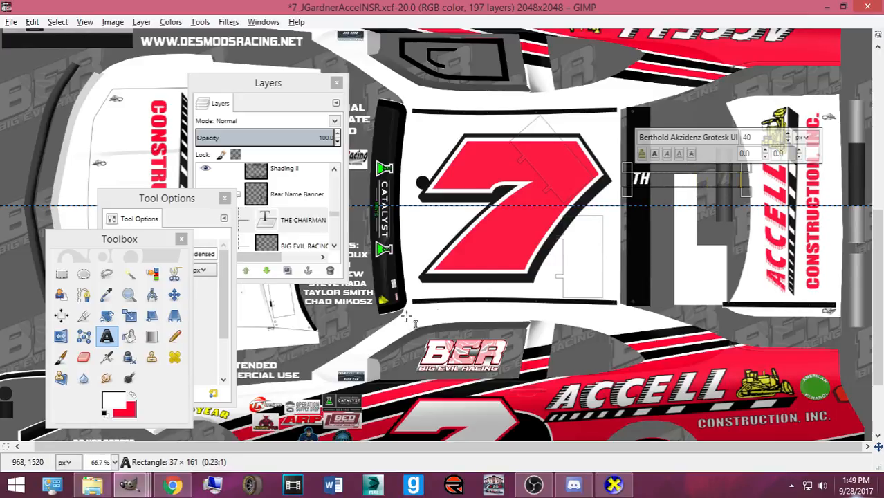
left_click(181, 295)
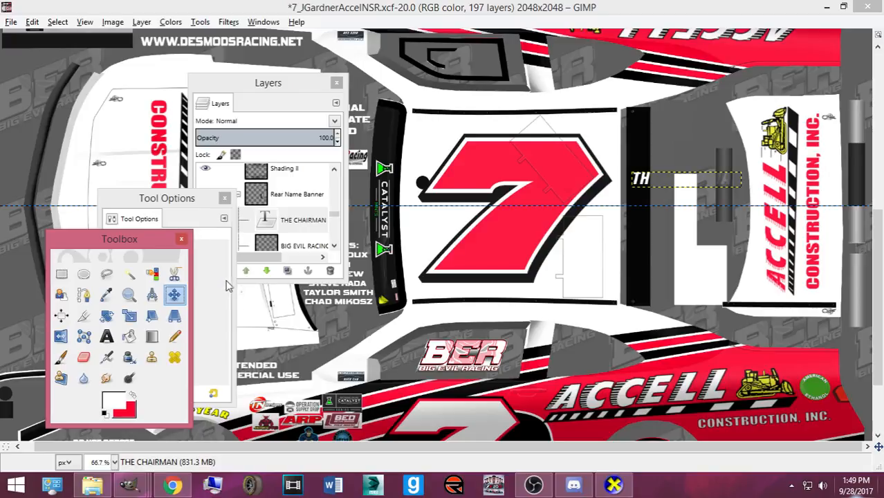
- Rotate THE CHAIRMAN -90°, stretch it to 37×255 px along the stripe, and nudge it right
key("shift+r")
type("-90")
key("Return")
left_click(279, 309)
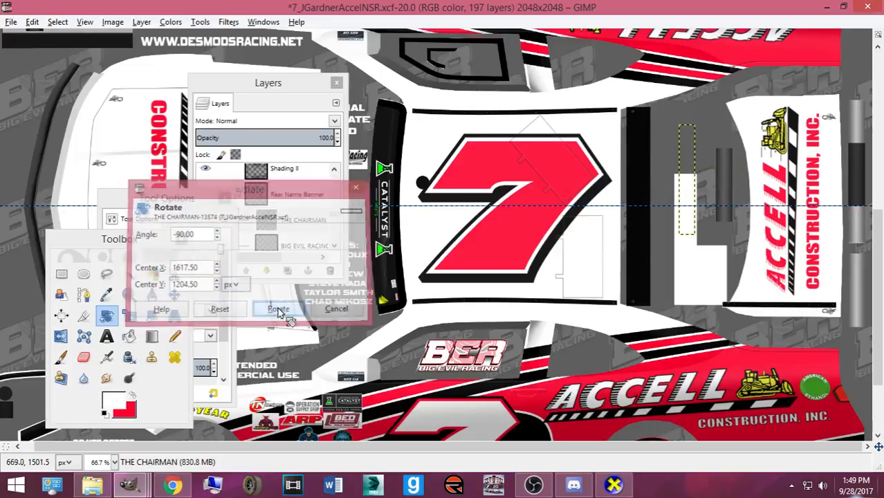
key("shift+t")
left_click(606, 193)
left_click_drag(697, 186, 649, 214)
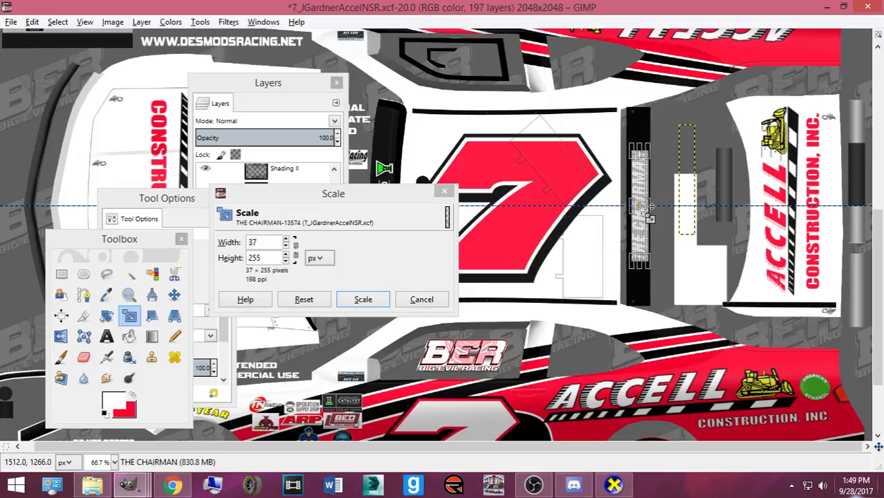
left_click(361, 299)
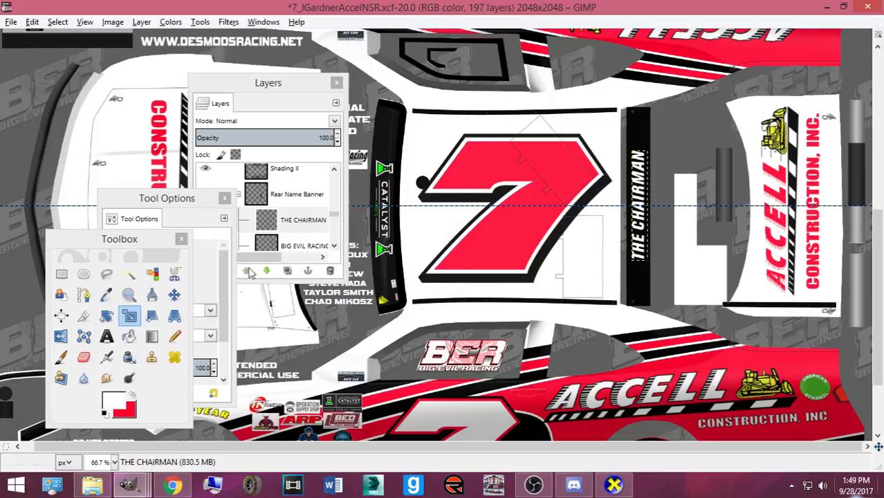
left_click(173, 295)
left_click(650, 270)
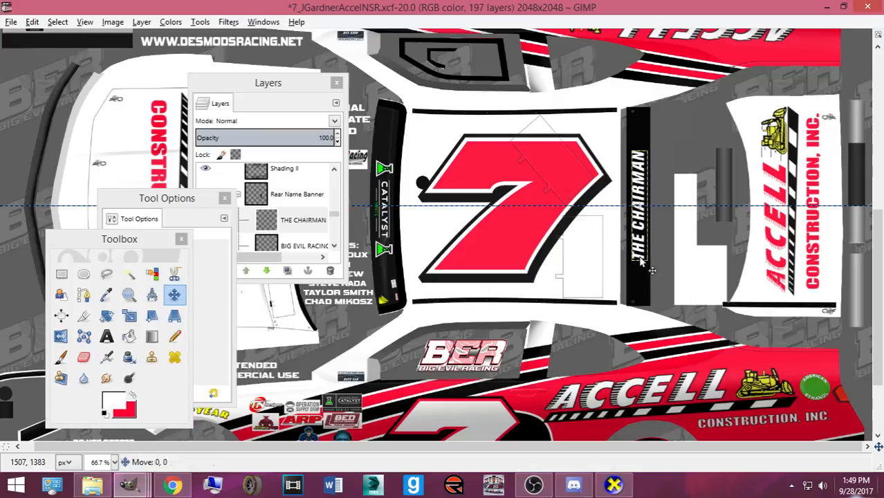
key("Right")
- Export Camaro2016ST.bmp and inspect THE CHAIRMAN over the rear window in CarView
key("ctrl+e")
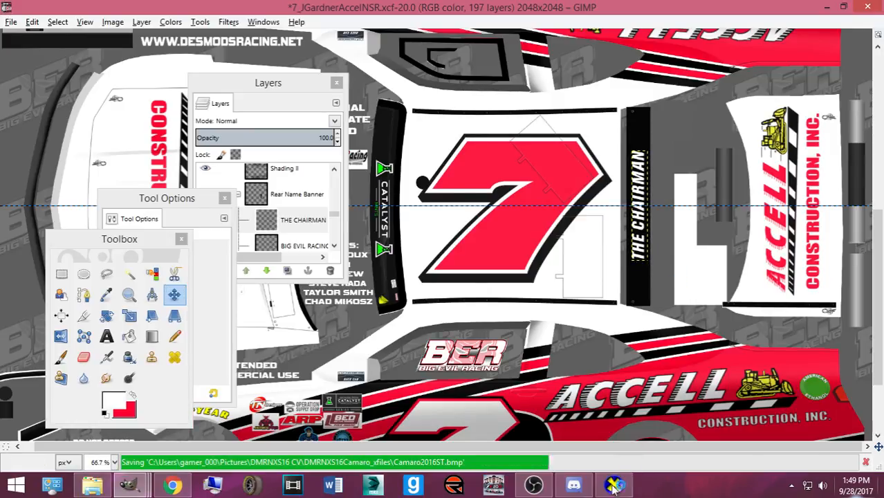
key("alt+Tab")
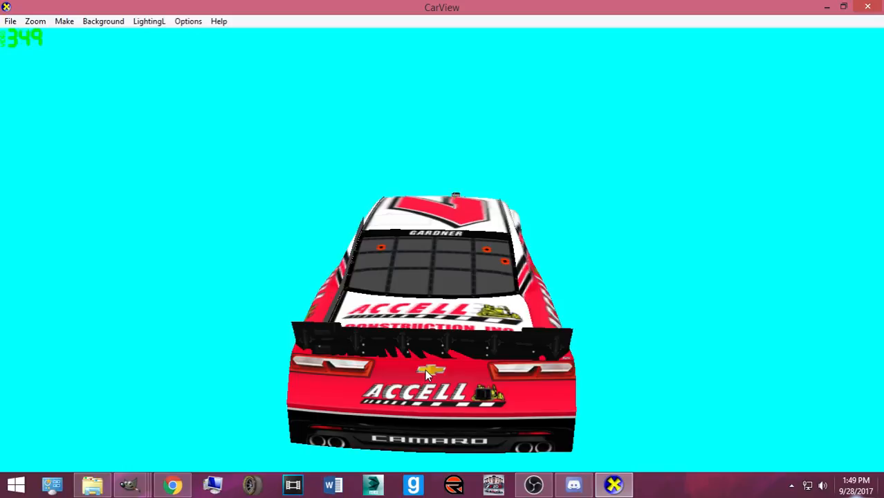
mouse_move(405, 360)
left_mouse_down()
mouse_move(409, 366)
mouse_move(405, 352)
mouse_move(418, 352)
left_mouse_up()
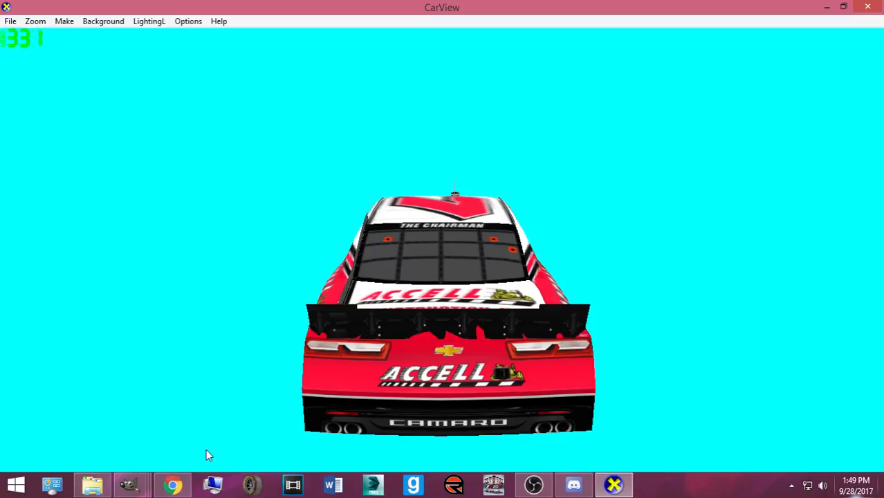
- Shift THE CHAIRMAN slightly left and down, then recheck the rear window in CarView
mouse_move(129, 484)
left_click(82, 415)
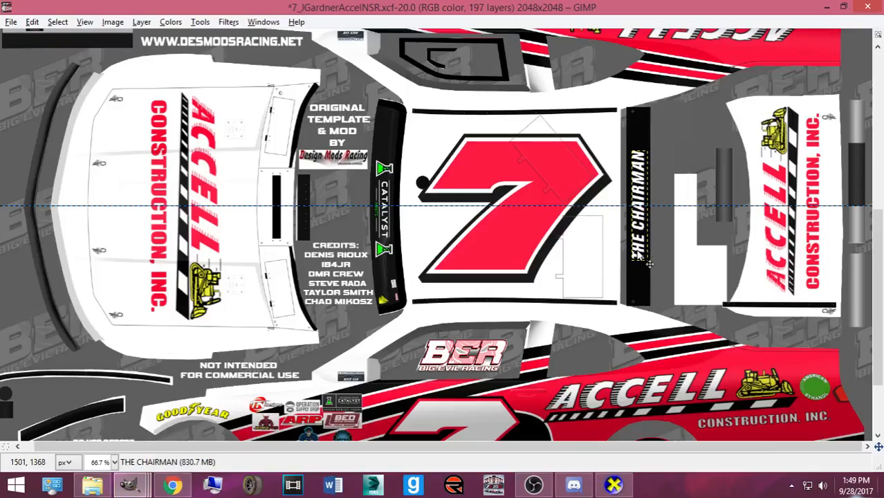
left_click_drag(639, 254, 627, 266)
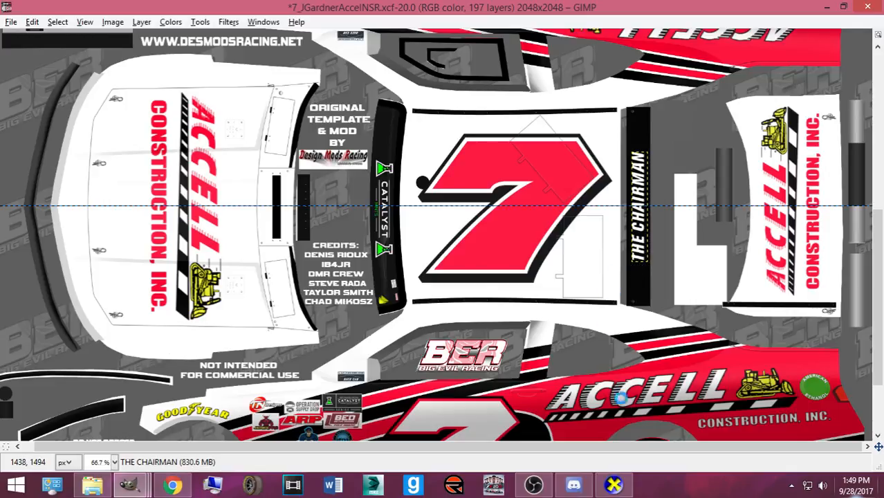
left_click(625, 486)
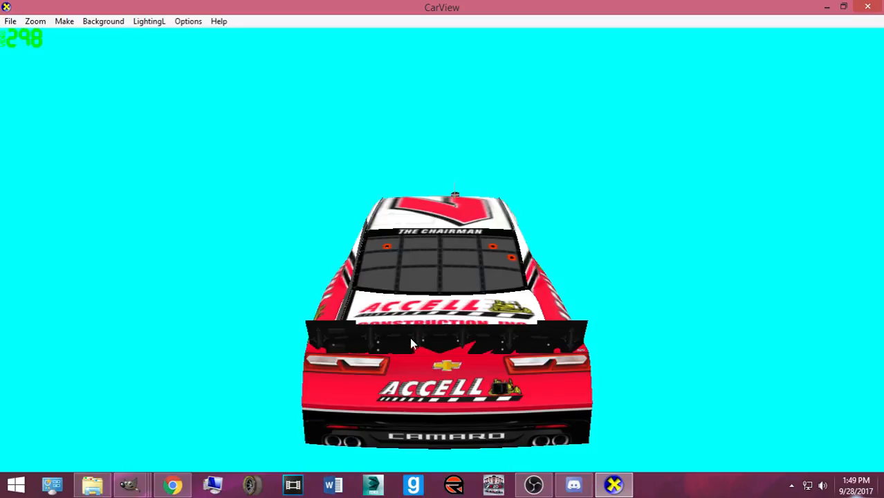
left_click_drag(408, 331, 350, 300)
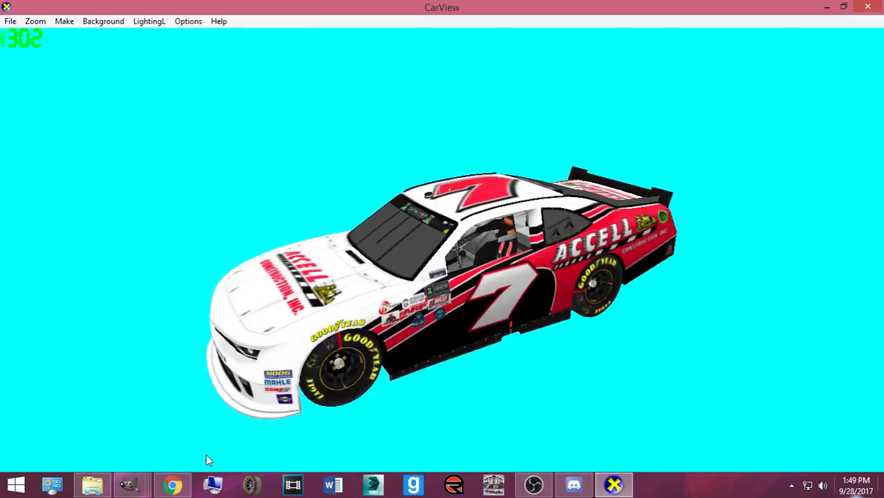
- Browse to the Pictures > Numbers, Logos, Templates folder to open another image
mouse_move(129, 484)
left_click(83, 441)
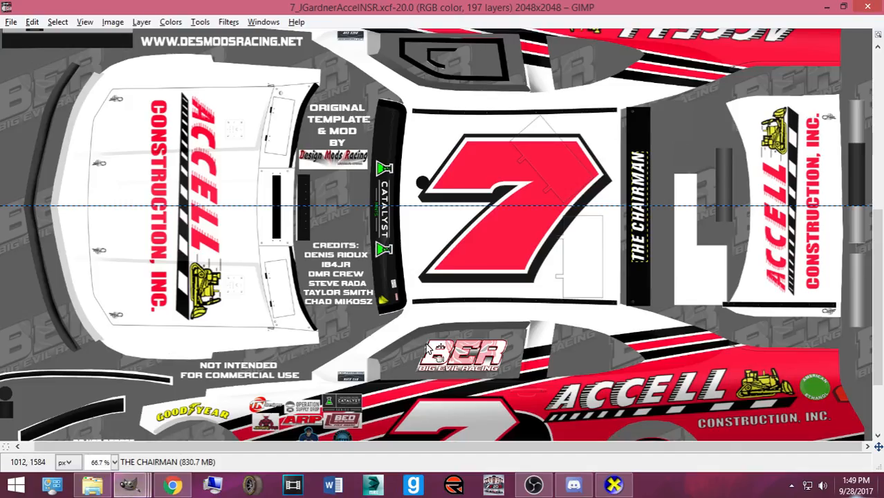
scroll(429, 349, "down", 3)
key("ctrl+o")
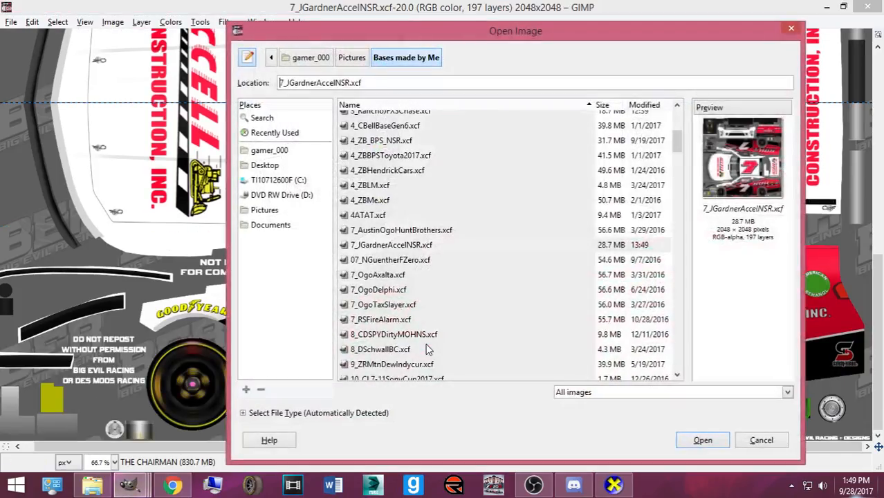
left_click(272, 214)
scroll(427, 250, "down", 5)
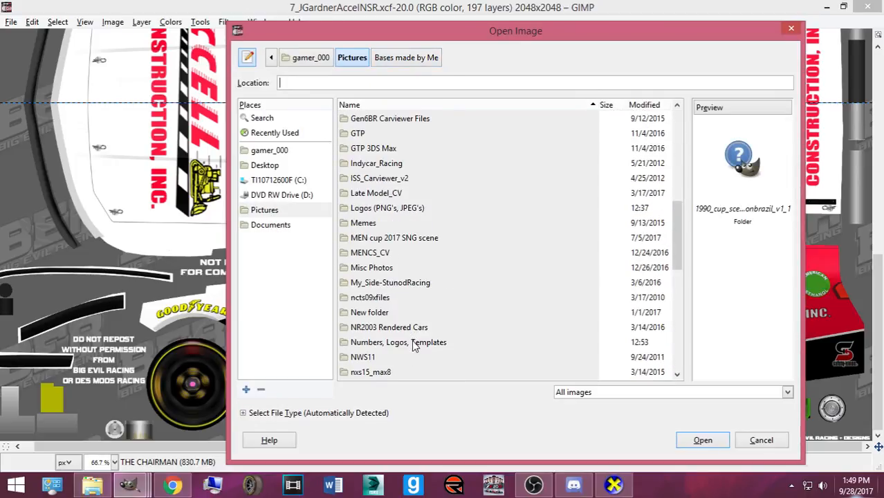
double_click(414, 340)
- Open the decal file 73472_2014_b-pillar.psd from that folder
scroll(422, 240, "down", 15)
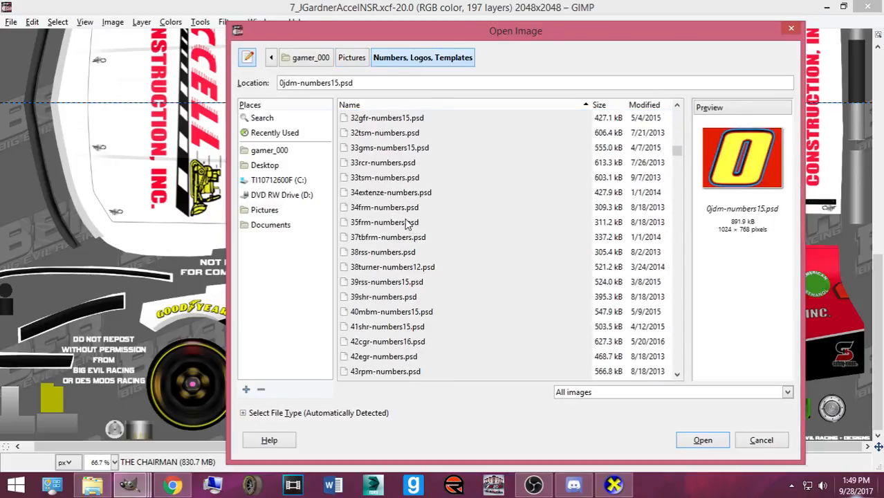
scroll(419, 230, "down", 10)
scroll(410, 260, "up", 5)
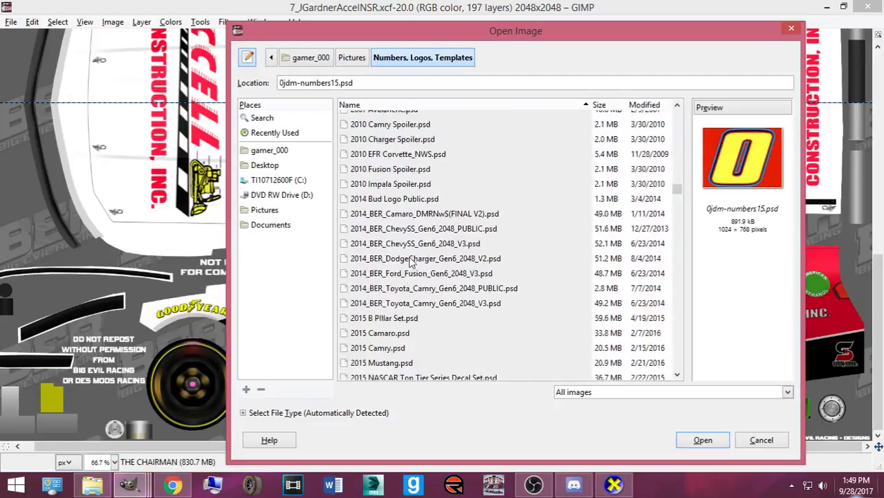
scroll(399, 217, "down", 8)
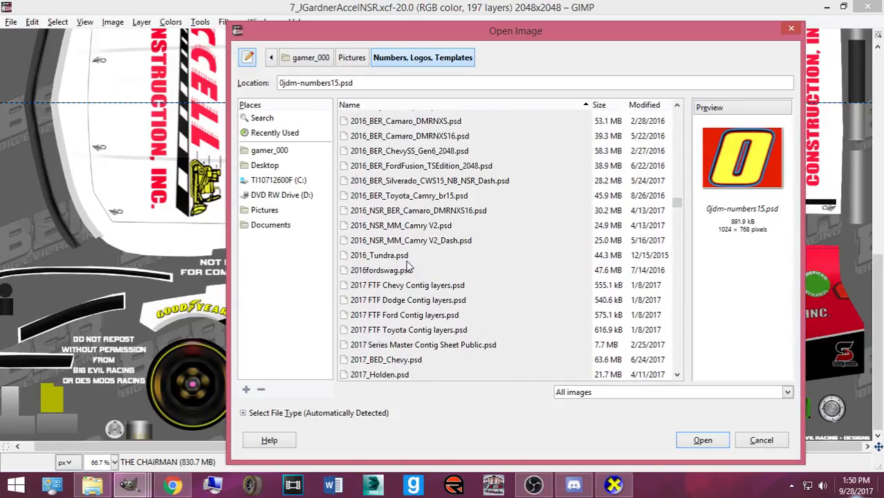
scroll(408, 266, "up", 20)
scroll(401, 291, "down", 20)
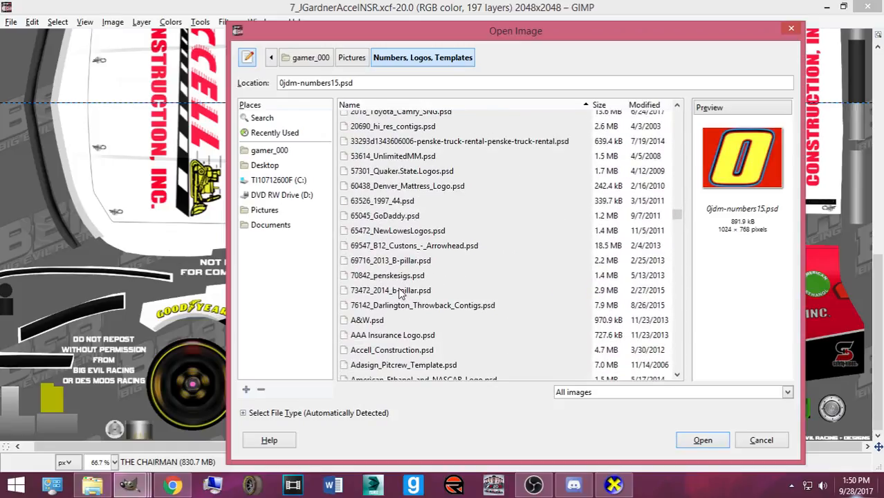
left_click(403, 293)
left_click(702, 440)
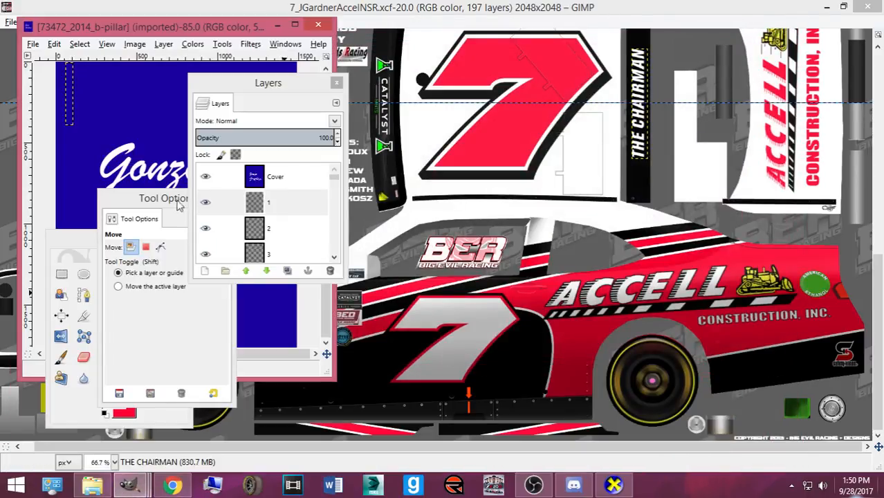
- Hide the Cover layer to reveal the numbered pillar cards and select layer 7
left_click(205, 181)
left_click_drag(249, 87, 435, 89)
scroll(460, 229, "down", 3)
left_click(443, 230)
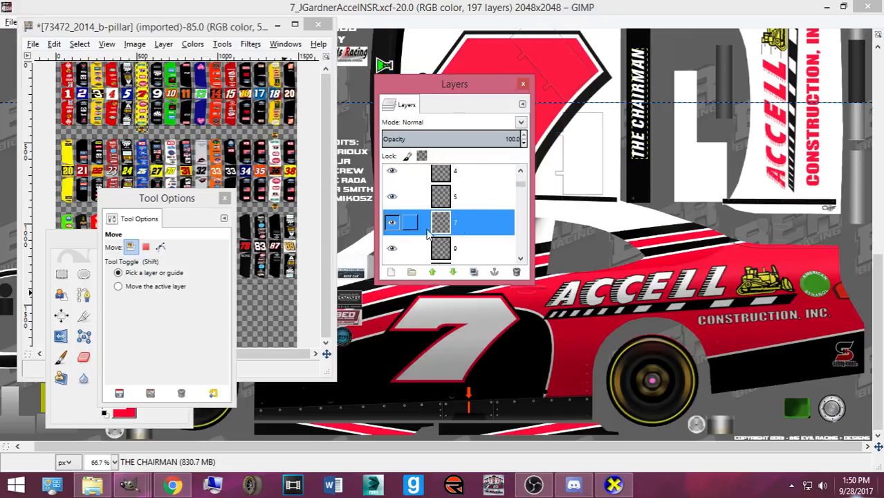
left_click(62, 274)
- Select and copy the #7 card's sponsor strip on the decal sheet
left_click_drag(138, 236, 466, 238)
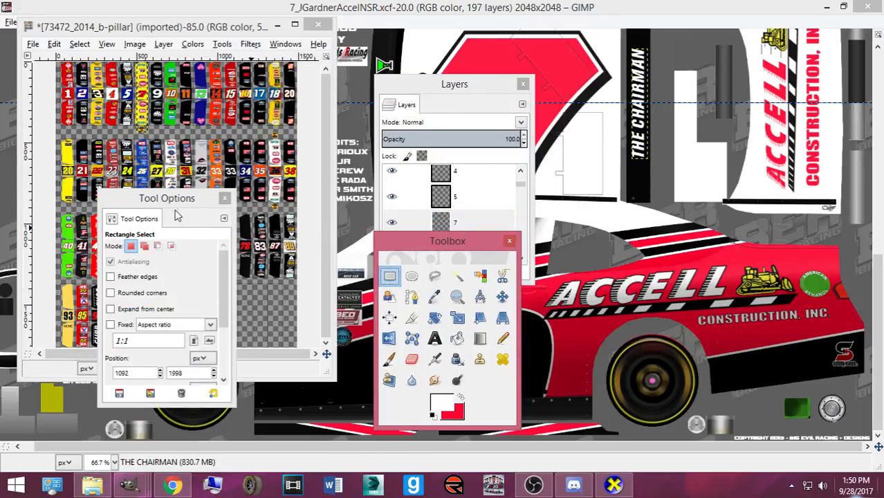
left_click_drag(172, 199, 594, 197)
left_click(153, 29)
scroll(113, 173, "up", 2)
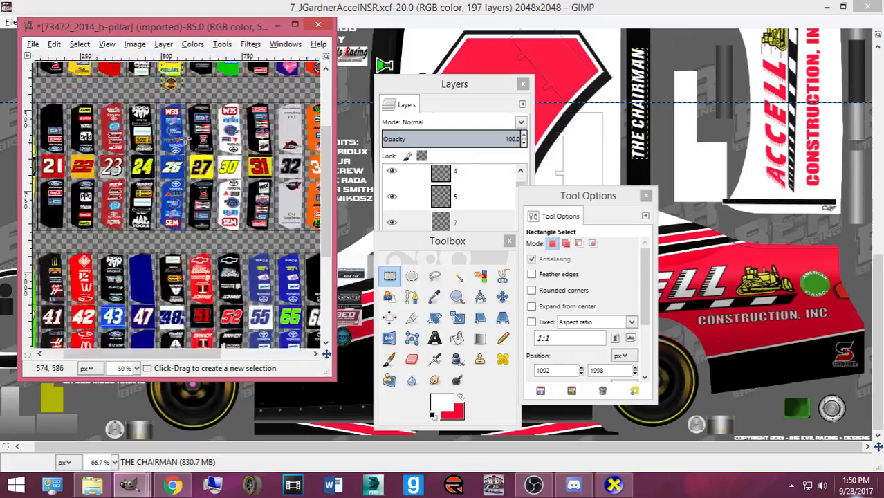
scroll(128, 159, "up", 2)
left_click_drag(162, 144, 205, 217)
key("ctrl+c")
- Paste the strip into the car template as its own layer, Pasted Layer #11
left_click(402, 6)
left_click_drag(414, 91, 1, 96)
left_click_drag(578, 197, 218, 193)
left_click_drag(447, 240, 257, 207)
left_click(312, 262)
key("ctrl+v")
key("shift+ctrl+n")
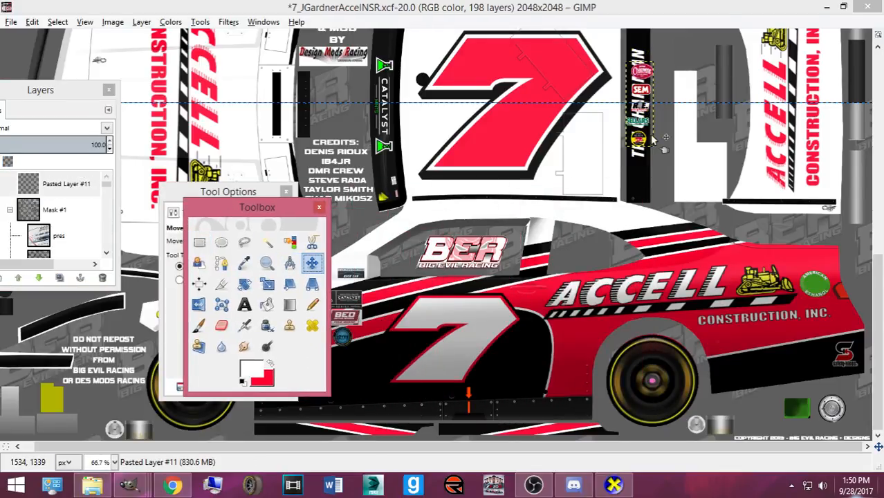
- Move the strip onto the B-pillar near the BER logo and shrink it to about 37x112
left_click_drag(650, 136, 534, 296)
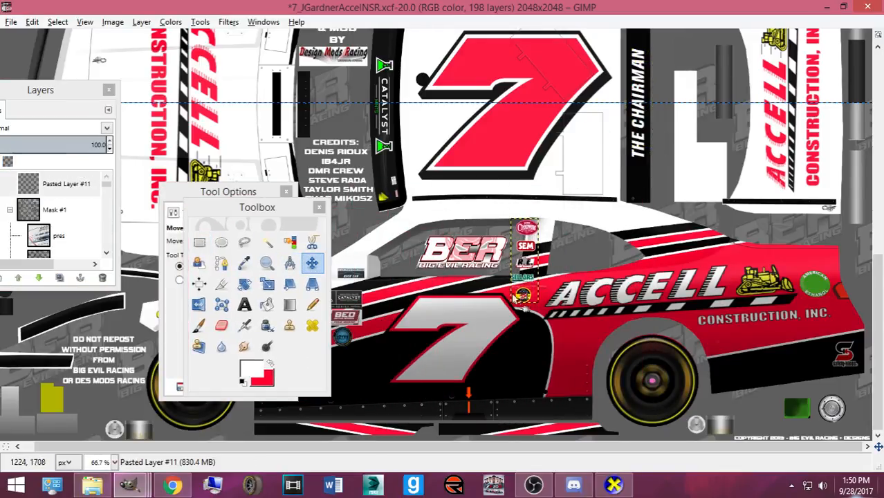
scroll(504, 291, "up", 2)
key("shift+s")
left_click(503, 286)
left_click_drag(544, 370, 568, 296)
left_click(363, 298)
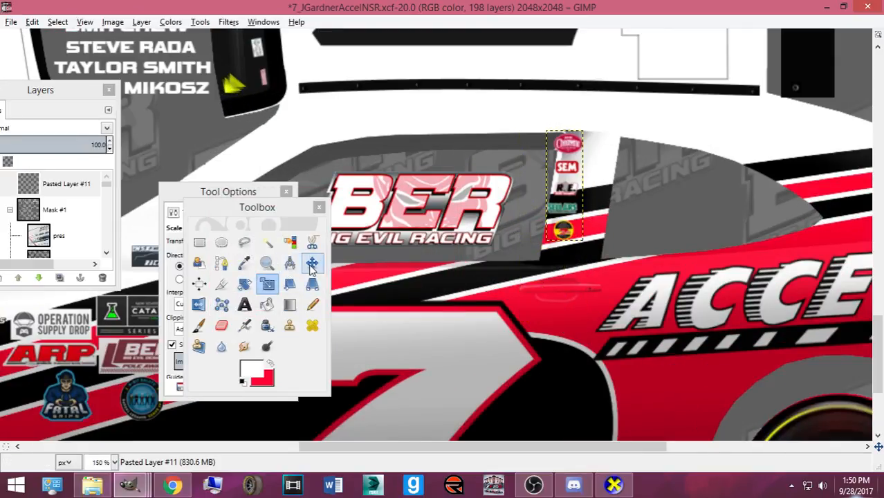
left_click(312, 264)
left_click_drag(568, 235, 586, 257)
- Reapply a scale to the strip on the pillar and bring the layer list back into view
key("shift+s")
left_click(603, 246)
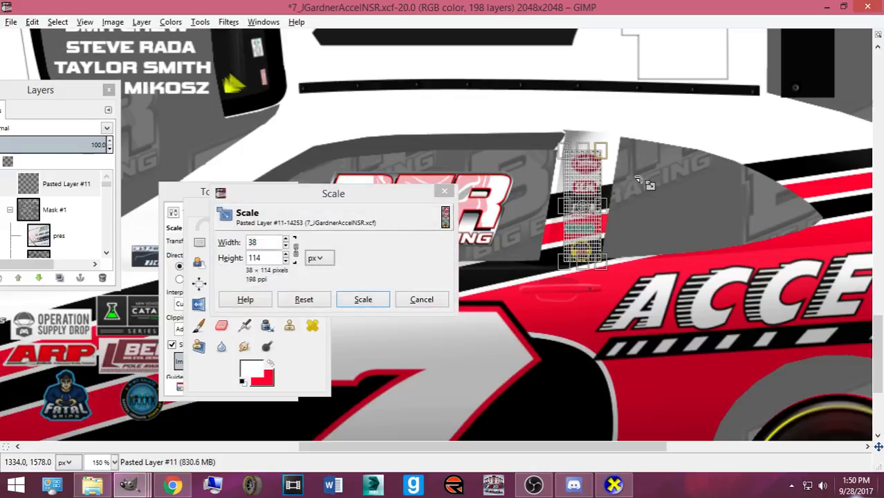
left_click(364, 301)
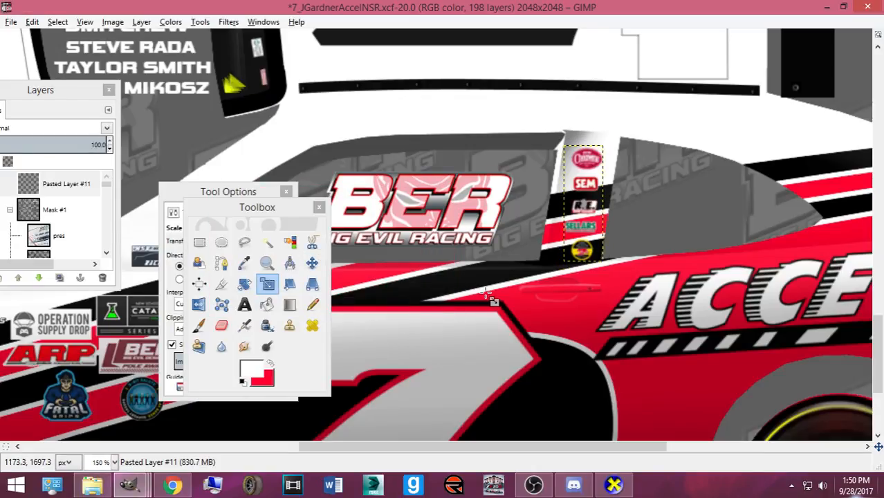
scroll(484, 290, "up", 3)
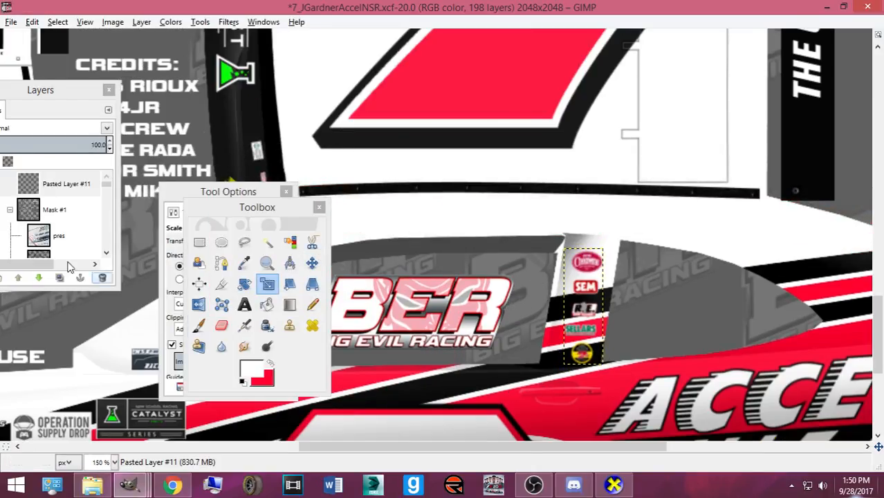
left_click_drag(51, 90, 195, 86)
left_click_drag(213, 250, 229, 209)
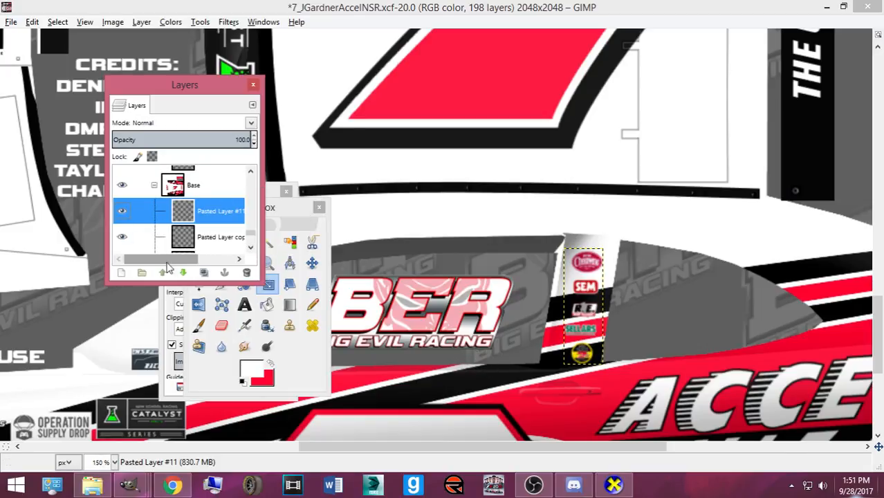
- Enlarge the sponsor strip slightly to 44x128 so it fits beside the BIG EVIL RACING panel
left_click(316, 352)
left_click(199, 242)
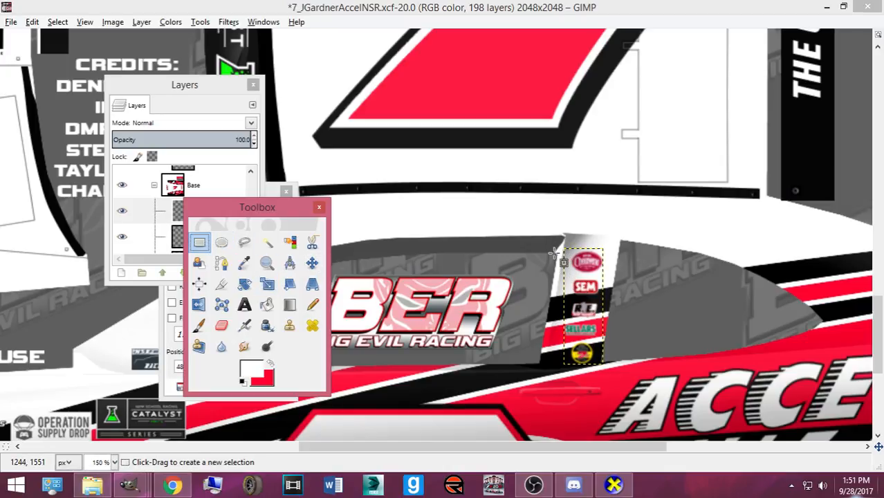
key("shift+t")
left_click(621, 269)
left_click_drag(620, 268, 623, 256)
left_click(363, 299)
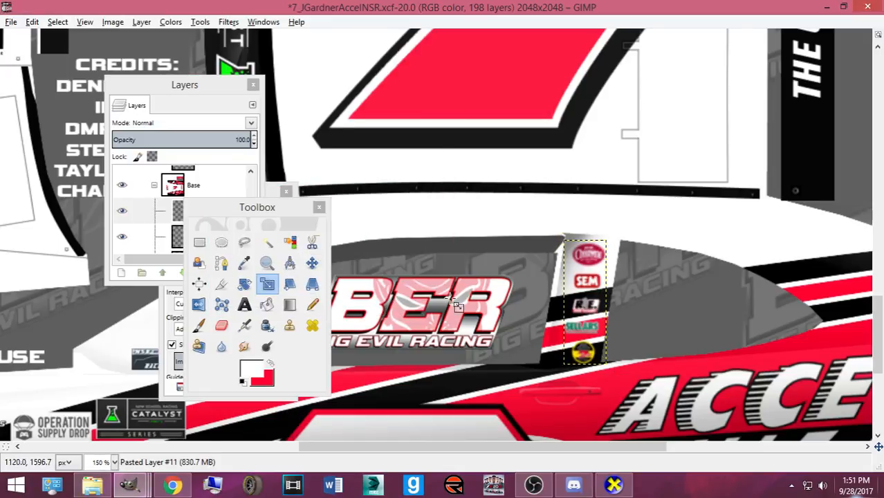
left_click(553, 336)
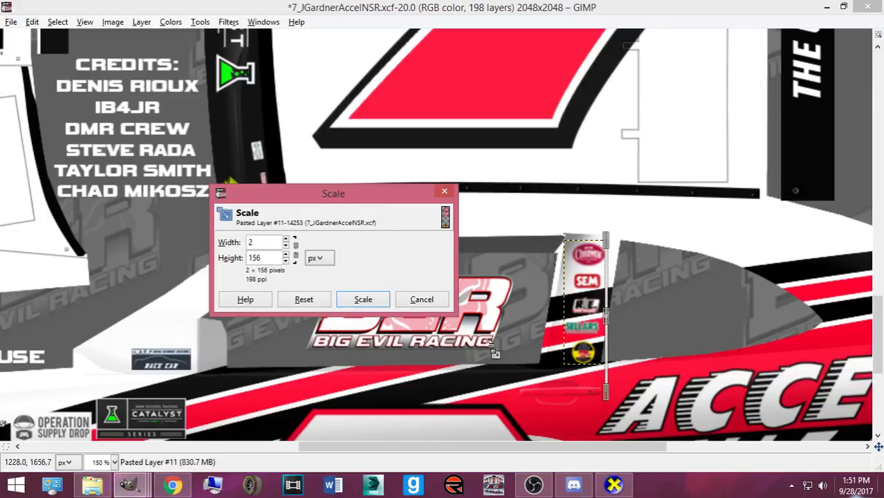
left_click(419, 296)
left_click(199, 242)
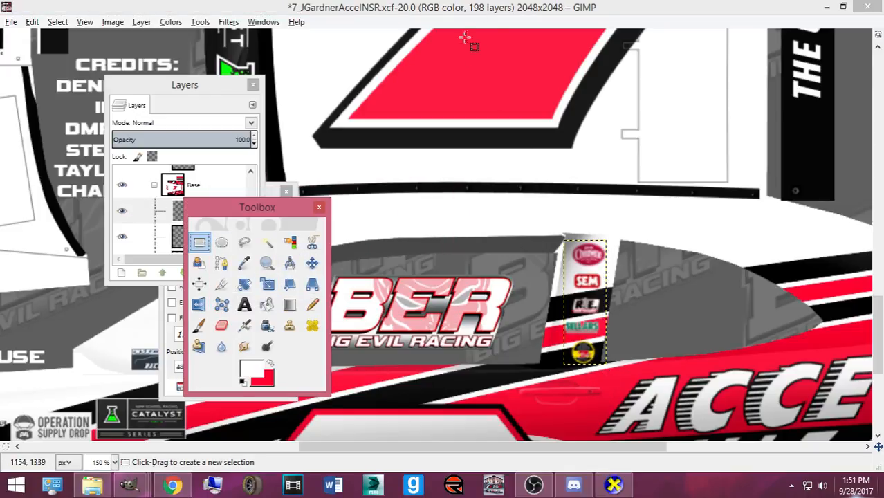
scroll(512, 105, "up", 1)
scroll(575, 198, "up", 1)
- Select and copy the top Champion logo on the pillar strip
scroll(685, 268, "down", 4)
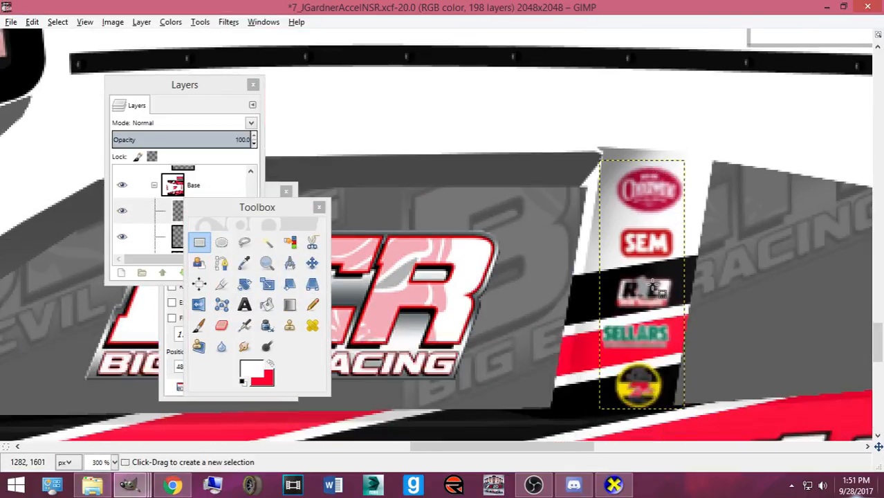
scroll(643, 280, "down", 2)
scroll(629, 221, "up", 2)
left_click_drag(602, 160, 700, 220)
key("ctrl+c")
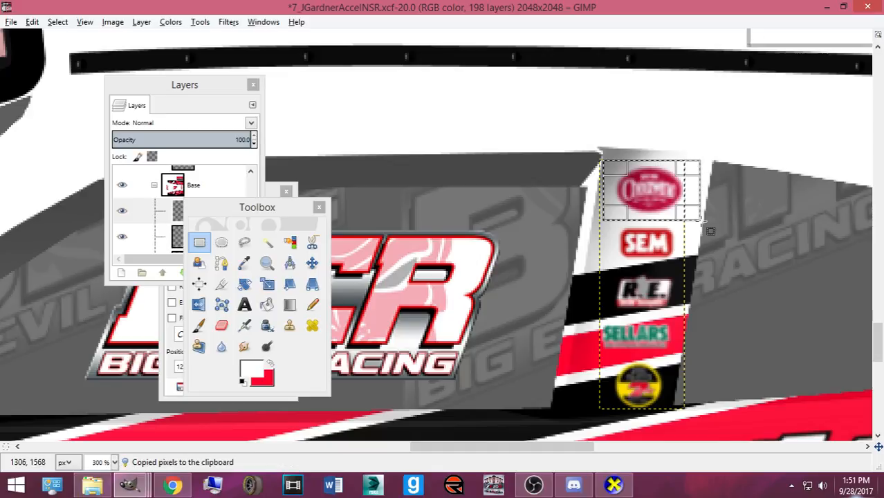
- Create a new layer group, move Pasted Layer #11 into it, and add a transparent layer
left_click(158, 212)
left_click(141, 273)
left_click_drag(180, 238, 183, 220)
left_click(121, 273)
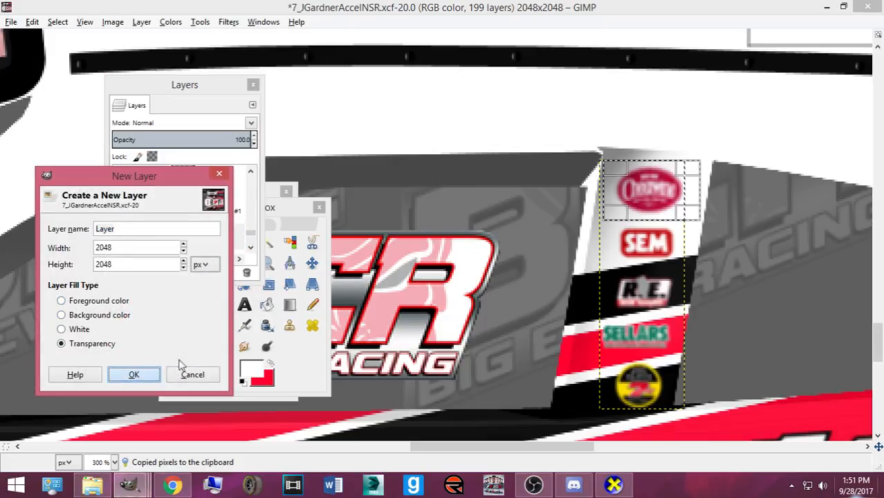
left_click(153, 374)
- Paste the Champion logo into Layer #1, then paste it again as Pasted Layer #12
left_click(141, 235)
key("ctrl+v")
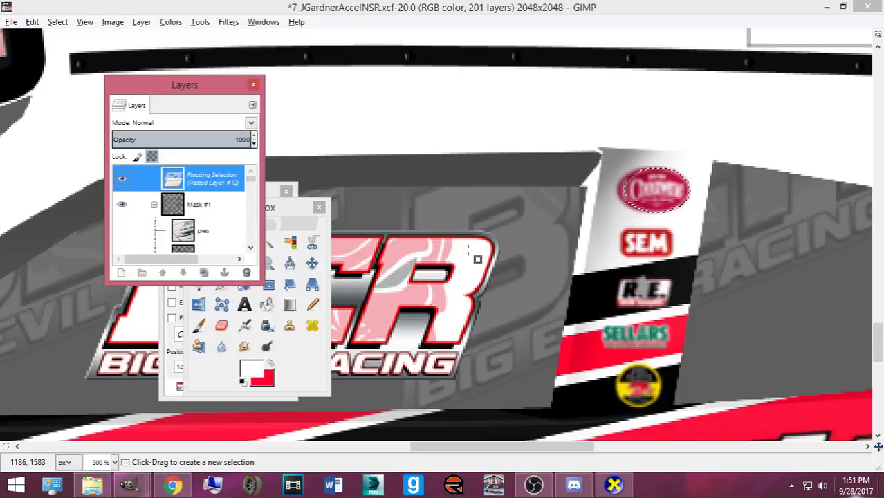
key("shift+ctrl+n")
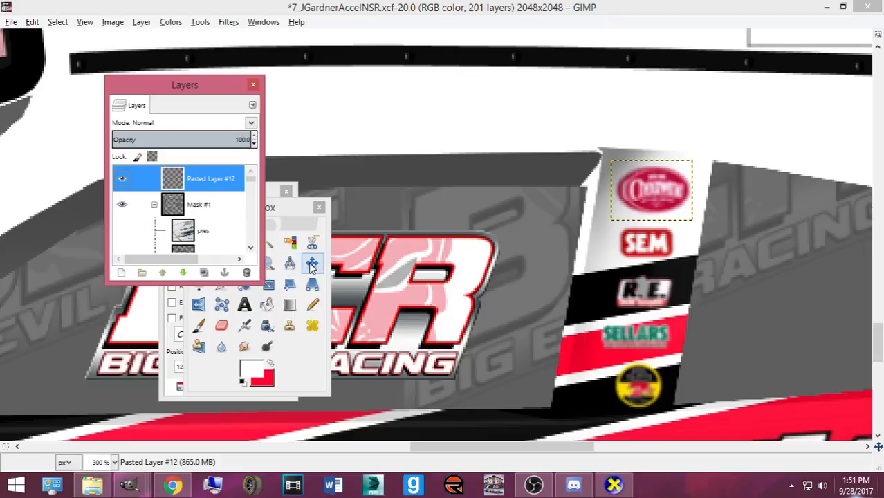
key("ctrl+z")
key("ctrl+h")
key("ctrl+c")
left_click(227, 207)
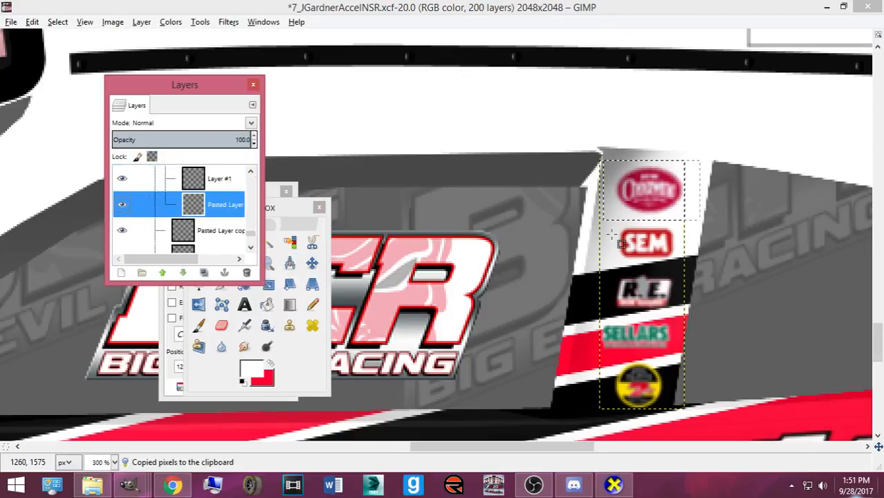
left_click(213, 187)
left_click(220, 203)
key("ctrl+v")
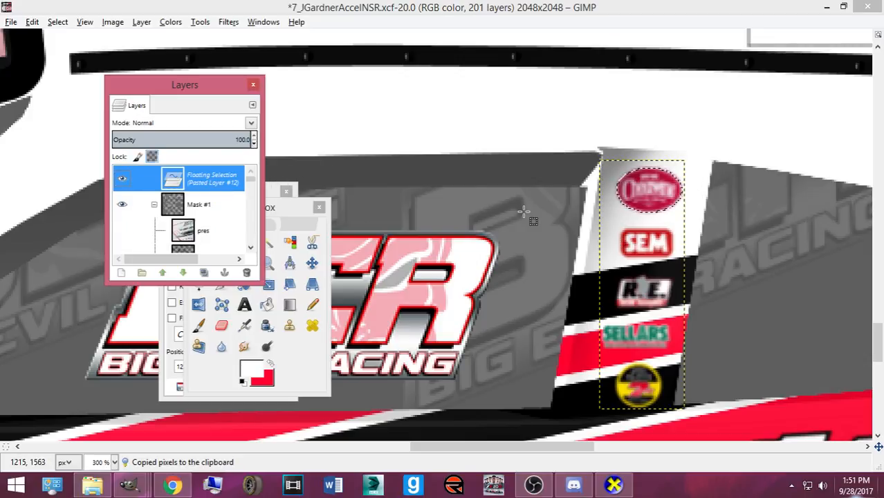
key("ctrl+h")
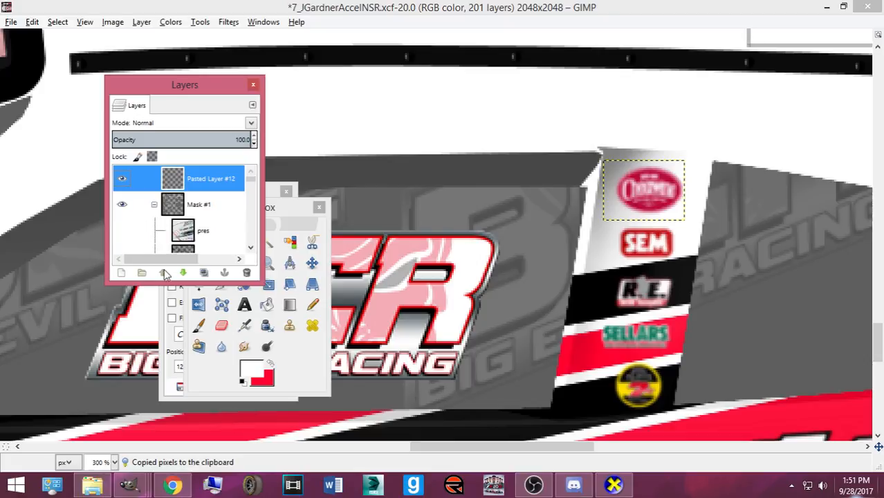
- Lower Pasted Layer #12 down the layer stack into the group
left_click(182, 274)
left_click(182, 273)
left_click(182, 273)
left_click(182, 273)
left_click(182, 273)
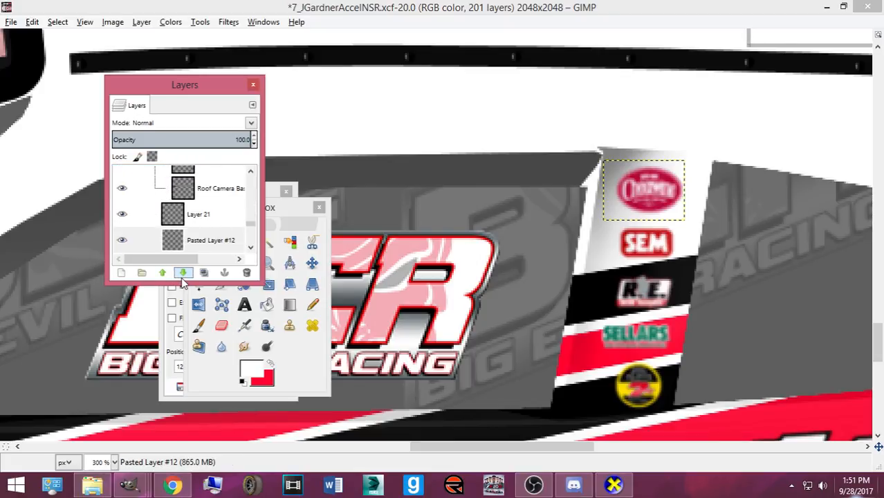
left_click(182, 273)
left_click(182, 273)
left_click(181, 273)
left_click(181, 273)
left_click_drag(173, 238, 220, 218)
- Rename the new layer group to 'B Pillars'
double_click(211, 213)
type("B Pillars")
key("Return")
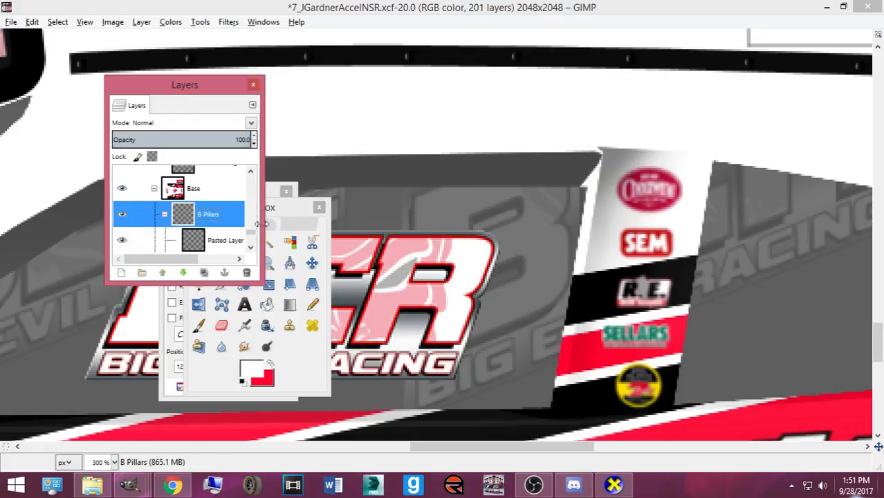
scroll(193, 232, "down", 5)
scroll(201, 221, "up", 2)
left_click(210, 190)
- Shift the pasted logo layer slightly right, then reselect the Pasted Layer #11 strip
left_click(310, 270)
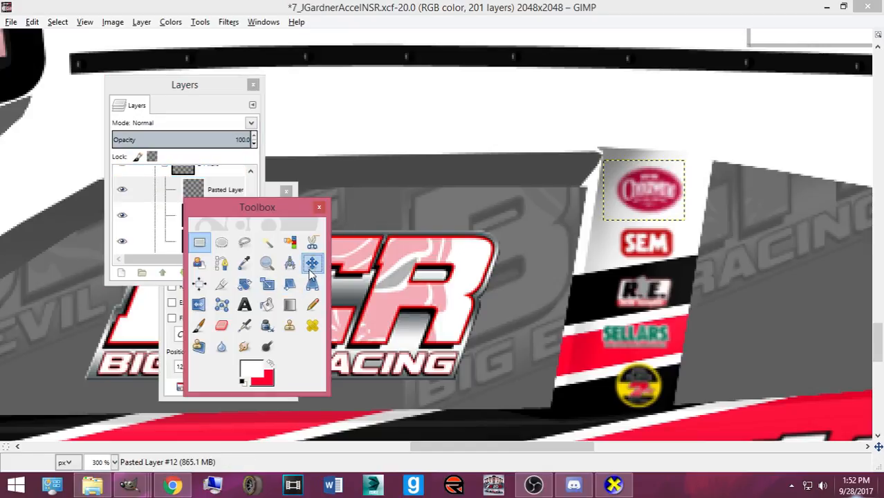
left_click_drag(661, 202, 674, 202)
left_click_drag(277, 208, 254, 236)
left_click(219, 214)
left_click(232, 240)
left_click(329, 252)
- Copy the SEM logo, enlarge the paste to about 50x28, and make it a new layer
left_click_drag(605, 222, 700, 264)
key("ctrl+c")
key("ctrl+v")
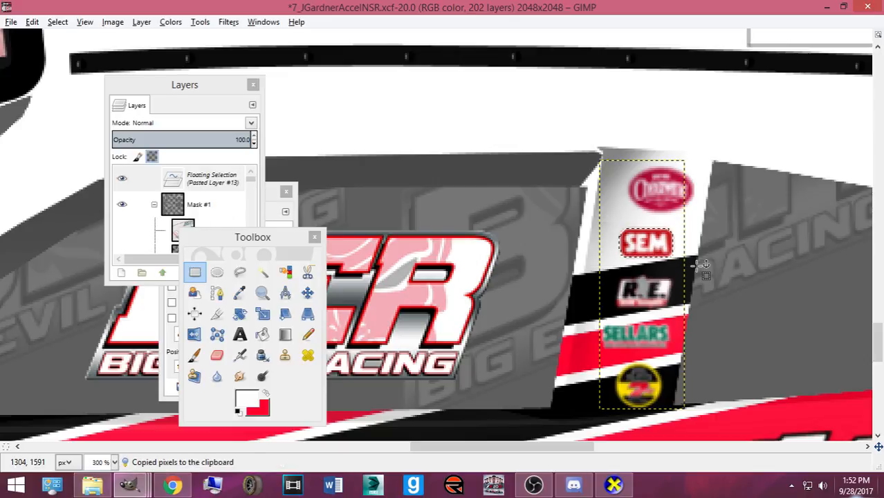
key("shift+s")
left_click(701, 265)
left_click_drag(610, 271, 595, 277)
left_click(350, 305)
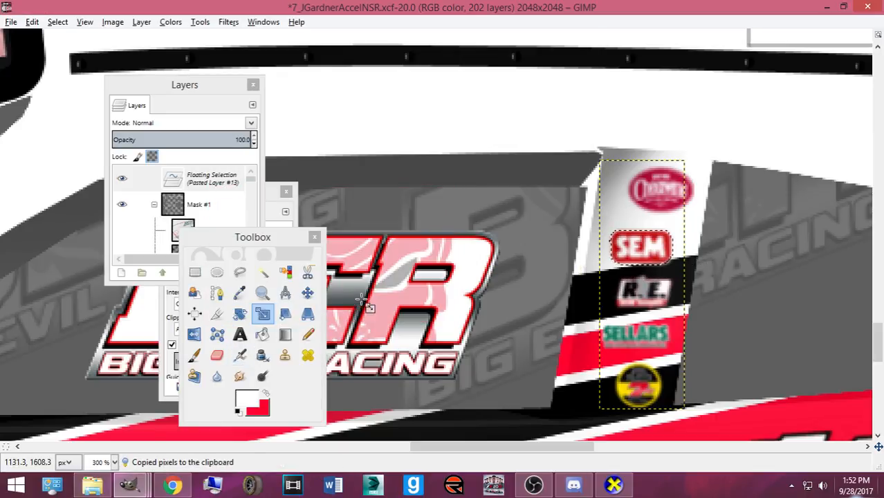
key("ctrl+shift+n")
- Nudge the SEM logo layer slightly right and down on the strip
left_click(308, 293)
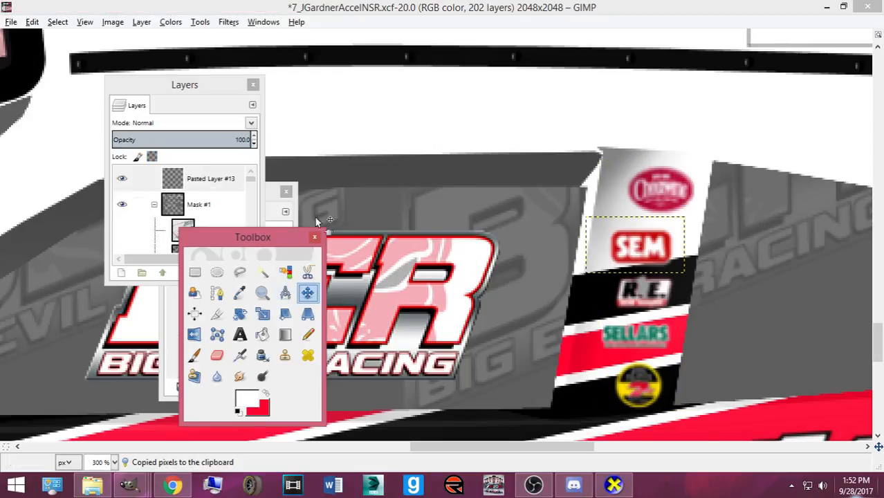
left_click_drag(643, 261, 649, 259)
key("Right")
key("Down")
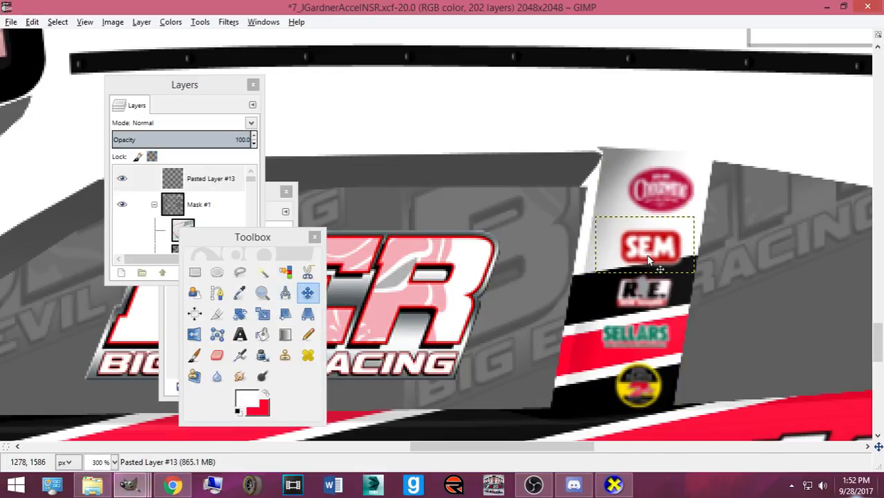
- Lower the SEM logo layer down the stack into the B Pillars group
left_click_drag(207, 187, 209, 204)
left_click(183, 272)
left_click(184, 273)
left_click(183, 273)
left_click(183, 272)
left_click(183, 272)
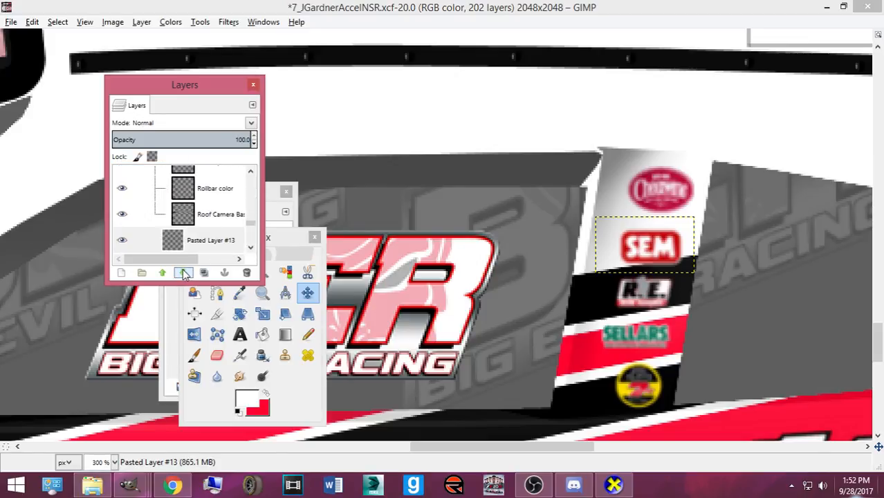
left_click(183, 272)
left_click(183, 272)
left_click(183, 272)
scroll(201, 240, "down", 1)
left_click(183, 273)
scroll(195, 248, "down", 2)
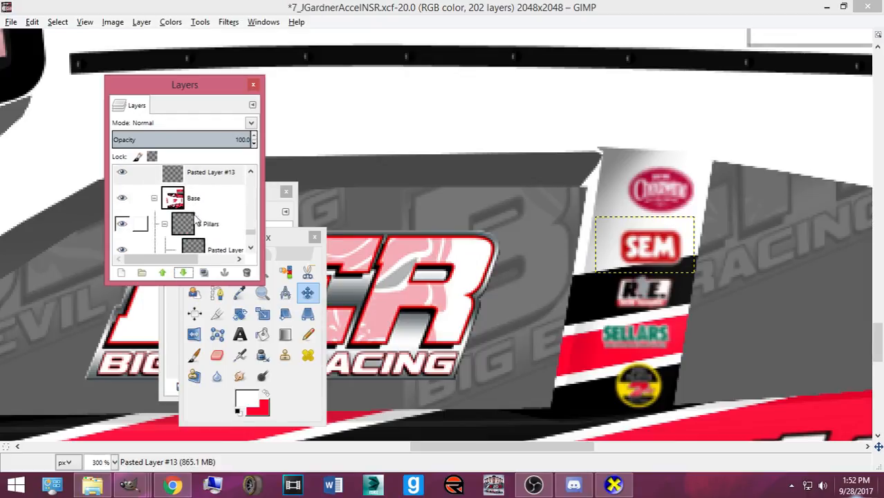
left_click_drag(202, 185, 227, 238)
- Copy the round yellow logo at the strip's bottom, paste it, nudge it left and anchor it
scroll(225, 236, "down", 1)
left_click(223, 237)
scroll(211, 249, "down", 1)
left_click(212, 230)
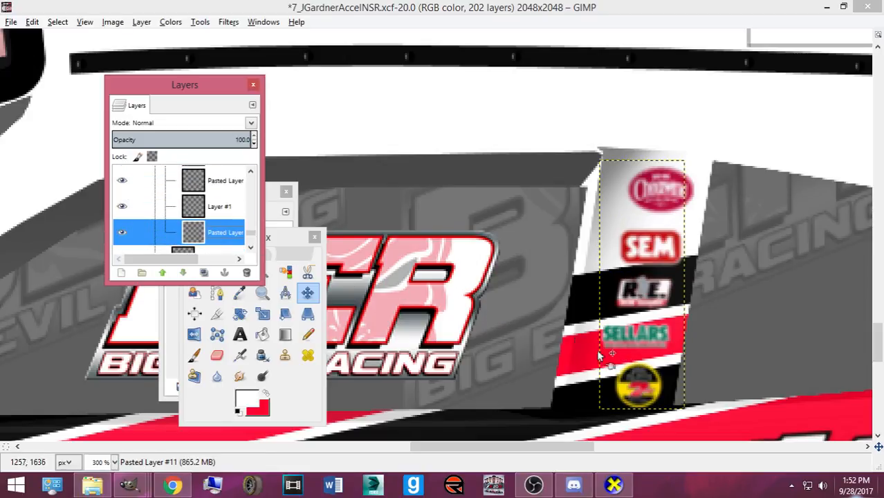
left_click(240, 314)
key("r")
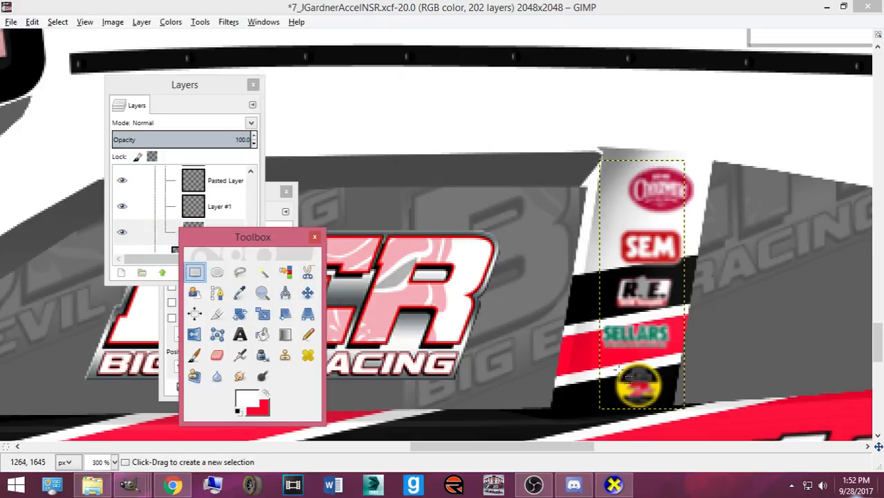
left_click_drag(592, 359, 696, 420)
key("ctrl+c")
key("ctrl+v")
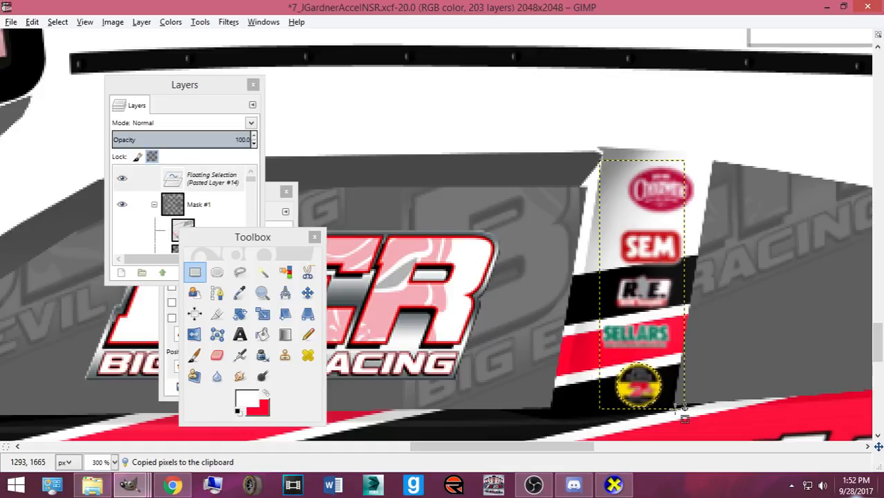
key("m")
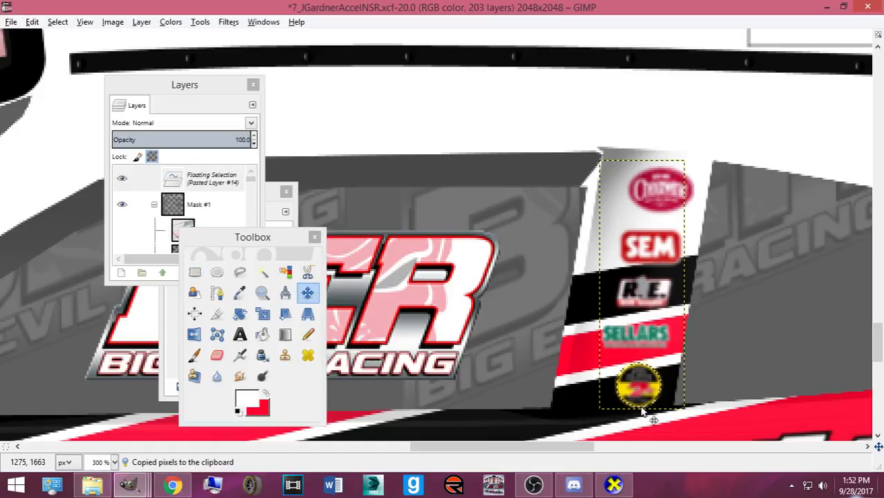
key("Left")
key("Left")
left_click(641, 410)
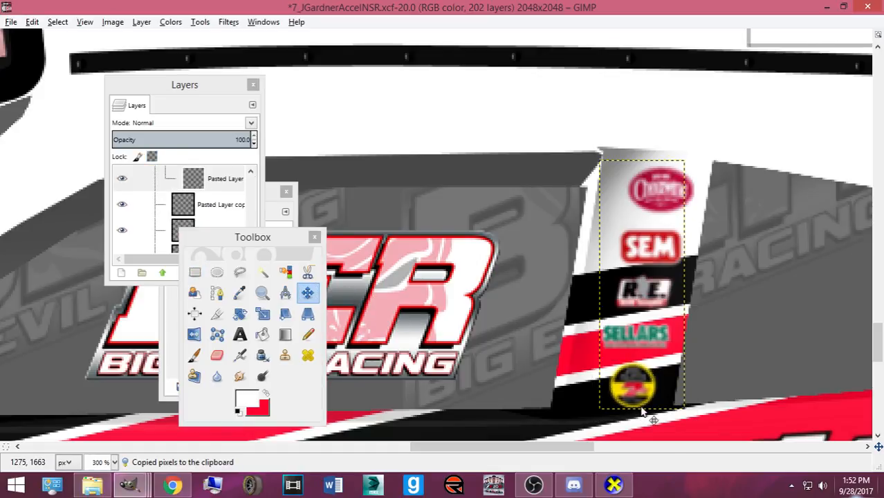
scroll(642, 410, "down", 2)
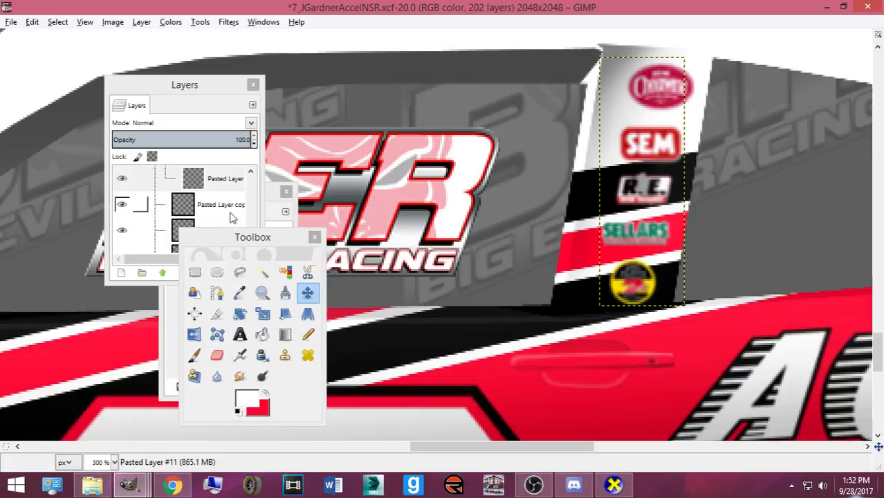
- Copy the R.E. logo from the sponsor strip onto its own layer inside the B Pillars group
left_click(194, 273)
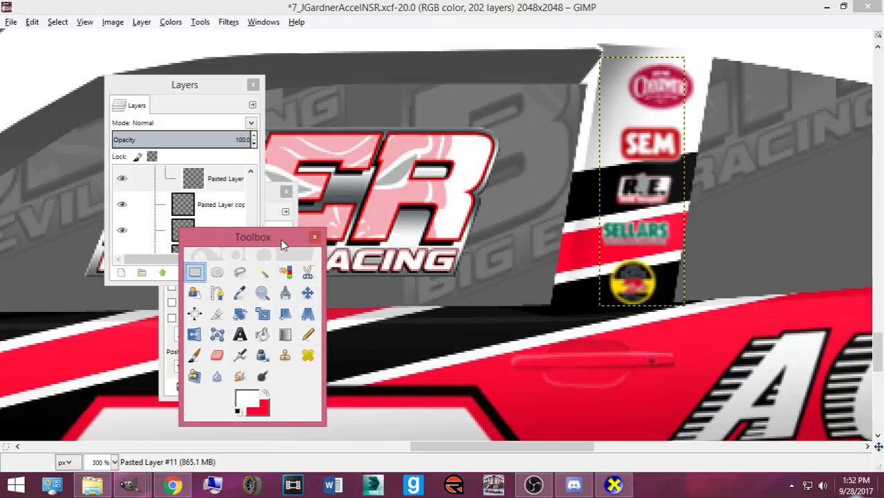
left_click_drag(283, 237, 410, 351)
left_click_drag(606, 173, 717, 203)
key("ctrl+c")
key("ctrl+v")
key("shift+ctrl+n")
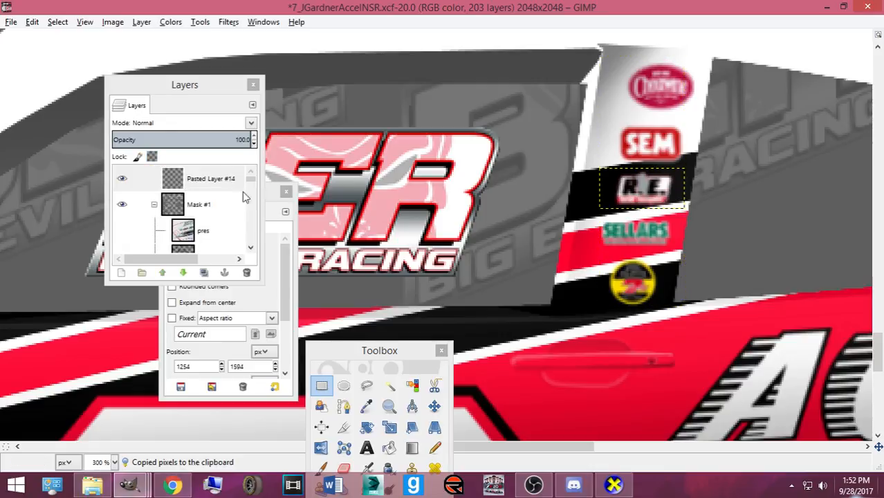
left_click(185, 272)
left_click(185, 273)
left_click(186, 272)
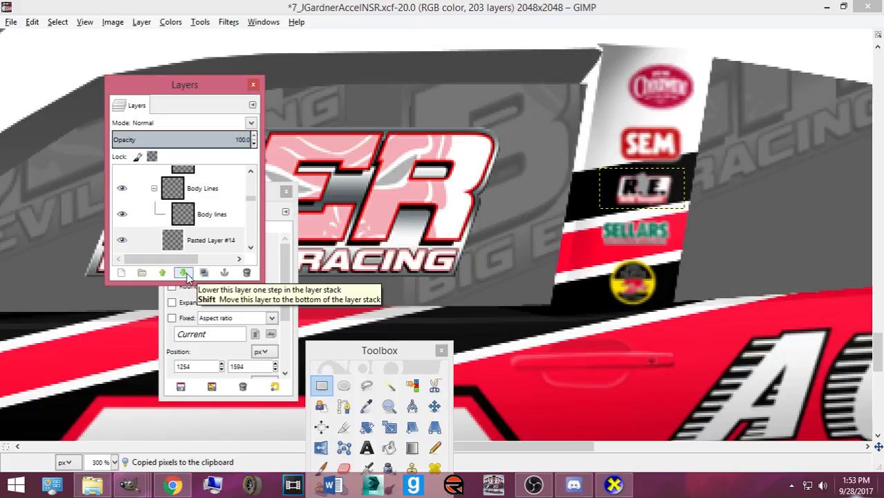
left_click(185, 273)
left_click(185, 272)
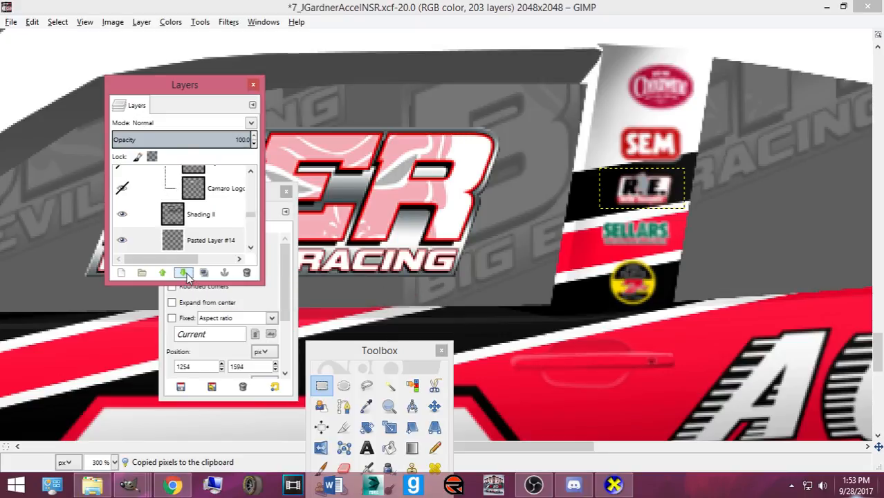
left_click(185, 273)
left_click(186, 272)
left_click(185, 272)
left_click(185, 273)
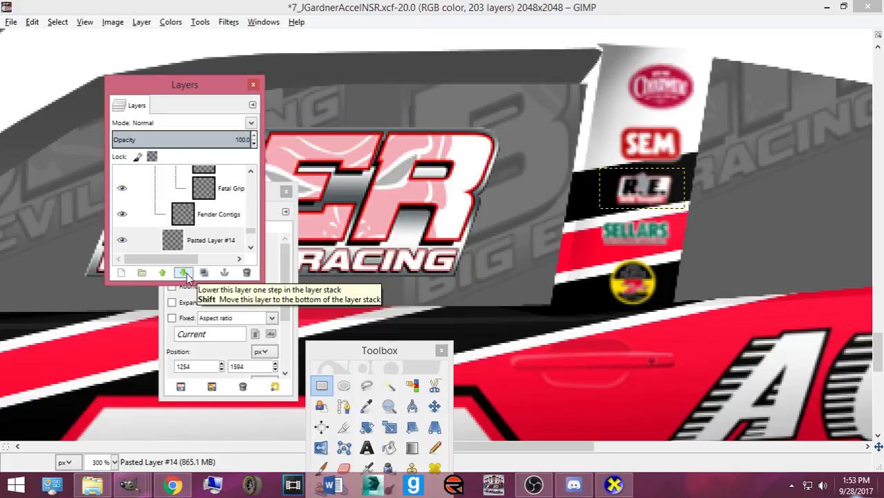
left_click_drag(197, 240, 230, 233)
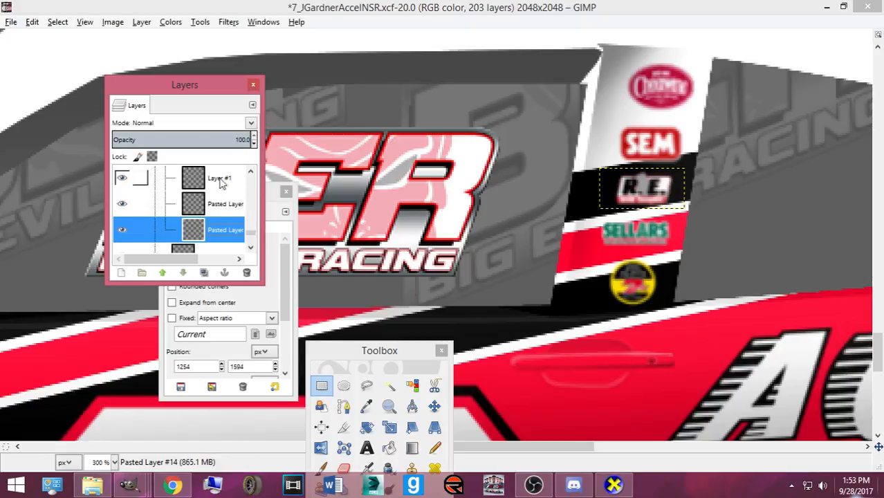
- Copy the SELLARS logo onto its own layer and move it into the B Pillars group
scroll(148, 235, "up", 3)
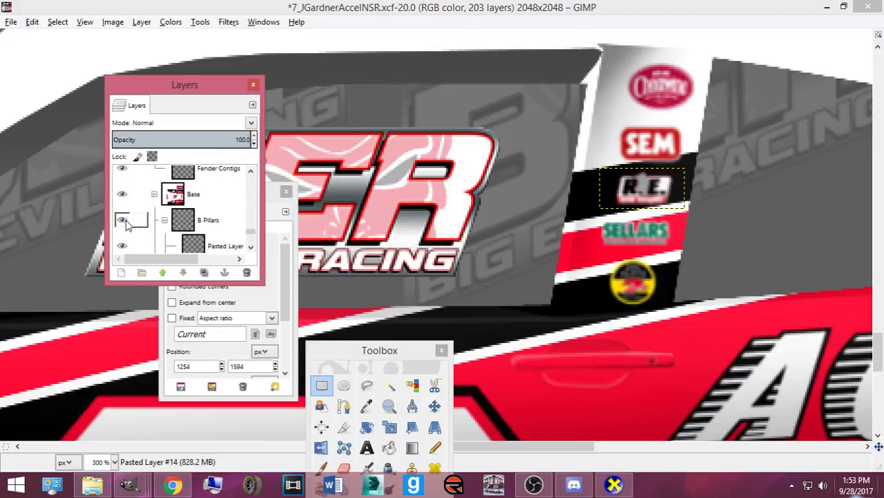
scroll(133, 225, "down", 3)
left_click(197, 216)
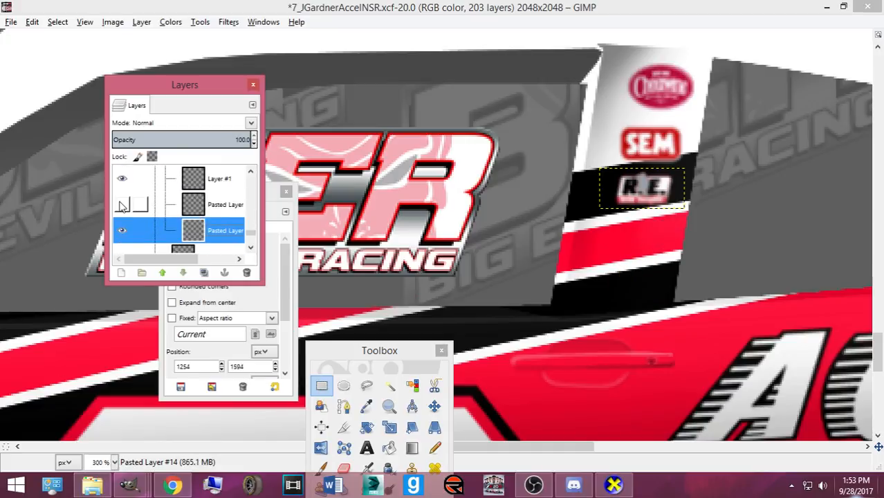
left_click(219, 206)
left_click_drag(580, 218, 708, 252)
key("ctrl+c")
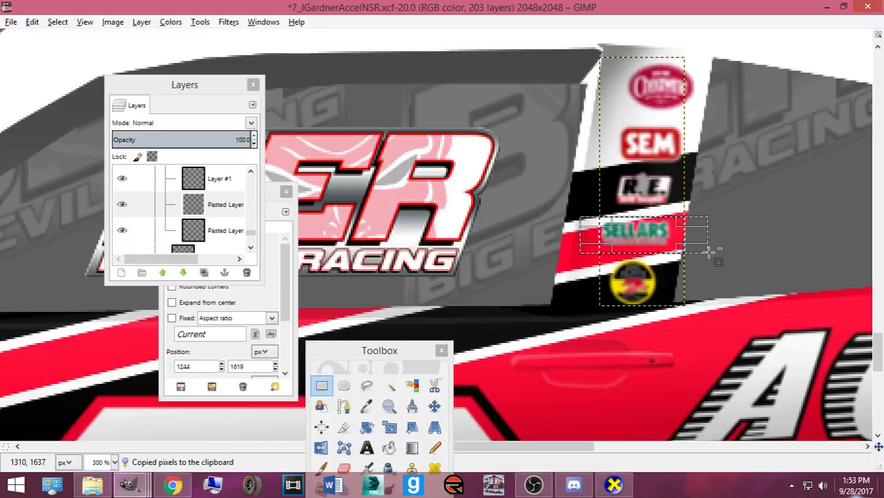
key("ctrl+v")
key("shift+ctrl+n")
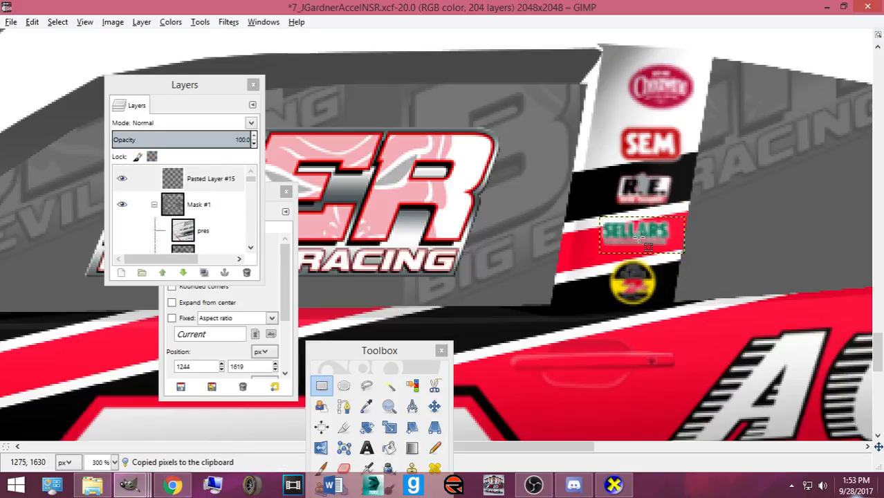
left_click(434, 406)
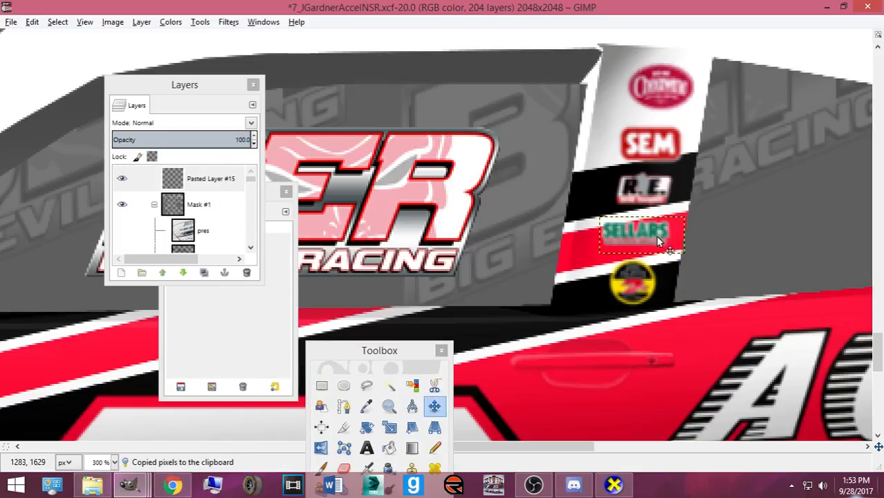
left_click(183, 273)
left_click(182, 273)
left_click(183, 273)
left_click(183, 273)
left_click(183, 273)
left_click(183, 273)
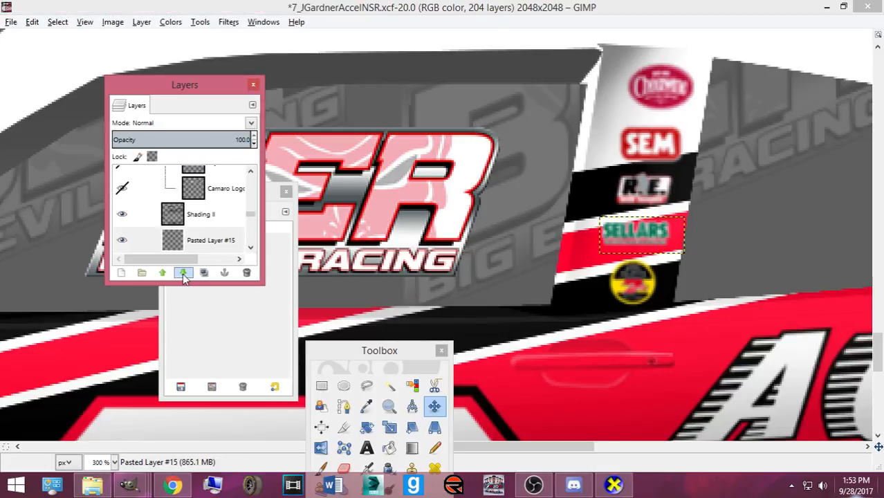
left_click(183, 274)
left_click(182, 273)
left_click(182, 274)
left_click_drag(207, 236, 231, 237)
- Toggle the SELLARS, R.E. and round yellow logo layers off and on to check them
left_click(123, 179)
left_click(123, 179)
scroll(128, 190, "up", 1)
left_click(123, 222)
left_click(123, 222)
scroll(123, 218, "up", 1)
left_click(123, 191)
left_click(122, 191)
- Copy the round yellow logo from the strip and move its layer into the B Pillars group
left_click(218, 195)
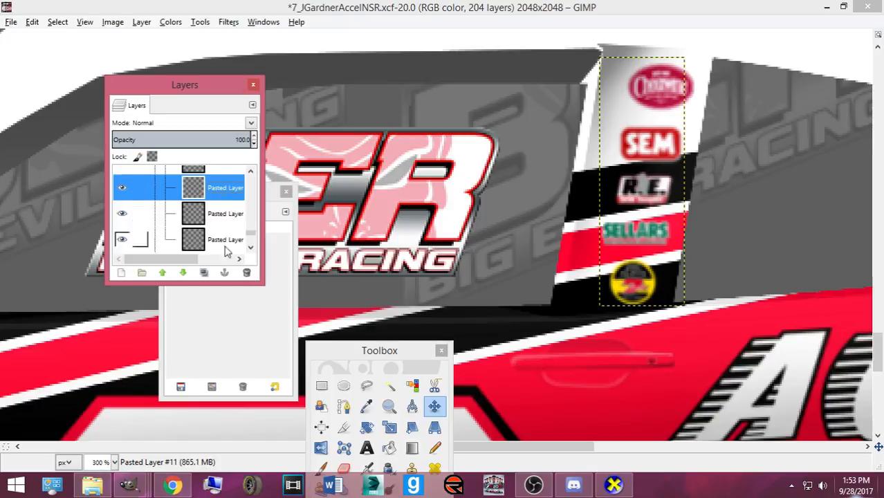
left_click(322, 385)
left_click_drag(607, 256, 701, 314)
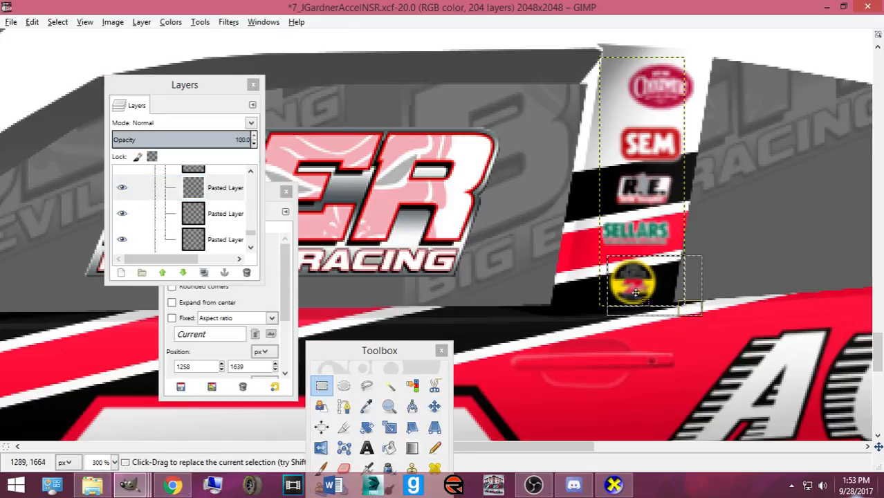
key("ctrl+c")
key("ctrl+v")
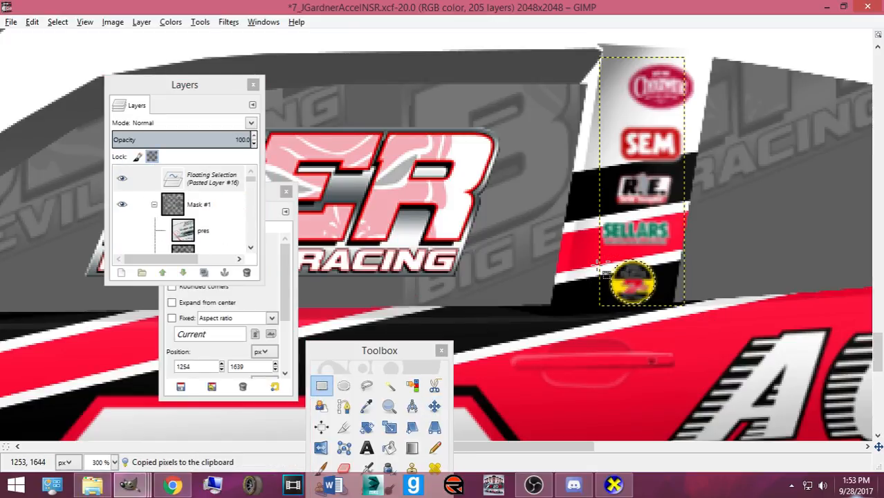
left_click(184, 275)
left_click(184, 274)
left_click(183, 275)
left_click(183, 275)
left_click(183, 274)
left_click(183, 275)
left_click(183, 275)
left_click(183, 274)
left_click(184, 274)
left_click_drag(208, 240, 230, 201)
- Delete the two leftover duplicate logo layers and collapse the B Pillars group
scroll(176, 212, "up", 9)
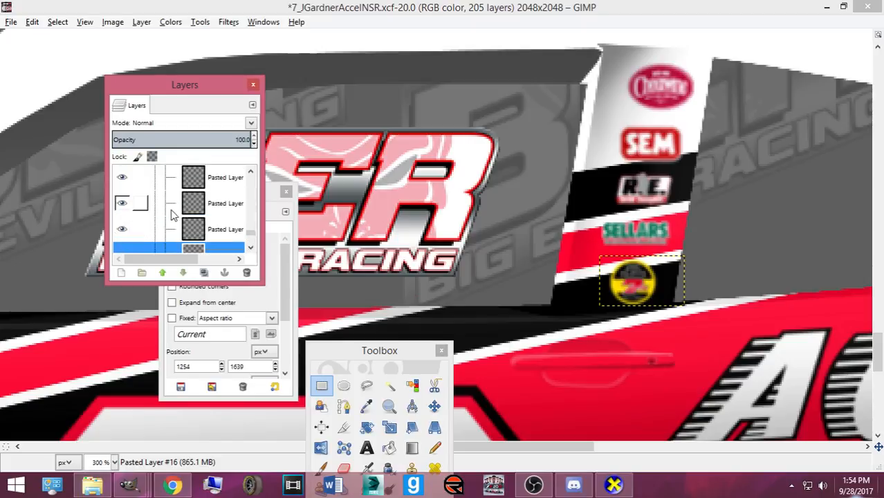
scroll(177, 211, "down", 4)
scroll(218, 206, "up", 1)
left_click(220, 219)
left_click(247, 273)
left_click(205, 221)
left_click(212, 195)
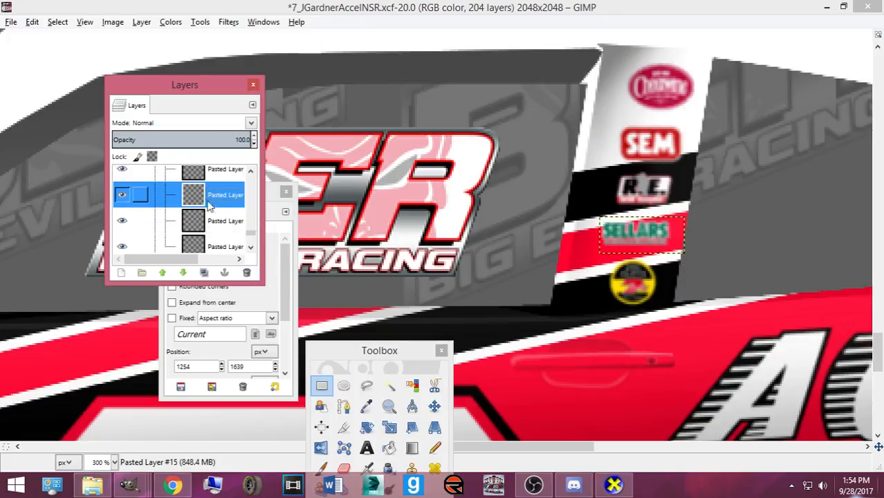
left_click(203, 175)
left_click(247, 273)
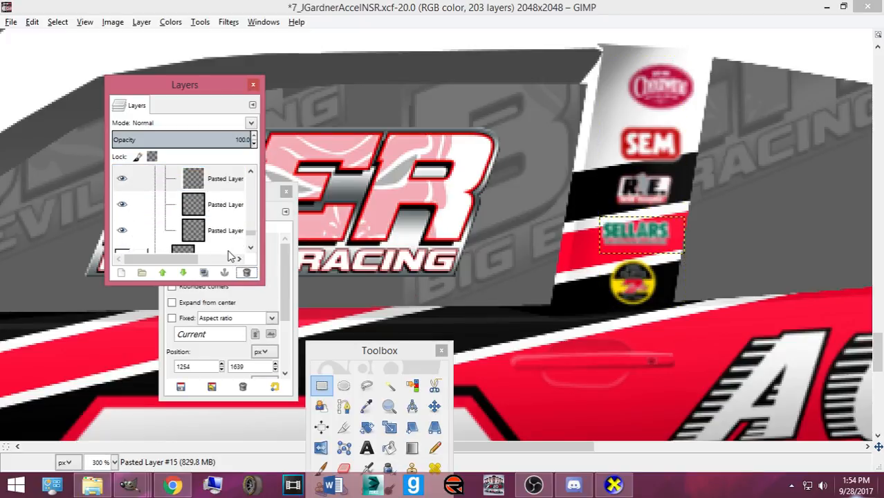
scroll(210, 203, "up", 6)
left_click(166, 205)
- Duplicate the B Pillars group and flip the copy vertically for the other side
left_click(194, 204)
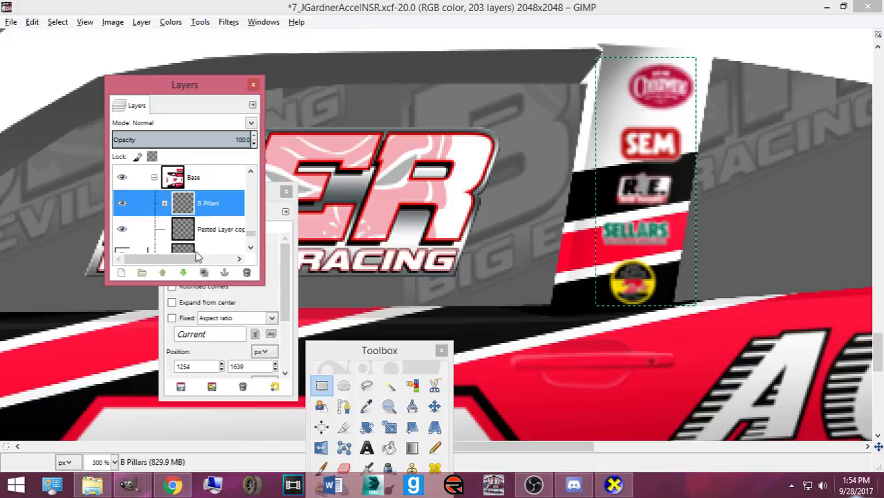
left_click(203, 273)
right_click(606, 265)
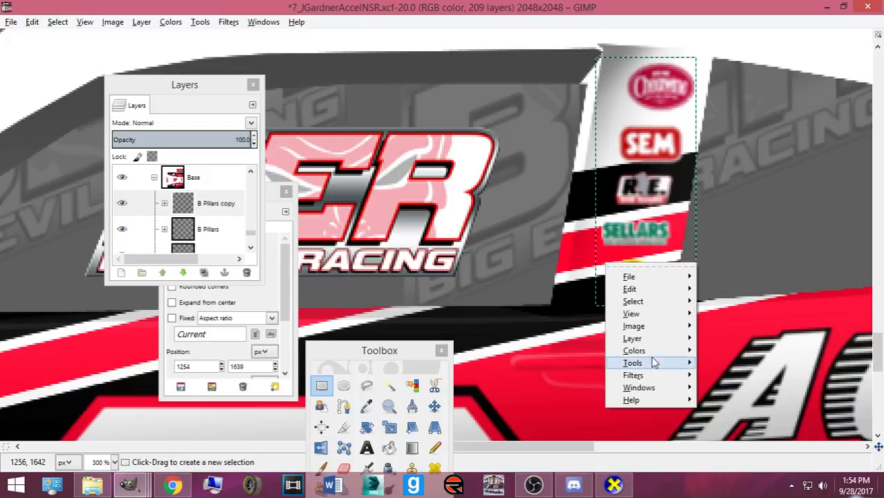
mouse_move(631, 338)
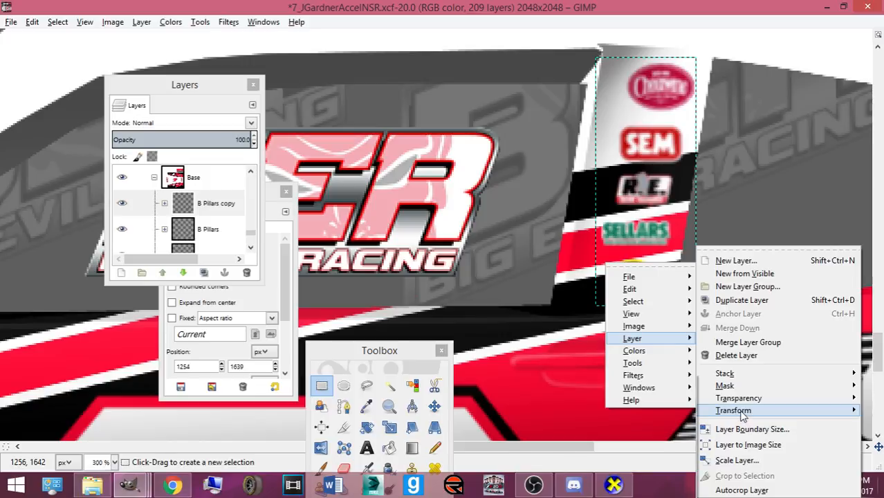
mouse_move(735, 407)
left_click(602, 408)
- Nudge the copied decal stack upward onto the upper B-pillar above the roof 7
key("m")
left_click(681, 282)
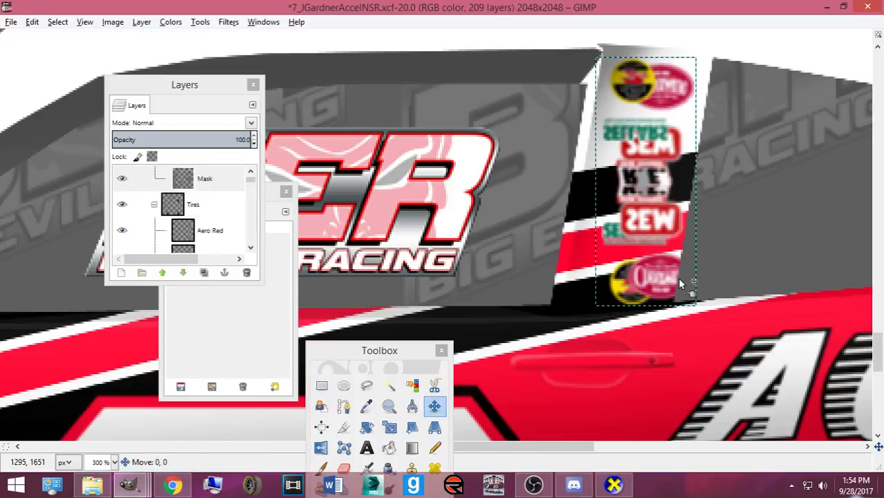
scroll(681, 283, "down", 4)
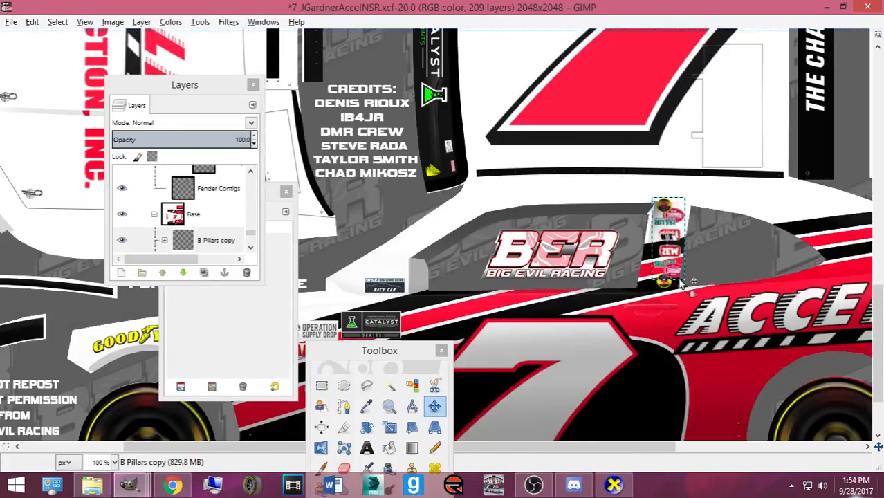
key("Up")
key("Up")
key("Up")
key("Up")
key("Up")
key("Up")
key("Up")
key("Up")
key("Up")
key("Up")
key("Up")
key("Up")
key("Up")
key("Up")
key("Up")
key("Up")
key("Up")
key("Up")
key("Up")
key("Up")
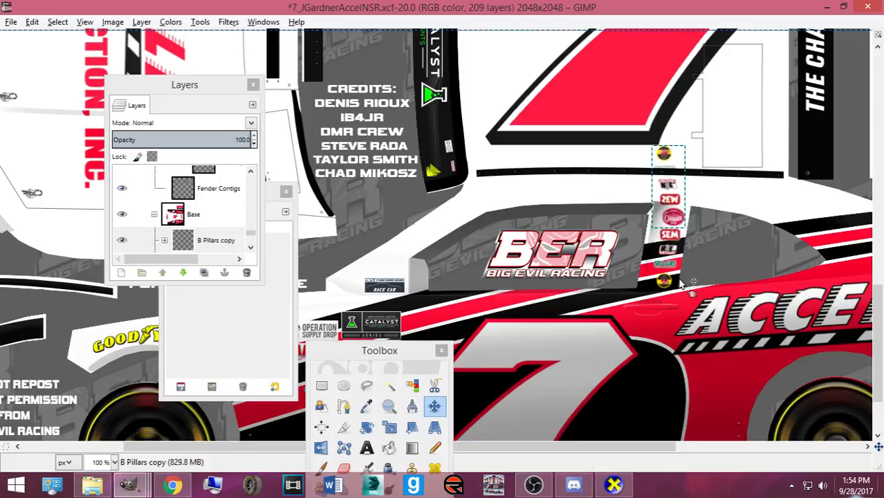
key("Up")
key("Up")
key("Up")
key("Up")
key("Up")
key("Up")
key("Up")
key("Up")
key("Up")
key("Up")
key("Up")
key("Up")
key("Up")
key("Up")
key("Up")
key("Up")
key("Up")
key("Up")
key("Up")
key("Up")
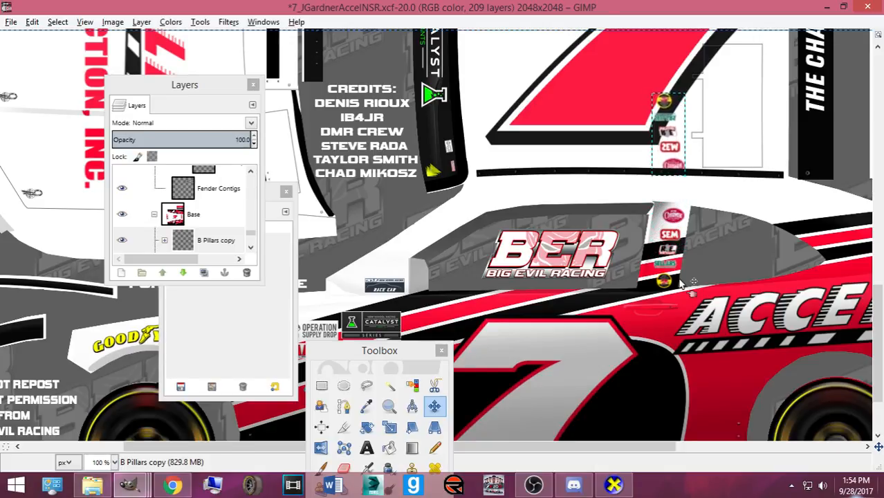
key("Up")
key("Up")
key("Up")
key("Up")
key("Up")
key("Up")
key("Up")
key("Up")
key("Up")
key("Up")
key("Up")
key("Up")
key("Up")
key("Up")
key("Up")
key("Up")
key("Up")
key("Up")
key("Up")
key("Up")
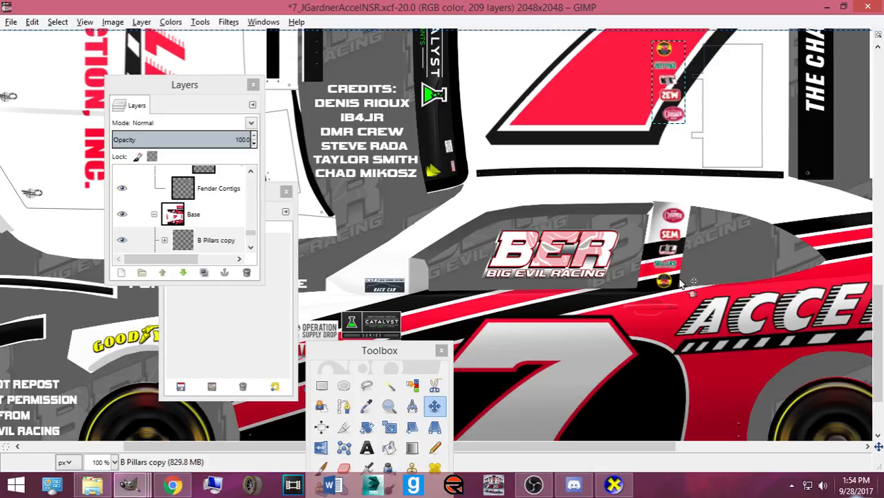
key("Up")
key("Up")
key("Up")
key("Up")
key("Up")
key("Up")
key("Up")
key("Up")
key("Up")
key("Up")
key("Up")
key("Up")
key("Up")
key("Up")
key("Up")
key("Up")
key("Up")
key("Up")
key("Up")
key("Up")
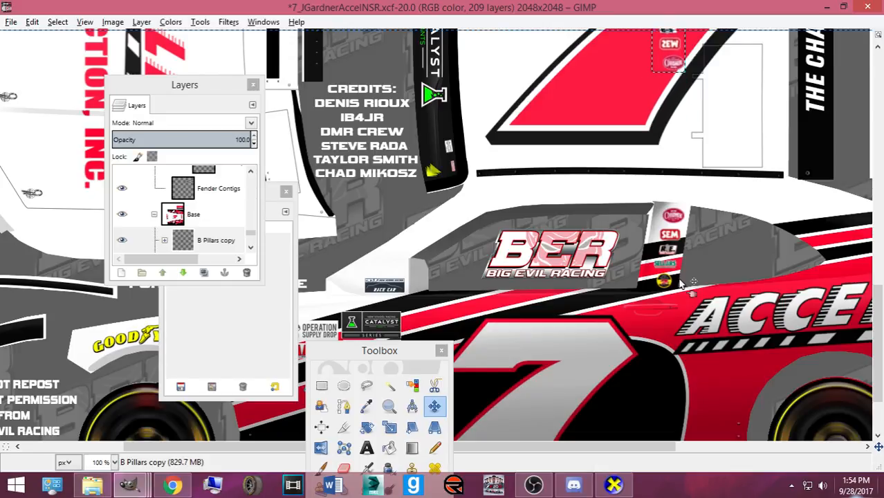
key("Up")
key("Up")
key("Up")
key("Up")
key("Up")
key("Up")
key("Up")
key("Up")
key("Up")
key("Up")
key("Up")
key("Up")
key("Up")
key("Up")
key("Up")
key("Up")
key("Up")
key("Up")
key("Up")
key("Up")
scroll(685, 282, "up", 5)
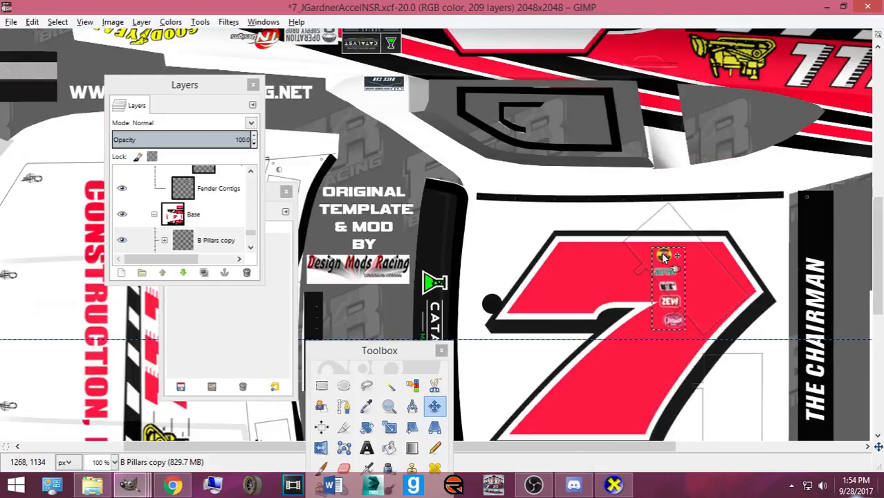
key("Up")
key("Up")
key("Up")
key("Up")
key("Up")
key("Up")
key("Up")
key("Up")
key("Up")
key("Up")
key("Up")
key("Up")
key("Up")
key("Up")
key("Up")
key("Up")
key("Up")
key("Up")
key("Up")
key("Up")
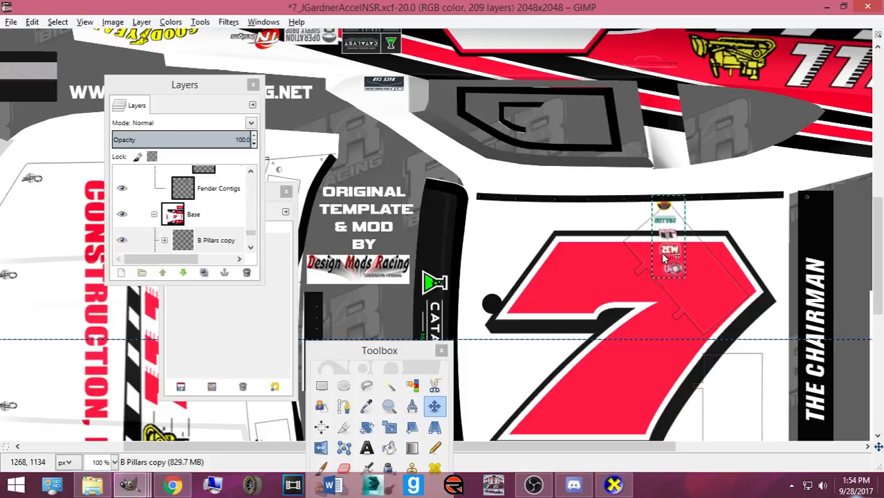
key("Up")
key("Up")
key("Up")
key("Up")
key("Up")
key("Up")
key("Up")
key("Up")
key("Up")
key("Up")
key("Up")
key("Up")
key("Up")
key("Up")
key("Up")
key("Up")
key("Up")
key("Up")
key("Up")
key("Up")
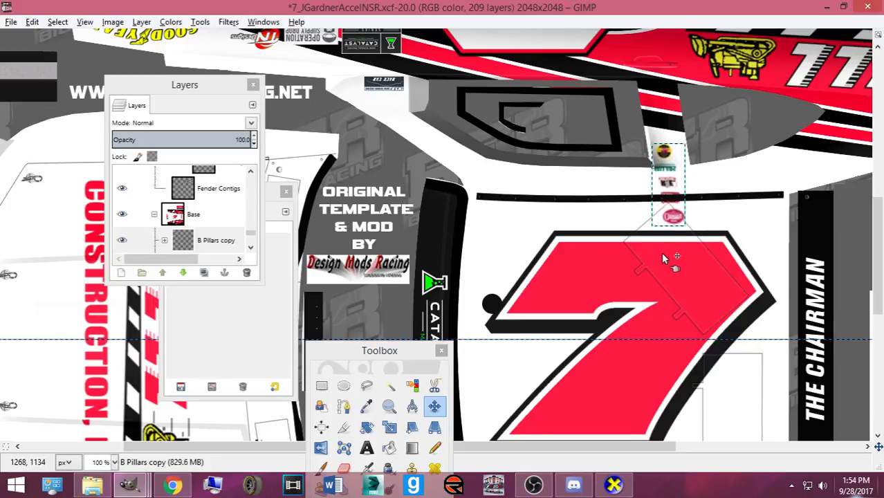
key("Up")
key("Up")
key("Up")
key("Up")
key("Up")
key("Up")
key("Up")
key("Up")
key("Up")
key("Up")
key("Up")
key("Up")
key("Up")
key("Up")
key("Up")
key("Up")
key("Up")
key("Up")
key("Up")
key("Up")
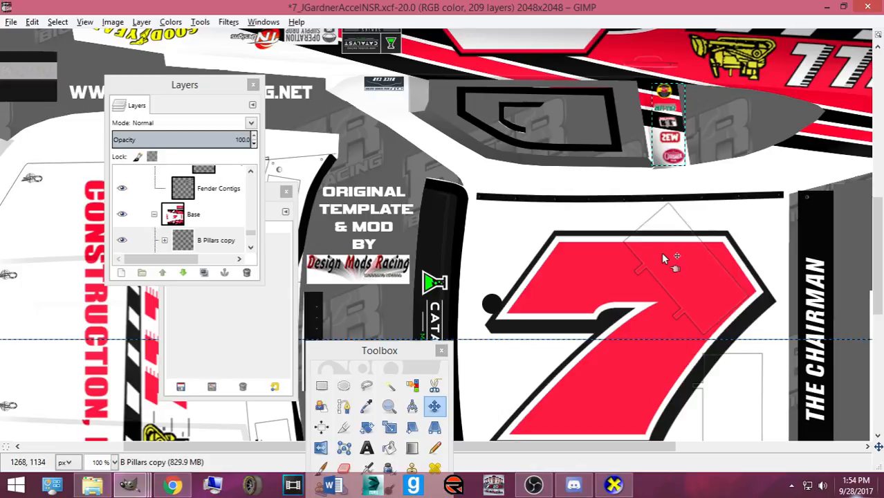
scroll(166, 225, "down", 1)
- Flip the first decal in the B Pillars copy group horizontally and nudge it right
left_click(164, 206)
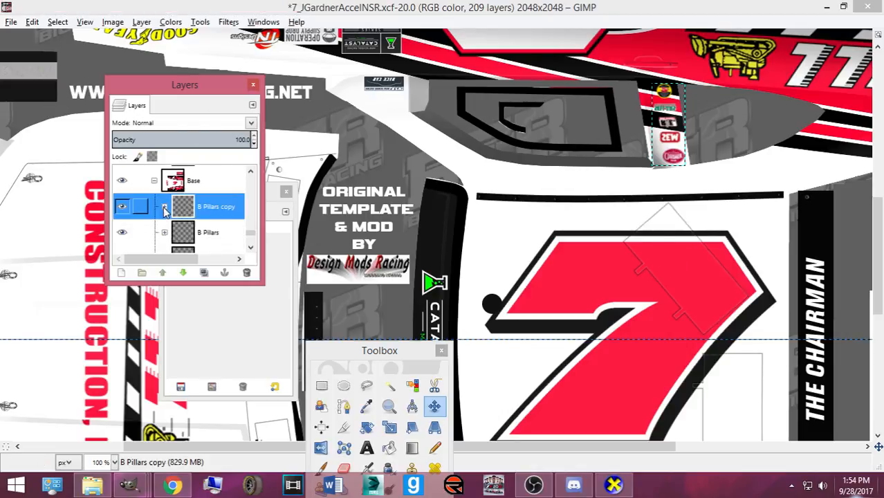
left_click(194, 227)
right_click(661, 173)
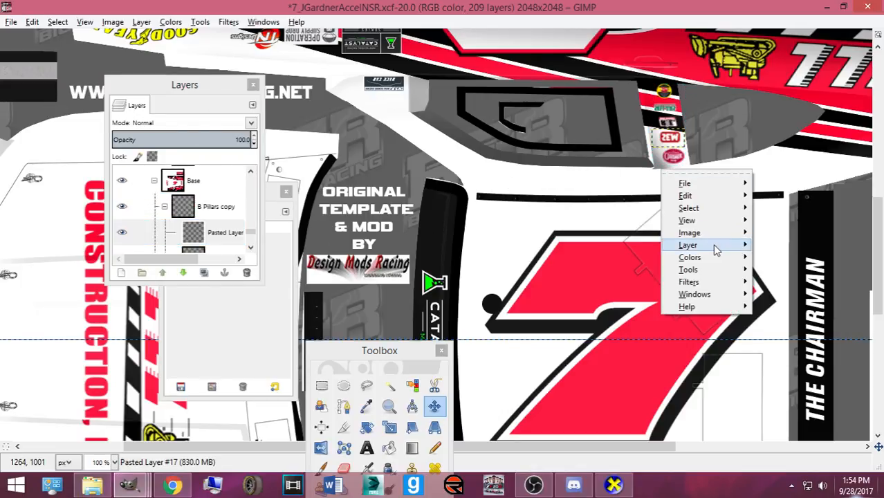
mouse_move(716, 249)
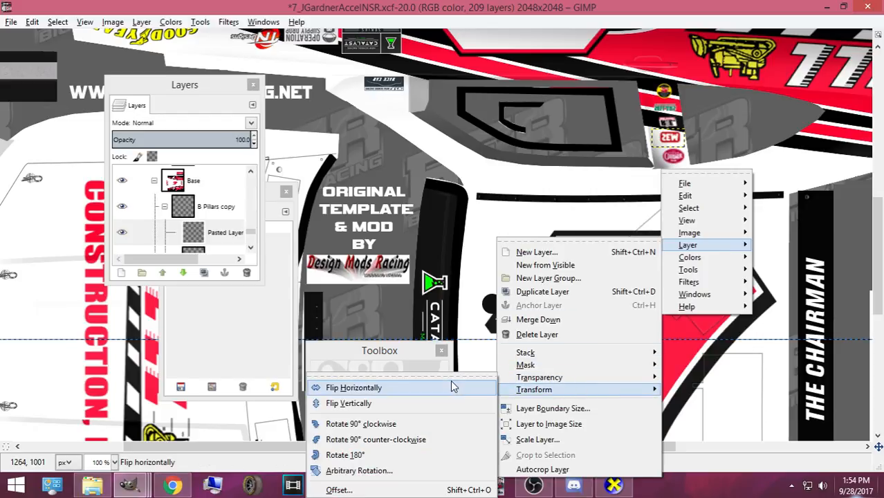
left_click(450, 381)
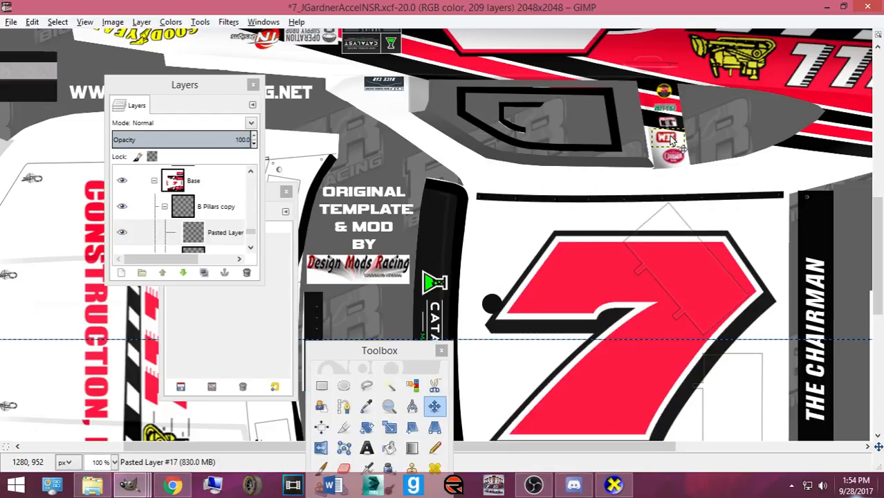
scroll(668, 139, "up", 2)
key("Right")
key("Right")
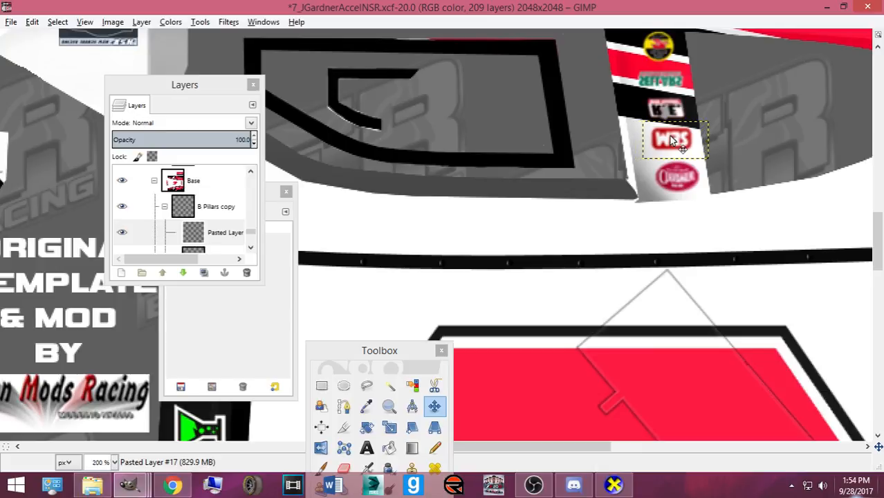
scroll(200, 214, "down", 1)
- Flip the bottom oval decal horizontally and nudge it slightly right
left_click(214, 225)
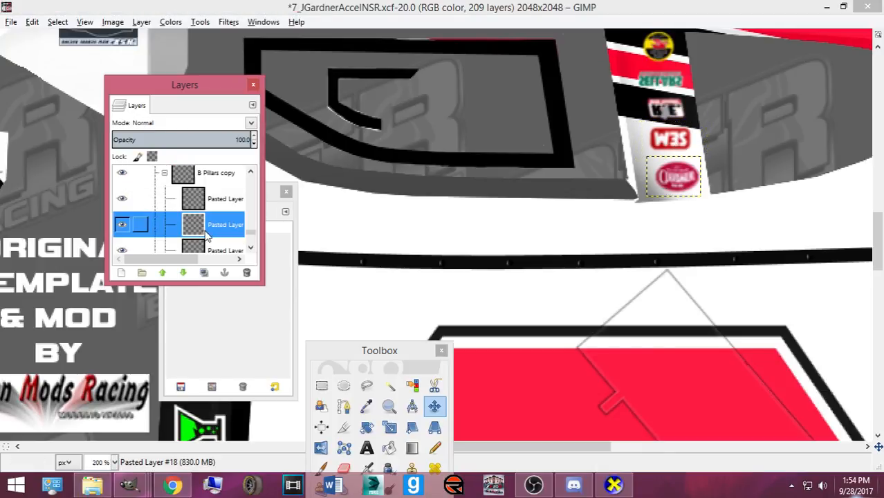
right_click(611, 226)
mouse_move(662, 308)
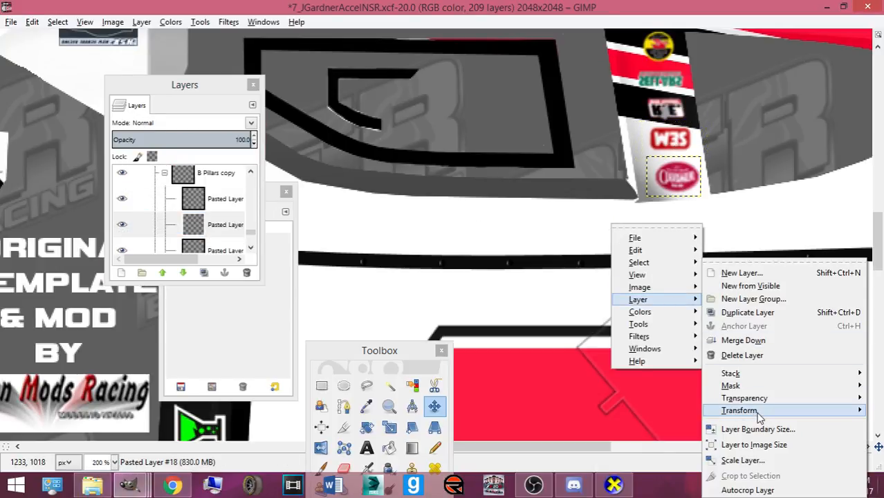
mouse_move(738, 410)
left_click(536, 394)
key("Right")
key("Right")
key("Right")
key("Right")
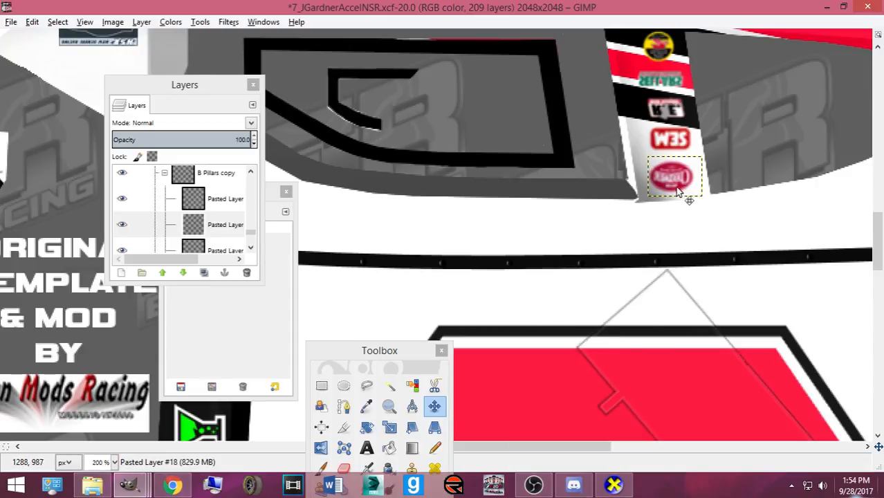
scroll(199, 208, "down", 1)
- Flip the top text decal and the black middle decal horizontally, shifting the middle one right
left_click(200, 214)
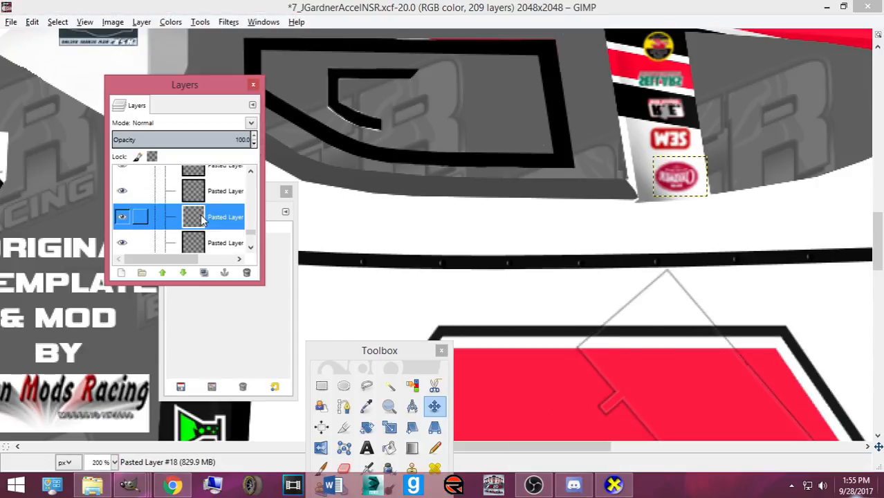
right_click(663, 112)
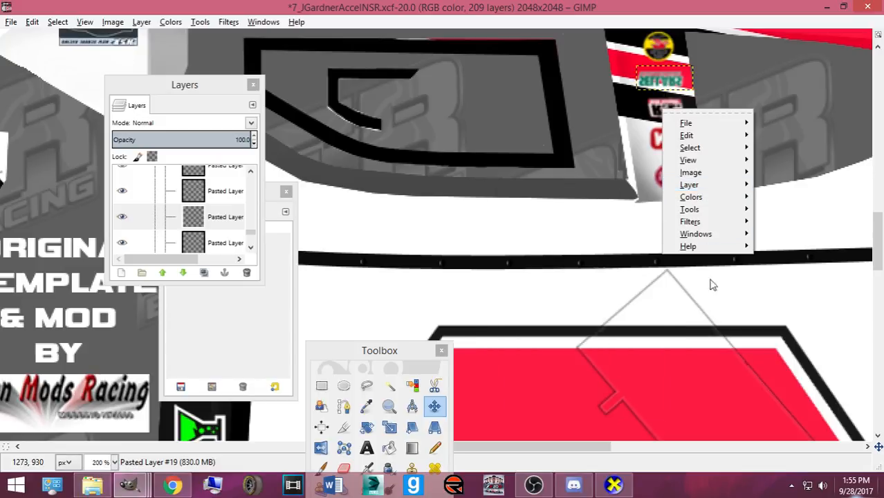
mouse_move(712, 185)
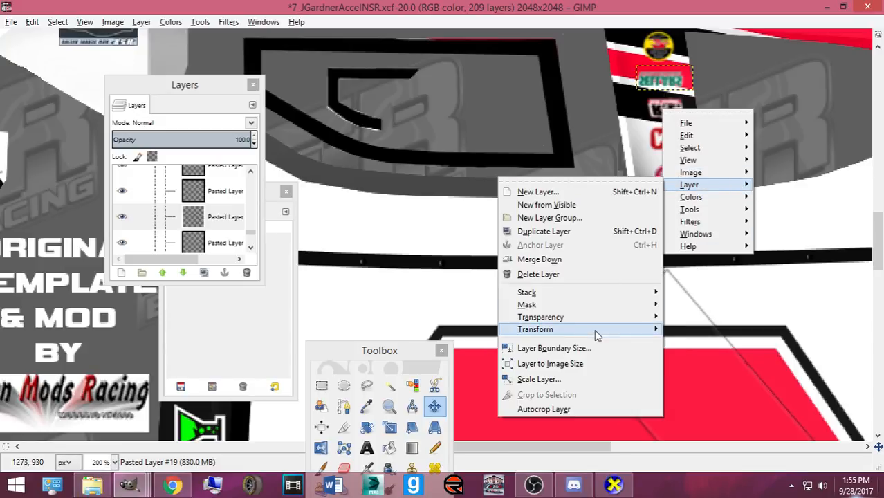
mouse_move(592, 329)
left_click(478, 337)
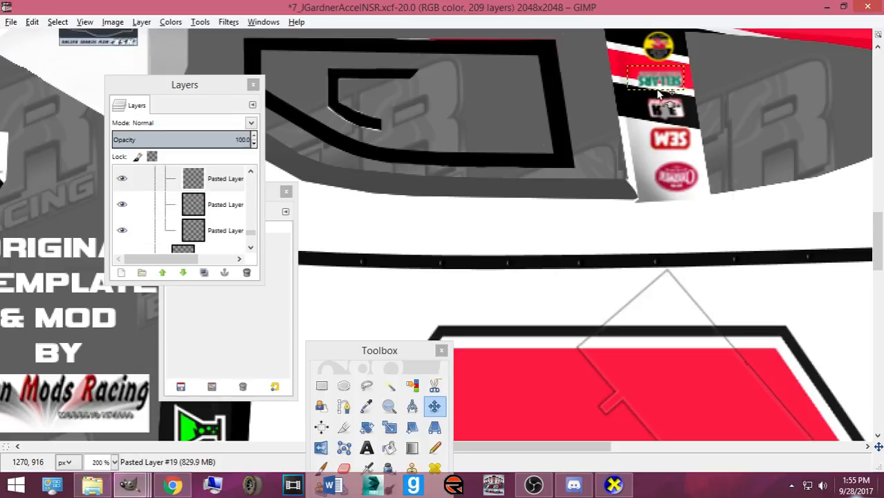
left_click(193, 205)
right_click(635, 200)
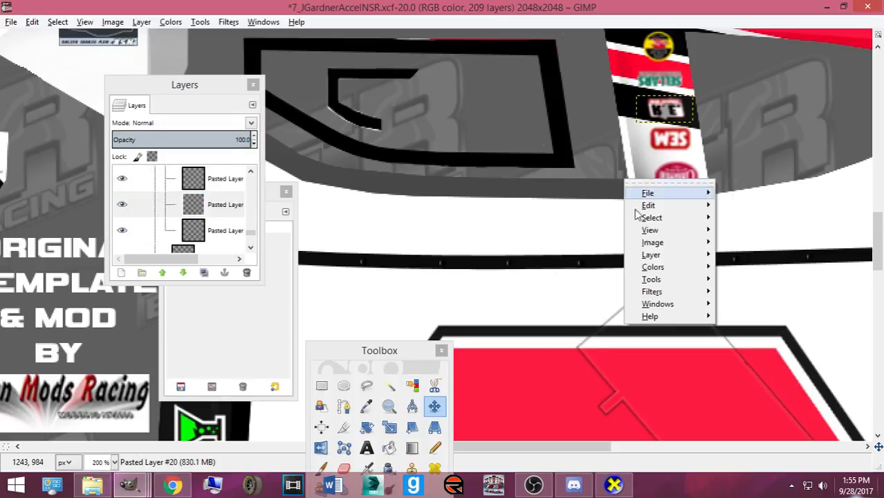
mouse_move(662, 256)
mouse_move(858, 396)
left_click(509, 387)
left_click(656, 117)
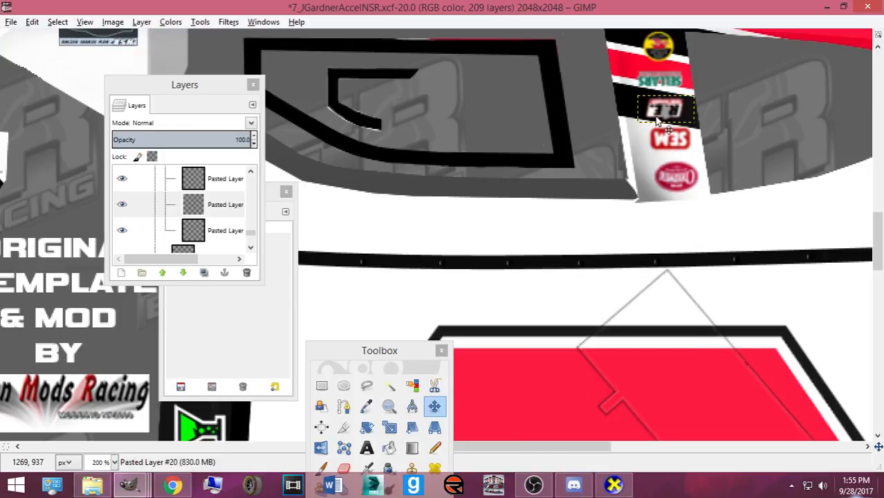
- Flip the round logo horizontally, nudge it left, and save the template
left_click(223, 231)
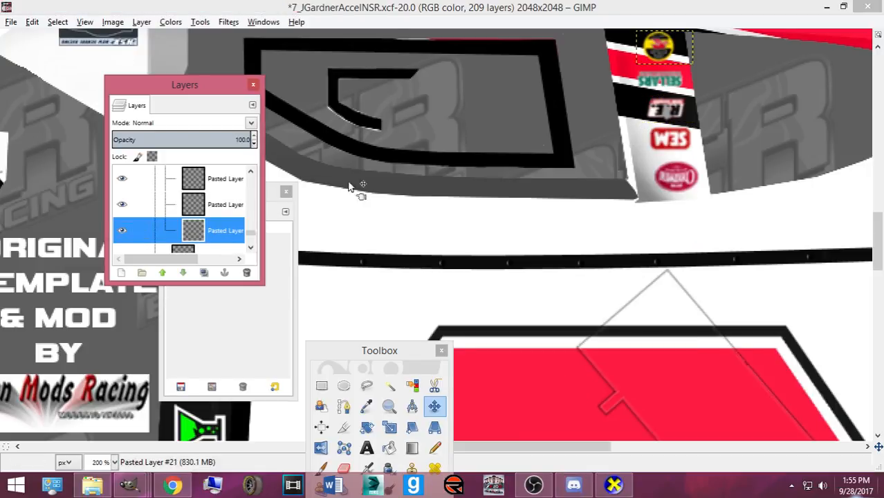
right_click(600, 85)
mouse_move(643, 160)
mouse_move(726, 305)
left_click(596, 311)
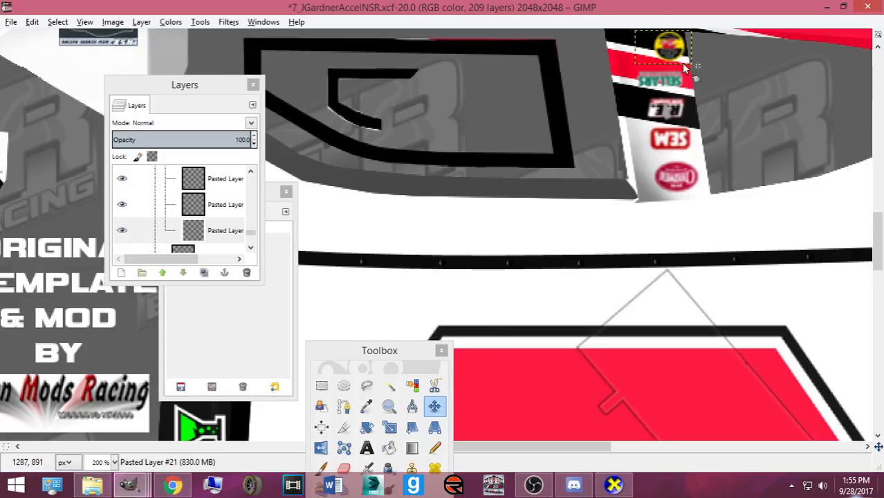
scroll(741, 106, "up", 3)
key("Left")
key("Left")
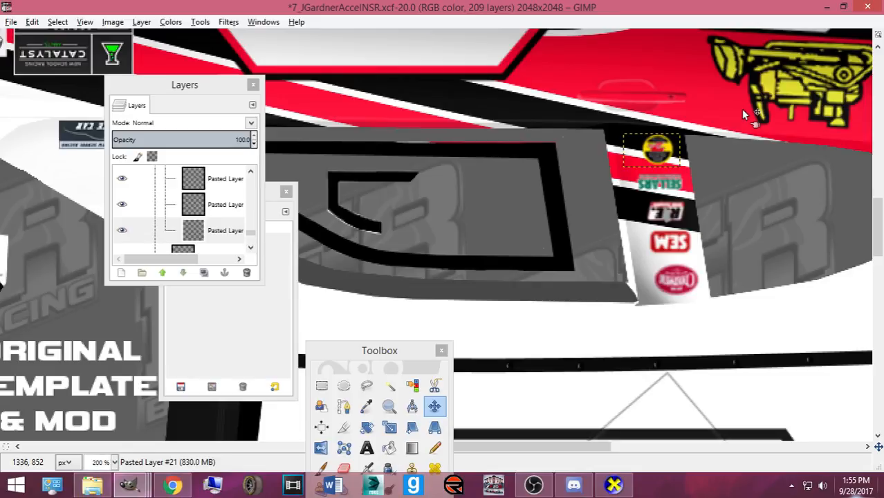
key("ctrl+s")
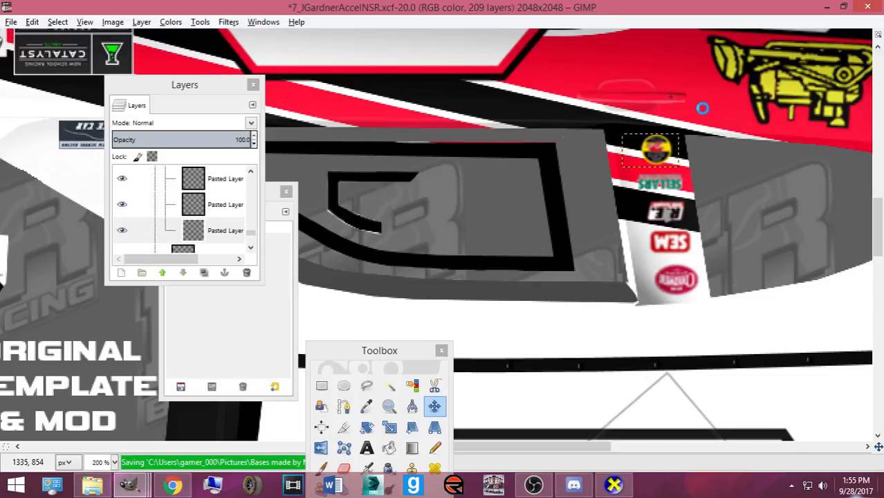
- Export the BMP skin, rotate the car in CarView to view both B-pillar decal stacks, then return to GIMP
key("ctrl+e")
left_click(615, 485)
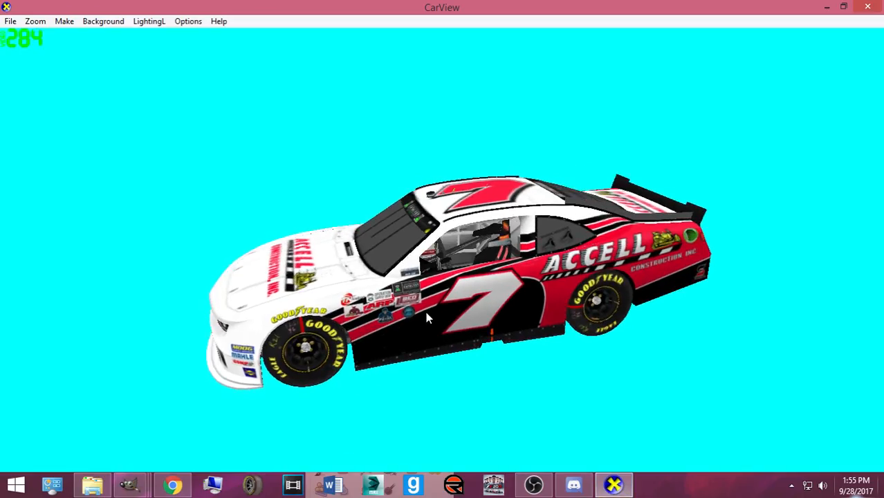
scroll(440, 288, "up", 5)
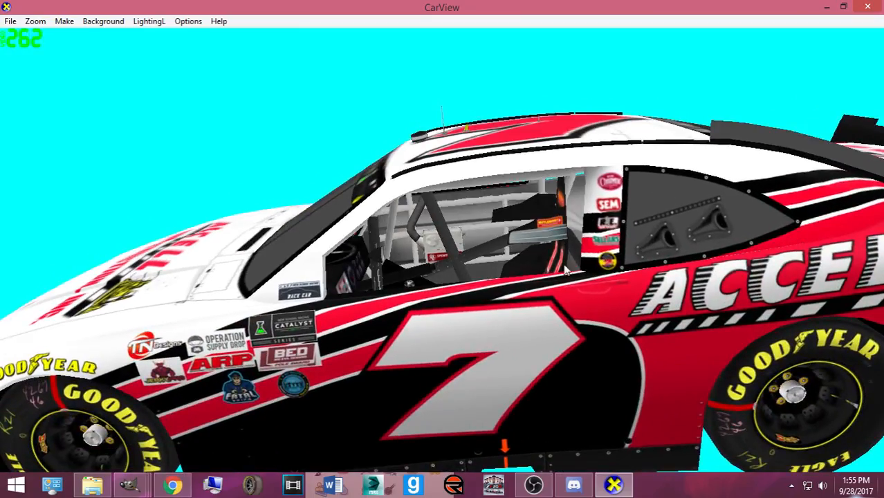
left_click_drag(566, 269, 397, 385)
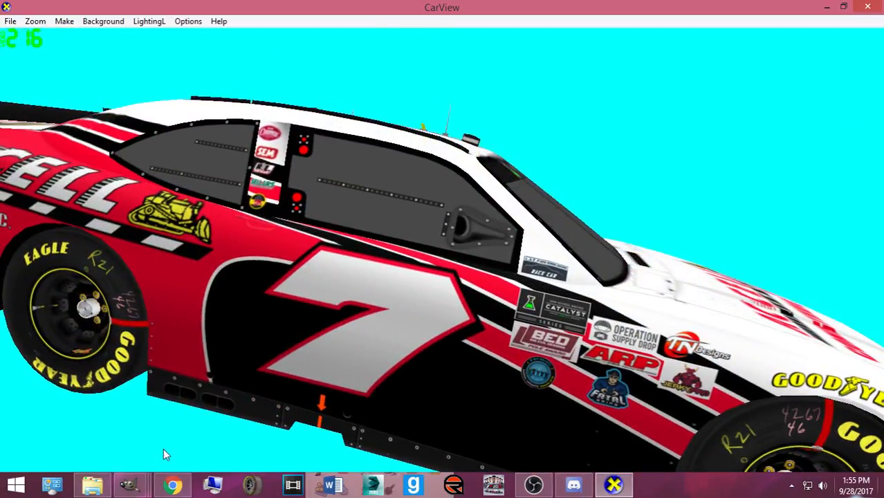
mouse_move(129, 485)
left_click(631, 429)
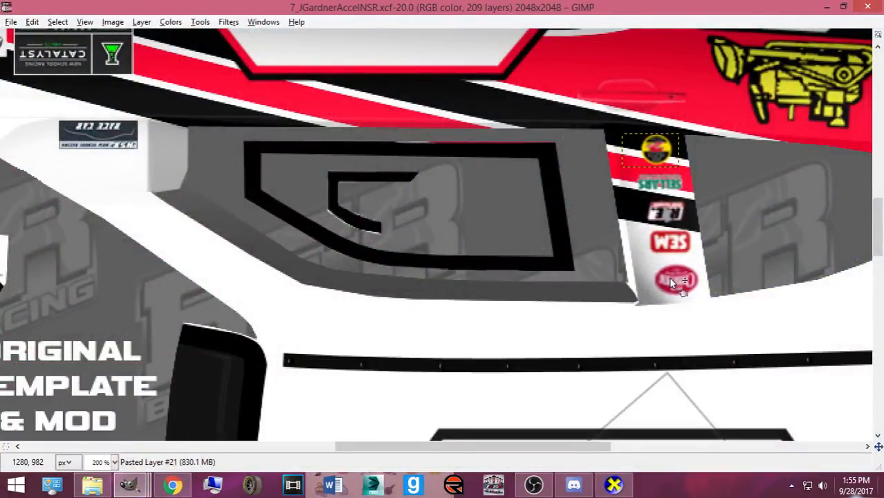
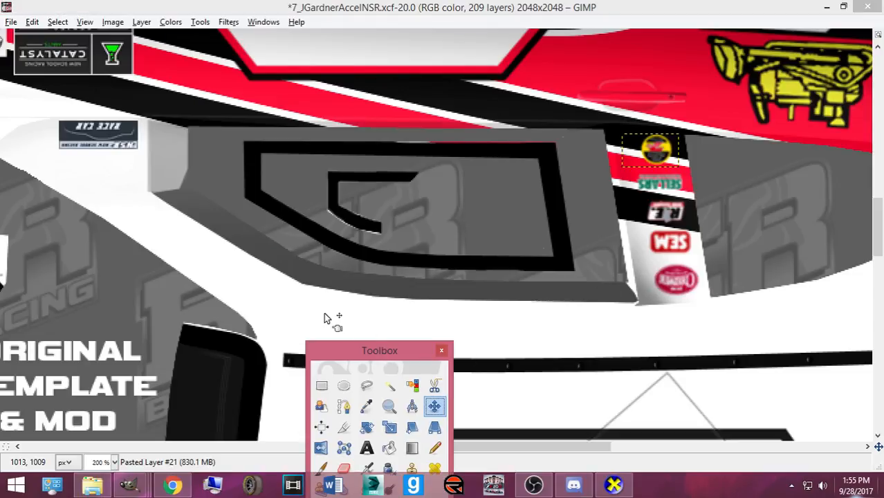
- Nudge the top B-pillar decal left and shift the lower decal slightly sideways
left_click(663, 152)
key("Left")
key("Left")
key("Left")
key("Left")
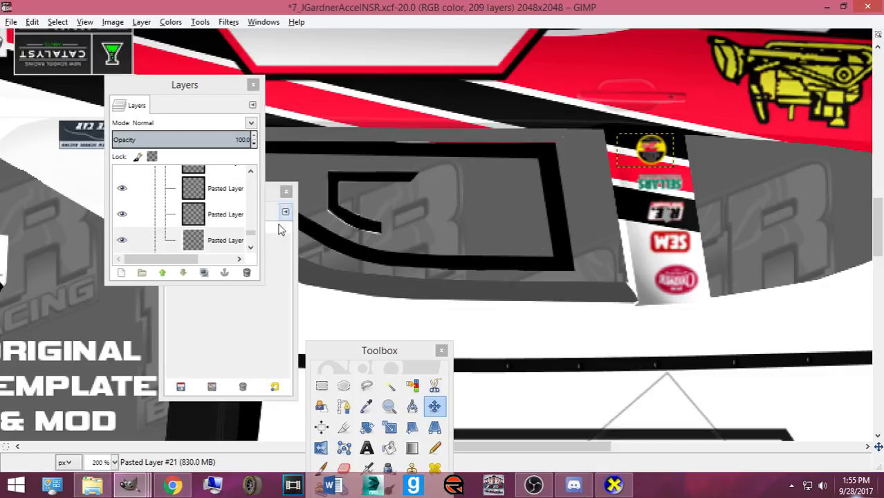
left_click(654, 213)
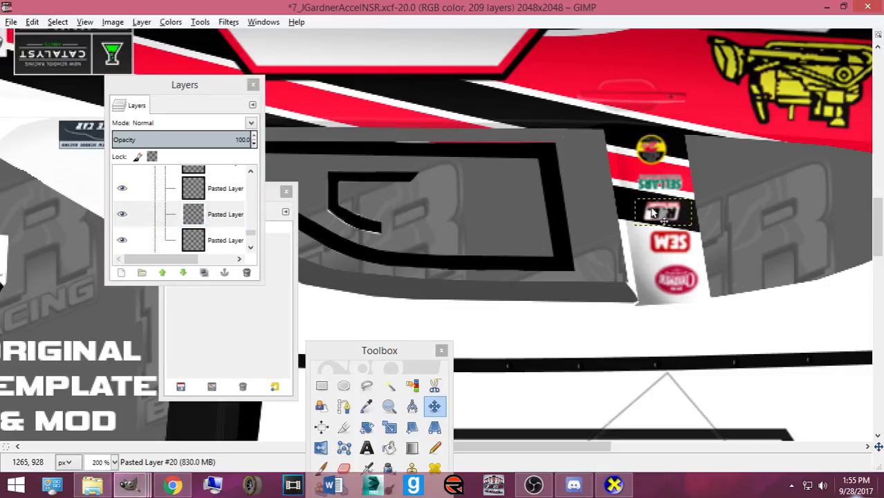
left_click(639, 184)
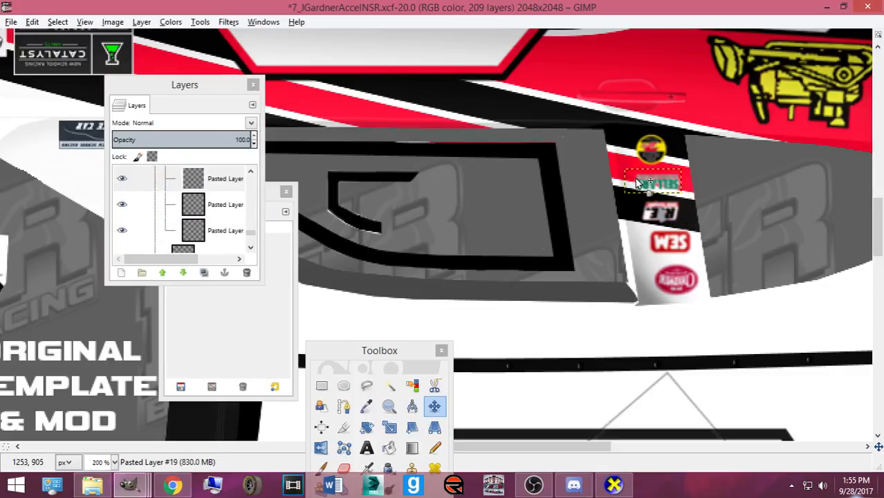
left_click(213, 253)
left_click_drag(676, 276, 682, 248)
- Shift the SELLARS decal a few pixels right
scroll(209, 187, "up", 1)
left_click(207, 174)
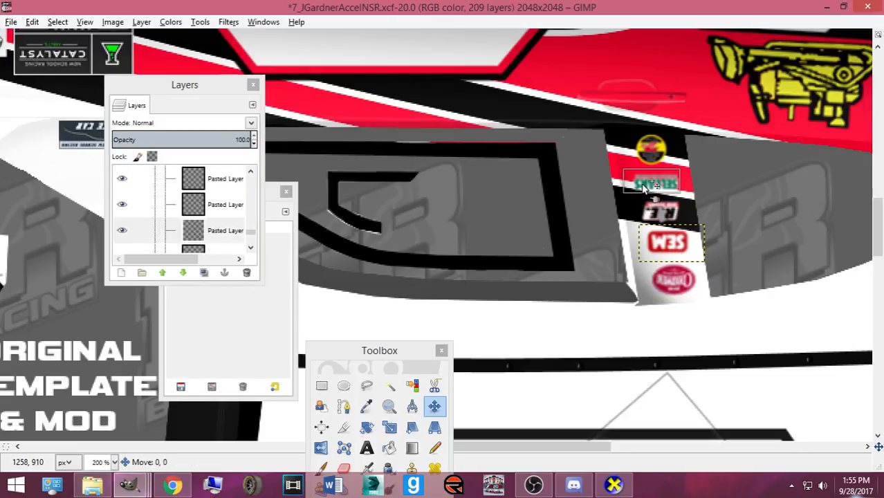
left_click(221, 231)
left_click_drag(665, 188, 666, 188)
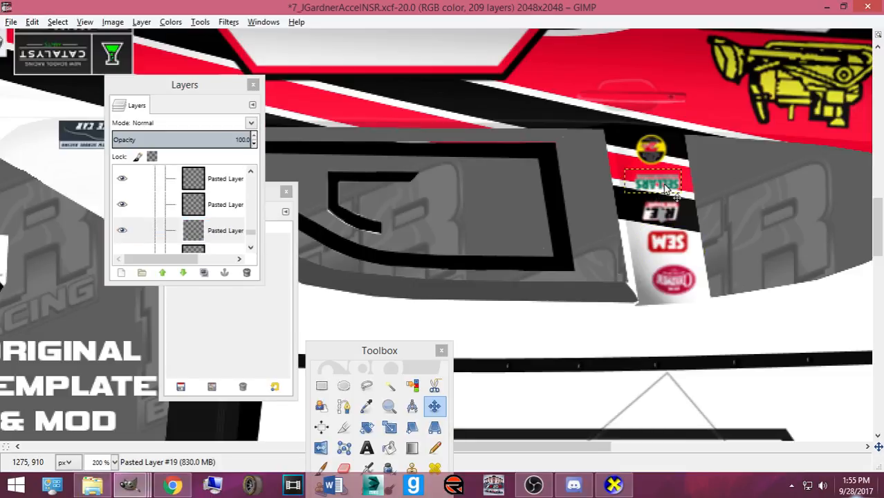
- Expand the B Pillars layer group and nudge the SEM decal about 4 px left
scroll(665, 188, "down", 10)
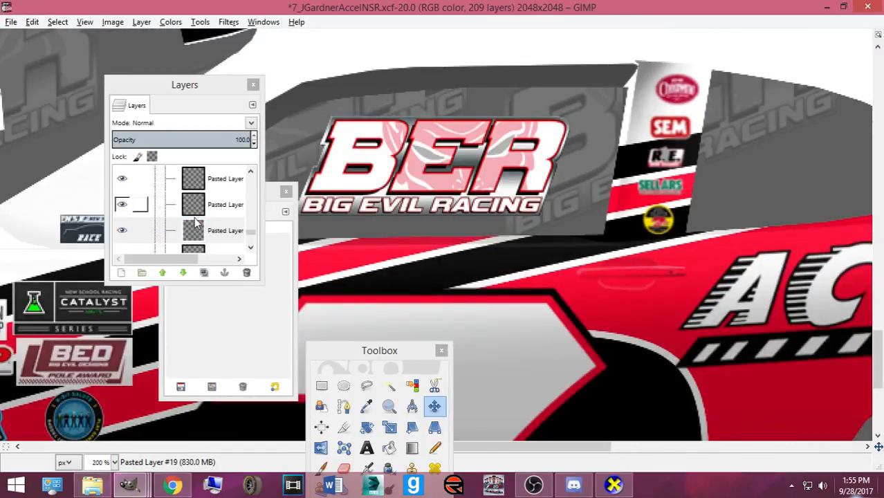
scroll(199, 220, "down", 1)
left_click(165, 224)
left_click(209, 231)
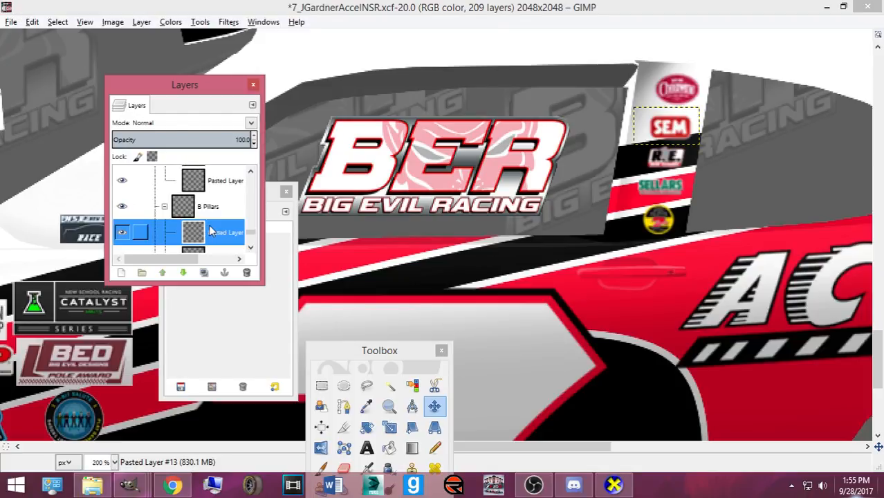
left_click_drag(655, 129, 661, 102)
left_click(217, 238)
key("Down")
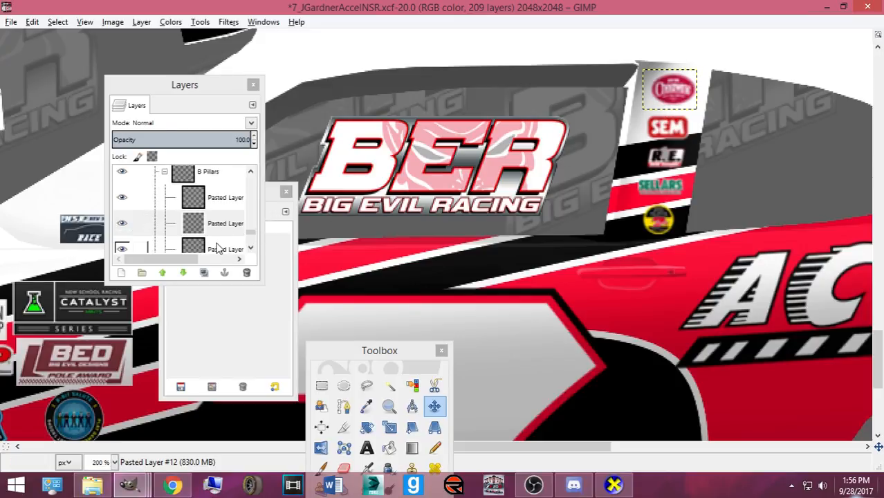
left_click(216, 248)
left_click(657, 198)
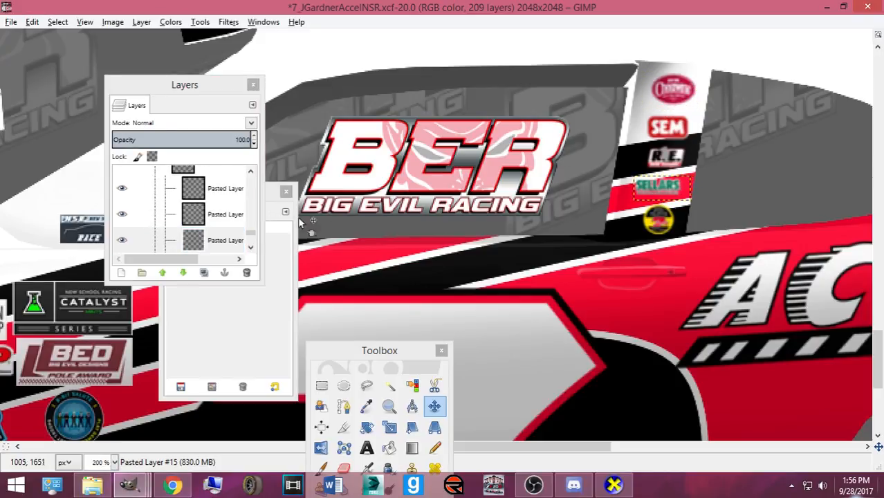
left_click(221, 233)
left_click(668, 161)
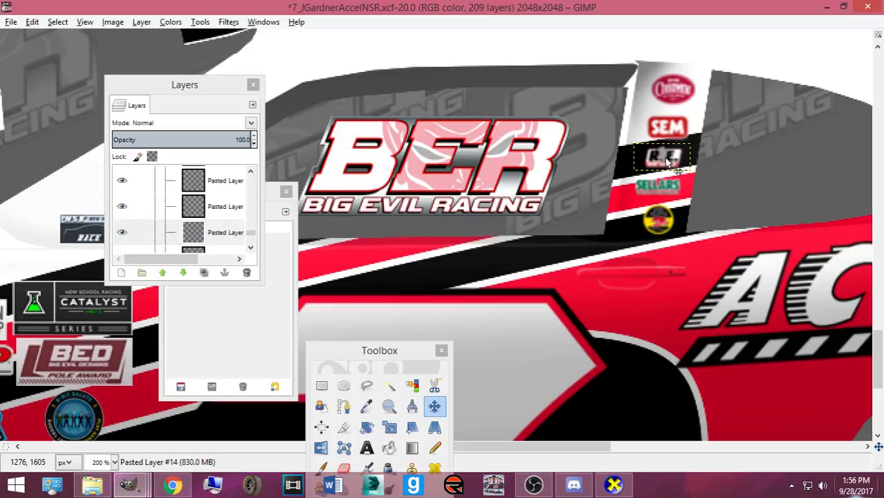
left_click(193, 232)
left_click(408, 228)
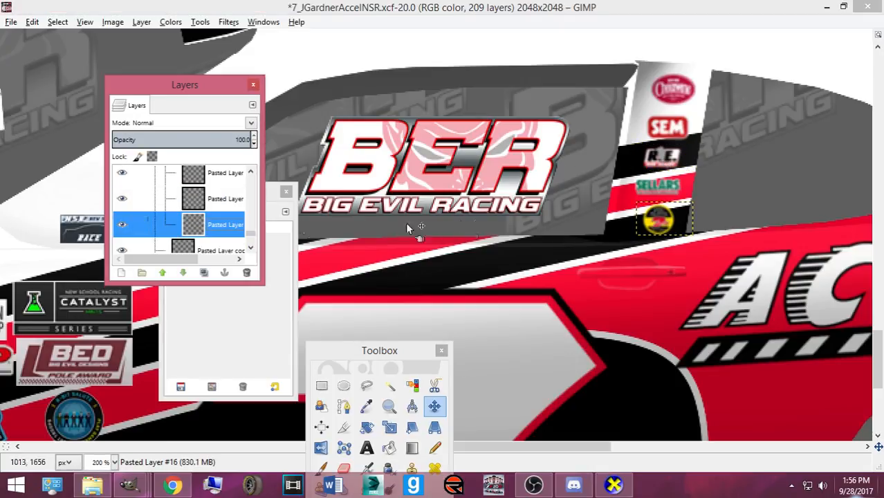
left_click(659, 222)
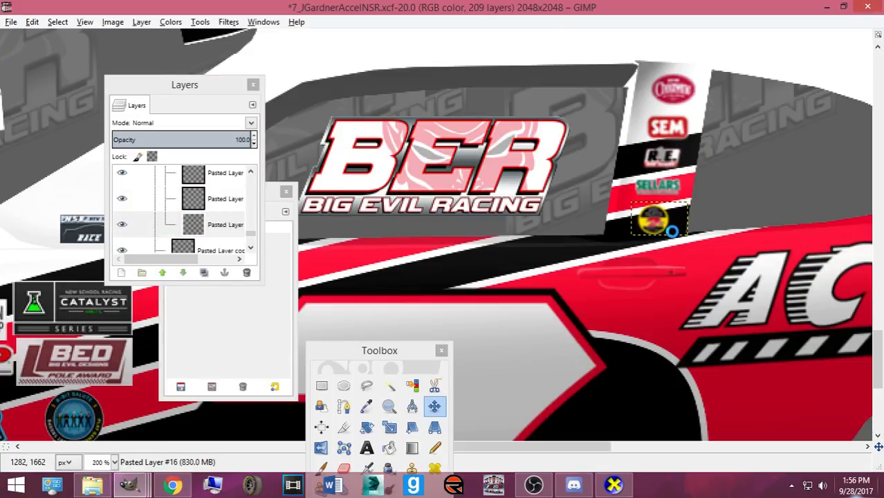
- Rotate the car in CarView to front and lower side views of the updated livery
left_click(613, 484)
left_click_drag(495, 345, 389, 325)
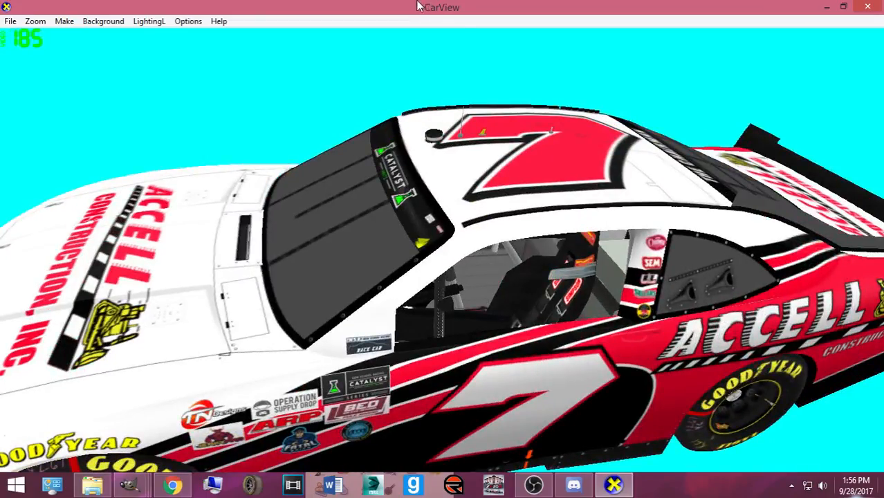
left_click_drag(613, 268, 512, 248)
left_click(195, 400)
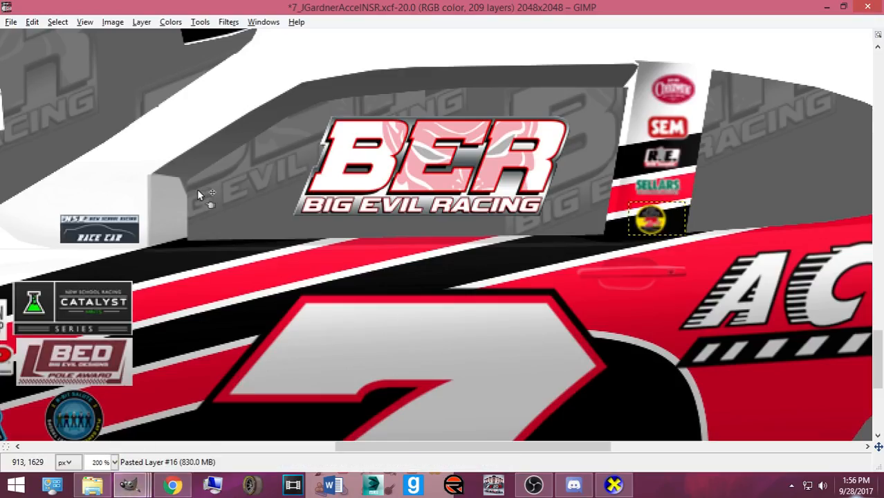
scroll(532, 185, "up", 10)
key("ctrl+b")
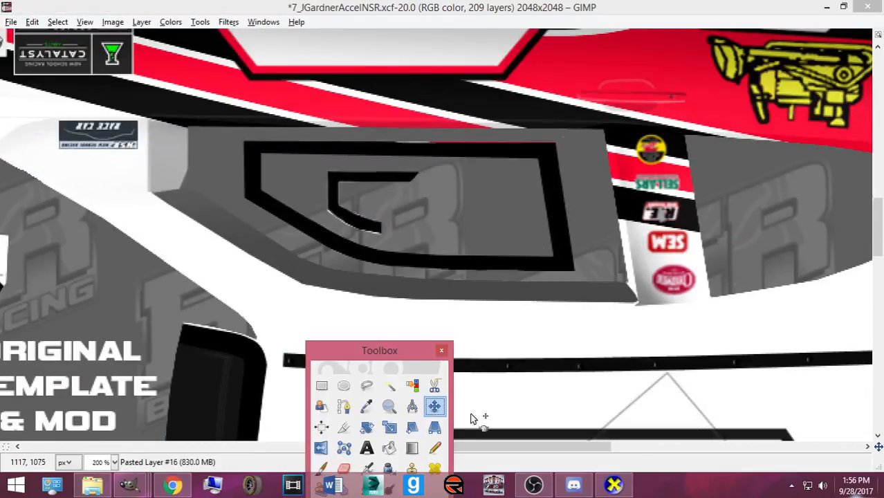
- View the car in CarView from a higher front-side angle
left_click(613, 485)
left_click_drag(502, 311, 388, 287)
mouse_move(129, 484)
left_click(141, 425)
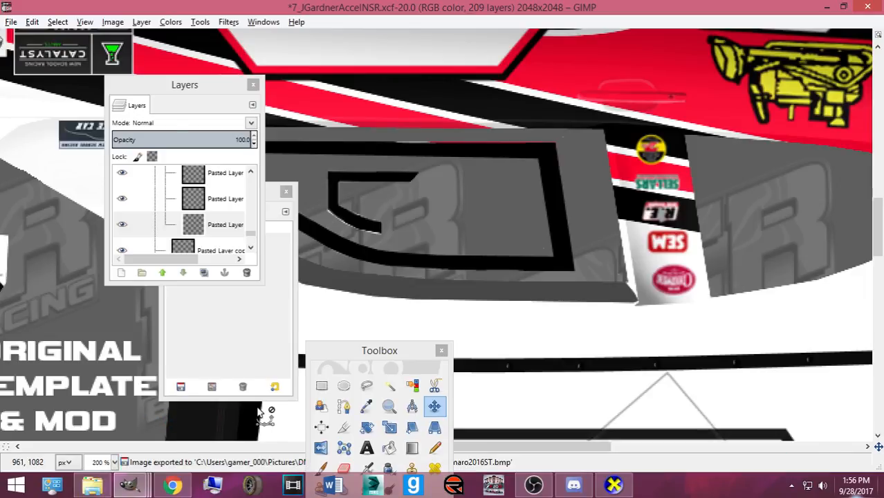
- Rotate the car through several angles, ending on a front-quarter view of the livery
mouse_move(614, 487)
left_click(615, 415)
left_click_drag(553, 410, 580, 423)
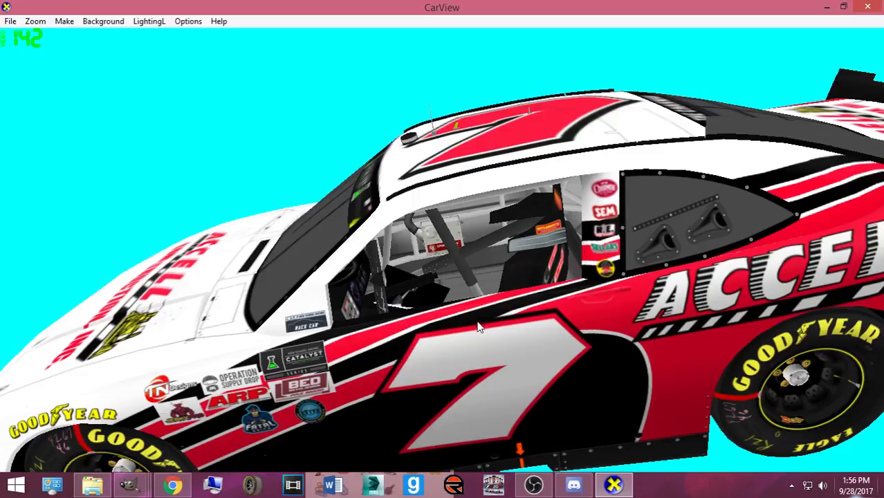
left_click_drag(428, 283, 512, 248)
scroll(513, 246, "down", 3)
left_click_drag(427, 254, 502, 254)
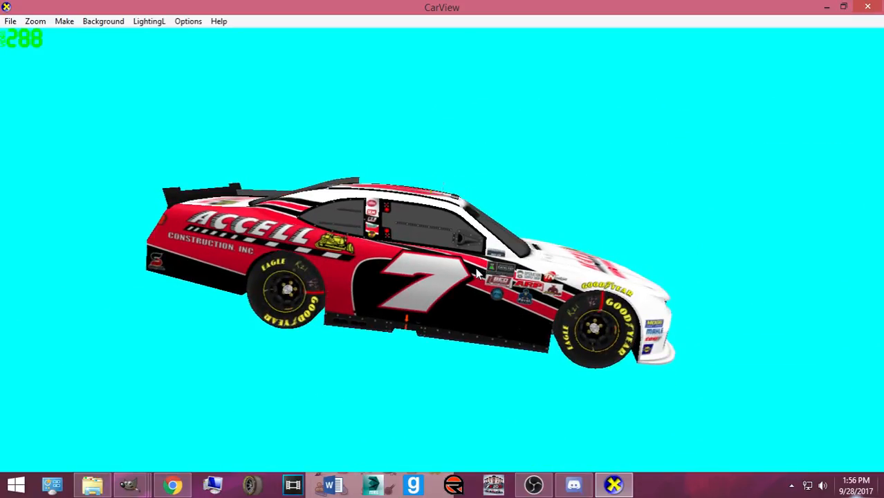
left_click_drag(455, 281, 479, 275)
- Bring the livery texture window forward and move the toolbox out of the way
left_click(130, 492)
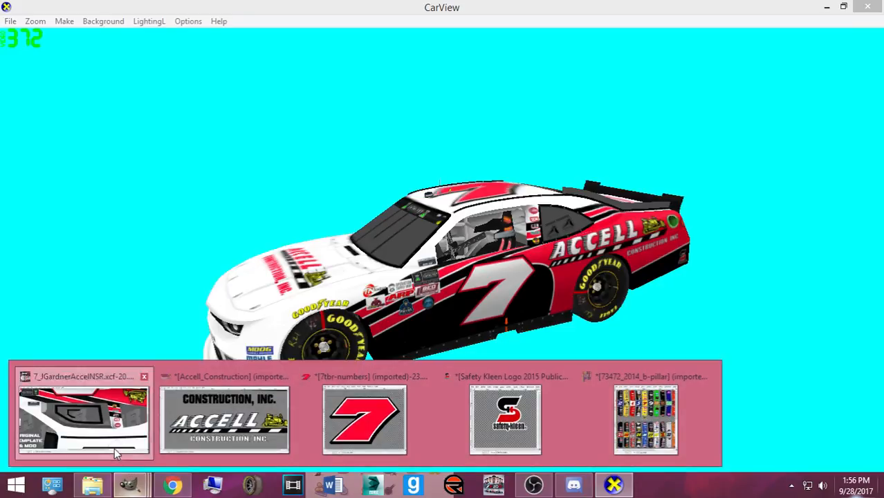
left_click(115, 451)
scroll(430, 308, "down", 8)
scroll(430, 312, "down", 1, "ctrl")
scroll(430, 313, "up", 3, "ctrl")
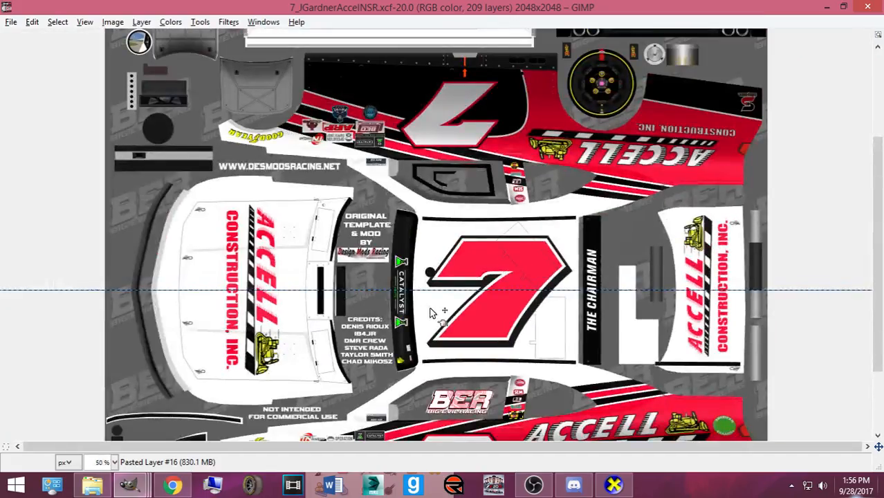
key("ctrl+b")
left_click_drag(343, 352, 193, 166)
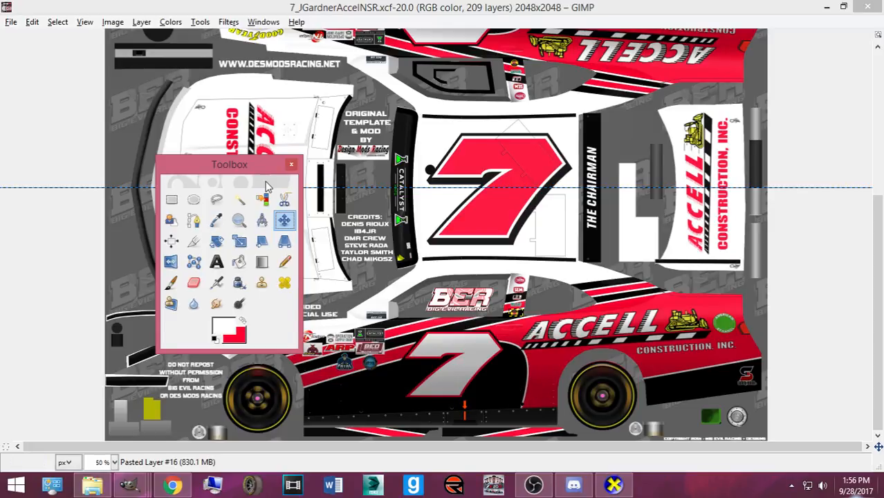
- Browse to Pictures > Numbers, Logos, Templates in the Open Image dialog
key("ctrl+o")
left_click(273, 225)
scroll(437, 274, "down", 10)
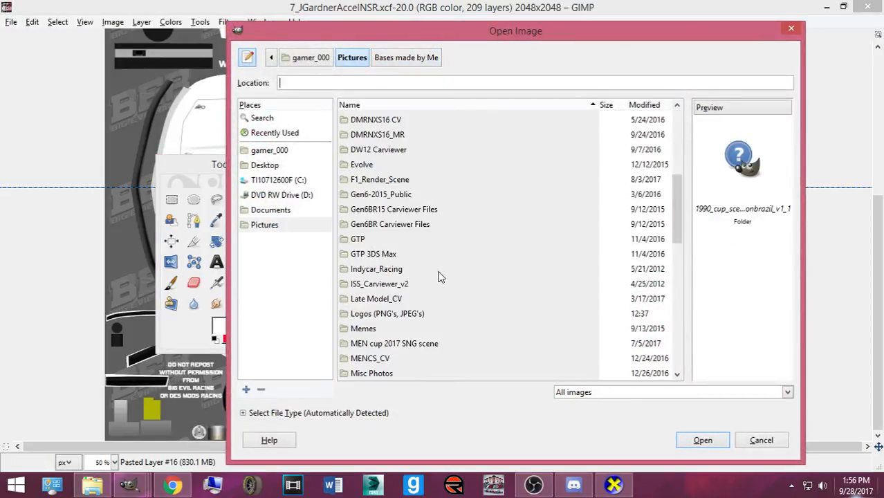
double_click(399, 228)
scroll(420, 297, "down", 20)
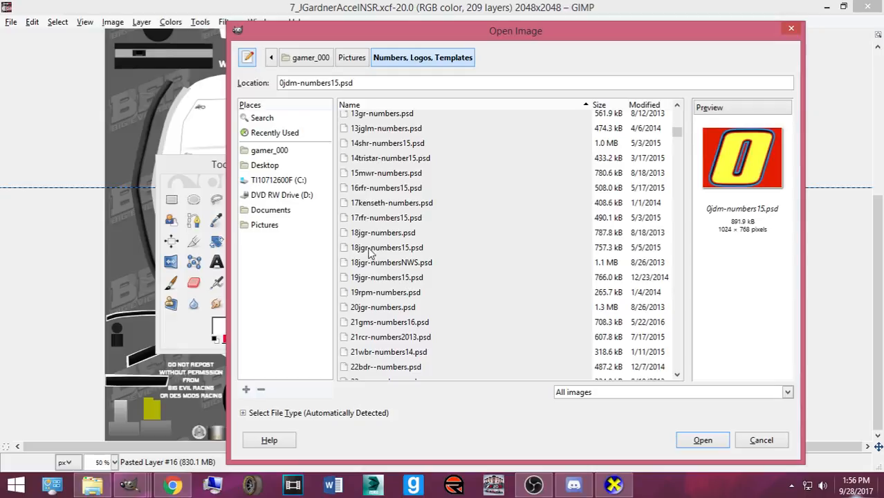
scroll(420, 297, "down", 15)
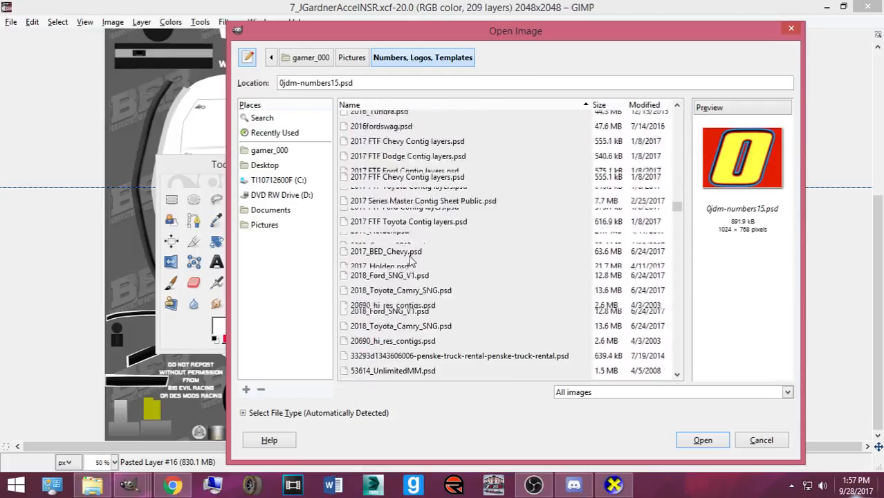
- Search Google Images for 'golden corral logo' in a new Chrome tab
left_click(173, 486)
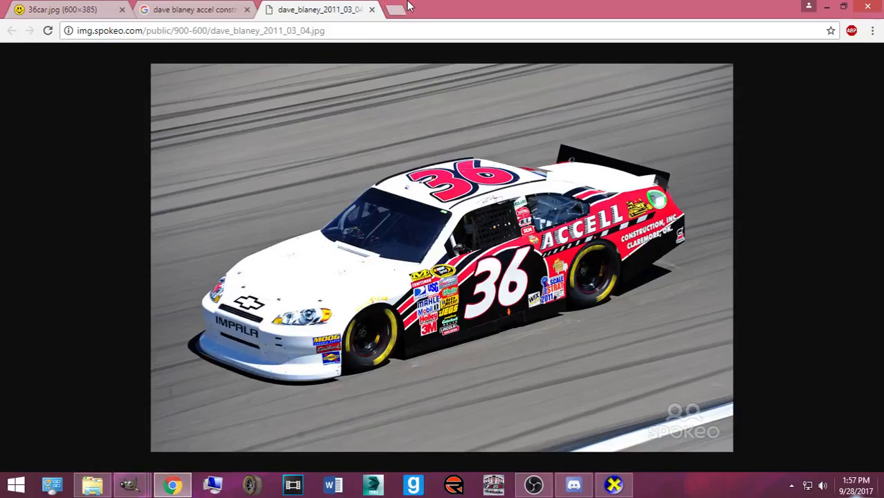
left_click(398, 11)
type("golden corral logo")
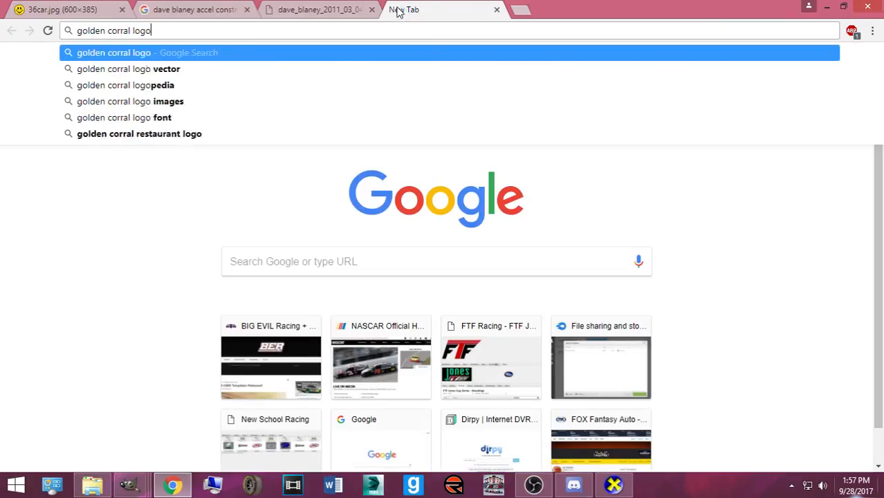
key("Return")
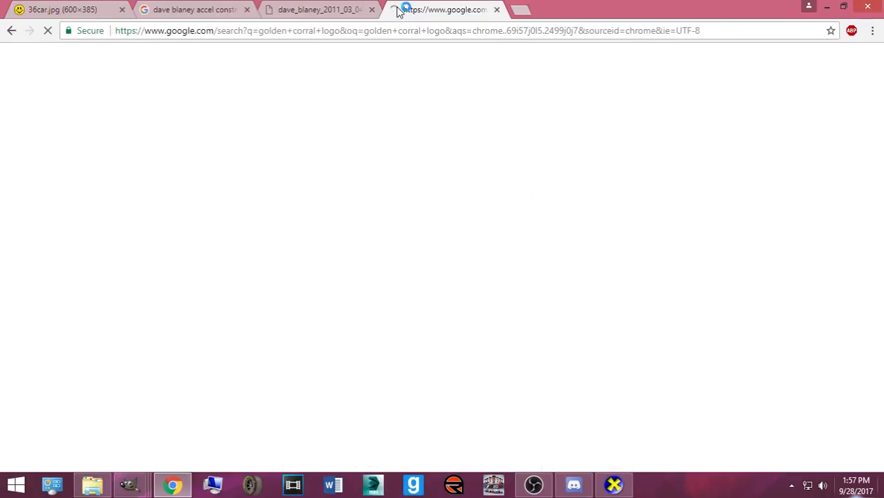
left_click(145, 109)
- Return to GIMP's Open Image dialog listing the Numbers, Logos, Templates folder
mouse_move(135, 484)
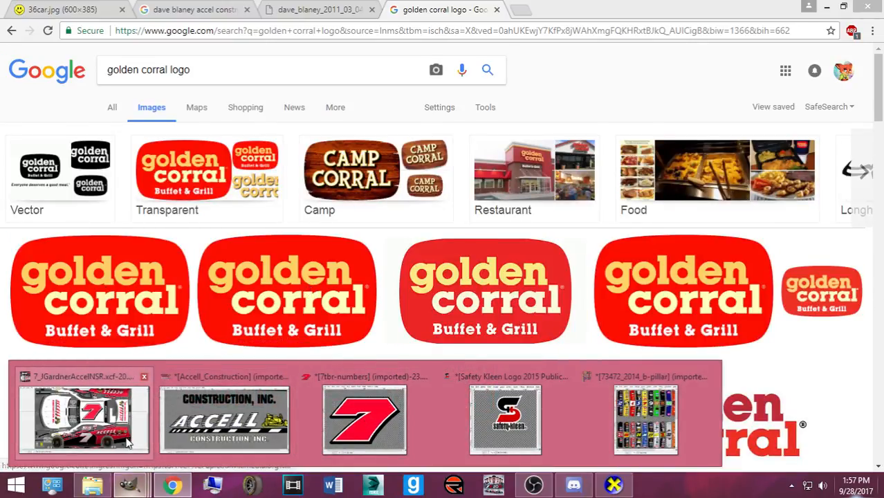
left_click(128, 443)
scroll(484, 200, "down", 5)
scroll(484, 200, "up", 4)
scroll(493, 231, "down", 15)
- Browse Pictures > Logos (PNG's, JPEG's) through the G and H files, then cancel the dialog
scroll(502, 274, "down", 20)
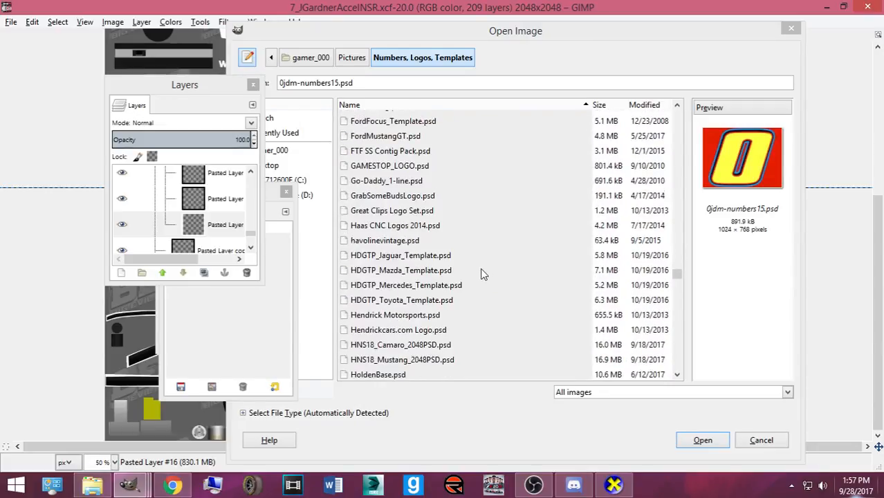
scroll(482, 275, "up", 12)
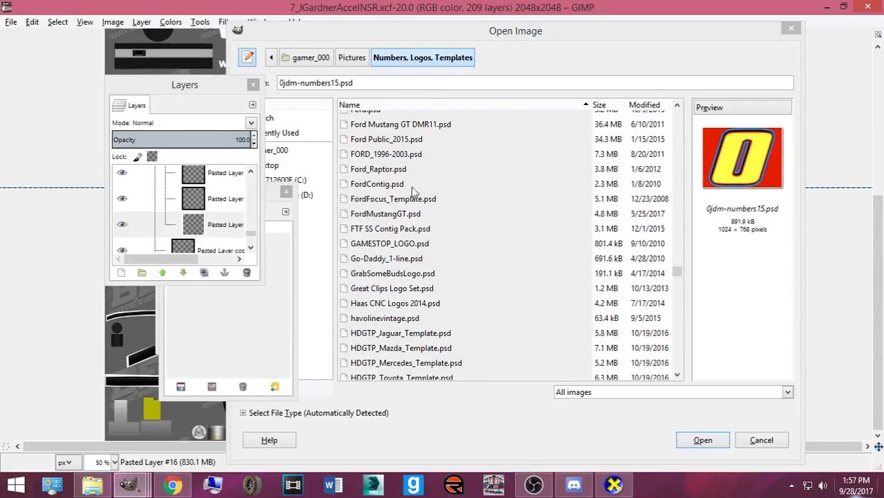
left_click(351, 58)
scroll(422, 268, "up", 5)
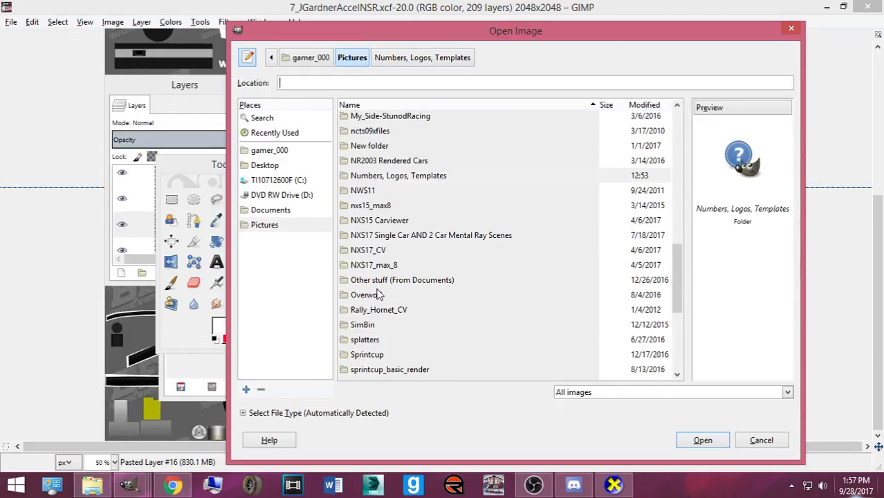
scroll(387, 277, "up", 3)
double_click(389, 186)
scroll(580, 174, "down", 20)
scroll(425, 294, "down", 8)
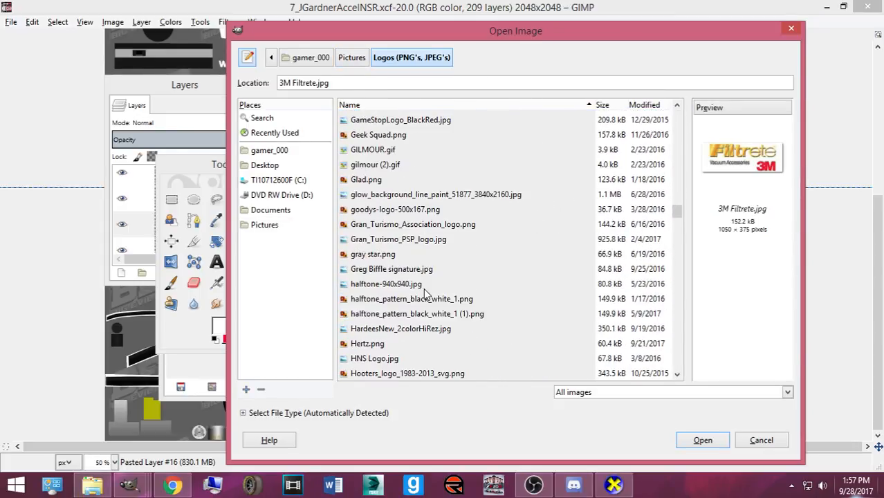
left_click(760, 440)
- Filter the Golden Corral logo results to transparent images and inspect one at full size
left_click(173, 485)
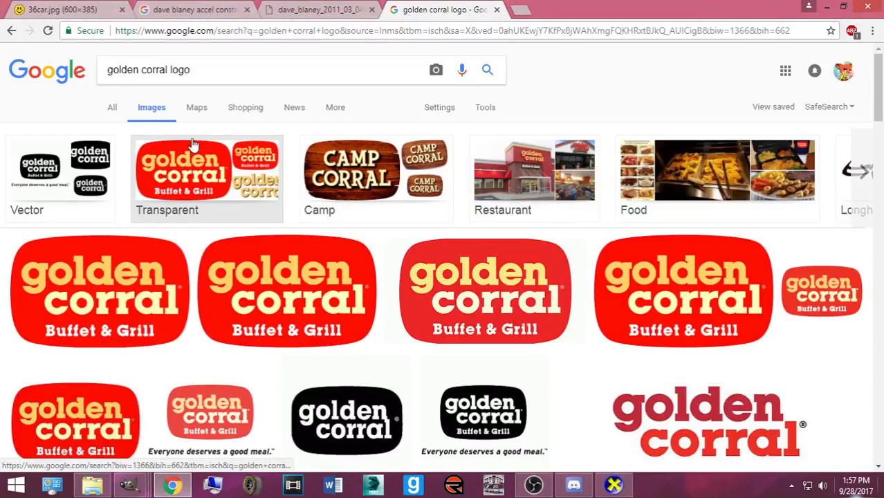
left_click(181, 173)
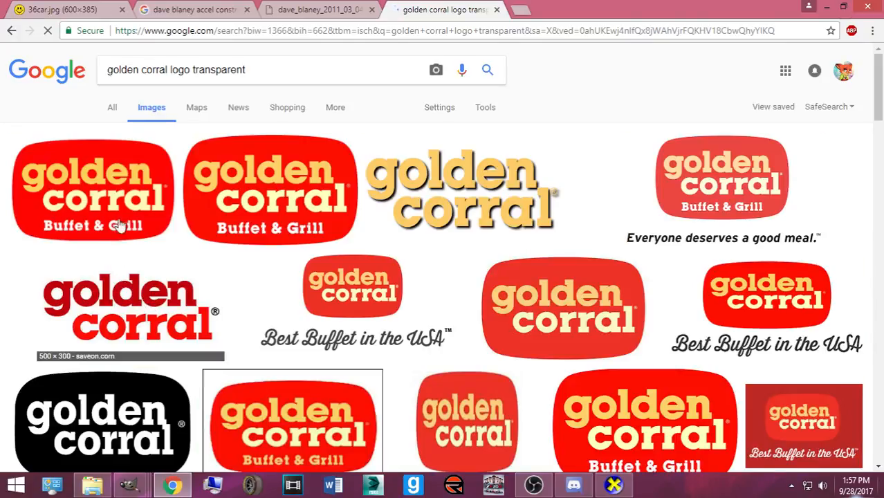
left_click(131, 221)
left_click(277, 111)
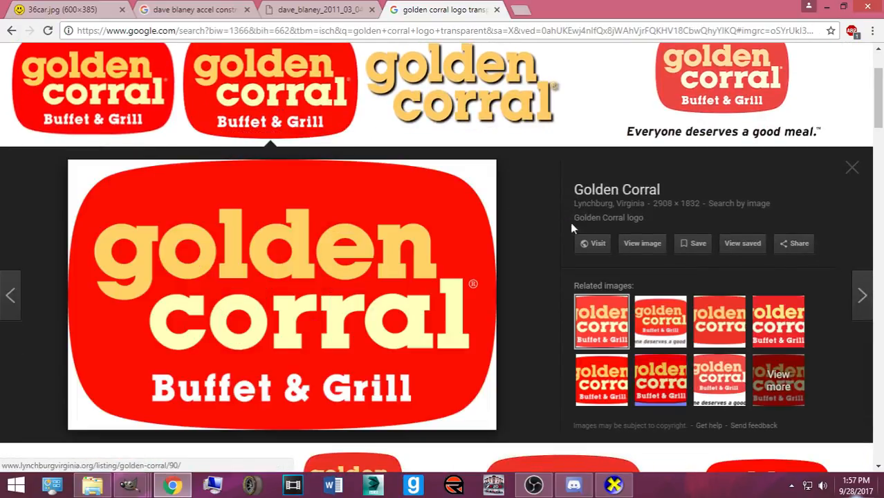
left_click(642, 242)
left_click(392, 216)
left_click(391, 216)
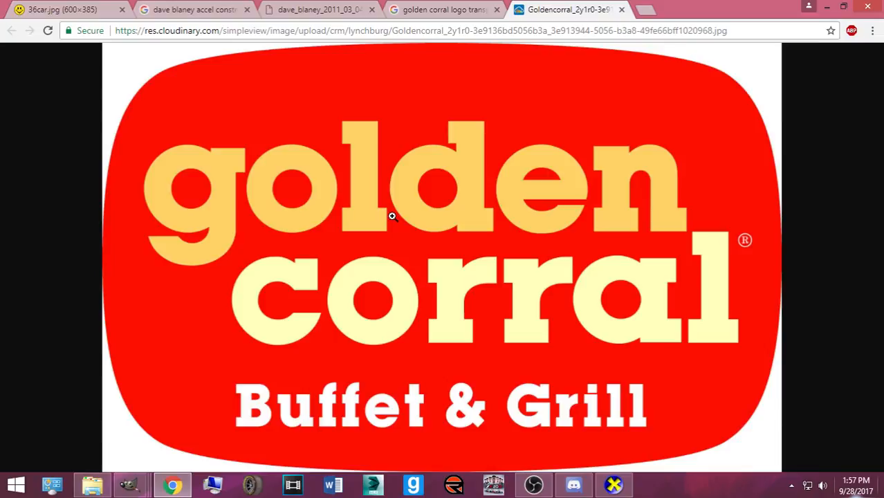
left_click(621, 10)
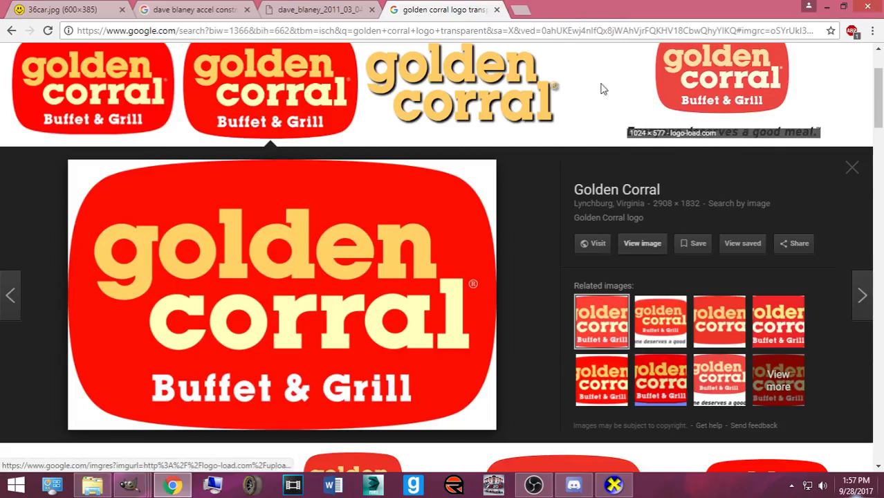
- Save the 300x200 logo as Golden_Corral_logo-300x200.png in the Logos folder
left_click(93, 90)
left_click(643, 251)
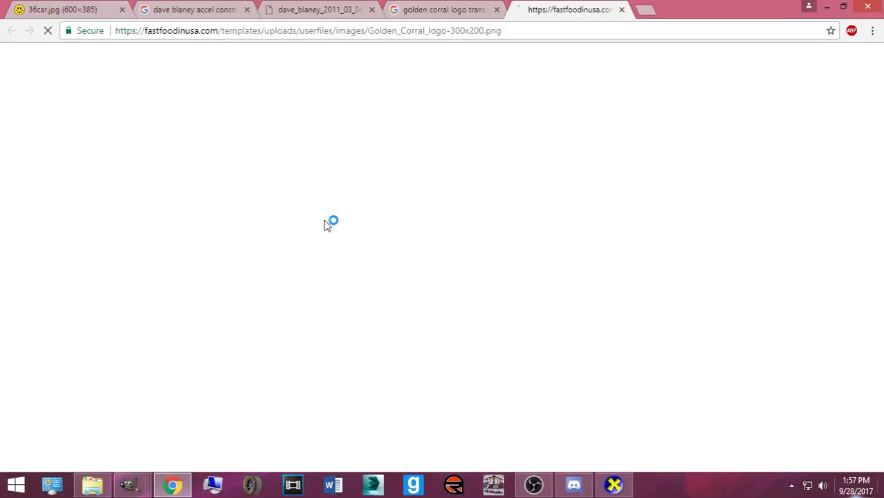
right_click(412, 234)
left_click(459, 257)
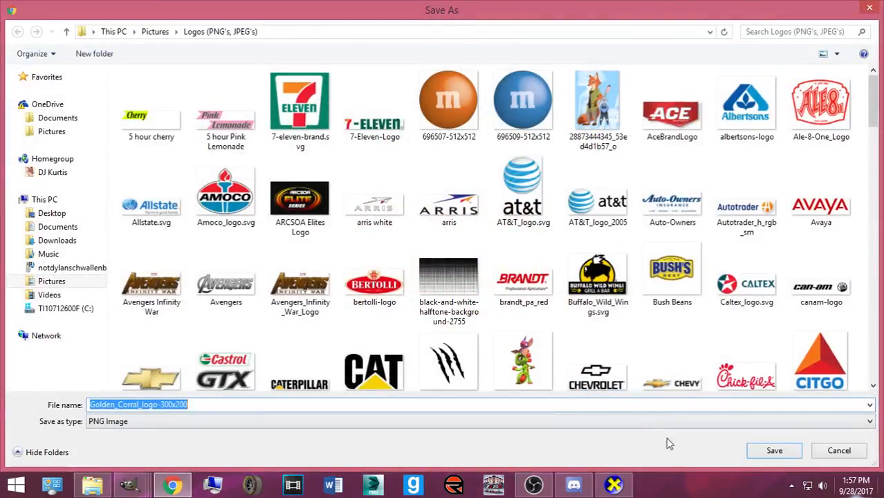
left_click(773, 450)
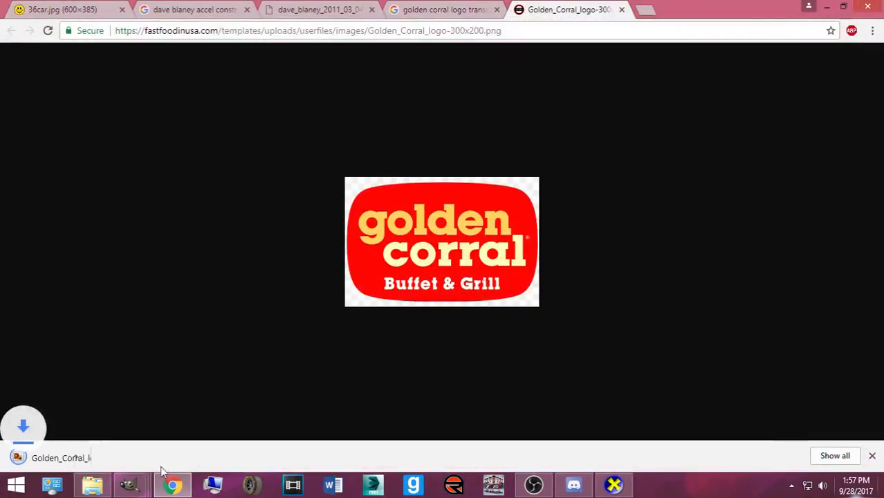
mouse_move(130, 484)
left_click(270, 390)
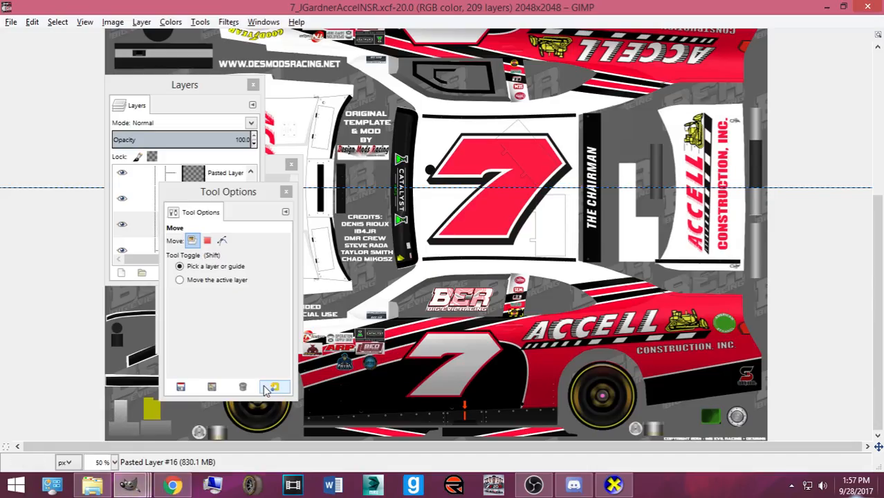
- Open Golden_Corral_logo-300x200.png from the Logos (PNG's, JPEG's) folder beside the car template
key("ctrl+o")
left_click(356, 61)
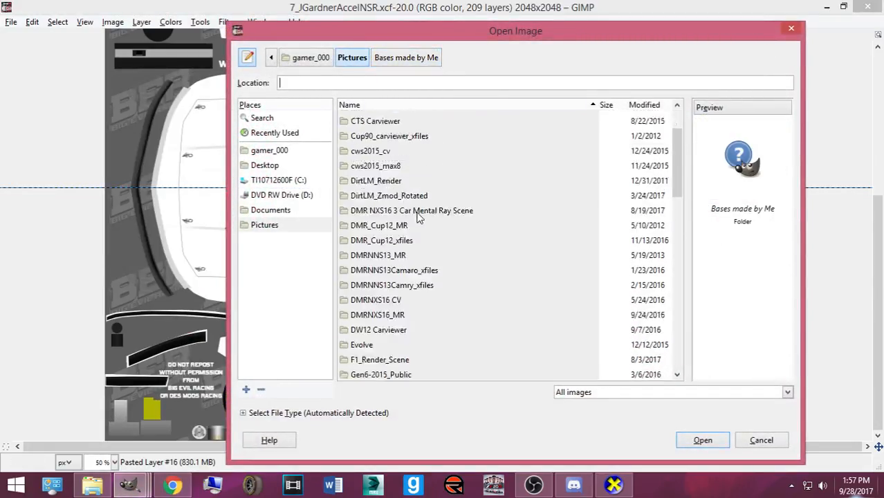
scroll(421, 278, "down", 8)
double_click(382, 208)
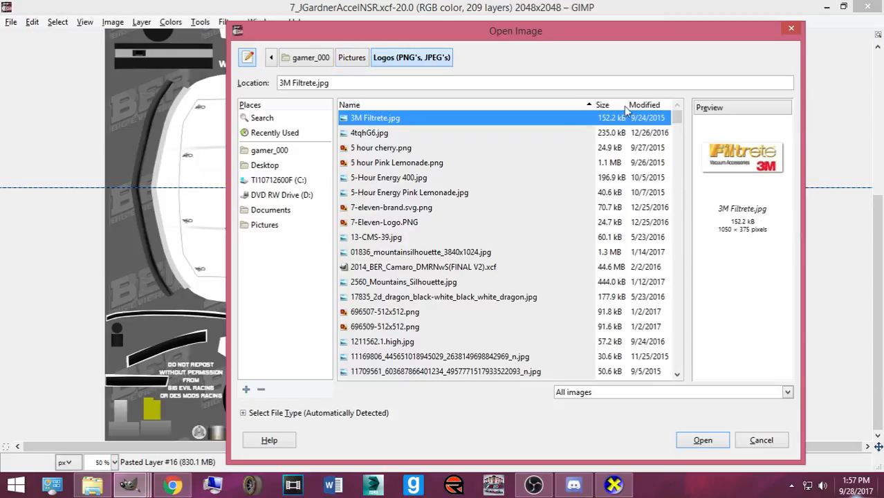
left_click(661, 105)
left_click(660, 104)
double_click(634, 119)
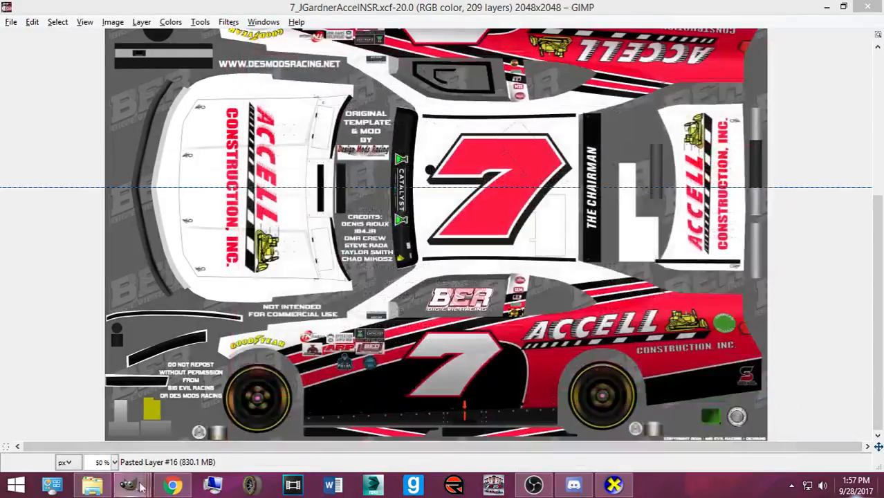
mouse_move(140, 486)
left_click(766, 419)
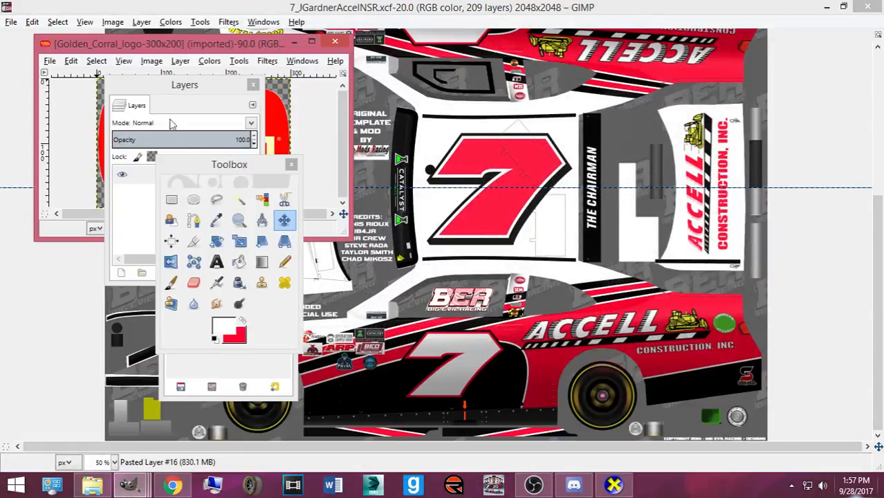
left_click_drag(273, 45, 653, 81)
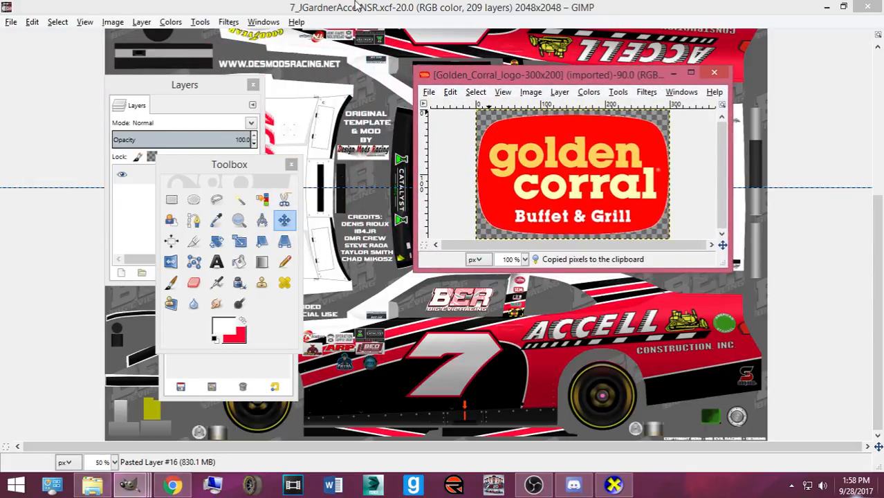
left_click(357, 6)
- Paste the logo into the template, scaling it to 147x98 and then 120x80
key("ctrl+v")
key("shift+t")
left_click(527, 296)
left_click_drag(528, 296, 530, 380)
left_click(359, 305)
left_click(282, 221)
scroll(530, 380, "up", 3)
scroll(526, 379, "down", 1)
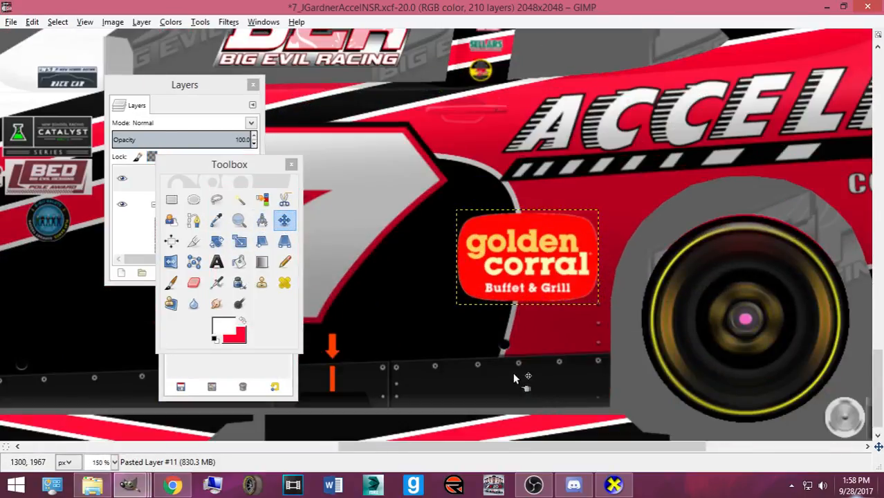
key("shift+t")
left_click_drag(475, 316, 491, 304)
- Apply the 120x80 size, then delete the pasted Golden Corral layer
left_click(361, 299)
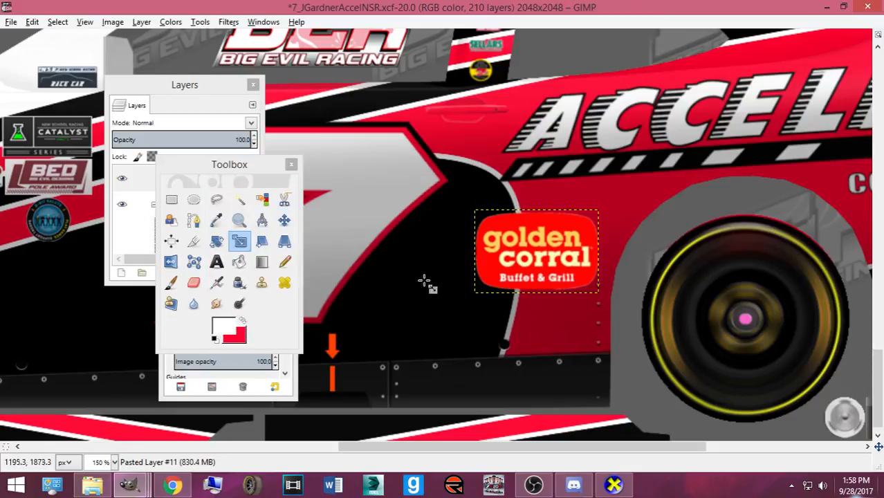
left_click(182, 94)
left_click(246, 273)
- Find the 'Best Buffet in the USA' Golden Corral logo in Chrome and open it full size
left_click(172, 485)
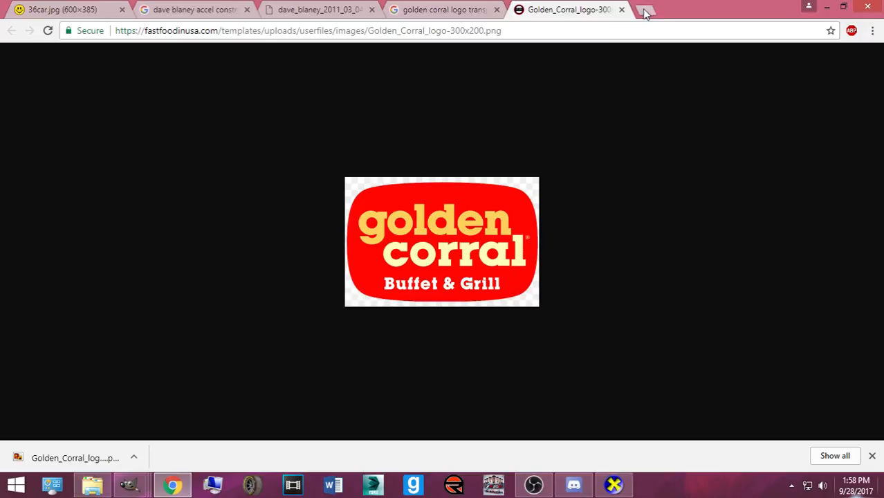
left_click(621, 10)
left_click(652, 166)
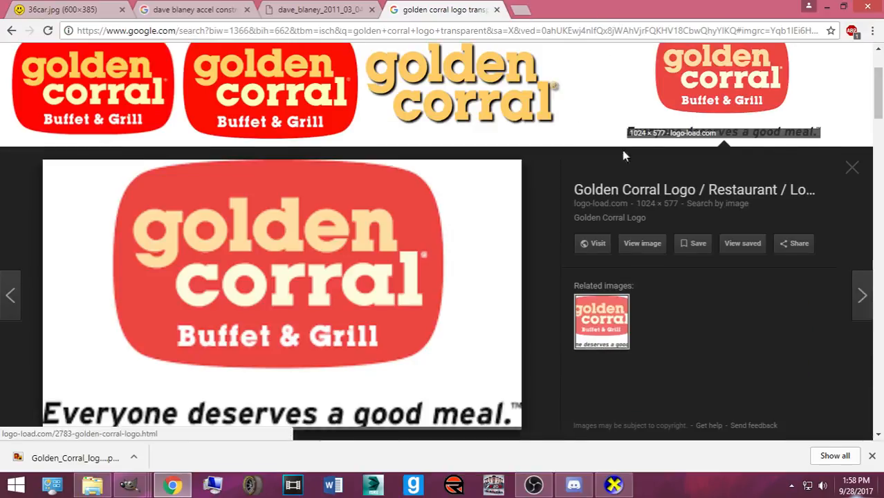
scroll(489, 222, "down", 5)
left_click(532, 149)
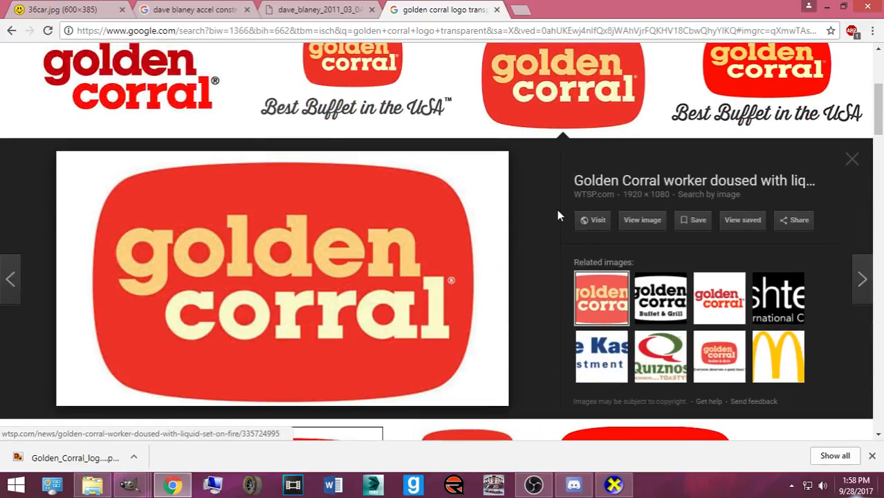
left_click(356, 90)
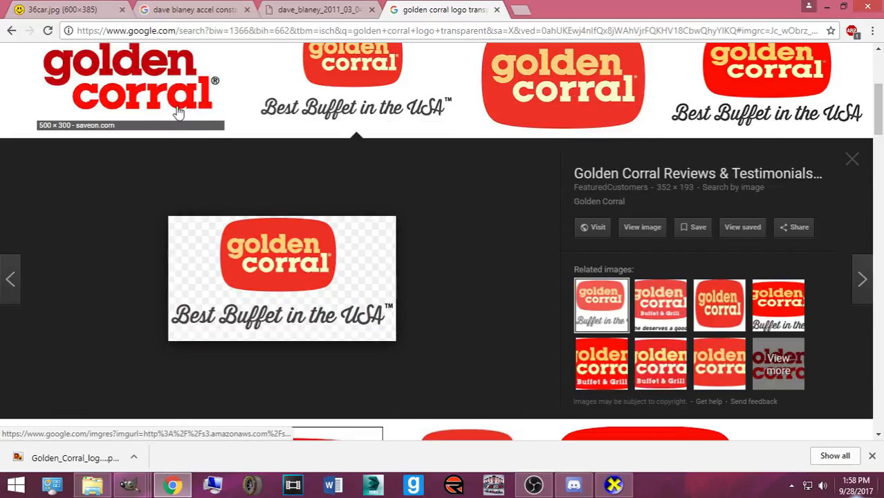
left_click(641, 229)
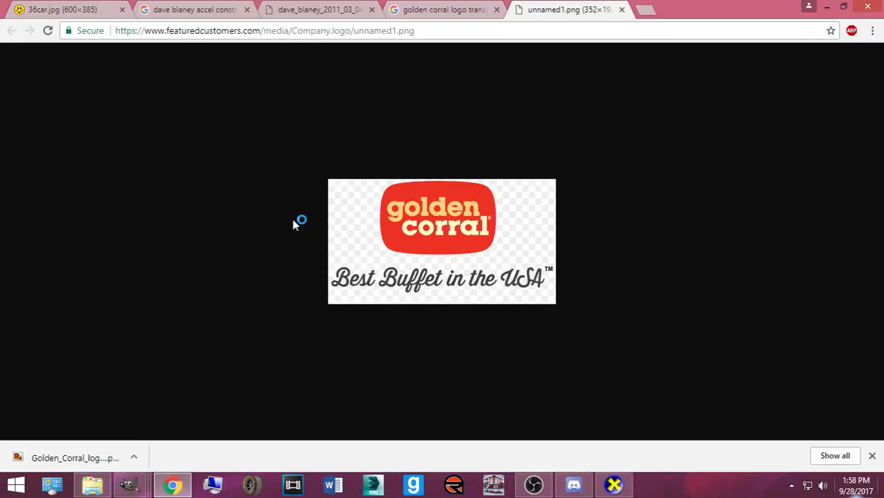
- Save the logo image as golden corral.png
right_click(381, 251)
left_click(432, 273)
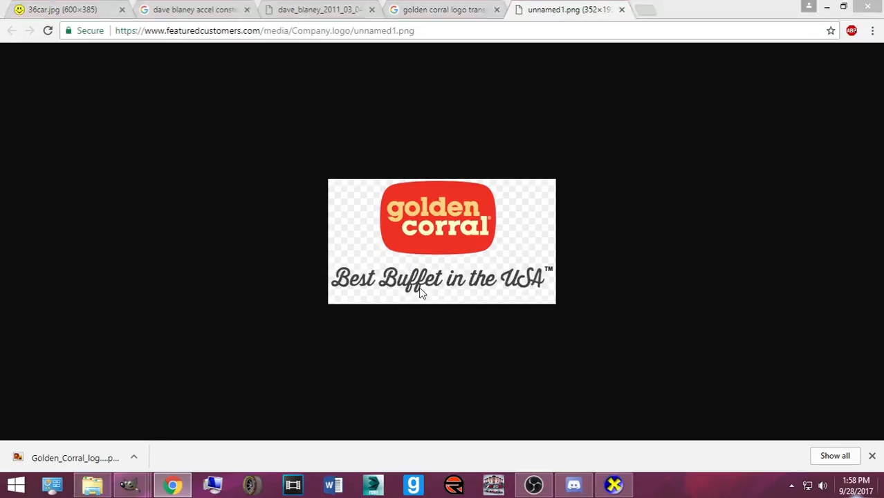
type("golden")
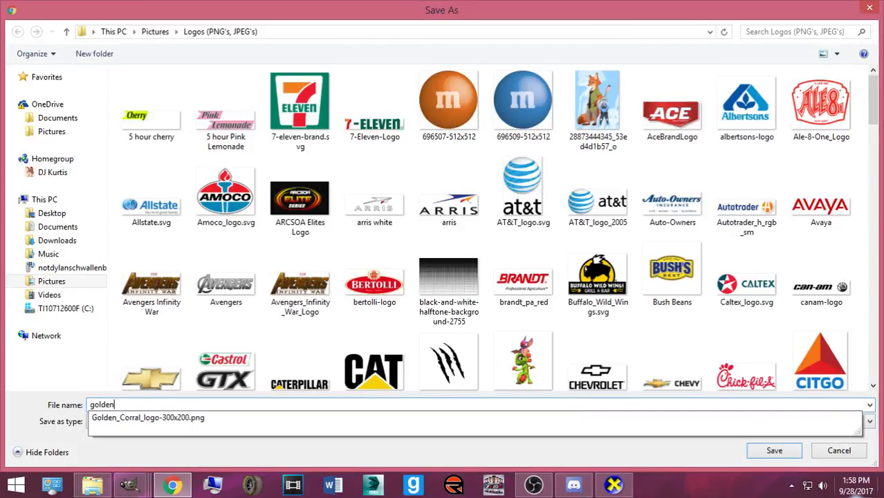
type(" corral")
key("Return")
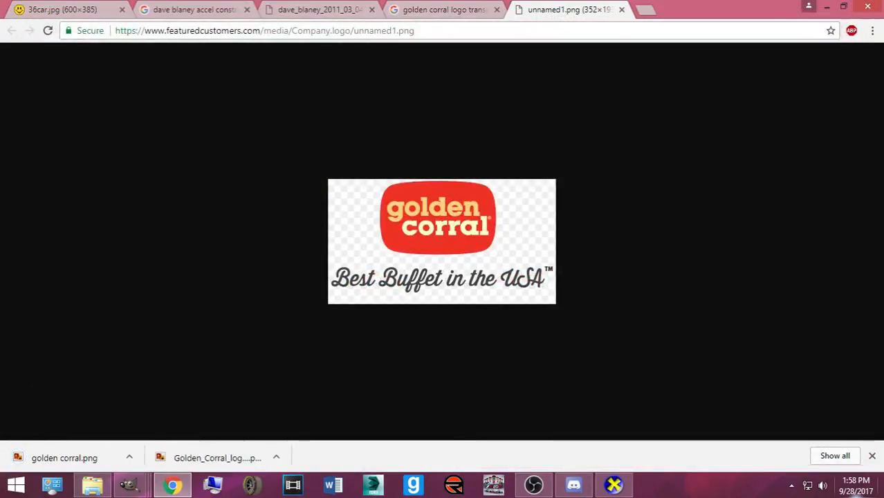
- Open golden corral.png from the Pictures > Logos (PNG's, JPEG's) folder
mouse_move(128, 484)
left_click(118, 428)
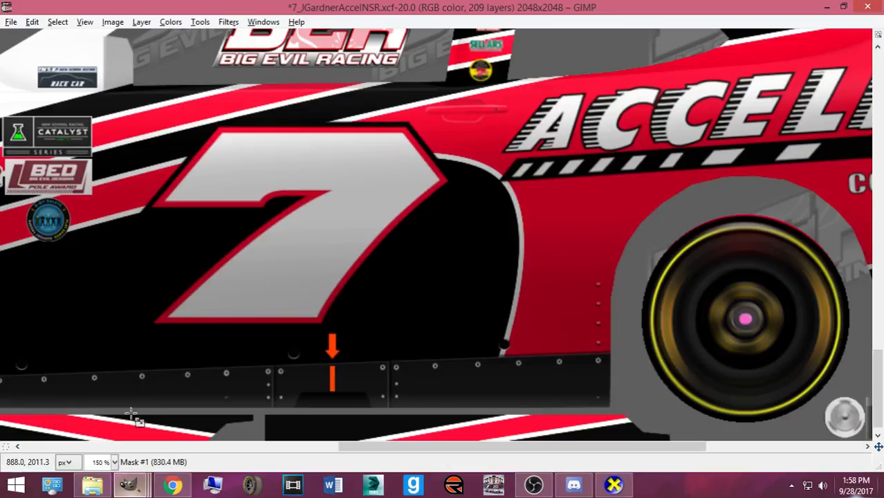
key("ctrl+o")
left_click(287, 210)
scroll(430, 289, "down", 5)
left_click(389, 105)
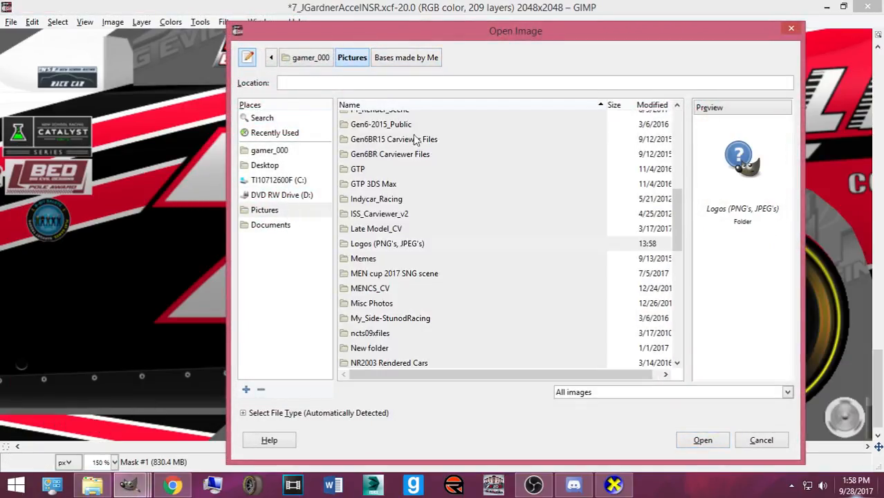
scroll(401, 194, "down", 5)
scroll(404, 203, "up", 3)
double_click(391, 140)
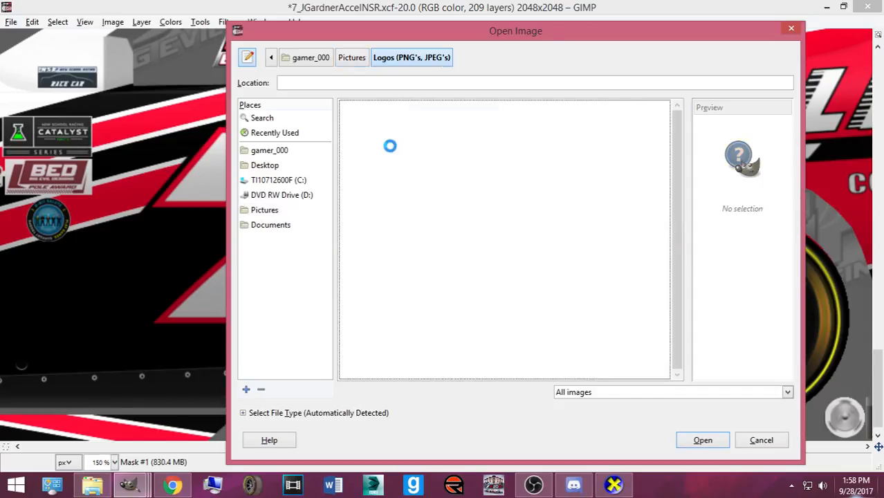
scroll(483, 277, "down", 10)
scroll(401, 314, "down", 10)
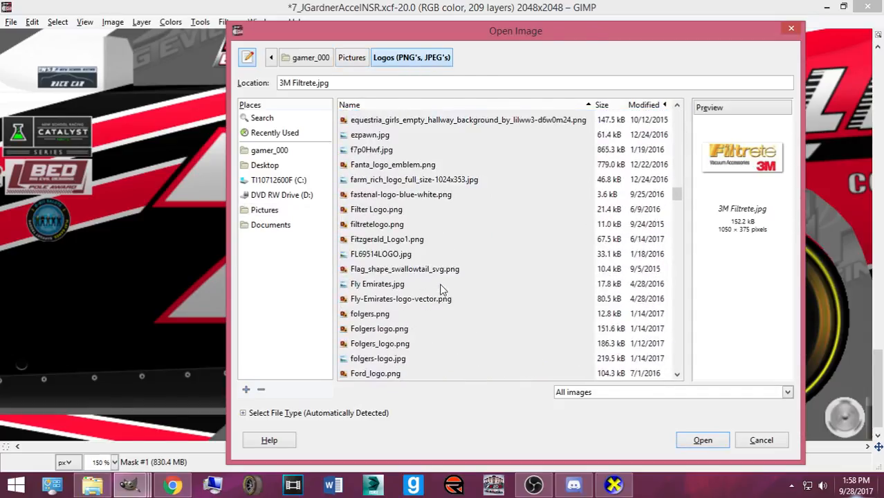
double_click(381, 245)
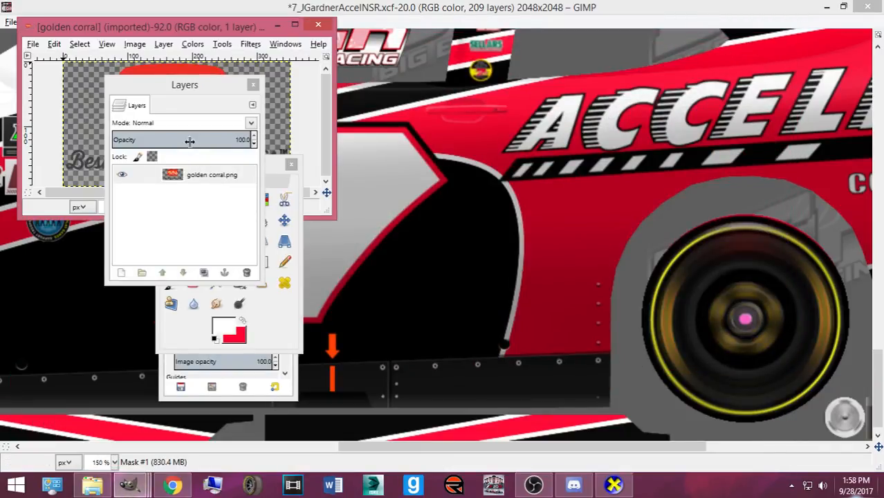
- Erase the 'Best Buffet in the USA' tagline using a rectangle selection
left_click_drag(182, 92, 584, 149)
left_click(171, 200)
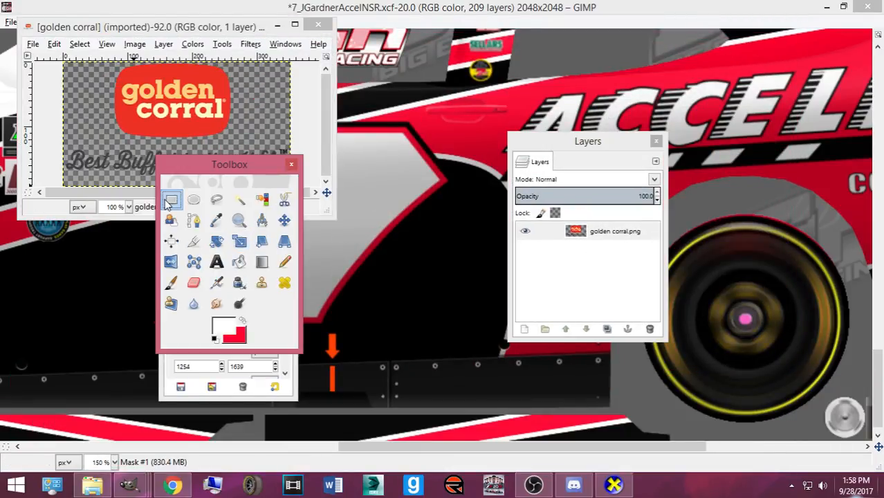
right_click(626, 240)
left_click(593, 312)
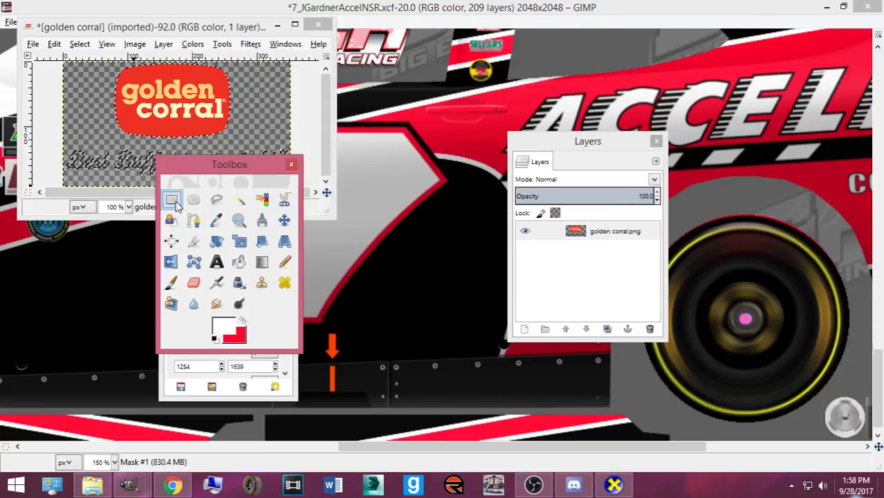
double_click(173, 202)
left_click_drag(49, 142, 345, 185)
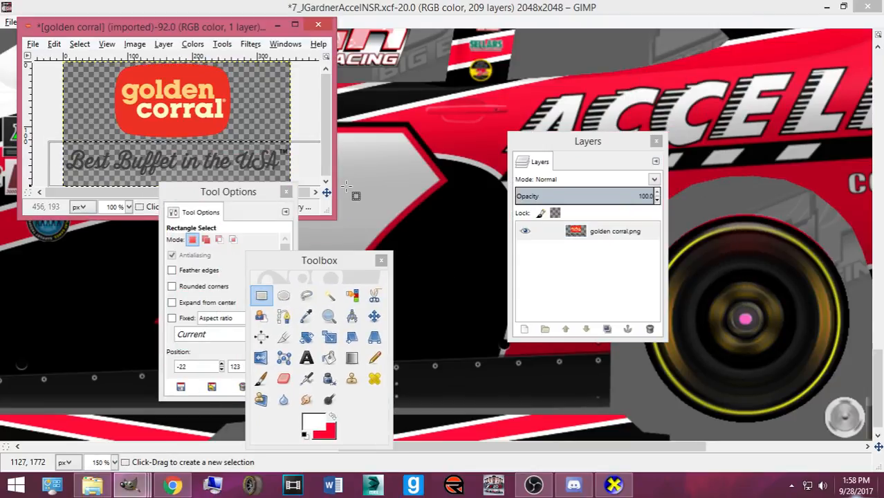
key("Delete")
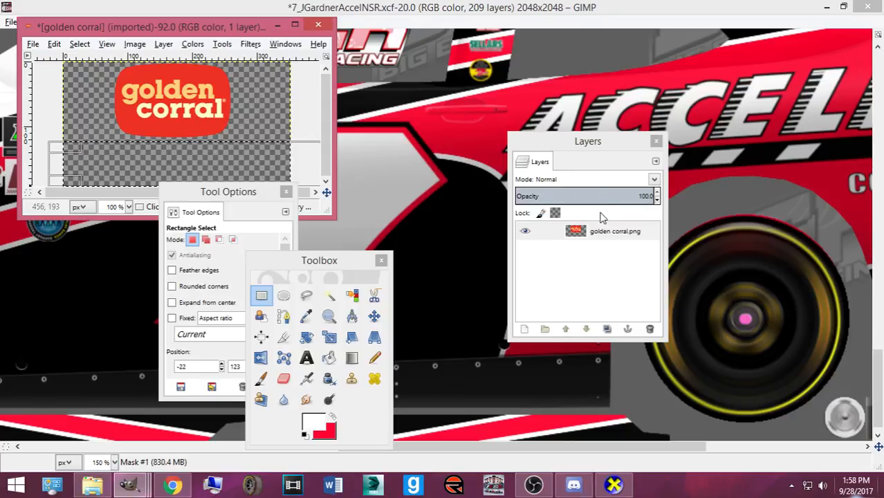
- Select the logo's opaque pixels with Alpha to Selection and copy it
right_click(614, 232)
left_click(665, 315)
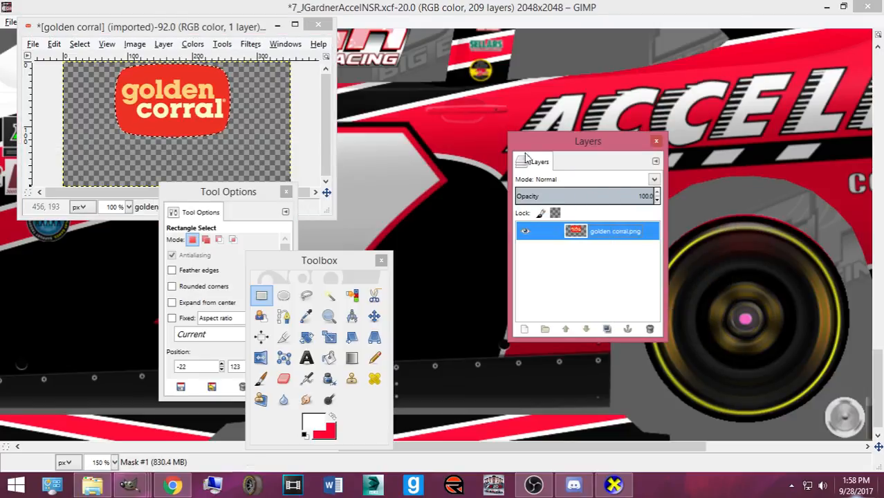
key("ctrl+c")
left_click(430, 5)
left_click_drag(566, 146, 739, 159)
- Paste the copied golden corral logo into the zoomed-out car template
left_click(792, 297)
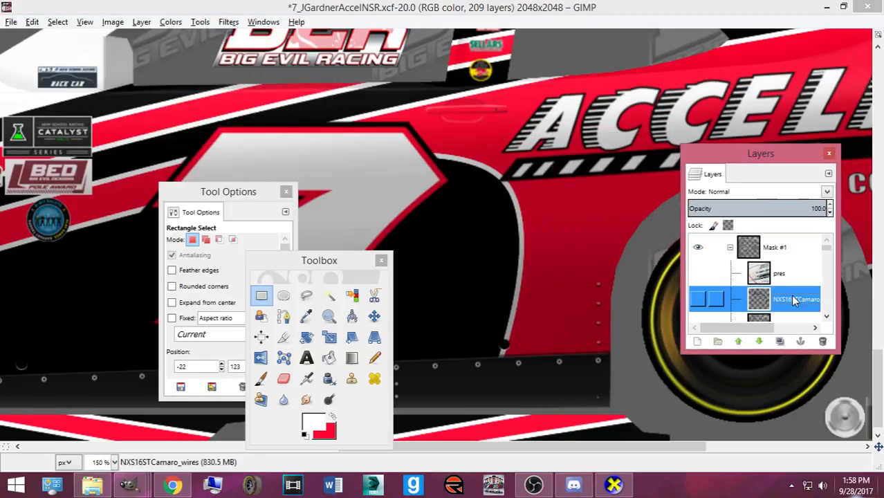
scroll(661, 265, "down", 1)
scroll(700, 280, "down", 1)
scroll(615, 245, "up", 4)
key("minus")
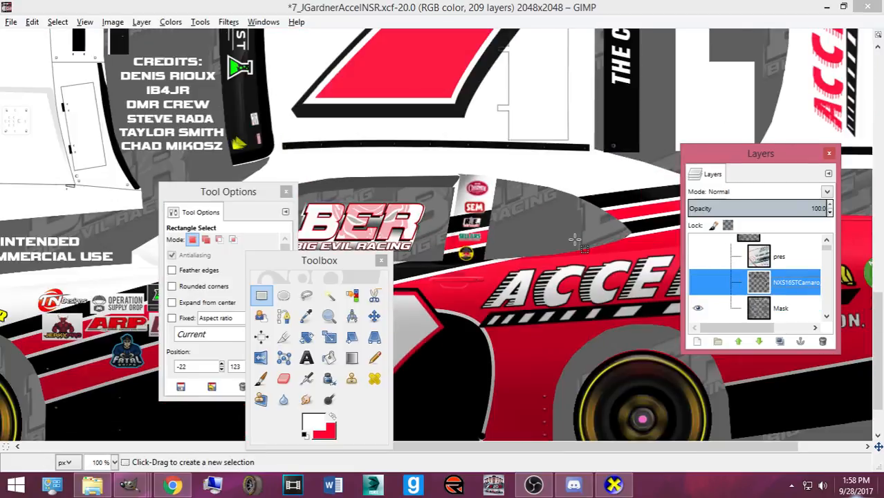
key("minus")
scroll(822, 253, "down", 5)
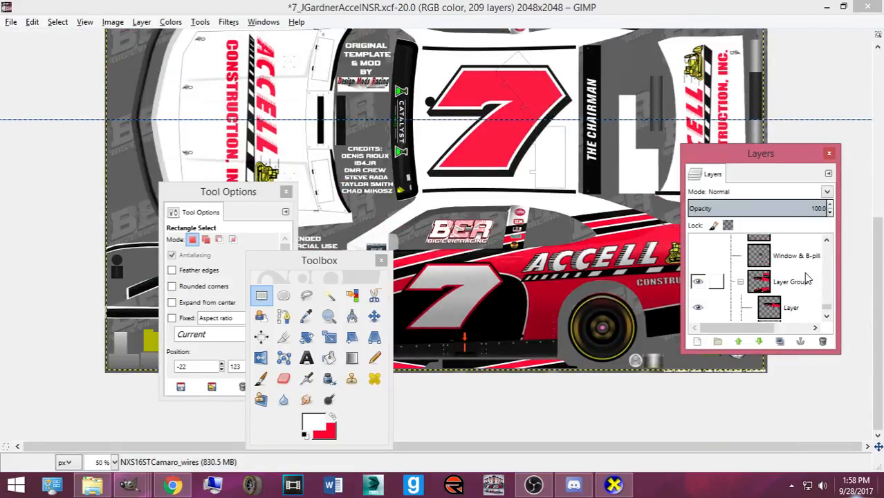
left_click(785, 289)
key("ctrl+v")
- Shrink the pasted logo and turn it into its own new layer
key("shift+s")
left_click(446, 325)
left_click(363, 305)
key("shift+ctrl+n")
left_click(374, 315)
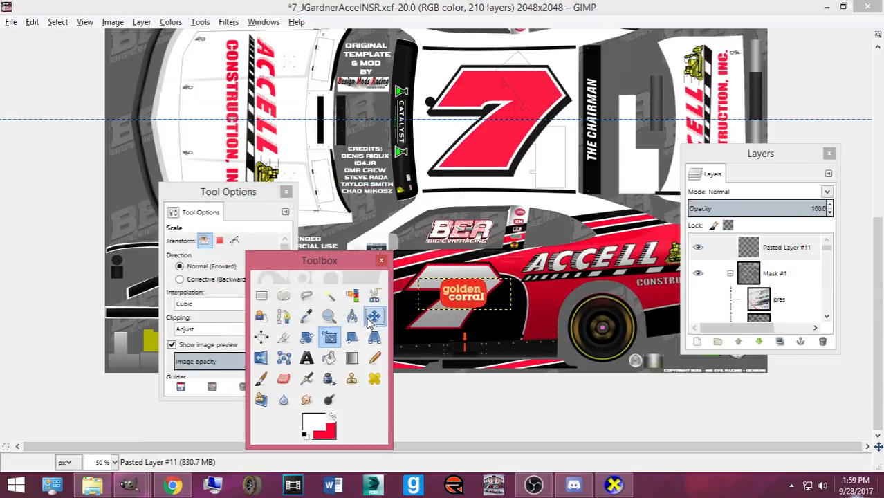
scroll(539, 362, "up", 2)
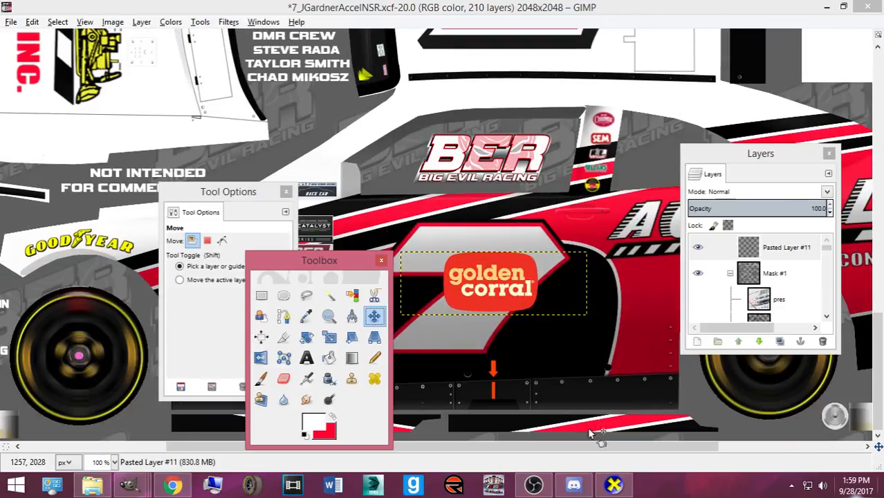
scroll(604, 443, "right", 2)
left_click_drag(447, 295, 583, 316)
- Shrink the logo further and place it on the rear quarter behind the 7
key("shift+t")
left_click(563, 320)
left_click_drag(486, 339, 496, 321)
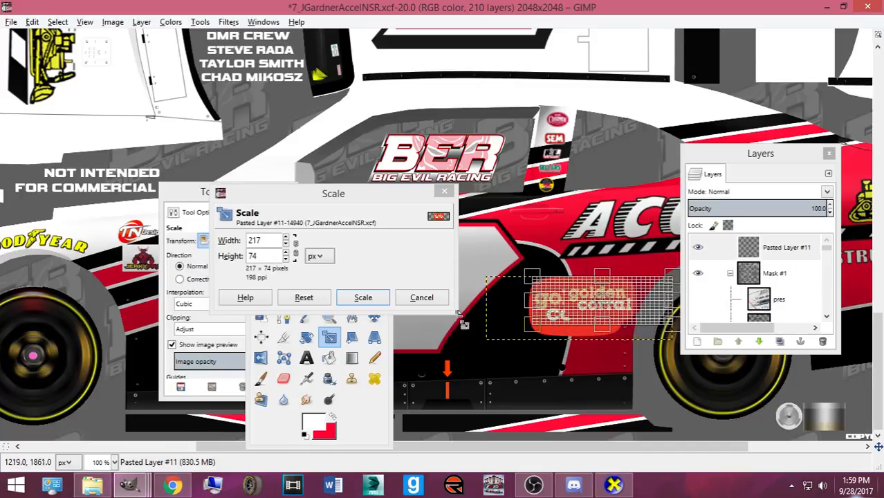
left_click(363, 296)
left_click(351, 316)
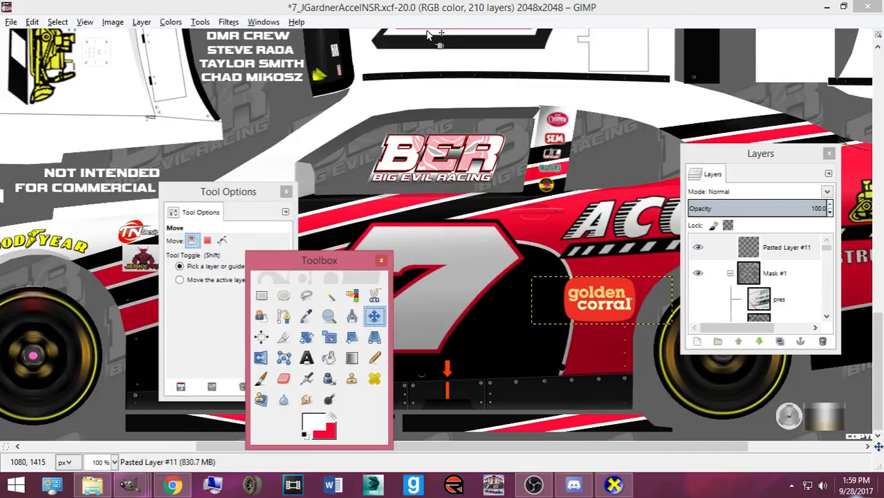
left_click_drag(595, 303, 565, 312)
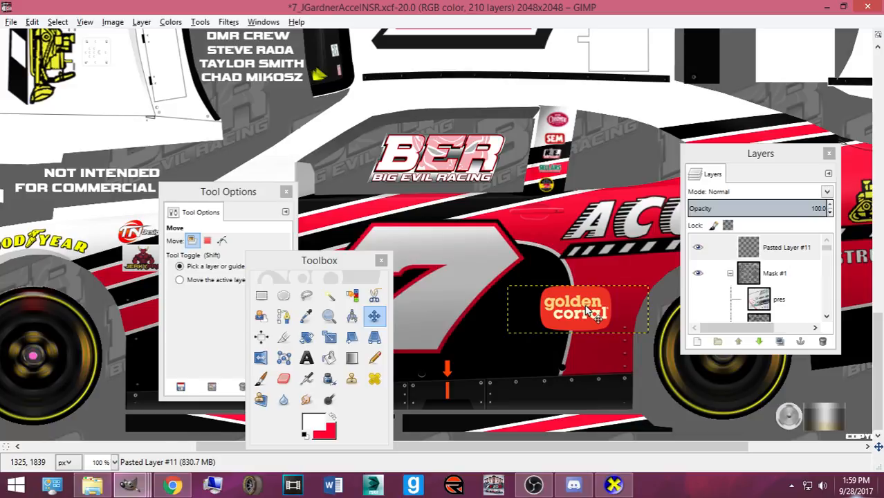
- Compare the placement against the real Accell car reference photo
left_click(172, 484)
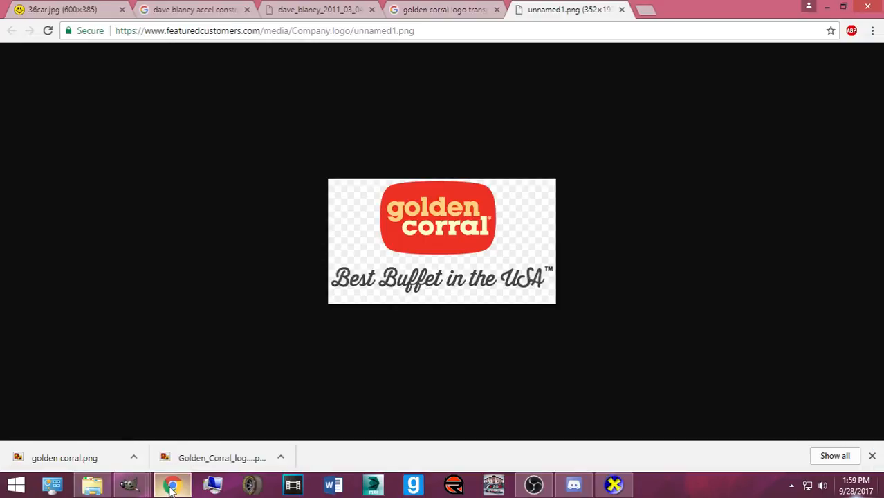
left_click(142, 11)
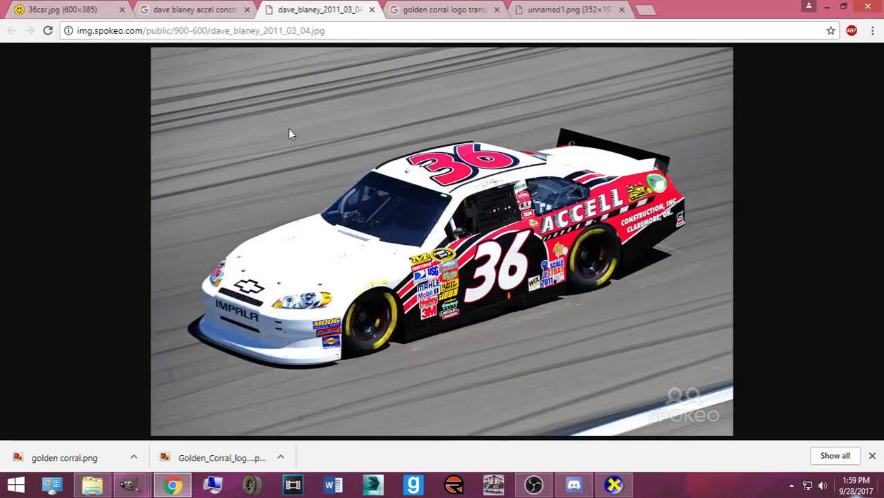
mouse_move(129, 484)
left_click(73, 421)
- Restore the tool and layer panels and move the logo layer lower in the stack
key("ctrl+b")
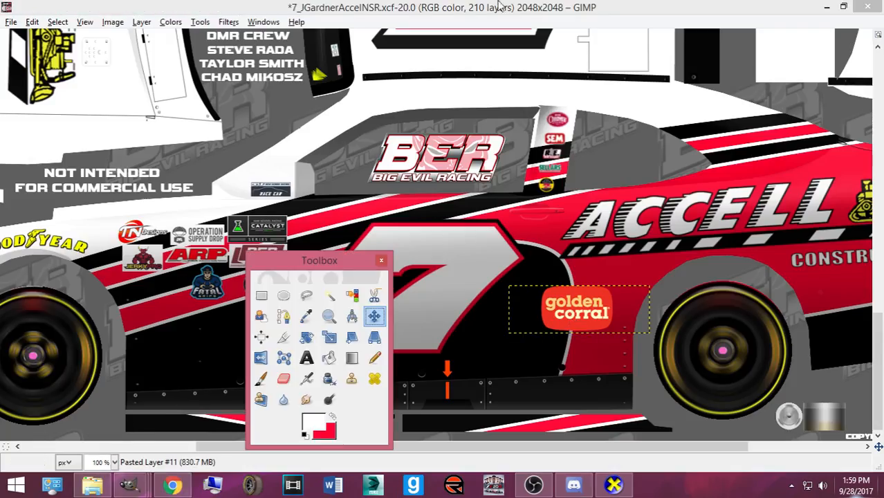
key("ctrl+l")
left_click_drag(797, 248, 807, 284)
- Duplicate the golden corral logo layer and rotate the copy 180°
left_click(590, 306)
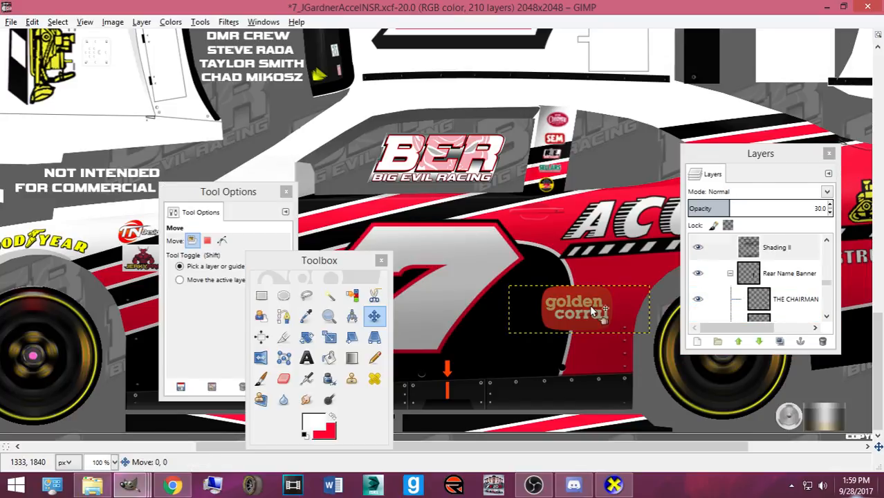
key("ctrl+shift+d")
key("shift+r")
left_click(589, 308)
type("1")
type("80")
left_click(279, 309)
- Nudge the upside-down logo left and rescale it to 219×75 px
left_click(373, 316)
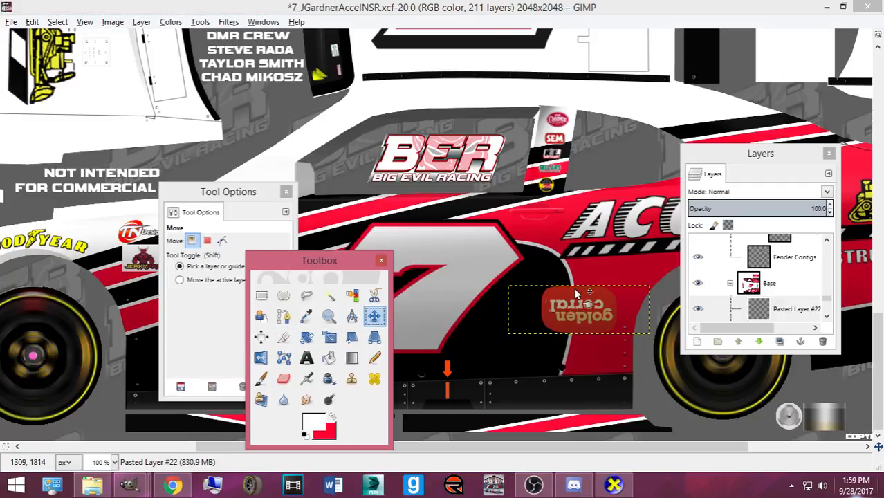
left_click(573, 298)
key("Left")
key("Left")
key("Left")
key("Left")
key("Left")
key("Left")
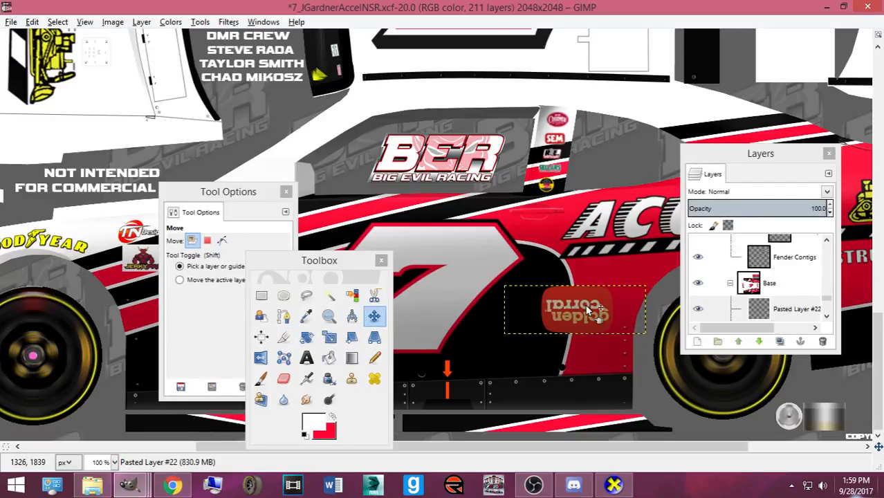
key("shift+s")
left_click(578, 305)
scroll(581, 311, "up", 10)
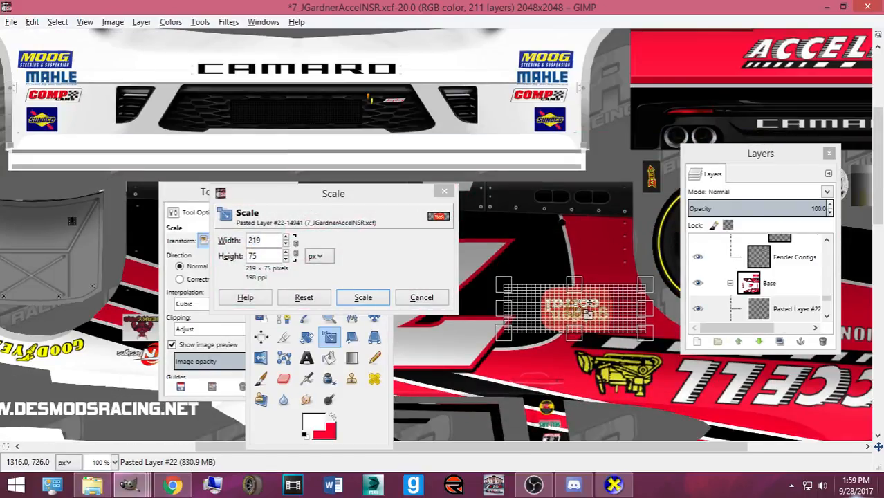
left_click(363, 297)
- Nudge the upside-down logo up into place and export as Camaro2016ST.bmp
key("m")
left_click(589, 311)
key("Up")
key("Up")
key("Up")
key("Up")
key("Up")
key("Up")
key("Up")
key("Up")
key("Up")
key("Up")
key("Up")
key("Up")
key("Up")
key("Up")
key("Up")
key("Up")
key("Up")
key("Up")
key("Up")
key("Up")
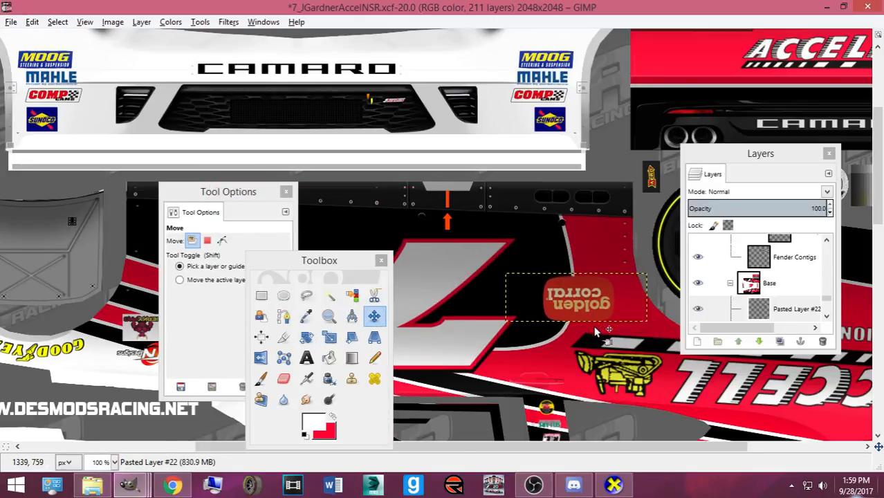
scroll(592, 330, "down", 2)
scroll(593, 332, "down", 5)
scroll(588, 326, "up", 5)
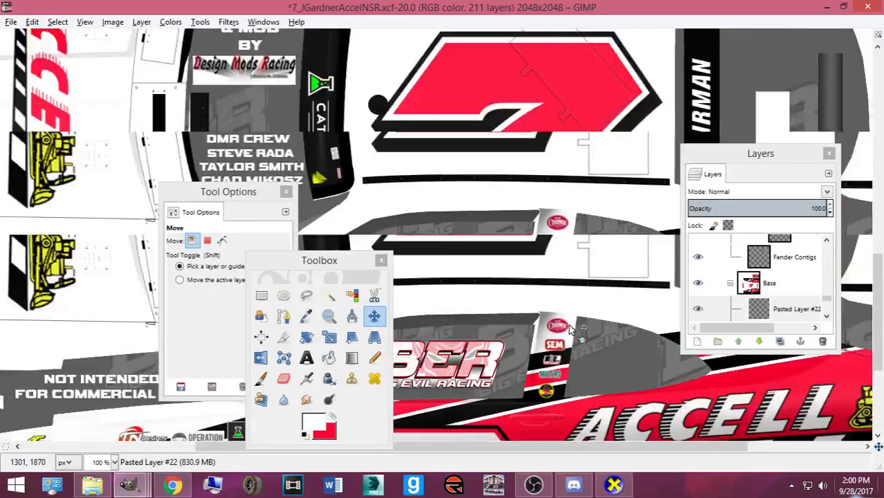
key("Up")
key("Up")
key("Up")
key("Up")
key("Up")
key("Up")
key("Up")
key("Up")
key("Up")
key("Up")
key("Up")
key("Up")
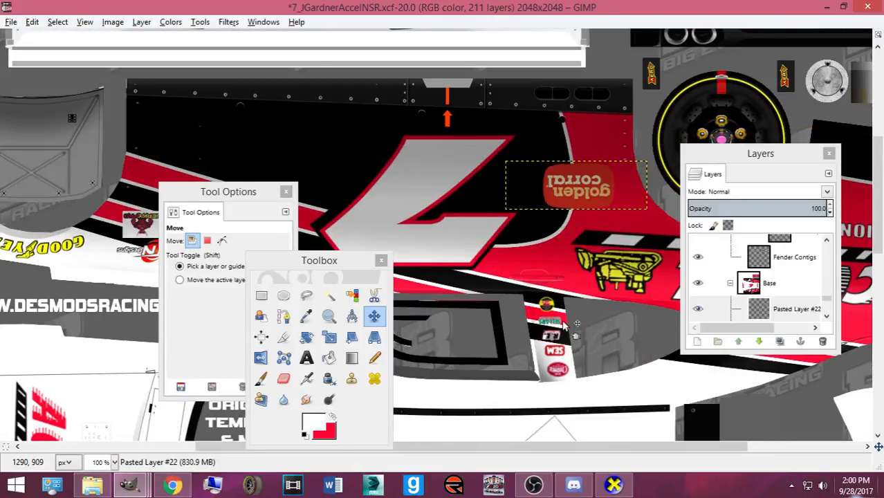
key("Up")
key("Up")
key("Up")
scroll(561, 323, "down", 6)
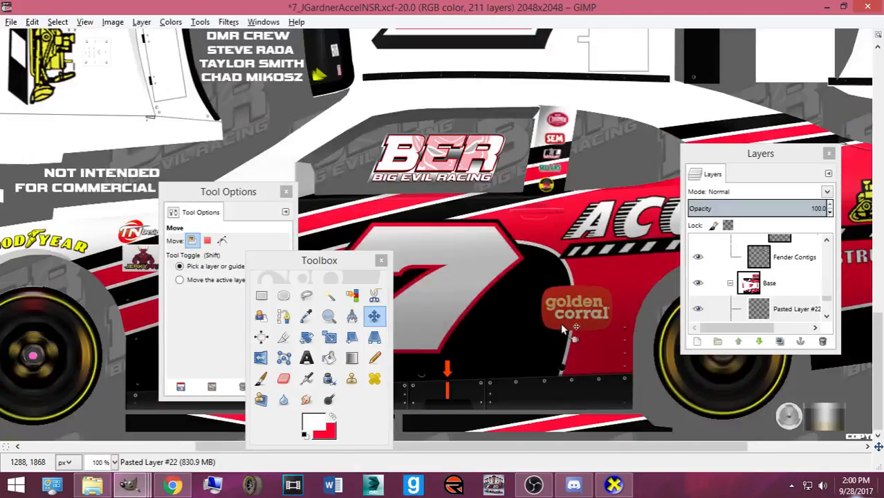
scroll(517, 321, "up", 1)
scroll(516, 318, "up", 5)
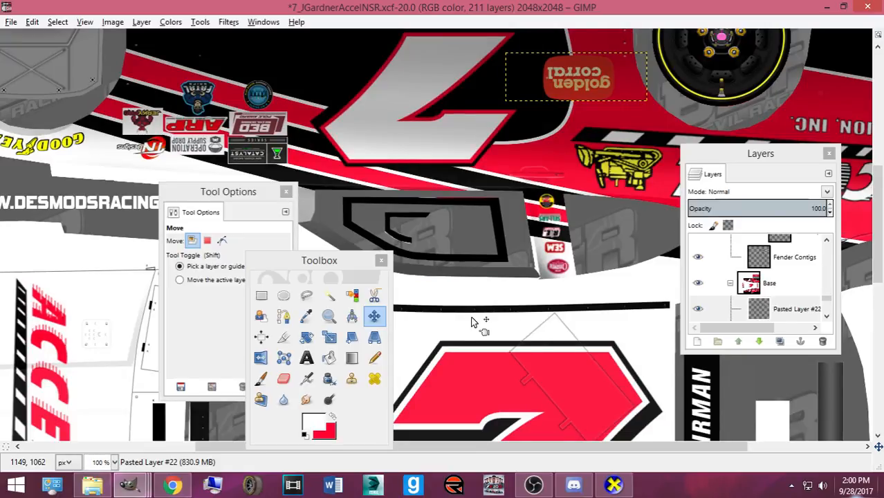
key("ctrl+e")
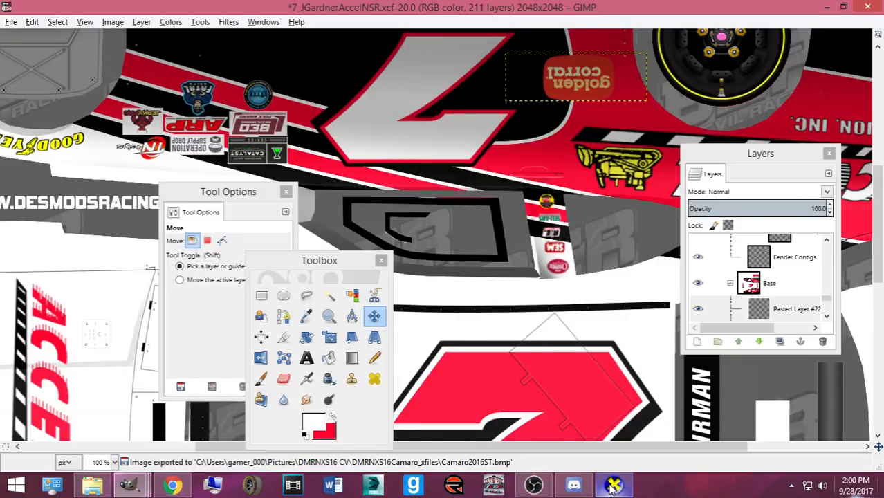
- Rotate the CarView 3D model to check the Golden Corral logo on both sides
left_click(614, 486)
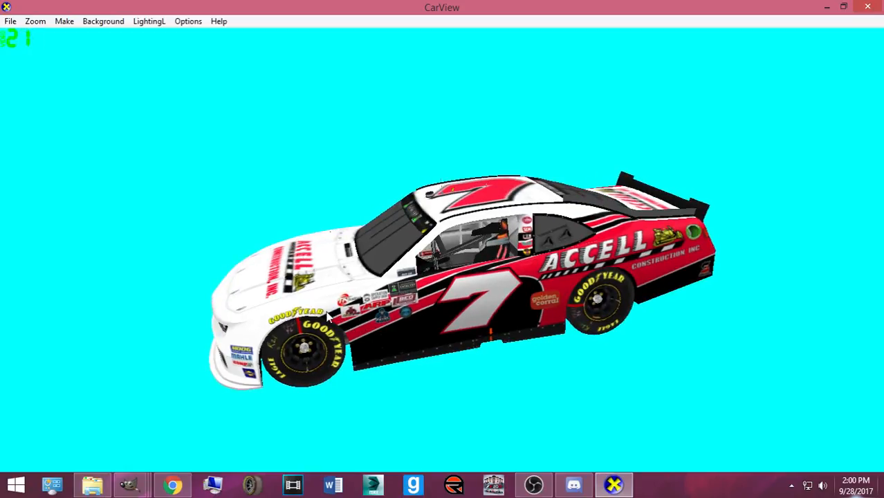
left_click_drag(502, 376, 437, 341)
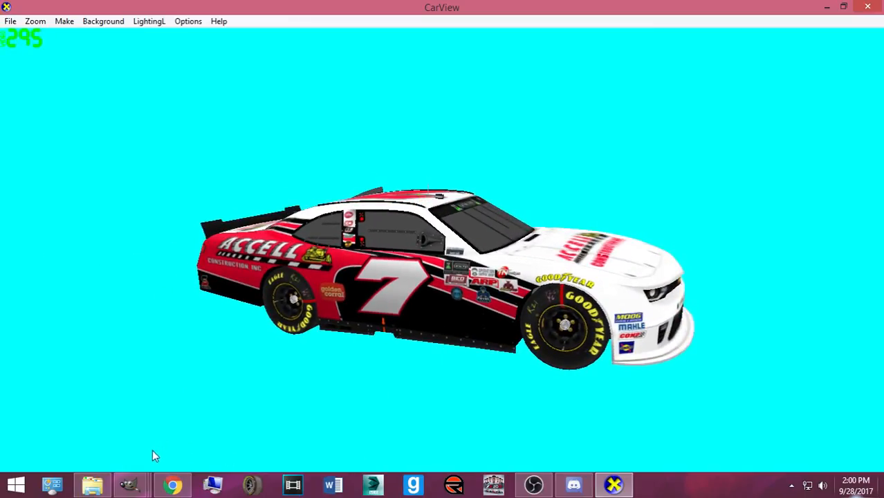
left_click(173, 485)
mouse_move(144, 489)
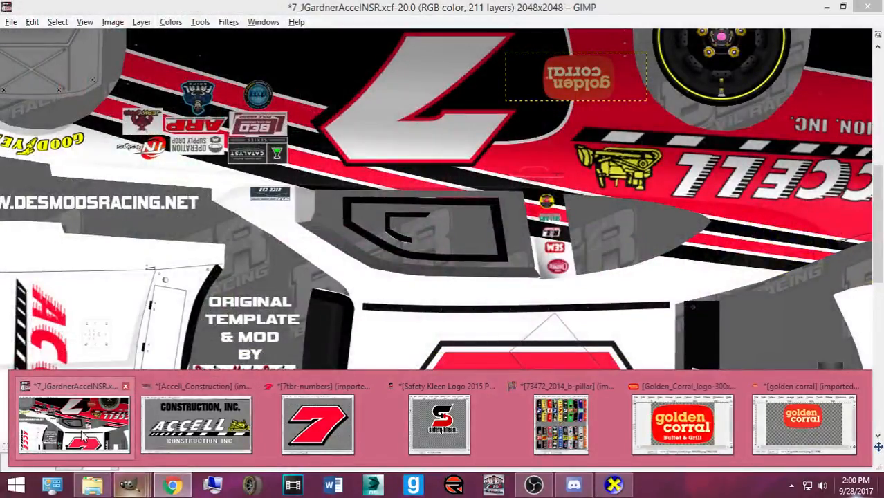
left_click(81, 430)
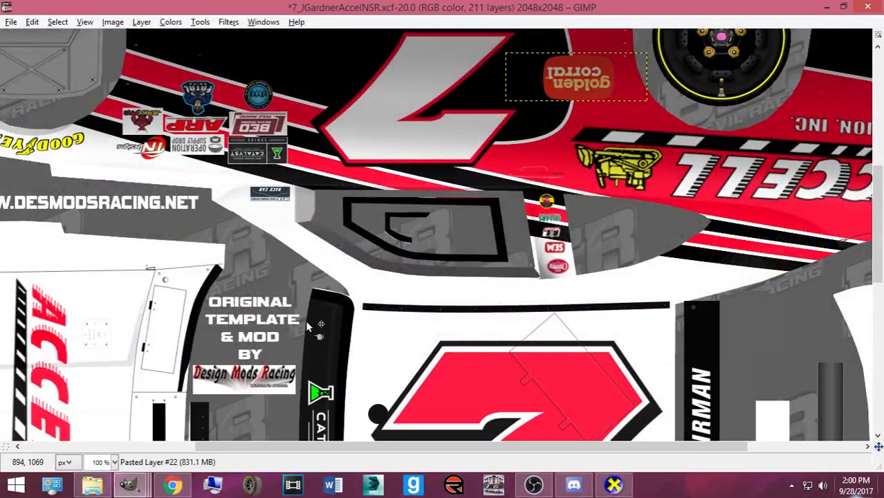
key("ctrl+s")
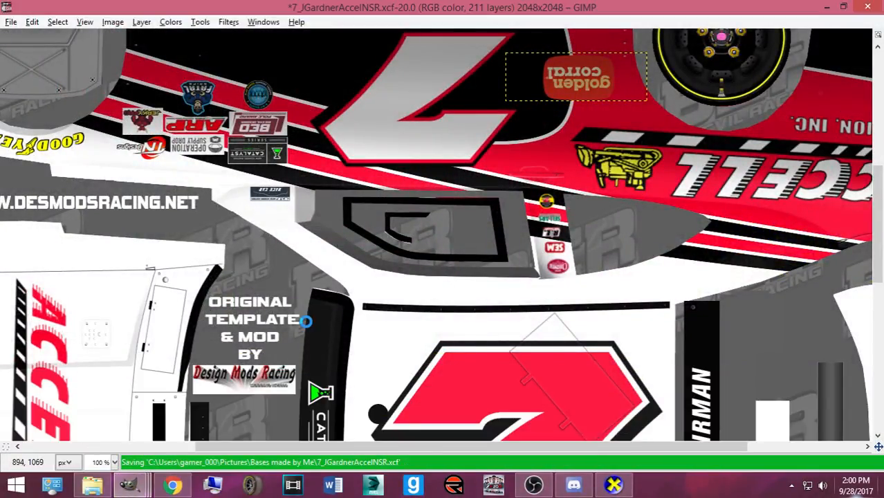
- Browse to Pictures > Numbers, Logos, Templates in Open Image and preview brandt.eps
key("ctrl+o")
left_click(269, 195)
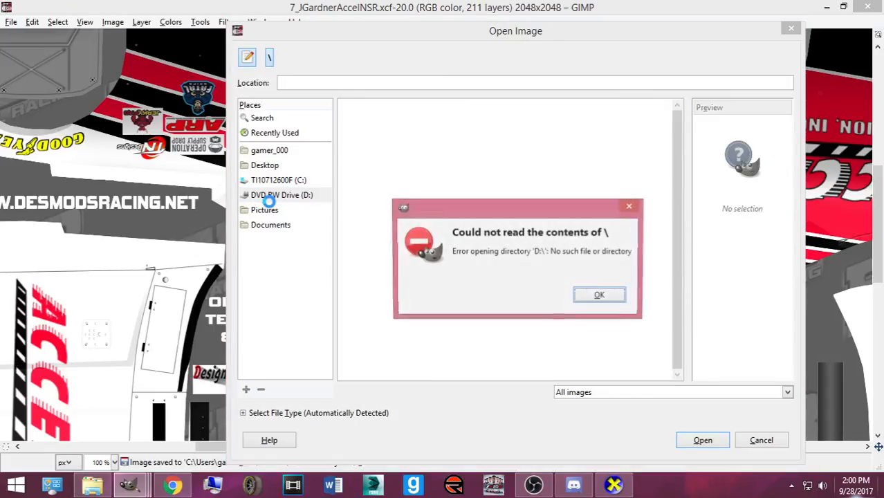
key("Return")
left_click(304, 210)
scroll(401, 258, "down", 4)
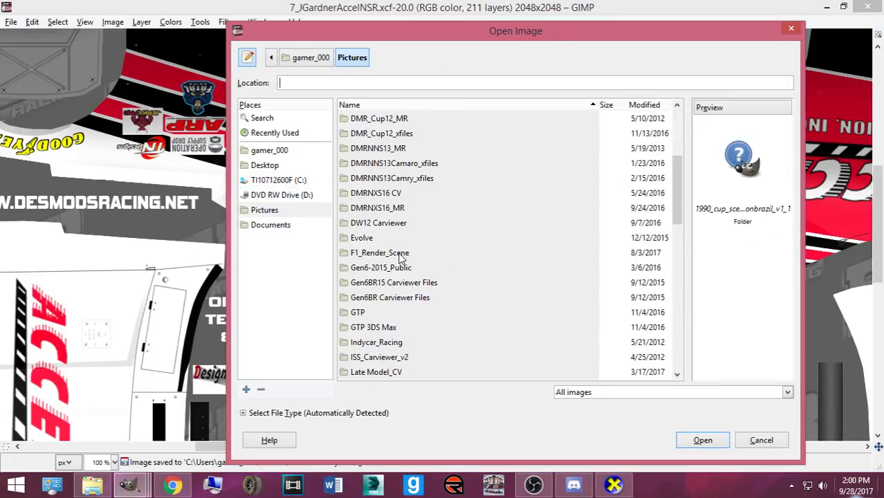
scroll(401, 262, "down", 5)
double_click(388, 307)
scroll(404, 284, "down", 15)
scroll(389, 297, "down", 15)
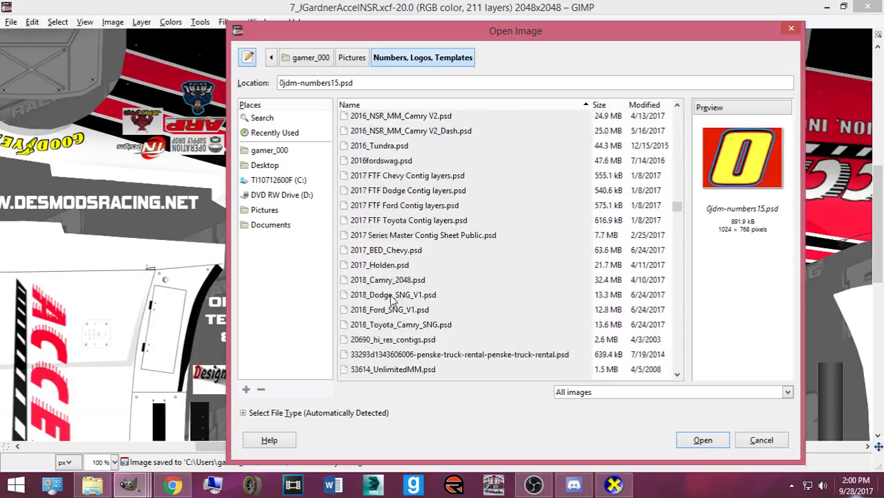
left_click(382, 299)
key("Up")
key("Up")
- Preview the Bud Light, Flying J, FOE, Fivestar, hooters and HondaPrelude logo files
key("Down")
key("Down")
key("Down")
key("Down")
key("Down")
key("Down")
key("Down")
key("Down")
key("Down")
key("Down")
key("Down")
key("Down")
key("Down")
key("Down")
key("Down")
key("Down")
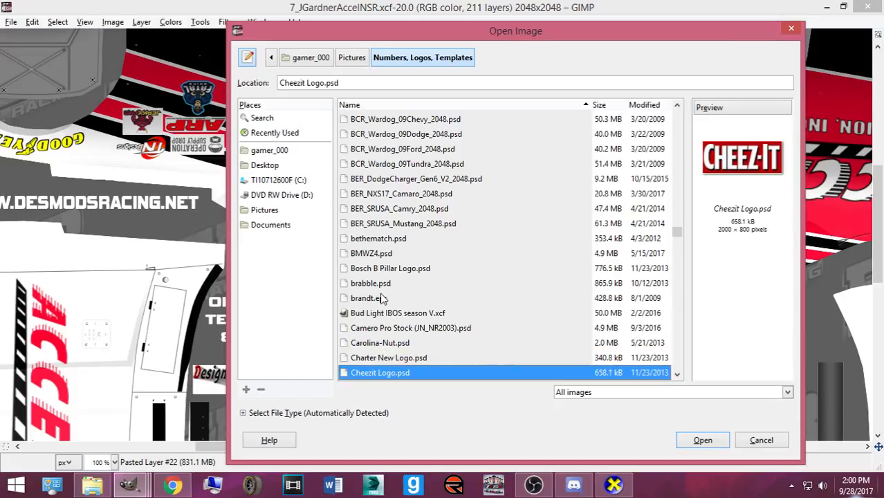
key("Down")
key("Down")
key("Down")
key("Down")
key("Down")
key("Down")
key("Down")
key("Down")
key("Down")
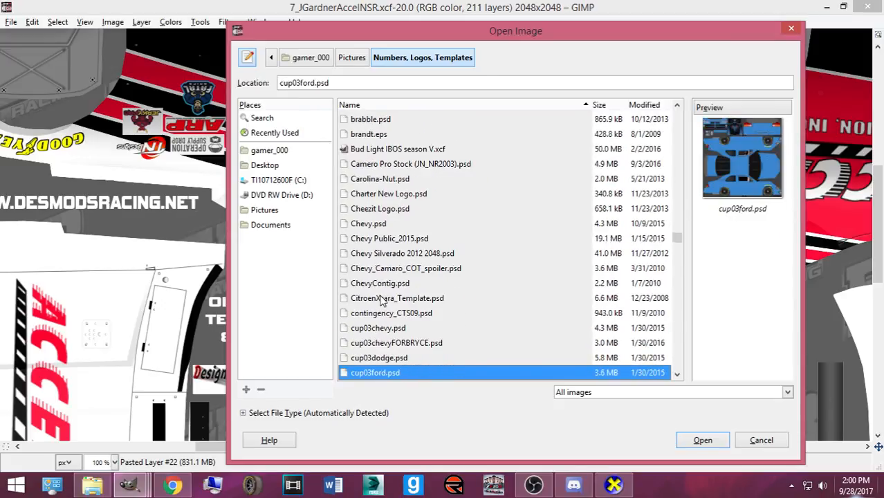
scroll(382, 297, "down", 5)
scroll(382, 297, "down", 5)
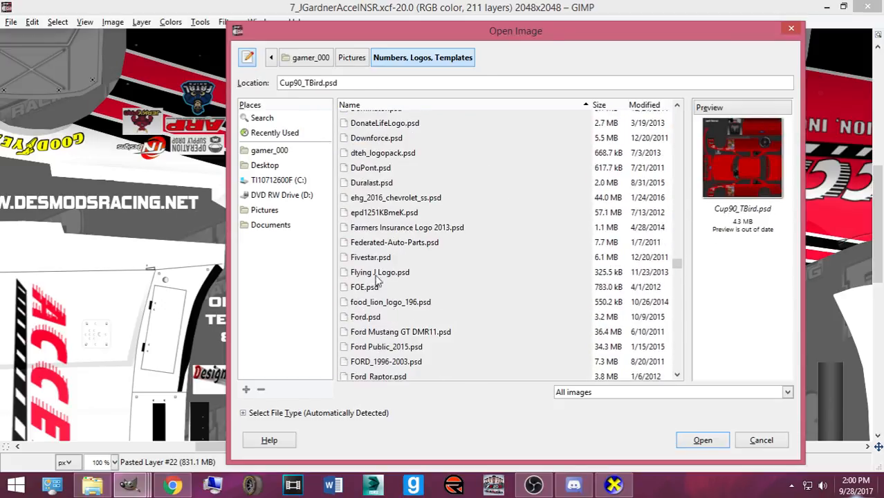
left_click(379, 274)
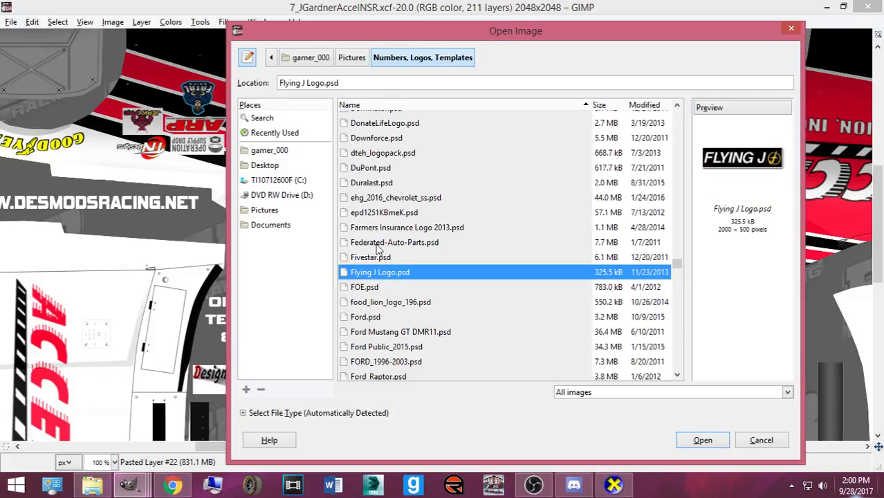
left_click_drag(455, 40, 271, 151)
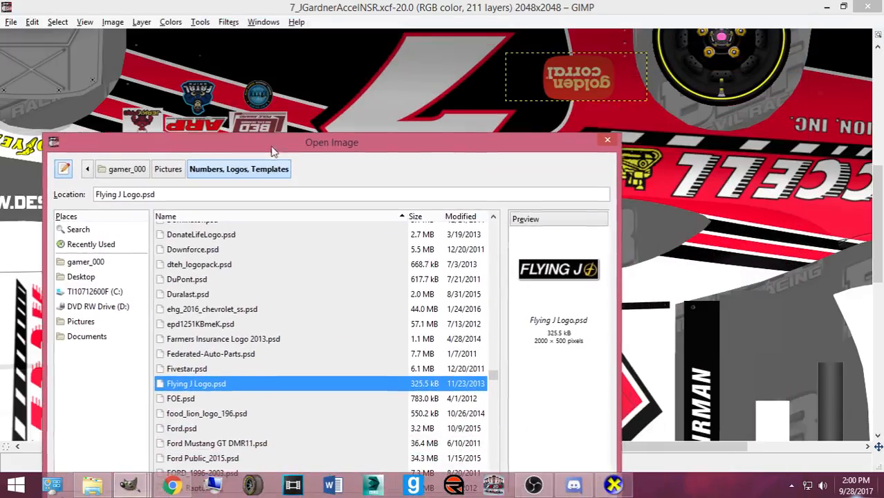
scroll(337, 316, "down", 2)
left_click(190, 324)
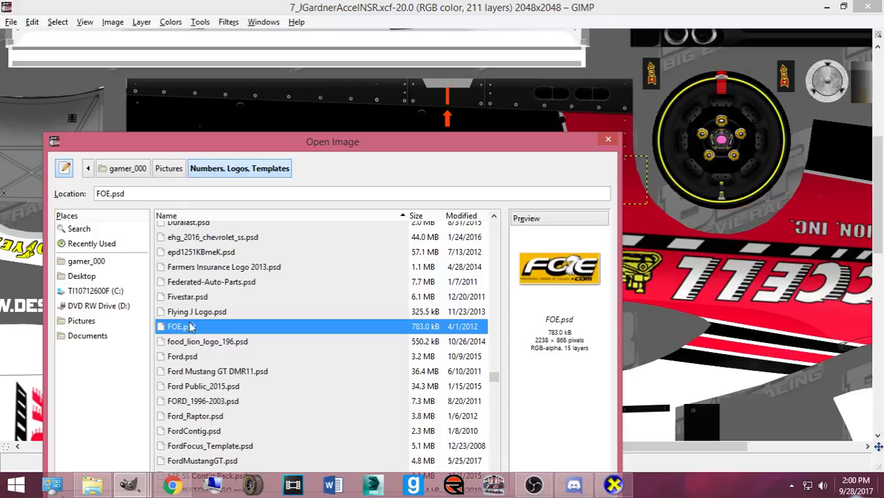
left_click(191, 299)
scroll(194, 308, "down", 3)
scroll(197, 296, "down", 4)
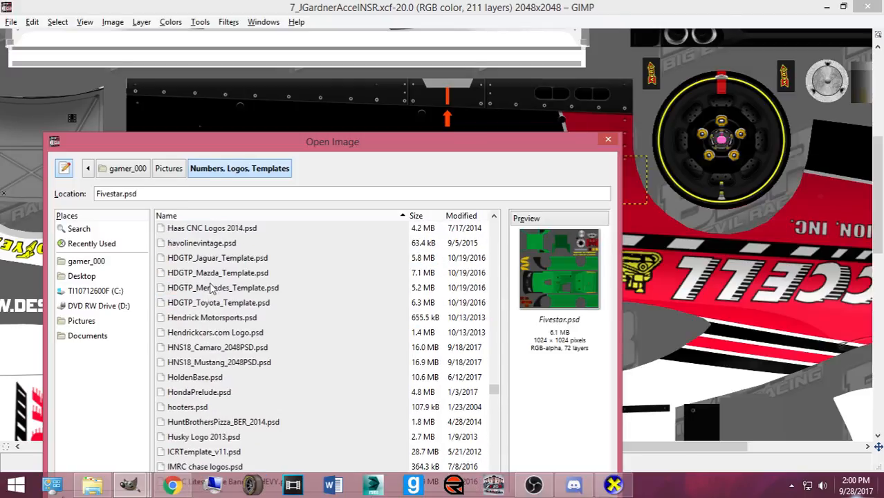
left_click(190, 410)
left_click(194, 392)
scroll(194, 387, "down", 1)
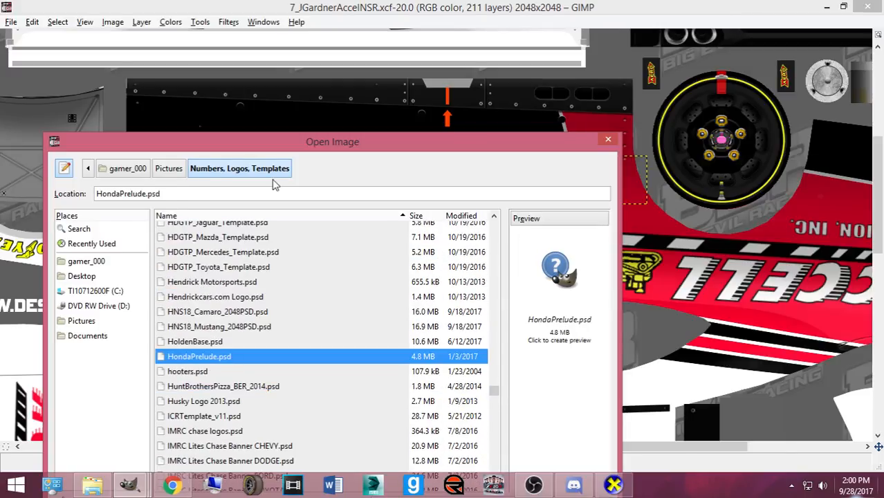
- Preview the JimmyJohns, Jeff Gordon, J_Burton, Koma, MAC Tools, Kobalt and M&Ms logos
left_click_drag(282, 146, 380, 51)
scroll(361, 316, "down", 5)
left_click(301, 273)
left_click(299, 261)
left_click(307, 243)
left_click(293, 332)
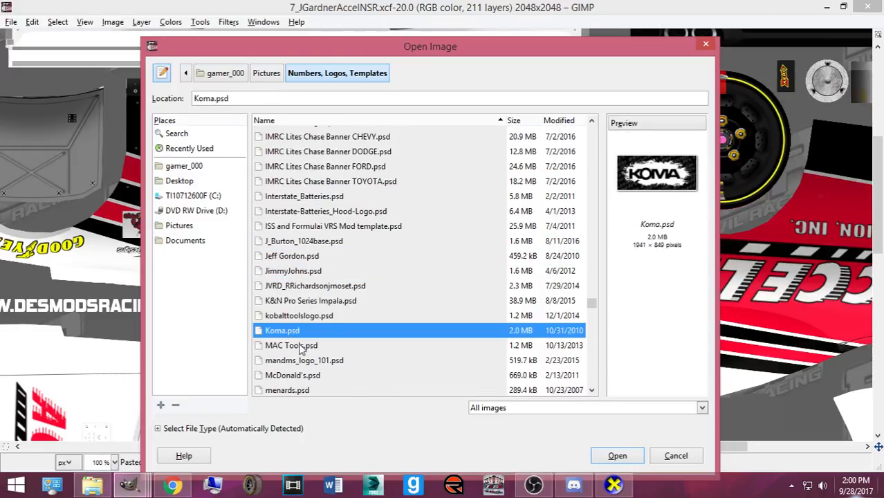
left_click(300, 349)
left_click(307, 319)
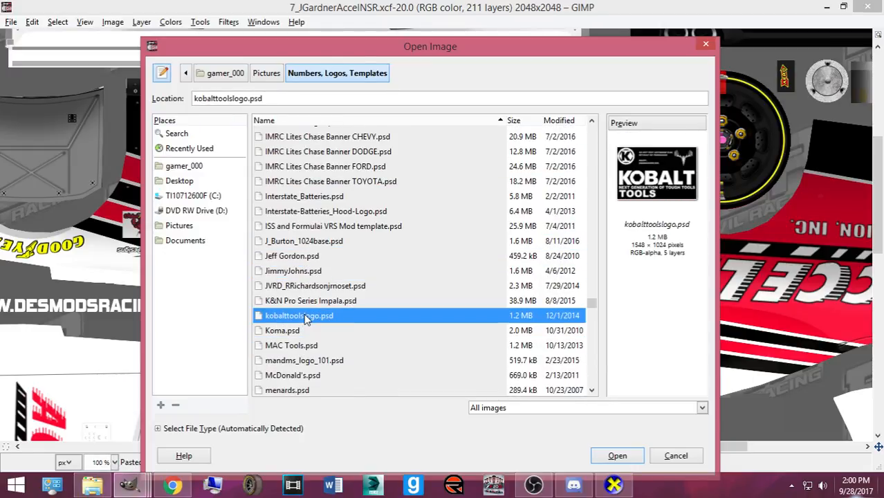
left_click(320, 363)
- Preview the mgrfx Hefty, Hooters, HTPG, RSC Axe and Coca-Cola logo files
scroll(315, 345, "down", 3)
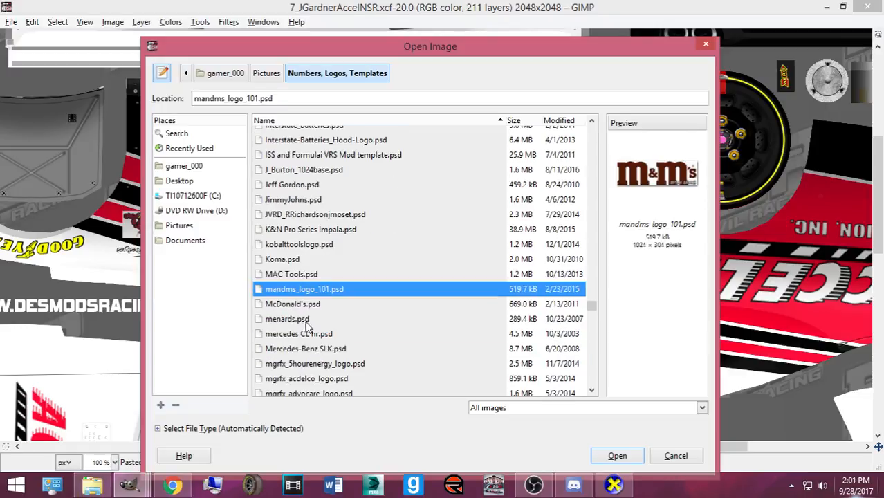
scroll(309, 332, "down", 5)
scroll(307, 334, "down", 1)
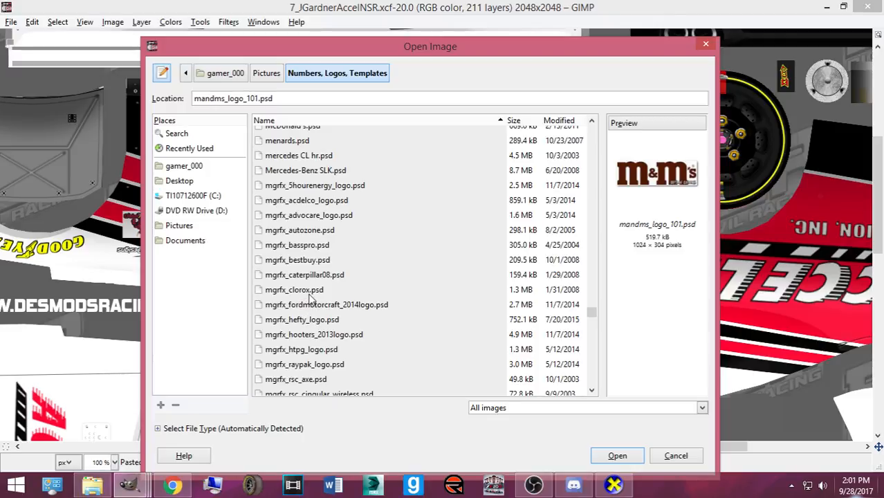
left_click(315, 319)
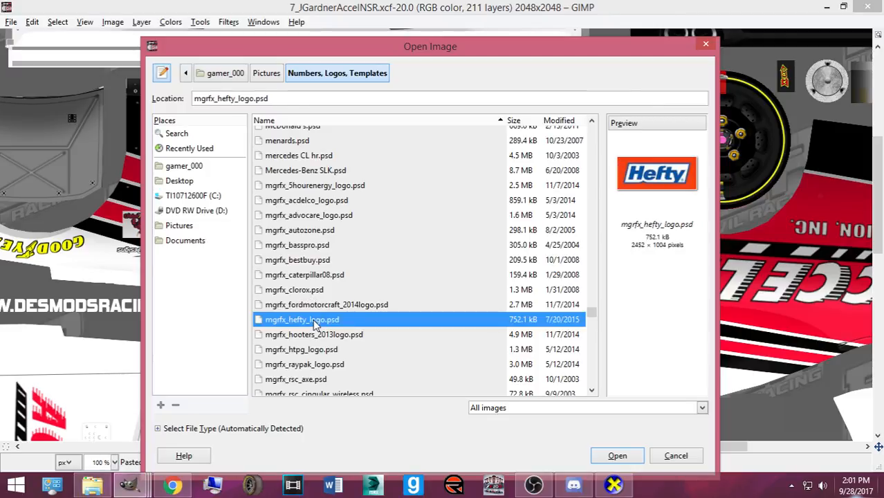
scroll(315, 325, "down", 1)
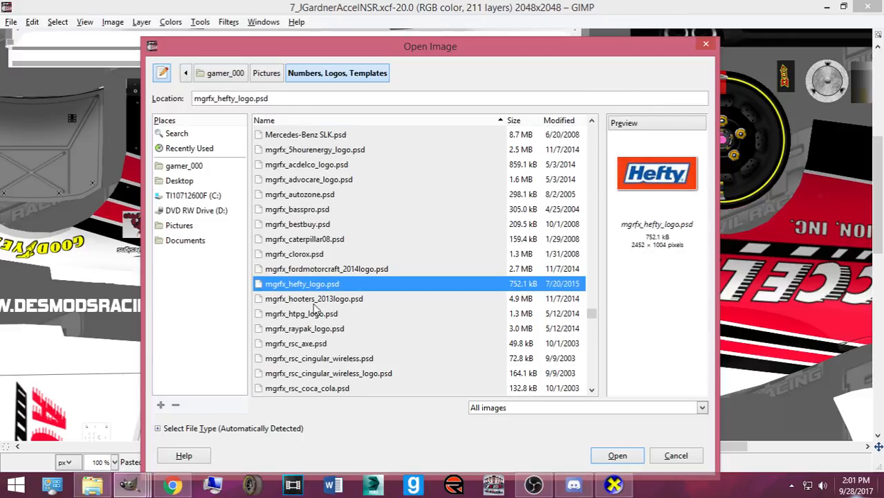
left_click(314, 302)
left_click(317, 316)
scroll(317, 320, "down", 1)
left_click(314, 310)
scroll(314, 322, "down", 1)
scroll(313, 322, "down", 3)
left_click(309, 213)
left_click(310, 166)
- Preview the Valvoline, Zak, Miccosukee, Miller Lite, Mitsubishi, Mobil and MPD logo files
left_click_drag(416, 55, 351, 32)
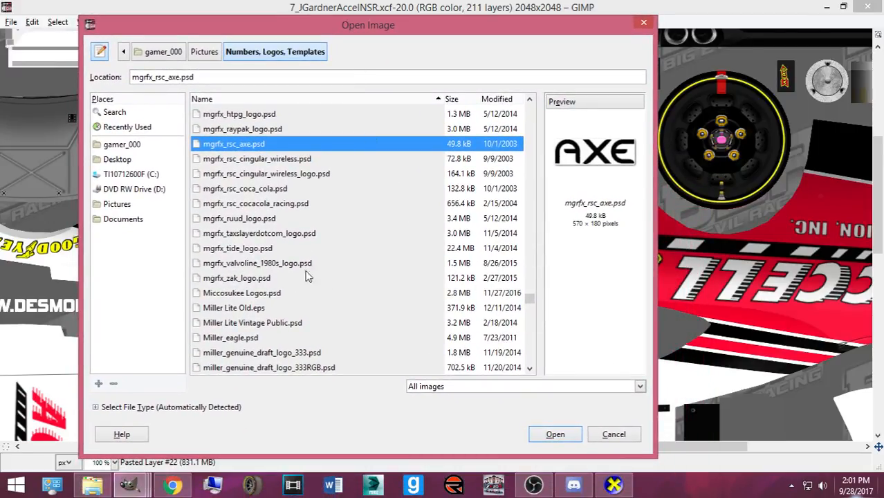
left_click(260, 263)
left_click(262, 279)
left_click(260, 295)
left_click(261, 308)
left_click(261, 323)
left_click(263, 338)
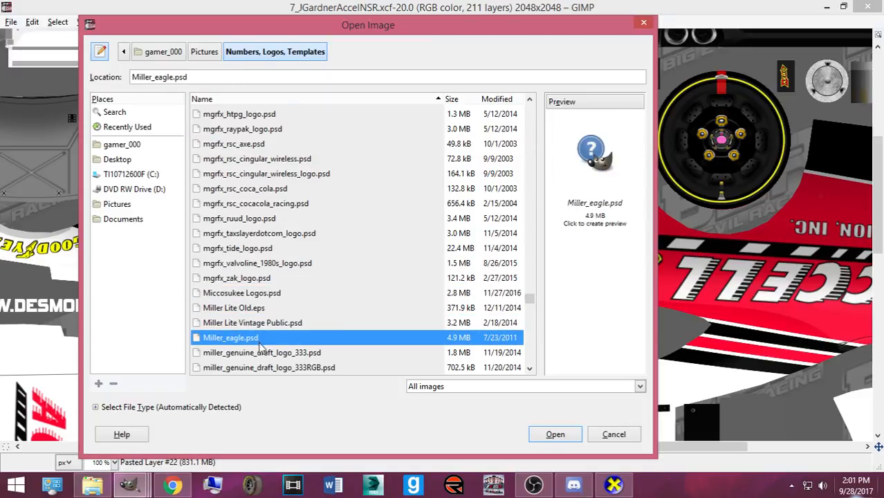
scroll(259, 333, "down", 2)
left_click(253, 325)
left_click(247, 311)
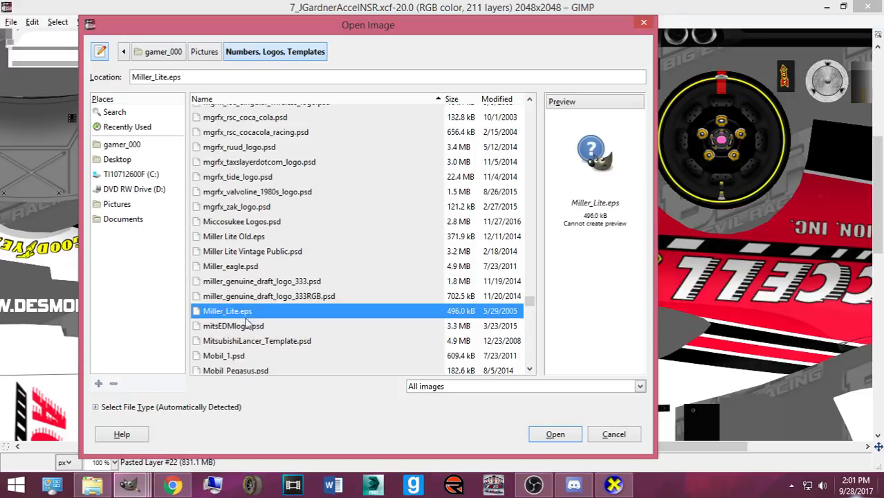
scroll(247, 312, "down", 1)
left_click(252, 320)
left_click(253, 336)
scroll(252, 342, "down", 2)
left_click(250, 325)
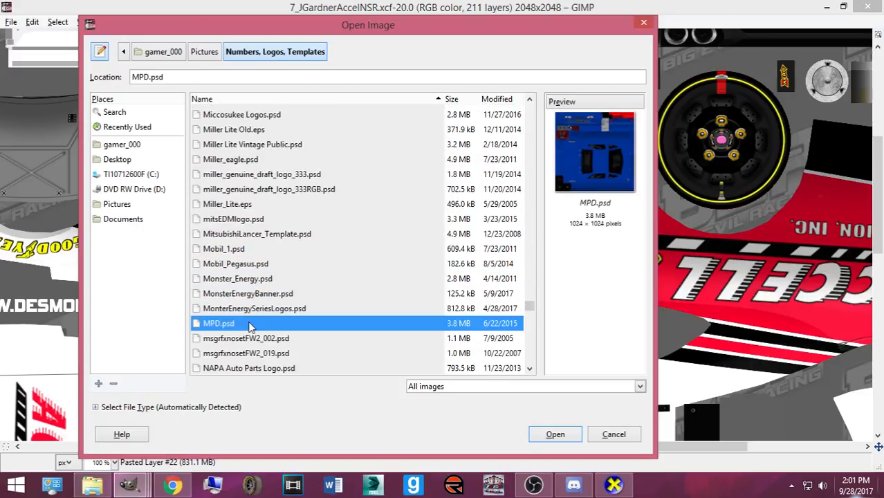
- Compare Poynt Logos, Rayburn and QuickenLoans, then open Poynt Logos.psd
scroll(250, 324, "down", 5)
scroll(249, 319, "down", 4)
scroll(236, 314, "down", 3)
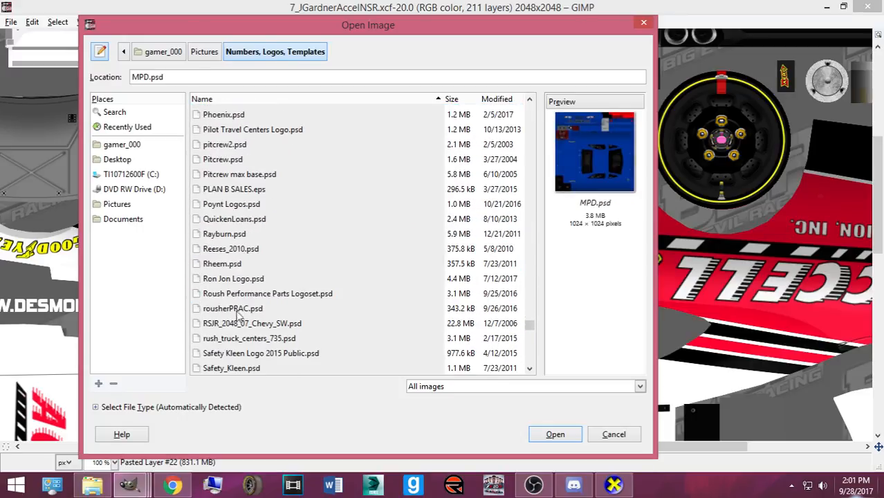
left_click(232, 204)
left_click(233, 235)
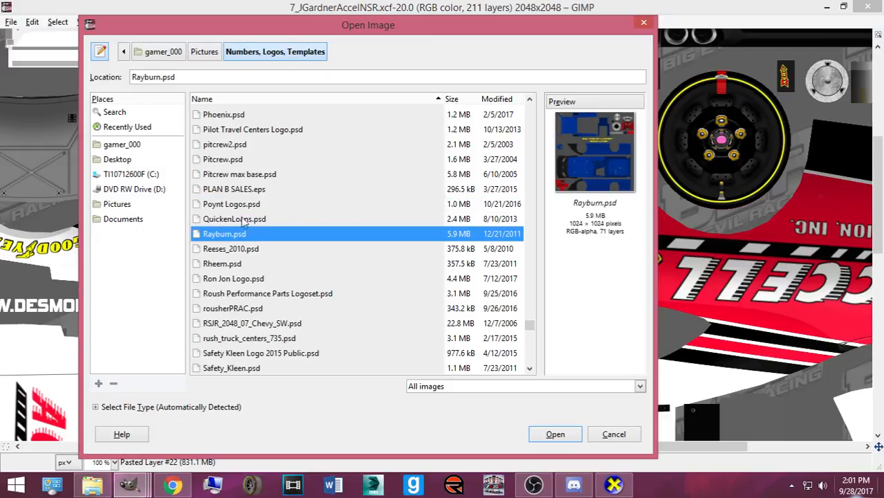
left_click(242, 220)
left_click(241, 235)
left_click(235, 218)
left_click(237, 206)
left_click(555, 434)
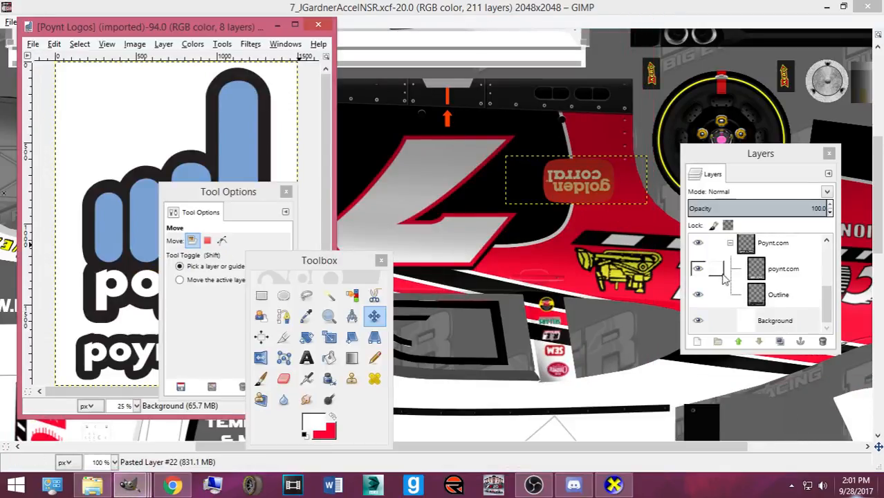
- Hide the white background and Poynt Logo group, then copy the Poynt.com layer group
left_click(697, 320)
scroll(697, 261, "up", 6)
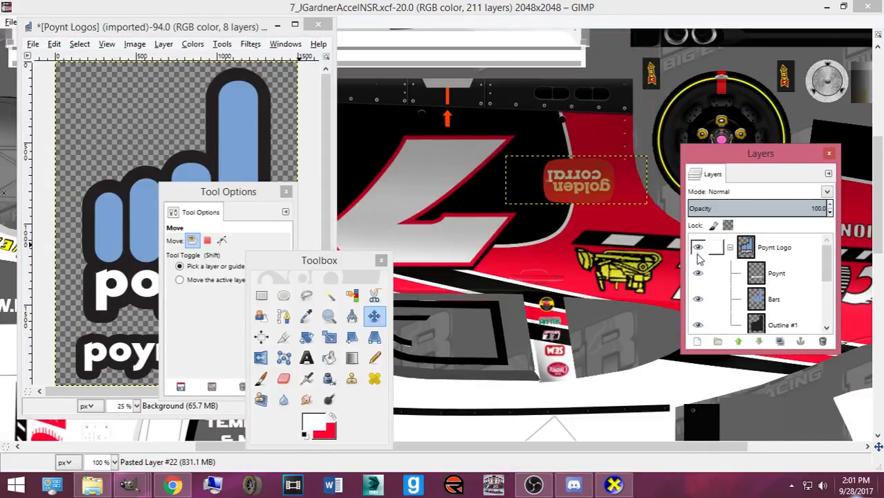
left_click(697, 247)
scroll(726, 262, "down", 4)
left_click(744, 282)
key("ctrl+c")
- Paste poynt.com into the car template as a new layer, scaled to about 215x51 and rotated 180°
left_click(426, 13)
key("ctrl+v")
key("shift+t")
left_click(519, 245)
left_click_drag(819, 270, 567, 97)
left_click(365, 307)
key("shift+r")
type("180")
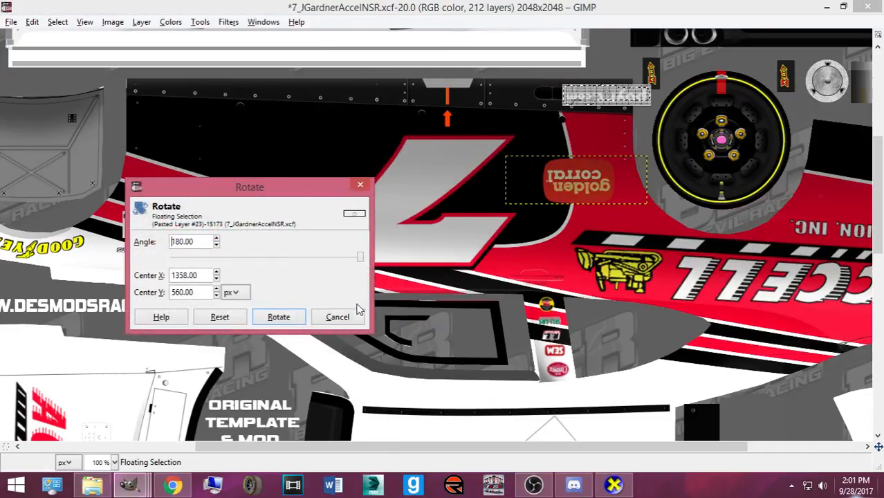
left_click(296, 325)
left_click(374, 315)
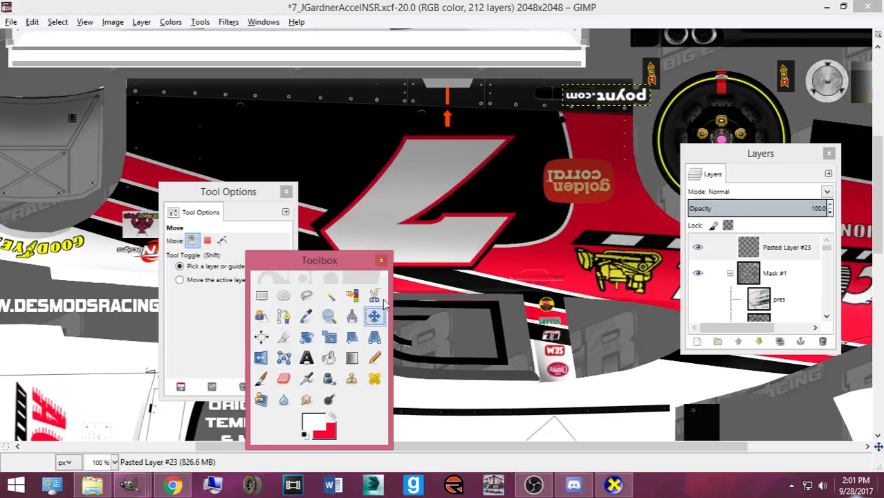
left_click_drag(614, 100, 583, 139)
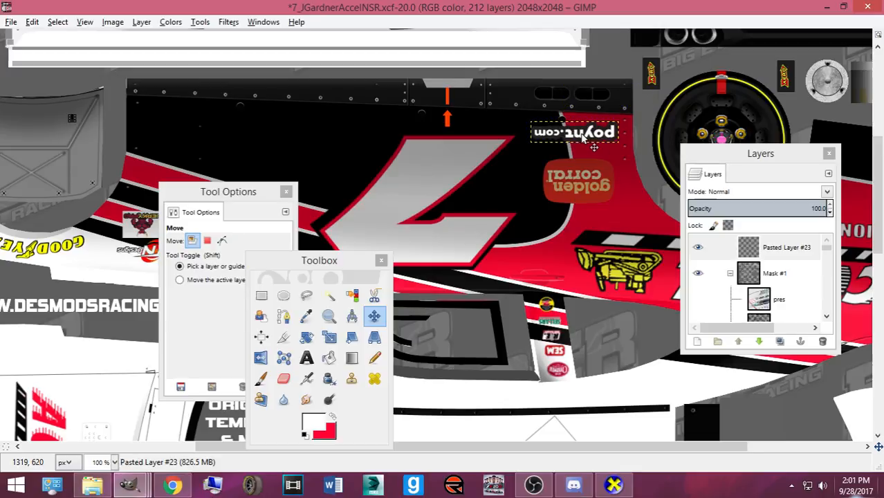
- Lower the poynt.com layer down the stack and drop it into the Base group
mouse_move(741, 253)
left_mouse_down()
mouse_move(757, 287)
mouse_move(757, 333)
mouse_move(750, 262)
left_mouse_up()
left_click(756, 342)
left_click(756, 341)
left_click(757, 342)
left_click(756, 341)
left_click(756, 342)
left_click(756, 341)
left_click(756, 342)
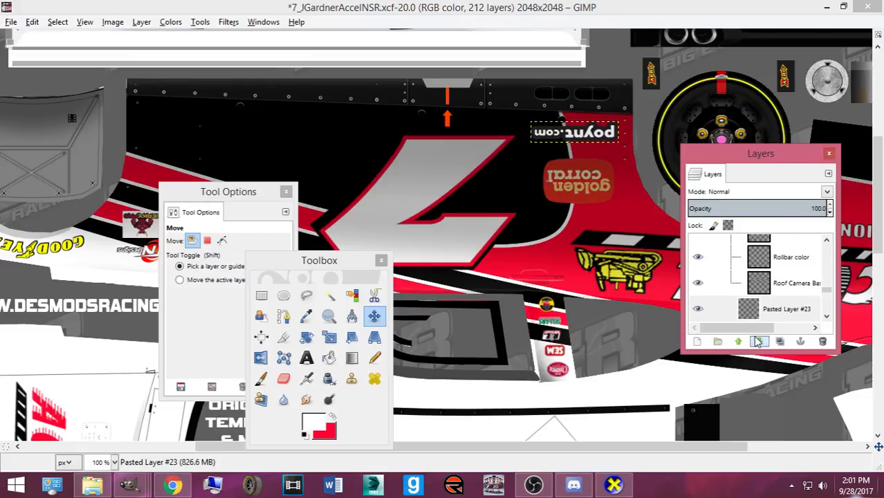
left_click(757, 341)
left_click(756, 341)
left_click(757, 341)
left_click_drag(766, 308, 768, 310)
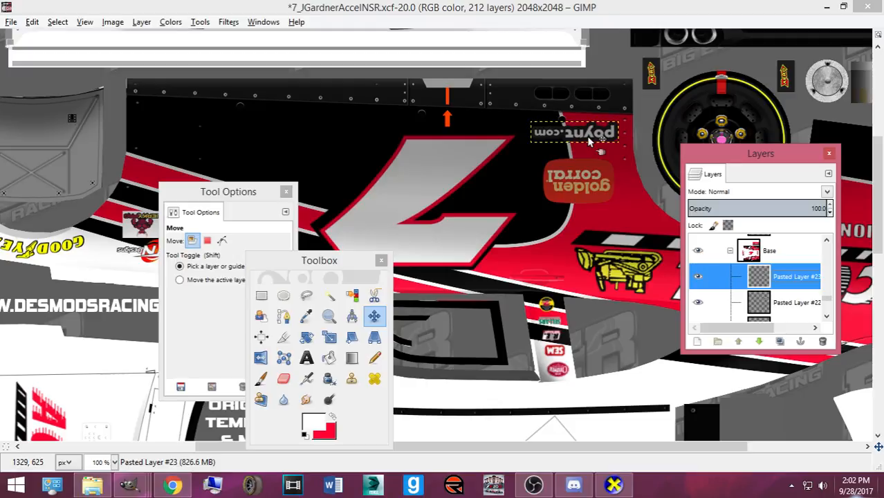
- Export the texture to Camaro2016ST.bmp and rotate the CarView car to check the poynt.com logo
key("ctrl+e")
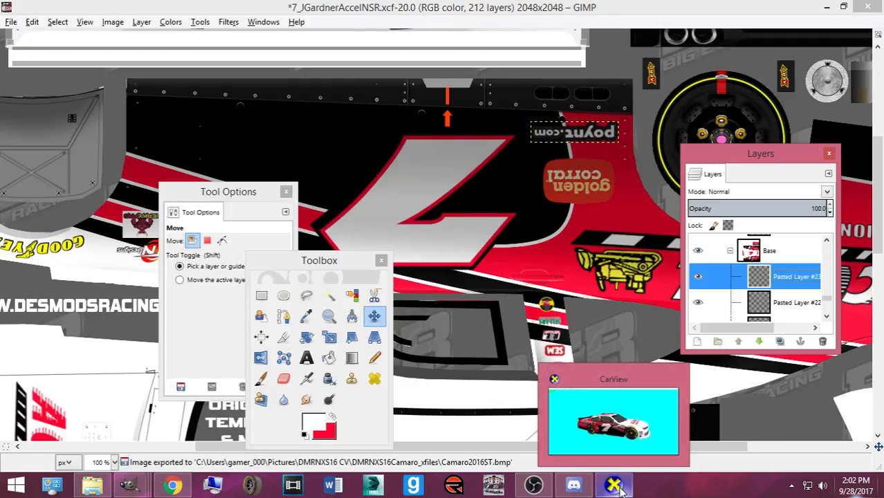
left_click(616, 487)
left_click_drag(594, 415, 526, 265)
left_click_drag(337, 268, 476, 245)
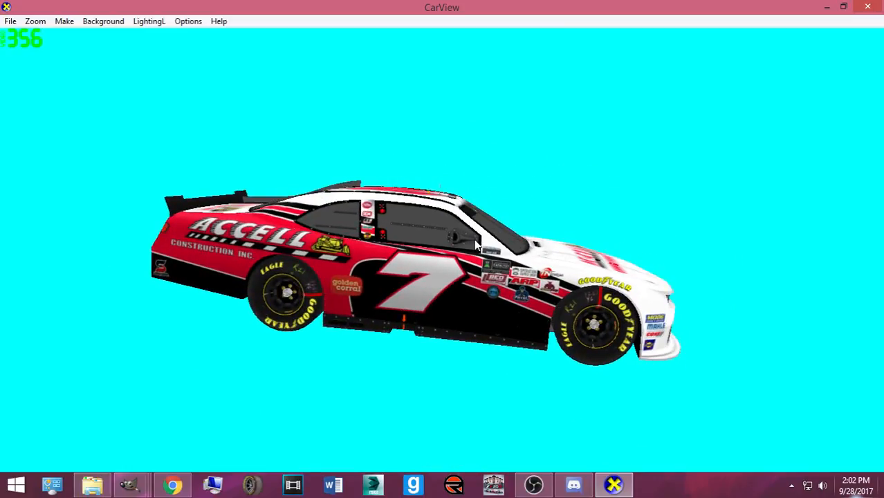
left_click_drag(332, 363, 239, 396)
mouse_move(129, 484)
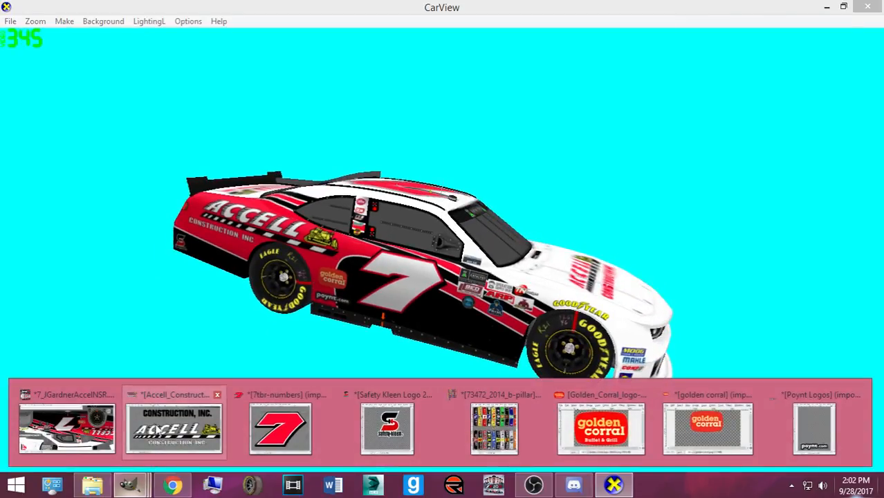
left_click(67, 427)
- Rotate the second poynt.com copy 180° upright and move it down slightly
key("shift+r")
left_click(529, 224)
type("1")
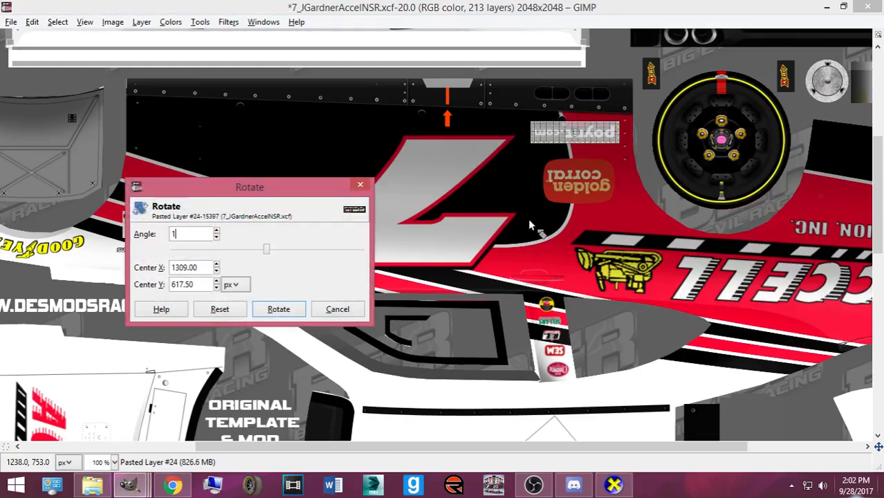
key("Tab")
left_click(279, 311)
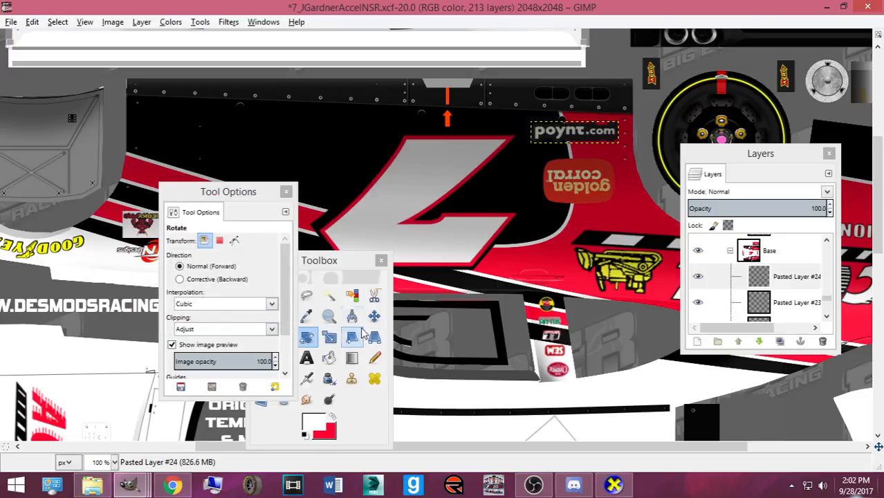
left_click(374, 316)
left_click_drag(565, 135, 562, 187)
- Resize the upright poynt.com logo with the Scale tool
key("shift+s")
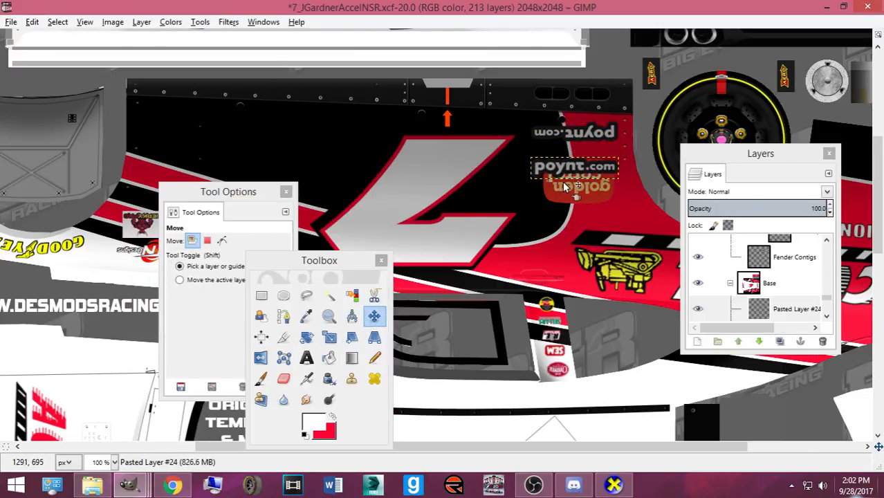
left_click(576, 173)
key("Tab")
scroll(585, 168, "down", 10)
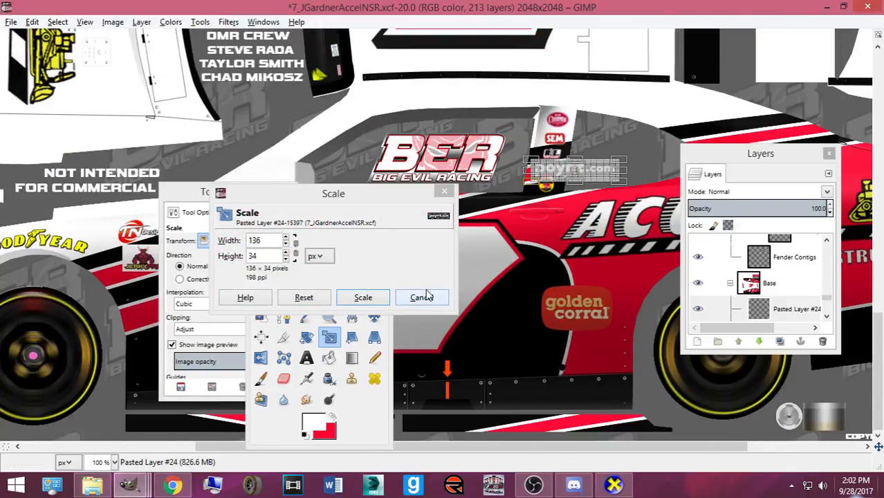
left_click(363, 297)
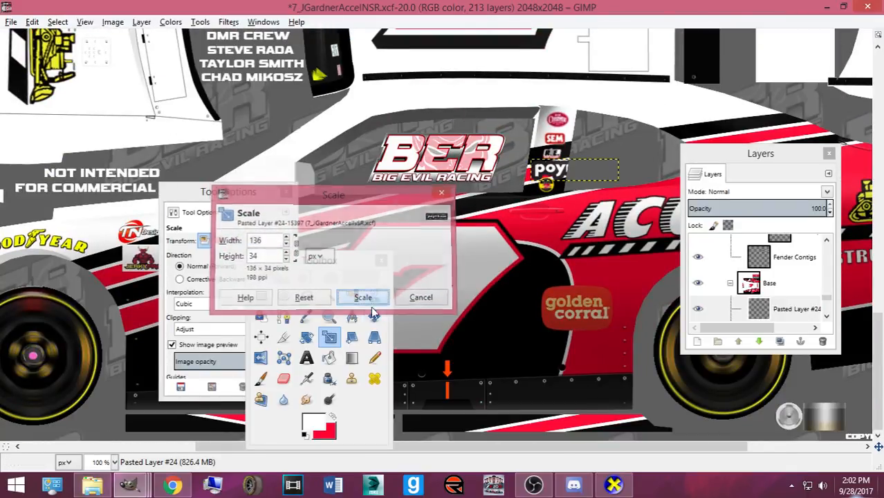
- Nudge the logo just below Golden Corral and save the project
key("m")
left_click(546, 179)
key("Down")
key("Down")
key("Down")
key("Down")
key("Down")
key("Down")
key("Down")
key("Down")
key("Down")
key("Down")
key("Down")
key("Down")
key("Down")
key("Down")
key("Down")
key("Down")
key("Down")
key("Down")
key("Down")
key("Down")
key("Down")
key("Down")
key("Down")
key("Down")
key("Down")
key("Down")
key("Down")
key("Down")
key("Down")
key("Down")
key("Down")
key("Down")
key("Down")
key("Down")
key("Down")
key("Down")
key("Down")
key("Down")
key("Down")
key("Down")
key("Down")
key("Down")
key("Down")
key("Down")
key("Down")
key("Down")
key("Down")
key("Down")
key("Down")
key("Down")
key("Down")
key("Down")
key("Down")
key("Down")
key("Down")
key("Down")
key("Down")
key("Down")
key("Down")
key("Down")
key("Down")
key("Down")
key("Down")
key("Down")
key("Down")
key("Down")
key("Down")
key("Down")
key("Down")
scroll(545, 187, "up", 10)
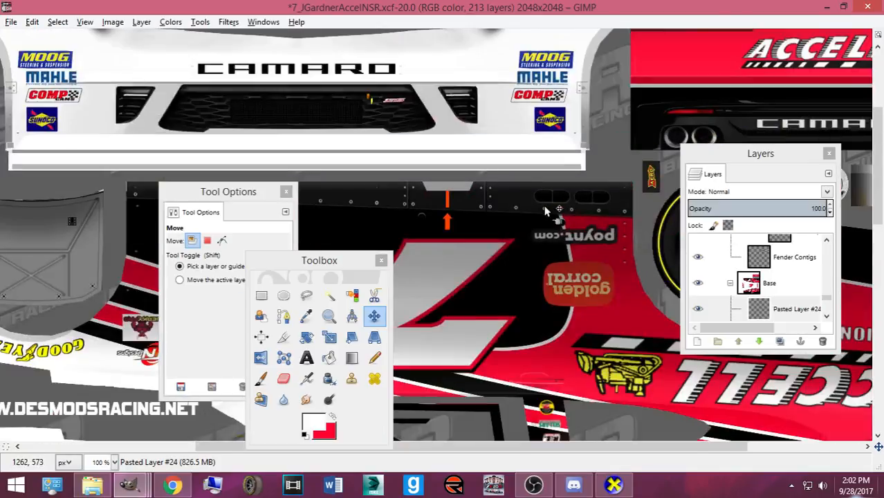
scroll(486, 226, "down", 10)
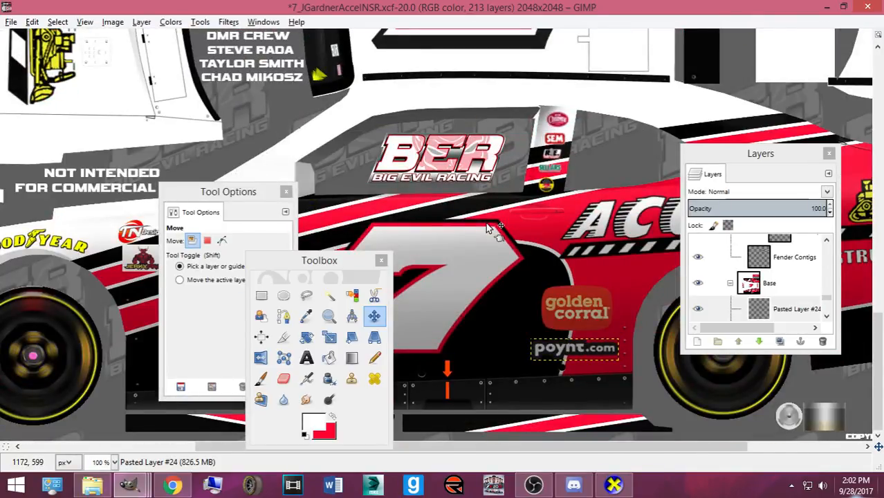
key("ctrl+s")
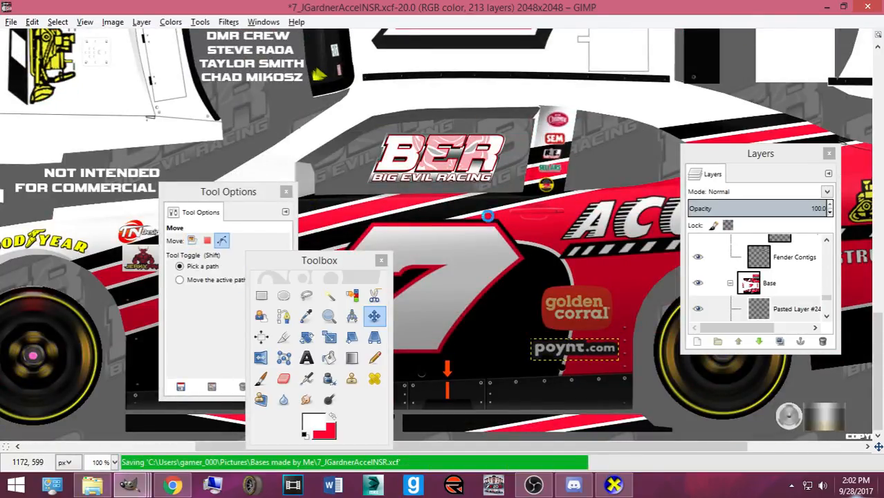
left_click(623, 484)
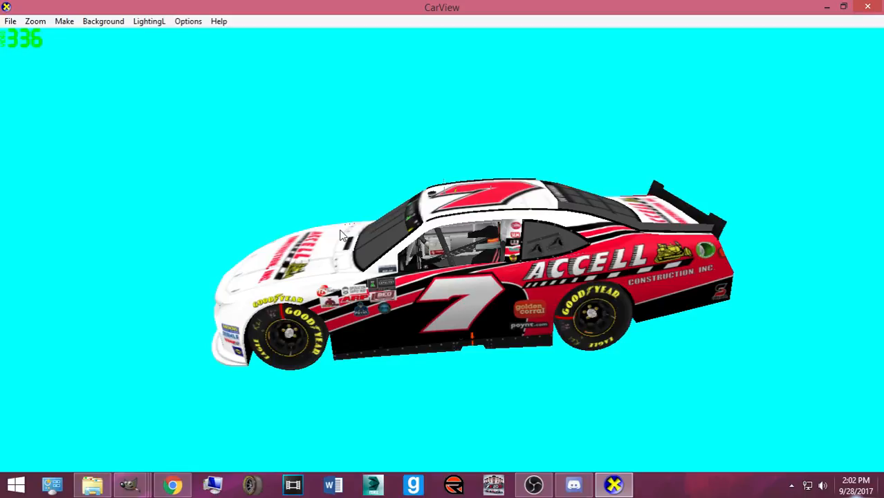
left_click(128, 484)
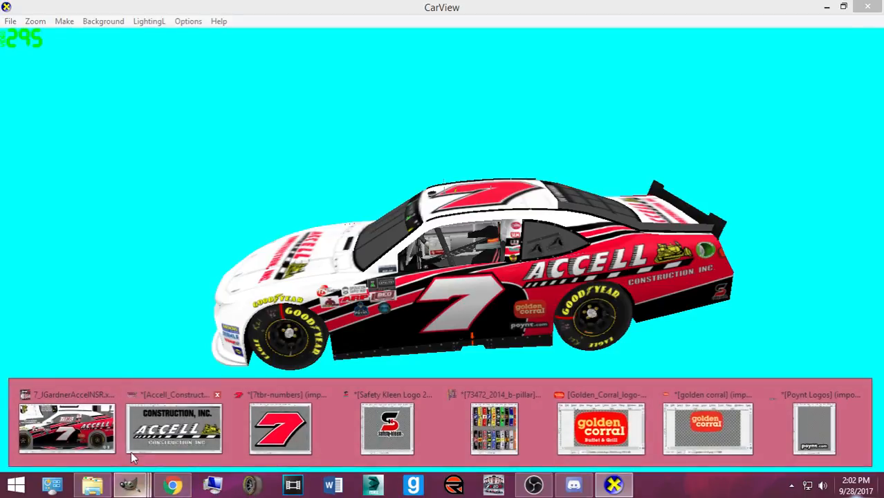
left_click(172, 425)
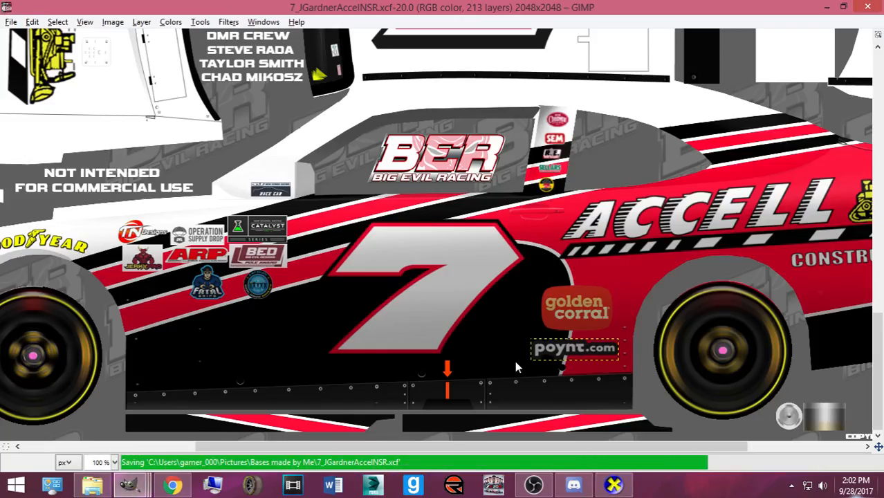
- Activate the Text tool, clear the font name and browse the font list, first choosing Eras Bold ITC
left_click(306, 358)
left_click(305, 433)
double_click(306, 358)
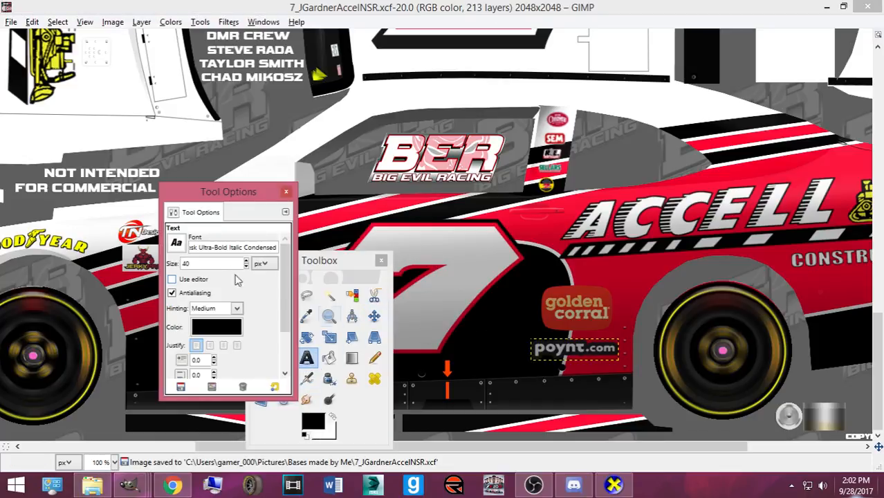
triple_click(277, 246)
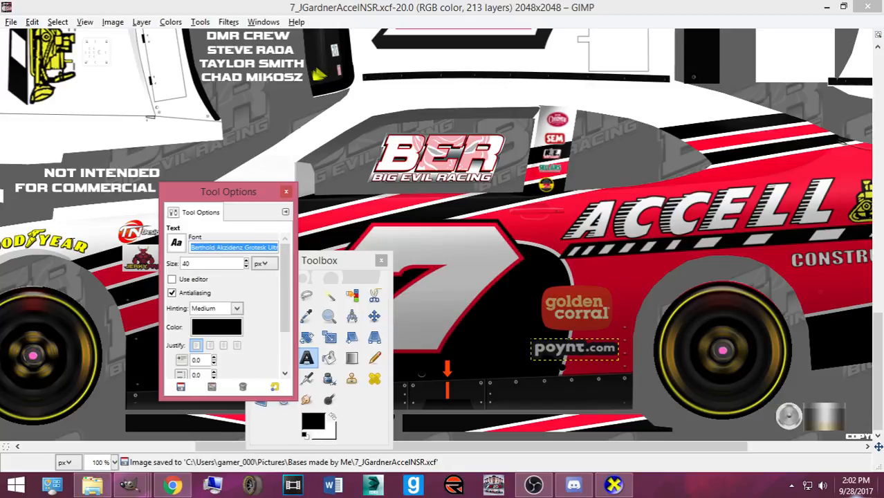
key("BackSpace")
left_click(177, 249)
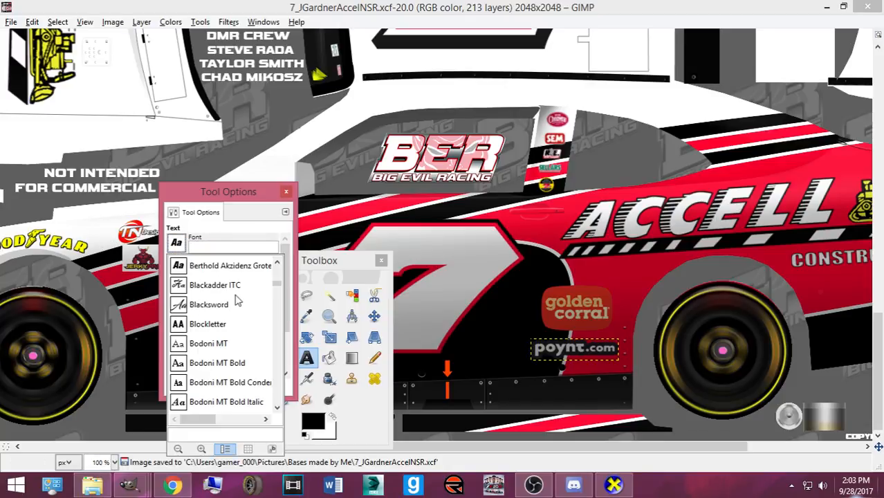
scroll(235, 305, "up", 5)
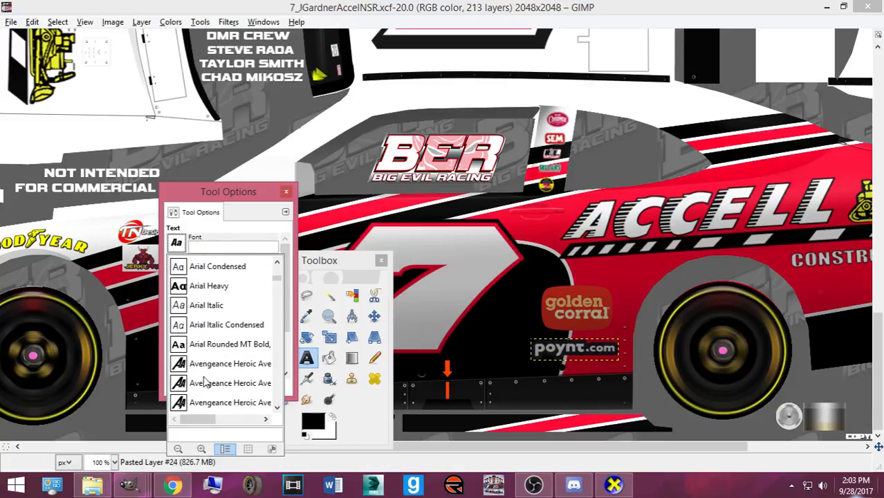
scroll(228, 373, "up", 12)
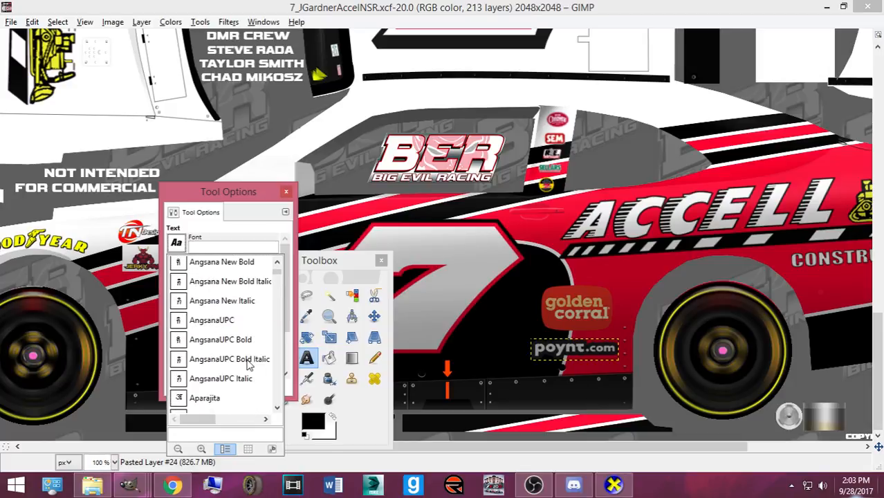
scroll(249, 365, "up", 8)
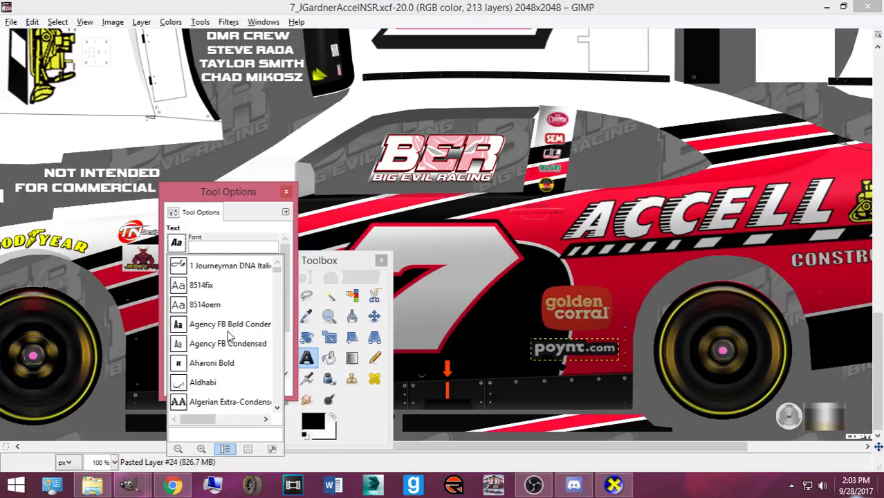
scroll(231, 335, "down", 6)
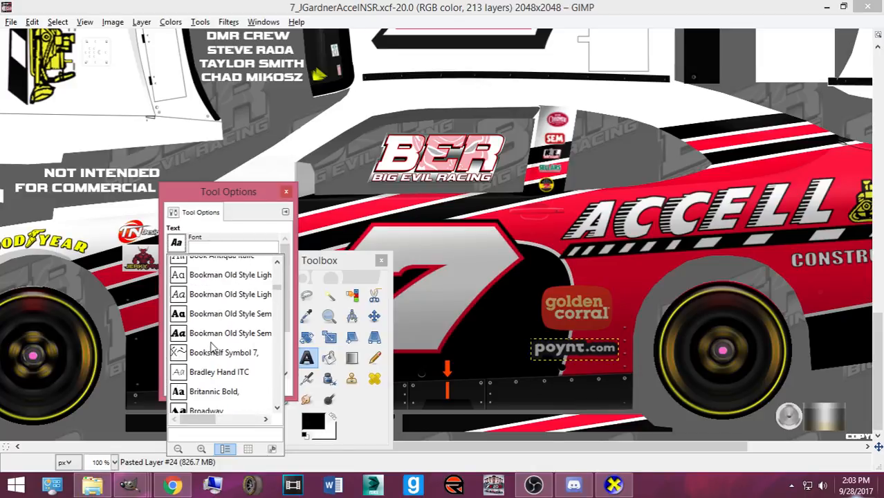
left_click(223, 245)
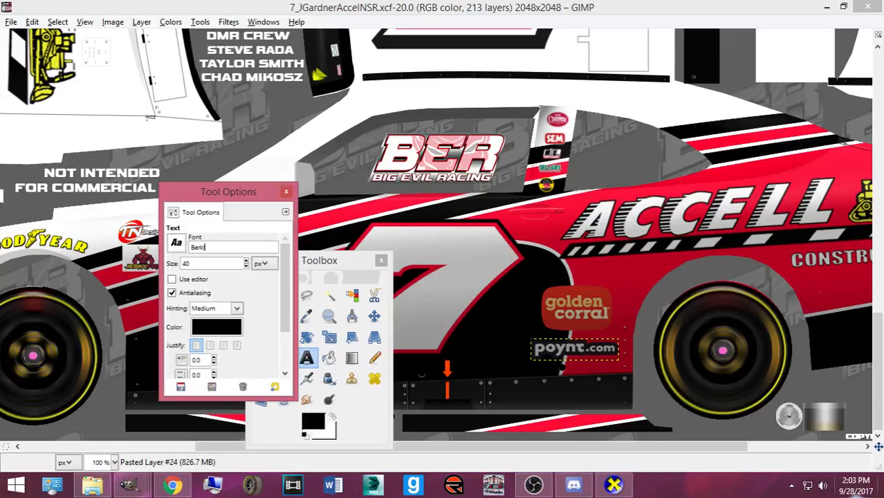
left_click(177, 244)
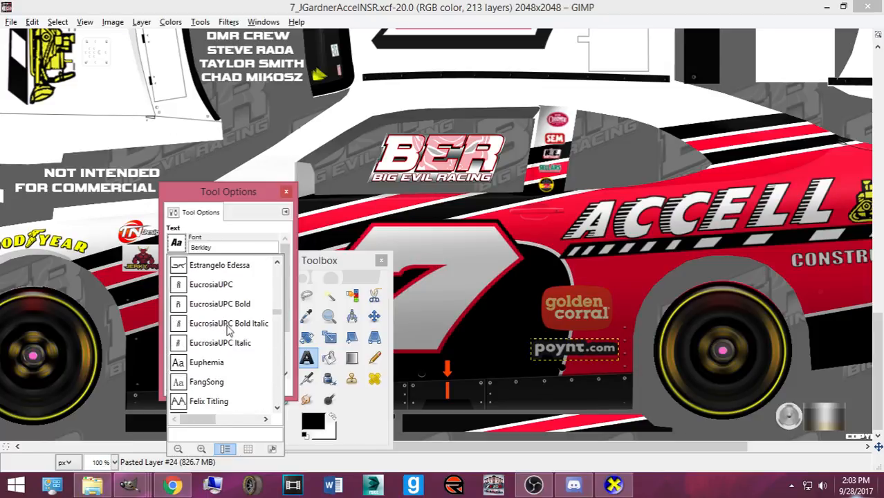
left_click(213, 289)
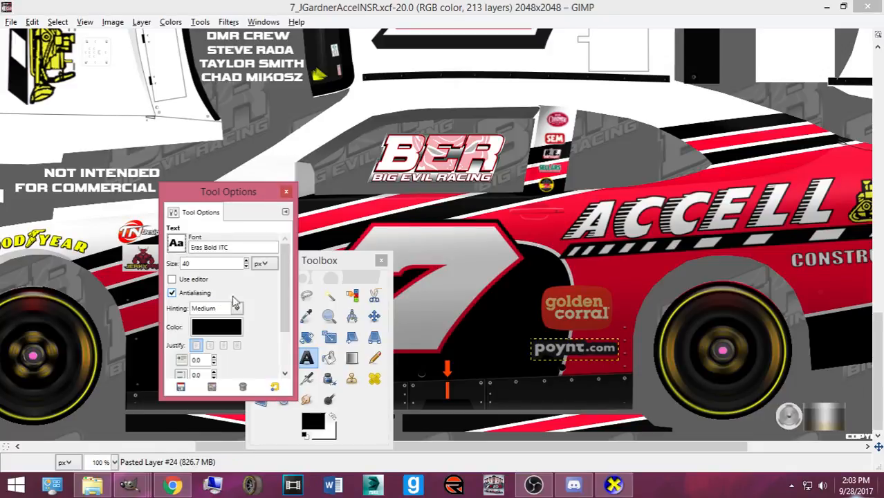
- Start a text box above the BER logo, switch to the Gunrunner font and type the driver's name
left_click(419, 95)
key("ctrl+l")
type("Jonn")
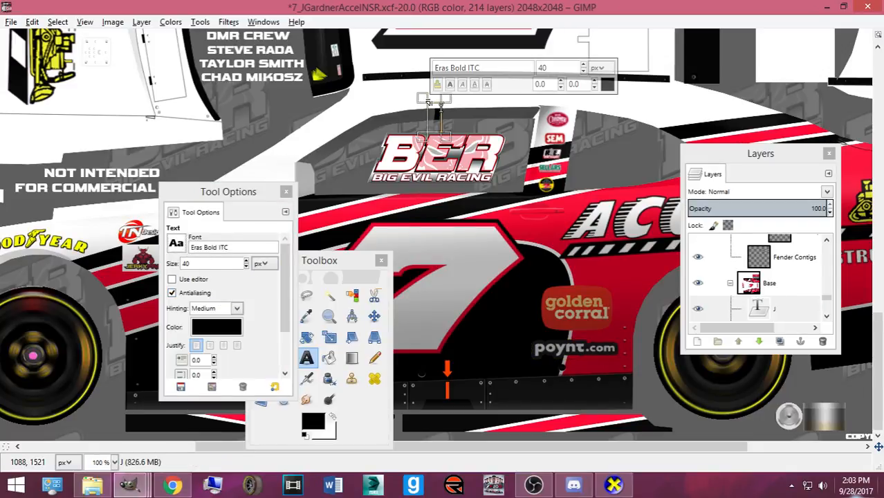
key("BackSpace")
key("BackSpace")
key("BackSpace")
key("BackSpace")
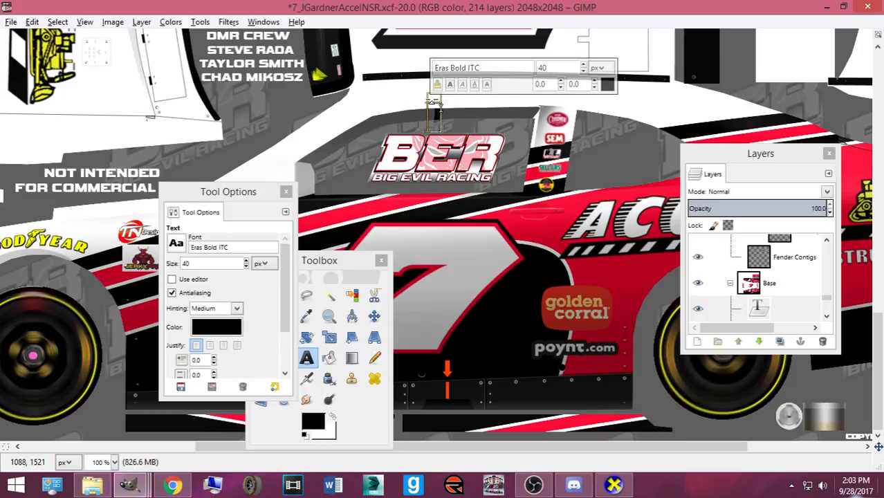
left_click(177, 243)
scroll(240, 320, "down", 3)
scroll(240, 319, "down", 10)
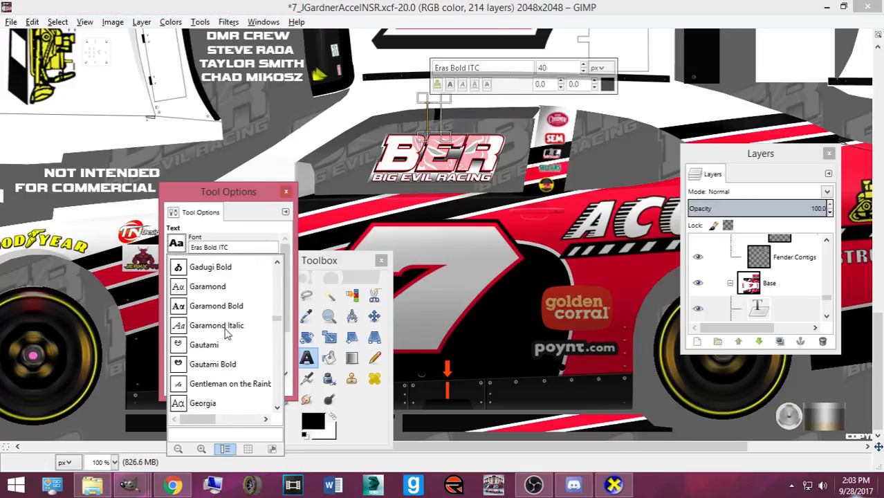
scroll(227, 334, "down", 10)
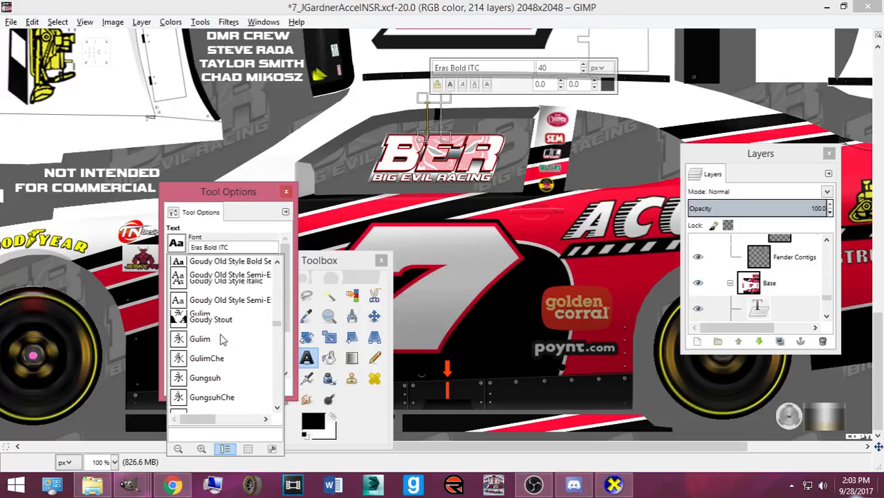
scroll(220, 340, "up", 2)
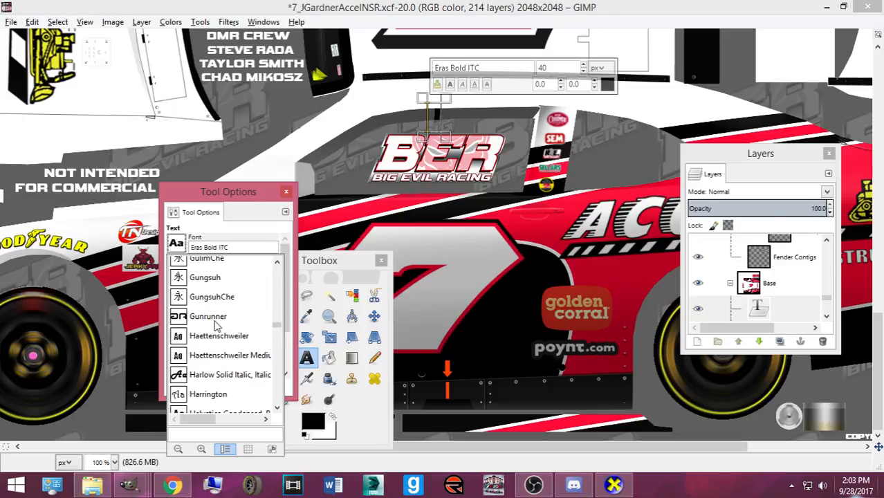
left_click(216, 324)
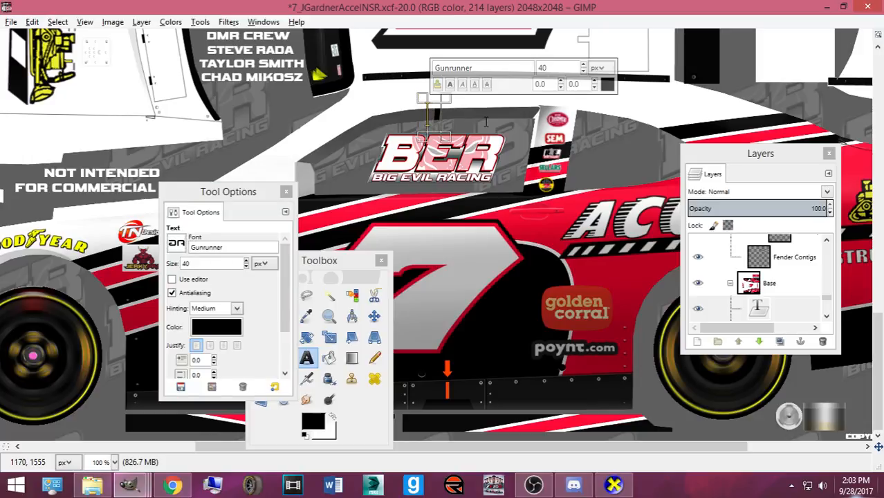
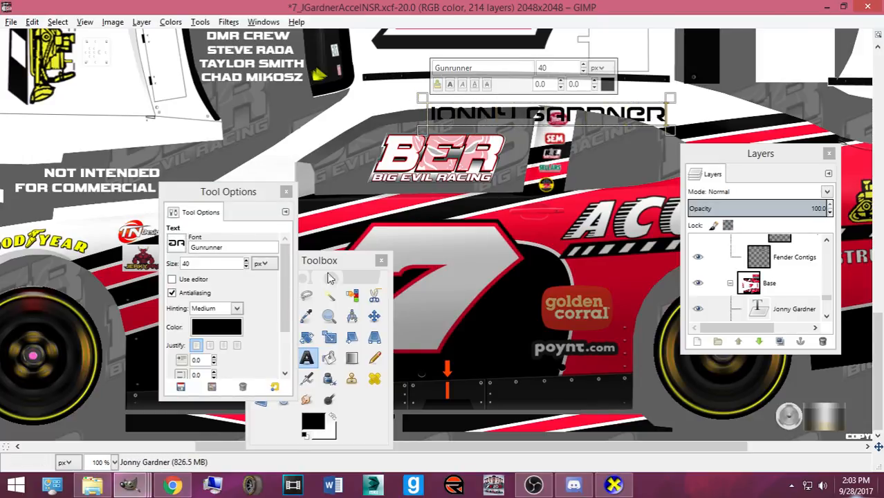
- Switch to the Move tool and zoom in on the new name text
left_click(374, 316)
key("plus")
key("plus")
scroll(623, 162, "up", 1)
scroll(622, 162, "up", 2)
- Scale the name text down, move it up and left, then resize it to 184×18 px
key("minus")
key("shift+t")
left_click(613, 171)
left_click_drag(719, 232, 657, 255)
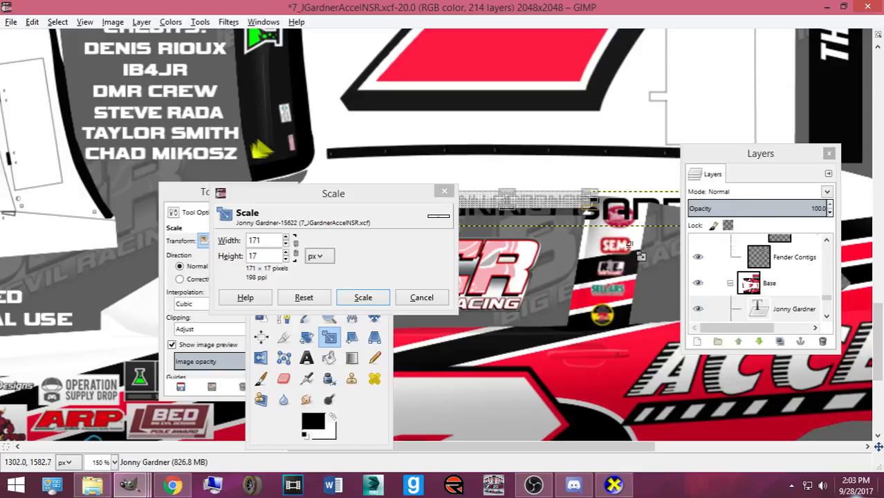
left_click(363, 298)
key("m")
left_click_drag(463, 196, 414, 224)
key("shift+s")
left_click(417, 190)
left_click_drag(405, 189, 391, 191)
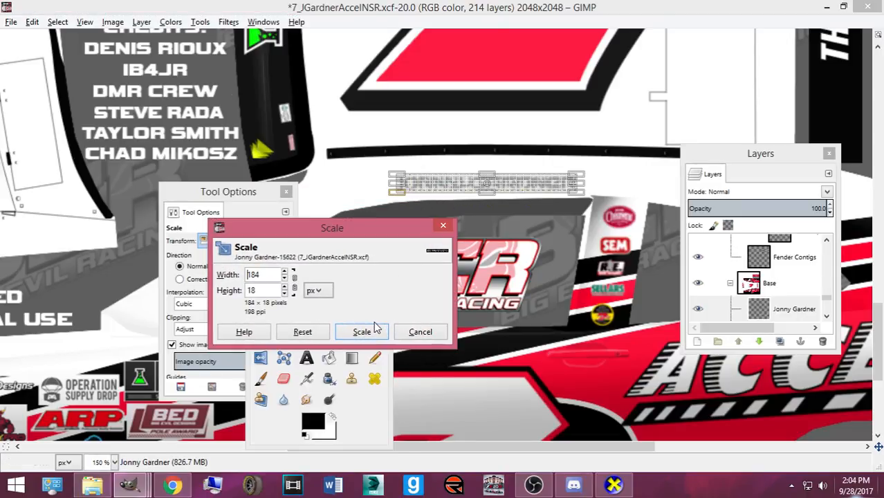
left_click(362, 331)
- Duplicate the name layer and undo the copies, then reselect the name text layer
key("shift+ctrl+d")
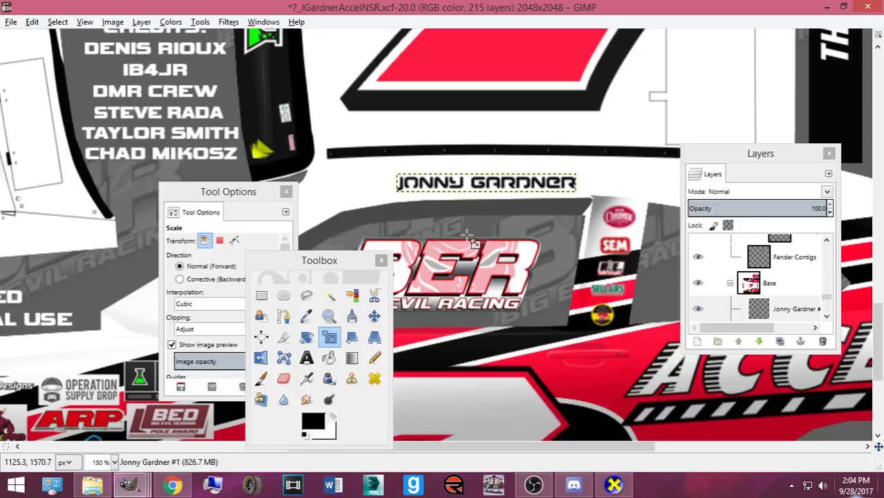
scroll(788, 293, "down", 1)
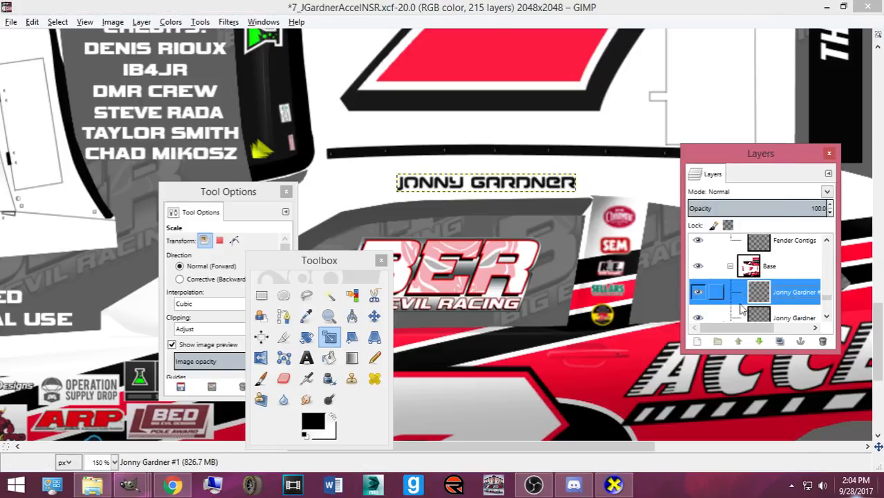
scroll(782, 283, "down", 2)
key("ctrl+z")
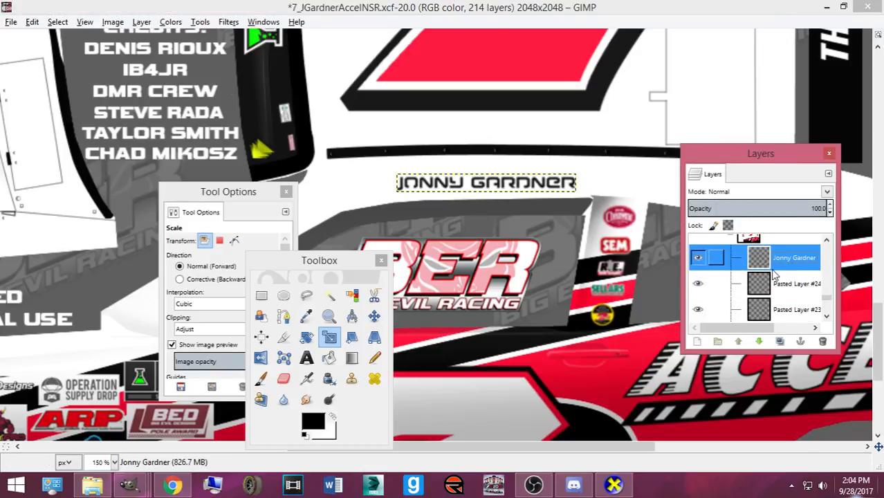
key("shift+ctrl+d")
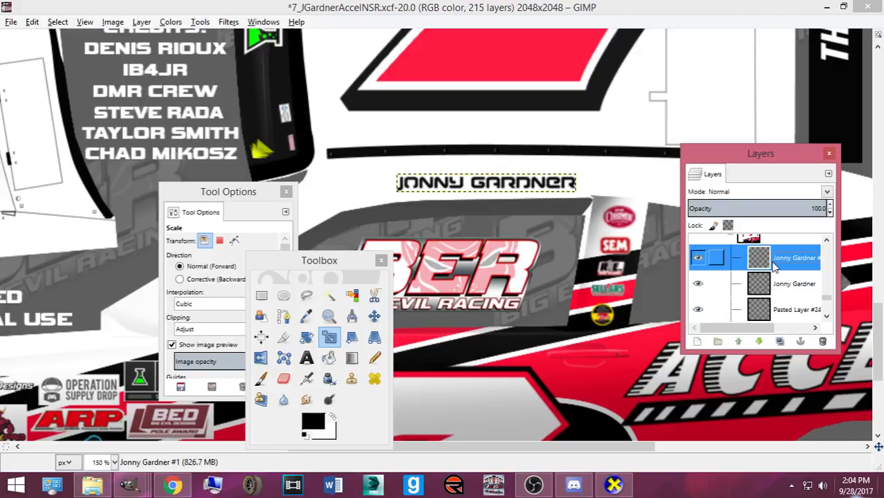
key("ctrl+z")
left_click(699, 248)
left_click(699, 248)
left_click(785, 277)
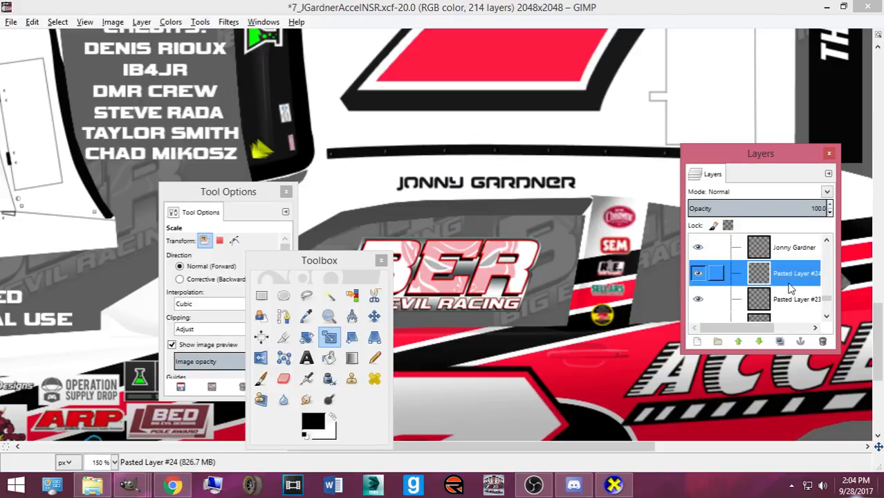
left_click(782, 250)
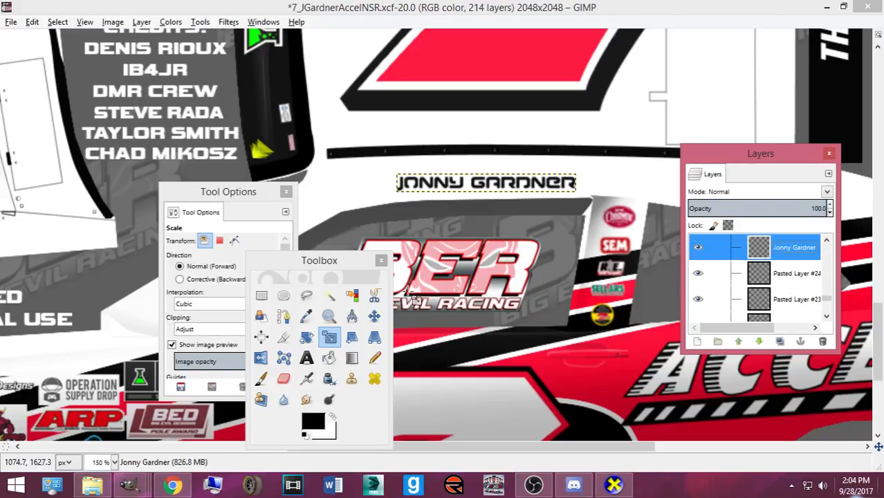
- Rotate the name text by -1.23 degrees to follow the panel
left_click(367, 311)
key("shift+r")
left_click(451, 220)
type("-1.23")
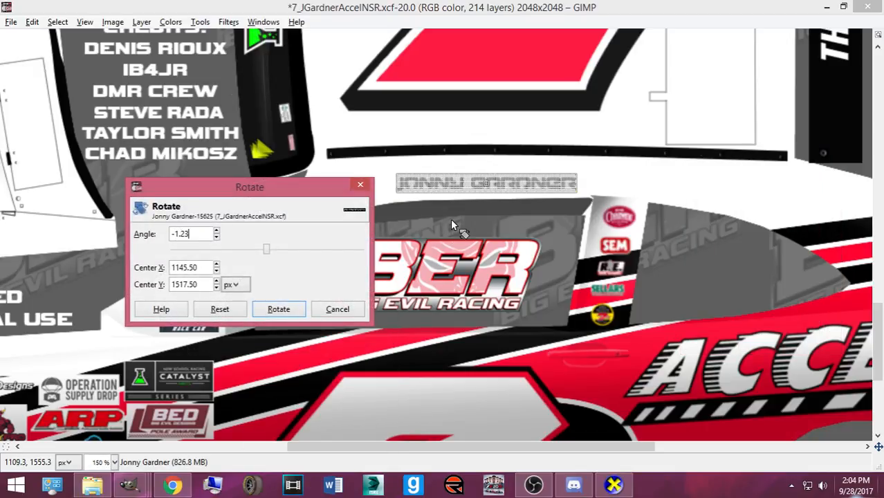
left_click(278, 309)
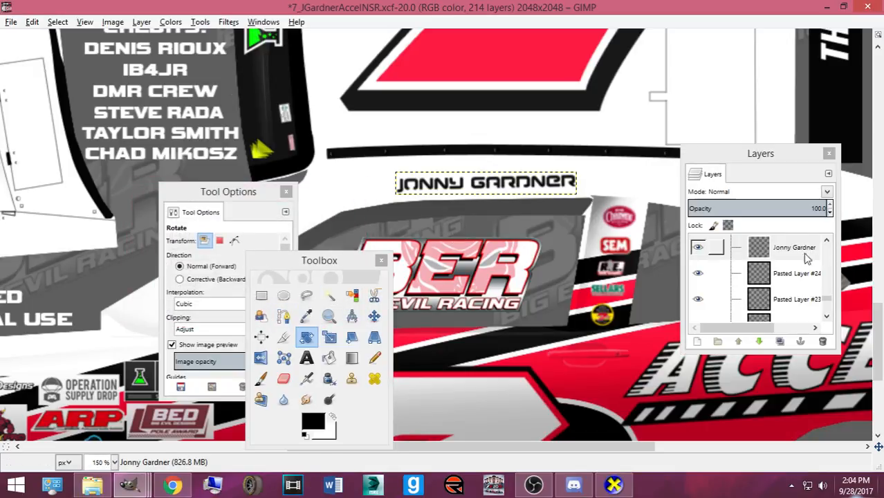
- Re-export the texture to Camaro2016ST.bmp and orbit the CarView car to inspect the name
key("ctrl+e")
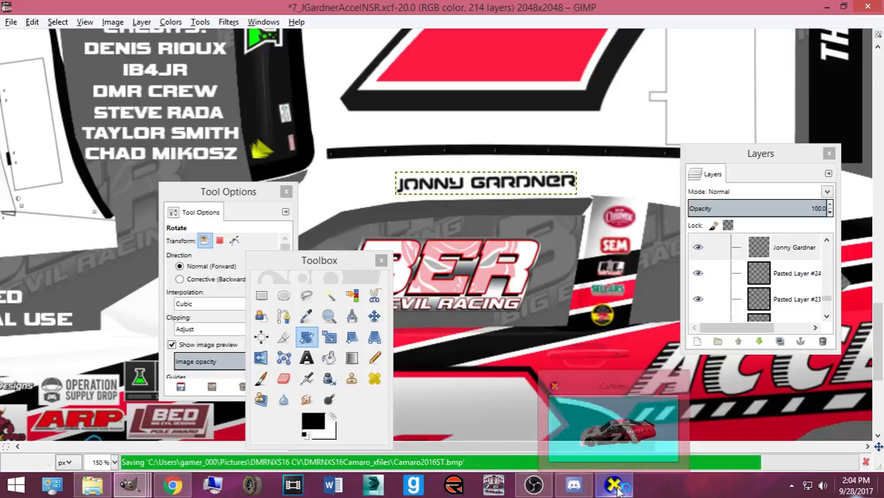
left_click(615, 486)
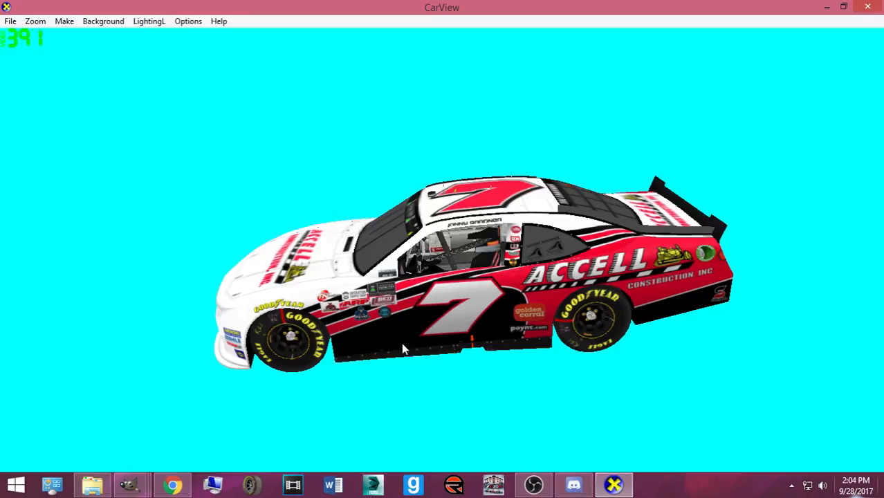
left_click_drag(411, 315, 426, 327)
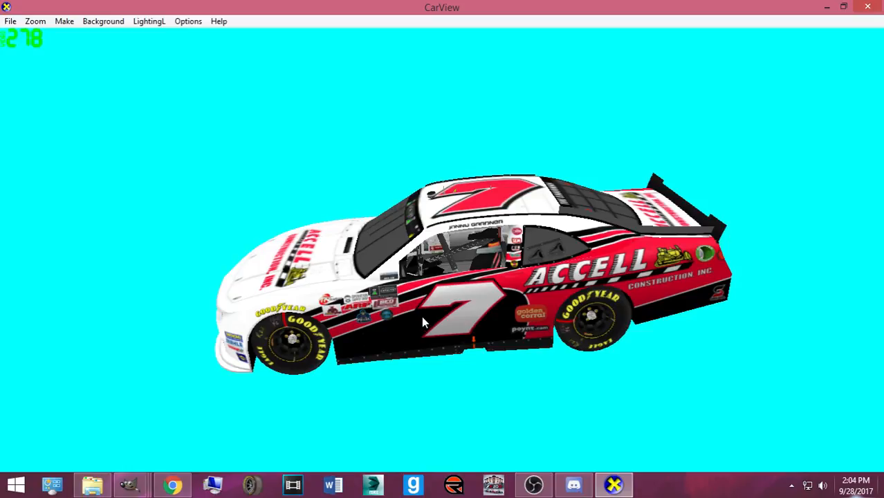
left_click_drag(421, 316, 440, 299)
scroll(440, 336, "up", 5)
scroll(360, 370, "down", 6)
scroll(440, 300, "up", 3)
- Back in GIMP, duplicate the name text layer and start rotating the copy
left_click(130, 484)
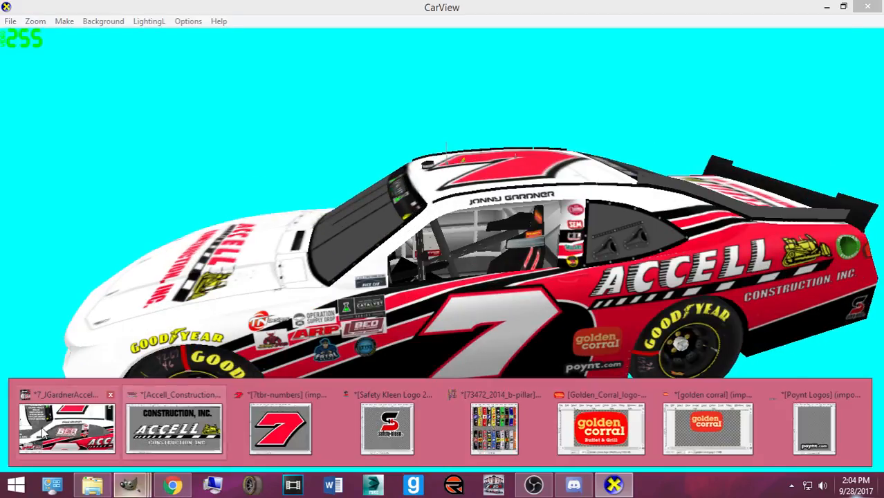
left_click(46, 427)
key("ctrl+shift+d")
left_click(384, 330)
- Rotate the copied name by 1.23 degrees and flip it upside down
type("1.23")
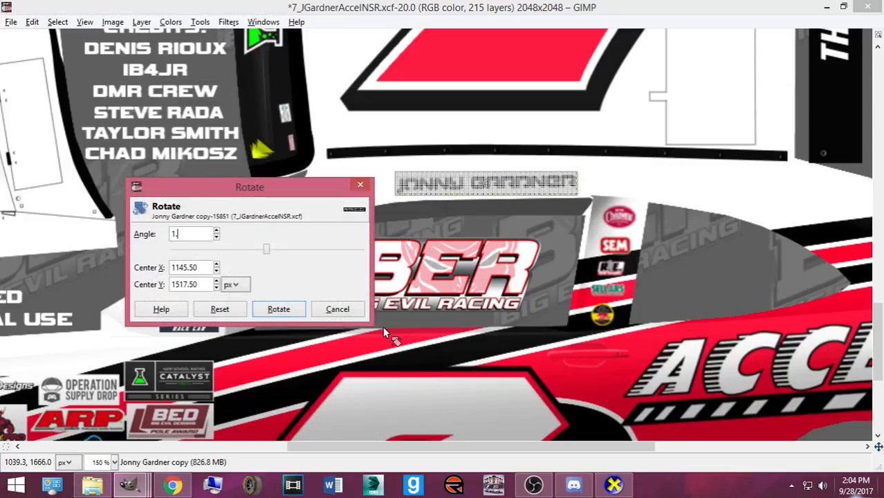
left_click(280, 305)
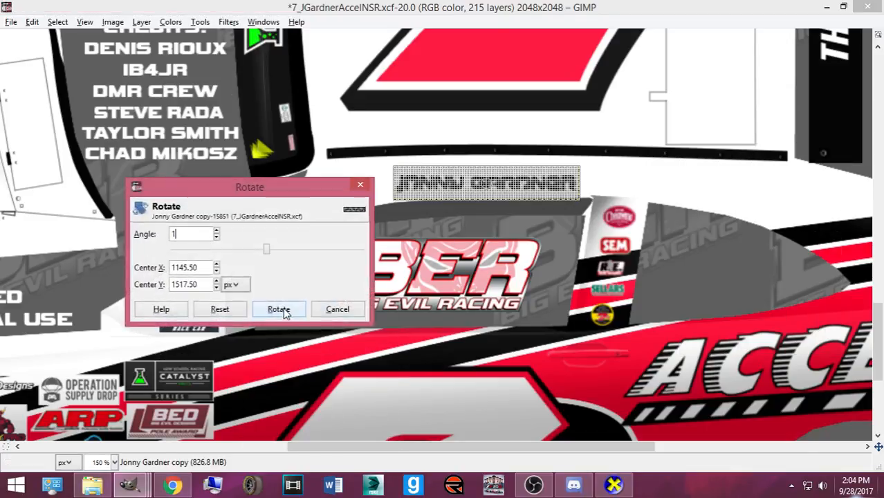
left_click(279, 309)
- Move the flipped name onto the car's opposite side, nudge it into place, and re-export Camaro2016ST.bmp
key("m")
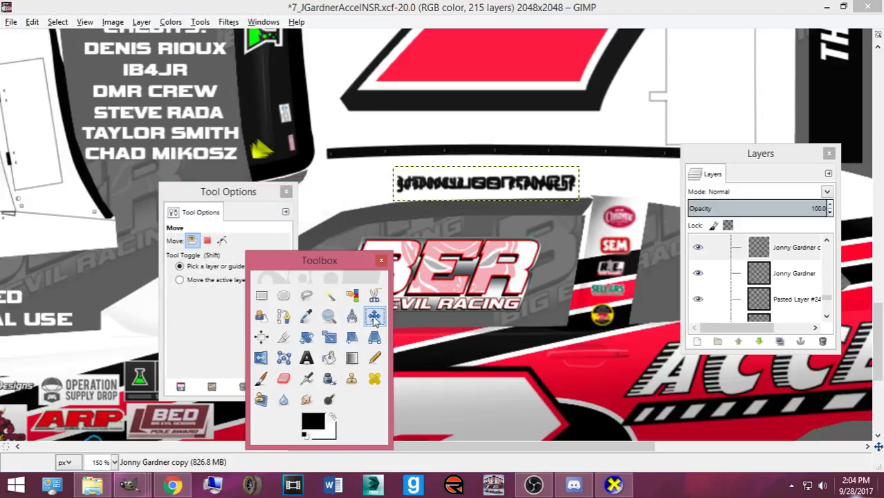
scroll(490, 188, "up", 10)
left_click_drag(491, 188, 489, 183)
key("Down")
key("Down")
key("Down")
key("Down")
key("Down")
key("Down")
key("Down")
key("Down")
key("Down")
key("Down")
key("Down")
key("Down")
key("Down")
key("Down")
key("Down")
key("Down")
key("Down")
key("Down")
key("Down")
key("Down")
key("Up")
key("Up")
key("ctrl+e")
- Turn the CarView car to check the driver's name on its other side, then return to GIMP
left_click(631, 486)
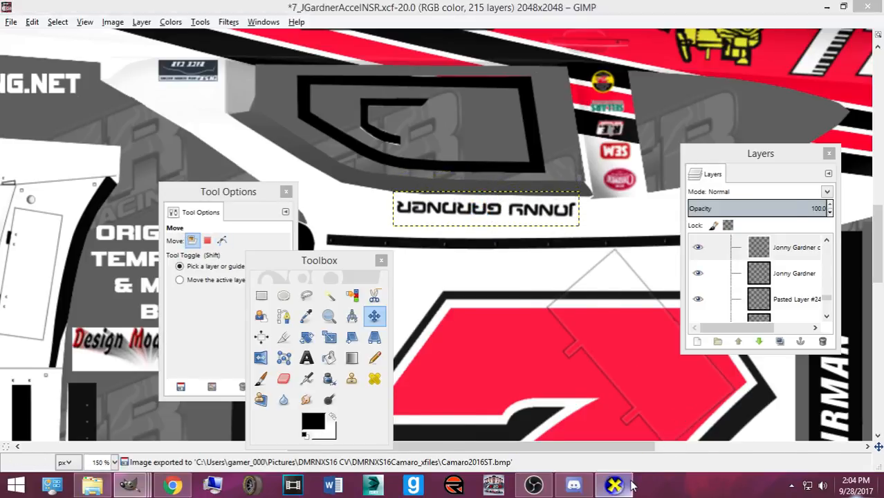
left_click_drag(483, 385, 830, 321)
left_click_drag(325, 370, 704, 360)
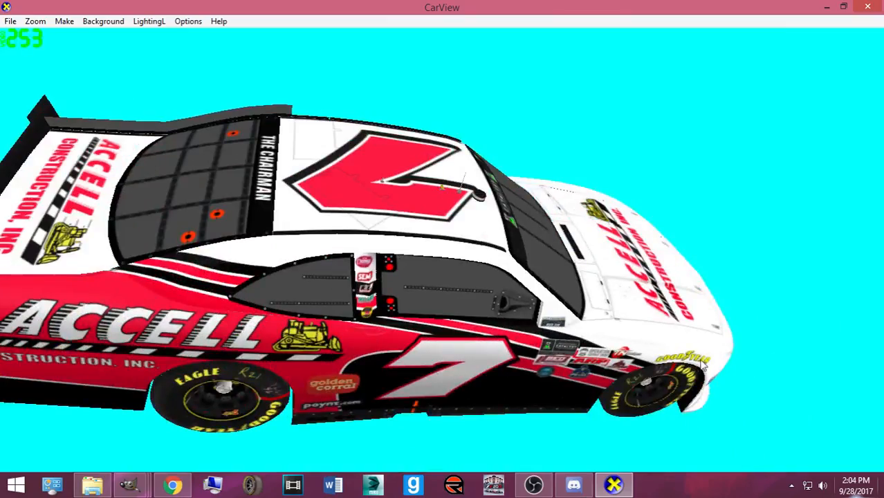
mouse_move(423, 361)
left_mouse_down()
mouse_move(314, 270)
mouse_move(262, 260)
left_mouse_up()
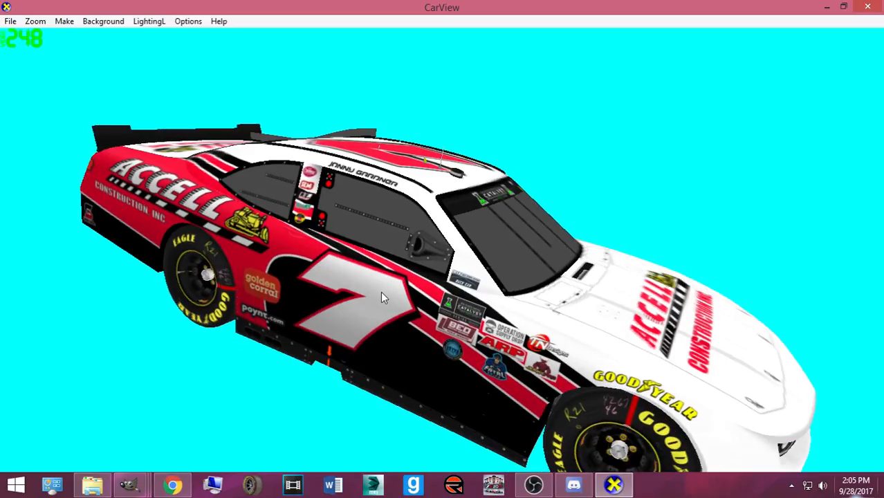
left_click_drag(444, 296, 482, 353)
left_click(130, 484)
- Save the GIMP project and bring back the tools and layers panels
left_click(64, 432)
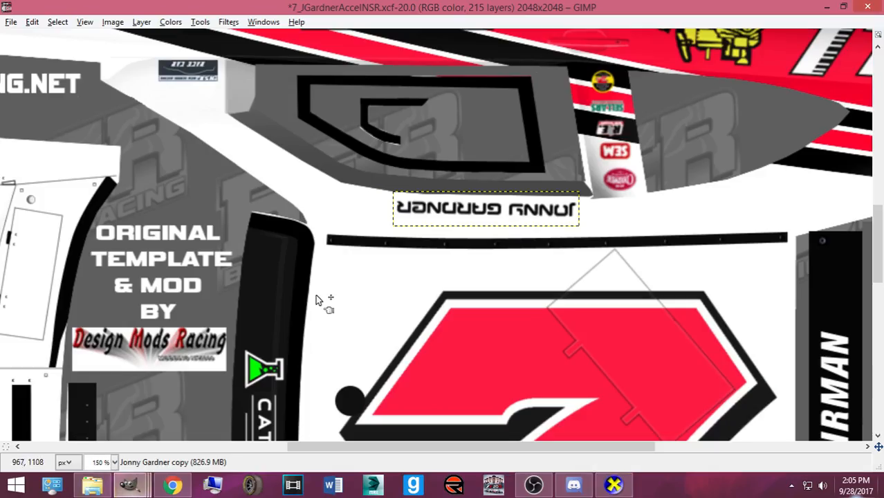
scroll(317, 297, "down", 1)
scroll(318, 297, "down", 4)
key("ctrl+s")
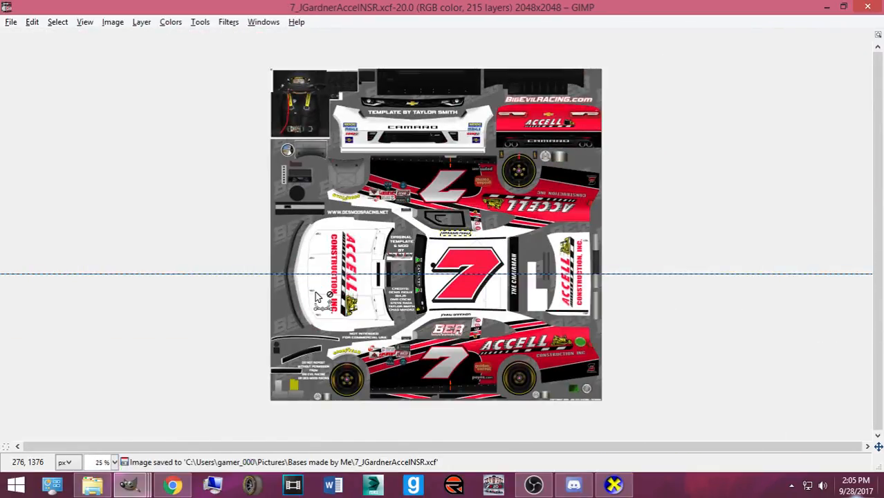
key("ctrl+b")
key("ctrl+l")
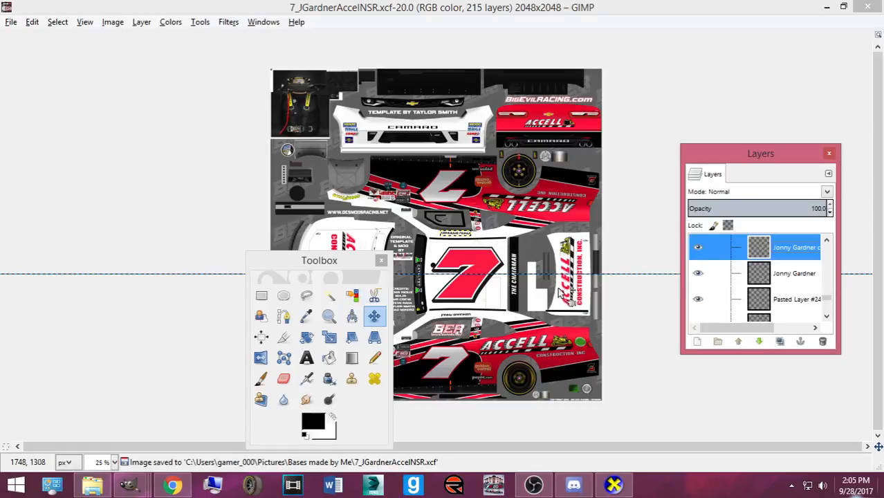
left_click(457, 296)
scroll(710, 296, "up", 5)
scroll(786, 288, "down", 5)
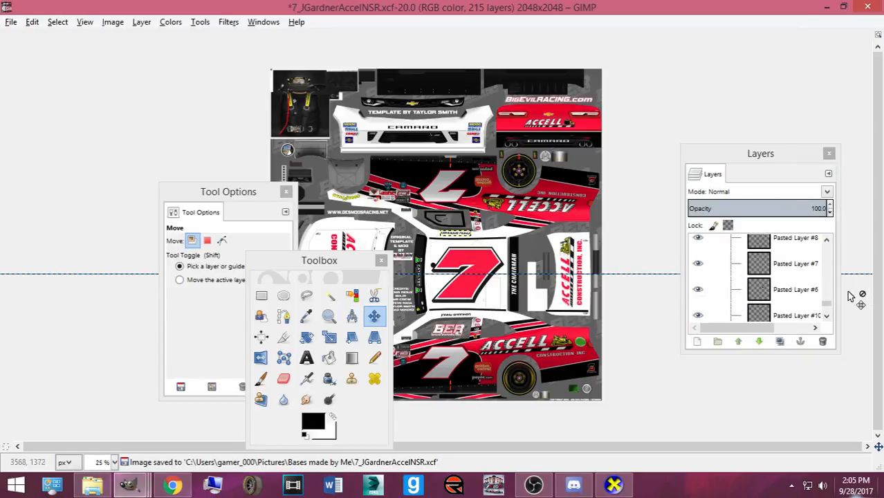
left_click_drag(837, 291, 881, 291)
scroll(760, 284, "down", 3)
- Duplicate Pasted Layer #3, move the copied 7 onto the hood and shrink it to 60×46
left_click(795, 266)
key("ctrl+shift+d")
left_click_drag(459, 294, 374, 170)
key("shift+t")
left_click(437, 184)
left_click_drag(437, 183, 366, 141)
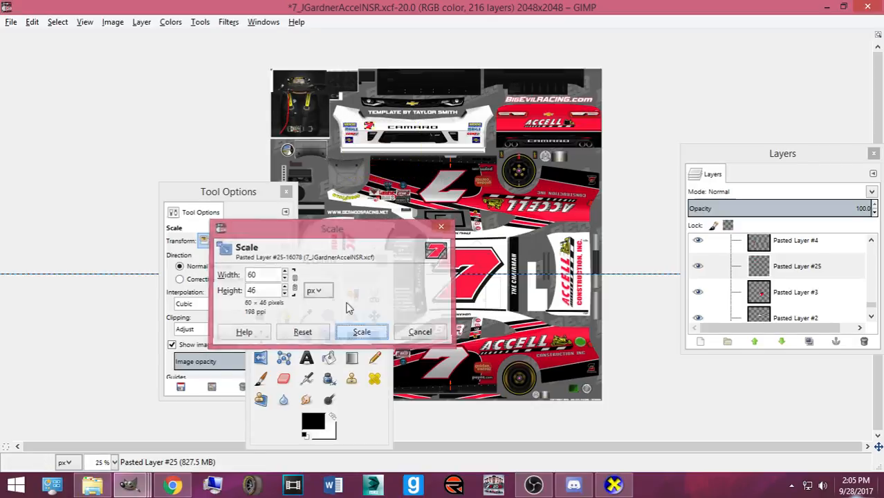
left_click(361, 331)
- Shrink the small 7 further to about 38×28 and nudge it into place on the bumper
scroll(366, 124, "up", 3)
scroll(284, 173, "up", 1)
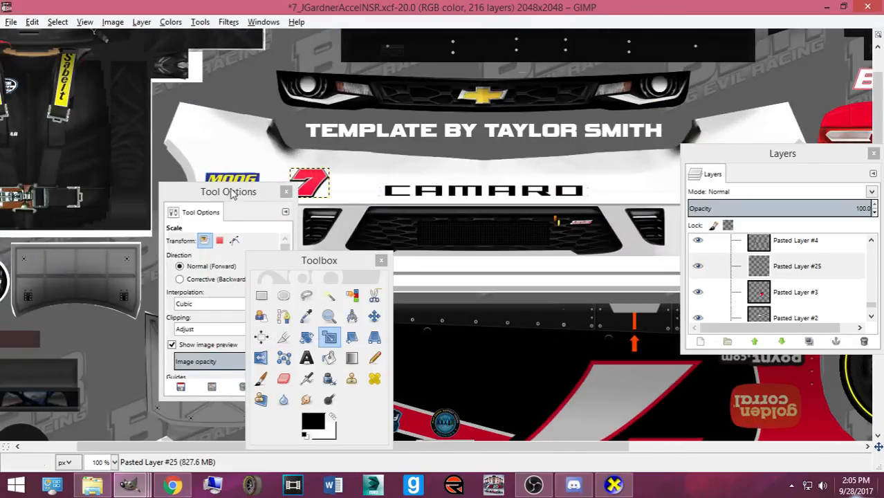
left_click_drag(238, 192, 169, 225)
left_click(335, 183)
left_click_drag(337, 182, 294, 198)
left_click(361, 331)
key("m")
key("shift+t")
left_click(337, 212)
left_click(362, 331)
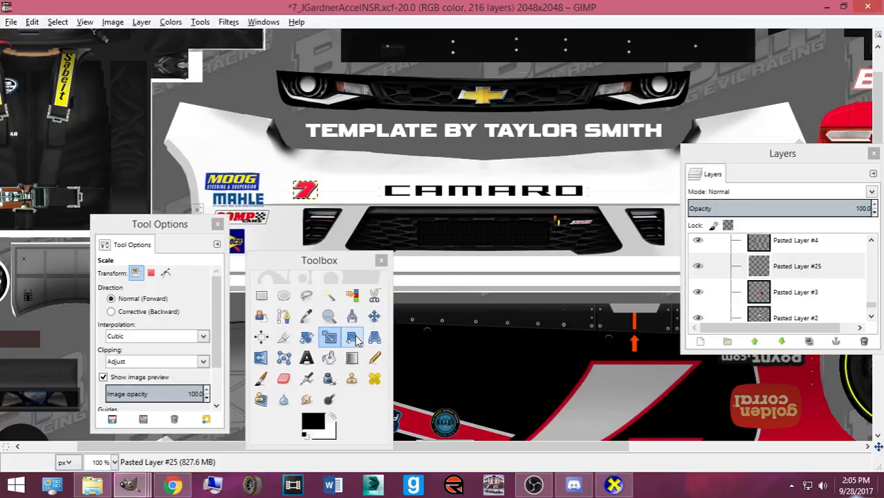
left_click(374, 316)
left_click(301, 195)
left_click_drag(301, 196, 299, 197)
- Re-export Camaro2016ST.bmp, check the car's front in CarView, and return to GIMP
key("ctrl+e")
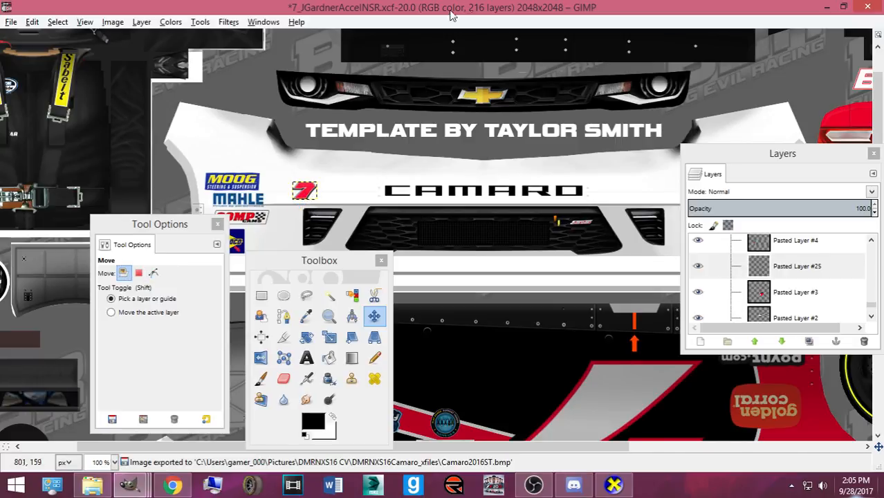
scroll(486, 442, "right", 3)
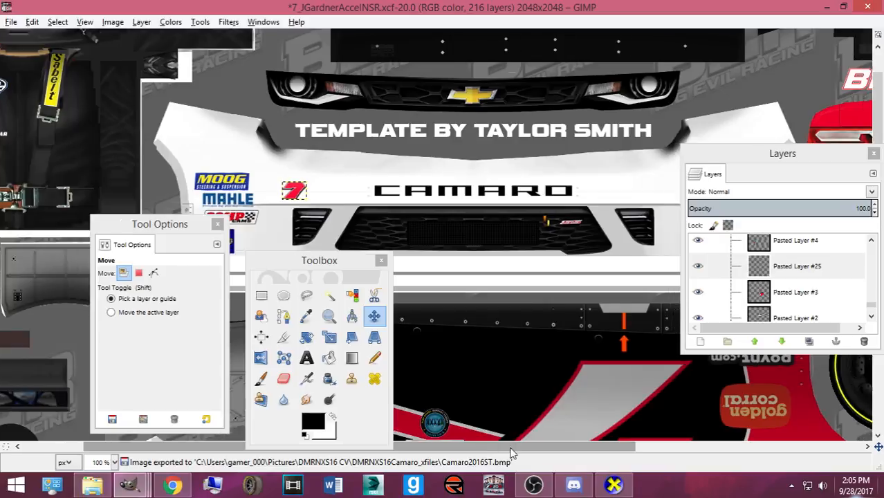
left_click(610, 487)
left_click_drag(444, 346, 406, 351)
left_click_drag(478, 314, 302, 312)
scroll(477, 291, "up", 3)
scroll(454, 267, "down", 3)
mouse_move(144, 475)
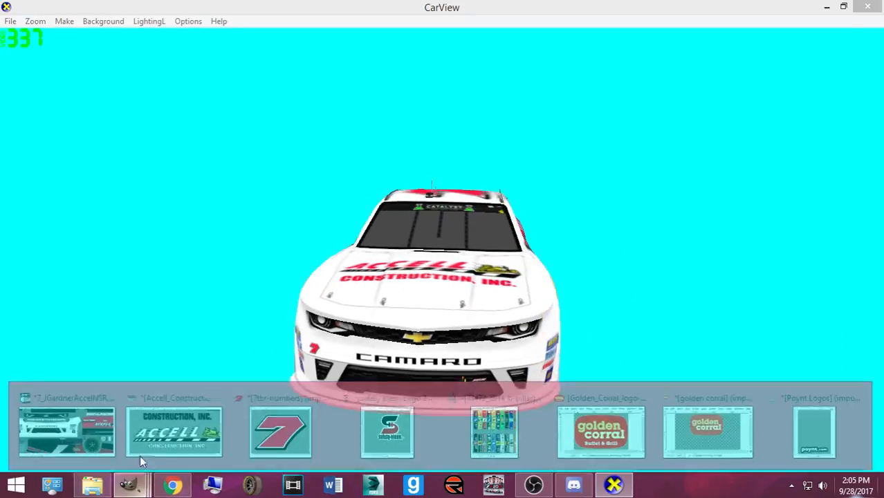
left_click(79, 428)
- Duplicate the 7 layer as Pasted Layer #26 and move the copy onto the rear bumper
scroll(205, 360, "down", 15)
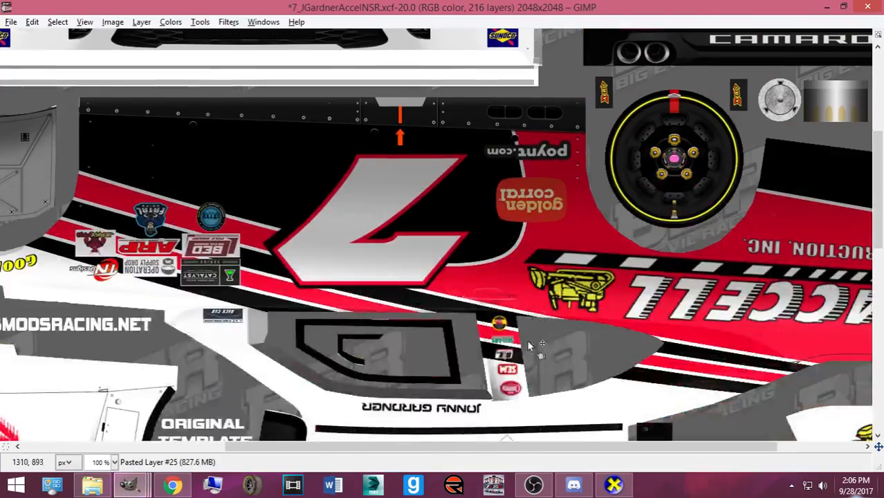
key("Tab")
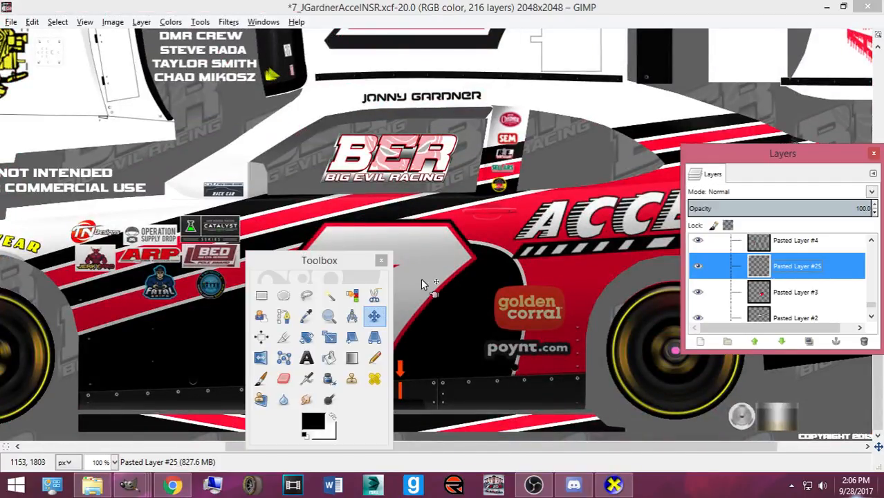
left_click(421, 279)
scroll(805, 285, "down", 5)
scroll(826, 293, "up", 3)
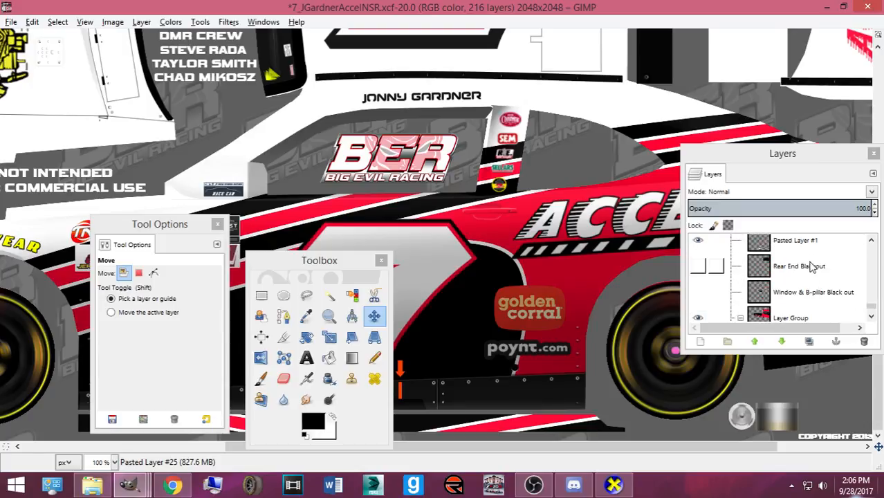
left_click(797, 245)
key("ctrl+shift+d")
left_click(454, 270)
scroll(449, 270, "up", 6)
scroll(449, 270, "up", 10)
left_click_drag(449, 270, 844, 211)
left_click_drag(799, 160, 265, 179)
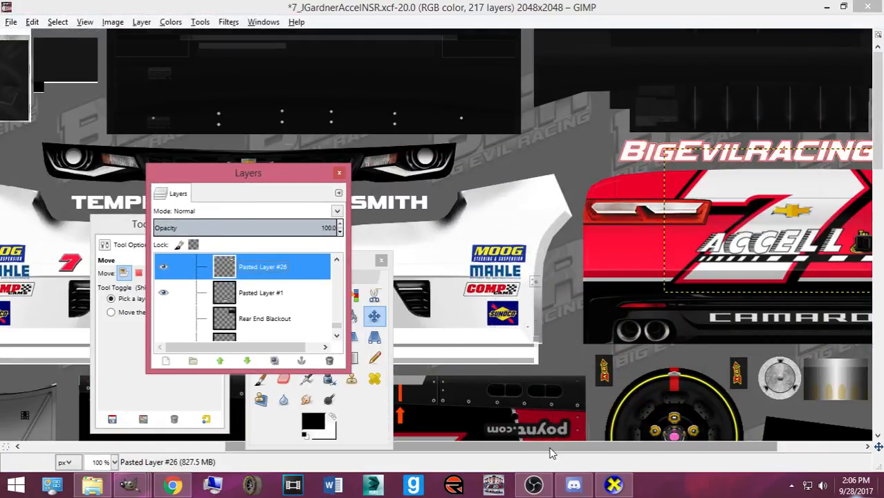
left_click_drag(551, 448, 781, 442)
- Scale the rear 7 to about 62×41 at the bumper's right end and re-export the texture
key("shift+t")
left_click(748, 200)
left_click_drag(748, 198, 622, 301)
left_click_drag(559, 277, 820, 259)
left_click(361, 331)
key("m")
key("shift+s")
left_click(820, 276)
left_click(361, 331)
left_click(374, 316)
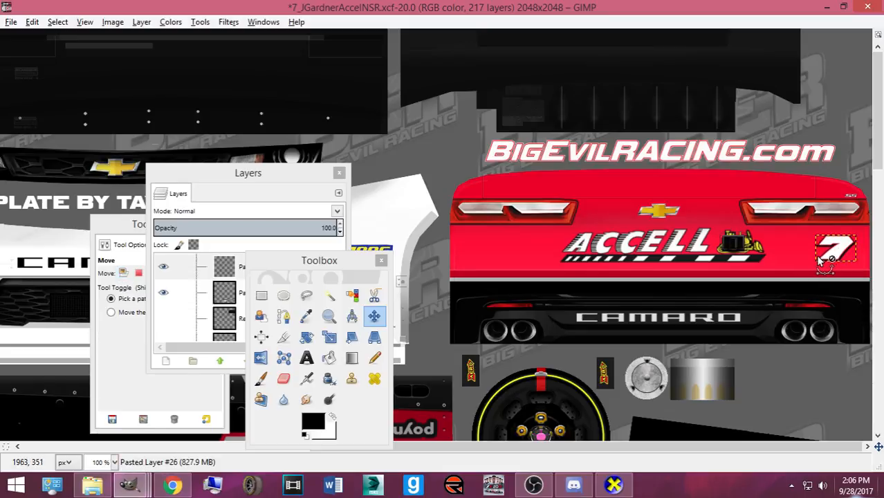
key("ctrl+e")
- Orbit the CarView car to inspect the new rear-bumper 7, then return to GIMP
key("alt+Tab")
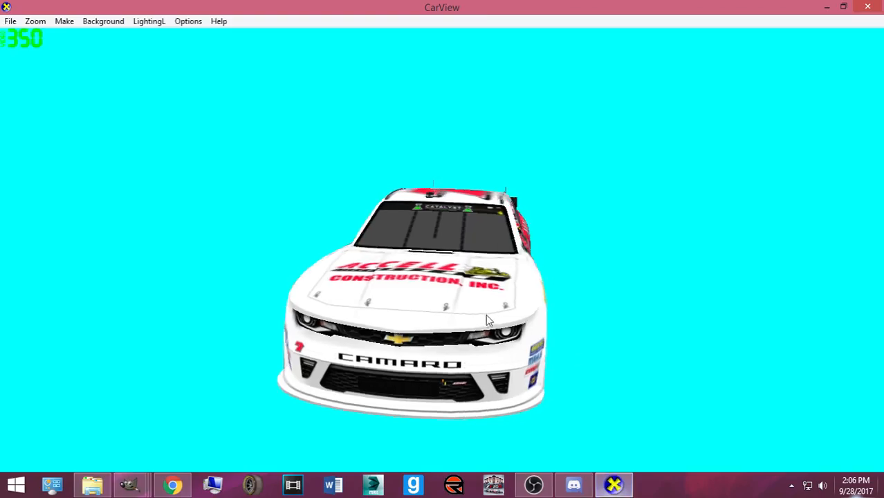
left_click_drag(493, 312, 56, 257)
left_click_drag(587, 277, 386, 320)
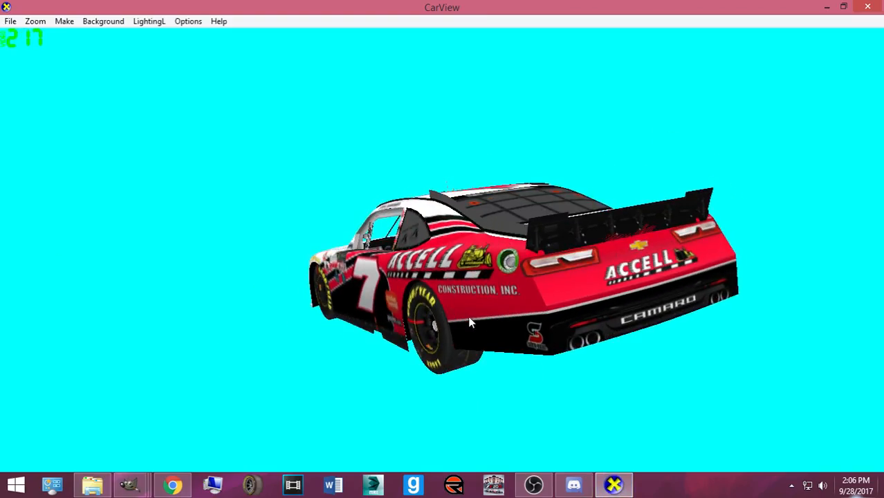
left_click_drag(480, 308, 277, 308)
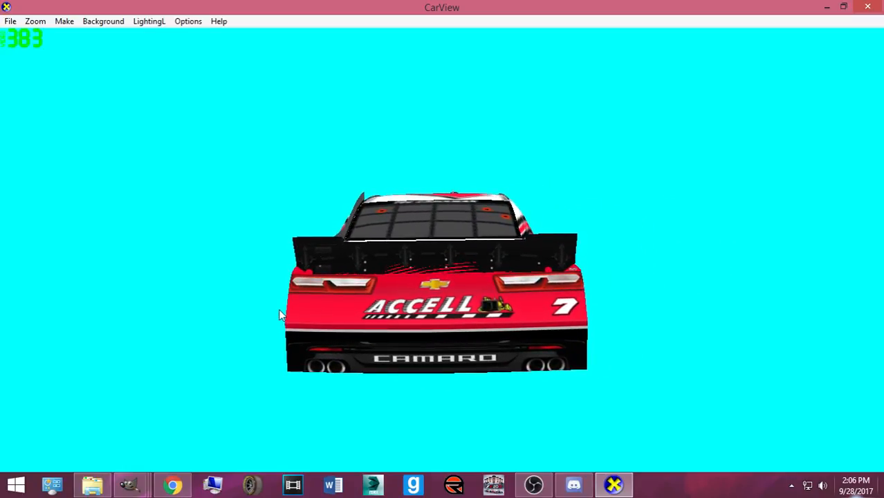
left_click_drag(385, 289, 1, 255)
key("alt+Tab")
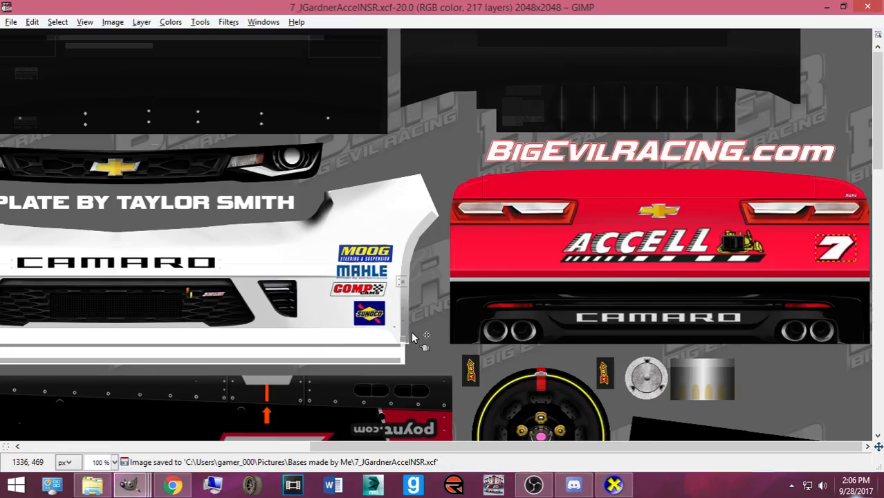
- Restore and rearrange the Toolbox and Layers dialogs, then hide the Mask layer's grey template
scroll(410, 337, "down", 3)
key("ctrl+b")
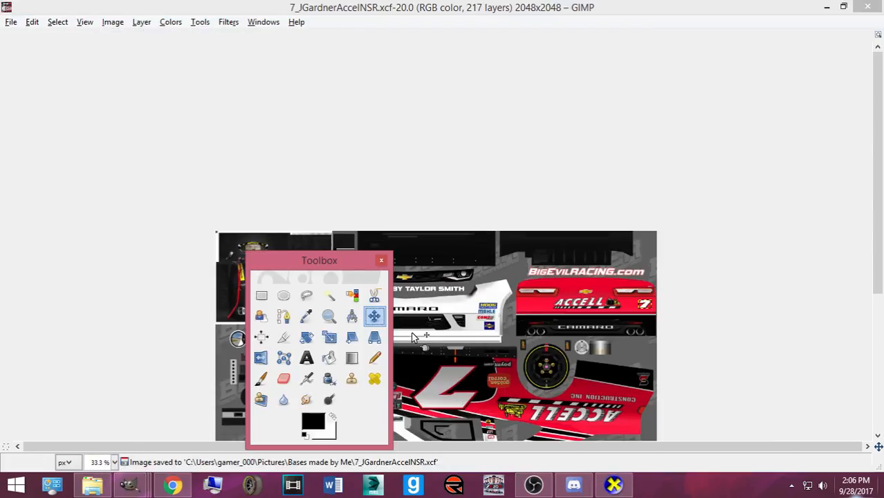
scroll(412, 335, "down", 5)
key("ctrl+l")
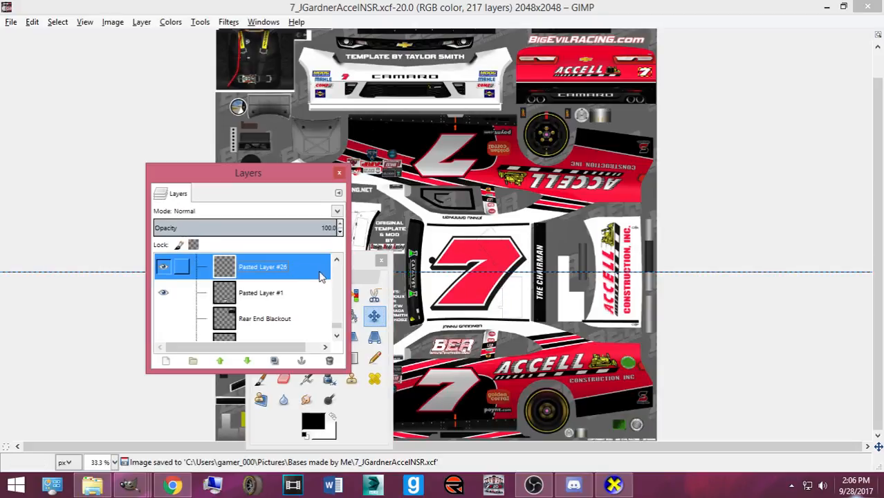
scroll(330, 323, "down", 6)
scroll(330, 323, "down", 10)
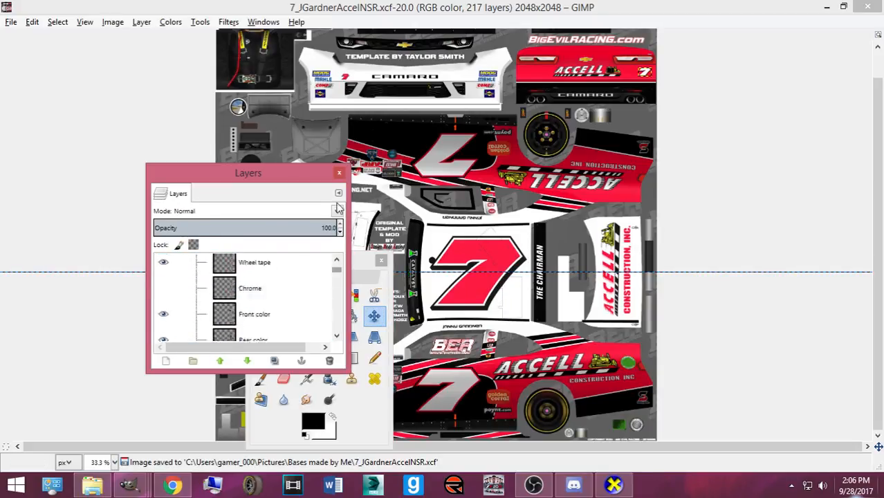
left_click_drag(243, 173, 60, 170)
left_click_drag(319, 256, 768, 245)
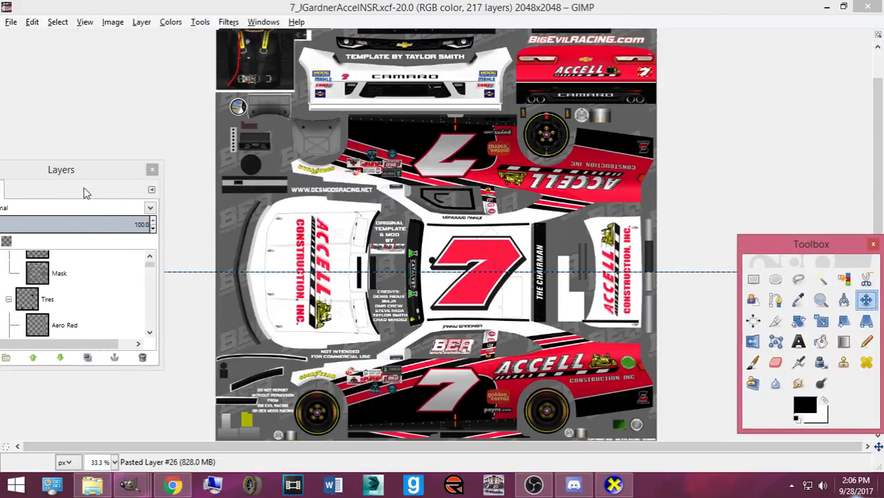
left_click_drag(90, 170, 223, 162)
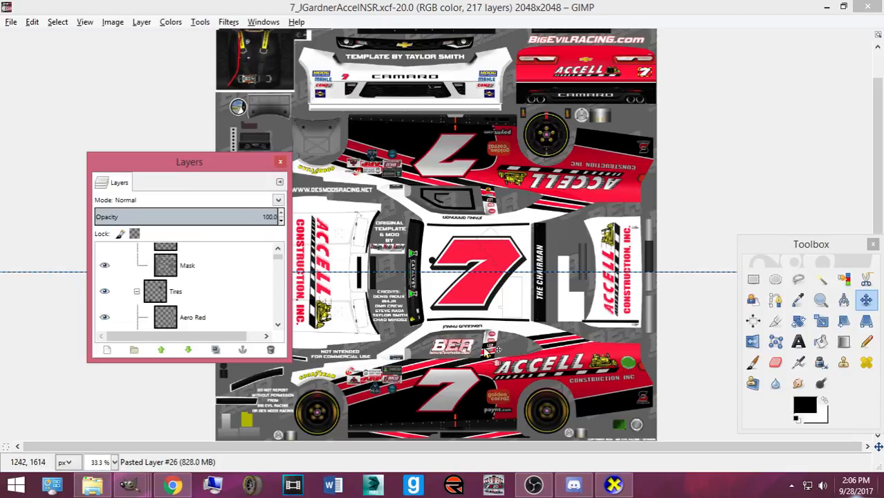
scroll(377, 213, "up", 1)
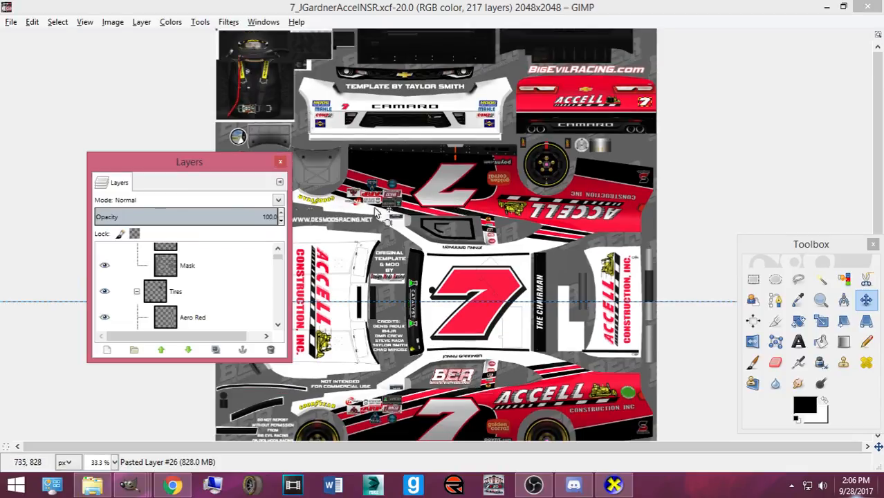
left_click(105, 265)
- Export the texture as 7_JGardnerAccelNSR.tga into the exports_imports folder with default TGA settings
left_click(11, 22)
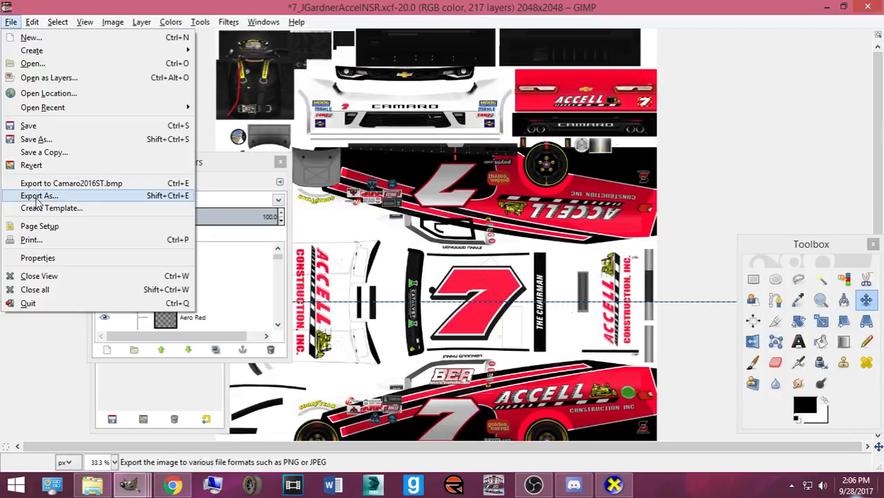
left_click(38, 199)
left_click(285, 166)
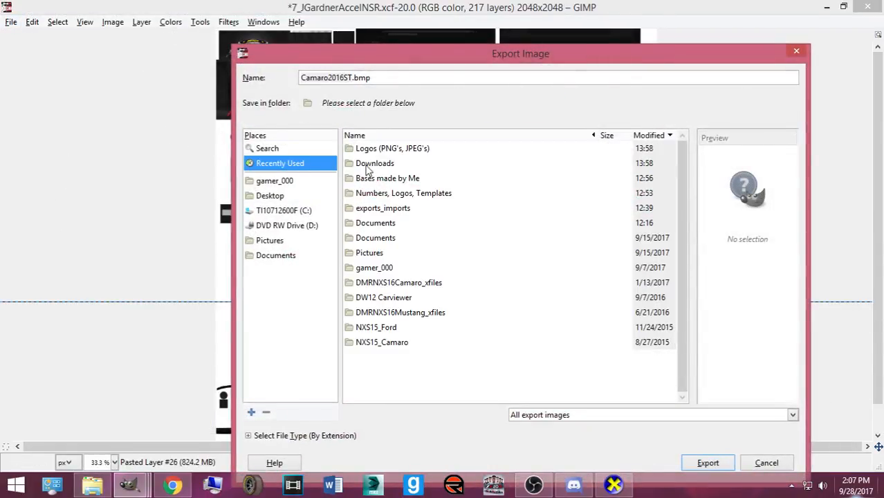
double_click(382, 208)
triple_click(378, 82)
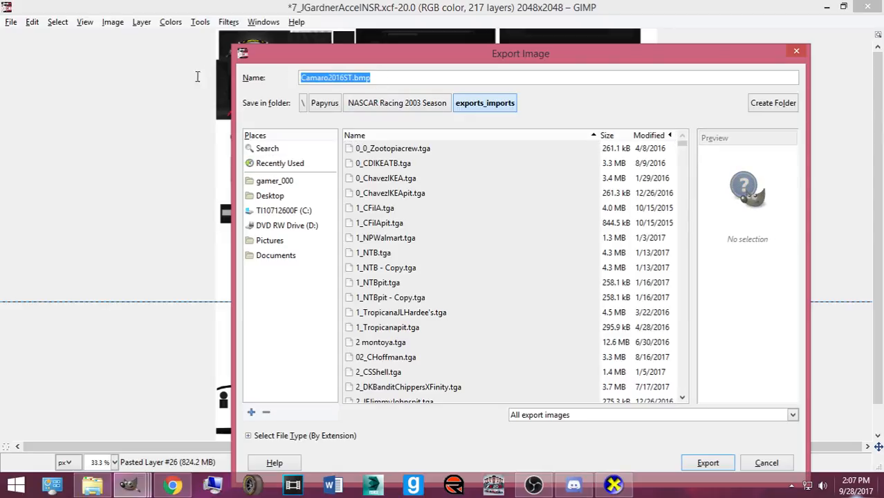
type("7_JGard")
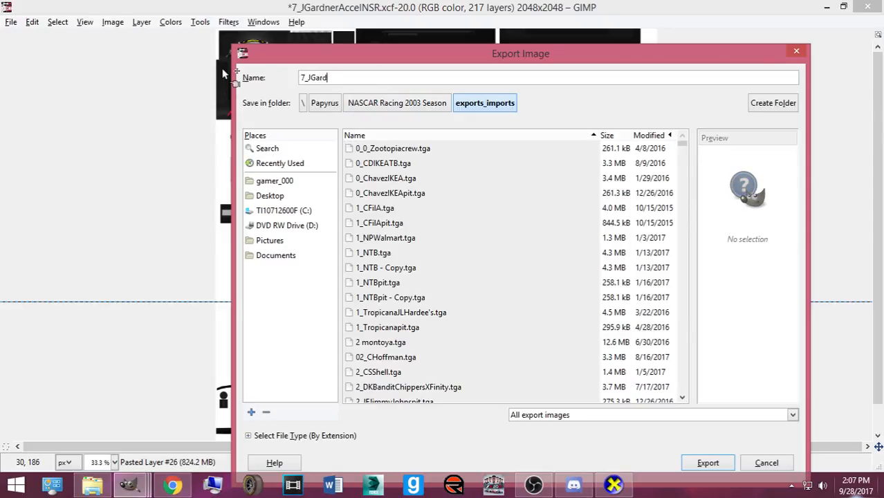
type("nerAccelNSR.tga")
key("Return")
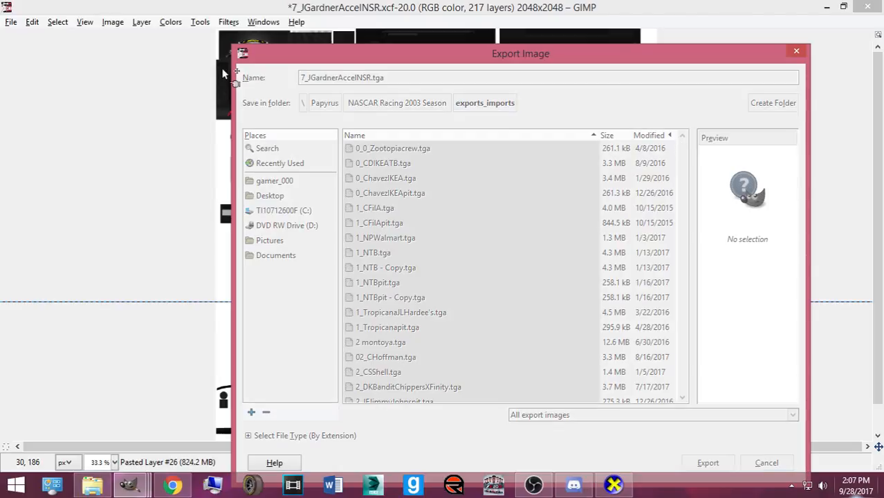
left_click(443, 295)
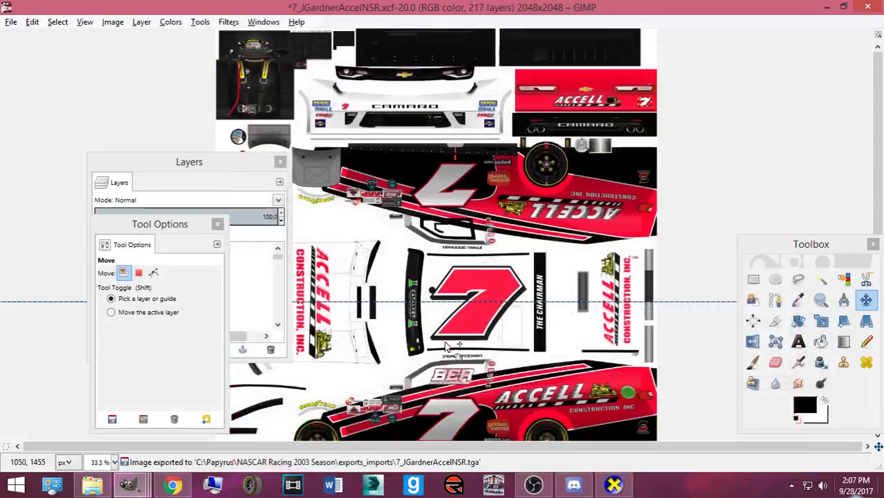
- Make the Mask layer visible again and save the GIMP project
left_click(234, 168)
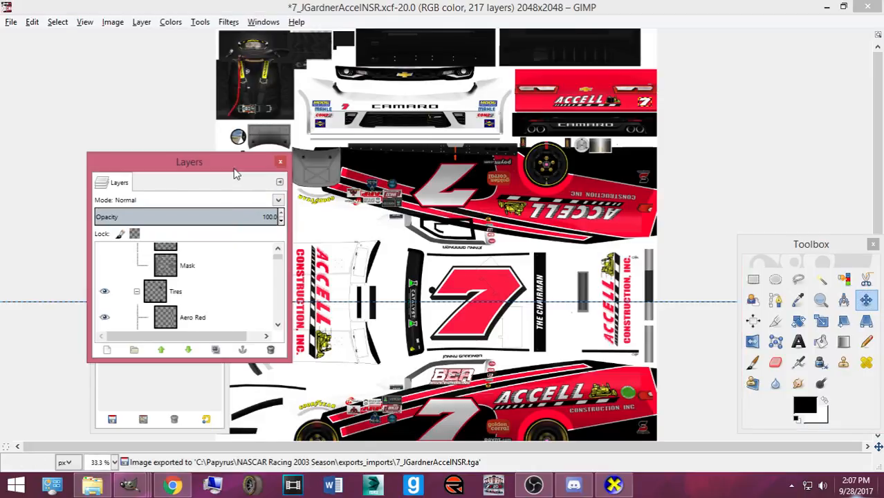
left_click(106, 265)
key("ctrl+s")
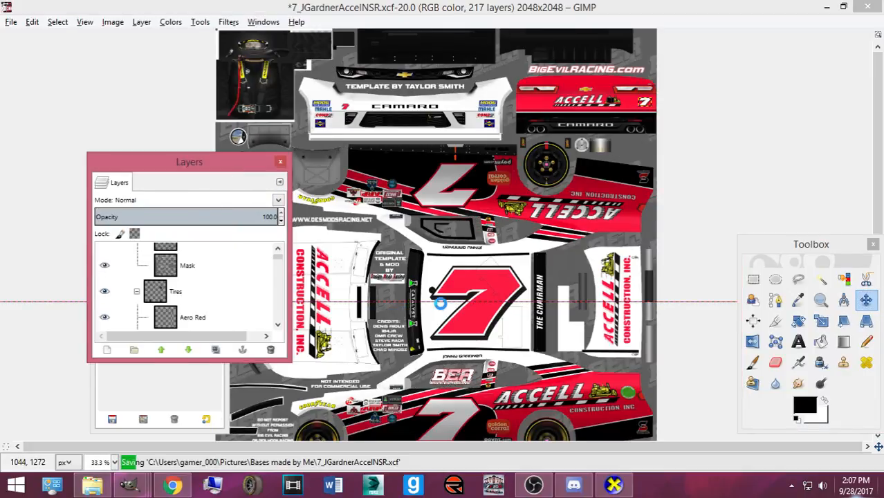
- Launch Autodesk 3ds Max
left_click(386, 490)
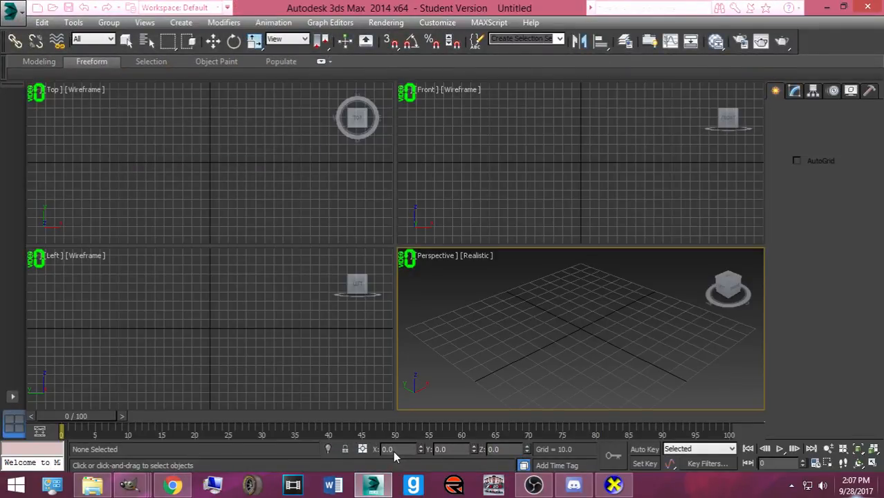
left_click(532, 484)
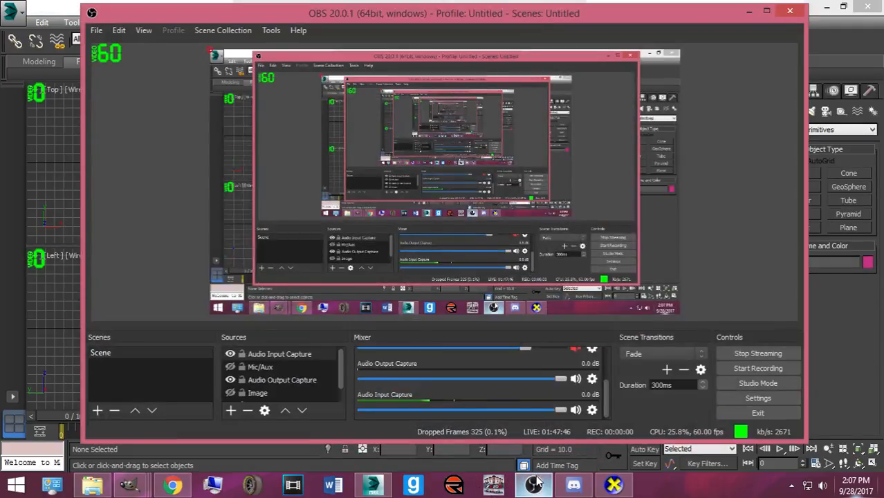
left_click(532, 484)
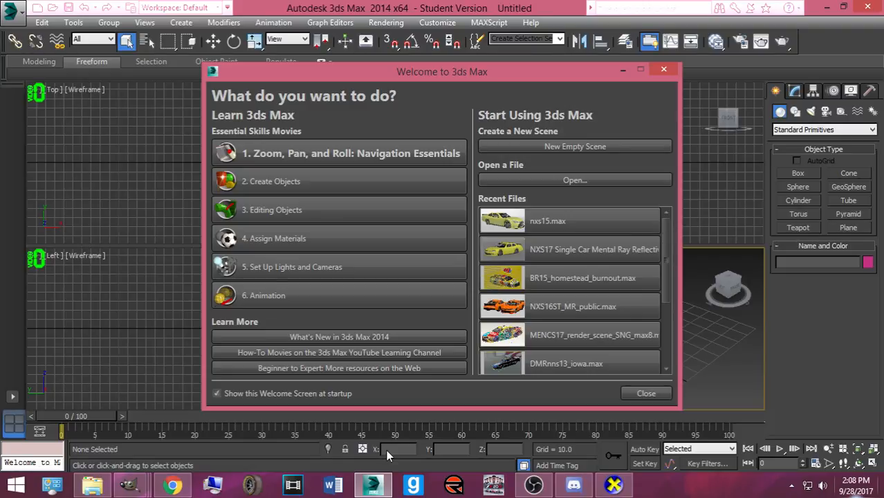
- Open NXS16ST_MR_public.max from Recent Files, accepting the gamma/LUT and units mismatch prompts
scroll(533, 279, "down", 3)
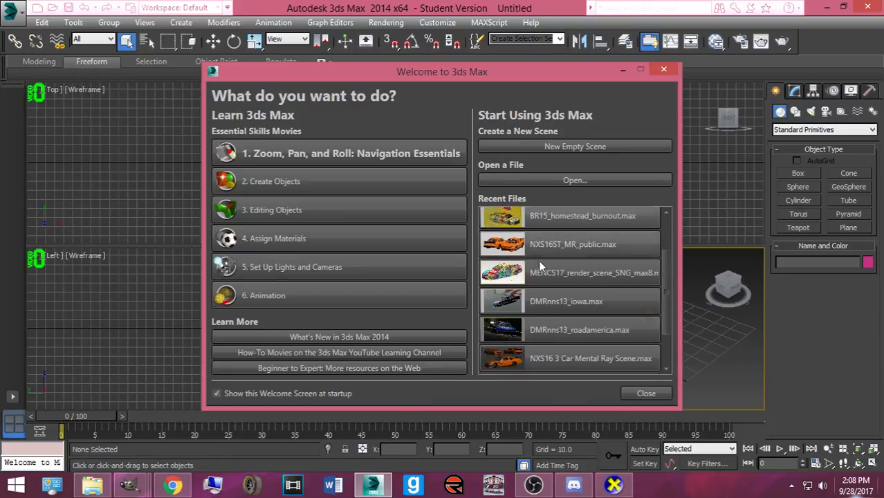
left_click(557, 246)
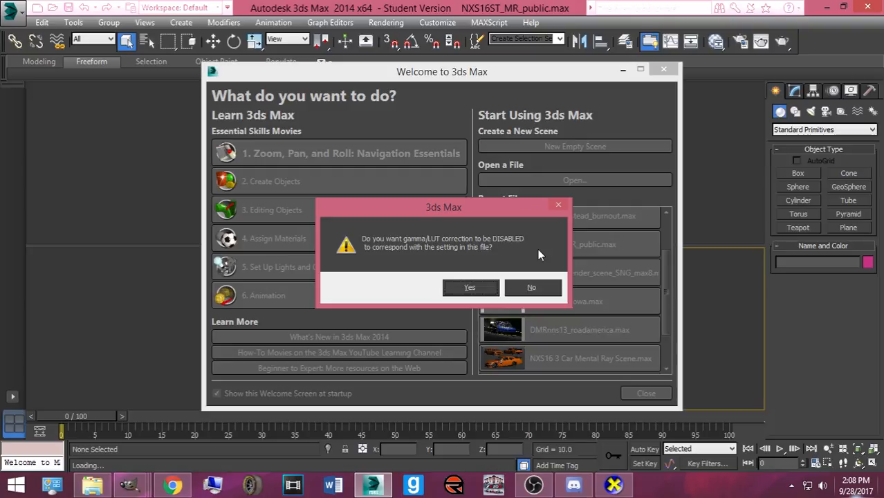
left_click(469, 287)
left_click(440, 297)
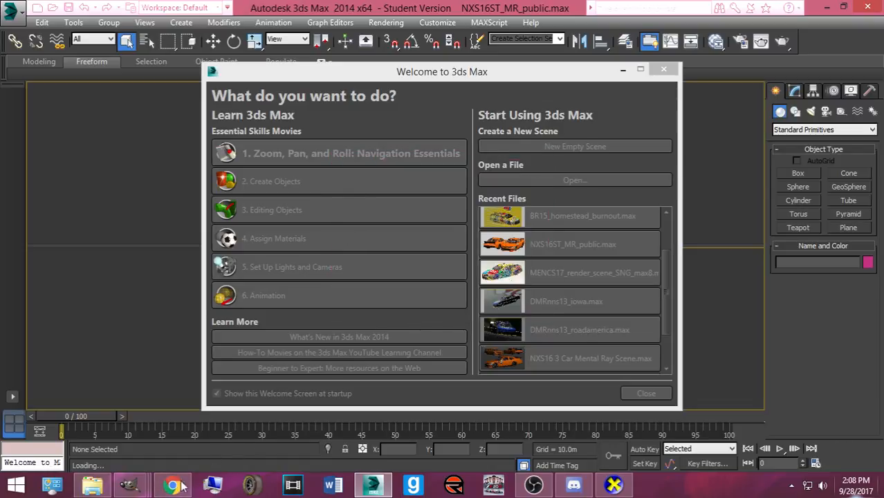
left_click(172, 484)
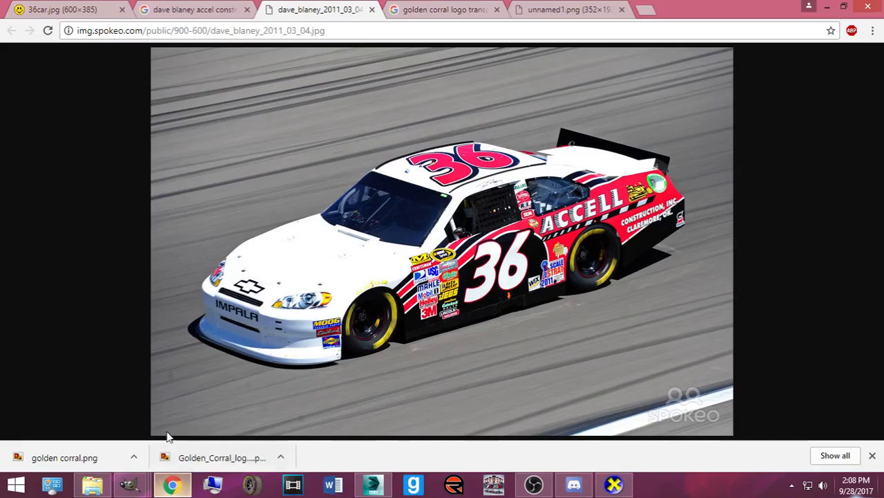
- Go to YouTube's Creator Studio live streaming dashboard and check the chat
left_click(643, 9)
type("y")
key("Return")
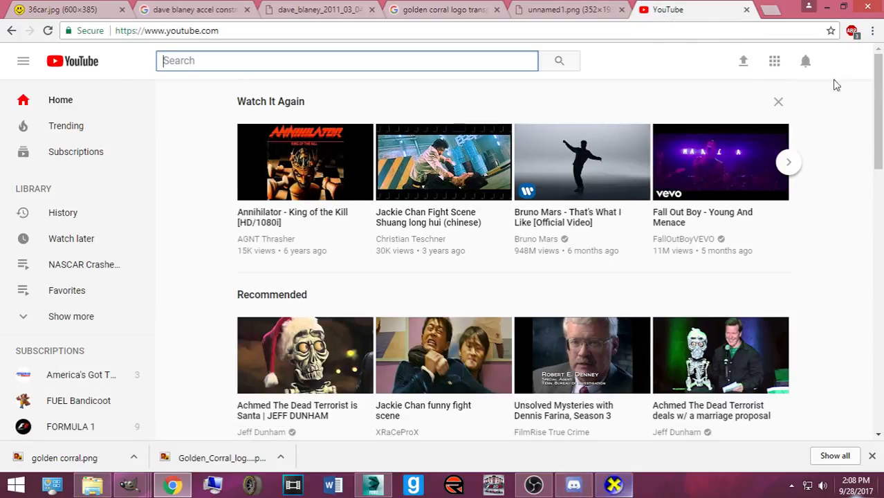
left_click(842, 61)
left_click(731, 152)
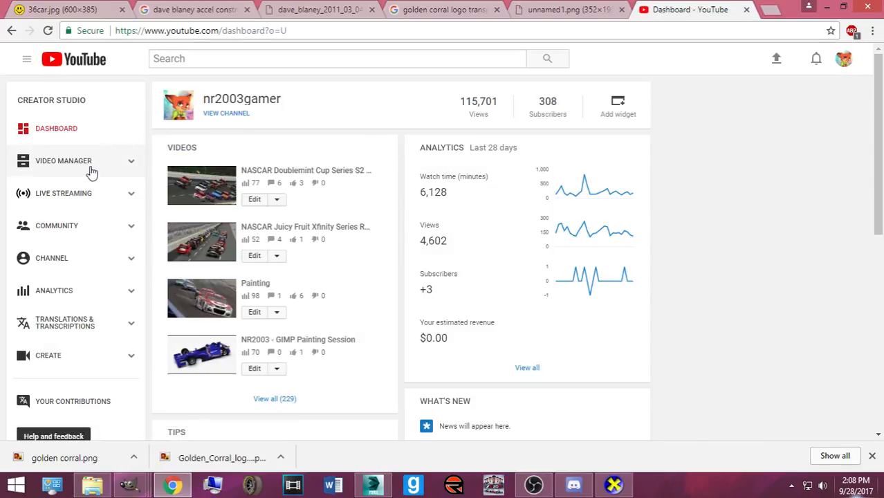
left_click(76, 190)
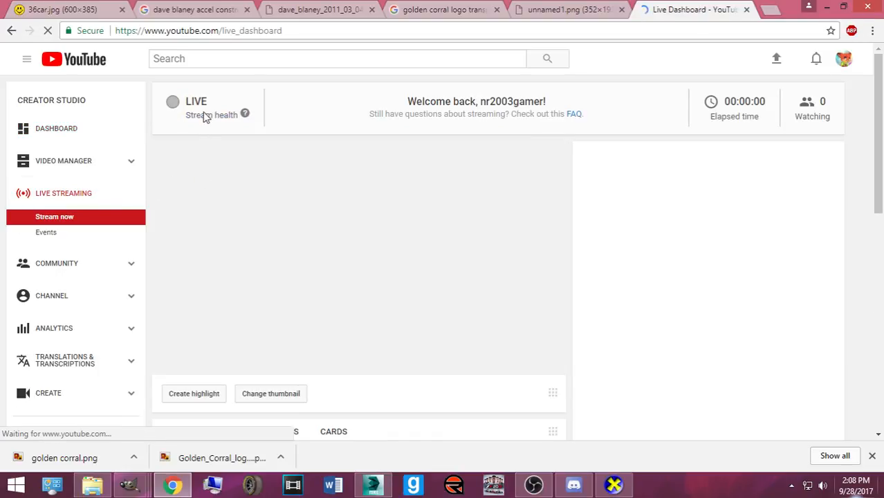
scroll(199, 128, "down", 1)
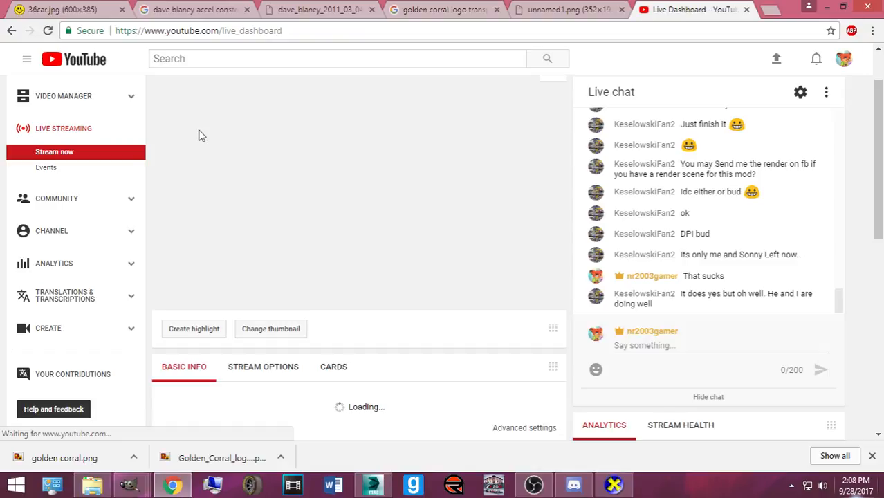
scroll(199, 135, "up", 1)
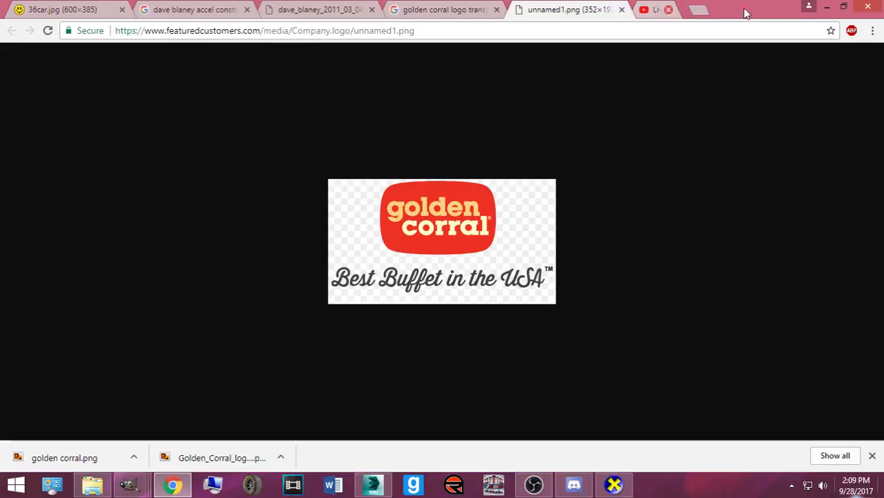
- Close the live dashboard tab and both Golden Corral logo tabs
left_click(746, 10)
left_click(620, 10)
left_click(496, 10)
left_click(373, 484)
- Dismiss the obsolete file warning and bring the CamaroST material into the material editor's View1
left_click(479, 265)
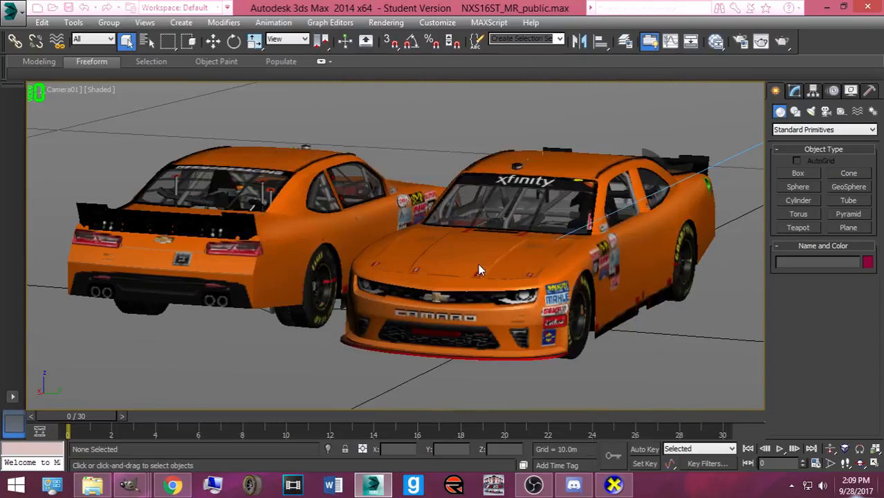
key("m")
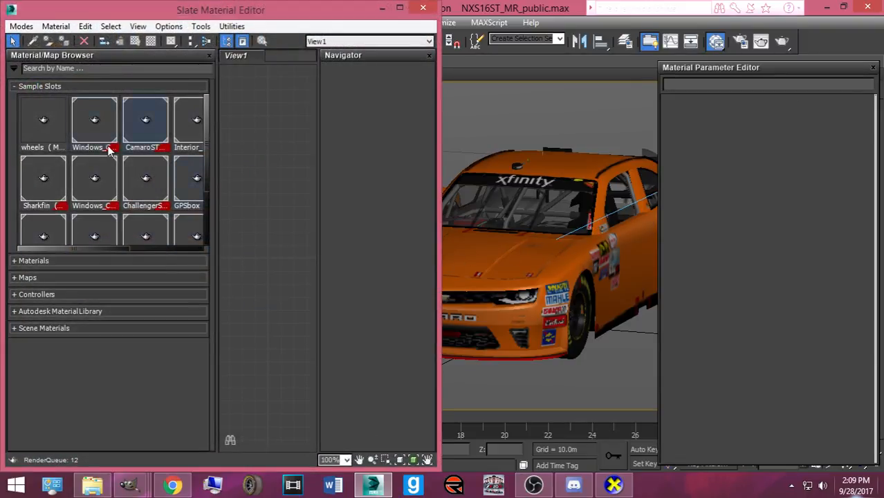
scroll(198, 139, "down", 1)
scroll(138, 159, "down", 2)
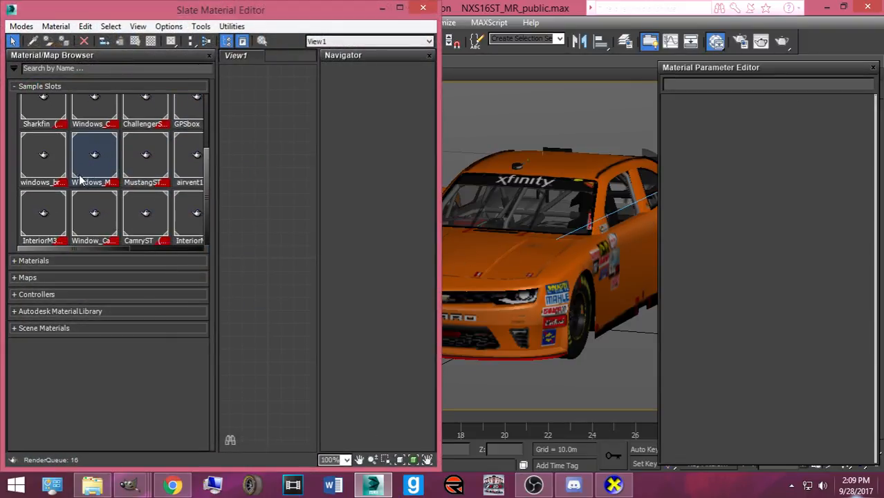
scroll(62, 214, "up", 2)
scroll(103, 205, "down", 2)
scroll(117, 194, "up", 2)
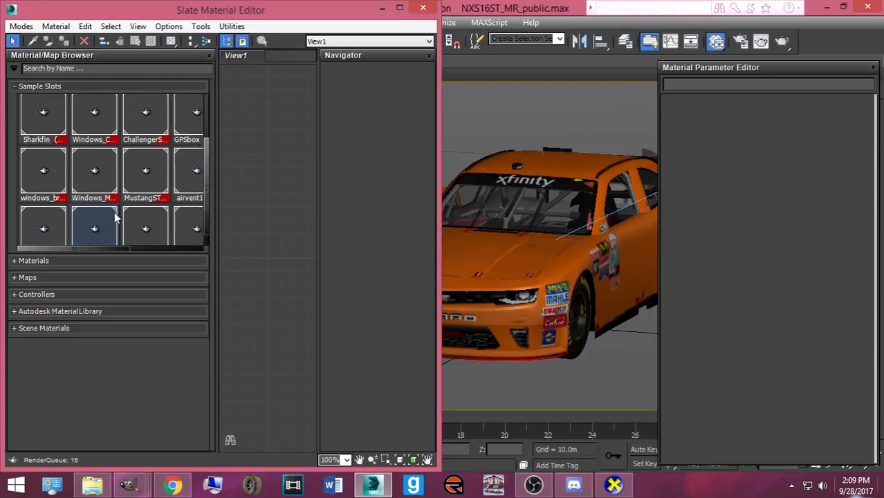
left_click_drag(137, 133, 251, 142)
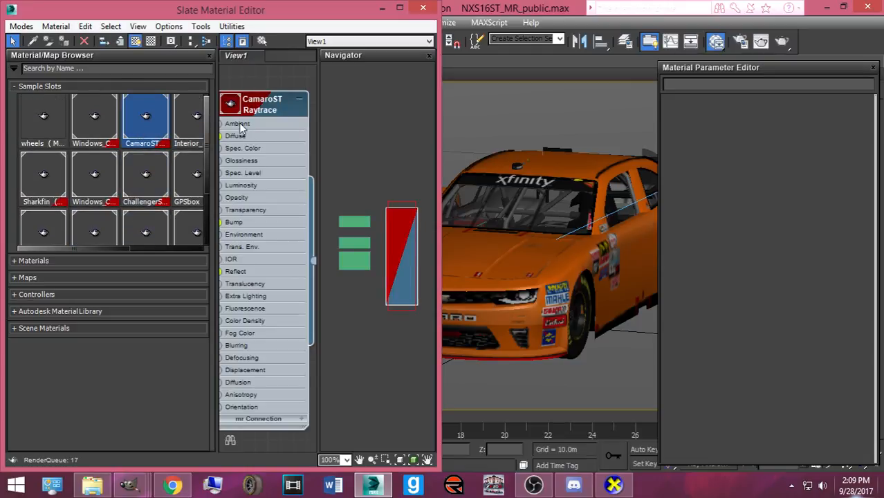
double_click(242, 126)
- Open CamaroST's Diffuse bitmap and pick a TGA from C:\Papyrus\NASCAR Racing 2003 Season\exports_imports
left_click(786, 217)
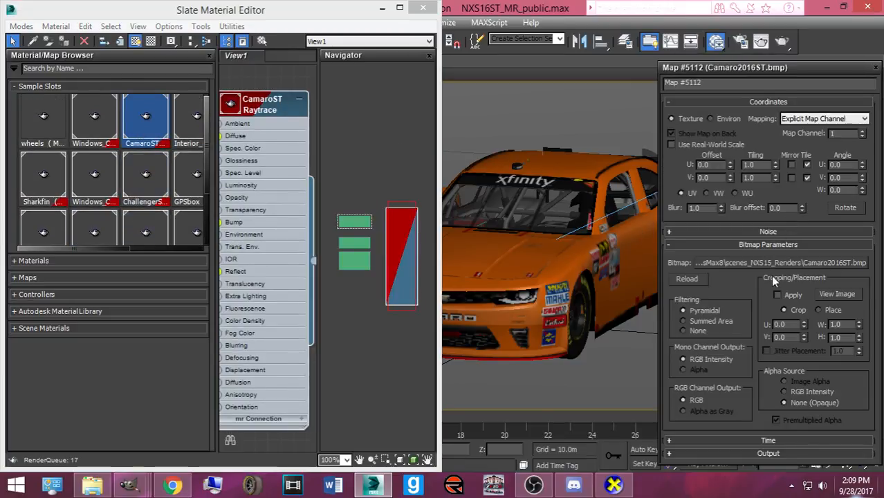
left_click(782, 258)
left_click(464, 222)
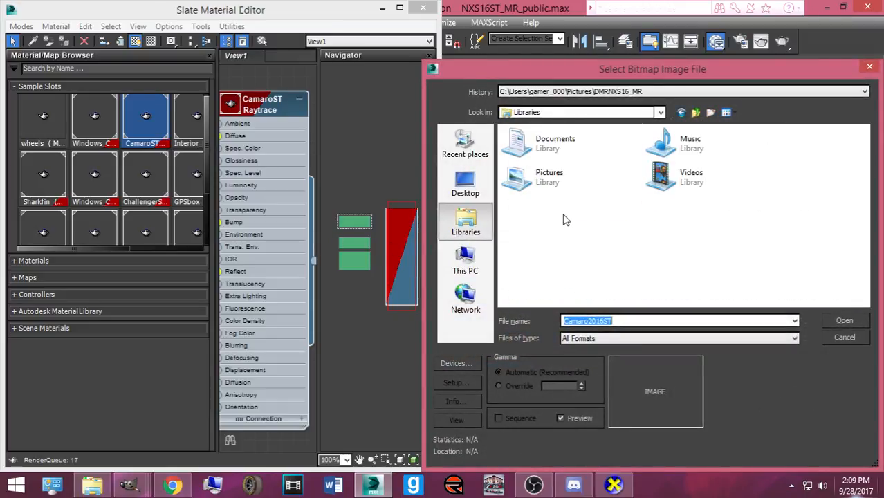
double_click(546, 174)
scroll(495, 221, "down", 5)
left_click(465, 261)
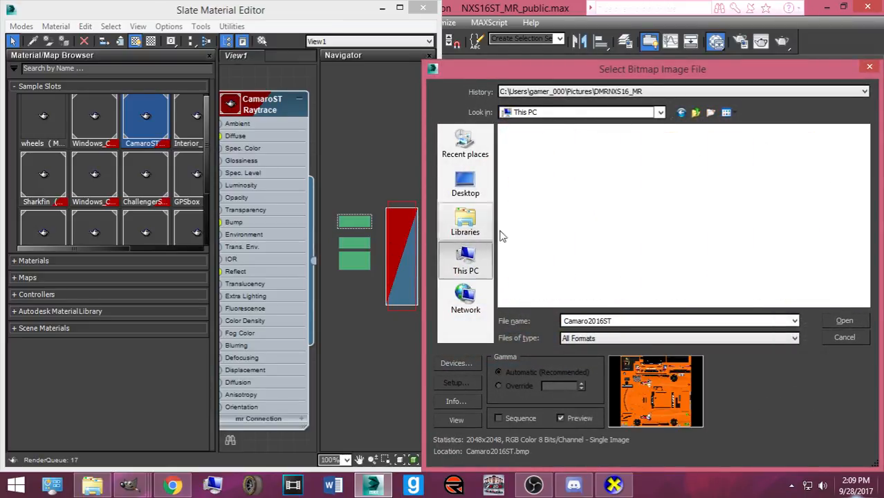
double_click(562, 271)
double_click(546, 217)
double_click(553, 146)
double_click(540, 172)
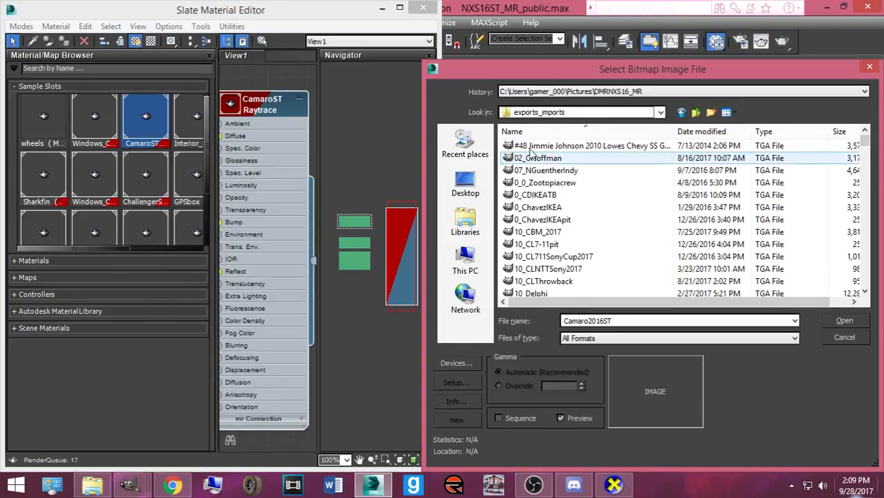
double_click(618, 147)
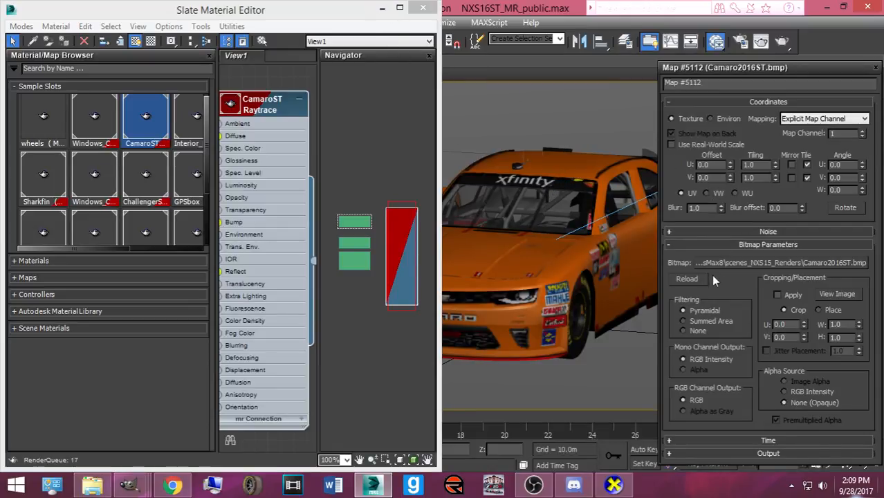
left_click(705, 263)
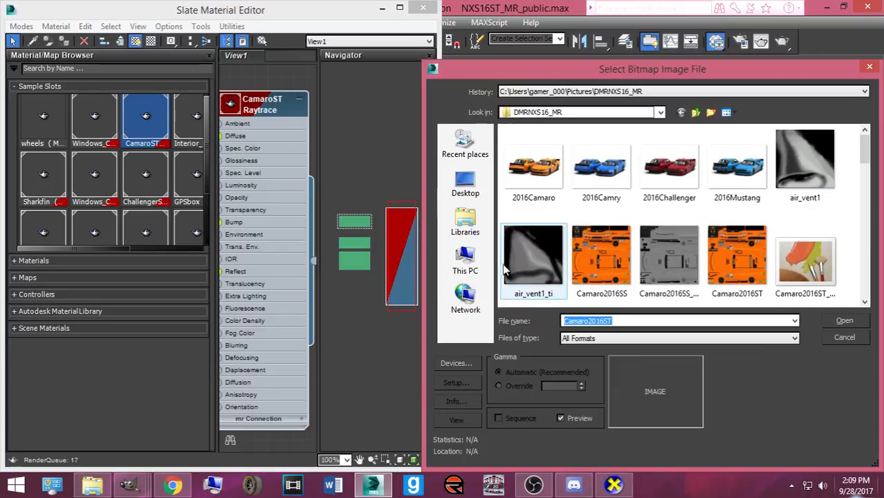
left_click(474, 261)
double_click(546, 273)
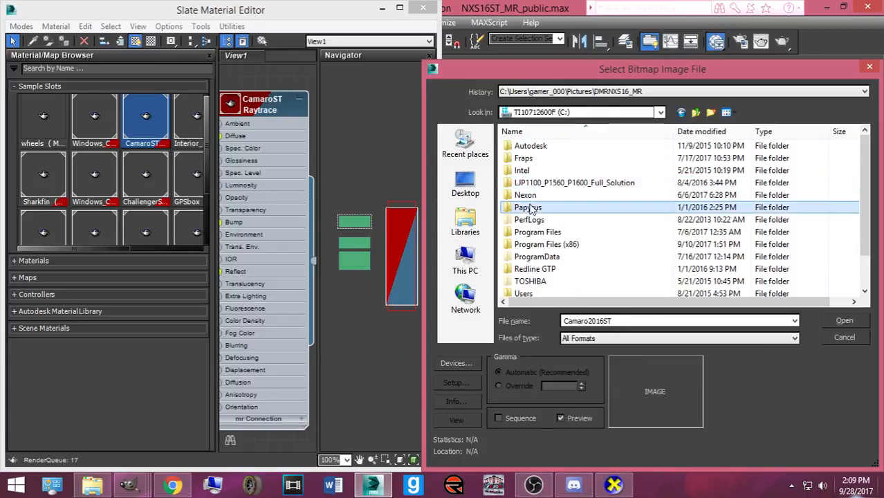
double_click(532, 207)
double_click(531, 146)
double_click(537, 172)
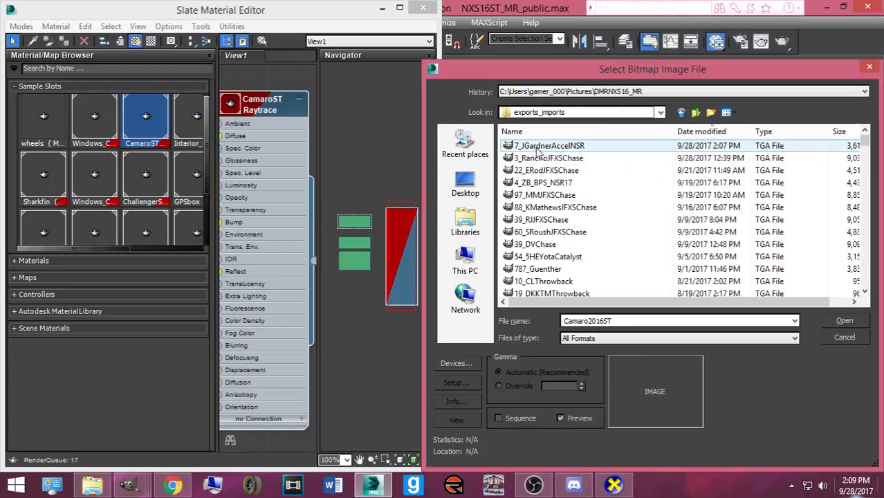
double_click(535, 147)
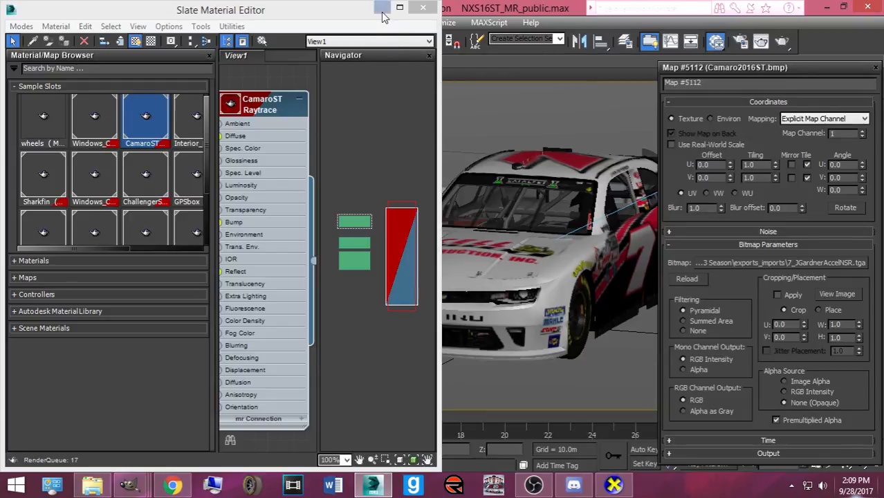
- Start a production render of the camera view of the cars
left_click(382, 8)
left_click(780, 41)
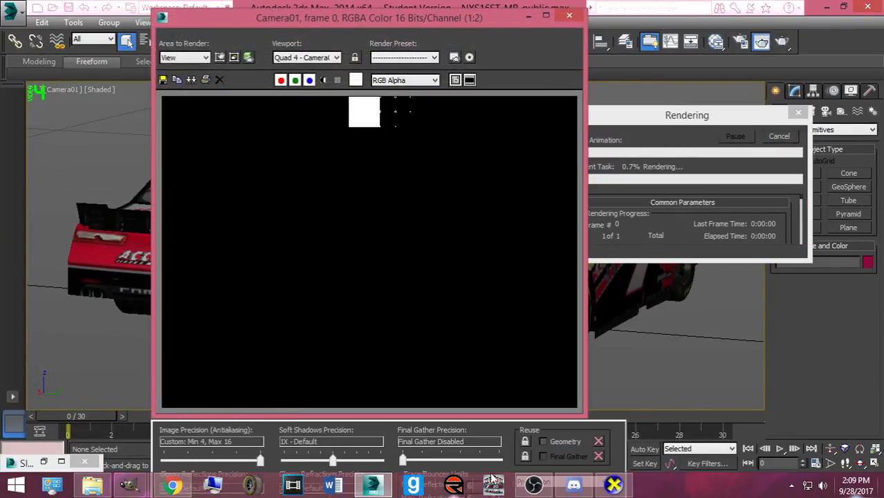
left_click(613, 485)
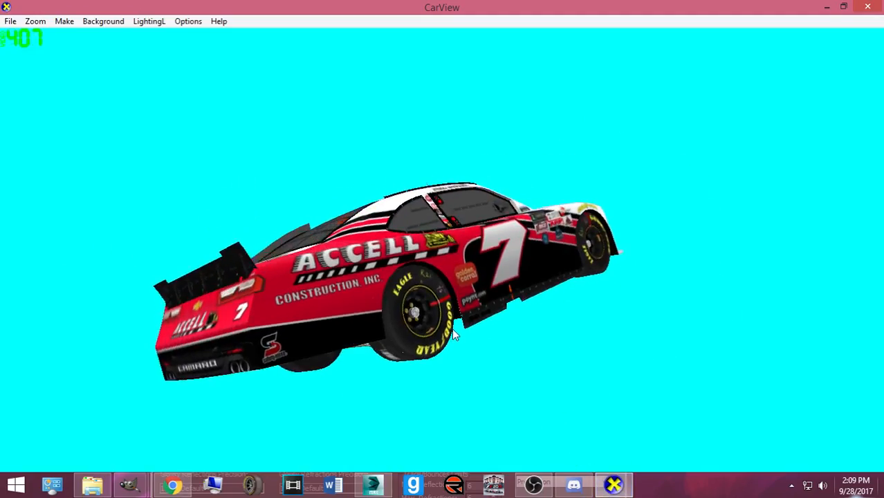
- Orbit and zoom the #7 Accell car, glance at the reference photo, and return to the render
left_click_drag(311, 311, 387, 312)
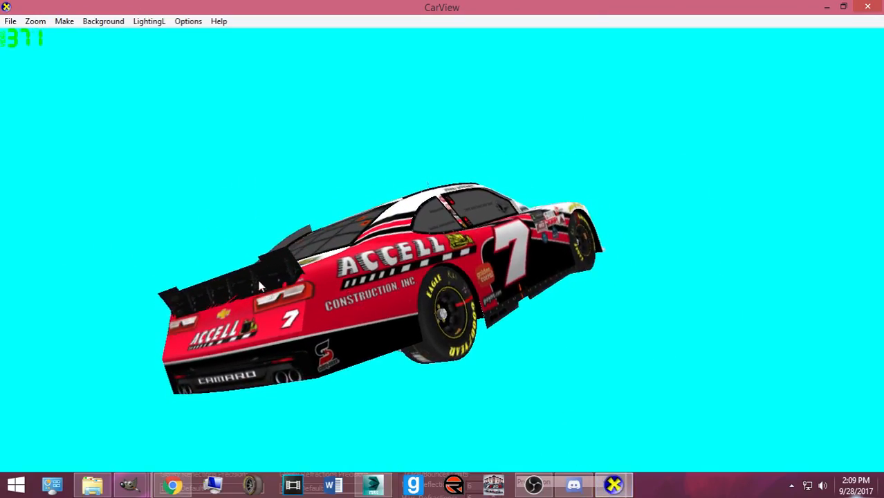
left_click_drag(257, 286, 296, 272)
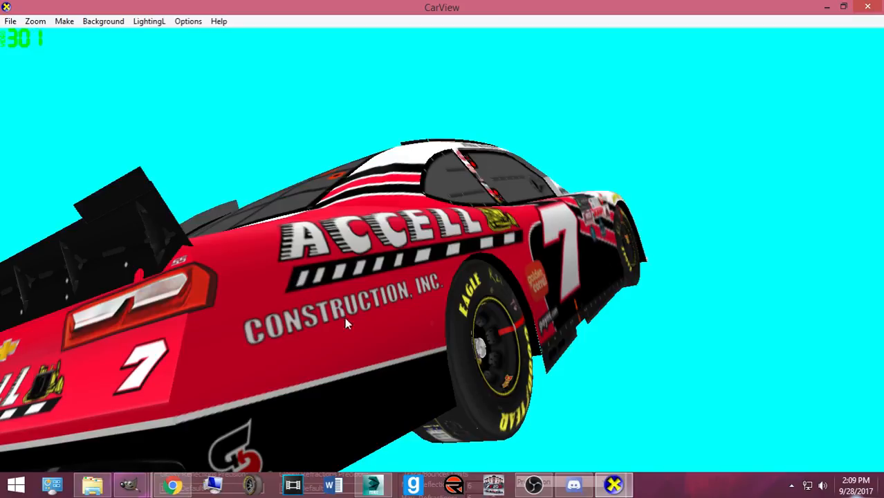
scroll(585, 329, "down", 5)
left_click_drag(586, 331, 390, 297)
scroll(433, 310, "up", 5)
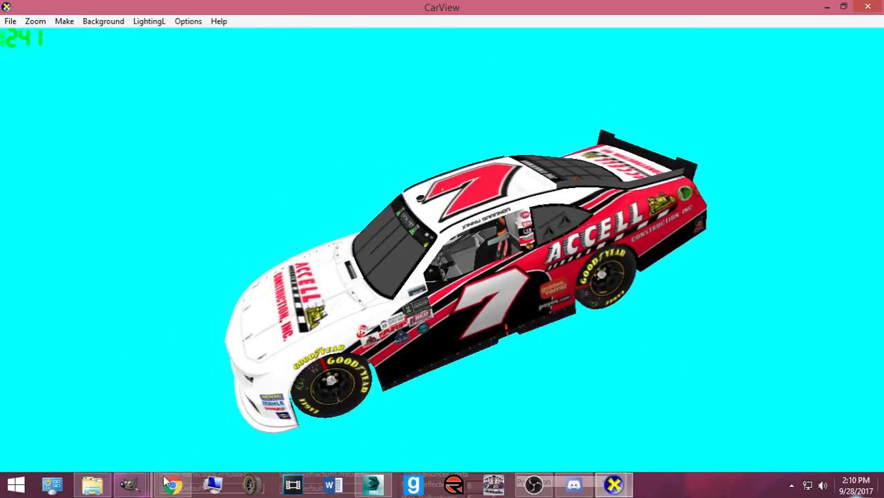
left_click(165, 482)
left_click(373, 484)
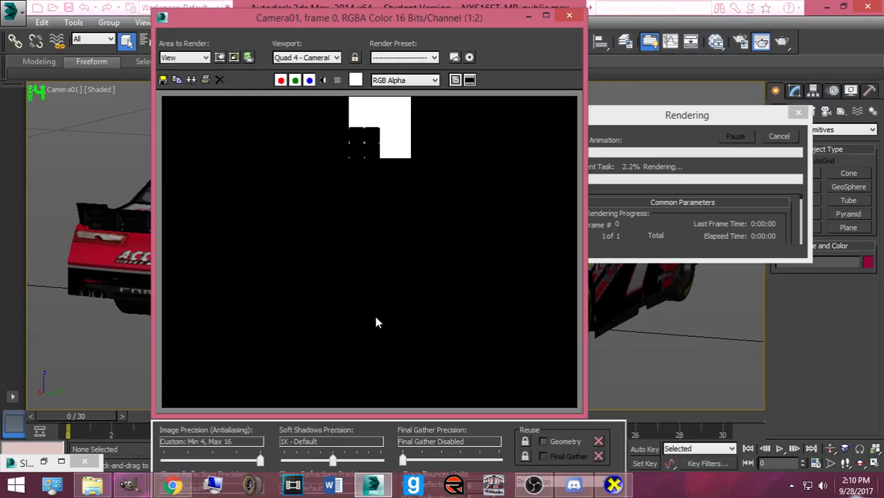
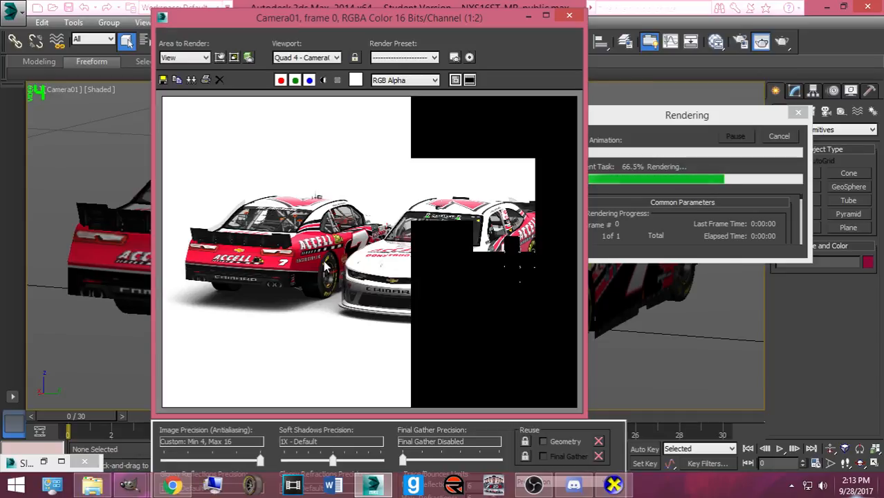
left_click(174, 488)
left_click(392, 10)
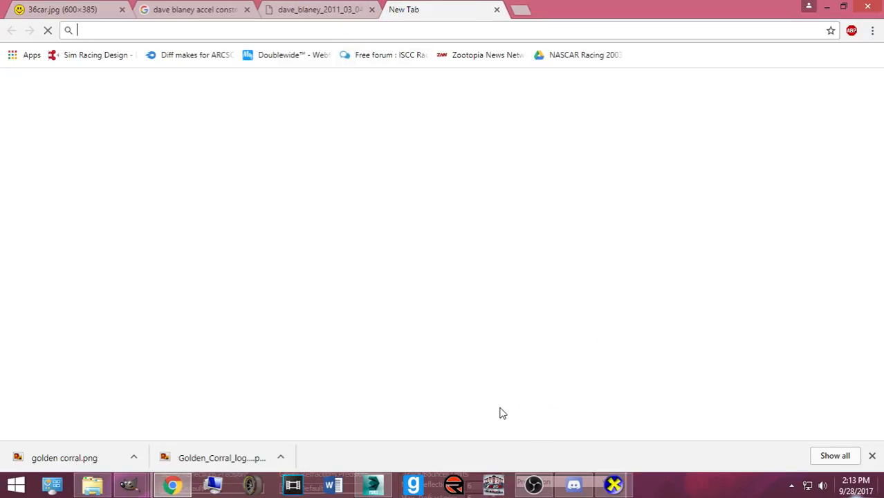
type("www.mediafire.com")
key("Return")
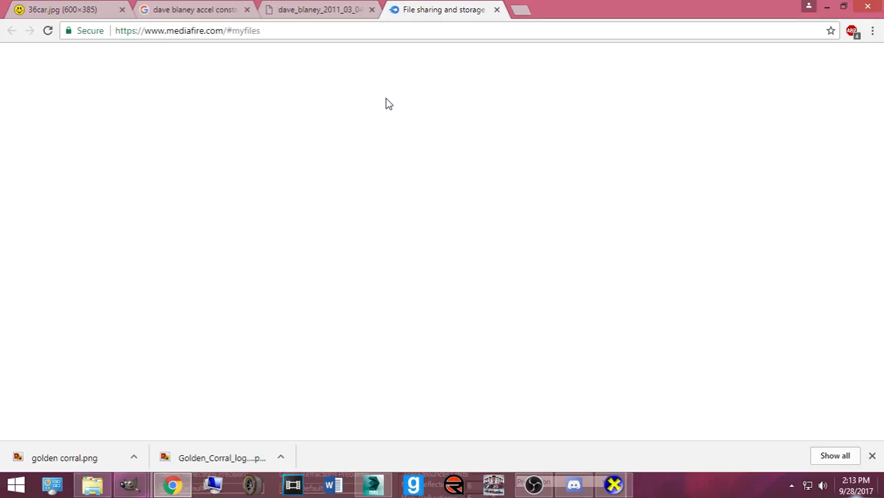
left_click(870, 457)
left_click(363, 72)
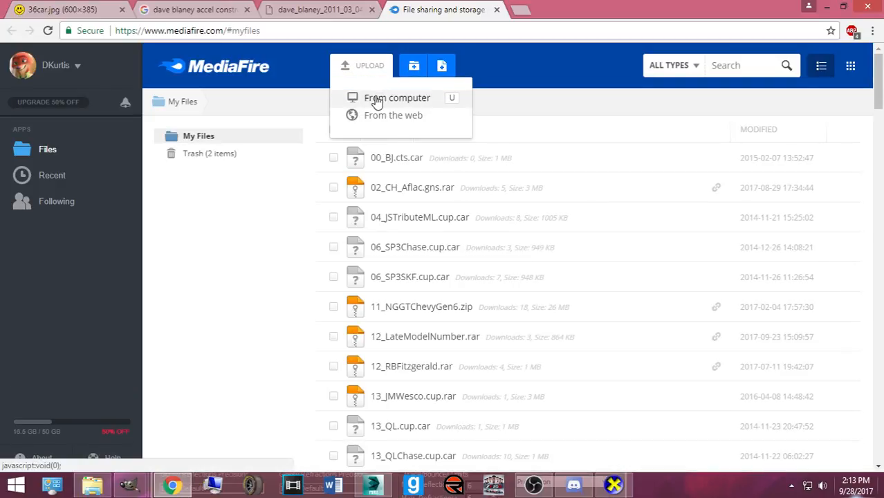
- Browse to C: > Papyrus > NASCAR Racing 2003 Season > exports_imports and compress 7_JGardnerAccelNSR into a .rar
left_click(353, 99)
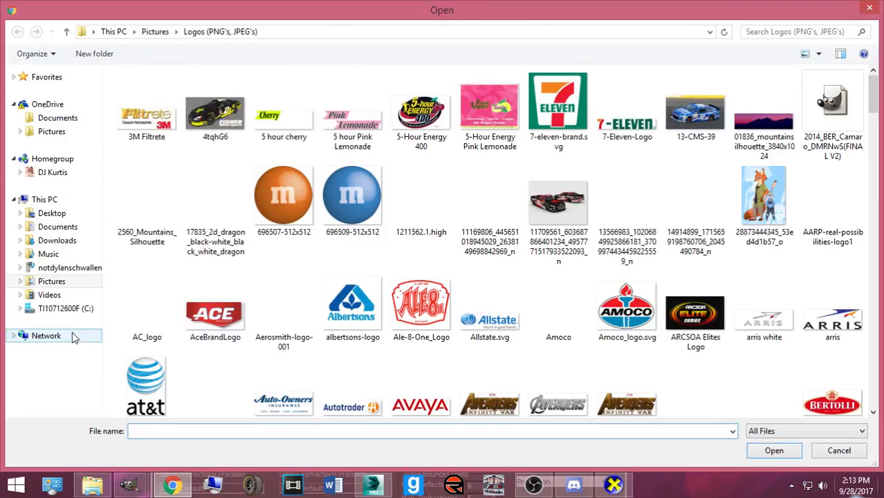
left_click(65, 309)
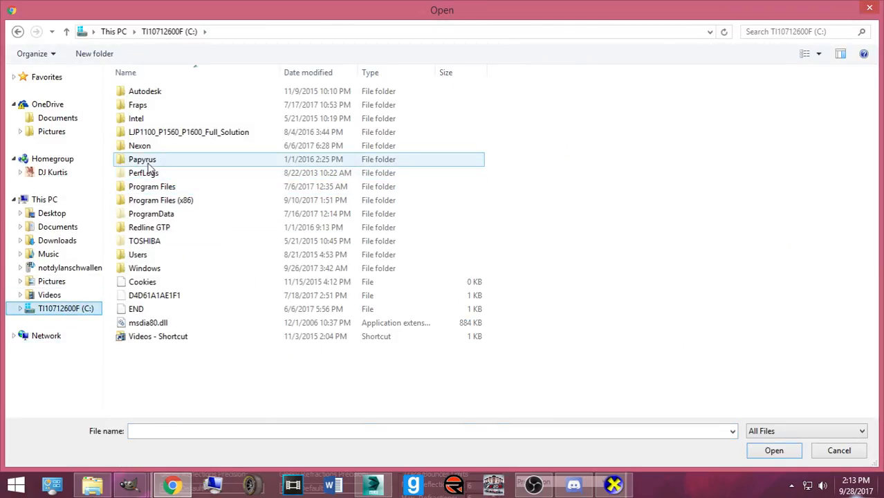
double_click(143, 161)
double_click(166, 99)
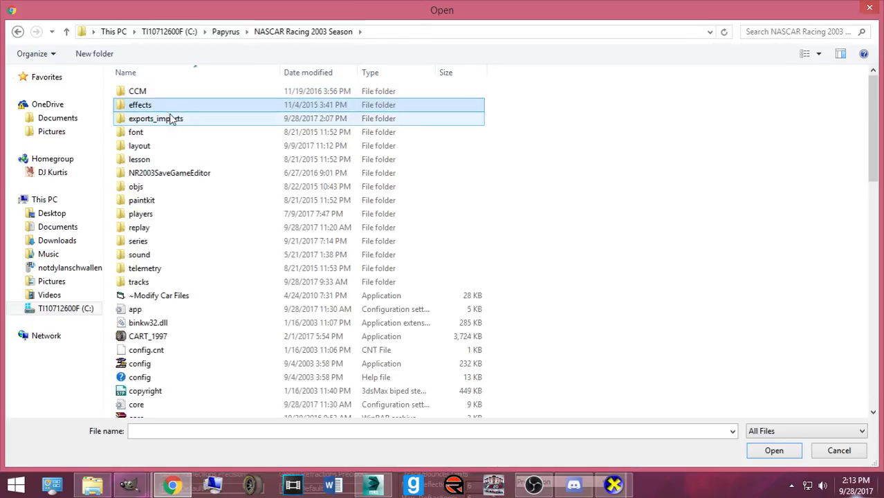
double_click(177, 122)
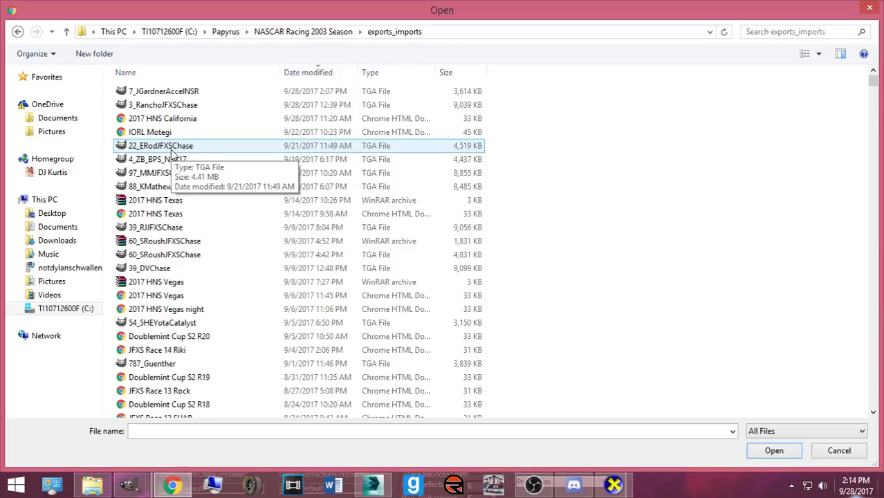
left_click(164, 94)
right_click(164, 94)
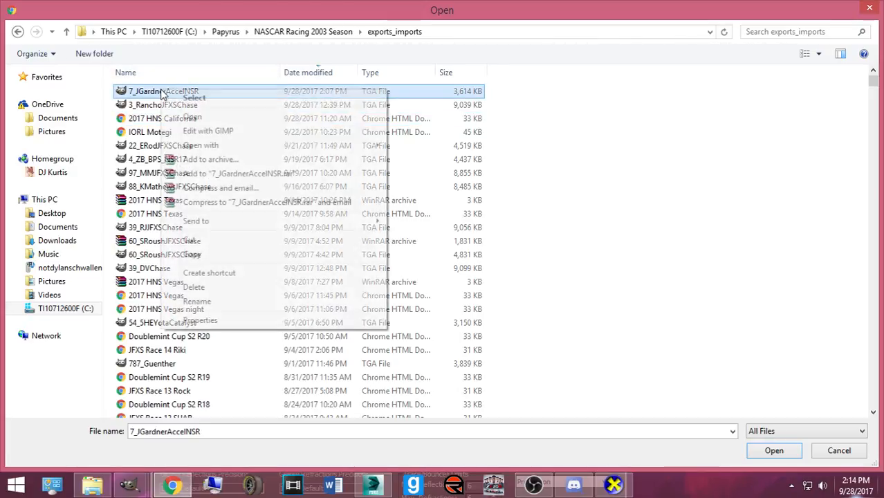
left_click(191, 174)
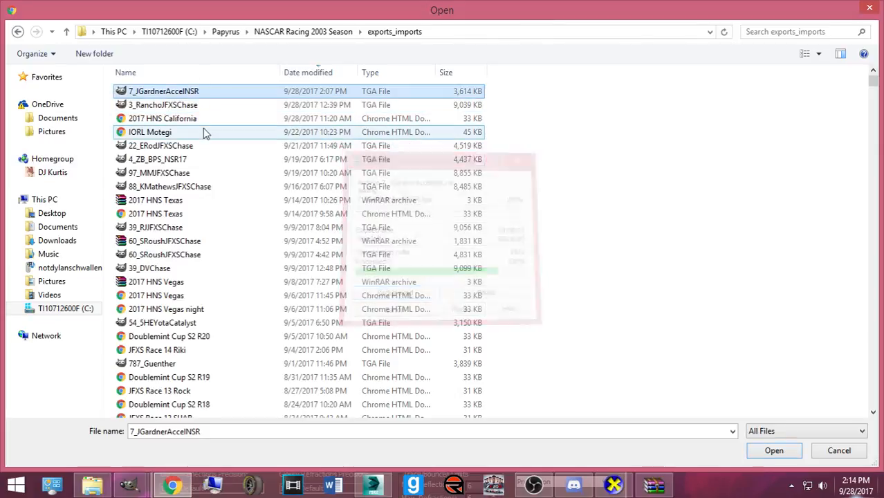
double_click(171, 91)
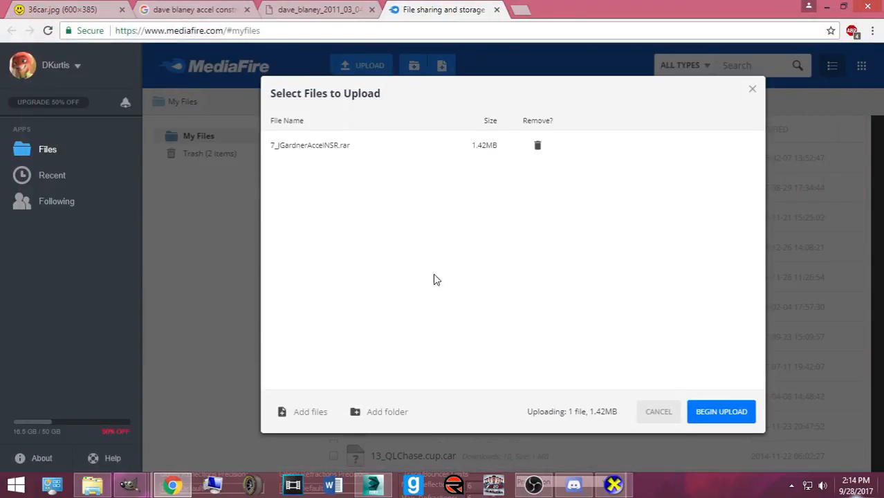
left_click(712, 409)
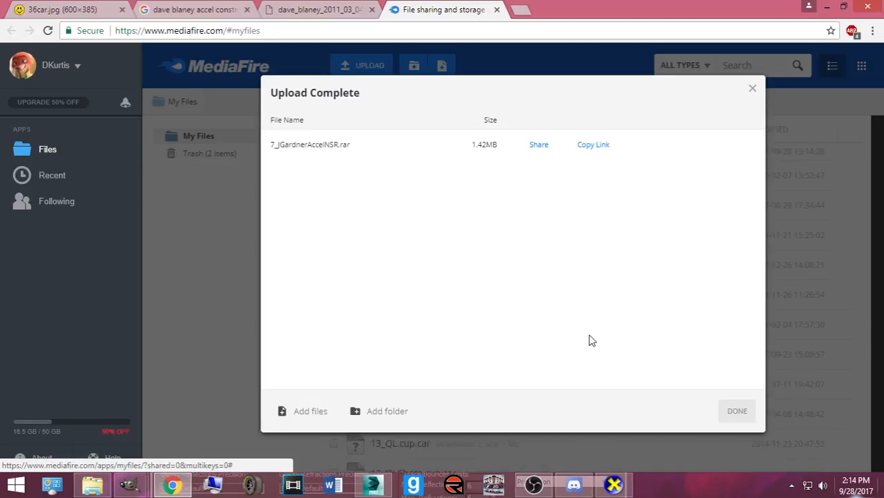
left_click(600, 144)
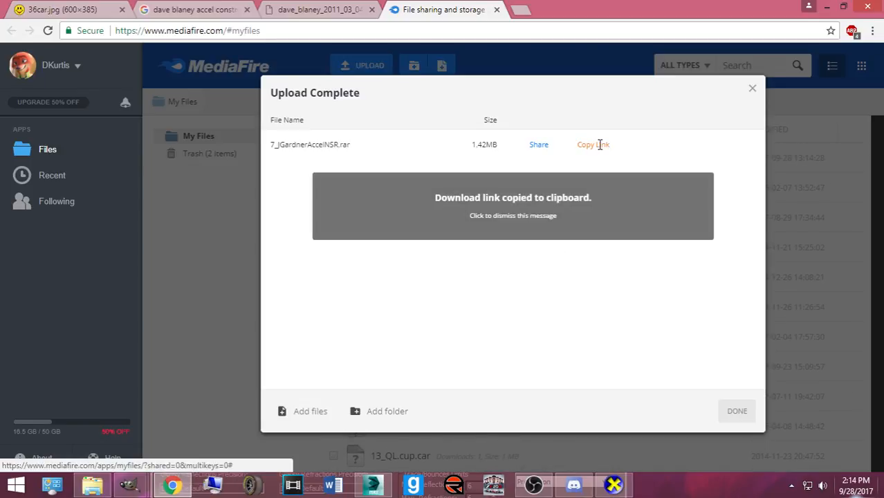
left_click(522, 10)
- Load facebook.com, then in Discord's paint_room react to the #12 car image with a fox
type("face")
key("Return")
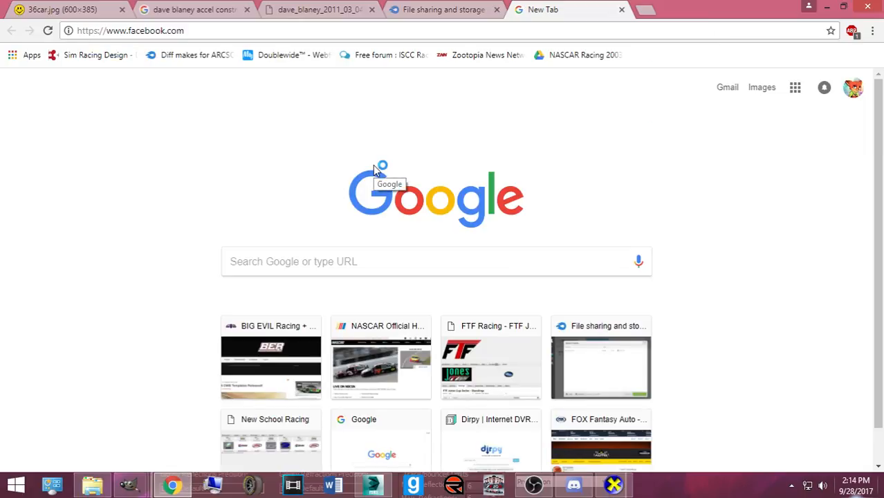
left_click(573, 486)
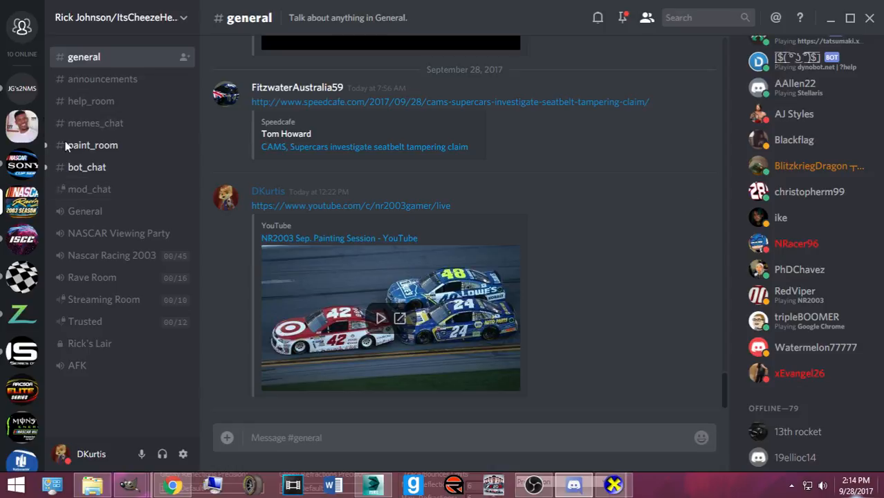
left_click(58, 144)
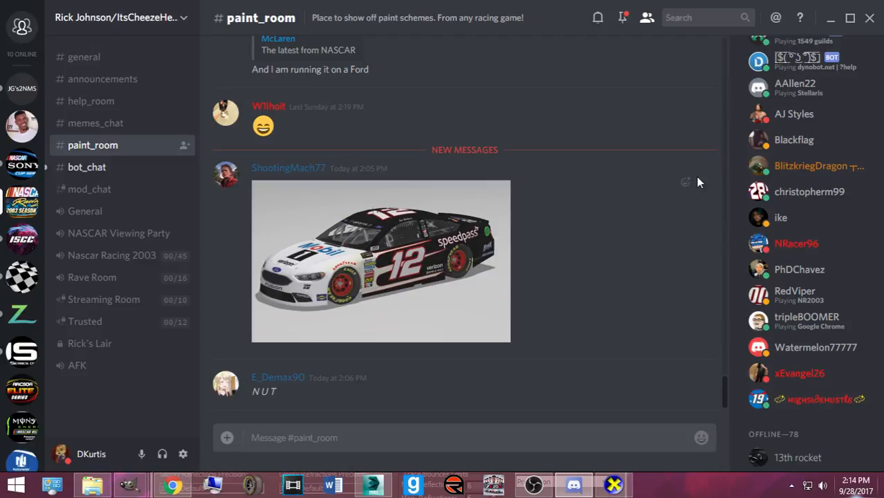
left_click(686, 182)
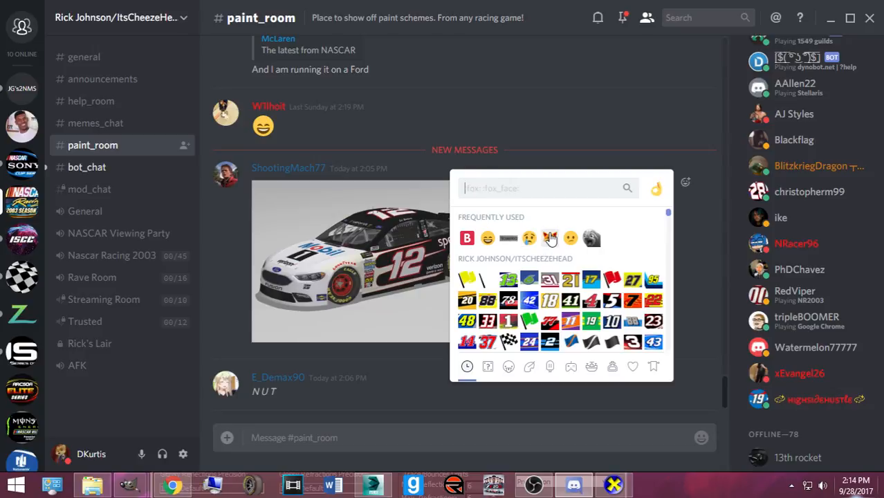
left_click(551, 238)
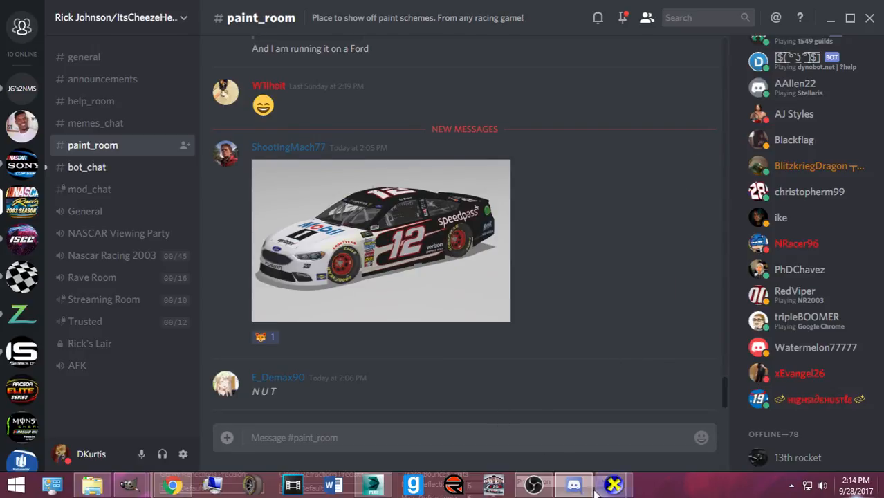
key("alt+Tab")
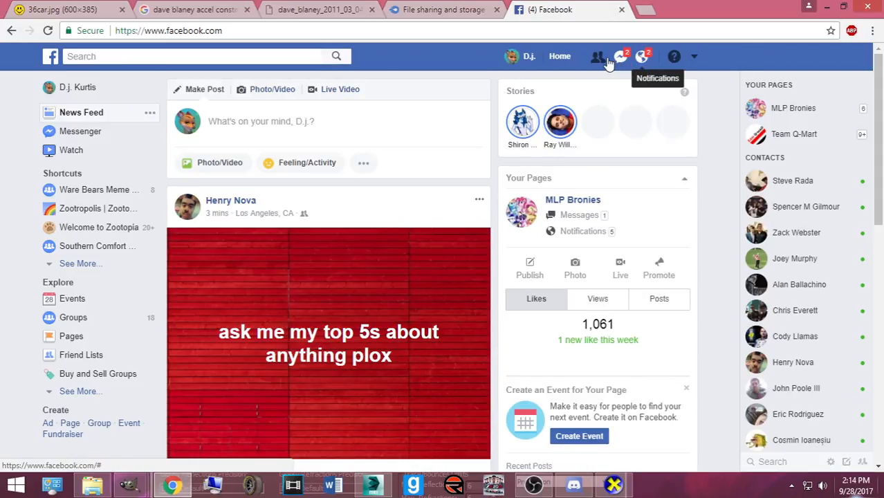
- Search Facebook for the friend by name and browse the results
left_click(282, 56)
type("jonny")
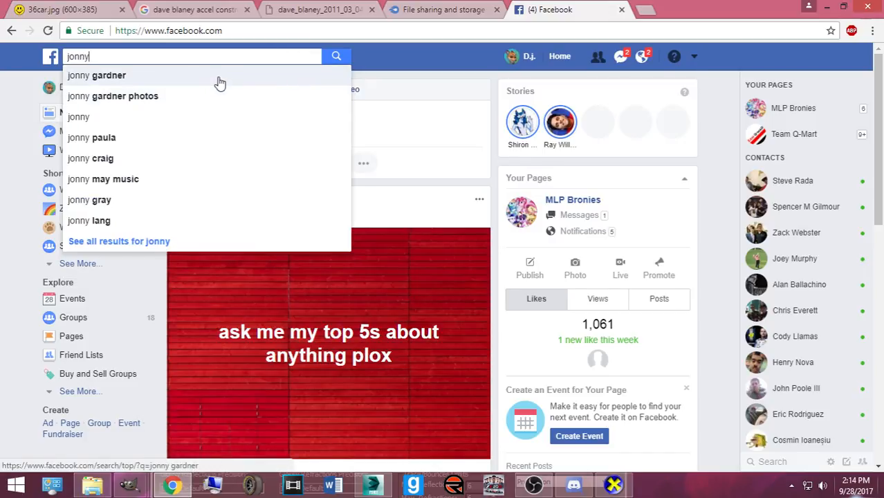
left_click(218, 79)
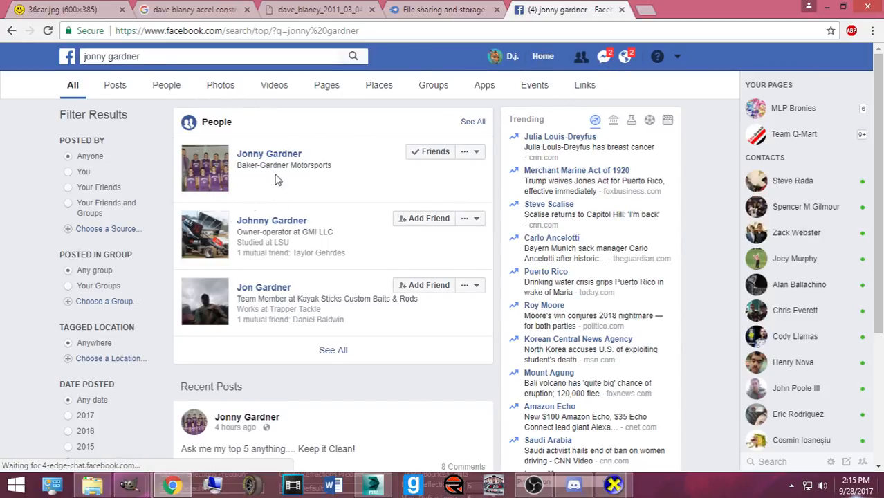
scroll(309, 158, "down", 2)
scroll(307, 154, "down", 1)
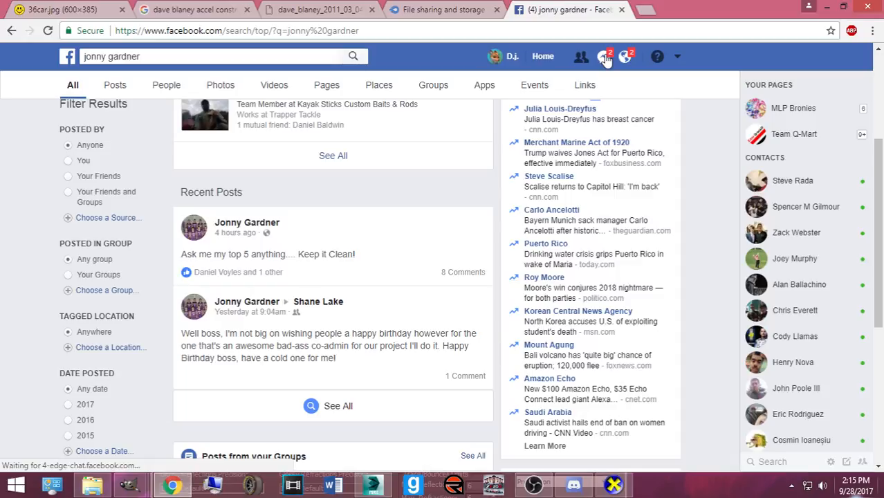
- Send the 7_JGardnerAccelNSR.rar MediaFire download link to the friend in a Facebook chat
left_click(605, 58)
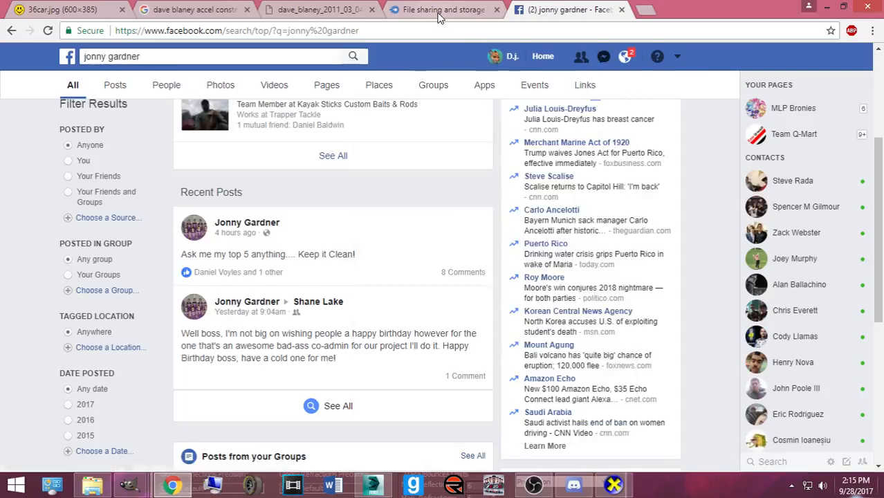
left_click(442, 14)
left_click(586, 143)
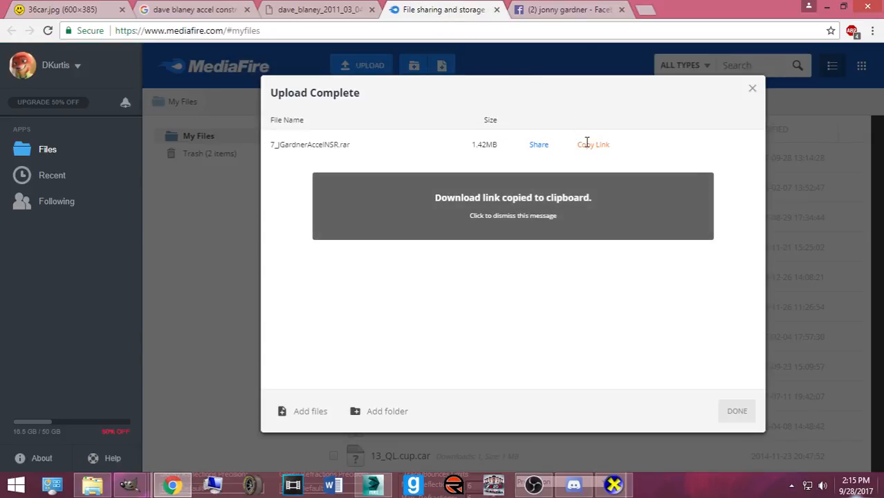
left_click(553, 16)
scroll(201, 177, "up", 3)
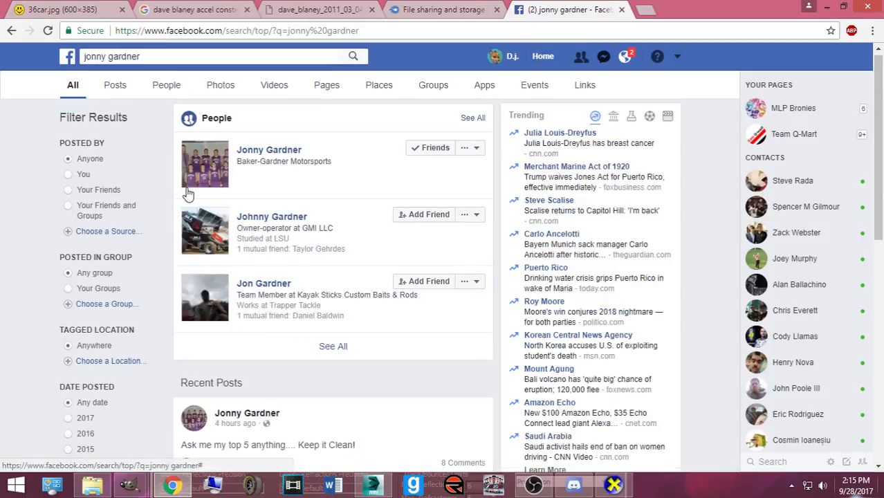
left_click(288, 172)
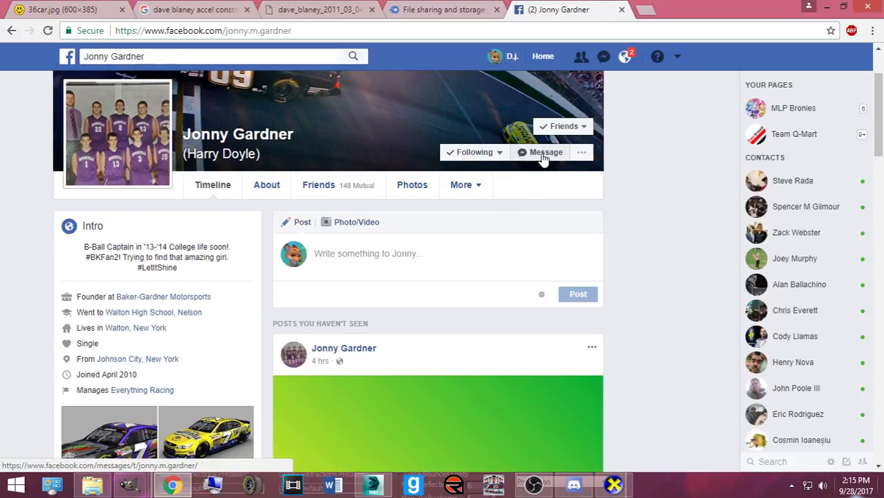
left_click(543, 154)
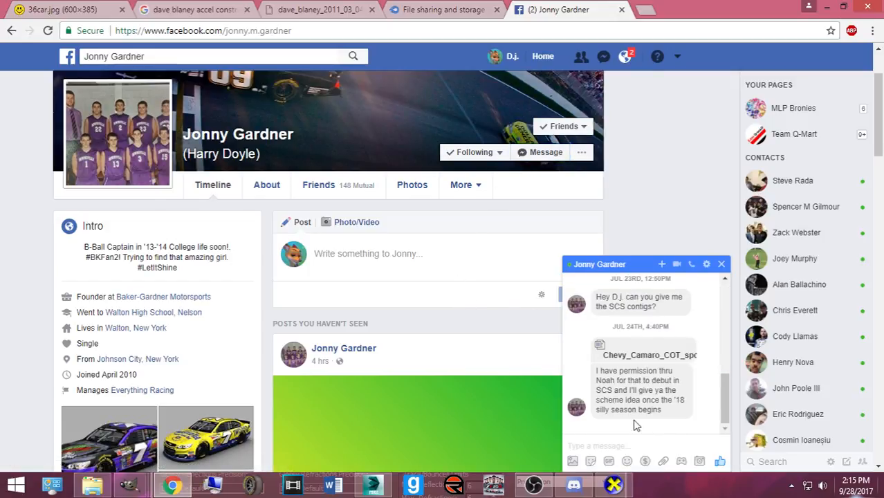
key("ctrl+v")
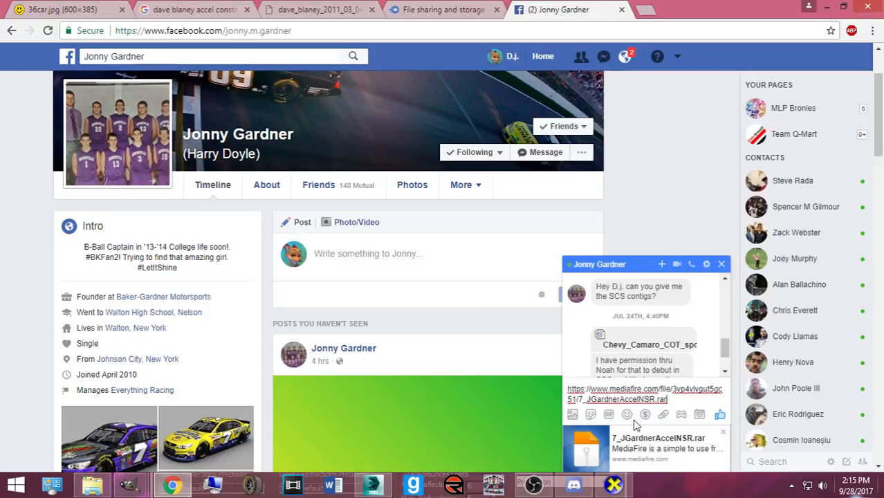
key("Return")
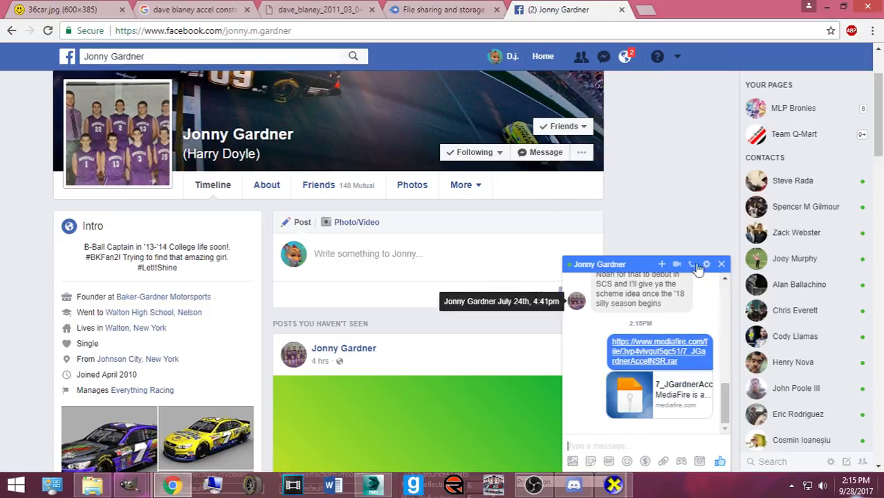
- Close the chat, glance at notifications, and close the MediaFire, profile, and other extra tabs
key("Escape")
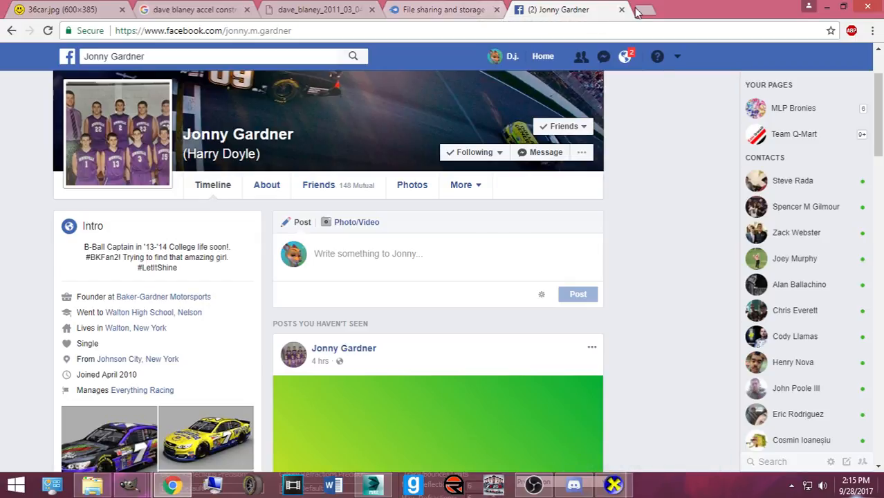
left_click(630, 61)
left_click(631, 61)
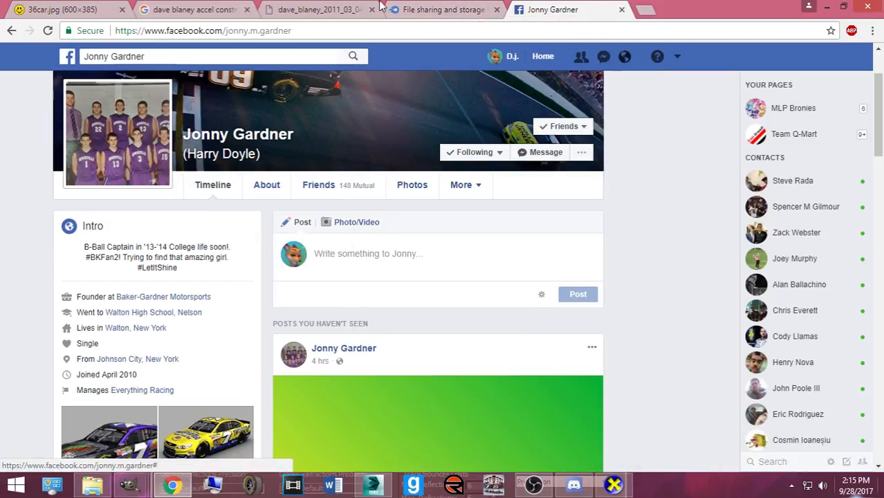
left_click(429, 11)
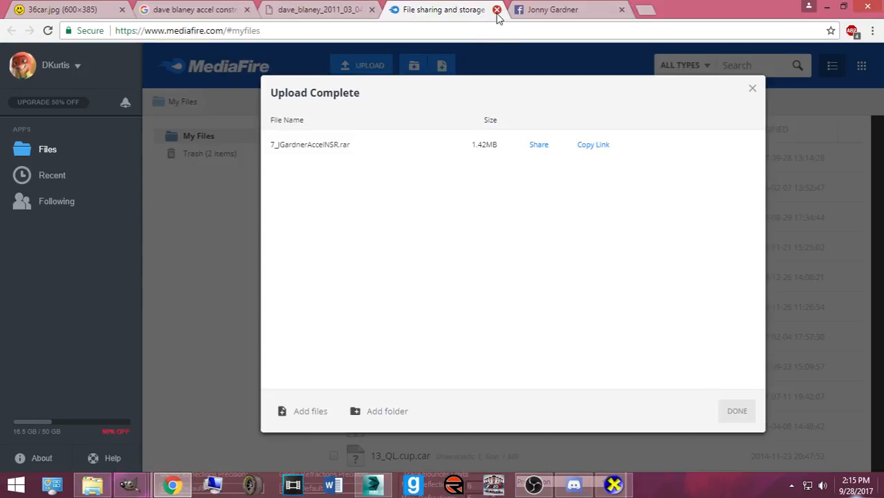
left_click(496, 10)
left_click(496, 10)
left_click(371, 10)
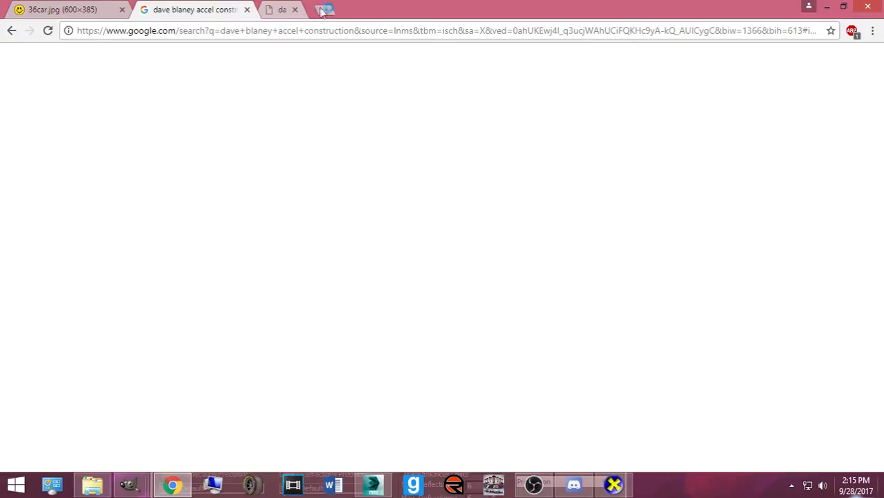
left_click(246, 9)
- Load facebook.com in the remaining tab and close the CarView window
left_click(145, 31)
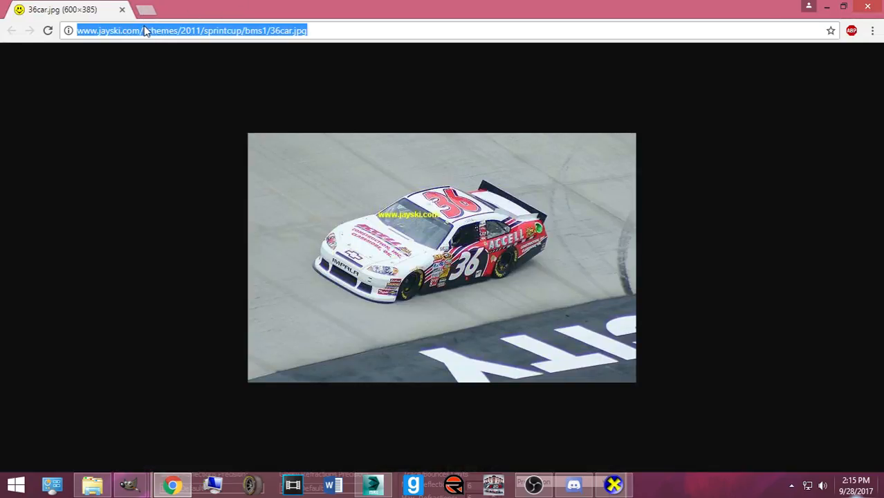
type("f")
key("Return")
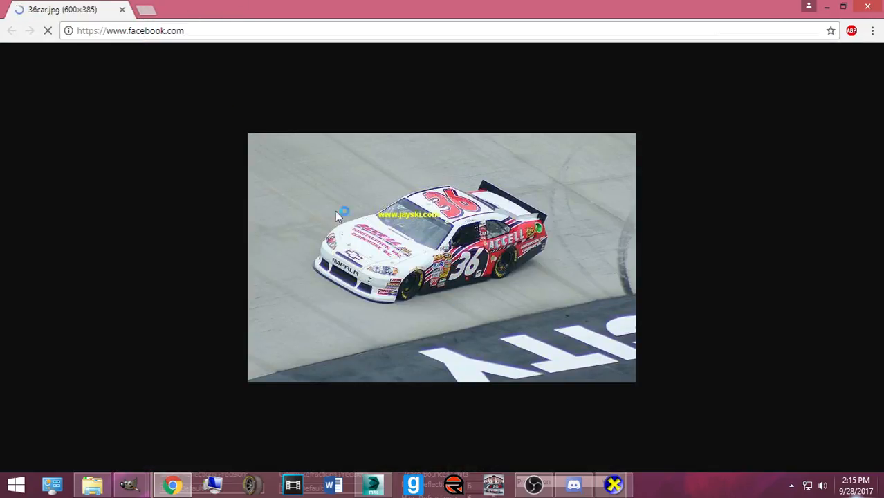
left_click(611, 487)
left_click(869, 7)
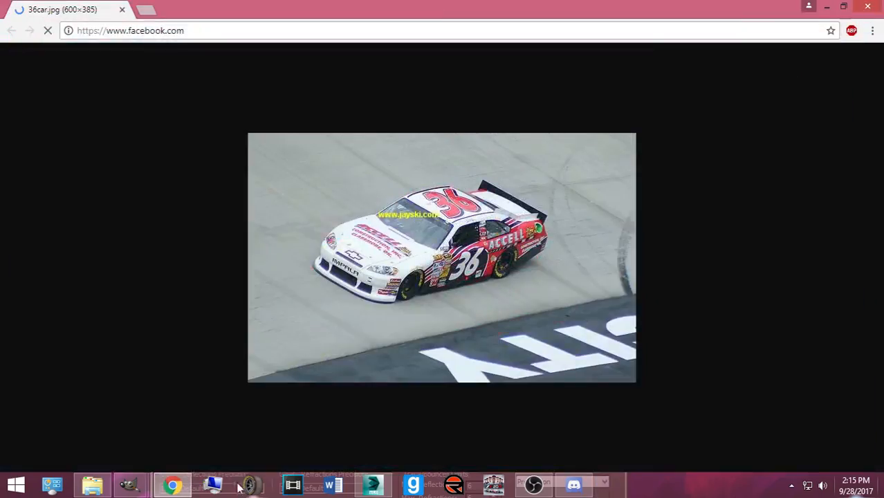
- Save the 3ds Max render to Pictures > NR2003 Rendered Cars > Bases made by Me as JPEG
left_click(356, 489)
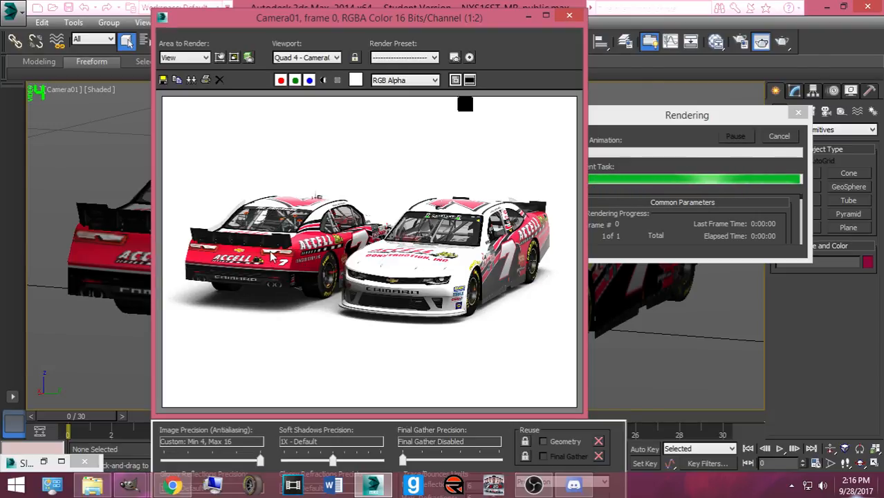
left_click(163, 80)
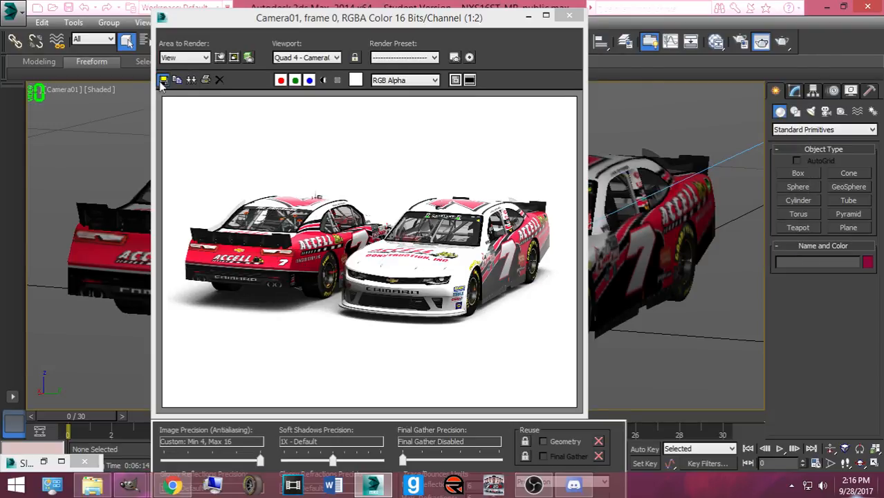
double_click(276, 147)
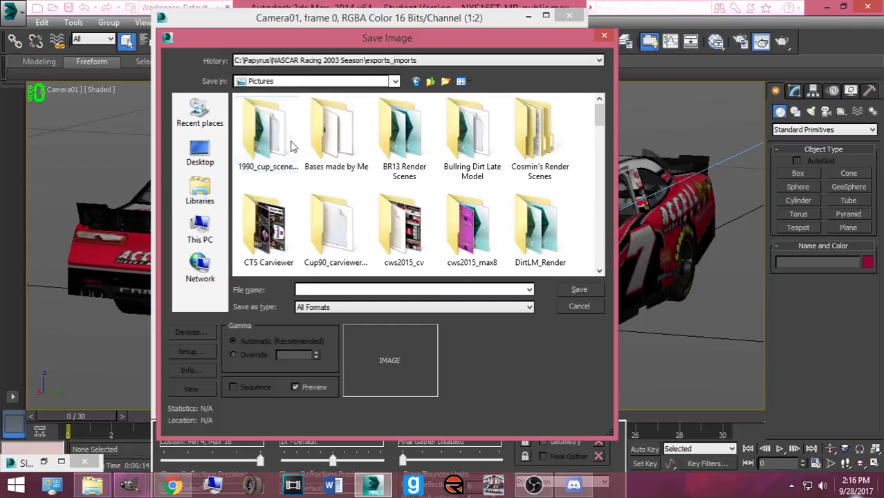
scroll(415, 180, "down", 10)
double_click(458, 164)
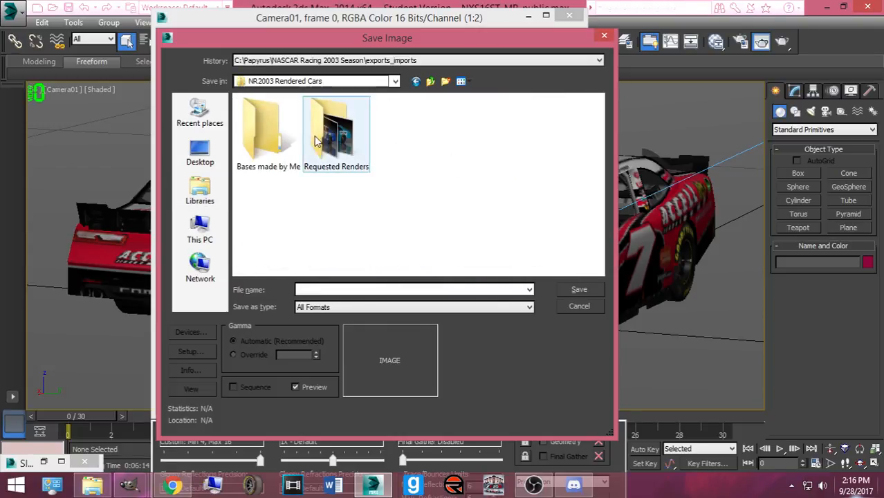
double_click(253, 137)
left_click(386, 307)
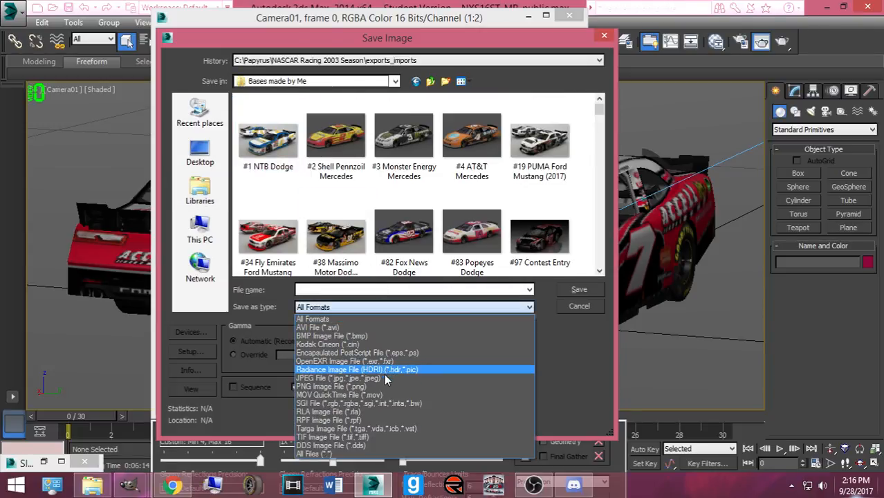
left_click(383, 371)
- Name the JPEG after the driver and #7, accept the quality settings, and close 3ds Max
left_click(368, 288)
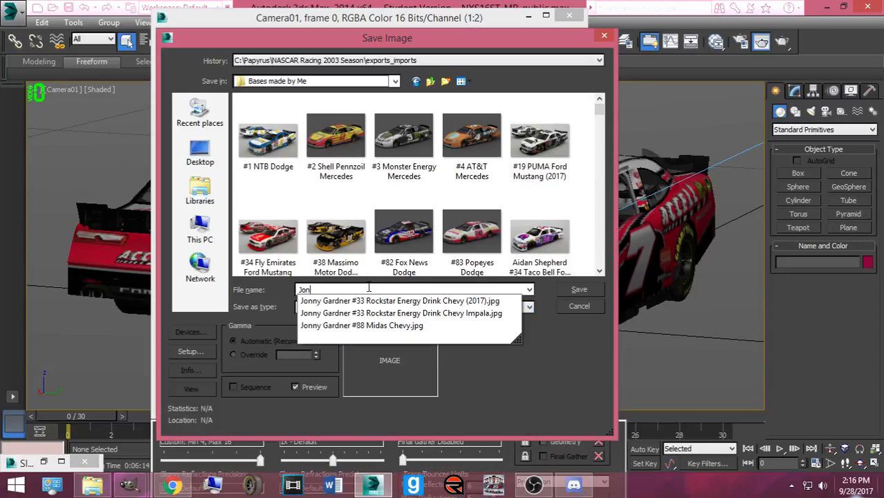
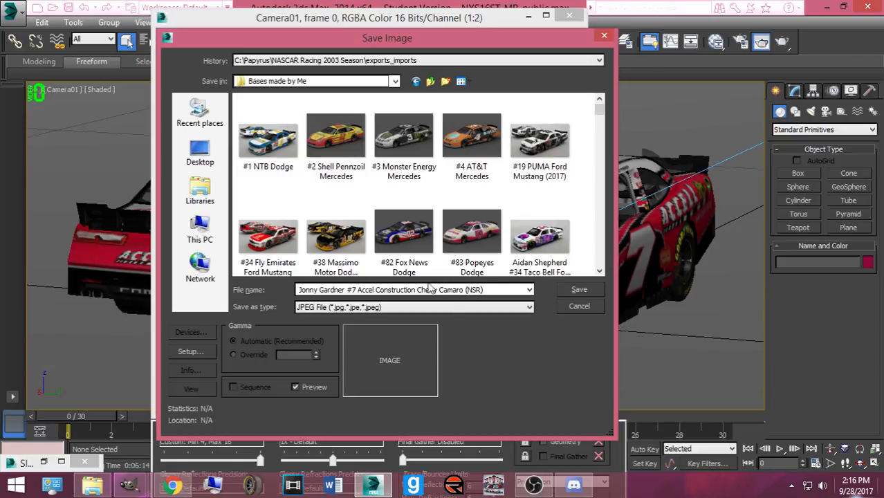
left_click(560, 291)
left_click(348, 311)
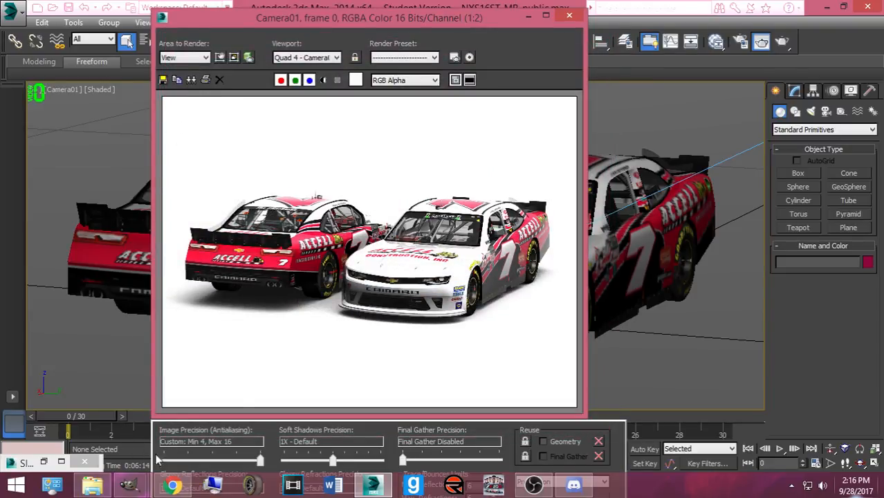
left_click(568, 16)
left_click(874, 7)
- Discard the 3ds Max scene changes and open the Cars Painted in 2017 album on Facebook
left_click(418, 260)
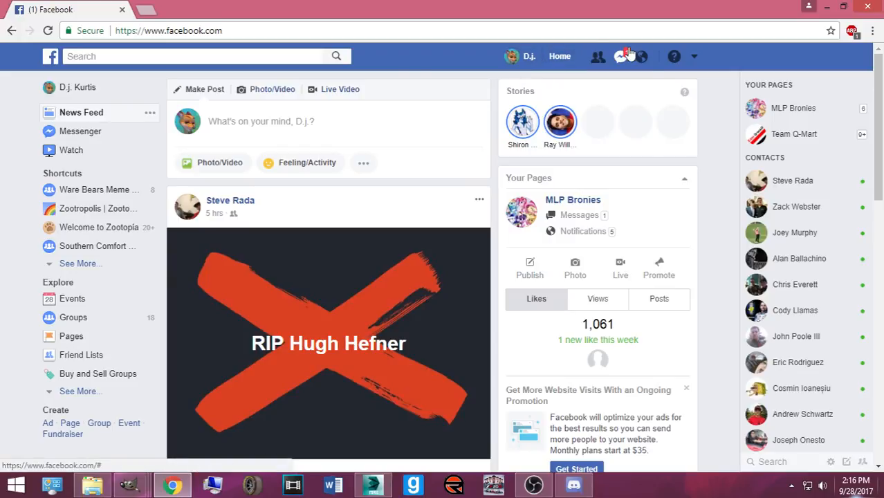
left_click(622, 58)
left_click(525, 57)
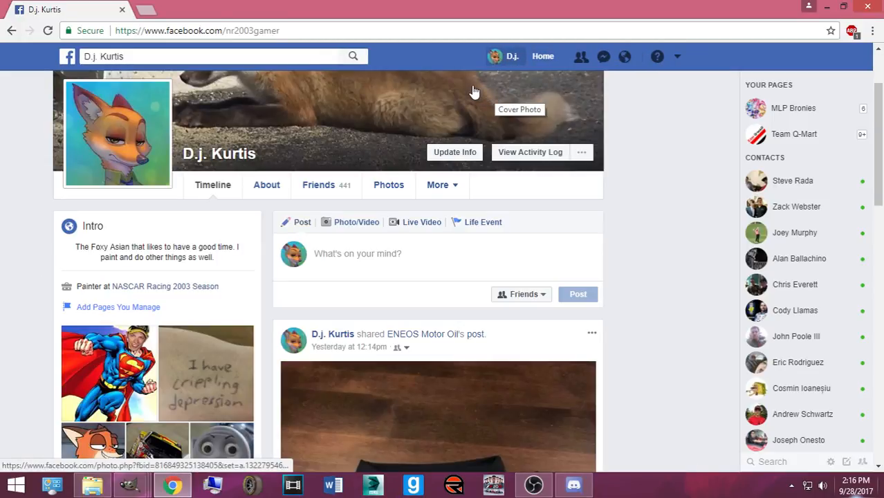
left_click(391, 186)
left_click(220, 257)
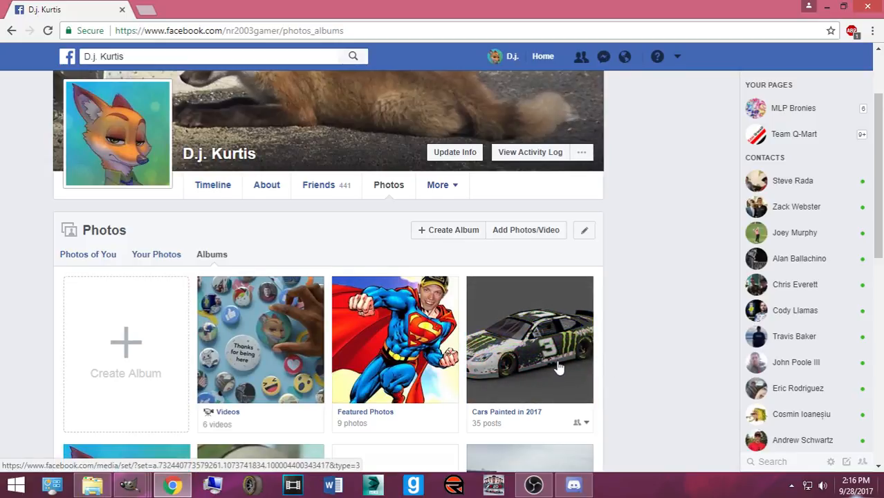
left_click(559, 367)
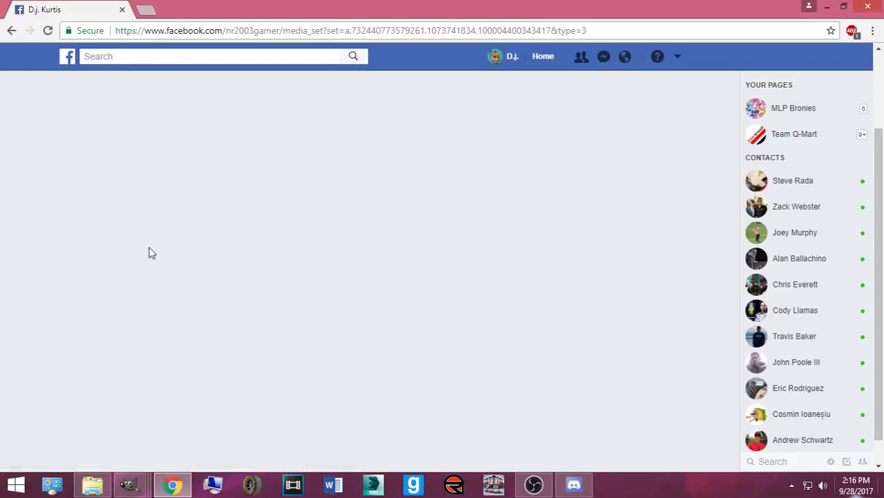
scroll(138, 298, "down", 1)
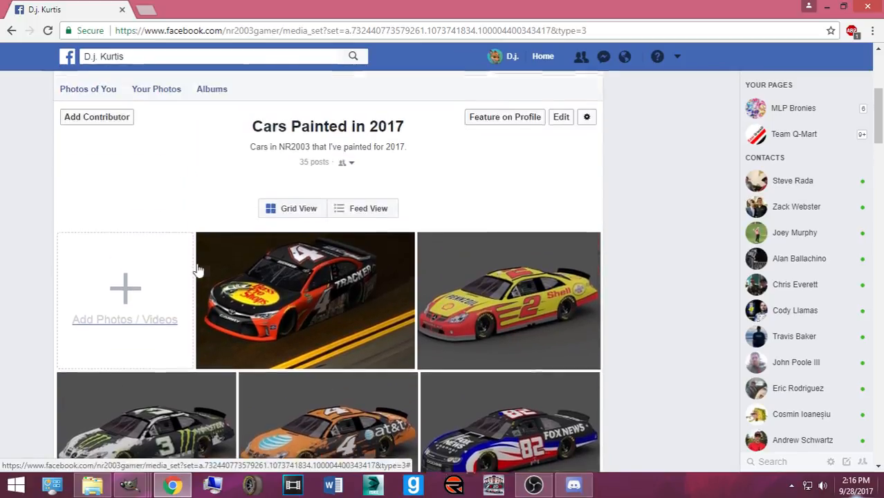
- Upload the #3 Bass Pro Shops and #7 Accel Construction Camaro renders from Bases made by Me
left_click(139, 302)
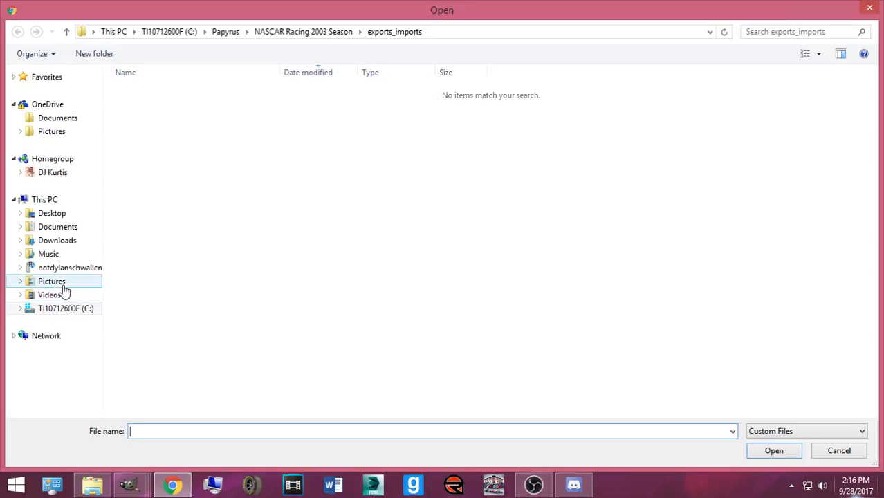
left_click(59, 282)
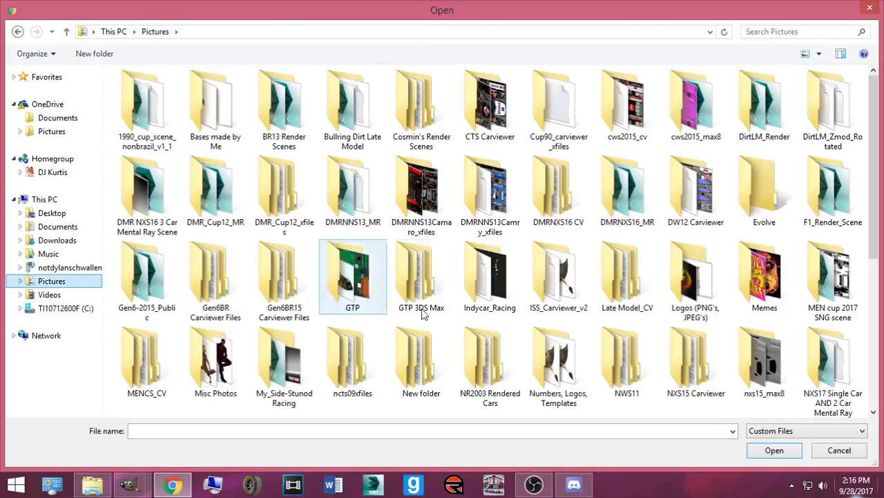
double_click(466, 337)
double_click(138, 114)
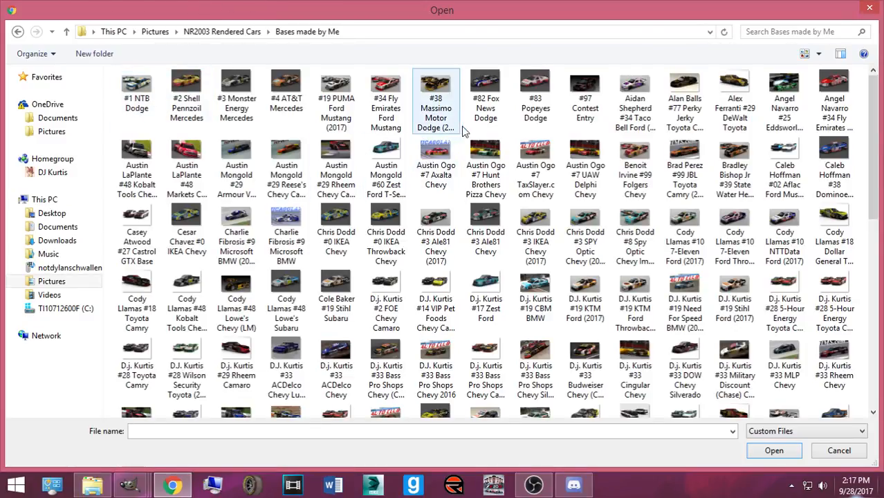
scroll(553, 177, "down", 10)
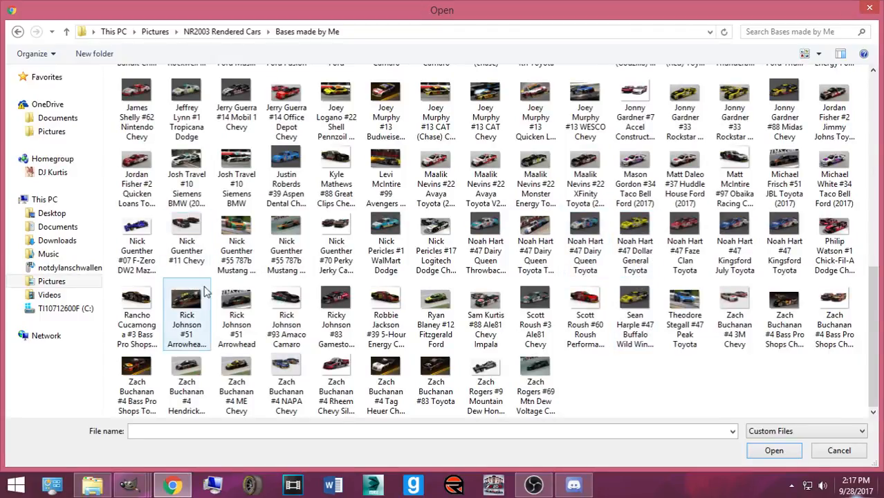
left_click(138, 311)
scroll(537, 251, "up", 3)
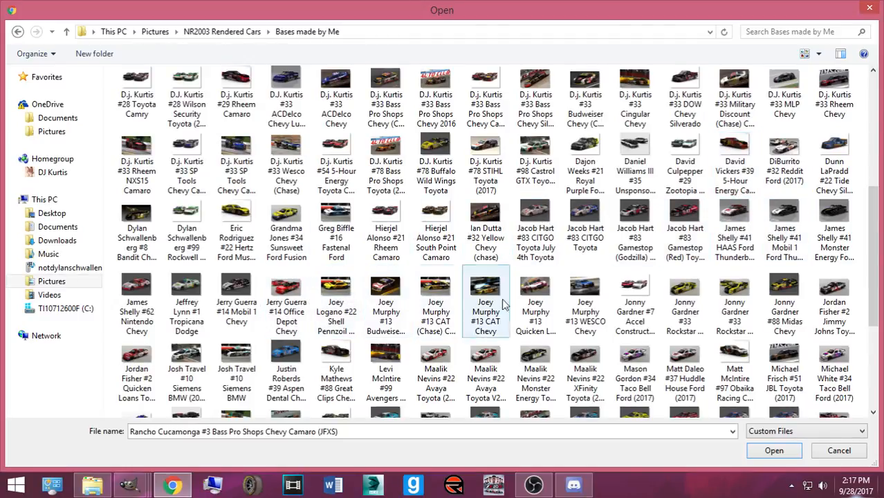
left_click(624, 313, "ctrl")
left_click(766, 453)
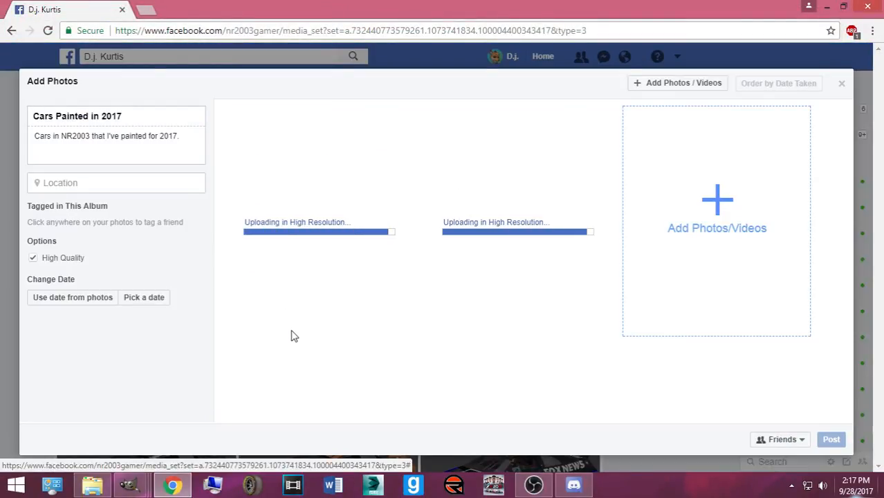
- Caption the first render with a friend tag plus '#7 Accel Construction Chevy Camar', caption the second, and post
left_click(281, 320)
type("Jonny")
key("Return")
type("'s #7 Accel Constru")
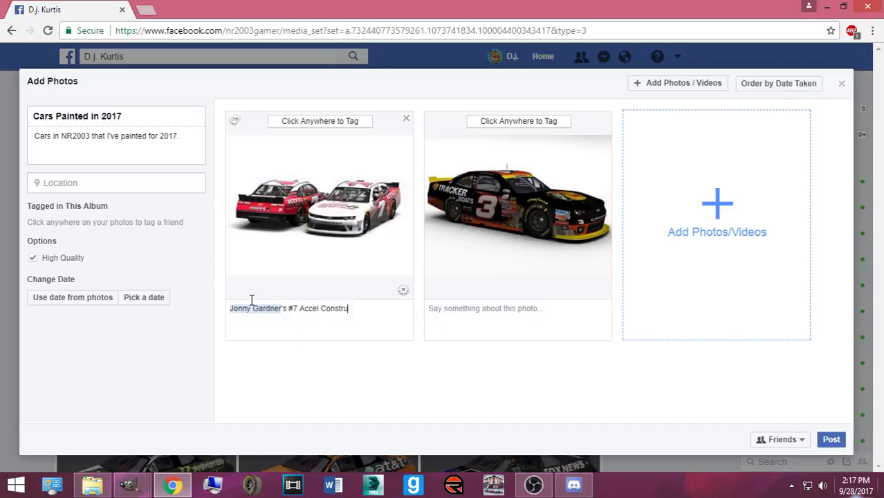
type("ction Chevy Camaro for the NSR Catalyst Mints Series.")
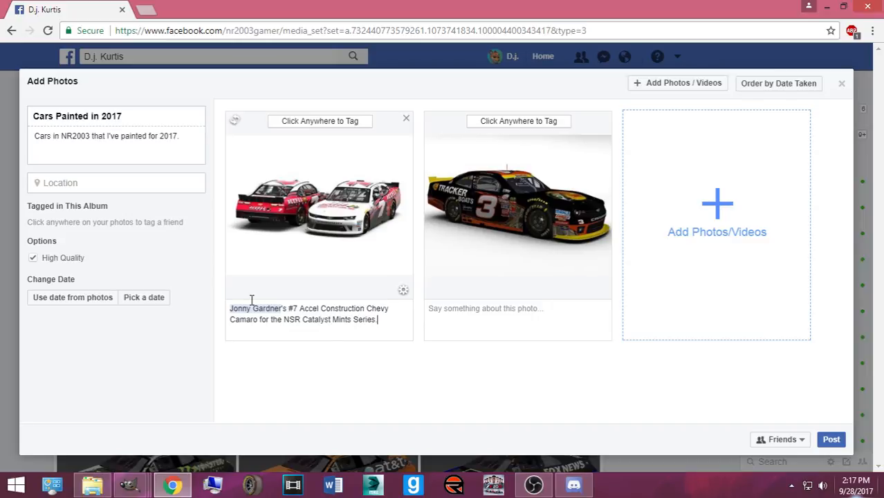
left_click(467, 318)
type("Ra")
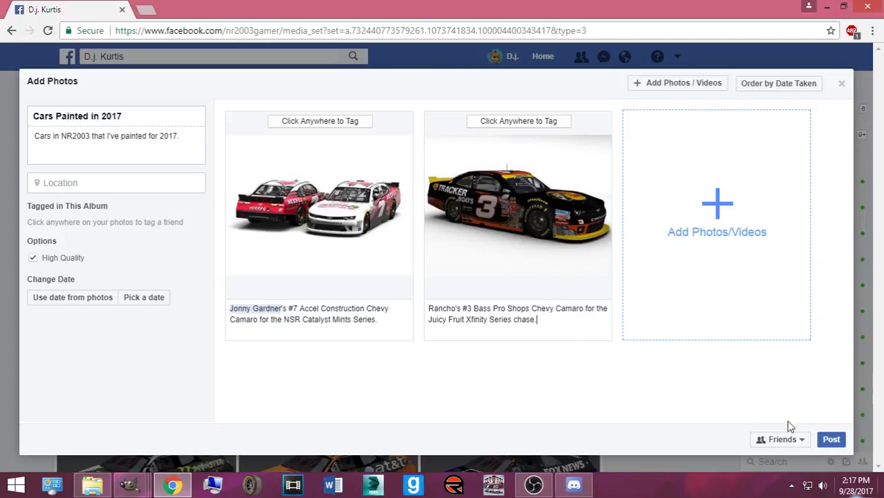
left_click(826, 445)
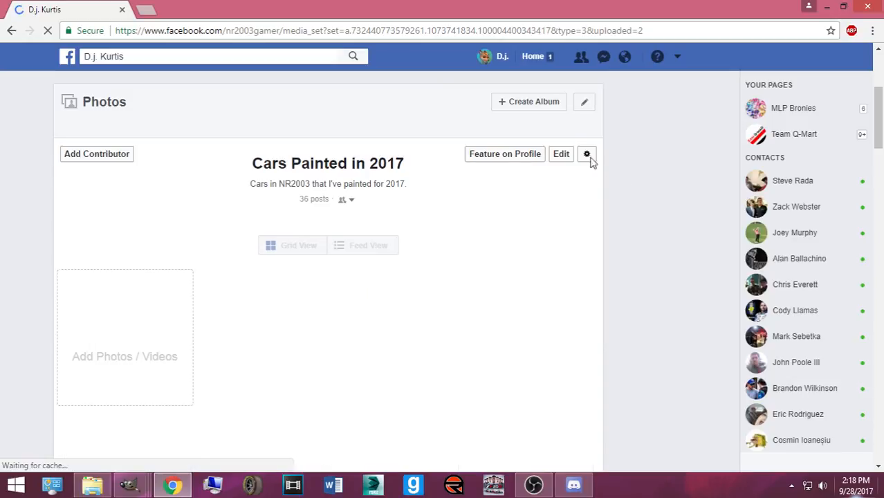
- Scroll through the album photos and the notifications list, then bring OBS to the front
scroll(448, 181, "down", 6)
scroll(448, 181, "down", 8)
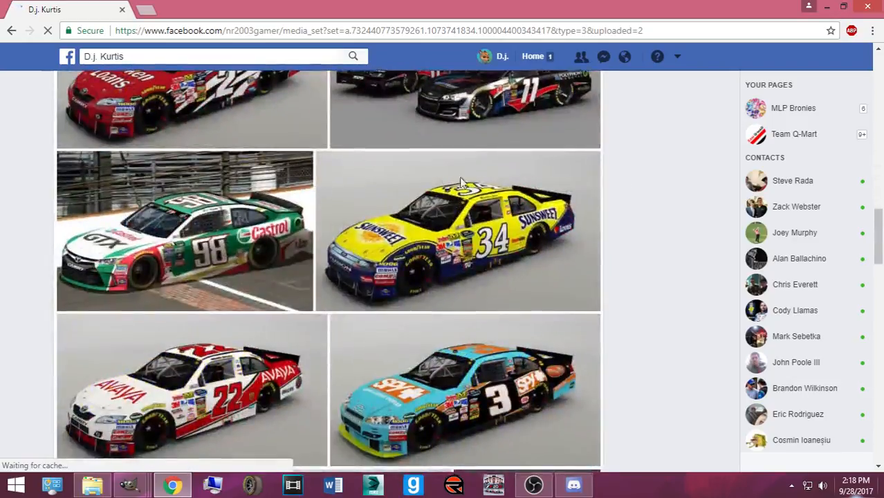
left_click(625, 56)
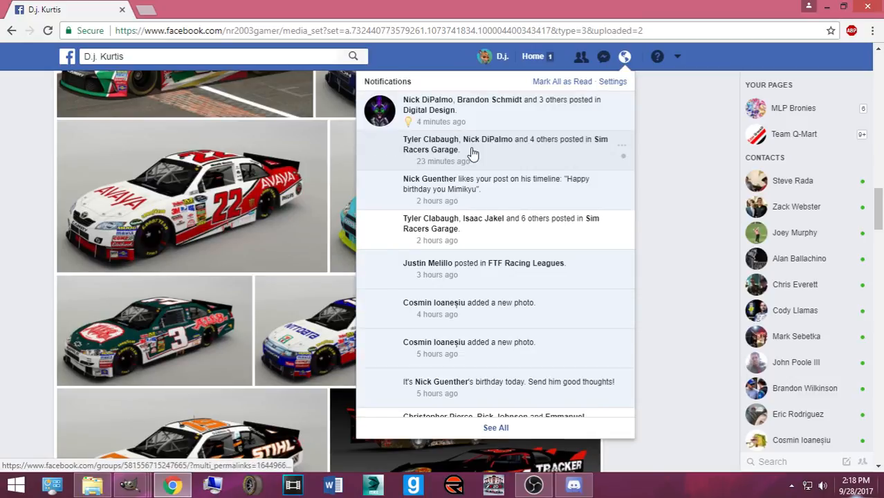
scroll(476, 276, "down", 5)
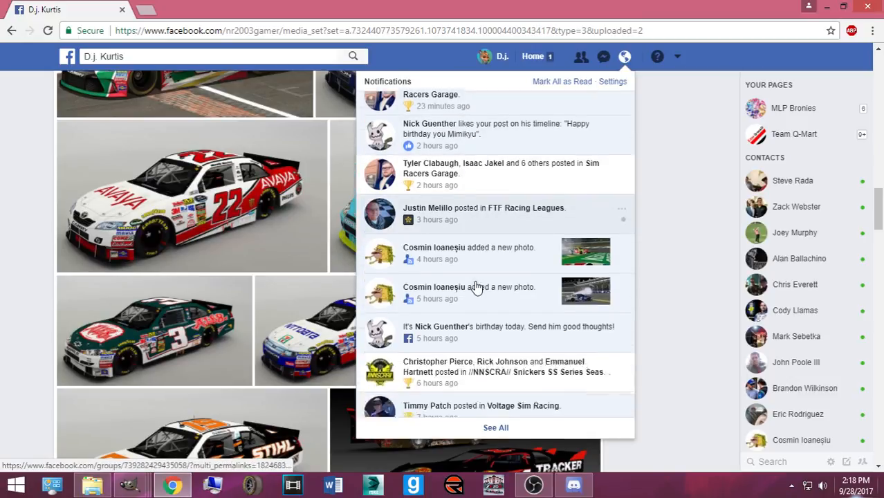
left_click(525, 485)
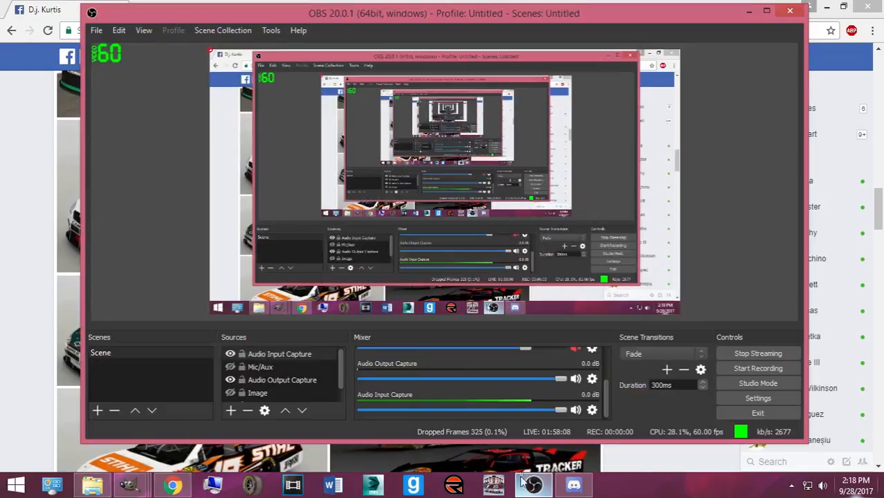
scroll(277, 380, "down", 1)
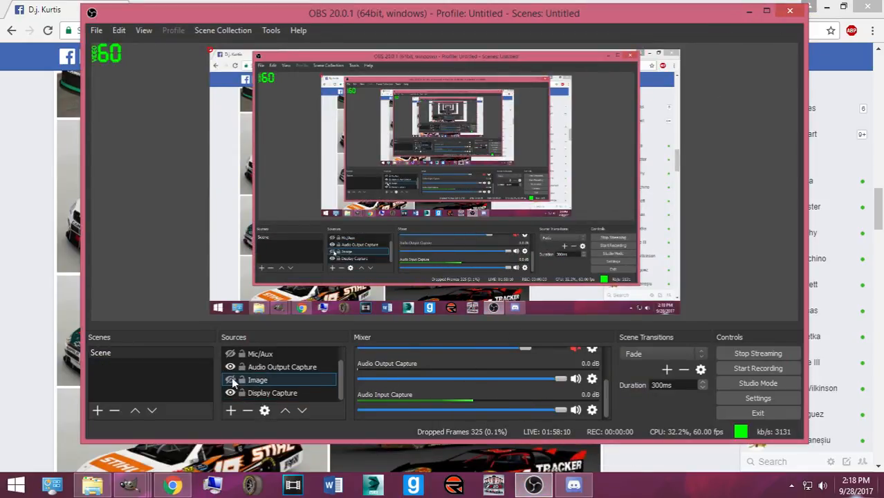